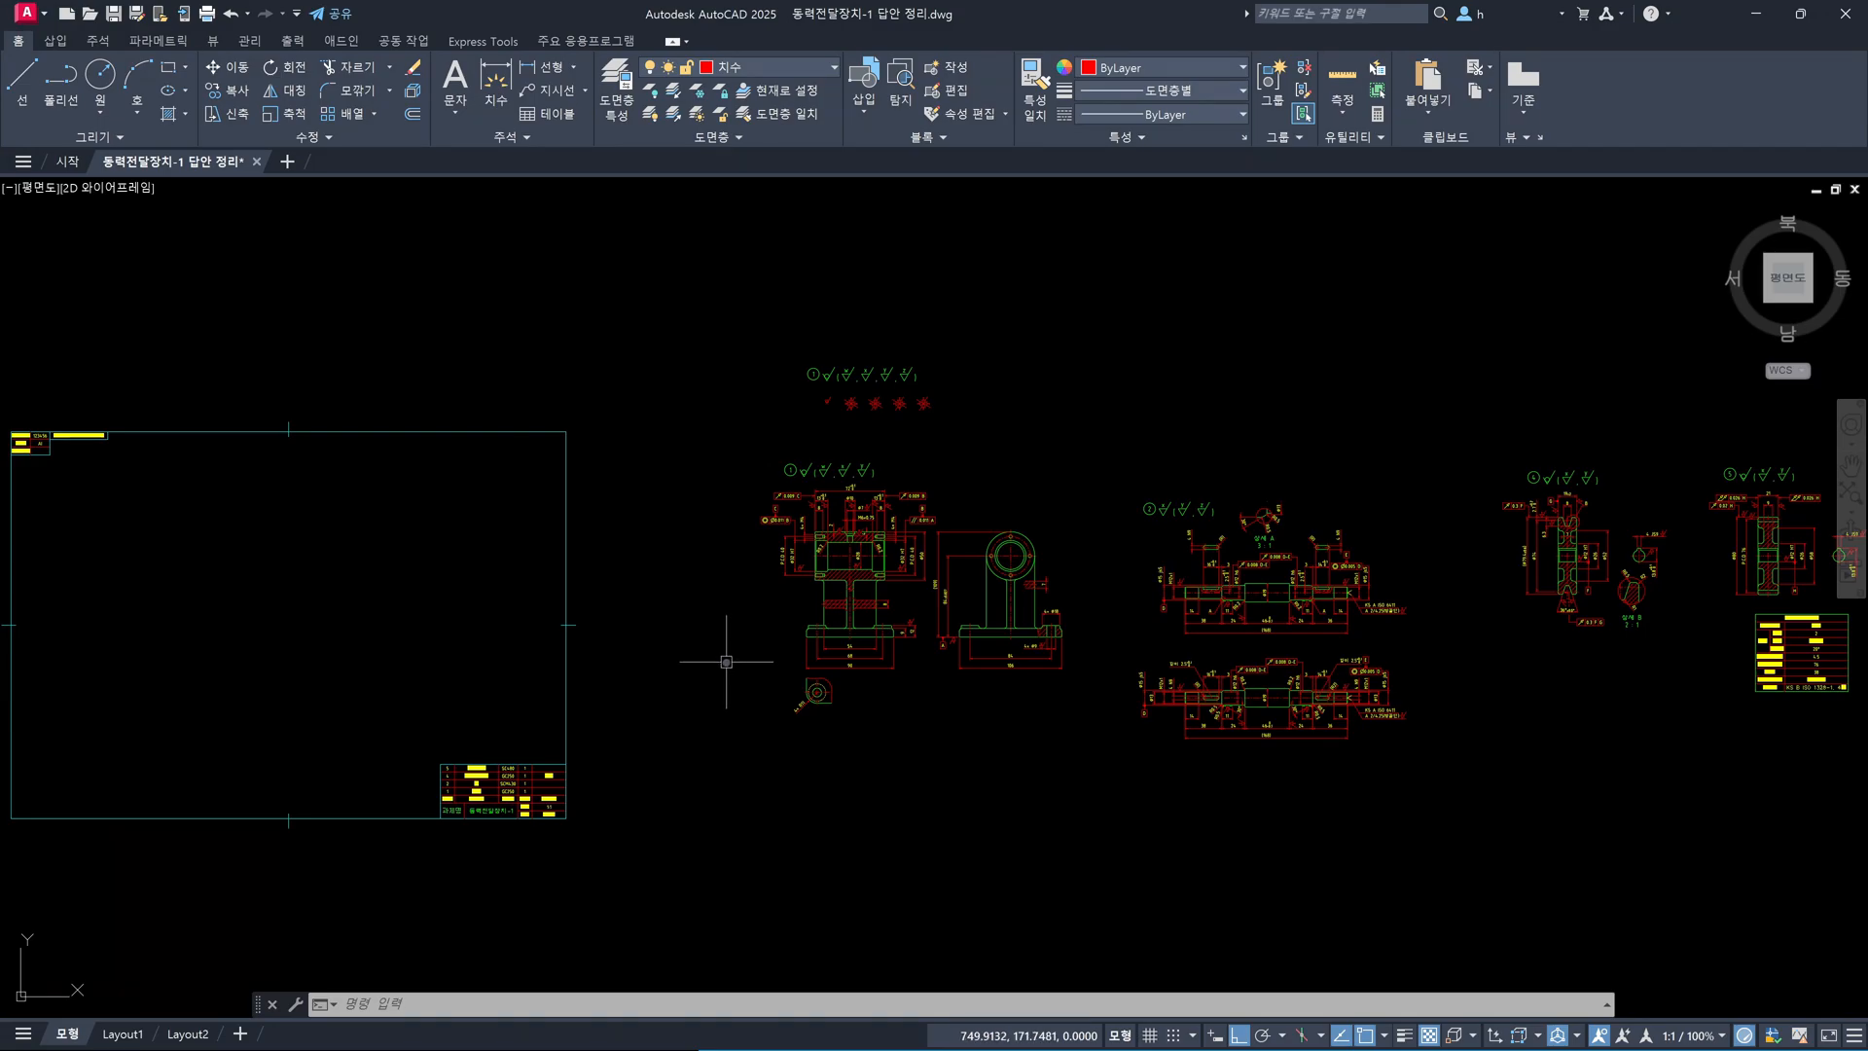
# Move the part 1 body views, with their dimensions and finish symbols, freely into the empty drawing frame's left half, turning ortho off
pyautogui.write('m')
pyautogui.press('Return')
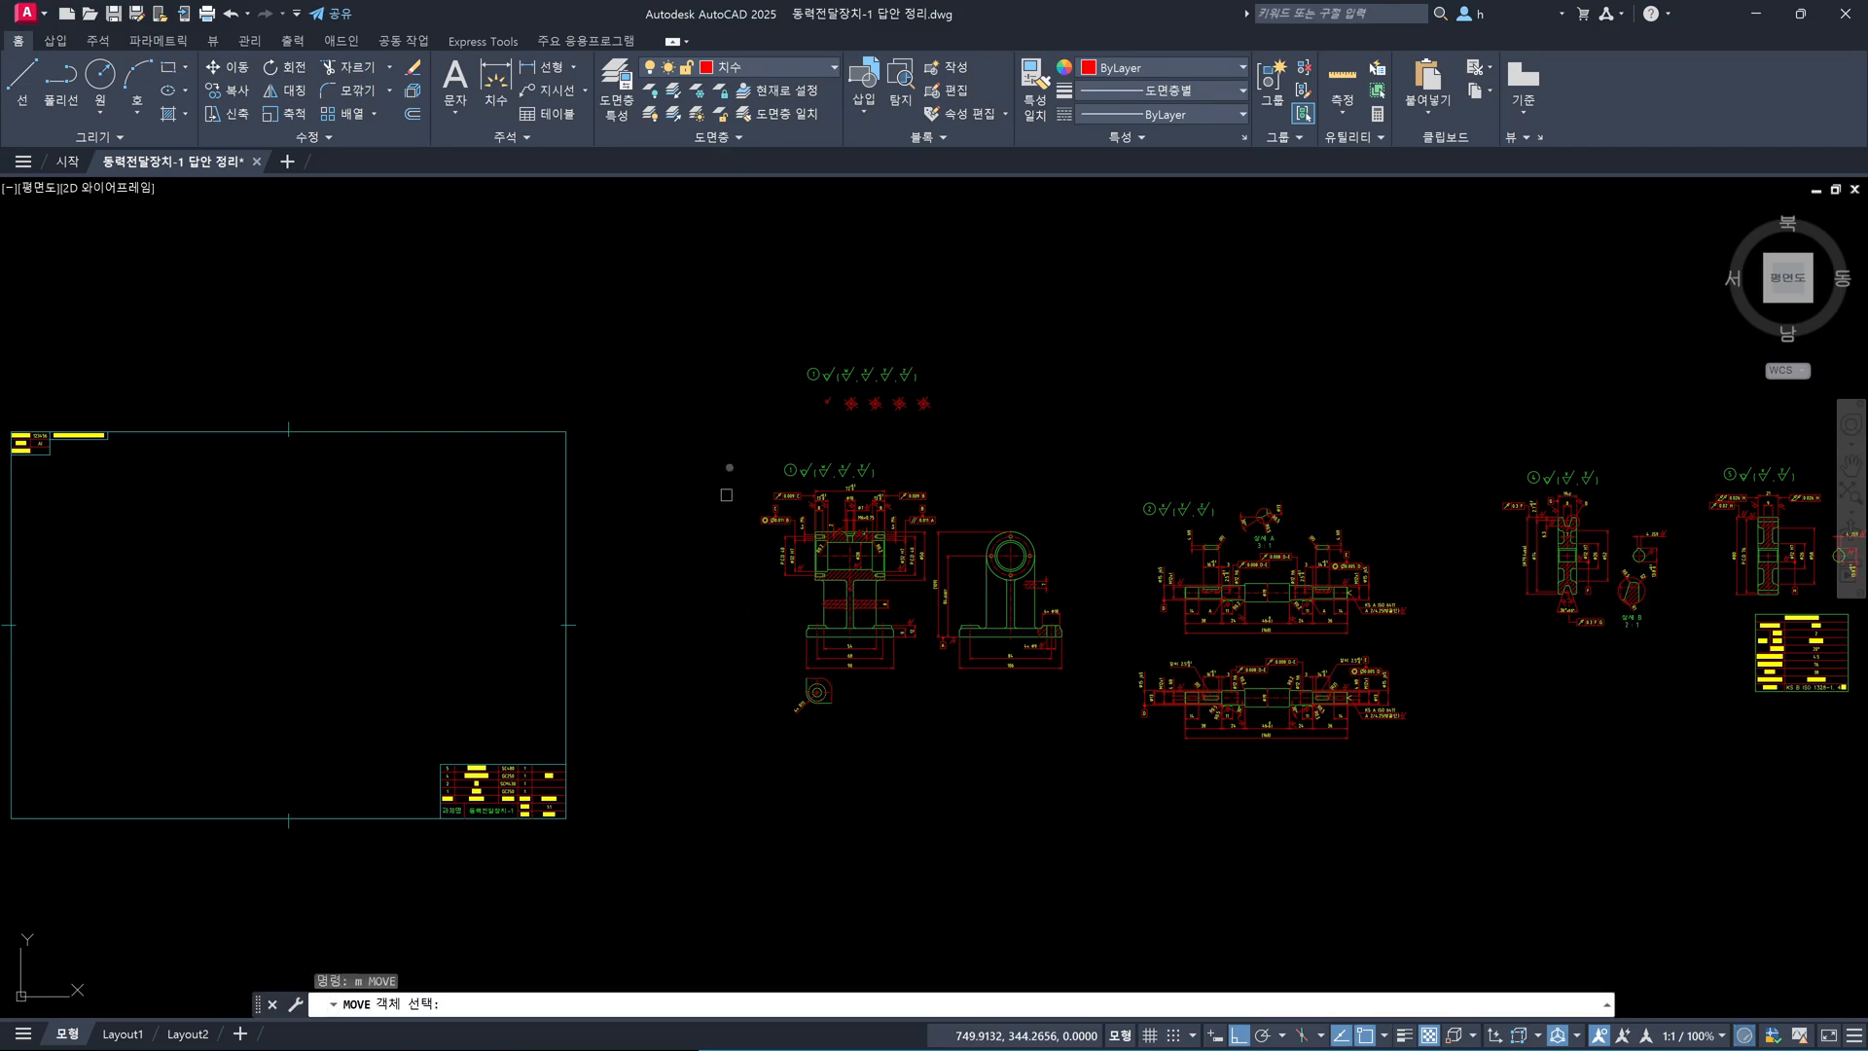
pyautogui.click(736, 449)
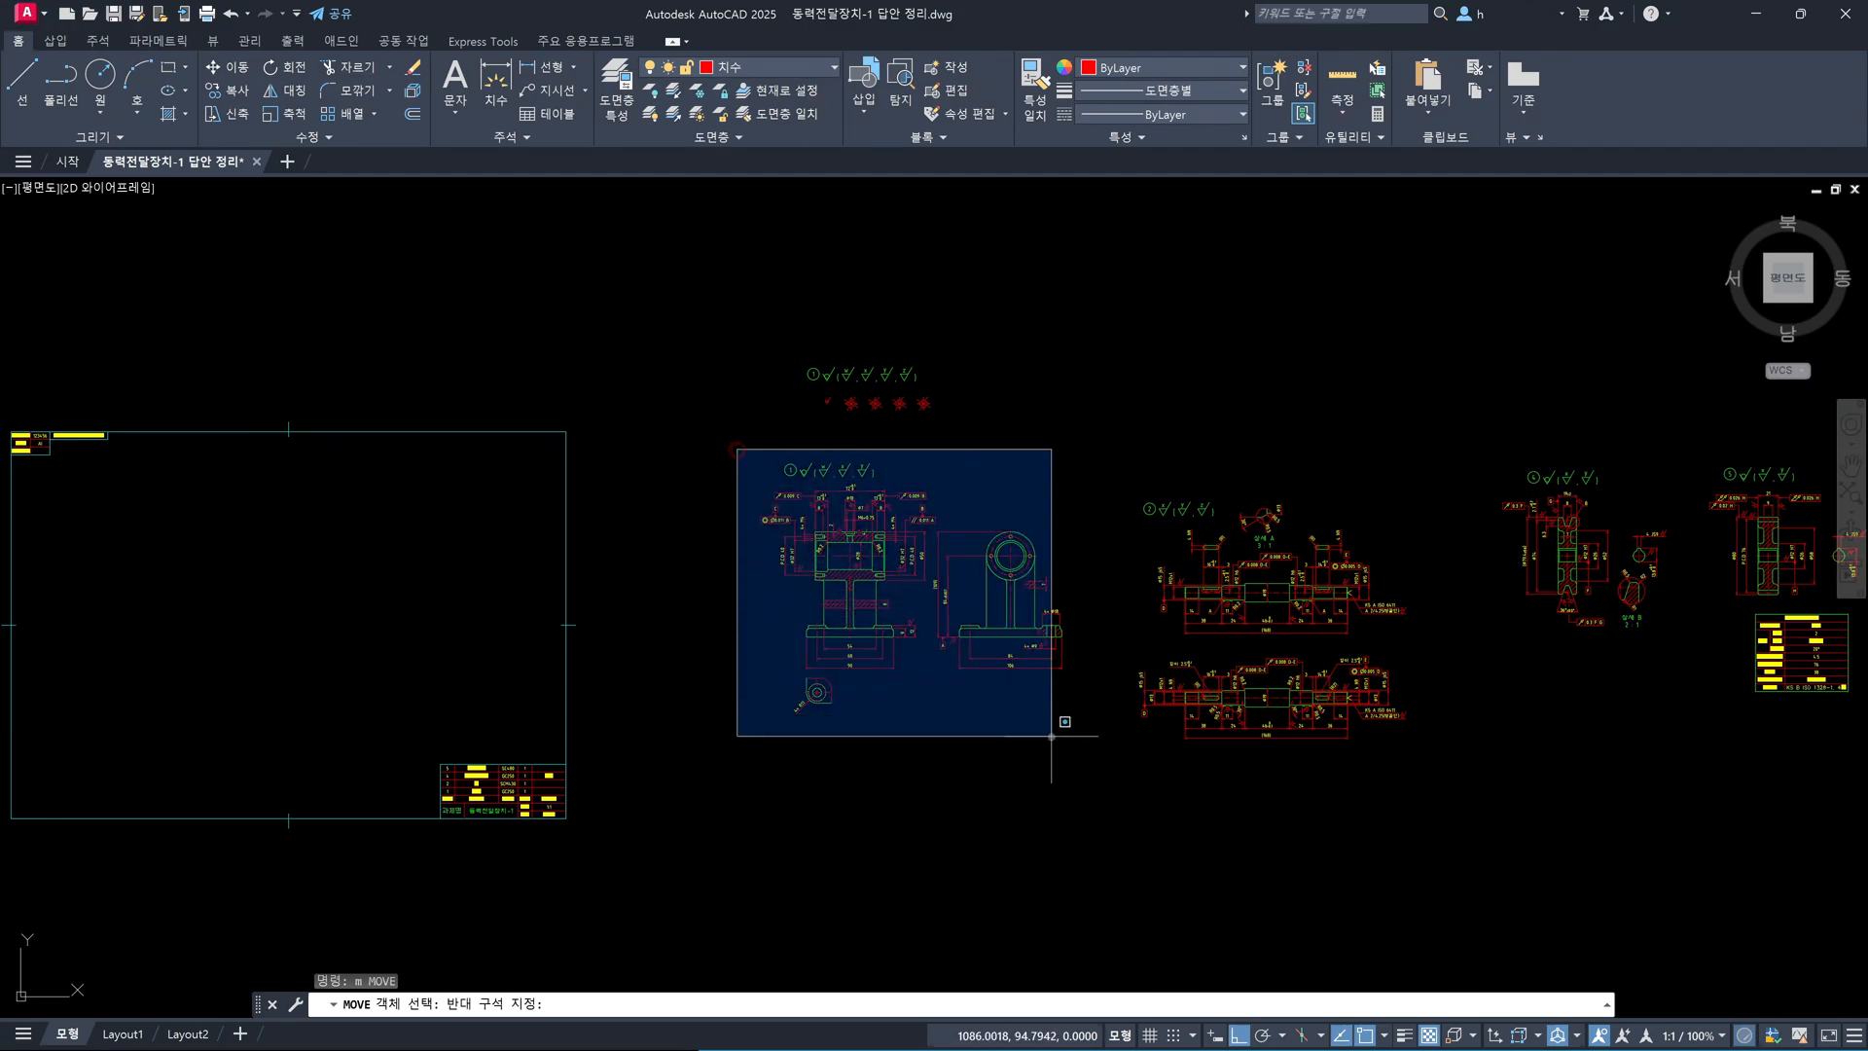
pyautogui.click(1081, 747)
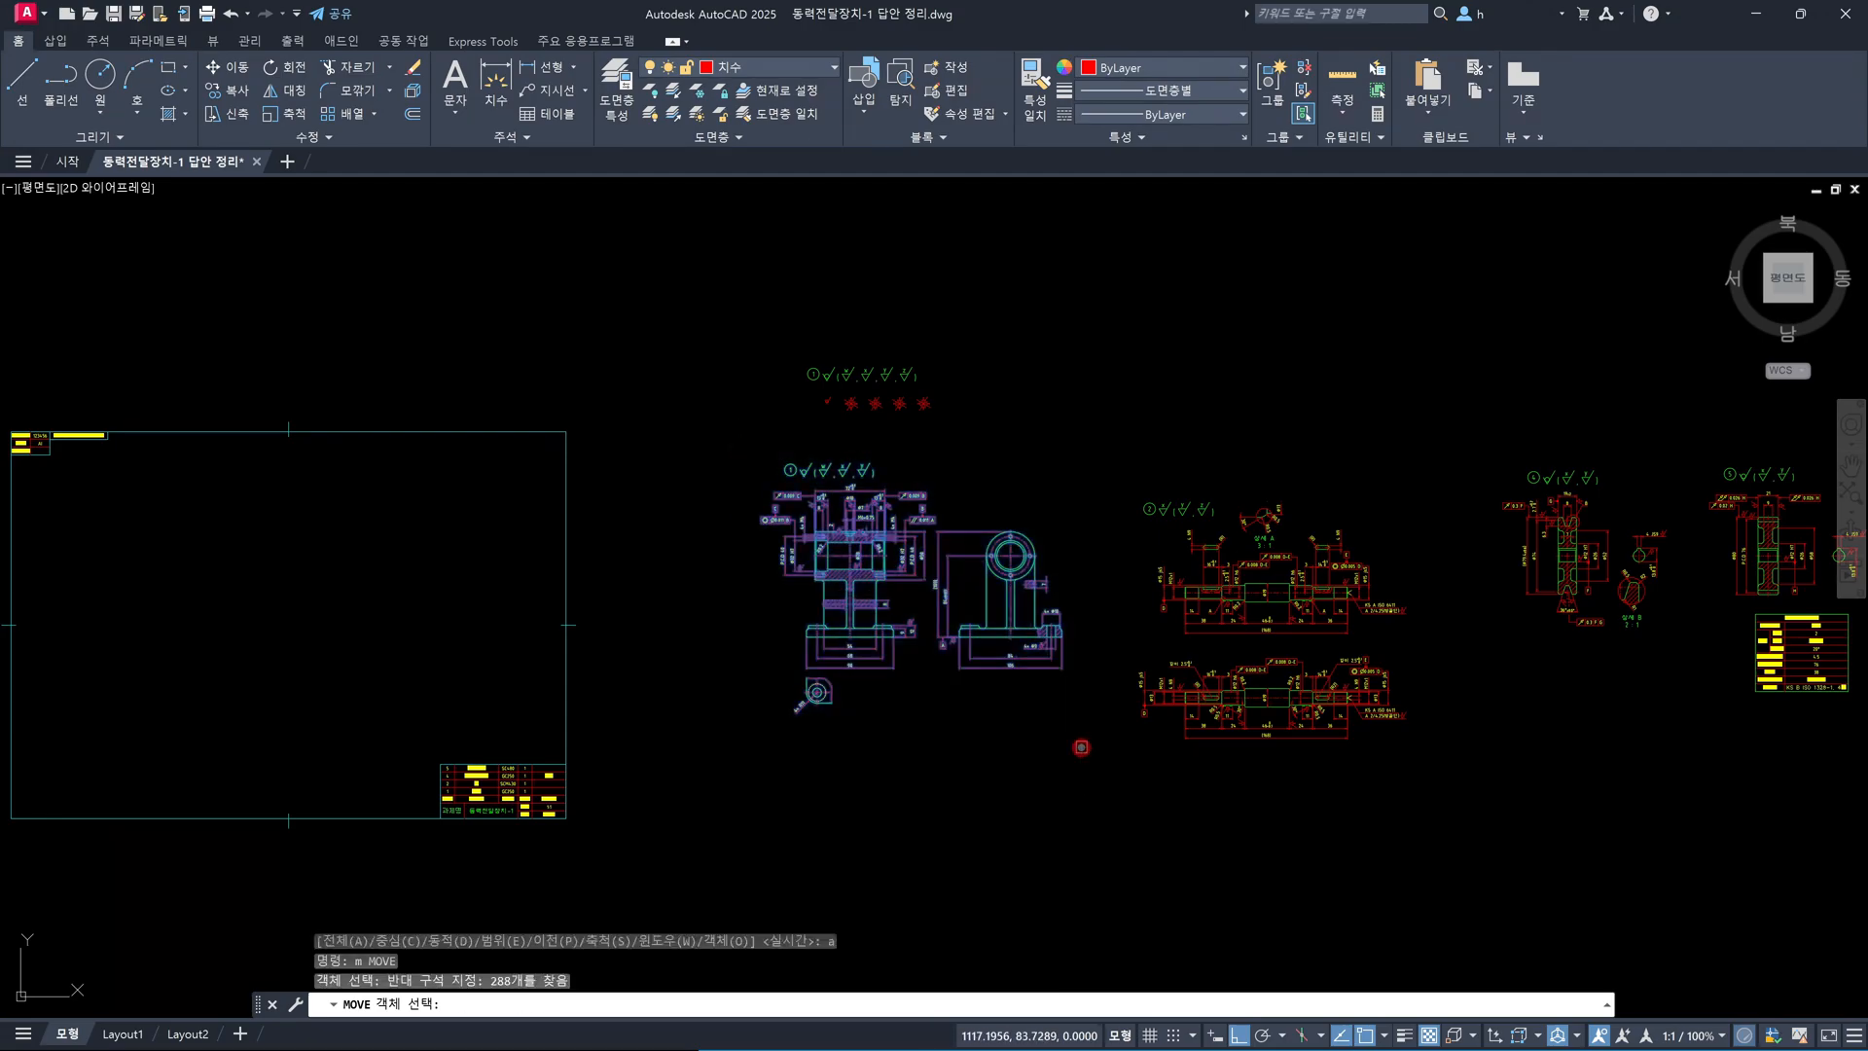
pyautogui.press('Return')
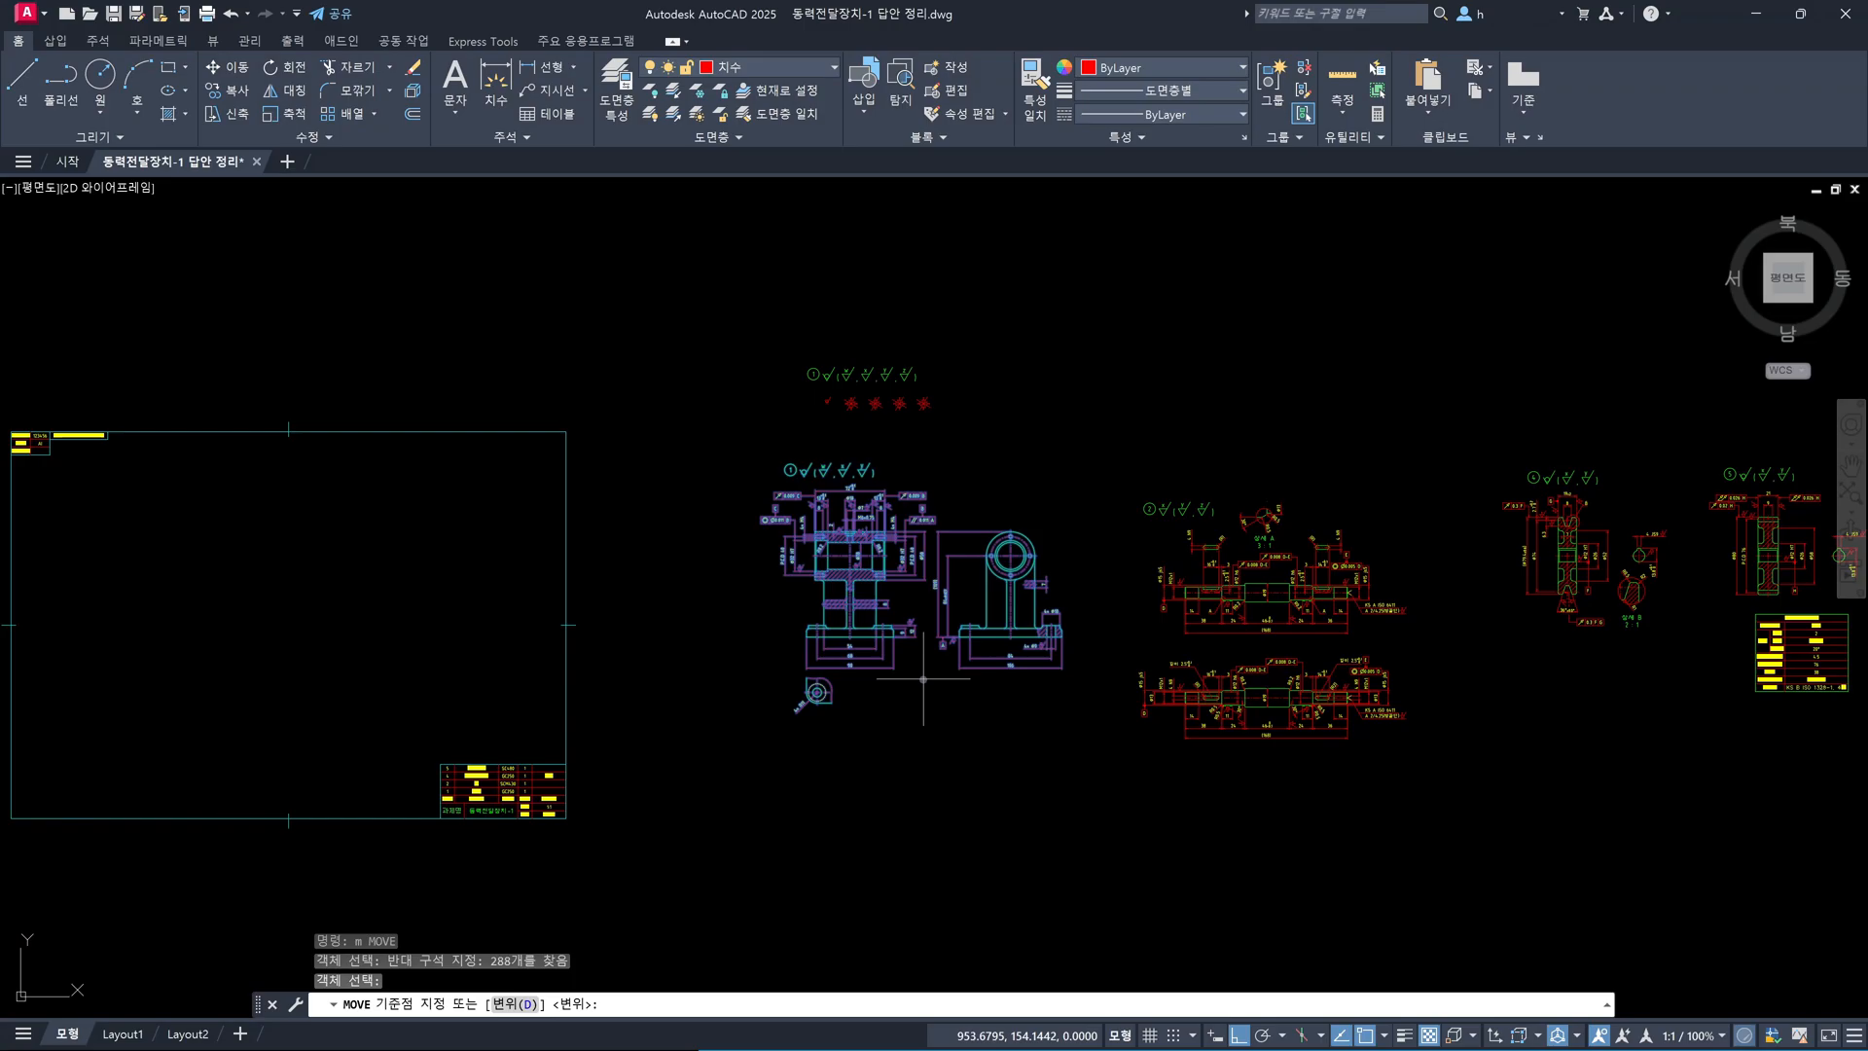
pyautogui.click(924, 678)
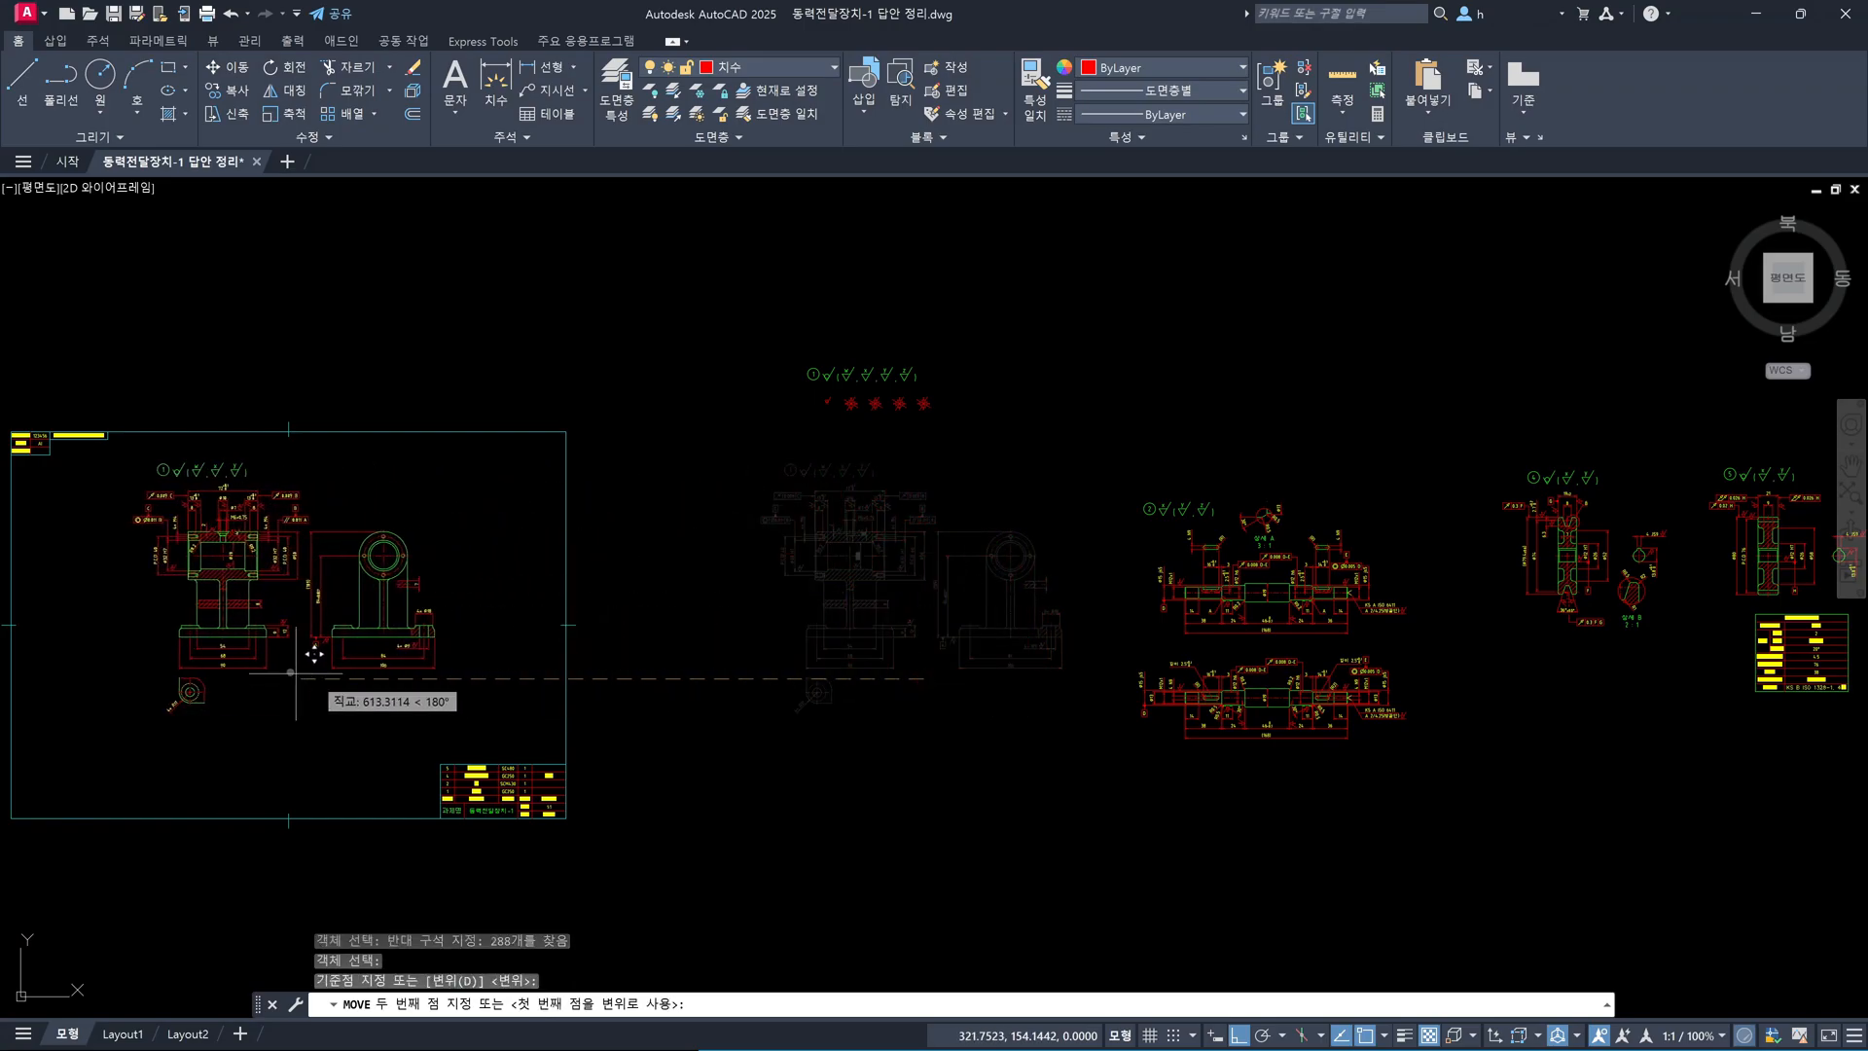
pyautogui.press('F8')
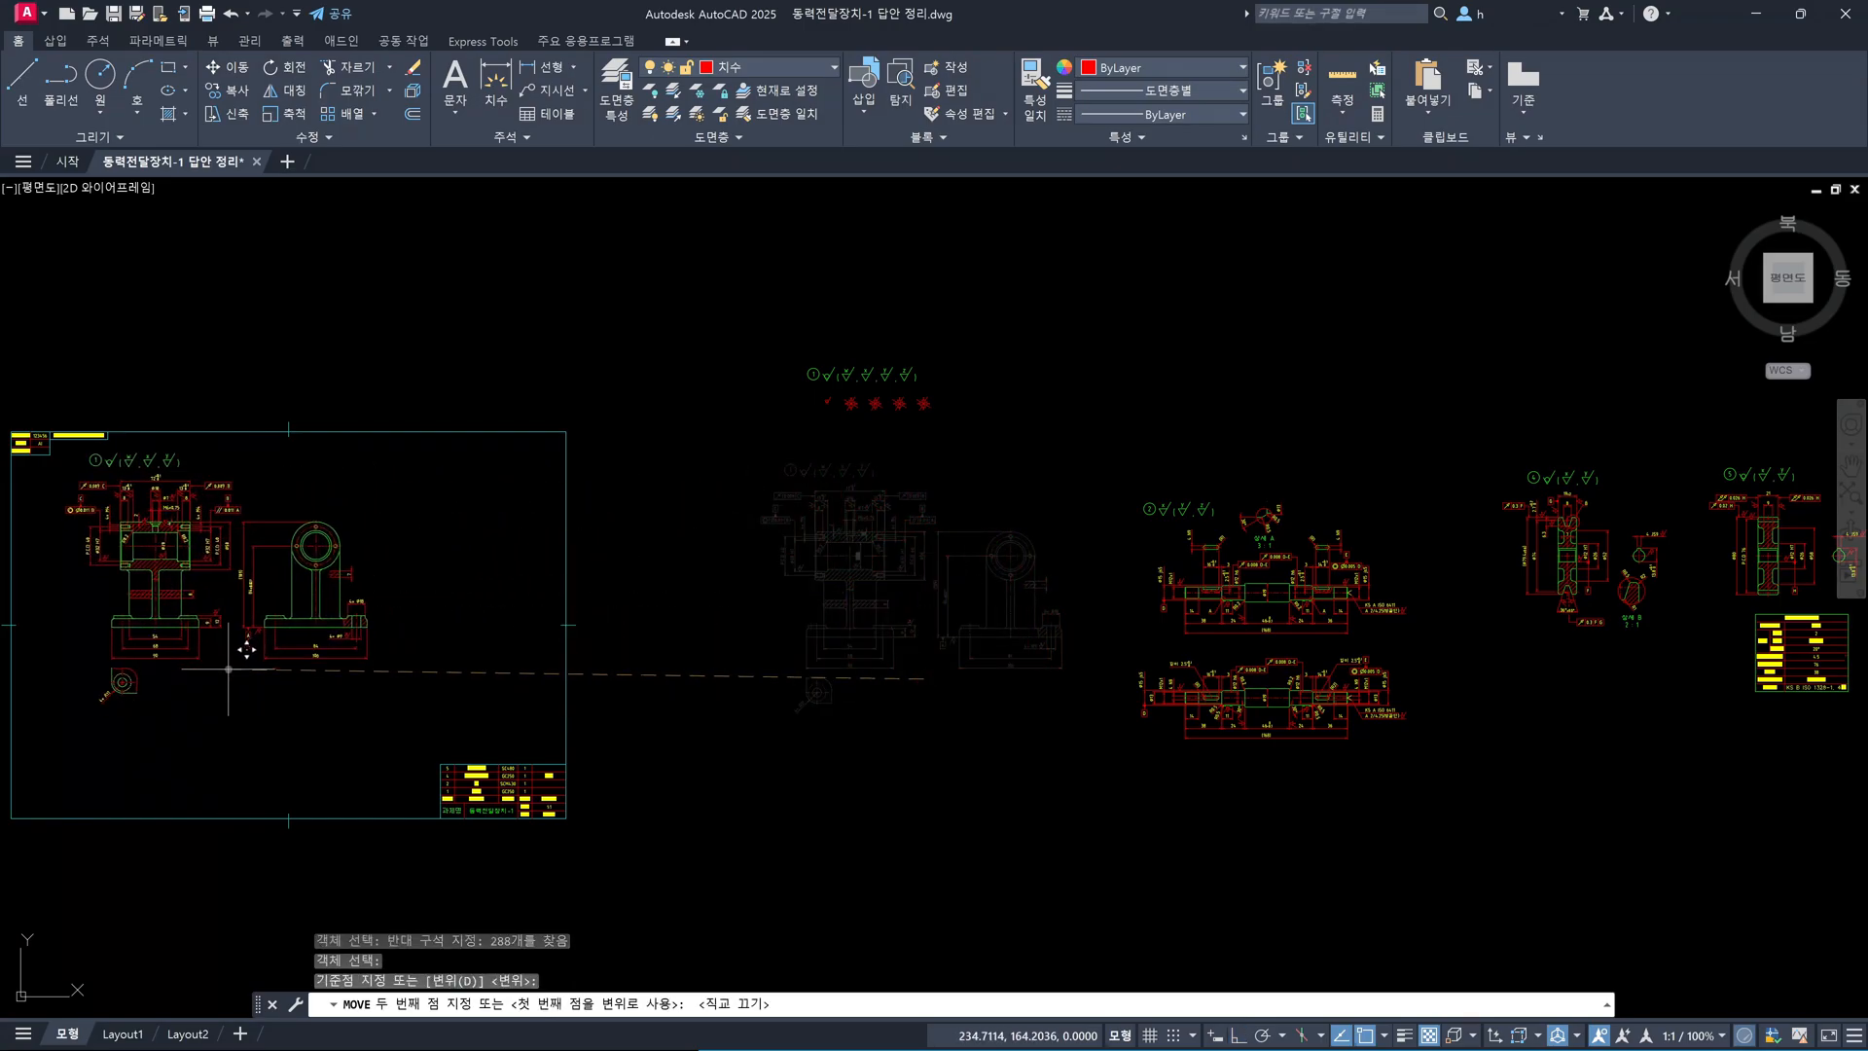
pyautogui.click(178, 681)
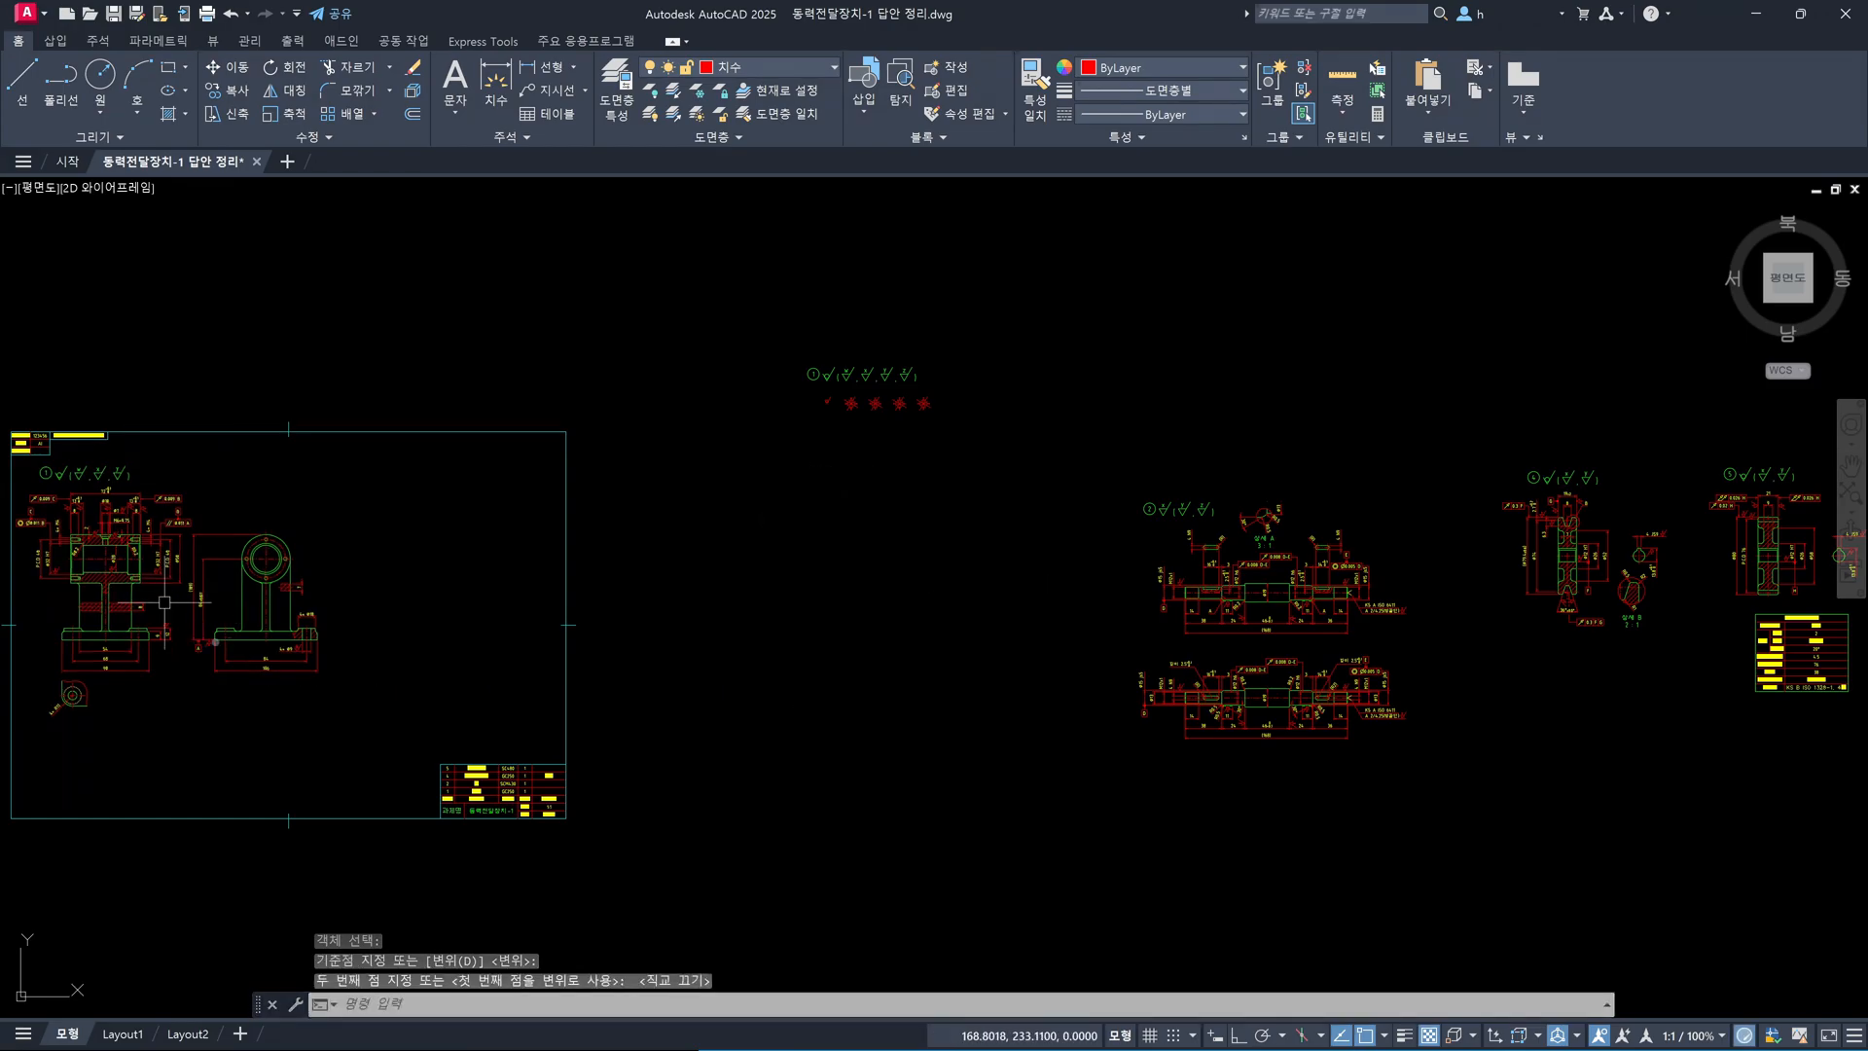
# Examine the placement of the part 1 views and finish symbols relative to the frame's border, examinee block and parts list
pyautogui.moveTo(205, 657); pyautogui.dragTo(459, 659, button='middle')
pyautogui.scroll(2, 390, 623)
pyautogui.scroll(3, 324, 545)
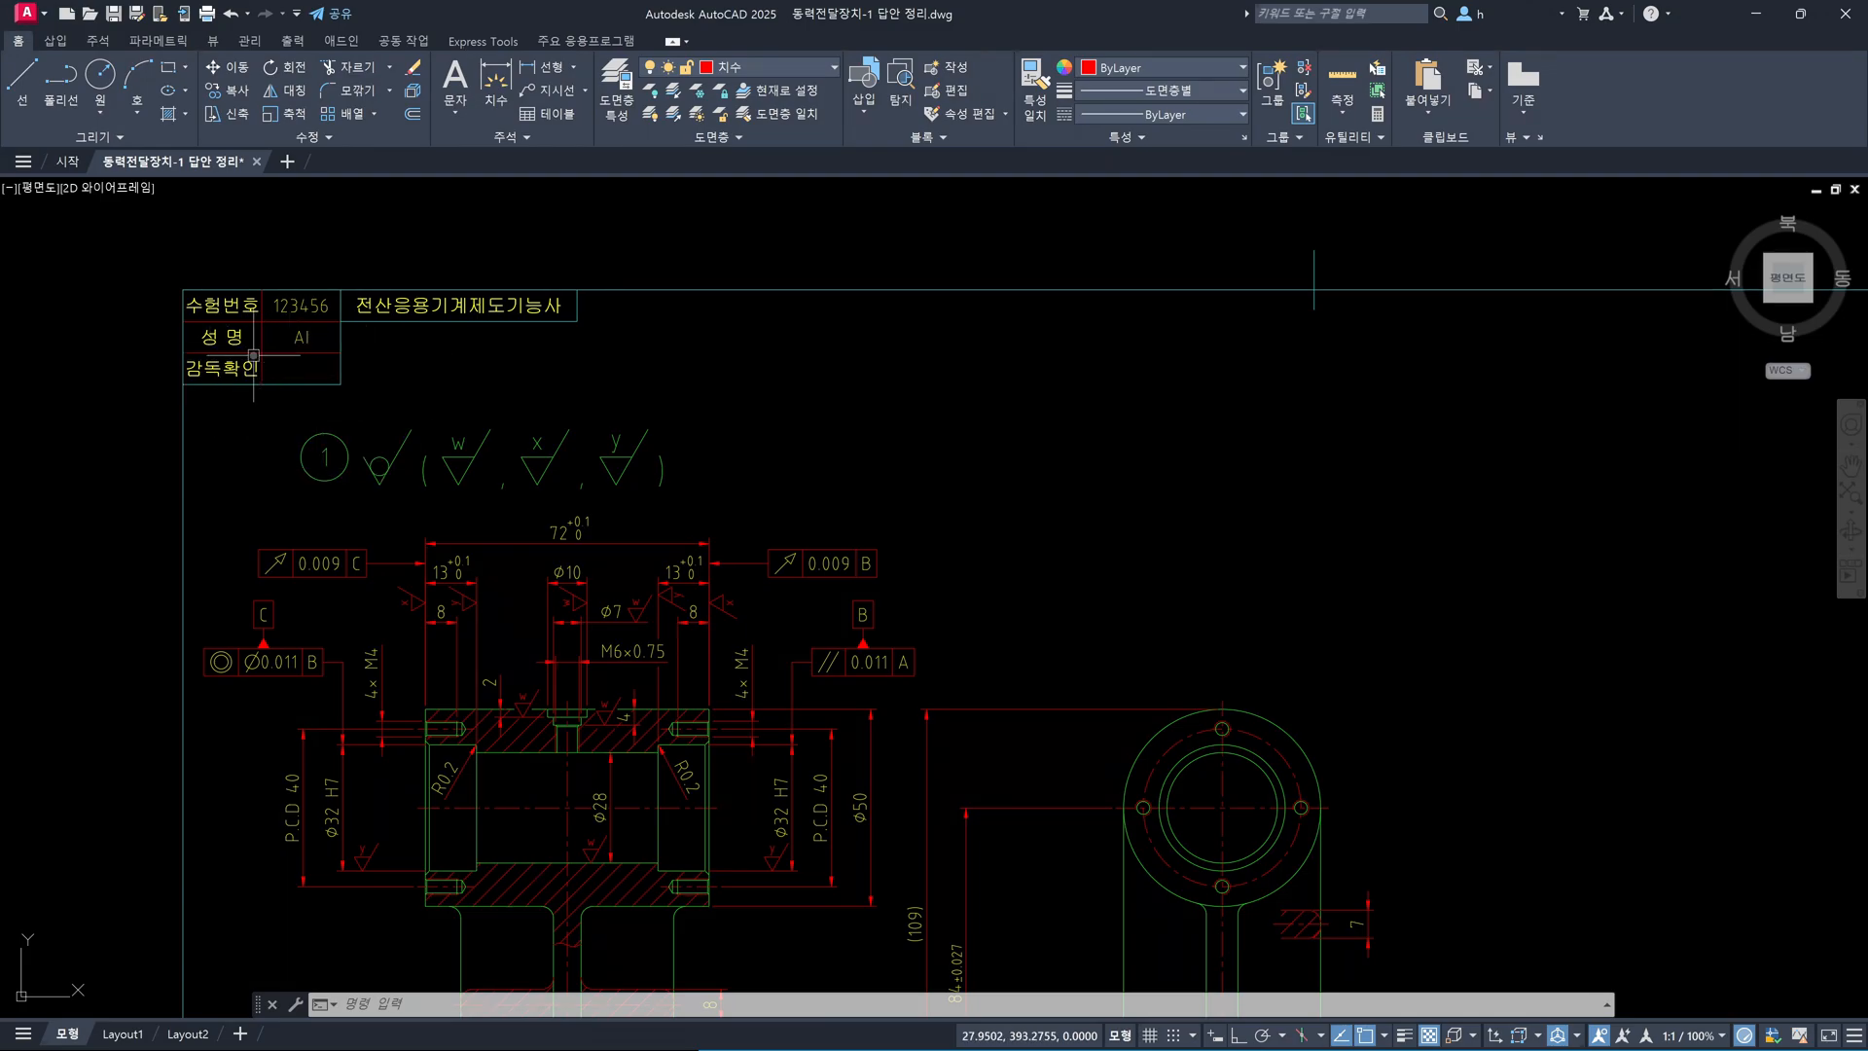
pyautogui.scroll(-3, 745, 512)
pyautogui.moveTo(889, 615); pyautogui.dragTo(373, 244, button='middle')
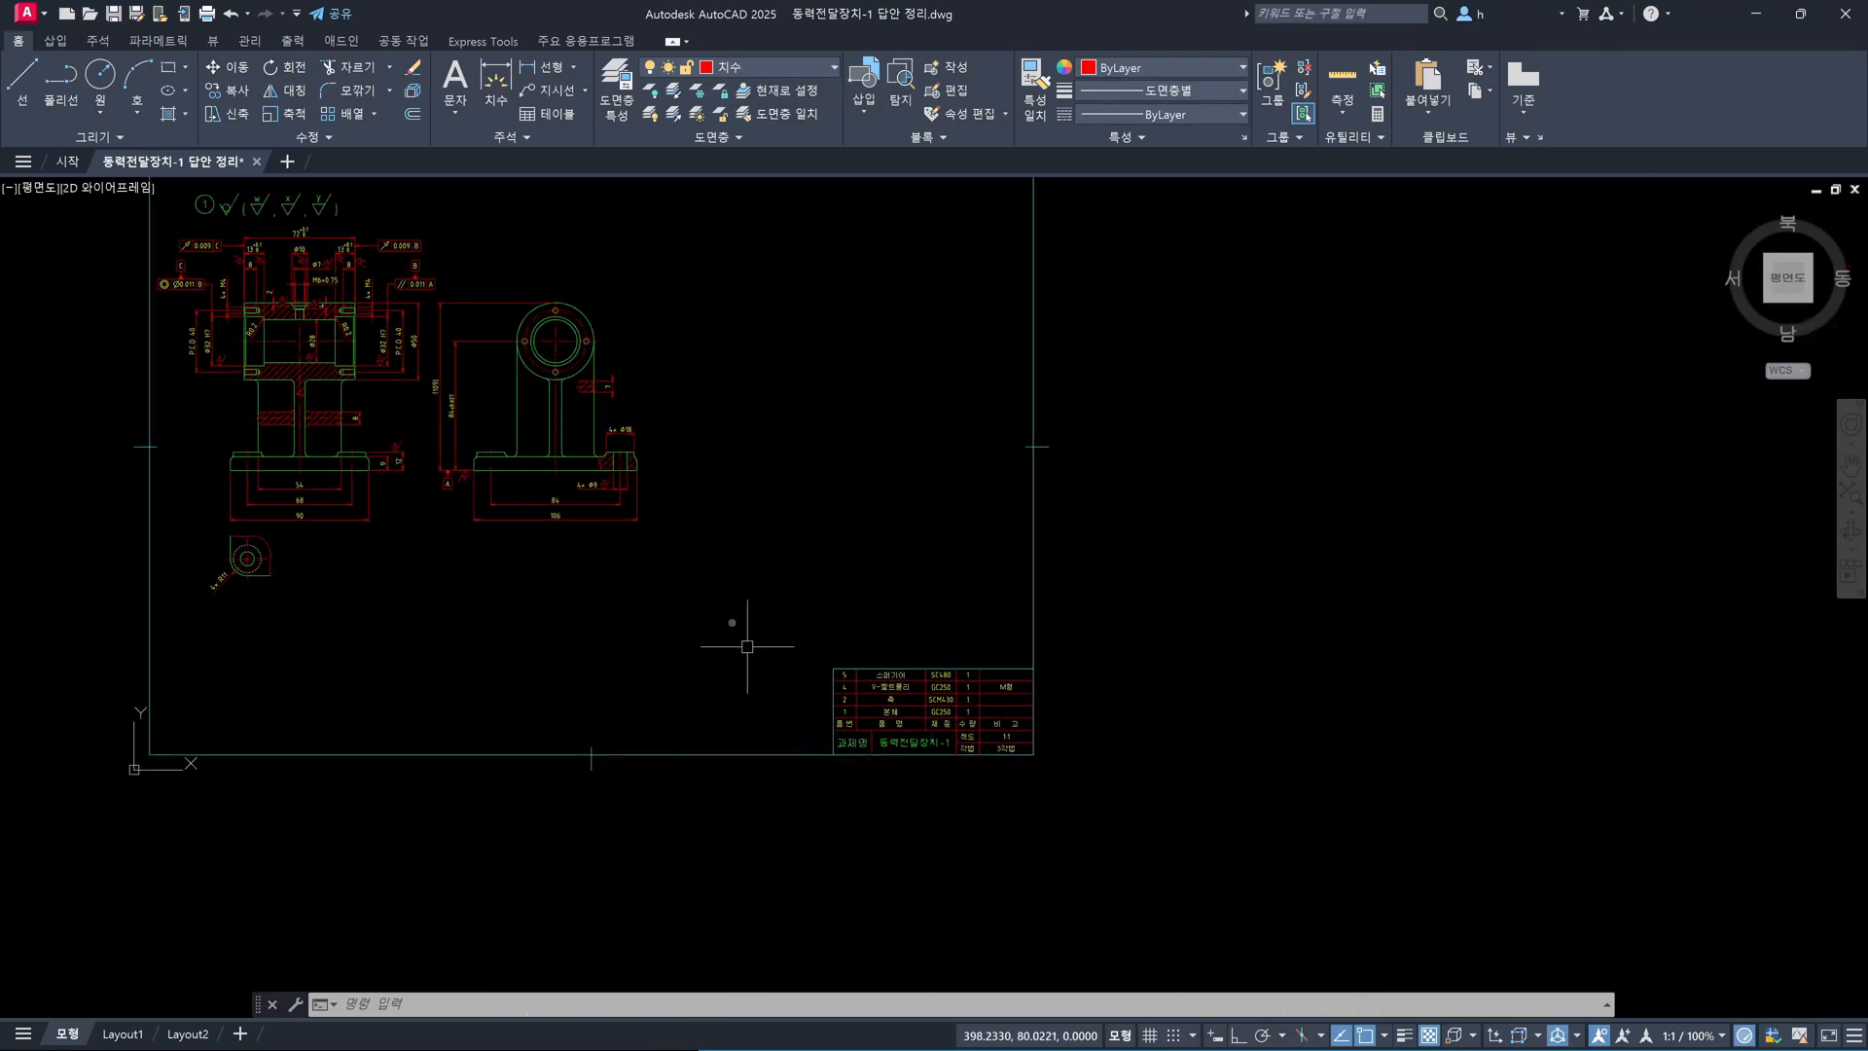
pyautogui.moveTo(713, 610); pyautogui.dragTo(889, 821, button='middle')
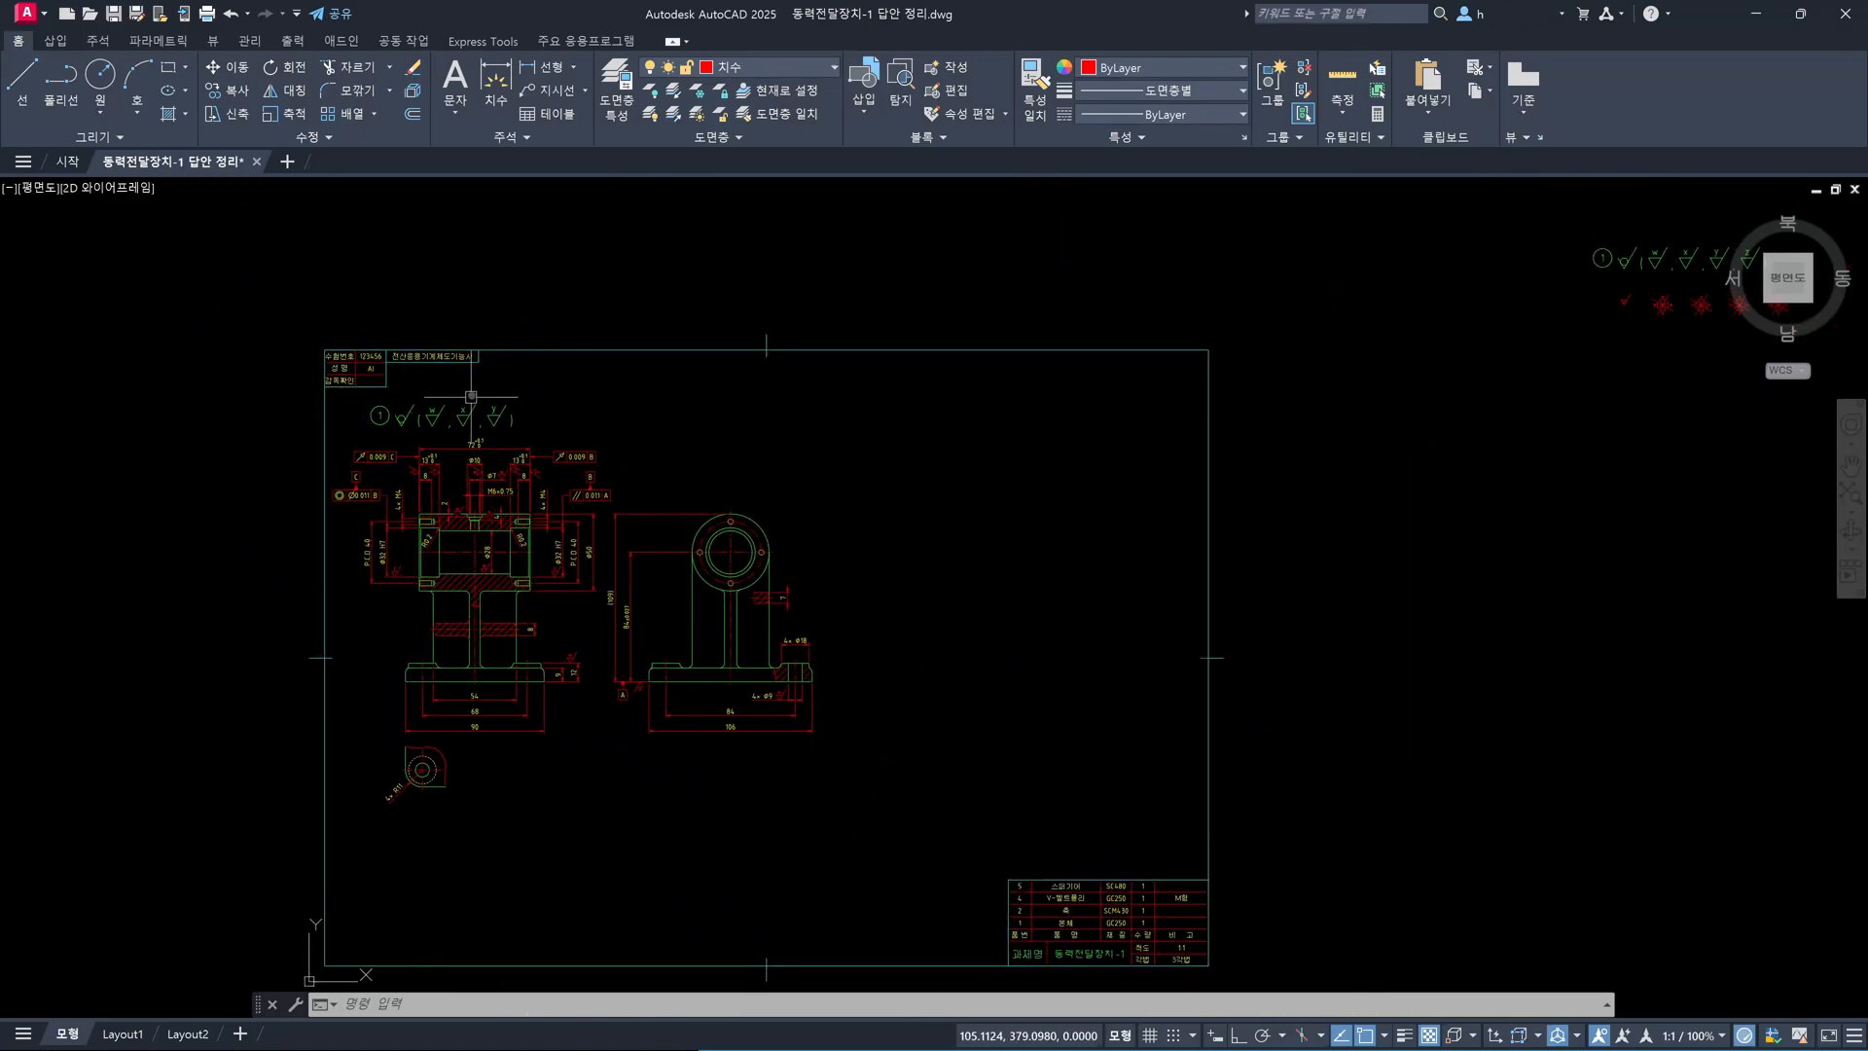
pyautogui.scroll(3, 397, 429)
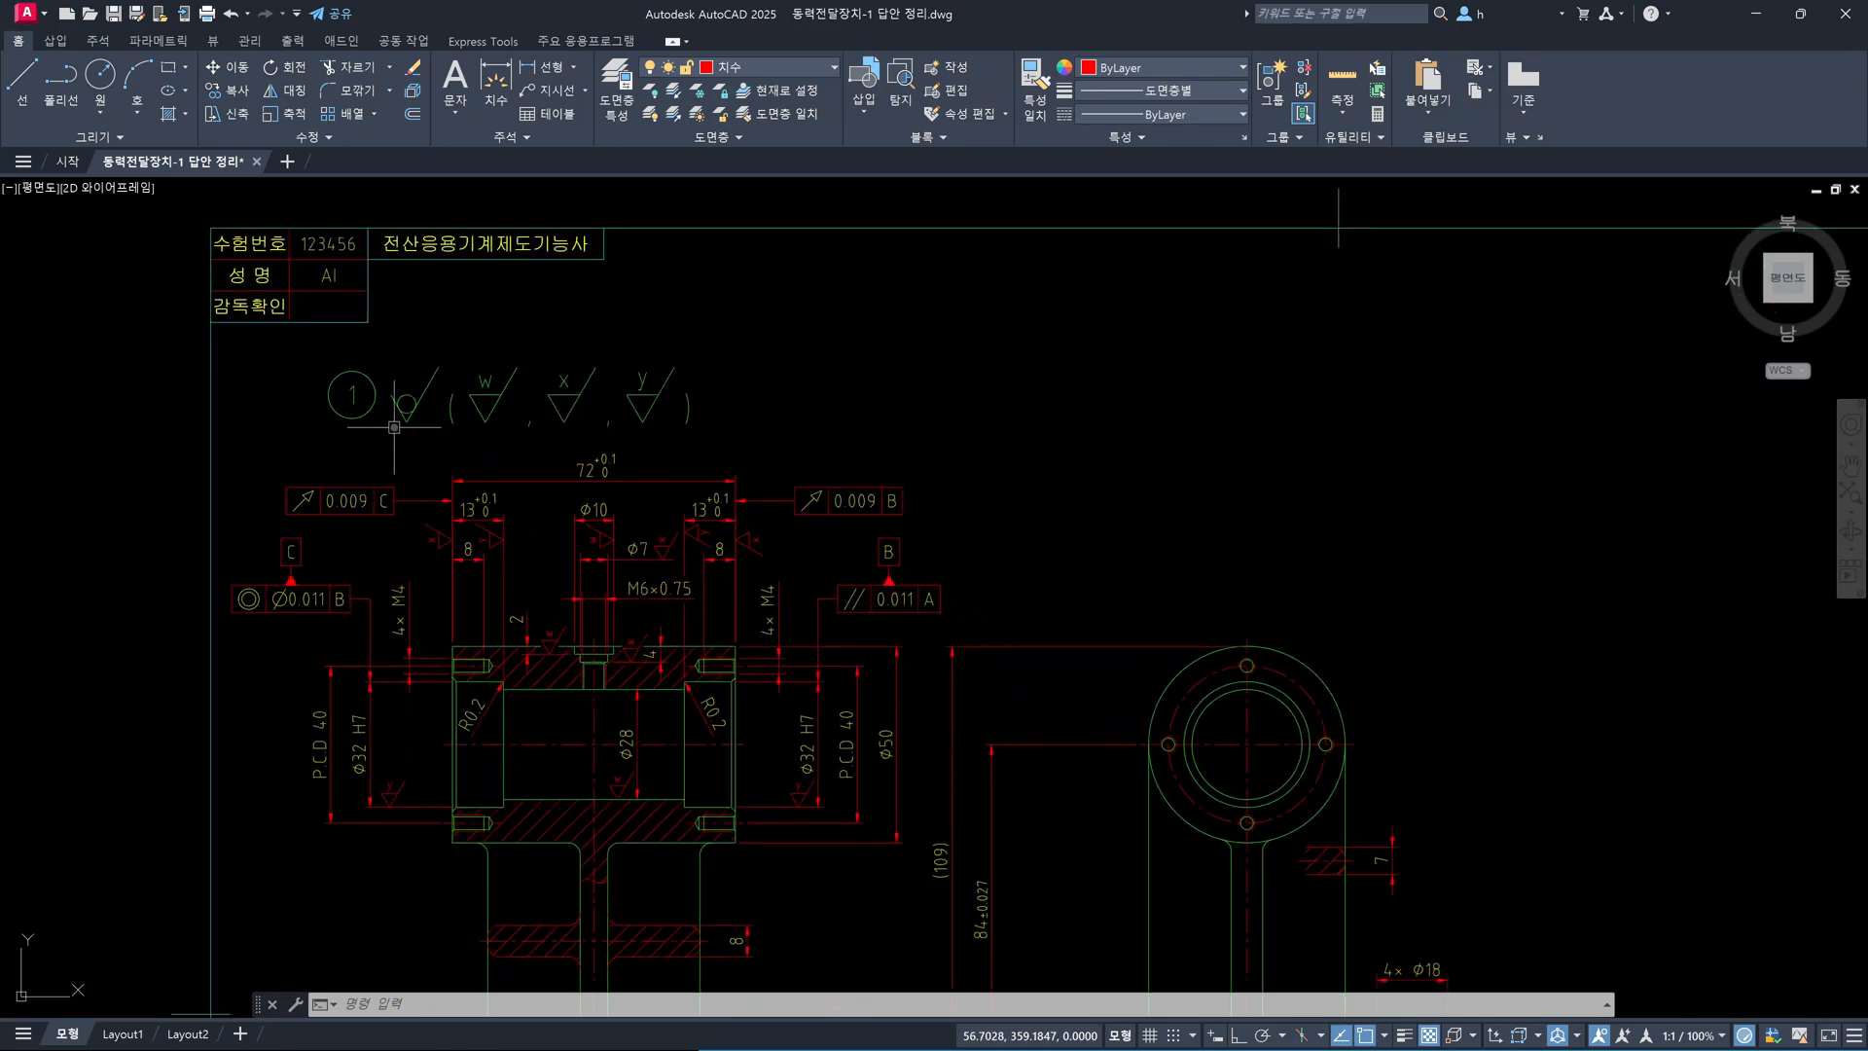
pyautogui.scroll(-3, 581, 433)
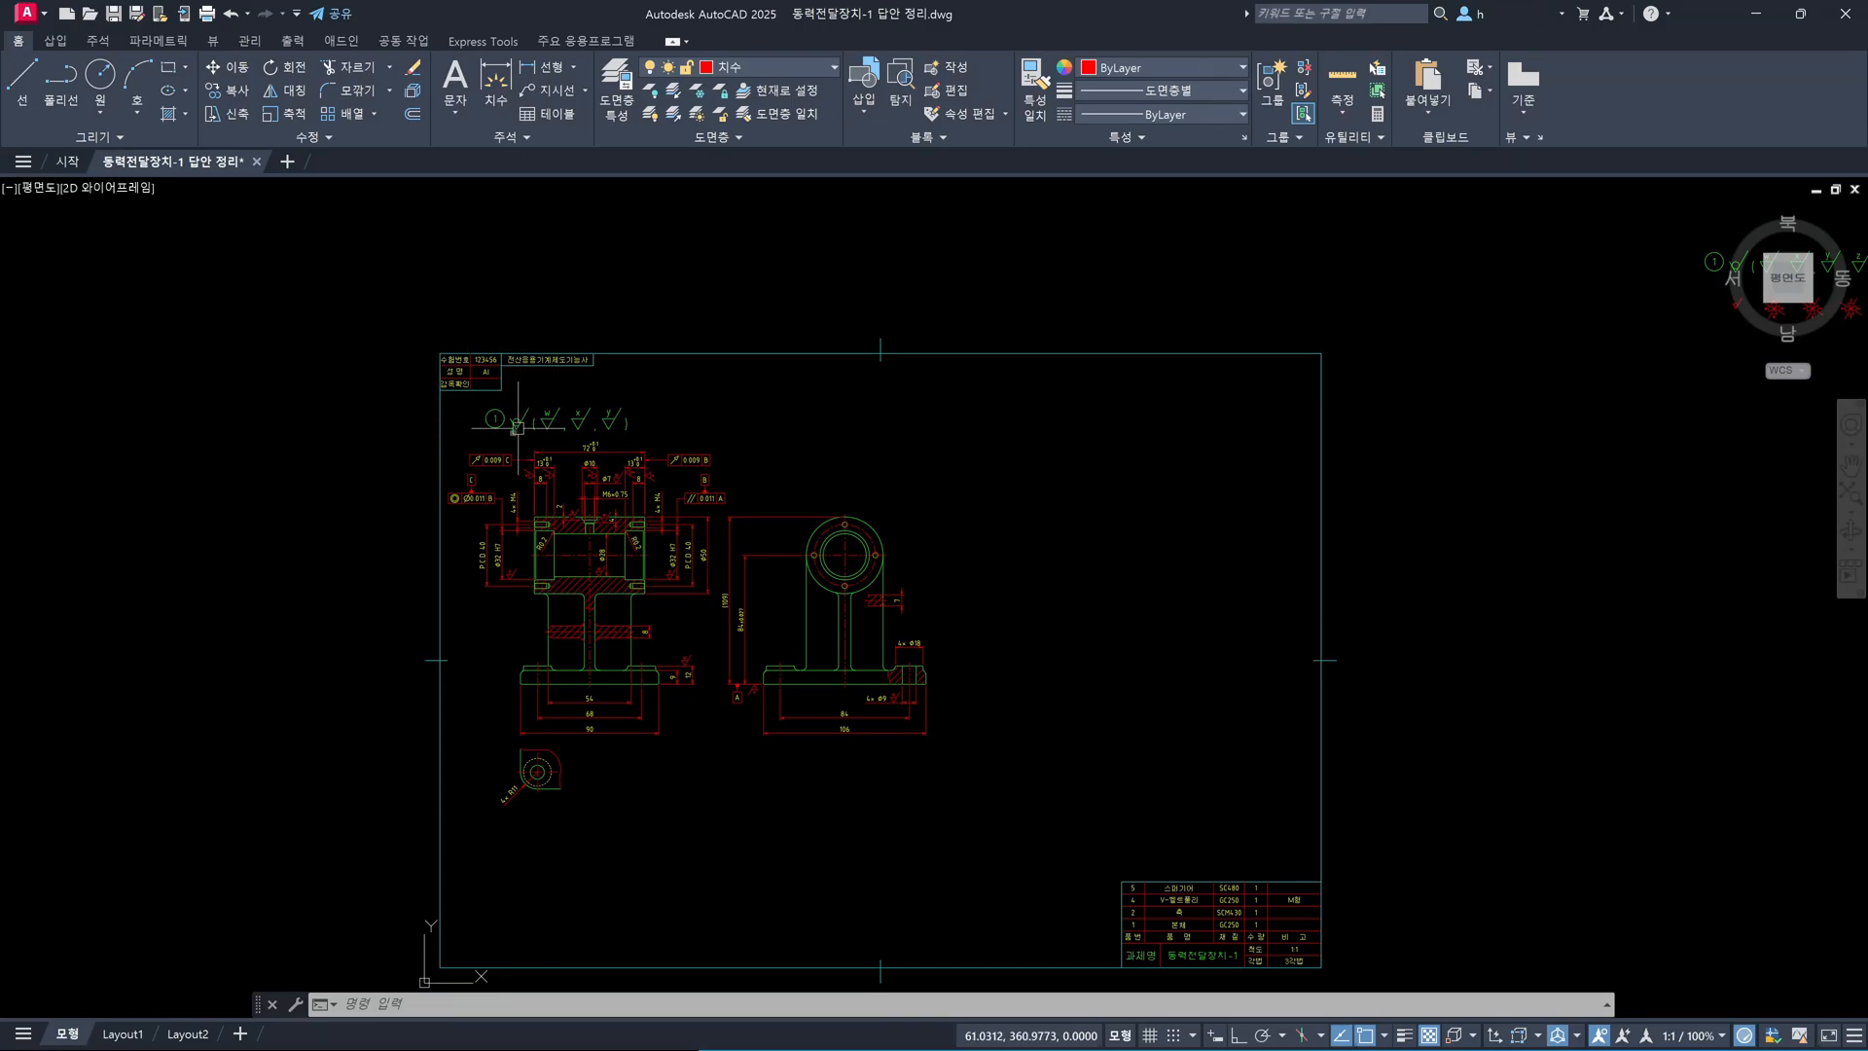
pyautogui.scroll(4, 471, 477)
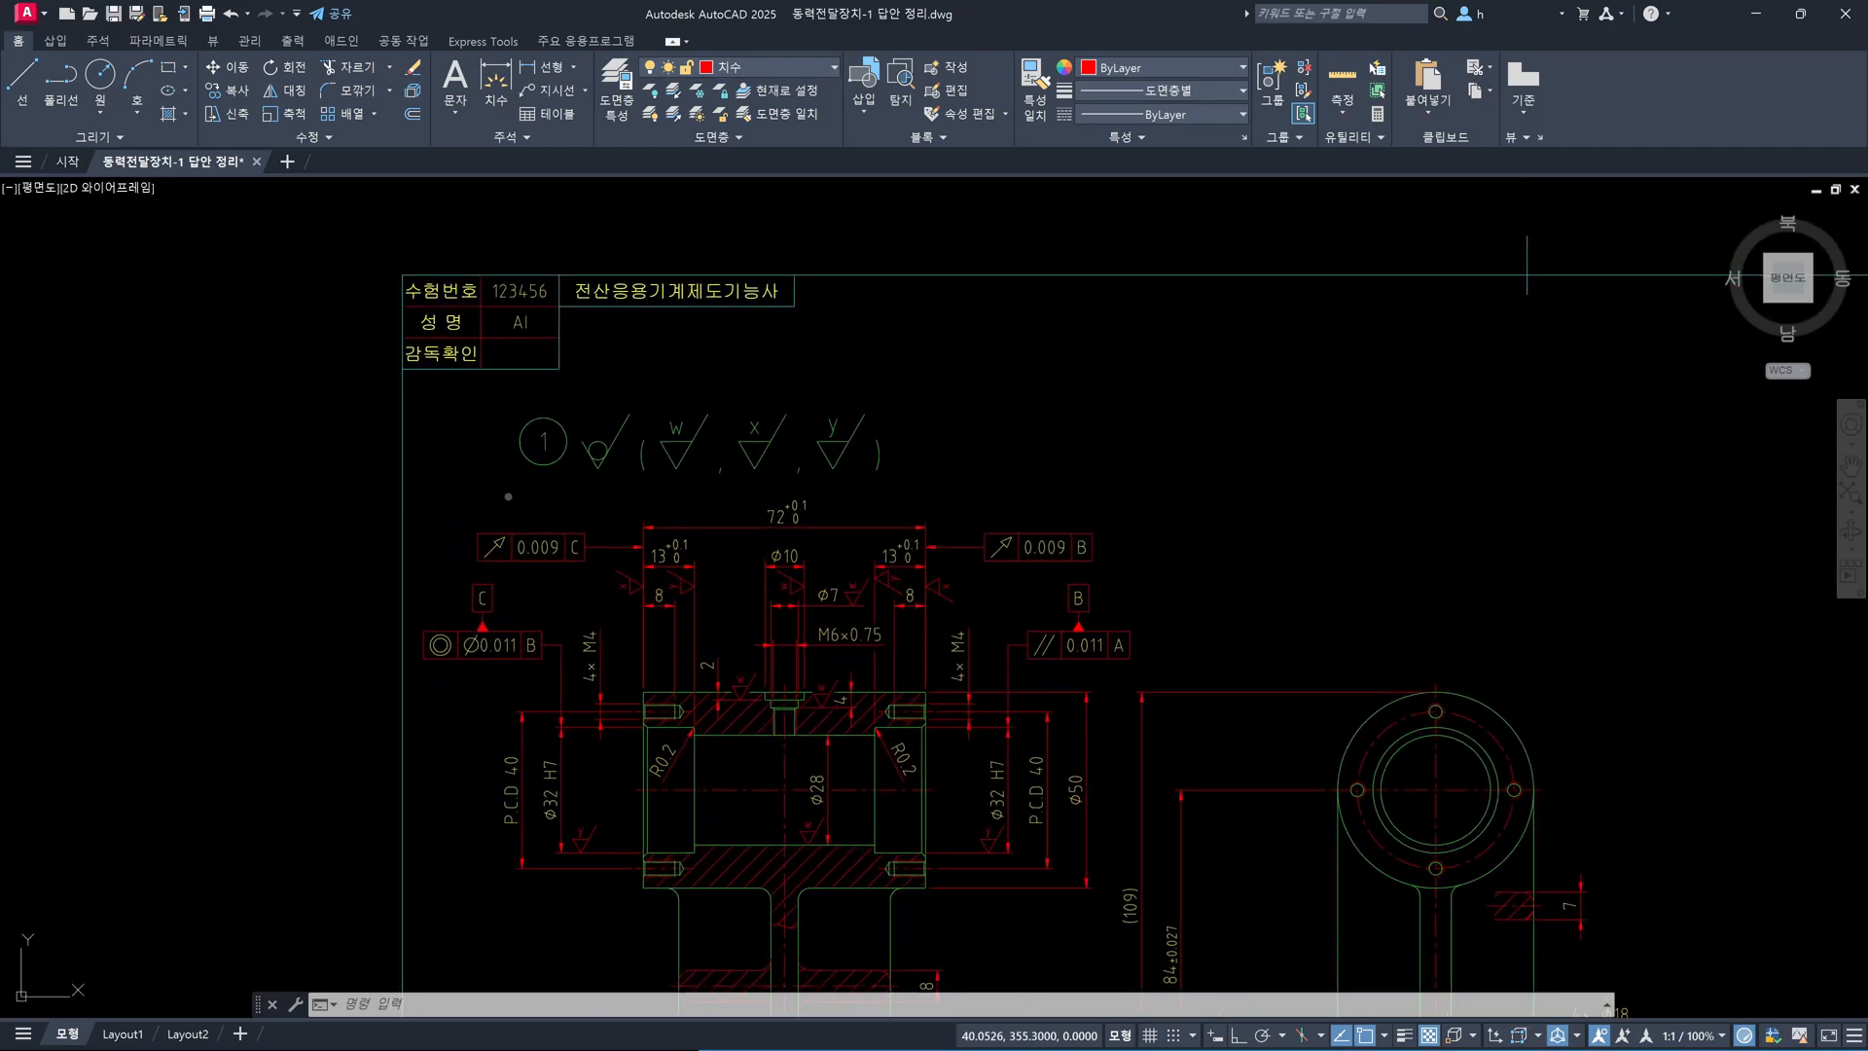
# Move part 1's number balloon and surface finish symbol row up beside the examinee block, just beneath the exam title
pyautogui.press('Escape')
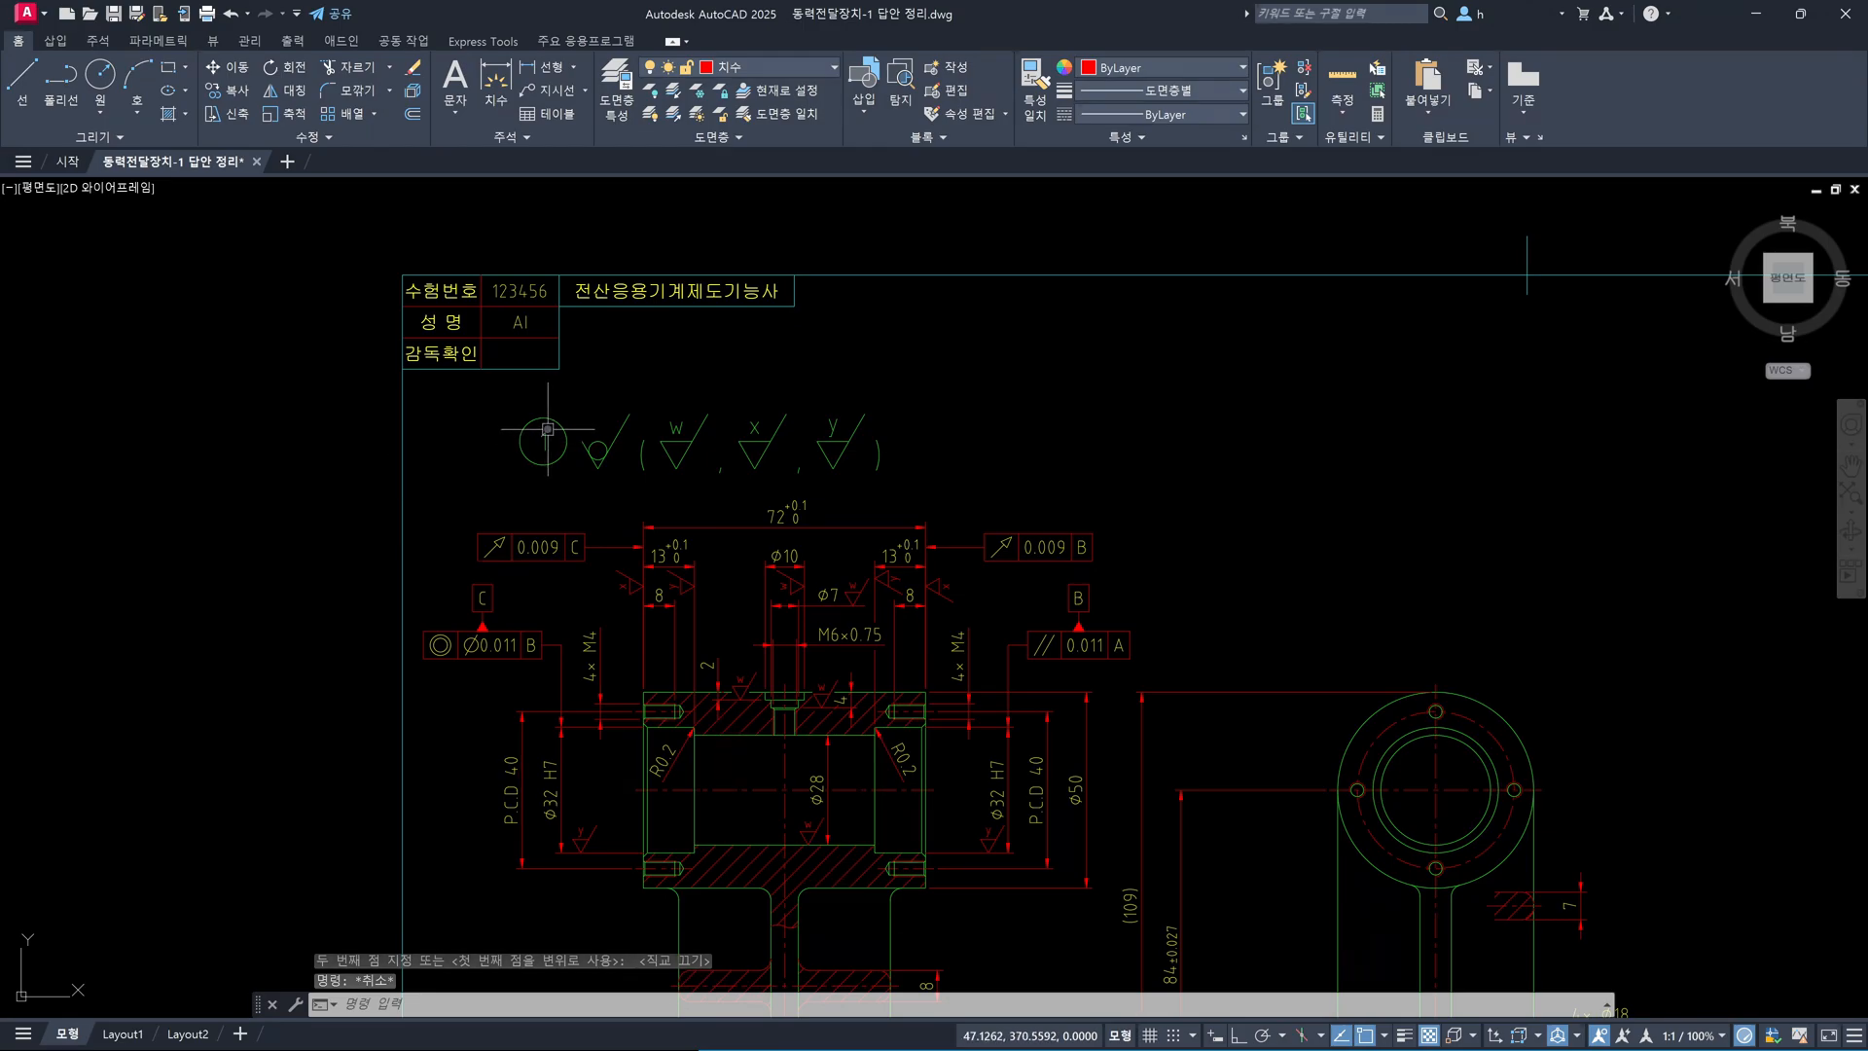
pyautogui.write('m')
pyautogui.press('Return')
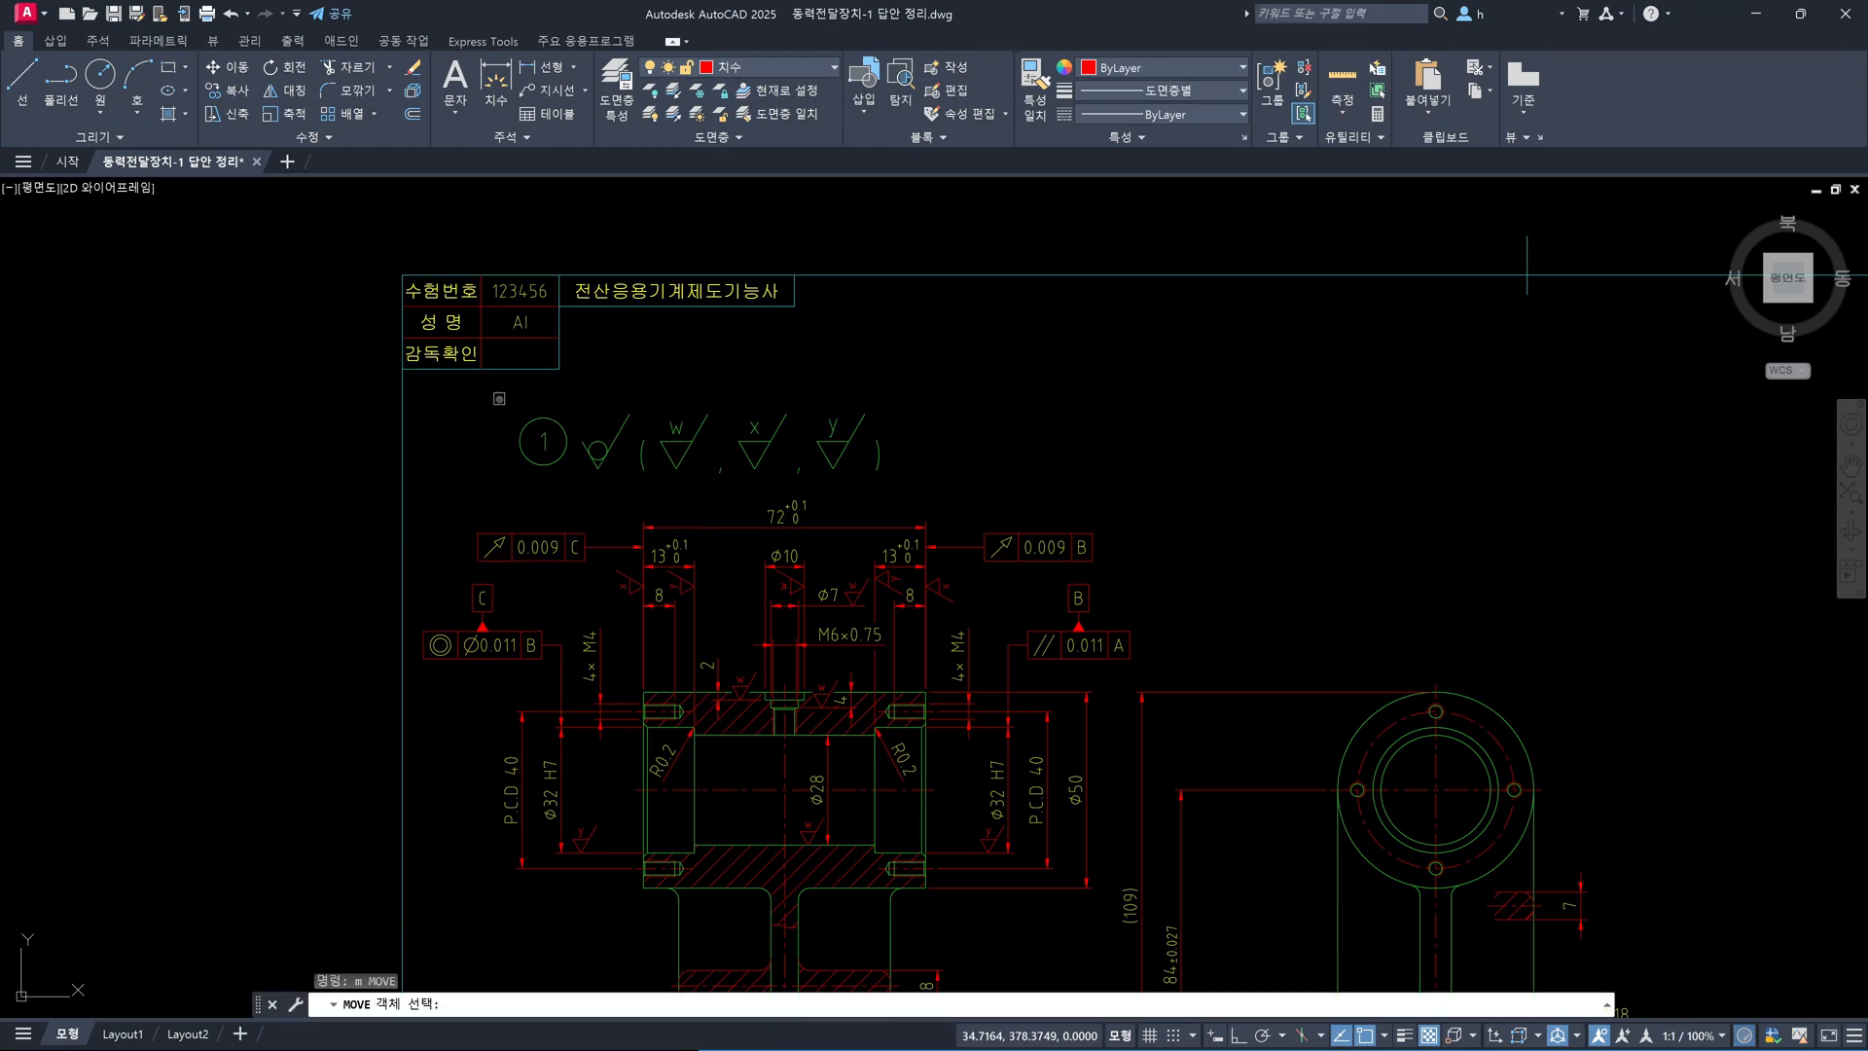
pyautogui.click(499, 398)
pyautogui.click(916, 488)
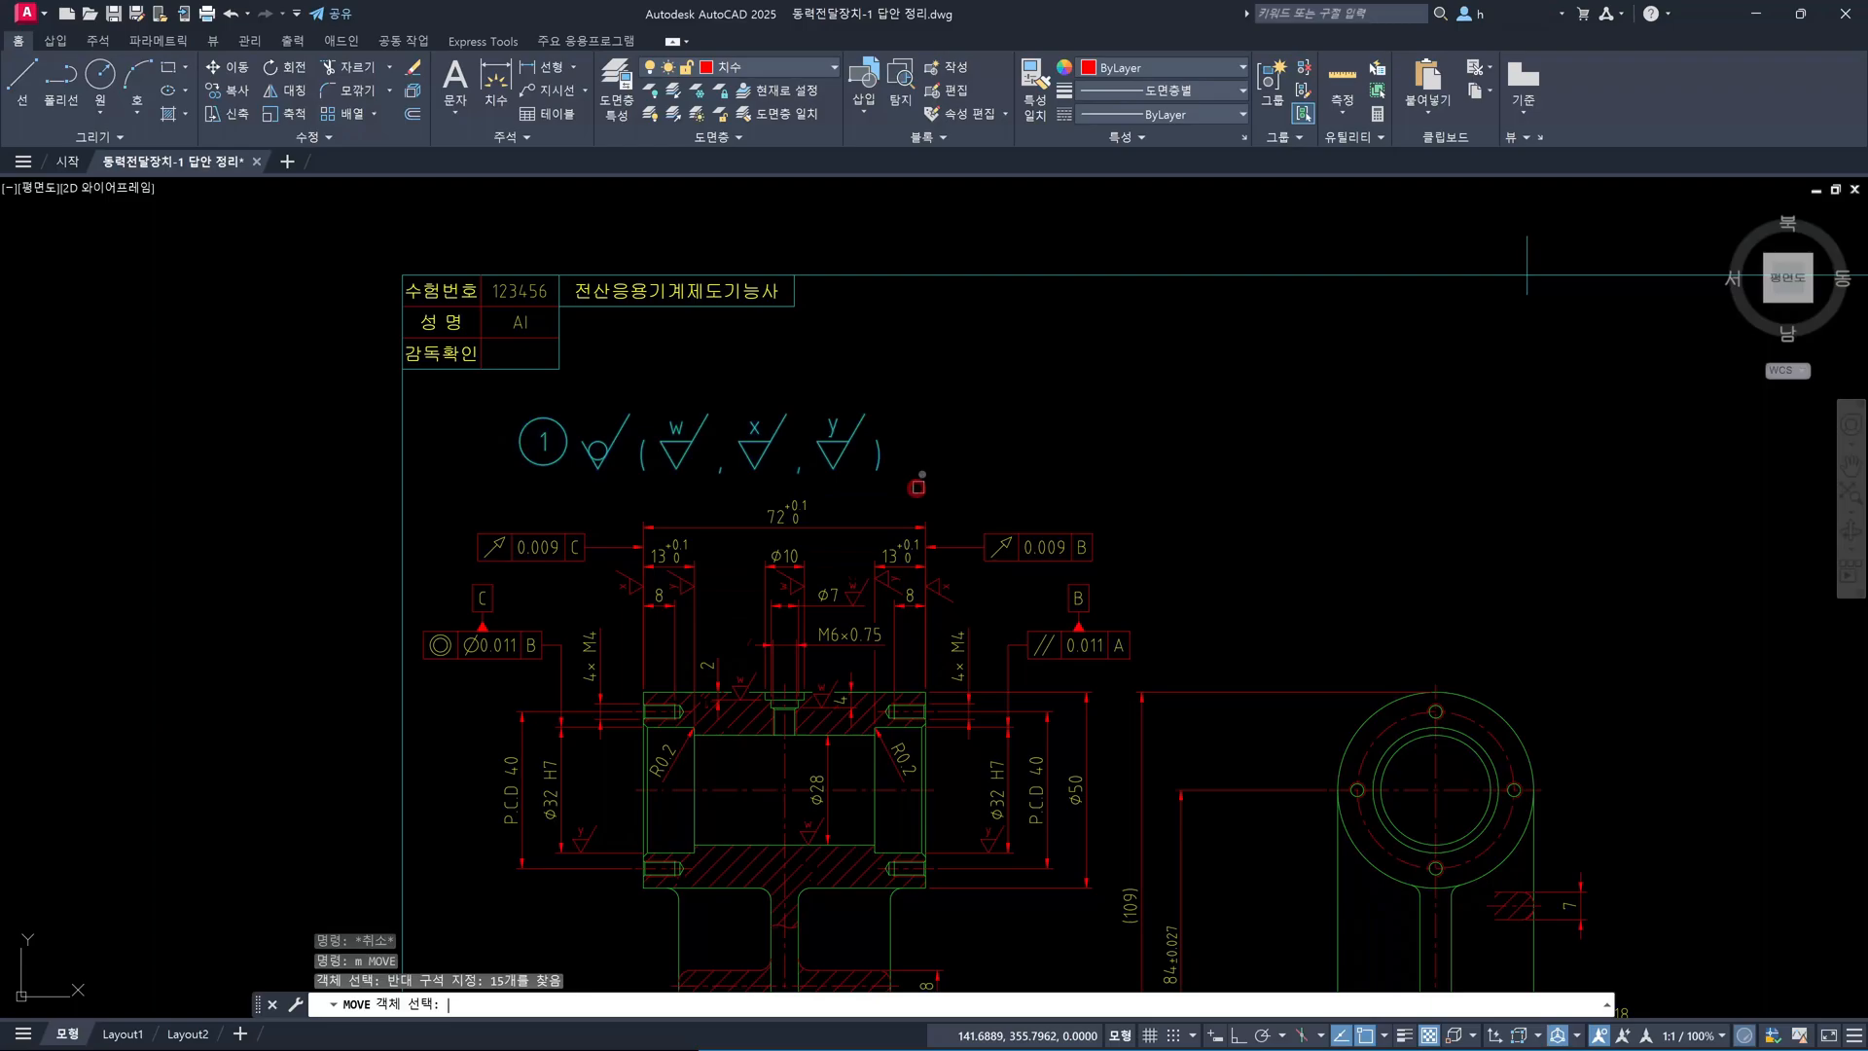
pyautogui.press('Return')
pyautogui.click(951, 441)
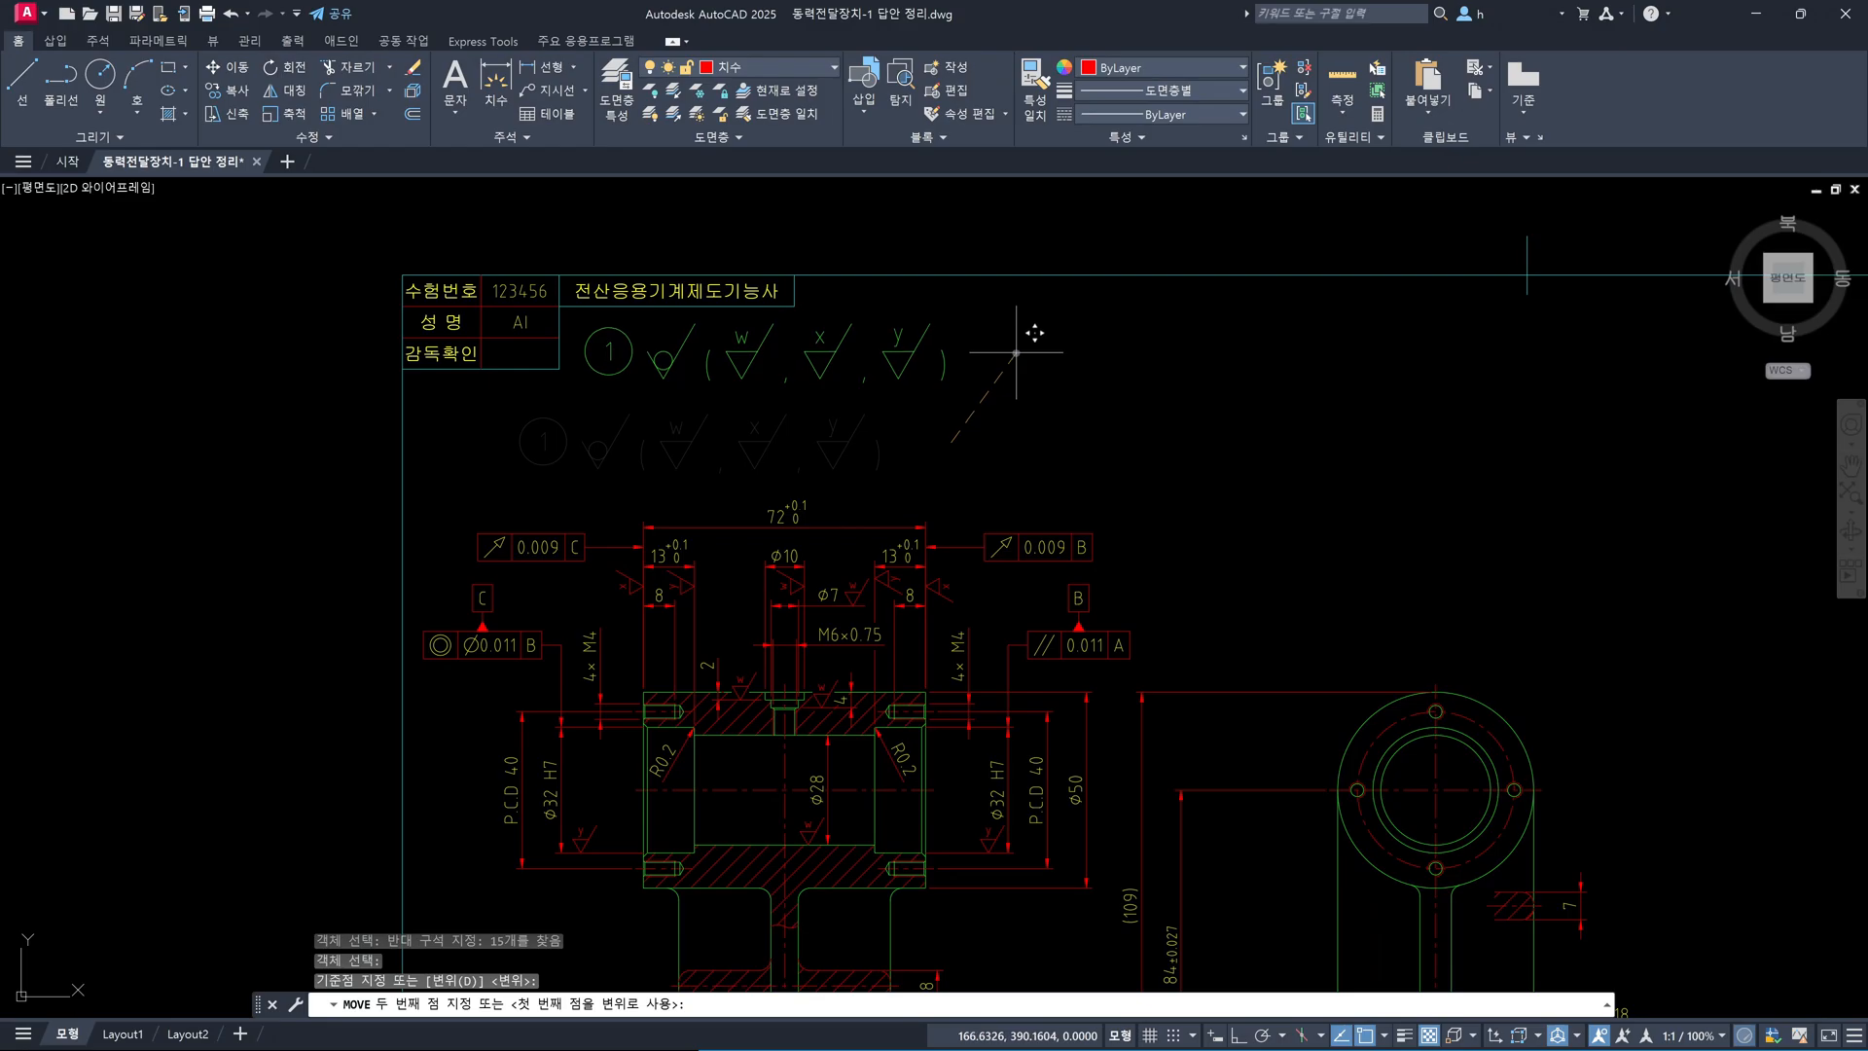
pyautogui.click(1016, 352)
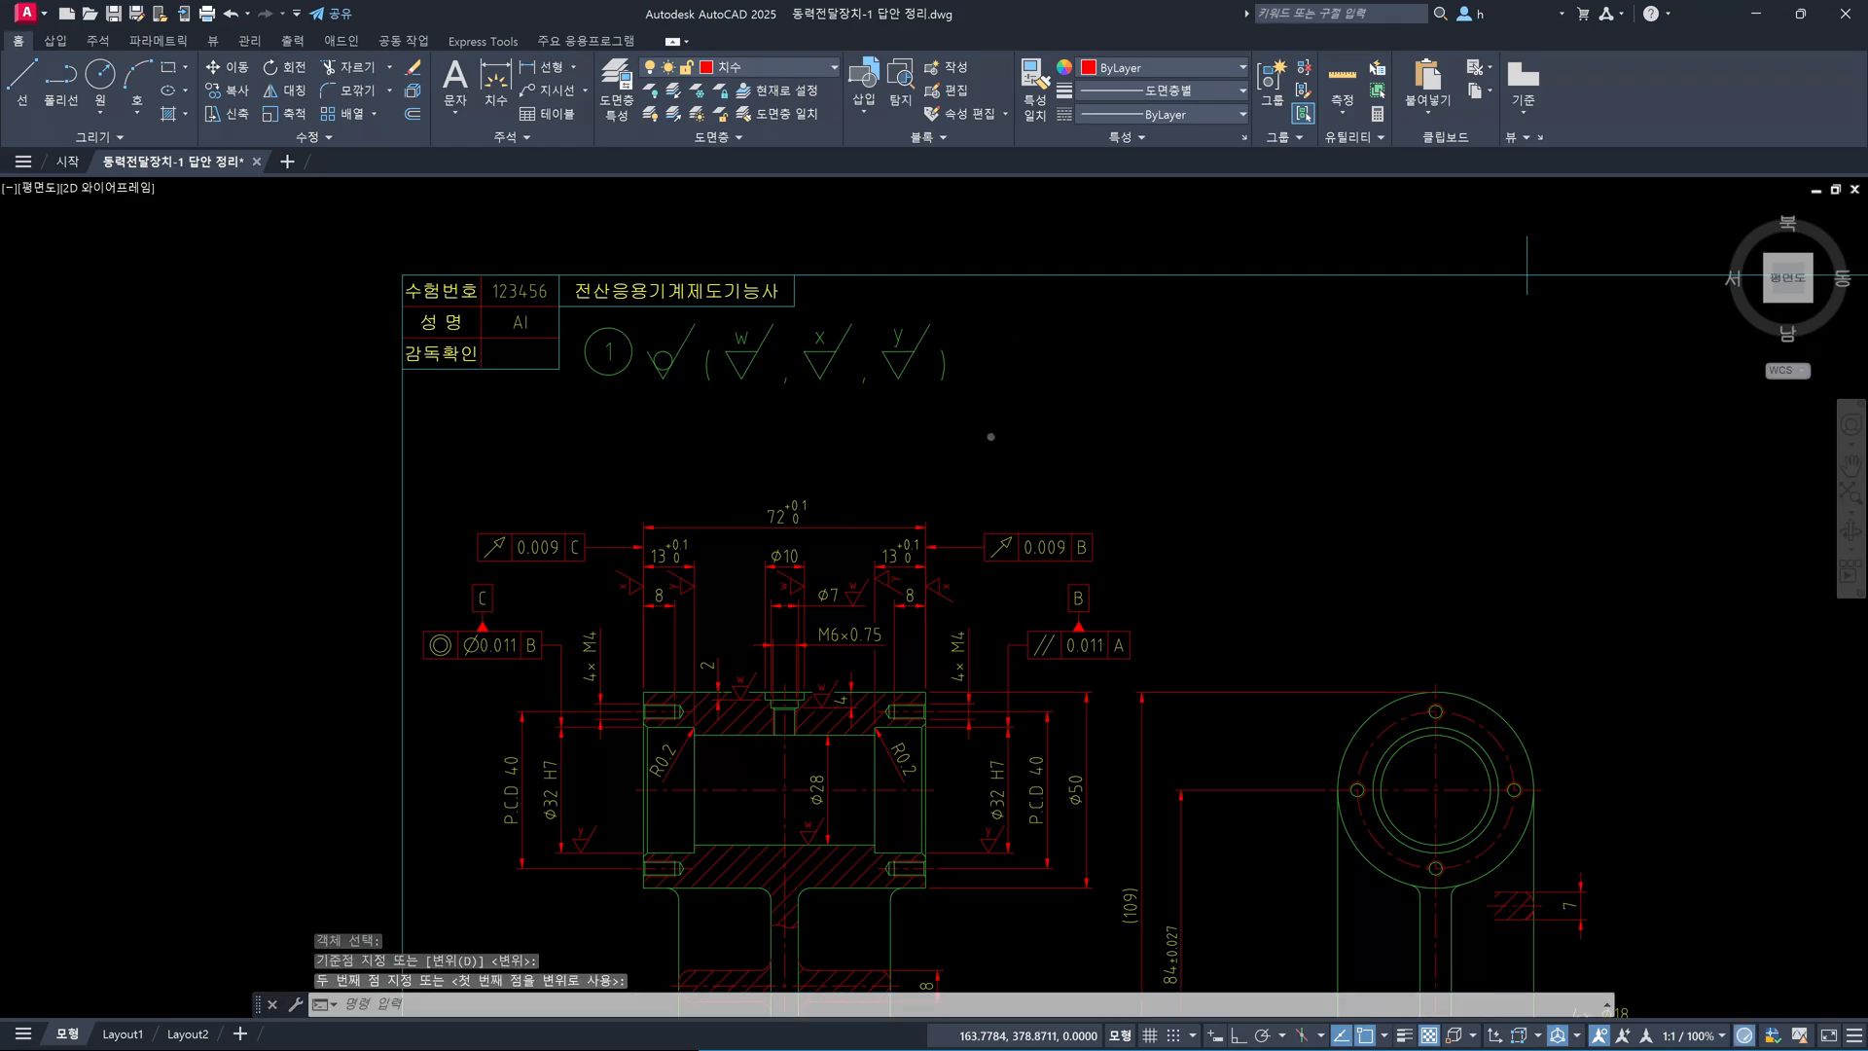
pyautogui.scroll(-4, 984, 443)
pyautogui.scroll(2, 978, 471)
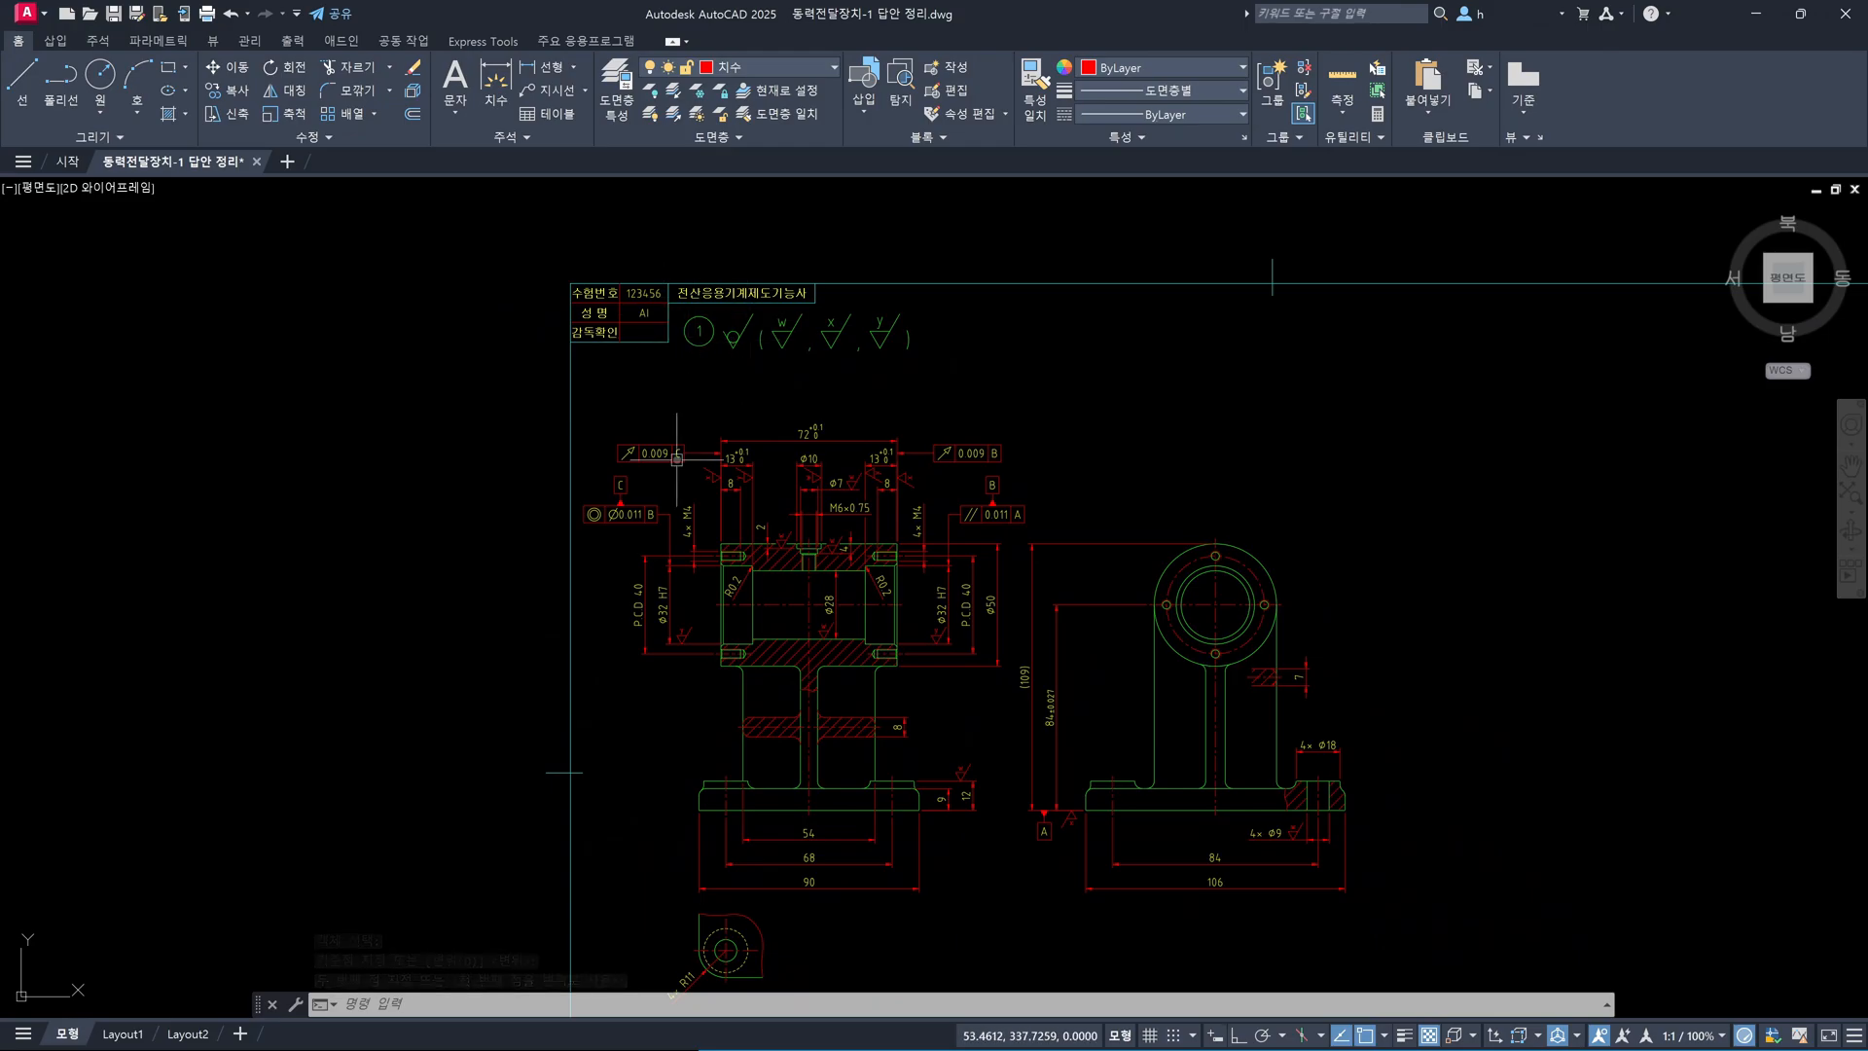
pyautogui.moveTo(764, 642); pyautogui.dragTo(728, 495, button='middle')
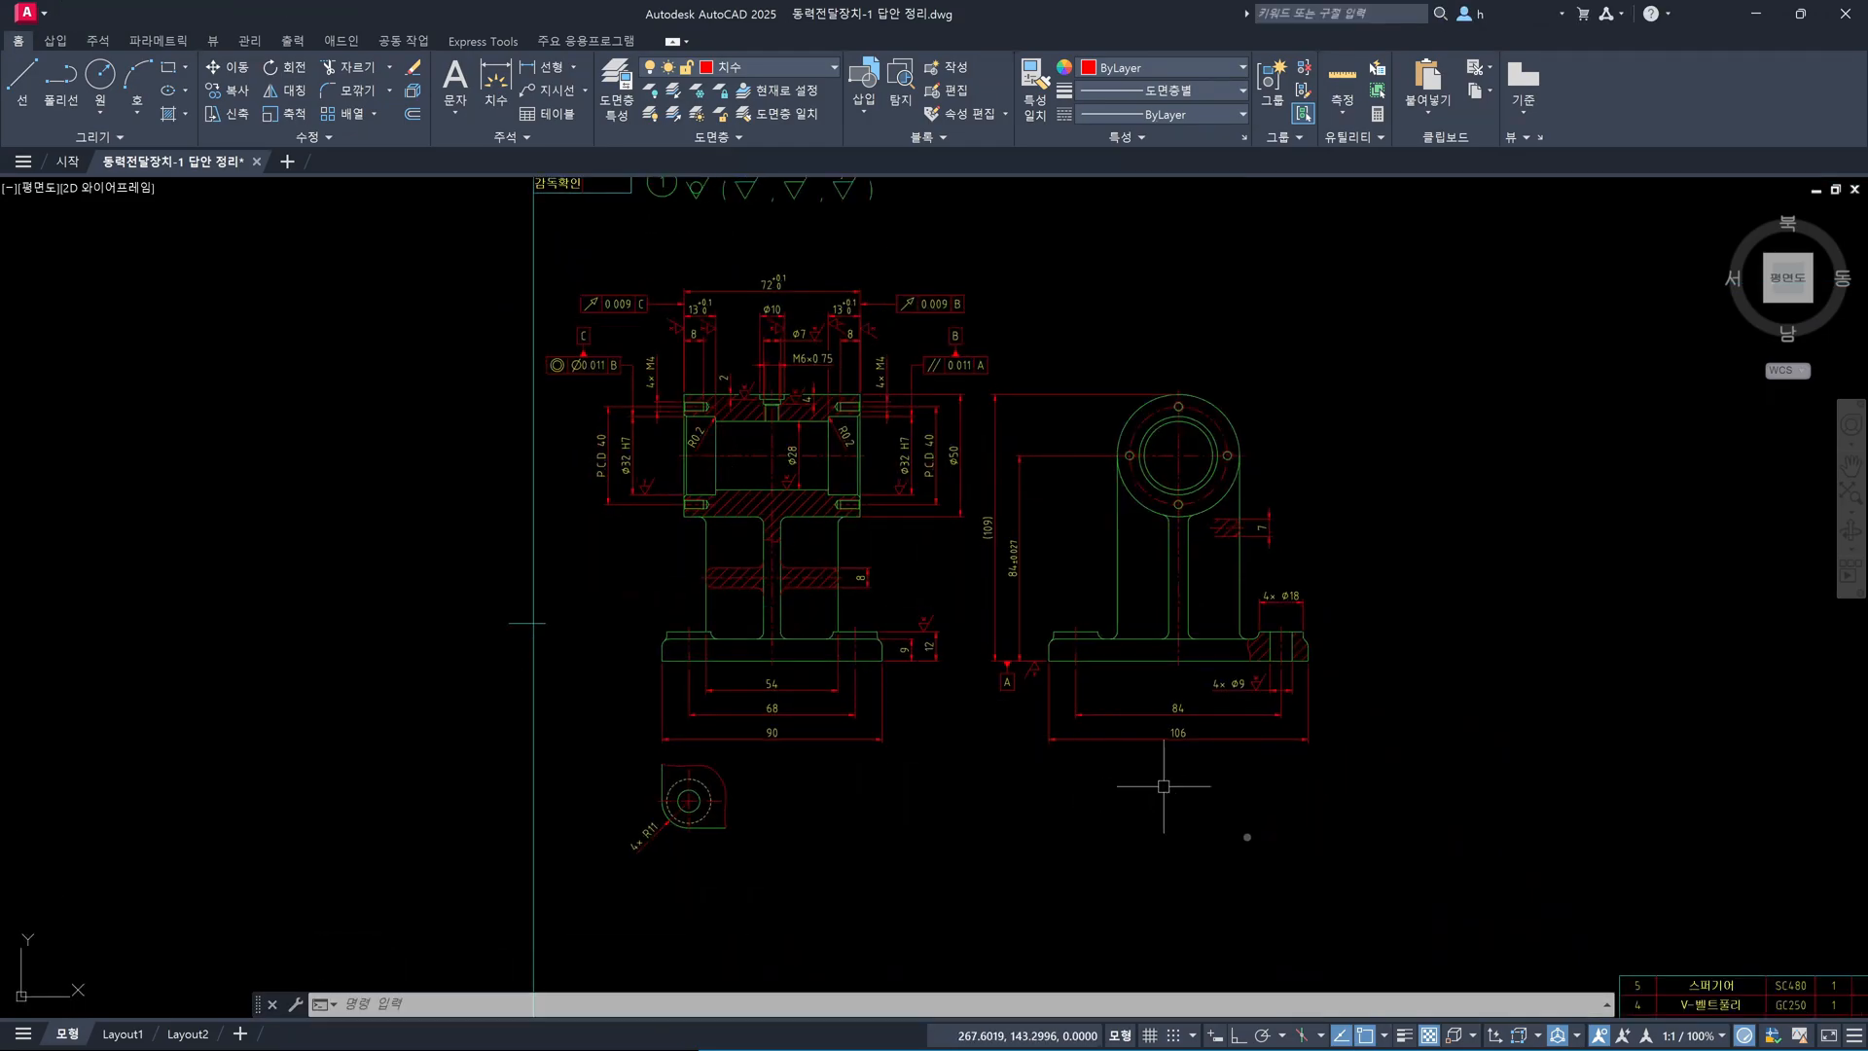
pyautogui.write('m')
pyautogui.press('Return')
pyautogui.click(1386, 874)
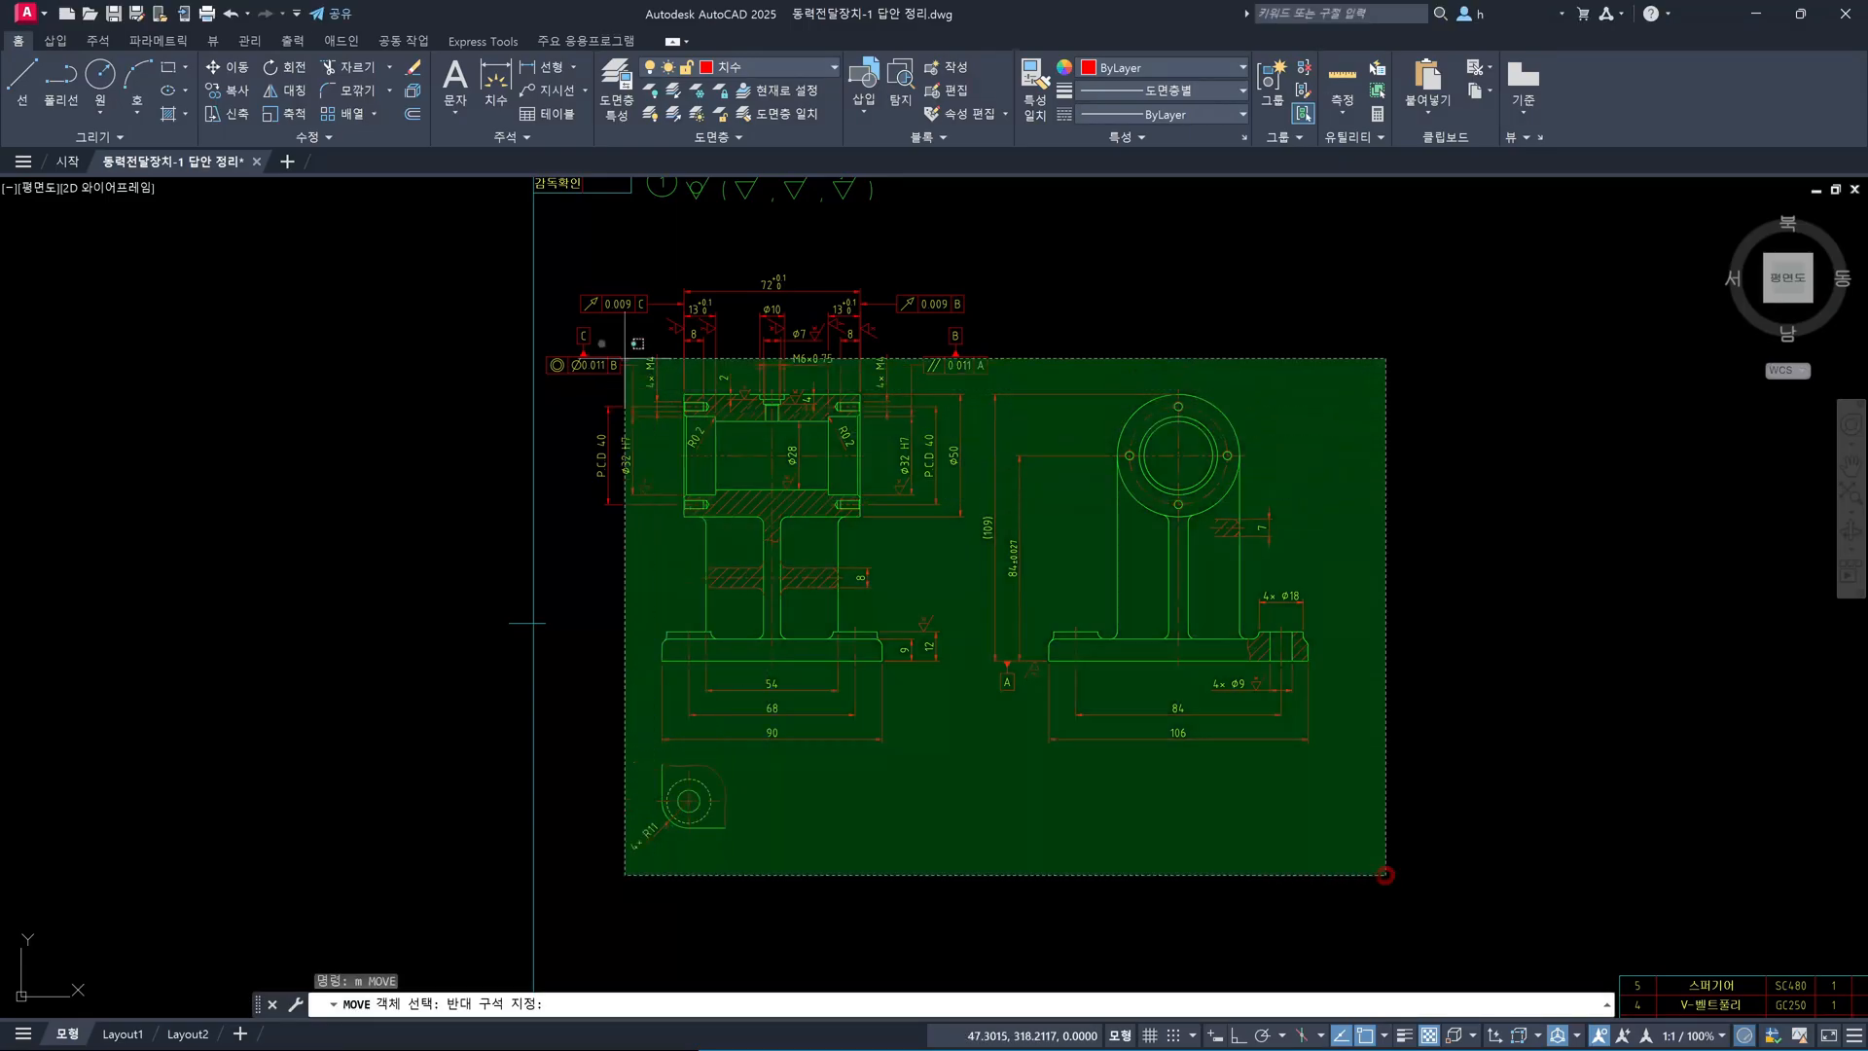
pyautogui.click(558, 262)
pyautogui.press('Escape')
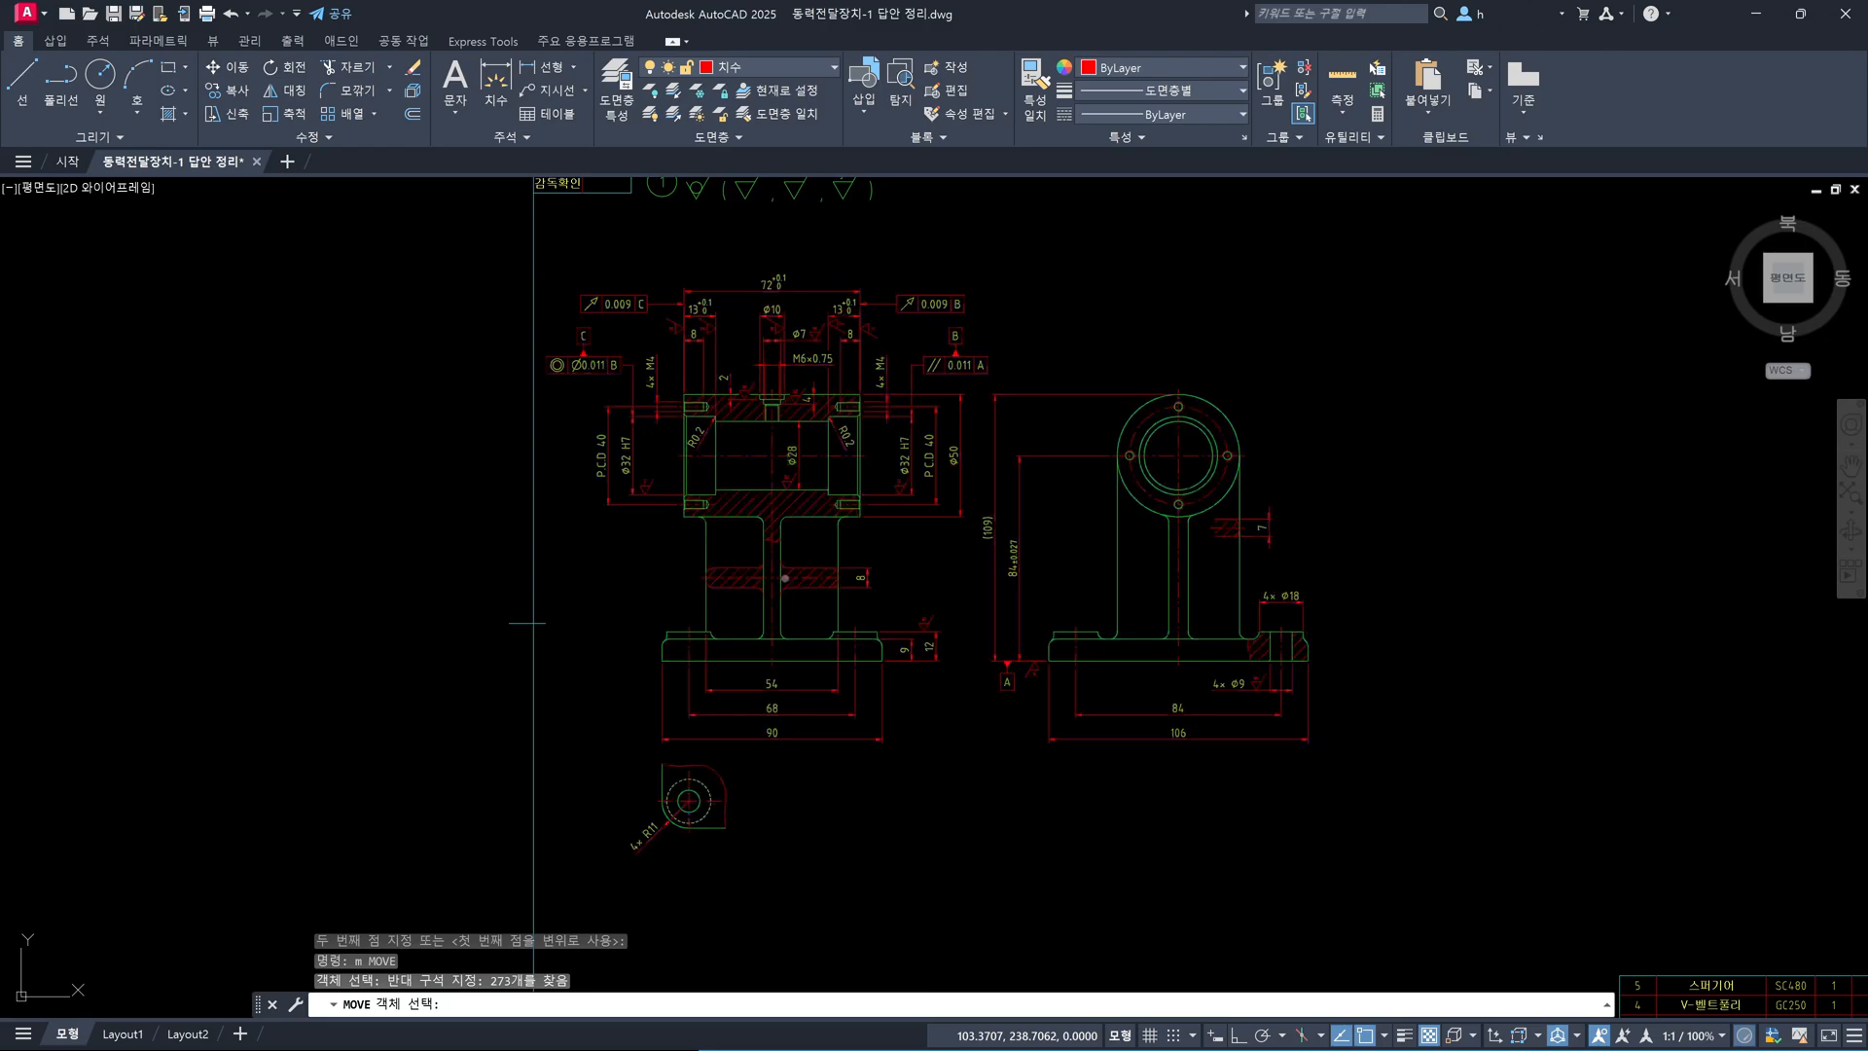
# Move the body's front view, side view and hole detail with all dimensions up, close beneath the finish symbol row
pyautogui.write('m')
pyautogui.press('Return')
pyautogui.click(1416, 857)
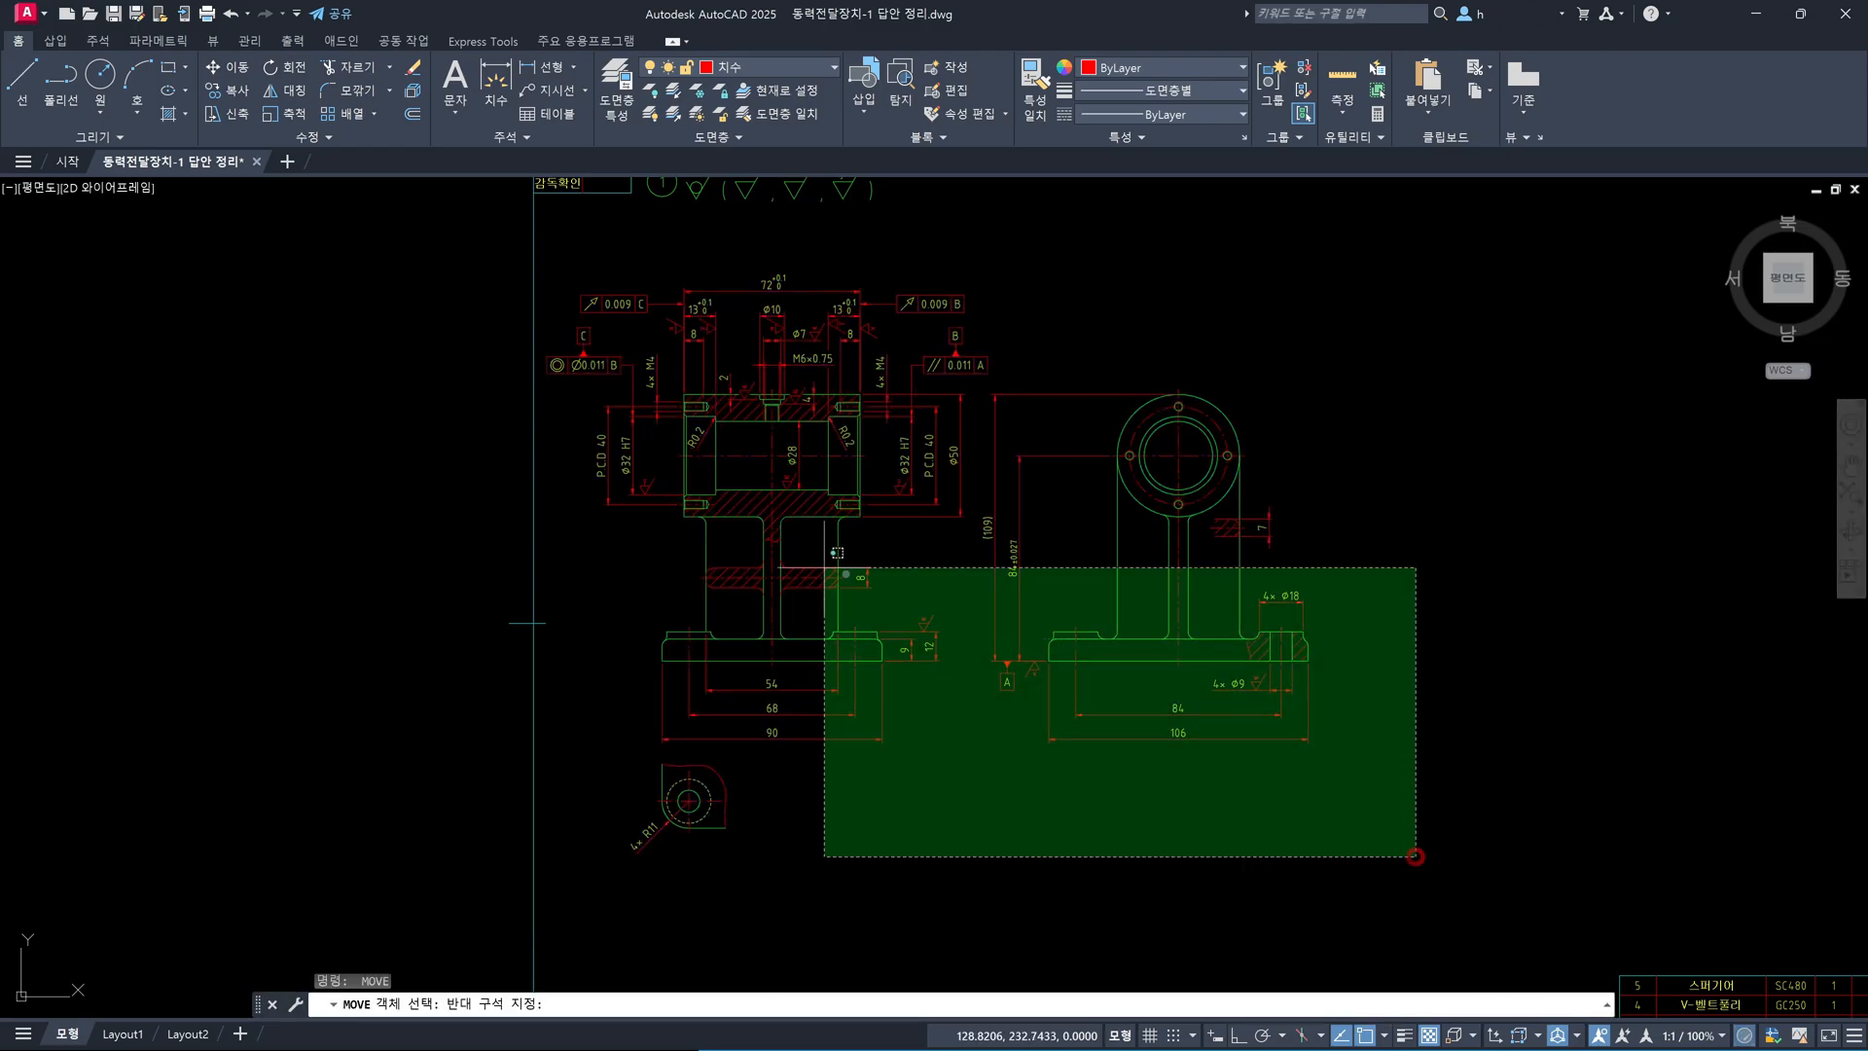
pyautogui.click(562, 276)
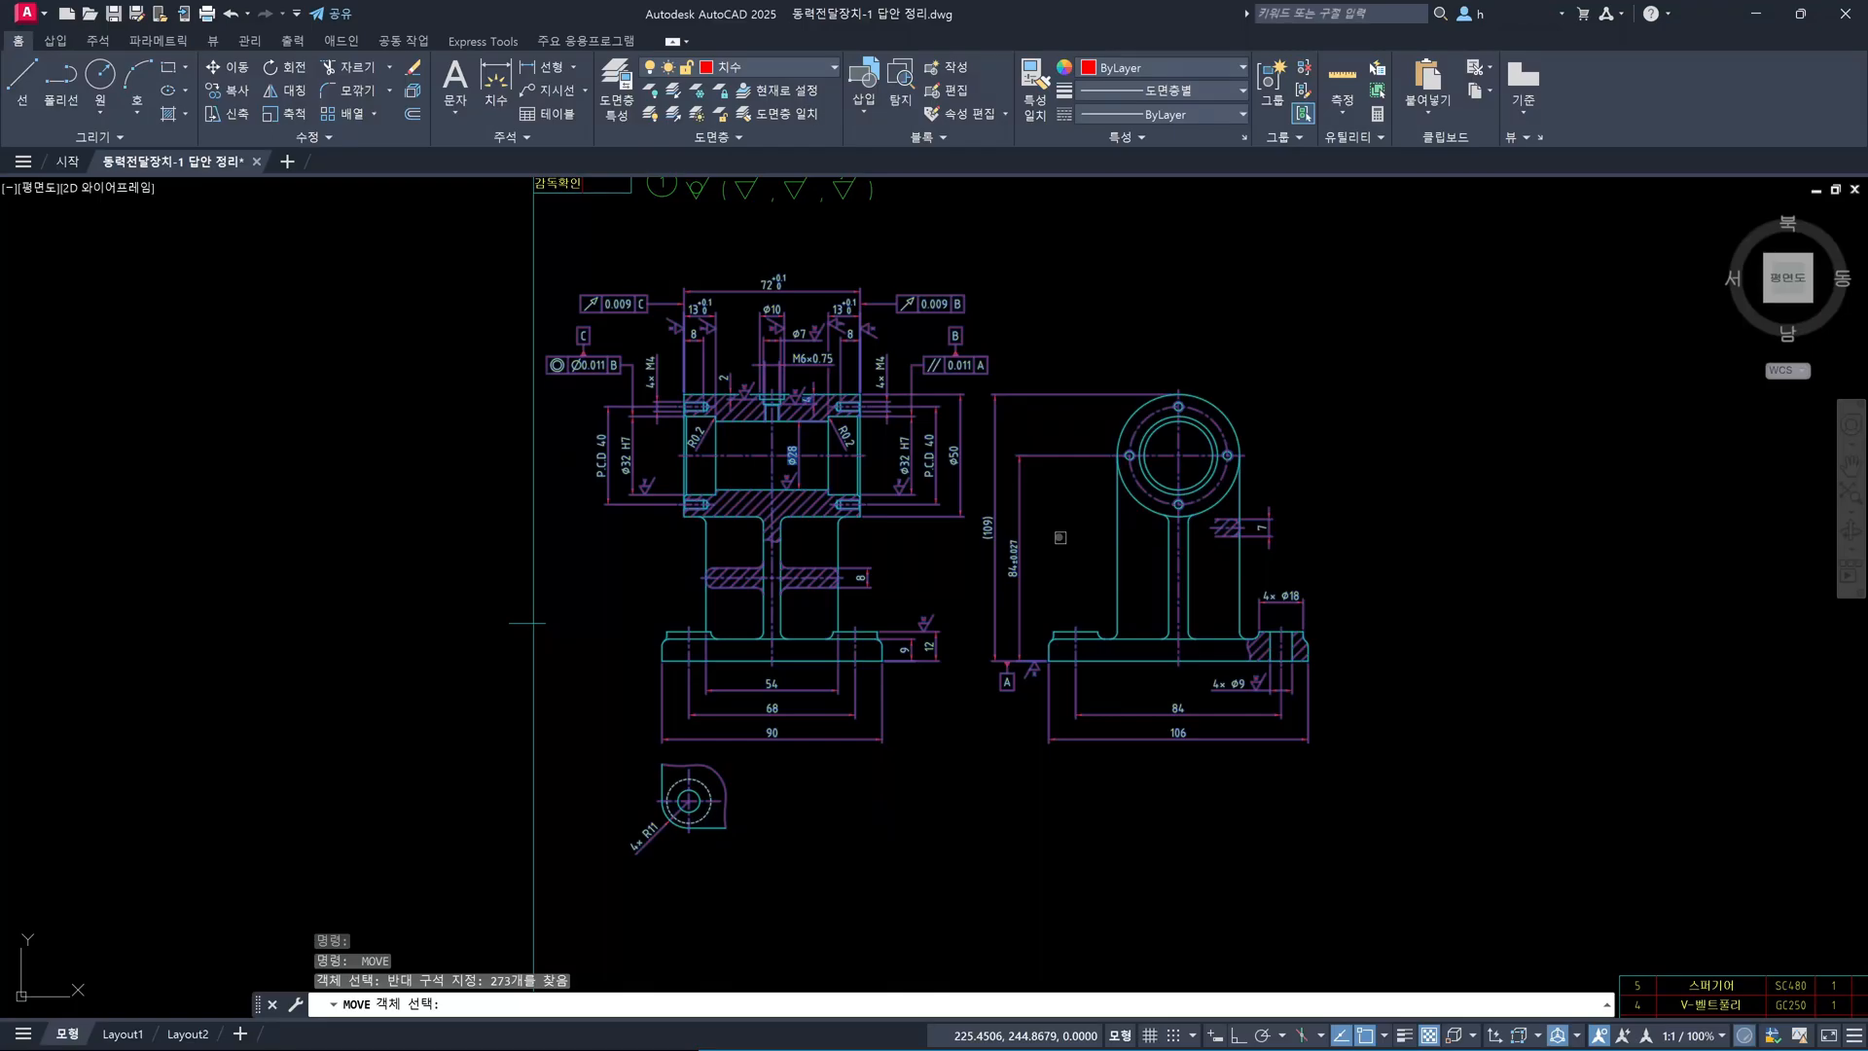
pyautogui.press('Return')
pyautogui.click(1054, 354)
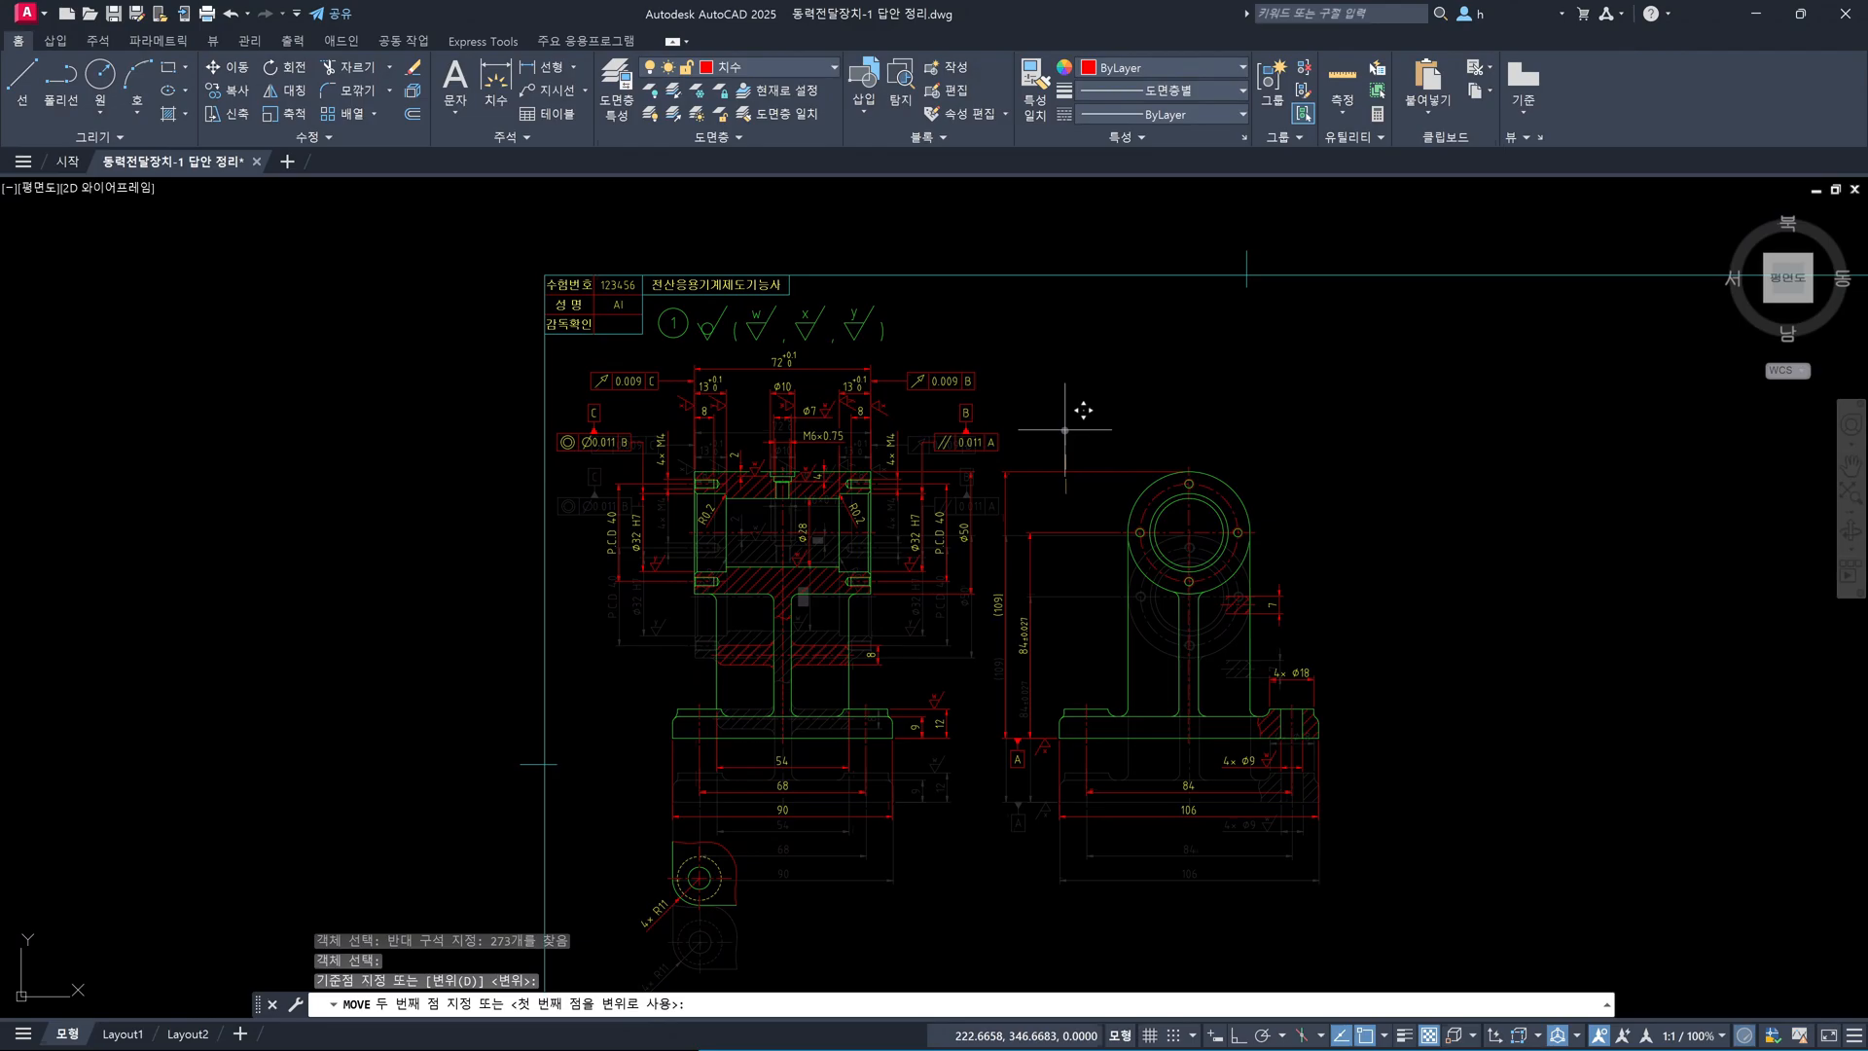
pyautogui.click(1074, 409)
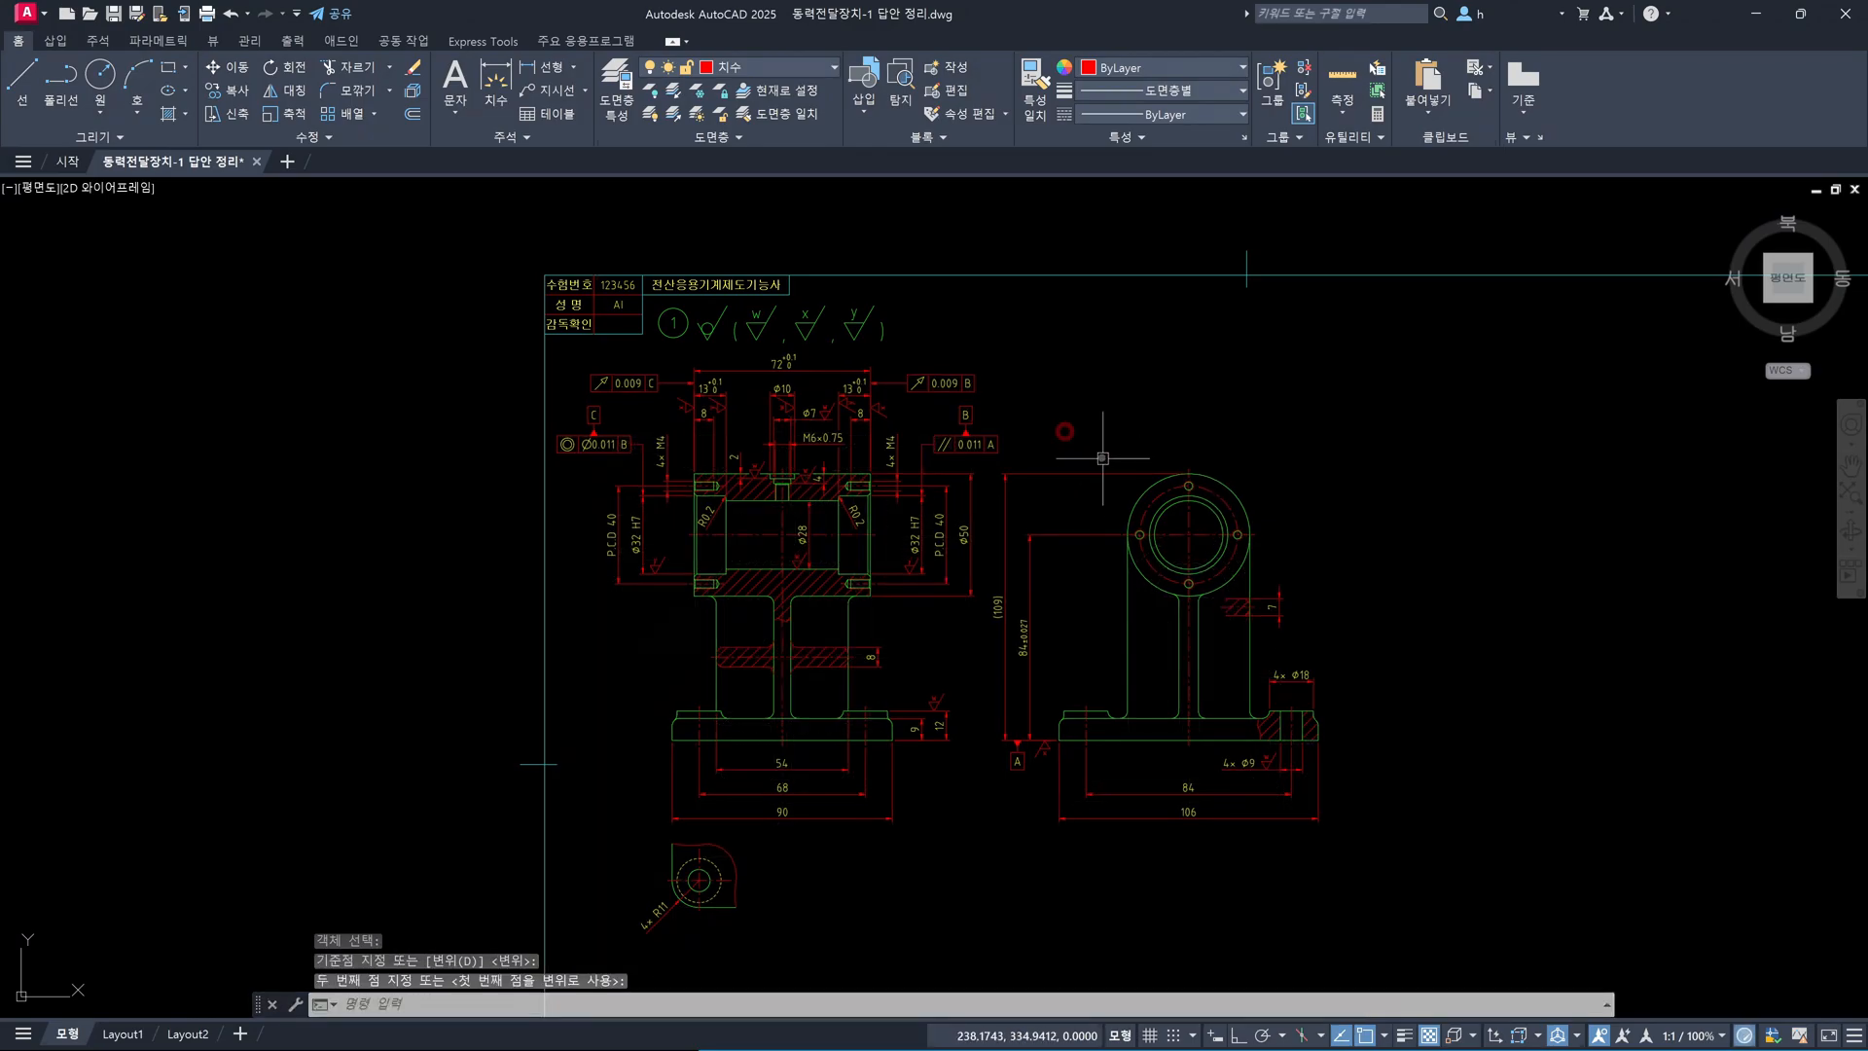
# Move the body's side view with its dimensions and datum A closer to the front view
pyautogui.scroll(-2, 1097, 413)
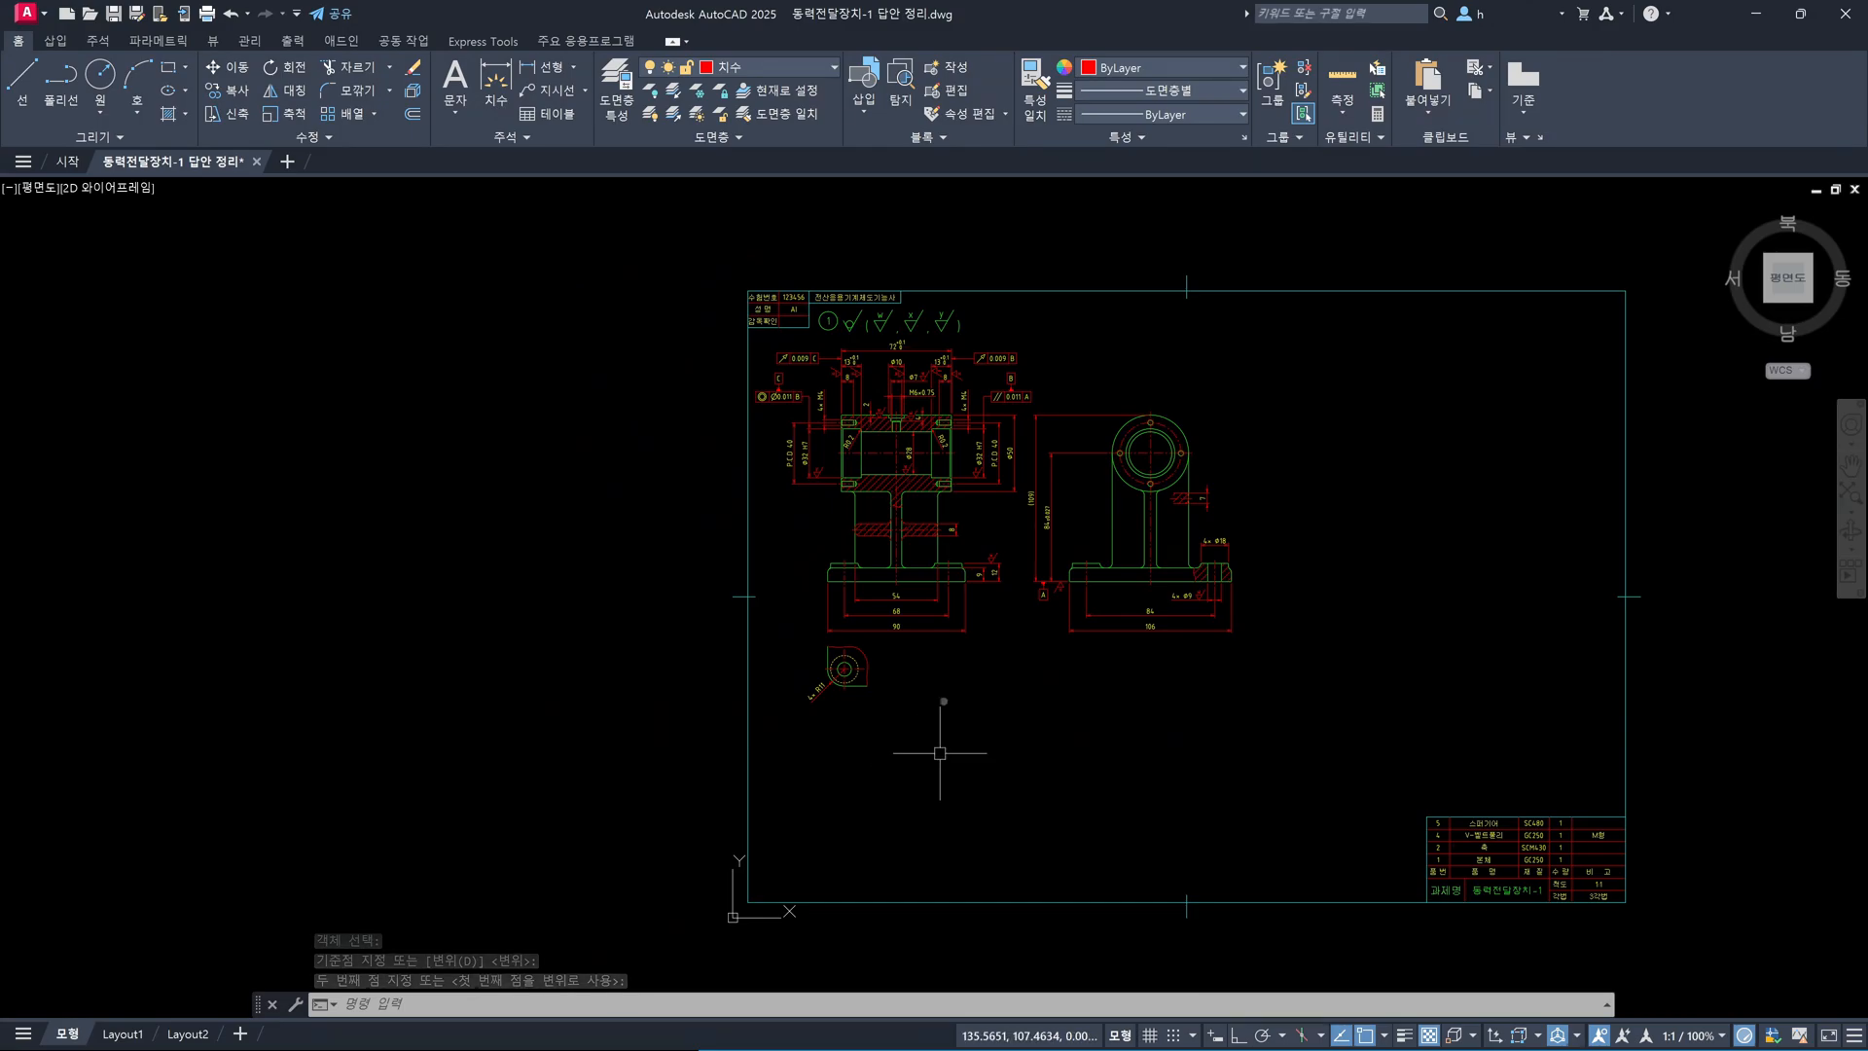
pyautogui.scroll(2, 1105, 628)
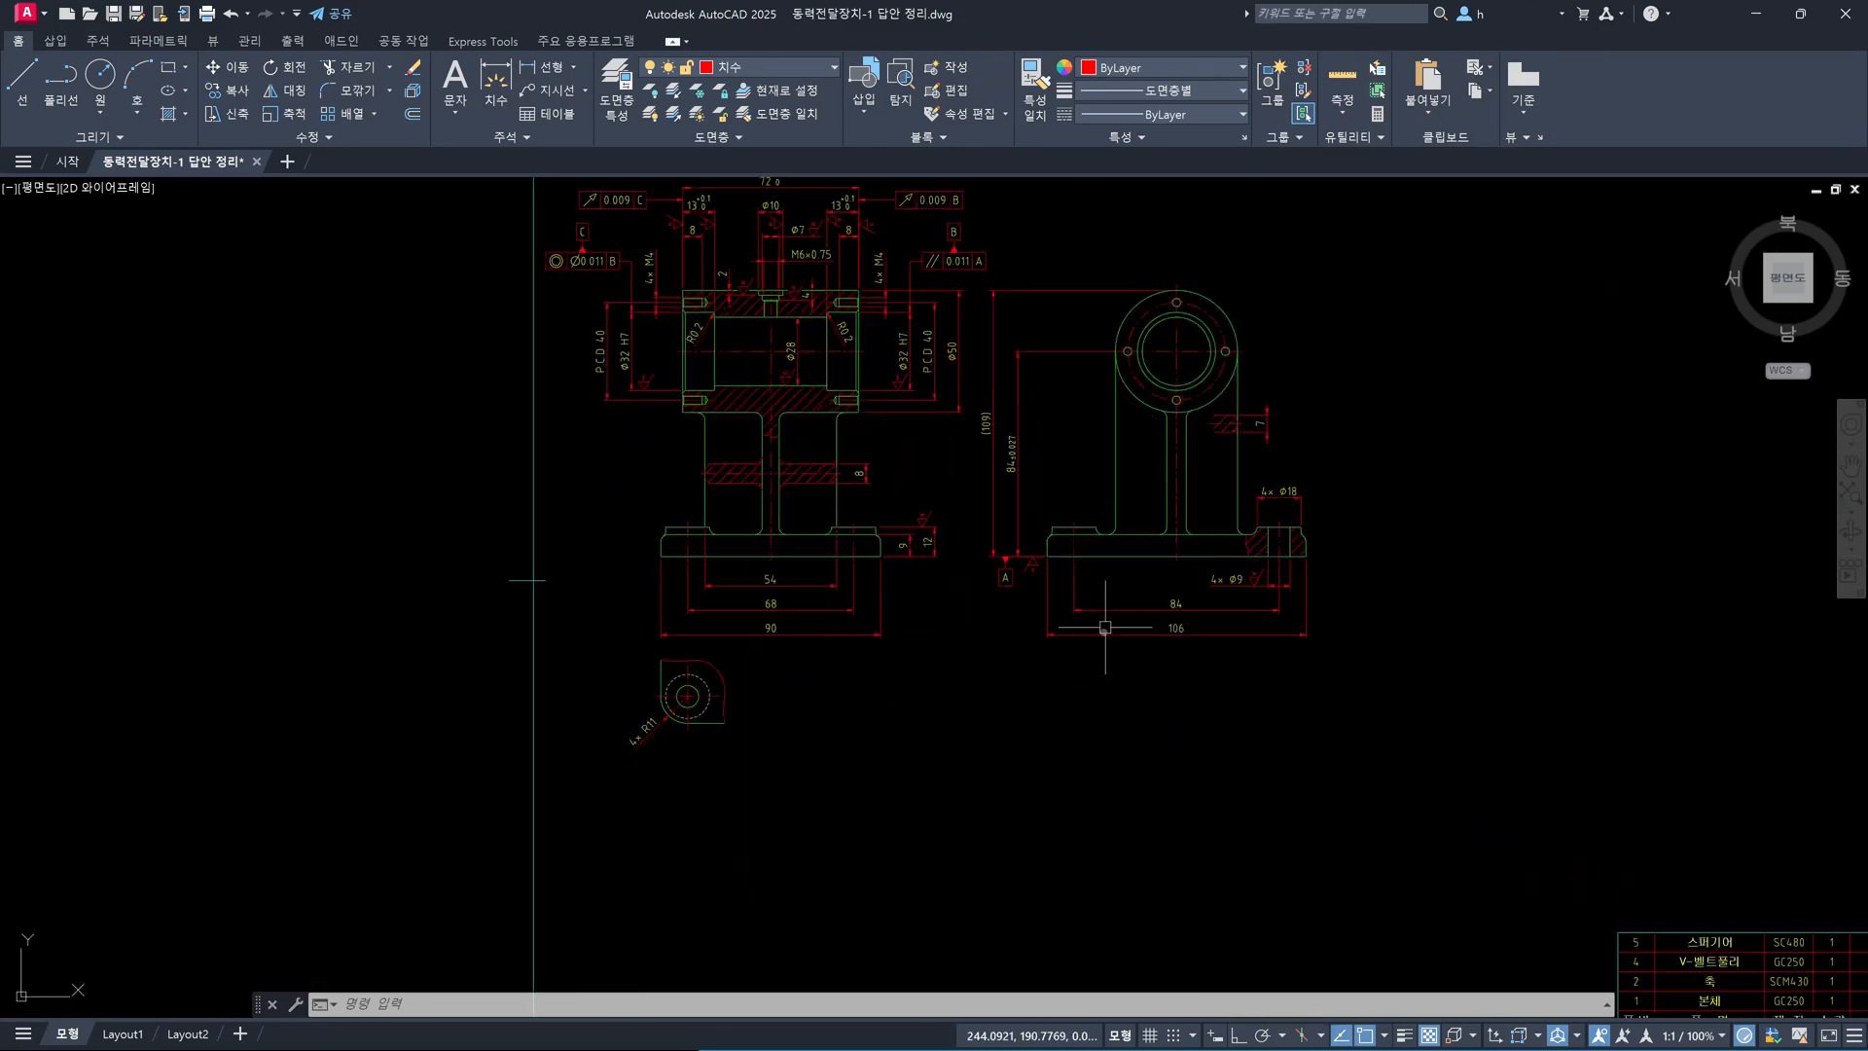
pyautogui.press('Escape')
pyautogui.moveTo(1198, 630); pyautogui.dragTo(1181, 755, button='middle')
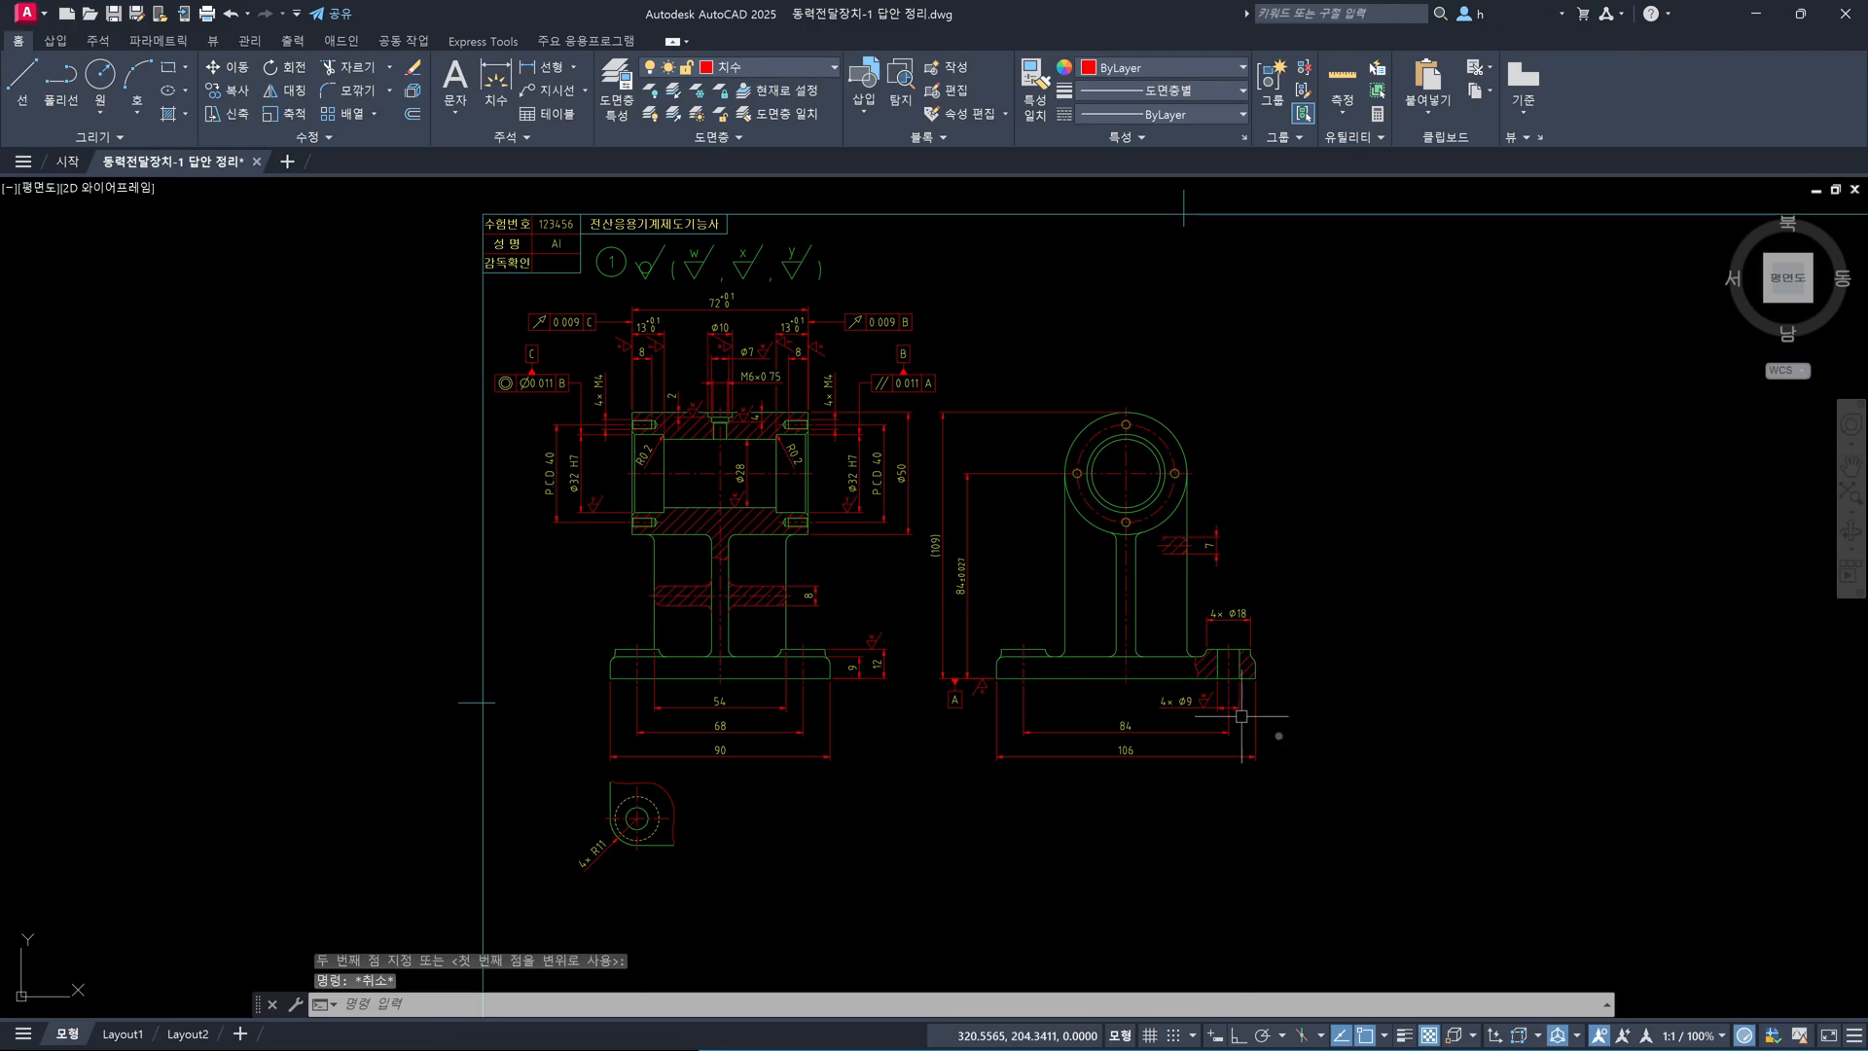
pyautogui.write('m')
pyautogui.press('Return')
pyautogui.click(1323, 788)
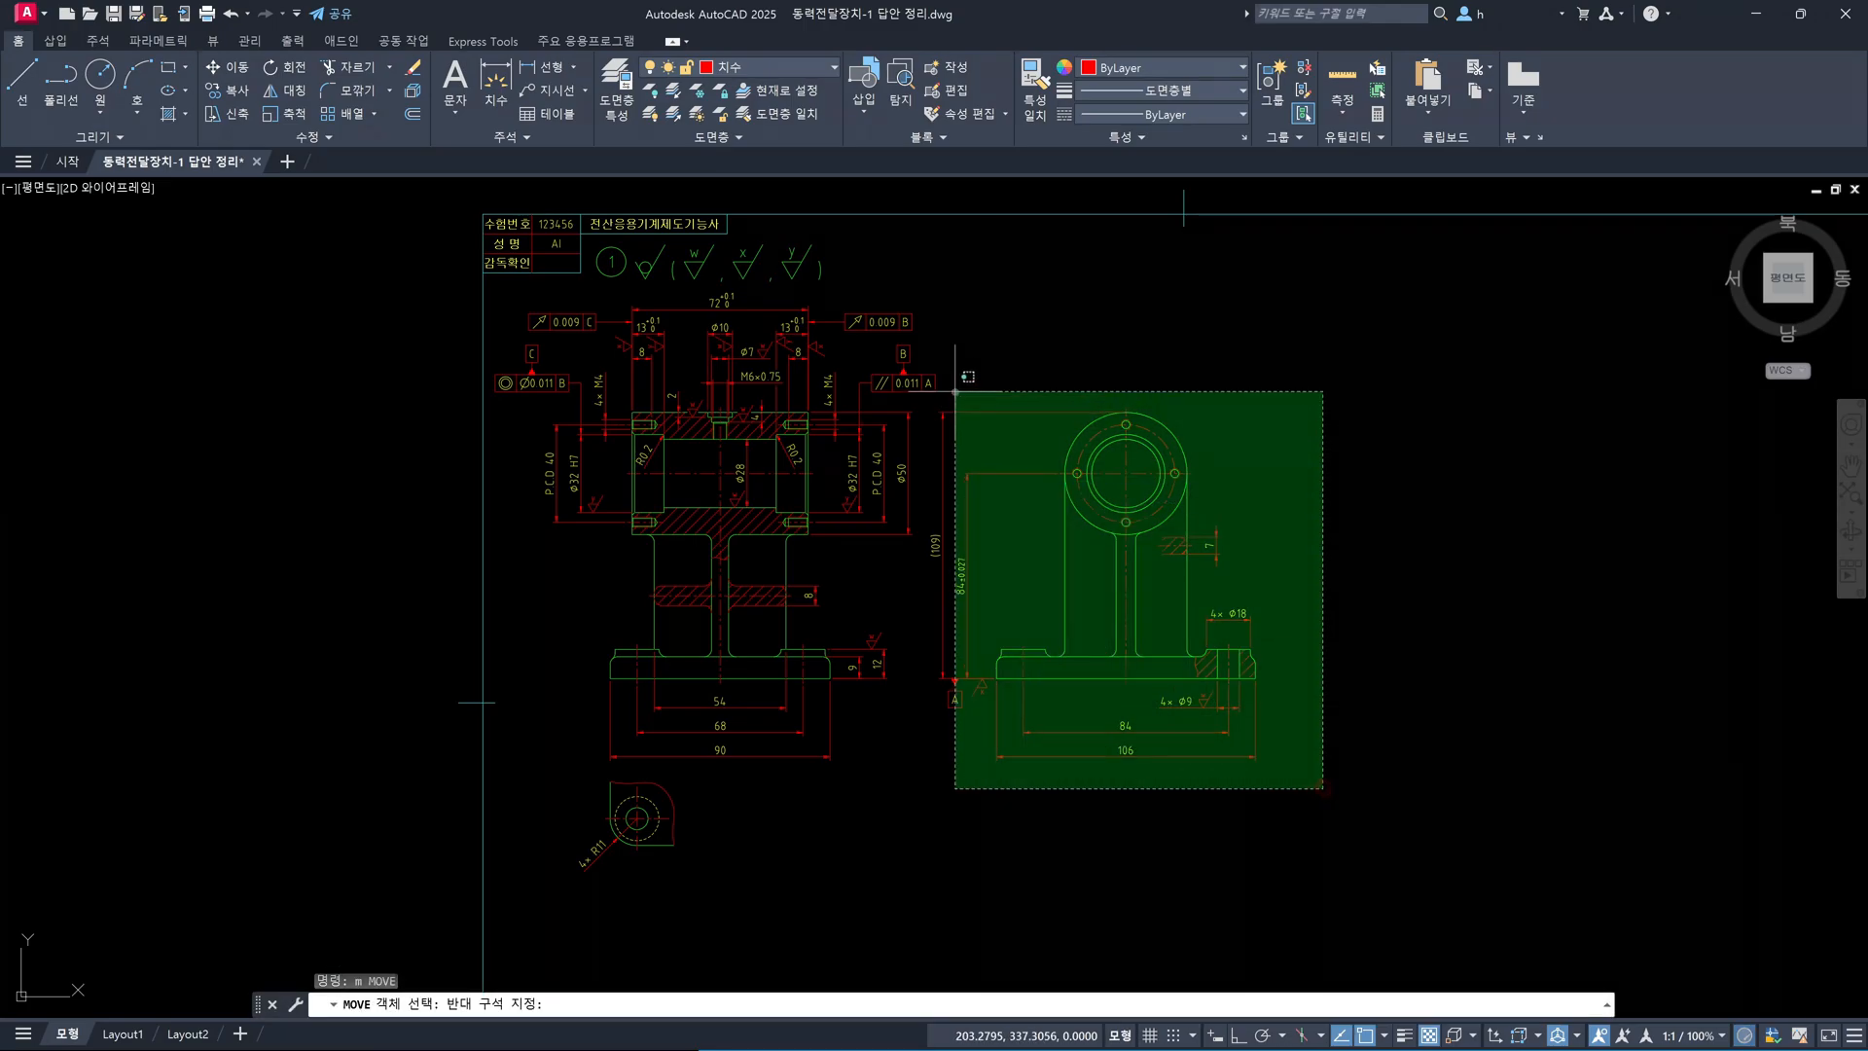
pyautogui.click(955, 393)
pyautogui.press('Return')
pyautogui.click(1398, 611)
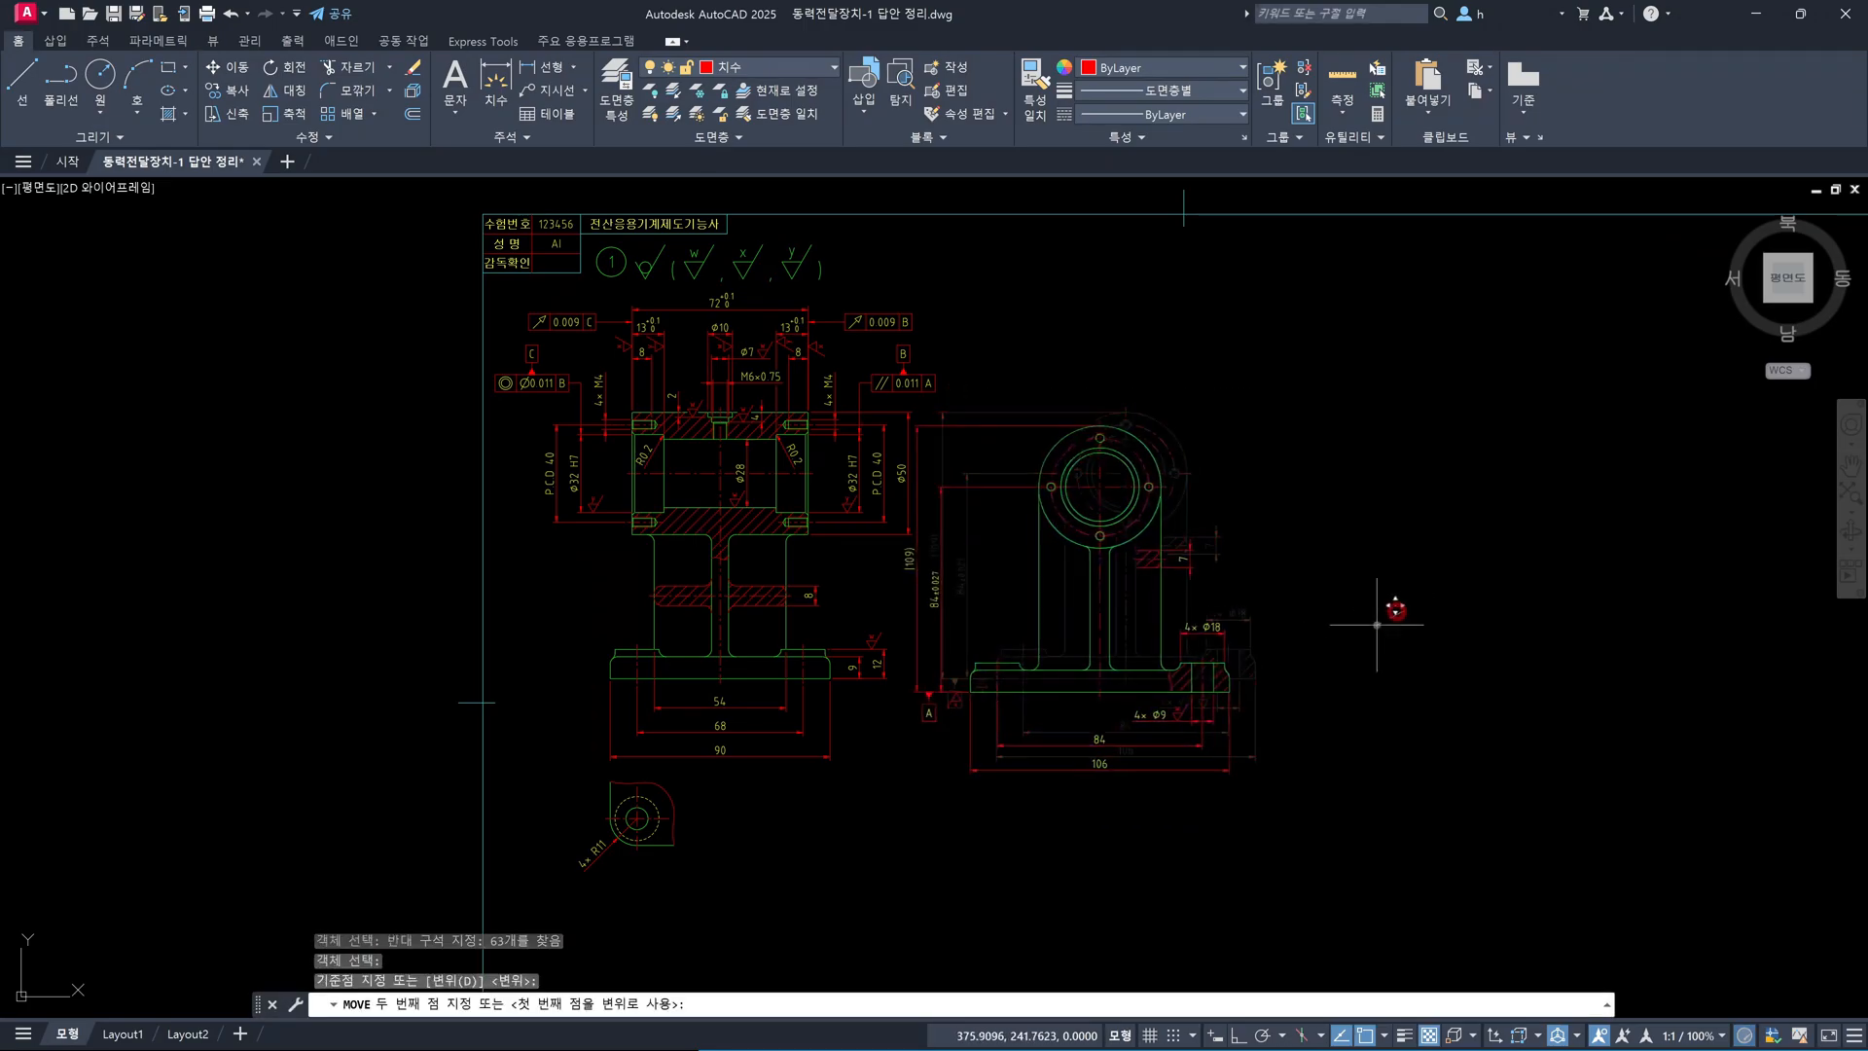
pyautogui.click(1372, 623)
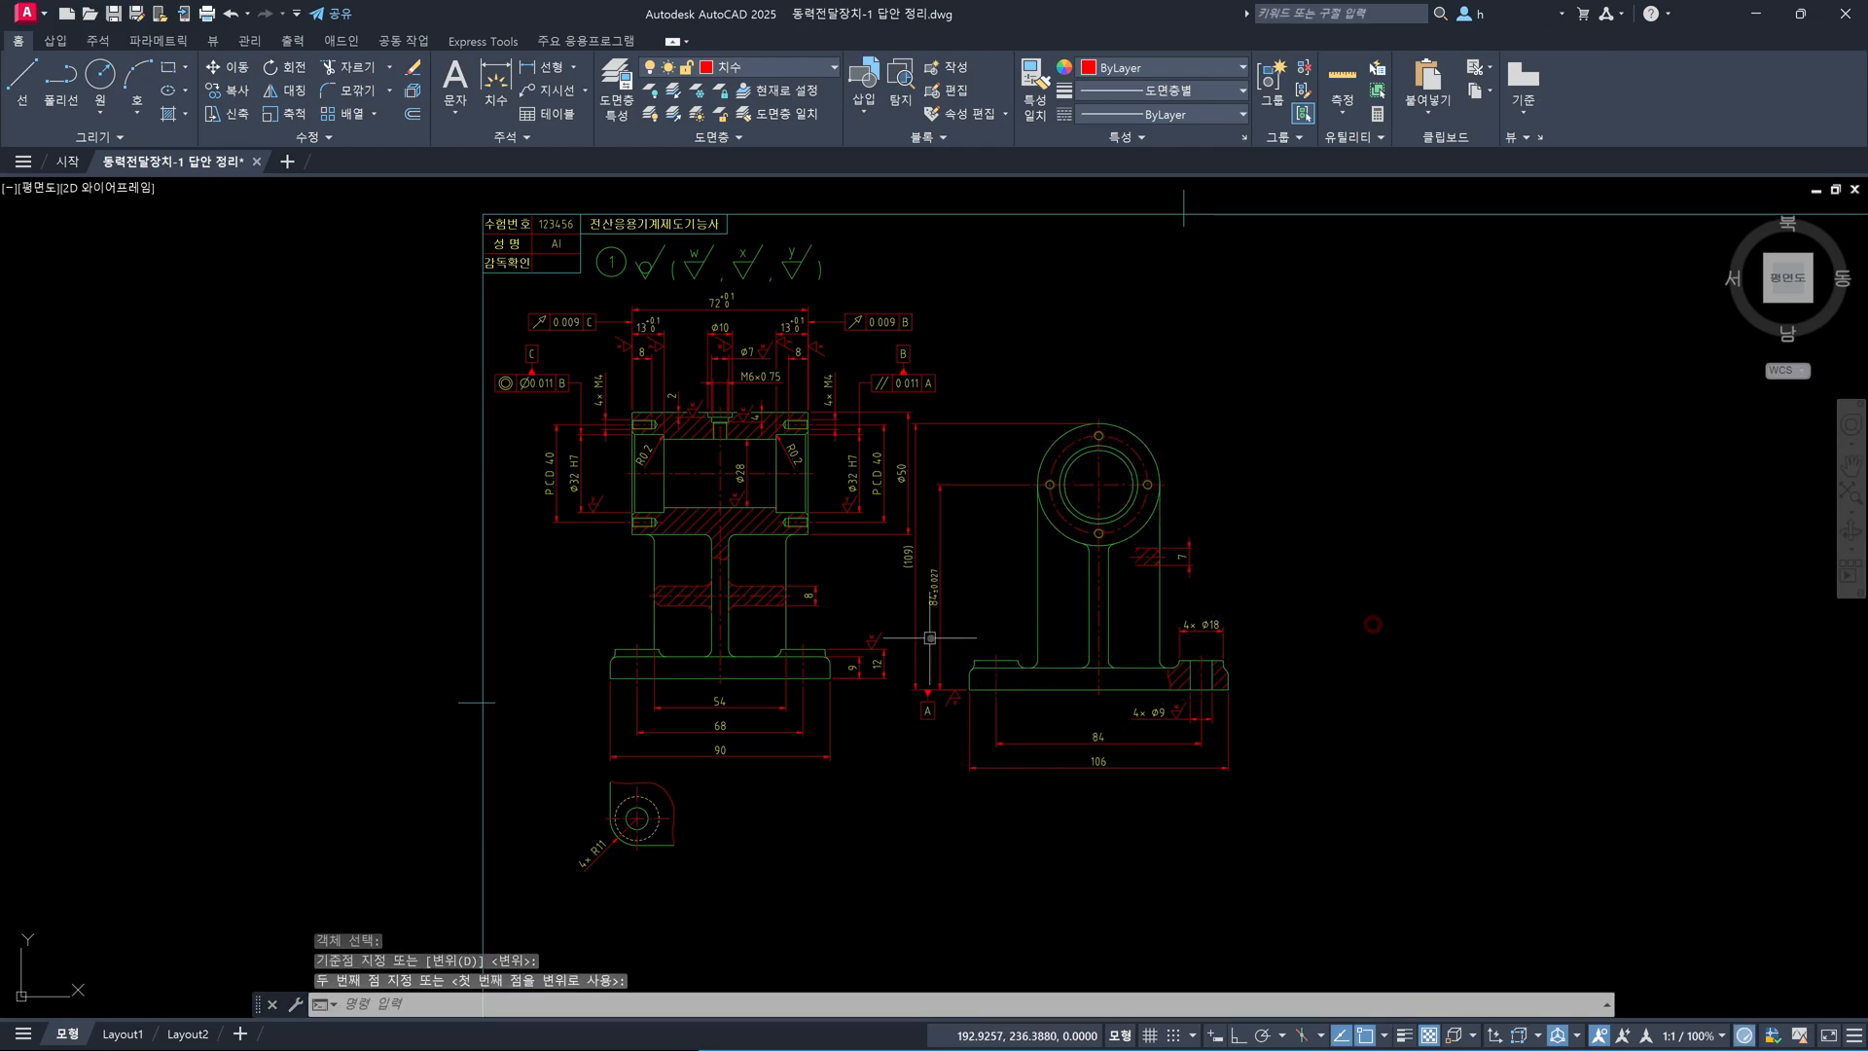
# Check the side view's base alignment with a trial horizontal construction line from the front view's lower base corner
pyautogui.scroll(2, 833, 714)
pyautogui.write('xl')
pyautogui.press('Return')
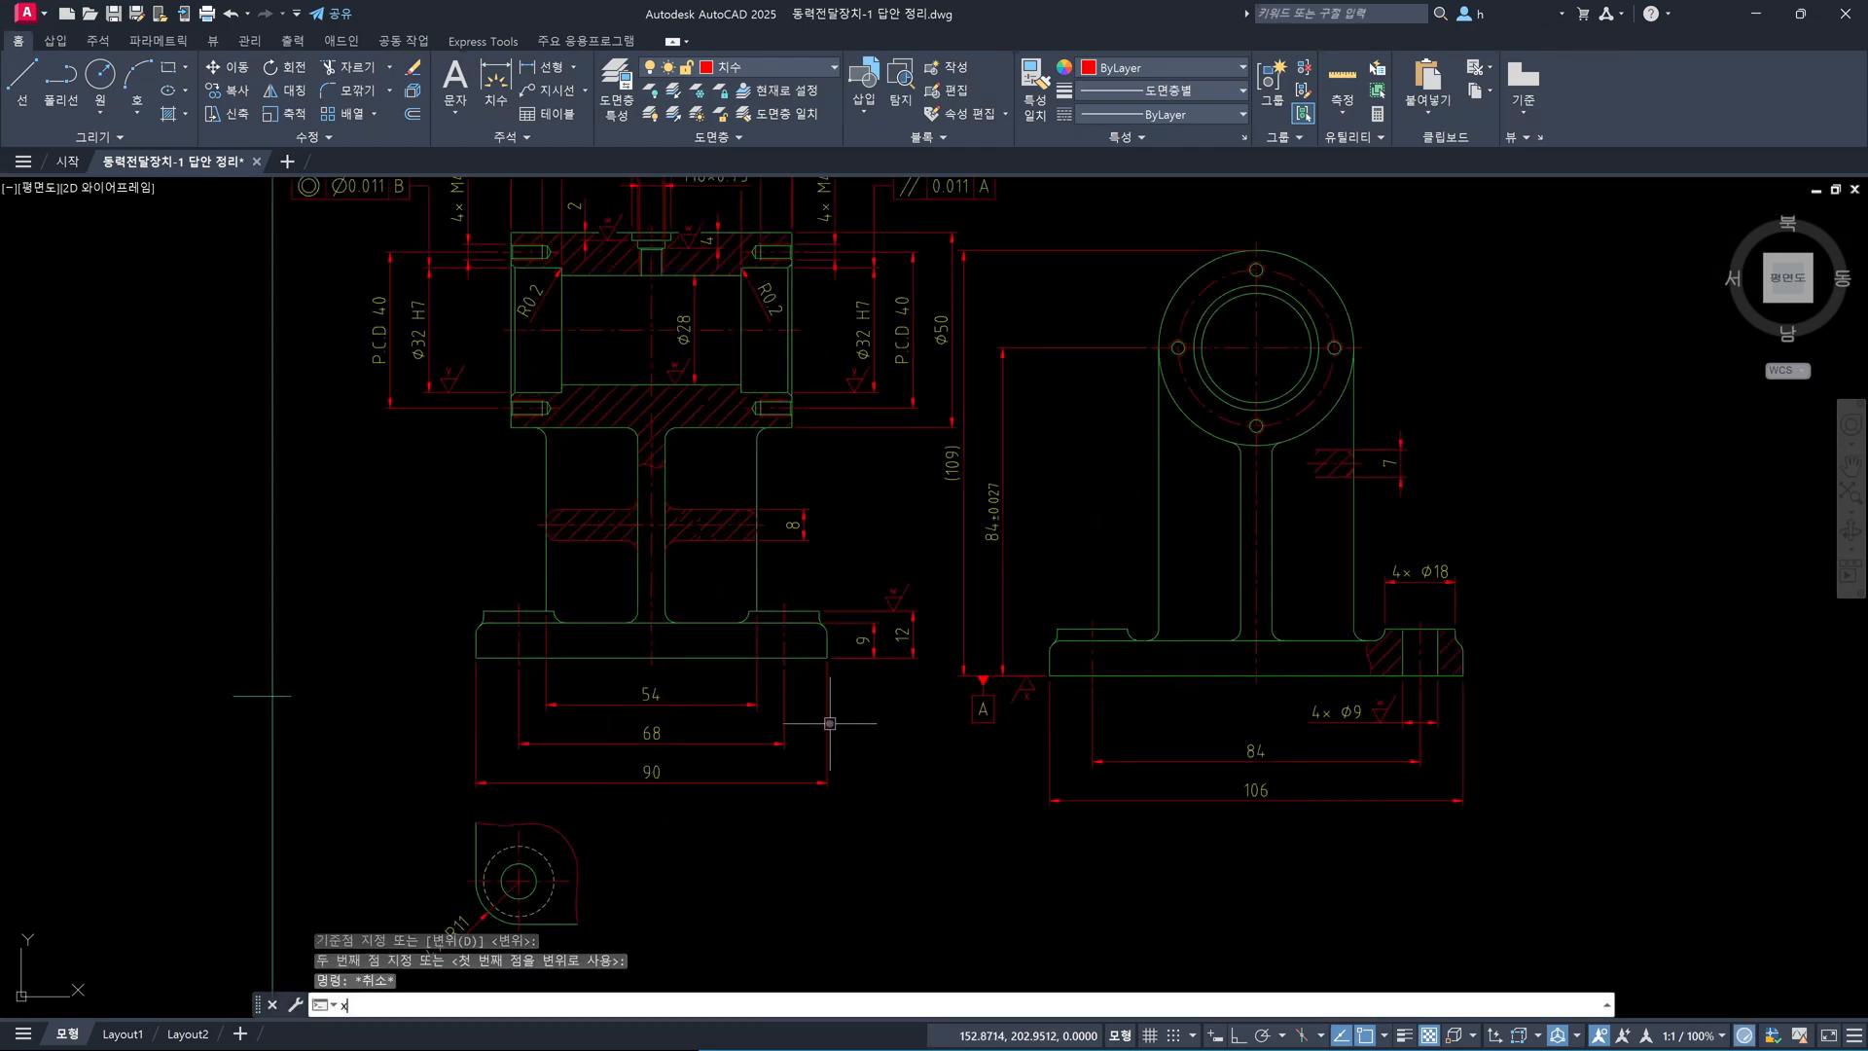
pyautogui.click(807, 661)
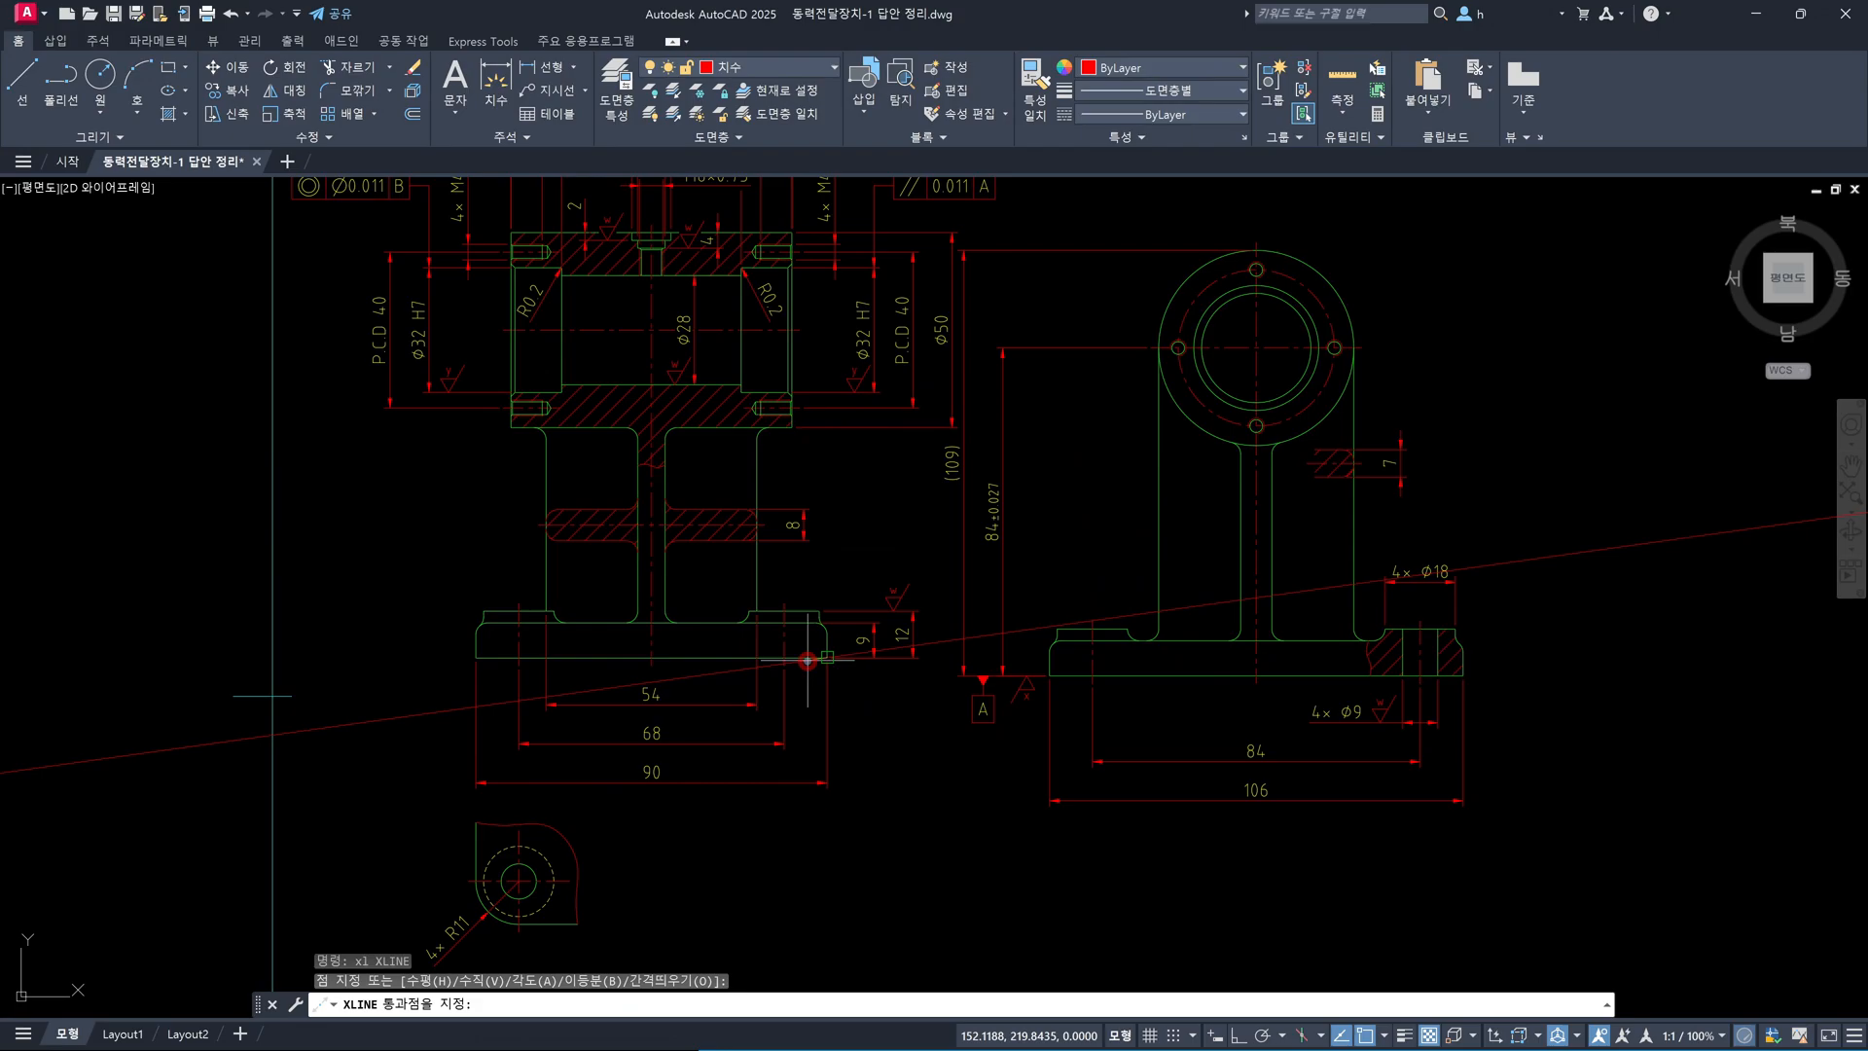
pyautogui.press('F8')
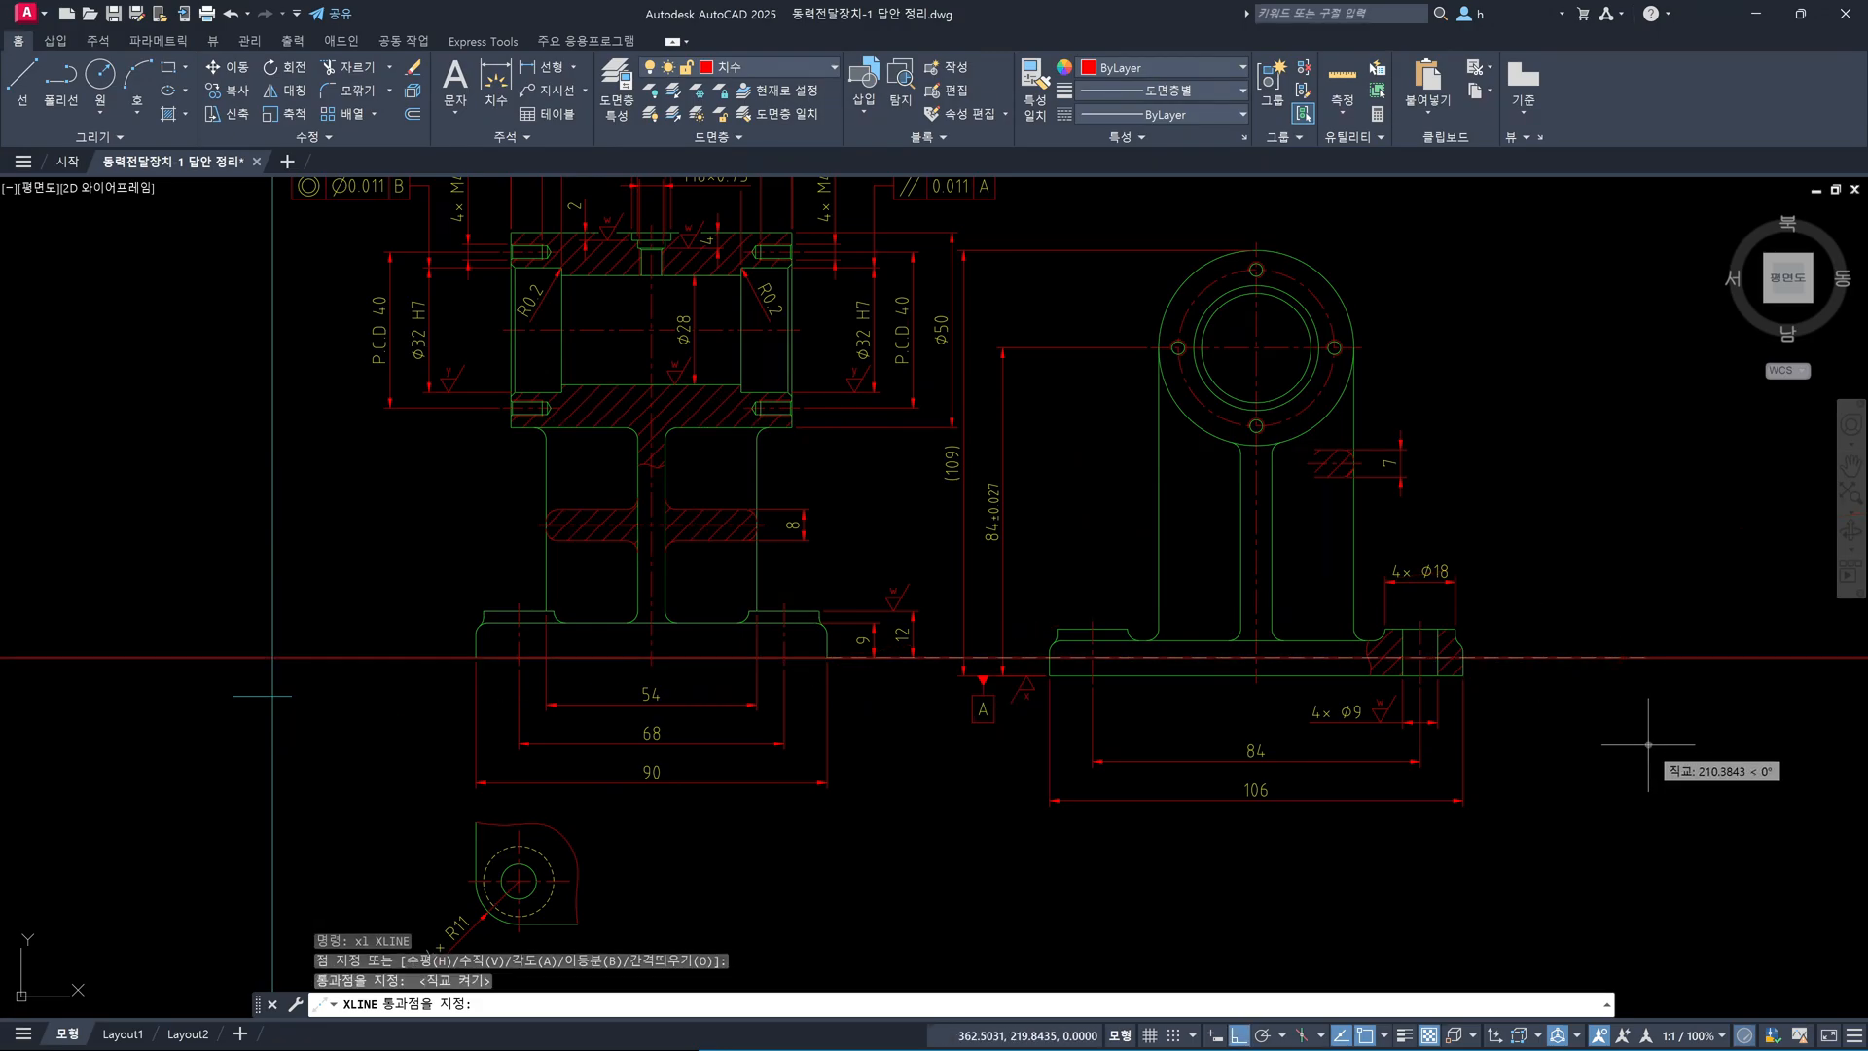
pyautogui.press('Escape')
# Undo the construction line check and the last move of the body's side view
pyautogui.hotkey('ctrl', 'z')
pyautogui.hotkey('ctrl', 'z')
pyautogui.hotkey('ctrl', 'z')
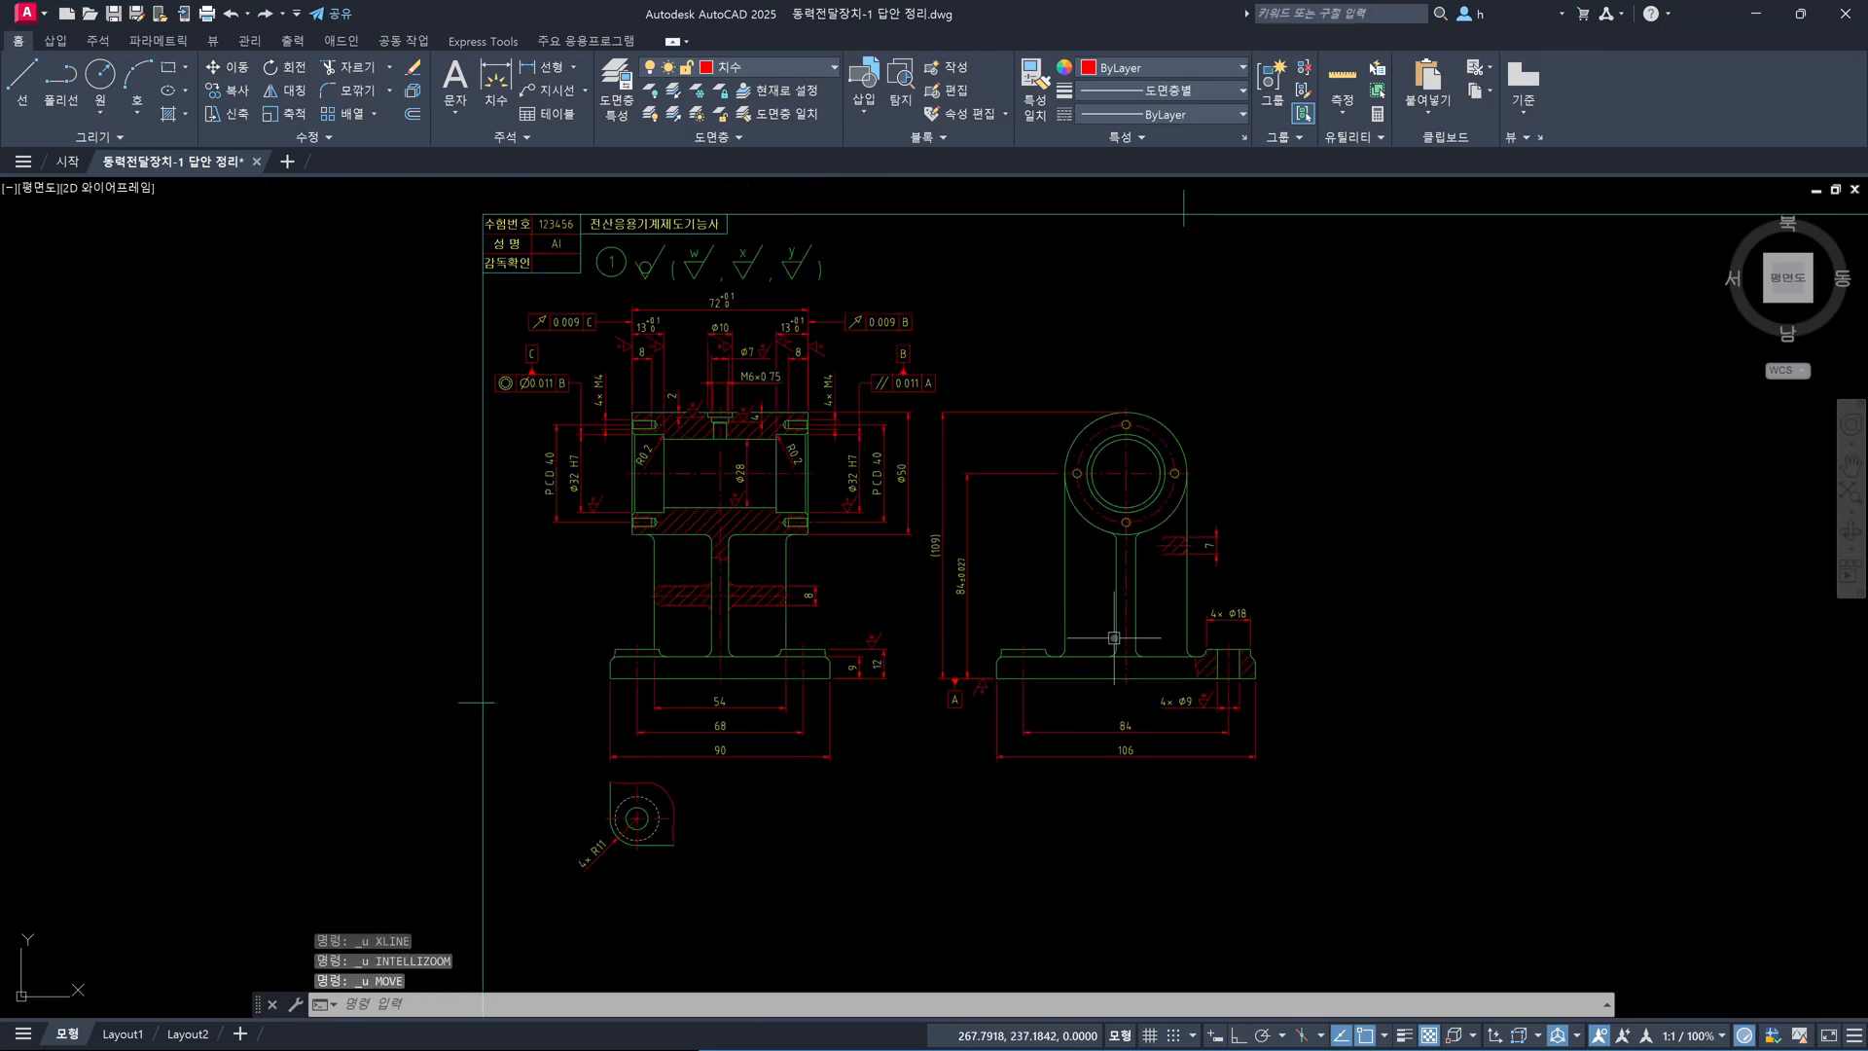
# Try to move the side view with all its dimensions horizontally in Ortho mode, keeping it level with the front view
pyautogui.write('m')
pyautogui.press('Return')
pyautogui.click(1322, 792)
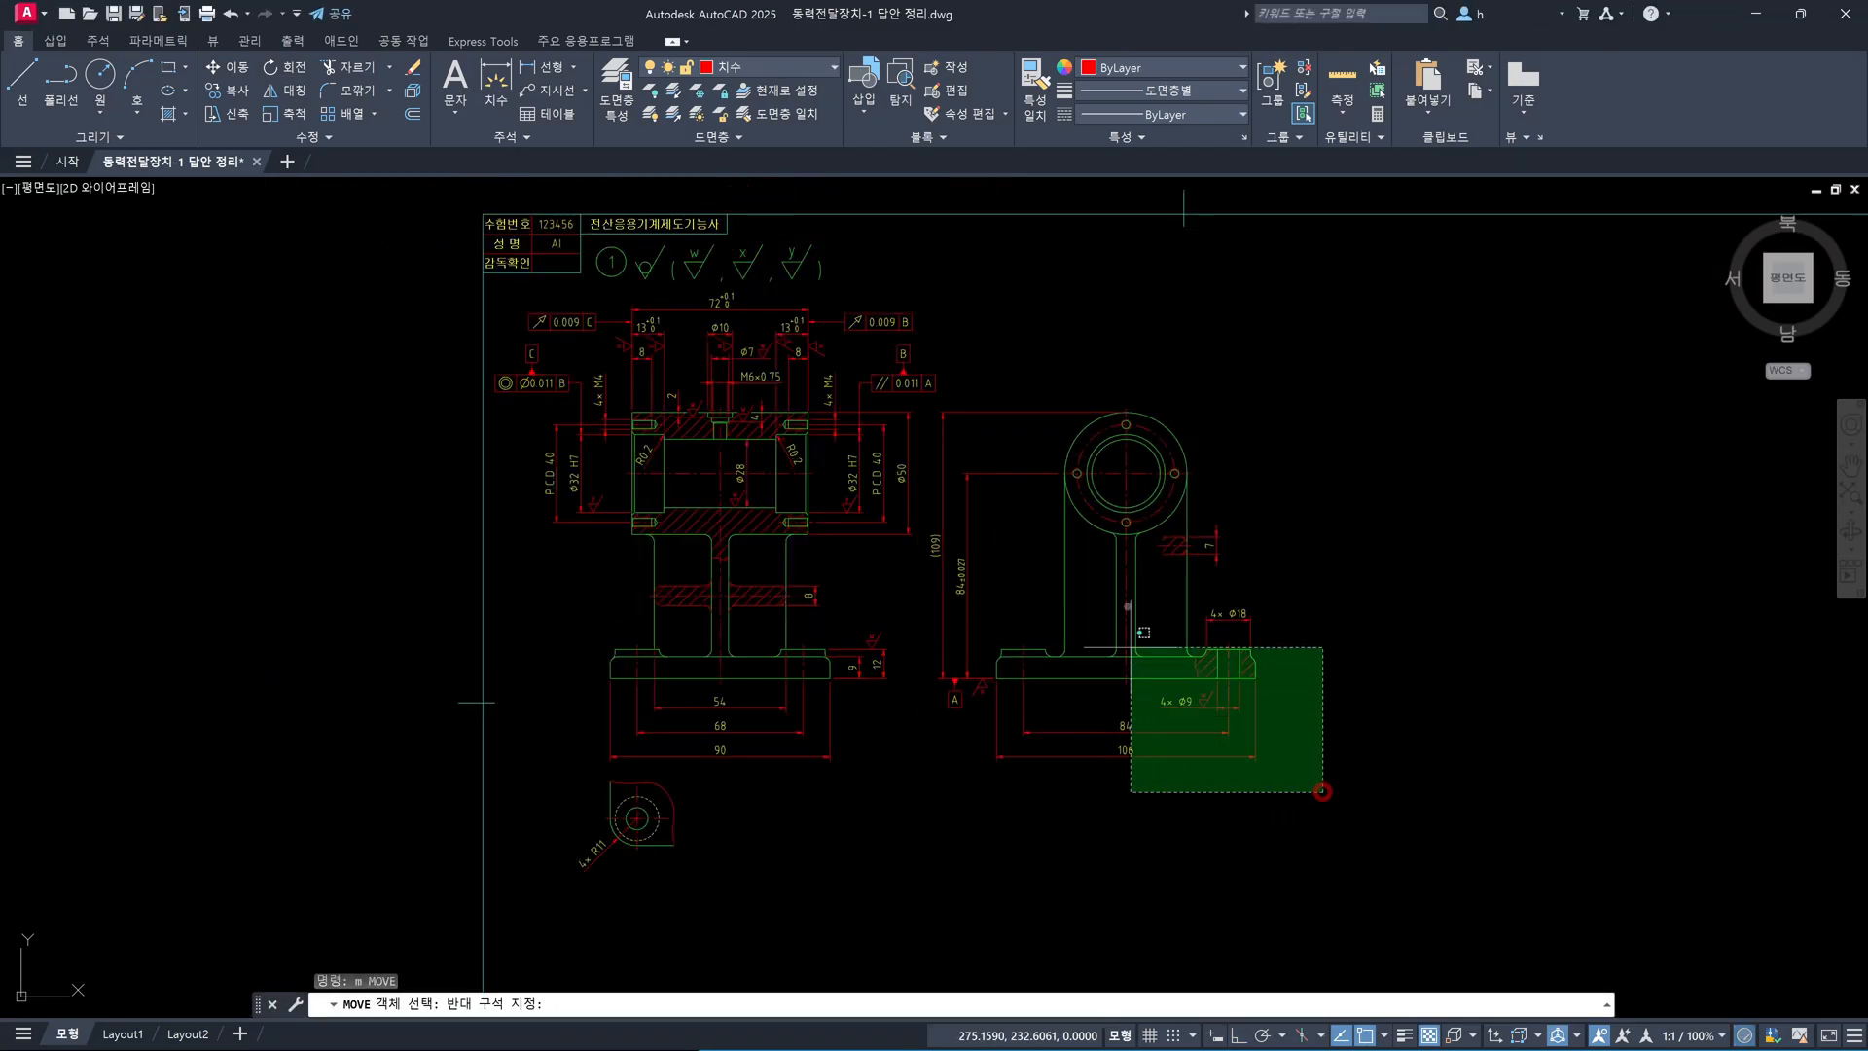
pyautogui.click(945, 399)
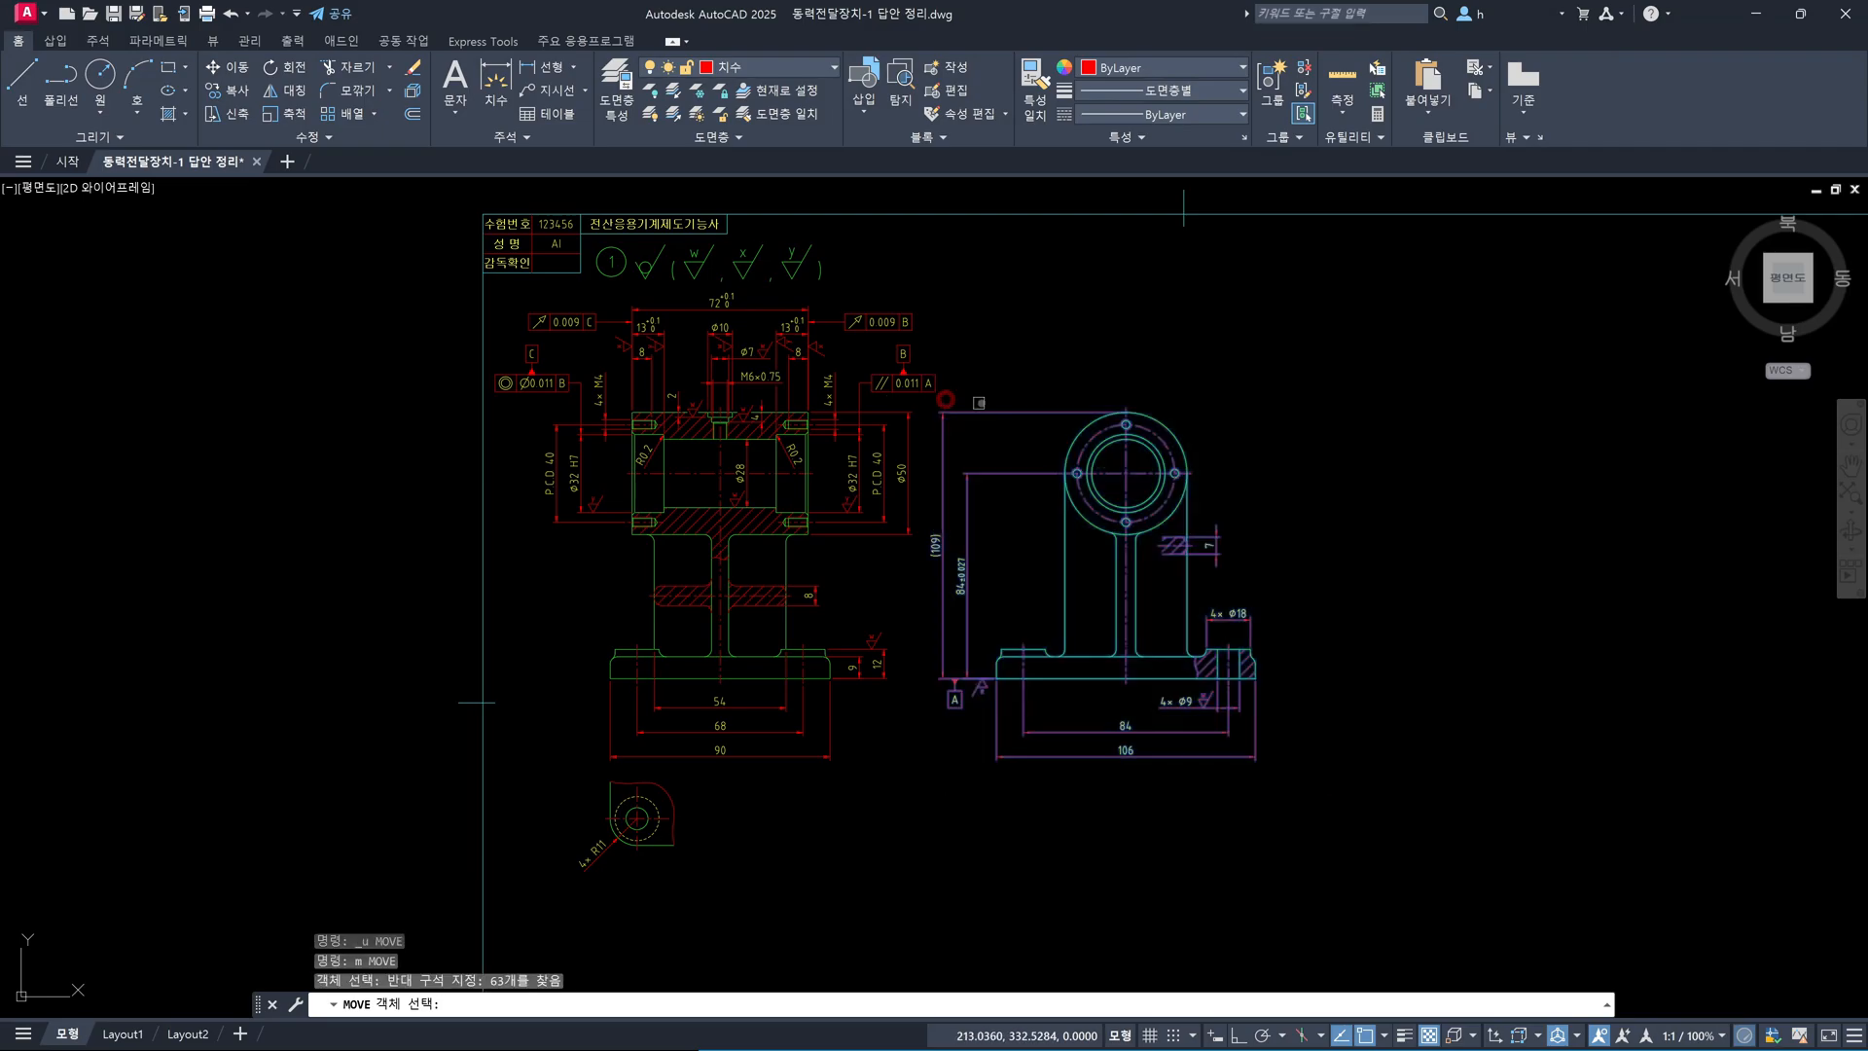
pyautogui.press('Return')
pyautogui.click(1084, 351)
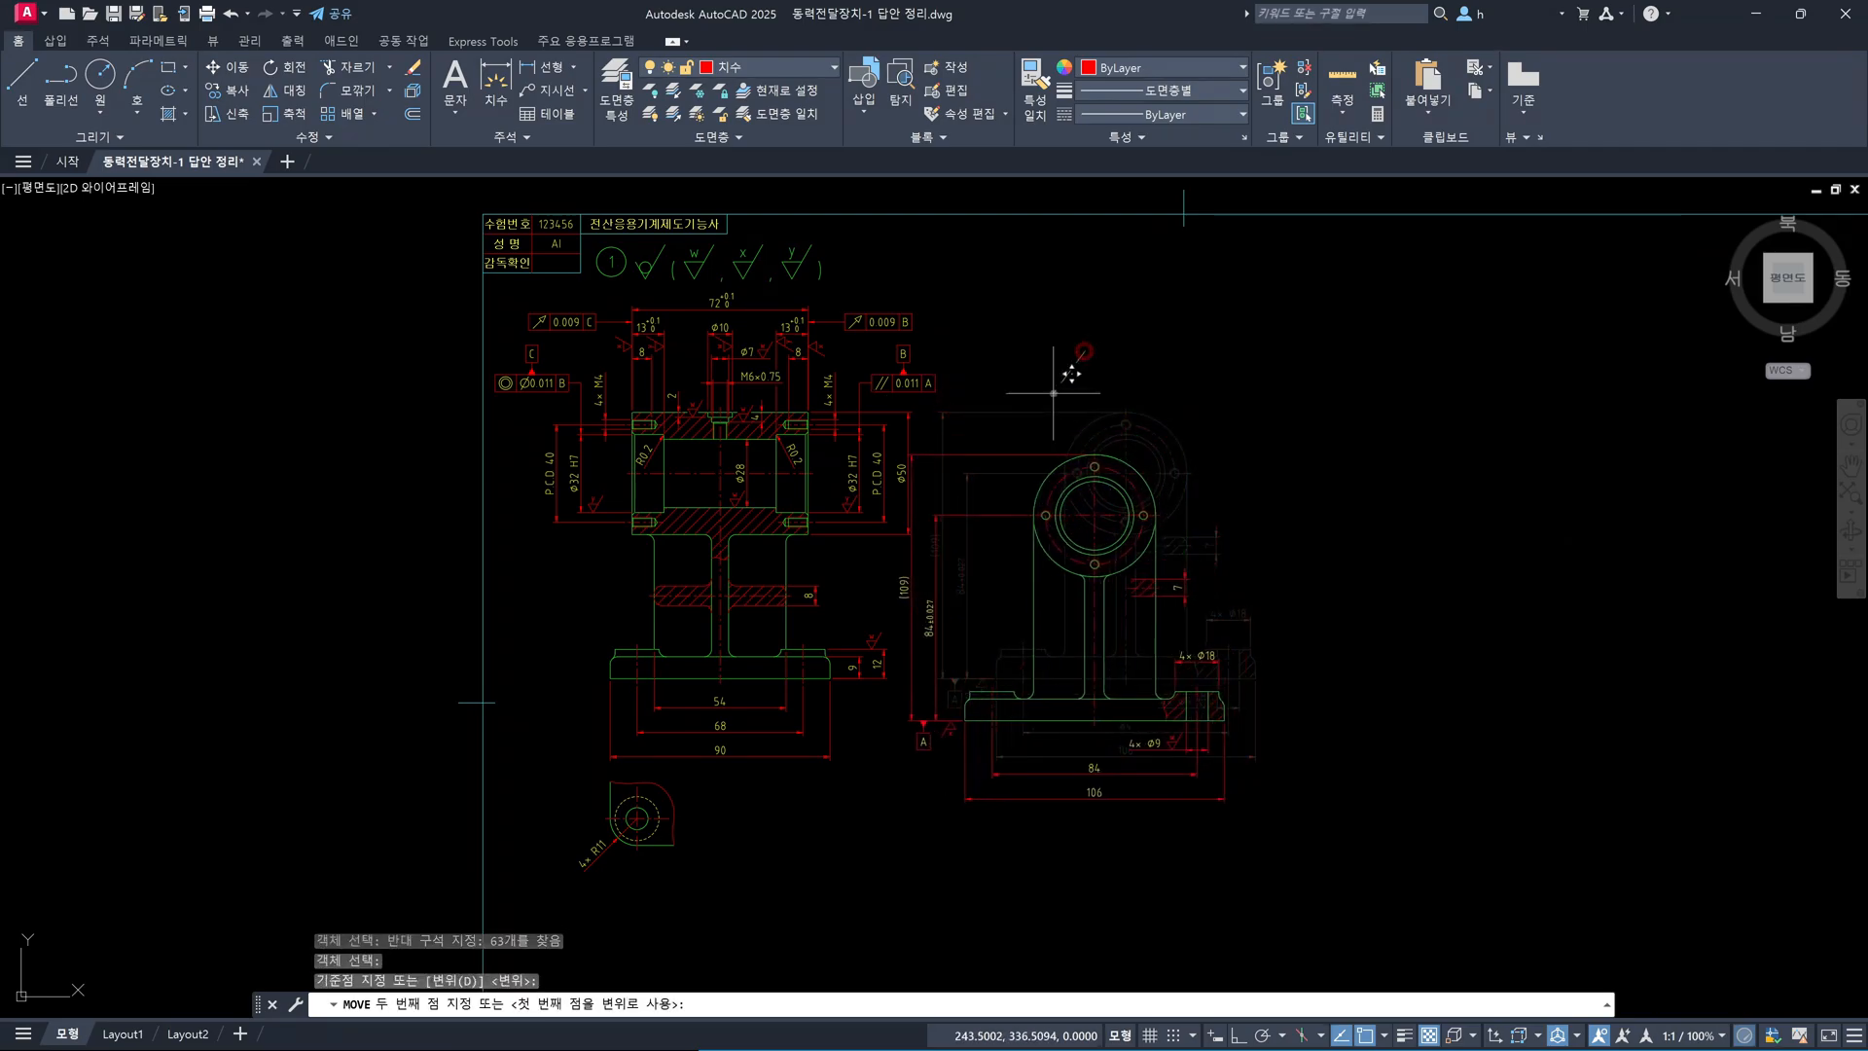
pyautogui.press('F8')
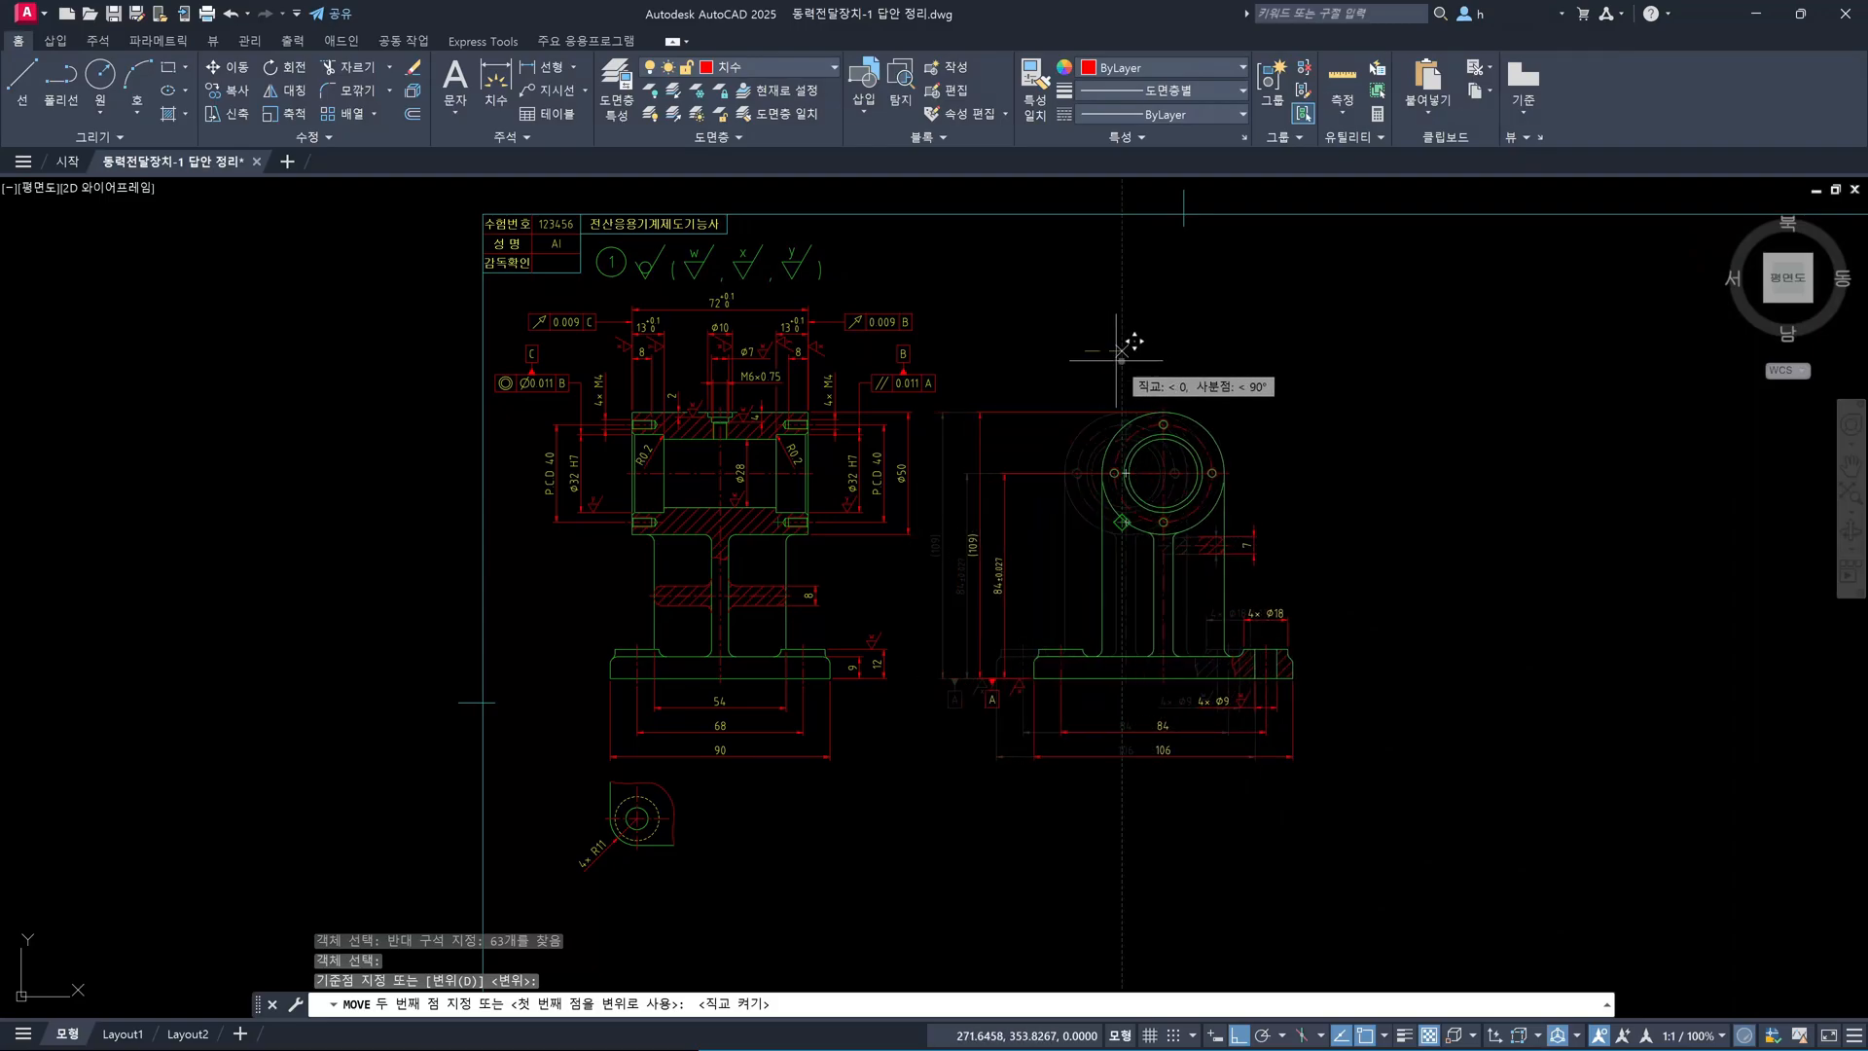
pyautogui.press('Escape')
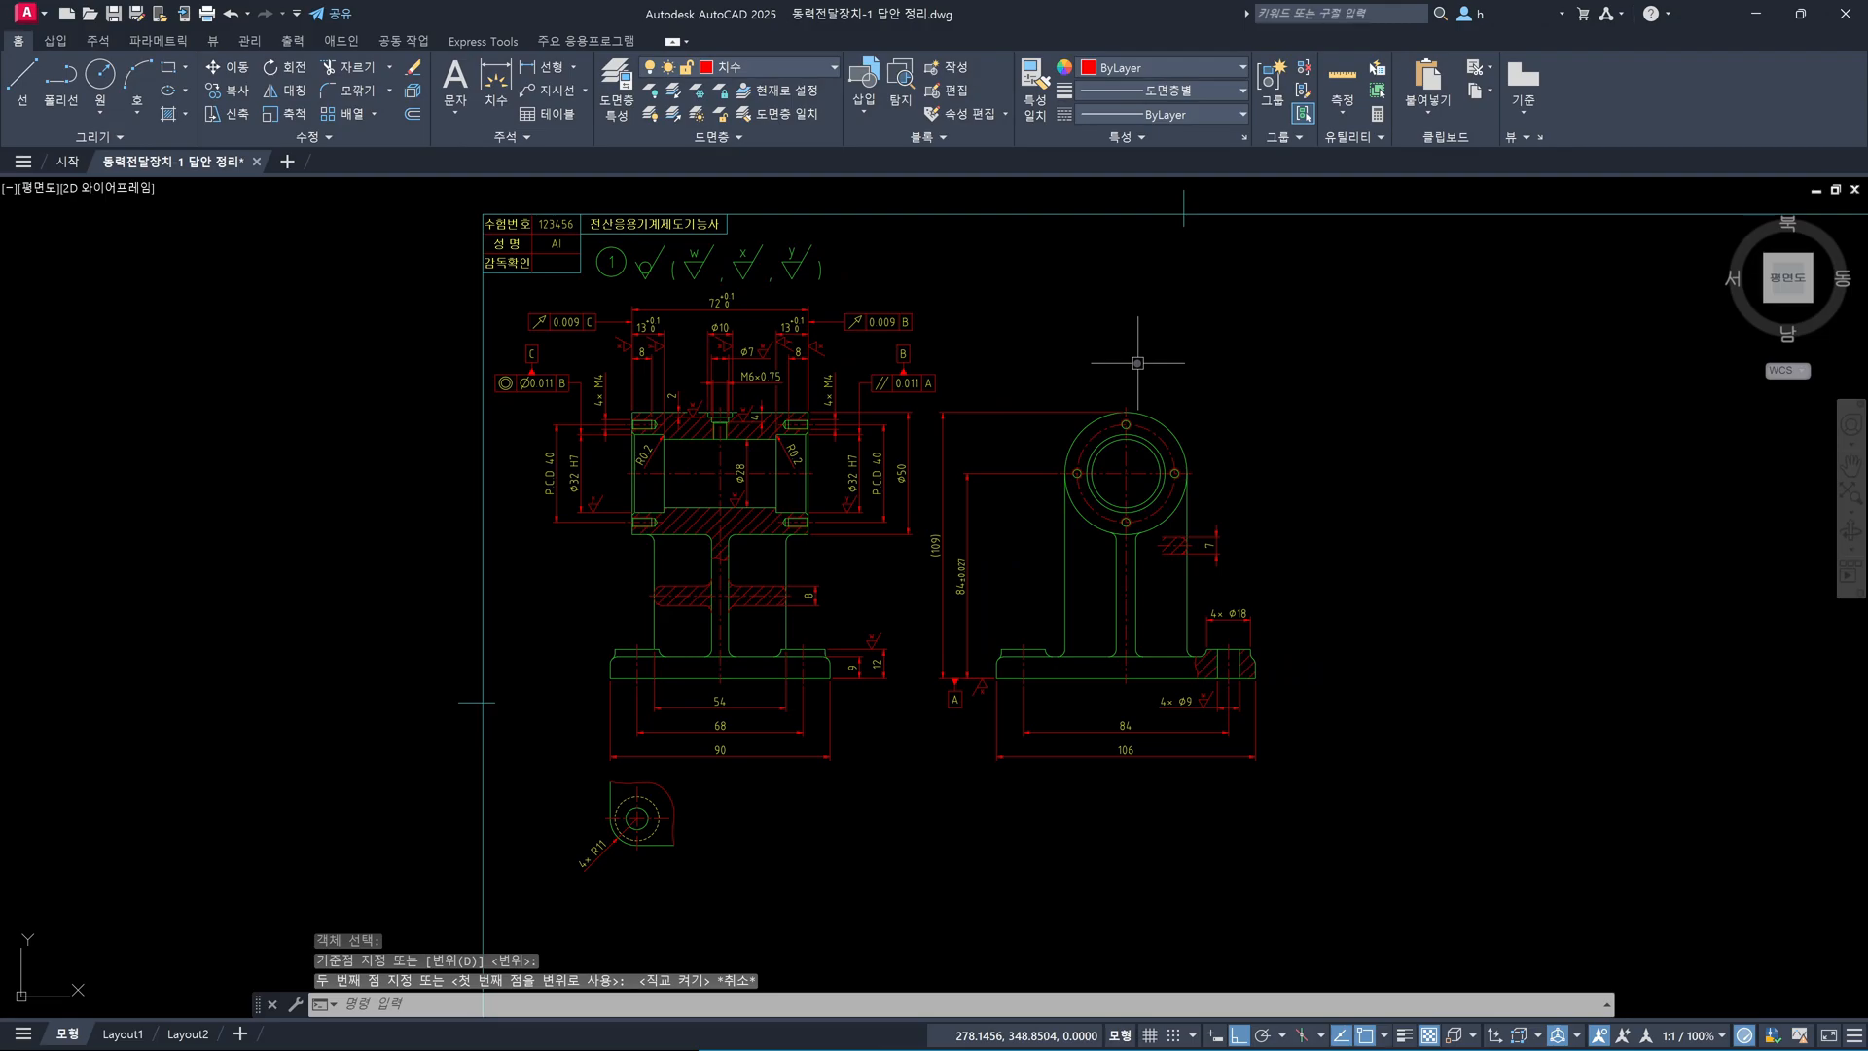
# Examine the frame's free space and compare the two alternative dimensioned drawings of the part 2 shaft
pyautogui.scroll(-4, 948, 544)
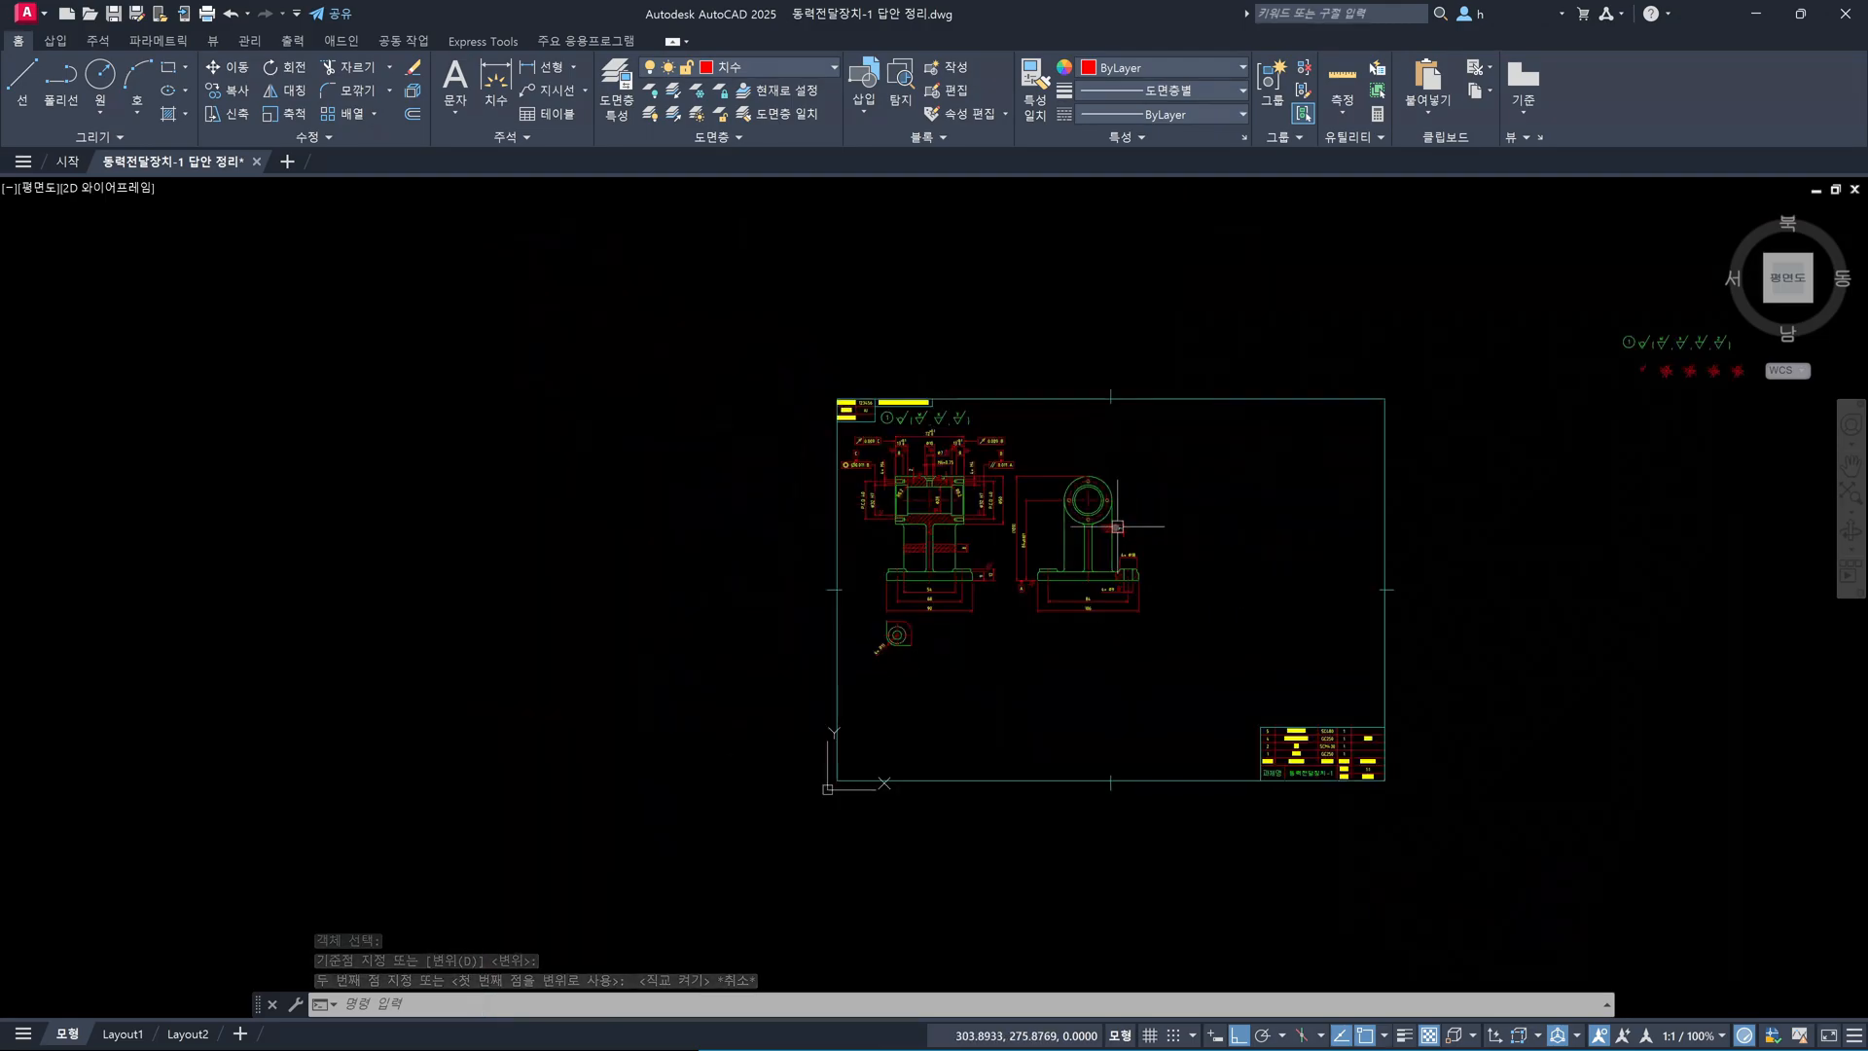
pyautogui.moveTo(1126, 605); pyautogui.dragTo(951, 597, button='middle')
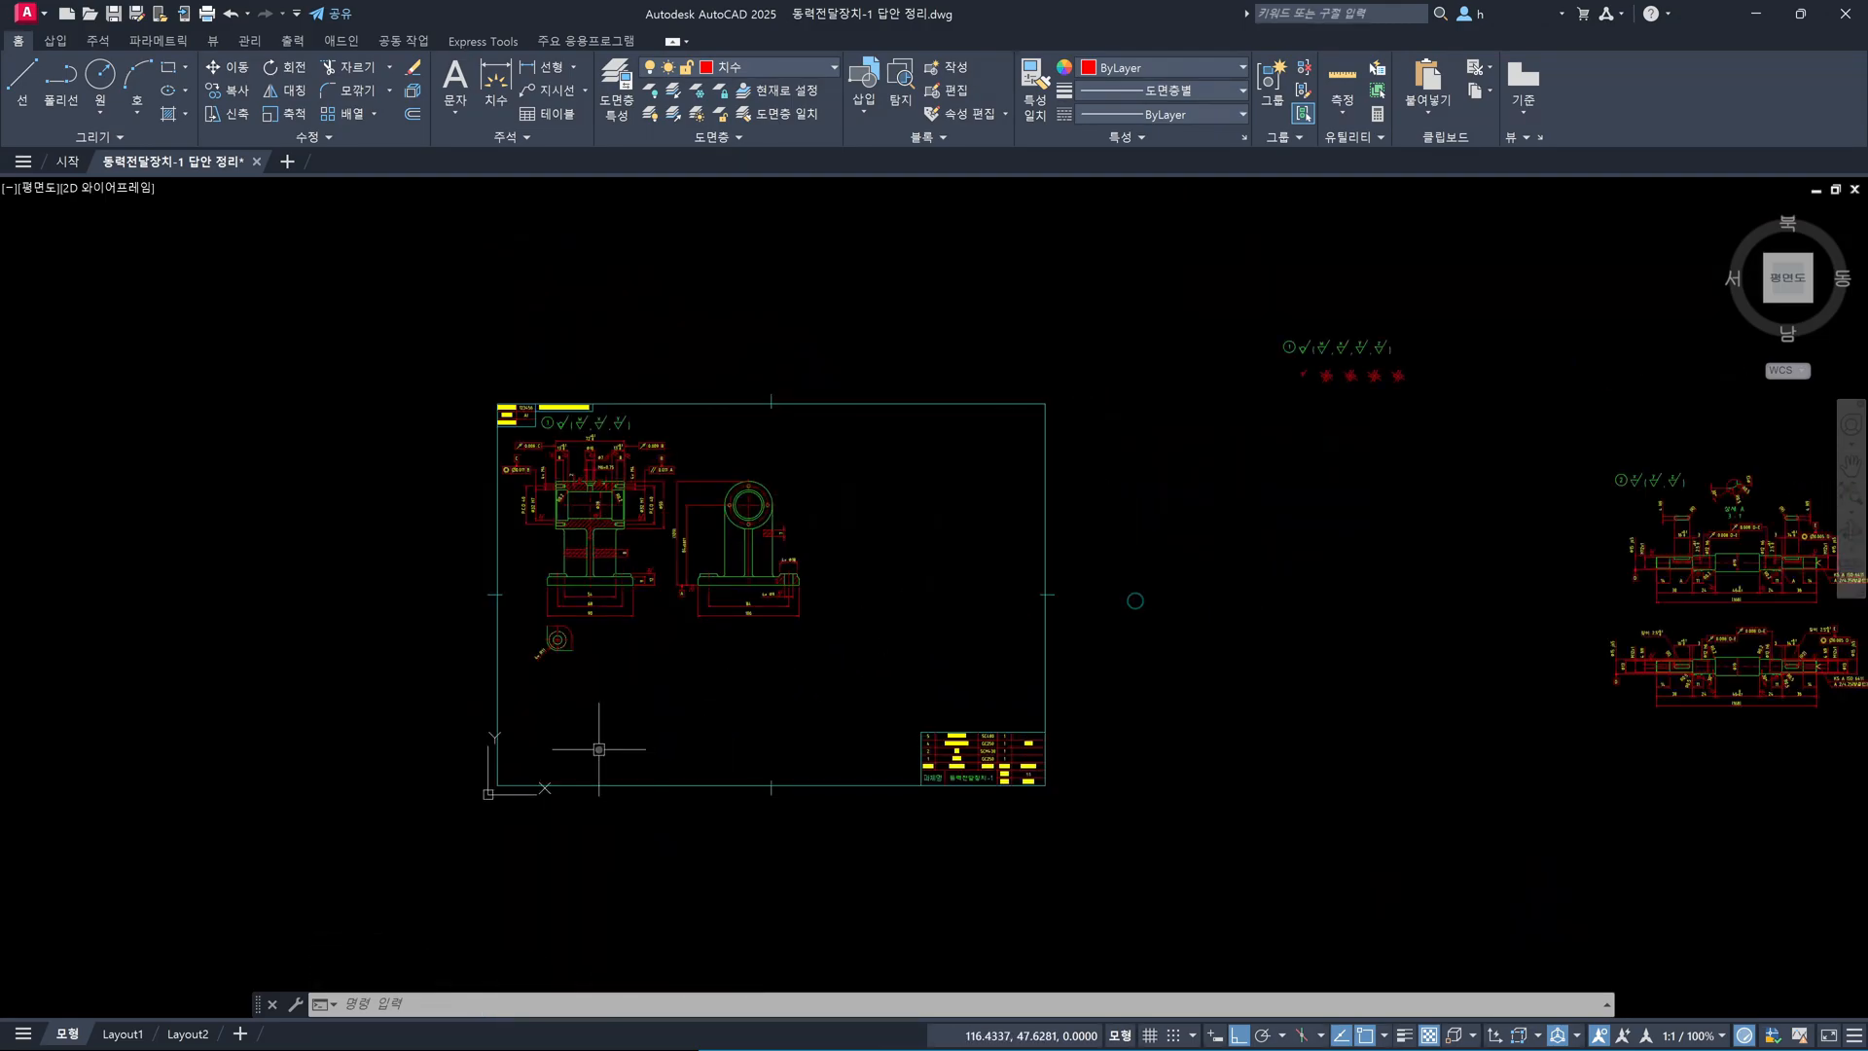
pyautogui.moveTo(1056, 678)
pyautogui.mouseDown(button='middle')
pyautogui.moveTo(588, 655)
pyautogui.moveTo(679, 674)
pyautogui.mouseUp(button='middle')
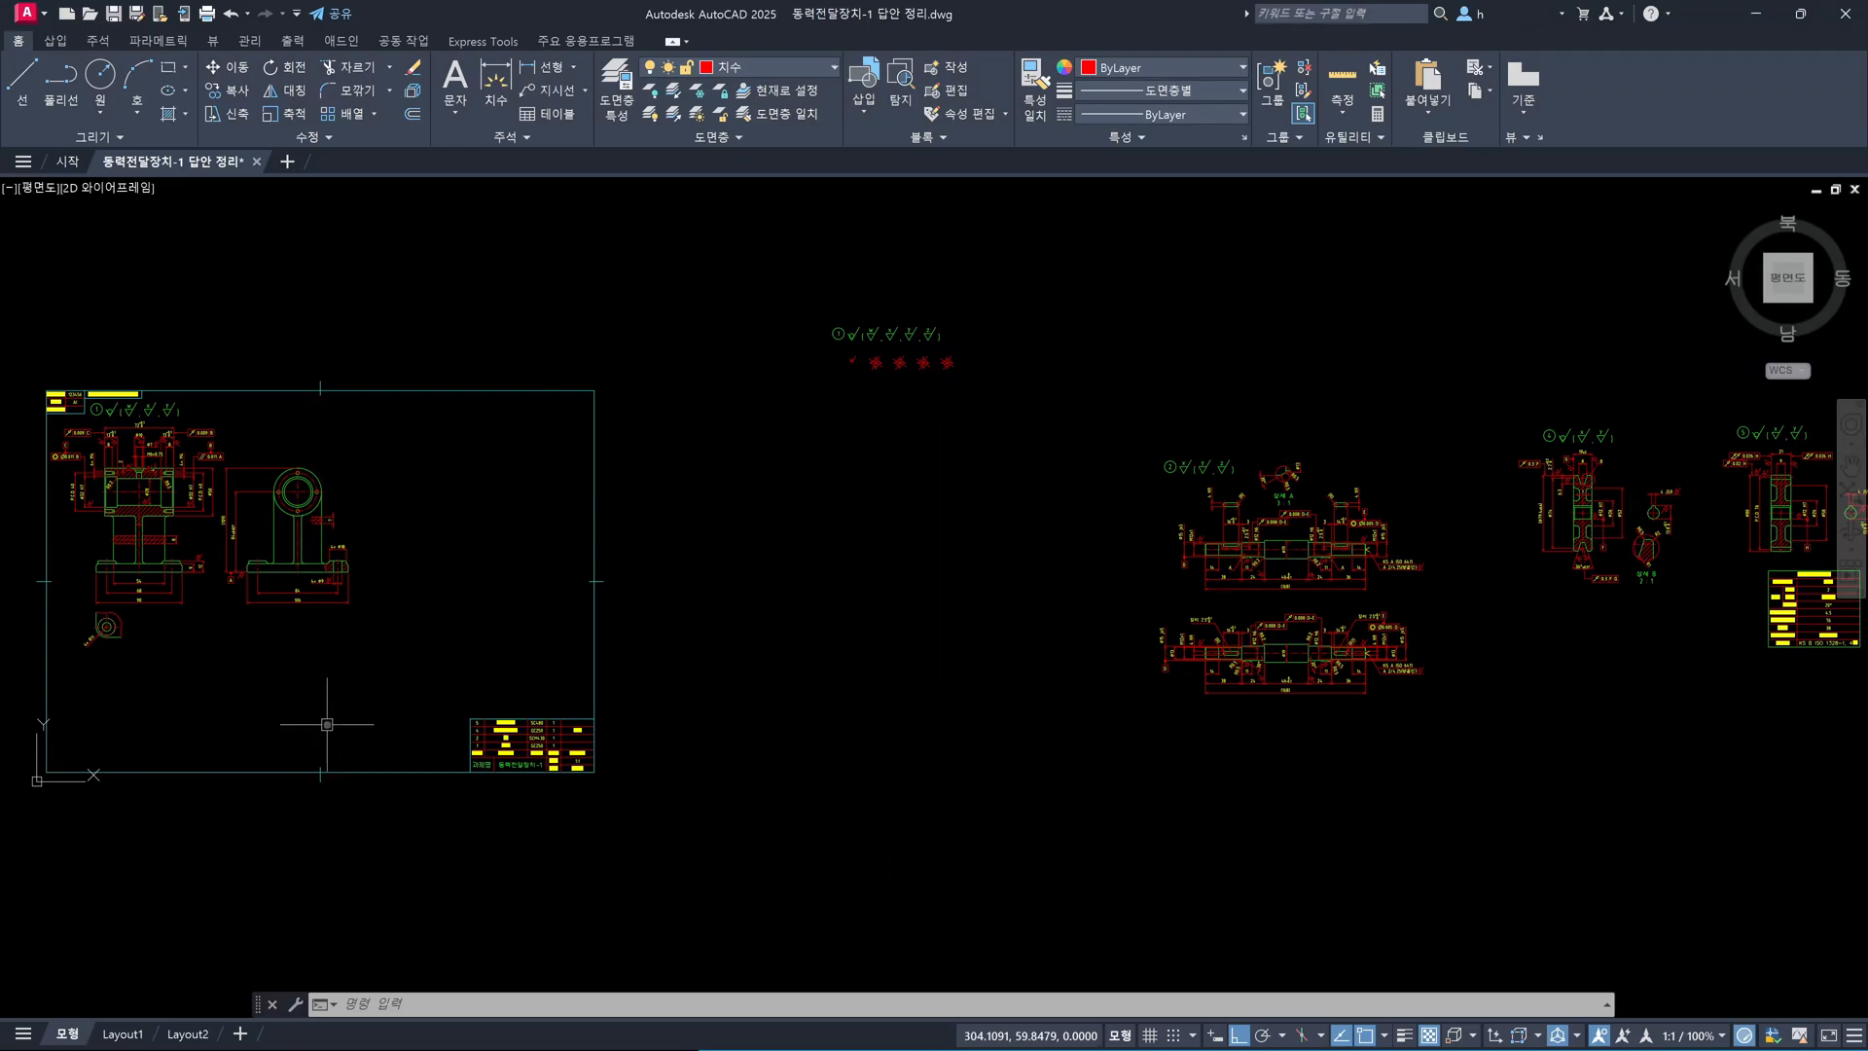
pyautogui.moveTo(896, 699); pyautogui.dragTo(802, 696, button='middle')
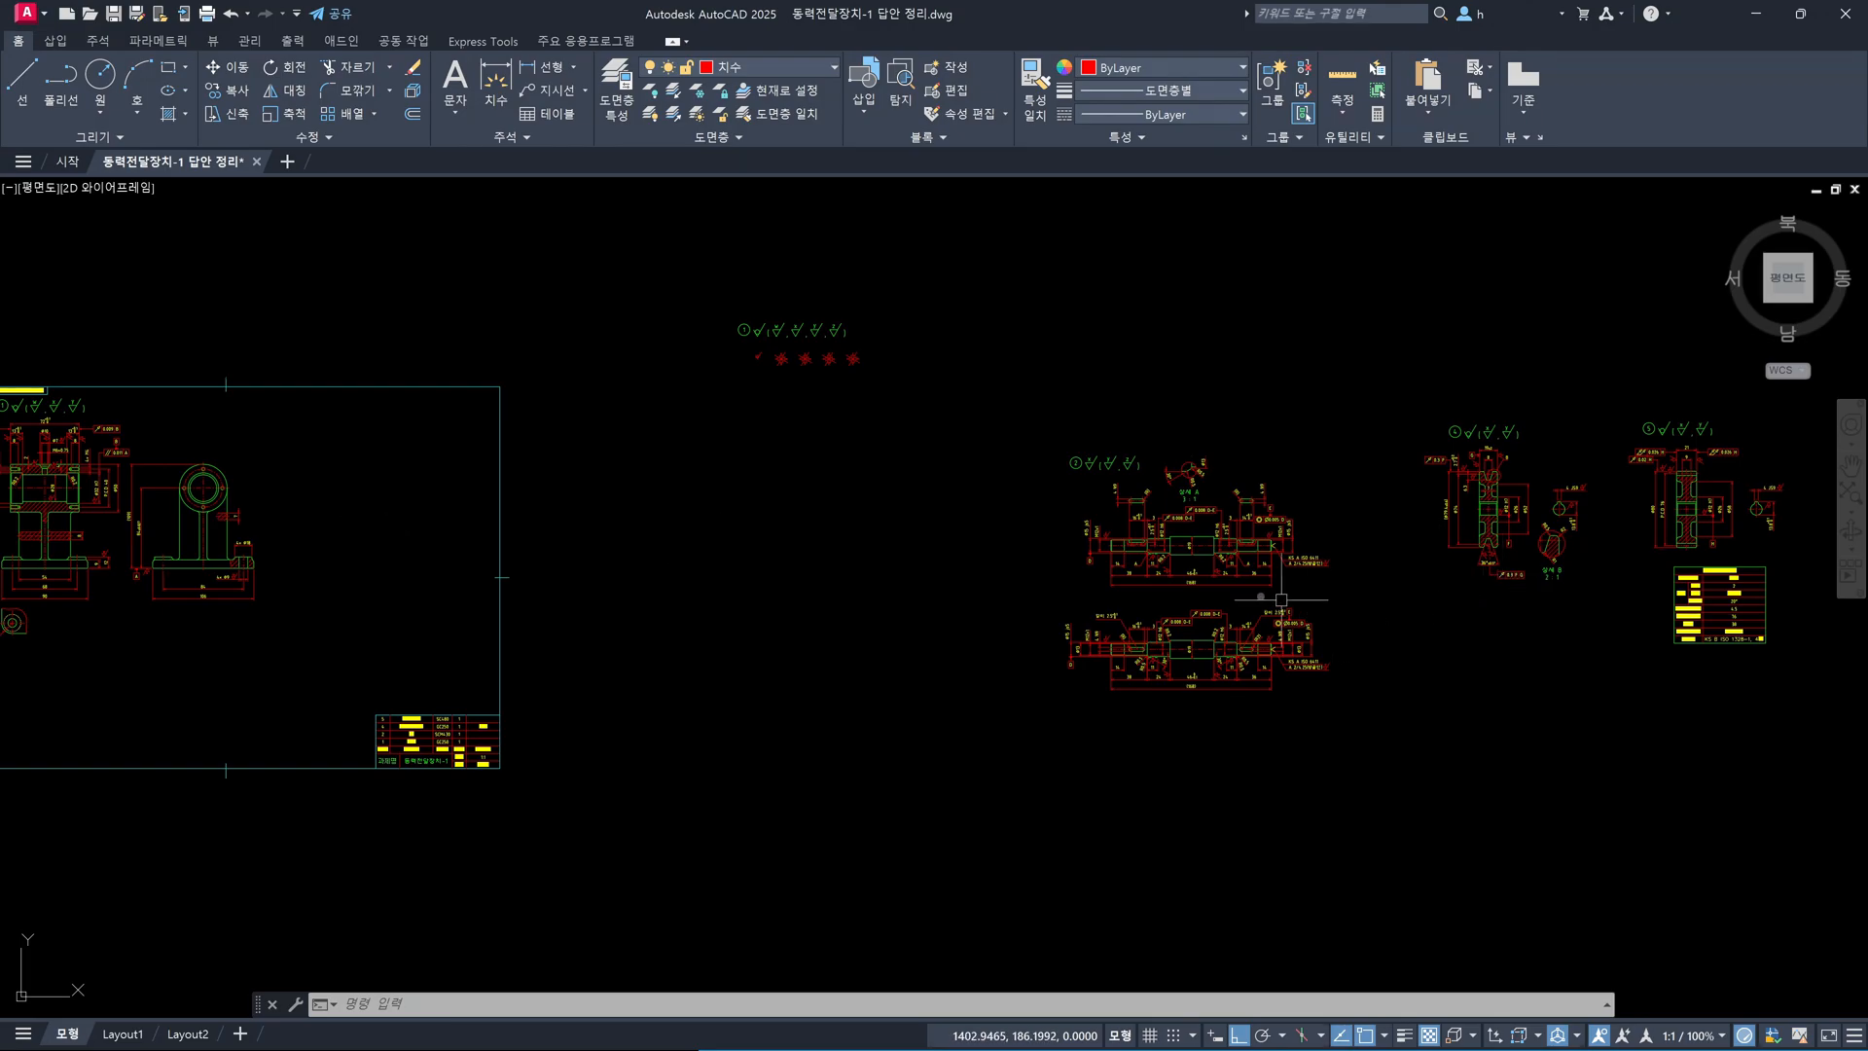
pyautogui.scroll(5, 1157, 623)
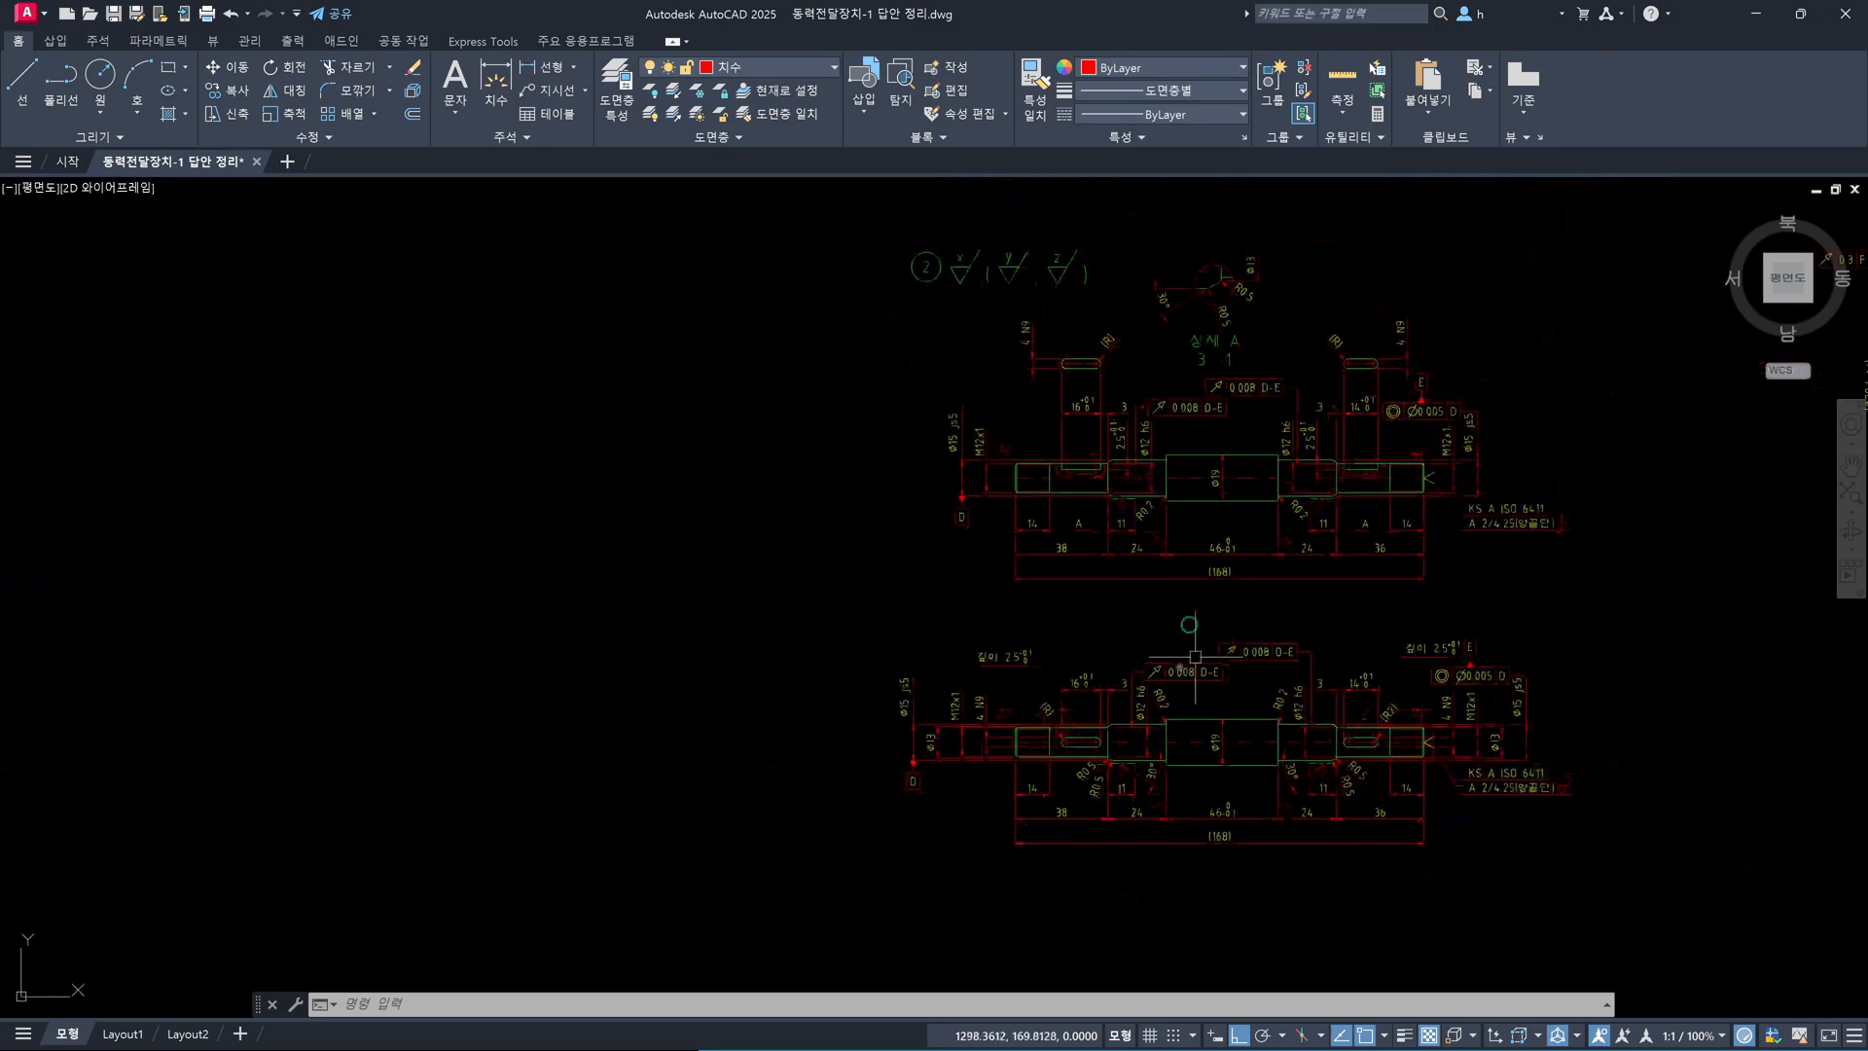
pyautogui.click(1654, 854)
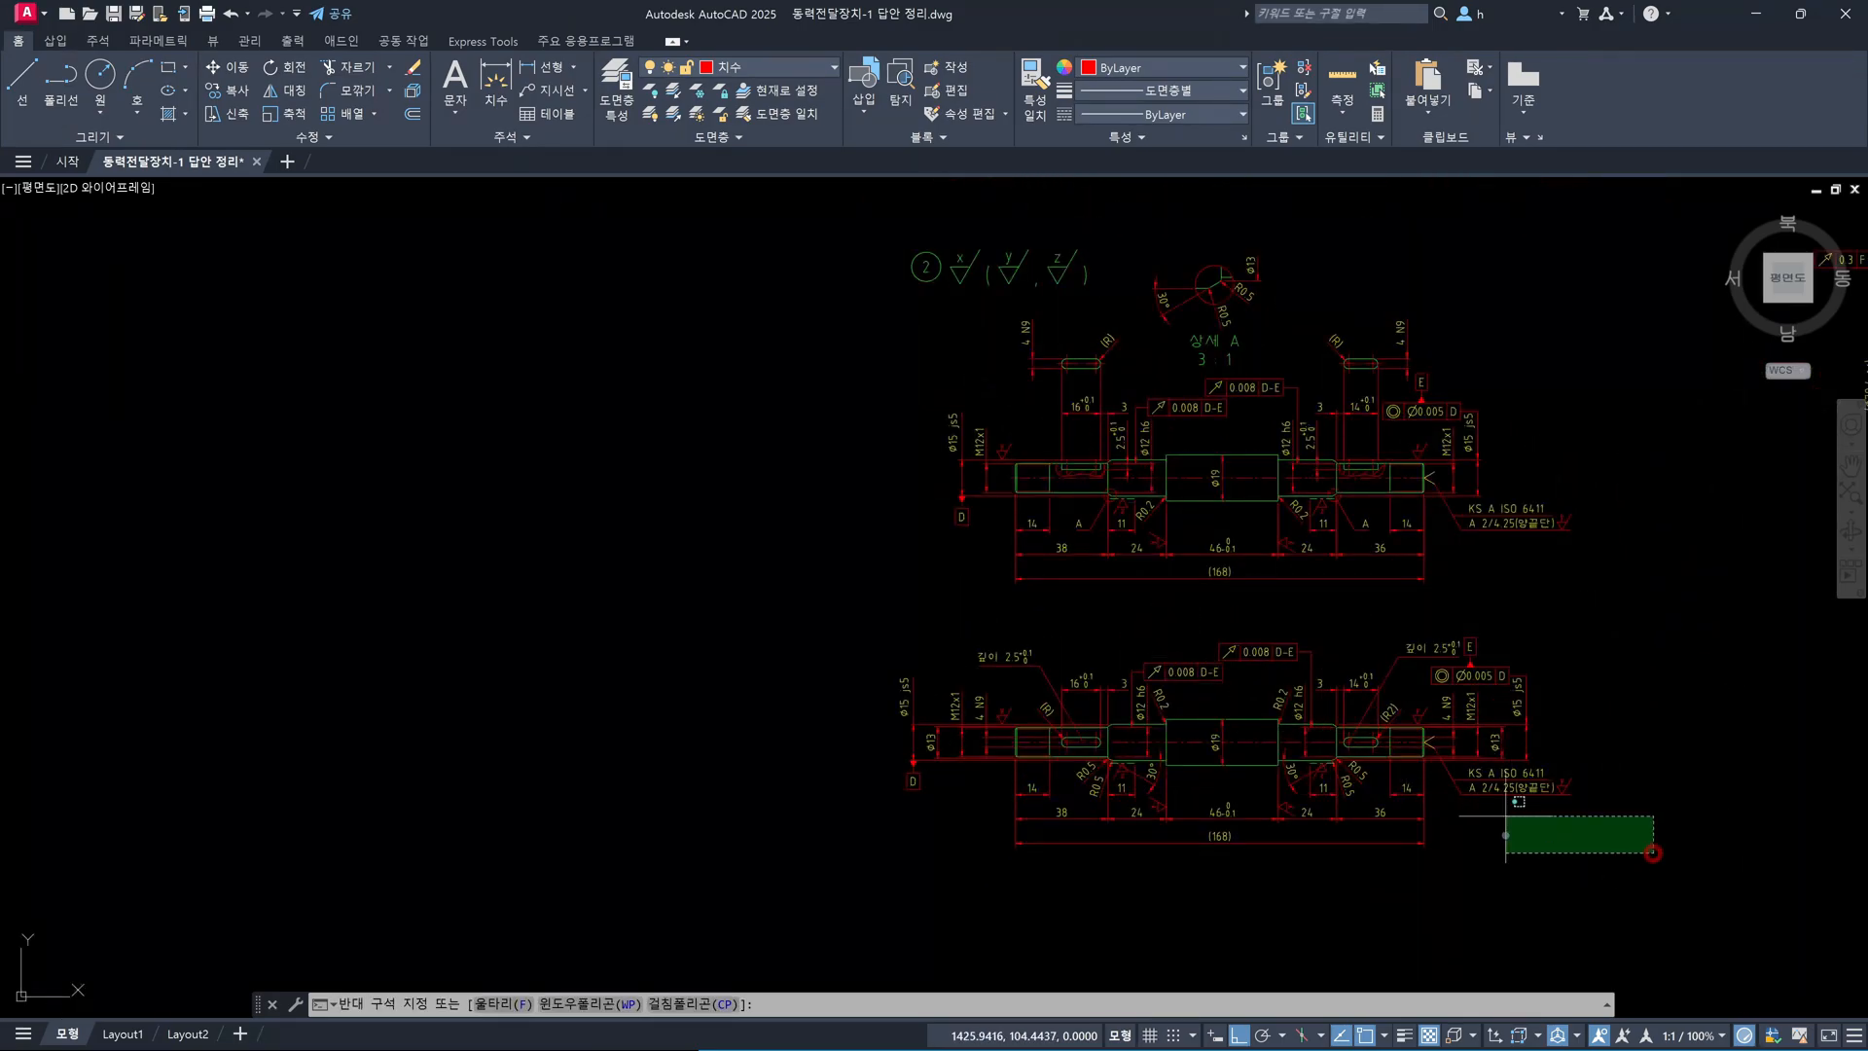
pyautogui.click(870, 624)
pyautogui.press('Escape')
pyautogui.click(1615, 598)
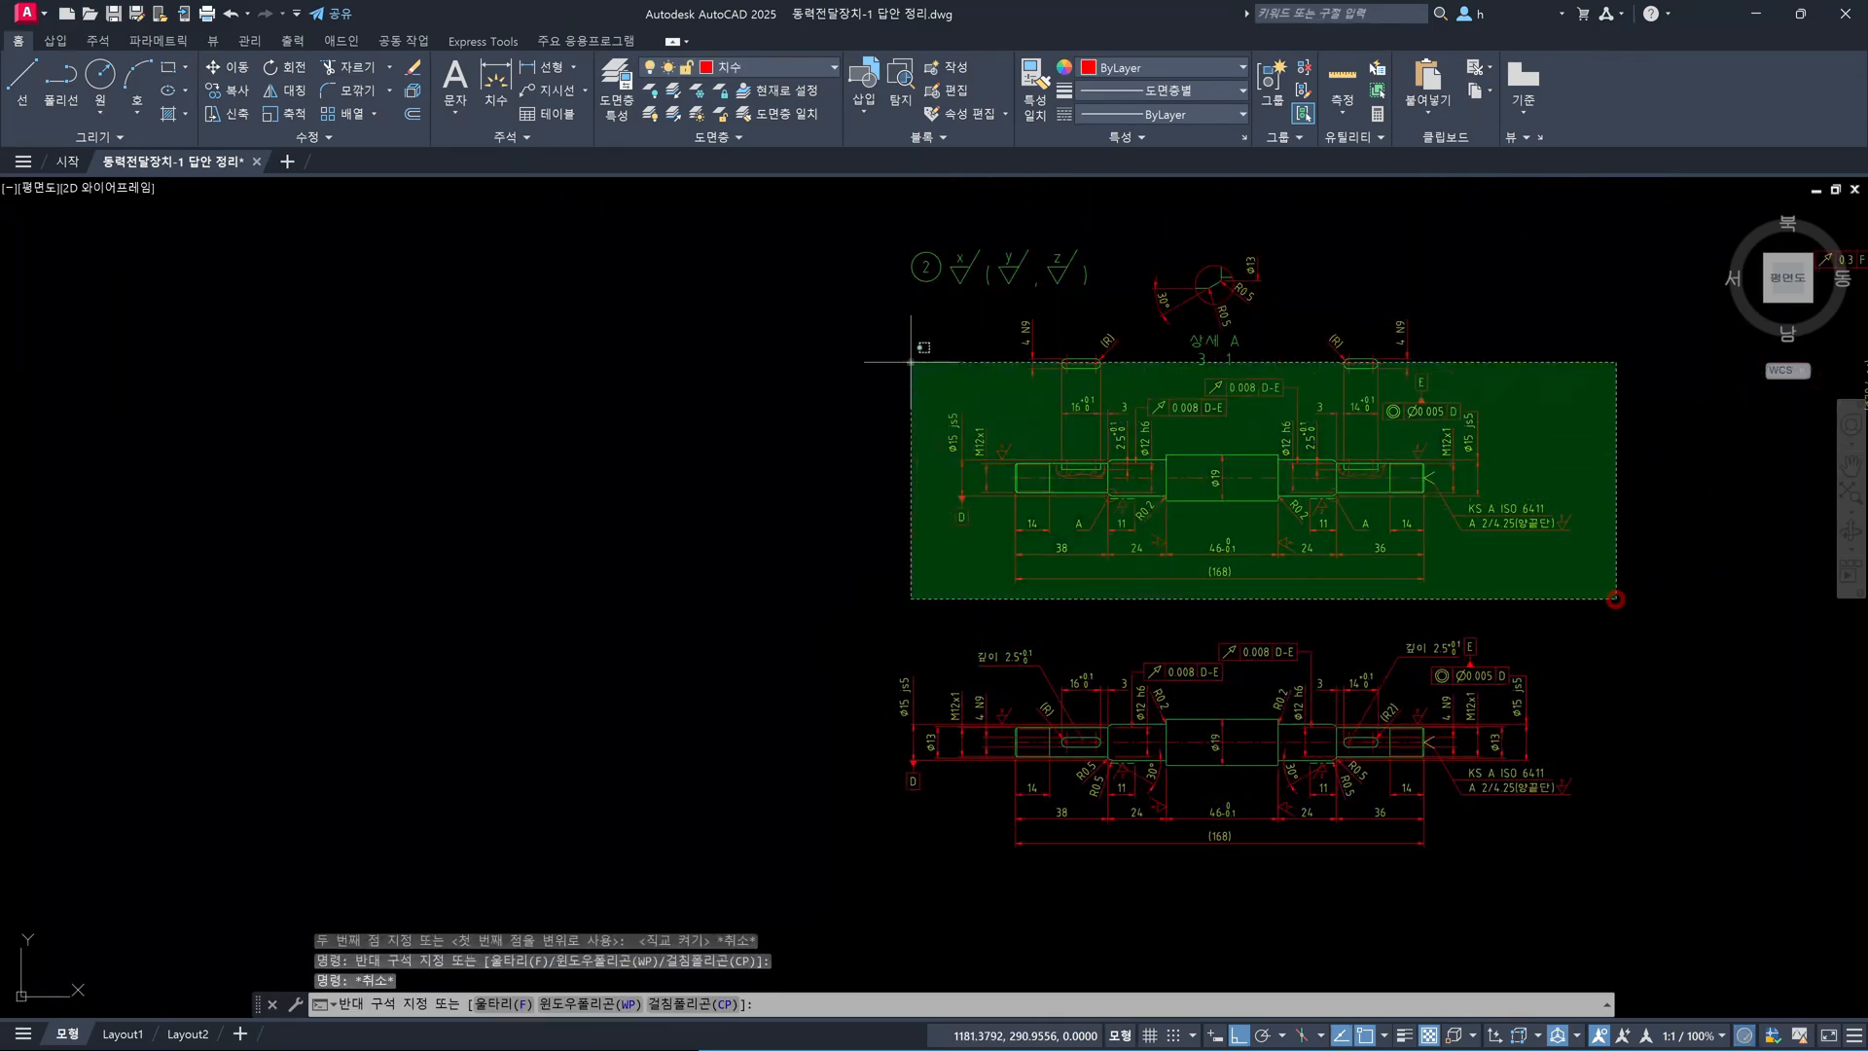
pyautogui.click(851, 239)
pyautogui.press('Escape')
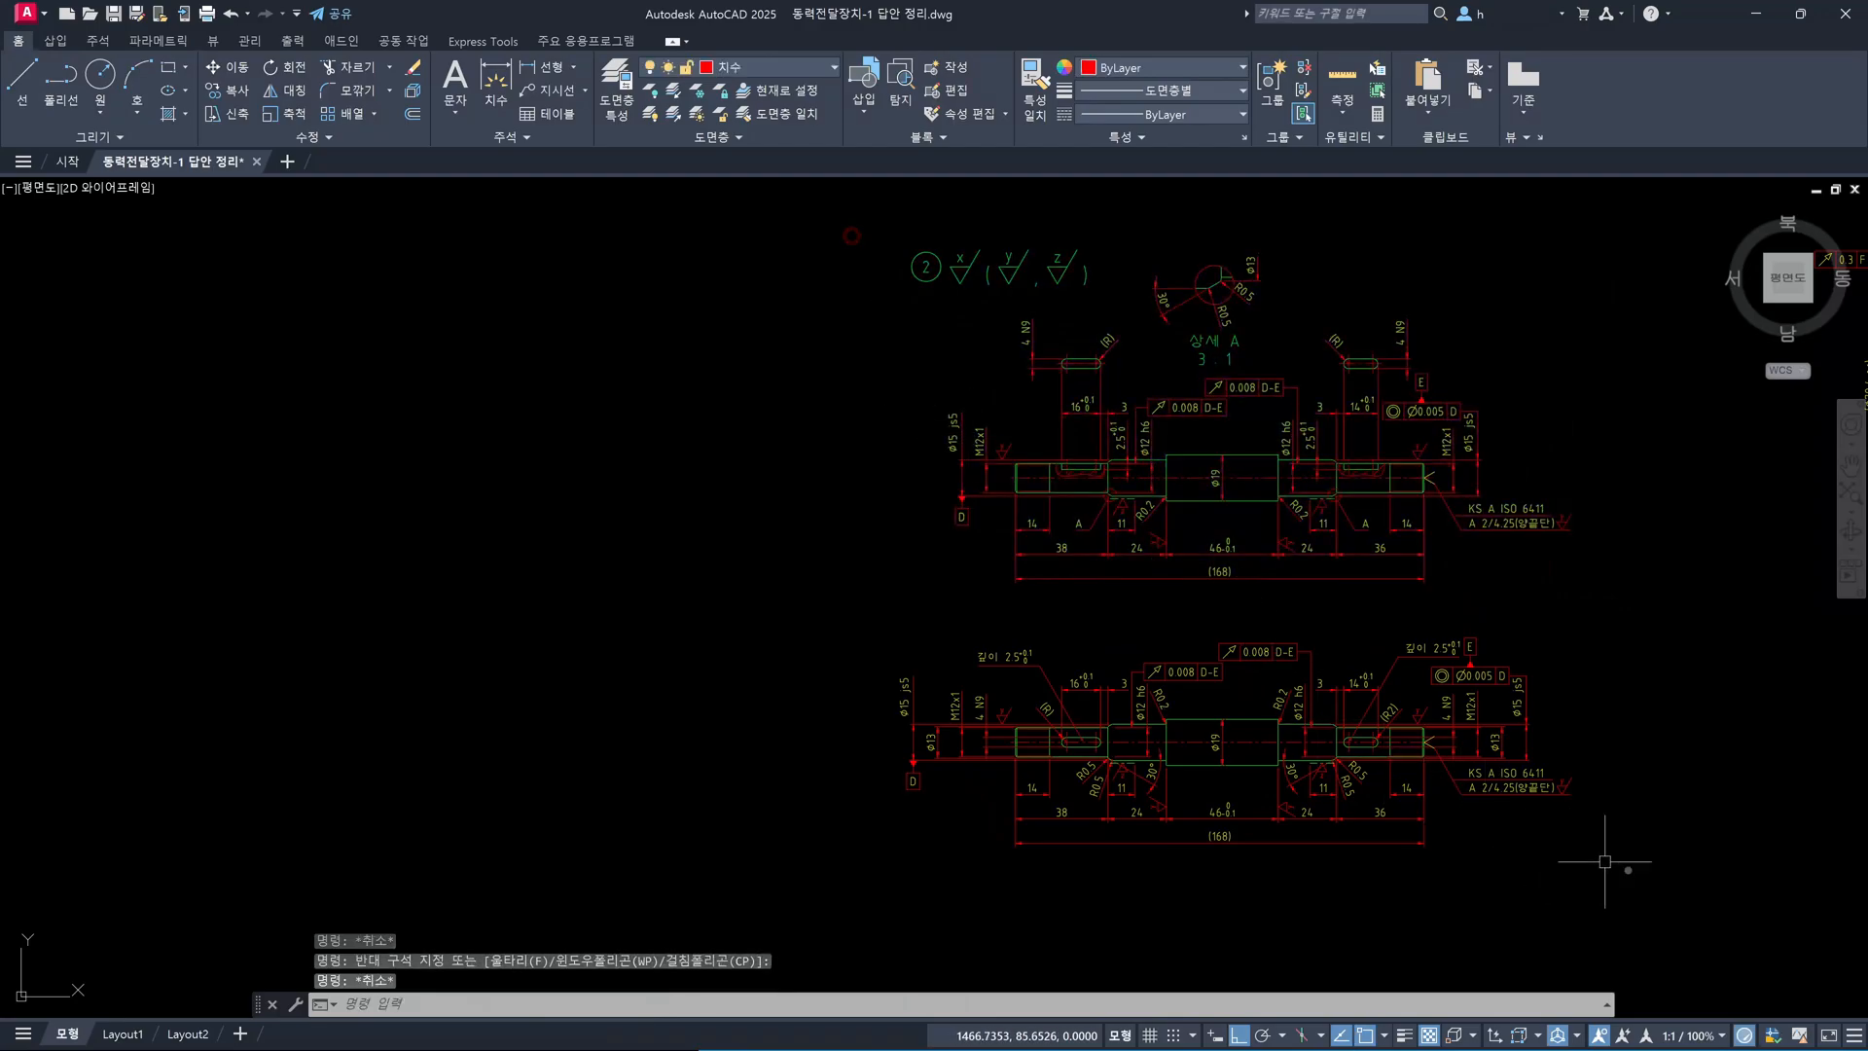
# Delete the lower alternative shaft drawing, the one with keyways shown on the shaft face, including all its dimensions
pyautogui.click(1633, 881)
pyautogui.click(831, 610)
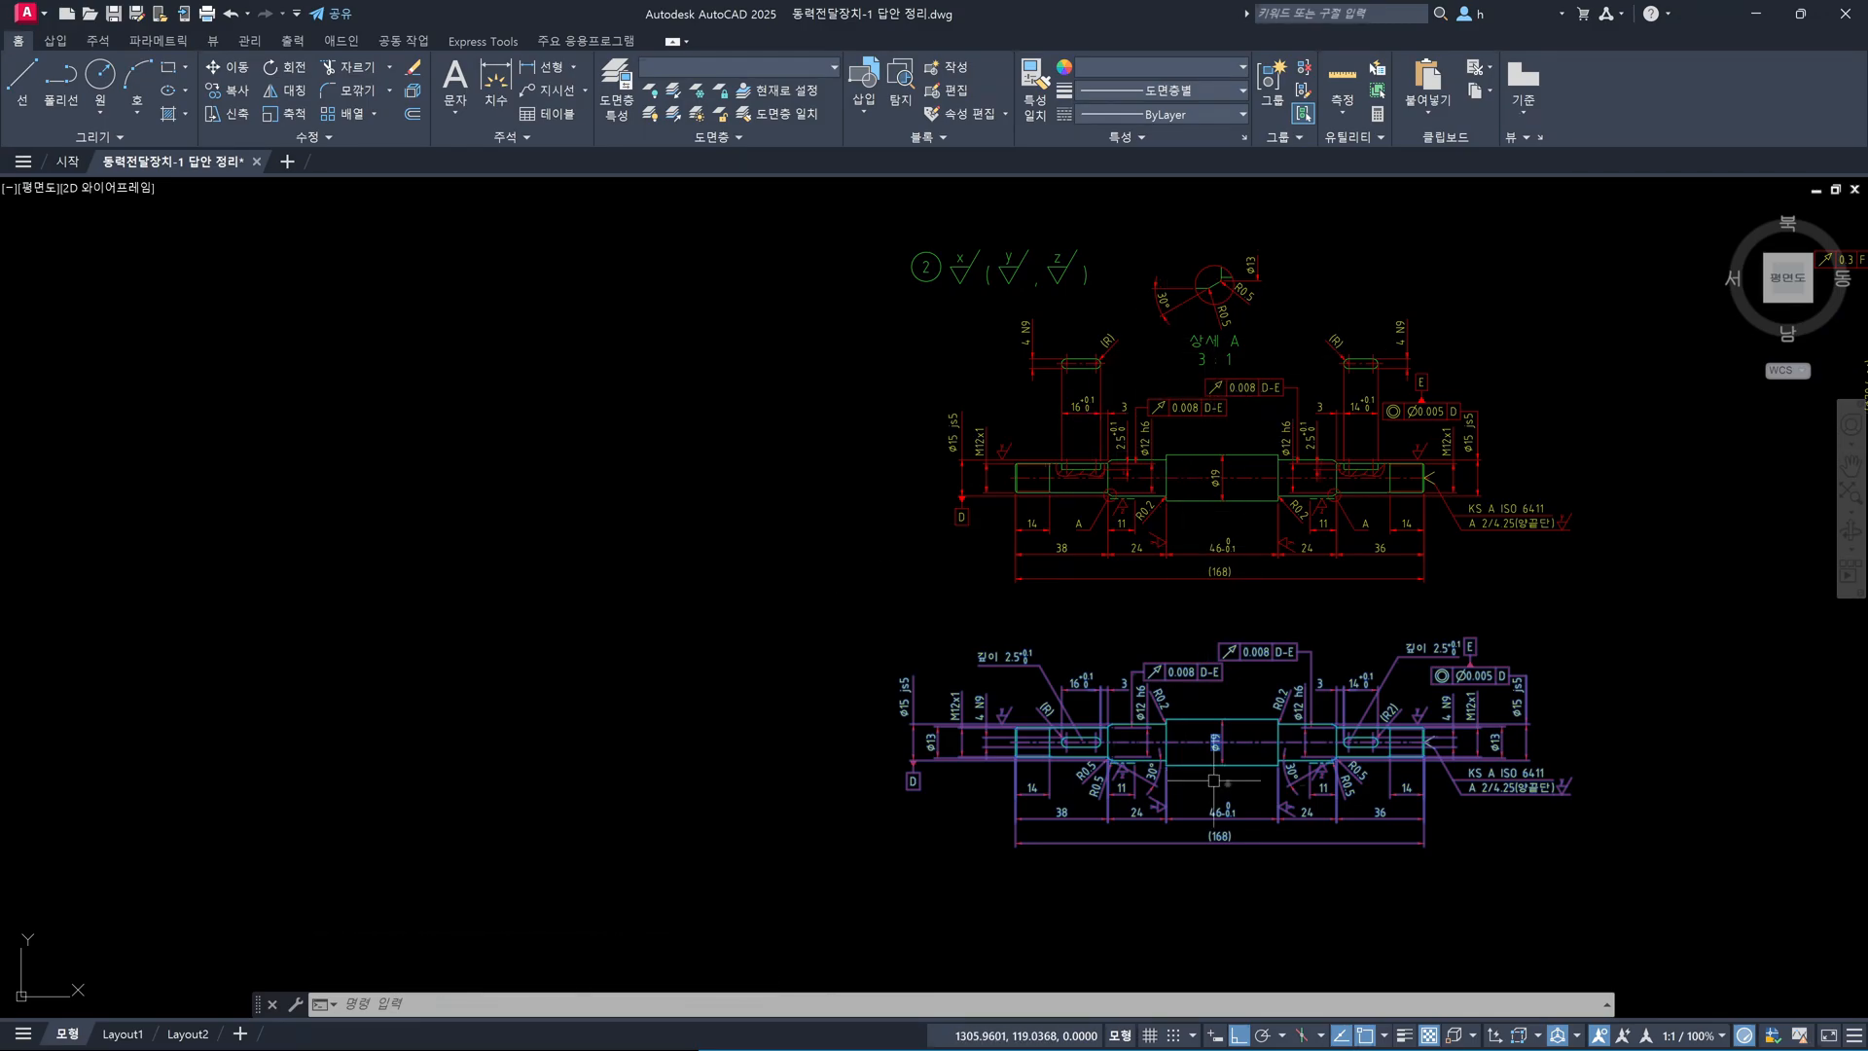
pyautogui.press('Escape')
pyautogui.click(1603, 879)
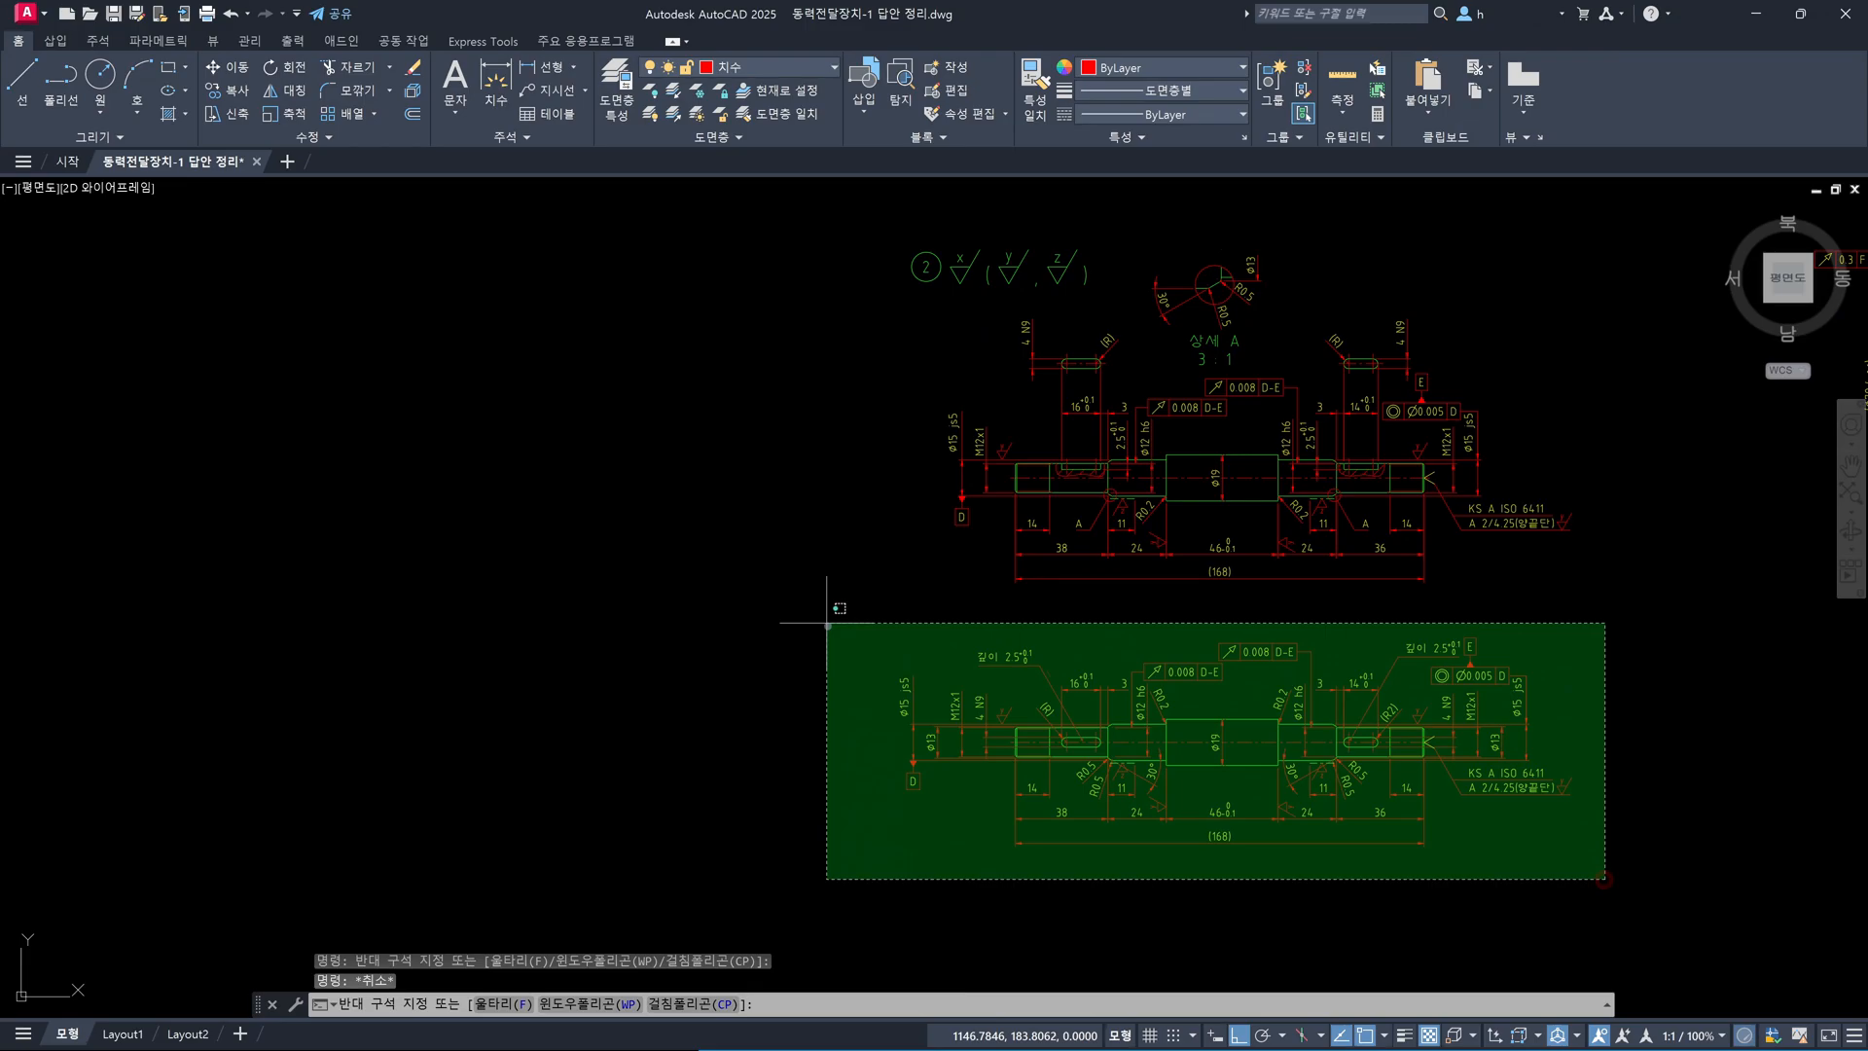
pyautogui.click(827, 623)
pyautogui.press('Delete')
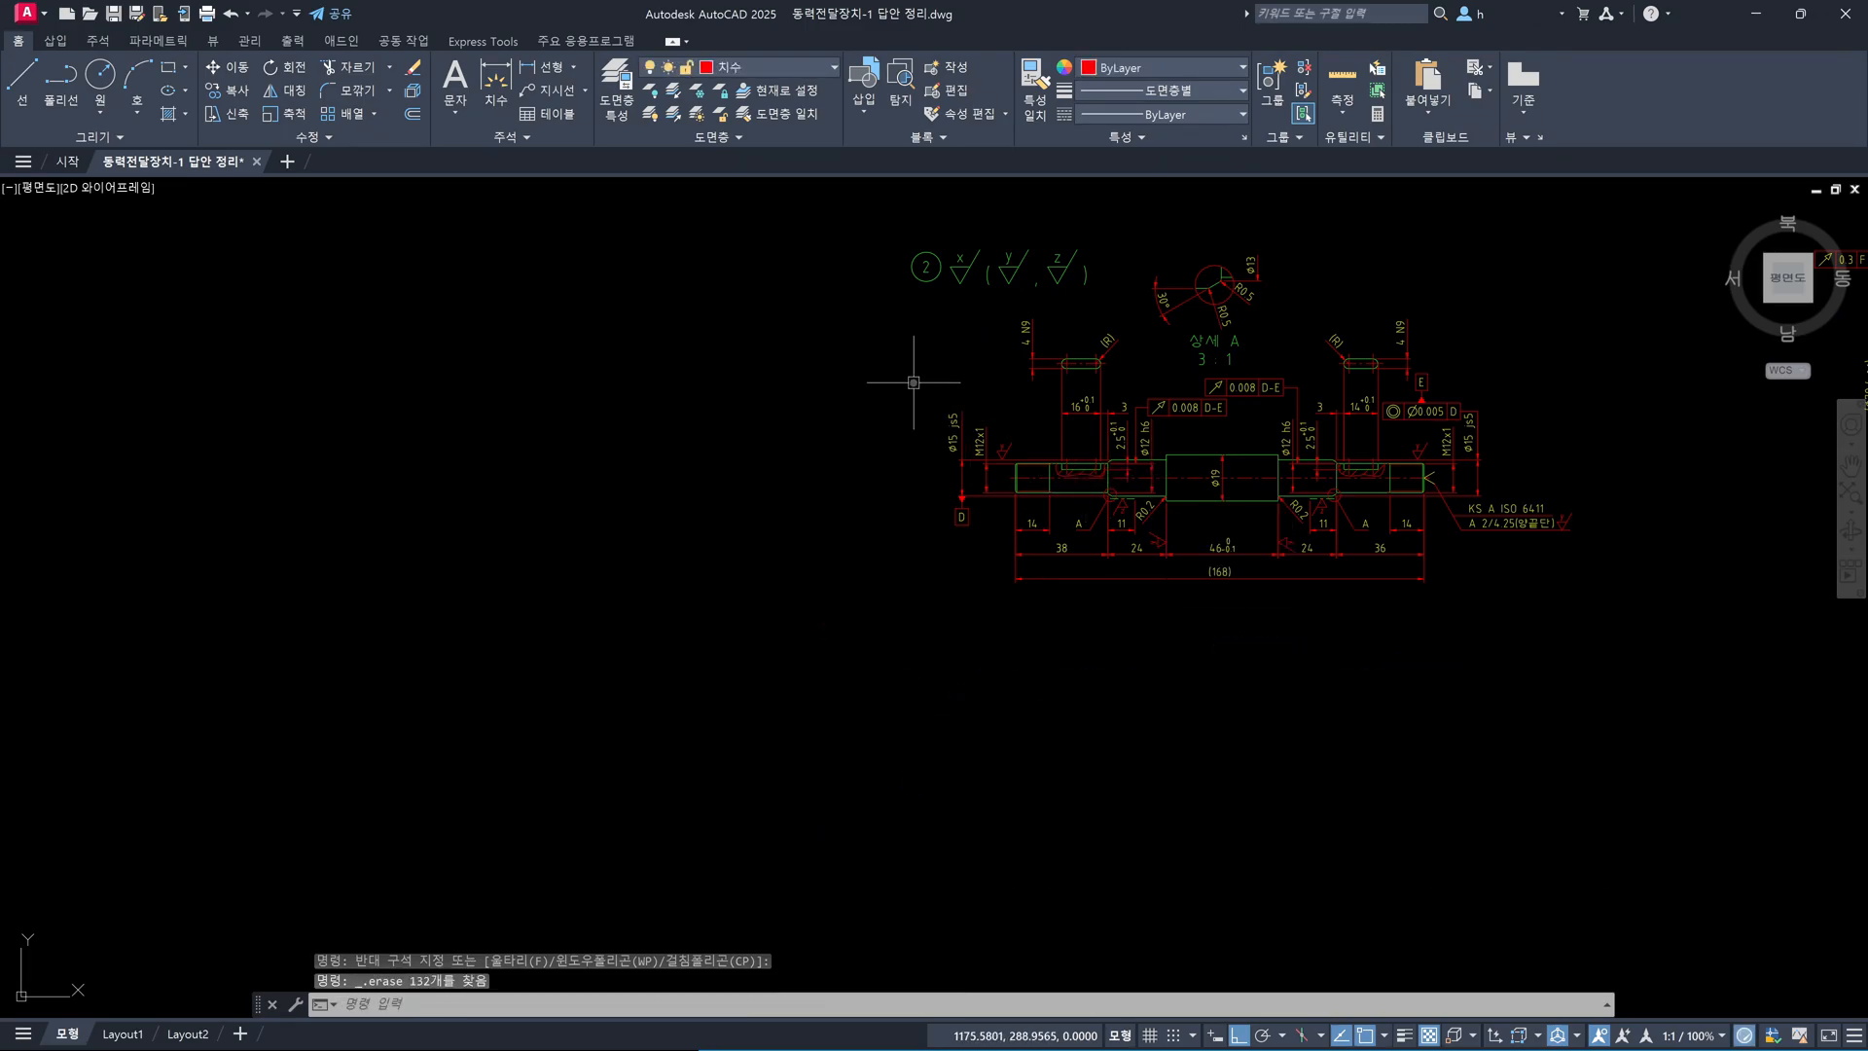
# Move part 2's number balloon and surface finish symbol row horizontally closer to detail A
pyautogui.scroll(2, 910, 386)
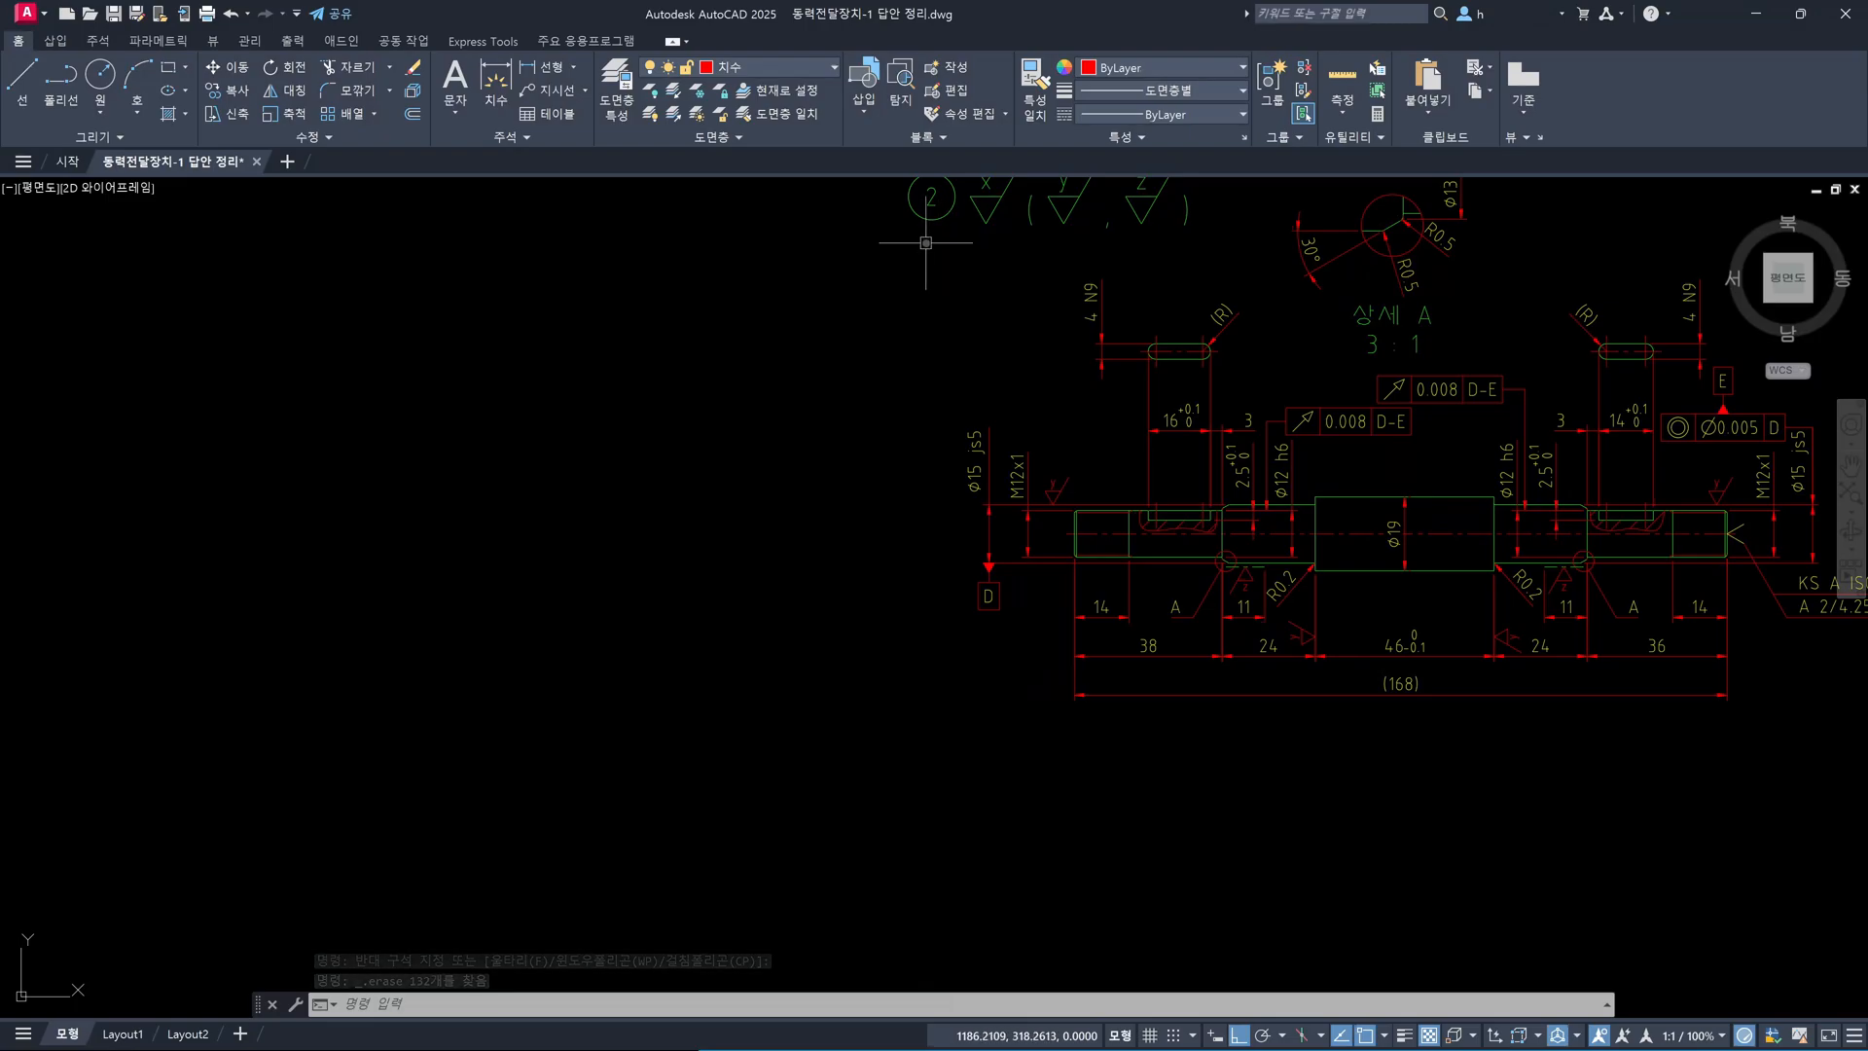
pyautogui.moveTo(1002, 259); pyautogui.dragTo(960, 408, button='middle')
pyautogui.press('Escape')
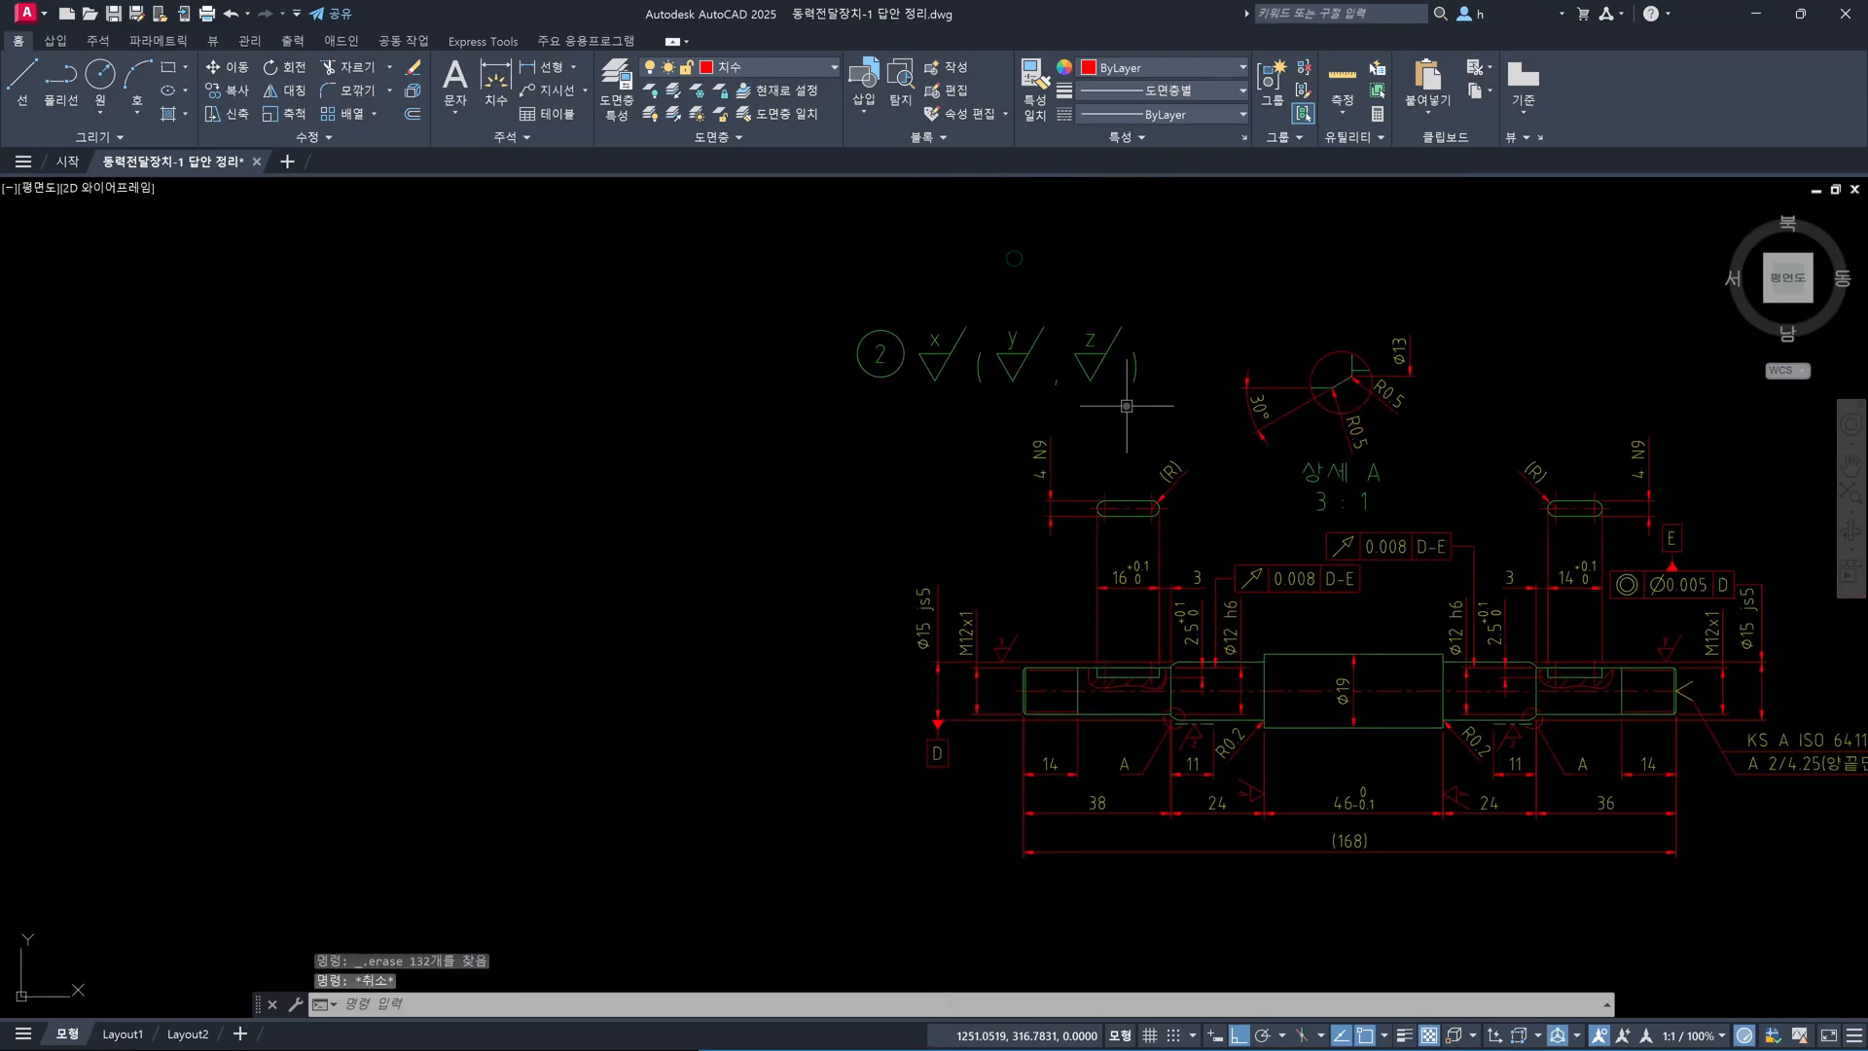
pyautogui.write('m')
pyautogui.press('Return')
pyautogui.click(1172, 418)
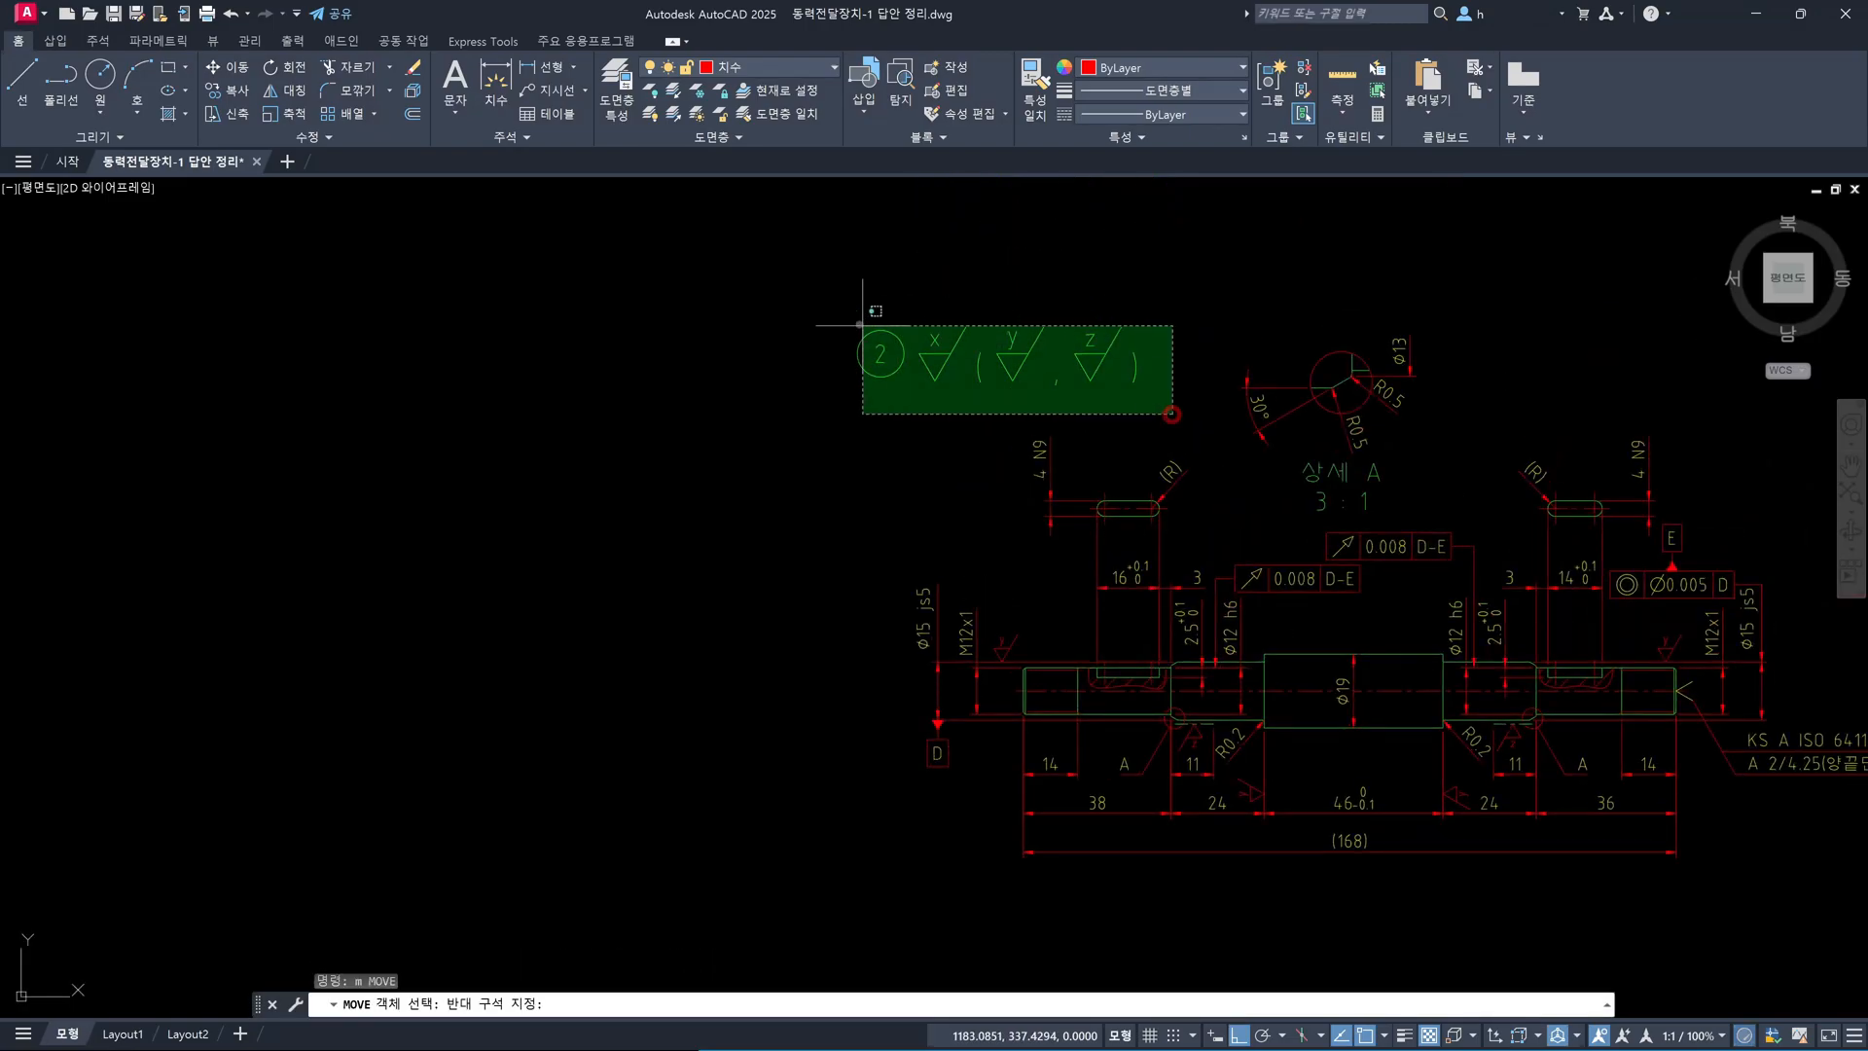
pyautogui.click(834, 309)
pyautogui.press('Return')
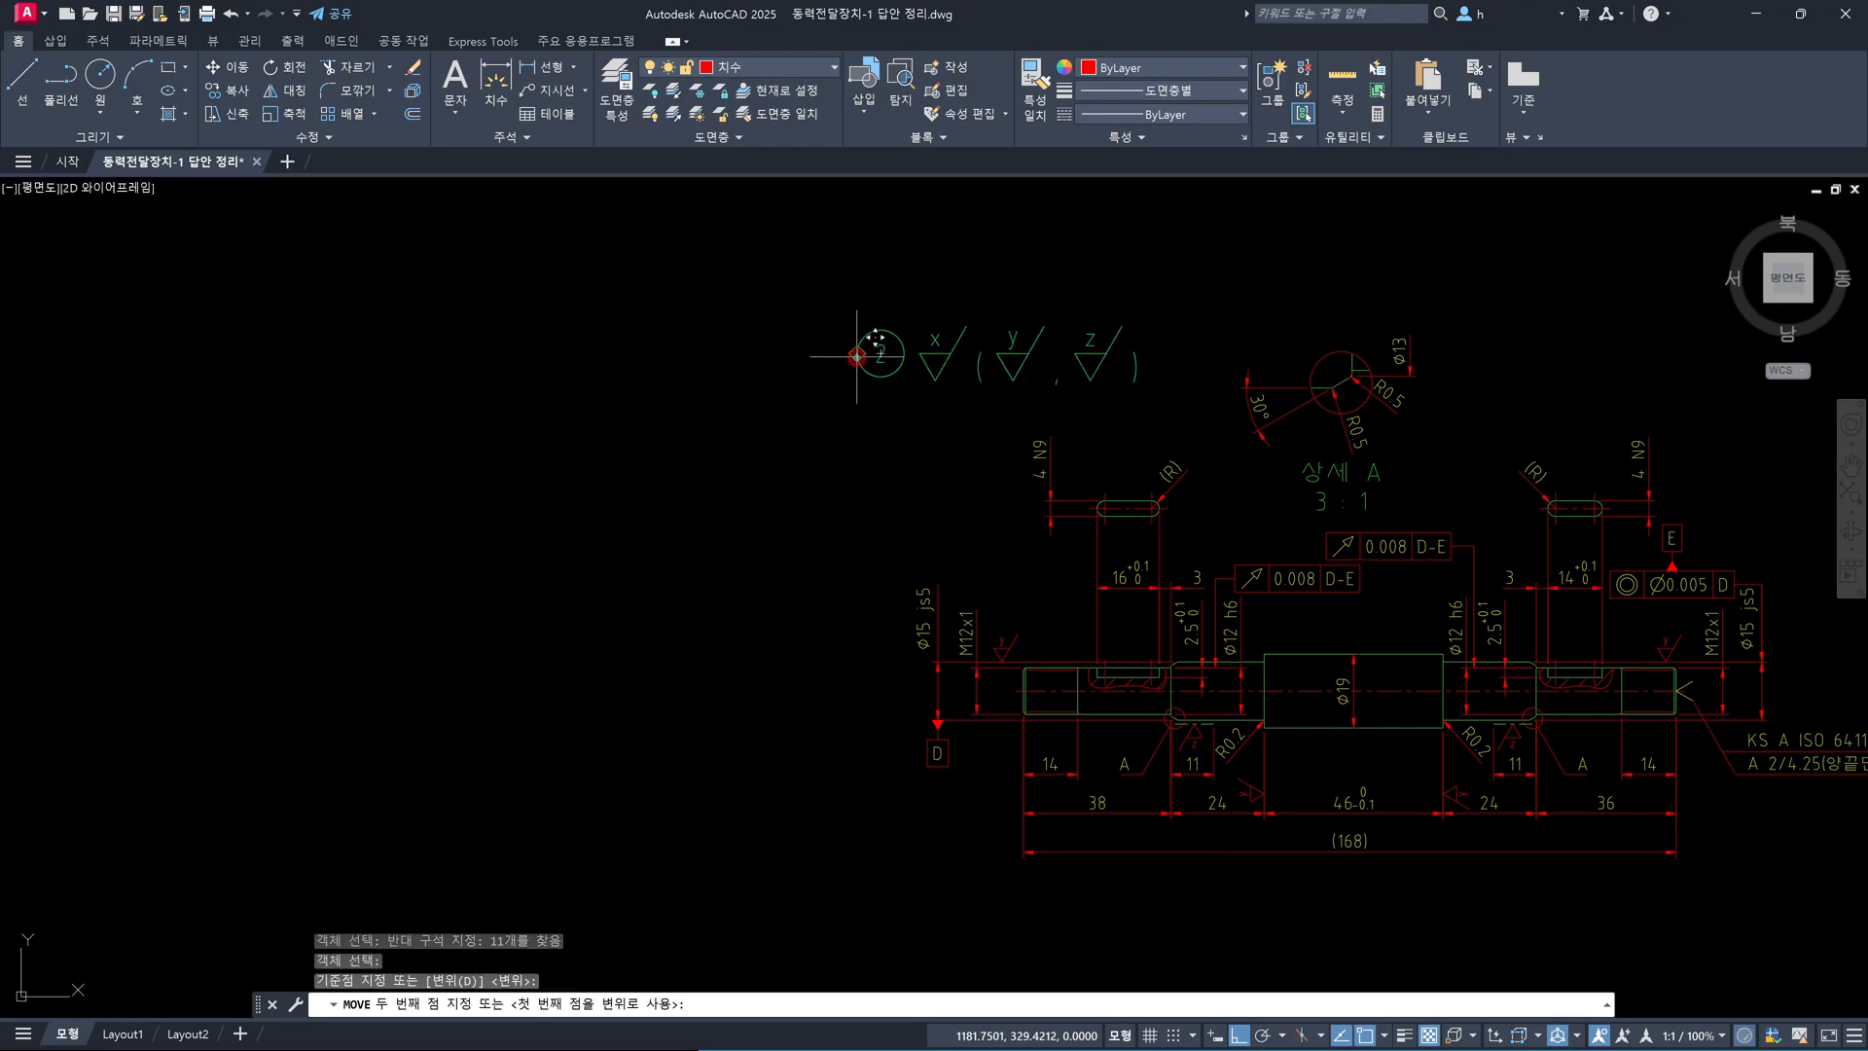
pyautogui.click(856, 355)
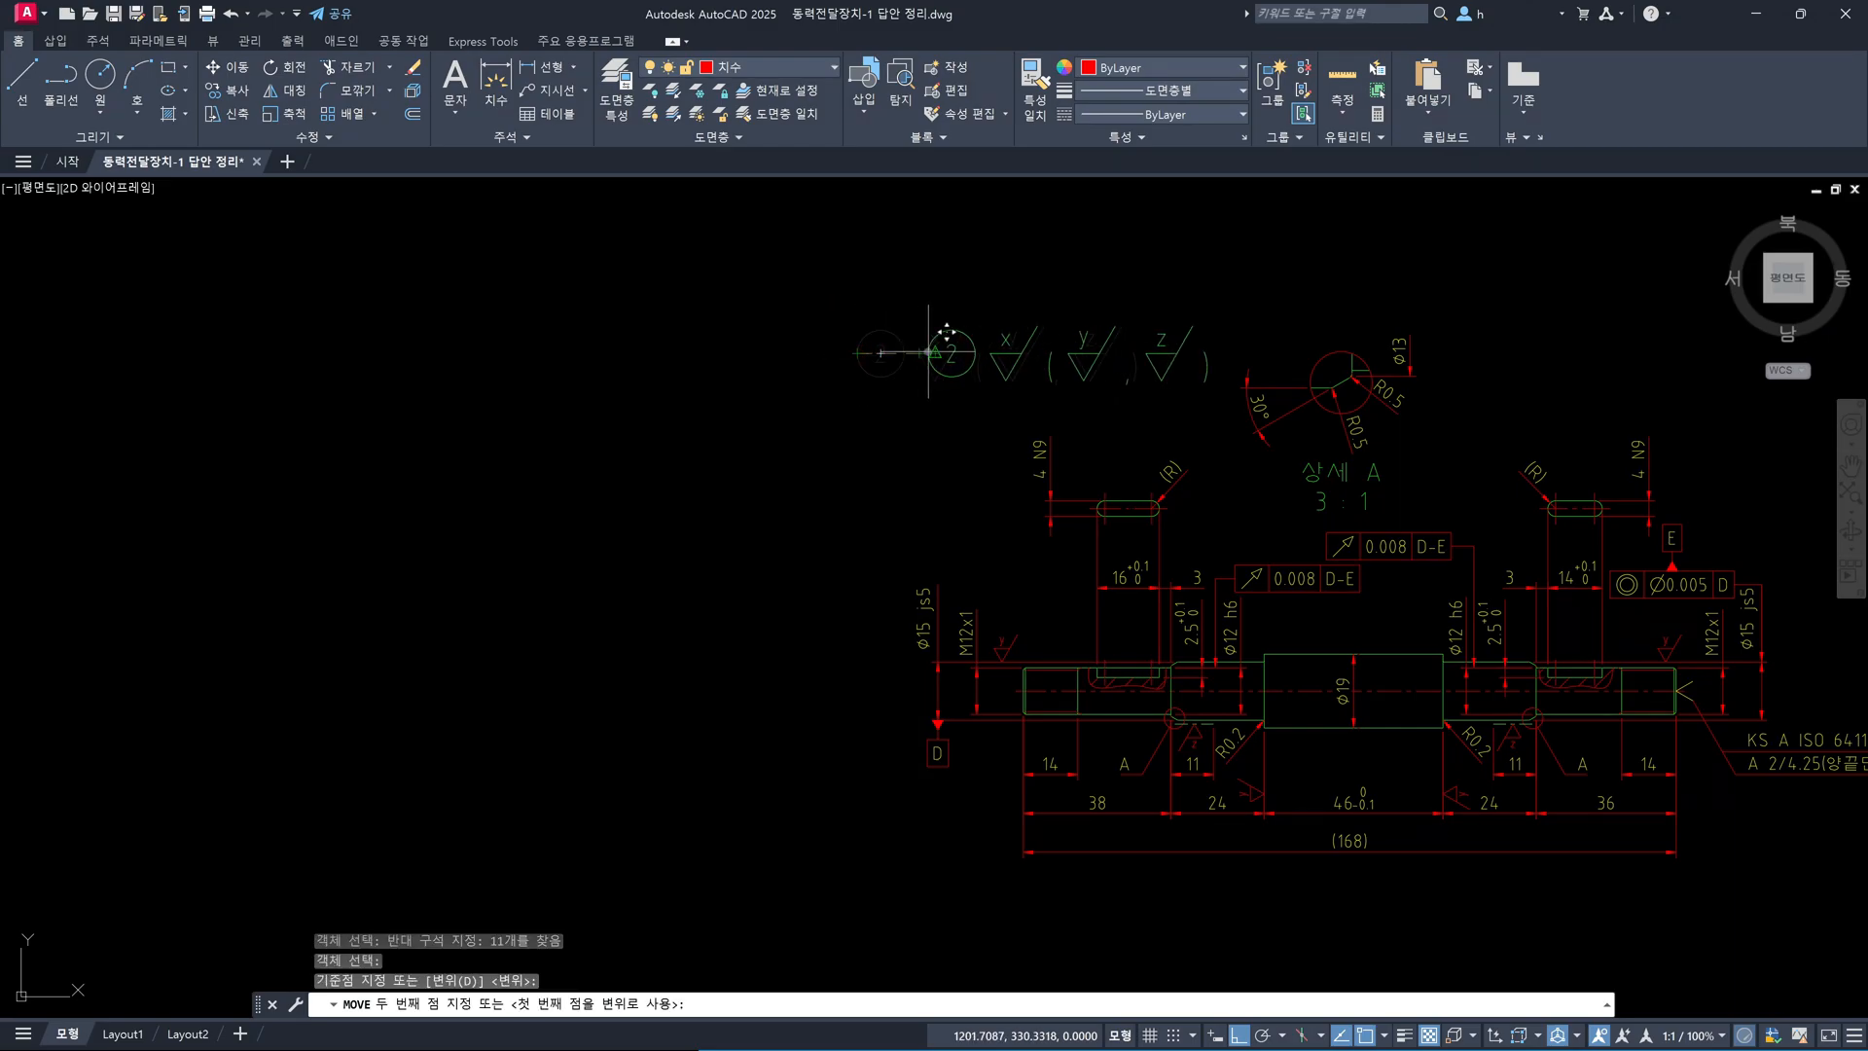
pyautogui.click(936, 354)
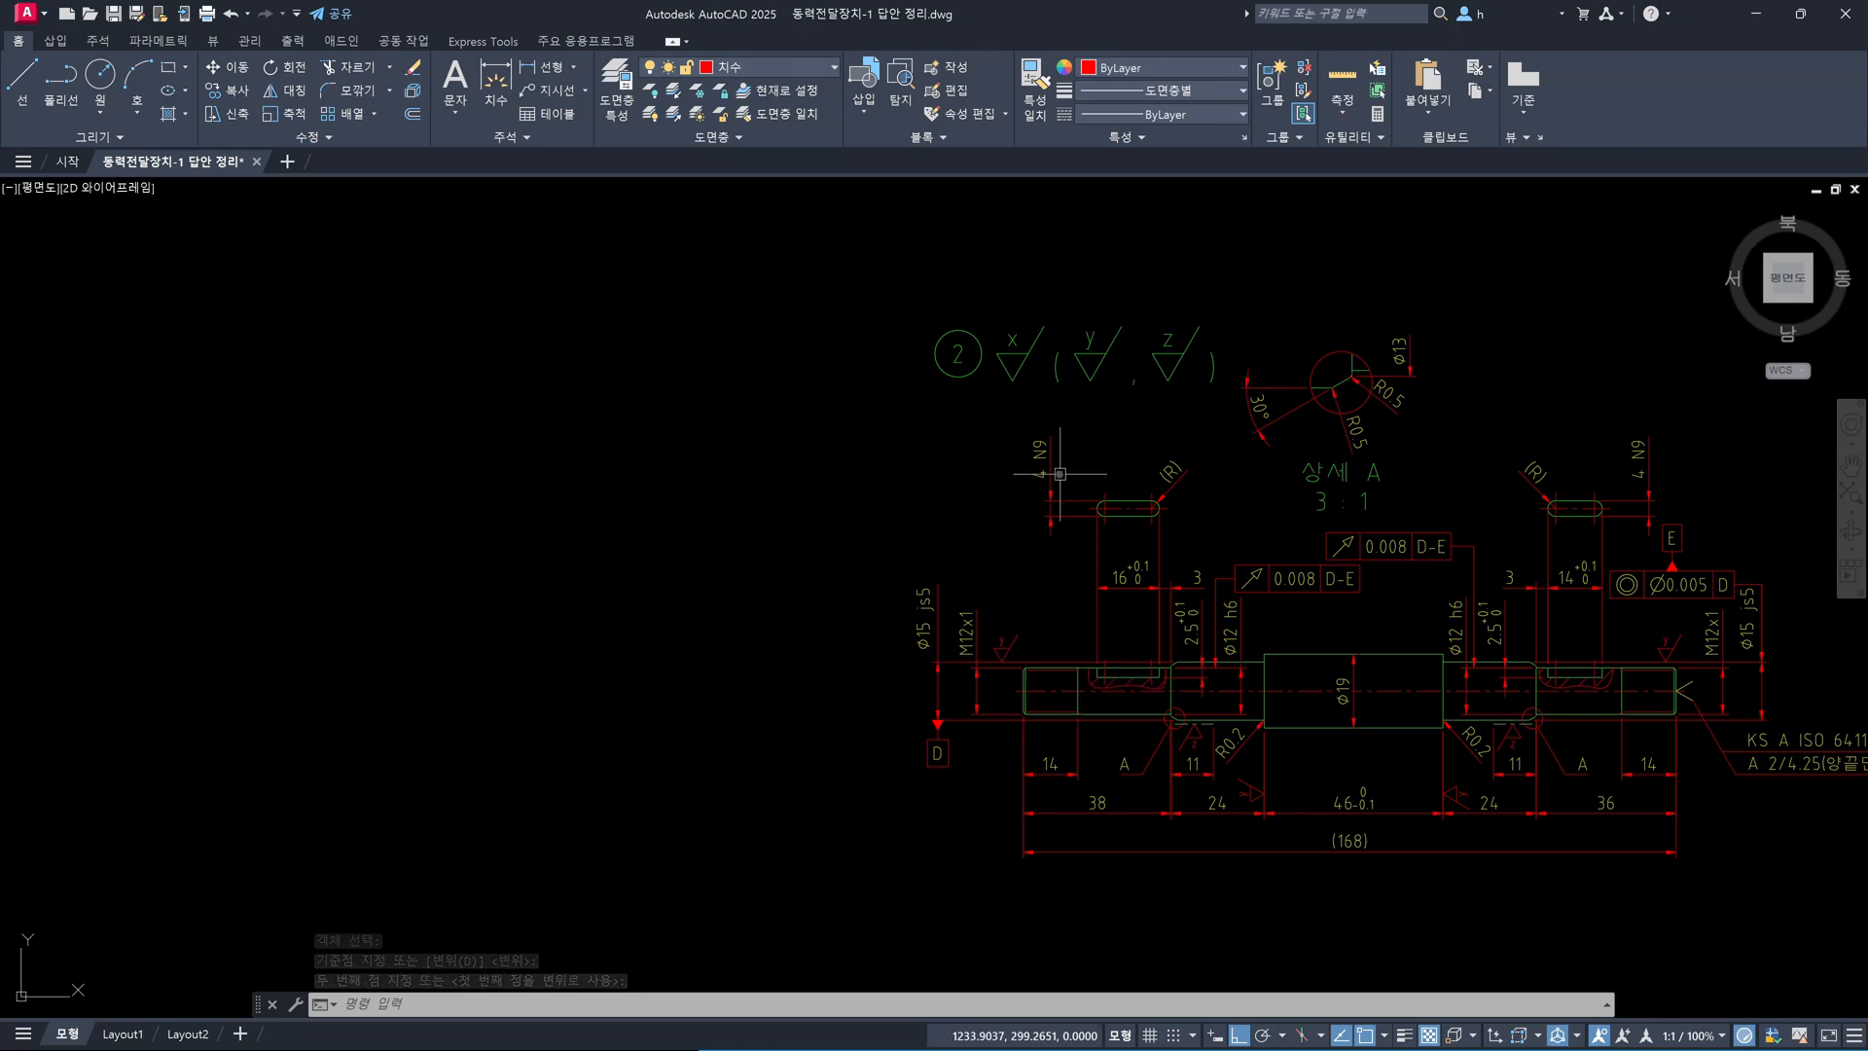
# Move part 2's number balloon and surface finish symbol row slightly straight down, closer to the shaft view
pyautogui.scroll(-4, 1060, 474)
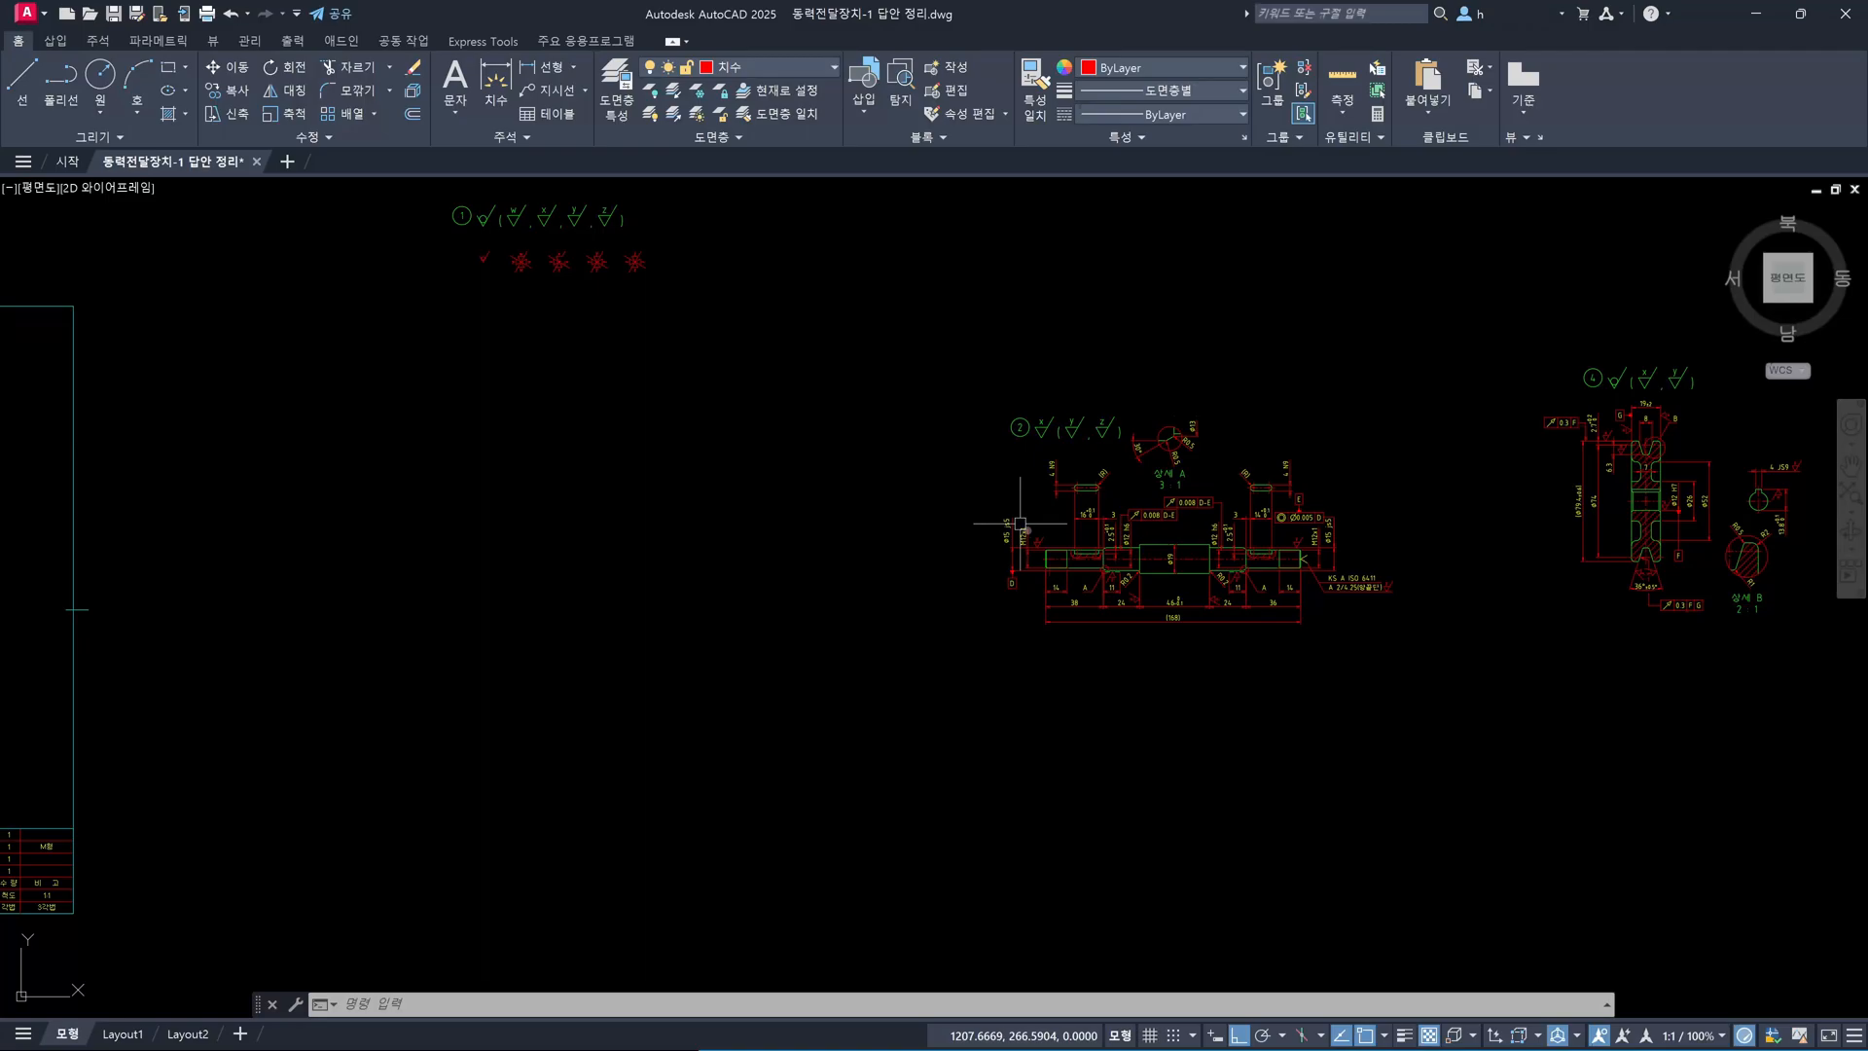
pyautogui.scroll(2, 1040, 488)
pyautogui.scroll(2, 1052, 461)
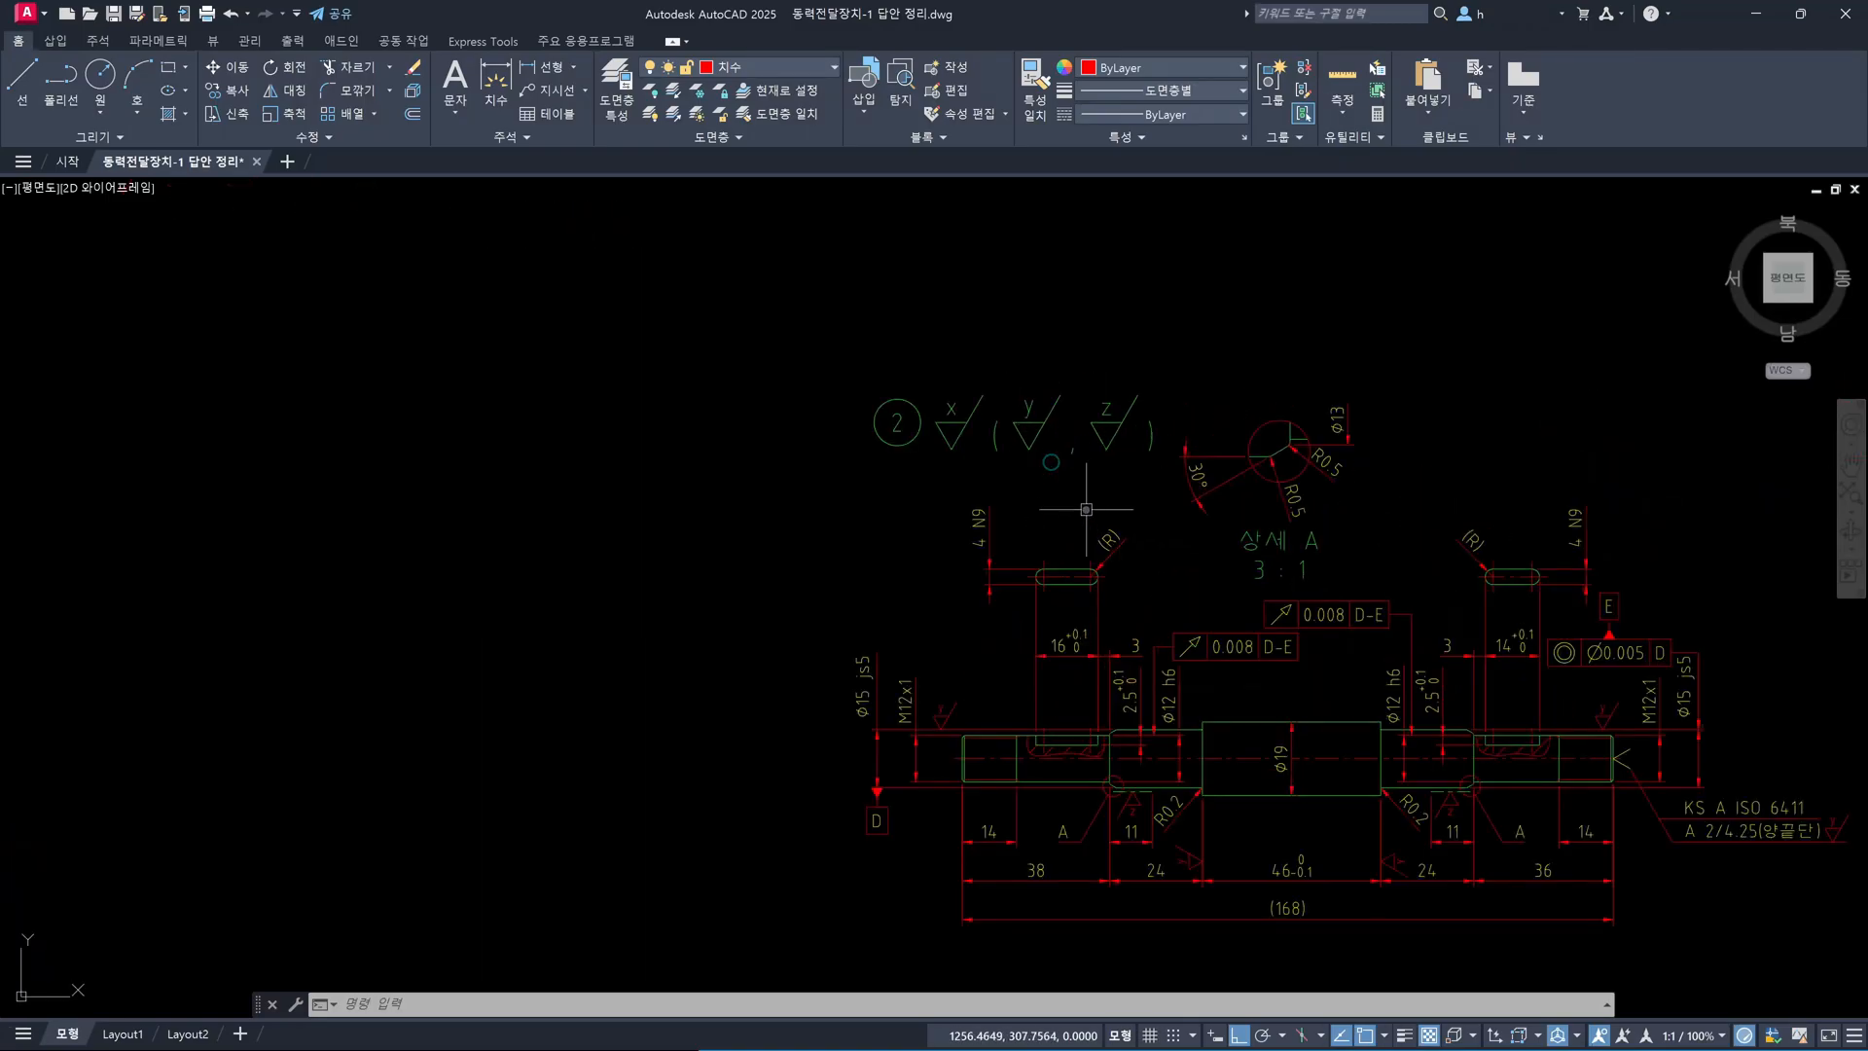
pyautogui.press('Escape')
pyautogui.write('m')
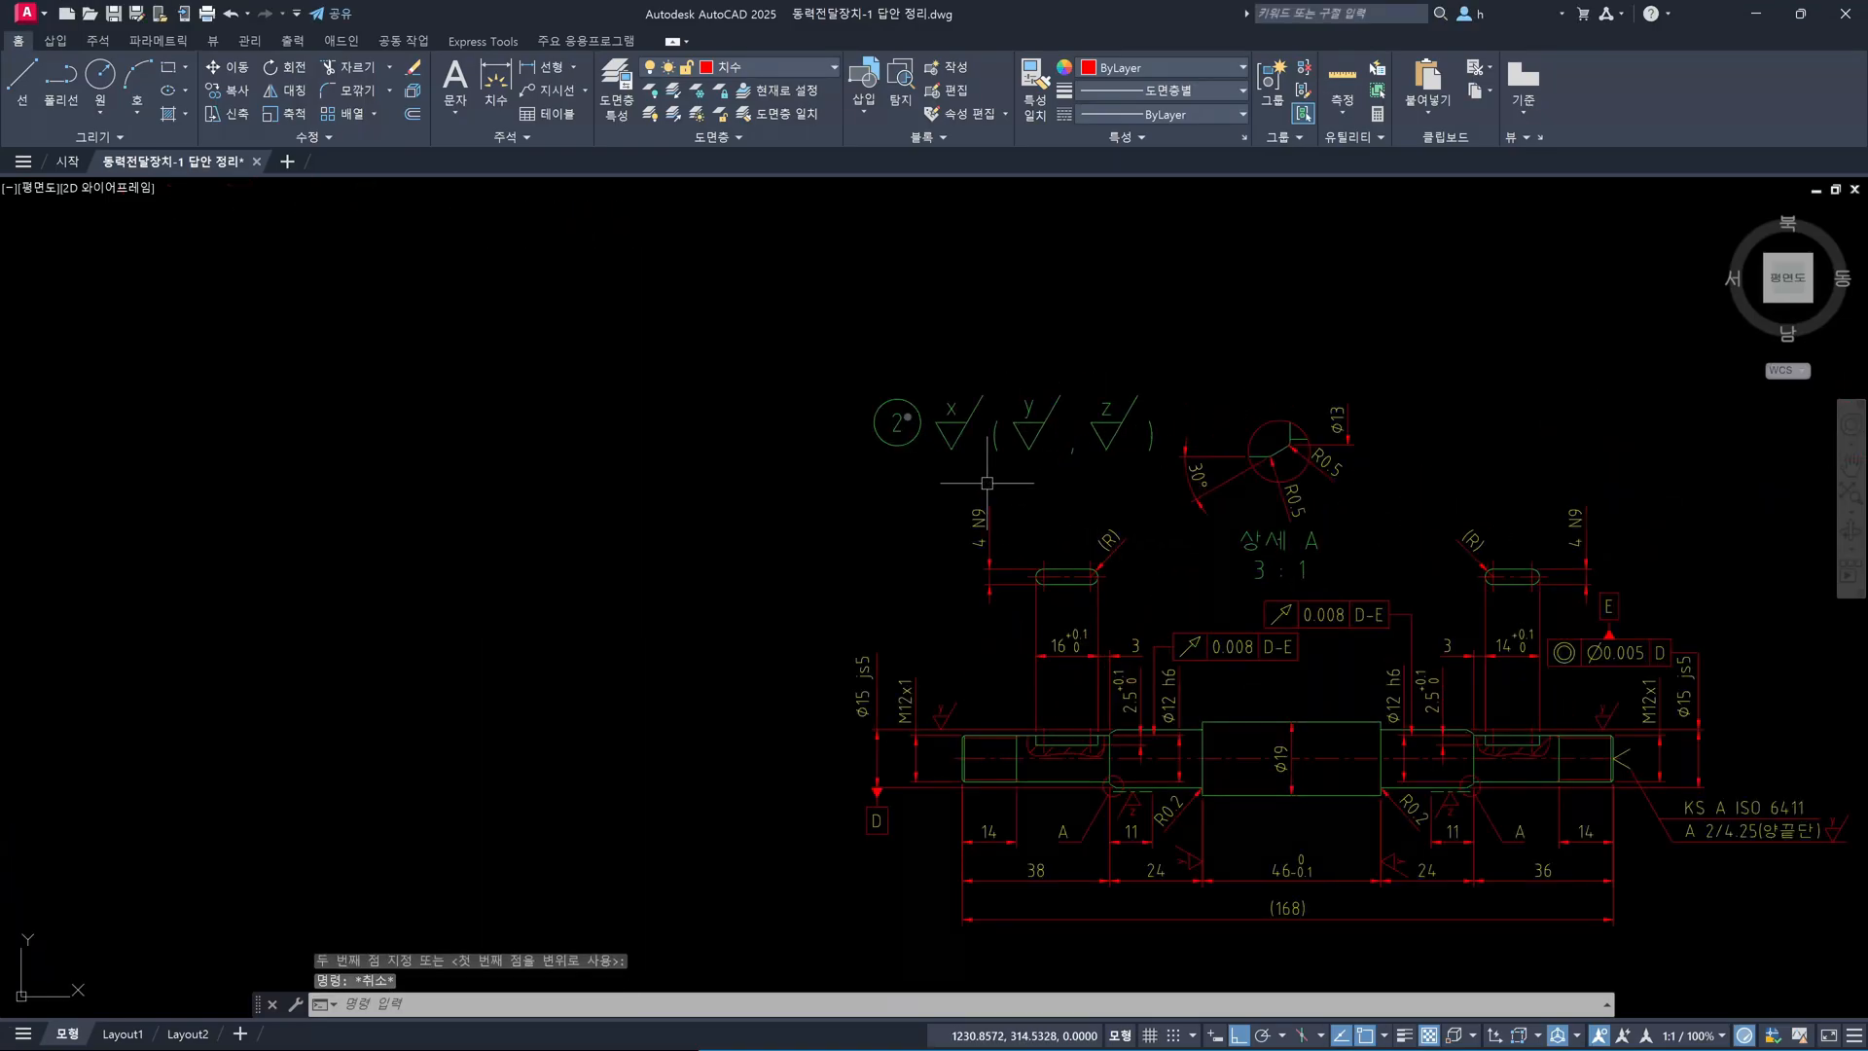
pyautogui.press('Return')
pyautogui.click(848, 386)
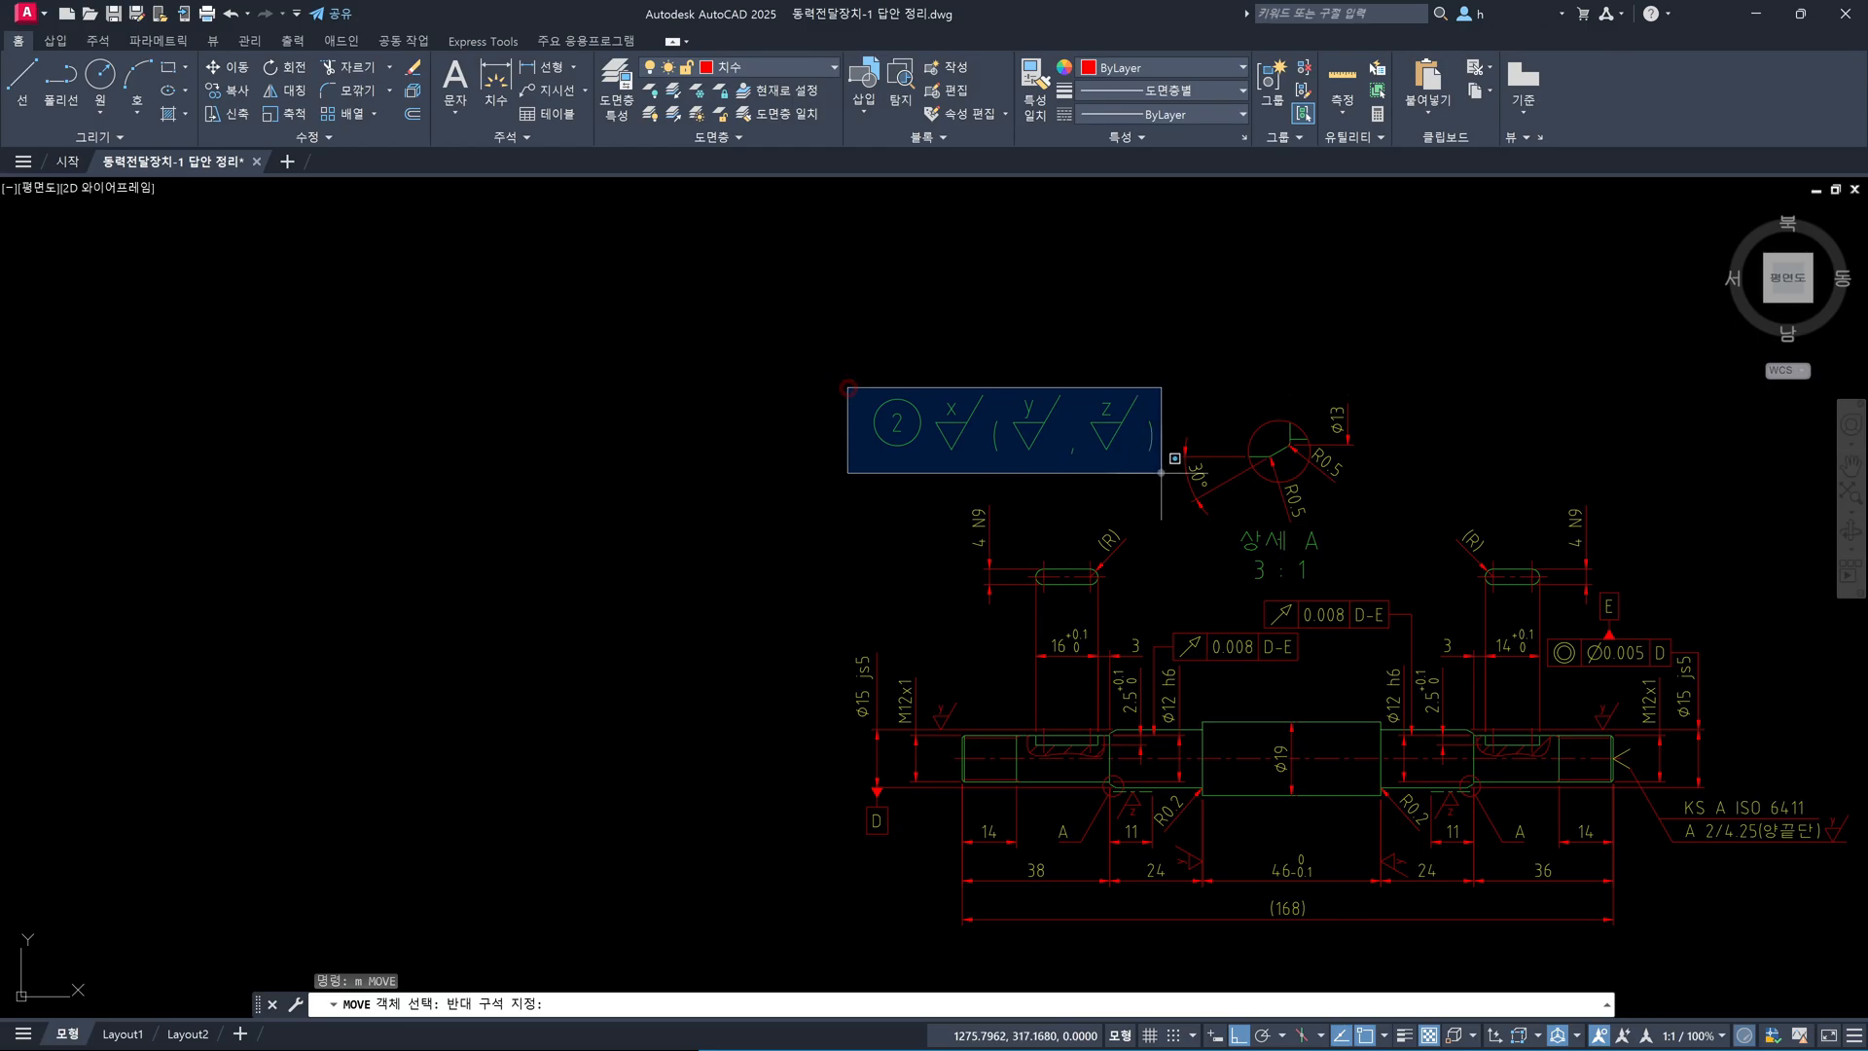
pyautogui.click(1177, 479)
pyautogui.press('Return')
pyautogui.scroll(2, 798, 483)
pyautogui.click(817, 454)
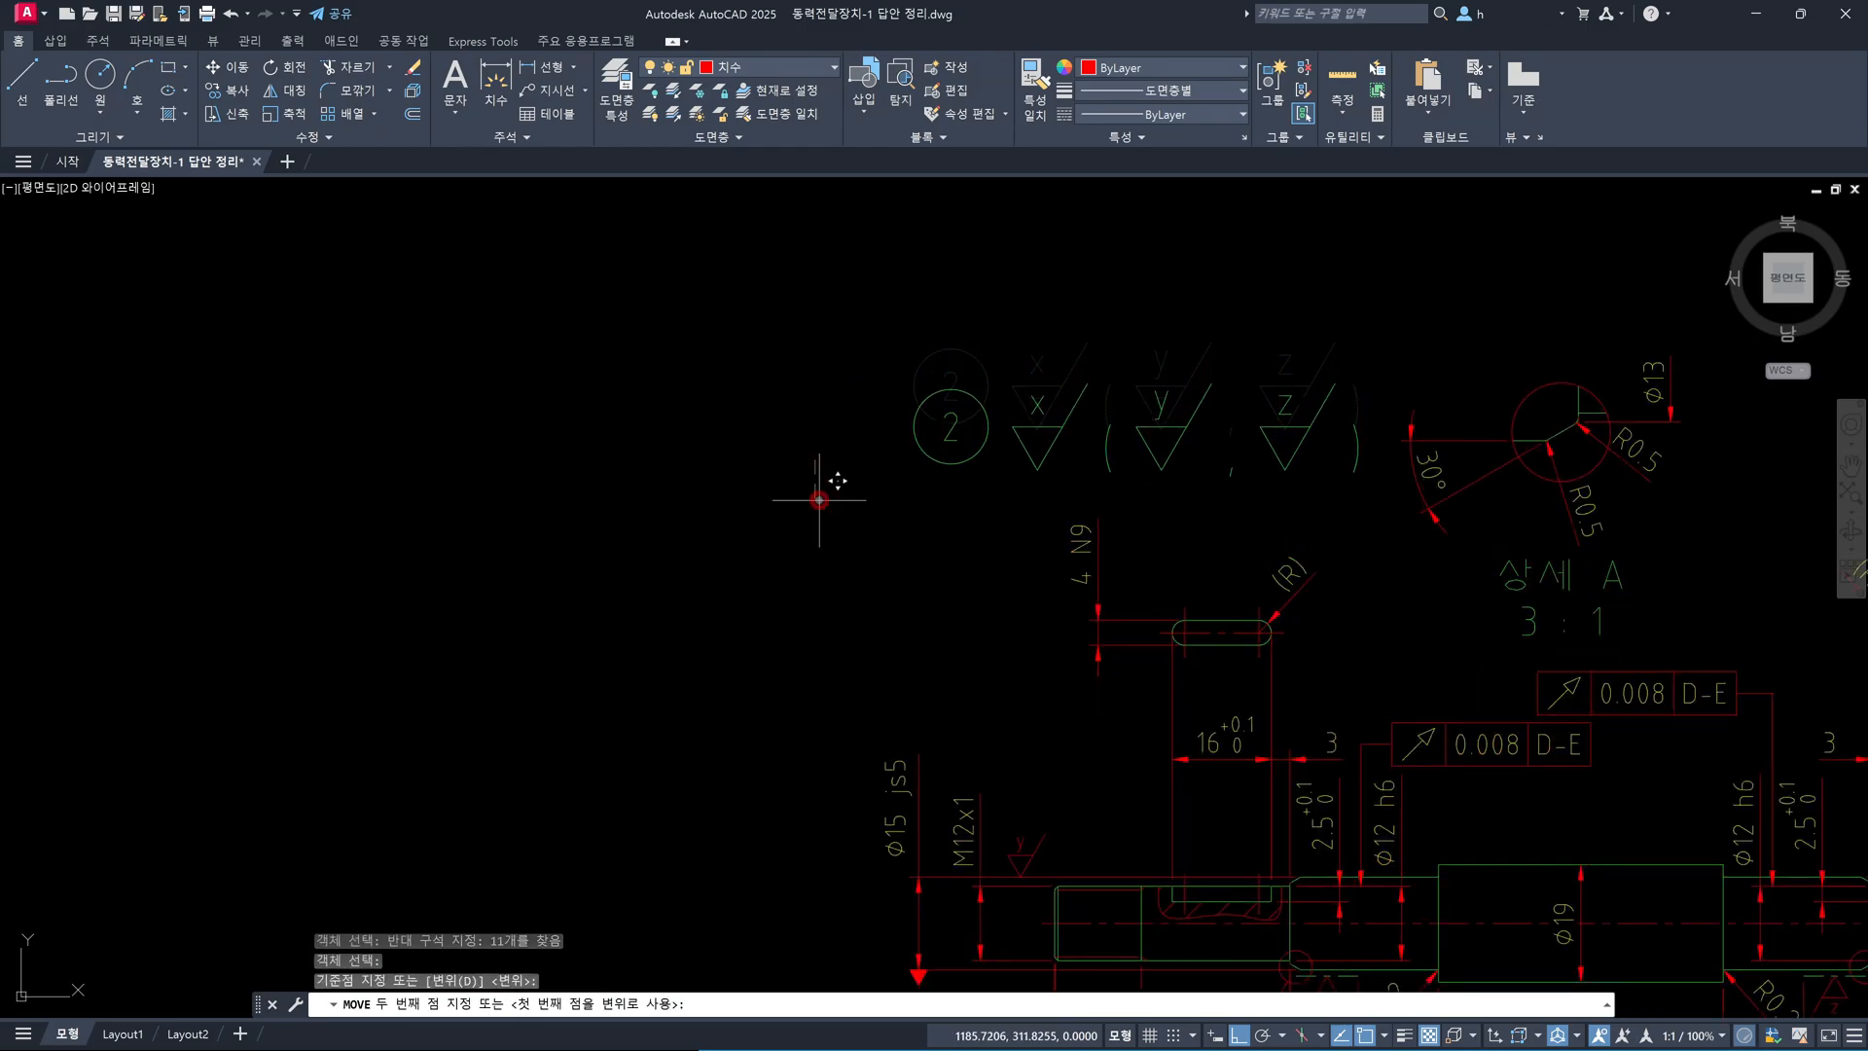
pyautogui.press('Escape')
# Move the complete part 2 shaft drawing with its symbols, detail A and dimensions to just outside the frame's right border
pyautogui.scroll(-3, 827, 486)
pyautogui.scroll(-2, 1041, 546)
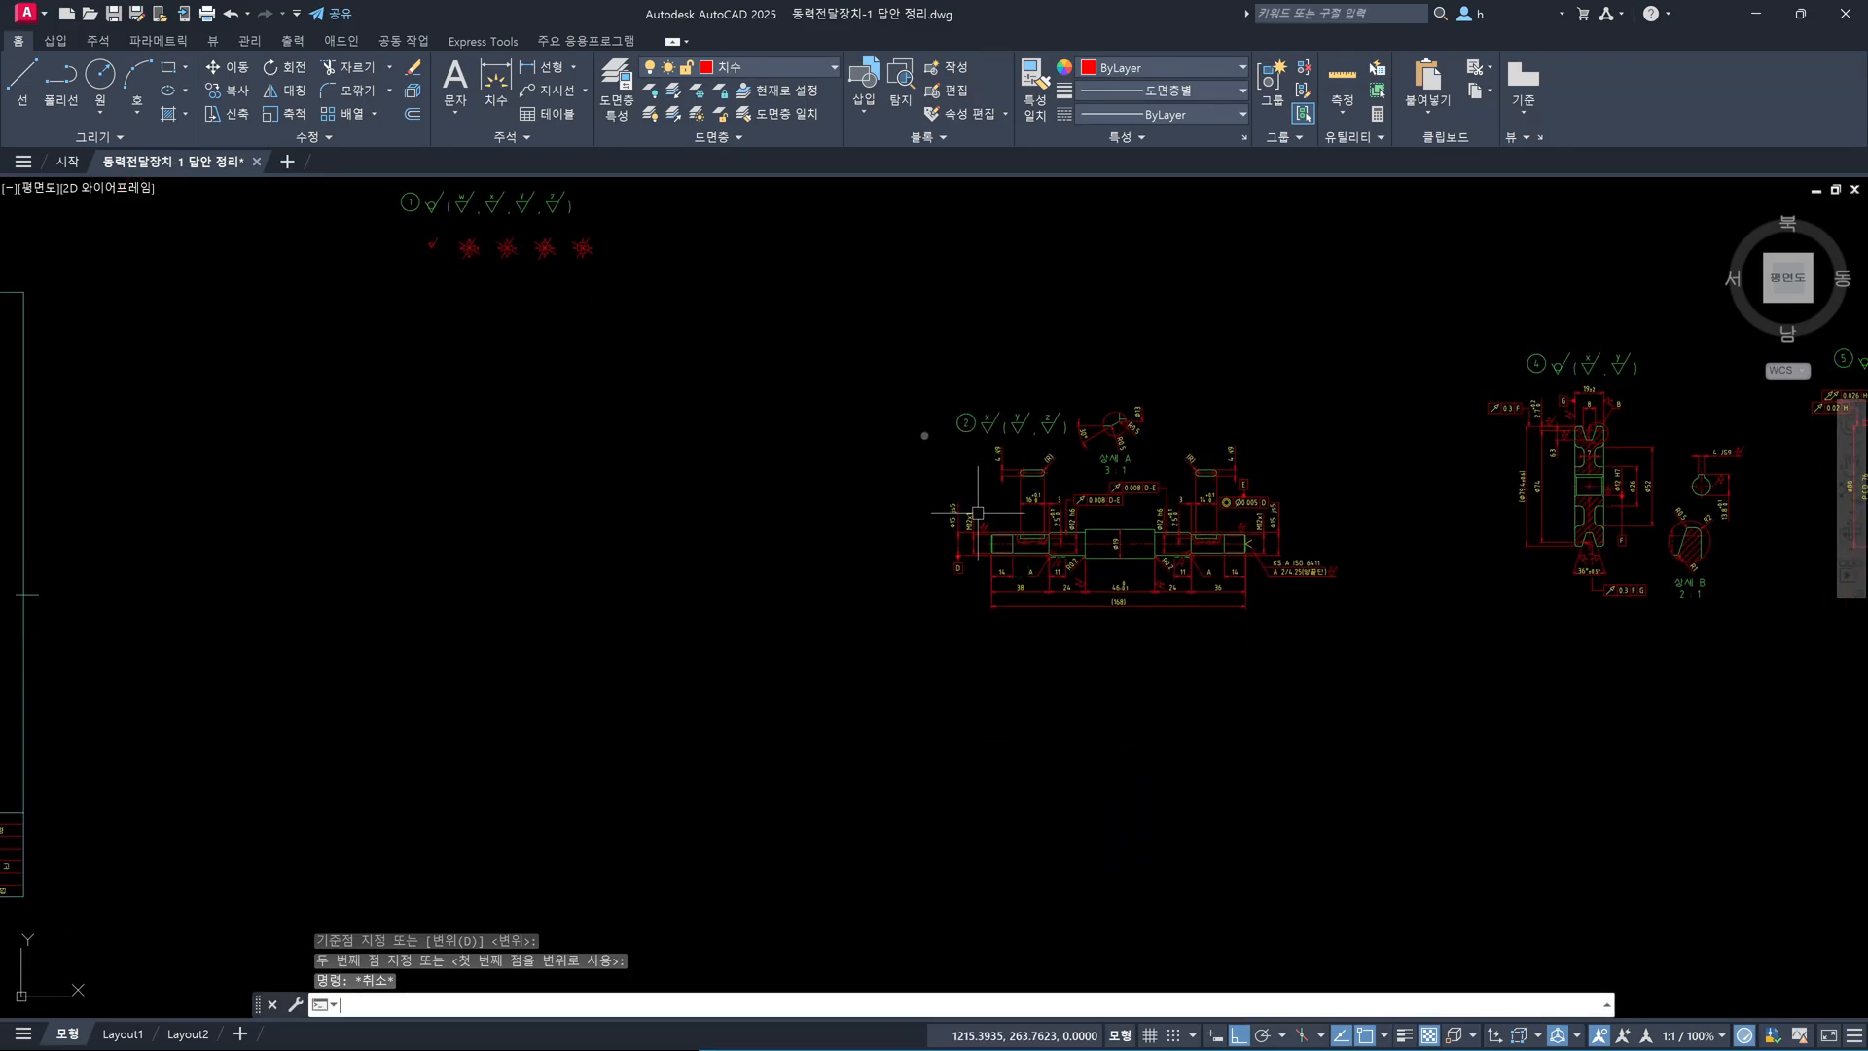
pyautogui.write('m')
pyautogui.press('Return')
pyautogui.click(911, 382)
pyautogui.click(1371, 661)
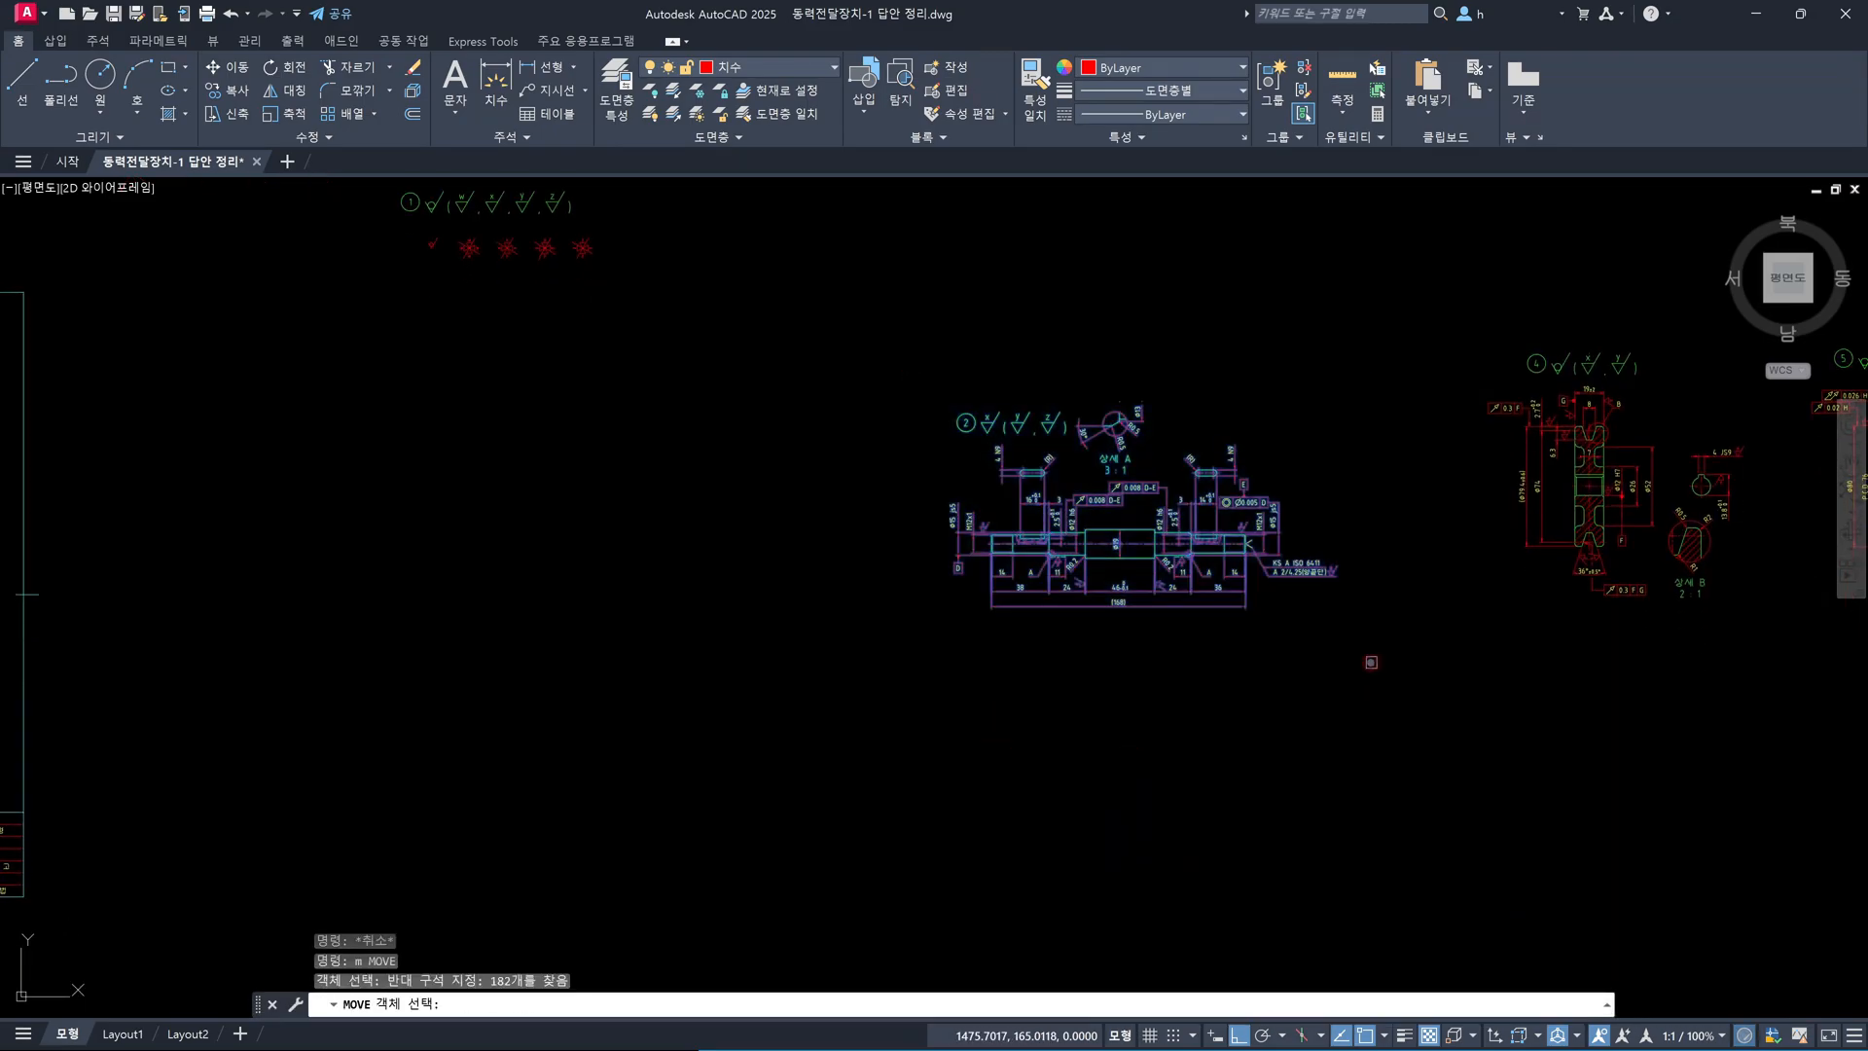
pyautogui.press('Return')
pyautogui.click(1219, 681)
pyautogui.moveTo(480, 714); pyautogui.dragTo(1093, 638, button='middle')
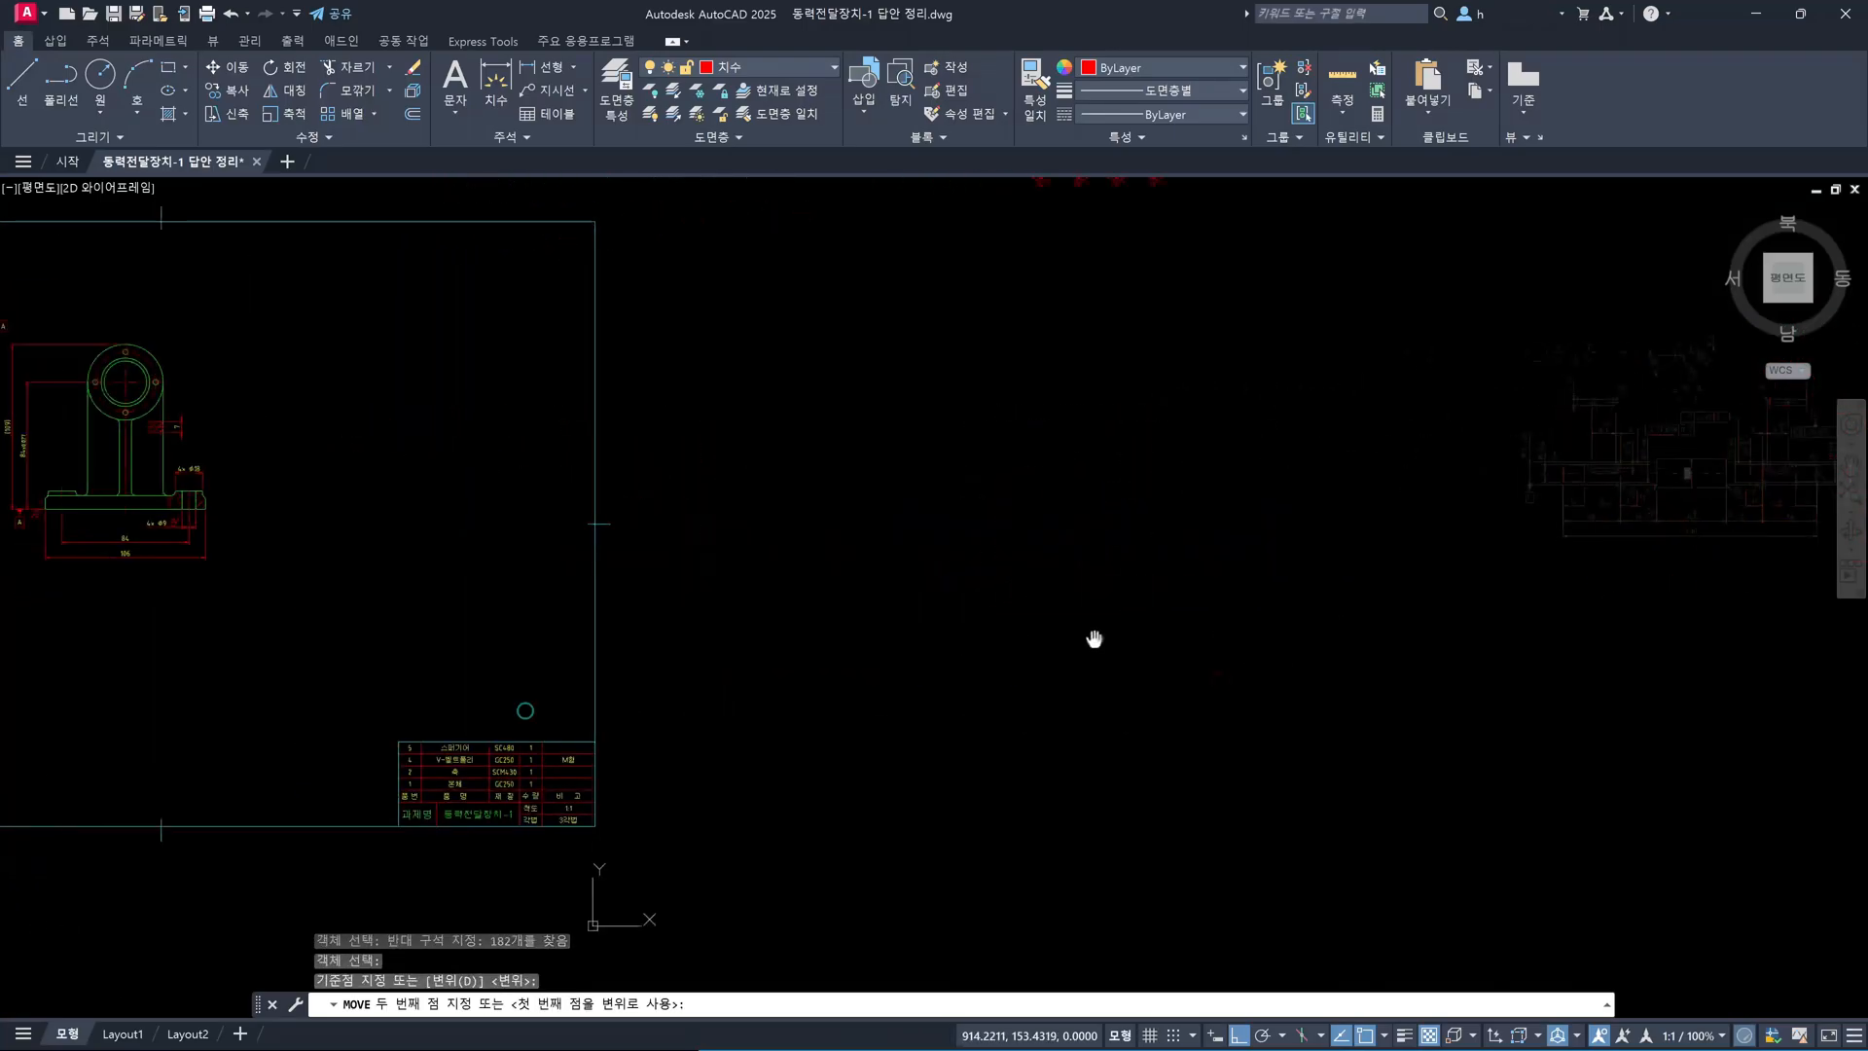
pyautogui.click(951, 629)
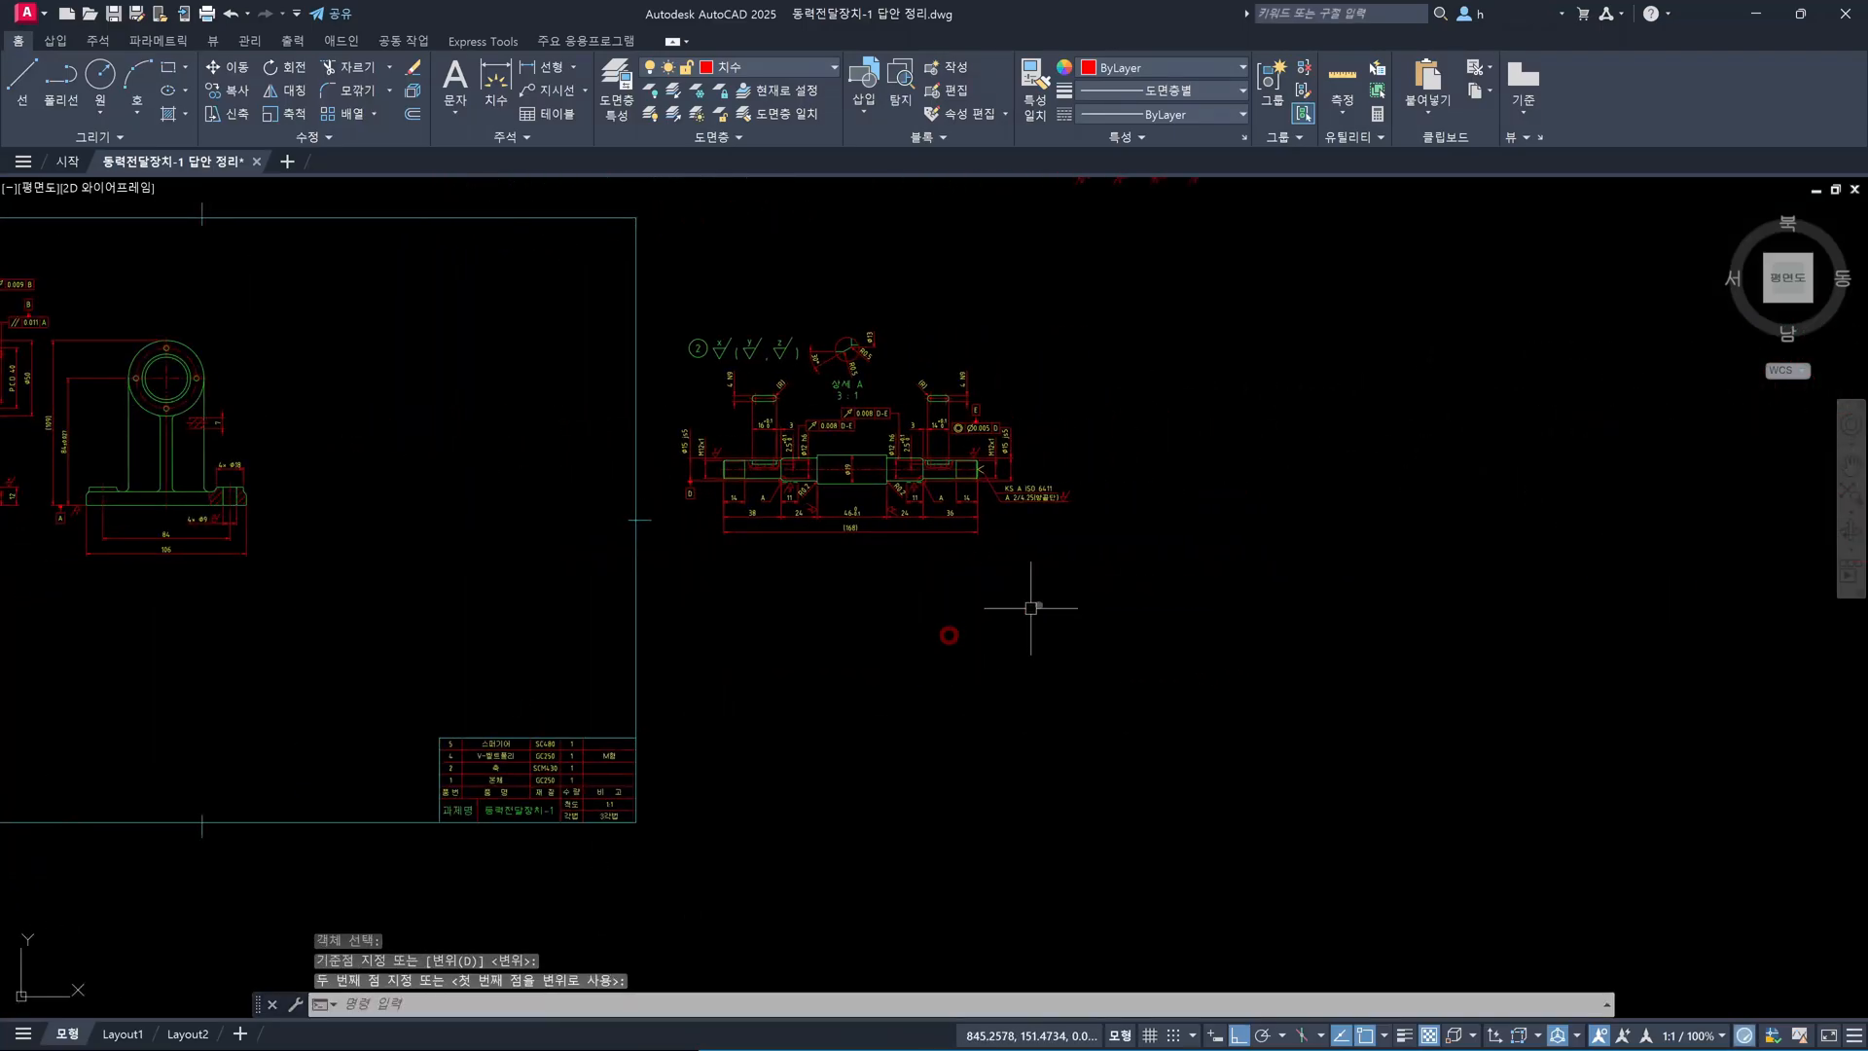
# Move the complete part 2 shaft drawing straight down by about 179 units, beside the frame's title block
pyautogui.press('Return')
pyautogui.click(1125, 584)
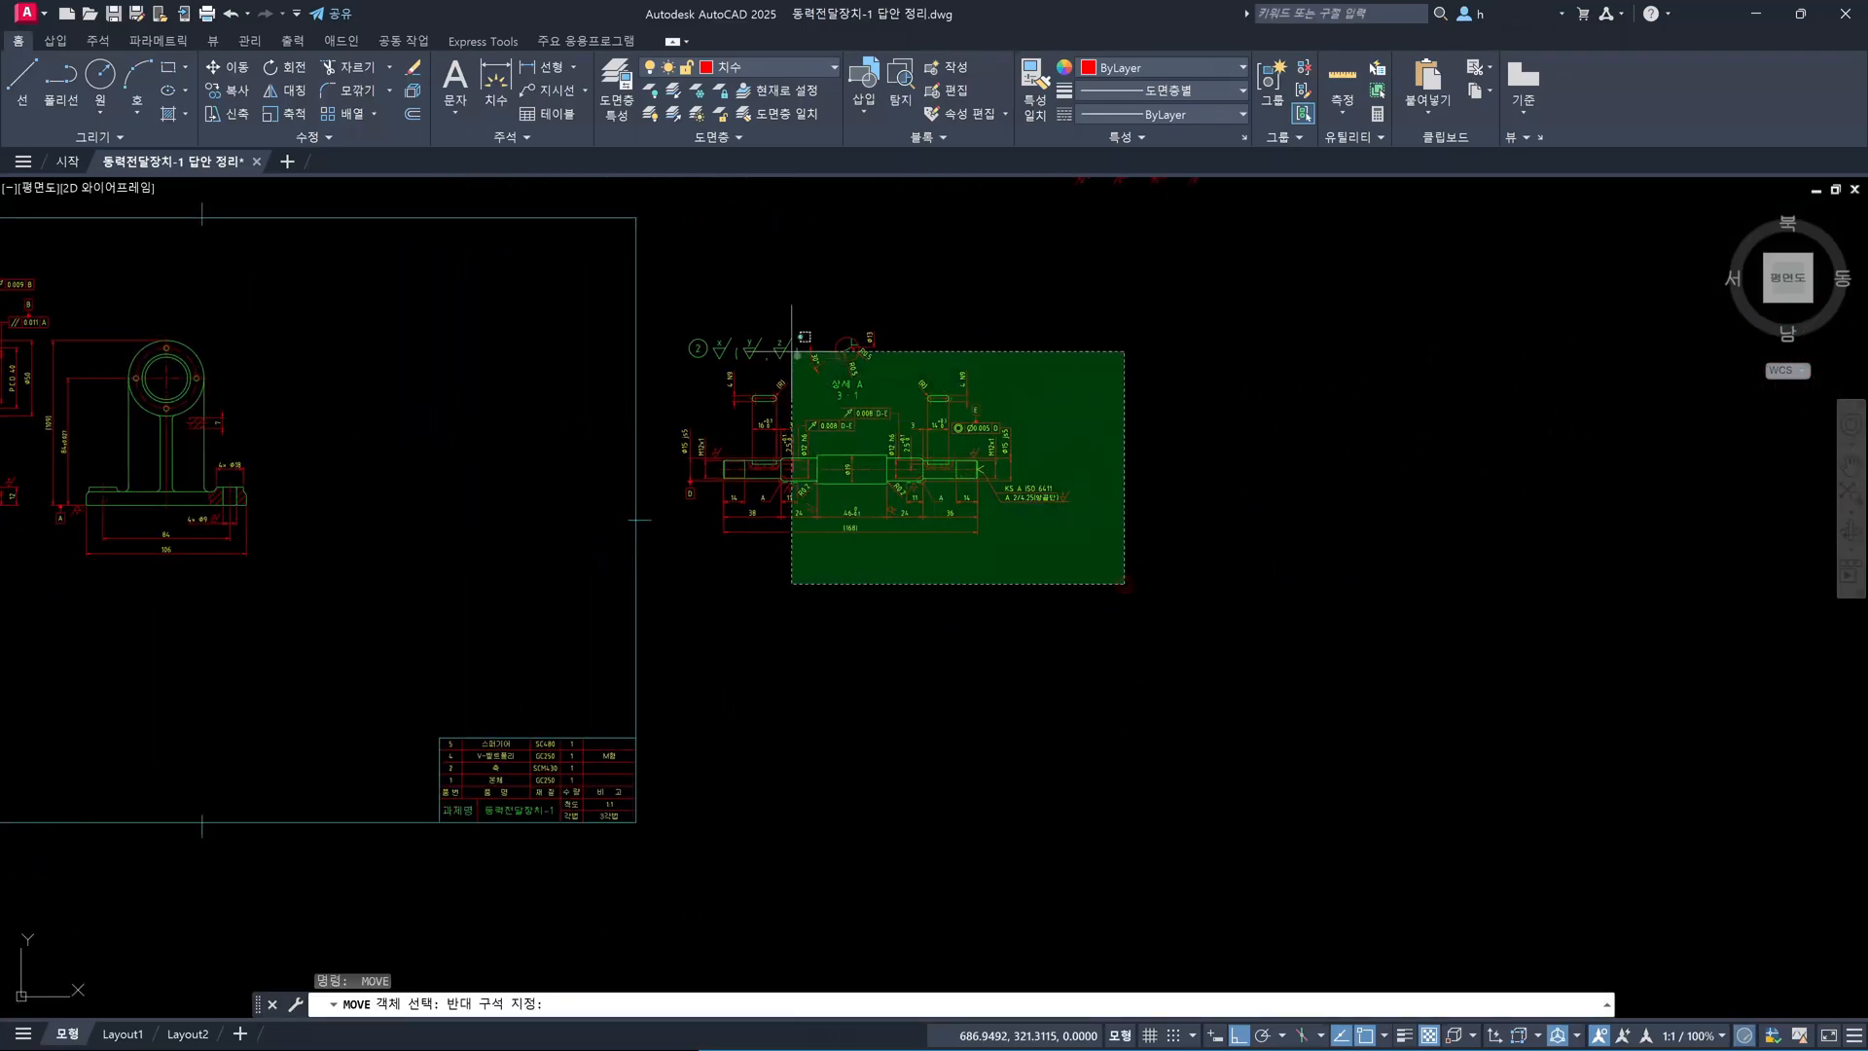
pyautogui.click(675, 295)
pyautogui.press('Return')
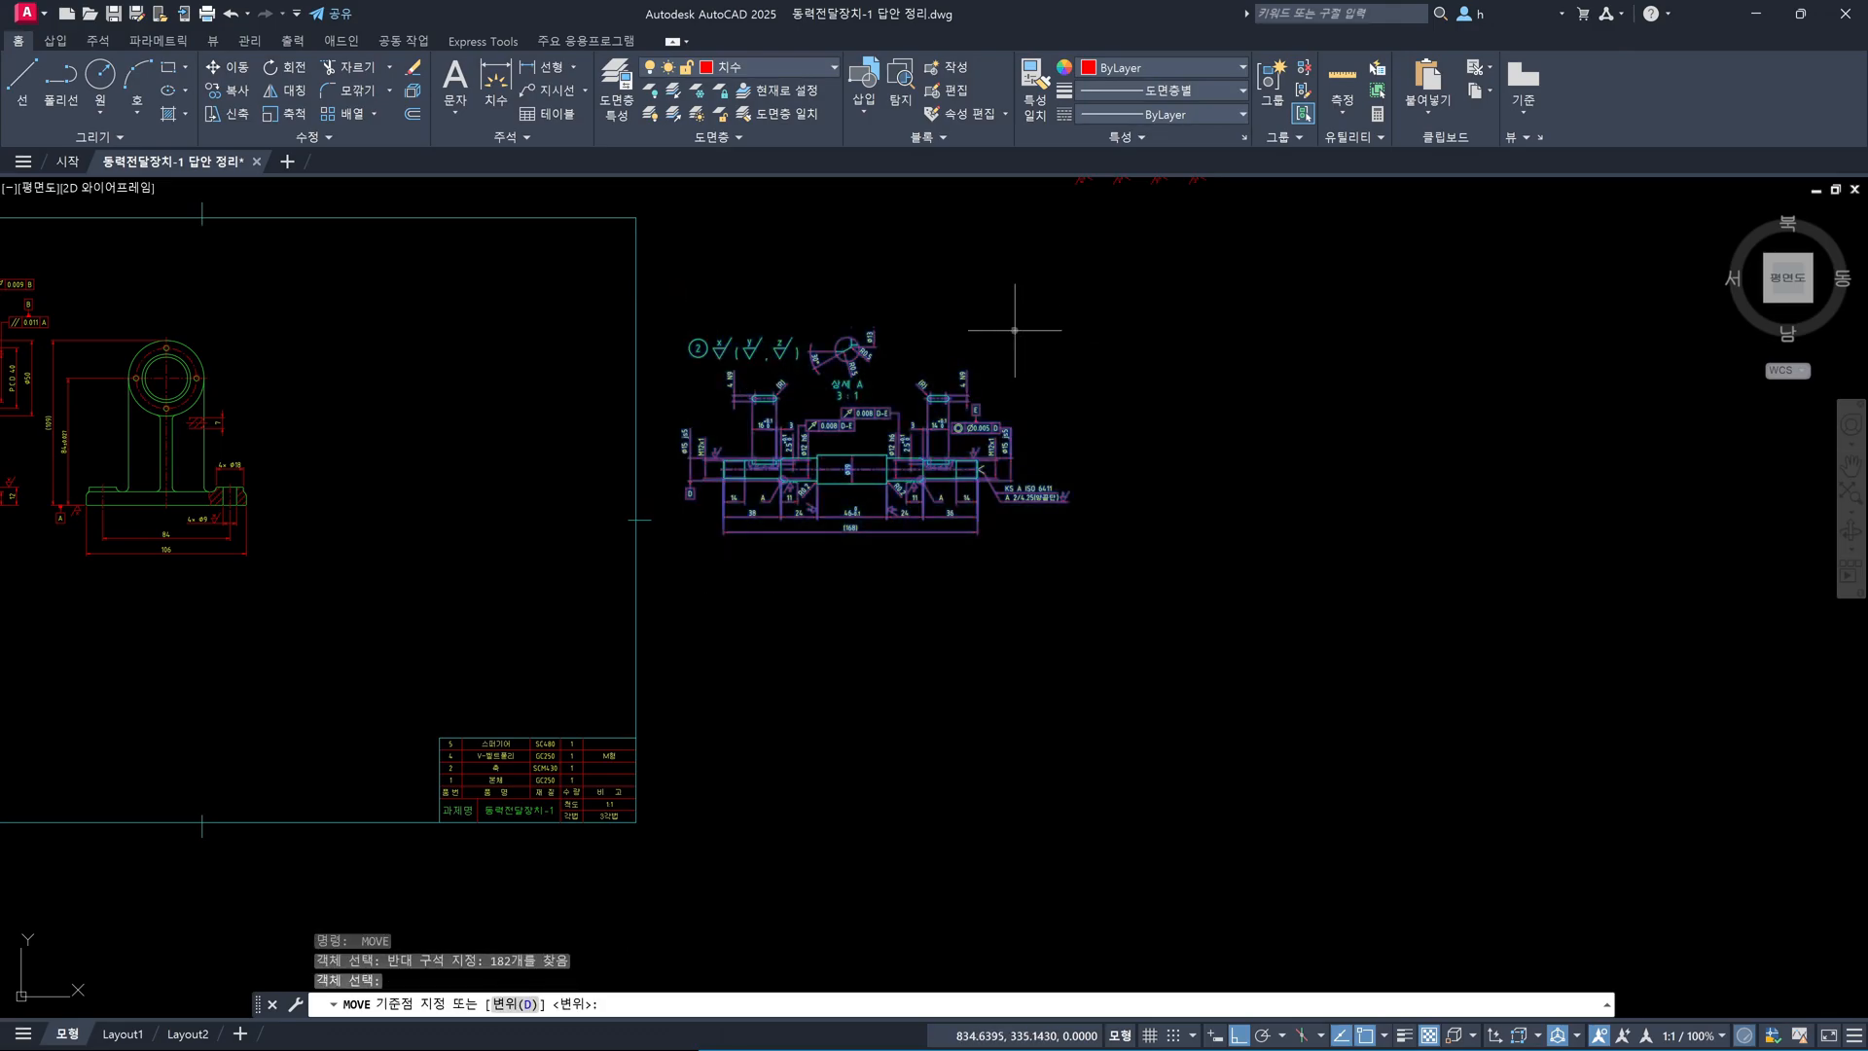
pyautogui.click(671, 338)
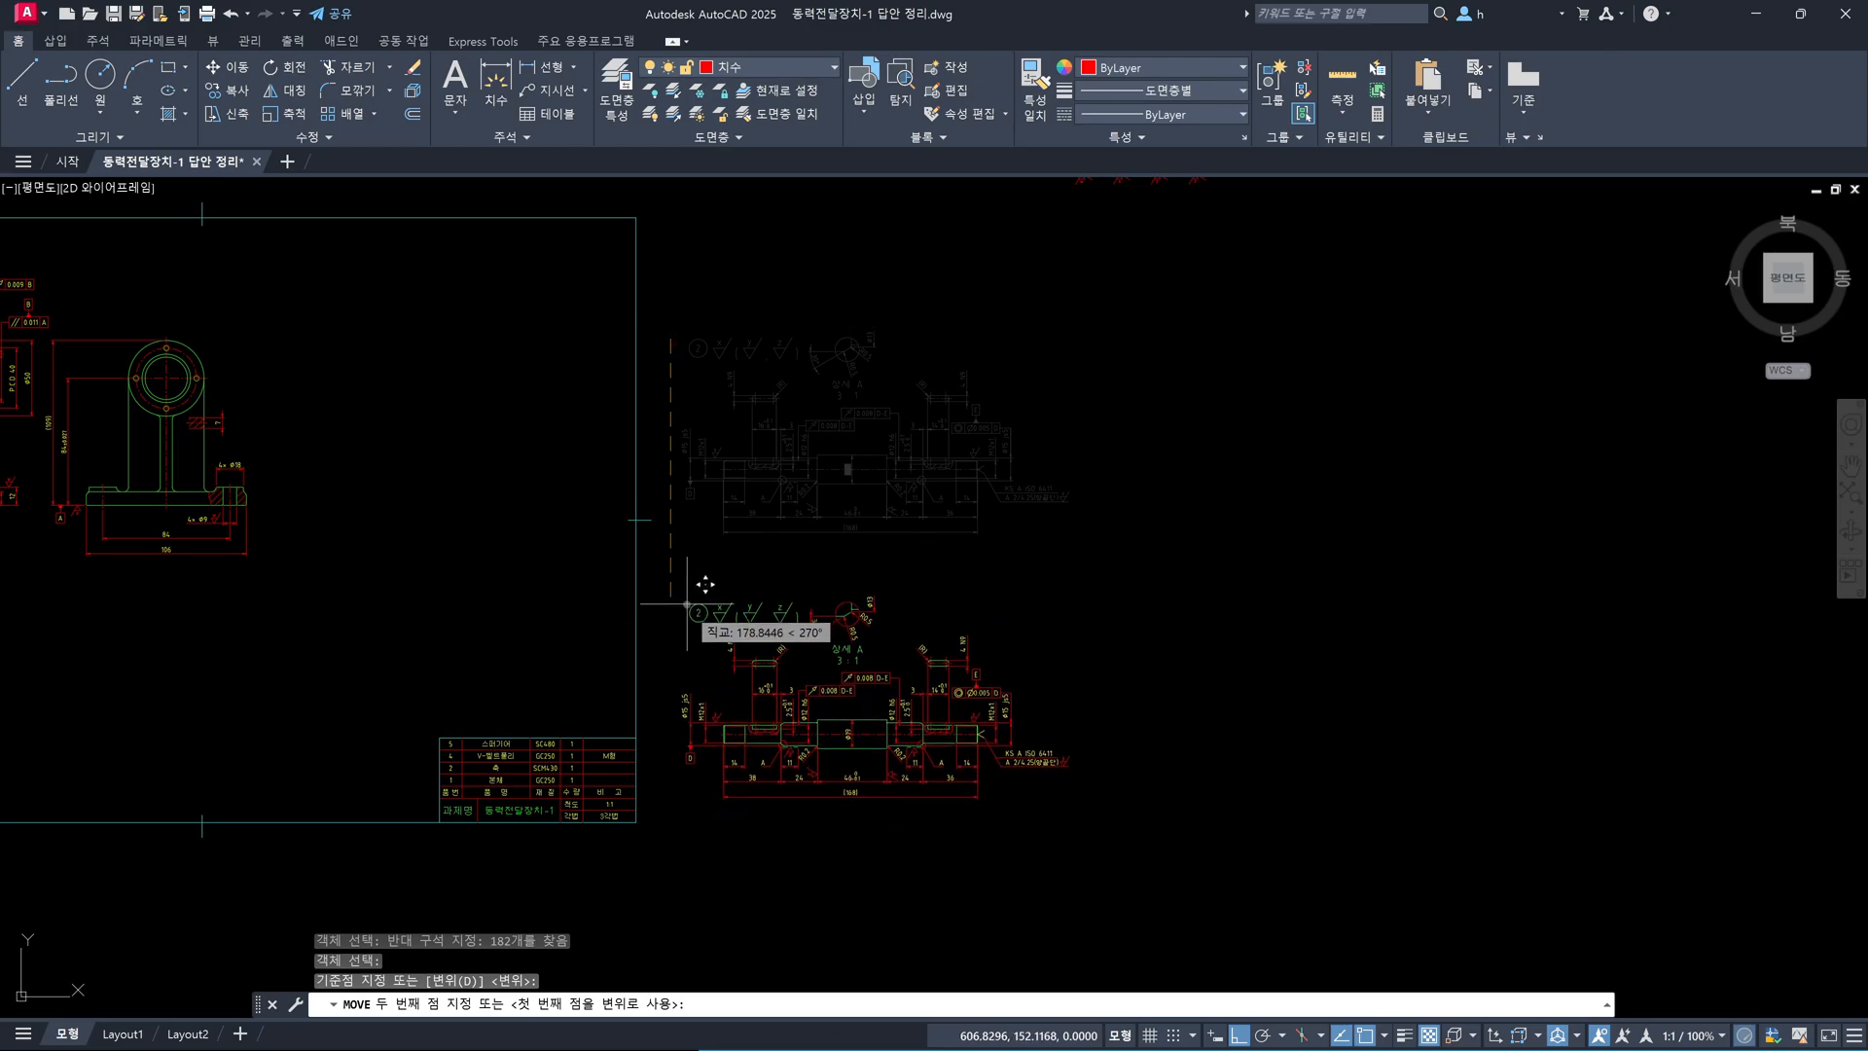
pyautogui.click(687, 603)
pyautogui.moveTo(792, 737)
pyautogui.mouseDown(button='middle')
pyautogui.moveTo(1252, 672)
pyautogui.moveTo(1283, 684)
pyautogui.mouseUp(button='middle')
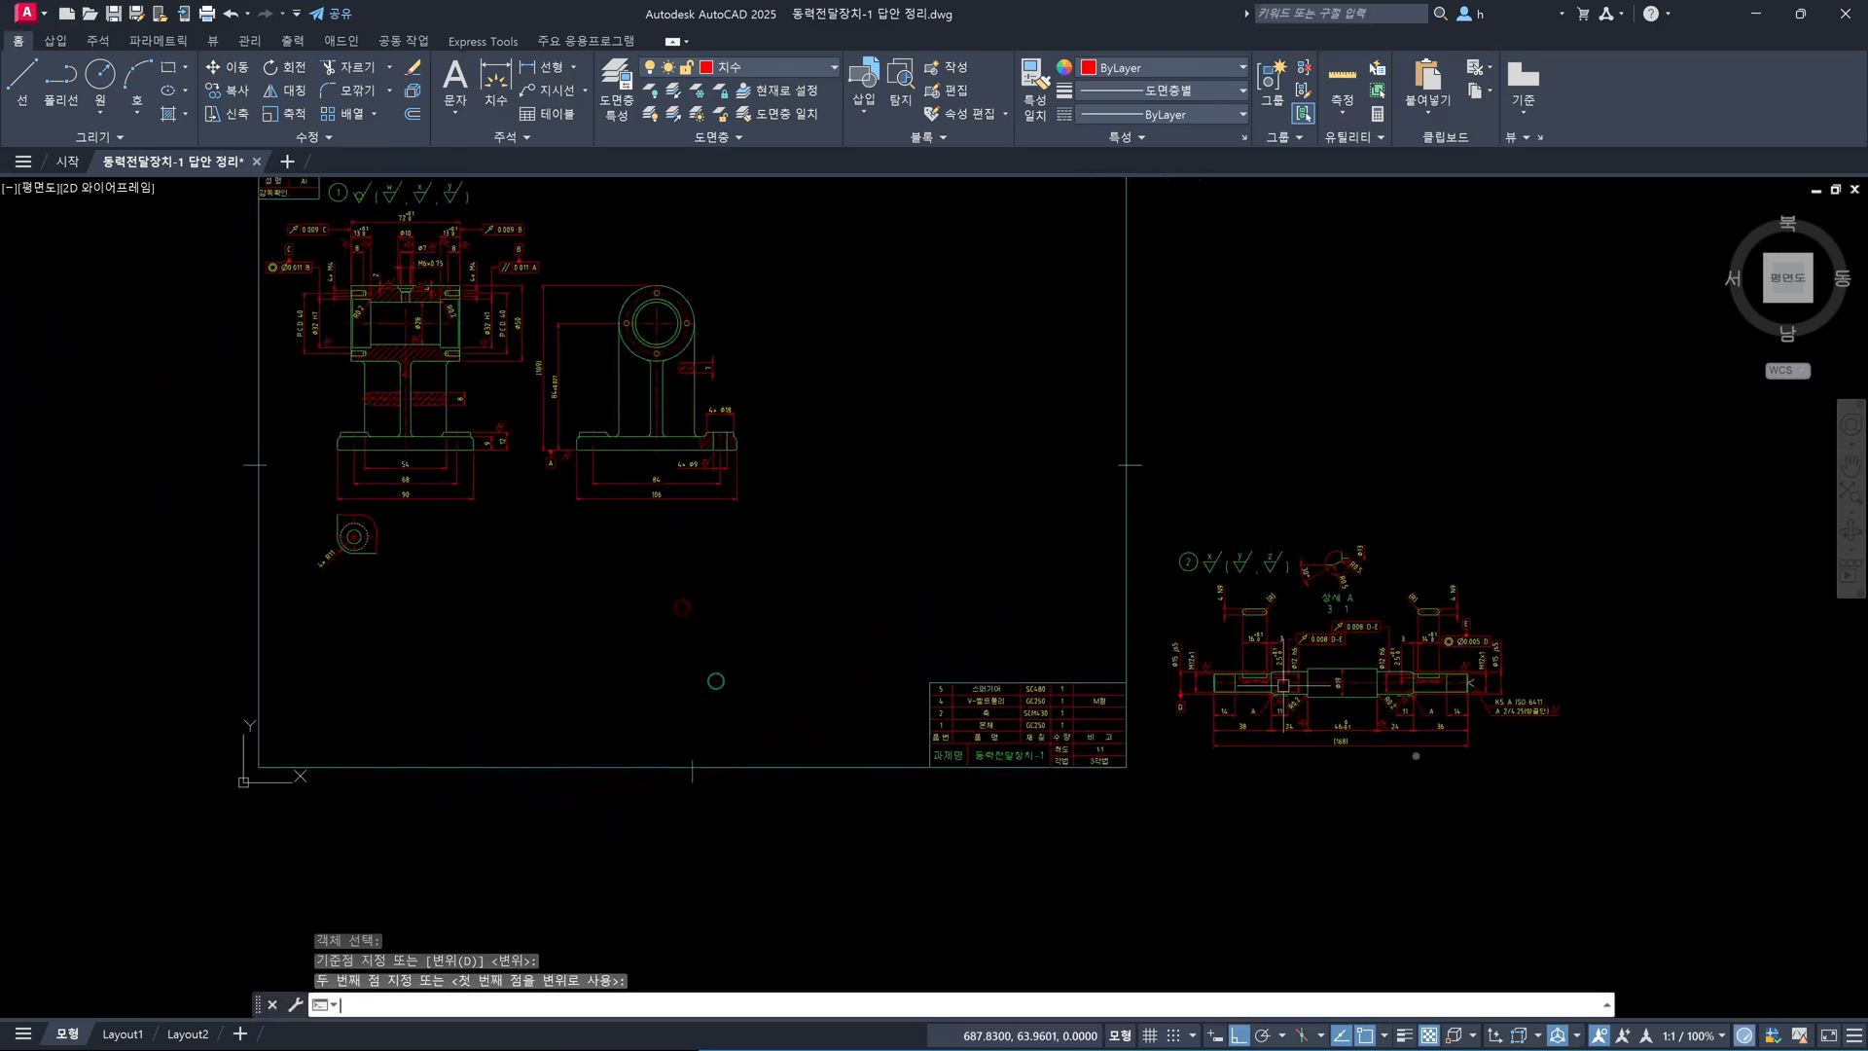
# Move the complete part 2 shaft drawing freely into the frame's lower-left area, beneath part 1's front view and corner view
pyautogui.press('Return')
pyautogui.click(1584, 784)
pyautogui.click(1153, 532)
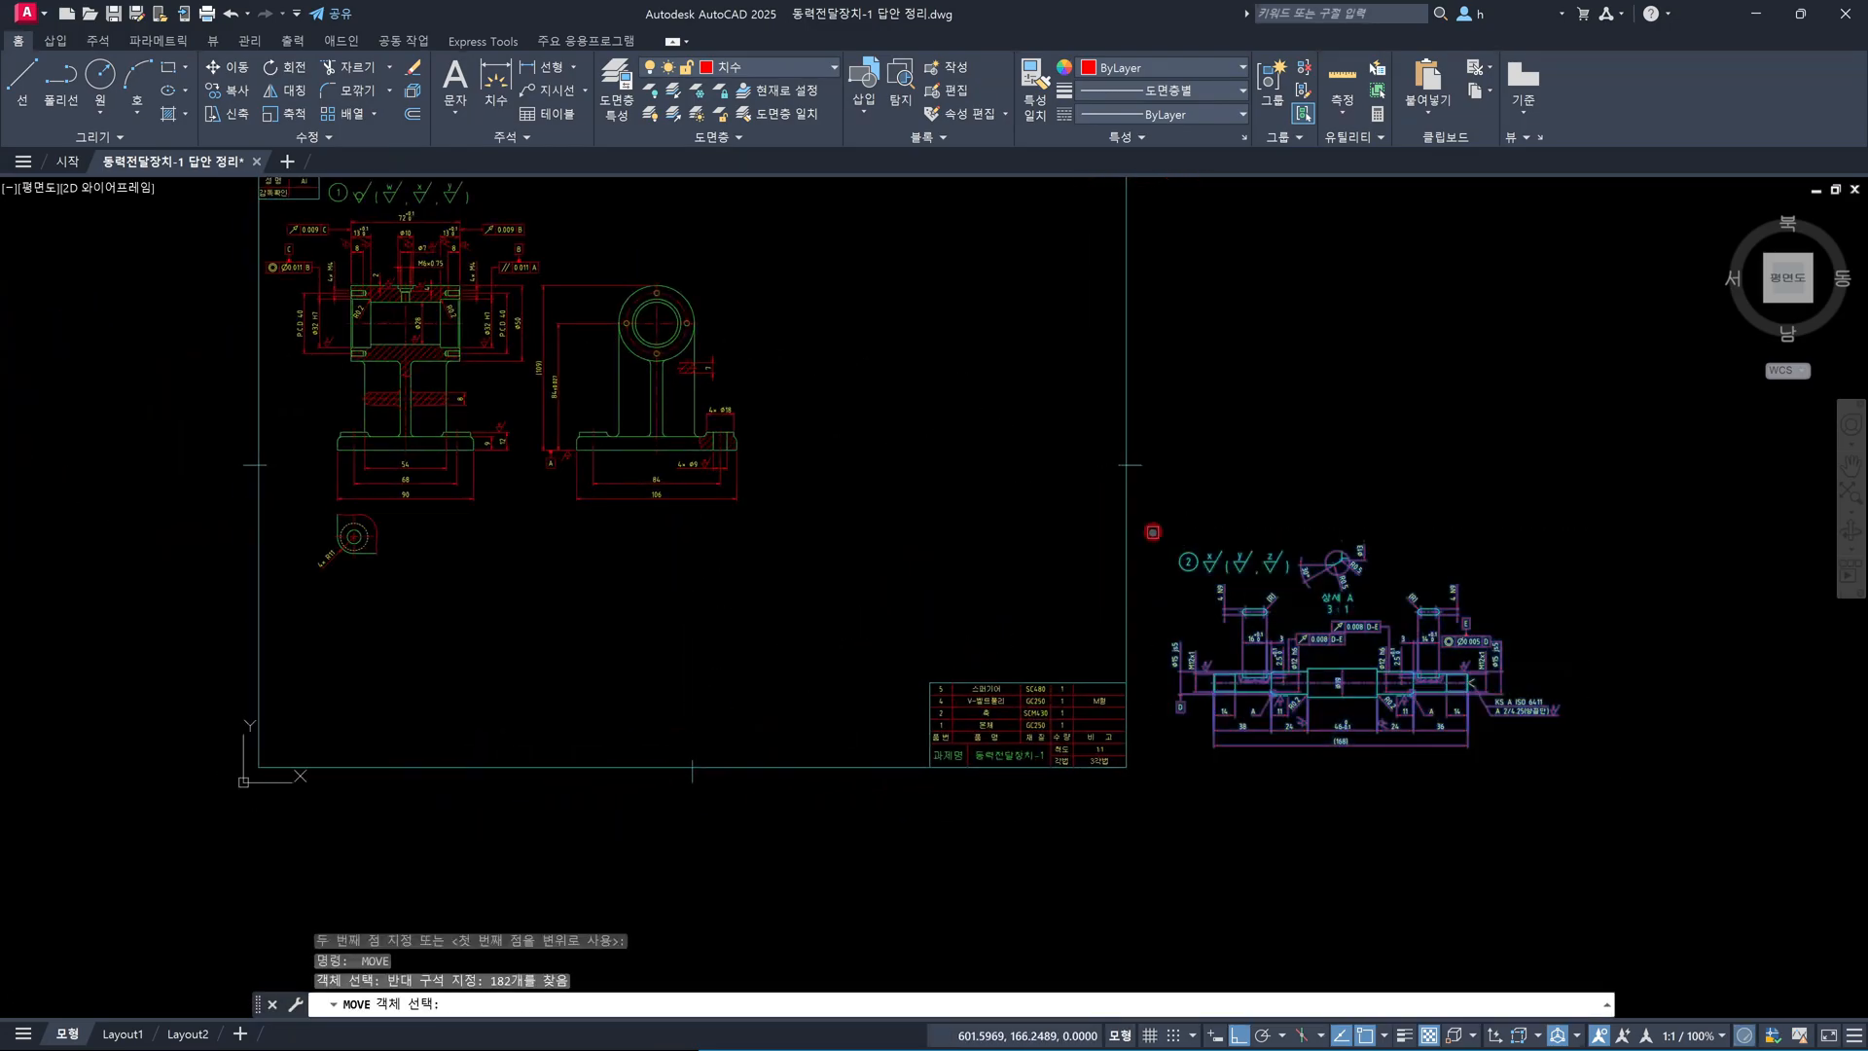
pyautogui.press('Return')
pyautogui.click(1189, 609)
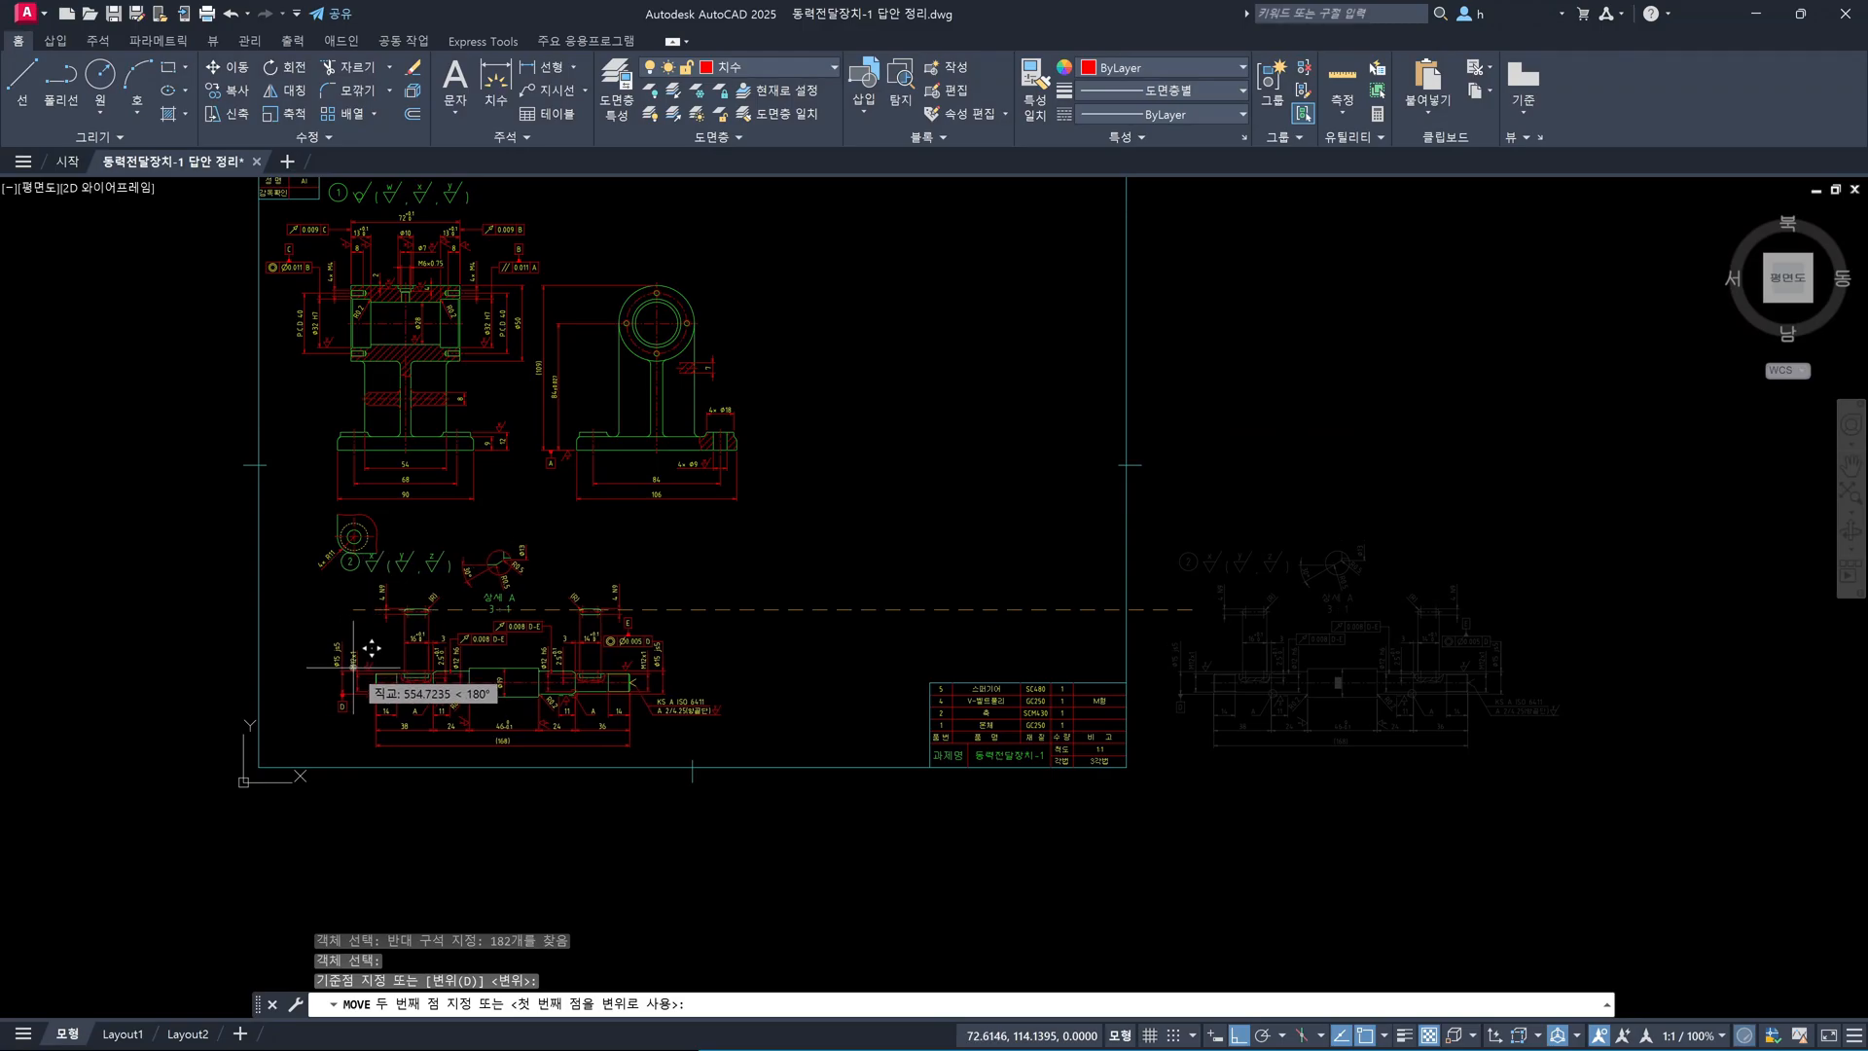
pyautogui.press('F8')
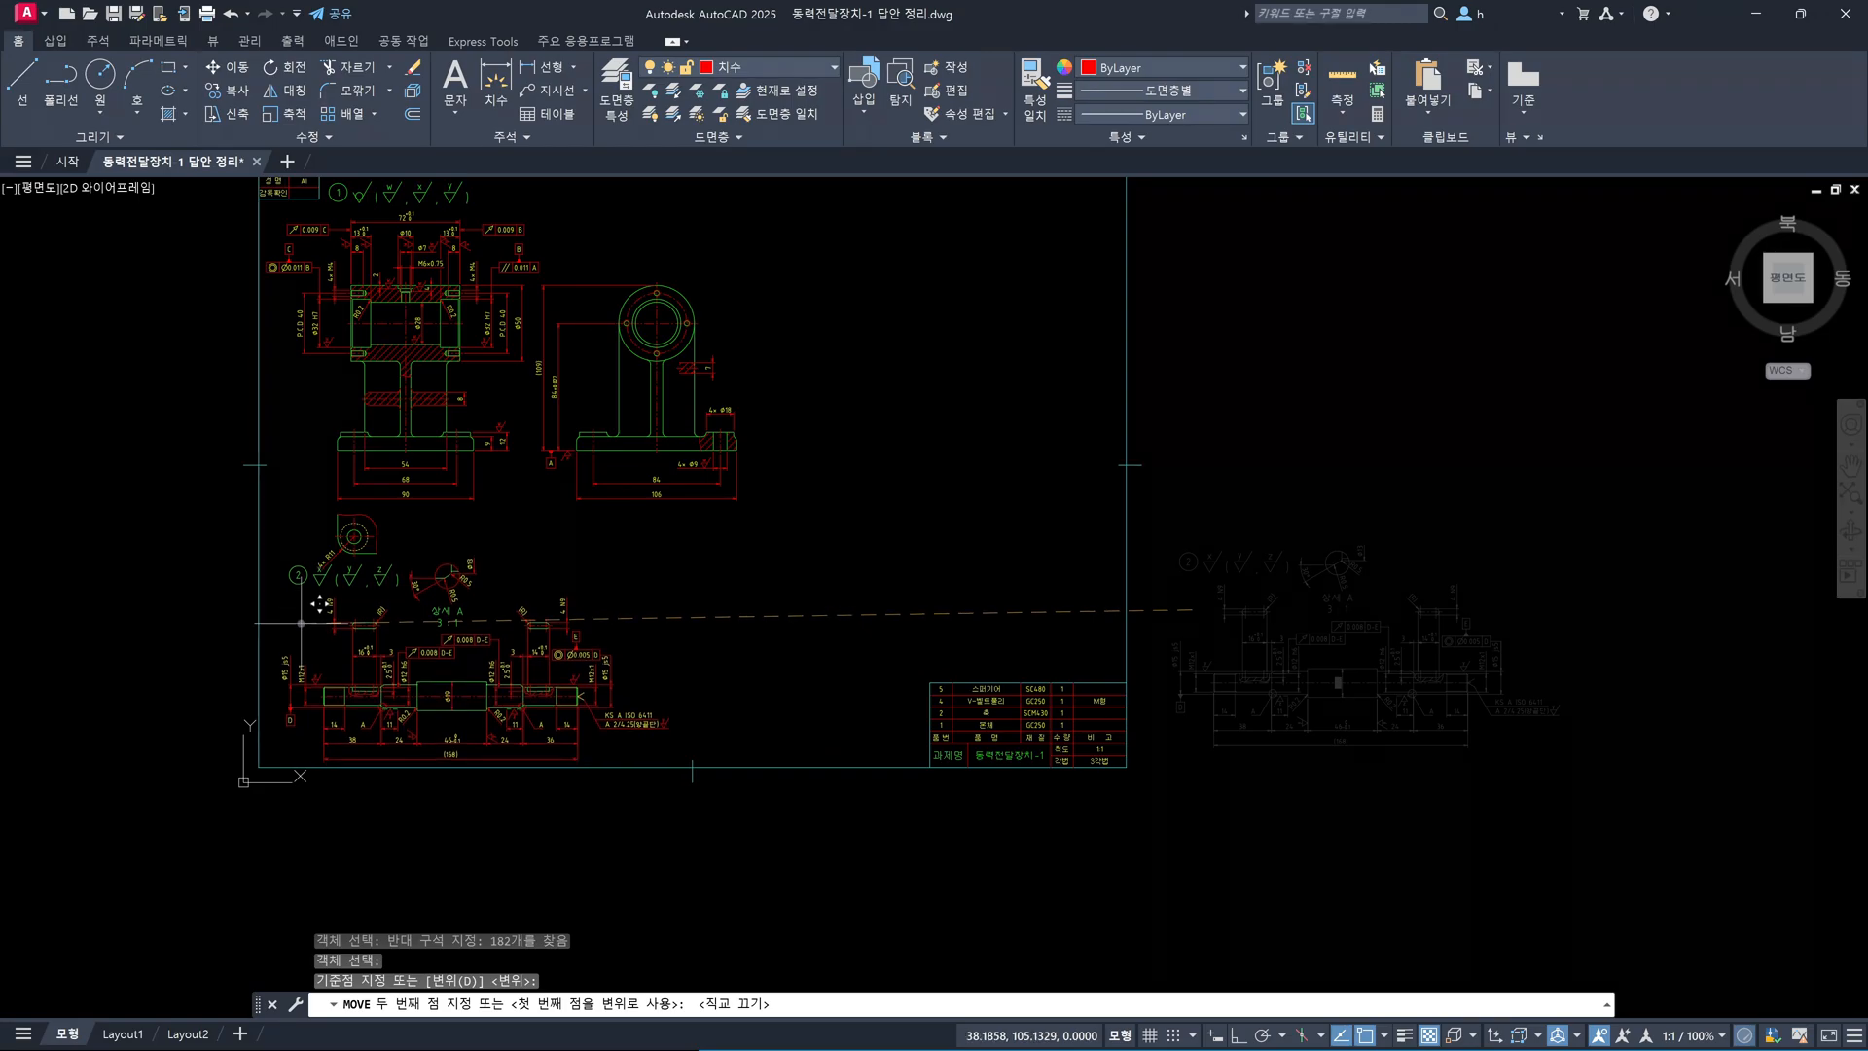
pyautogui.moveTo(721, 488); pyautogui.dragTo(579, 691, button='middle')
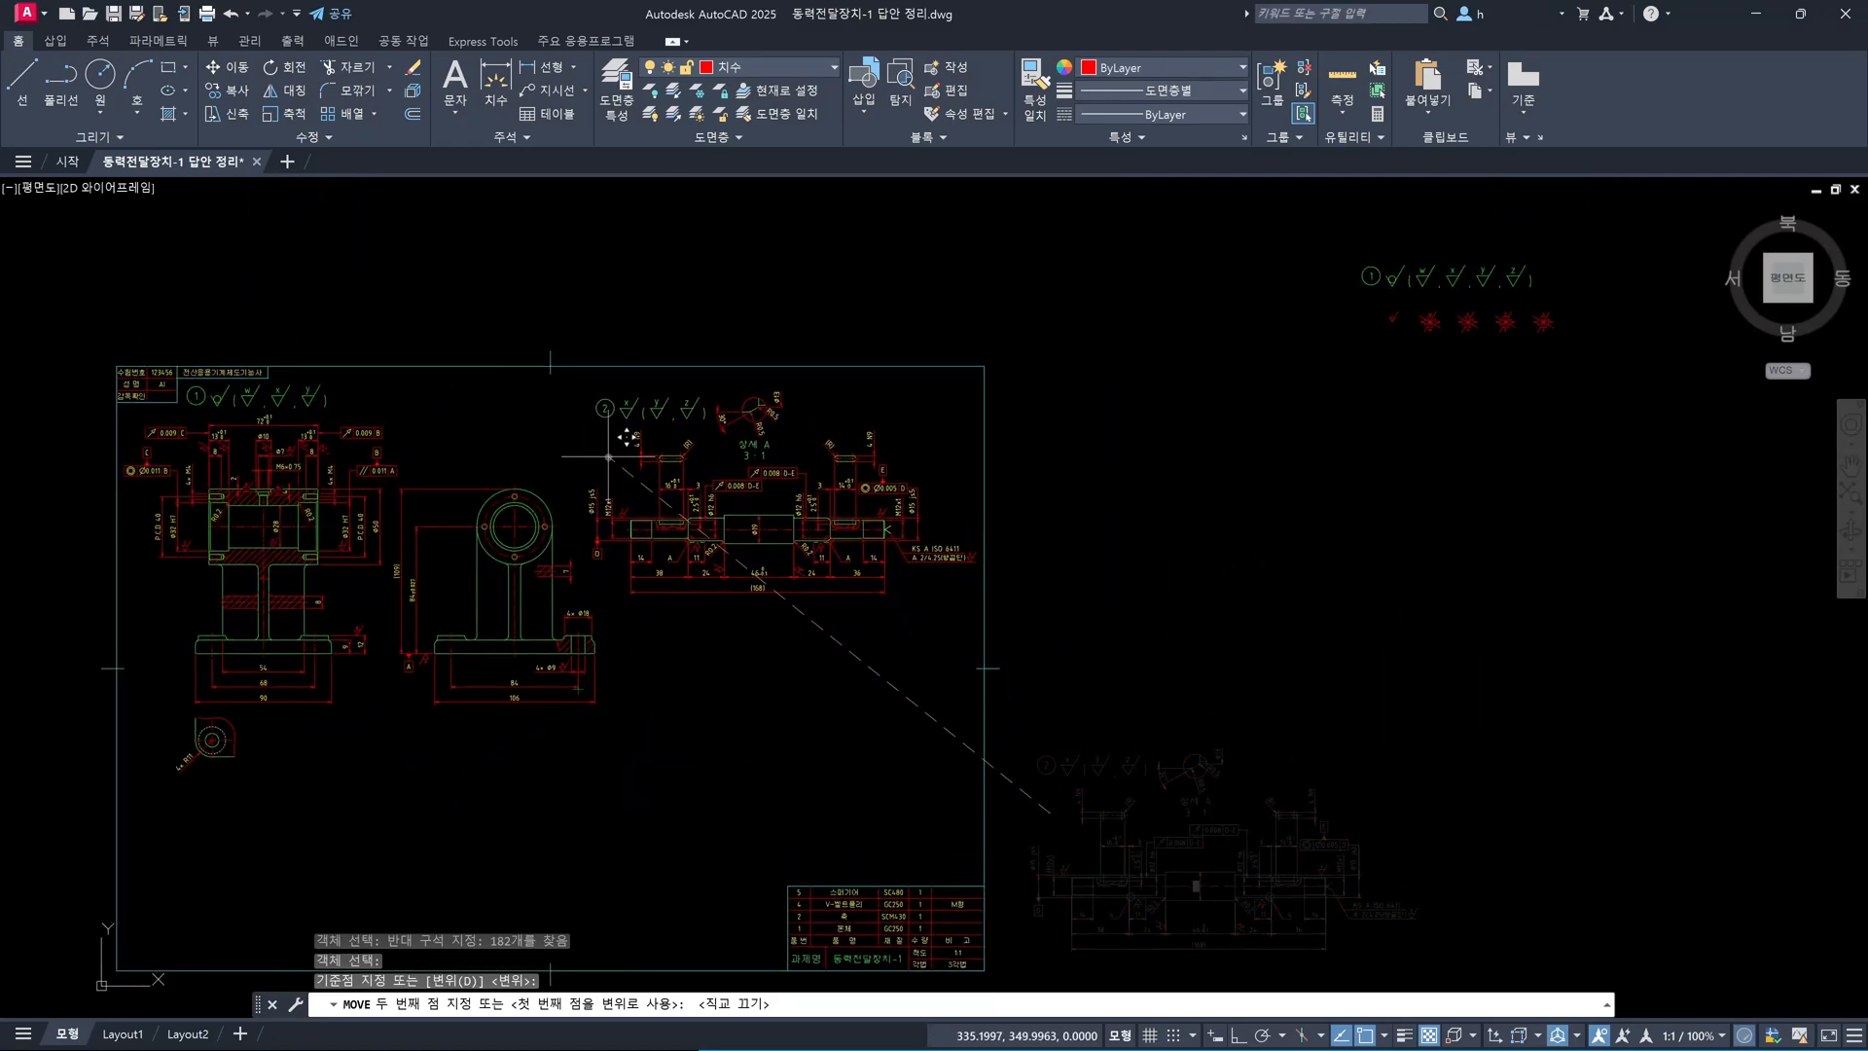
pyautogui.moveTo(250, 721); pyautogui.dragTo(374, 510, button='middle')
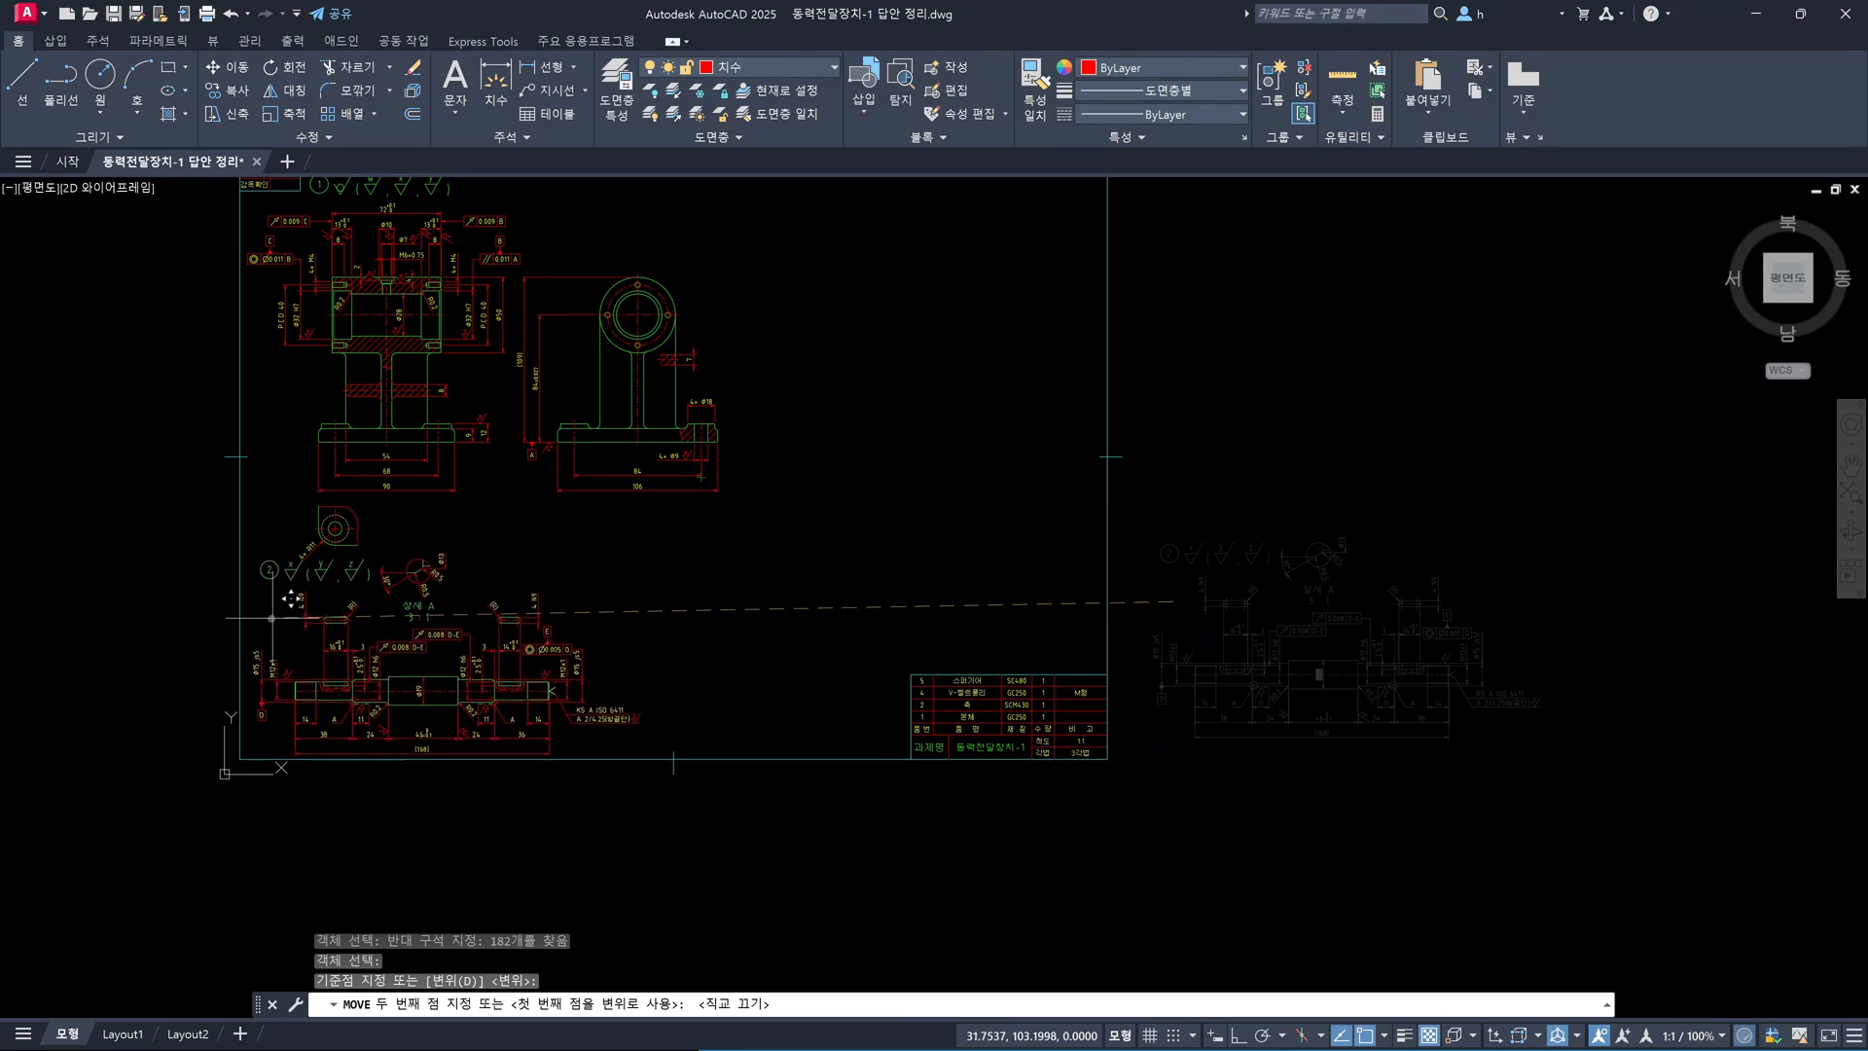
pyautogui.click(273, 616)
pyautogui.press('Escape')
# Move part 1's partial corner view with its 4× R11 dimension straight up by about 5 units, away from part 2's symbols
pyautogui.scroll(5, 282, 604)
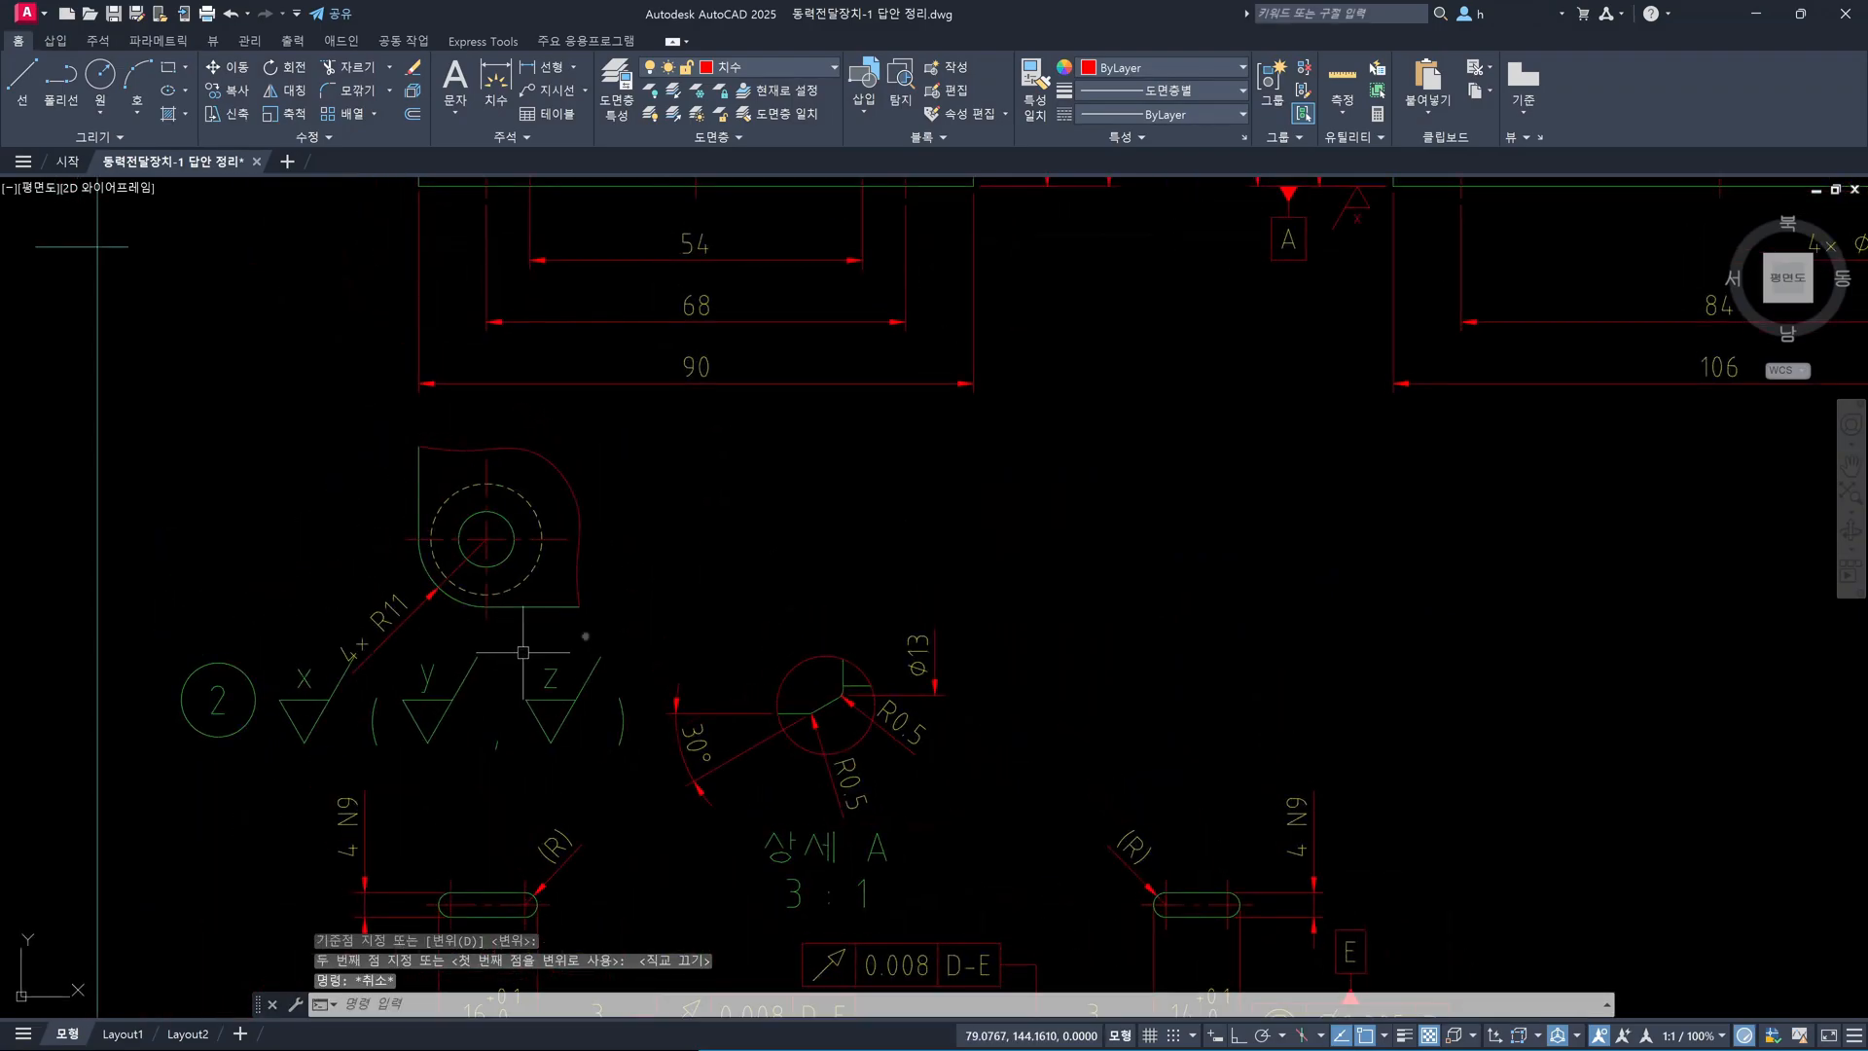
pyautogui.write('m')
pyautogui.press('Return')
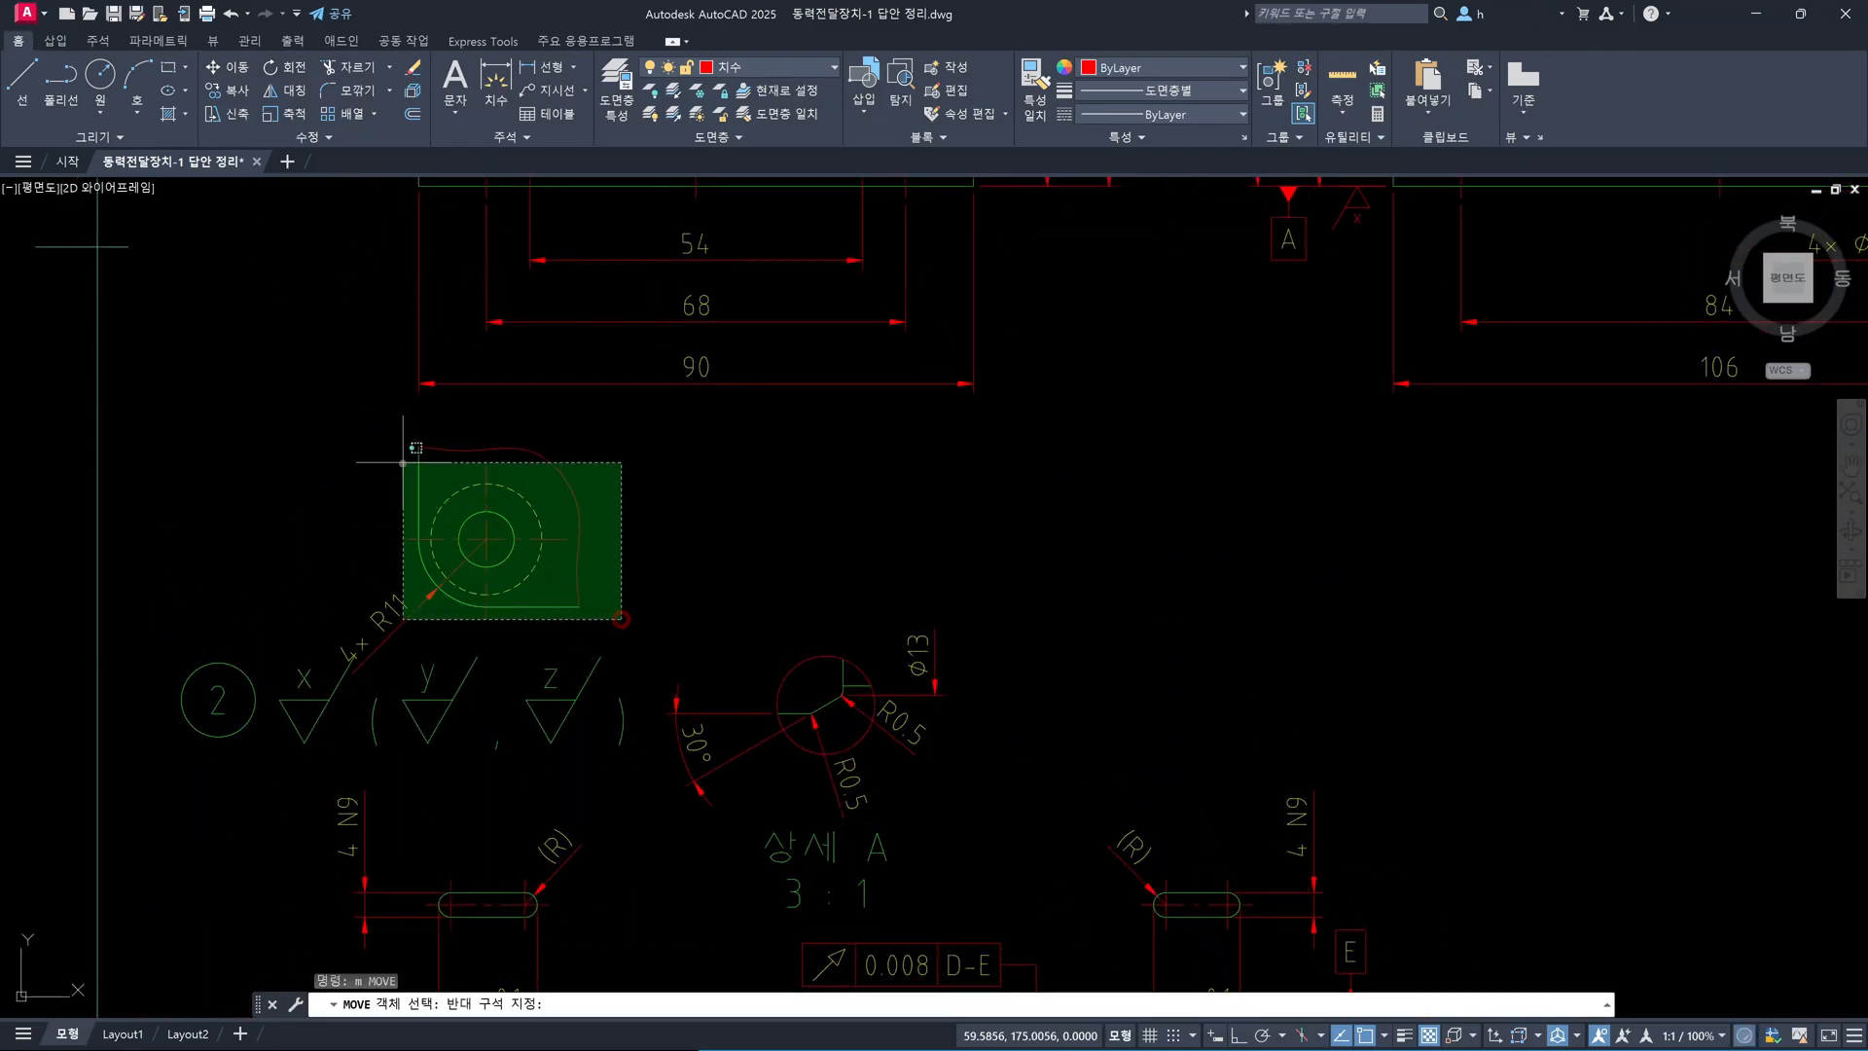
pyautogui.click(391, 445)
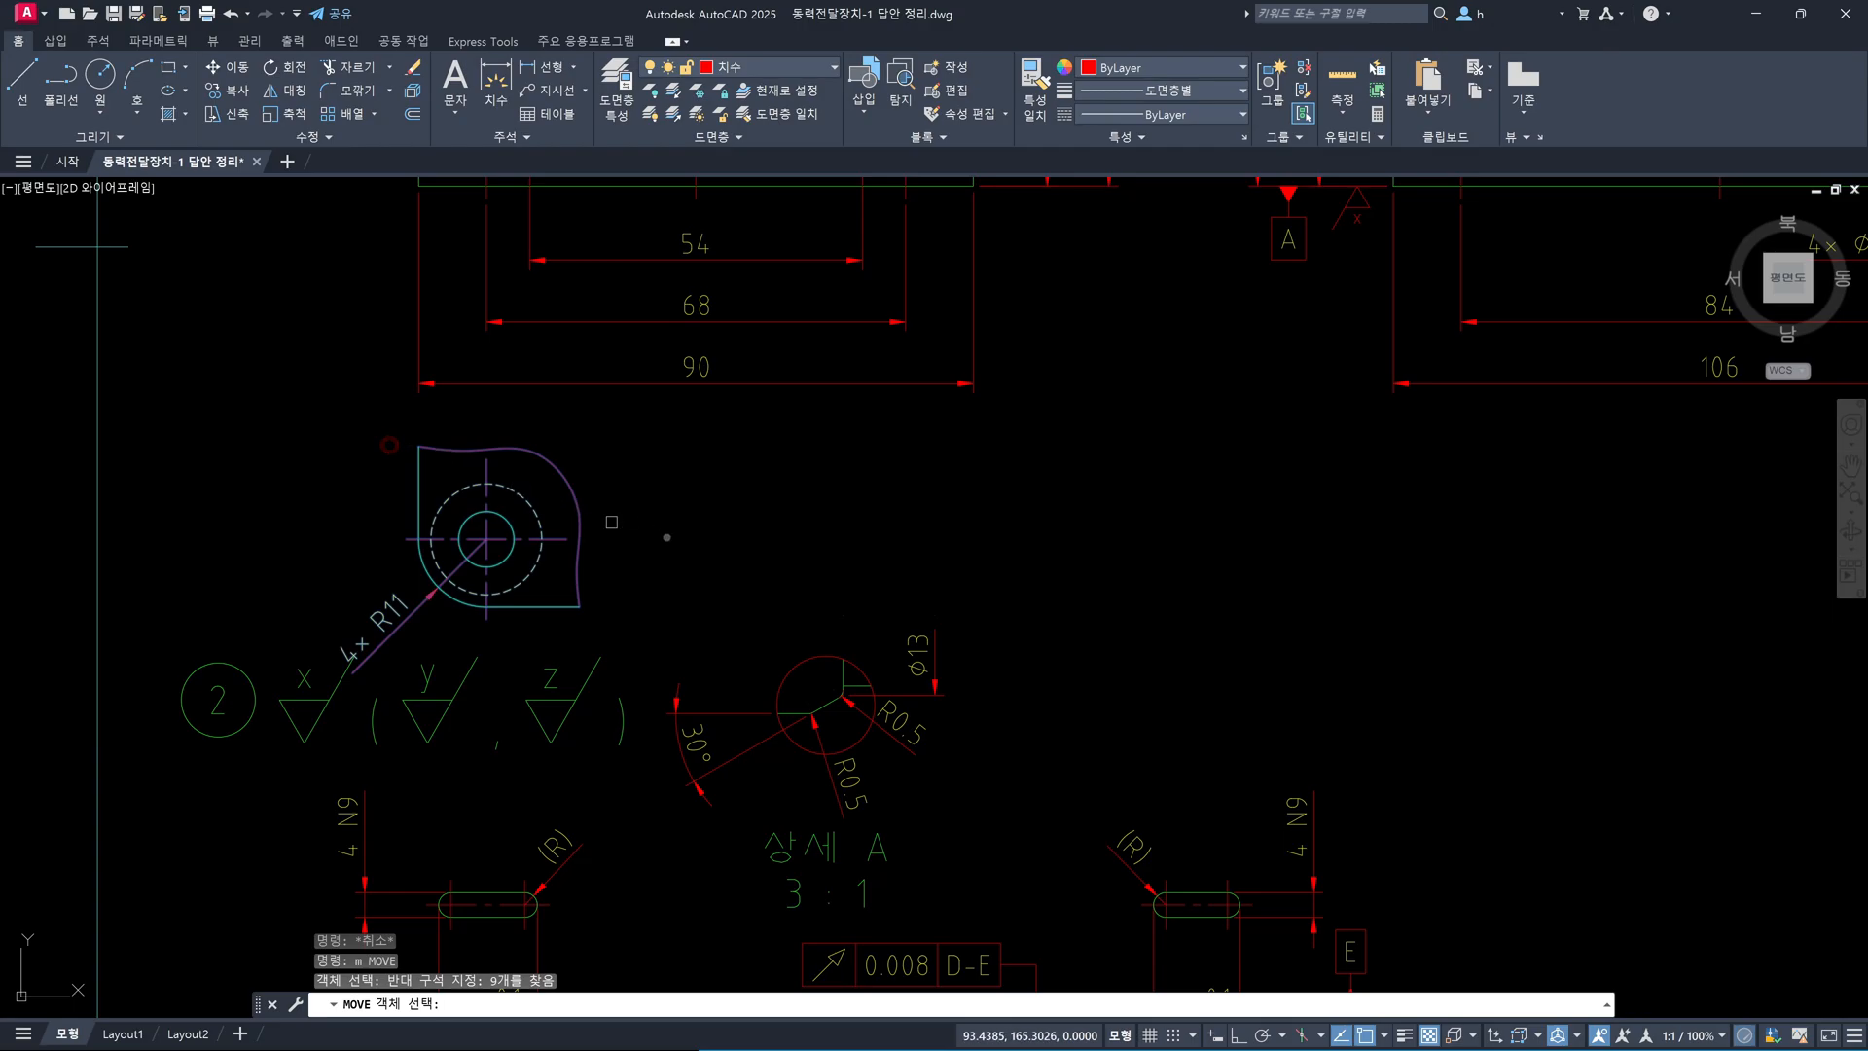
pyautogui.press('Return')
pyautogui.press('F8')
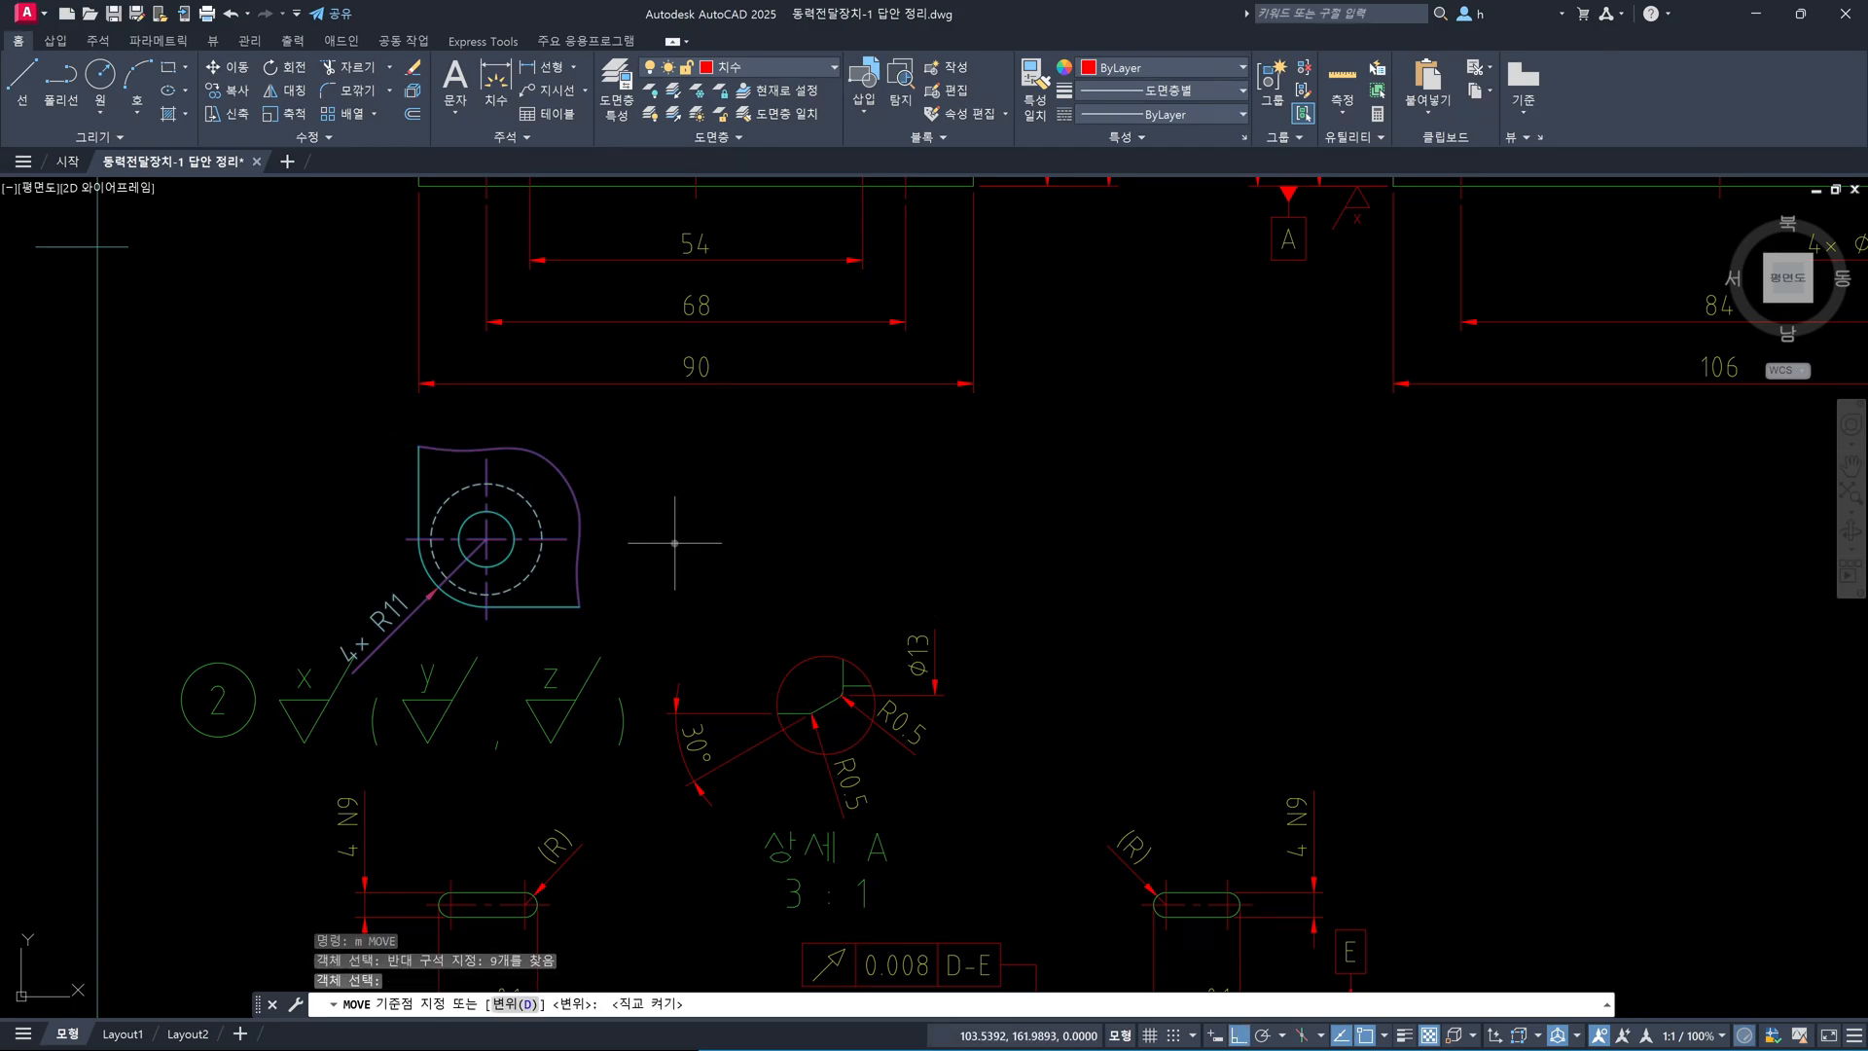
pyautogui.click(682, 543)
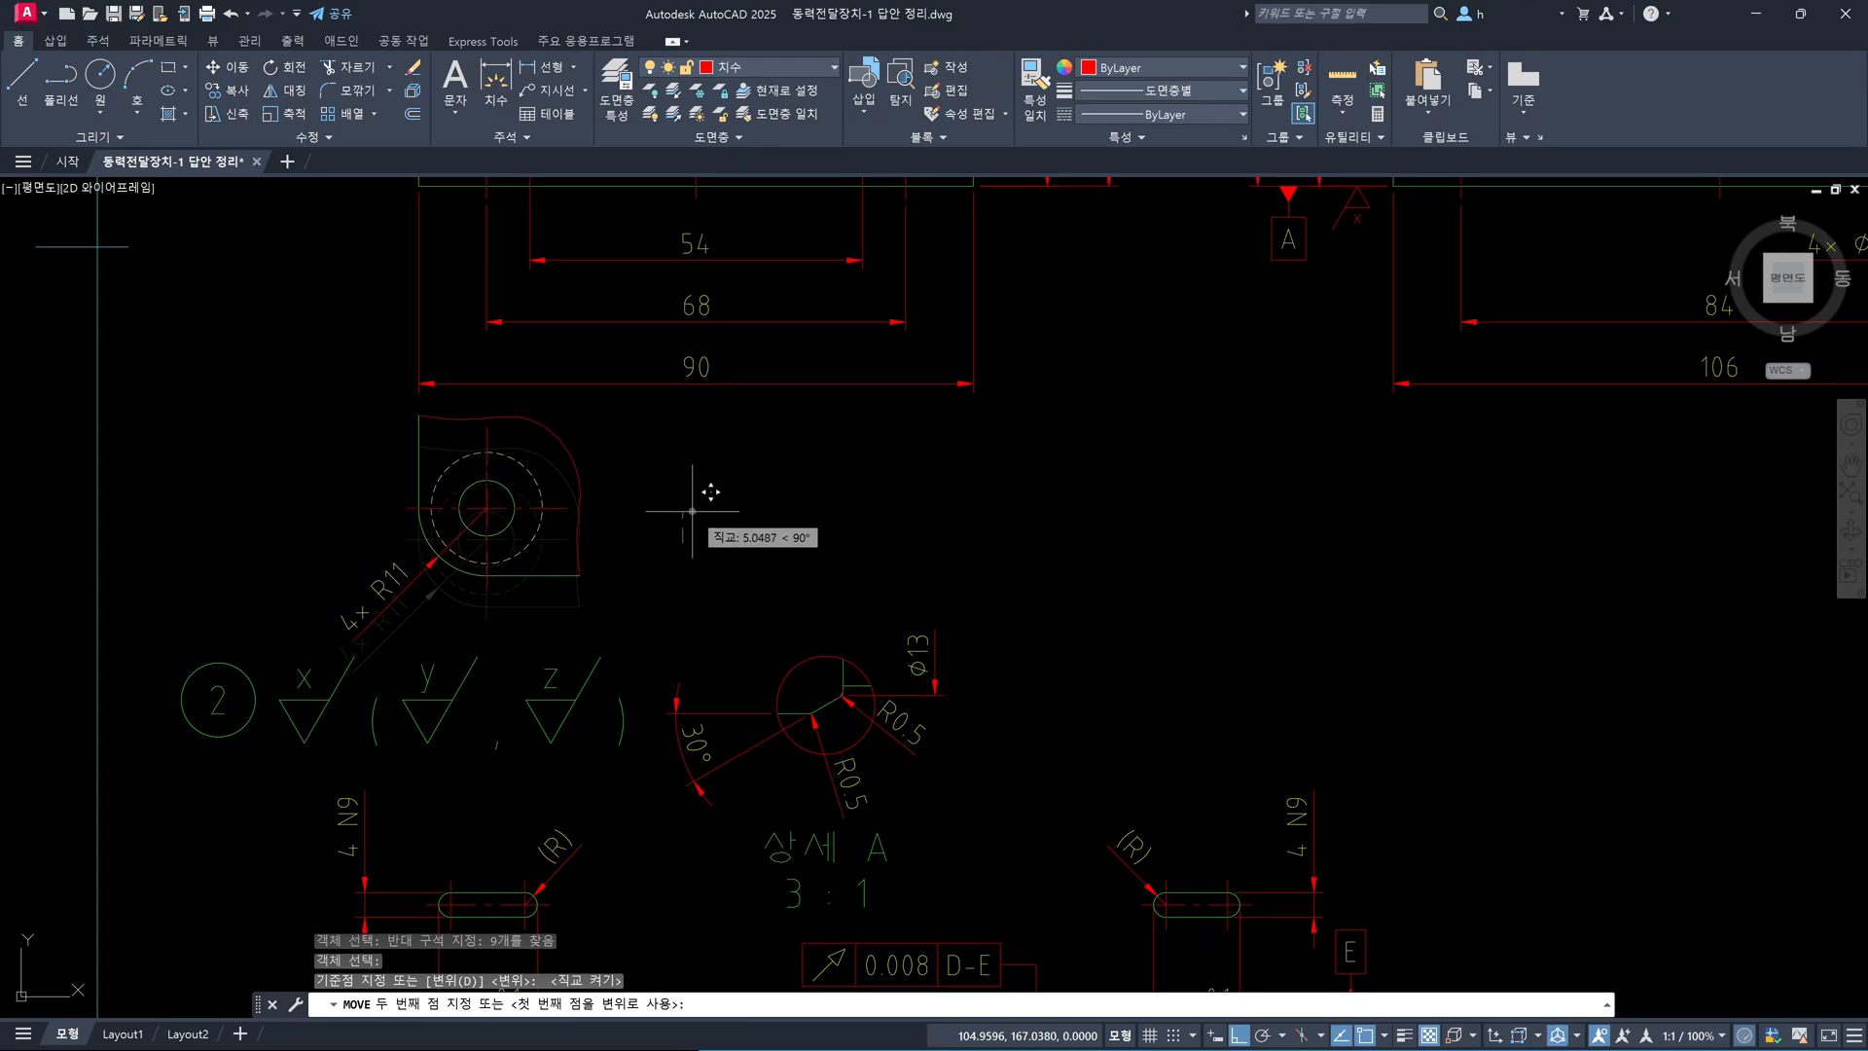
pyautogui.click(692, 510)
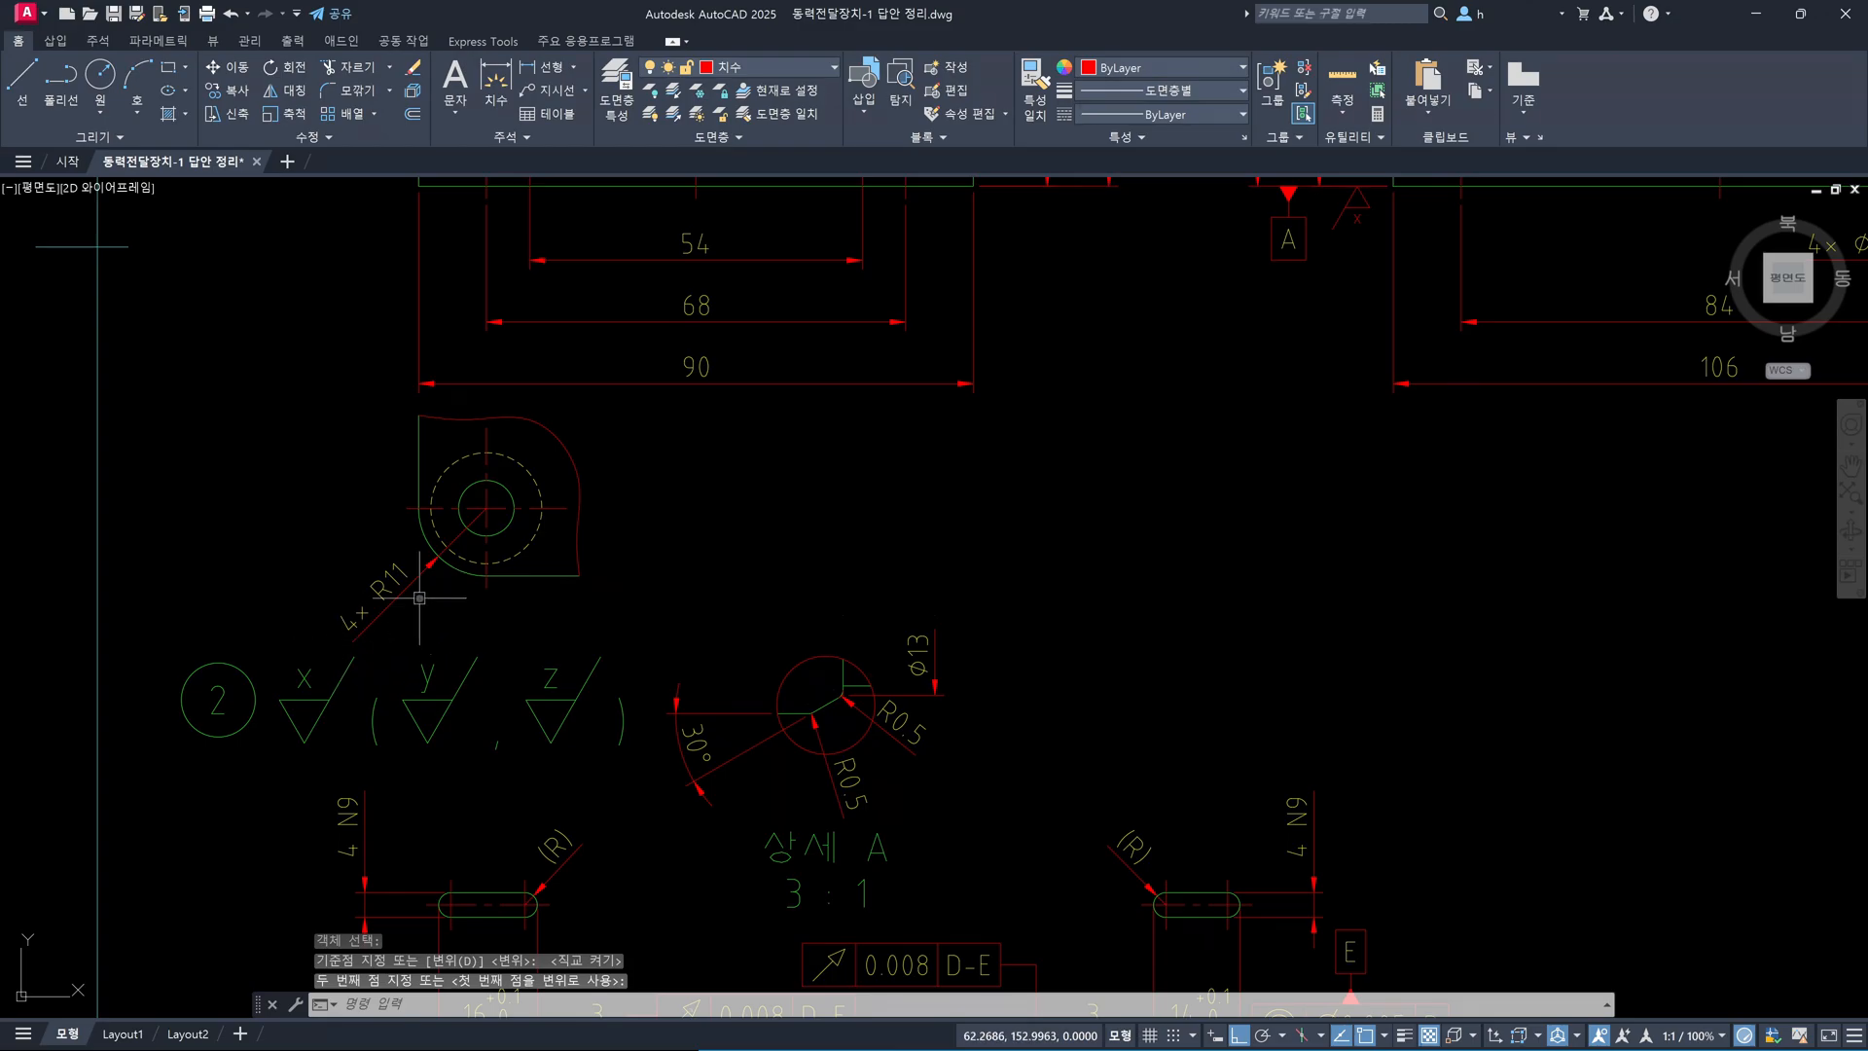
pyautogui.press('Escape')
pyautogui.click(394, 579)
pyautogui.scroll(3, 395, 579)
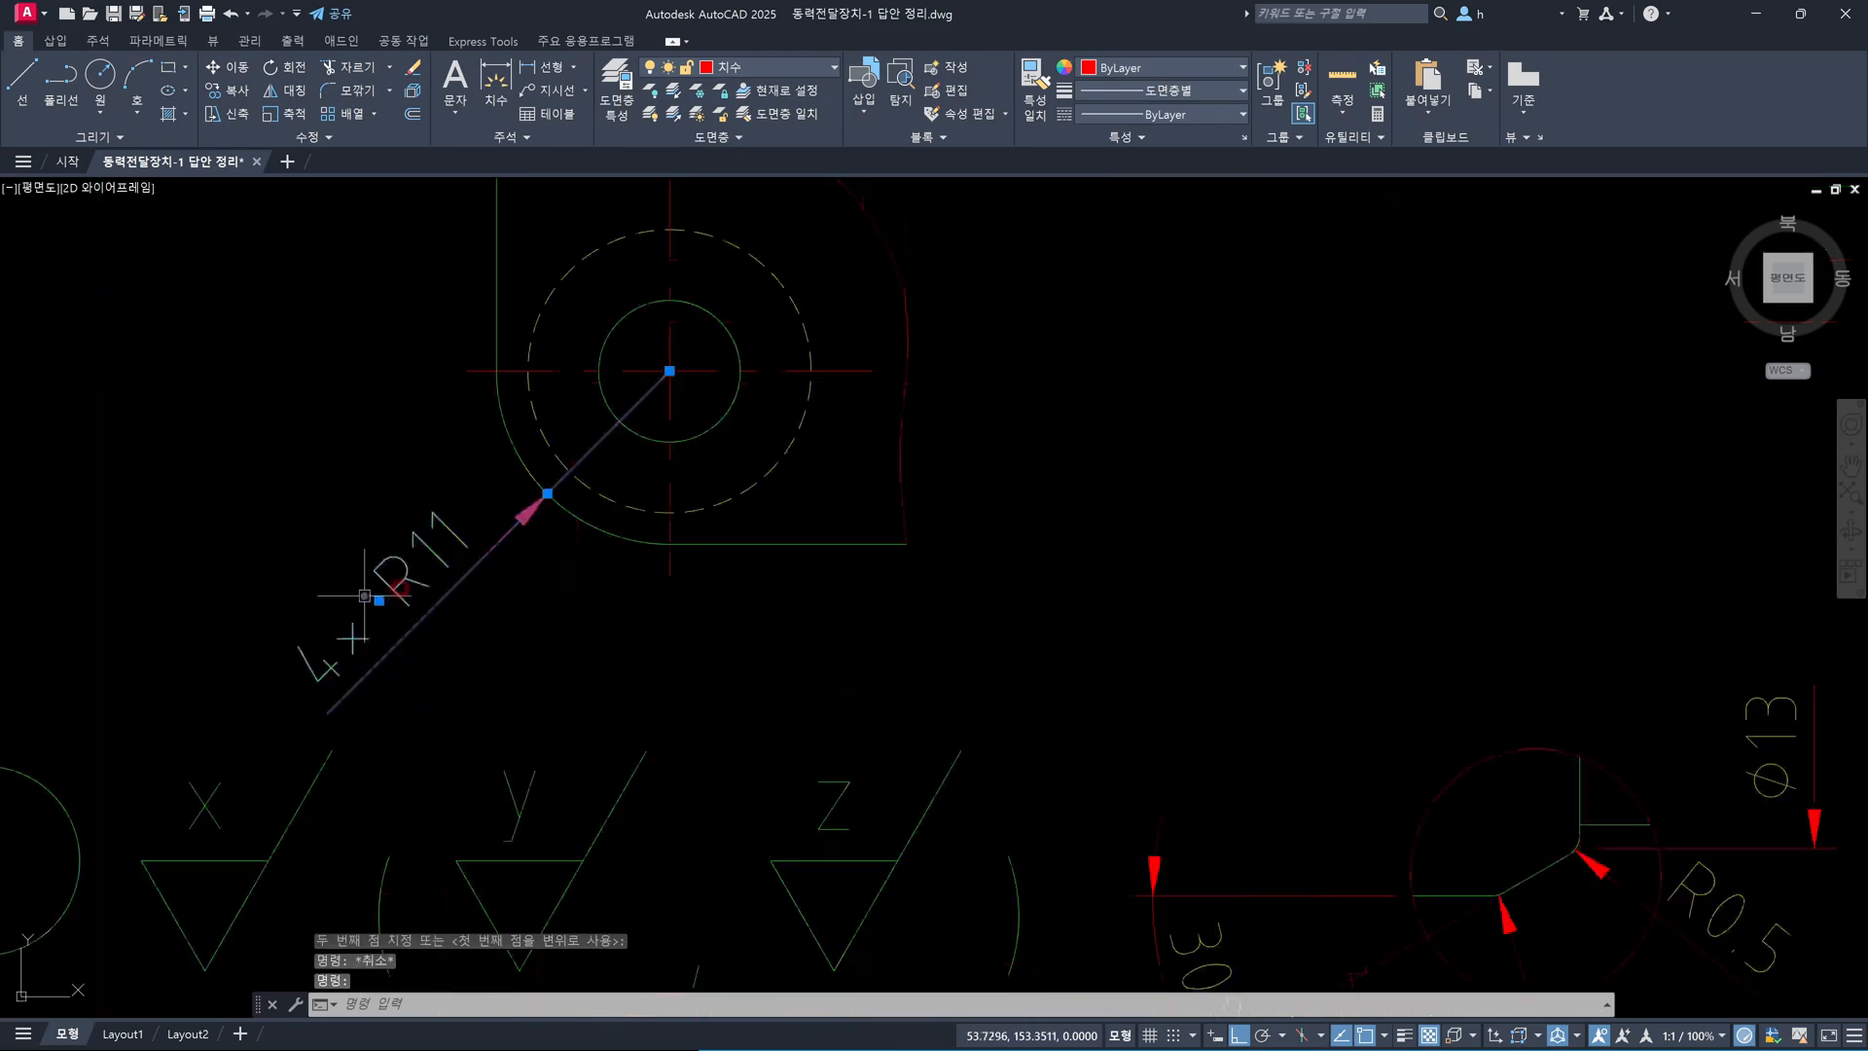
pyautogui.click(380, 600)
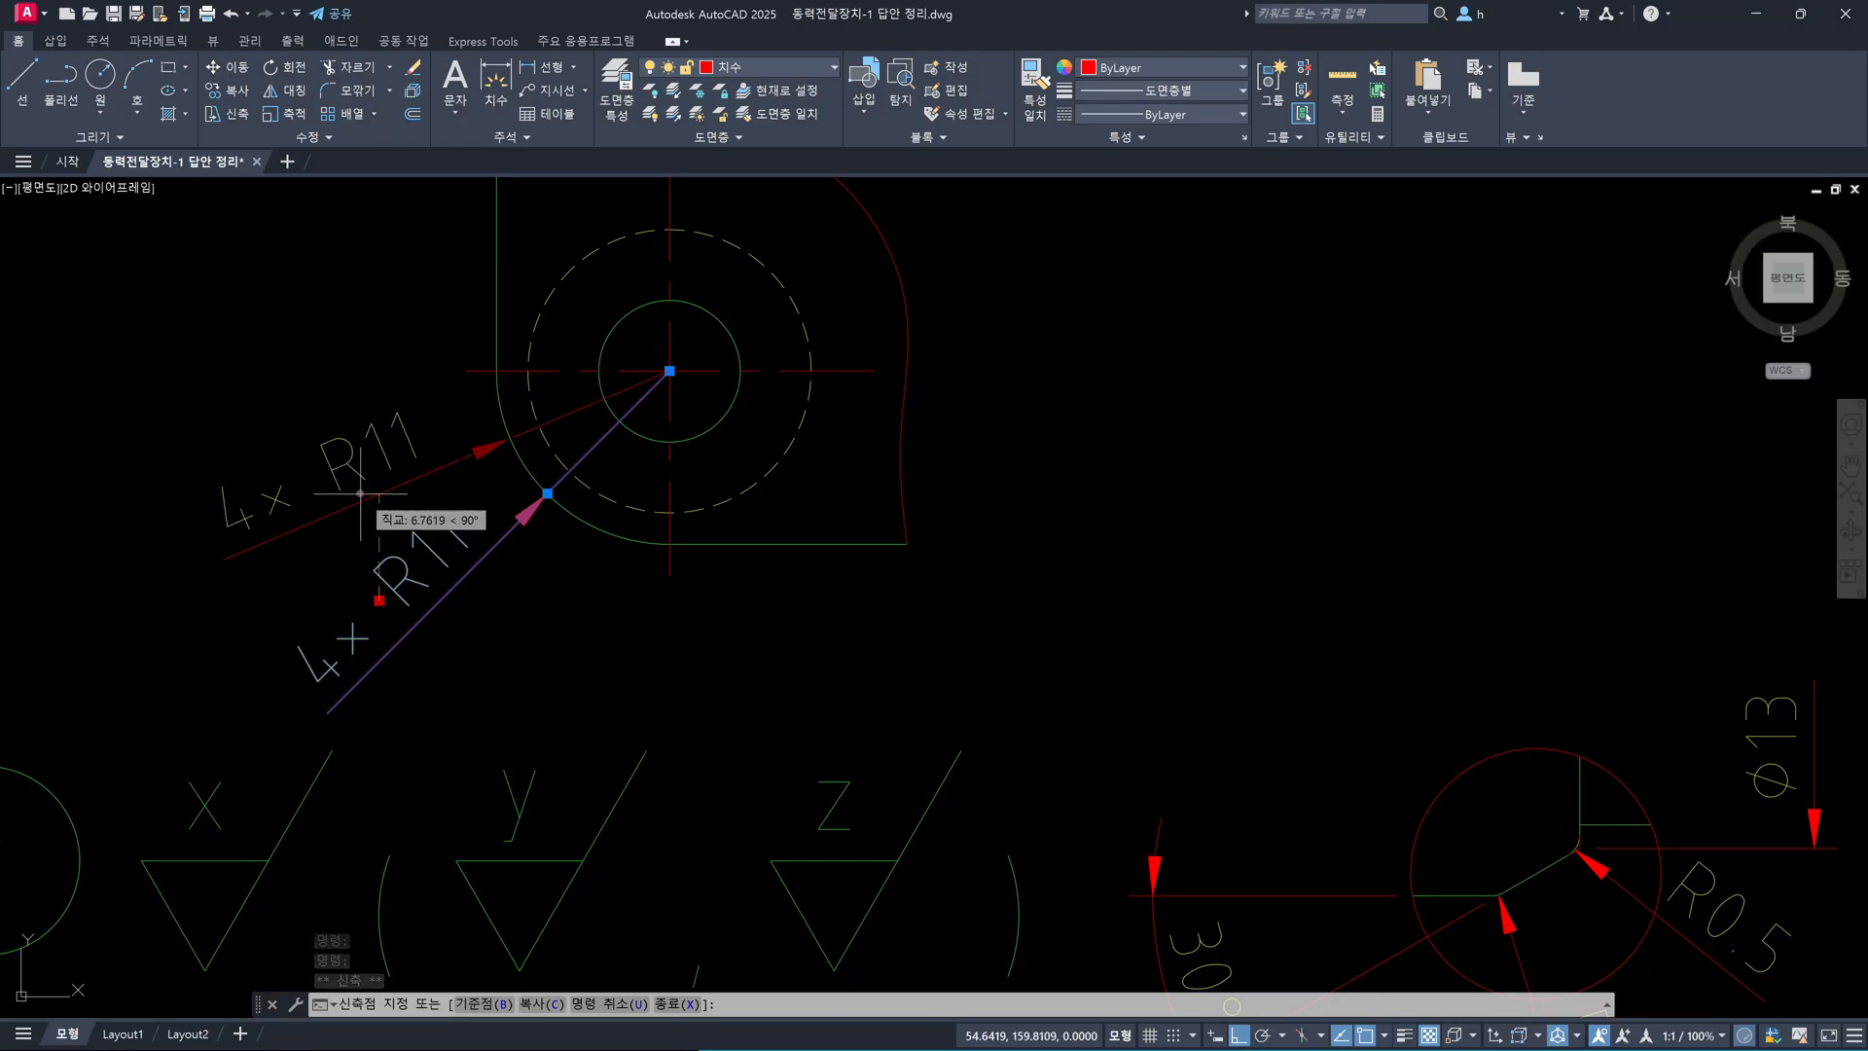
pyautogui.press('Escape')
pyautogui.press('Escape')
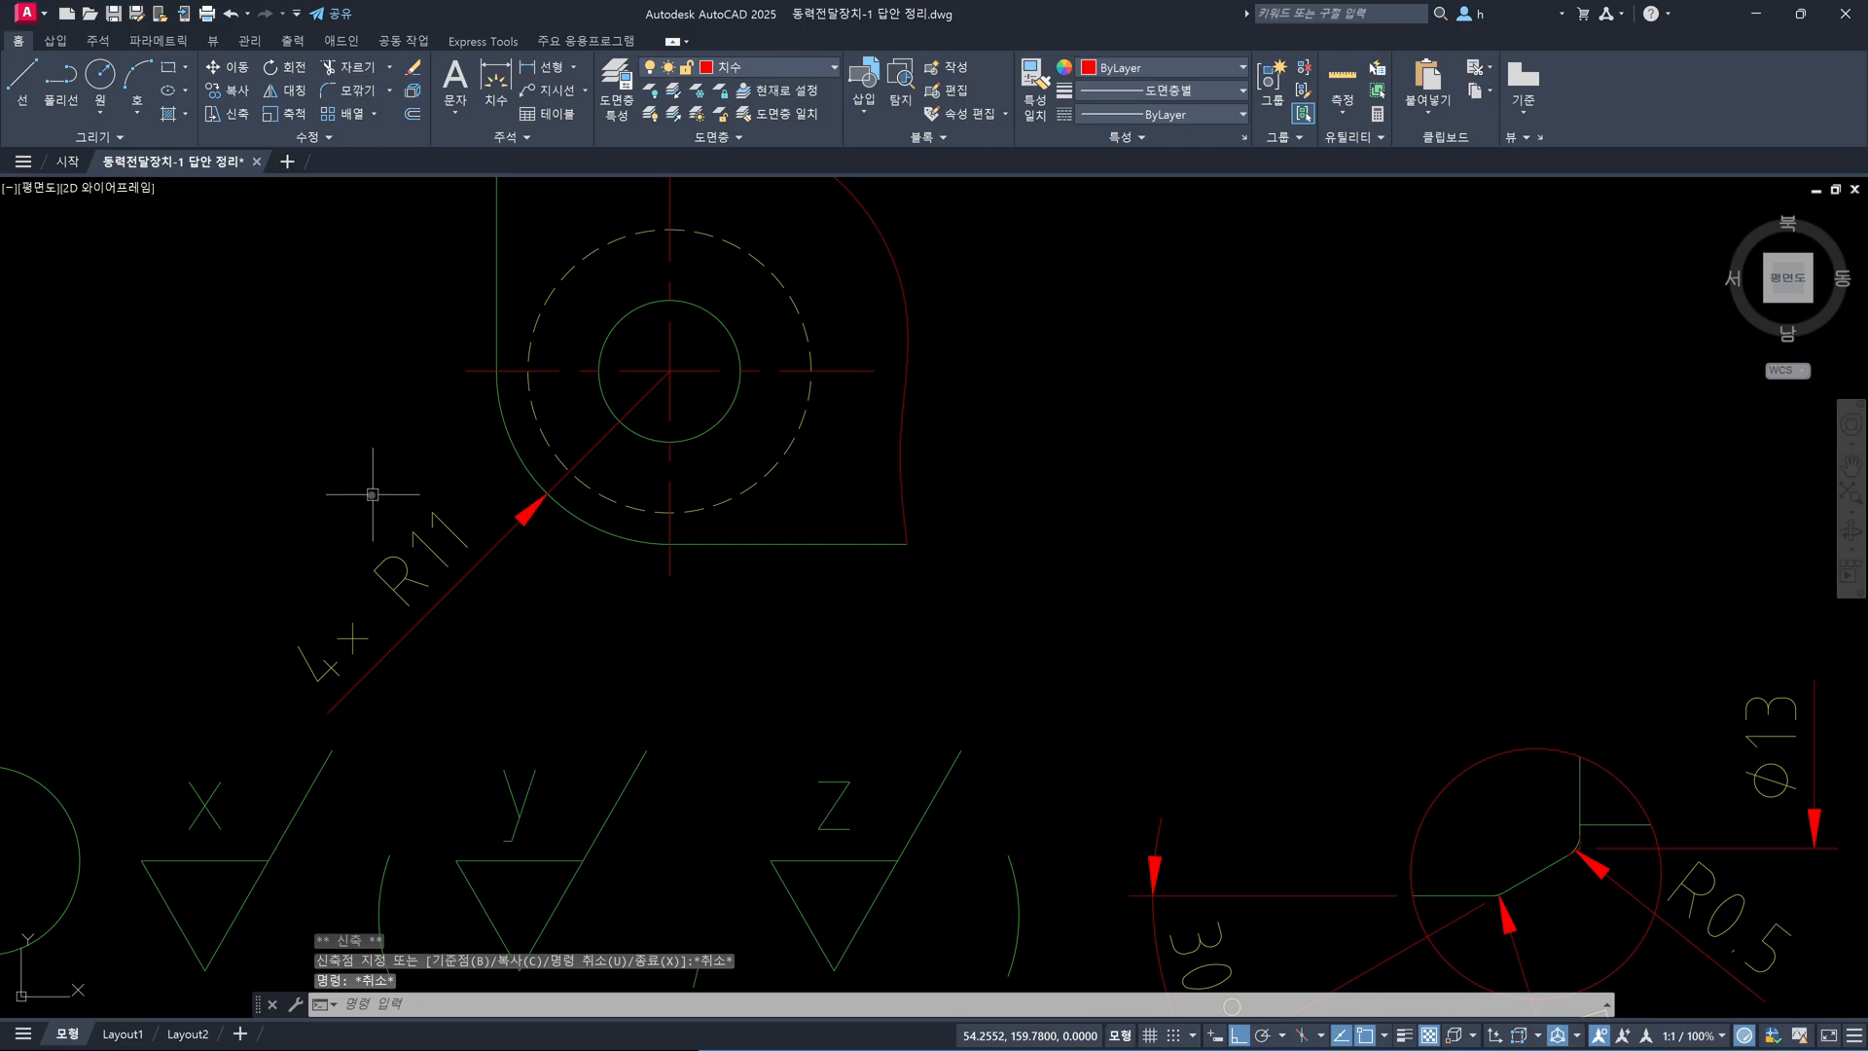
# Draw a construction line at 30° through the centre of the hole in part 1's corner view
pyautogui.write('XL')
pyautogui.press('Return')
pyautogui.write('a')
pyautogui.press('Return')
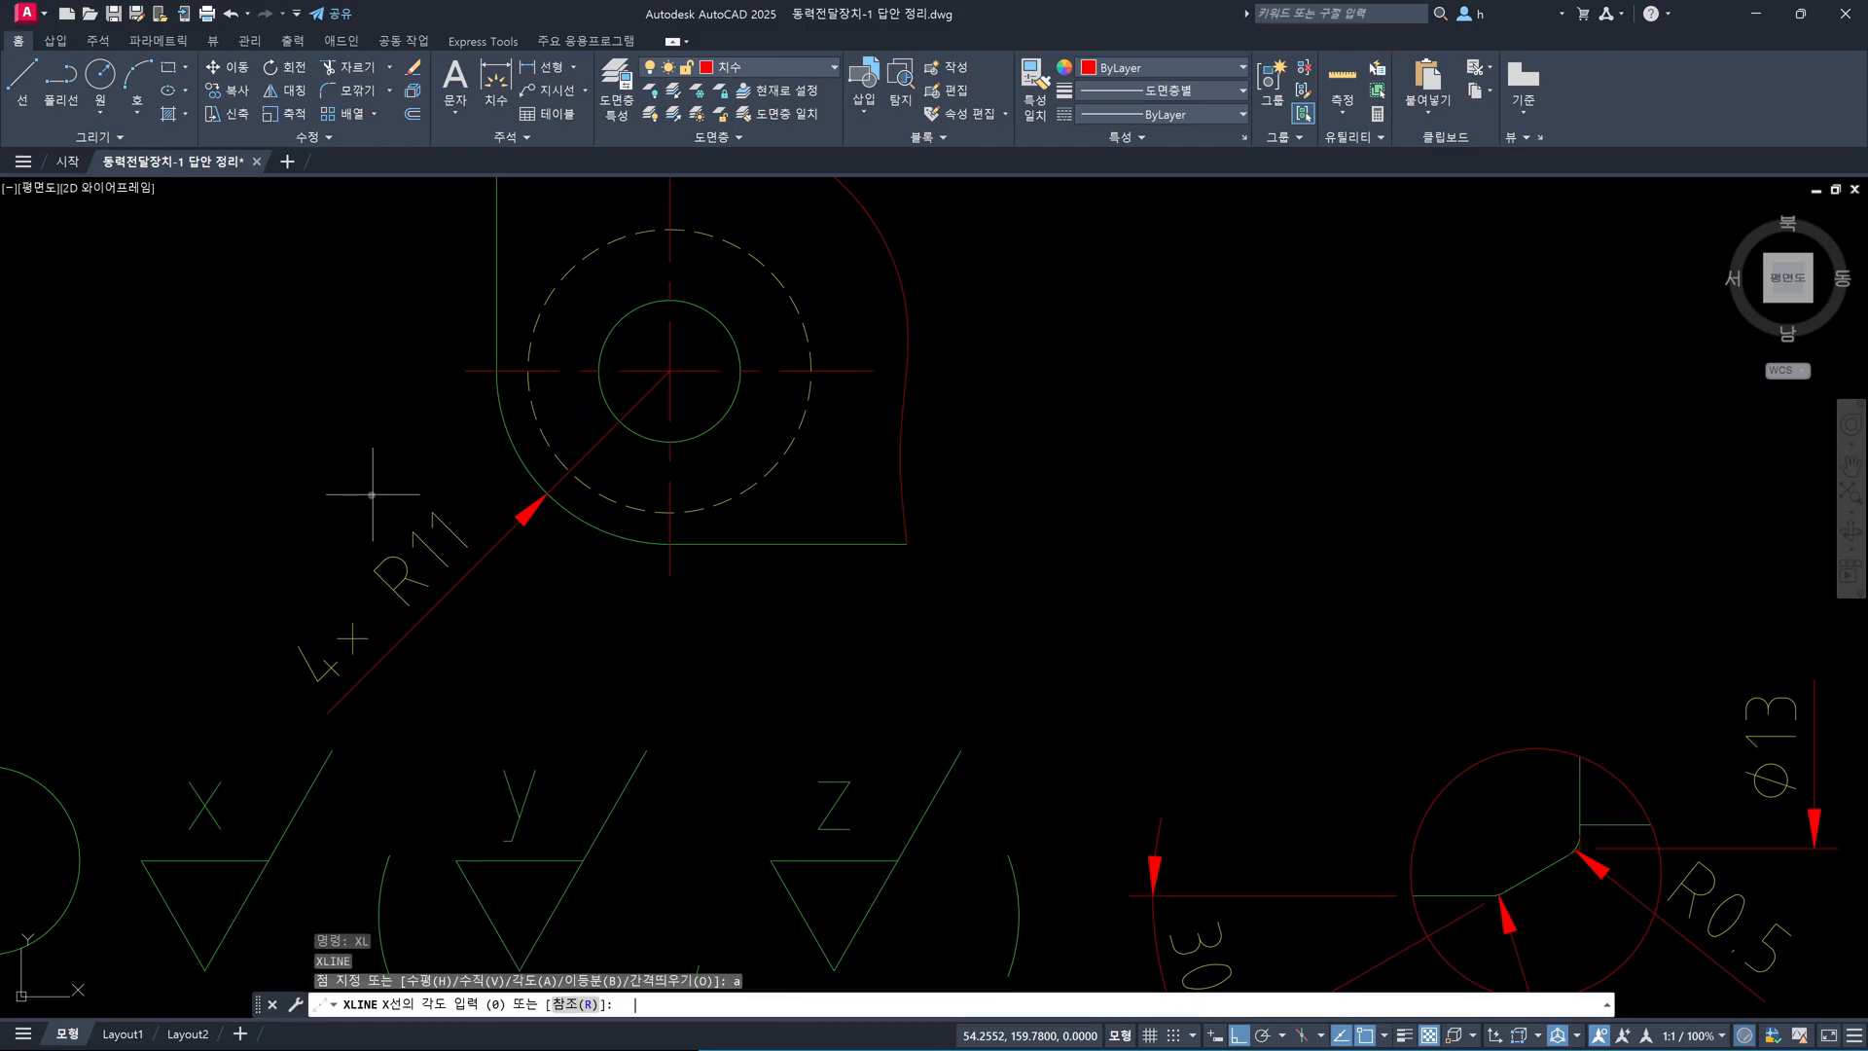
pyautogui.write('30')
pyautogui.press('Return')
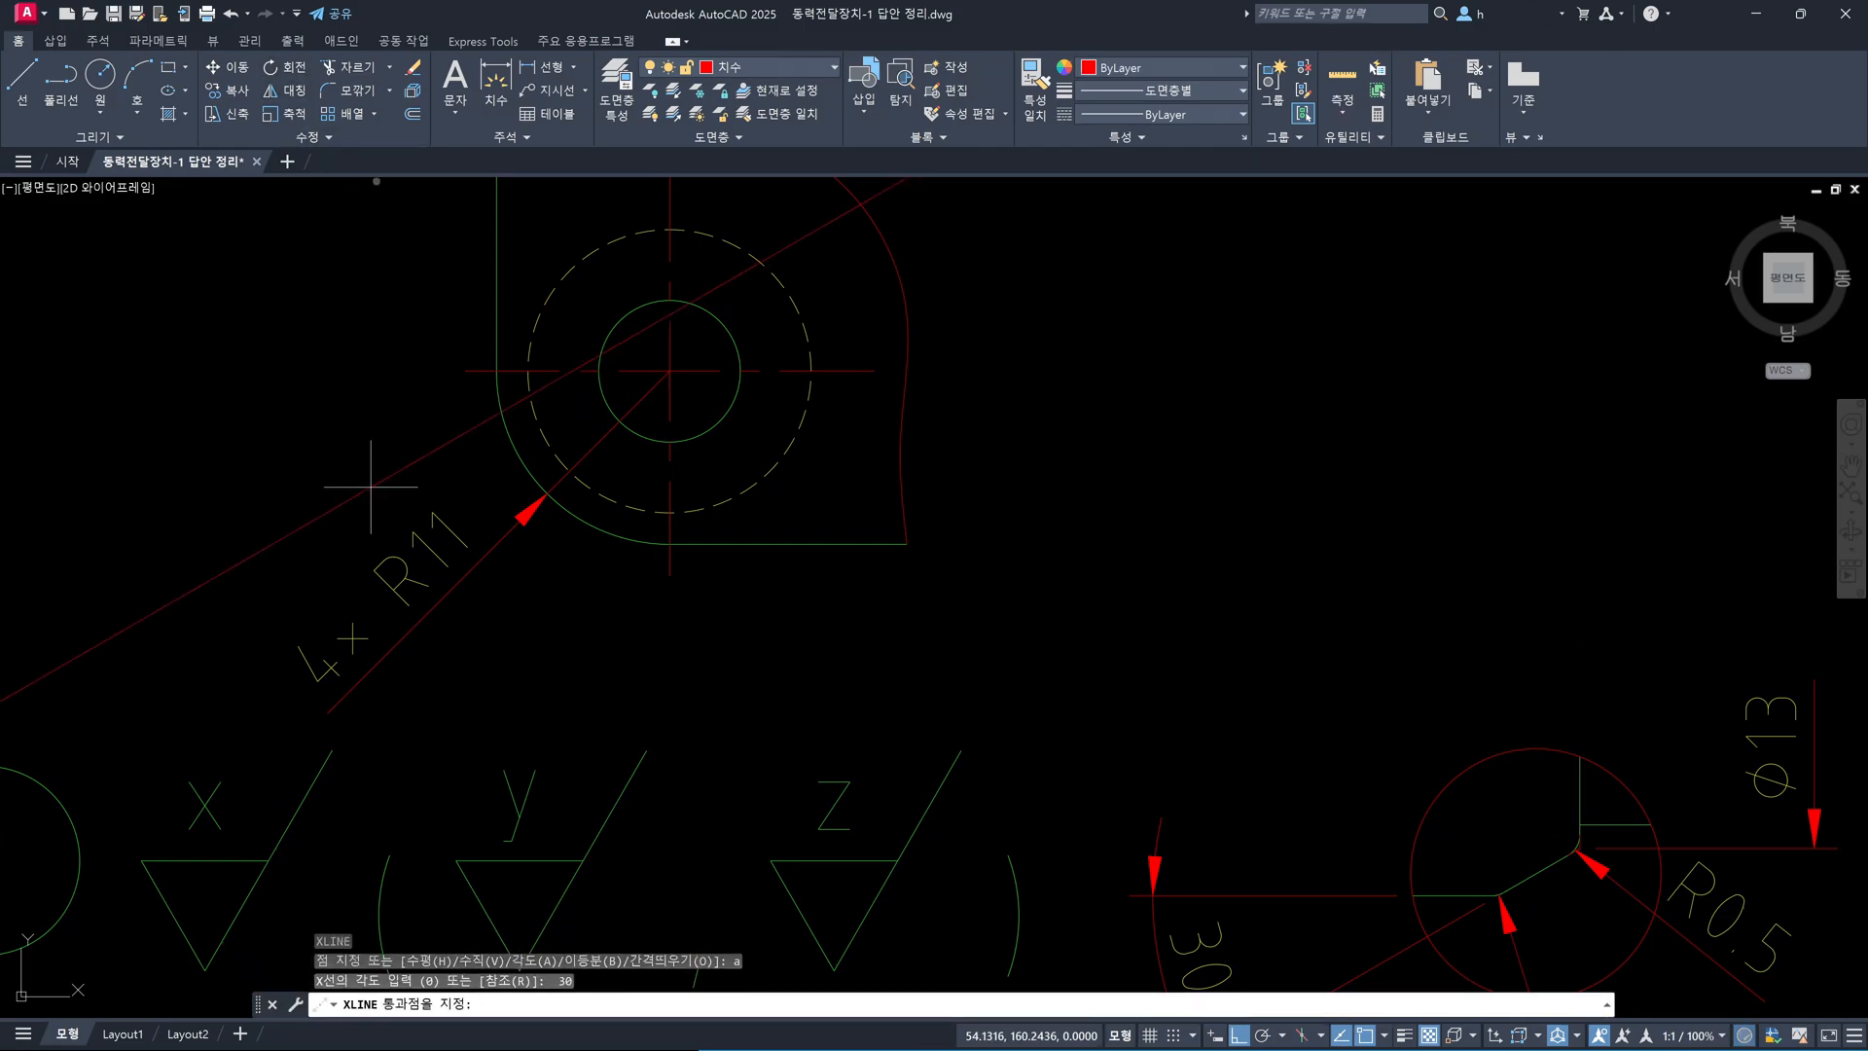
pyautogui.click(671, 371)
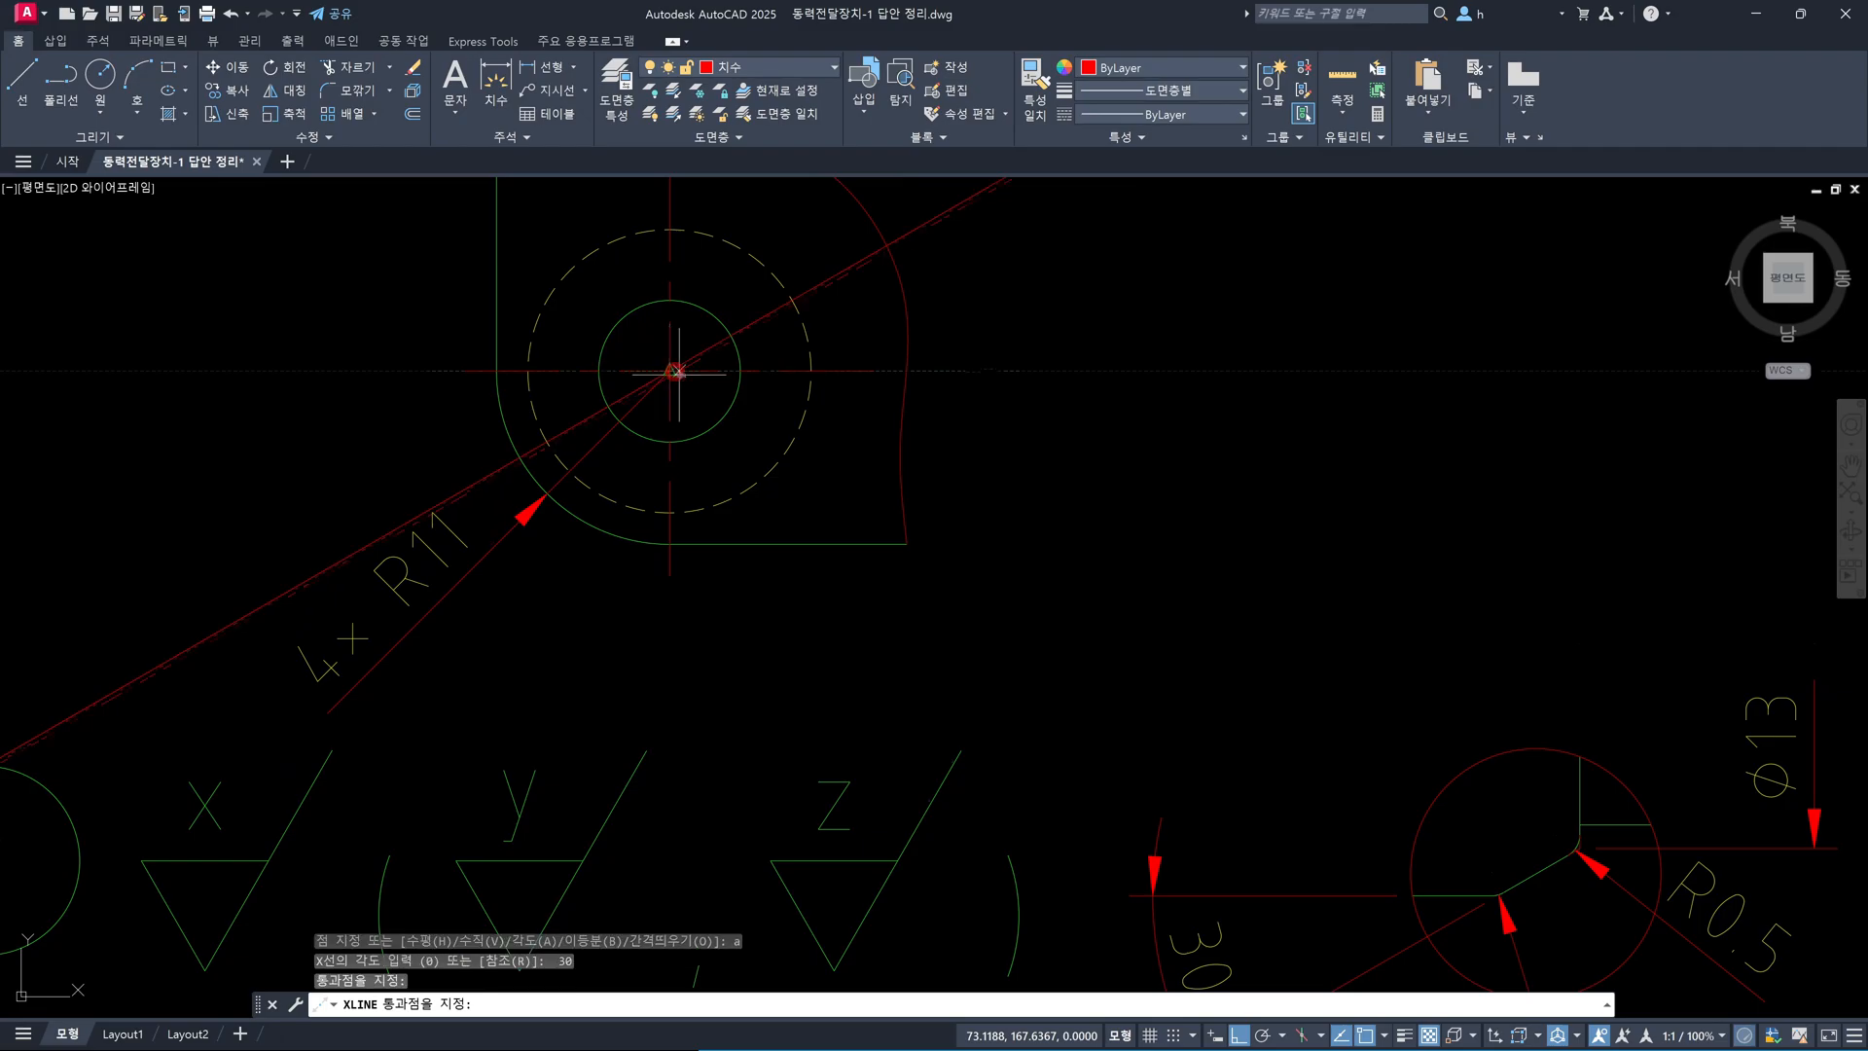
pyautogui.press('Escape')
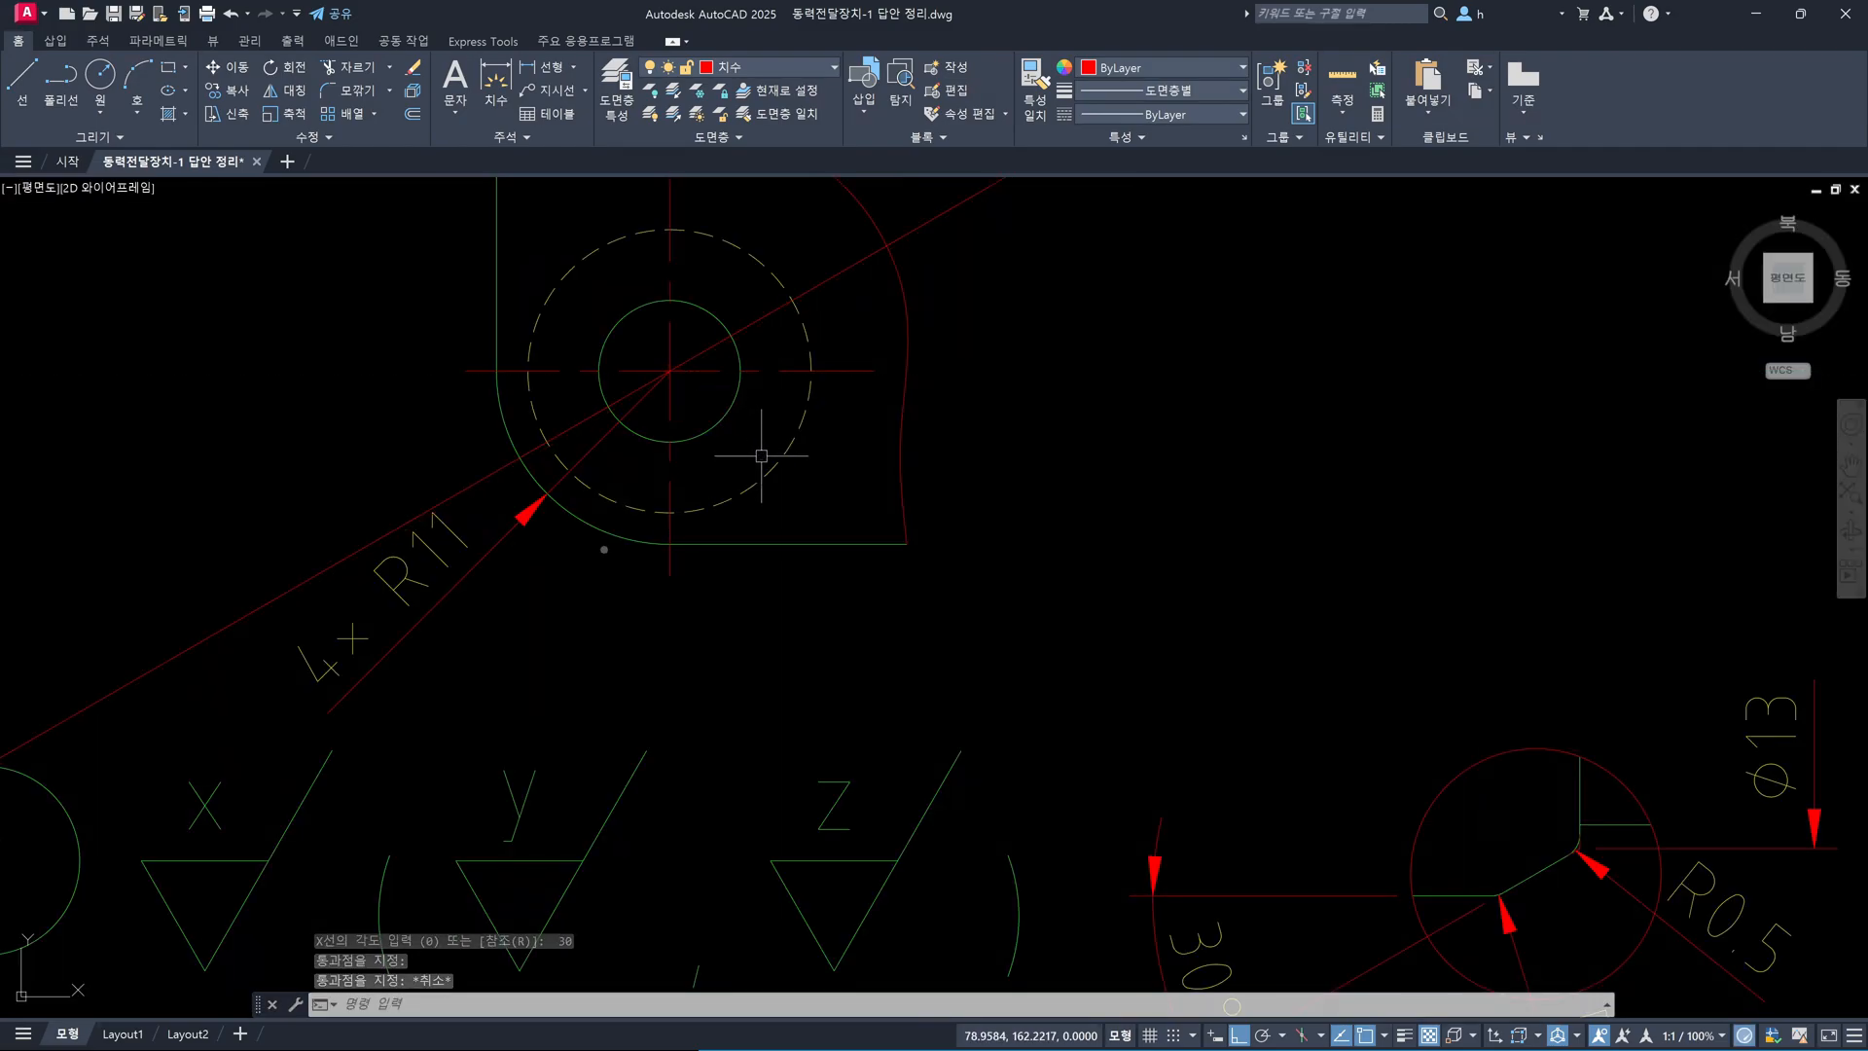
# Realign the 4× R11 dimension with the point where the 30° construction line crosses the rounded corner
pyautogui.click(423, 602)
pyautogui.click(424, 604)
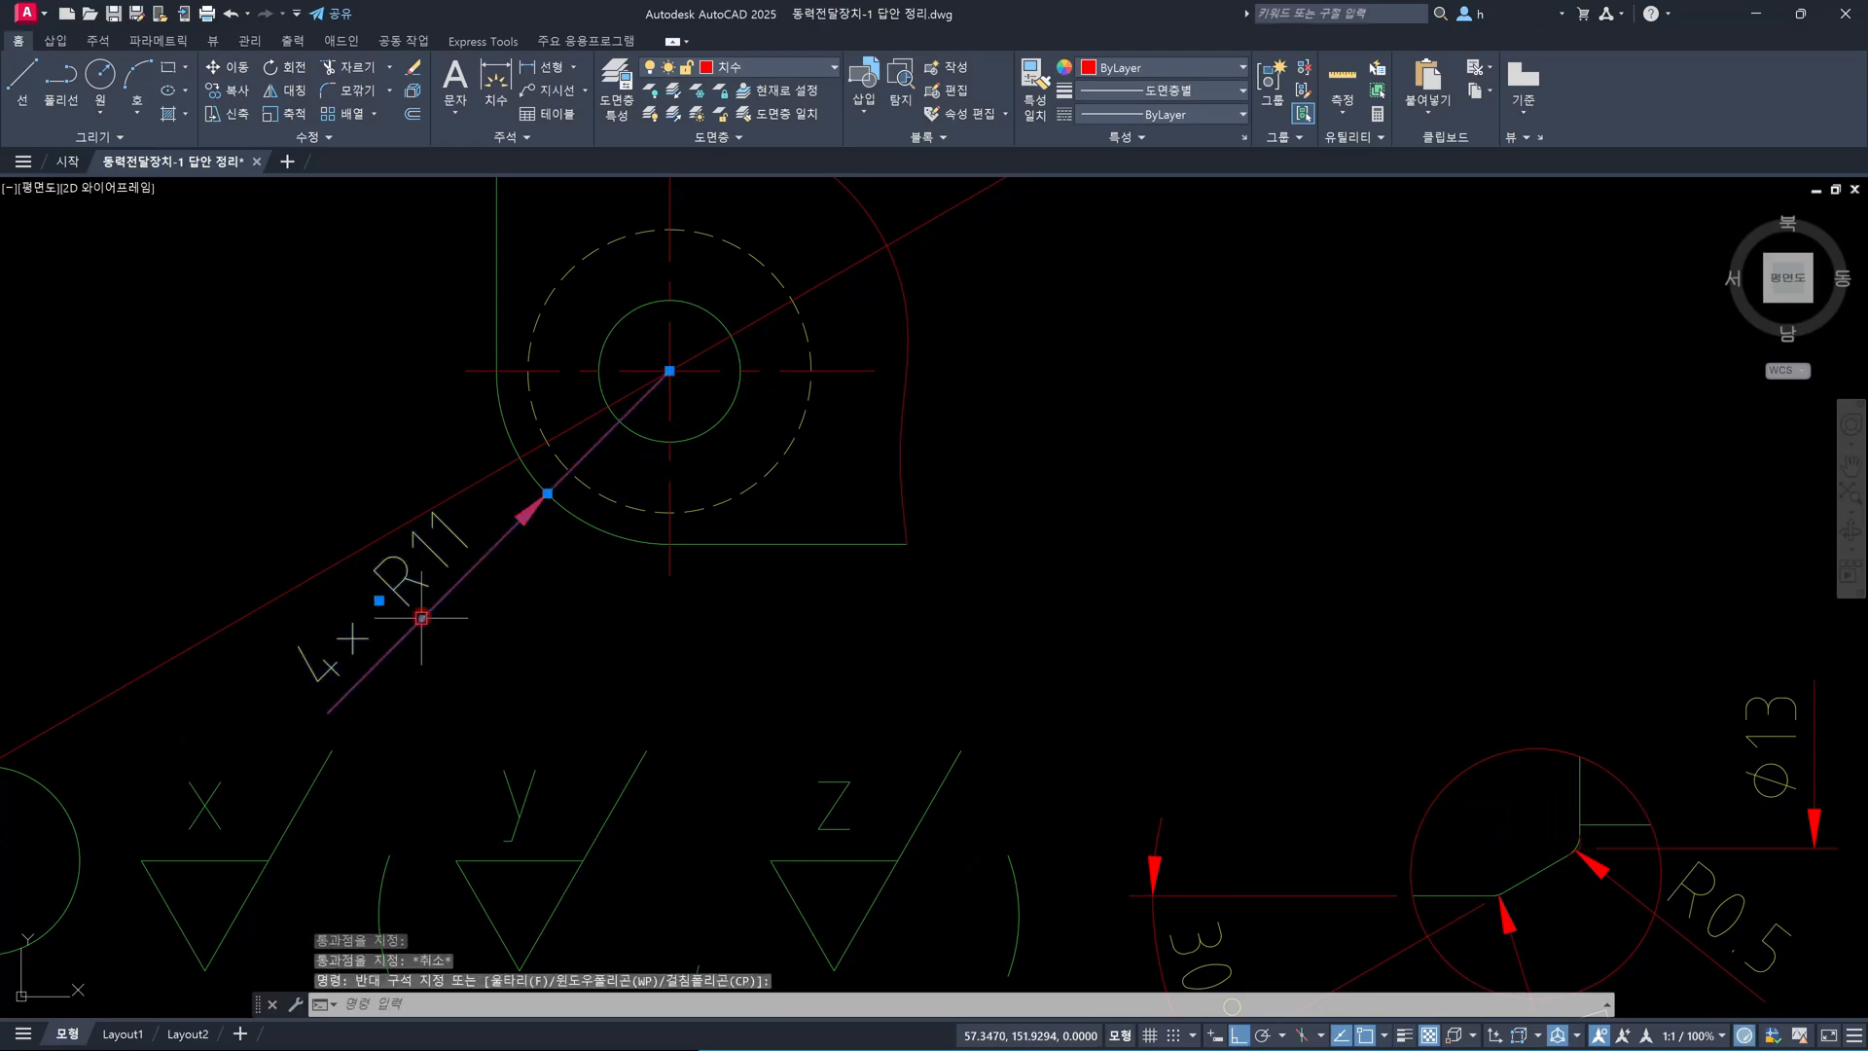
pyautogui.moveTo(380, 601)
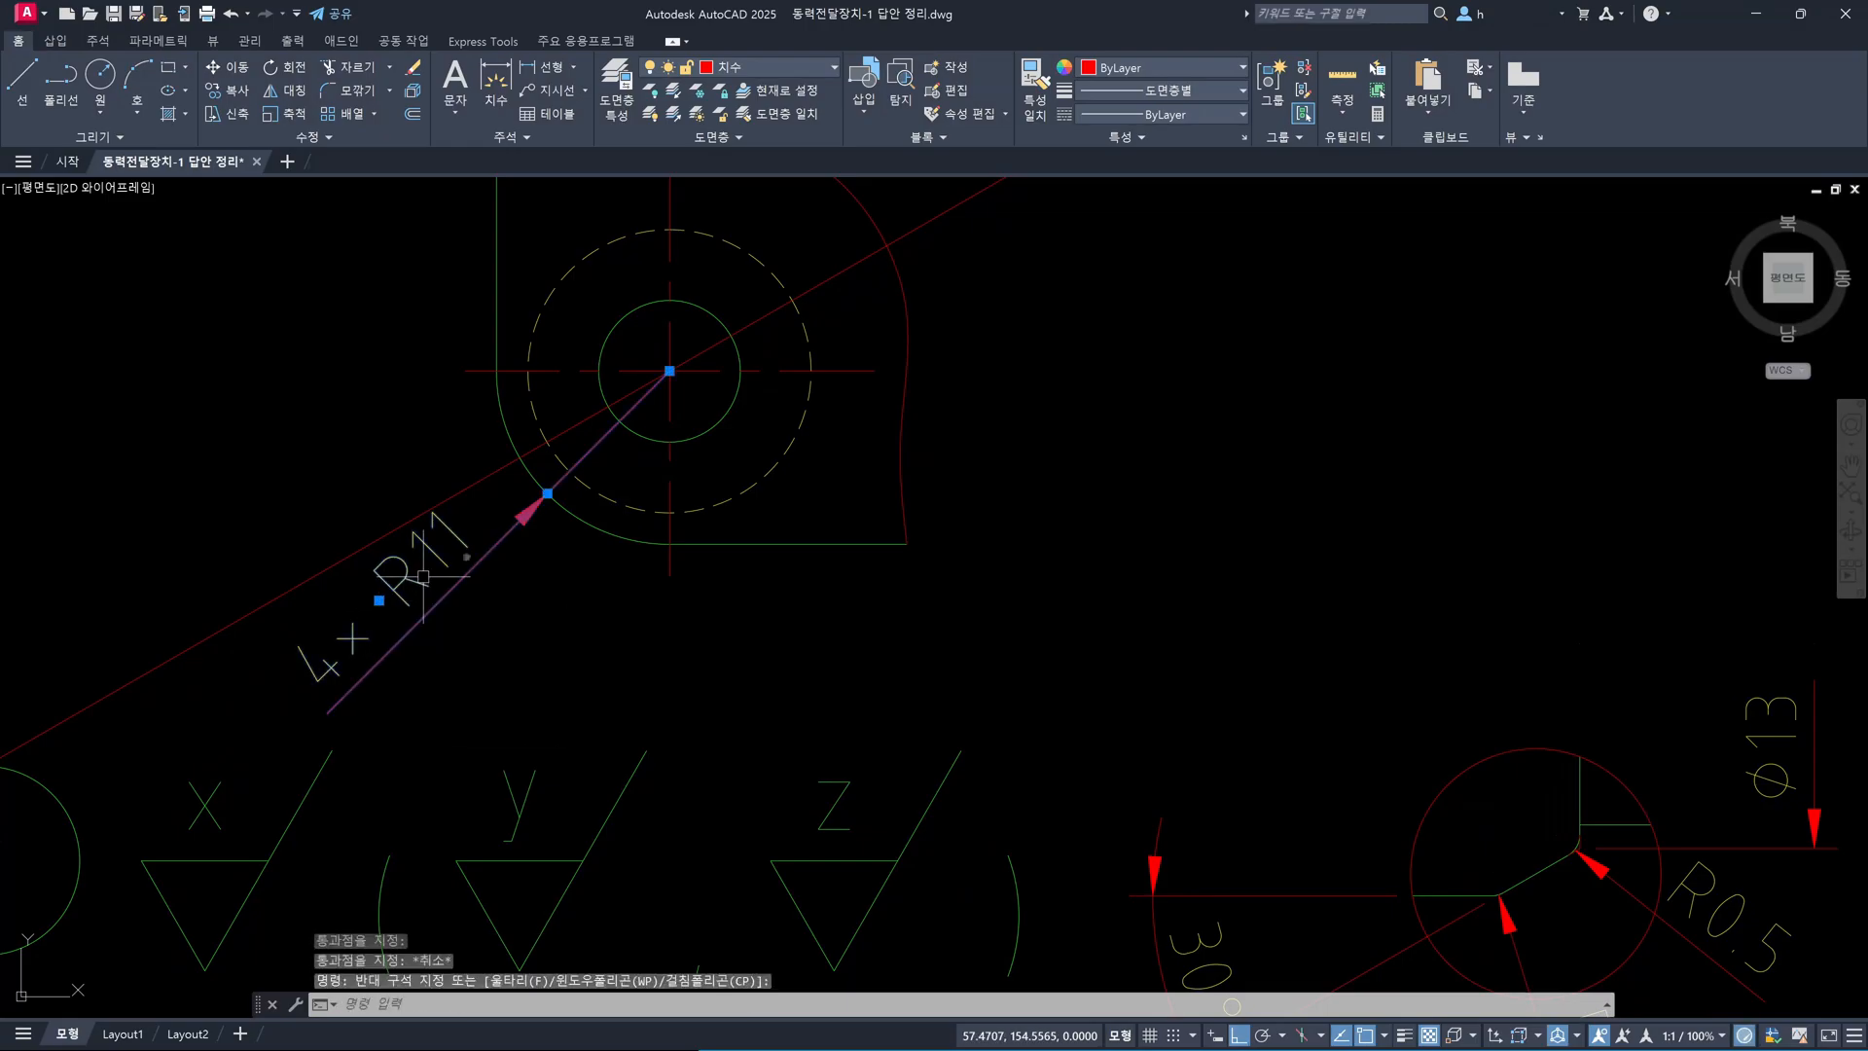
pyautogui.click(545, 494)
pyautogui.click(520, 457)
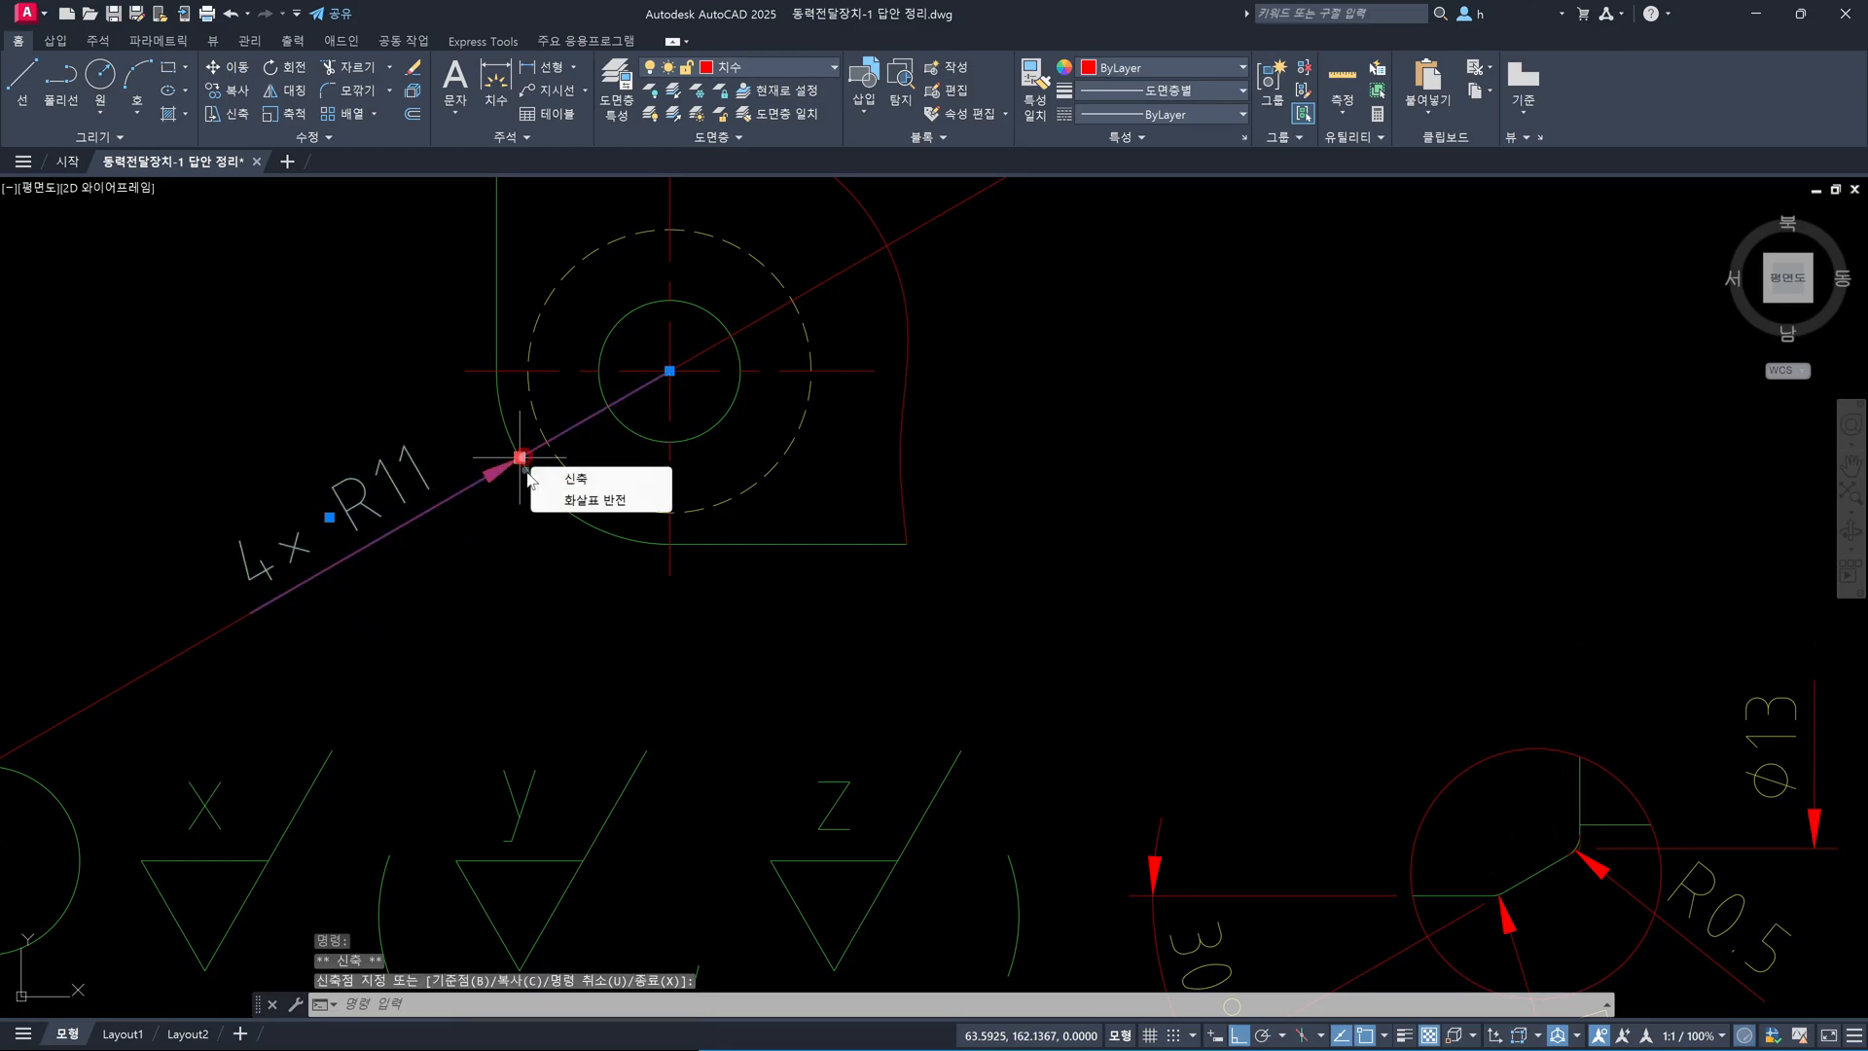
pyautogui.scroll(-3, 746, 492)
pyautogui.click(889, 385)
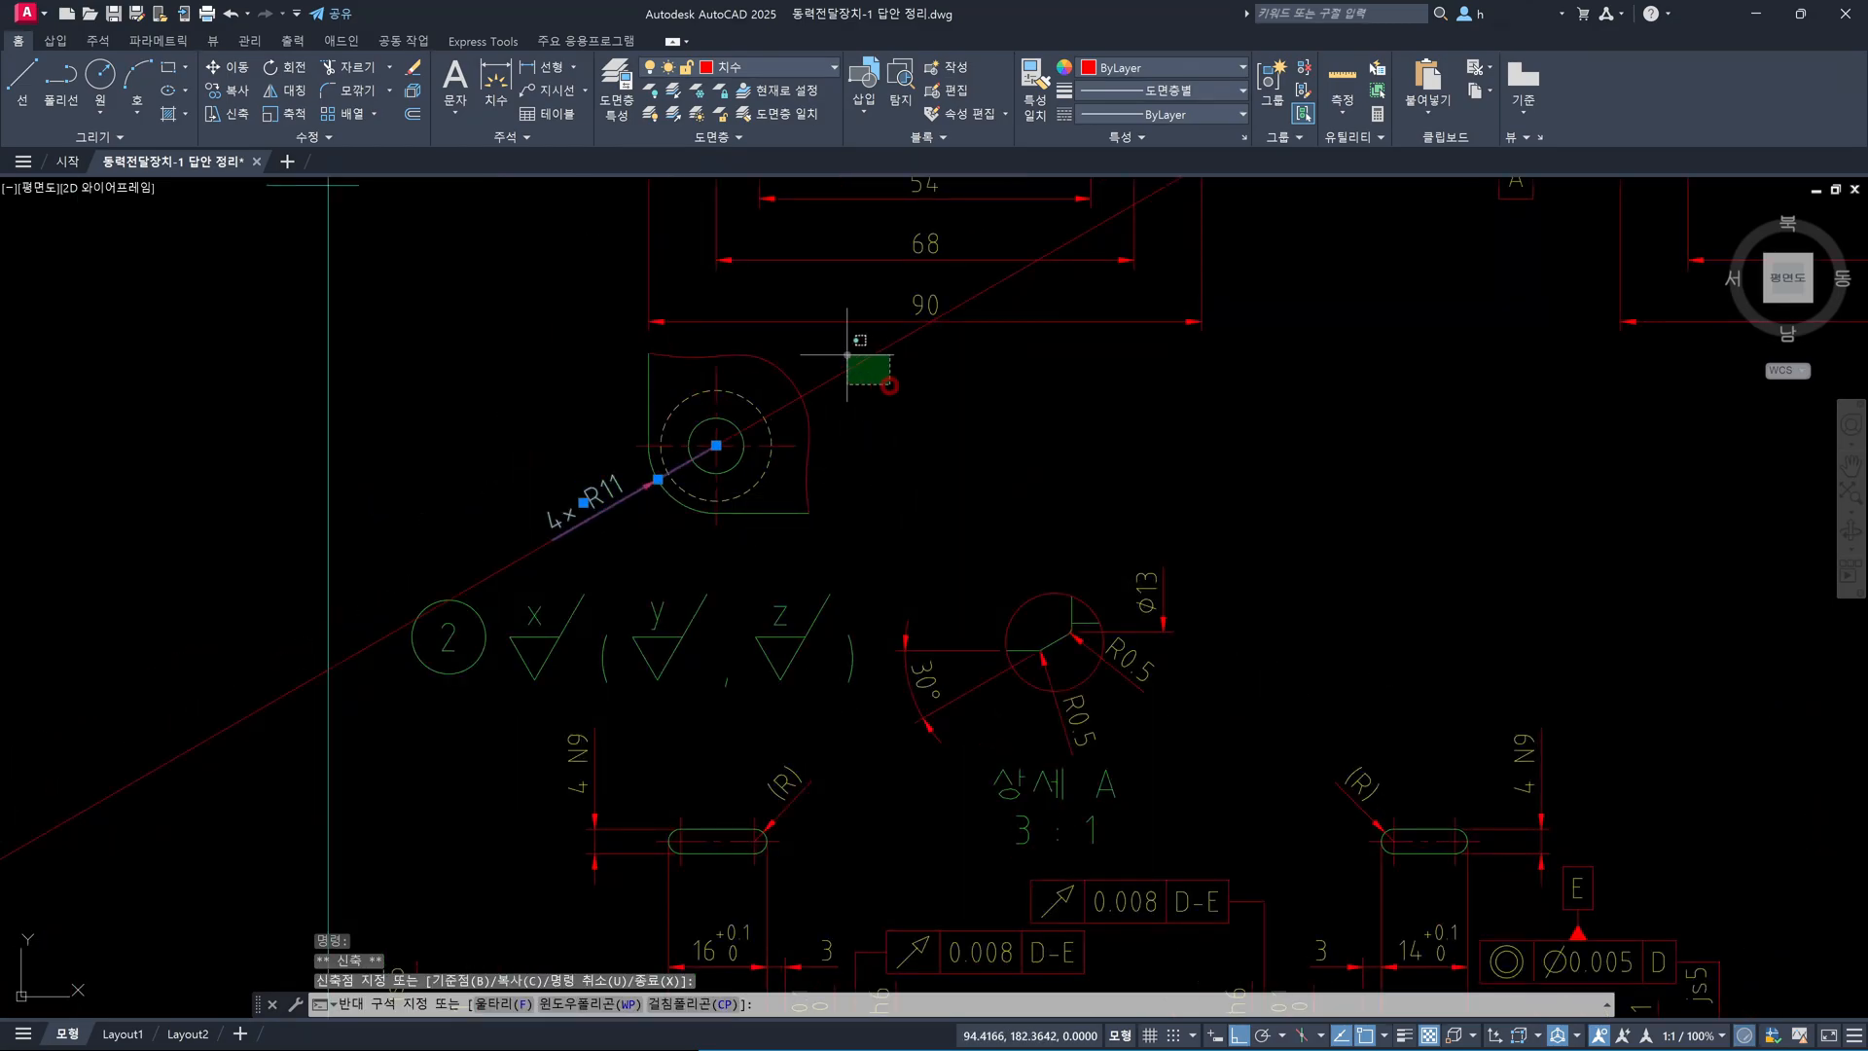
pyautogui.click(847, 354)
pyautogui.press('Delete')
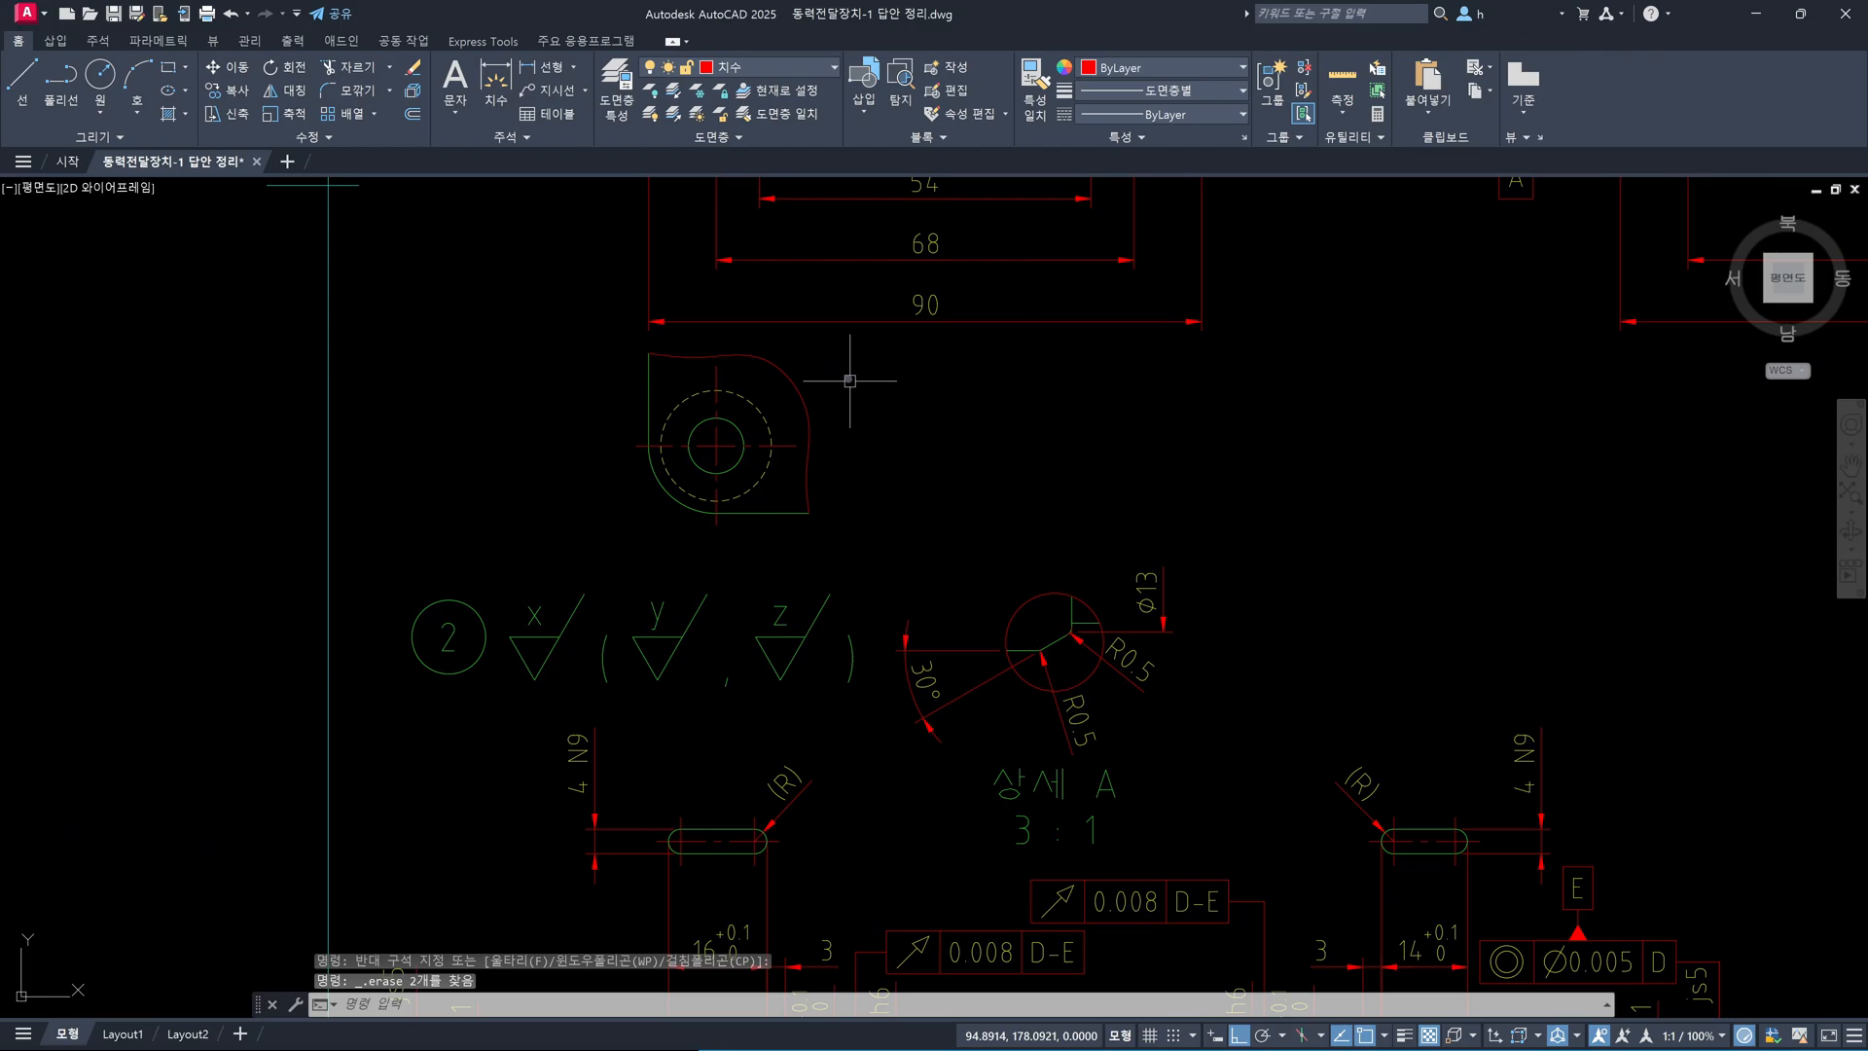
pyautogui.hotkey('ctrl', 'z')
# Delete only the 30° construction line running through the corner view
pyautogui.click(843, 368)
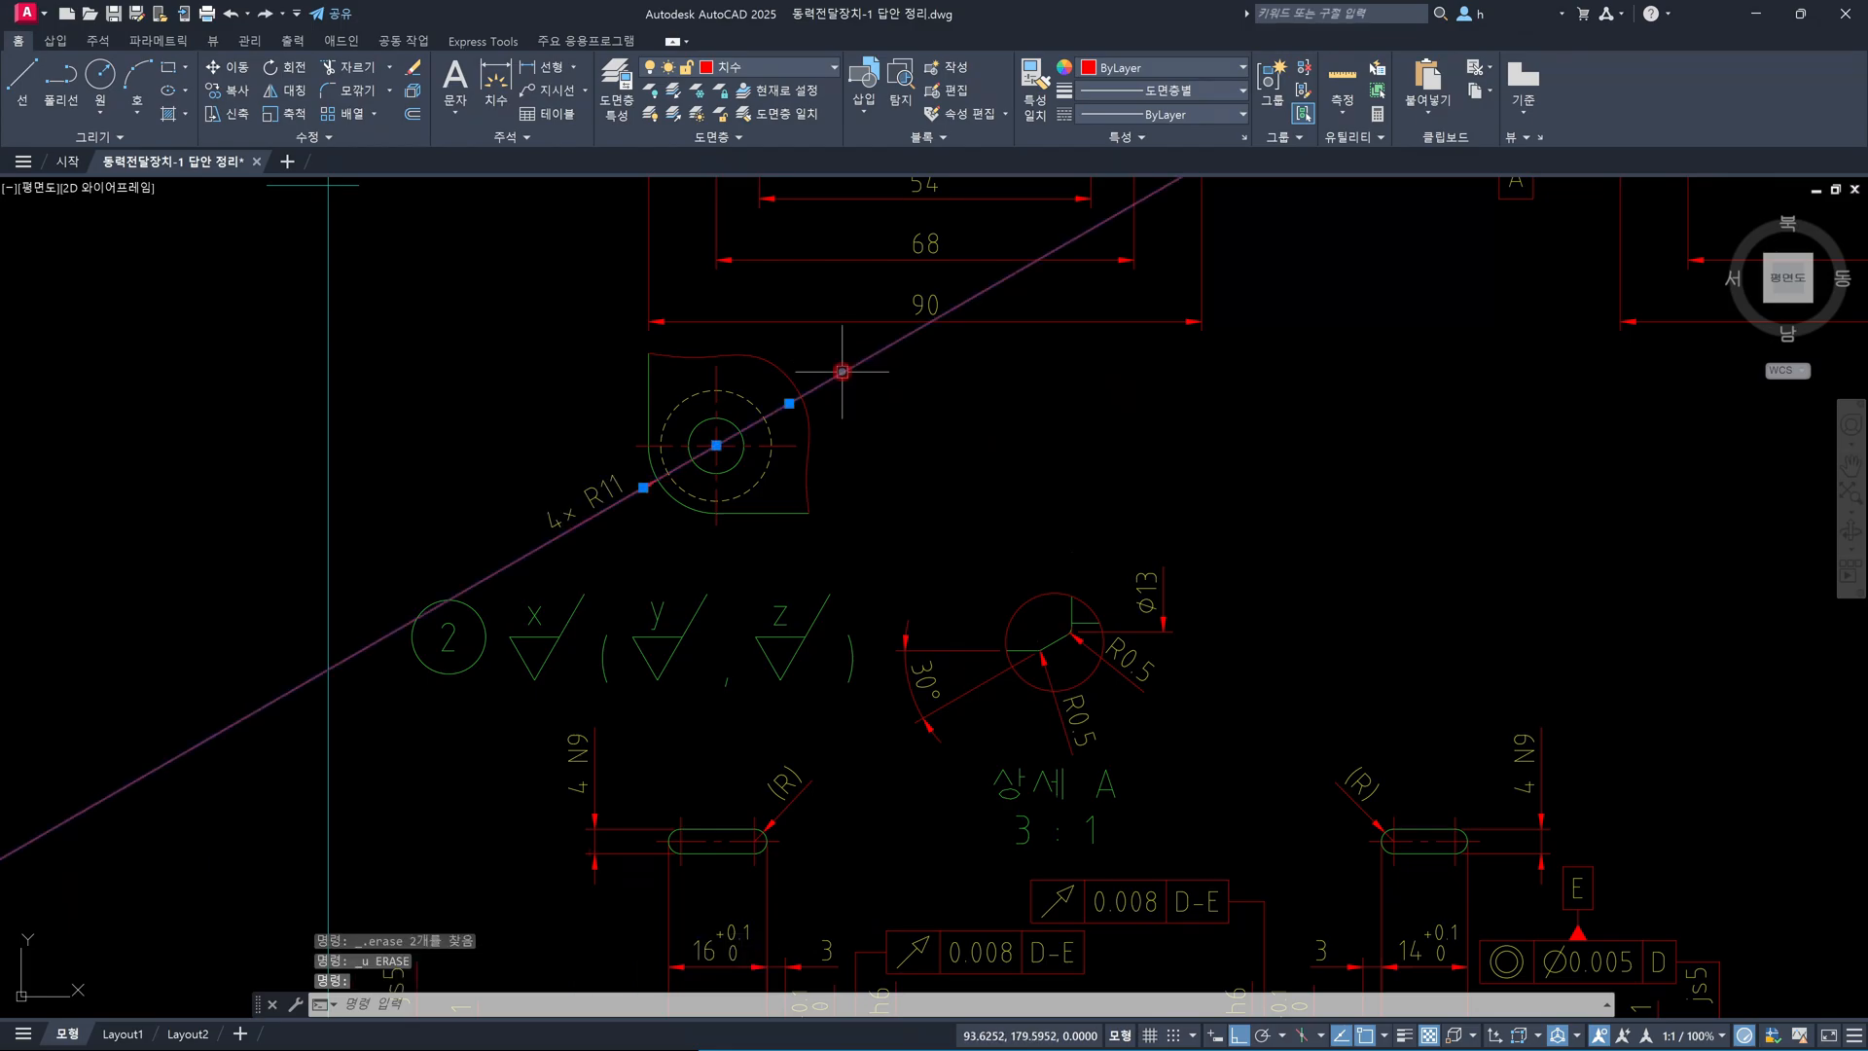
pyautogui.press('Delete')
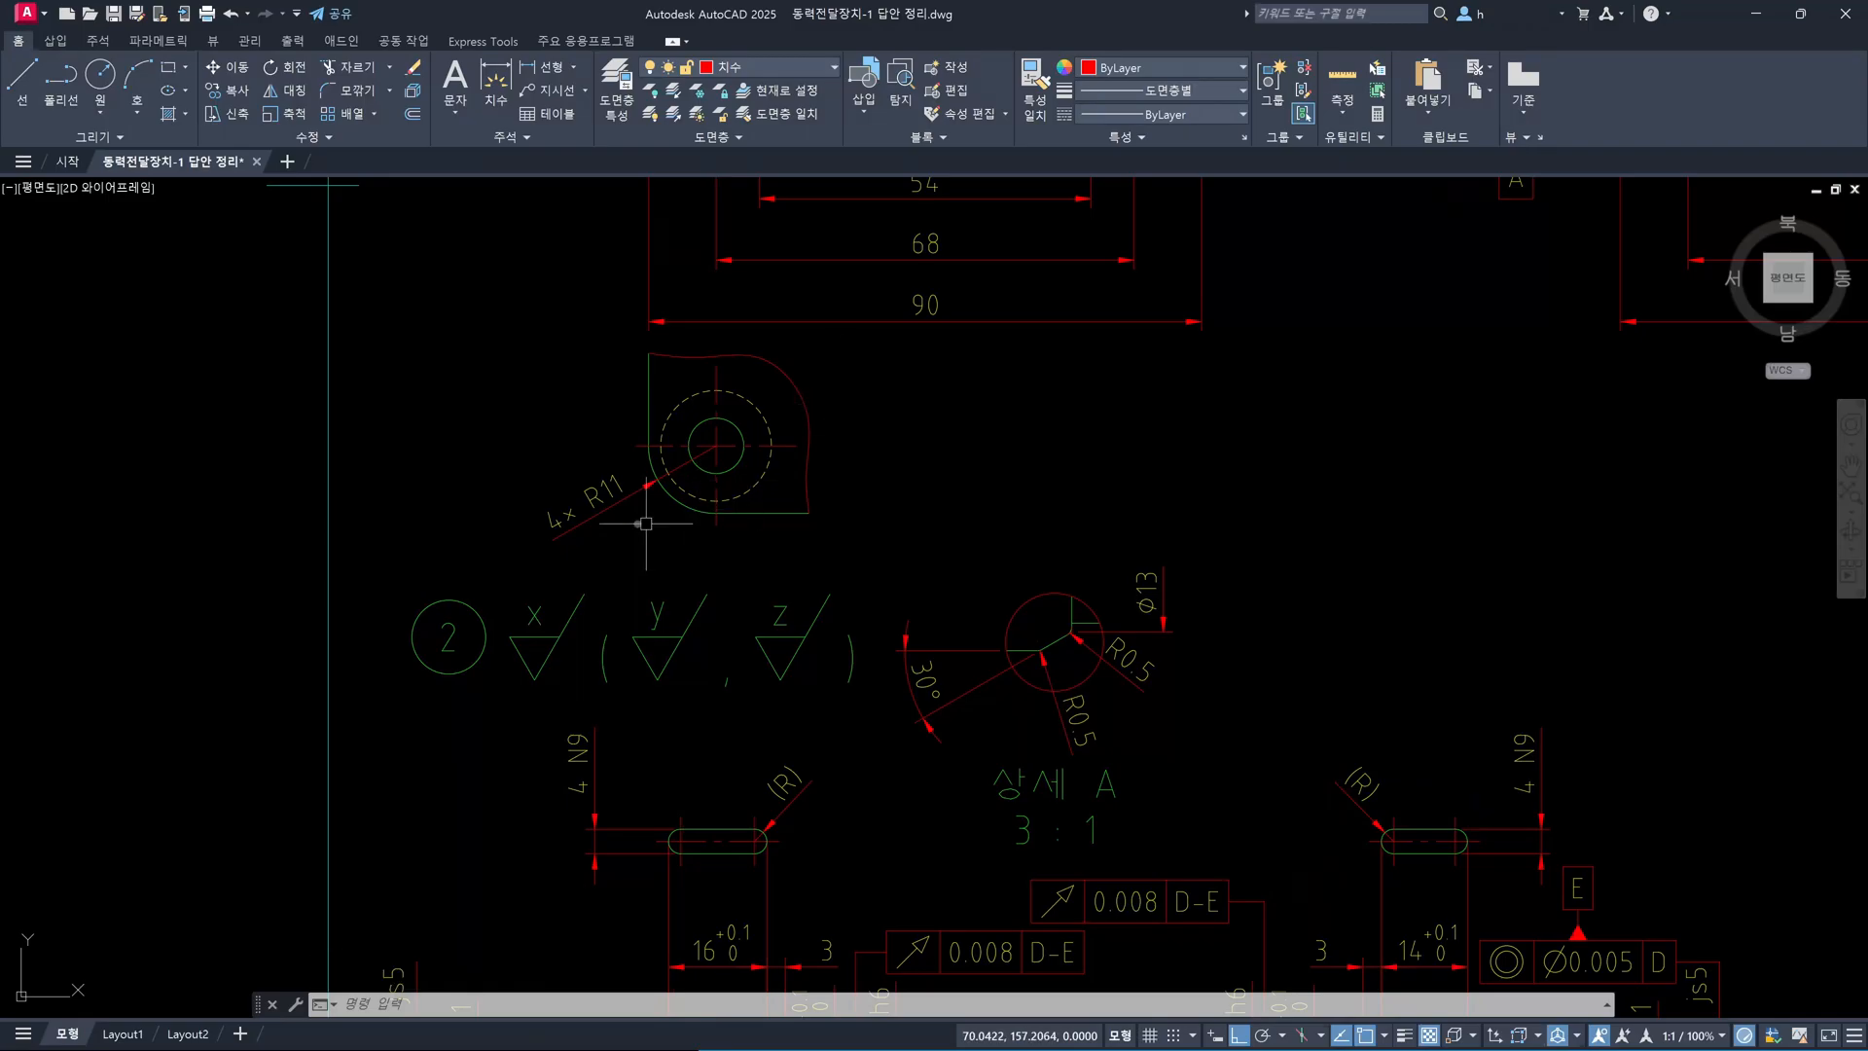
# Move the corner view with its 4× R11 dimension slightly straight down, away from the front view's 90 dimension
pyautogui.write('m')
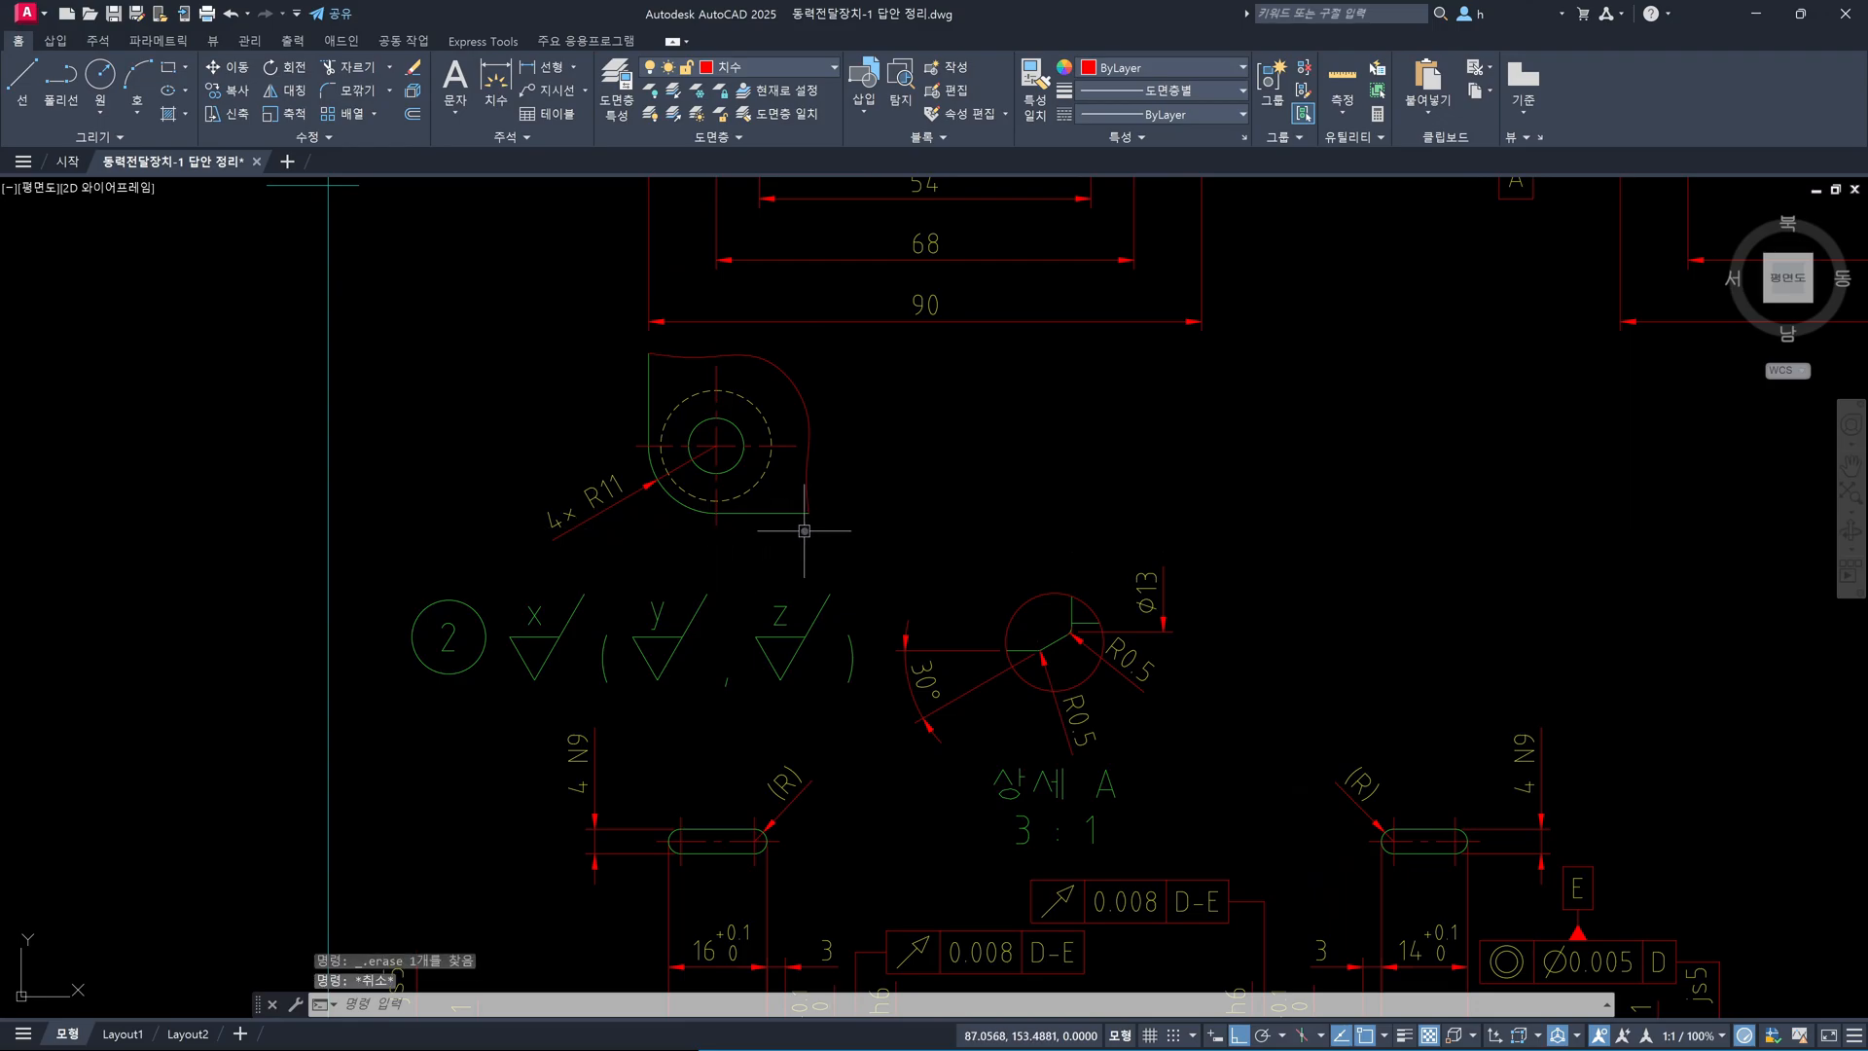
pyautogui.press('Return')
pyautogui.click(867, 545)
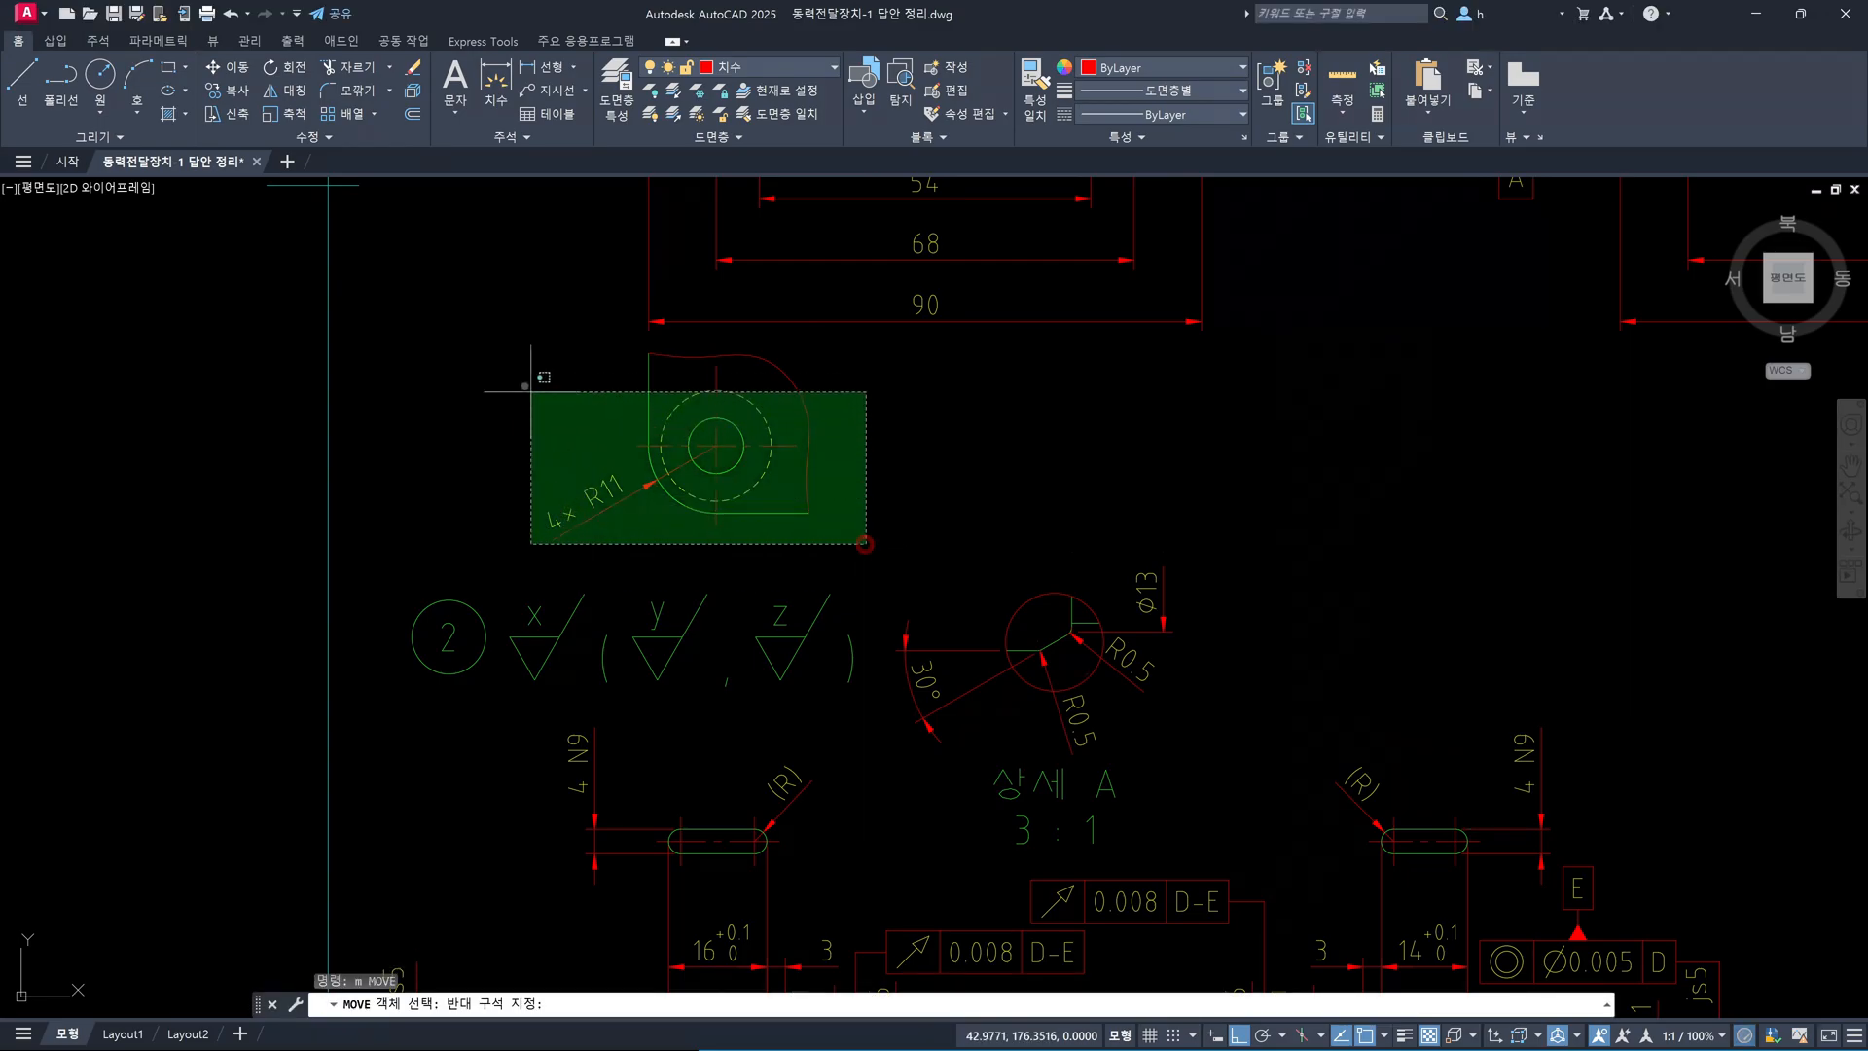
pyautogui.click(502, 340)
pyautogui.press('Return')
pyautogui.click(903, 454)
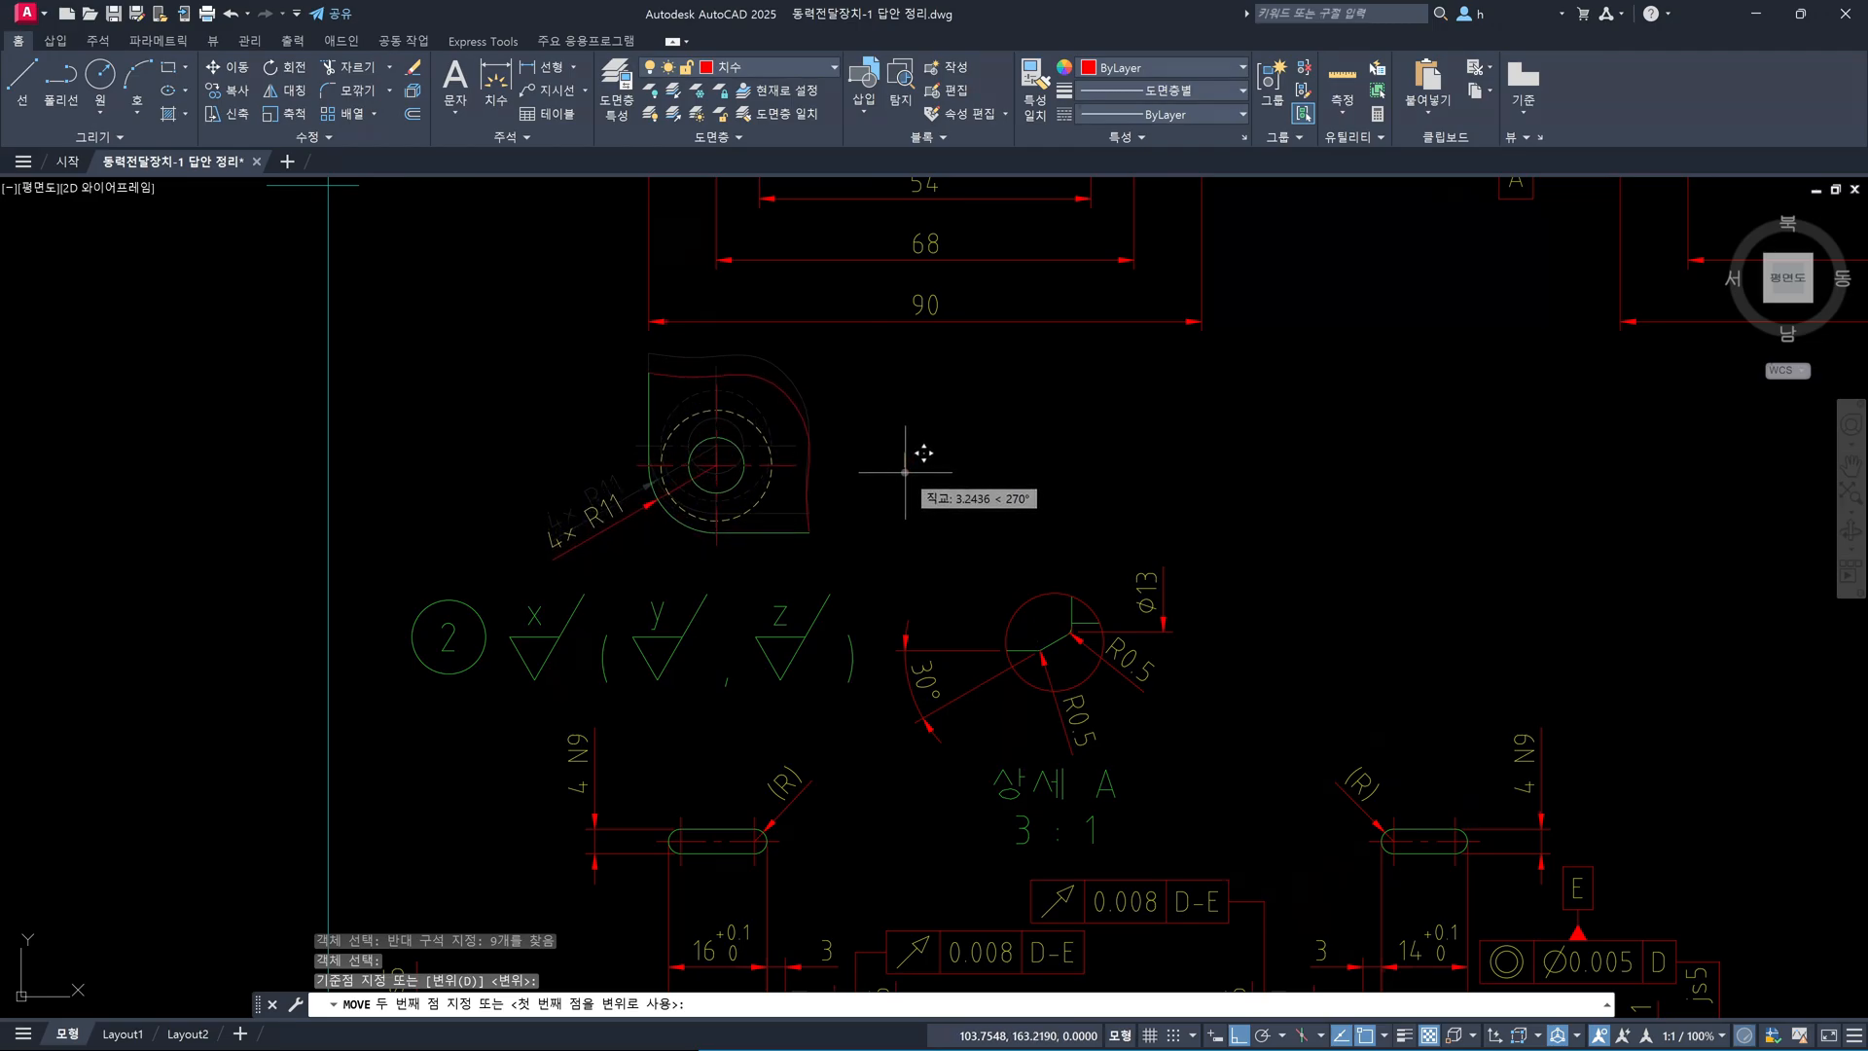
pyautogui.press('Escape')
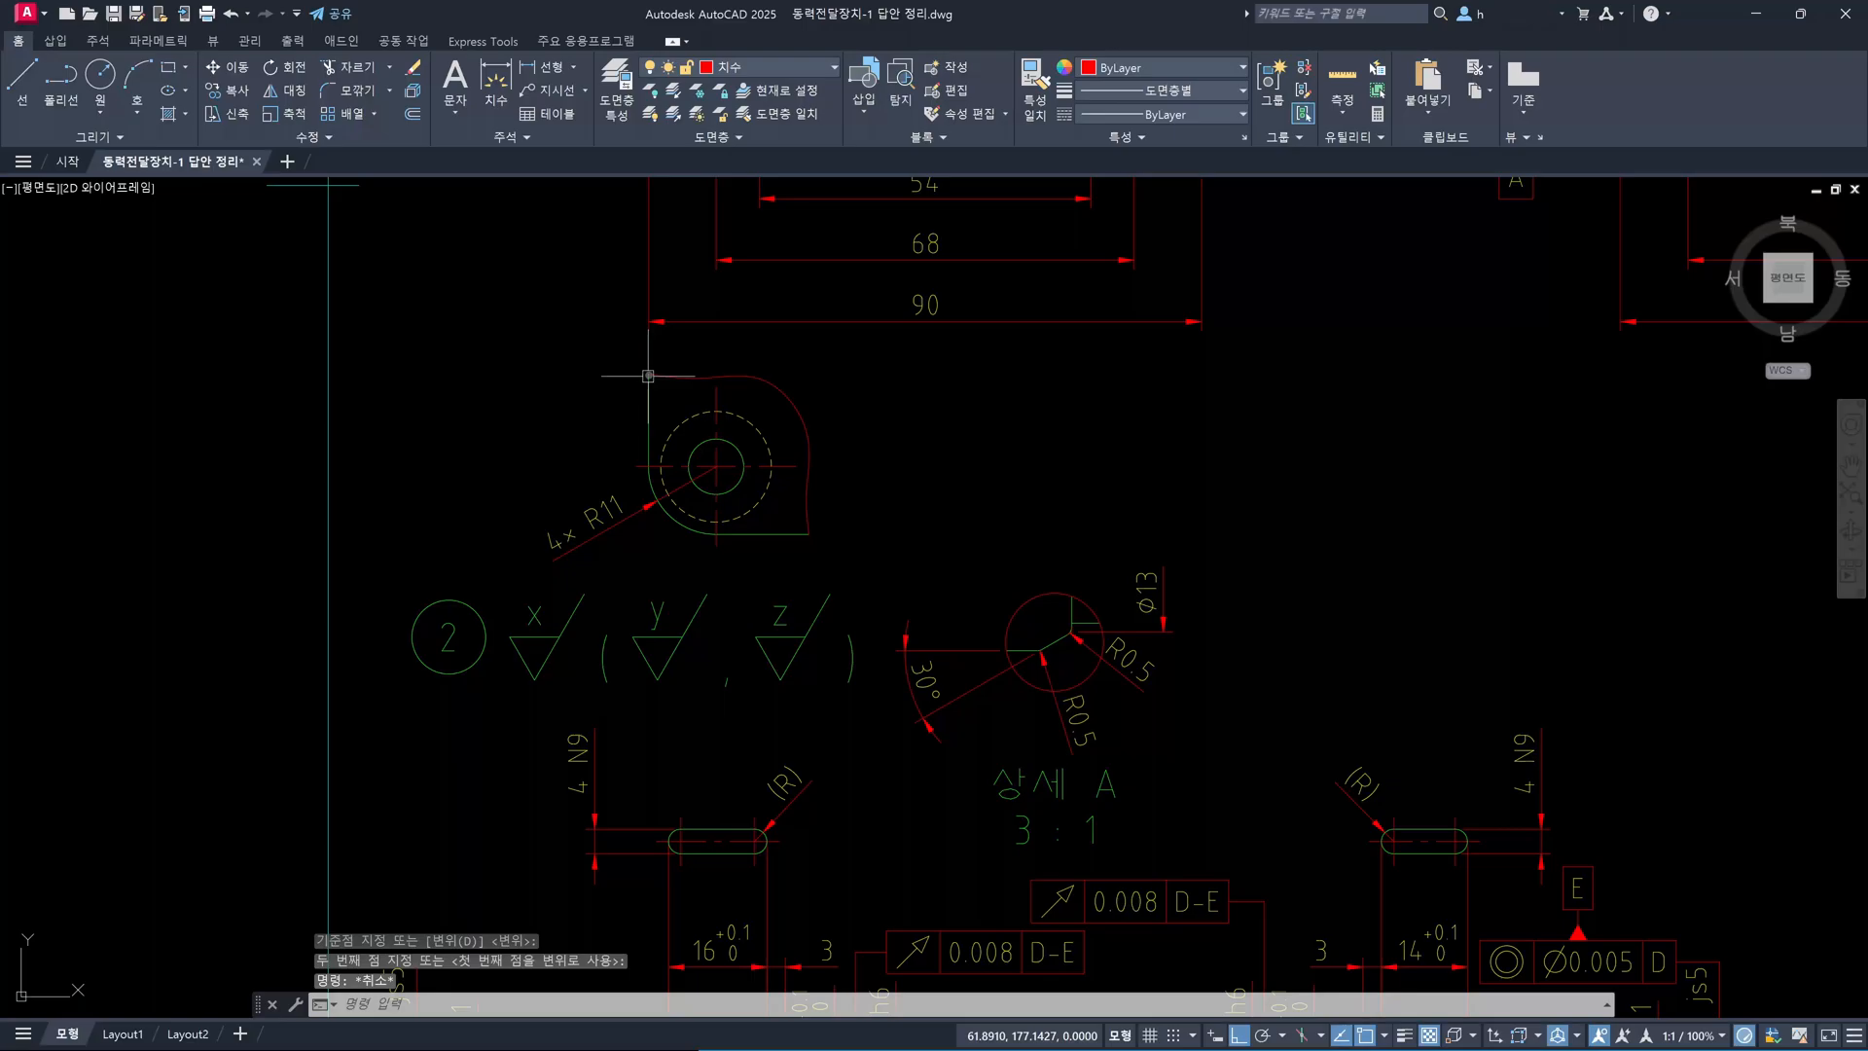
pyautogui.scroll(-2, 698, 551)
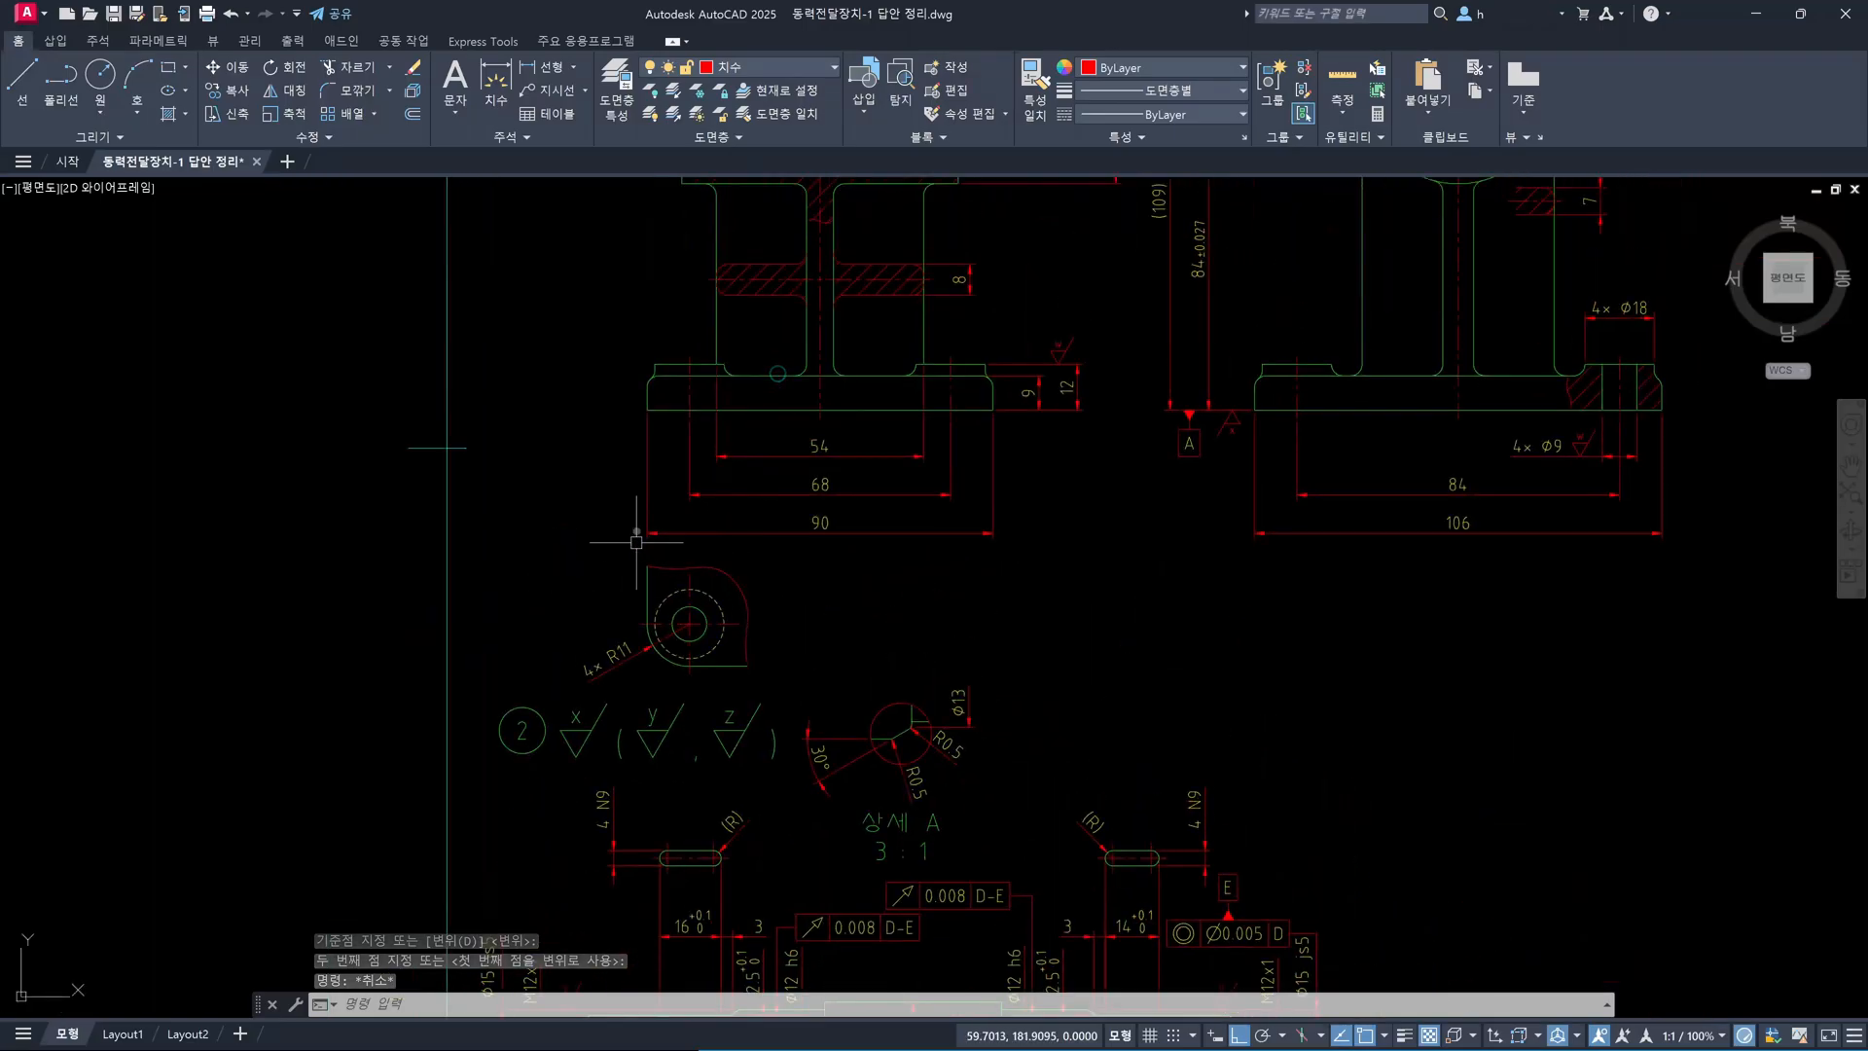
pyautogui.scroll(-3, 752, 522)
pyautogui.scroll(2, 819, 557)
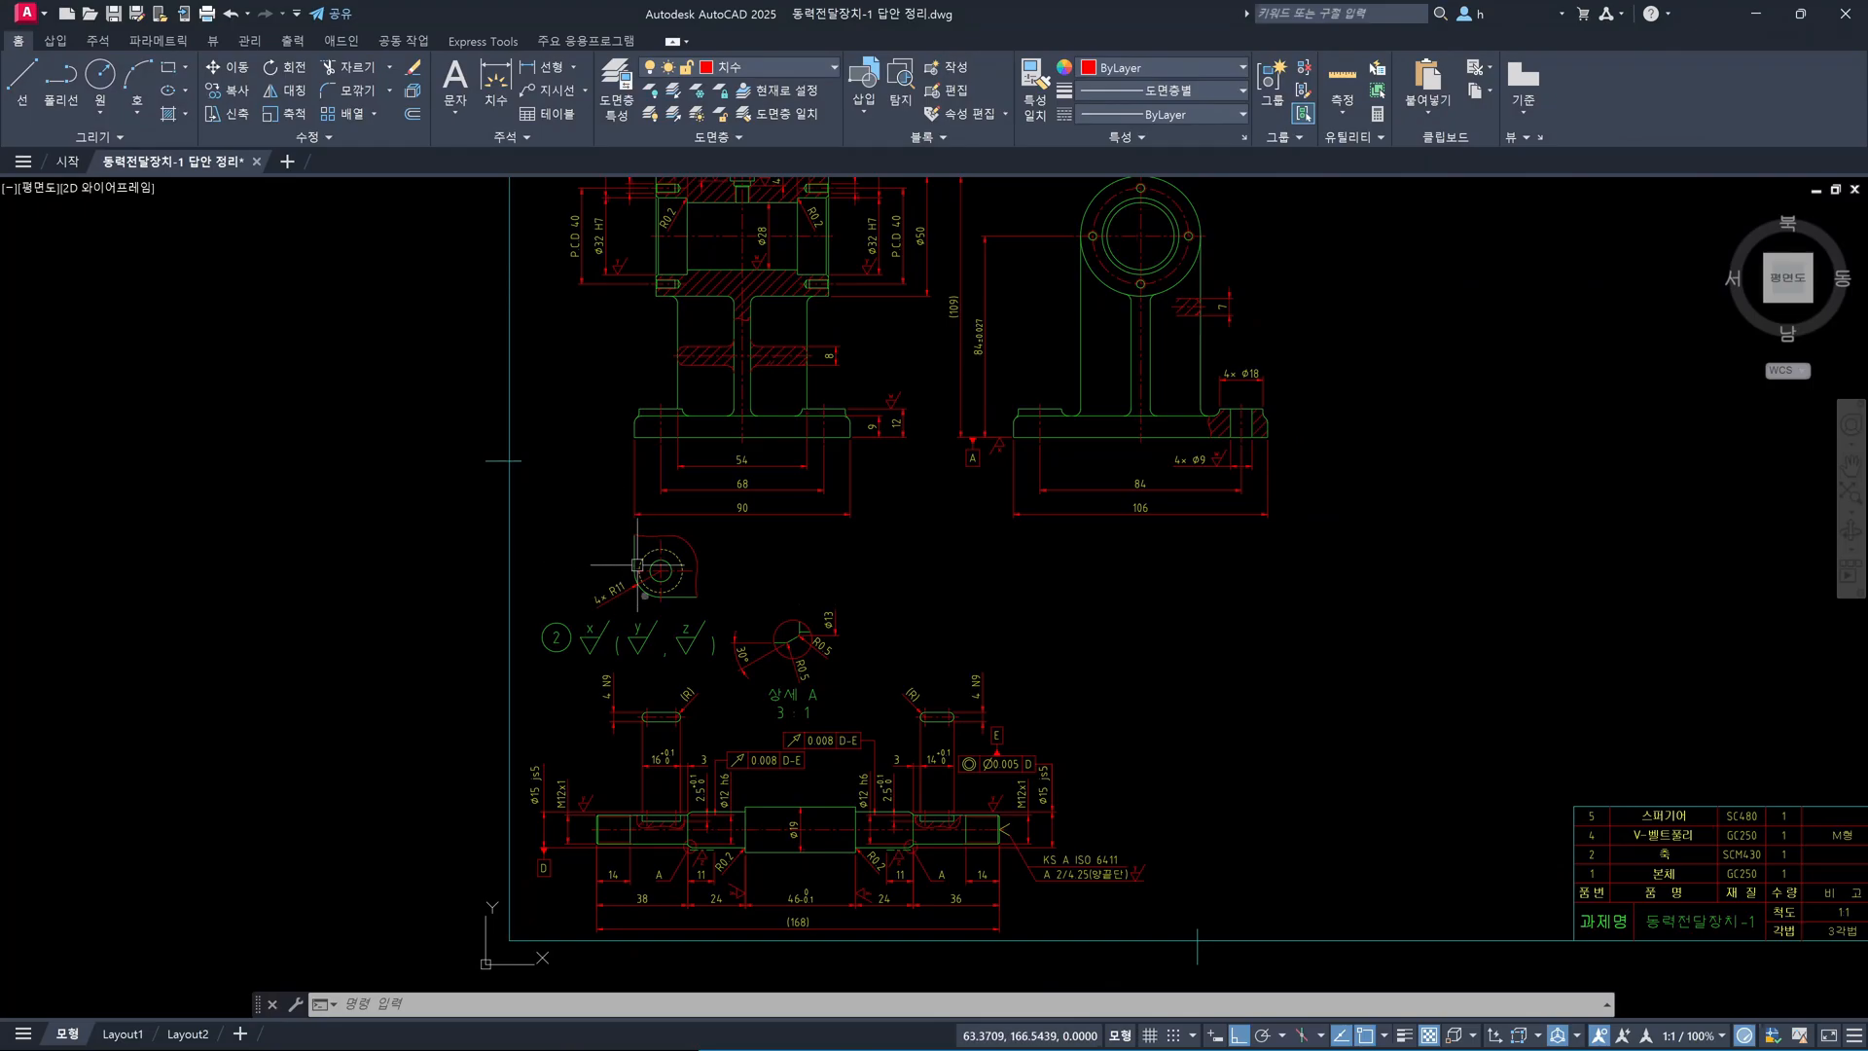
# Draw a horizontal construction line through the centring mark at the middle of the frame's right edge
pyautogui.scroll(-4, 697, 579)
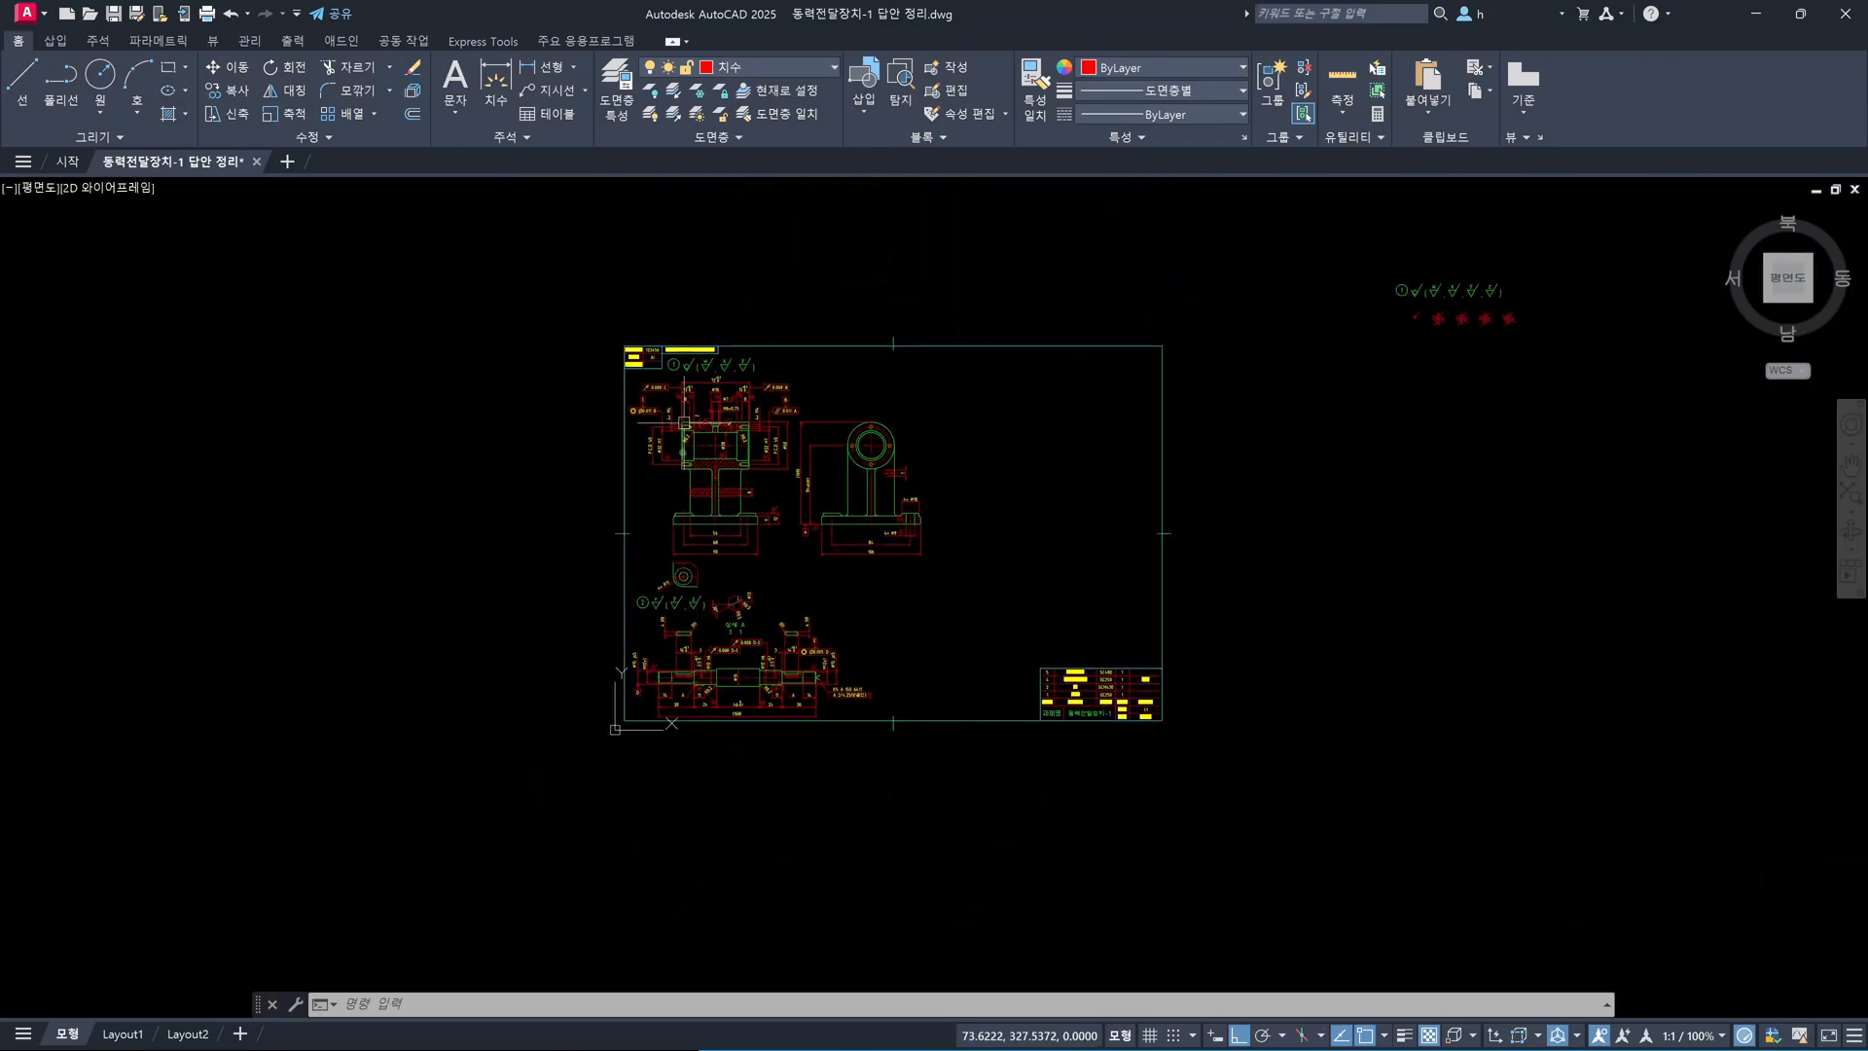
pyautogui.moveTo(900, 642); pyautogui.dragTo(564, 679, button='middle')
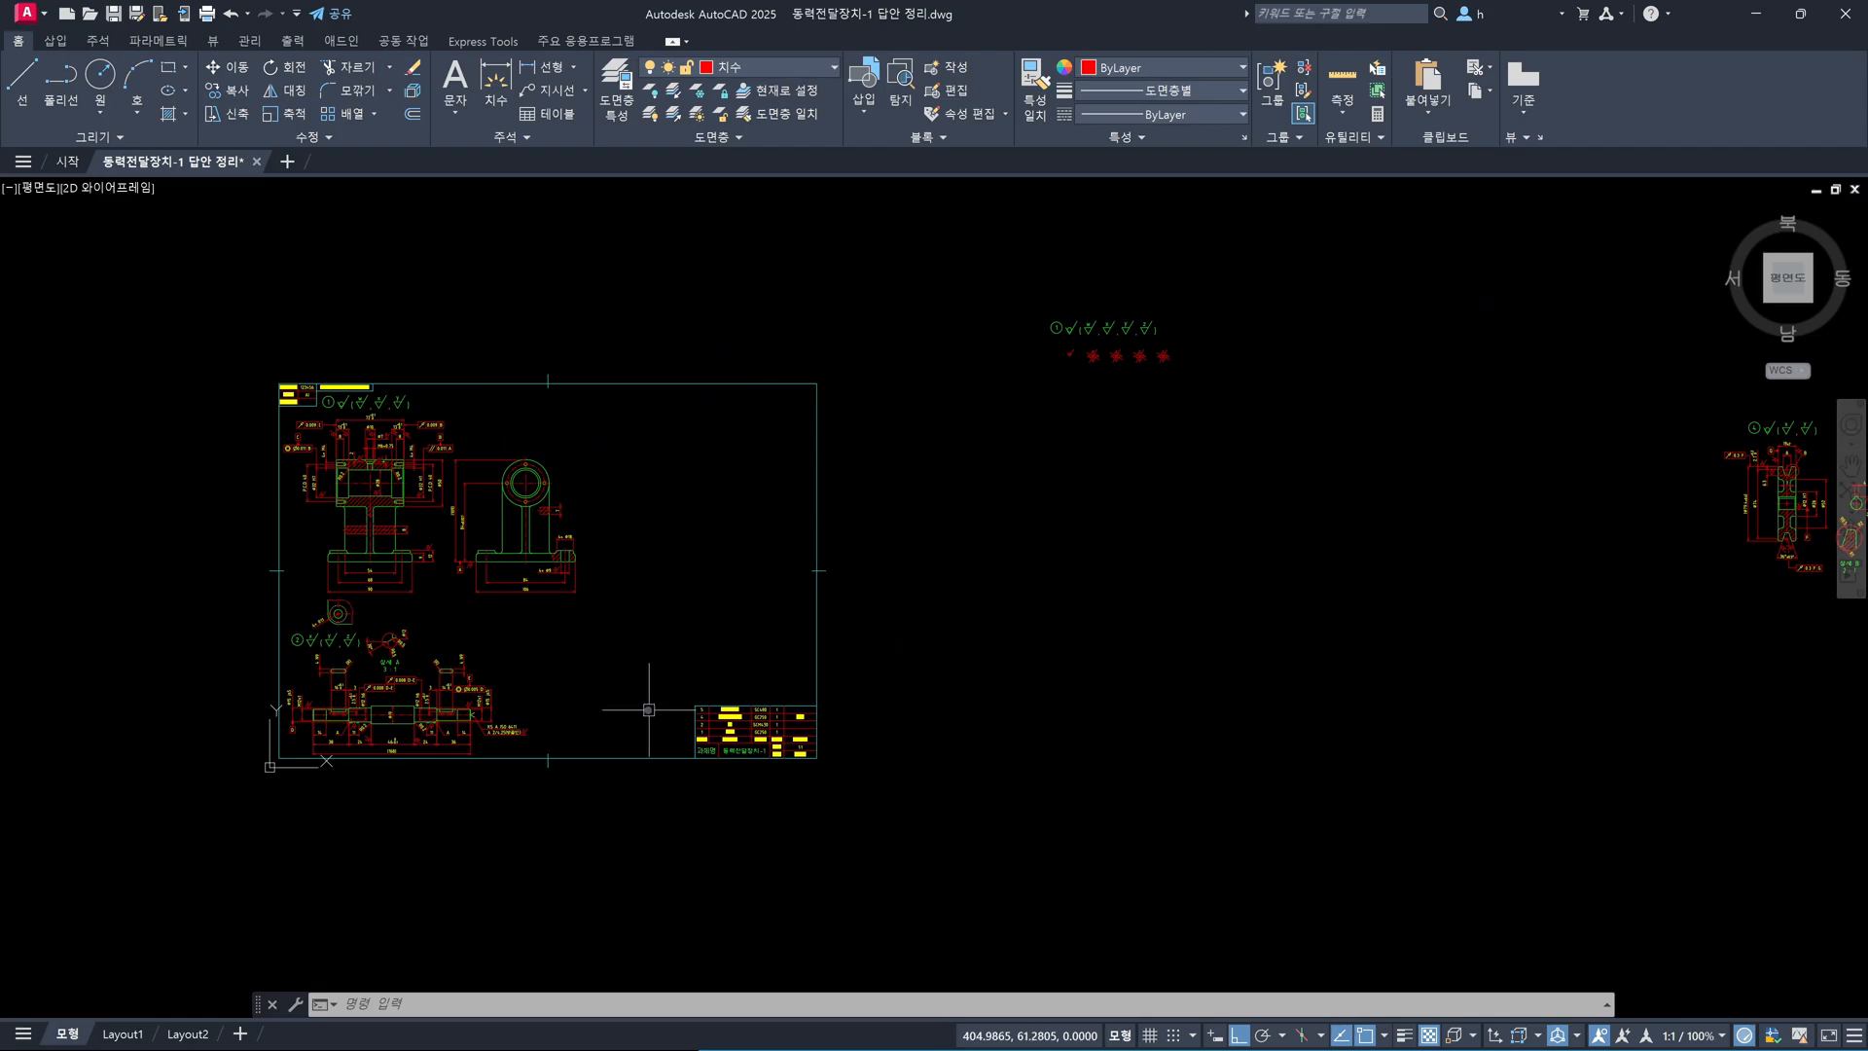
pyautogui.scroll(4, 649, 709)
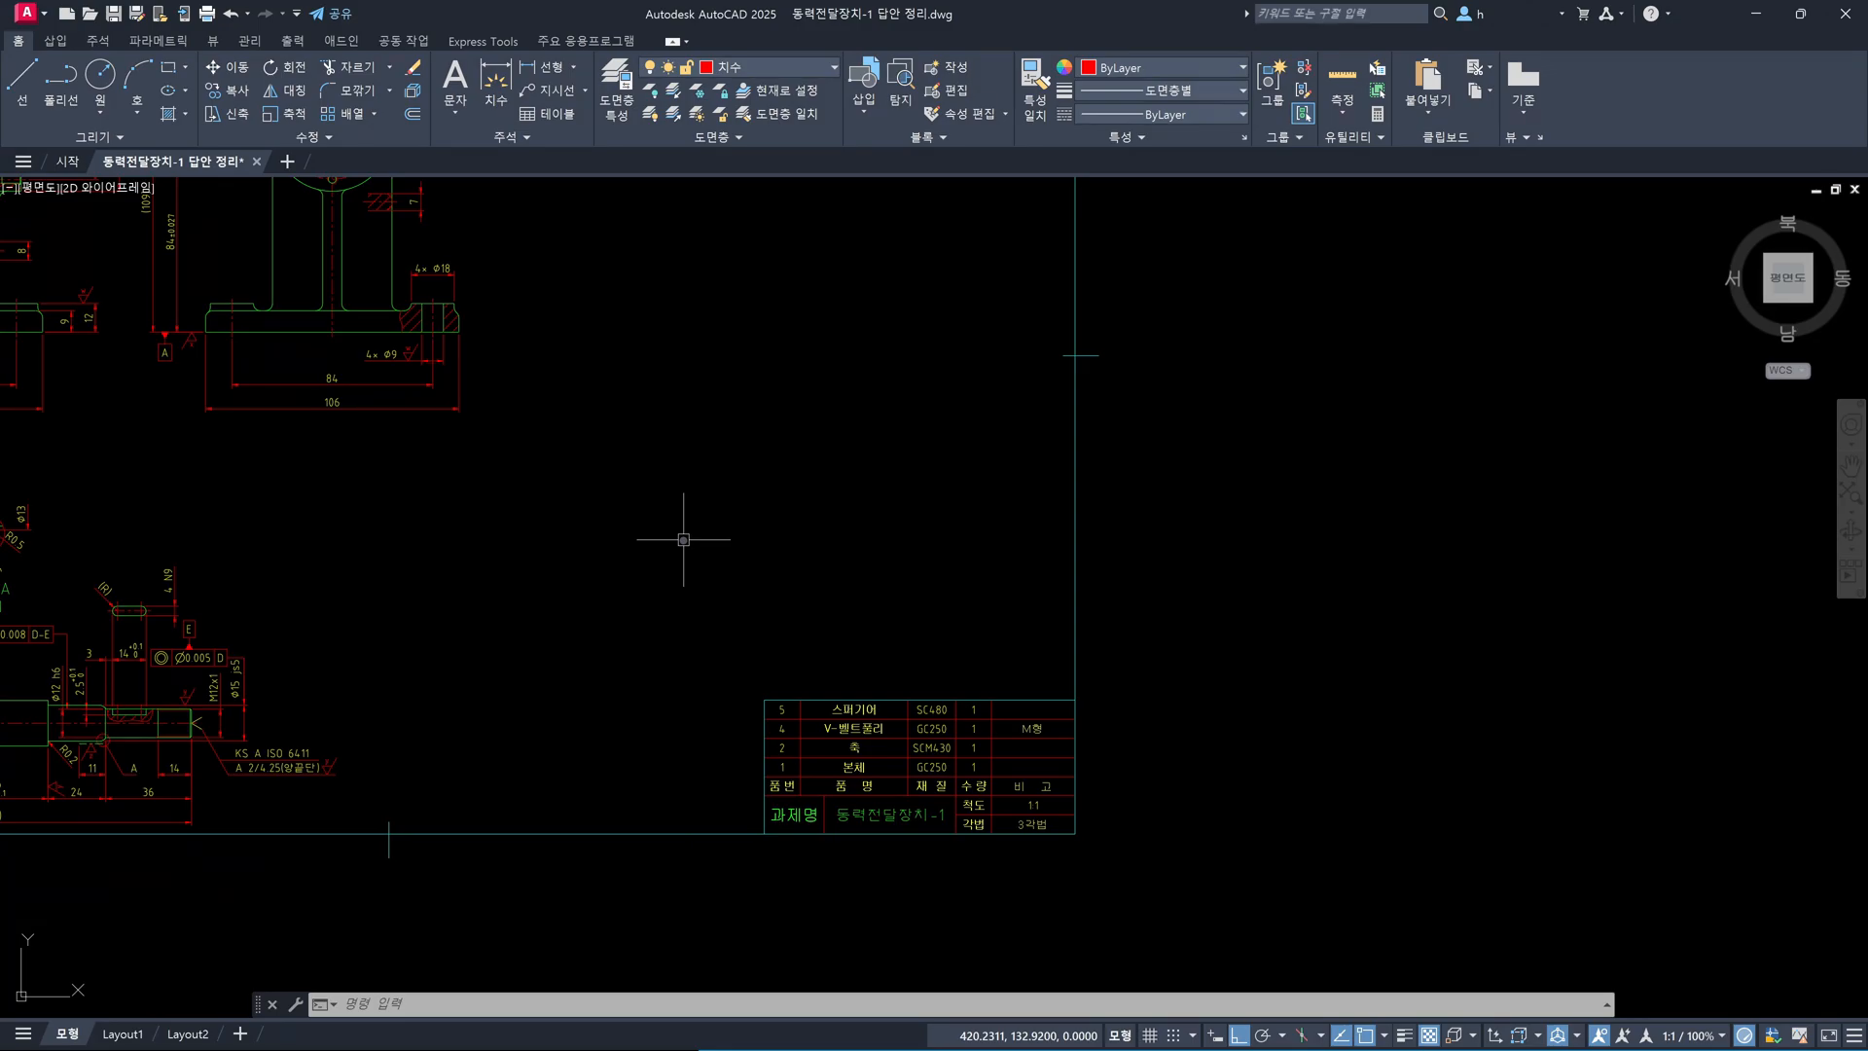
pyautogui.press('Escape')
pyautogui.press('Escape')
pyautogui.write('x')
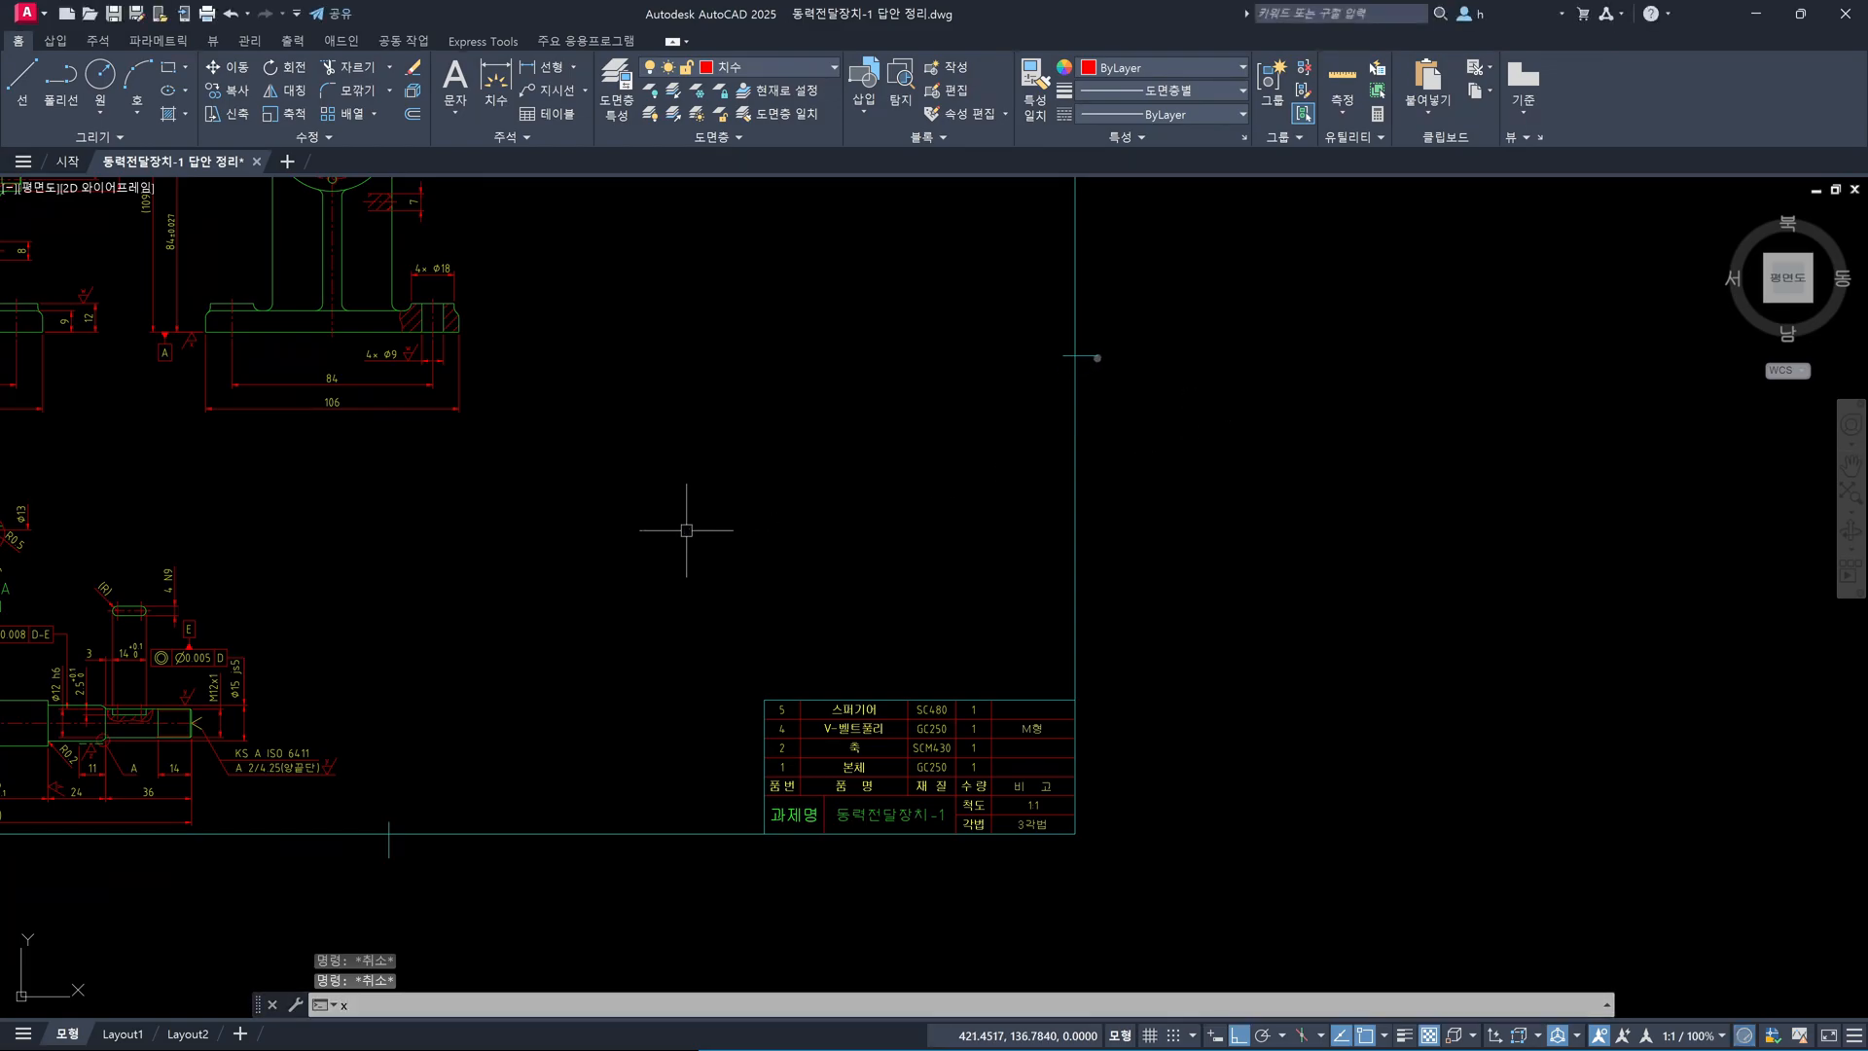
pyautogui.write('l')
pyautogui.press('Return')
pyautogui.click(1099, 355)
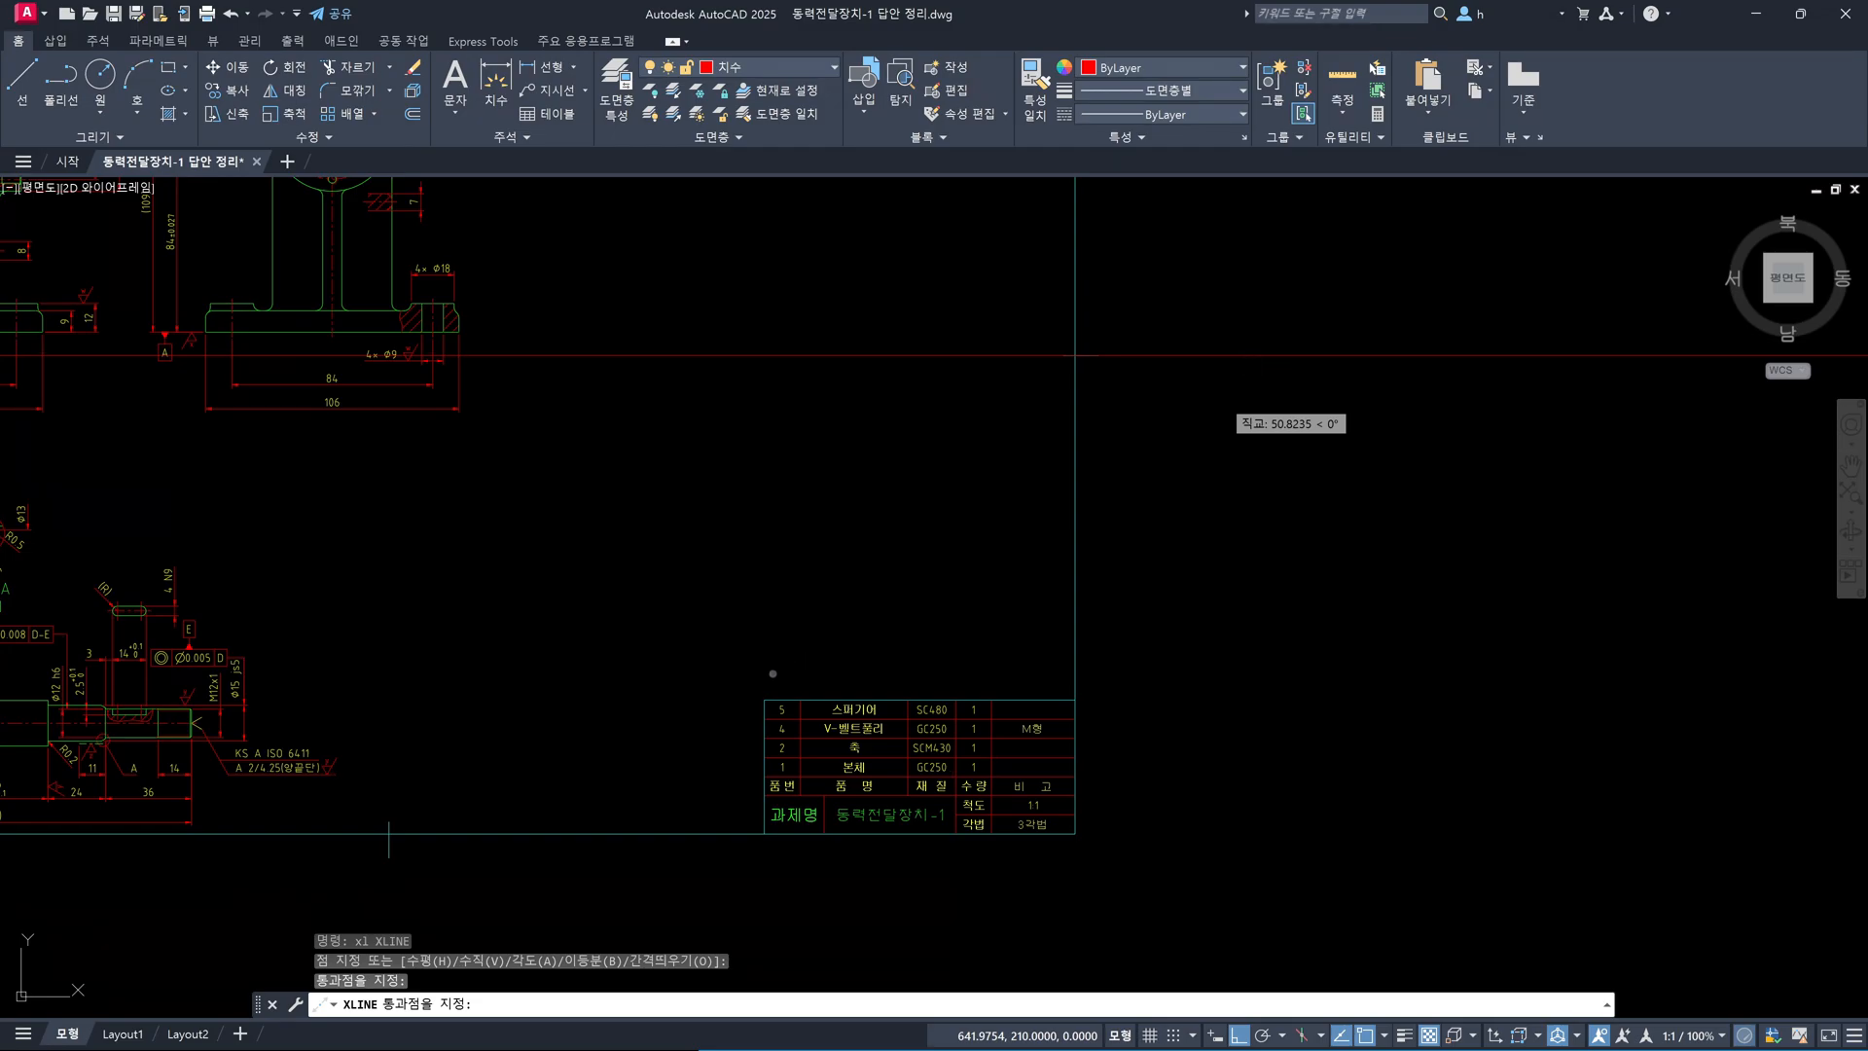
pyautogui.press('Return')
# Draw a vertical construction line through the upper-left corner of the parts list
pyautogui.press('Return')
pyautogui.click(766, 691)
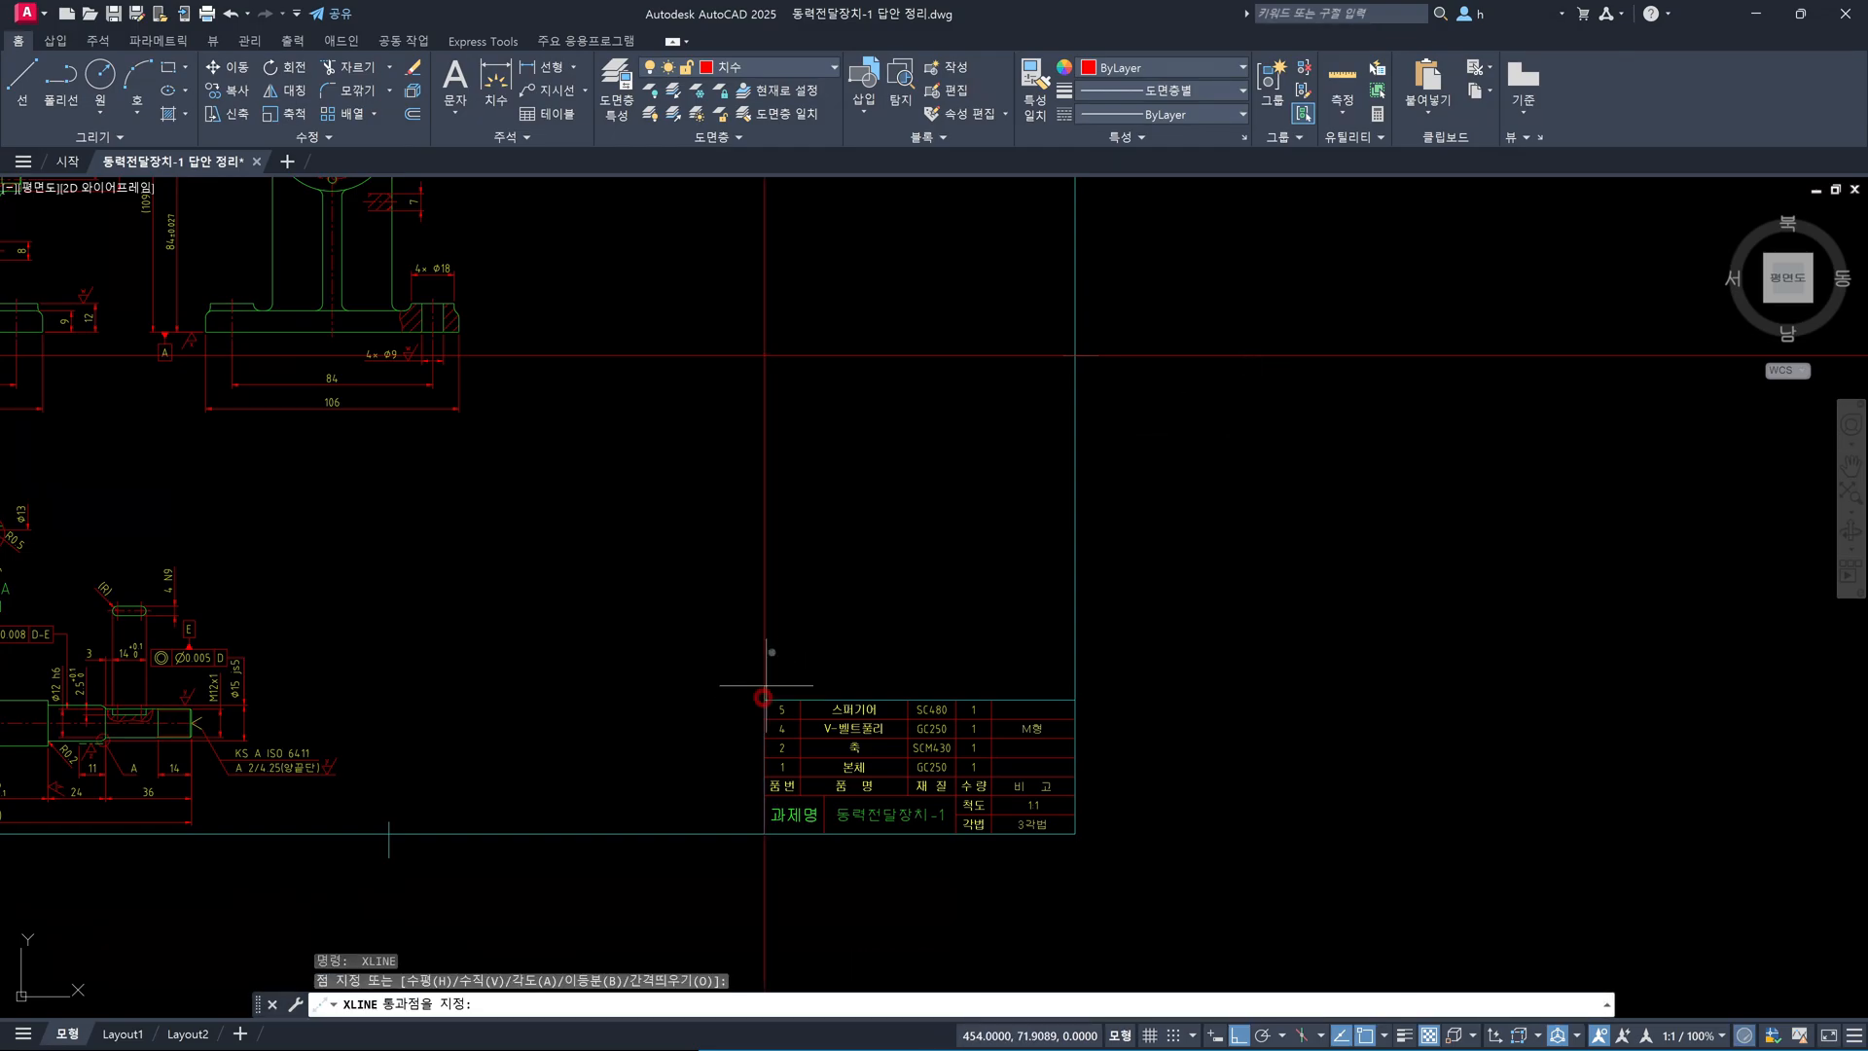
pyautogui.click(775, 607)
pyautogui.press('Escape')
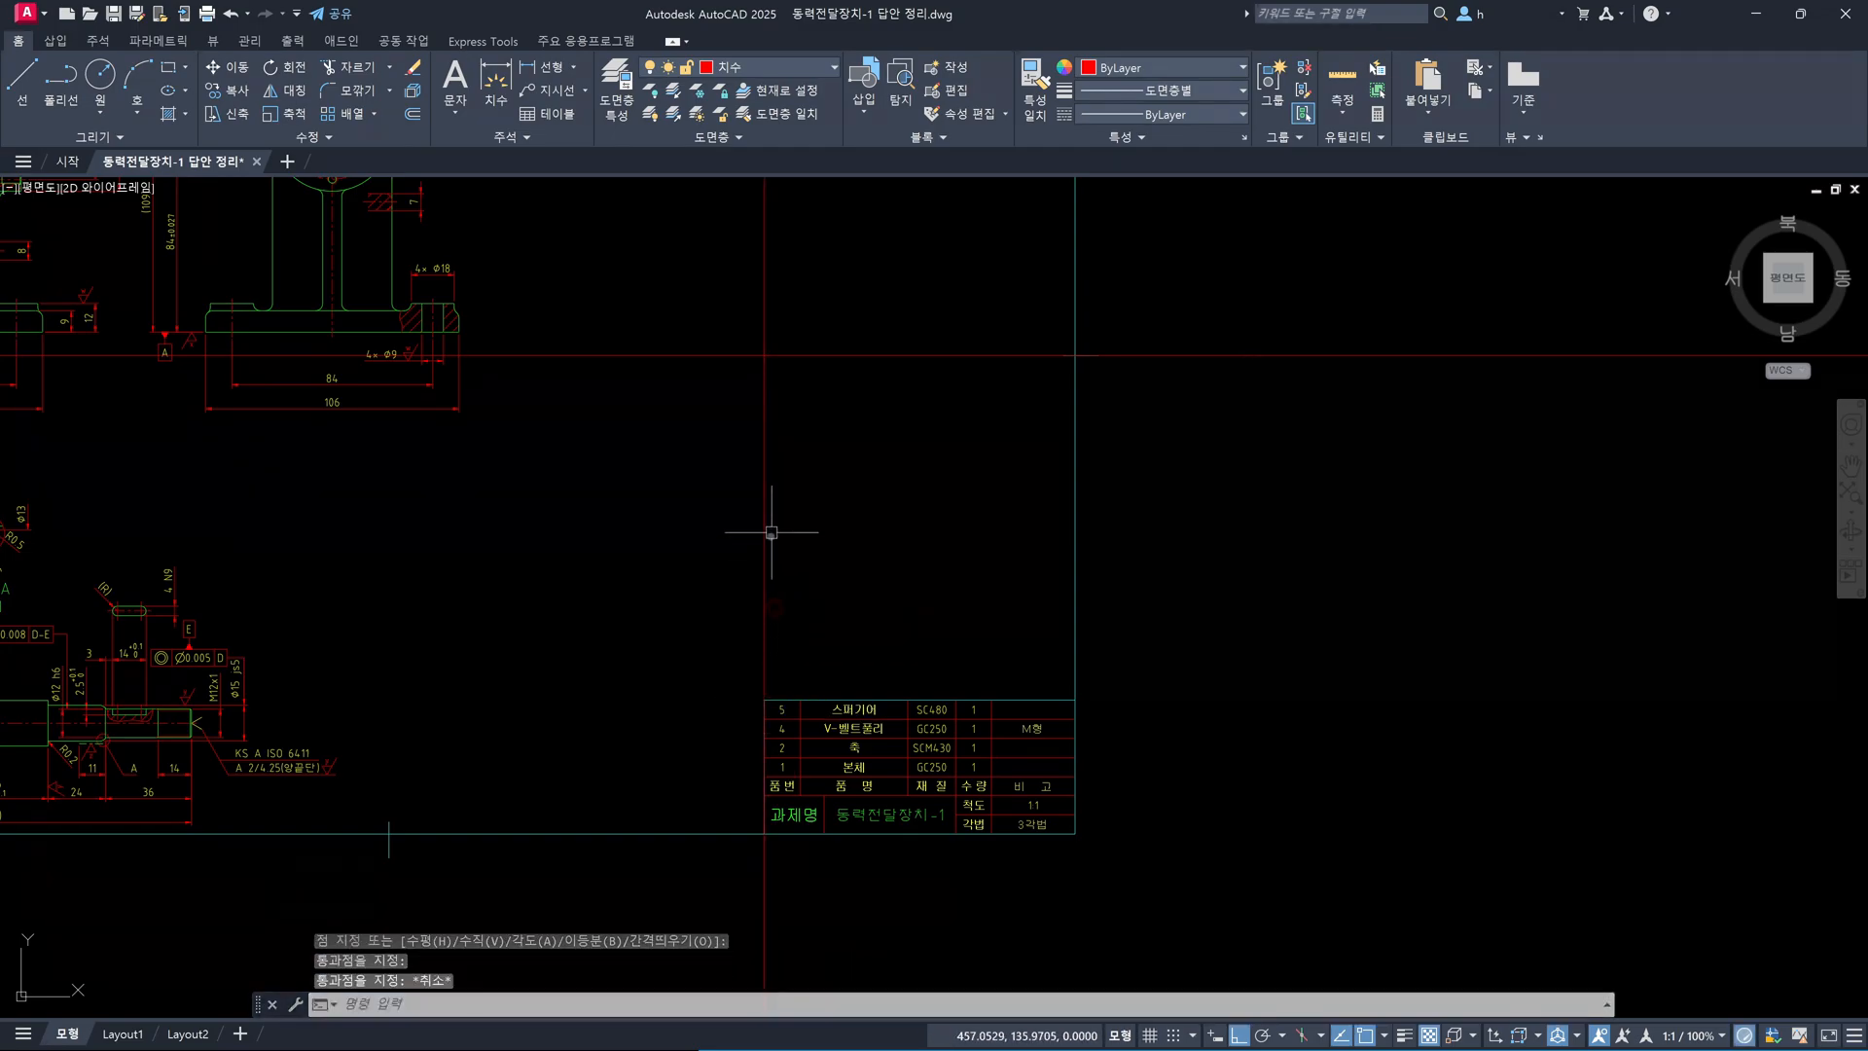
# Trim the two construction lines at their intersection, removing the part left of the vertical line and the part above the horizontal line
pyautogui.moveTo(779, 434); pyautogui.dragTo(777, 505, button='middle')
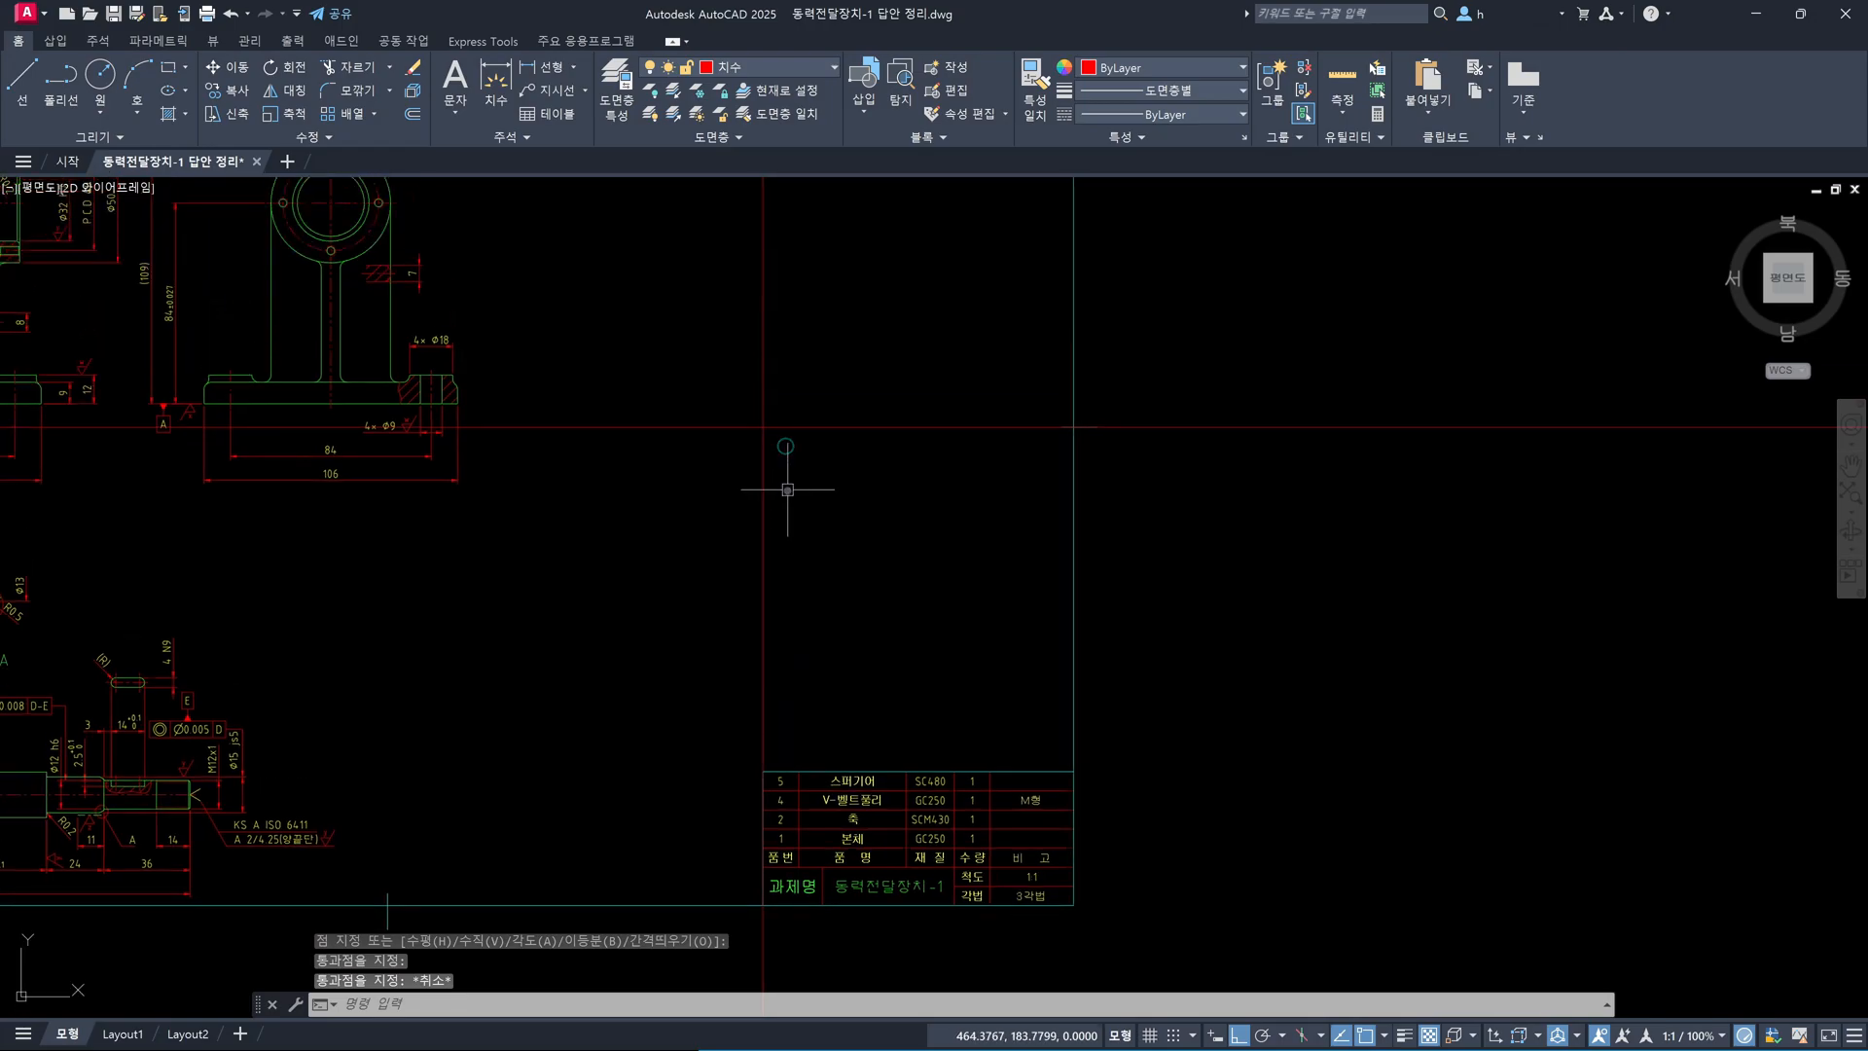
pyautogui.write('tr')
pyautogui.press('Return')
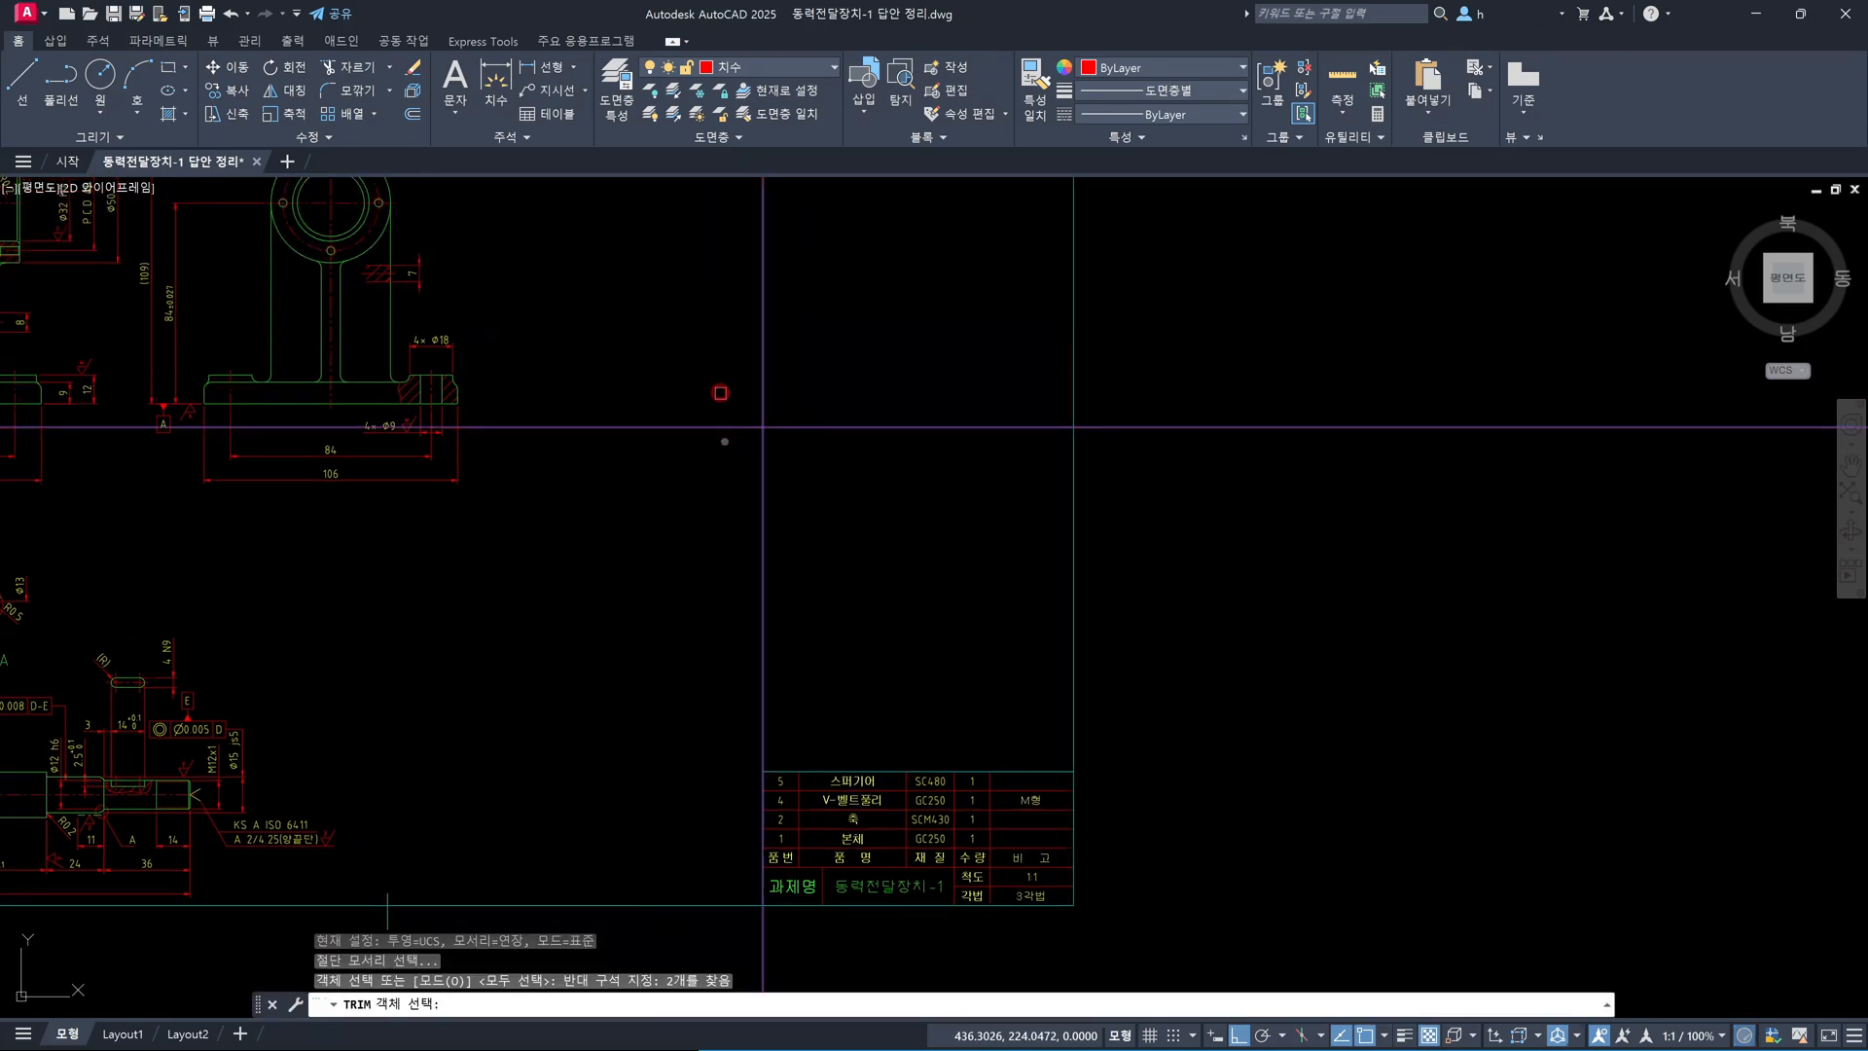
pyautogui.click(725, 441)
pyautogui.click(792, 376)
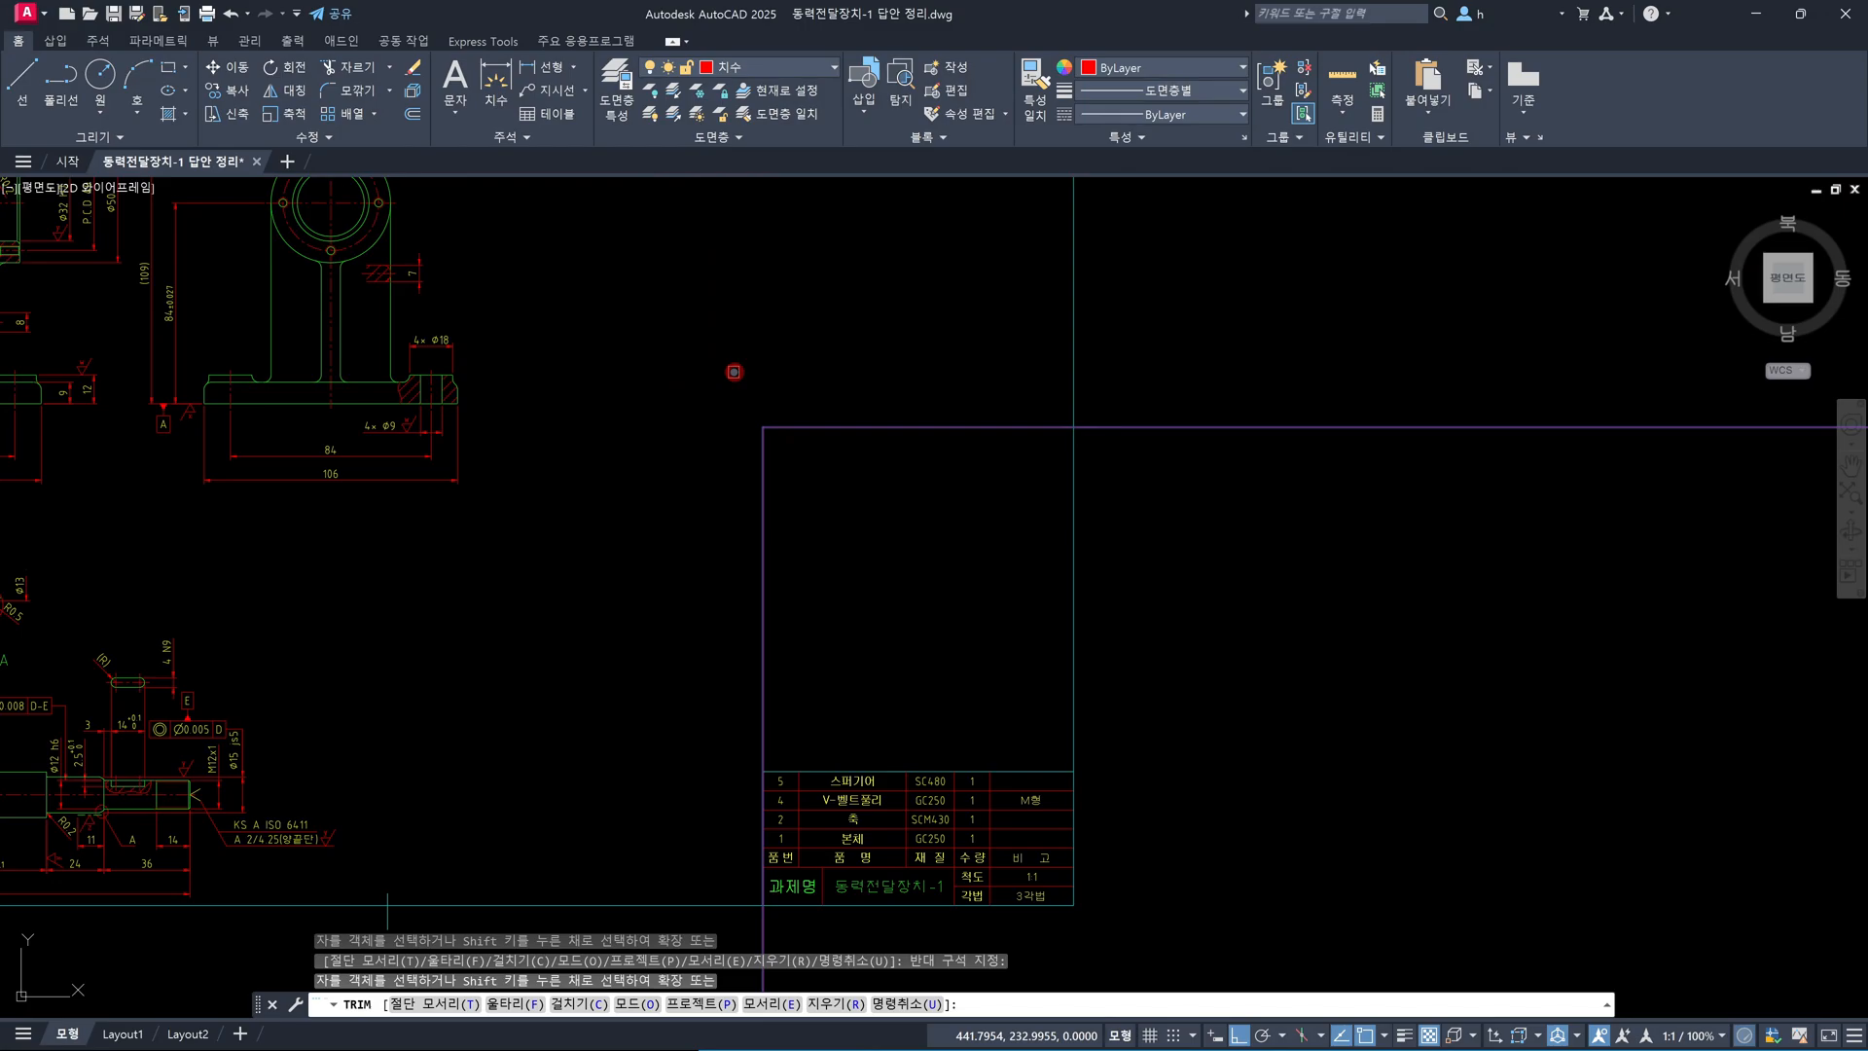
pyautogui.press('Escape')
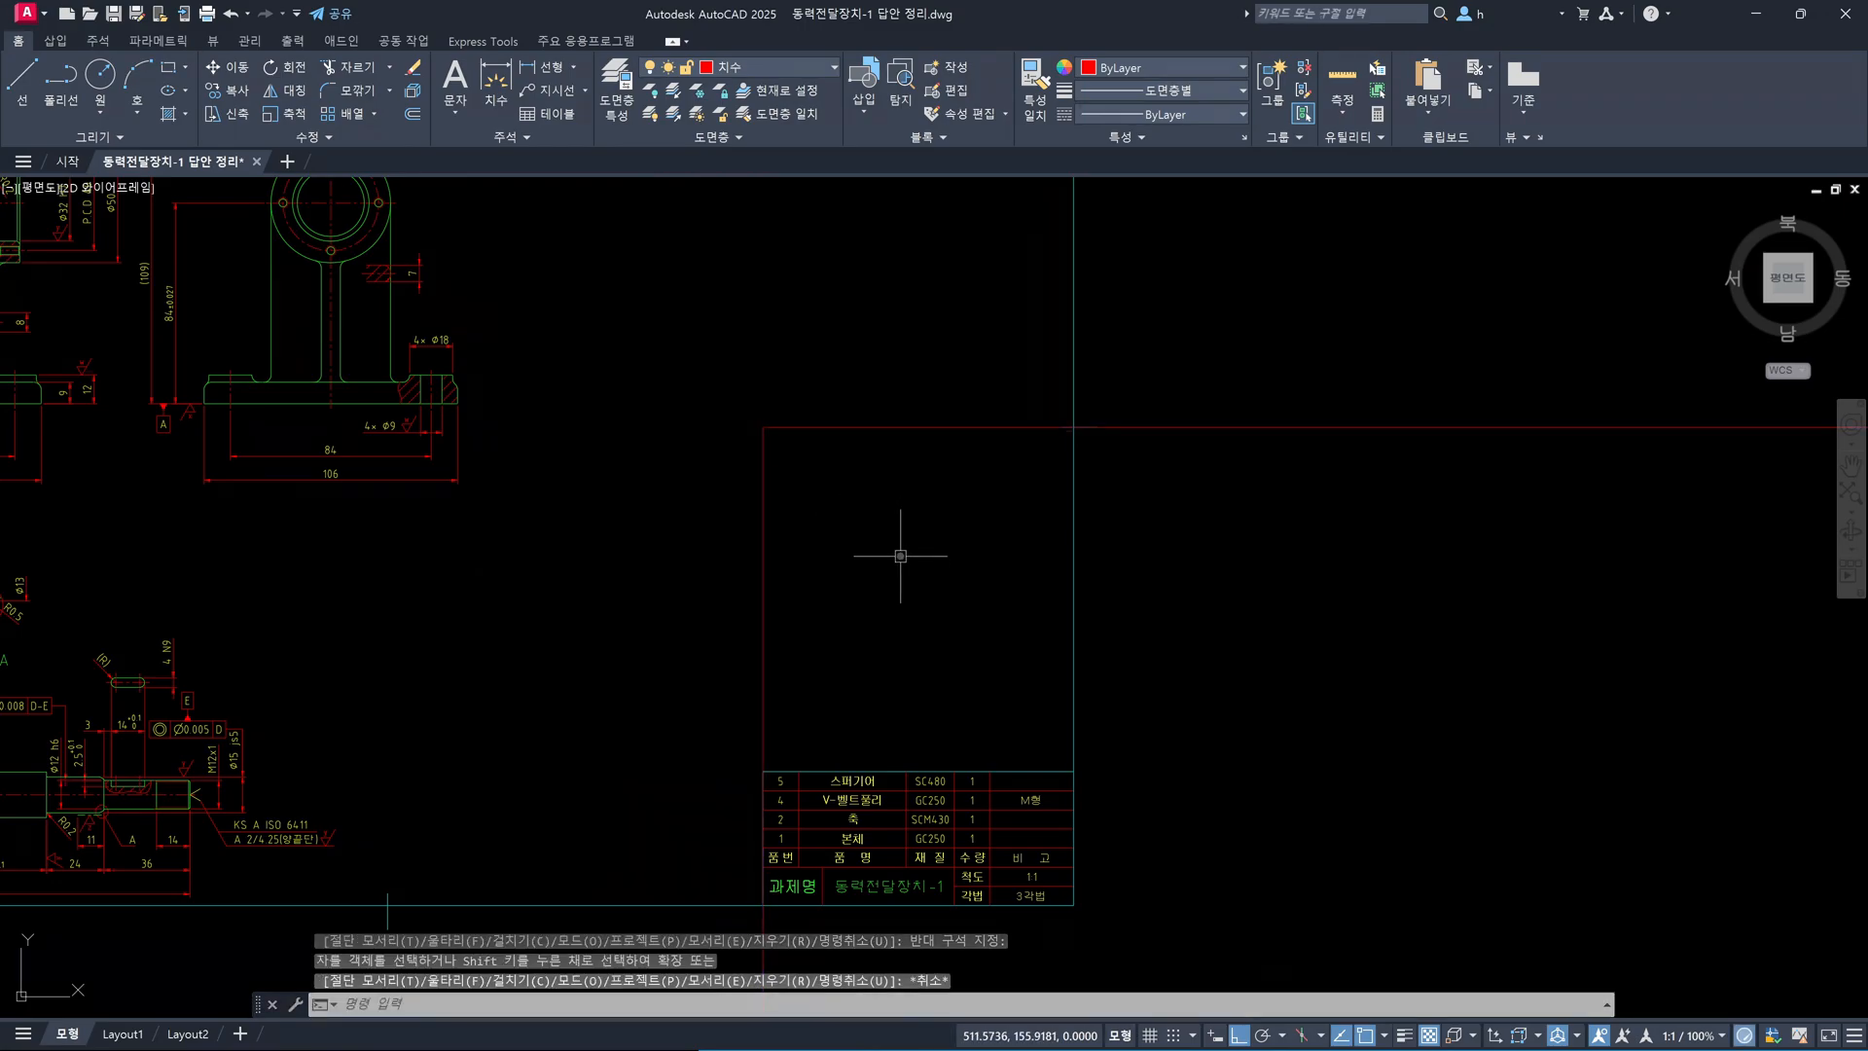
pyautogui.hotkey('ctrl', '2')
pyautogui.moveTo(949, 596)
pyautogui.mouseDown()
pyautogui.moveTo(957, 641)
pyautogui.moveTo(909, 638)
pyautogui.mouseUp()
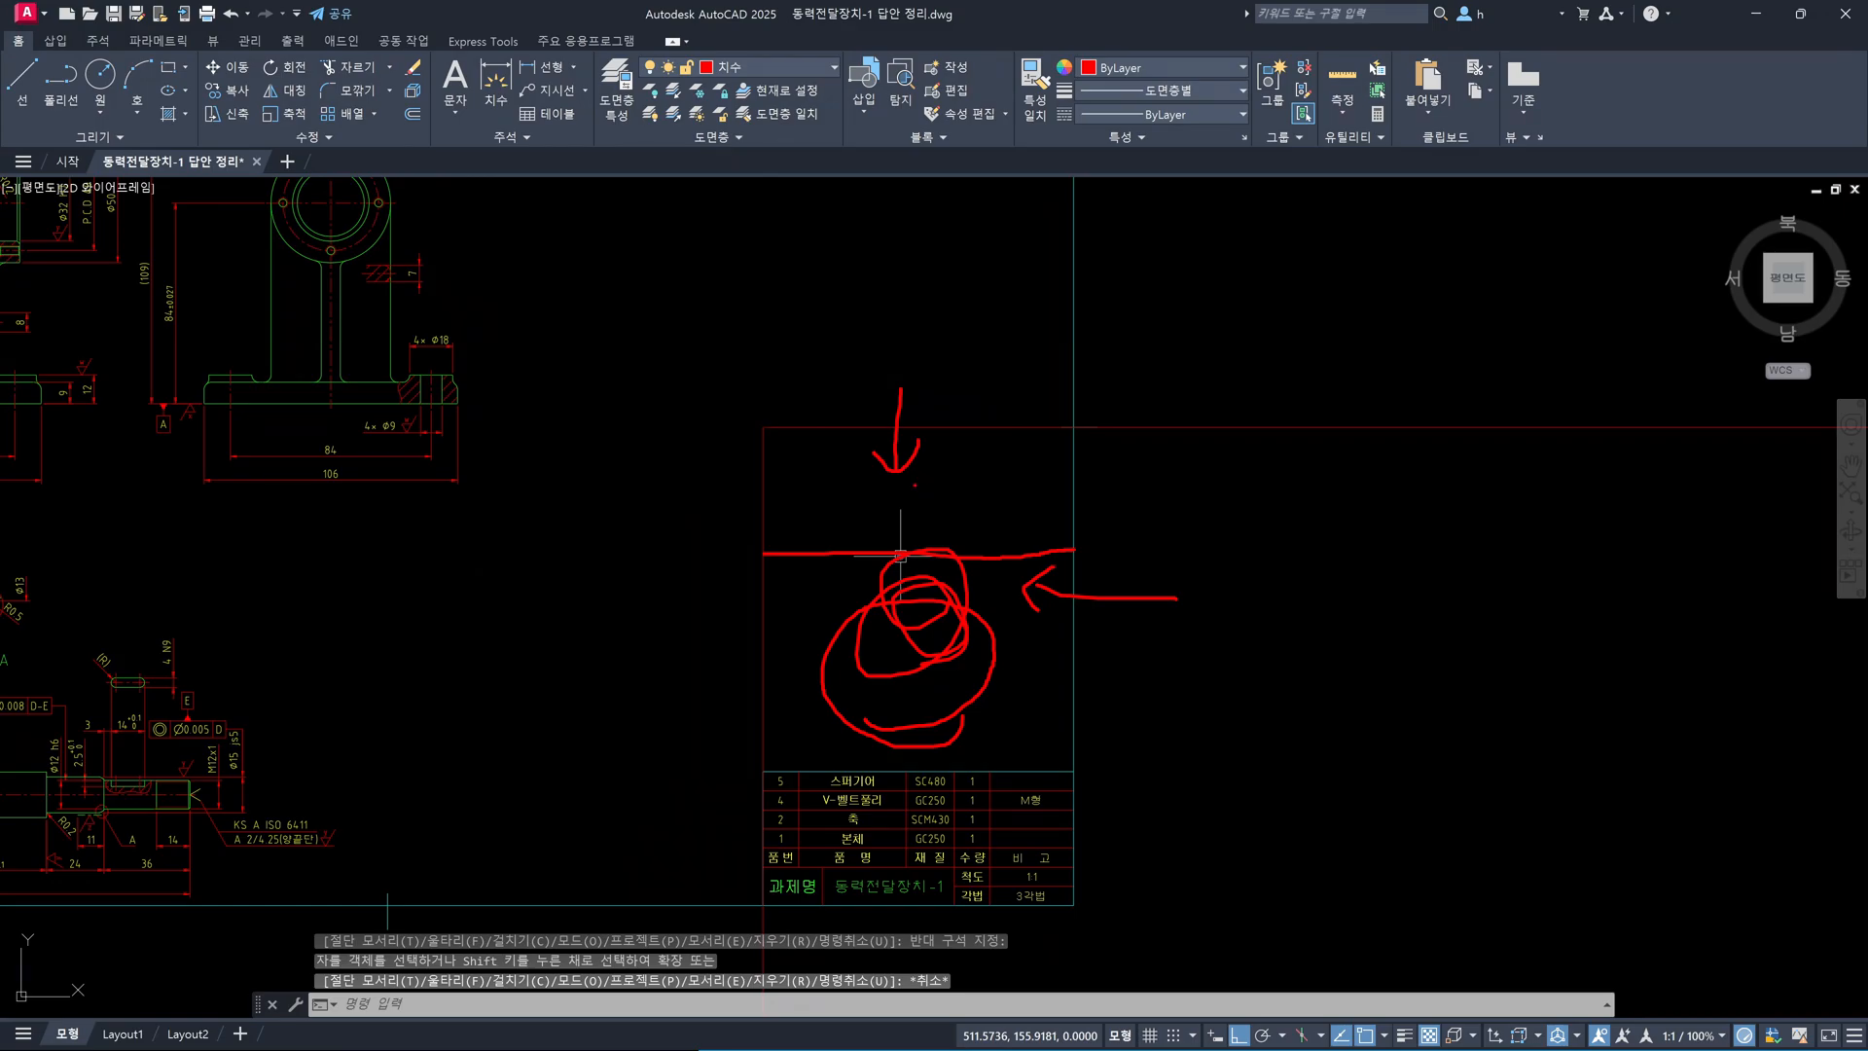
pyautogui.press('Escape')
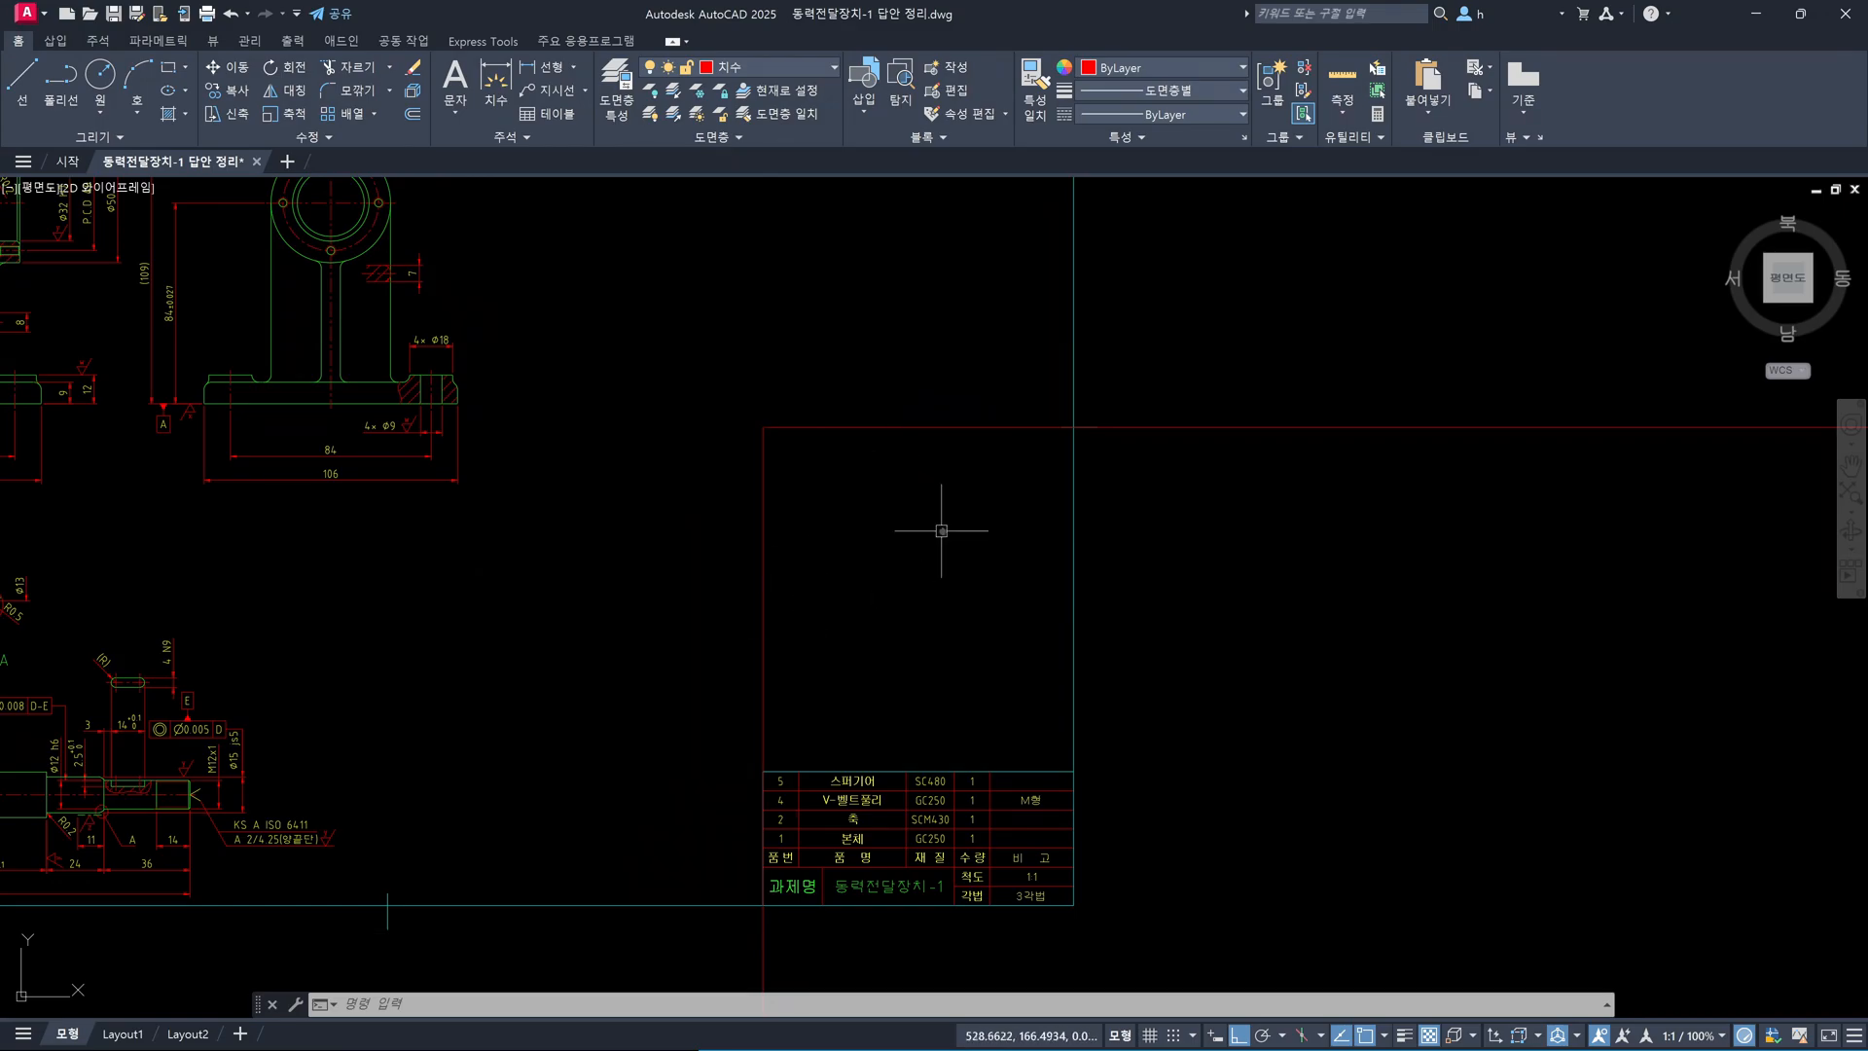
# Move the part 4 V-belt pulley views with detail B into the frame's upper-right area above the horizontal guide line, with ortho off
pyautogui.scroll(-6, 976, 553)
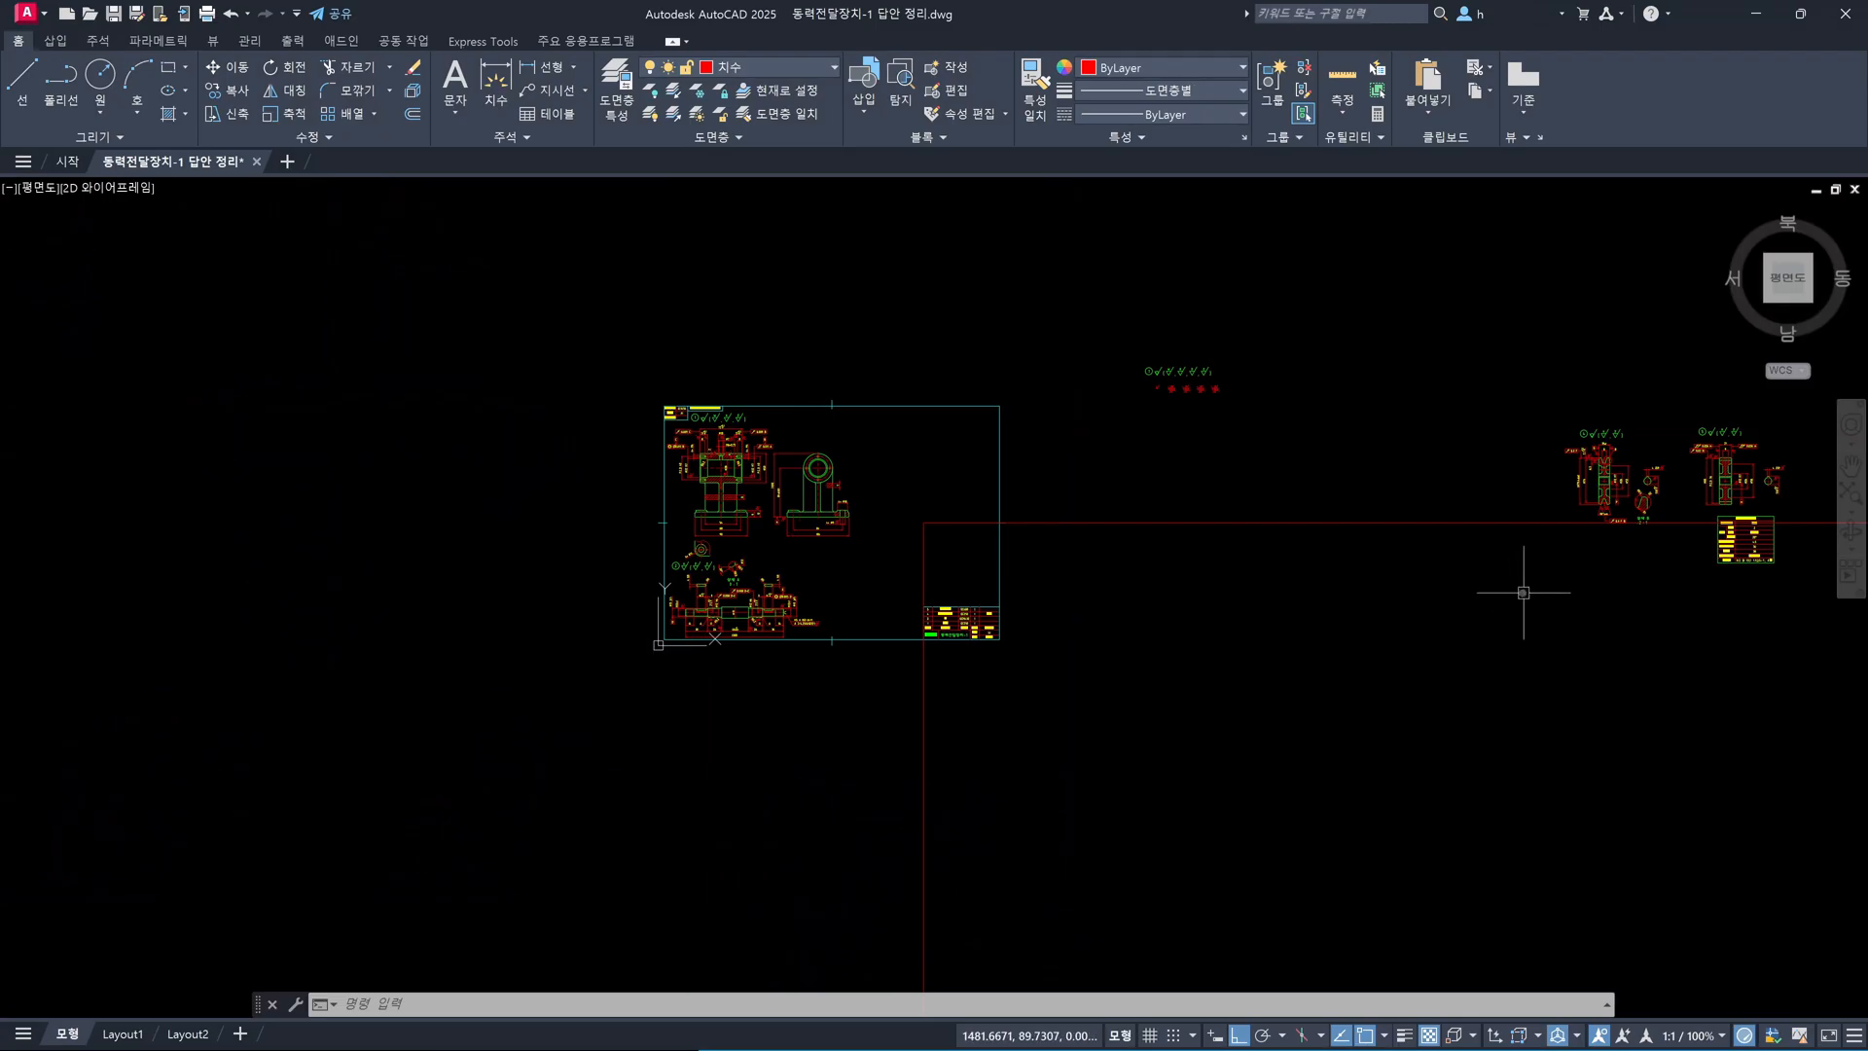
pyautogui.moveTo(1524, 593)
pyautogui.mouseDown(button='middle')
pyautogui.moveTo(1305, 643)
pyautogui.moveTo(1304, 597)
pyautogui.mouseUp(button='middle')
pyautogui.scroll(2, 1196, 638)
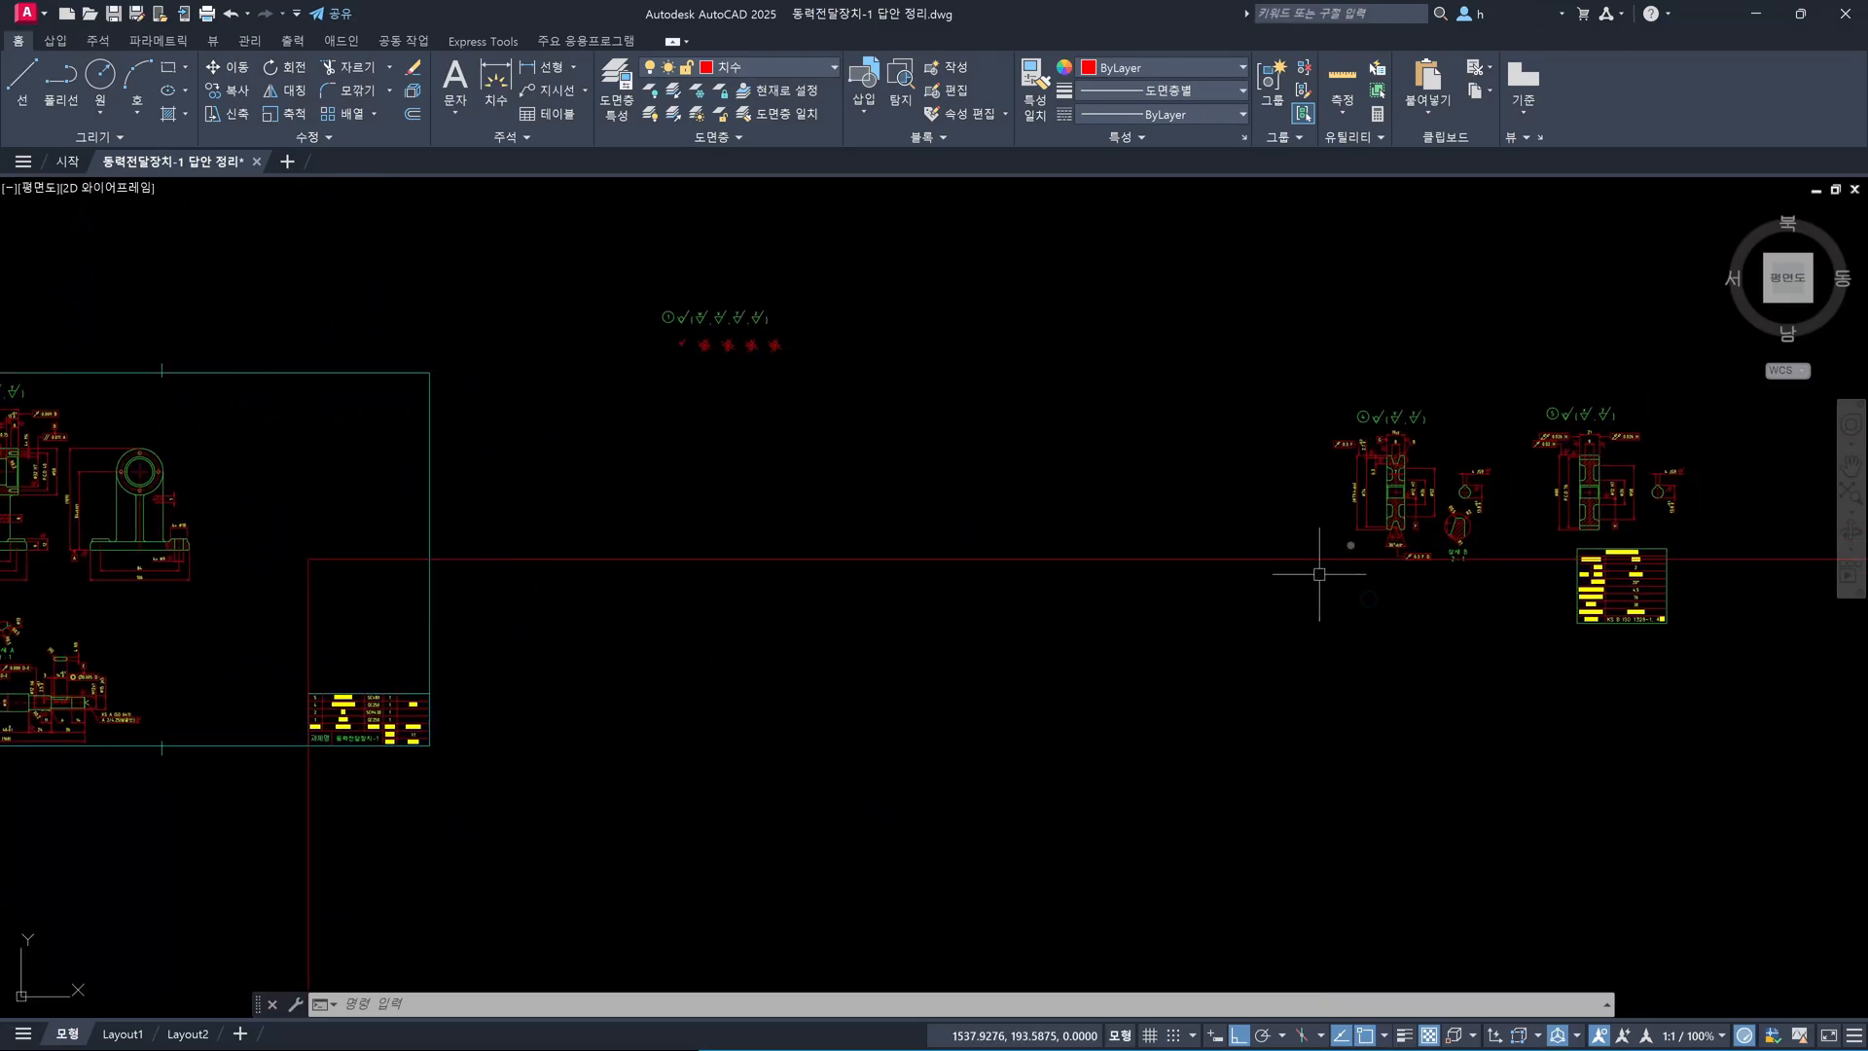
pyautogui.write('m')
pyautogui.press('Return')
pyautogui.click(1318, 387)
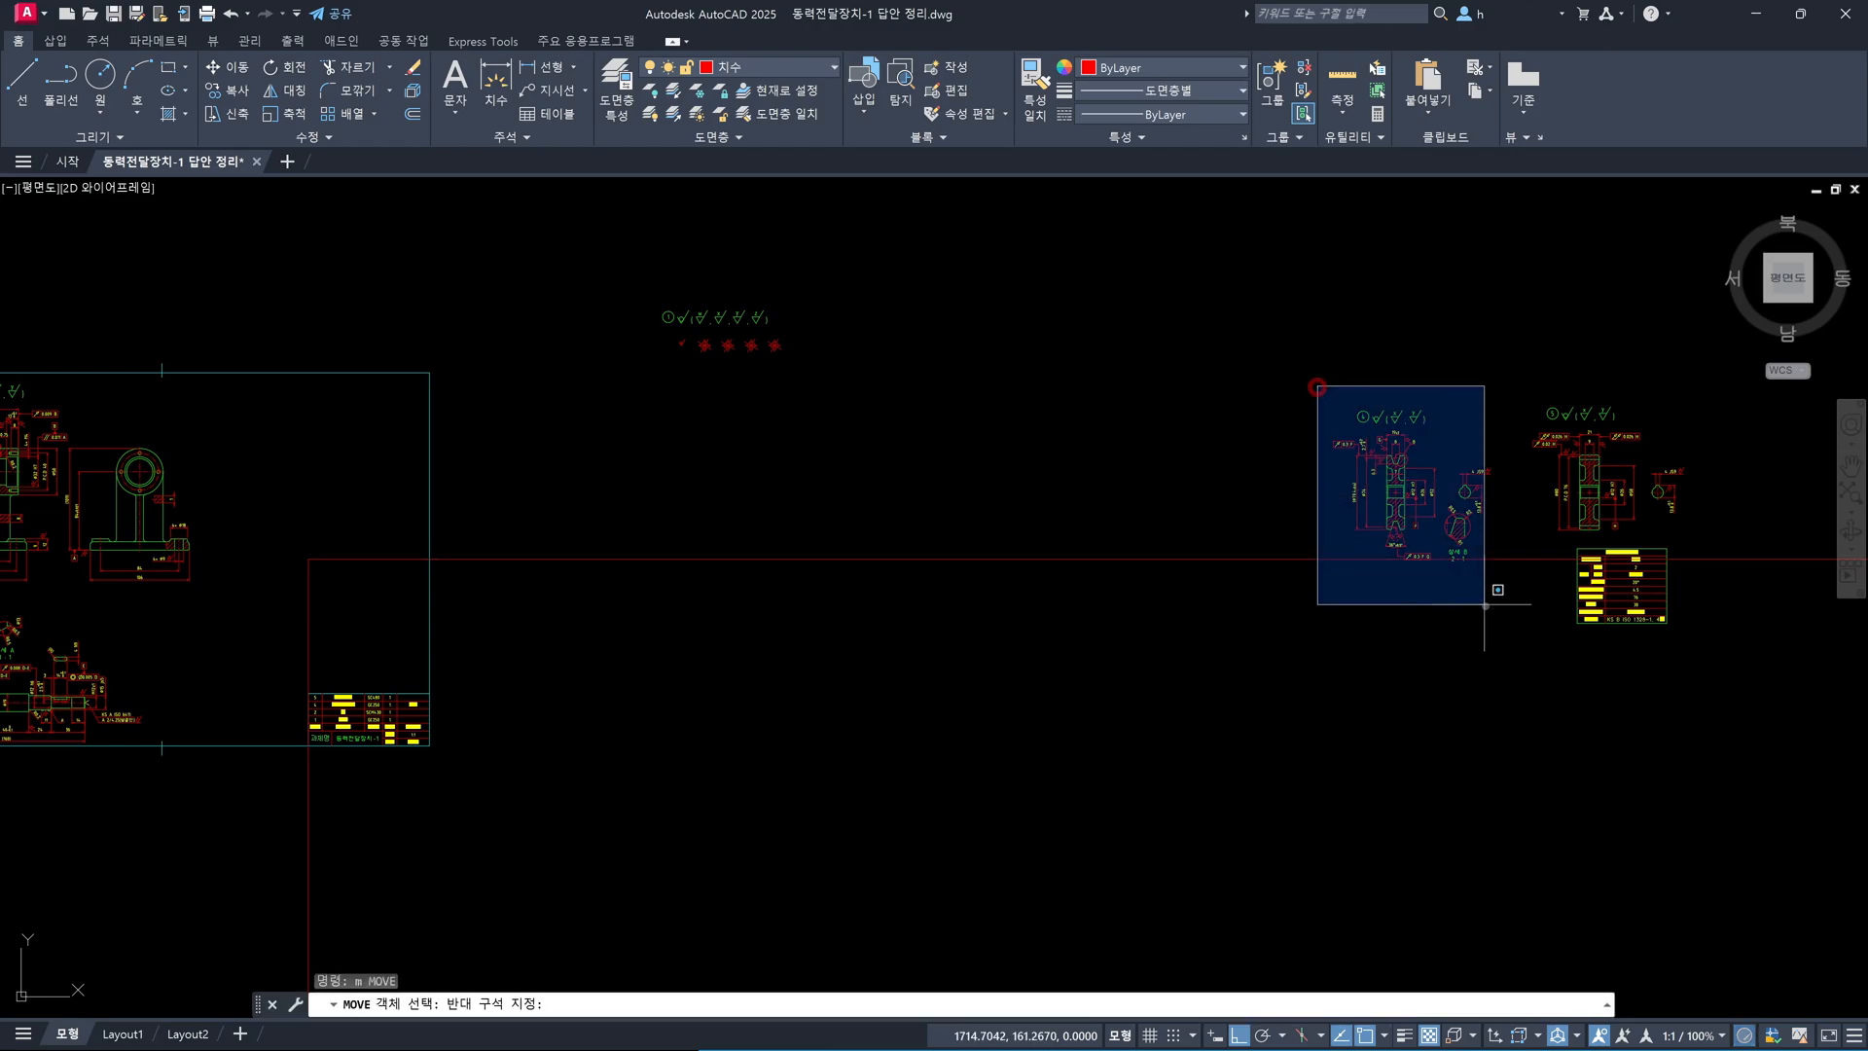
pyautogui.click(1506, 621)
pyautogui.scroll(5, 1420, 521)
pyautogui.press('Return')
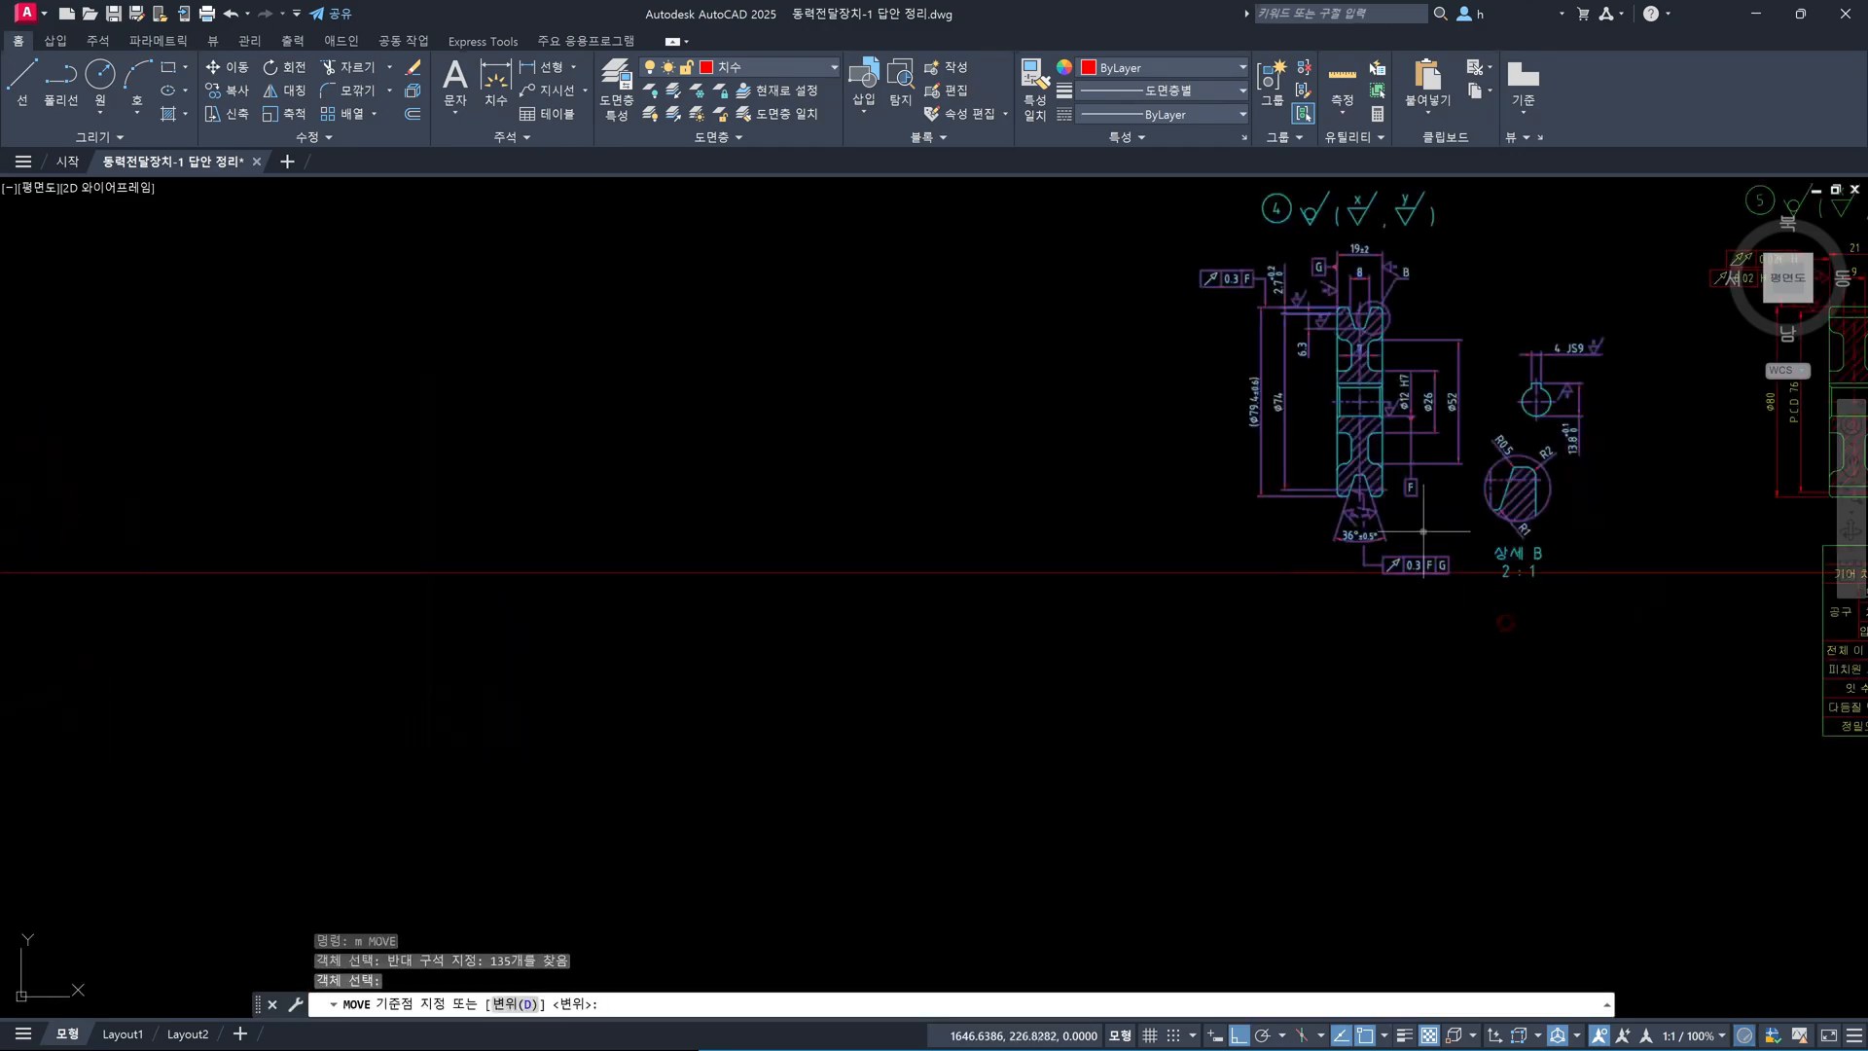
pyautogui.click(1429, 517)
pyautogui.scroll(-5, 1429, 517)
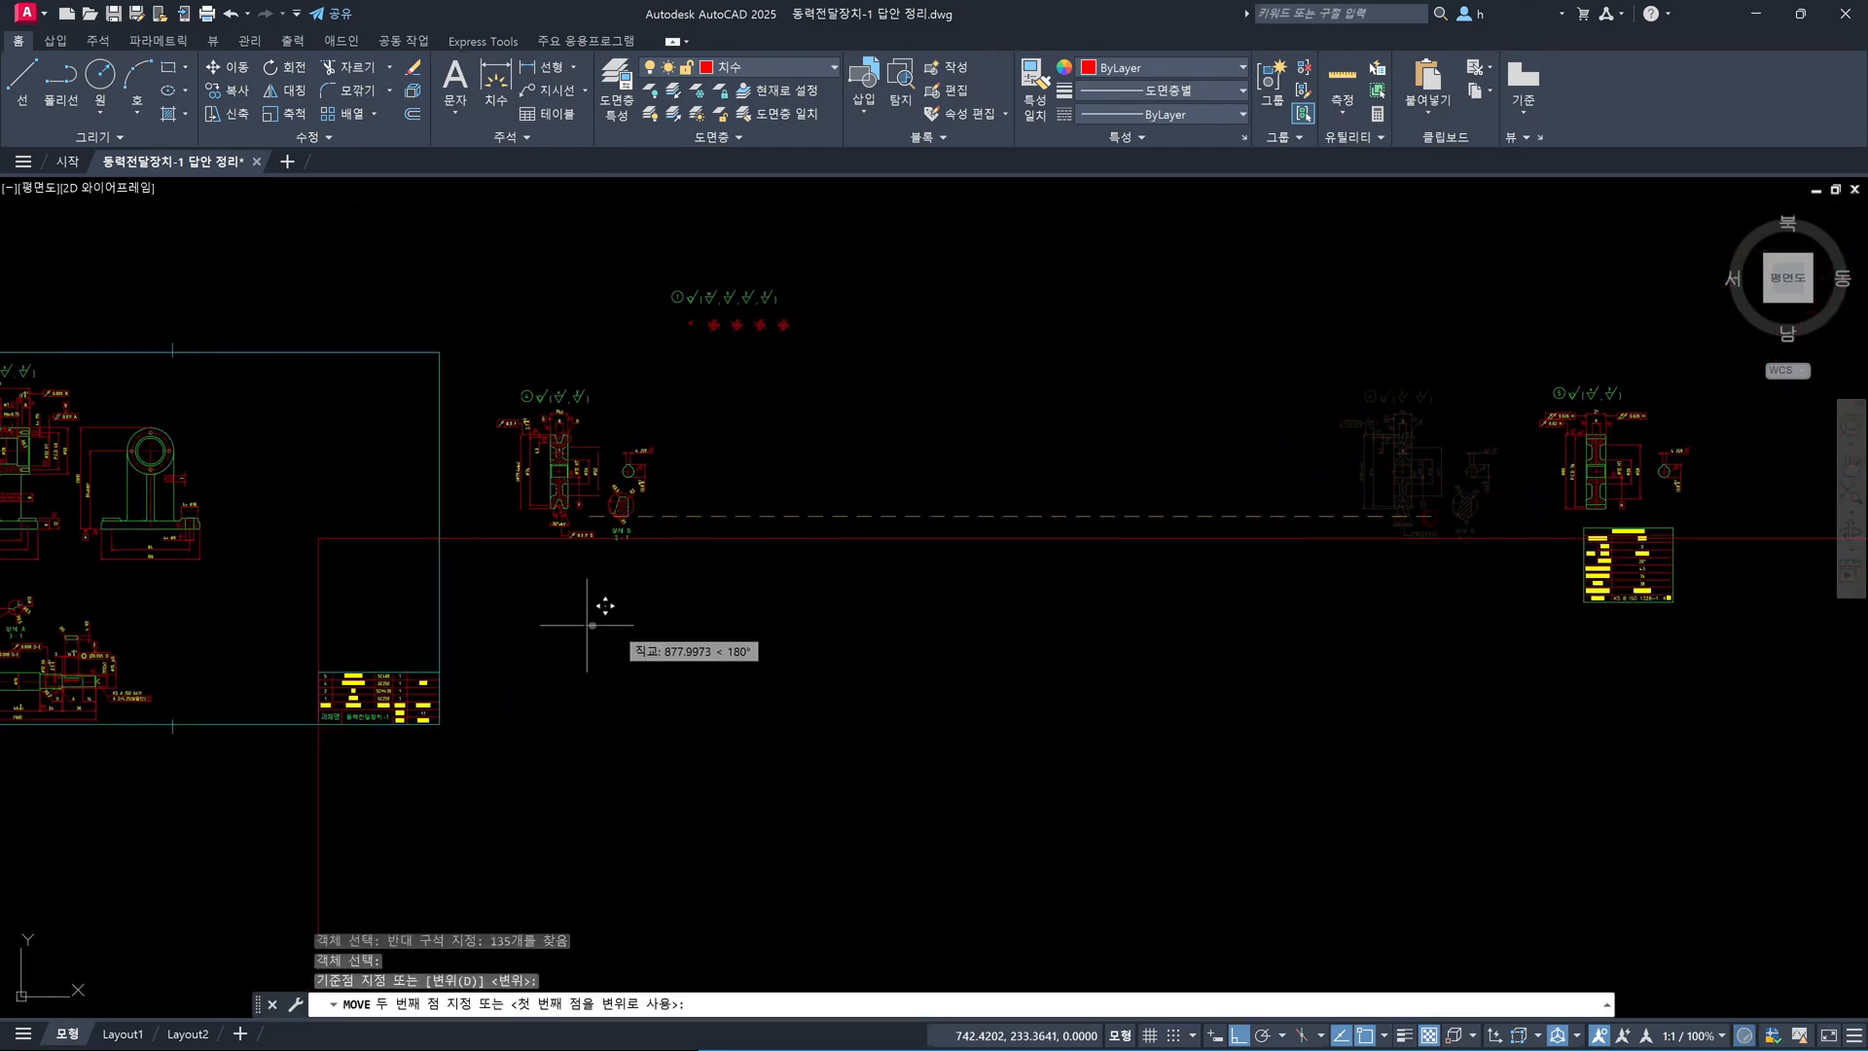
pyautogui.scroll(7, 354, 443)
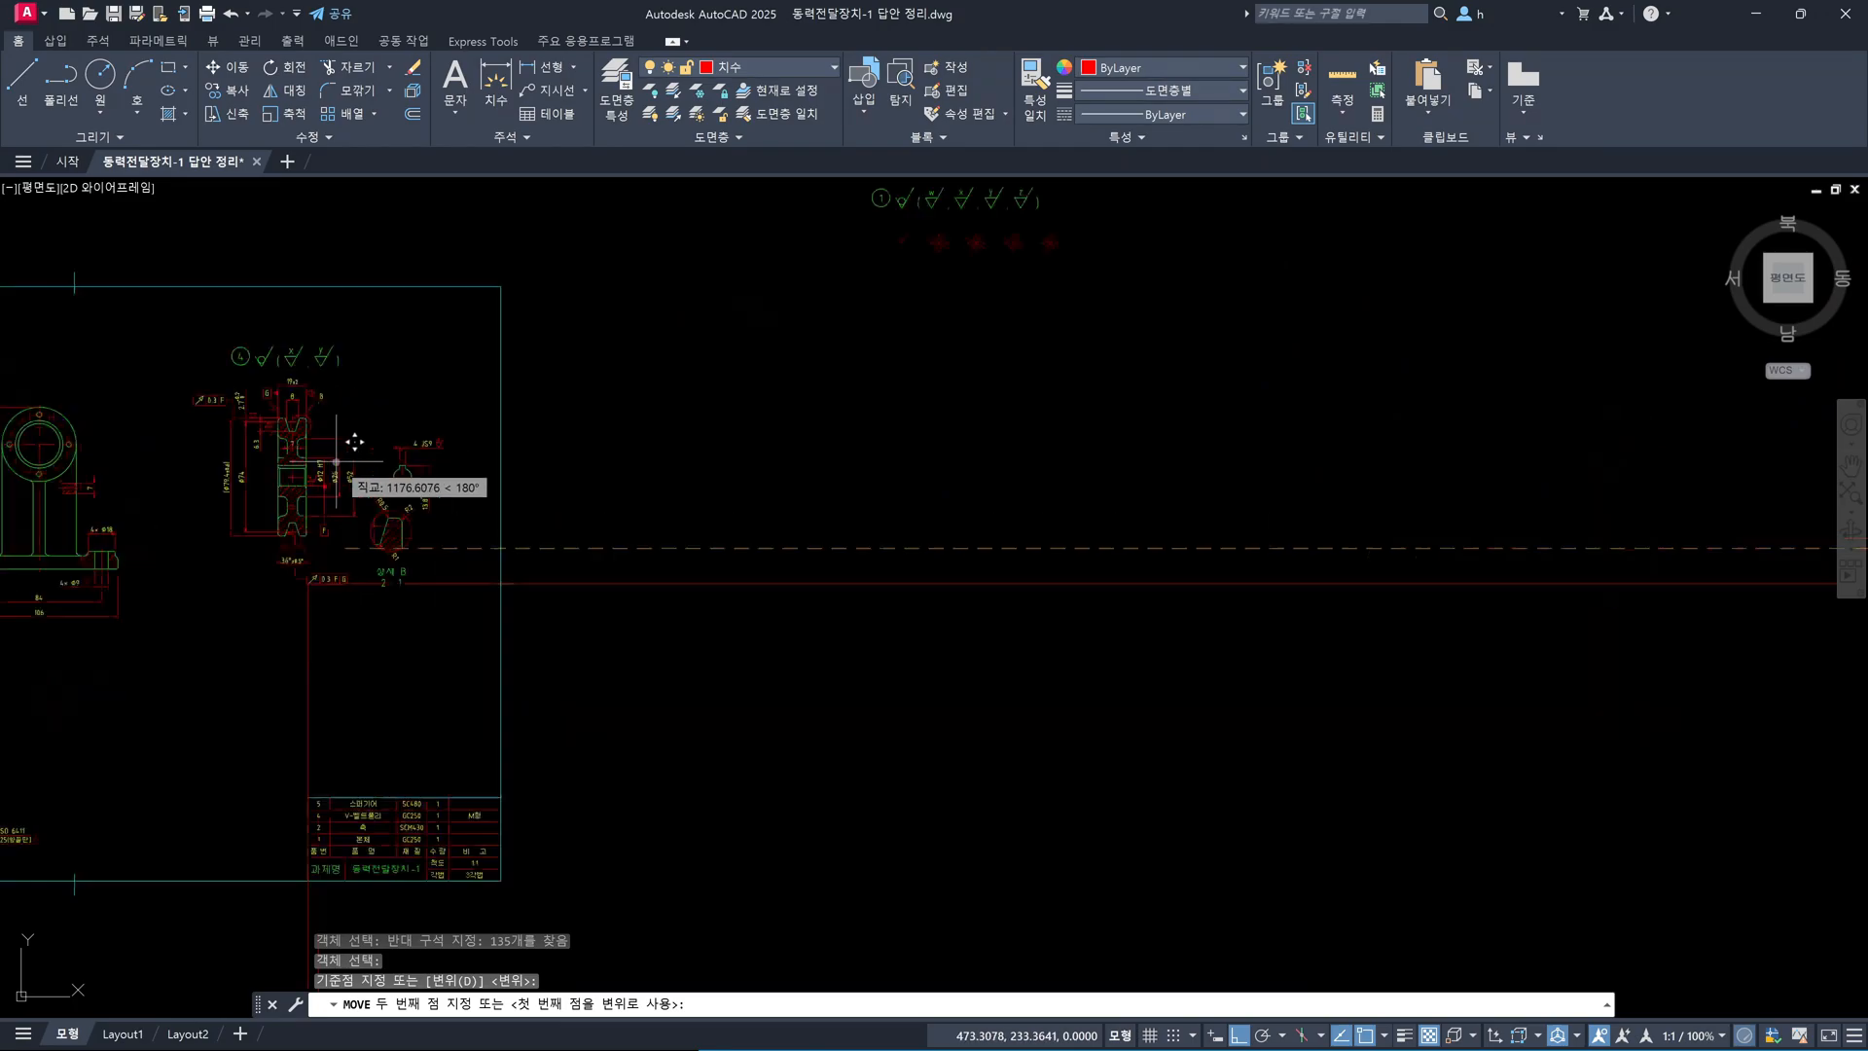
pyautogui.scroll(-5, 558, 505)
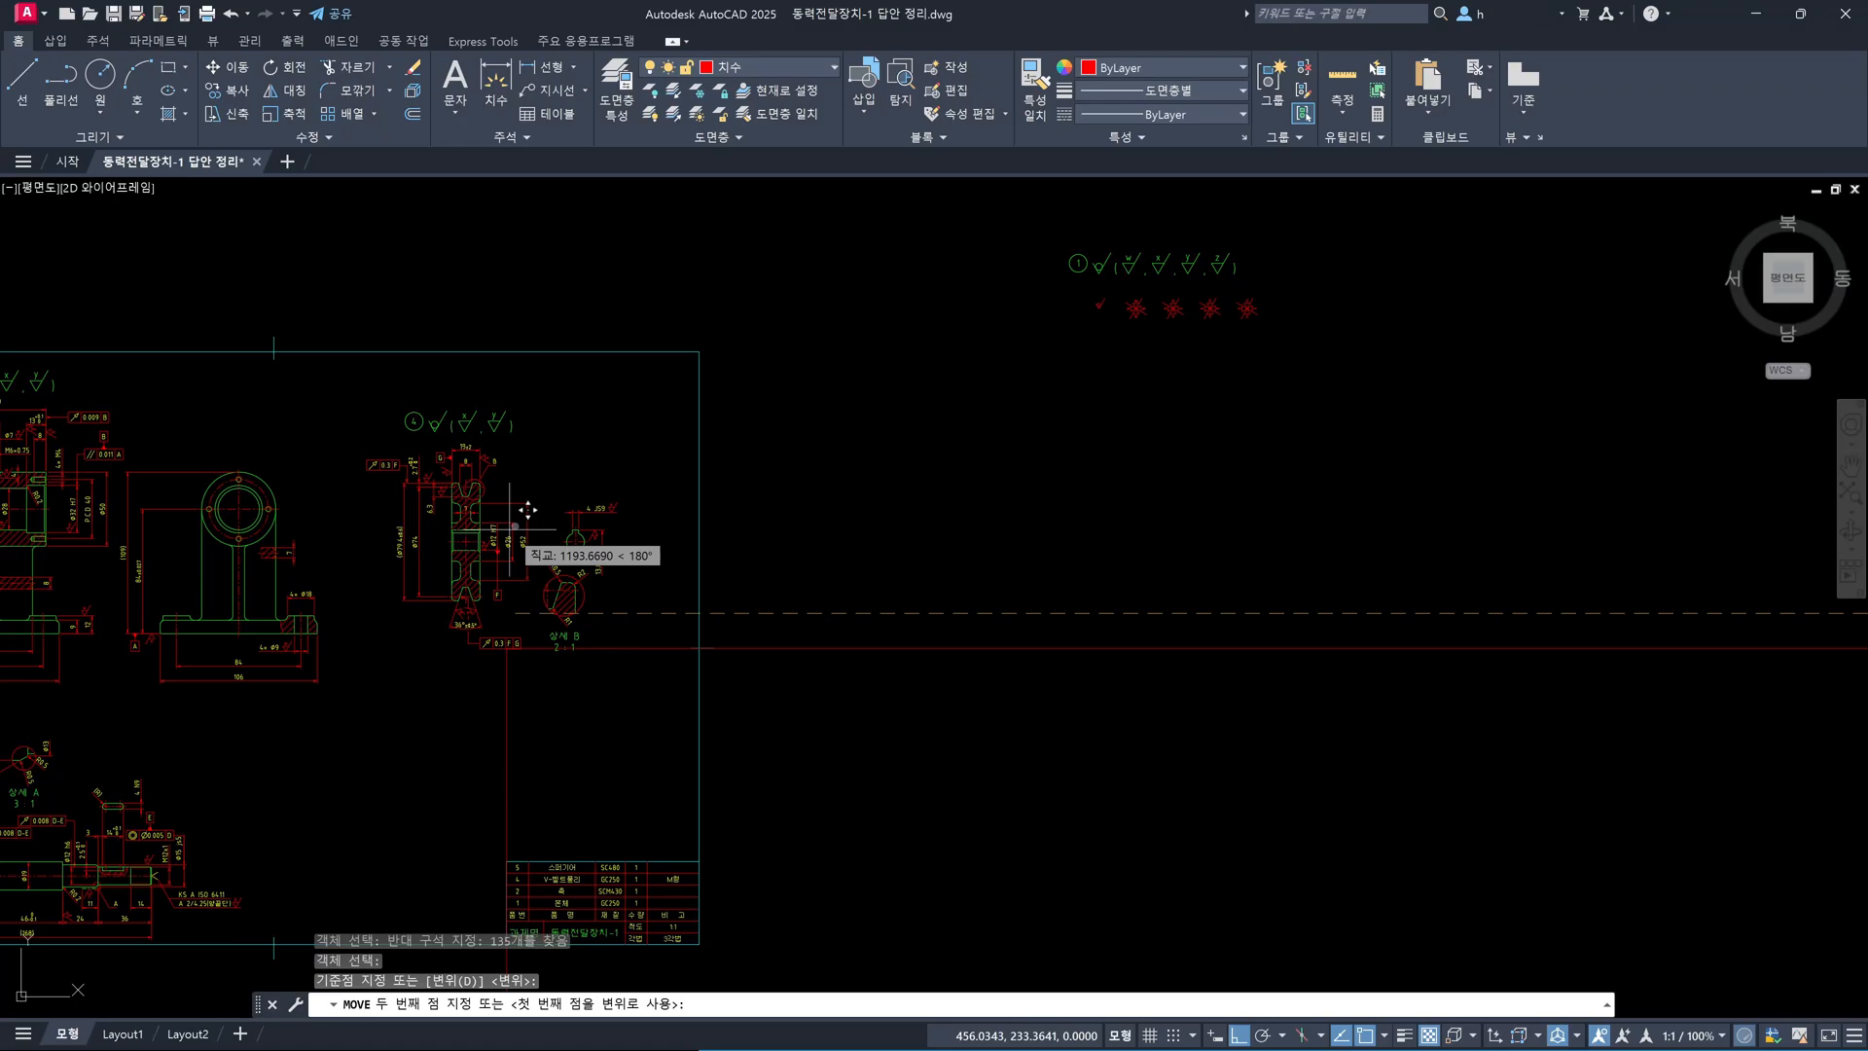
pyautogui.press('F8')
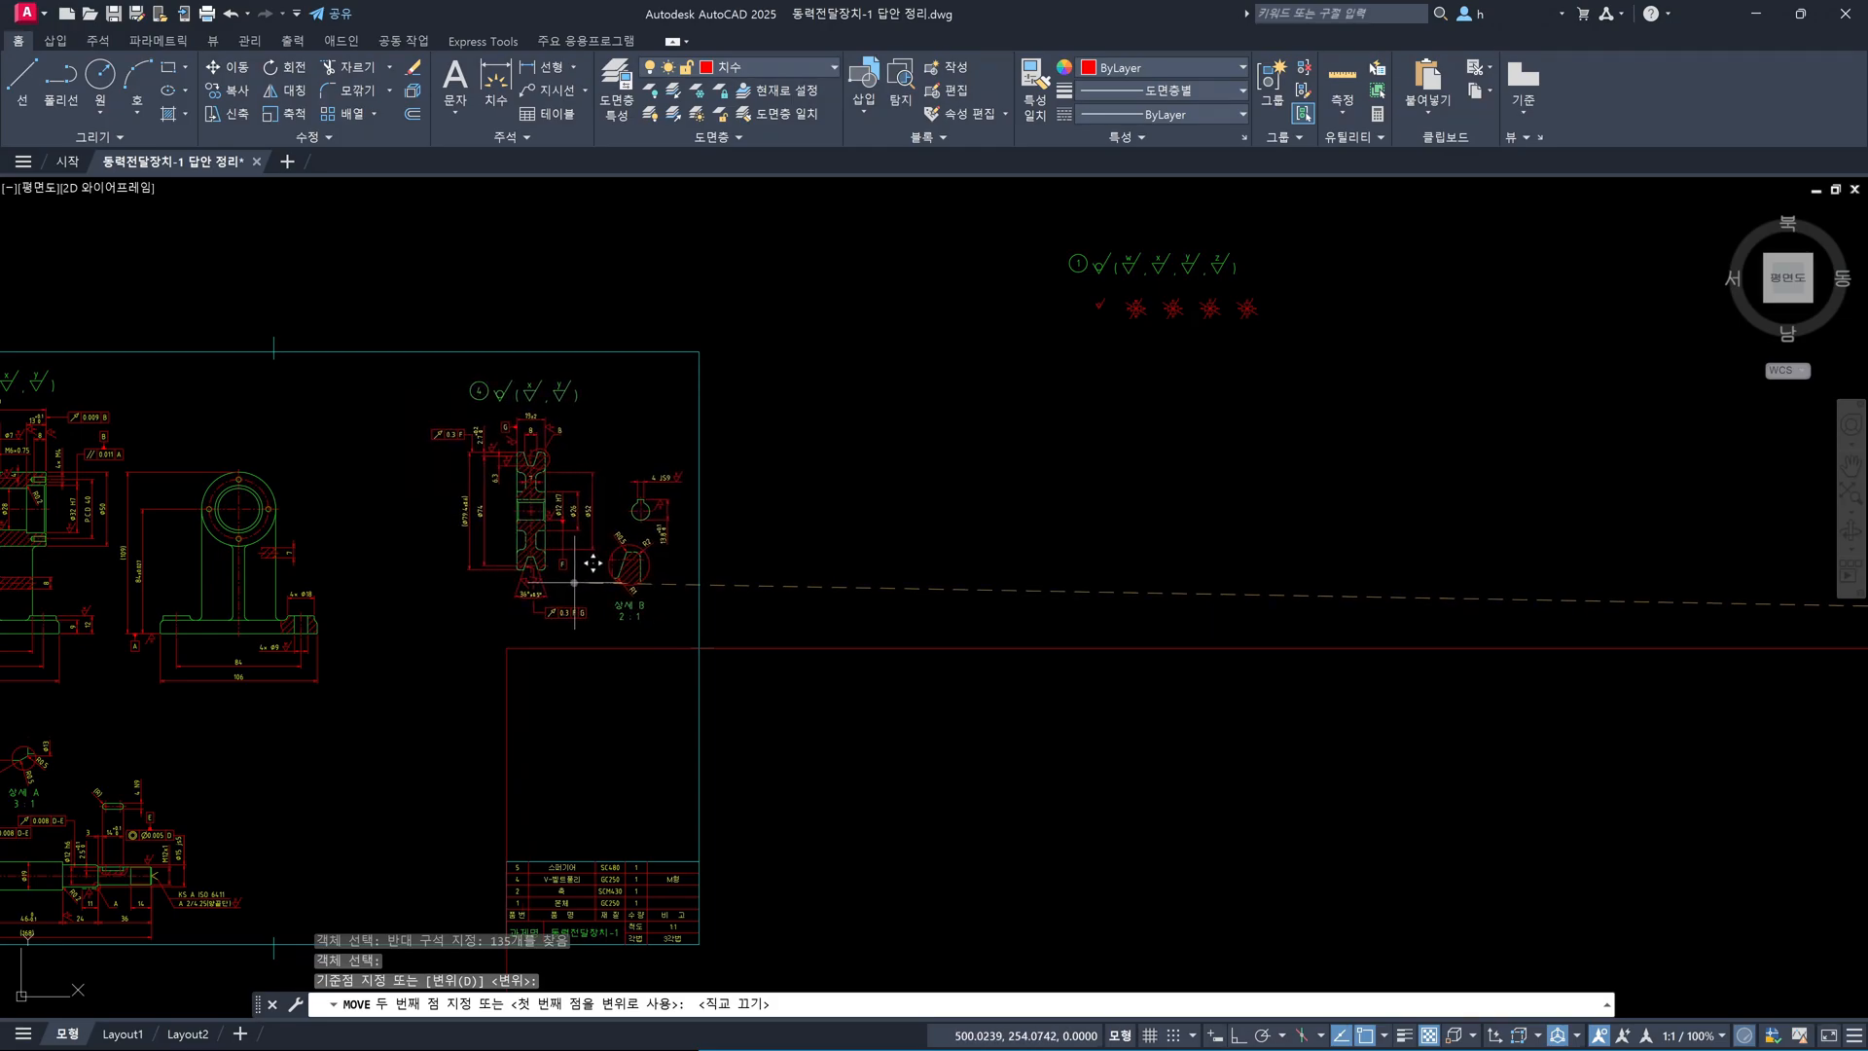
pyautogui.click(574, 582)
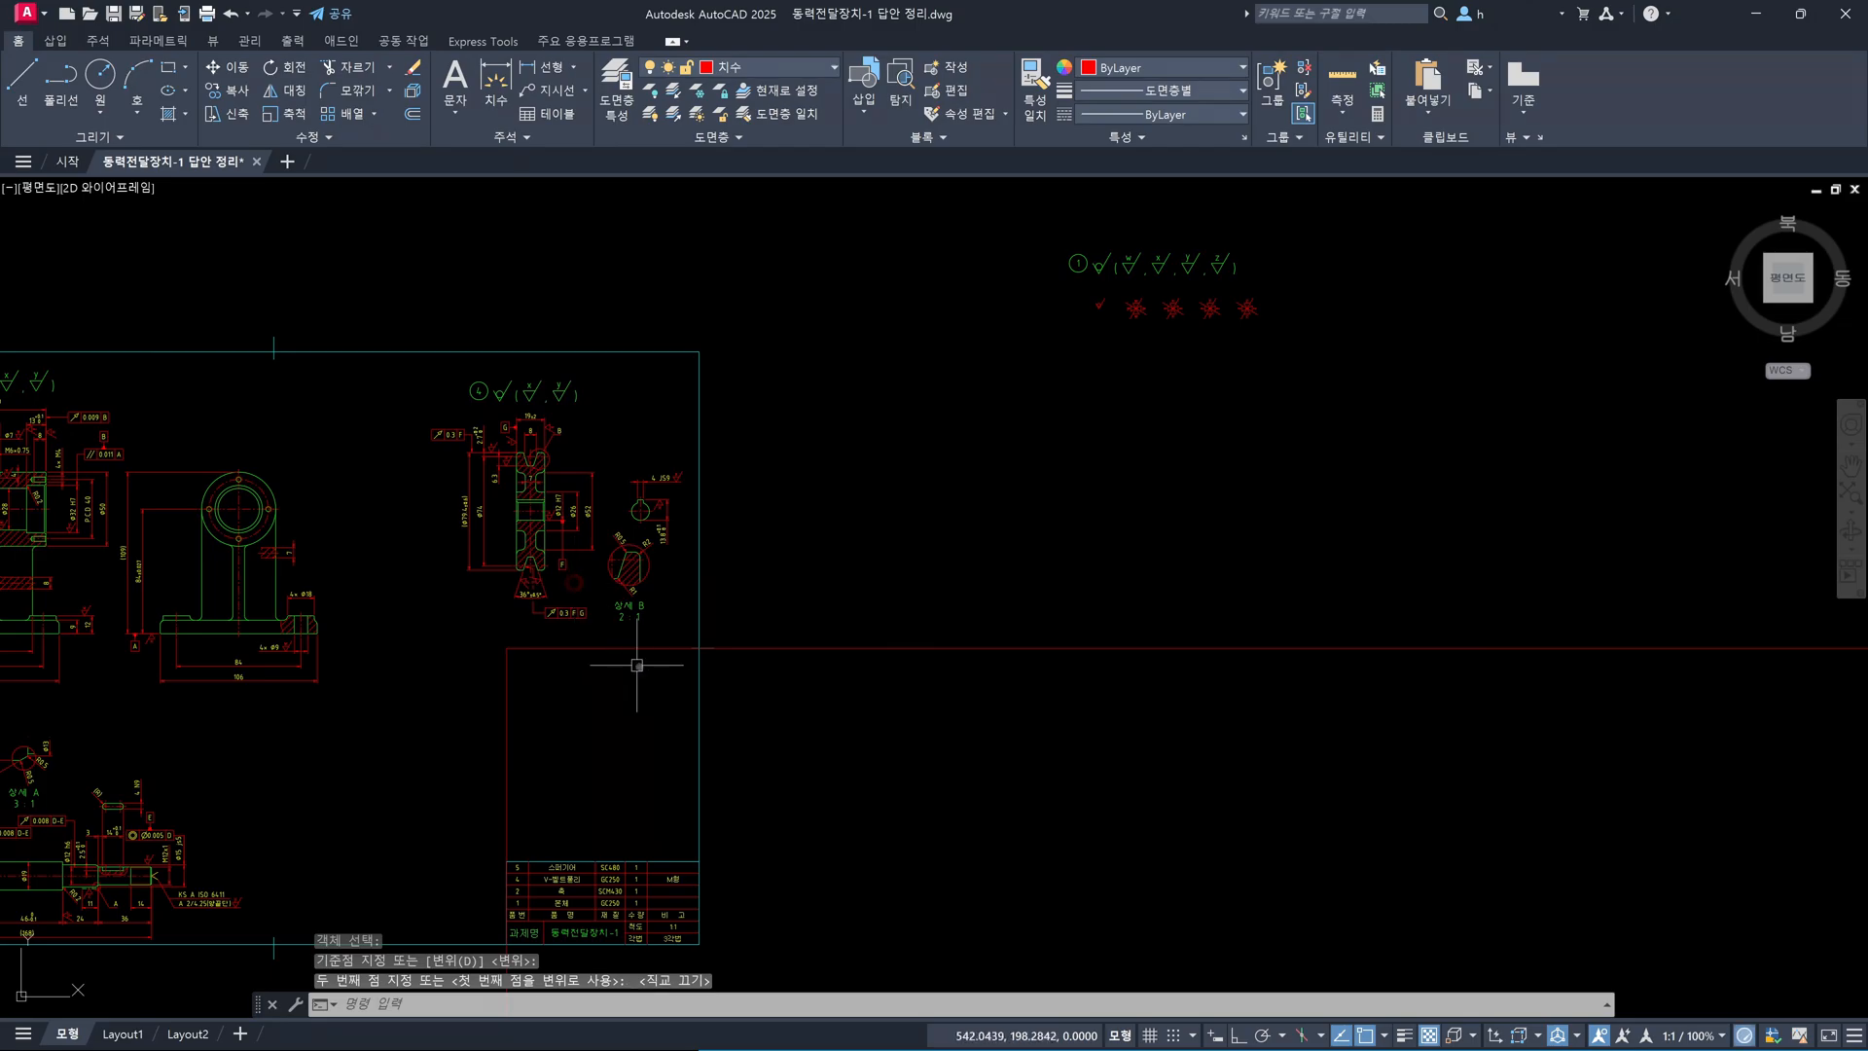
# Move the part 5 spur gear views, without their data table, into the frame between the shaft and the parts list
pyautogui.scroll(-4, 696, 652)
pyautogui.moveTo(864, 698); pyautogui.dragTo(703, 671, button='middle')
pyautogui.scroll(8, 1263, 617)
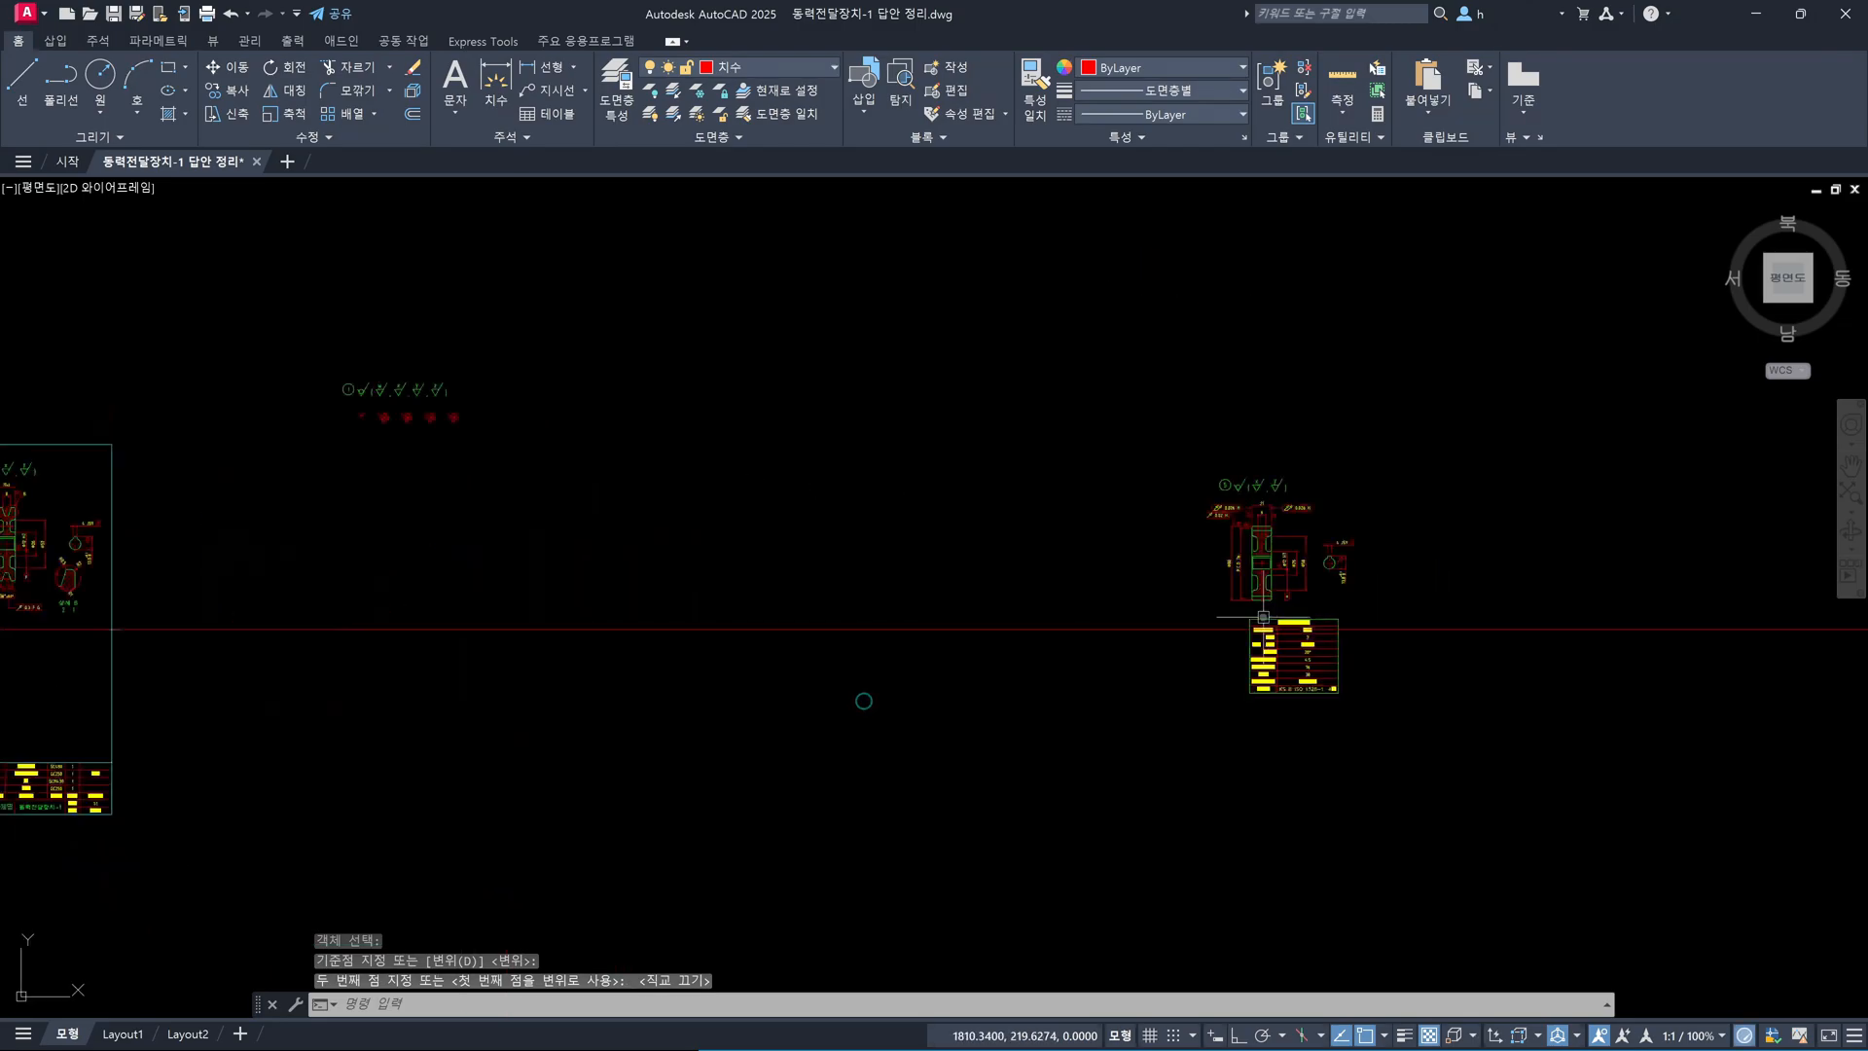
pyautogui.scroll(-2, 1418, 598)
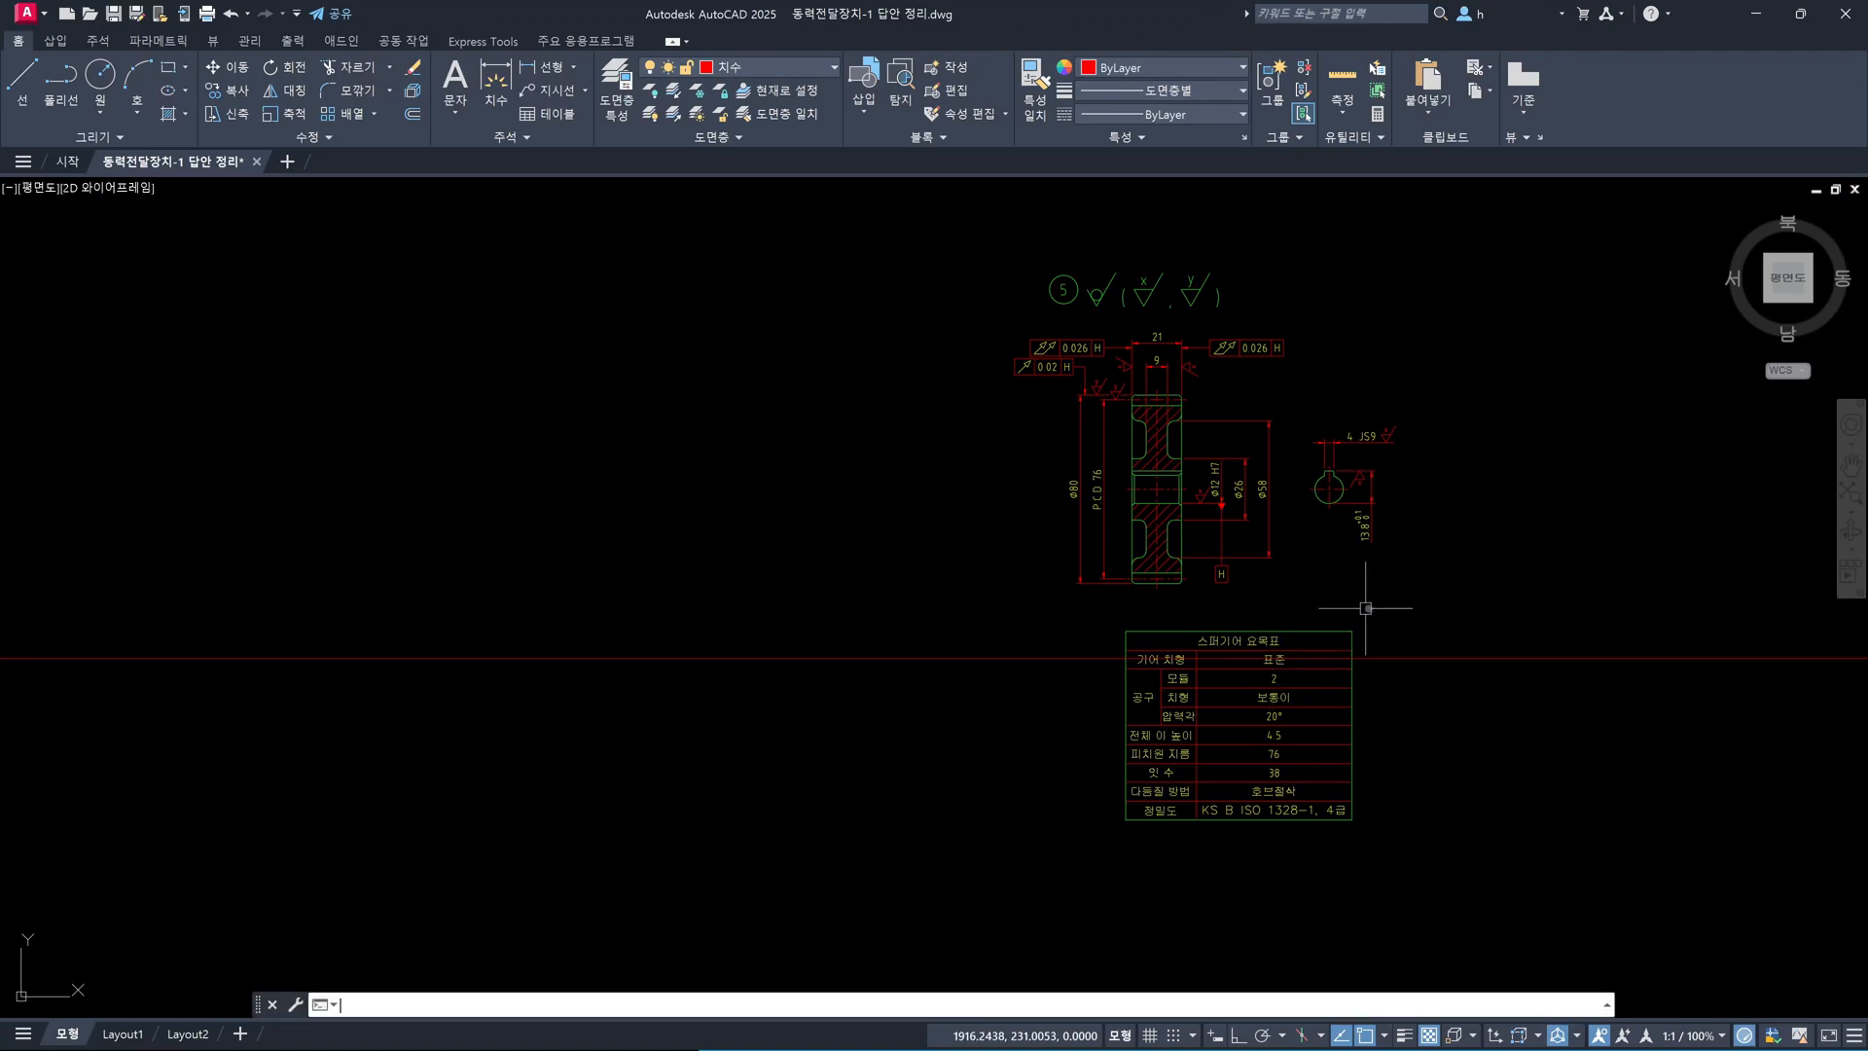
pyautogui.write('m')
pyautogui.press('Return')
pyautogui.click(1418, 605)
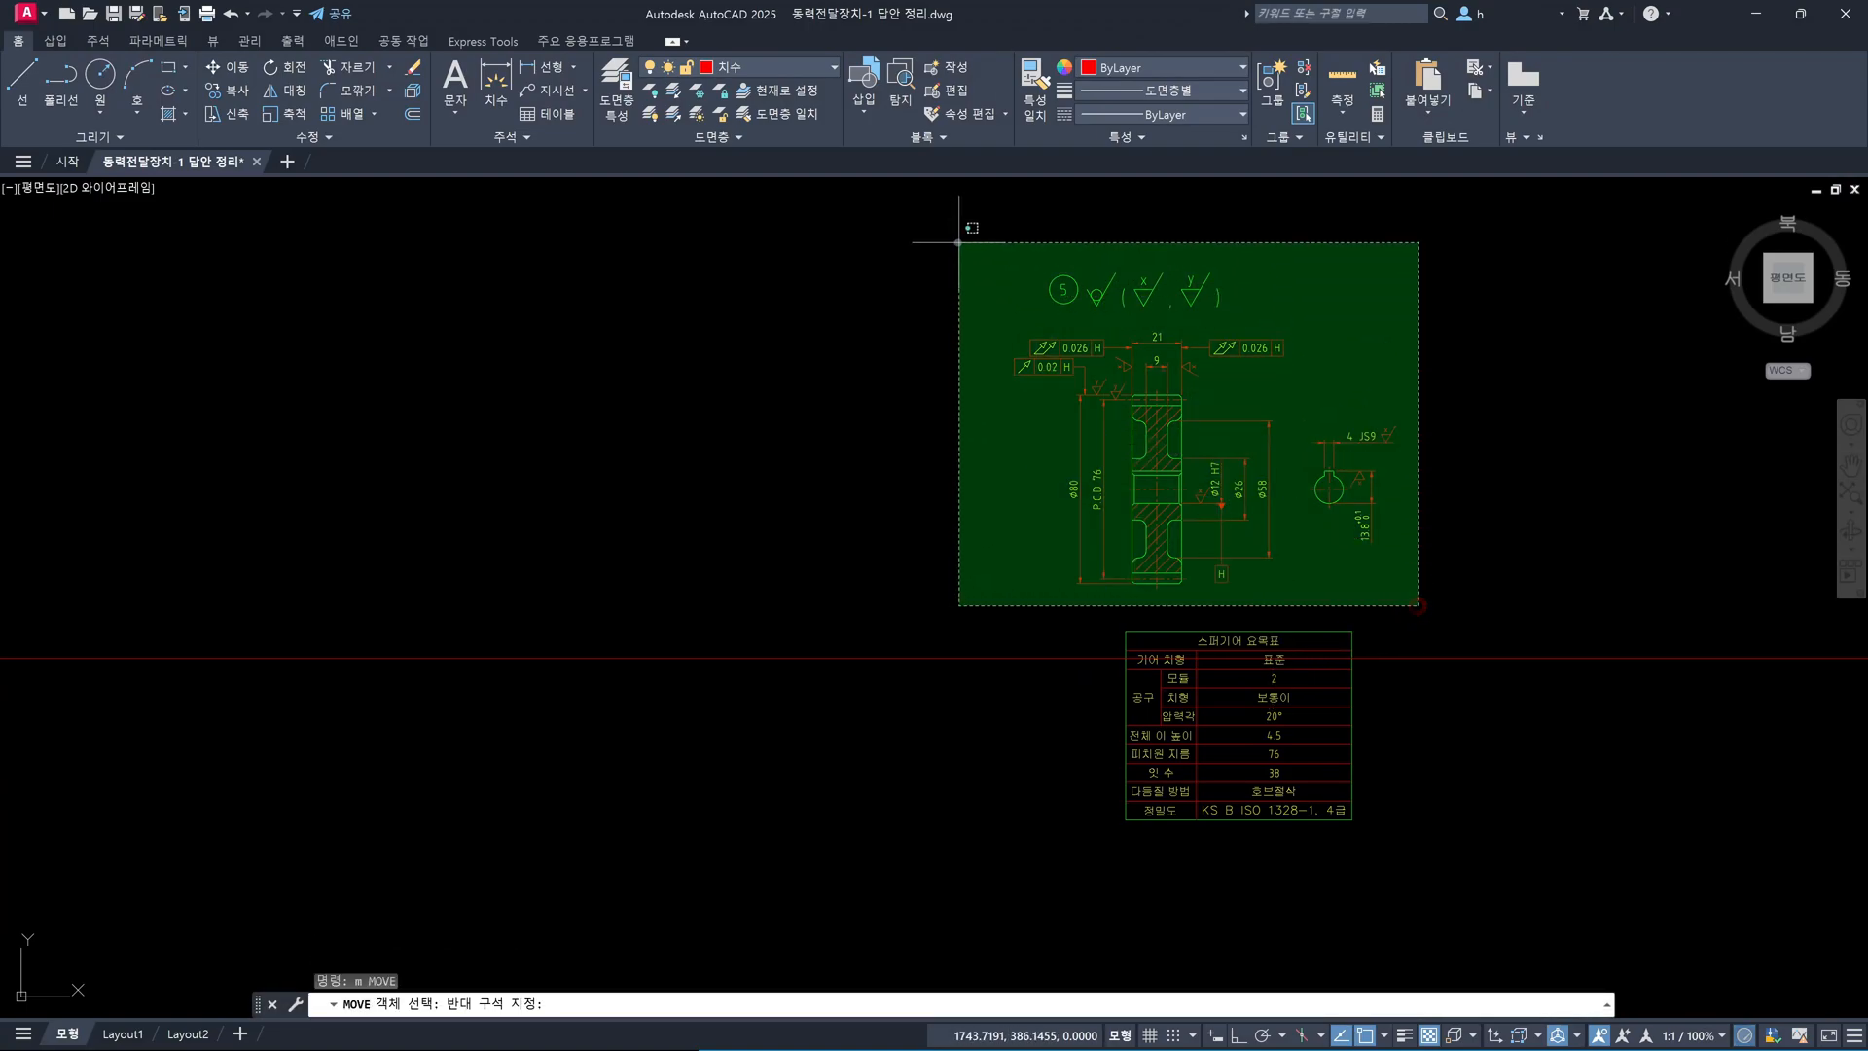
pyautogui.click(958, 243)
pyautogui.press('Return')
pyautogui.click(1221, 434)
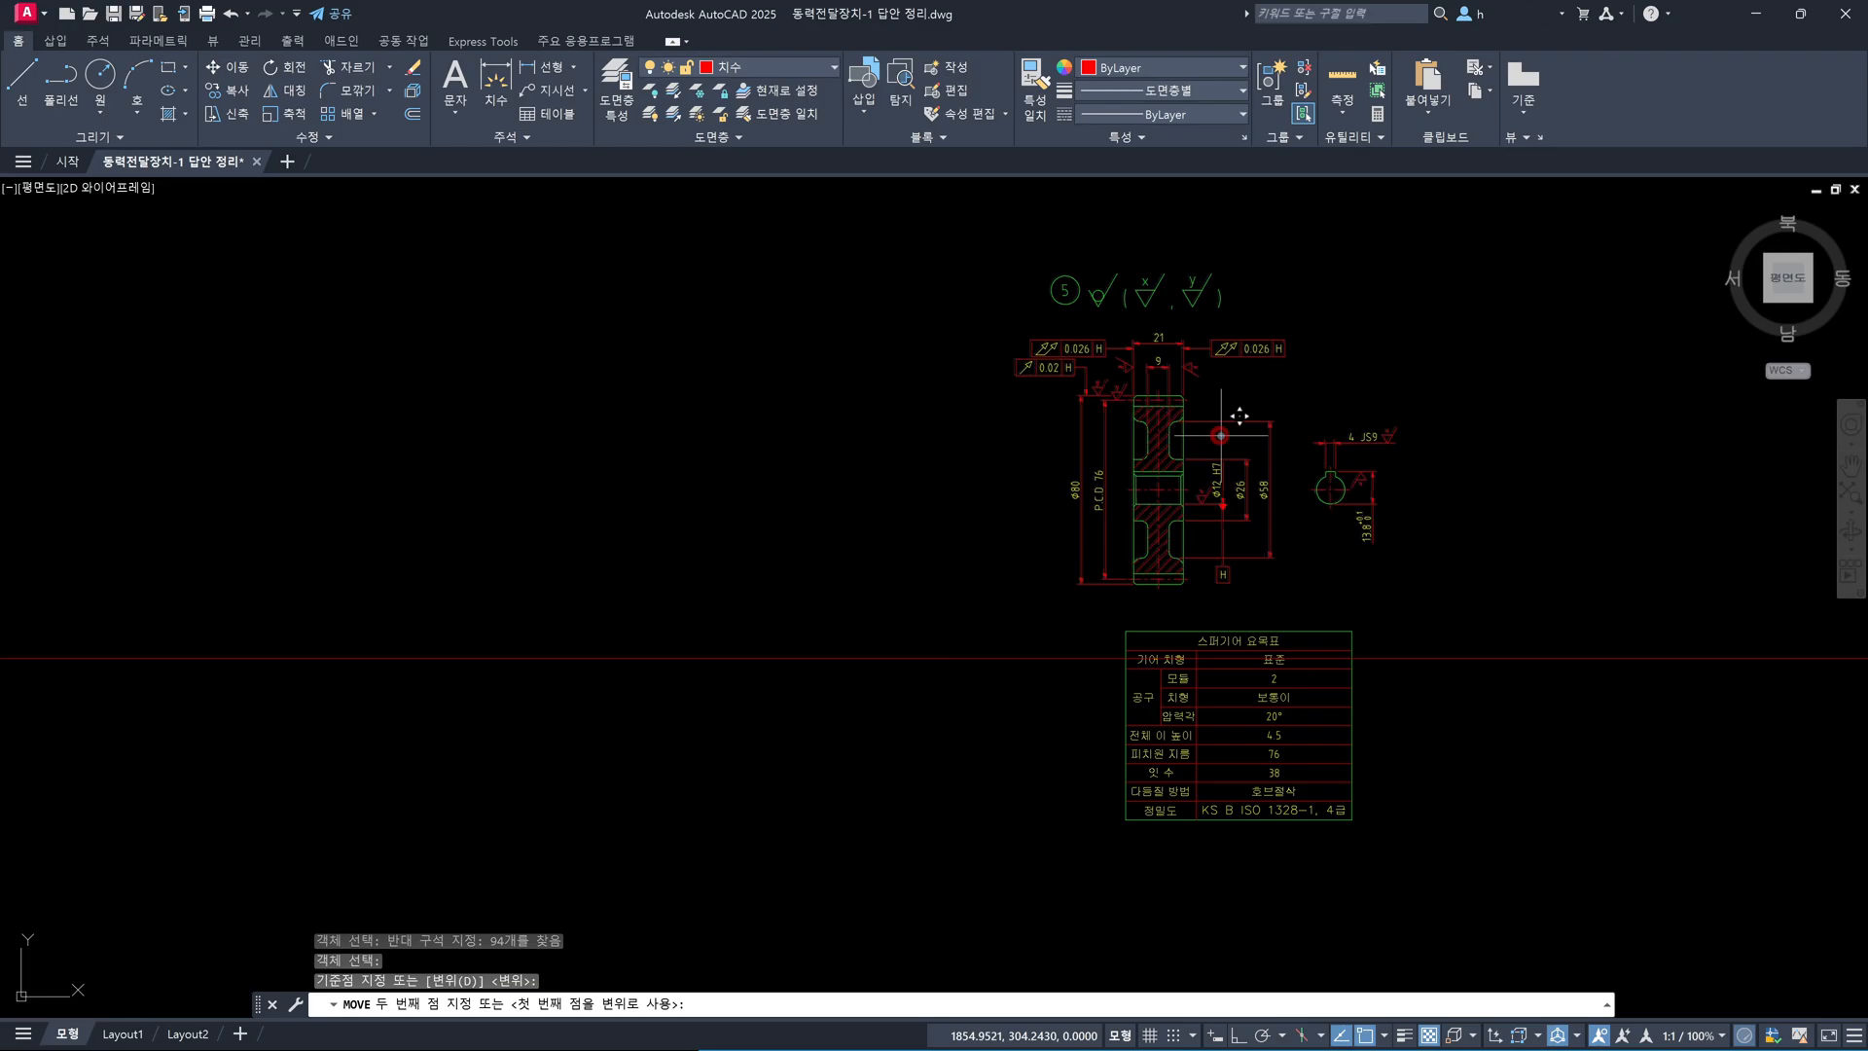
pyautogui.scroll(-4, 1204, 461)
pyautogui.moveTo(433, 658); pyautogui.dragTo(1038, 580, button='middle')
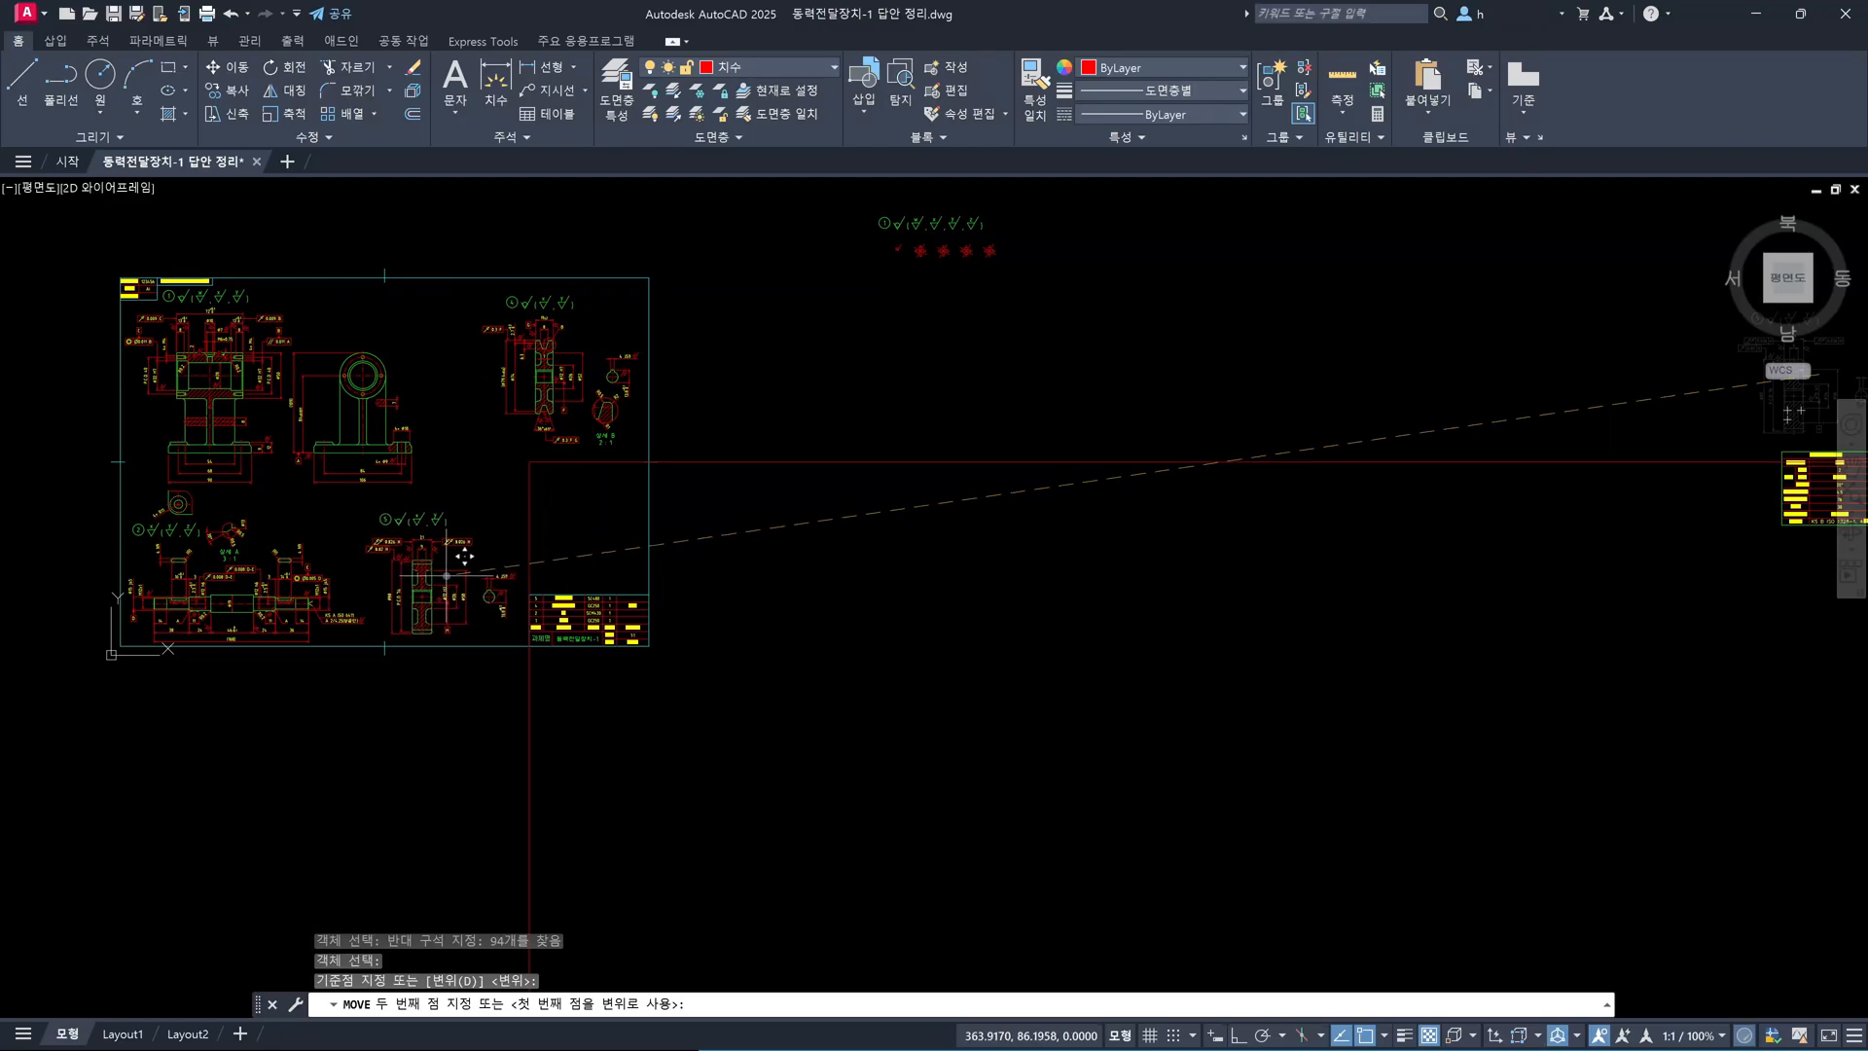
pyautogui.click(464, 556)
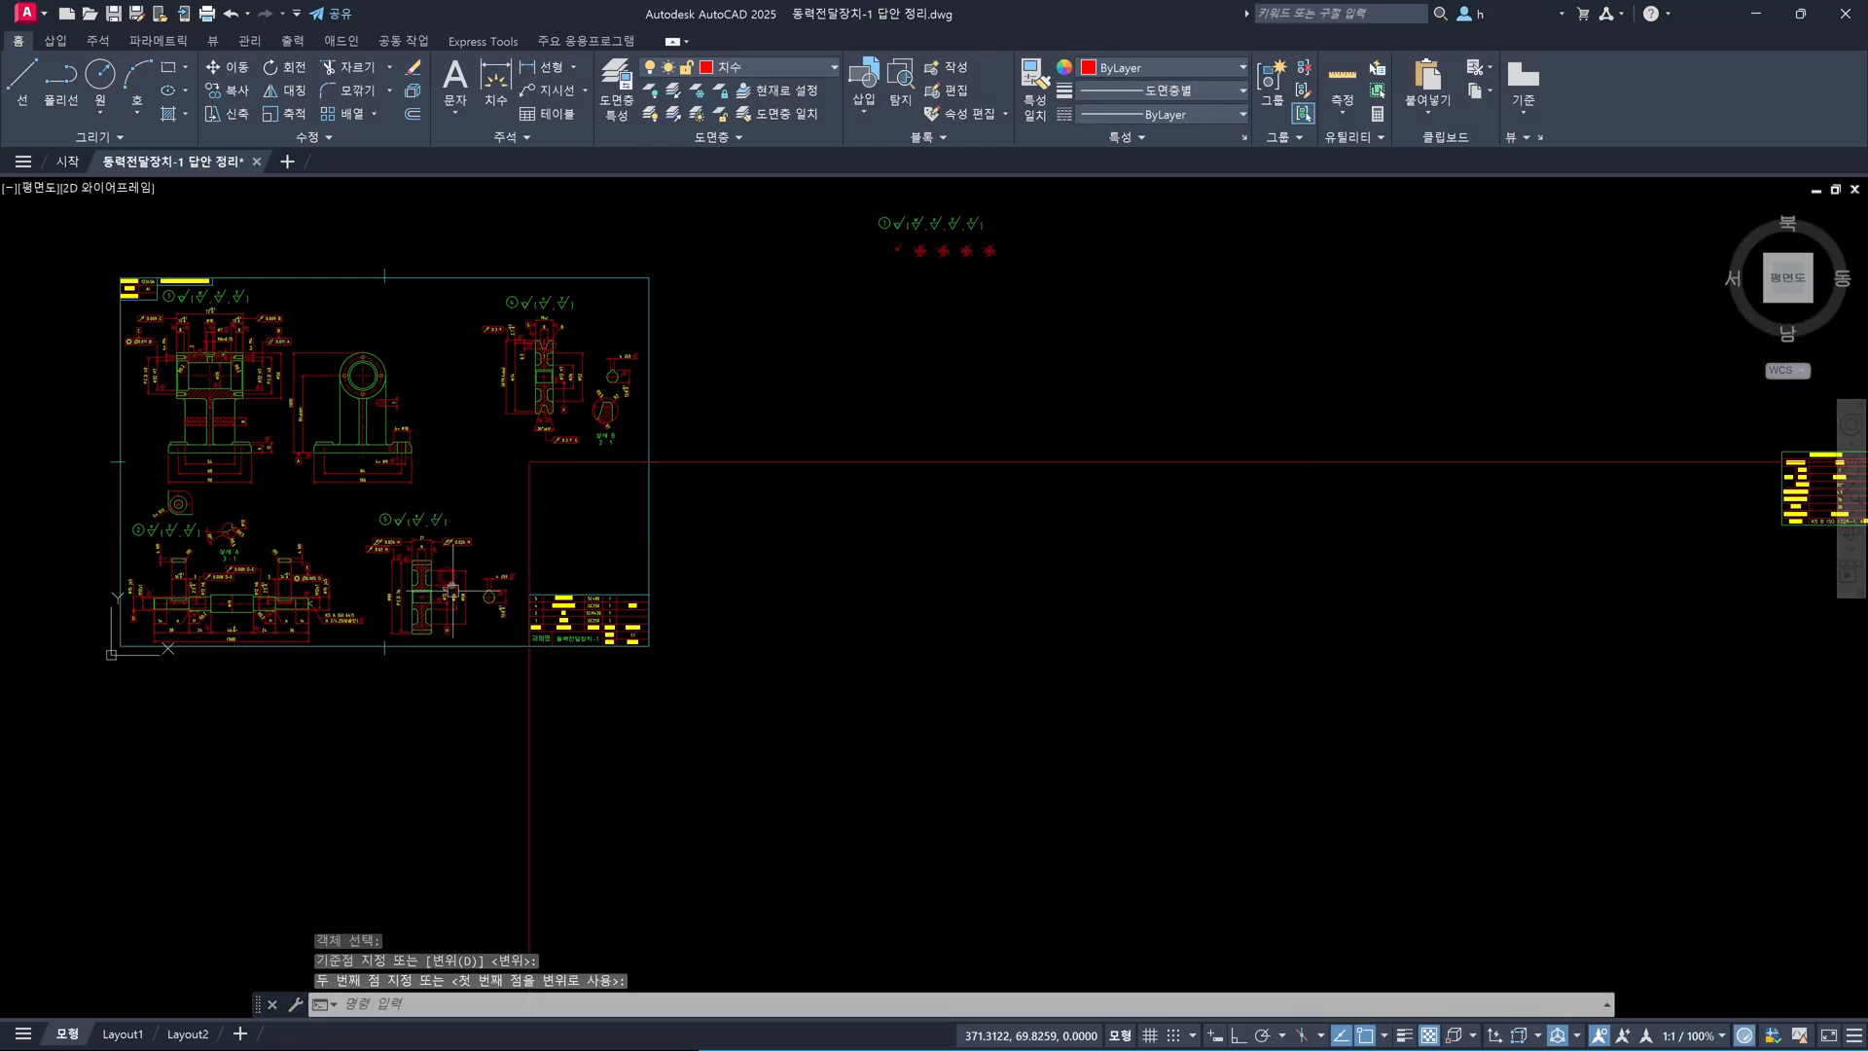
# Move the spur gear data table by its lower-left corner into the frame, above the part 5 gear views
pyautogui.moveTo(1518, 591); pyautogui.dragTo(1112, 637, button='middle')
pyautogui.scroll(2, 1504, 587)
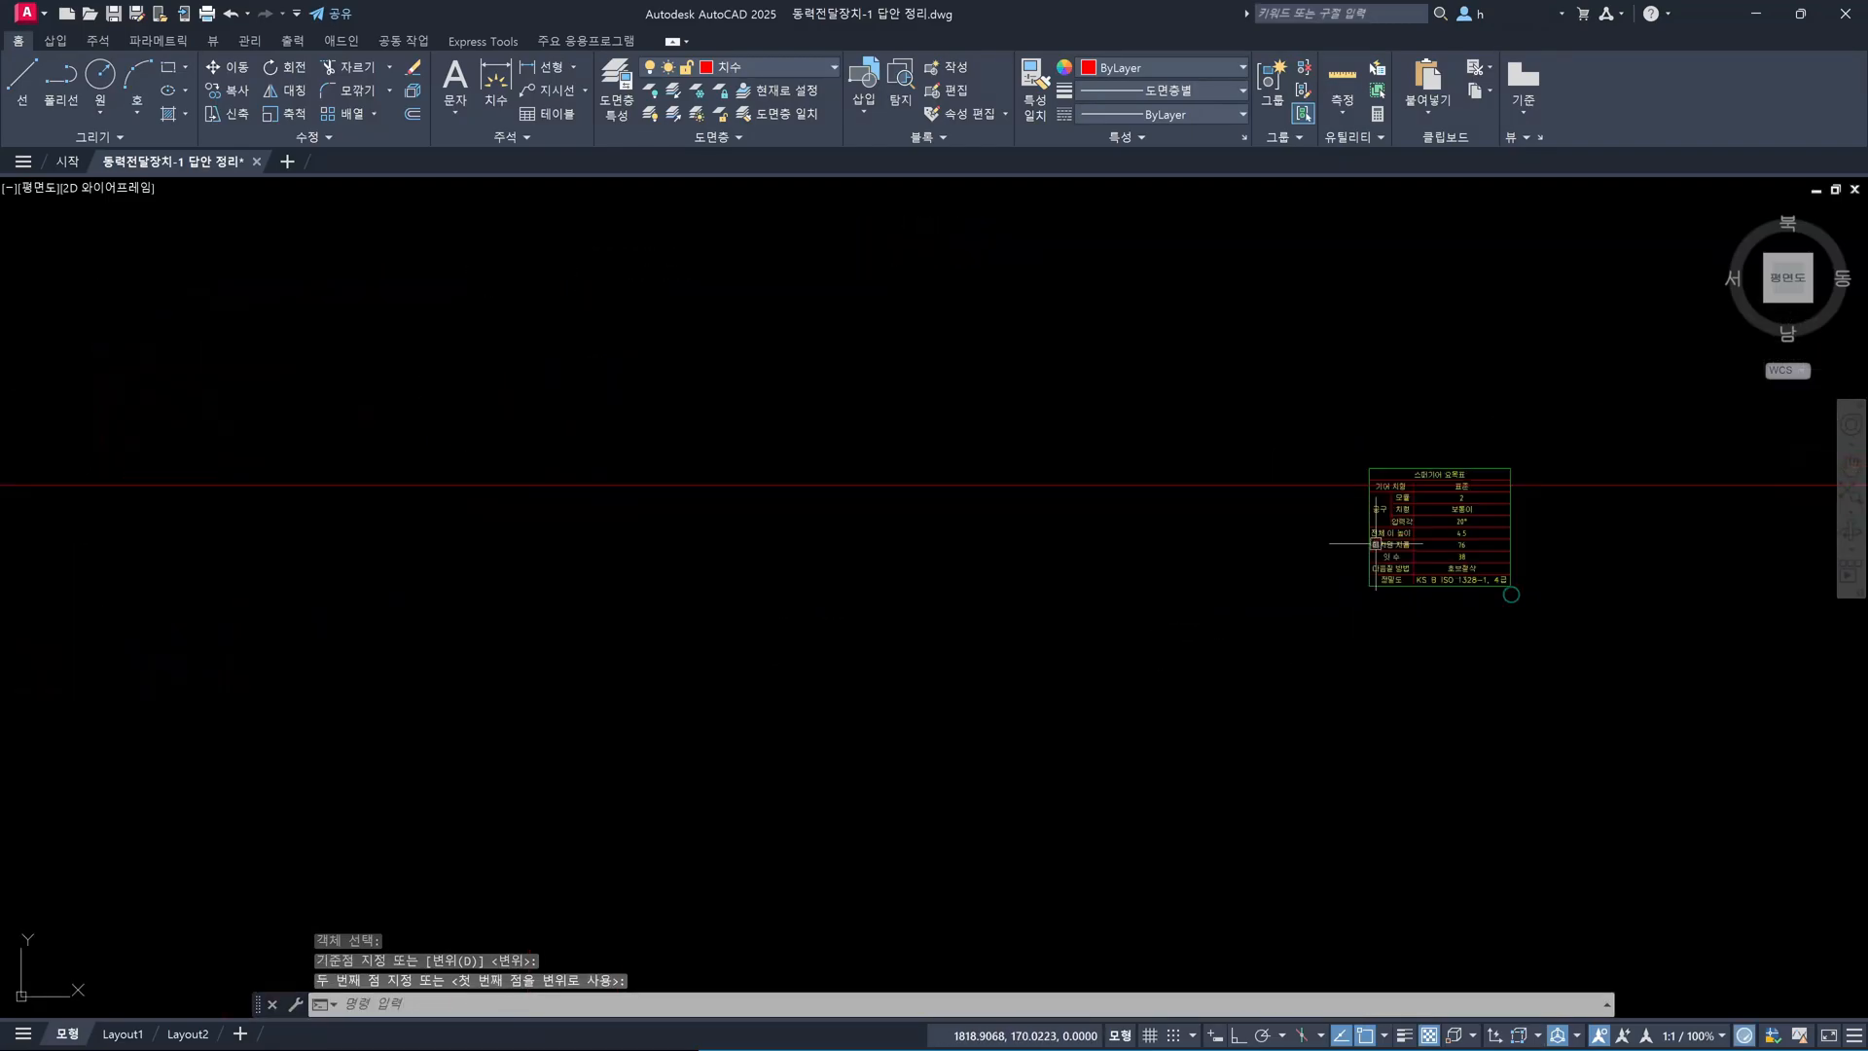
pyautogui.scroll(2, 1355, 553)
pyautogui.write('m')
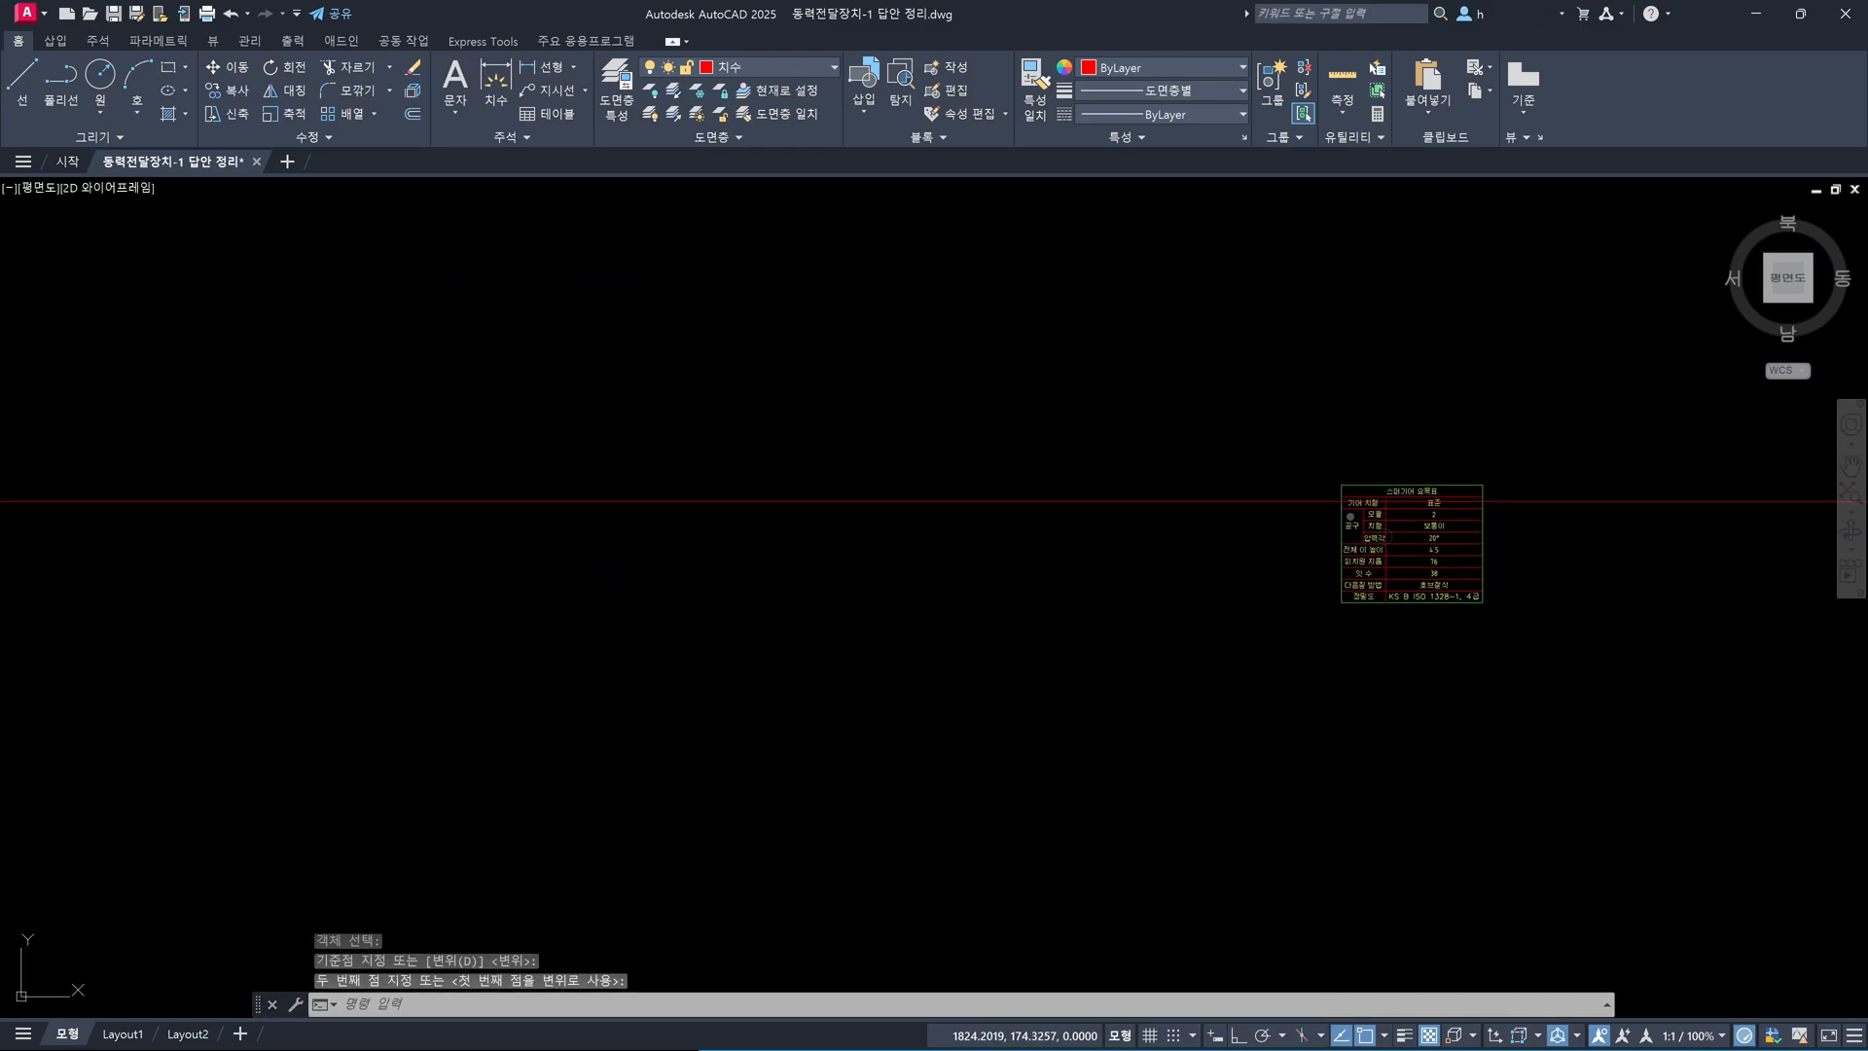
pyautogui.press('Return')
pyautogui.click(1330, 459)
pyautogui.click(1552, 637)
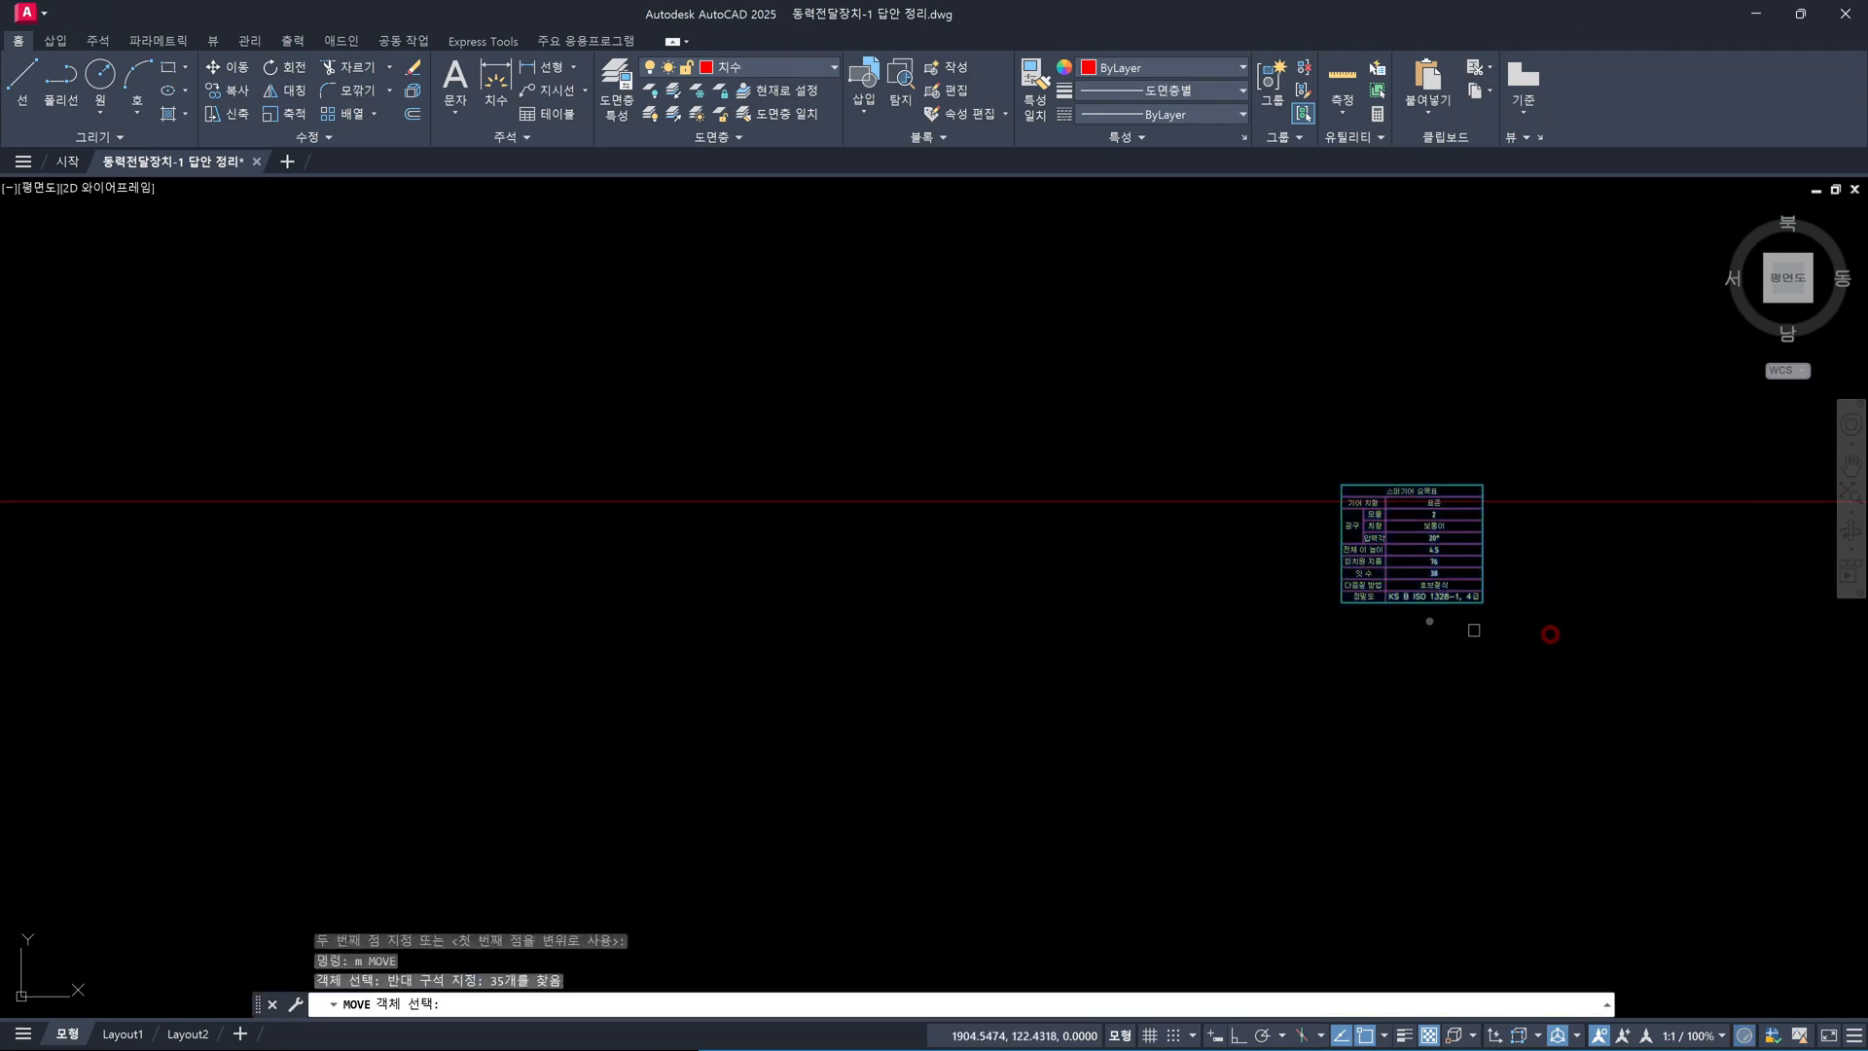
pyautogui.press('Return')
pyautogui.scroll(3, 1391, 613)
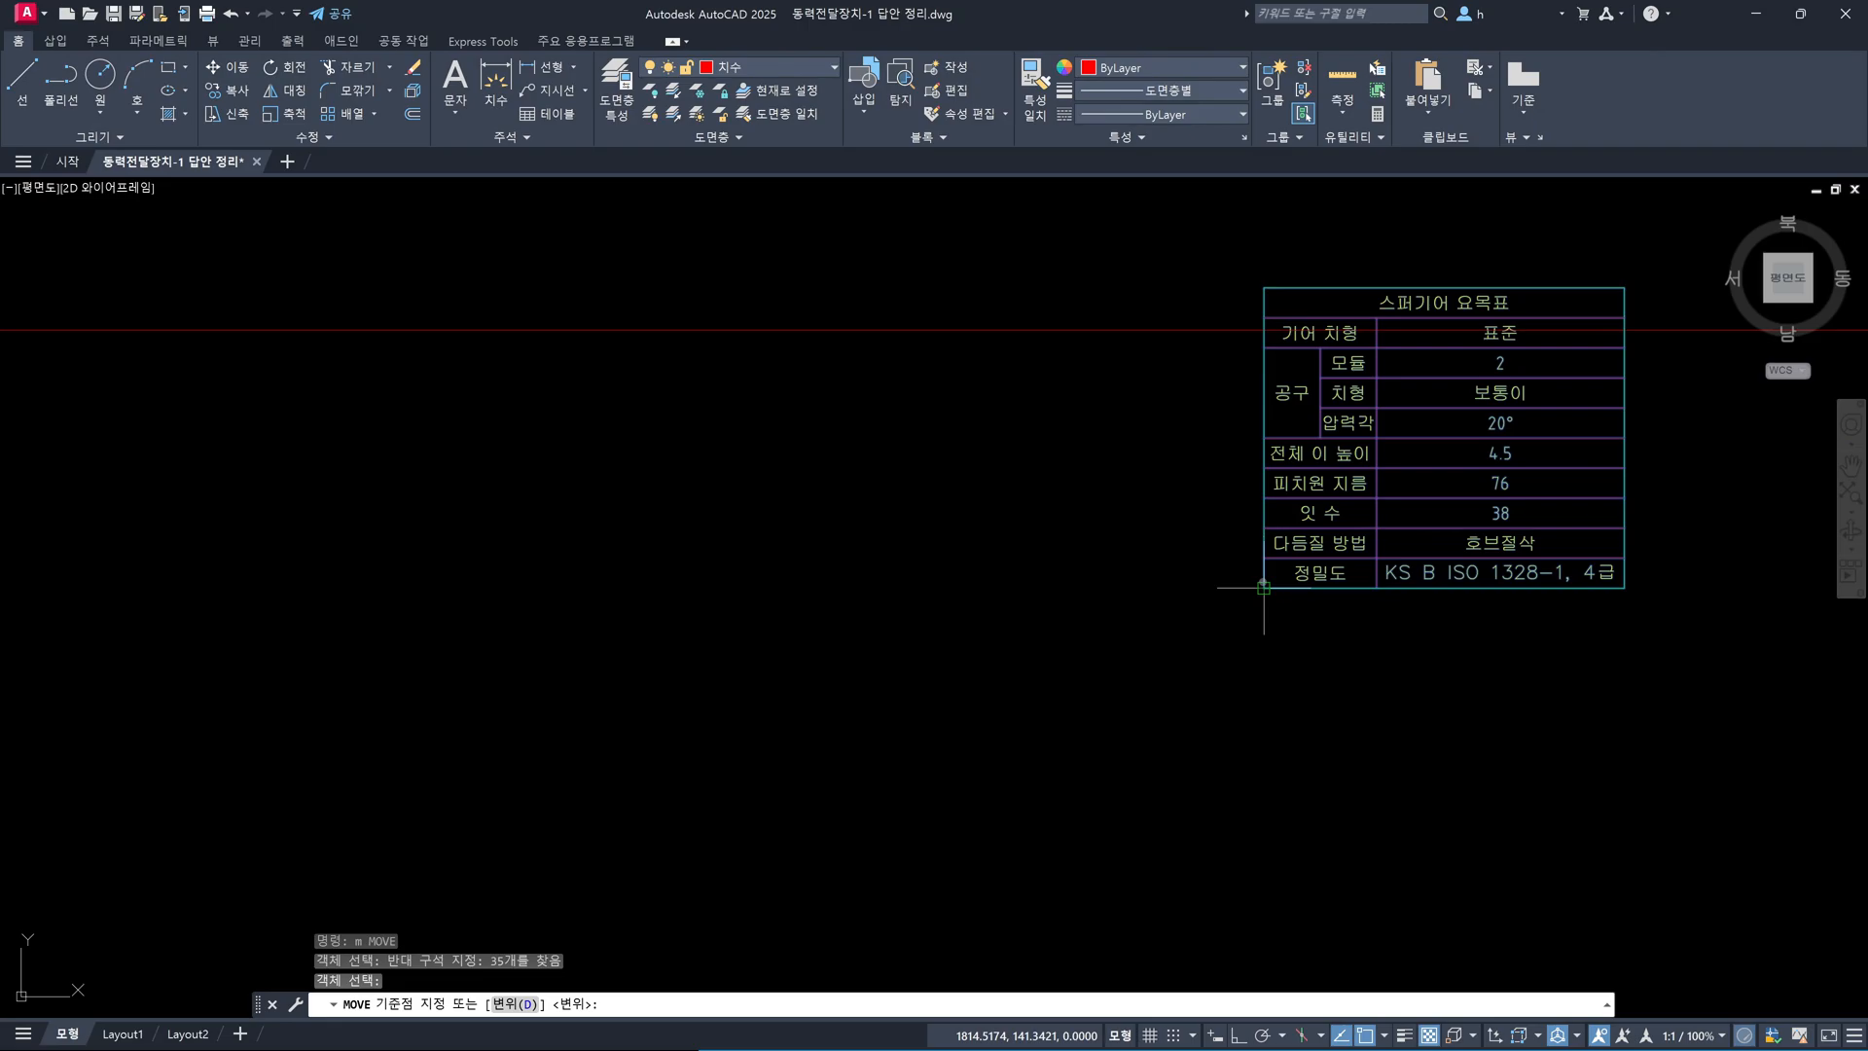
pyautogui.click(1264, 588)
pyautogui.scroll(-4, 1264, 588)
pyautogui.moveTo(696, 589); pyautogui.dragTo(1390, 596, button='middle')
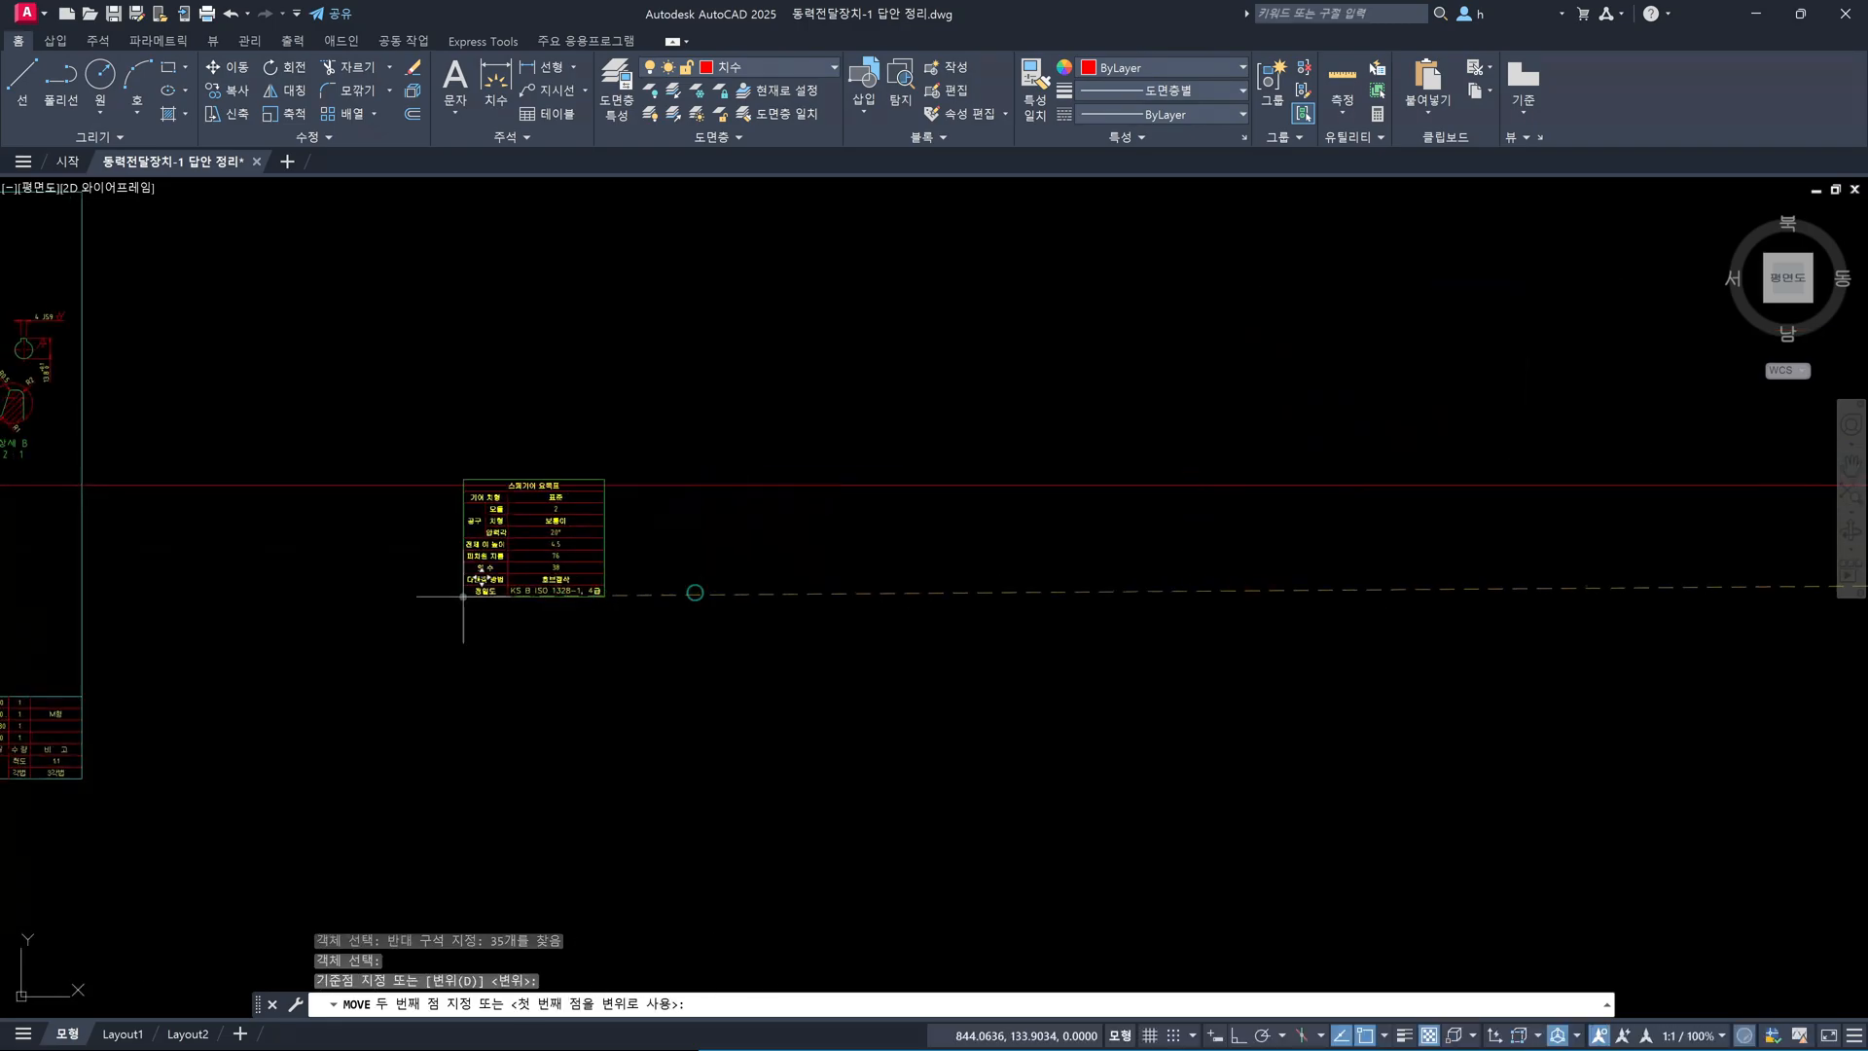
pyautogui.moveTo(380, 605); pyautogui.dragTo(970, 652, button='middle')
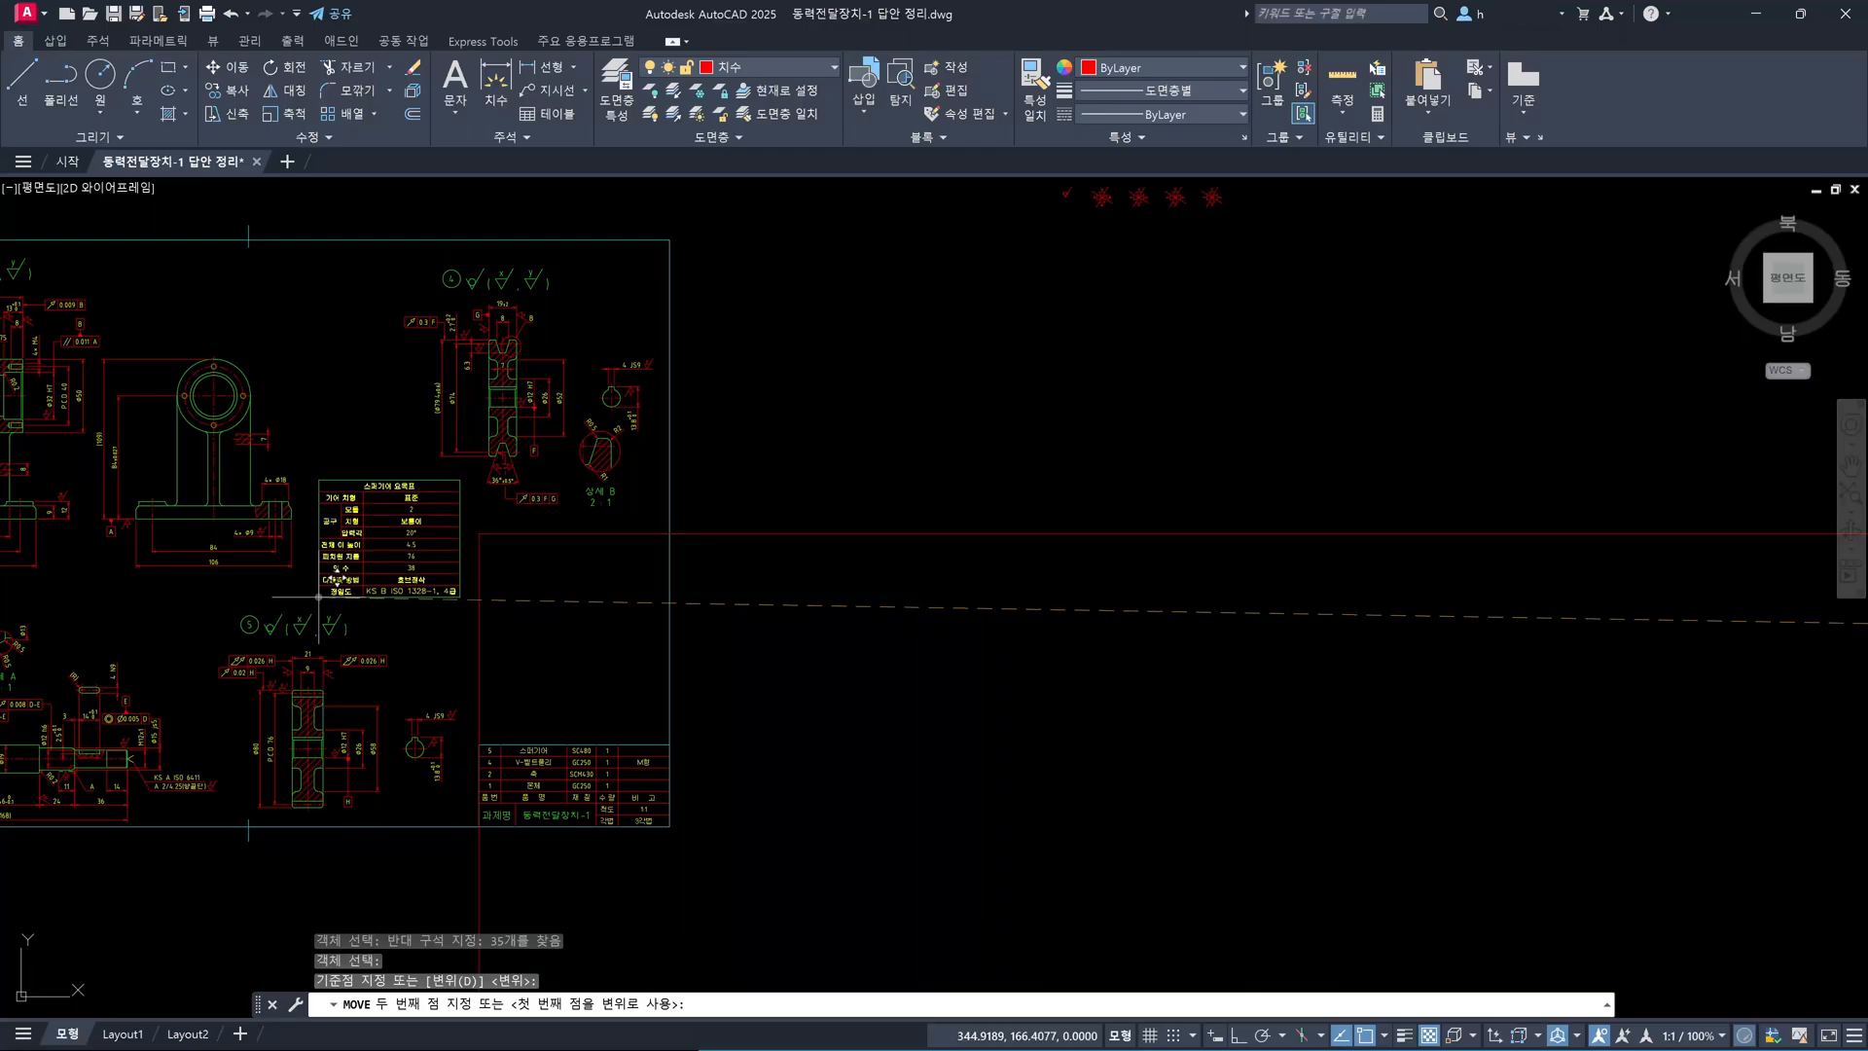
pyautogui.press('Escape')
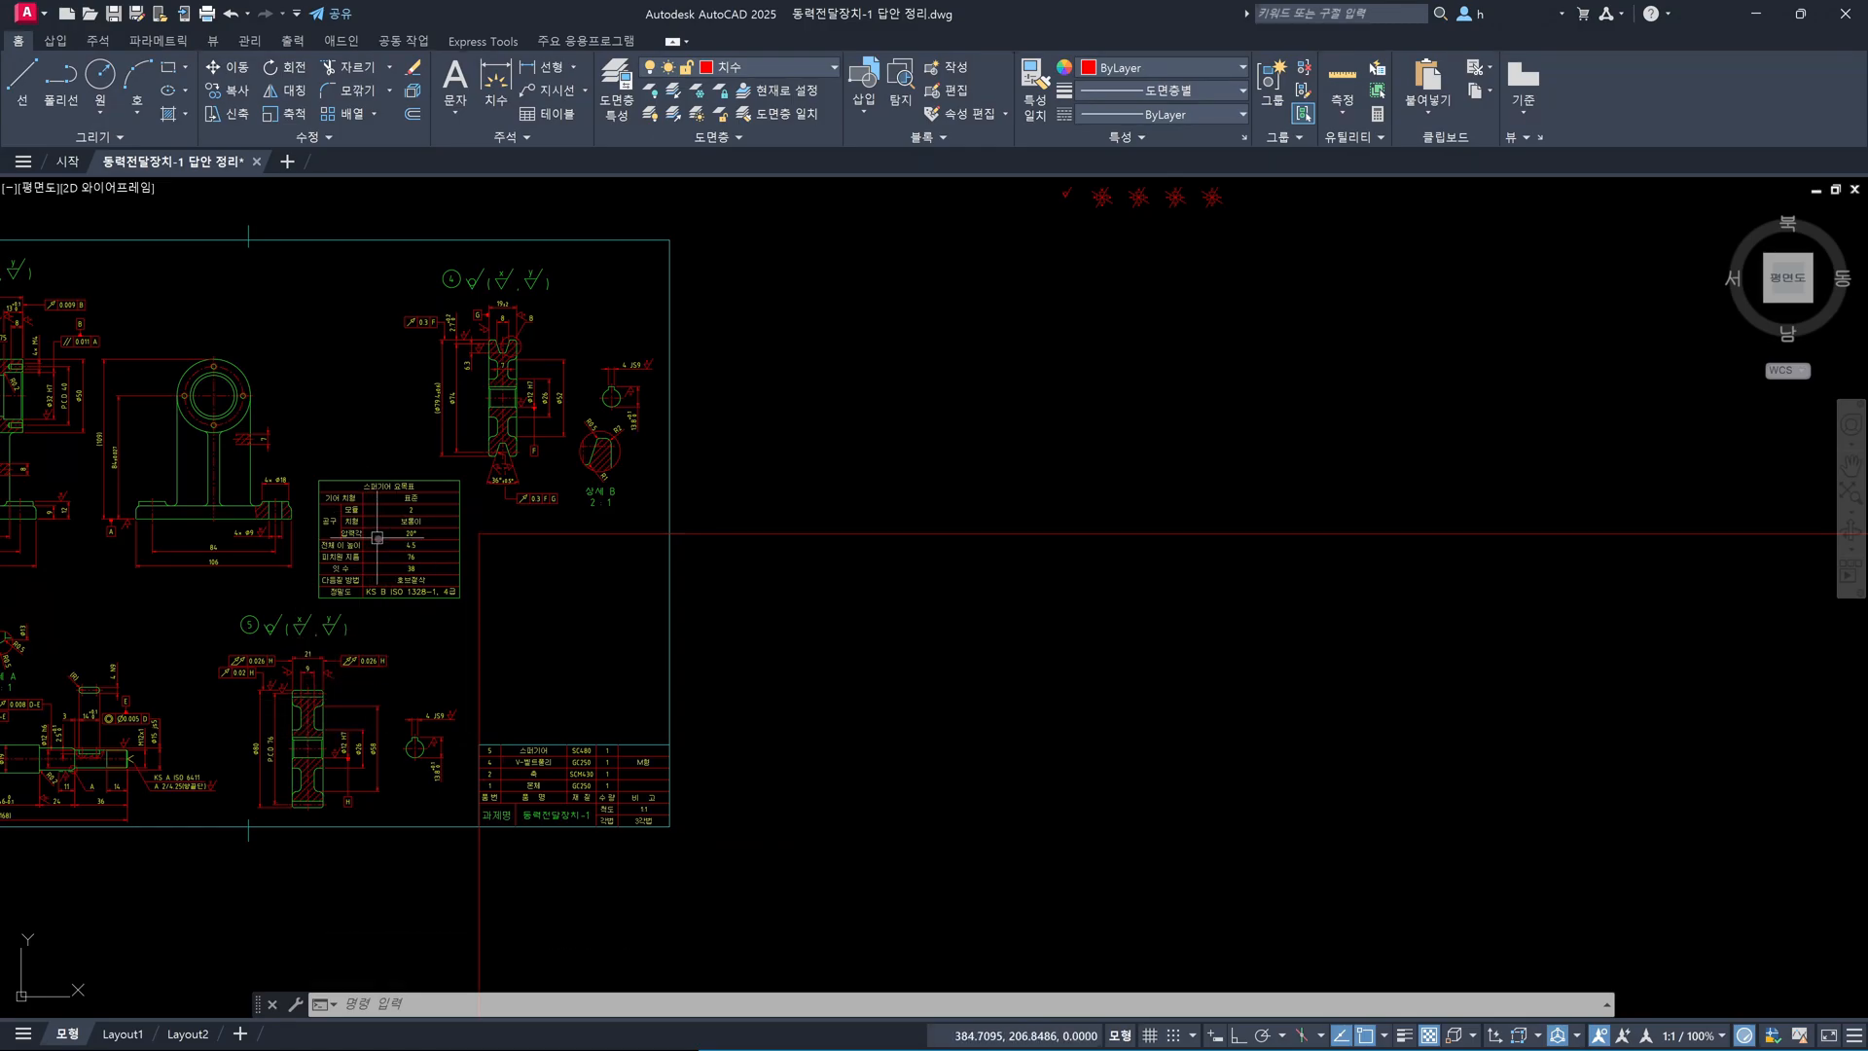
# Move the part 4 V-belt pulley views with detail B out of the frame to its right, excluding the spur gear table texts from the selection
pyautogui.scroll(6, 369, 498)
pyautogui.scroll(-5, 385, 484)
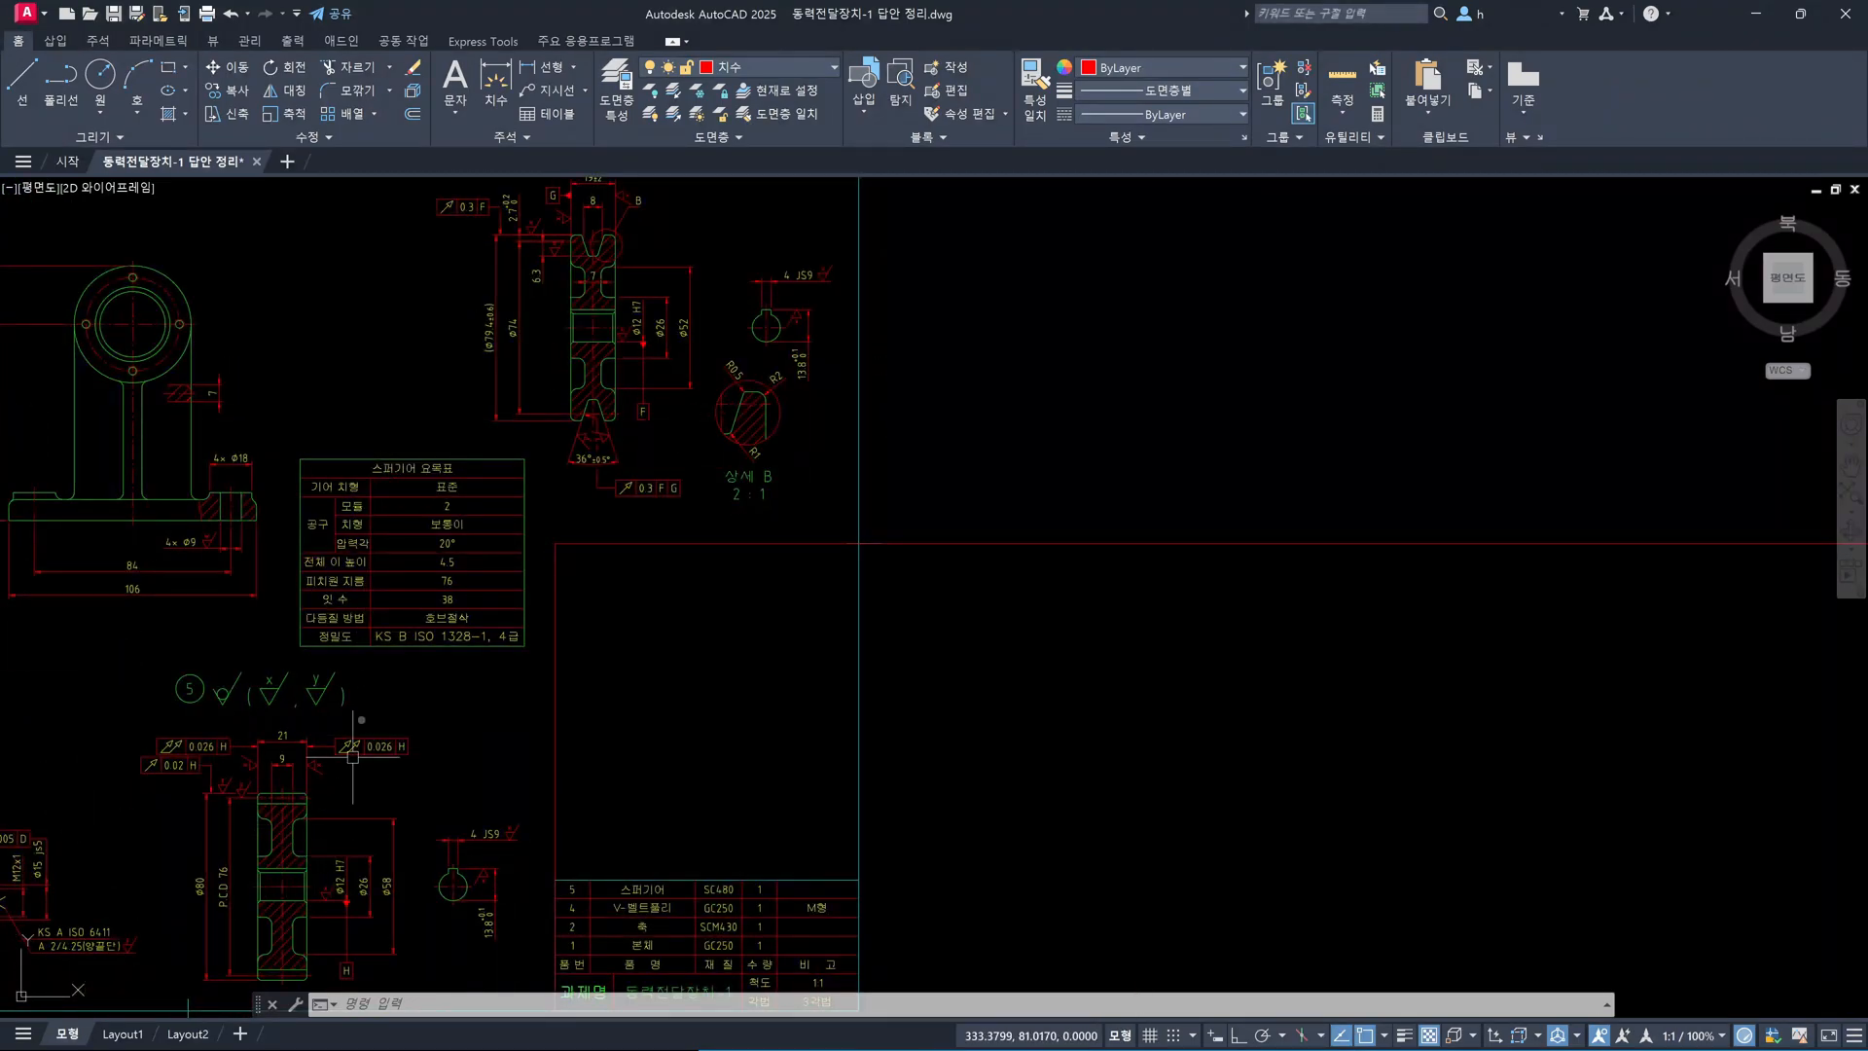
pyautogui.moveTo(501, 584); pyautogui.dragTo(503, 619, button='middle')
pyautogui.moveTo(522, 495); pyautogui.dragTo(531, 613, button='middle')
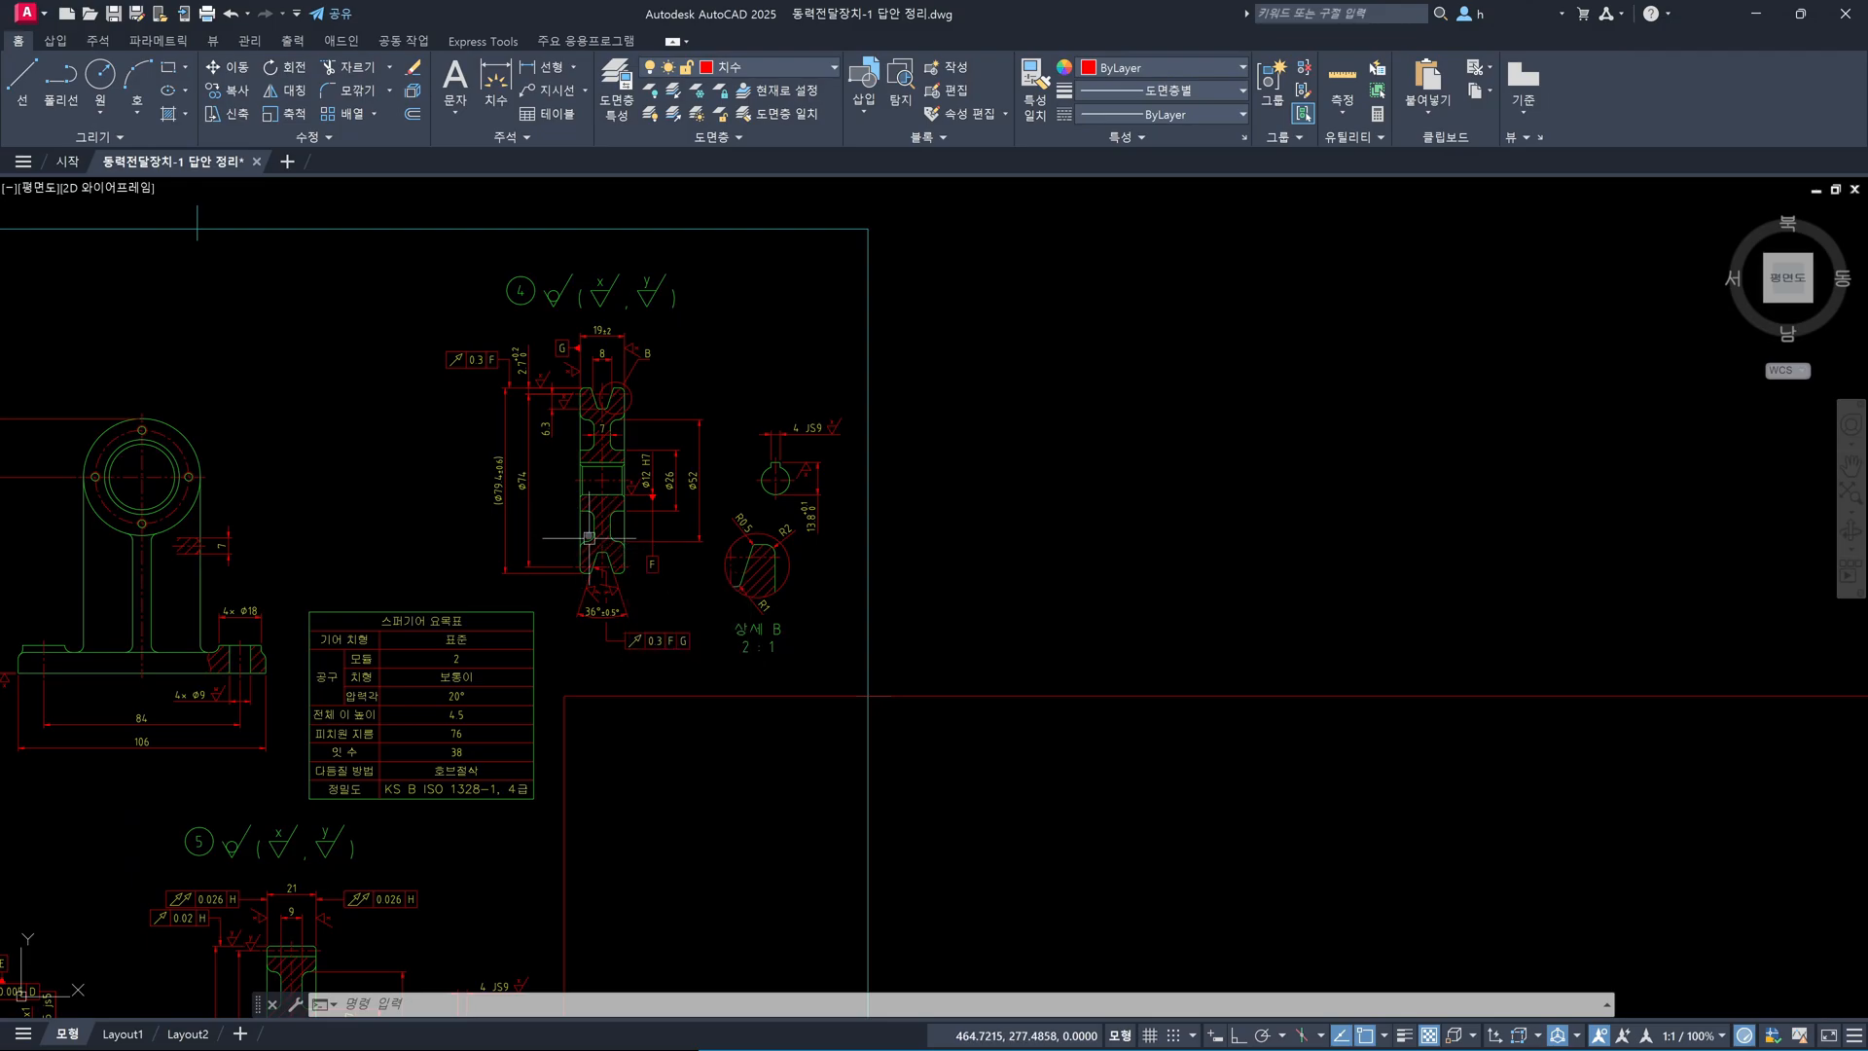
pyautogui.write('m')
pyautogui.press('Return')
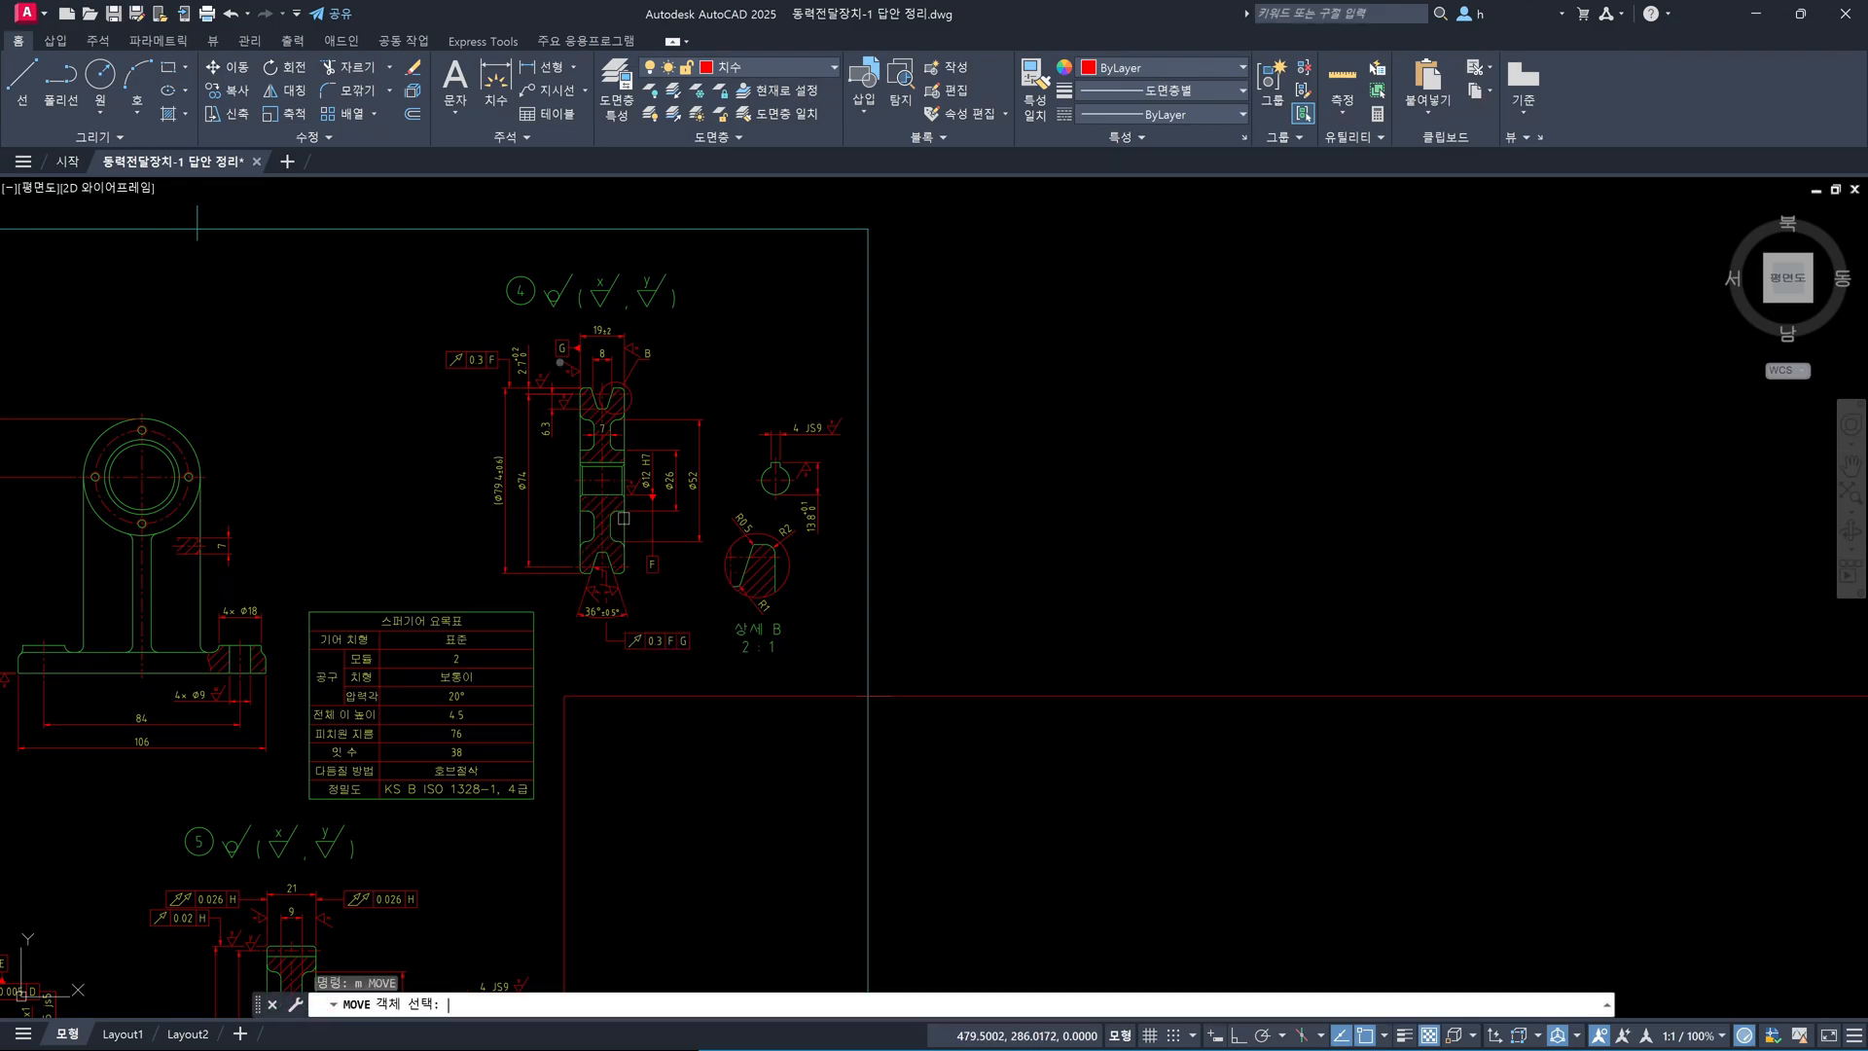
pyautogui.click(436, 206)
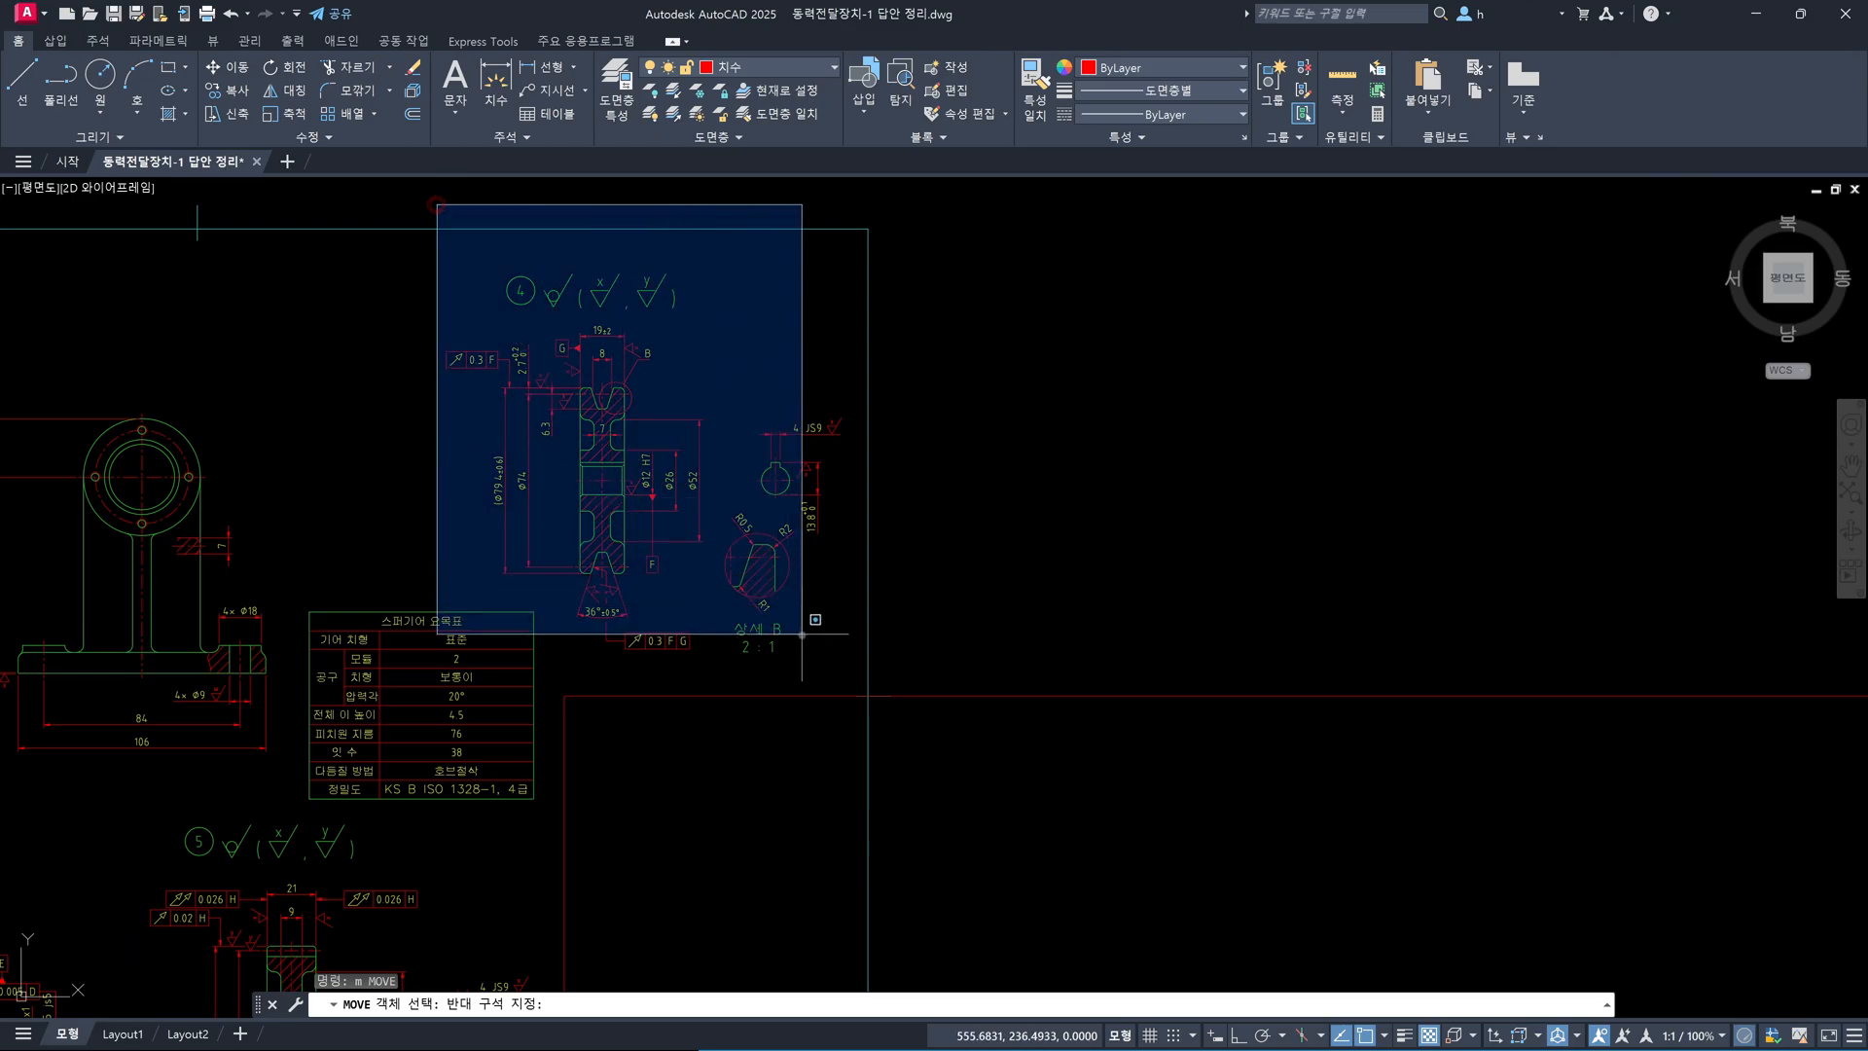
pyautogui.click(891, 680)
pyautogui.scroll(2, 438, 646)
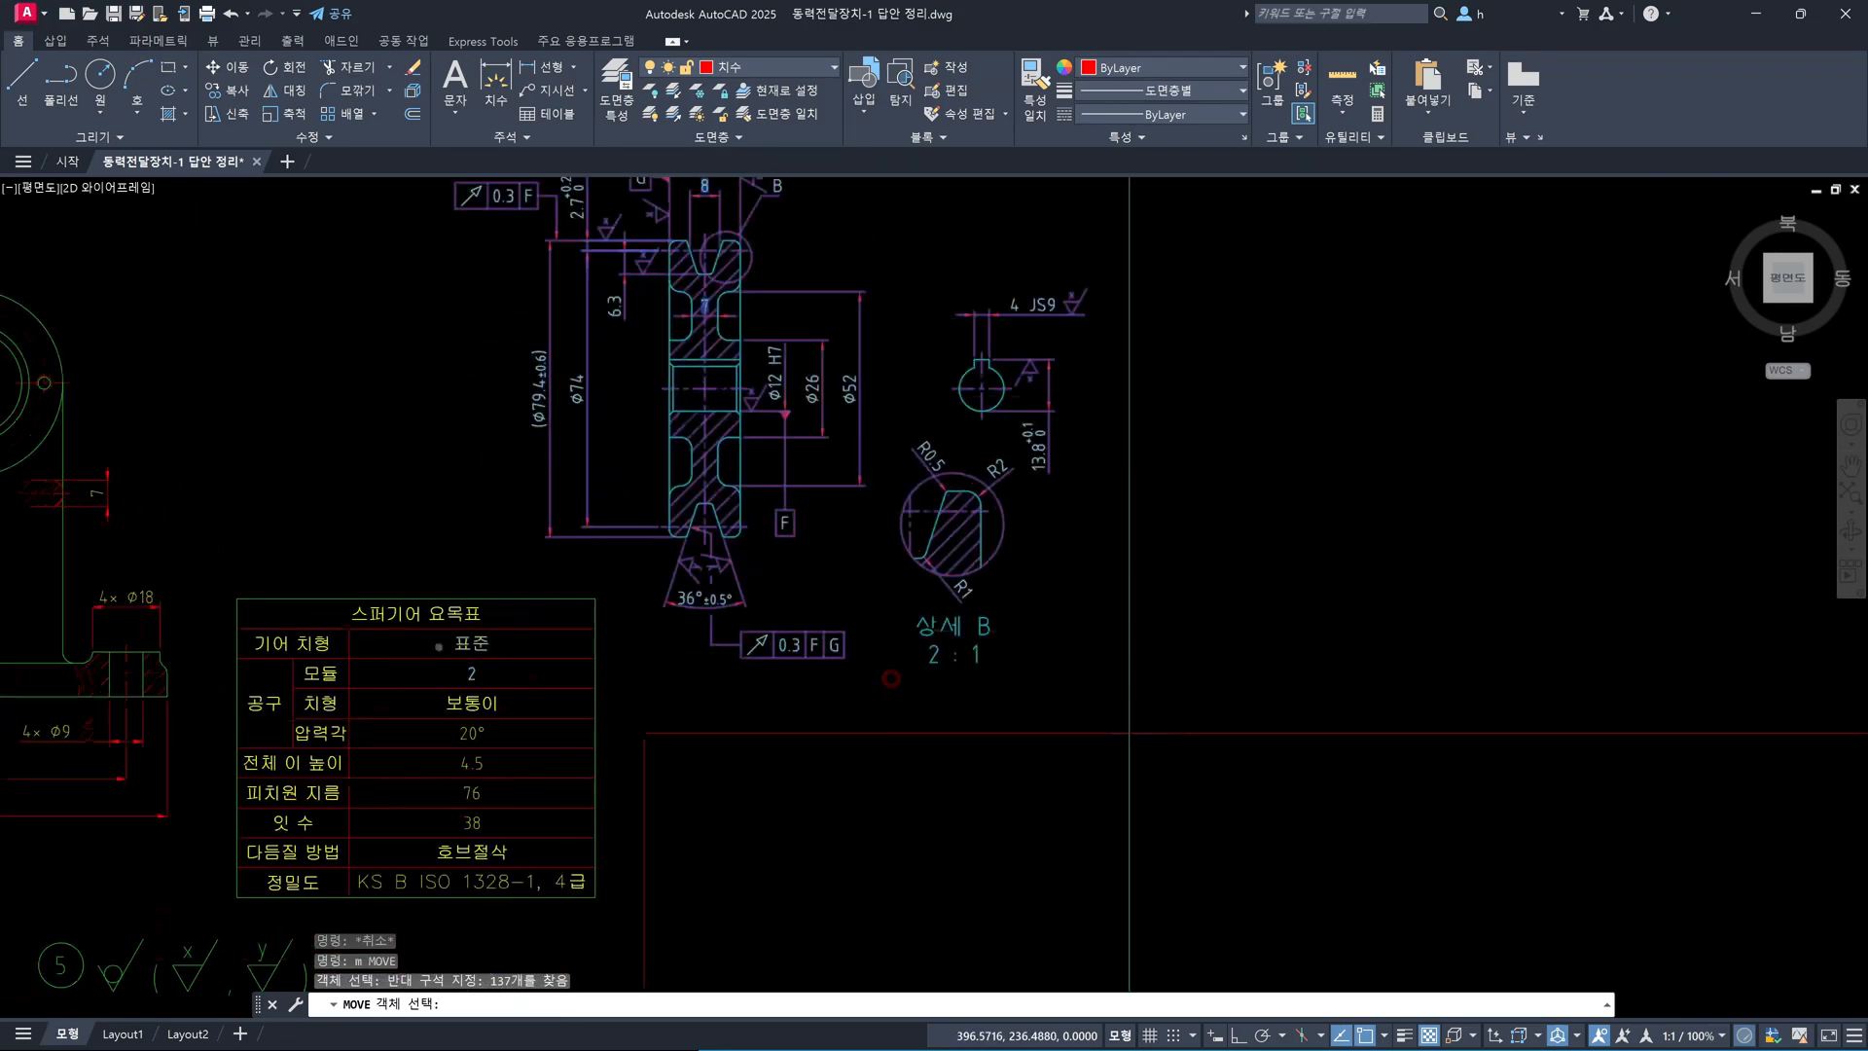
pyautogui.scroll(4, 439, 646)
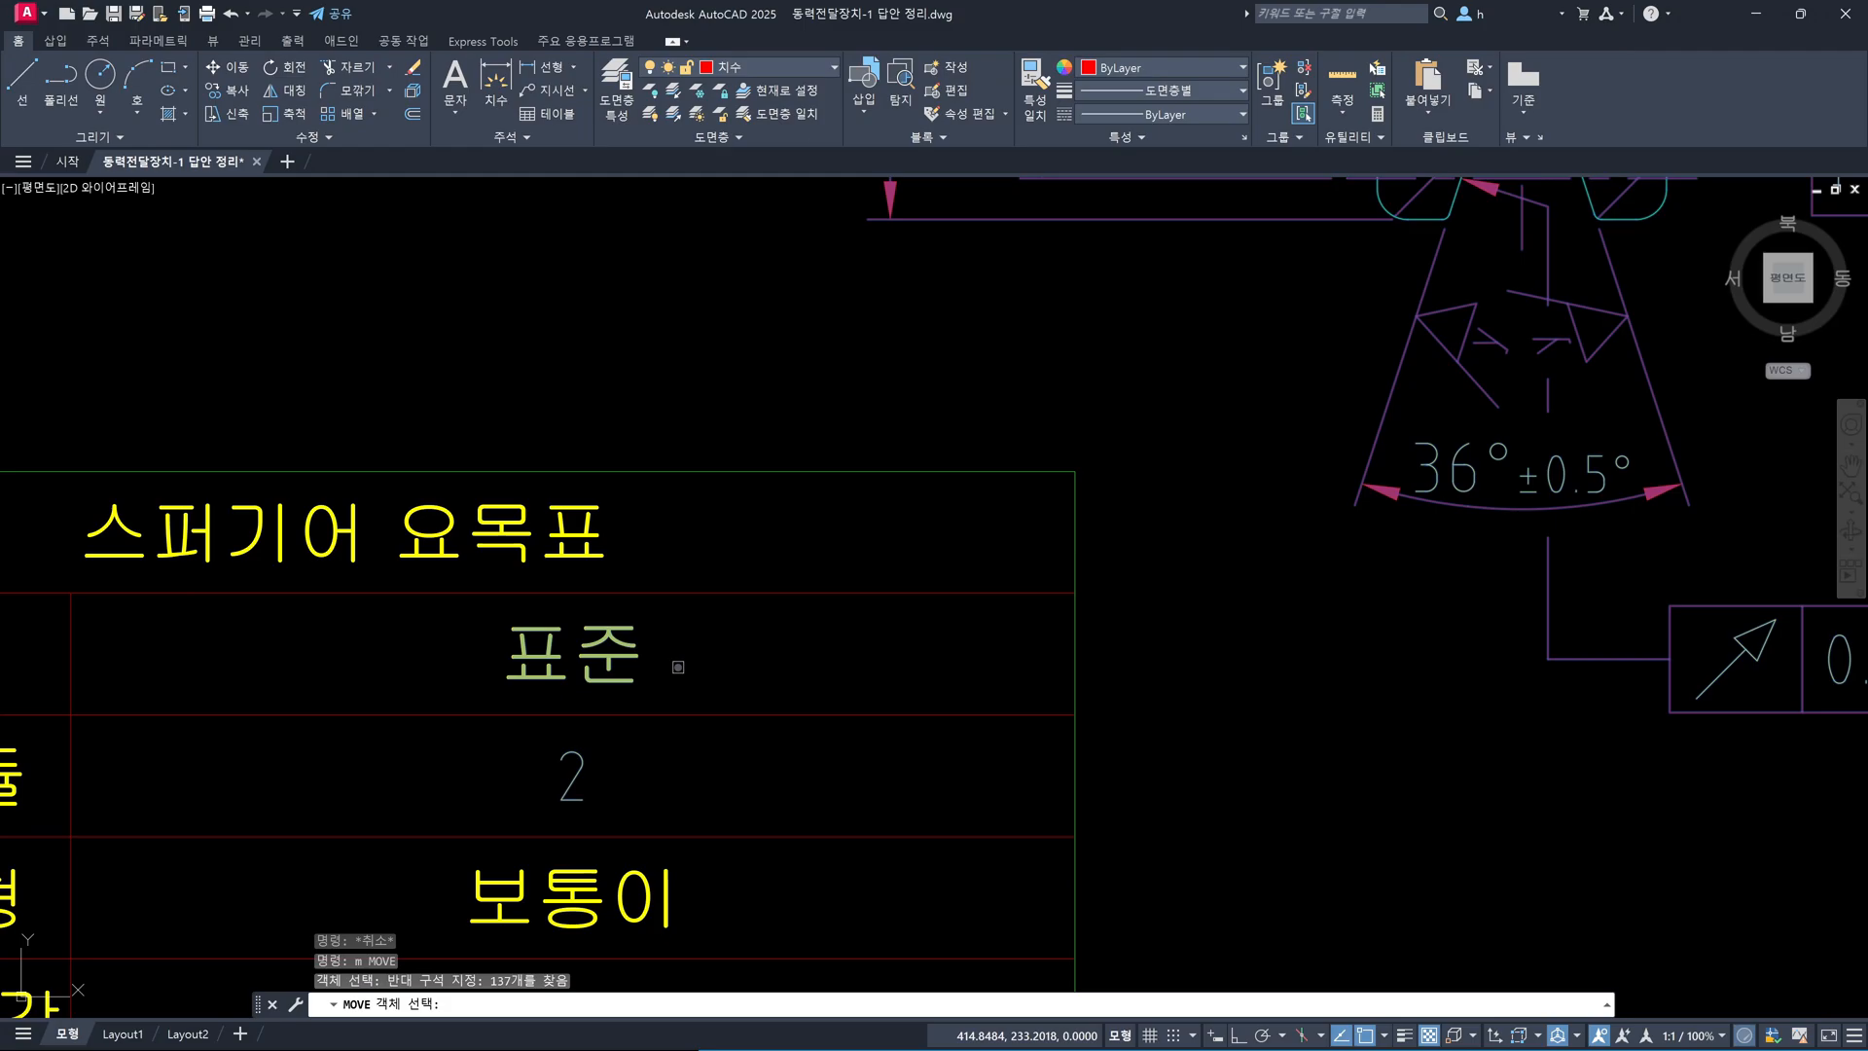
pyautogui.keyDown('shift'); pyautogui.click(679, 679); pyautogui.keyUp('shift')
pyautogui.keyDown('shift'); pyautogui.click(465, 625); pyautogui.keyUp('shift')
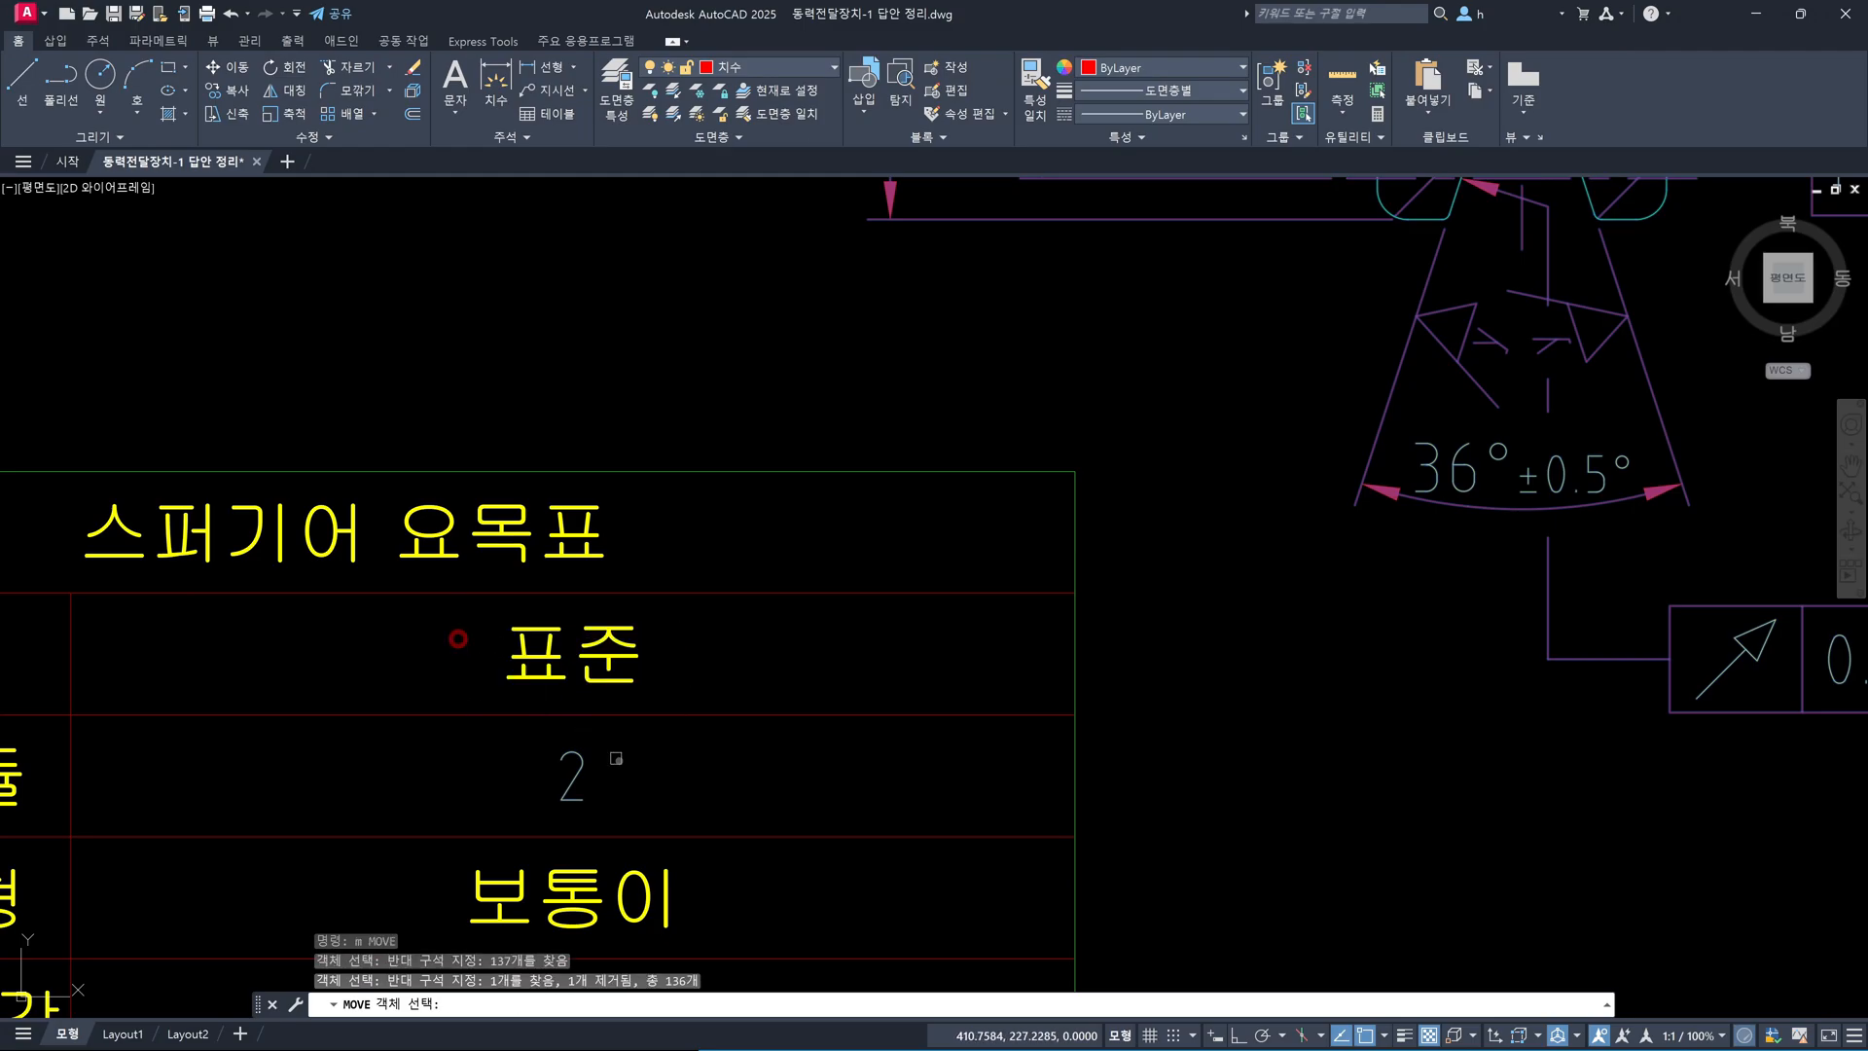
pyautogui.keyDown('shift'); pyautogui.click(521, 768); pyautogui.keyUp('shift')
pyautogui.scroll(-8, 708, 743)
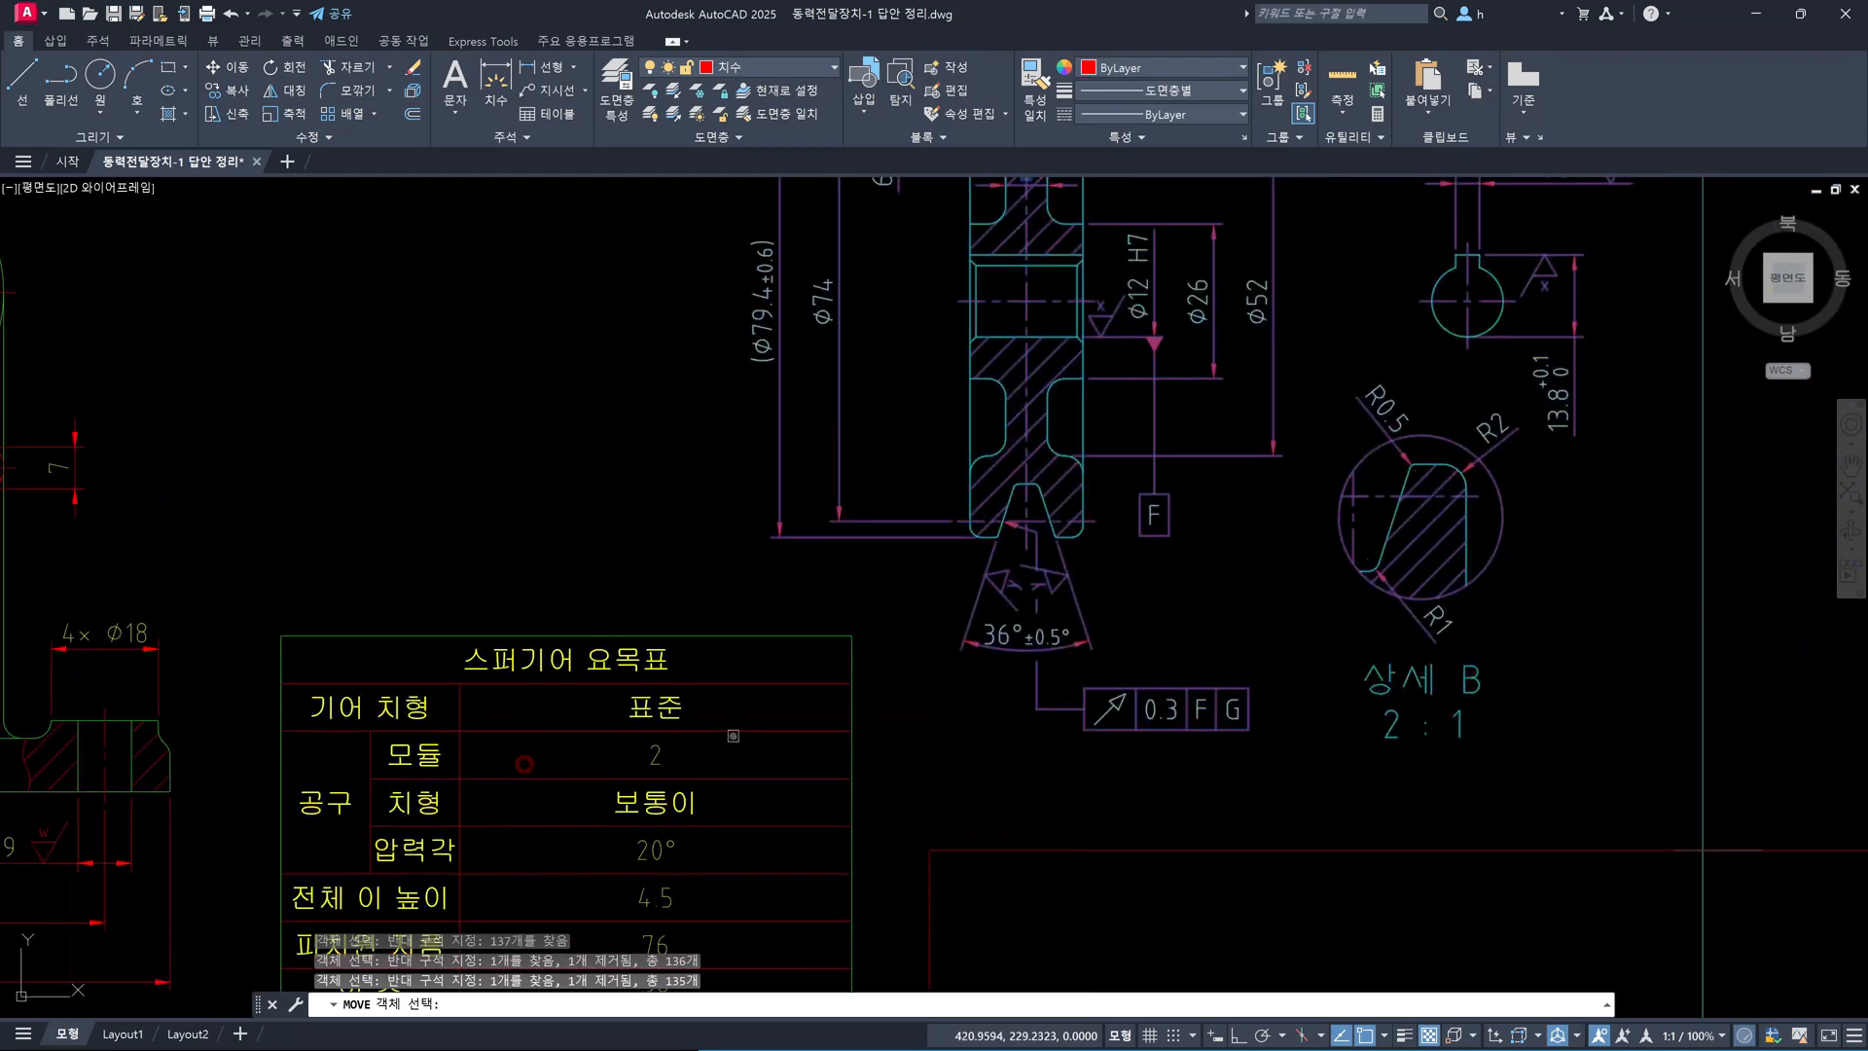
pyautogui.press('space')
pyautogui.click(1005, 438)
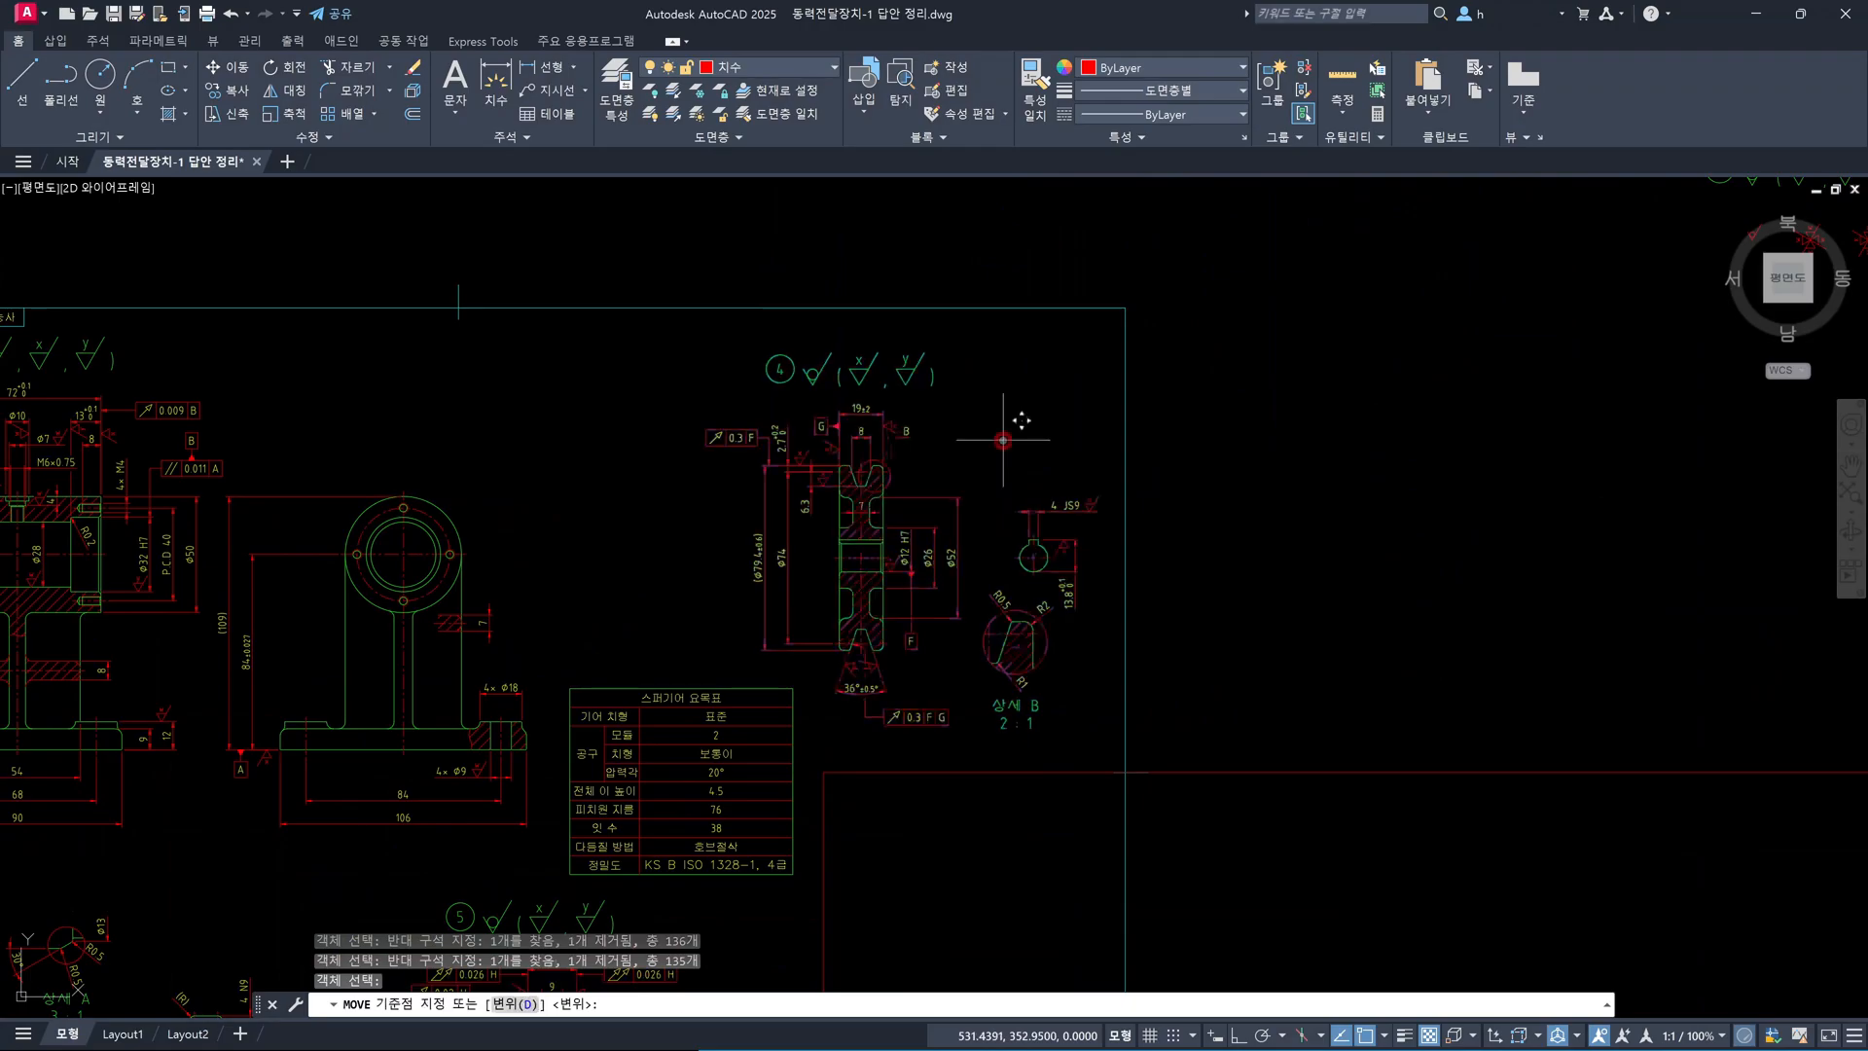
pyautogui.scroll(-2, 1151, 443)
pyautogui.click(1405, 415)
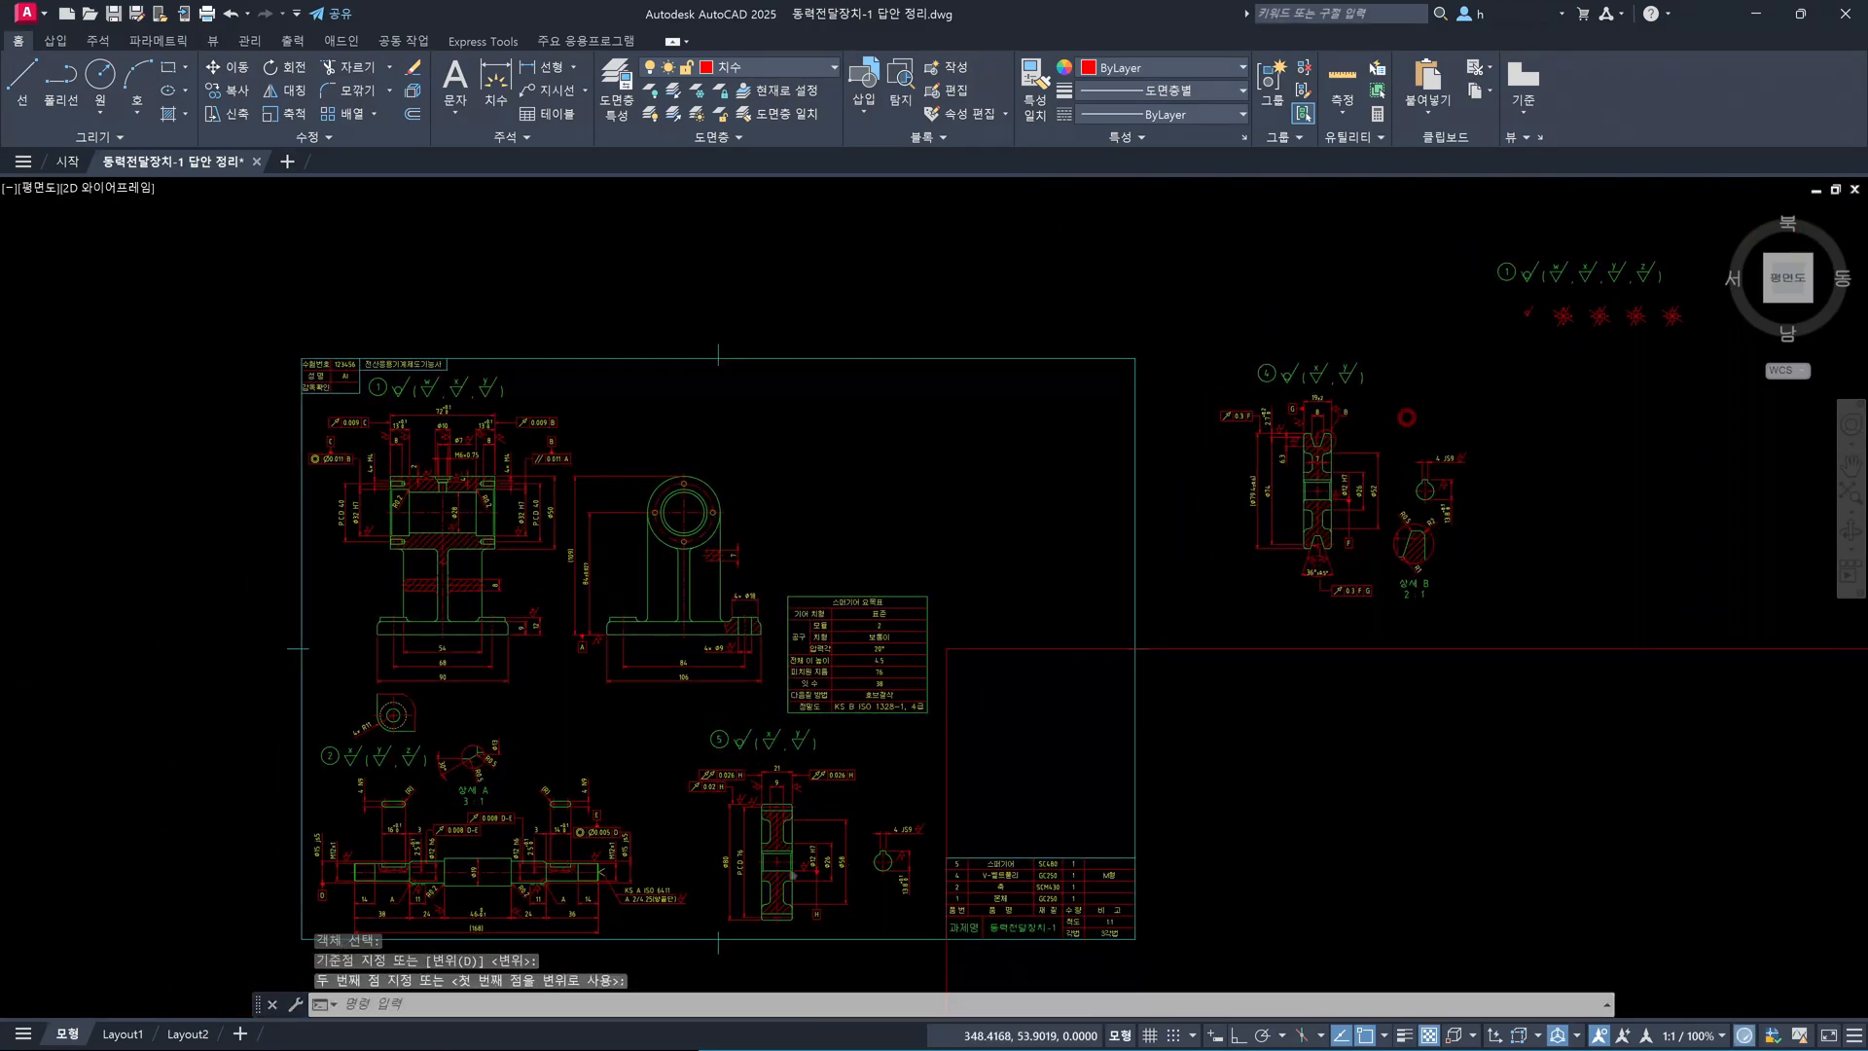
# Move the part 5 spur gear views into the frame's upper area, directly above the spur gear data table
pyautogui.scroll(4, 776, 813)
pyautogui.press('space')
pyautogui.click(525, 451)
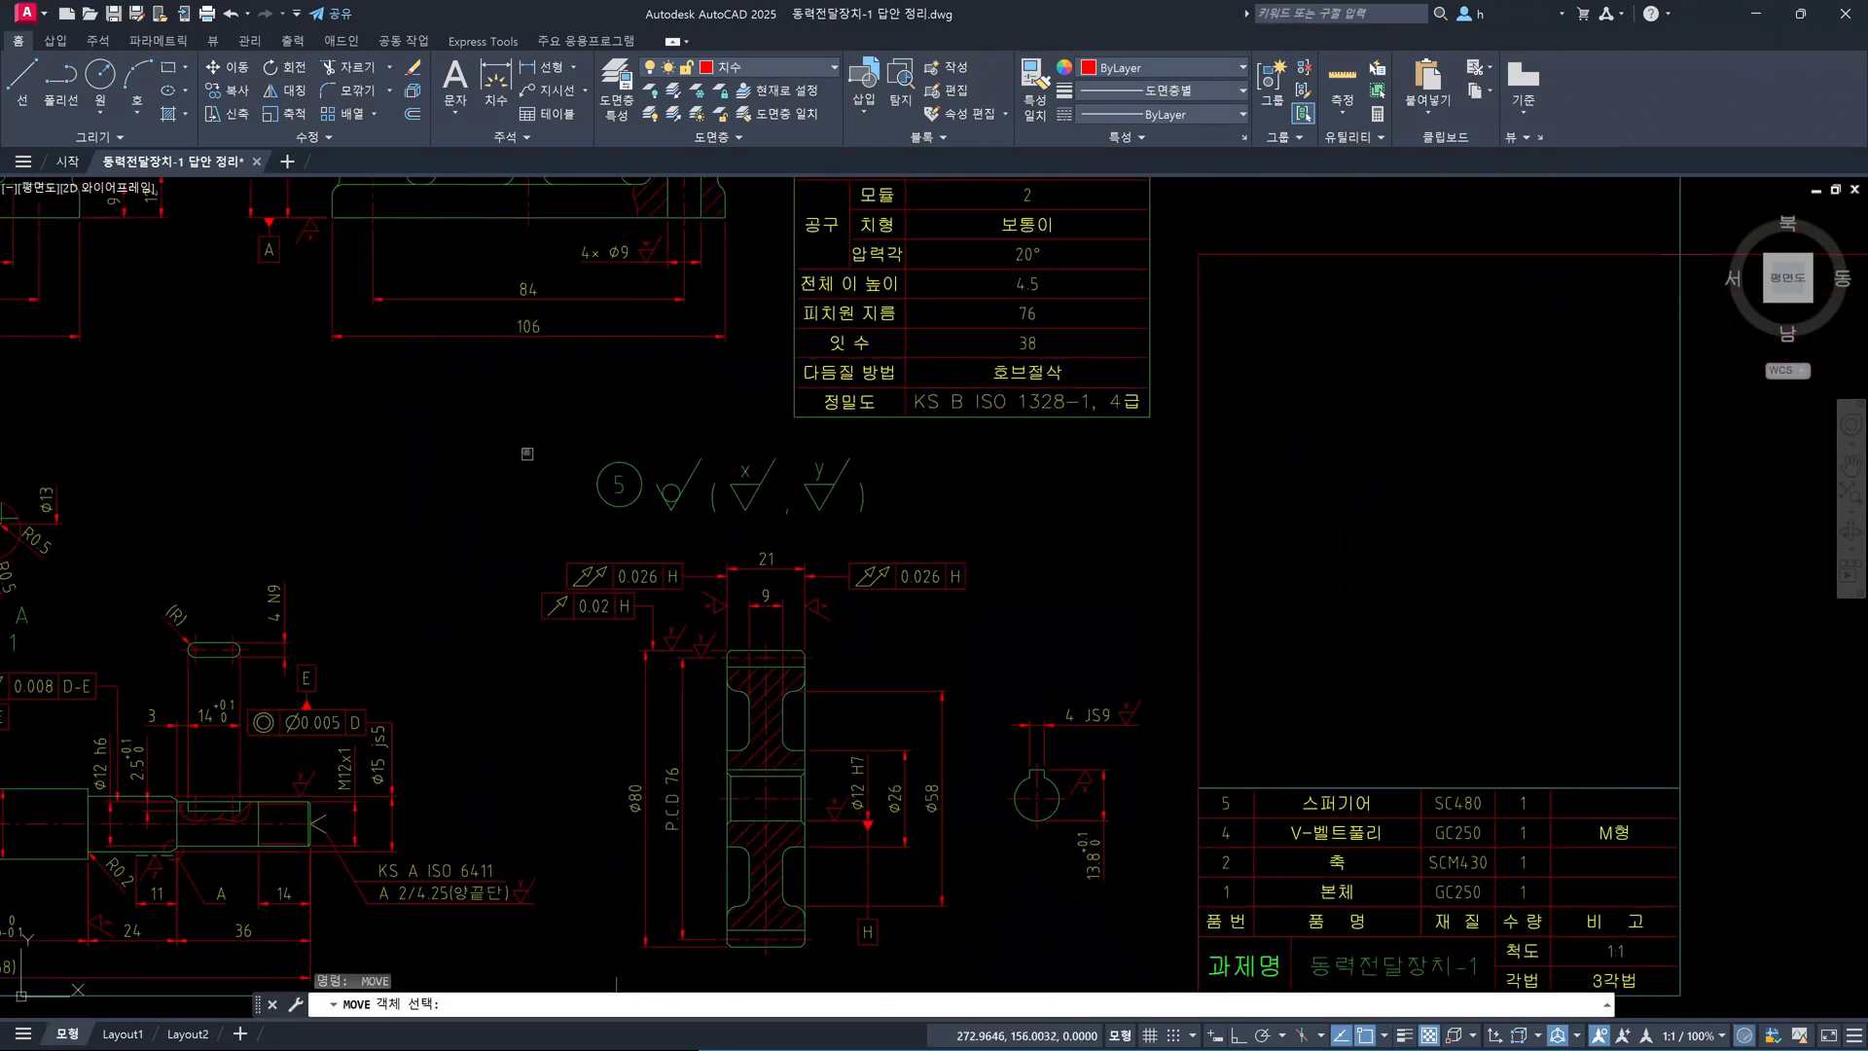
pyautogui.moveTo(1148, 922); pyautogui.dragTo(1146, 831, button='middle')
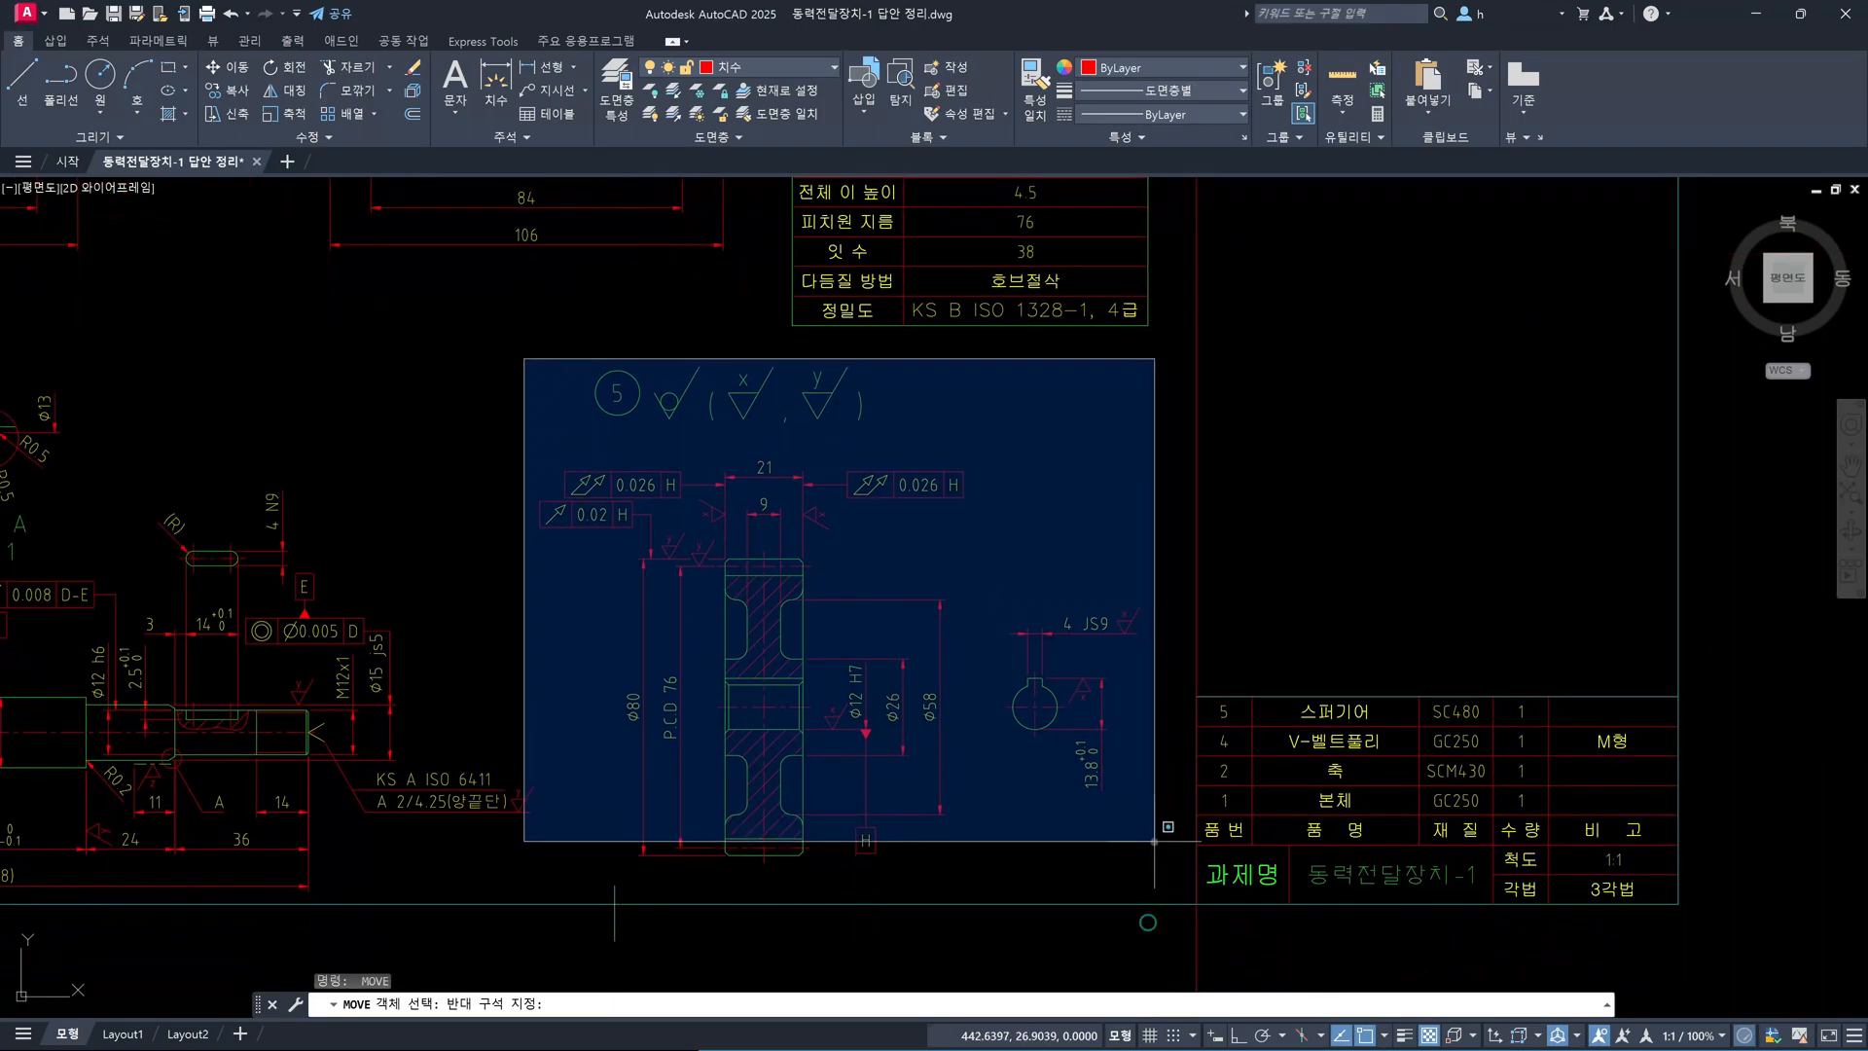
pyautogui.click(1163, 879)
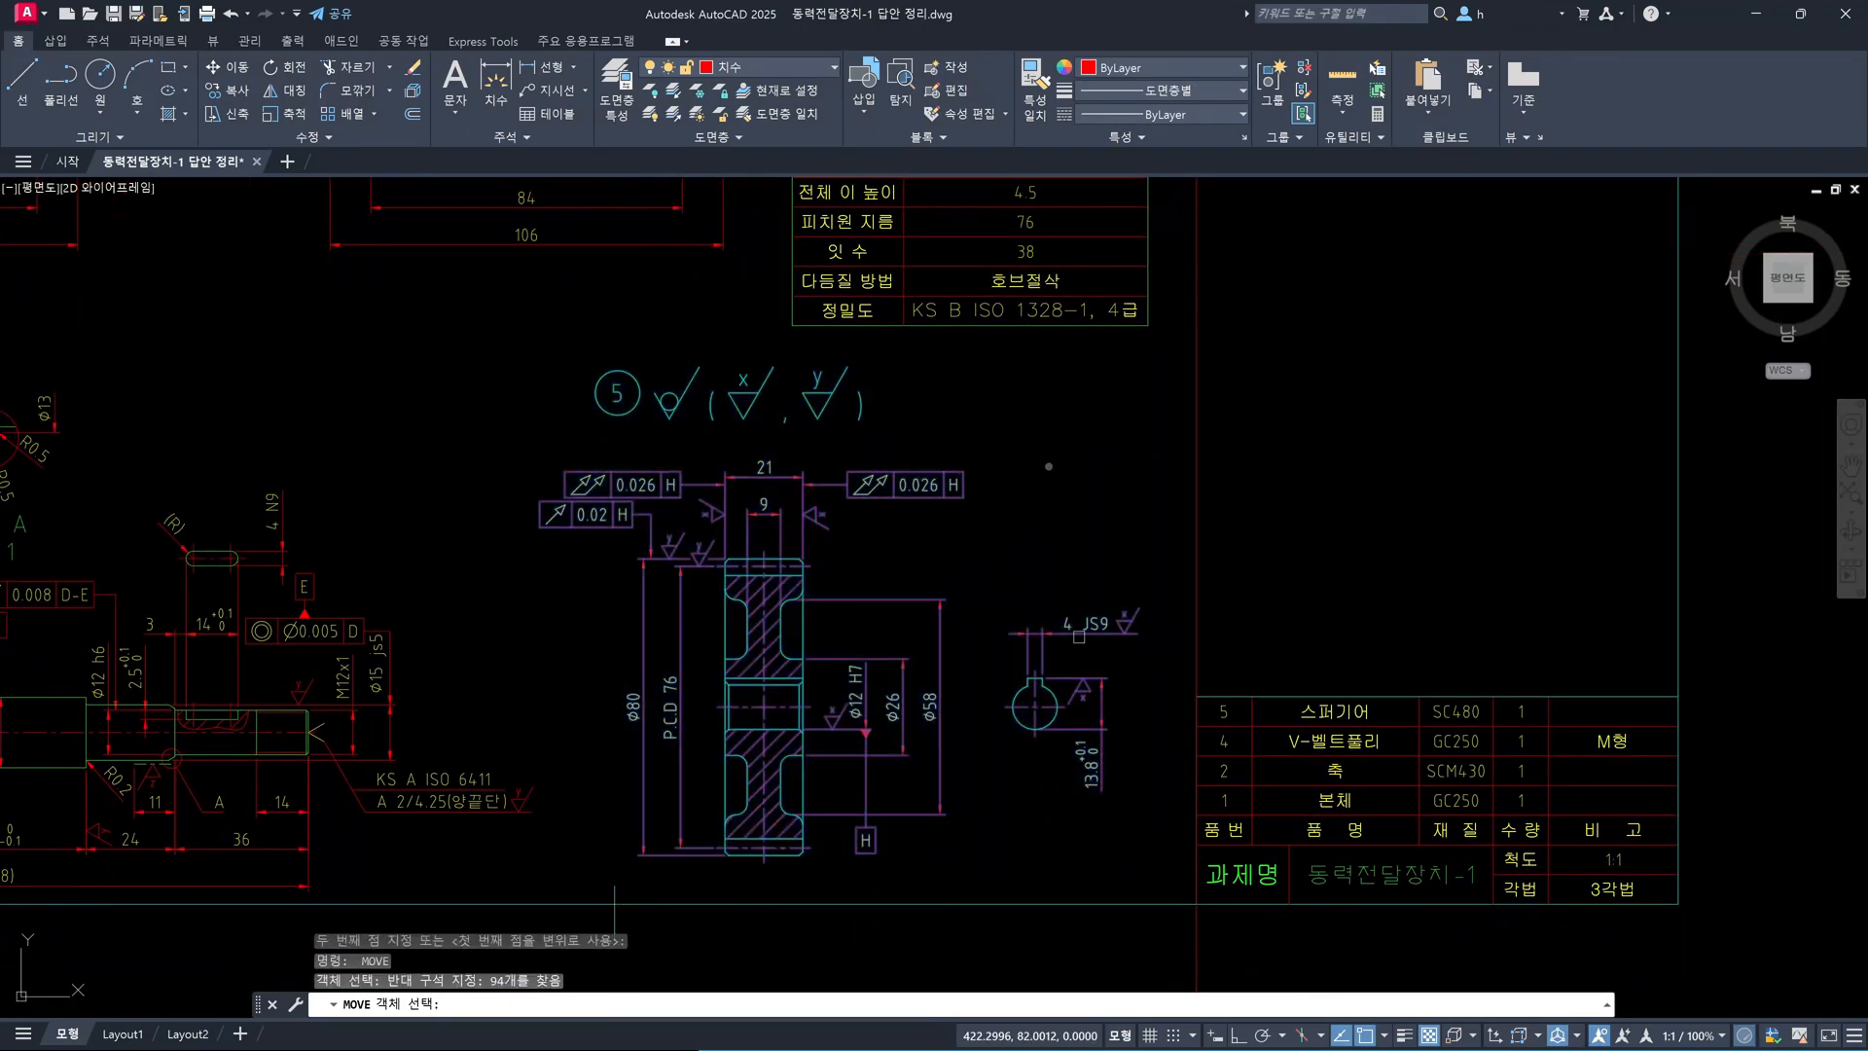
pyautogui.press('space')
pyautogui.click(984, 516)
pyautogui.scroll(-4, 986, 584)
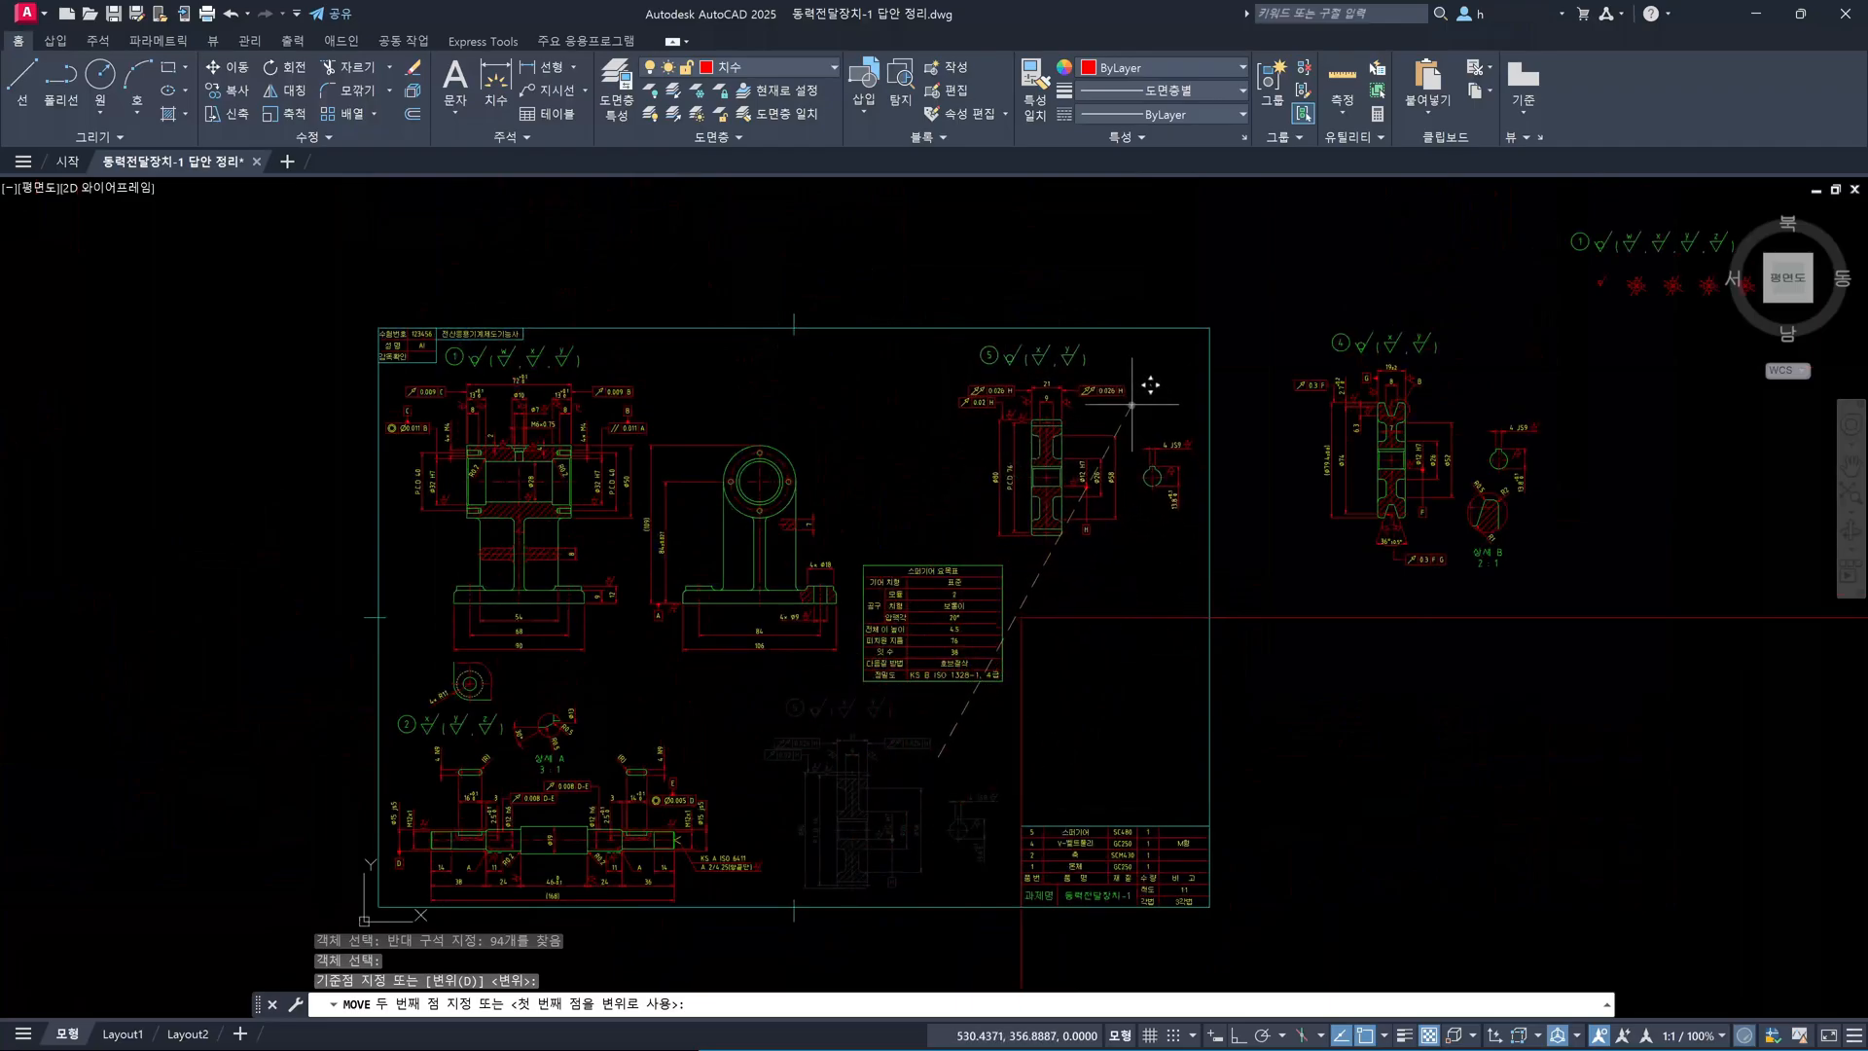
pyautogui.click(1003, 409)
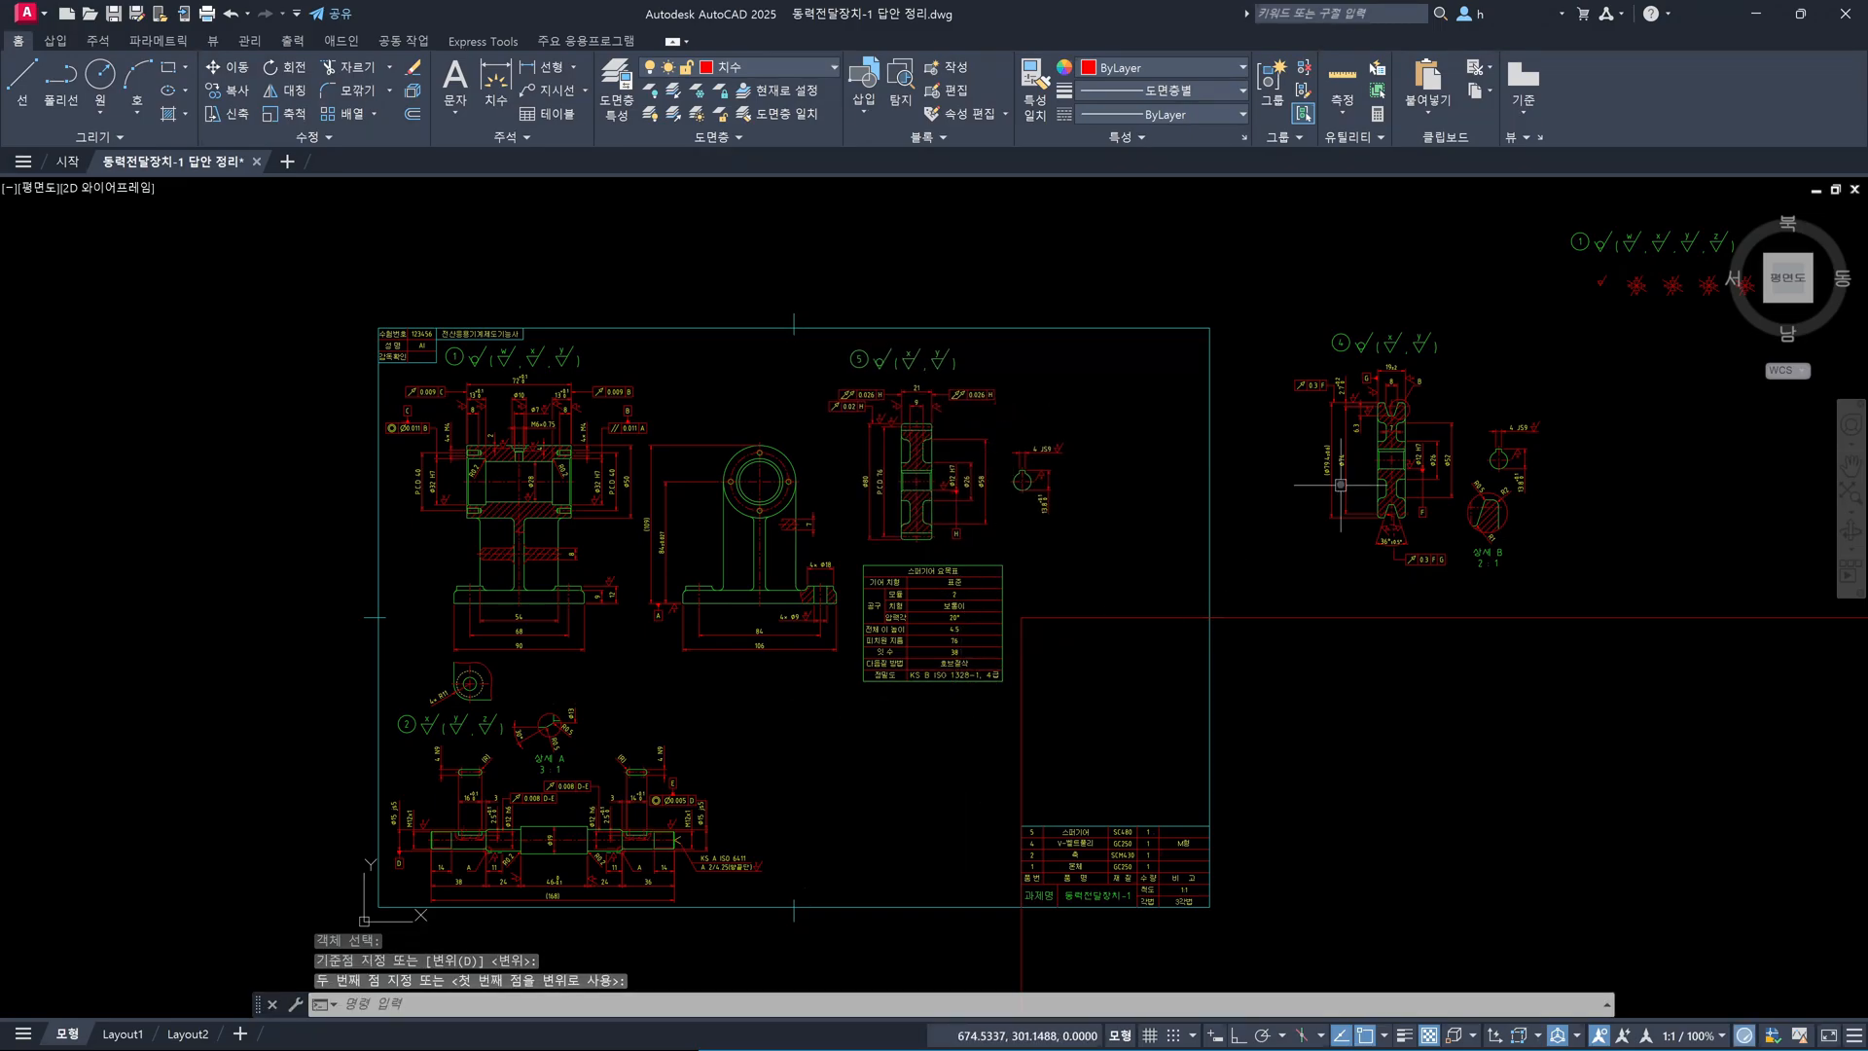
# Move the part 4 V-belt pulley views with detail B from the right of the frame to the empty area below it
pyautogui.press('Return')
pyautogui.click(1272, 301)
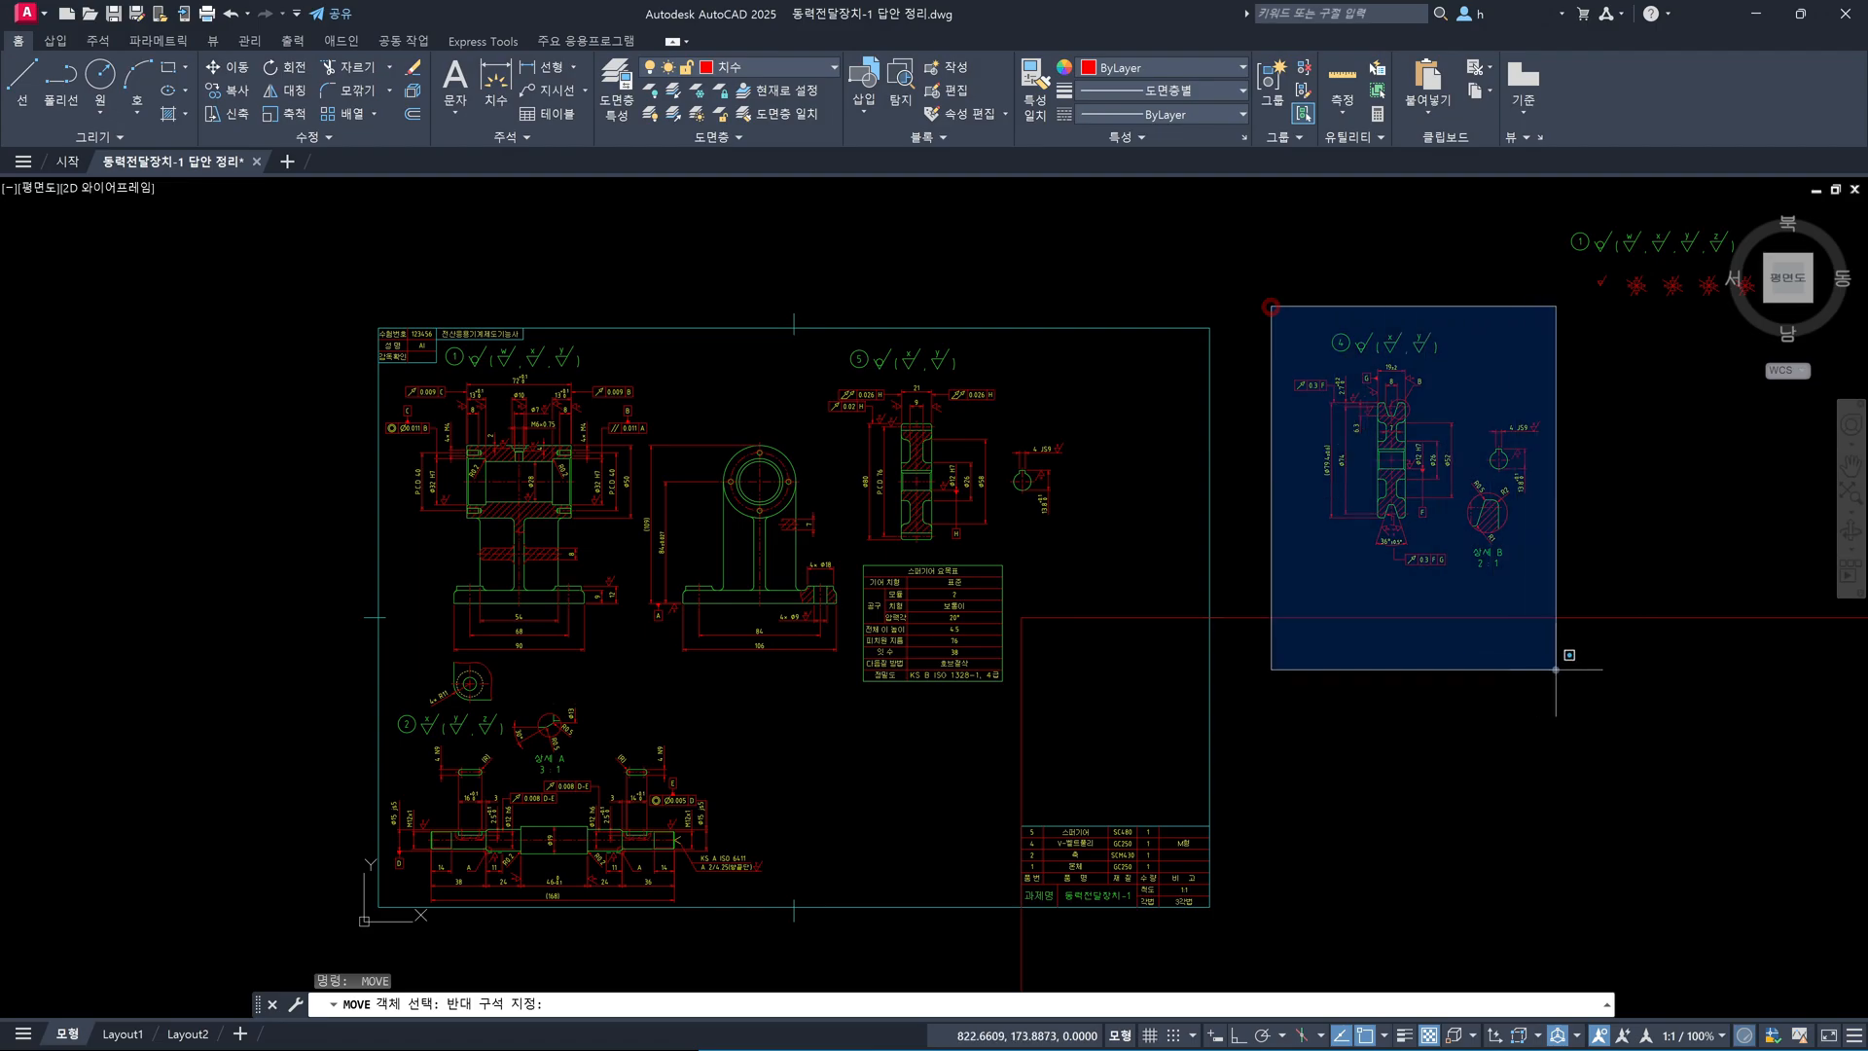
pyautogui.click(1610, 716)
pyautogui.press('Return')
pyautogui.scroll(2, 1445, 446)
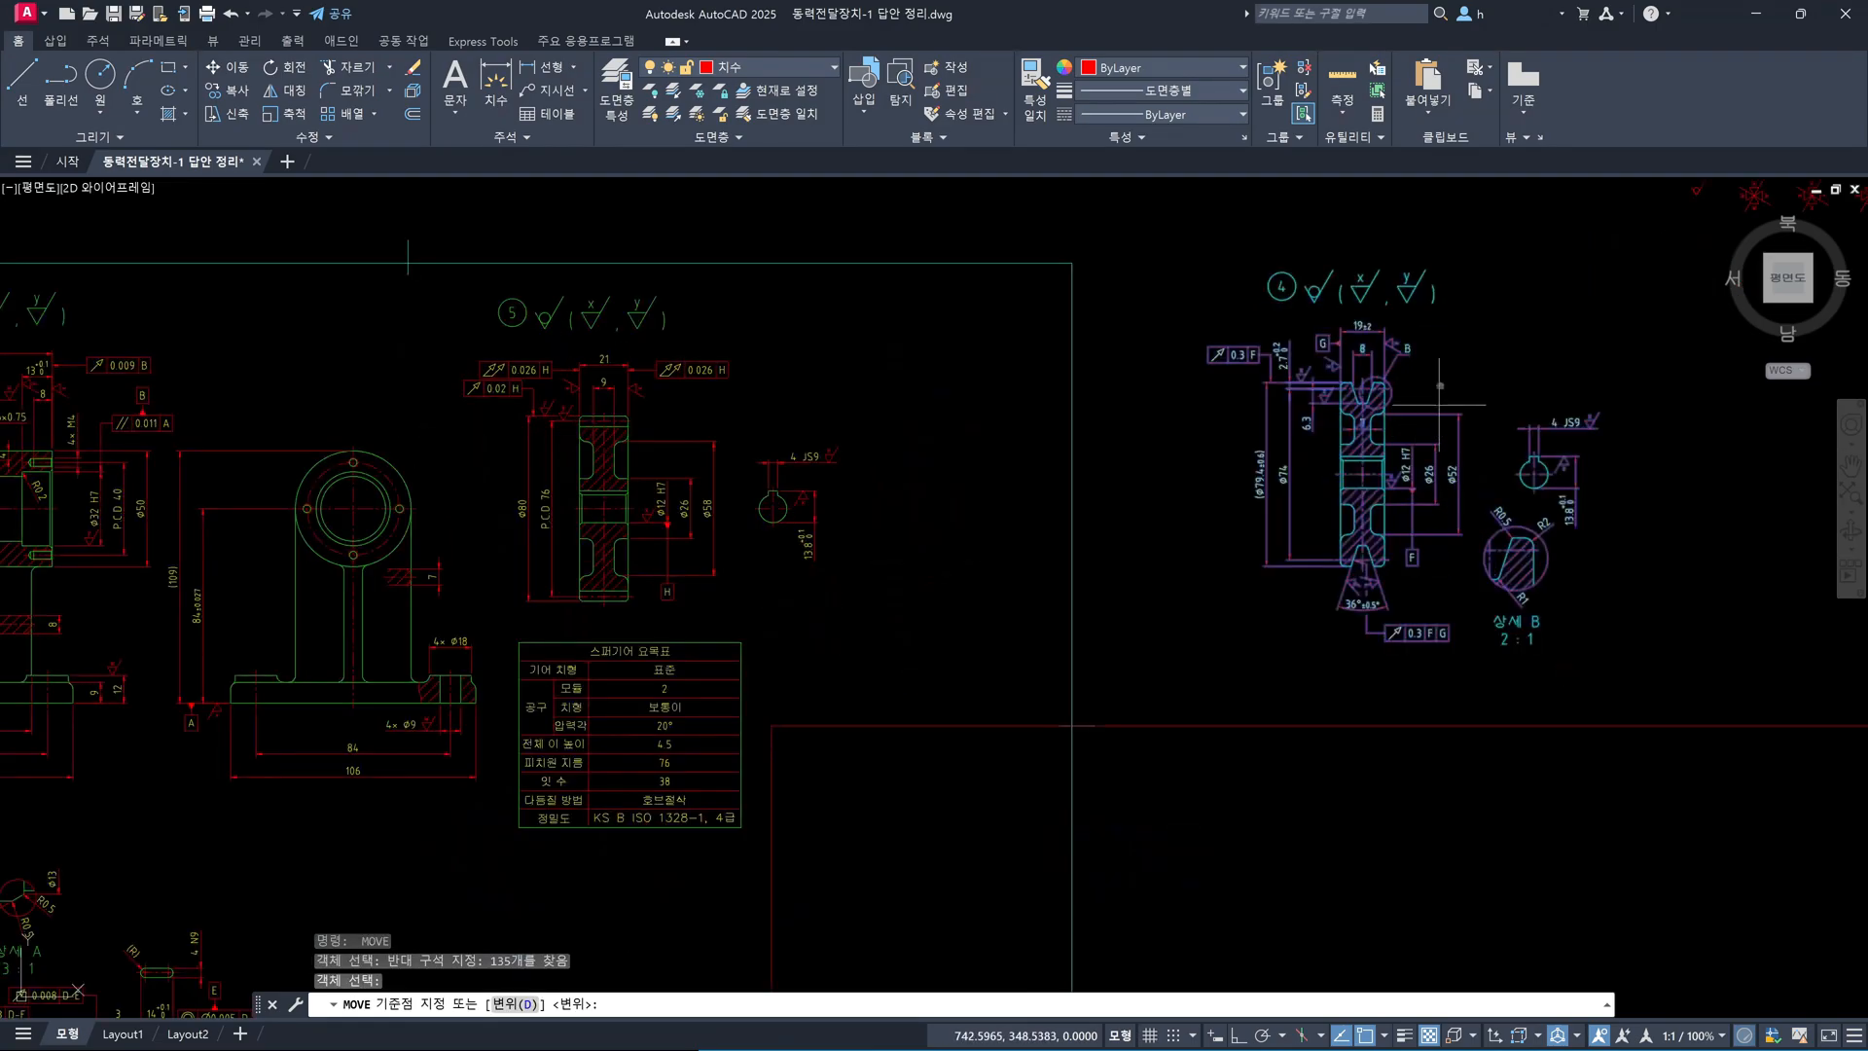
pyautogui.click(1441, 378)
pyautogui.scroll(-4, 1450, 426)
pyautogui.scroll(4, 1126, 640)
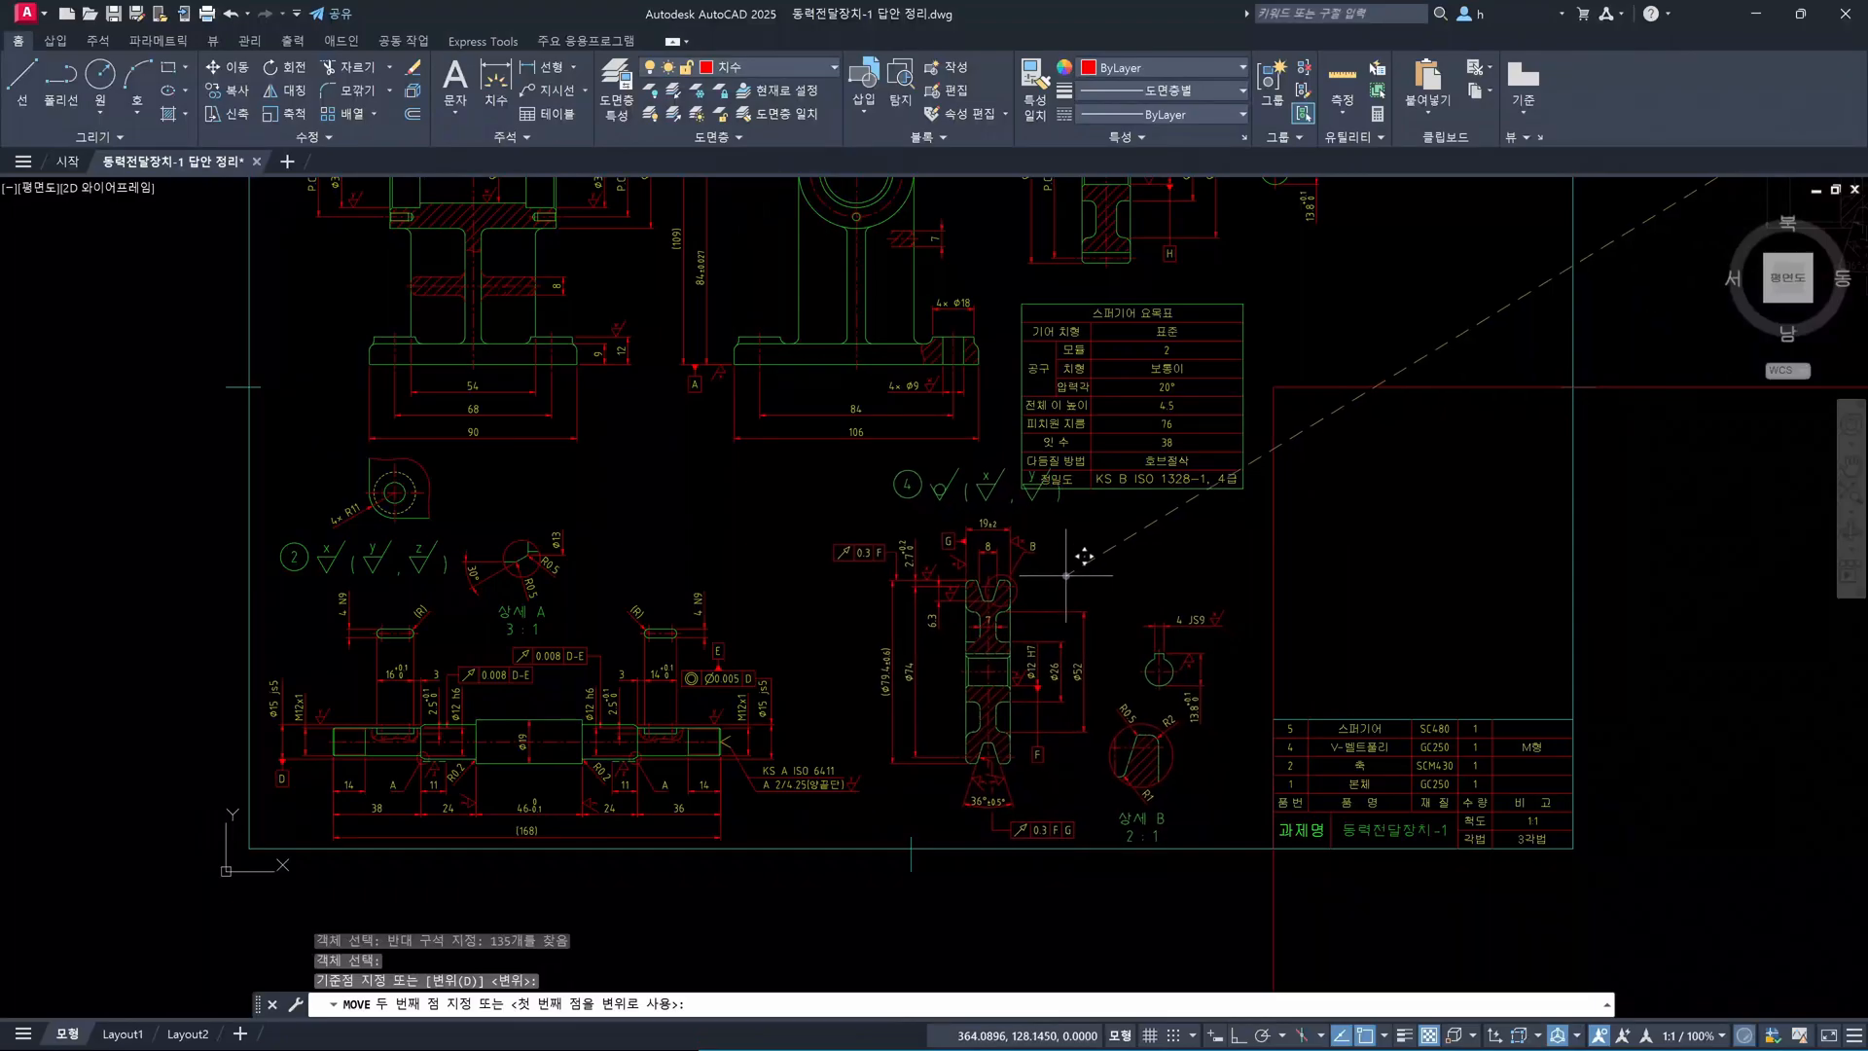
pyautogui.scroll(-6, 1075, 560)
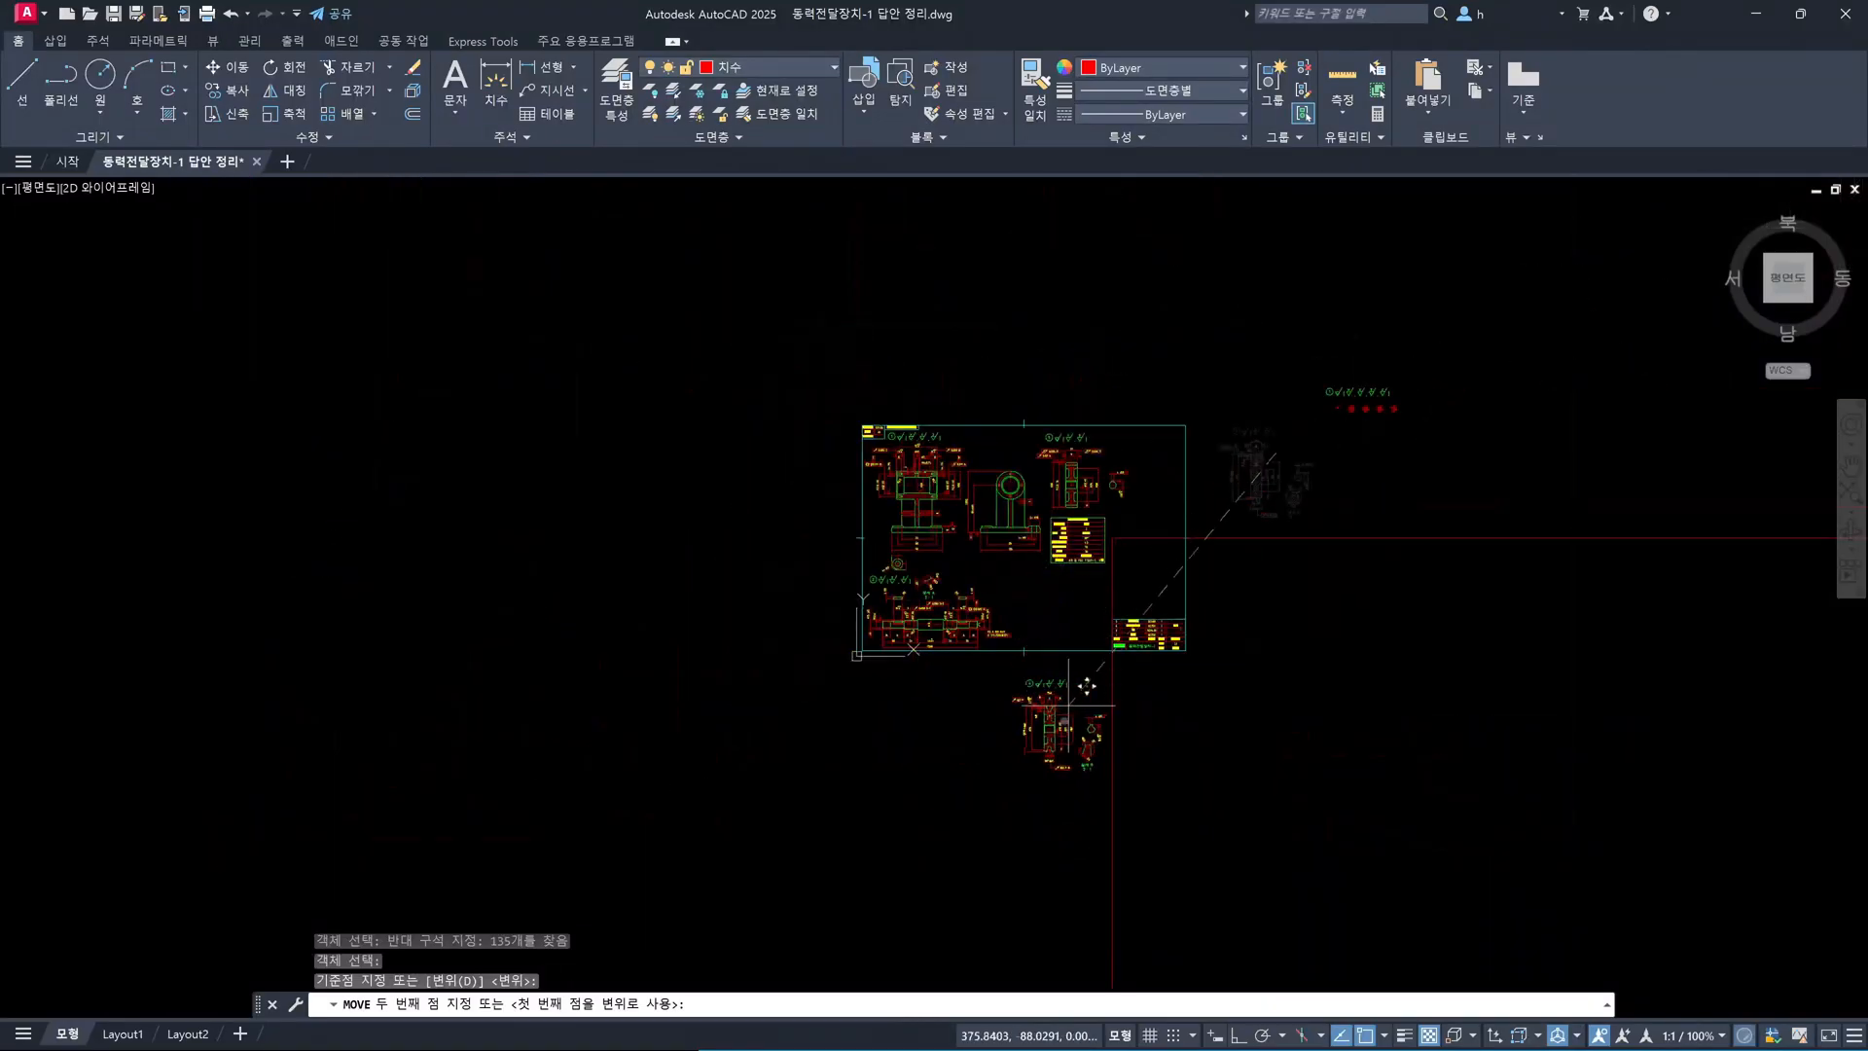
pyautogui.click(1073, 673)
# Move the spur gear data table slightly upward so it sits closer beneath the part 5 gear section view
pyautogui.scroll(4, 1071, 583)
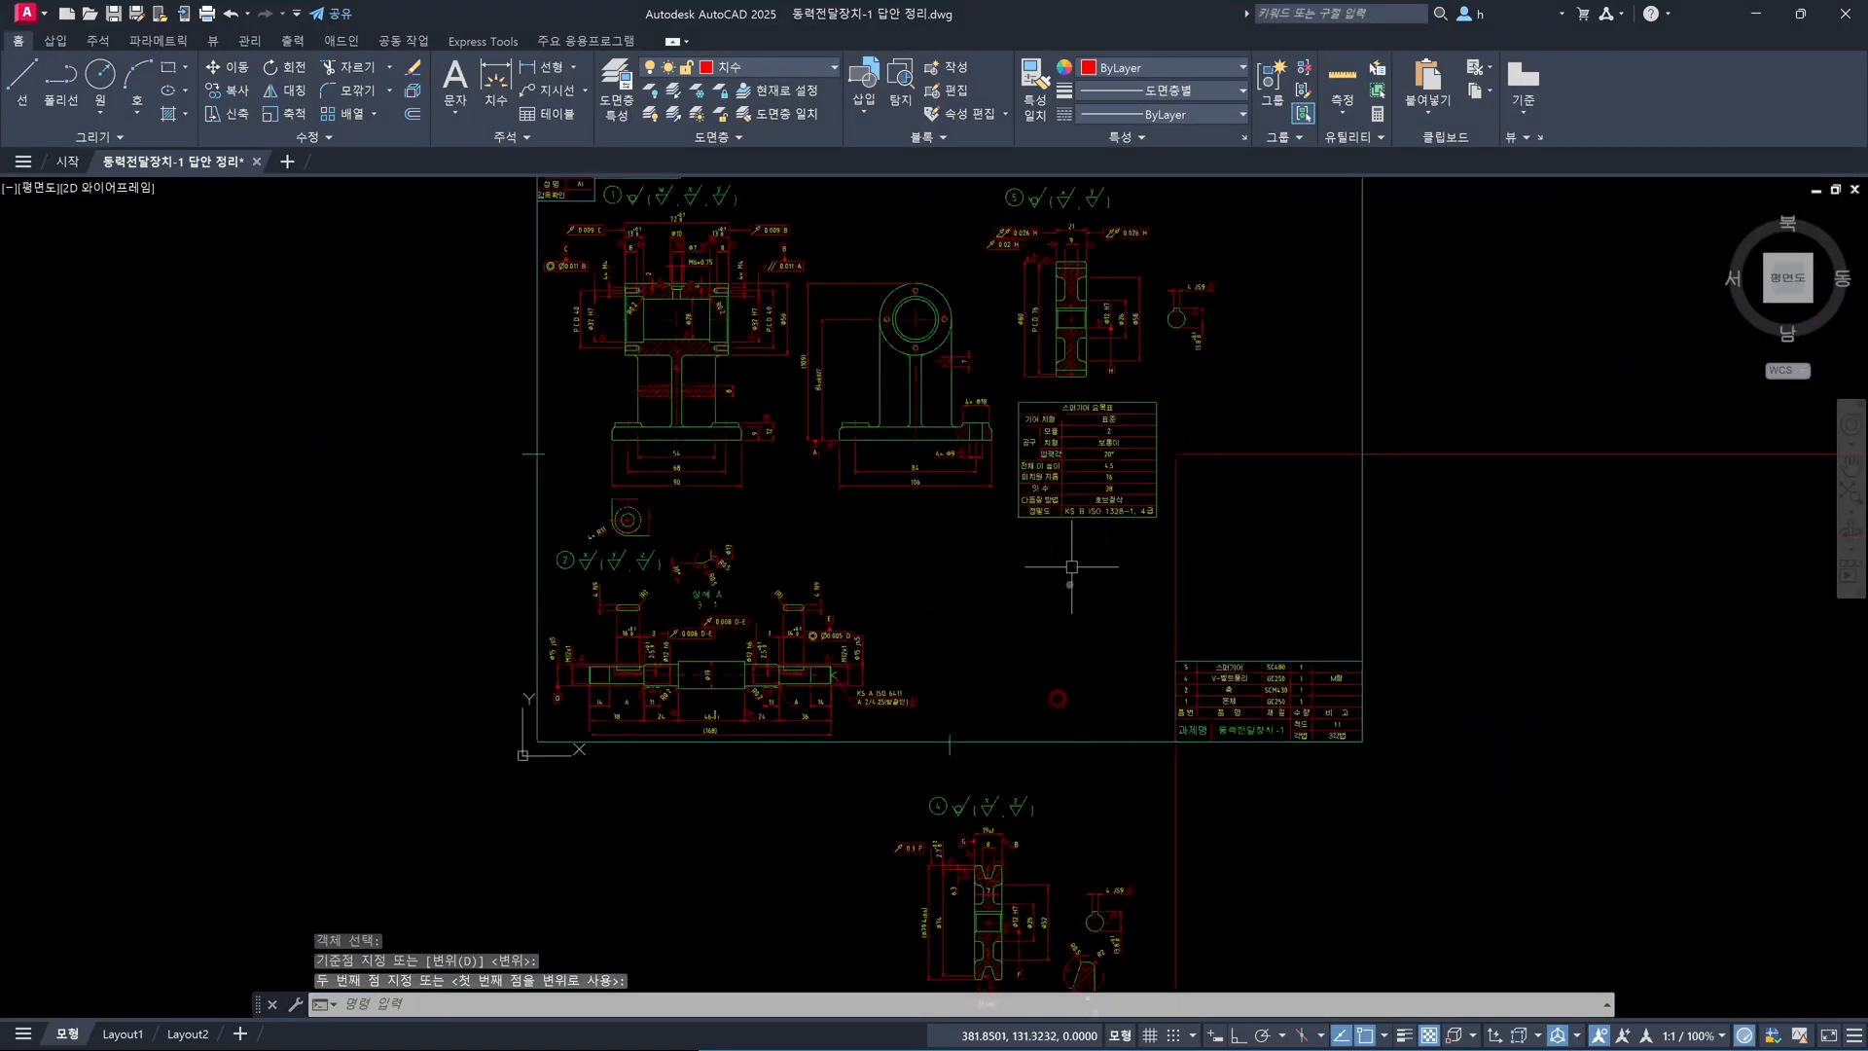
pyautogui.scroll(4, 1072, 567)
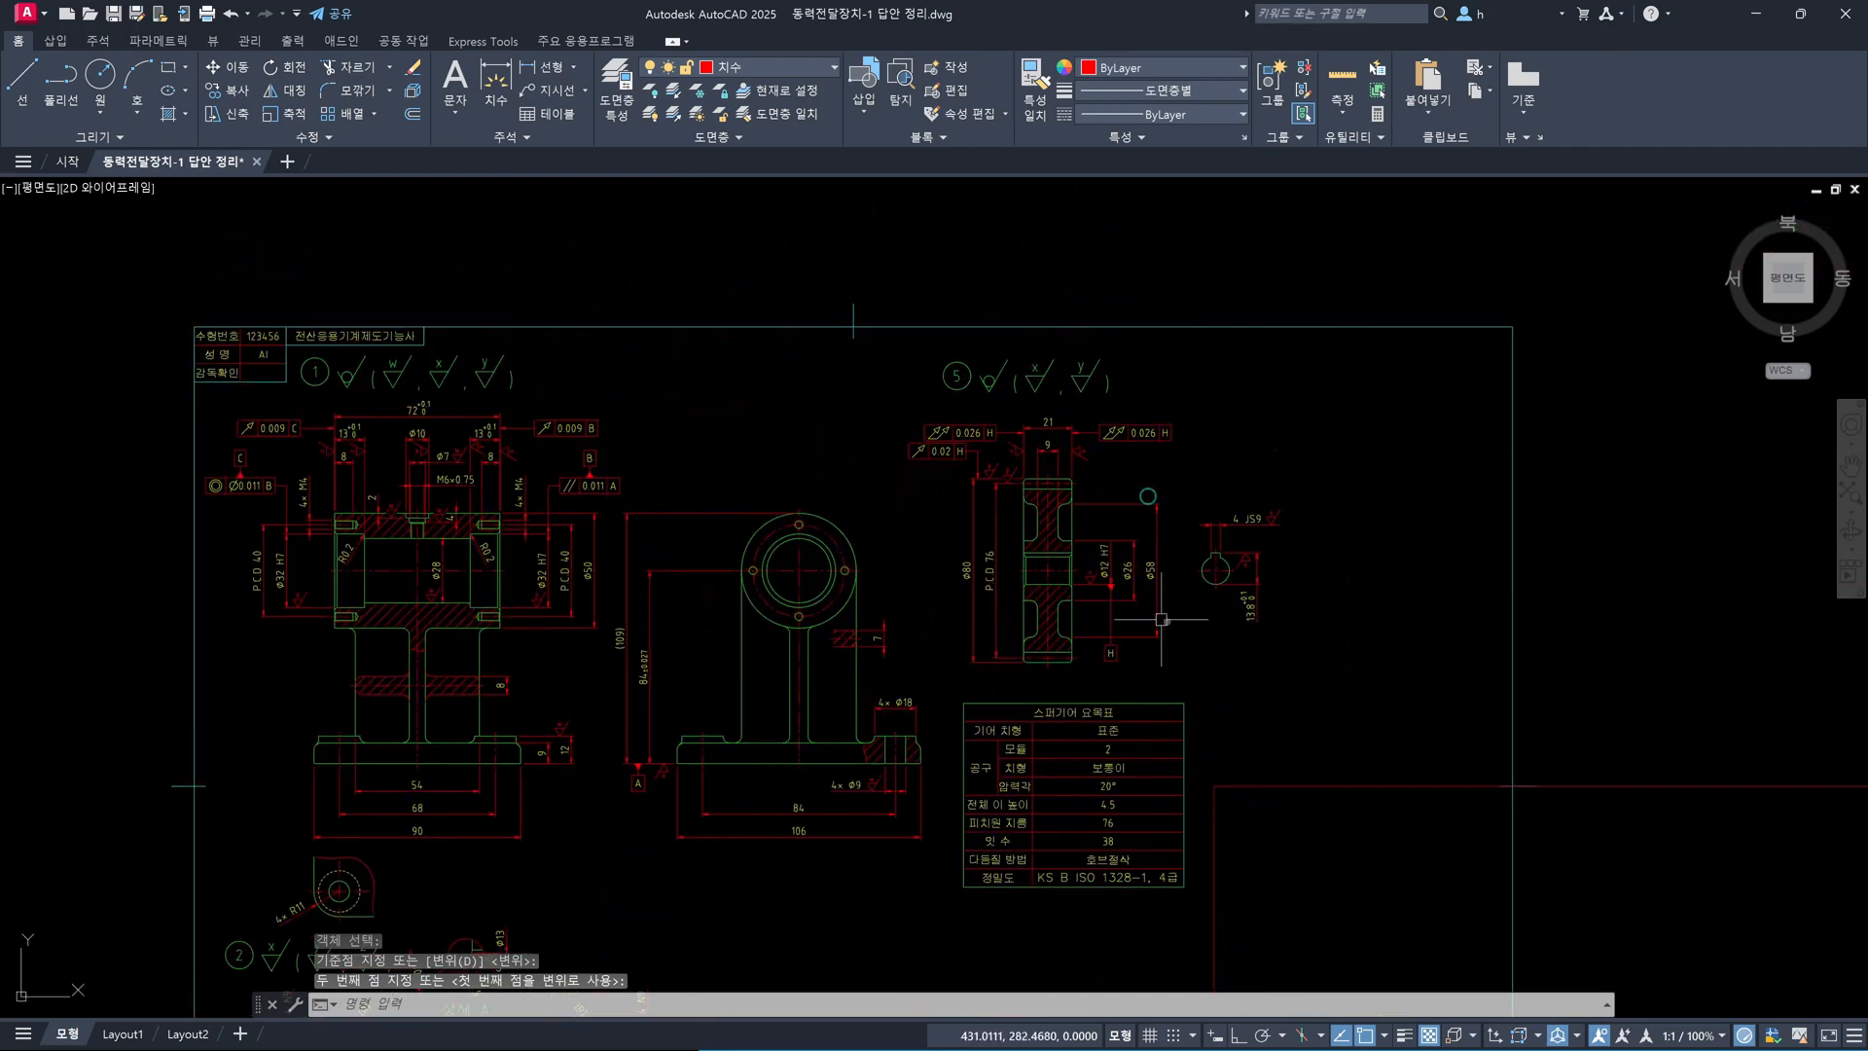
pyautogui.press('Escape')
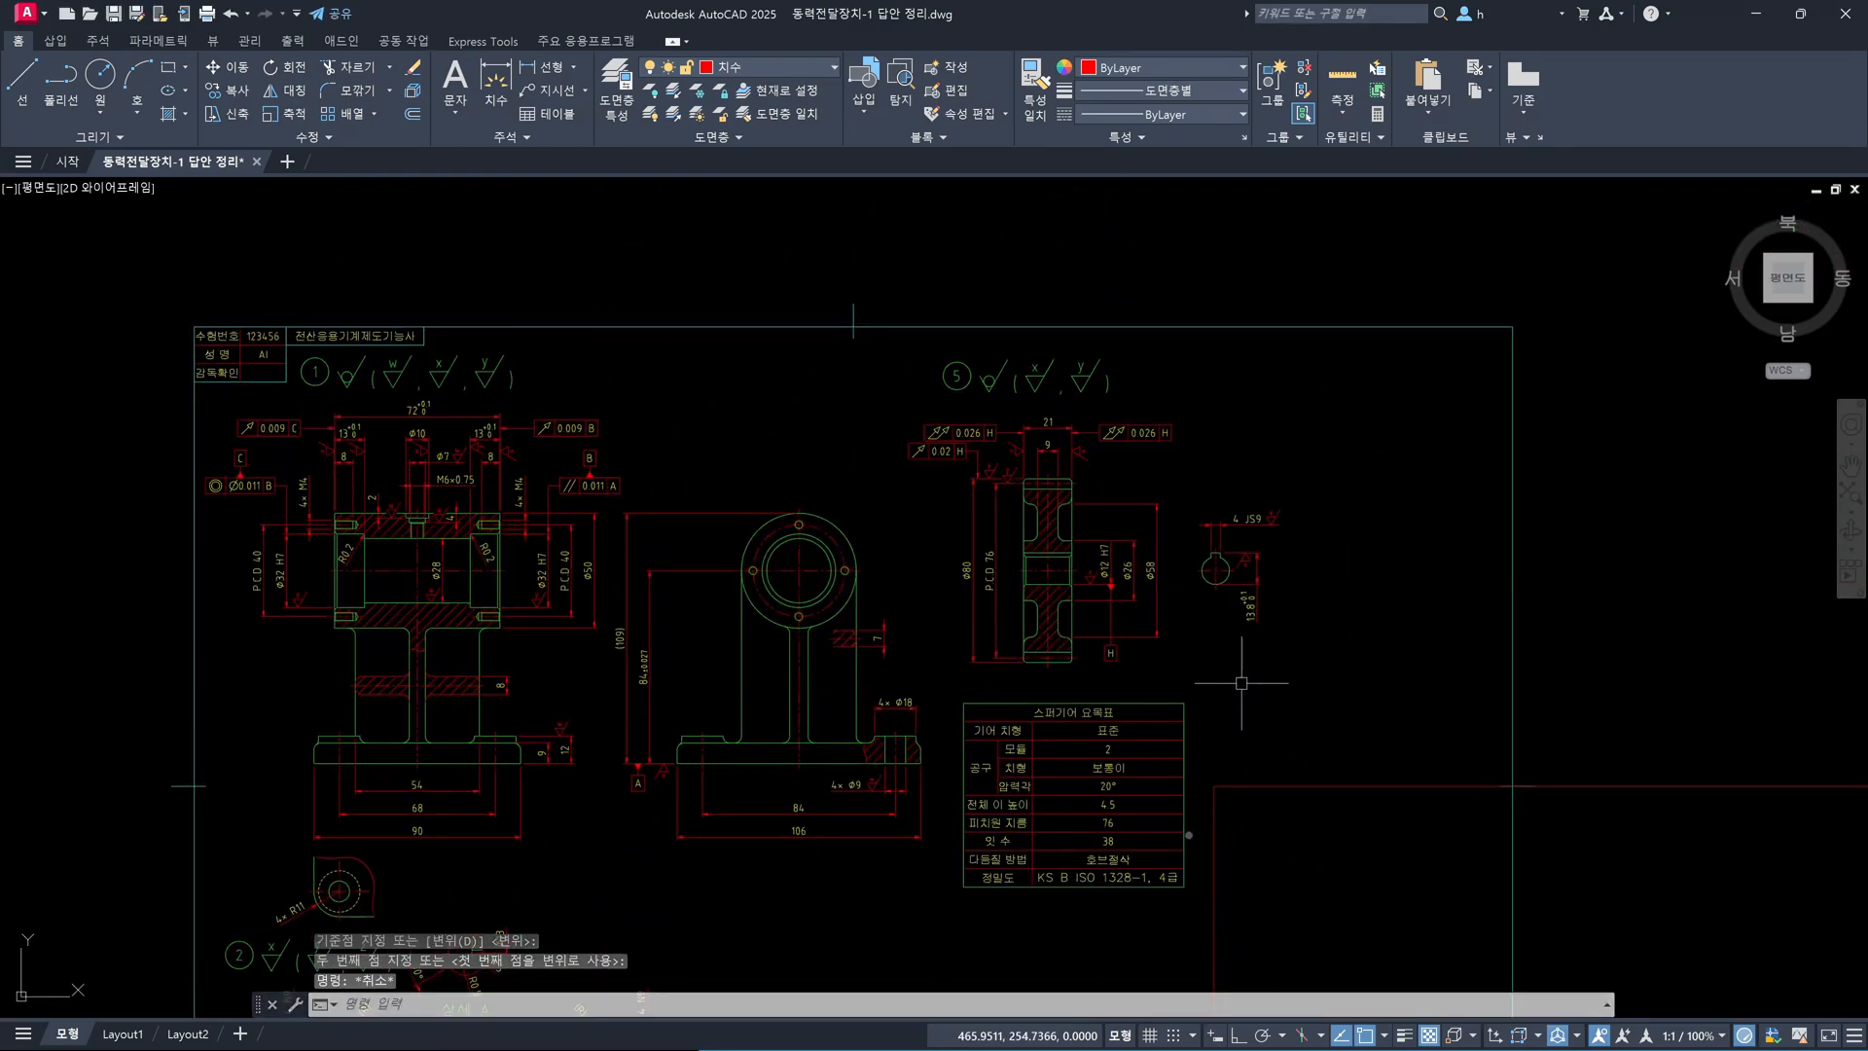
pyautogui.write('m')
pyautogui.press('Return')
pyautogui.click(1190, 902)
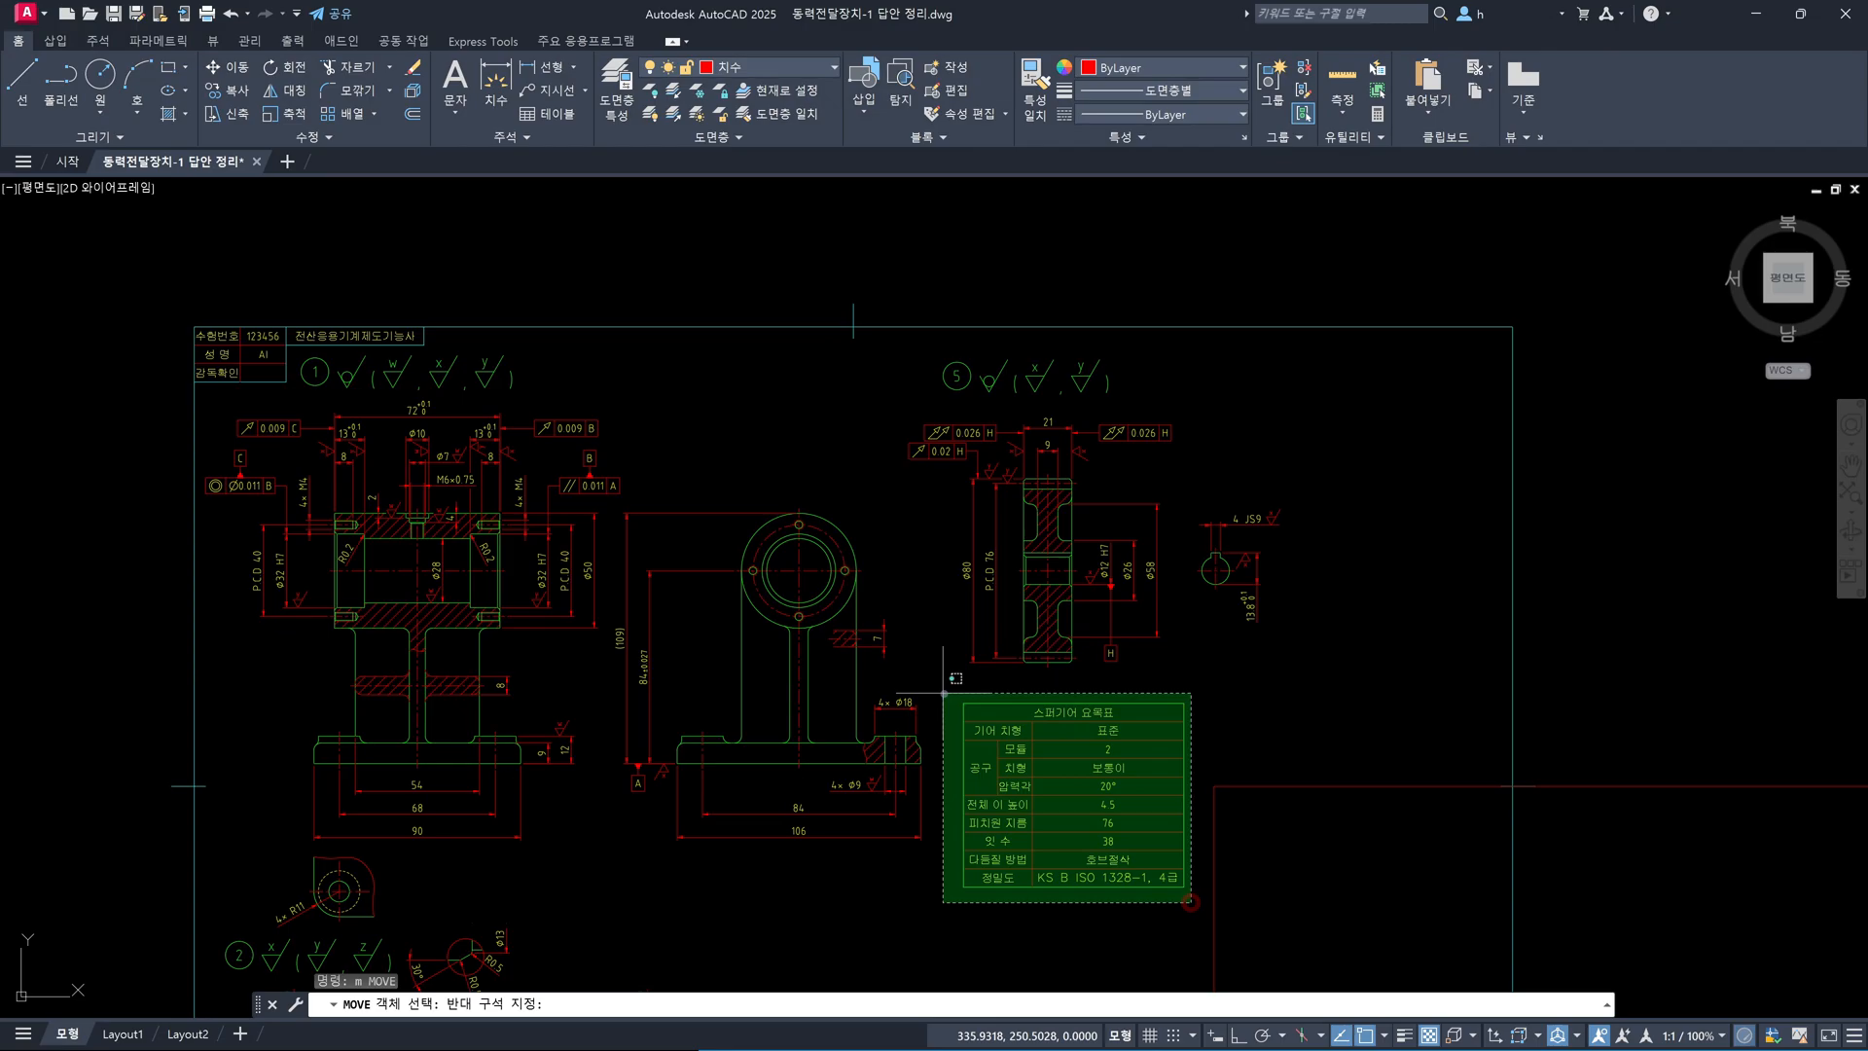
pyautogui.click(944, 693)
pyautogui.press('Return')
pyautogui.click(1227, 719)
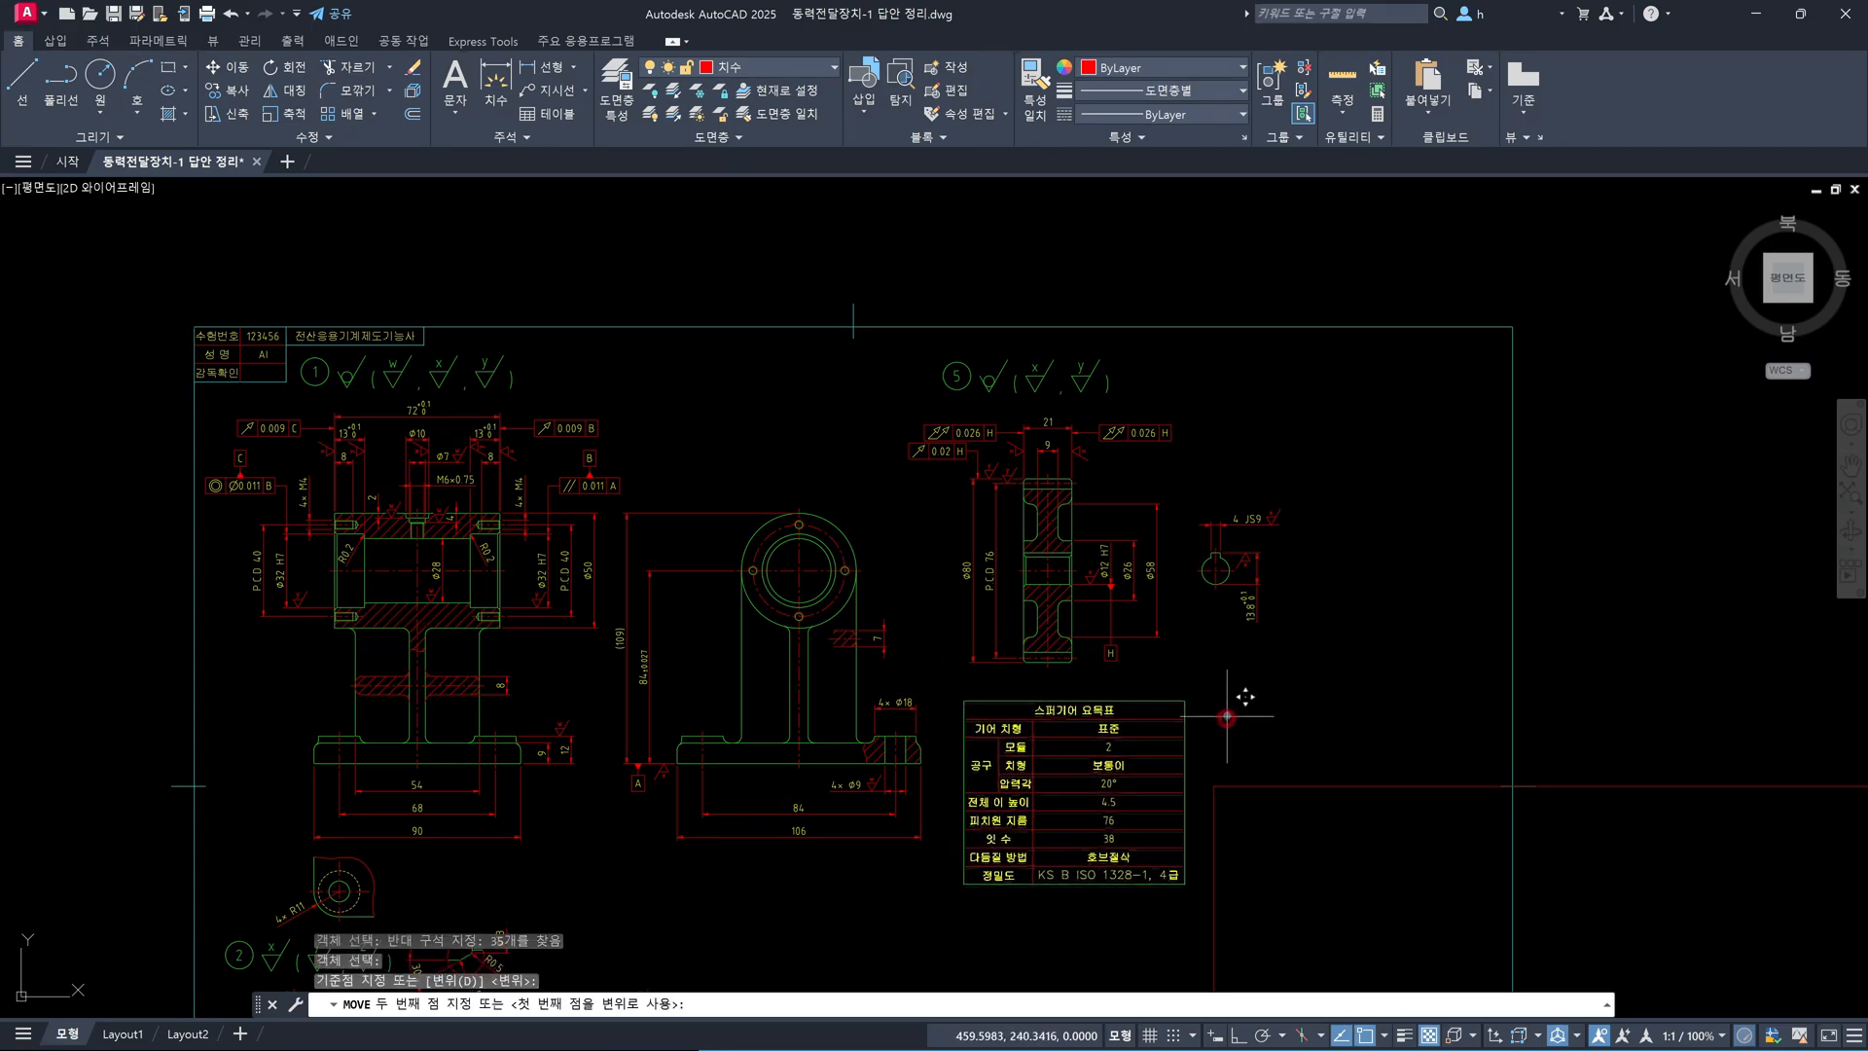
pyautogui.click(1227, 695)
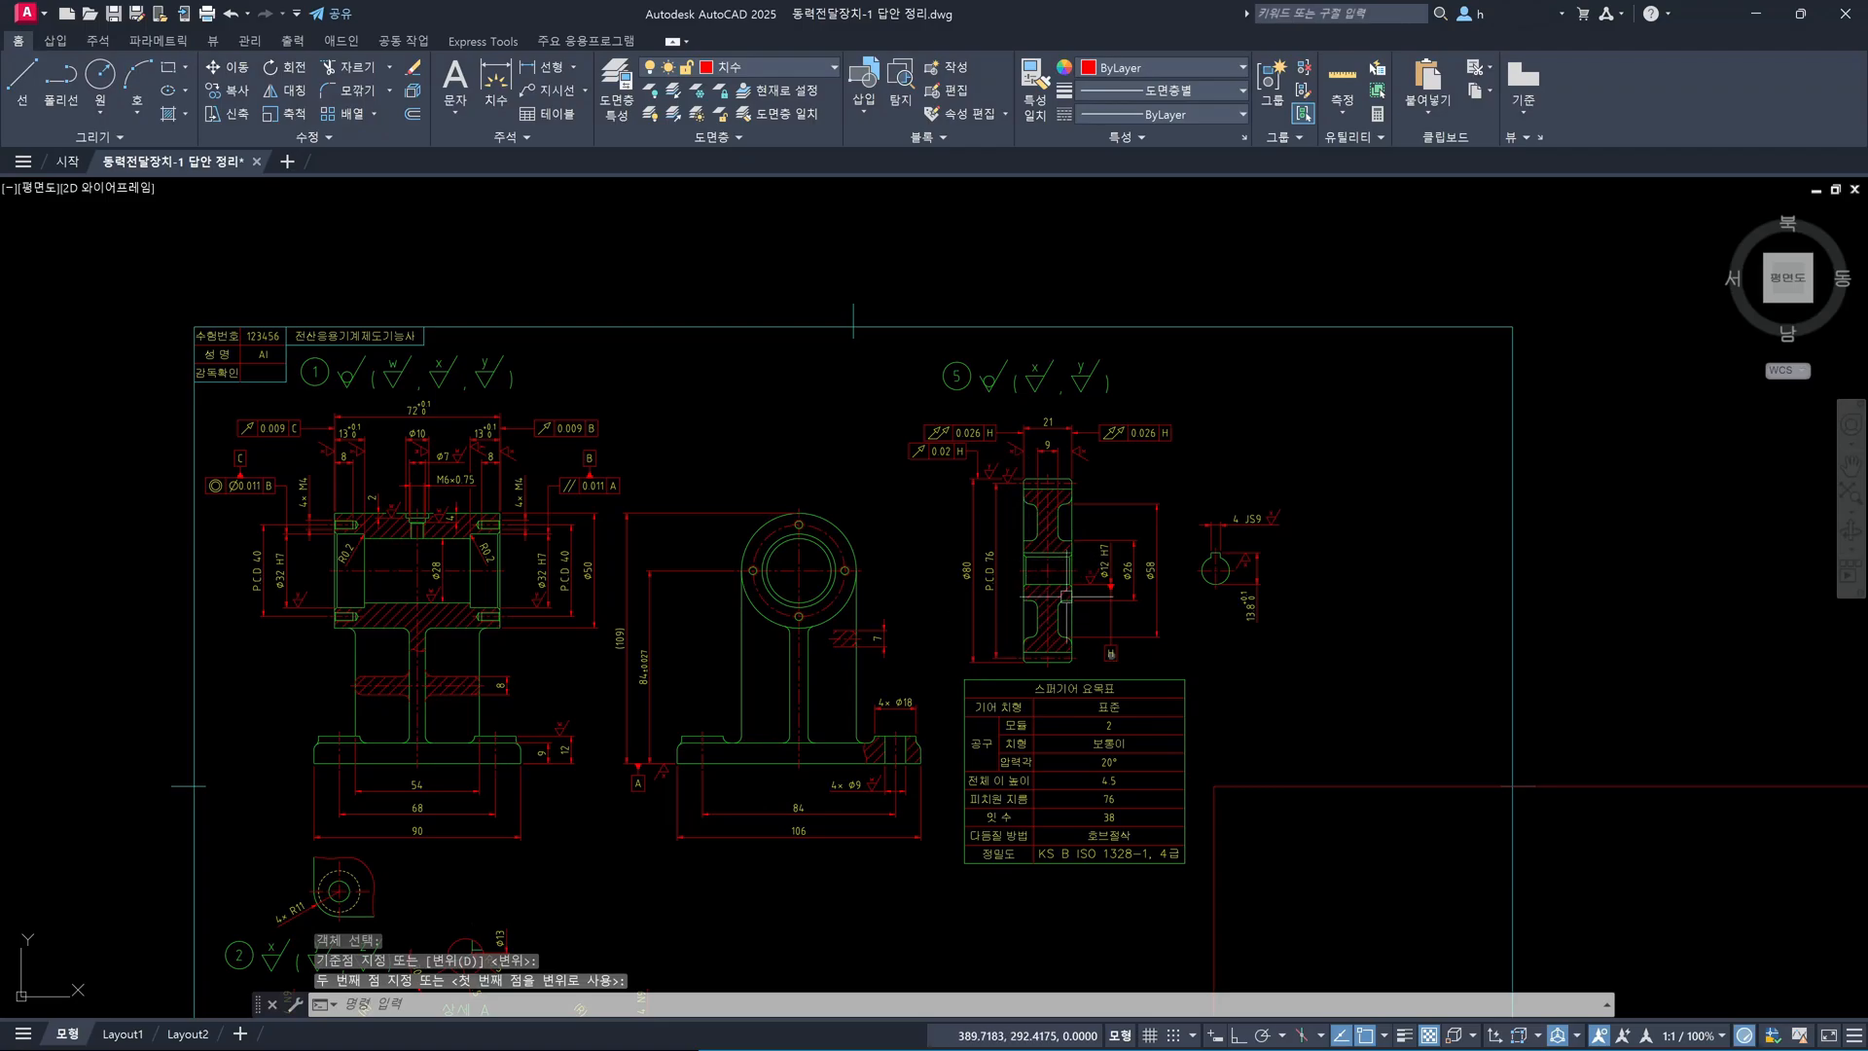
# Move the part 4 V-belt pulley views with detail B into the frame, between the shaft and the parts list and below the gear table
pyautogui.scroll(-2, 1137, 770)
pyautogui.moveTo(1144, 770); pyautogui.dragTo(1103, 467, button='middle')
pyautogui.moveTo(1053, 790); pyautogui.dragTo(1042, 600, button='middle')
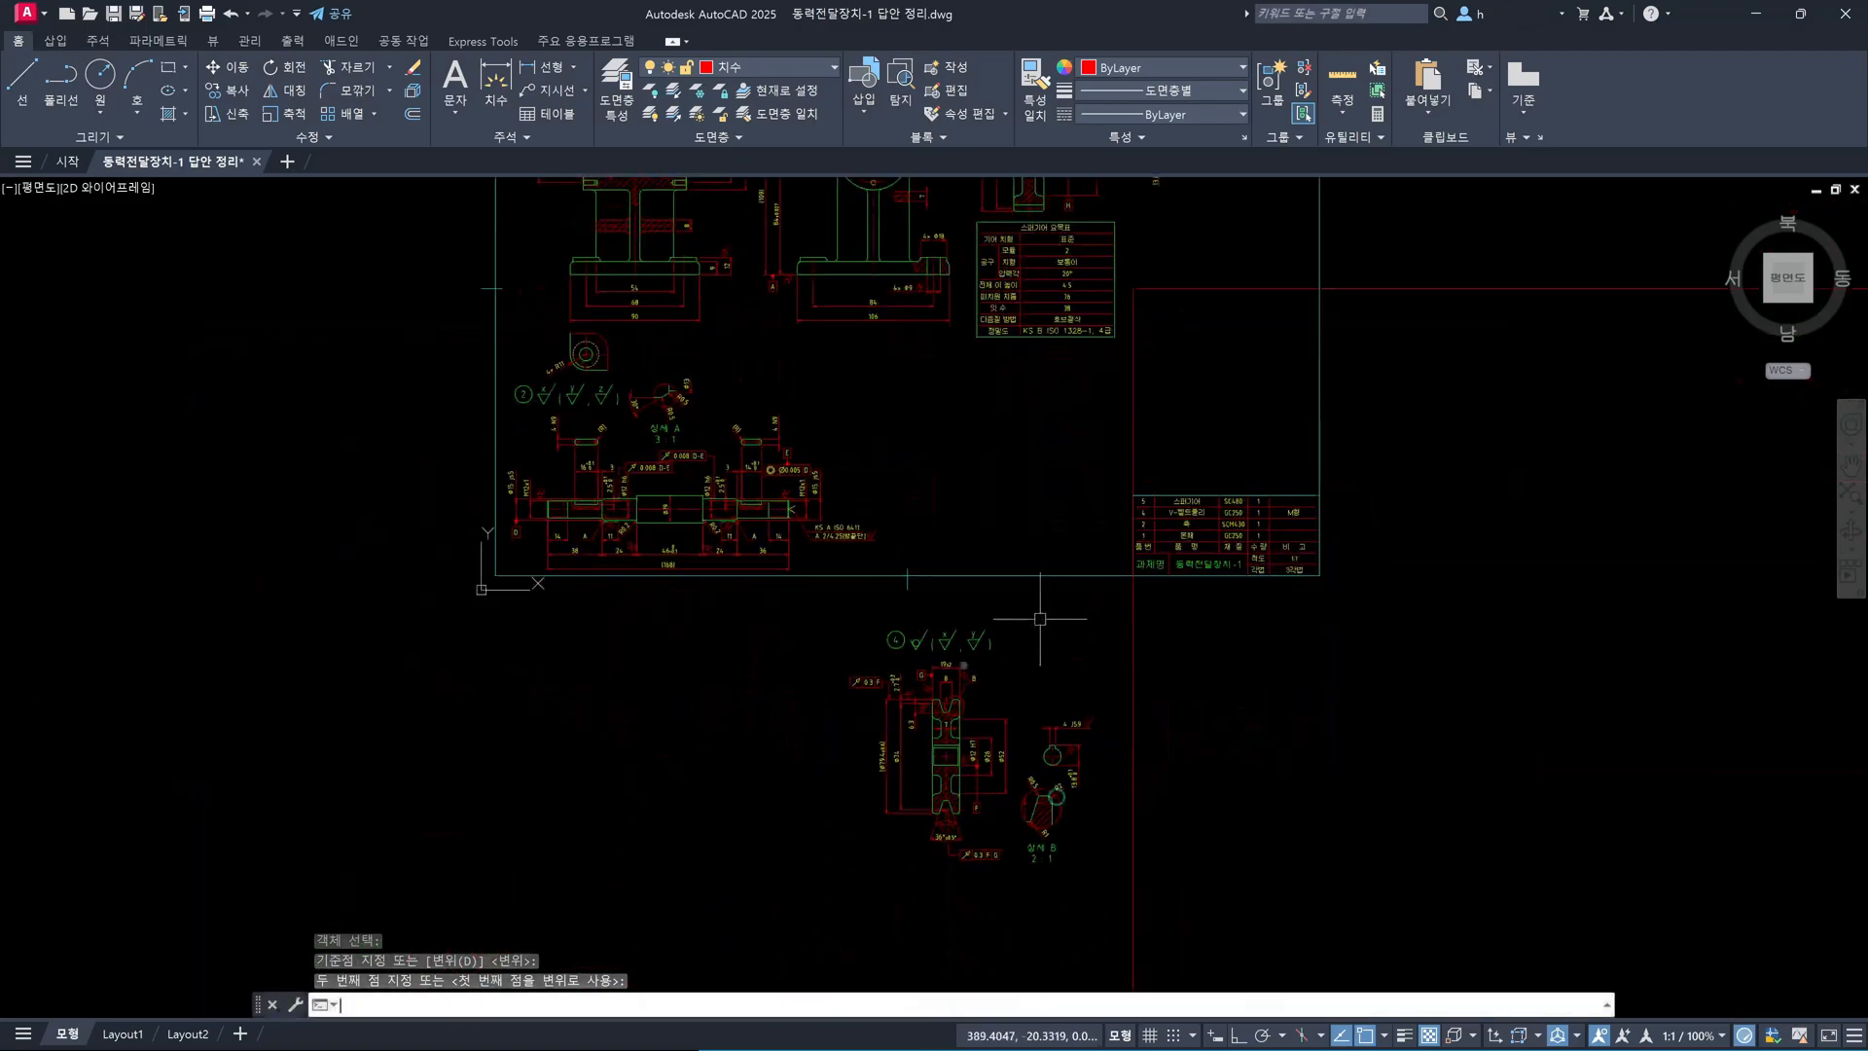
pyautogui.press('Return')
pyautogui.click(820, 622)
pyautogui.click(1153, 890)
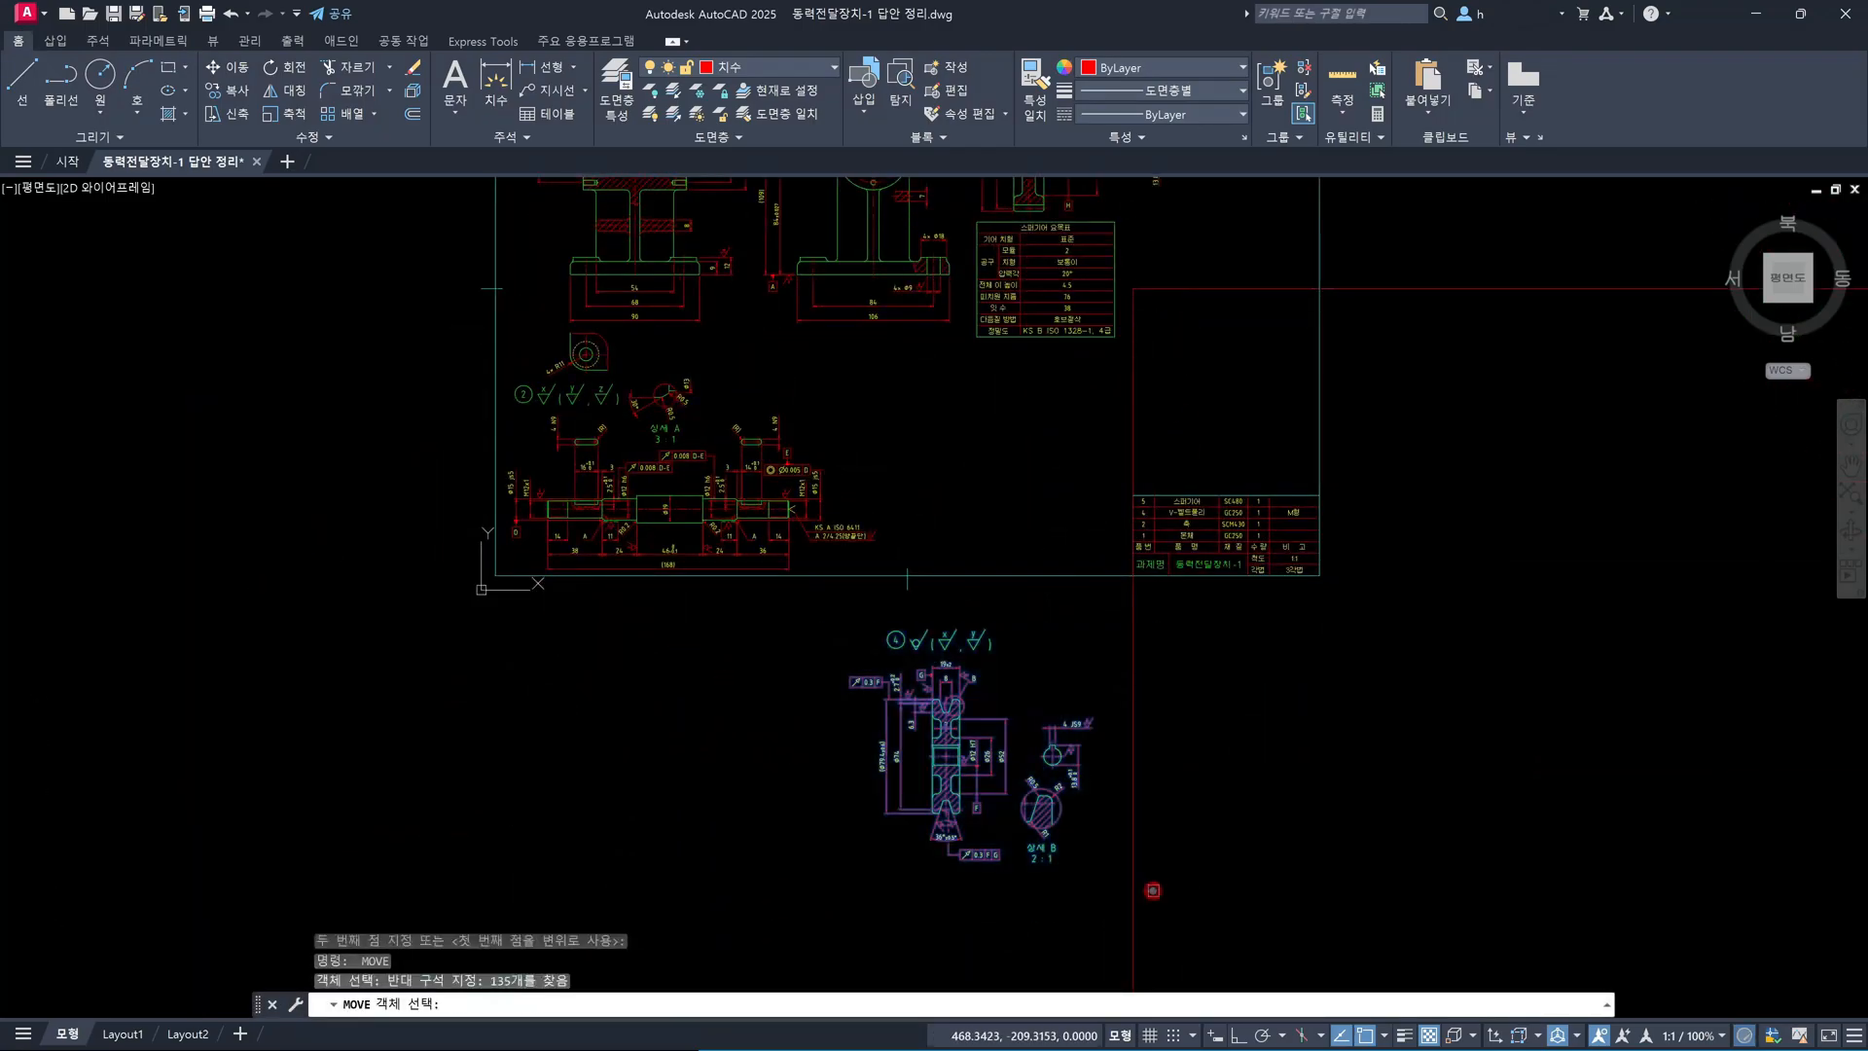
pyautogui.press('Return')
pyautogui.click(1015, 674)
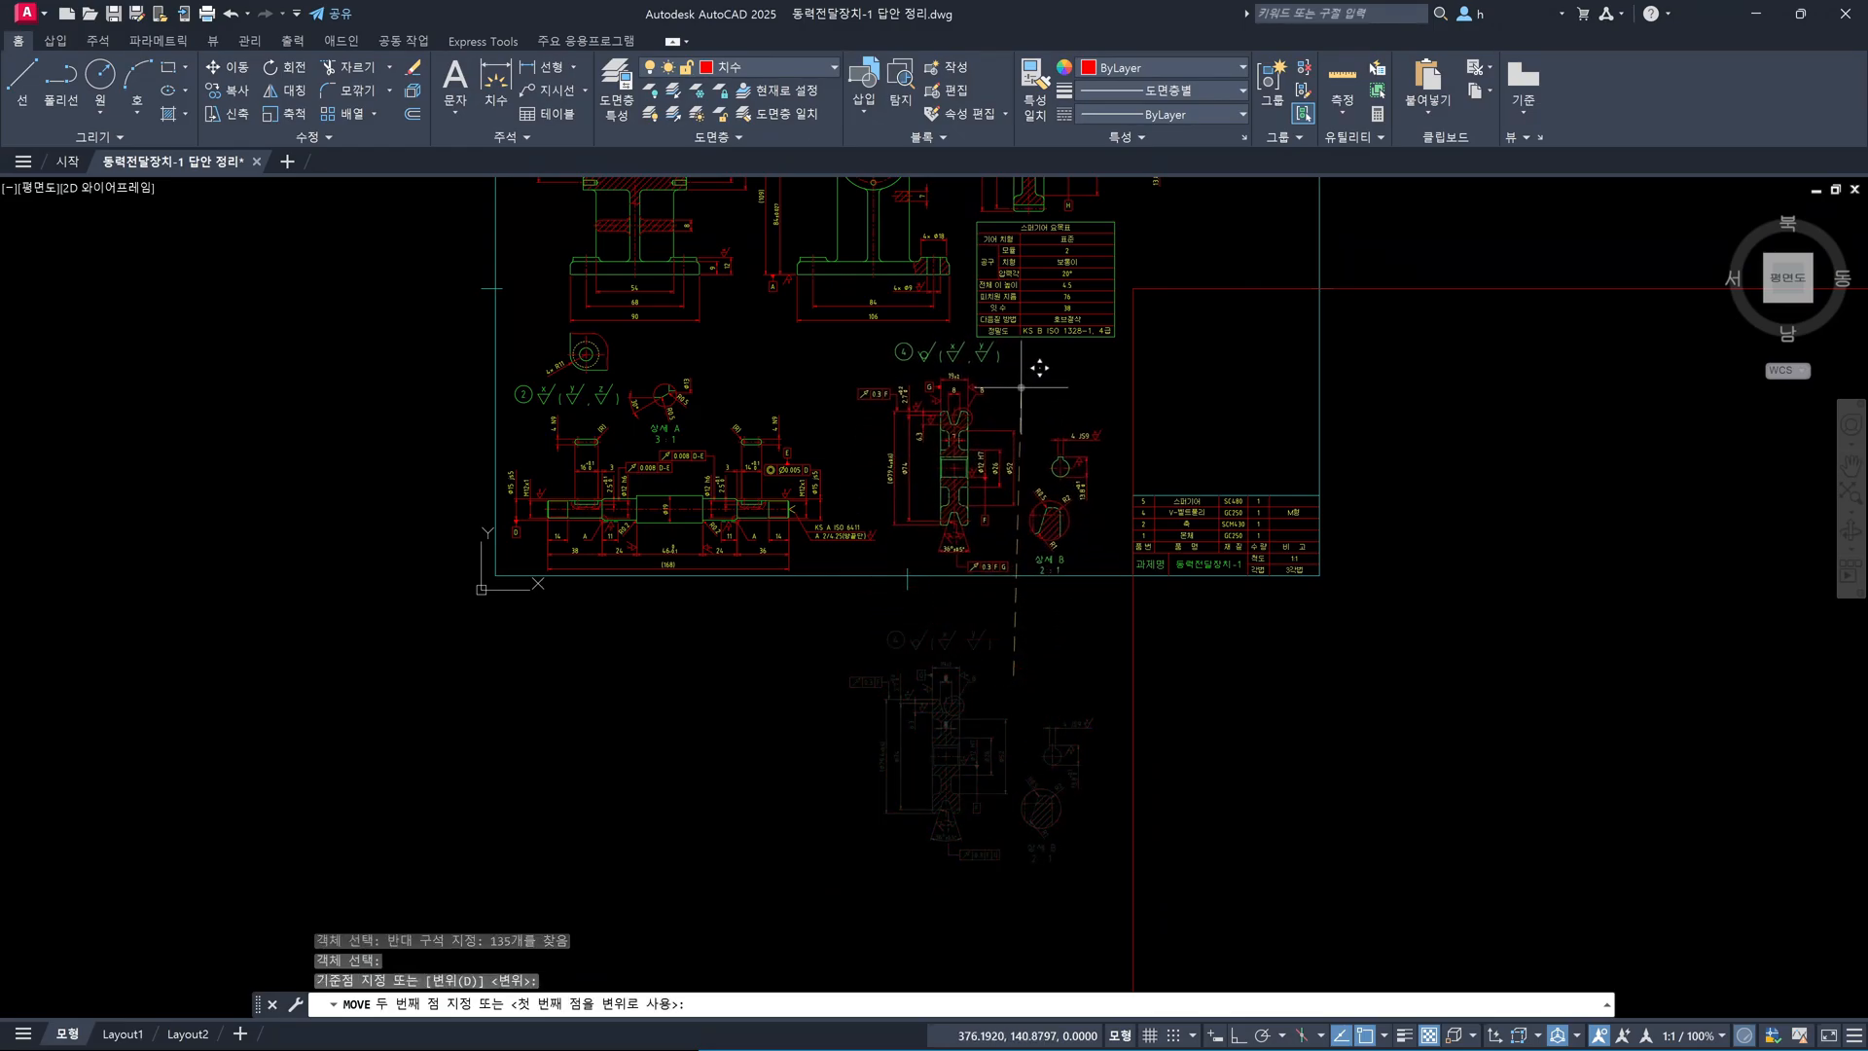
pyautogui.press('Escape')
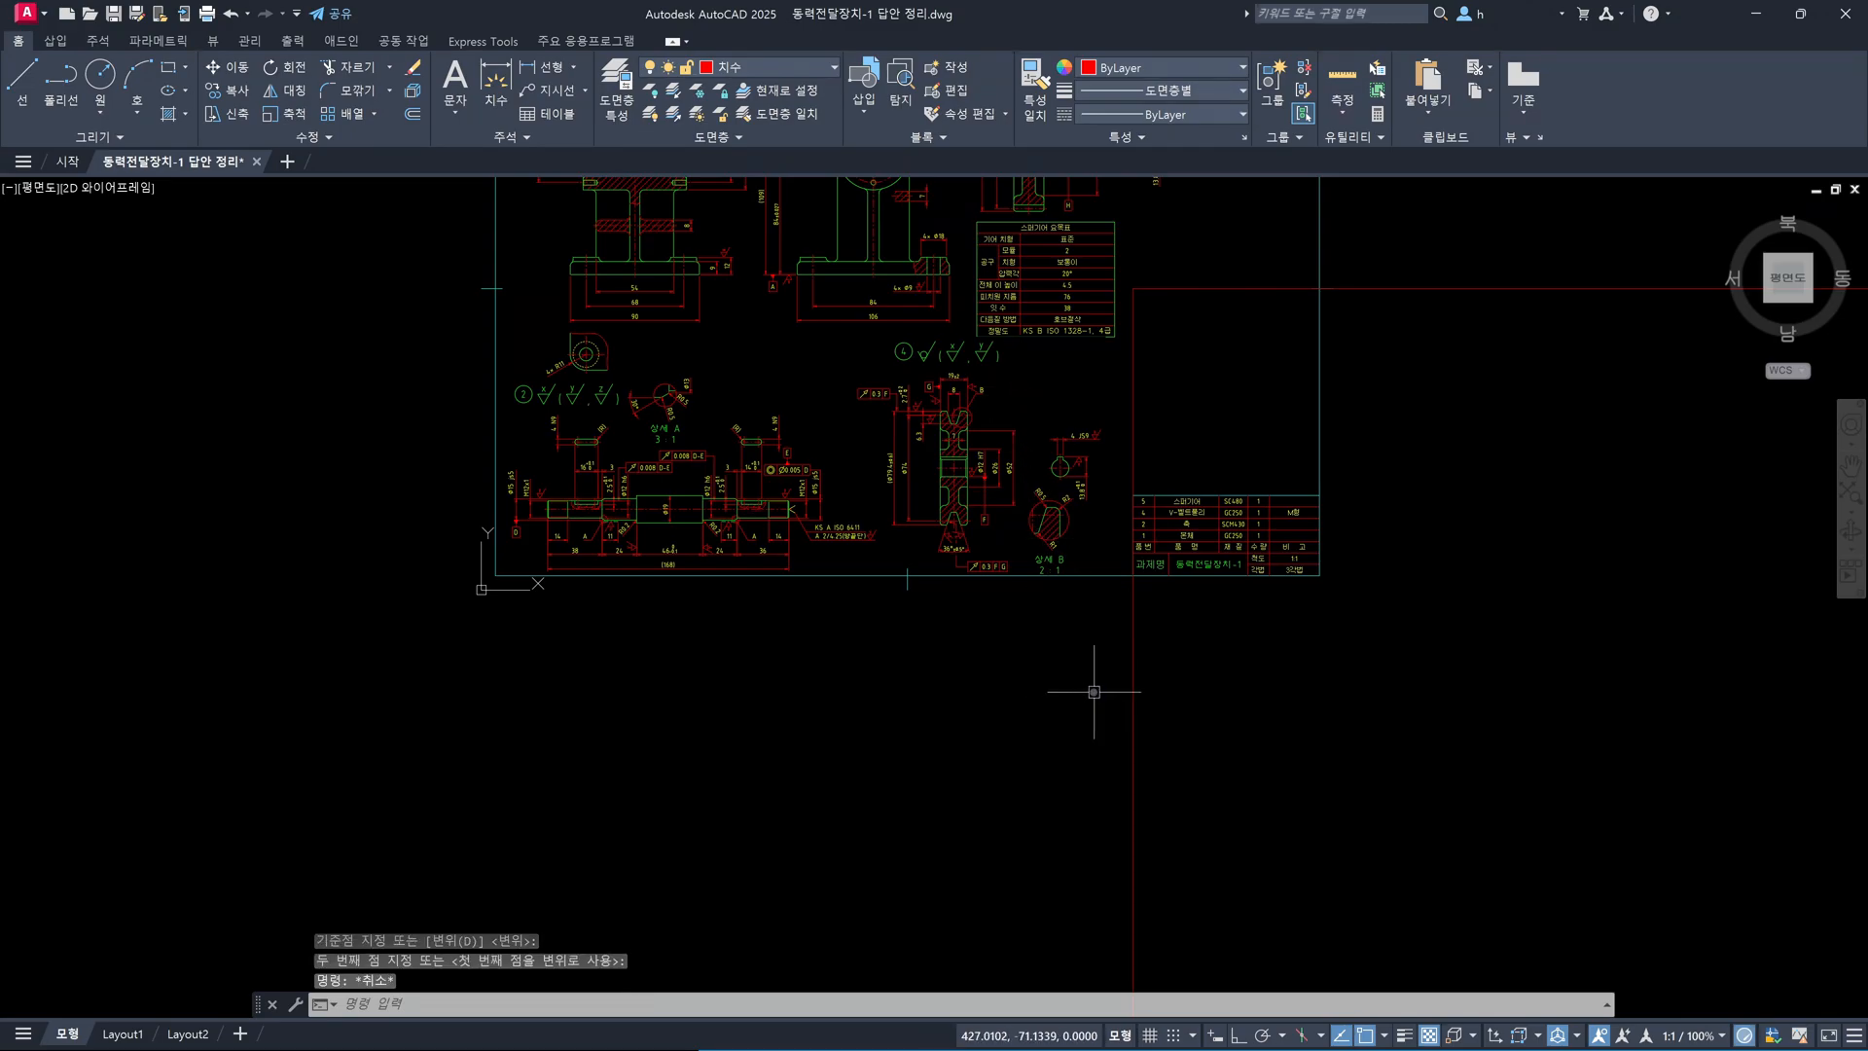
# Examine the overall layout of the part 1, 2, 4 and 5 views and the gear table inside the drawing frame
pyautogui.scroll(-3, 1096, 688)
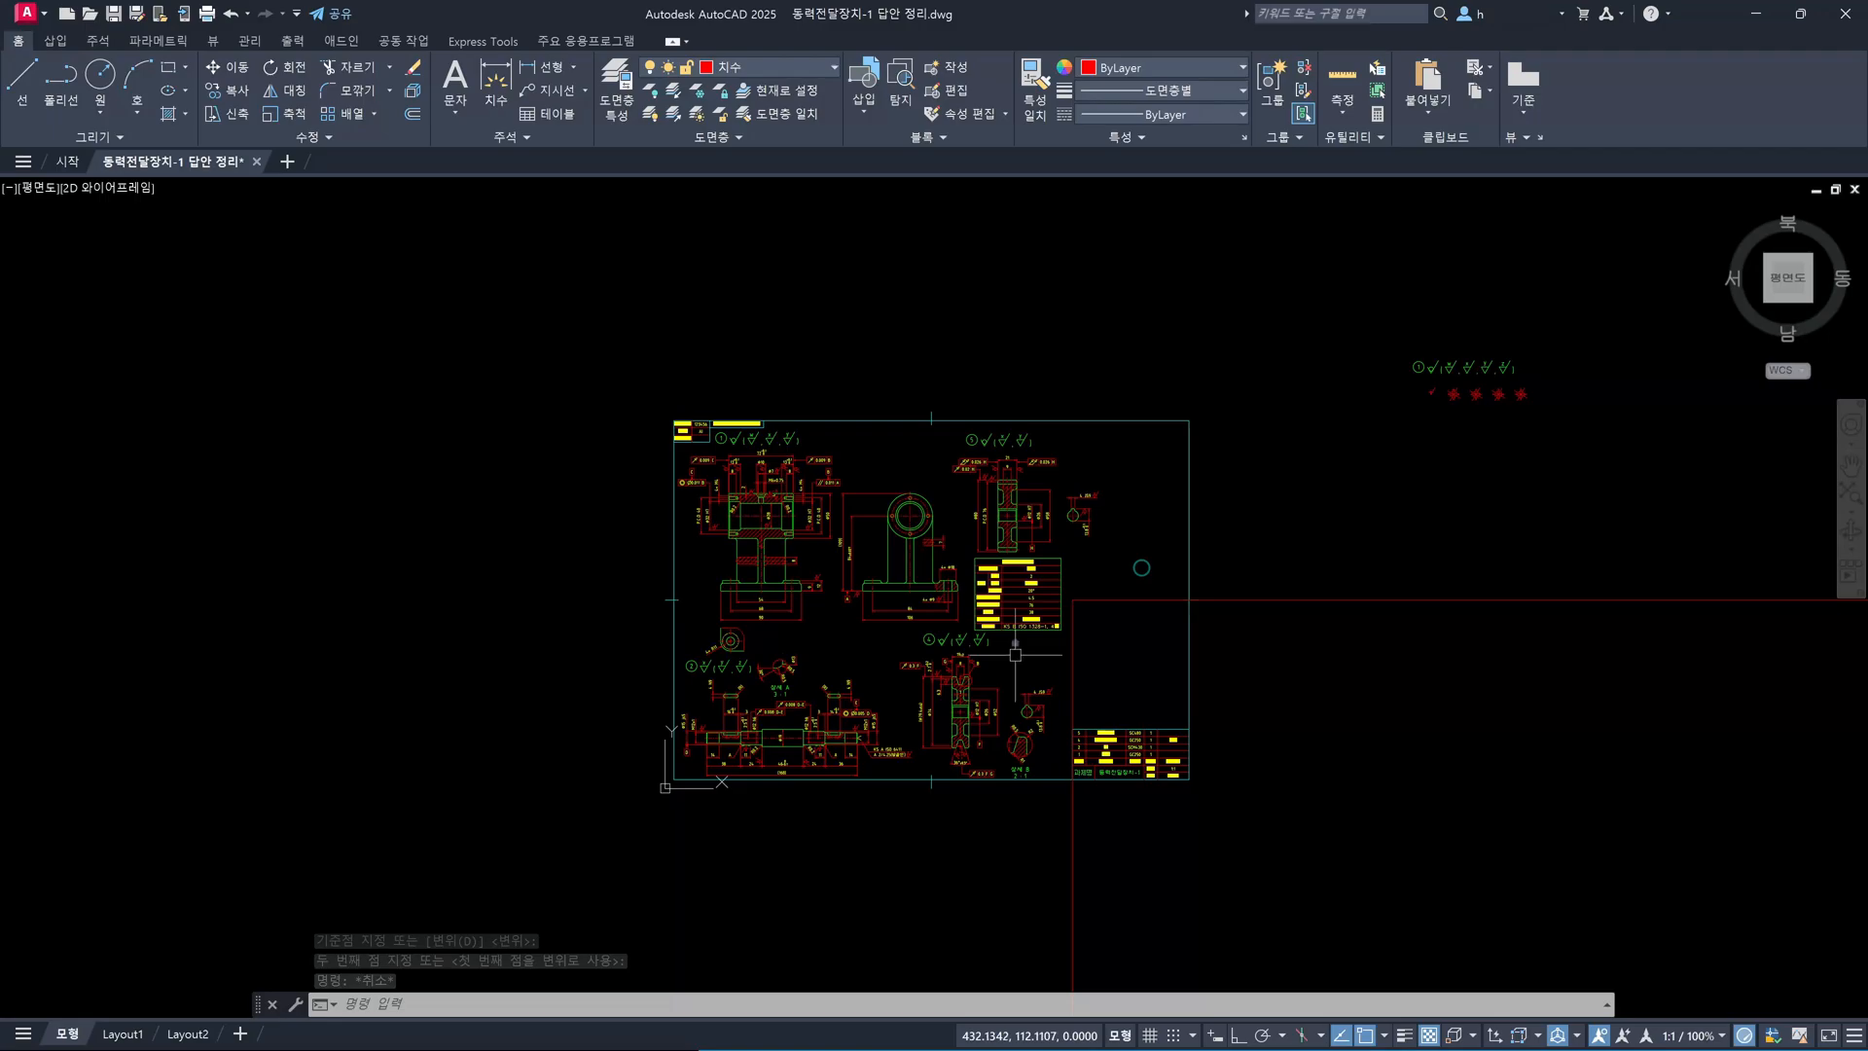
pyautogui.scroll(-4, 1417, 626)
pyautogui.moveTo(1418, 626); pyautogui.dragTo(1080, 571, button='middle')
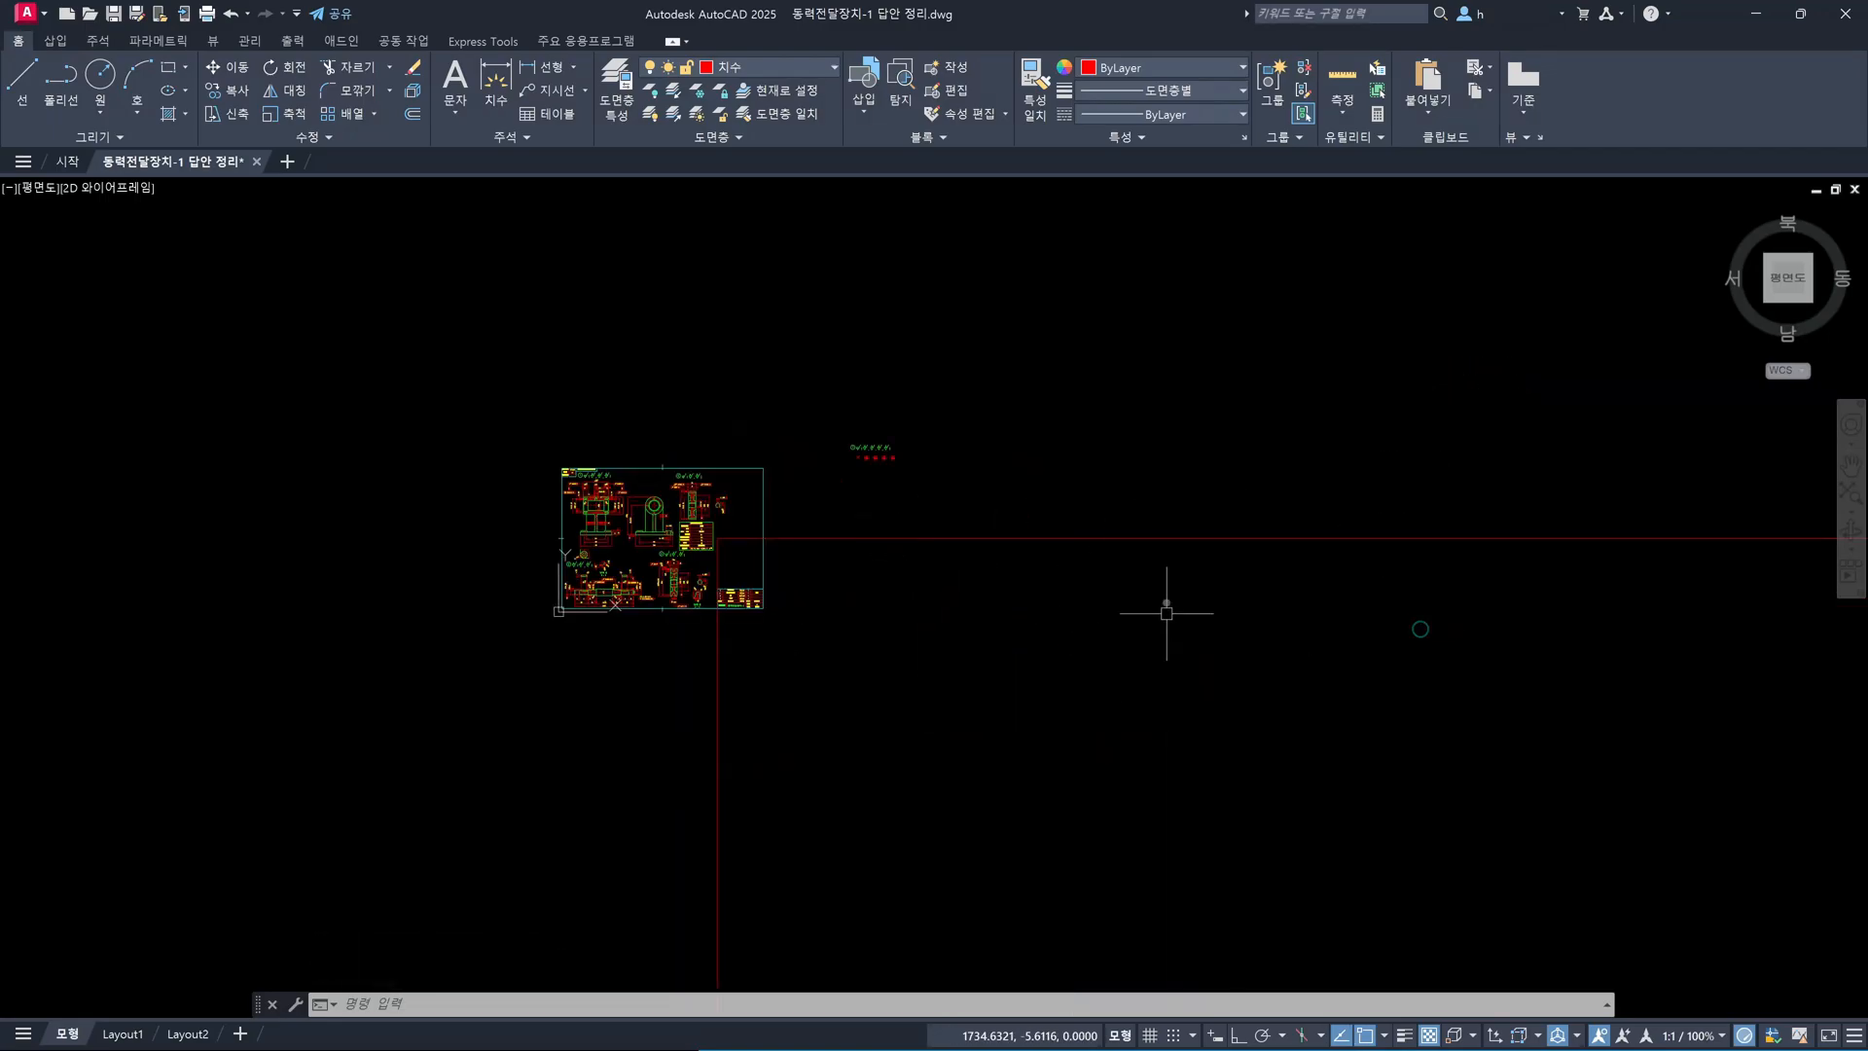
pyautogui.scroll(5, 617, 555)
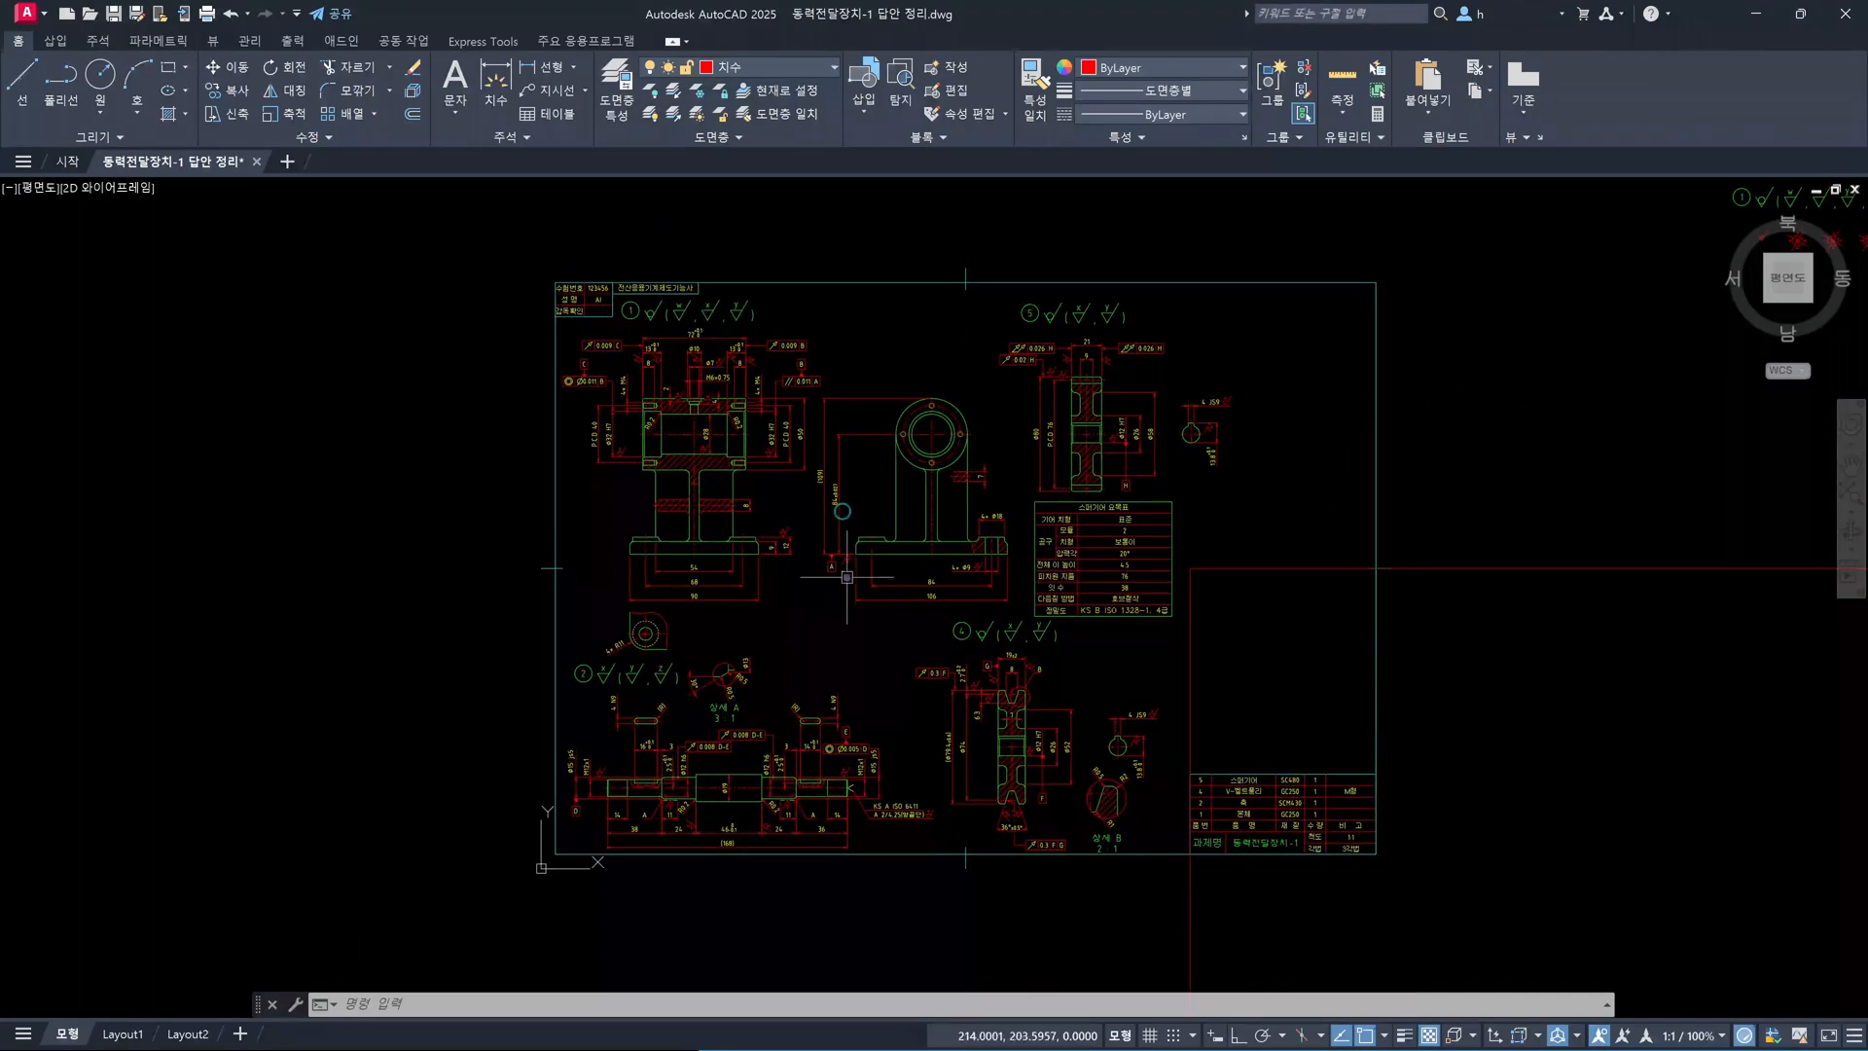
pyautogui.scroll(2, 846, 577)
pyautogui.moveTo(956, 481); pyautogui.dragTo(959, 535, button='middle')
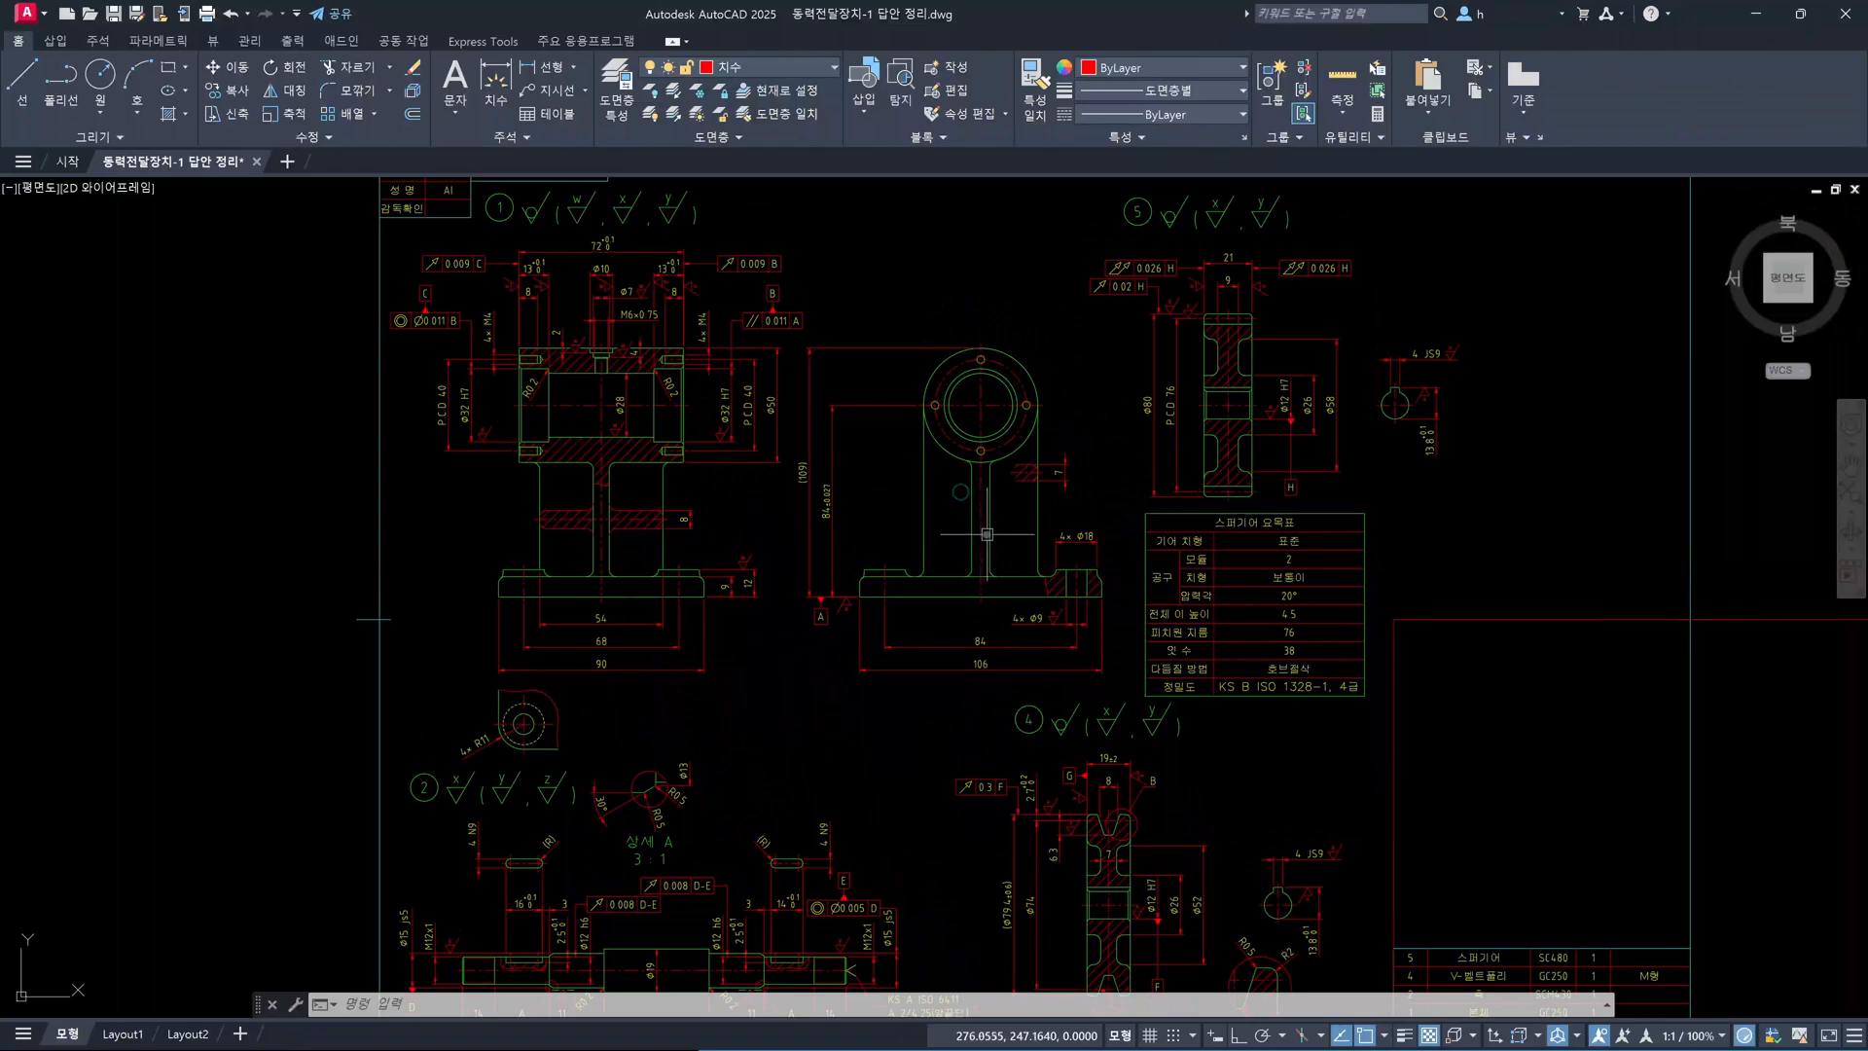
pyautogui.moveTo(989, 545)
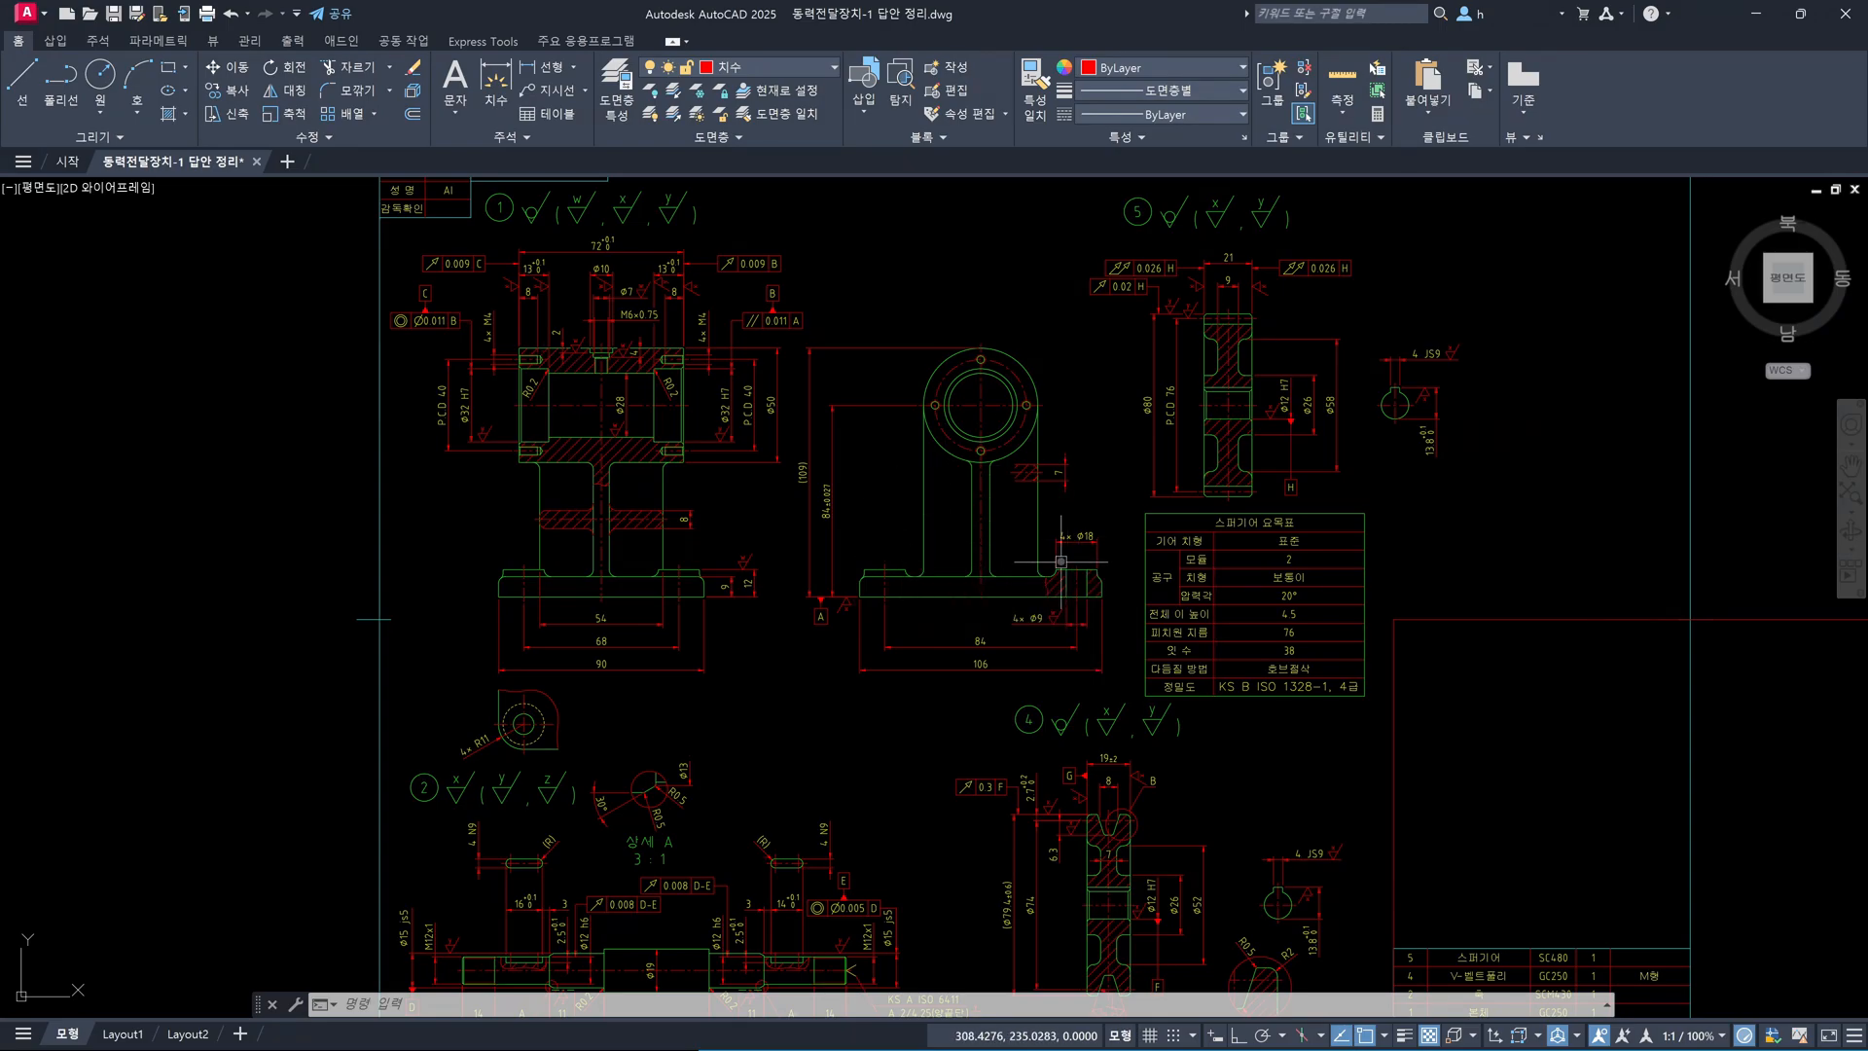
pyautogui.moveTo(1060, 561)
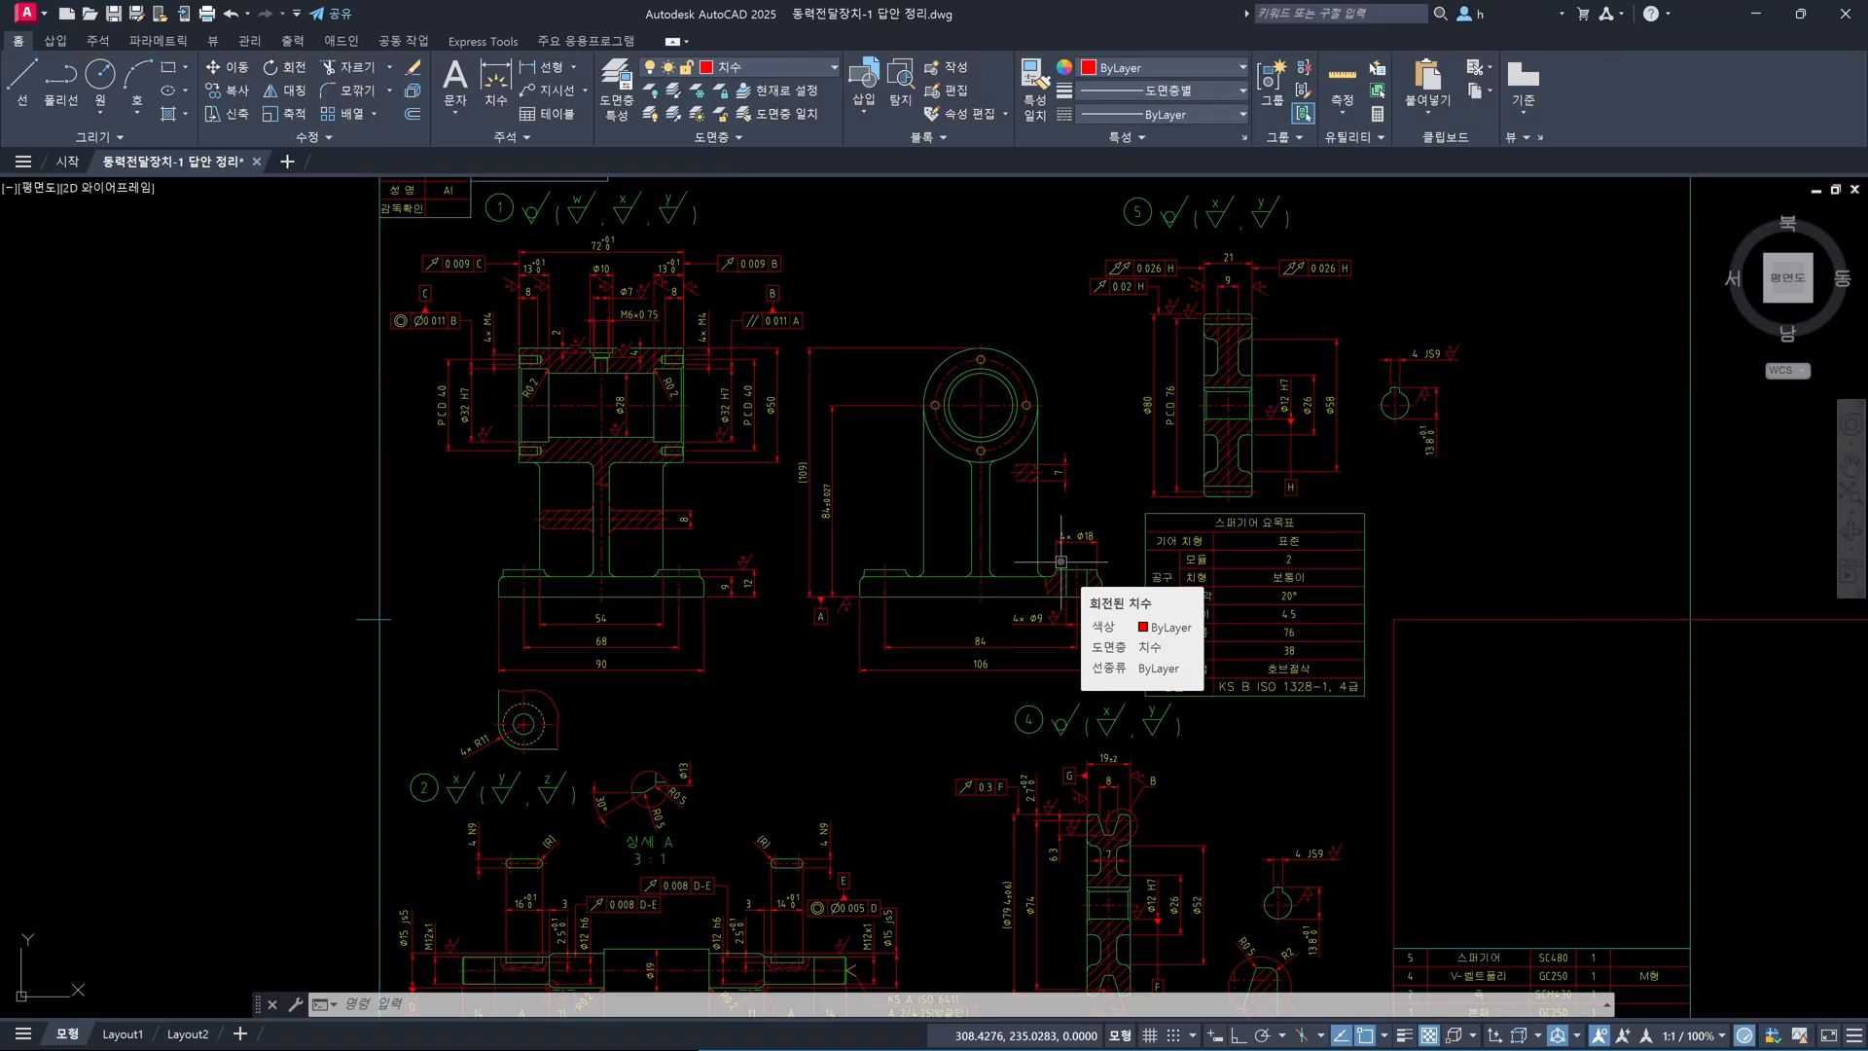
pyautogui.scroll(-4, 1118, 560)
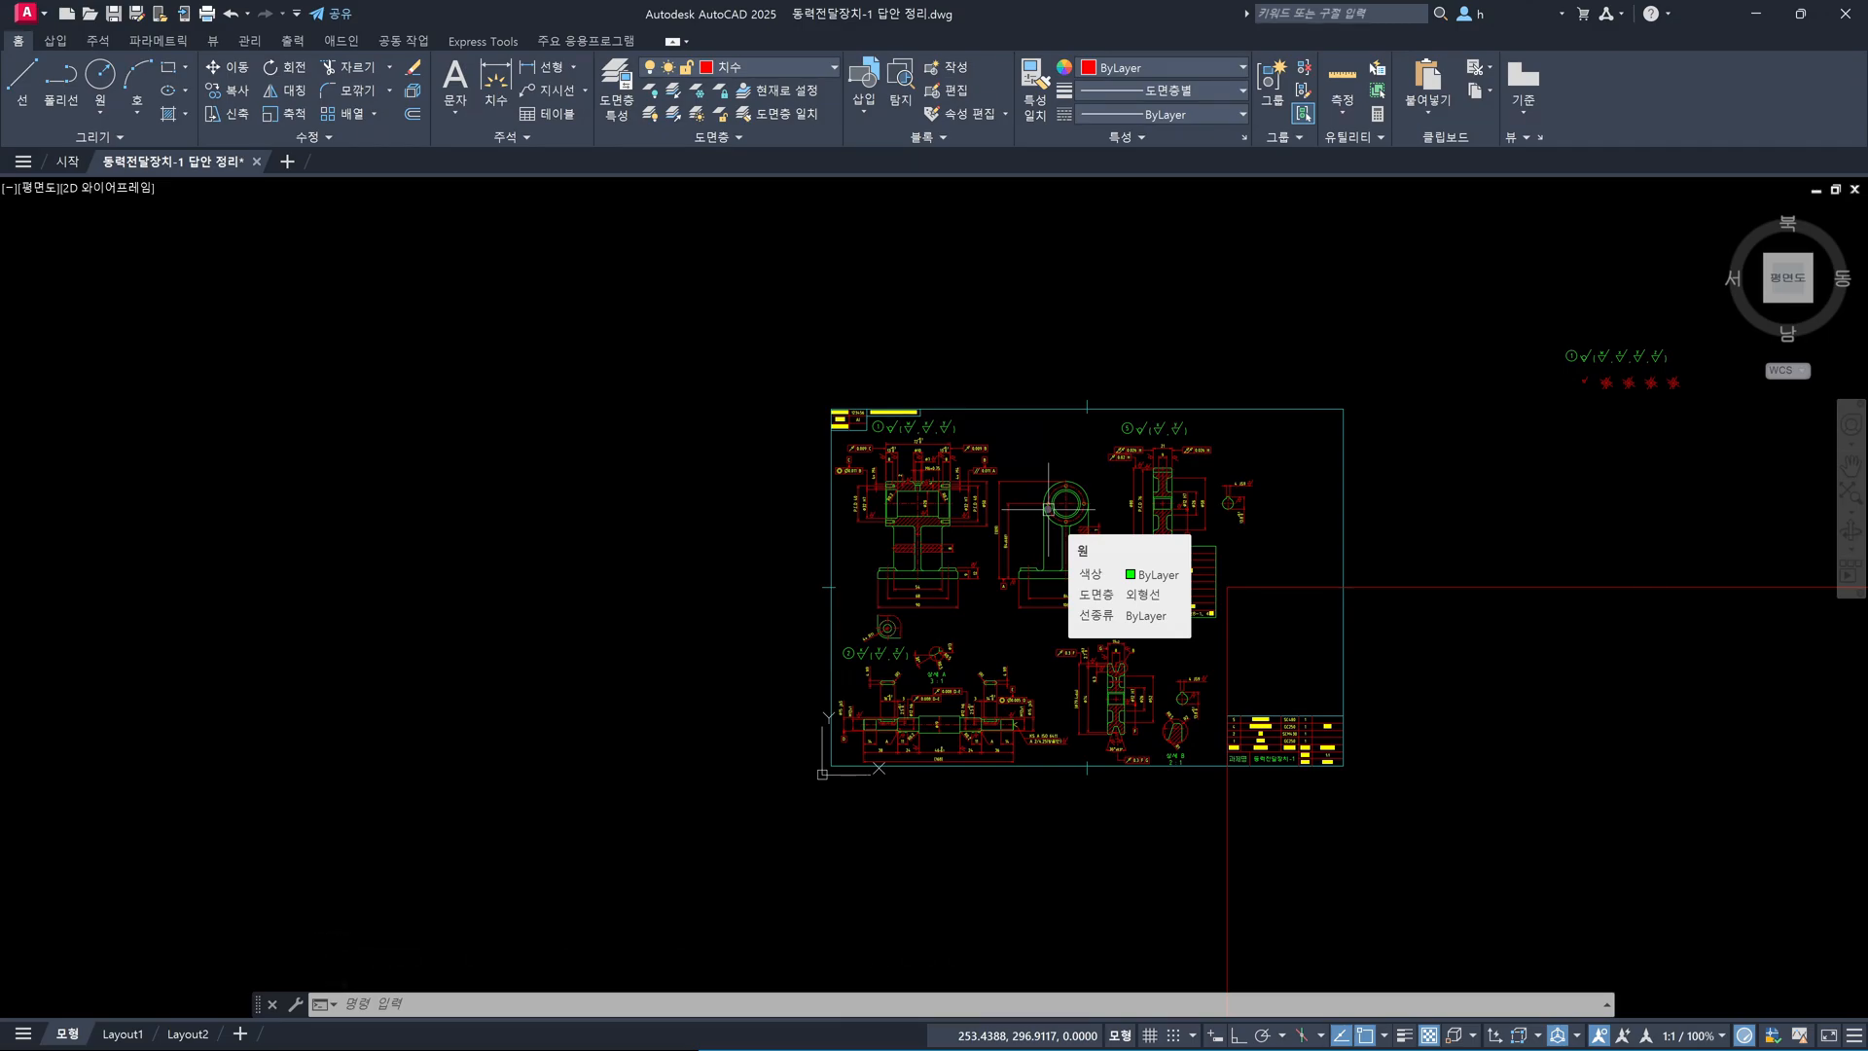
pyautogui.scroll(4, 1070, 574)
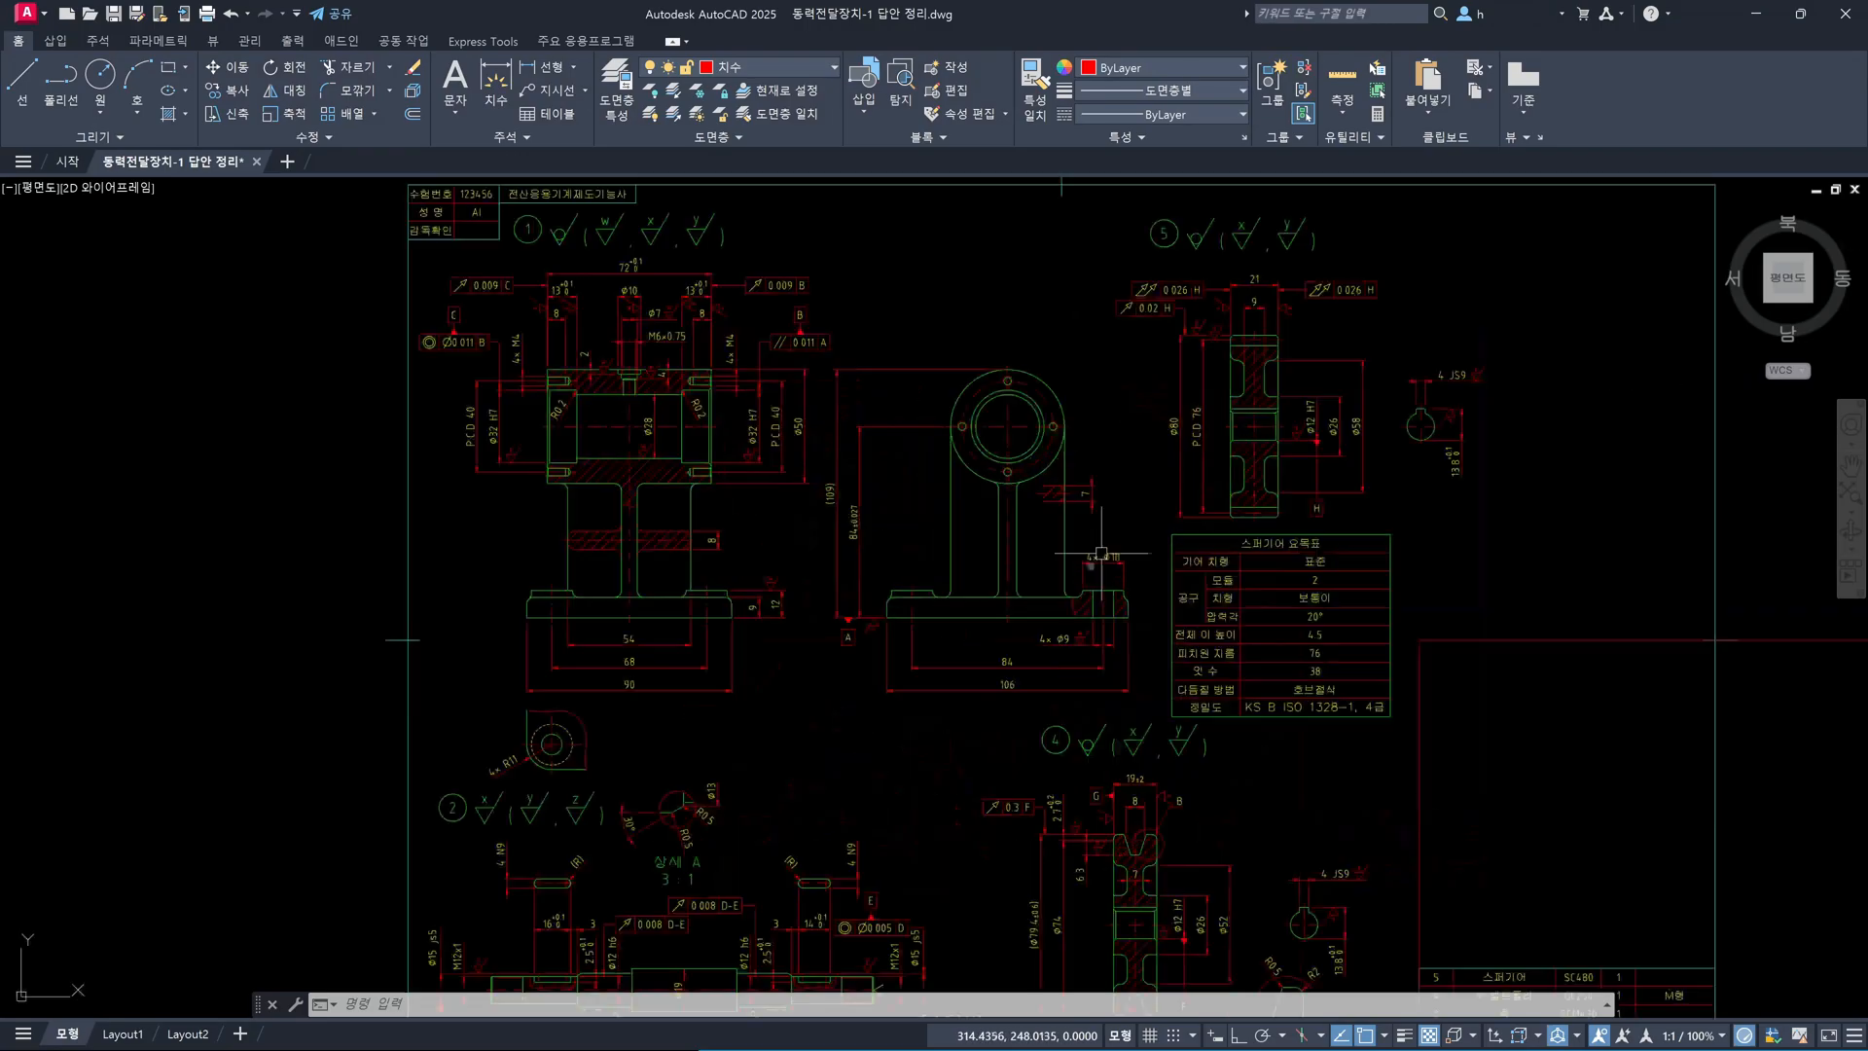
pyautogui.scroll(-2, 863, 721)
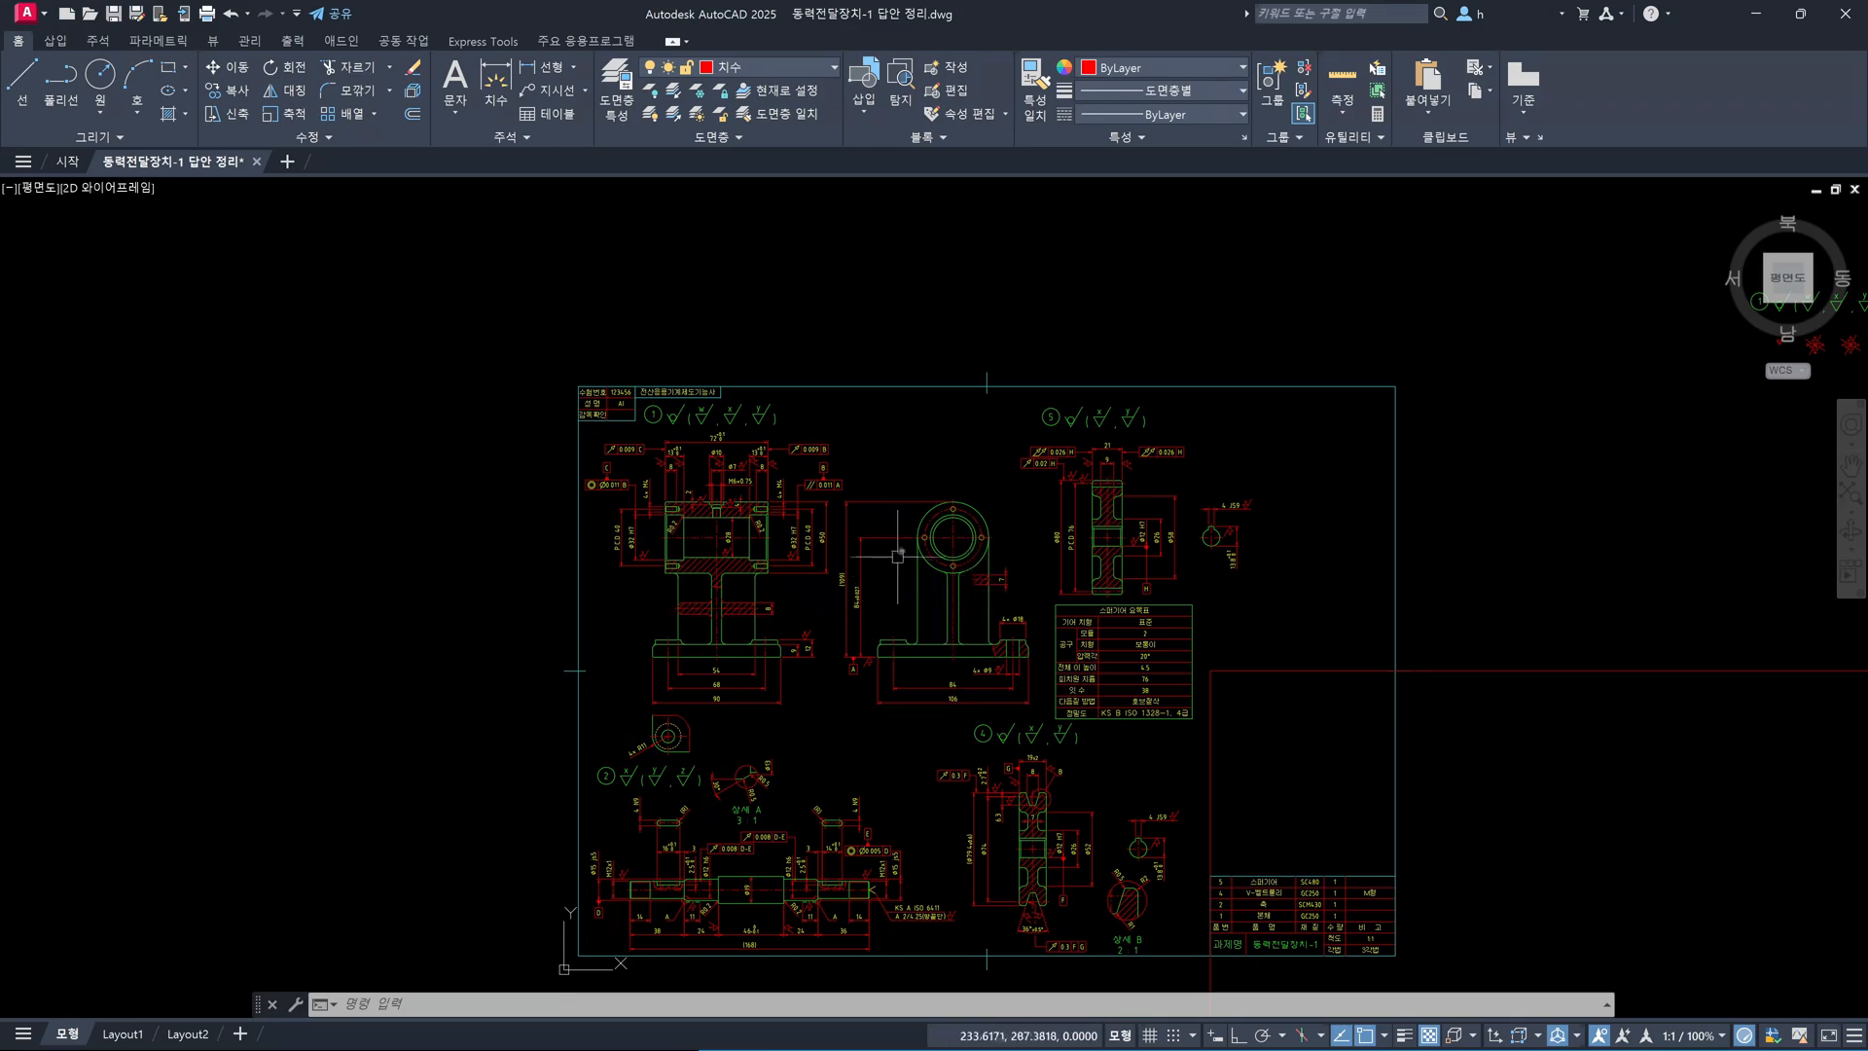
pyautogui.scroll(3, 934, 633)
pyautogui.scroll(-1, 1081, 715)
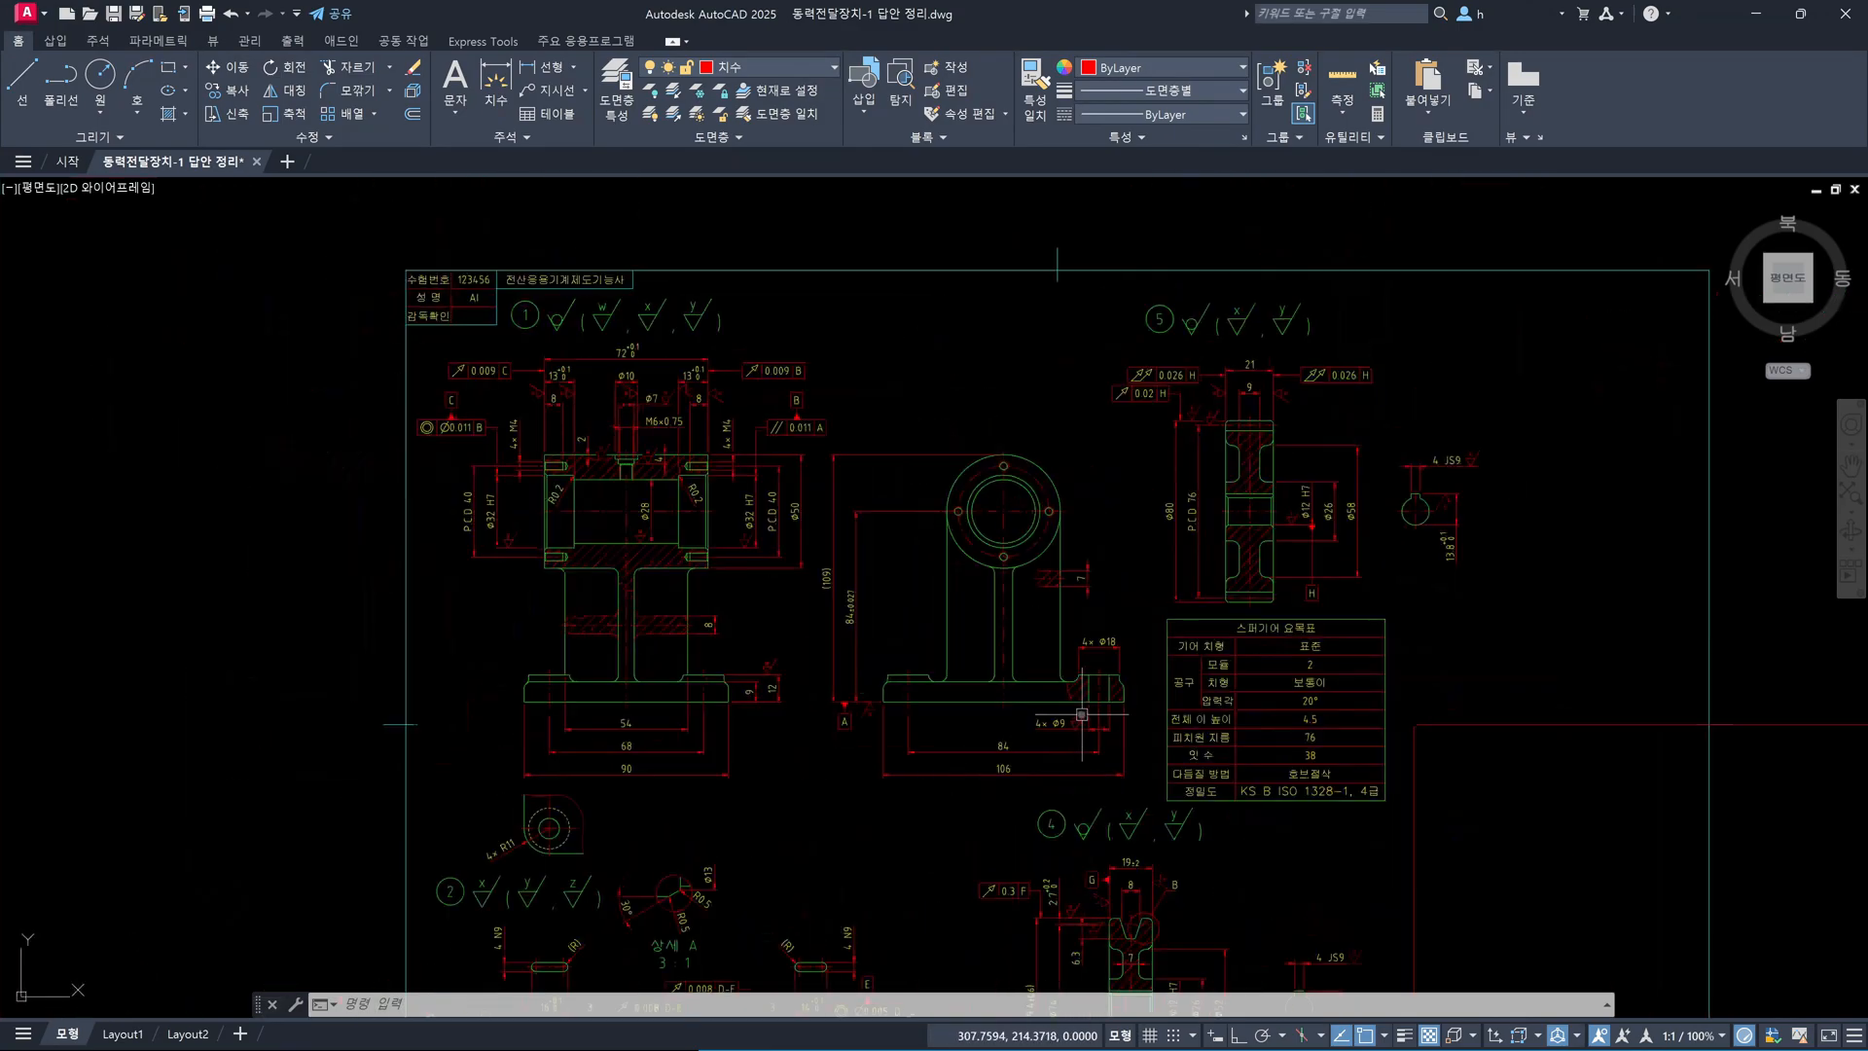
# Copy the dimensioned side view of part 1 horizontally about 378 mm to the left, into the empty area outside the drawing frame
pyautogui.press('Escape')
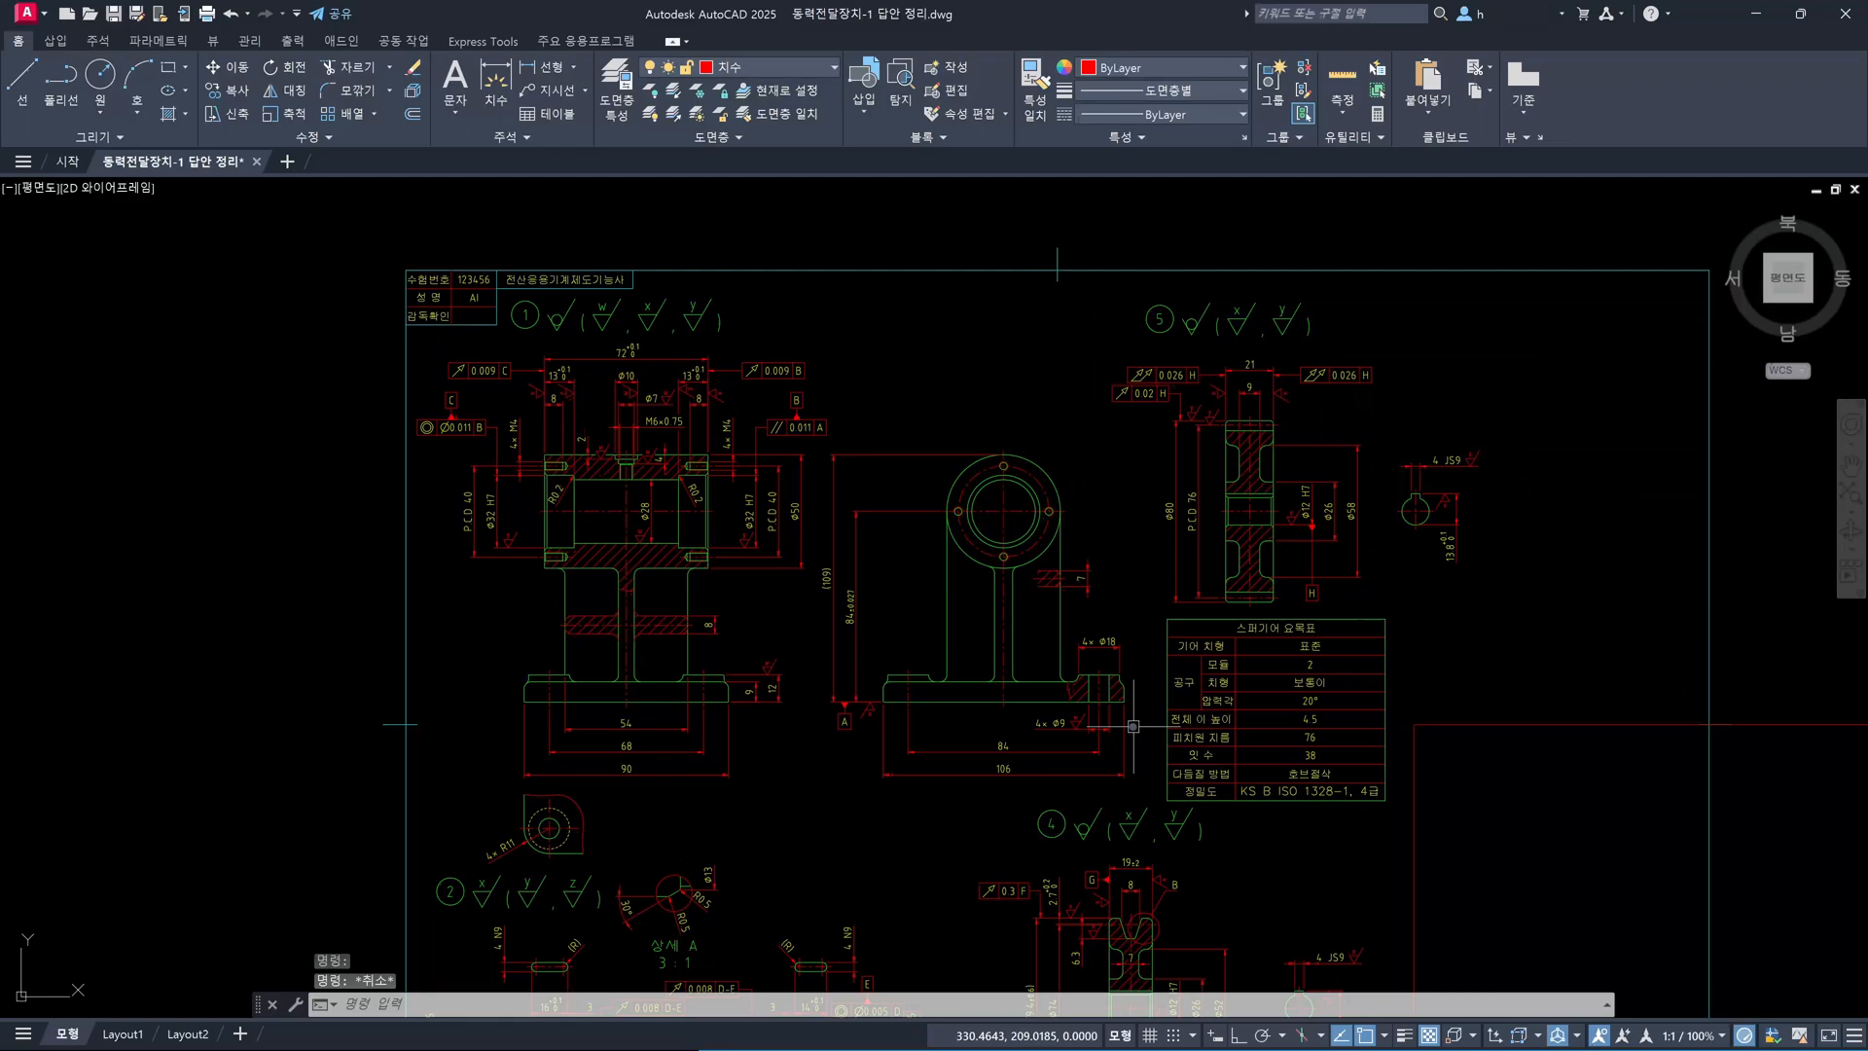
pyautogui.write('co')
pyautogui.press('Return')
pyautogui.click(1129, 756)
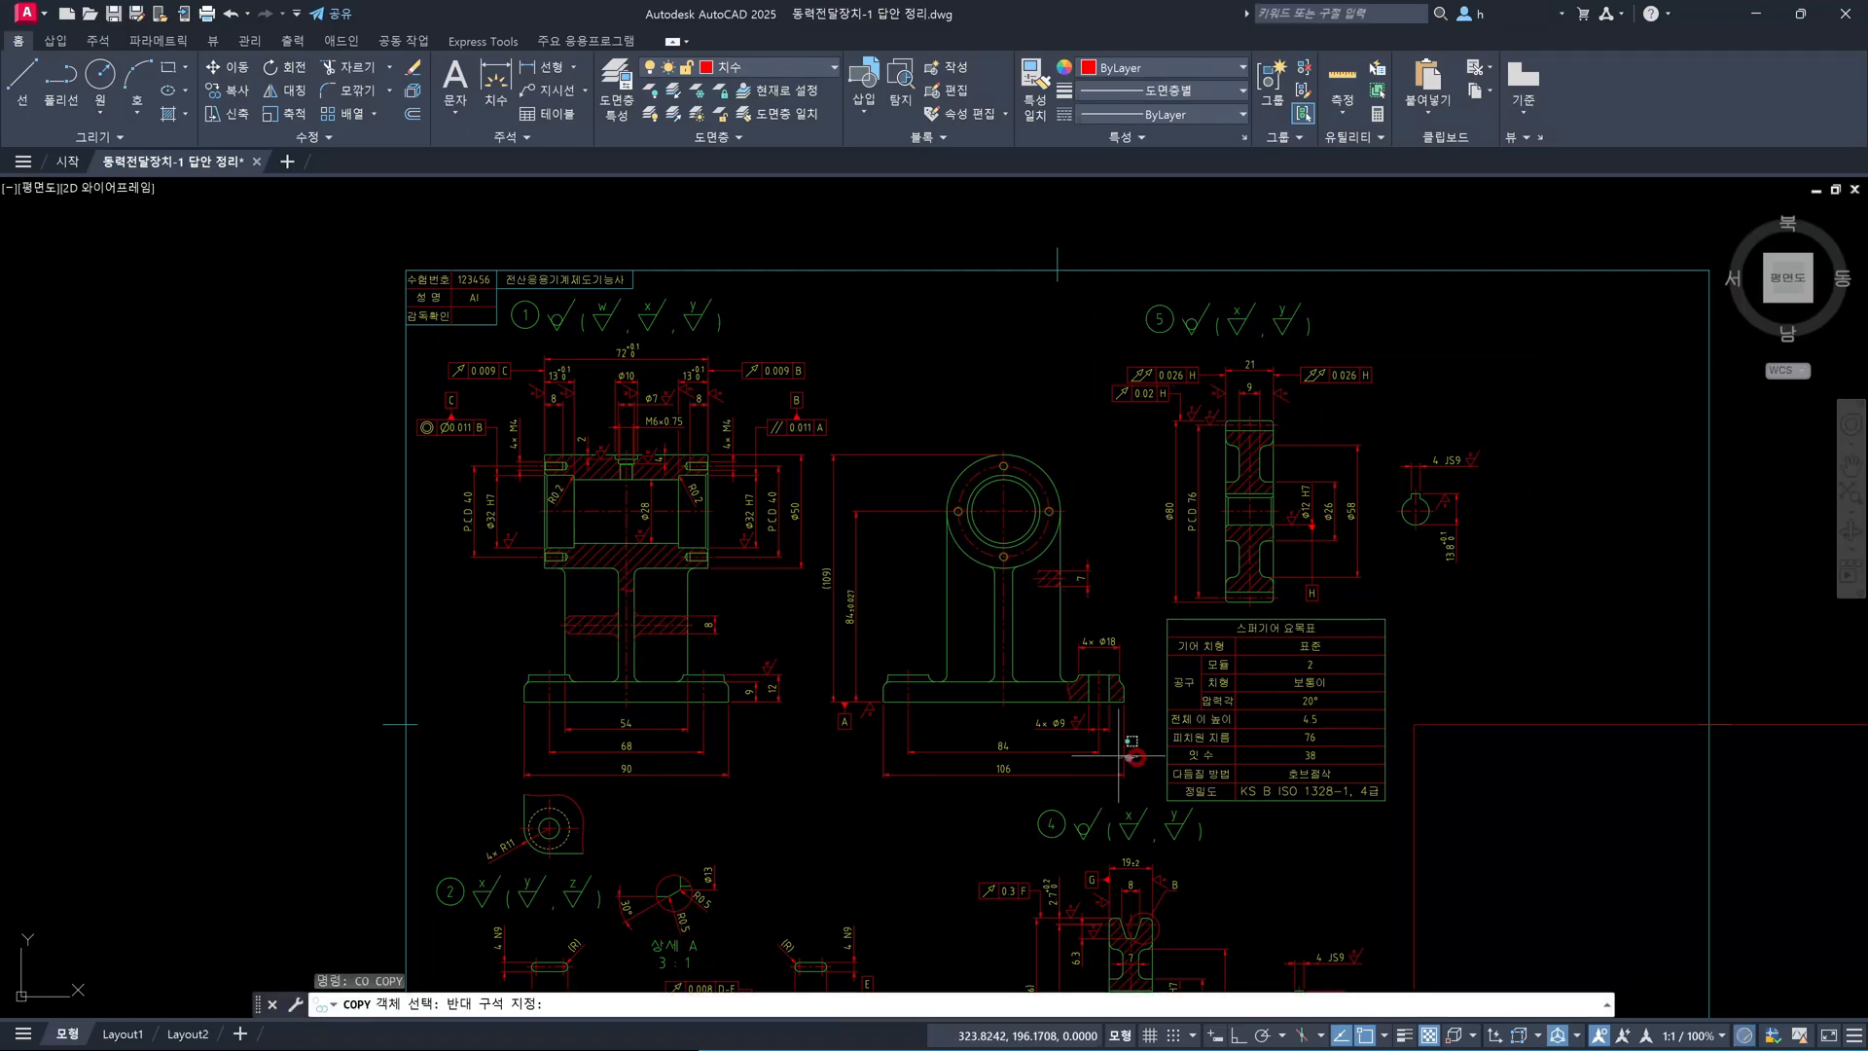
pyautogui.click(838, 446)
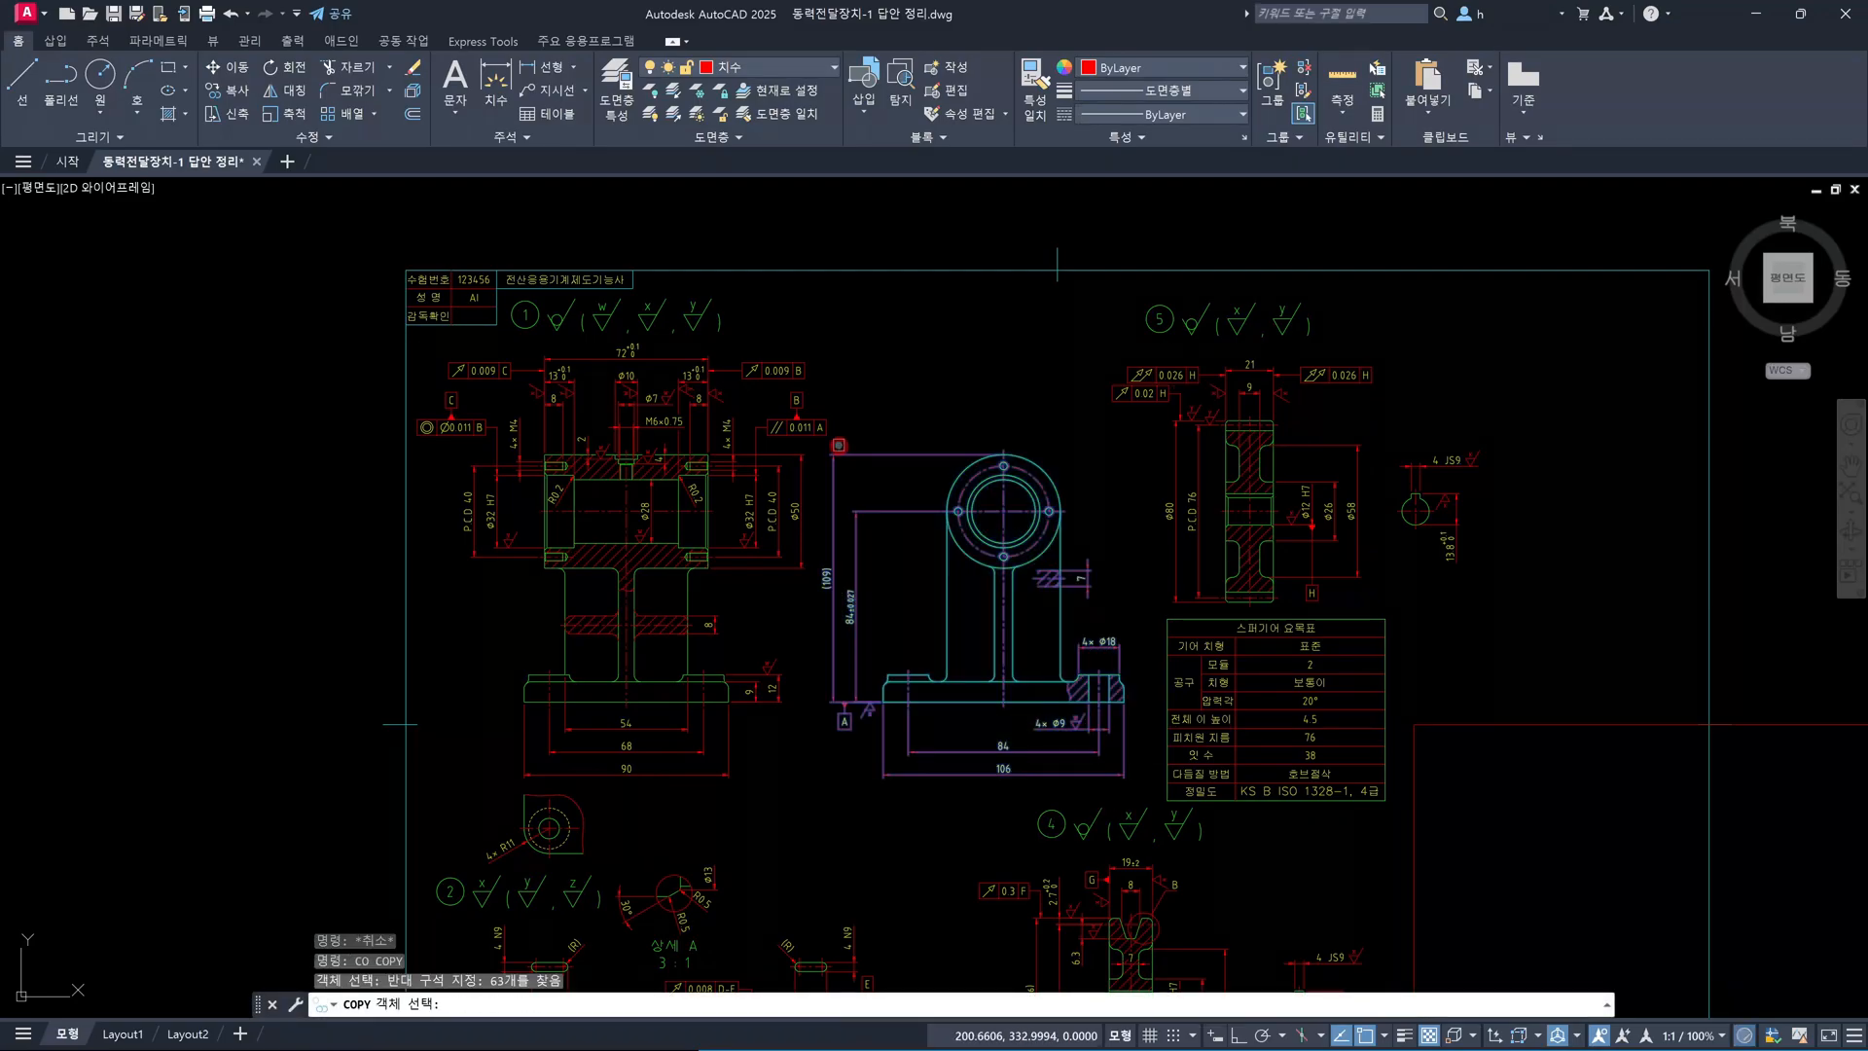
pyautogui.press('Return')
pyautogui.click(917, 421)
pyautogui.scroll(-4, 917, 424)
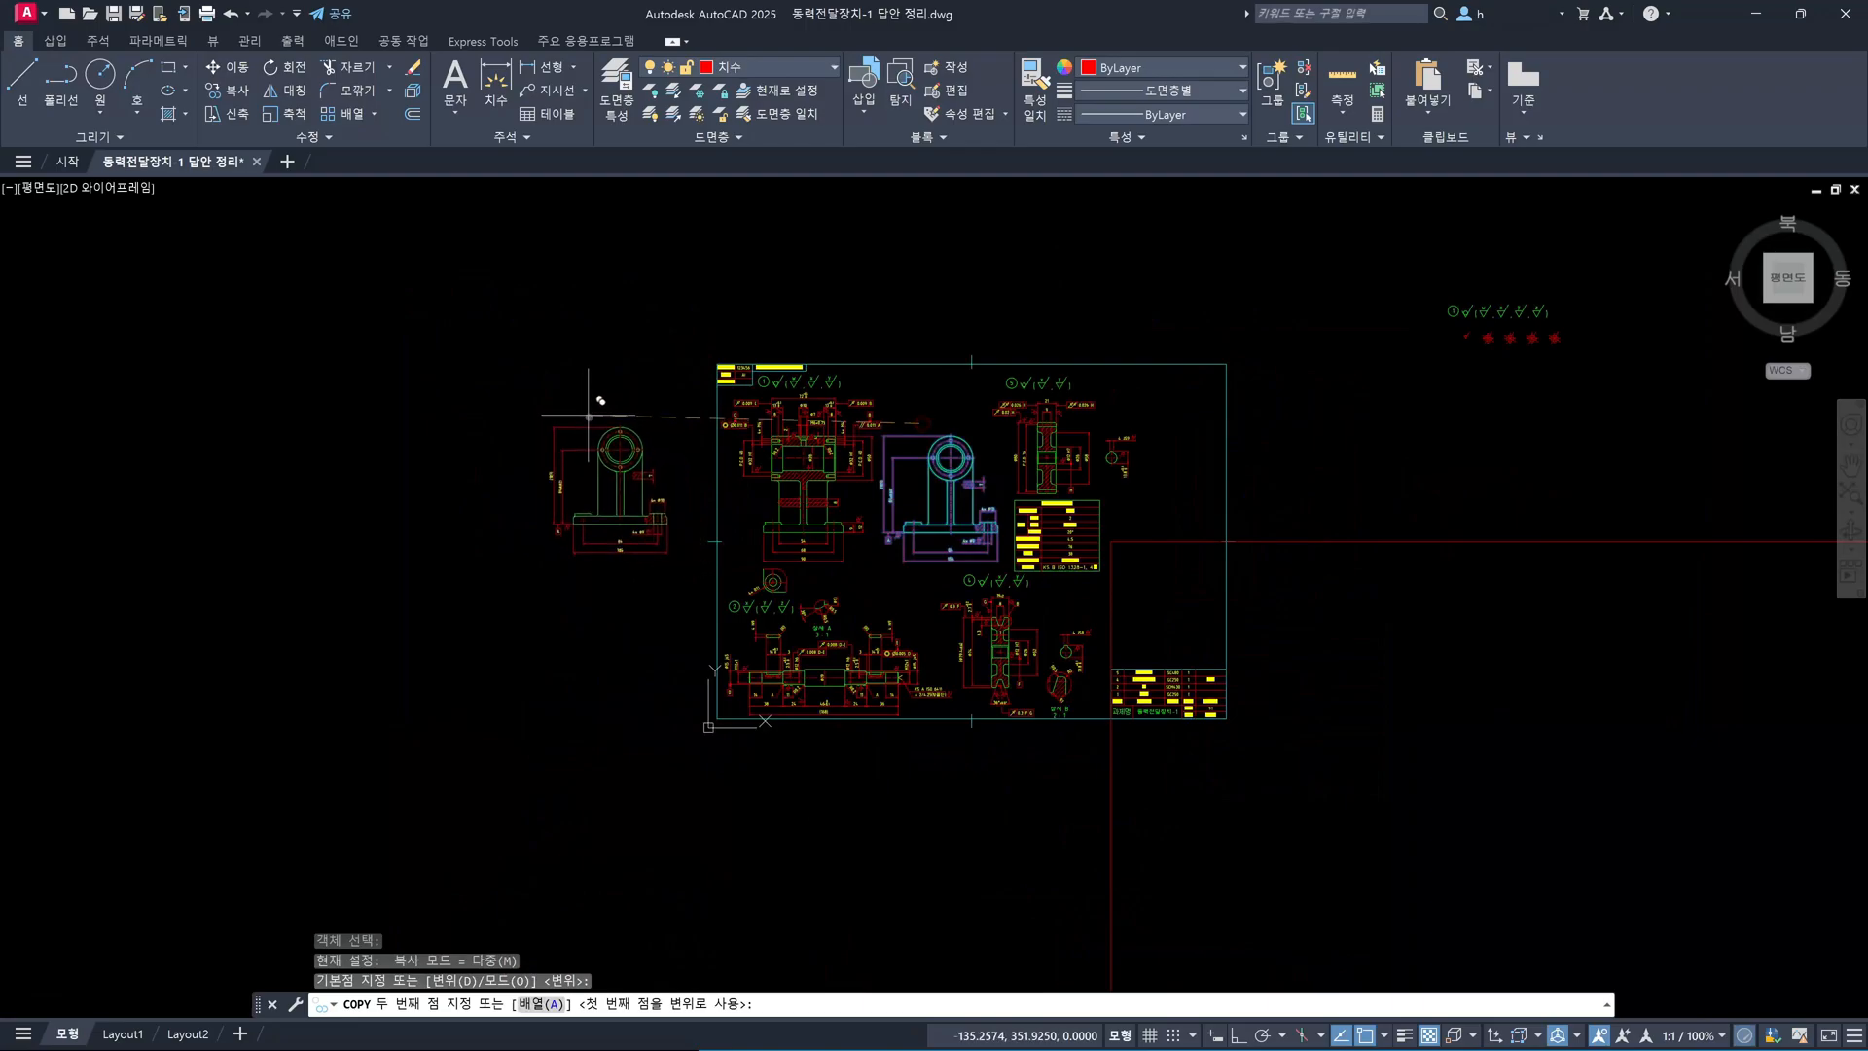
pyautogui.press('F8')
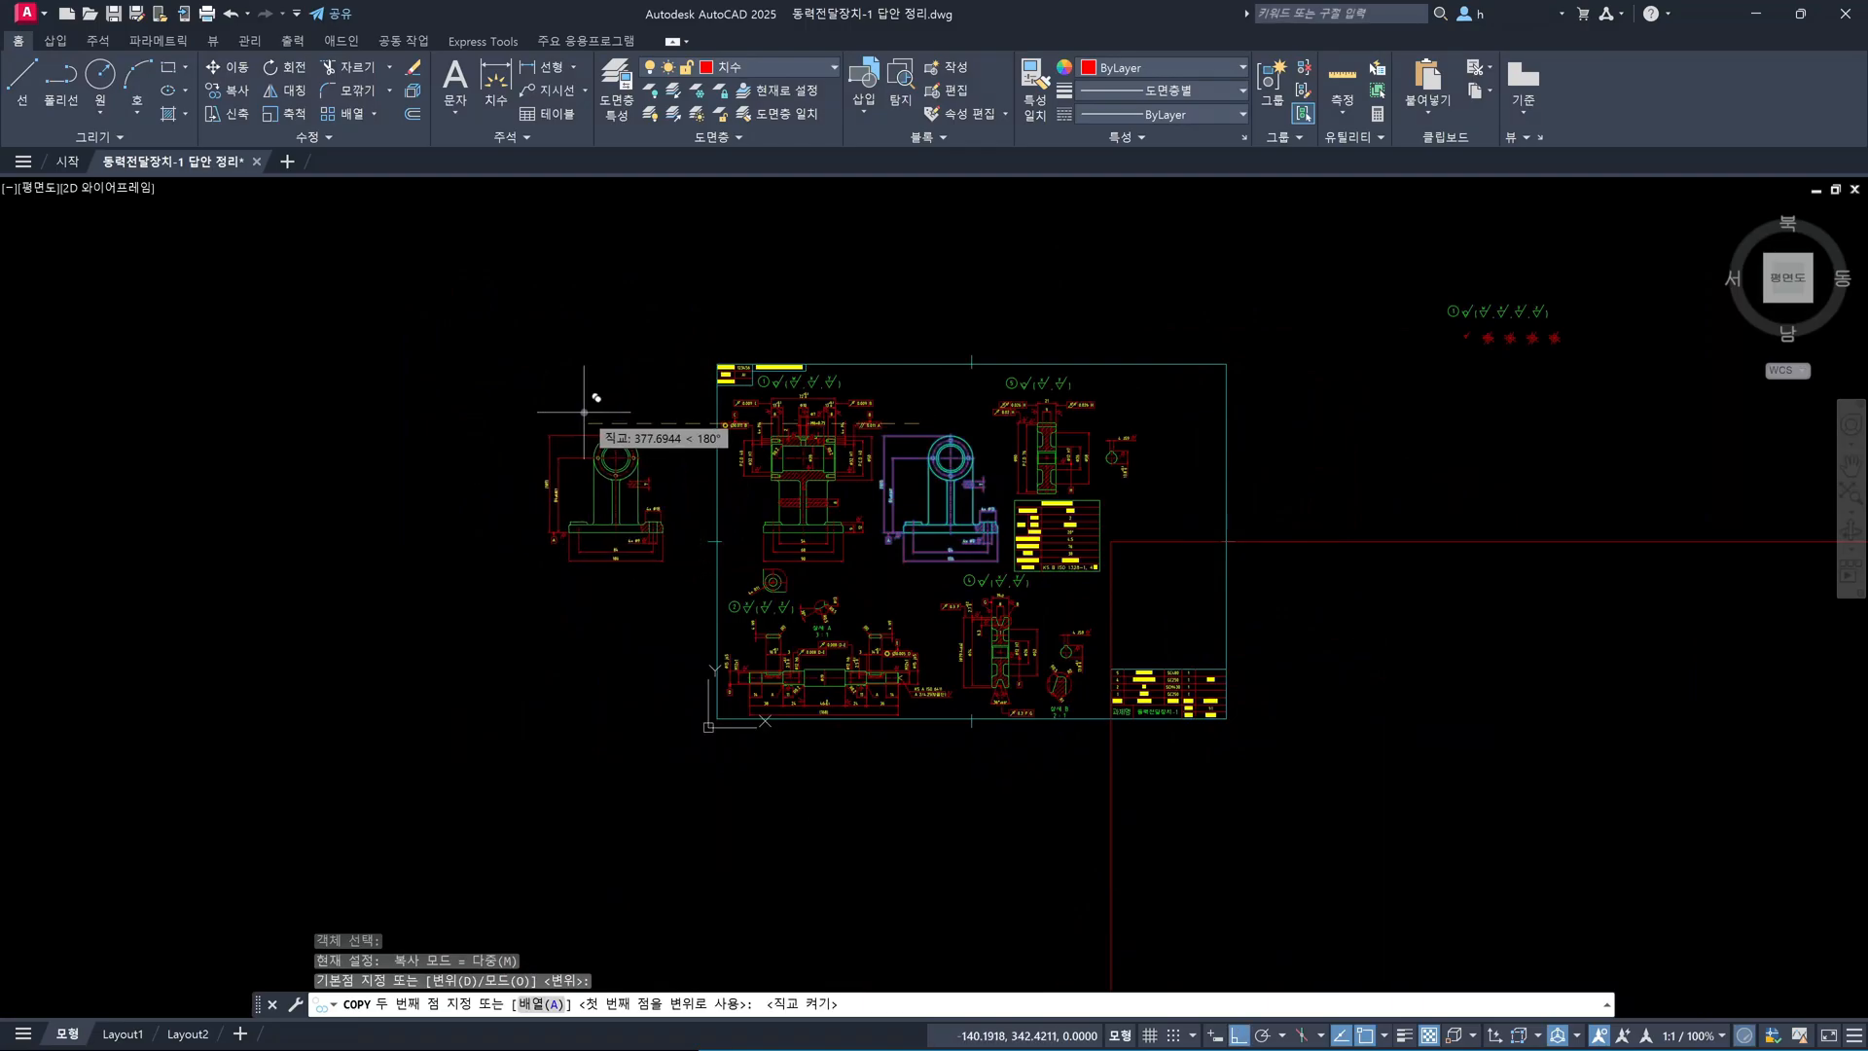
pyautogui.click(584, 412)
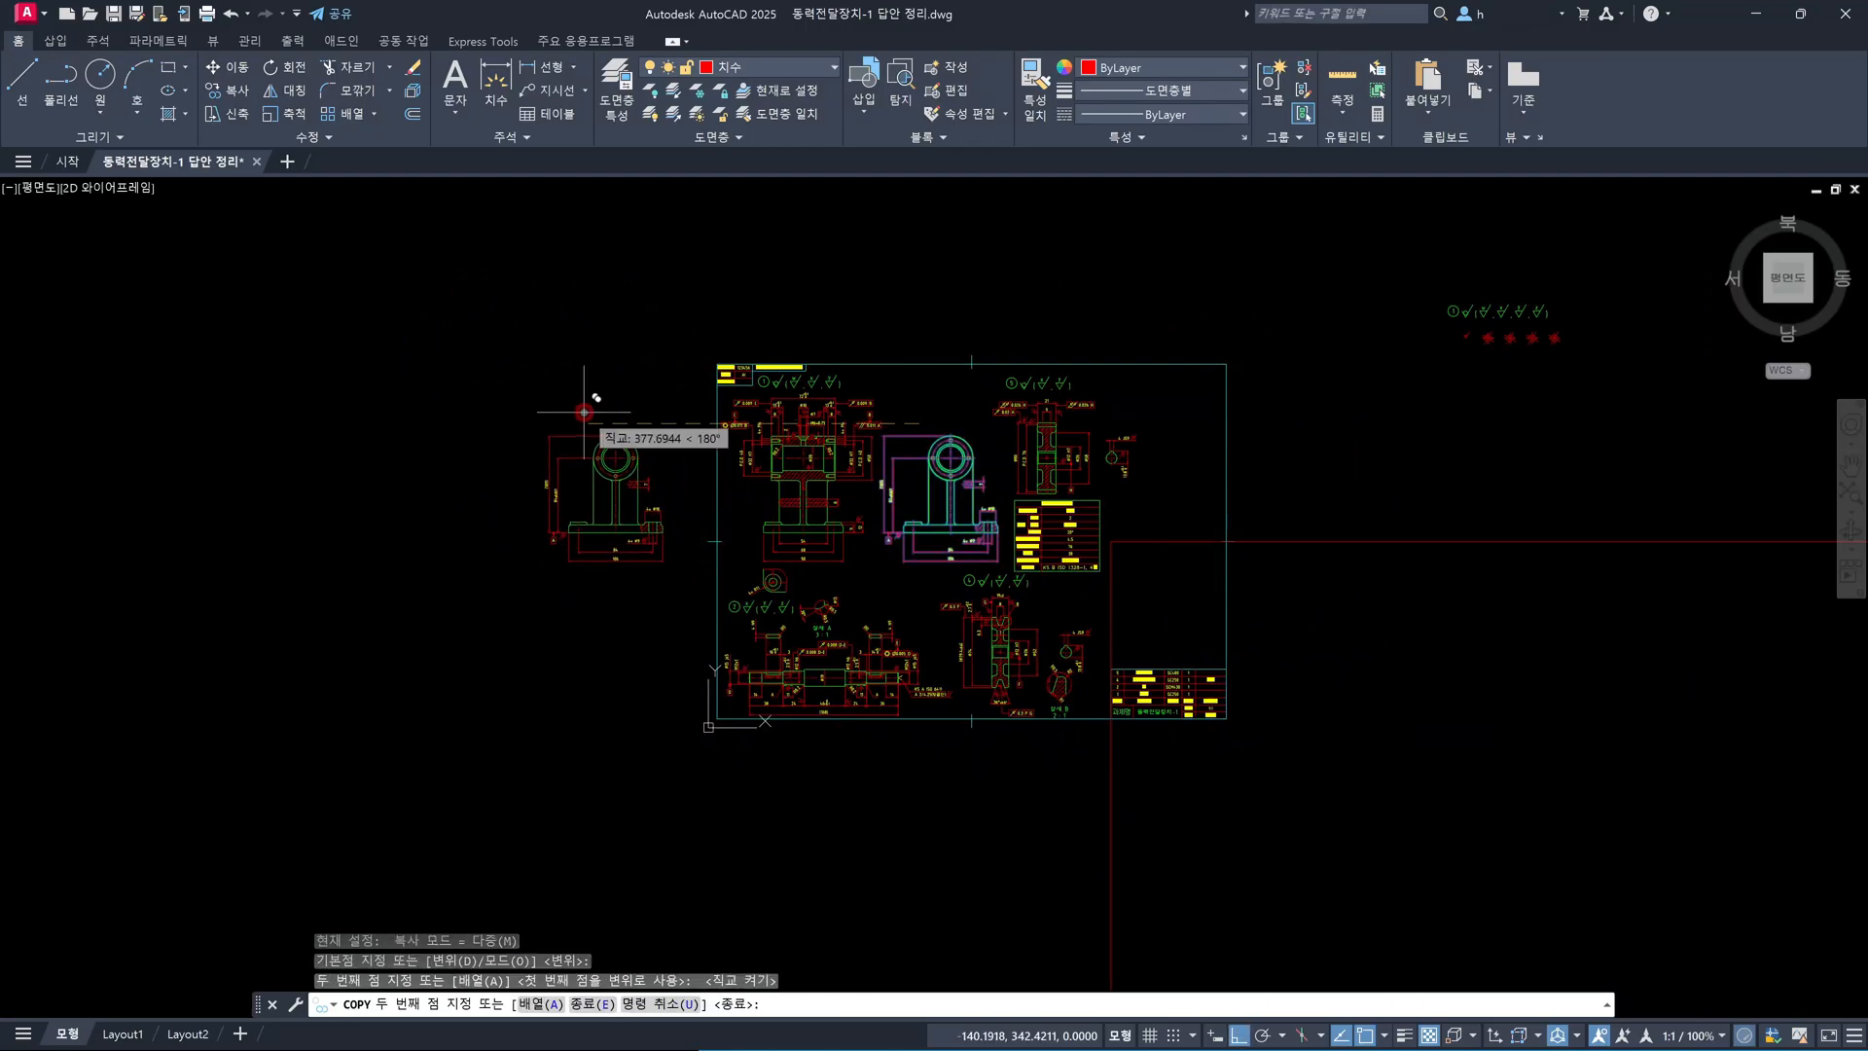
pyautogui.press('Escape')
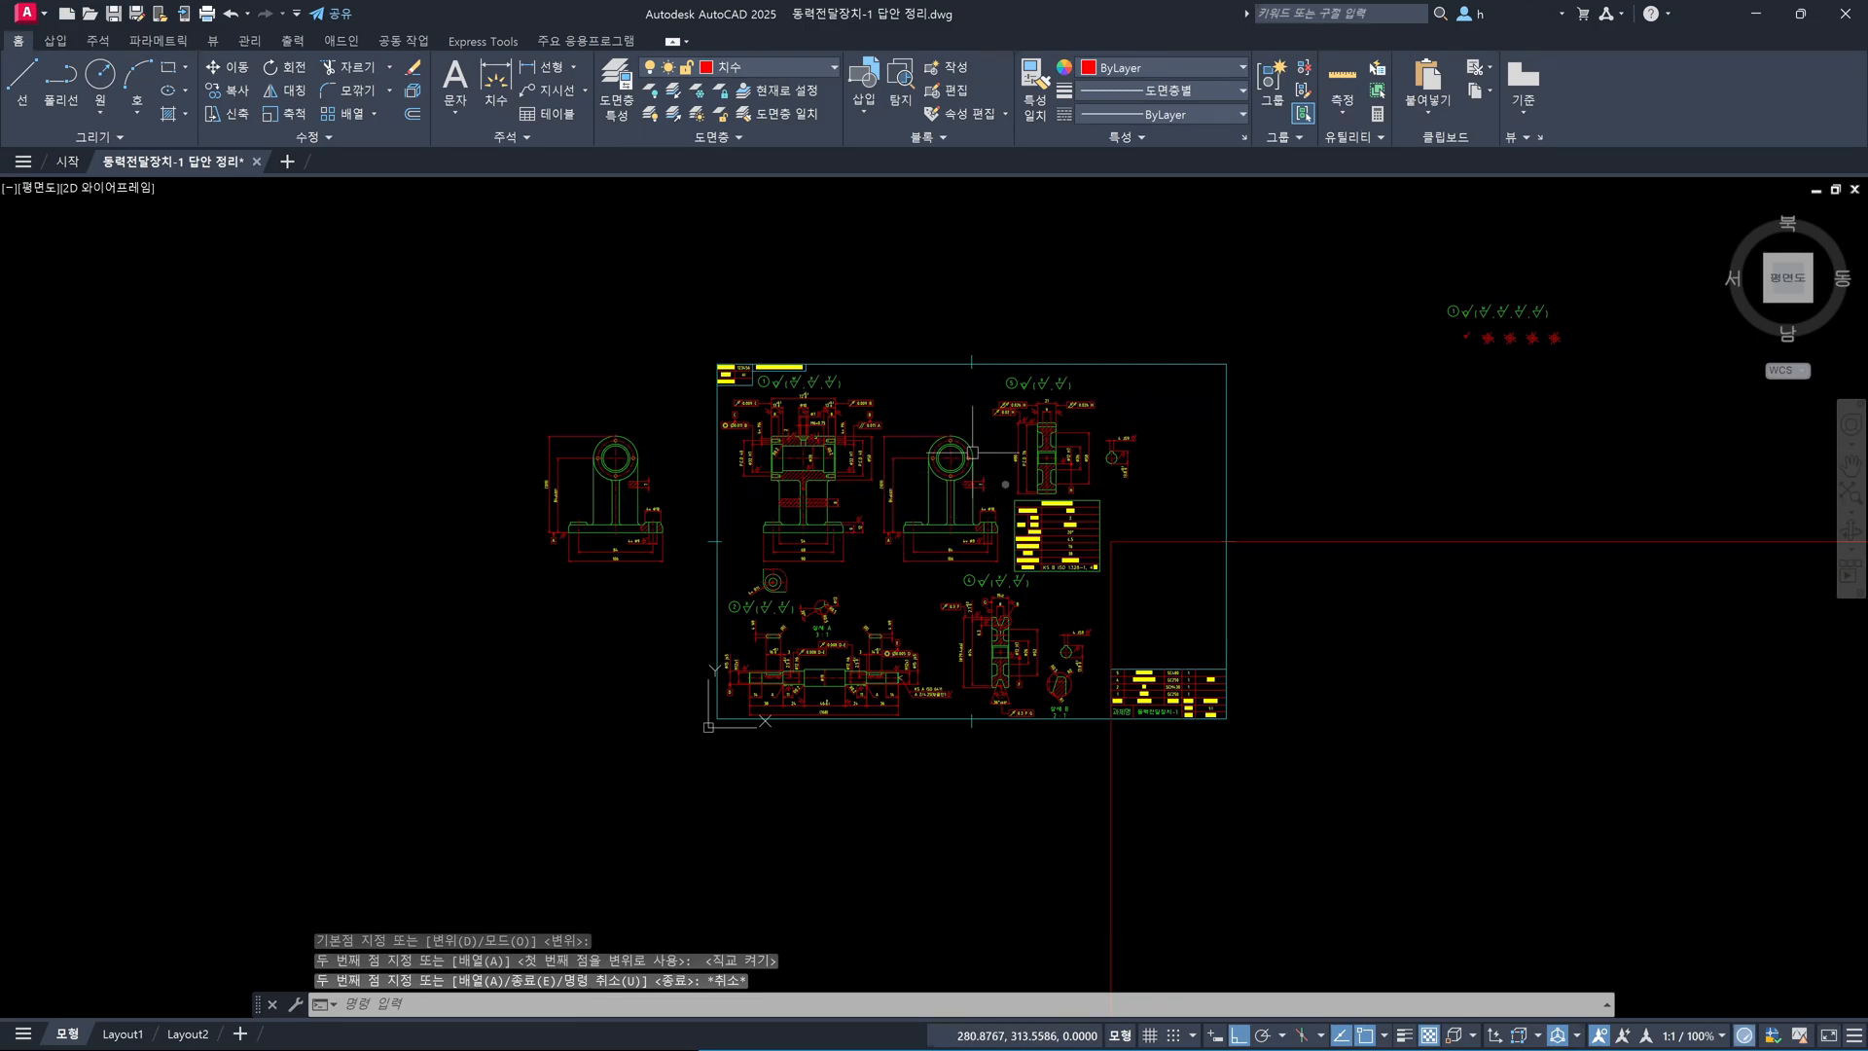
# Lengthen the vertical centreline of the copied side view by a 3 mm increment at its lower end, below the base
pyautogui.scroll(6, 662, 499)
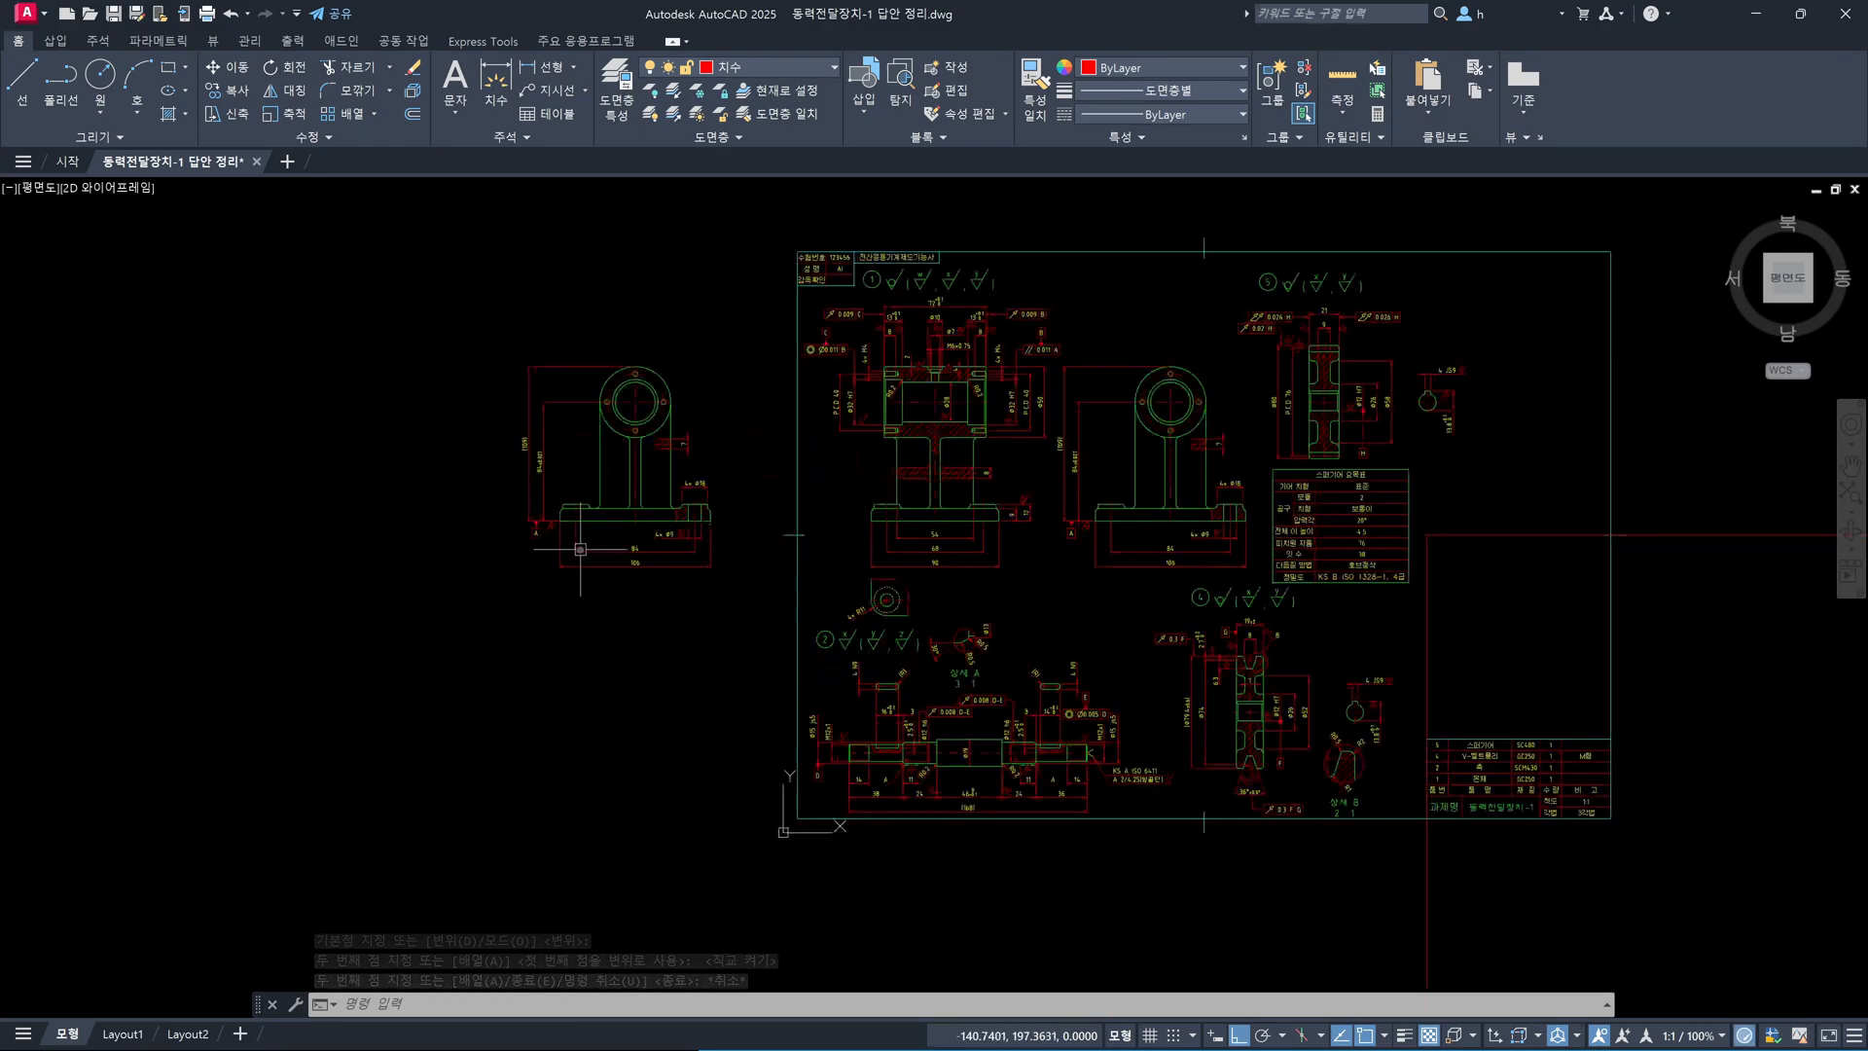
pyautogui.moveTo(662, 499); pyautogui.dragTo(752, 606, button='middle')
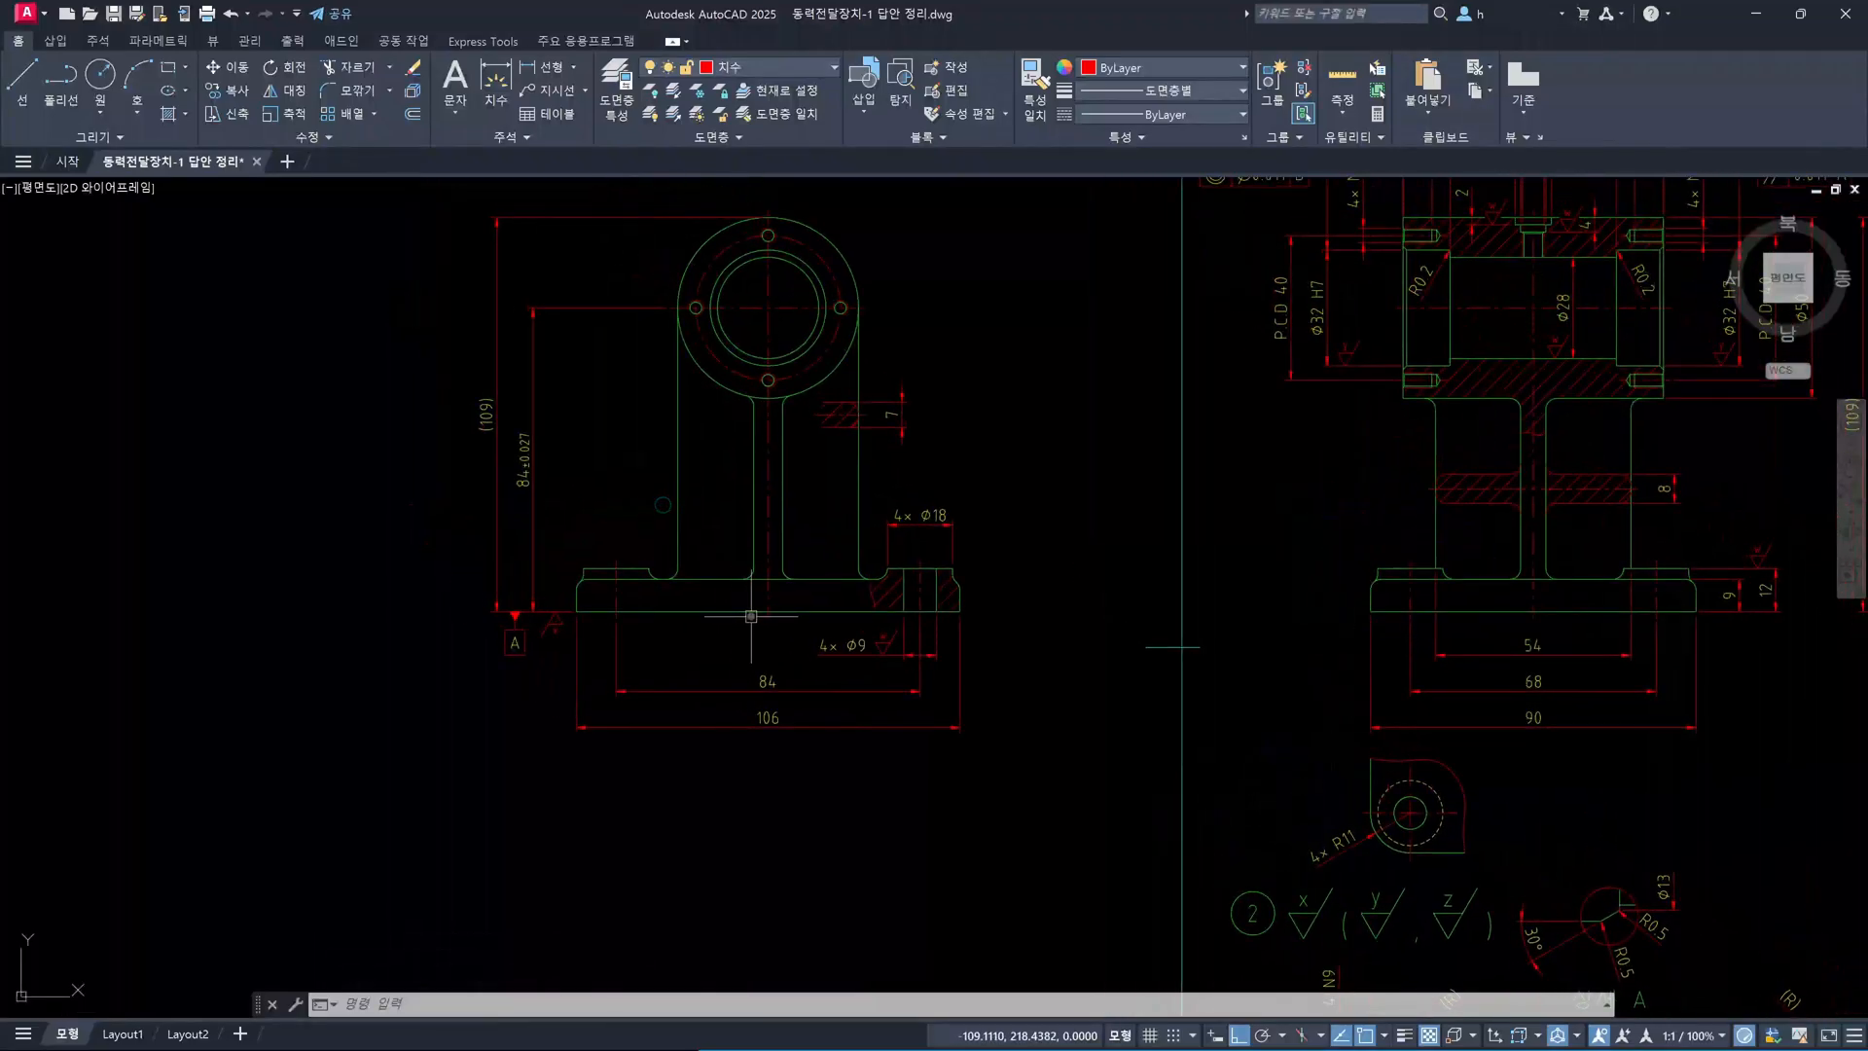
pyautogui.scroll(2, 756, 627)
pyautogui.scroll(4, 782, 606)
pyautogui.click(777, 621)
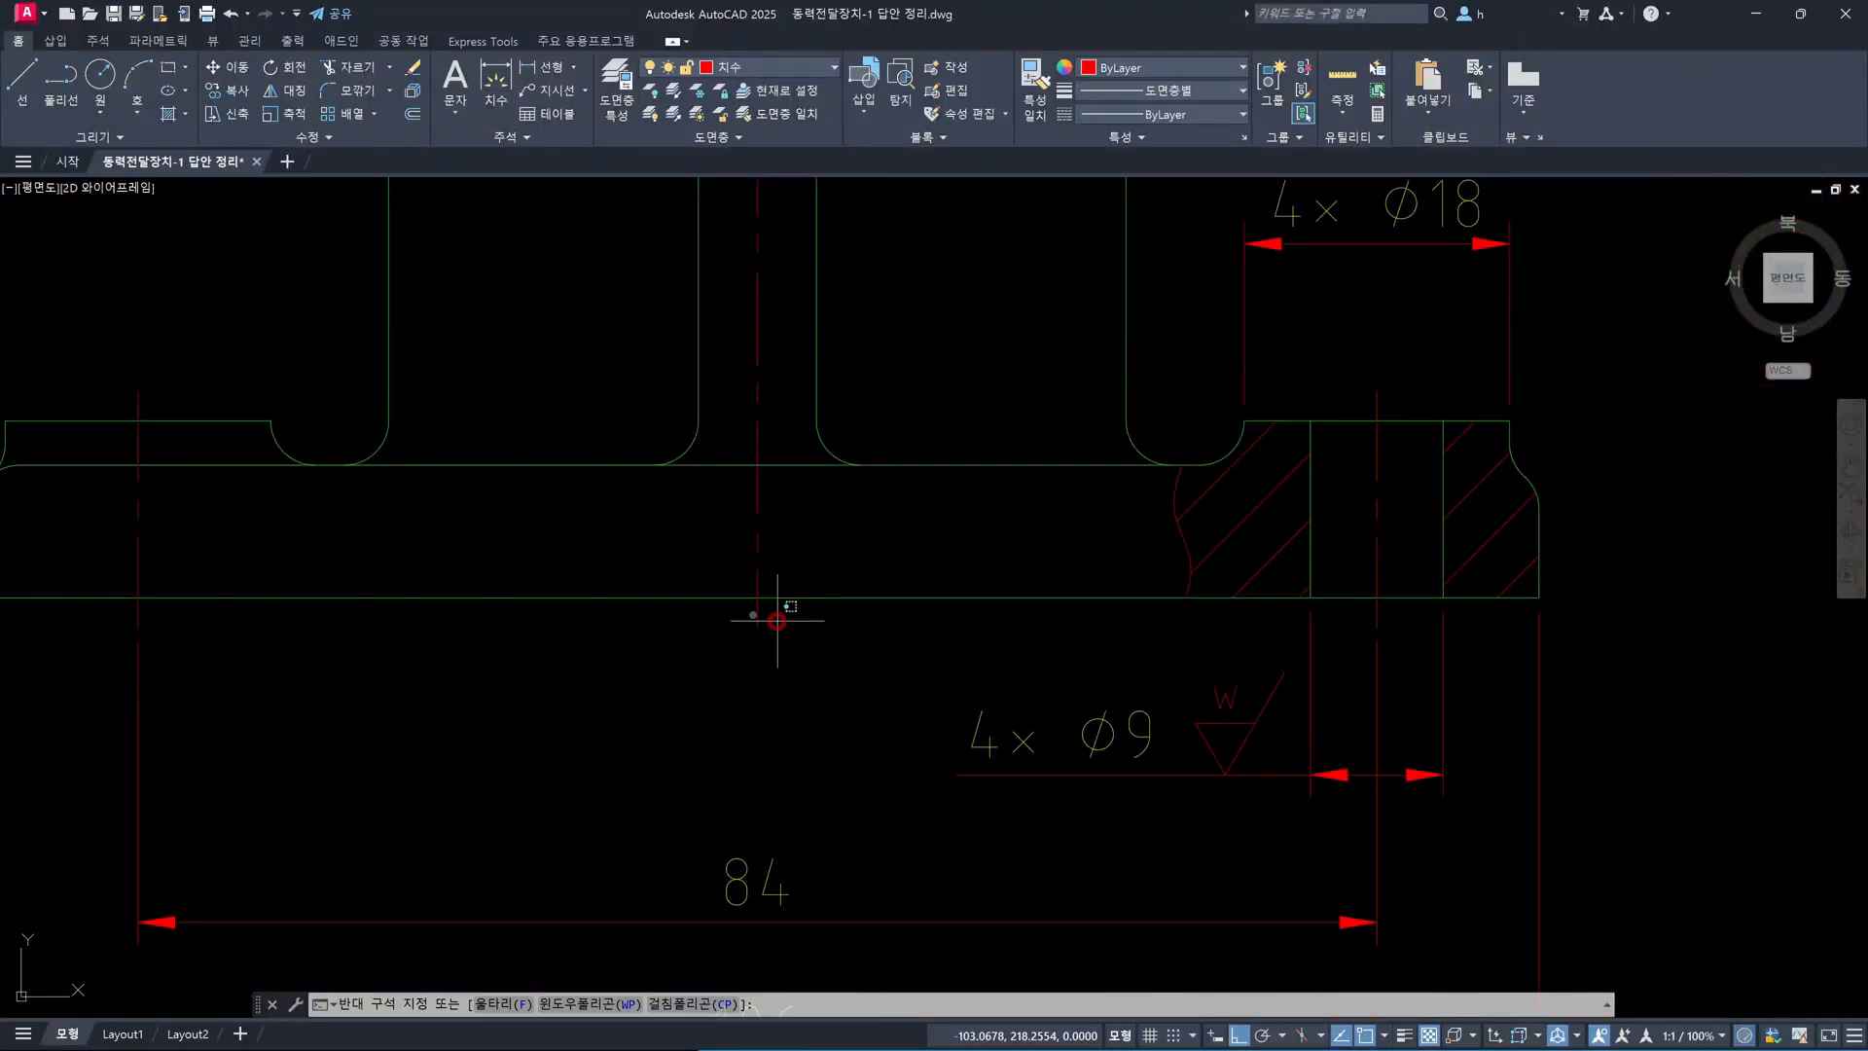
pyautogui.click(710, 612)
pyautogui.press('Escape')
pyautogui.press('Escape')
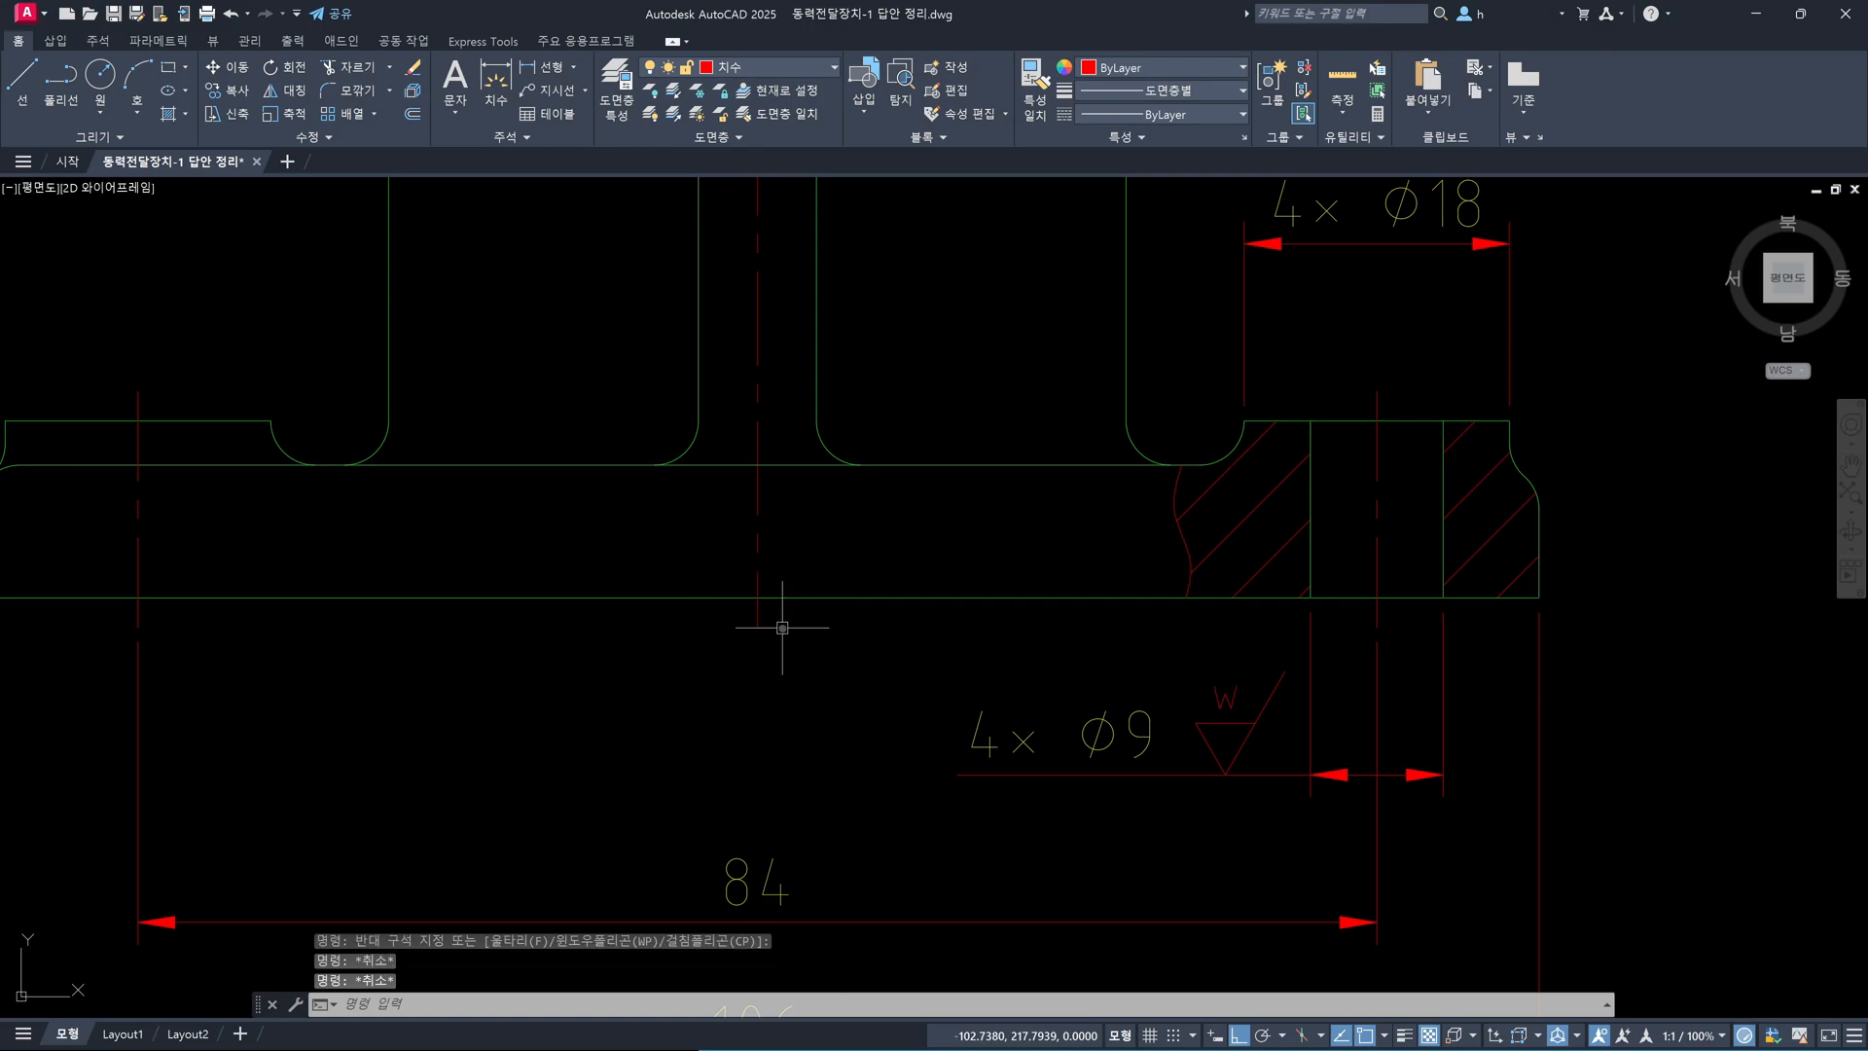
pyautogui.write('LEN')
pyautogui.press('Return')
pyautogui.write('de')
pyautogui.press('Return')
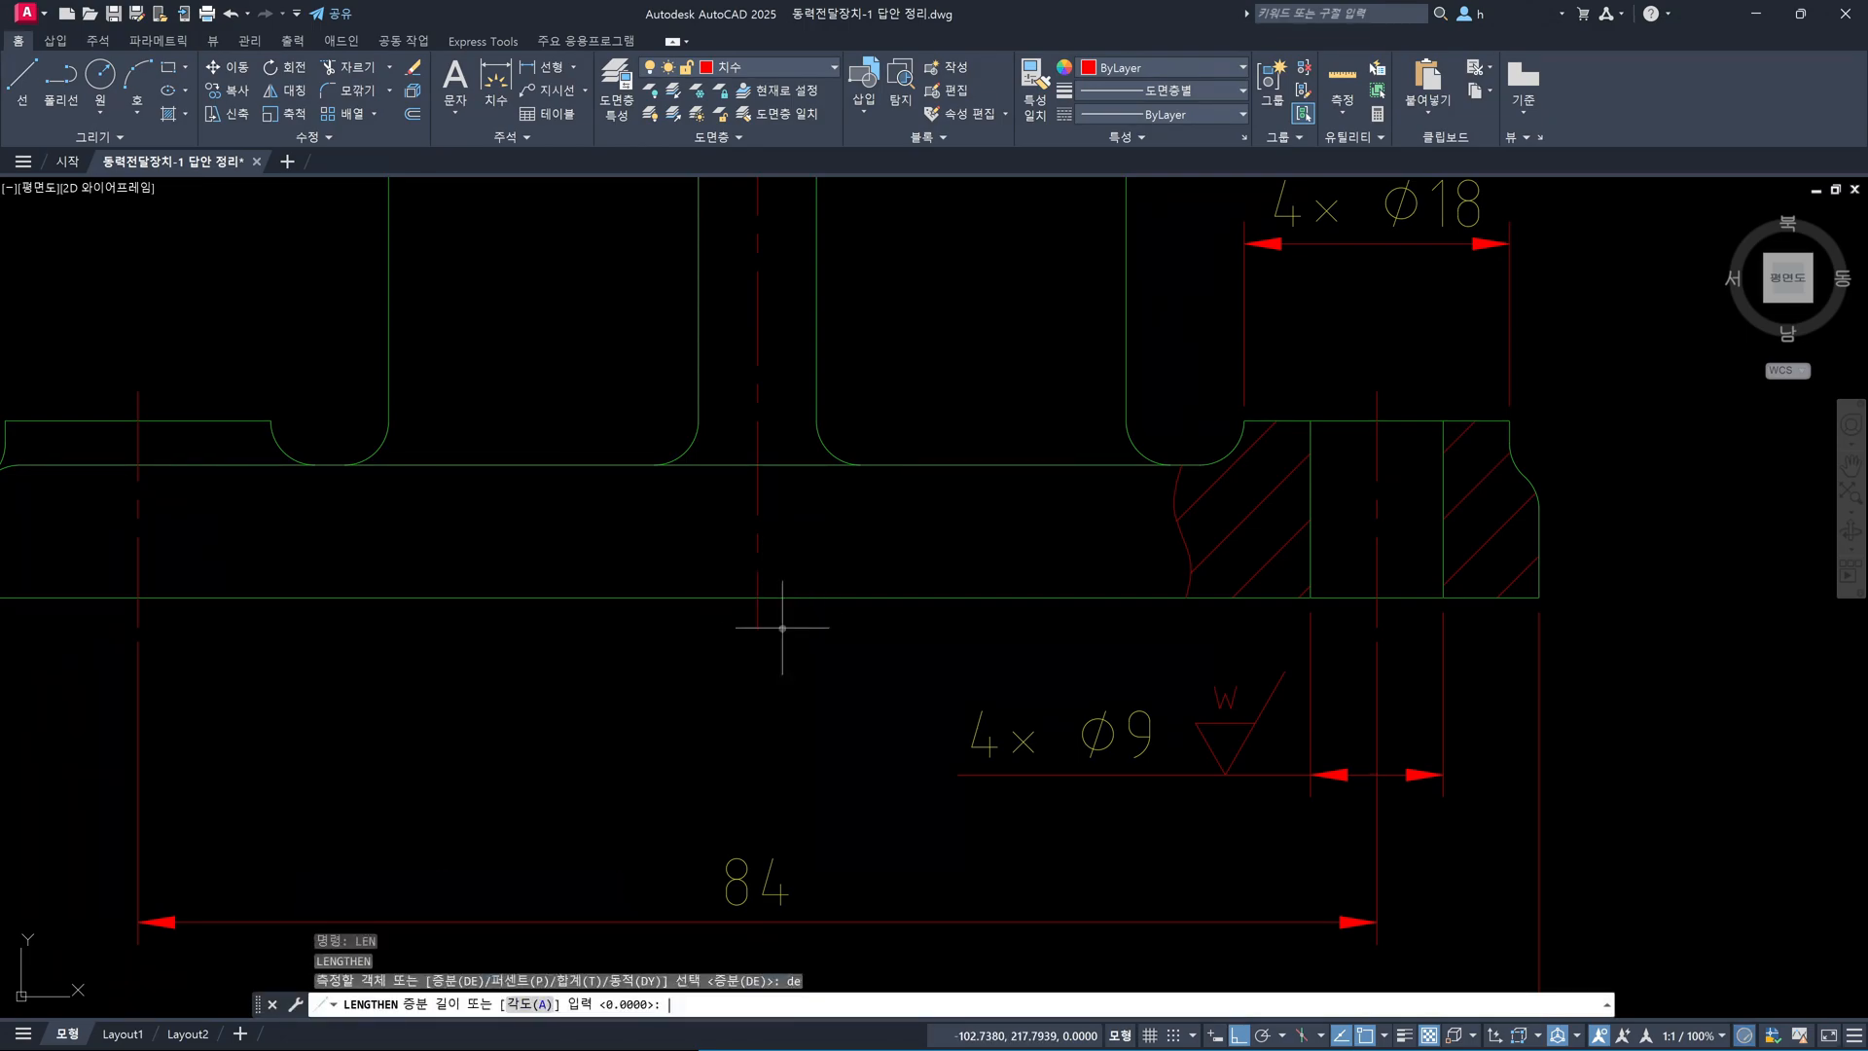
pyautogui.write('3')
pyautogui.press('Return')
pyautogui.click(762, 628)
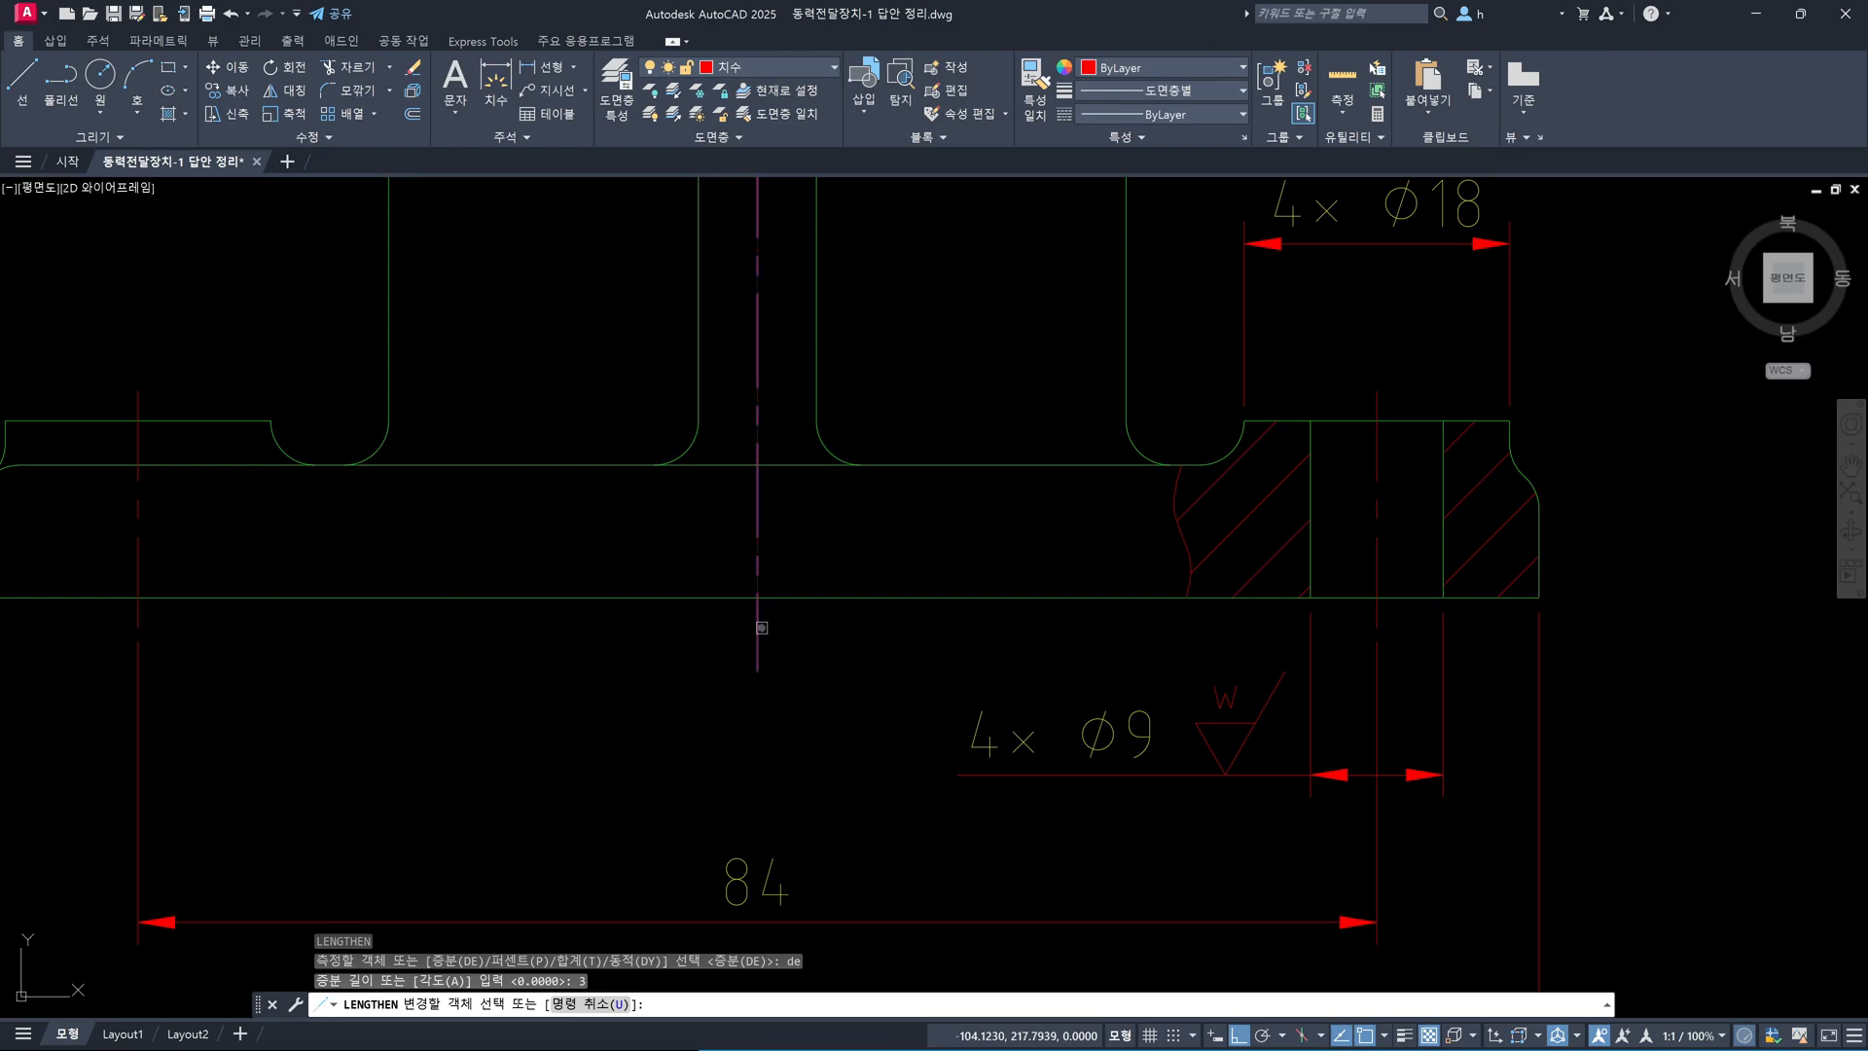
pyautogui.click(762, 625)
# Lengthen the same vertical centreline by 3 mm at its upper end, above the cylindrical boss
pyautogui.scroll(-6, 820, 618)
pyautogui.moveTo(849, 462); pyautogui.dragTo(847, 629, button='middle')
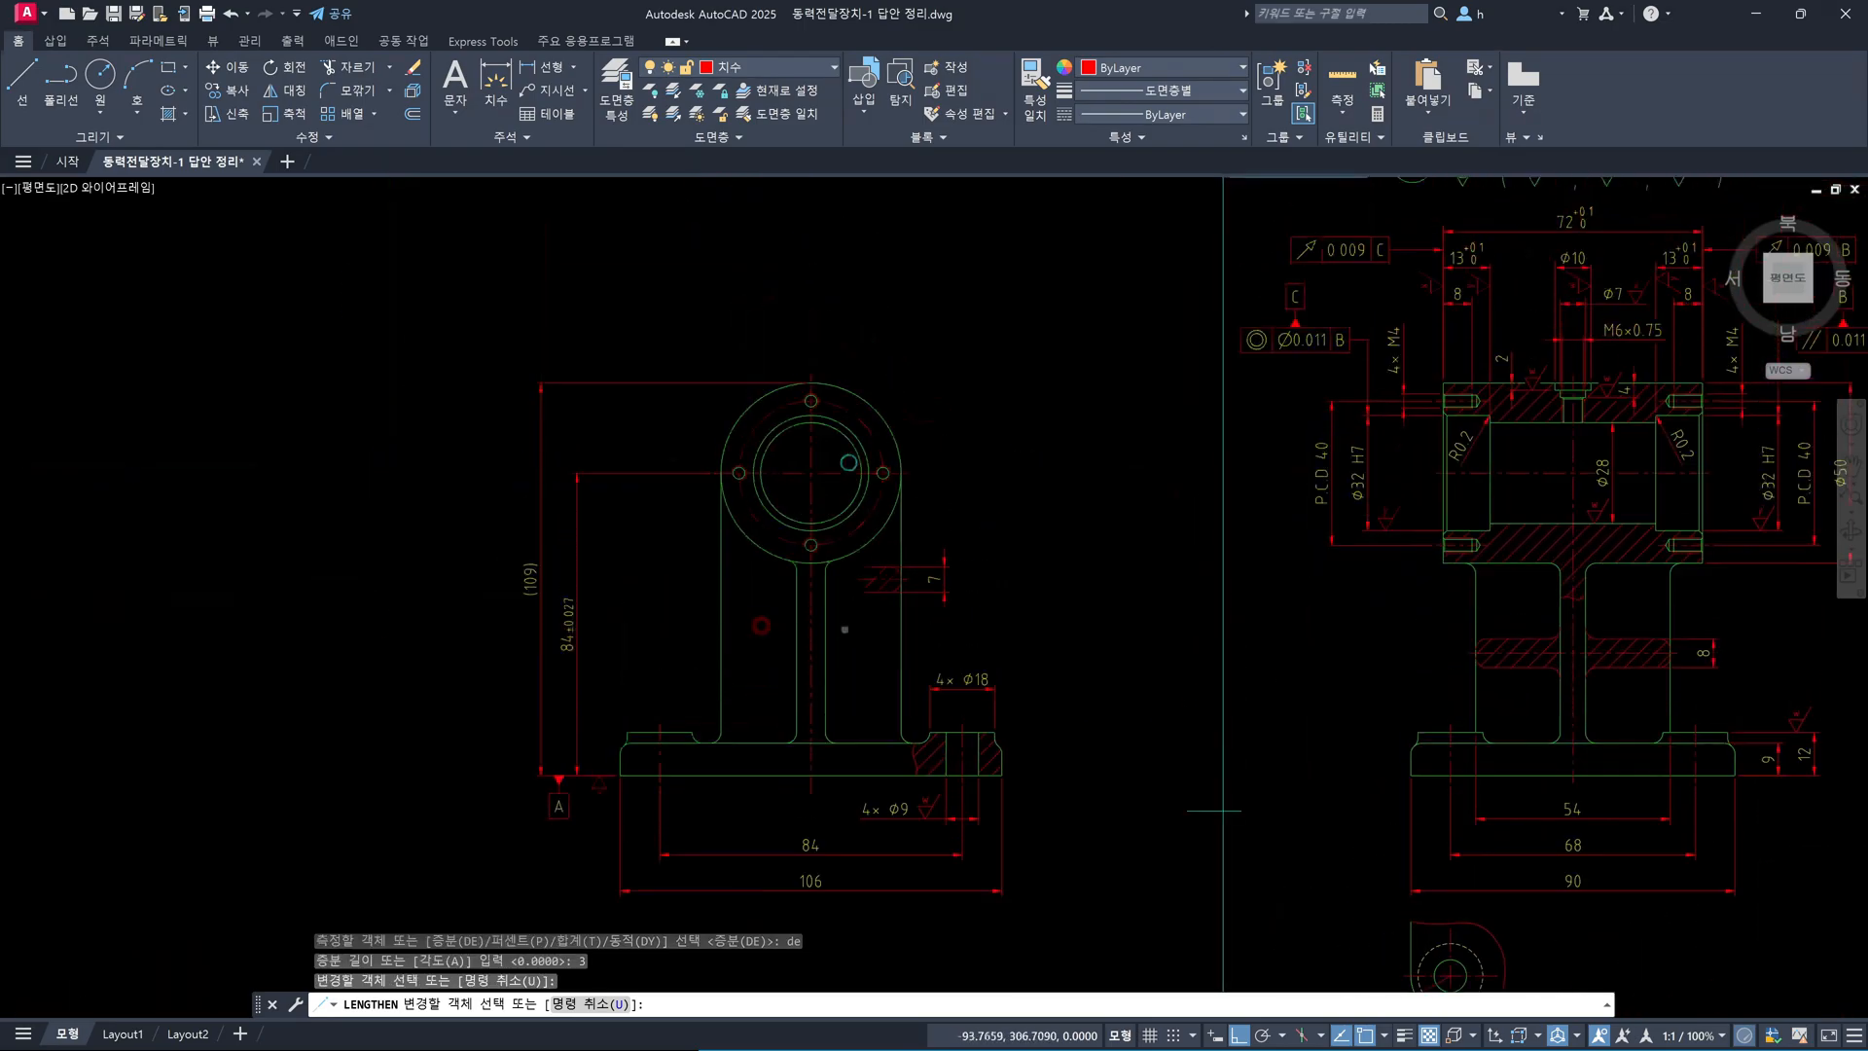
pyautogui.click(808, 377)
pyautogui.scroll(2, 802, 352)
pyautogui.scroll(3, 800, 333)
pyautogui.click(844, 469)
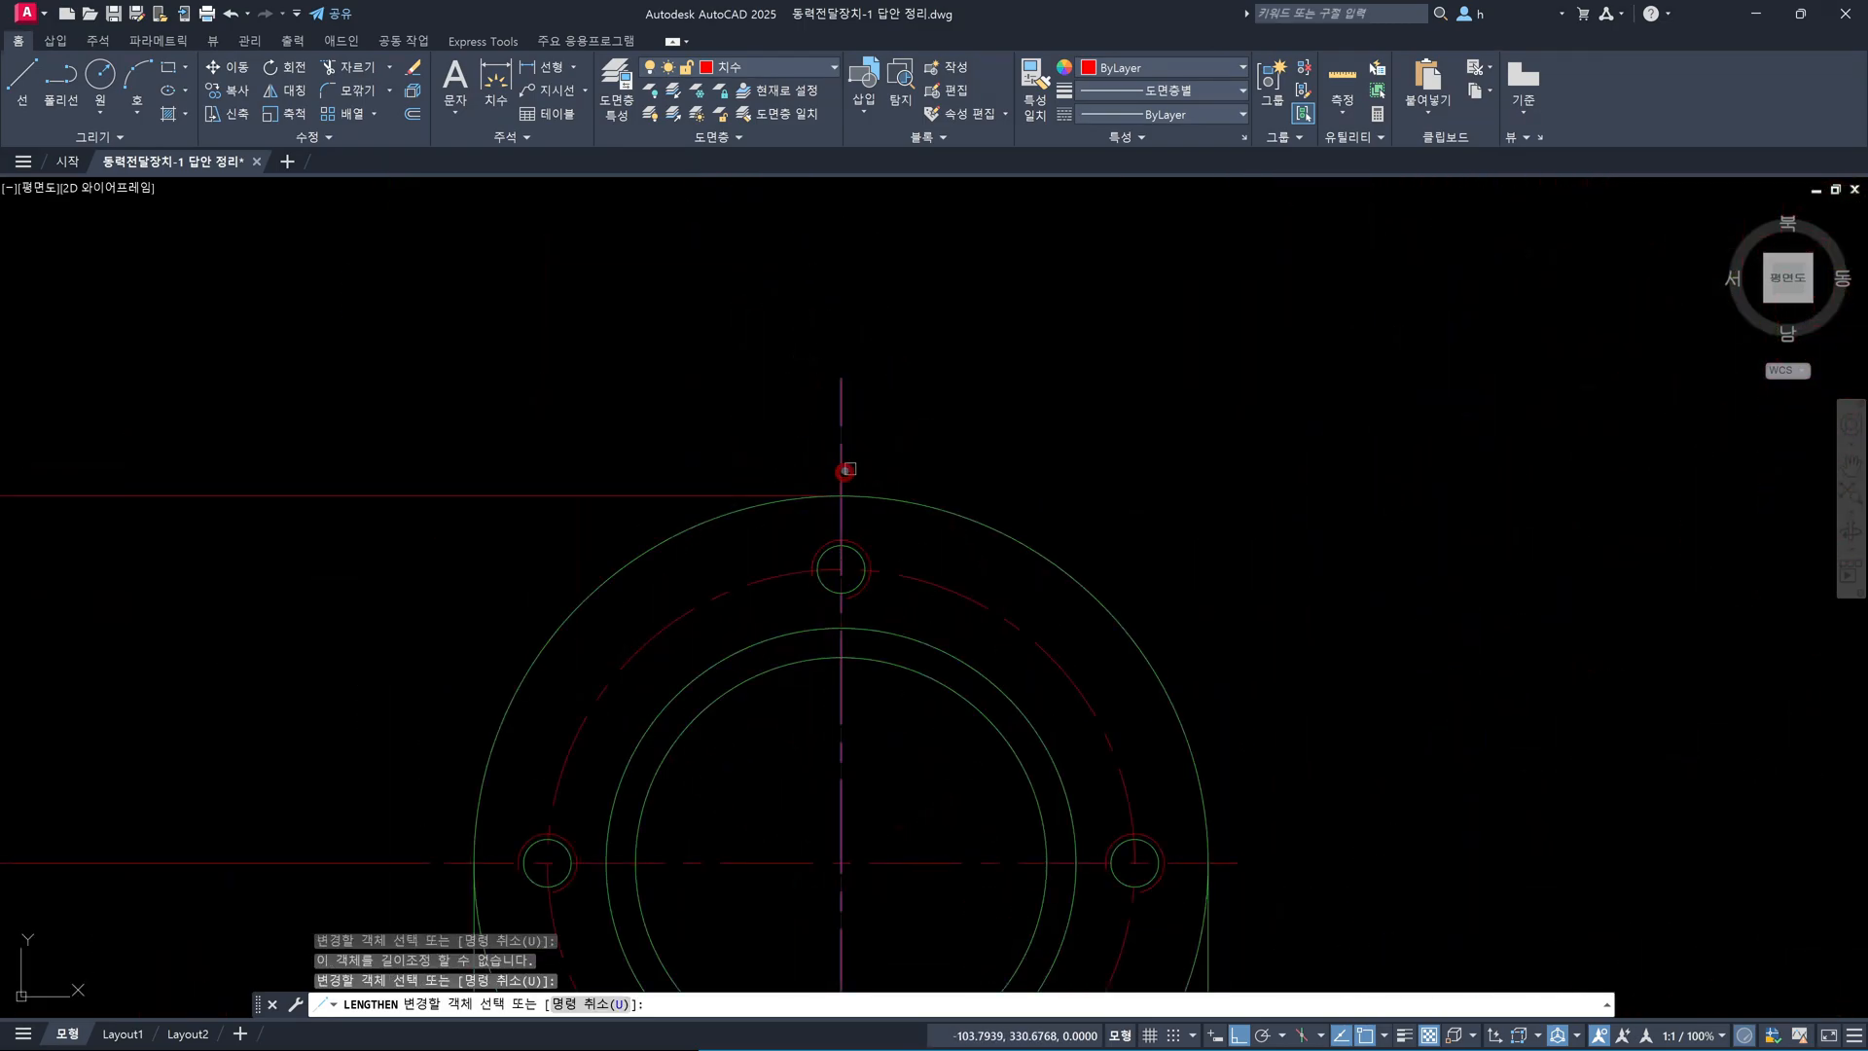
pyautogui.press('Escape')
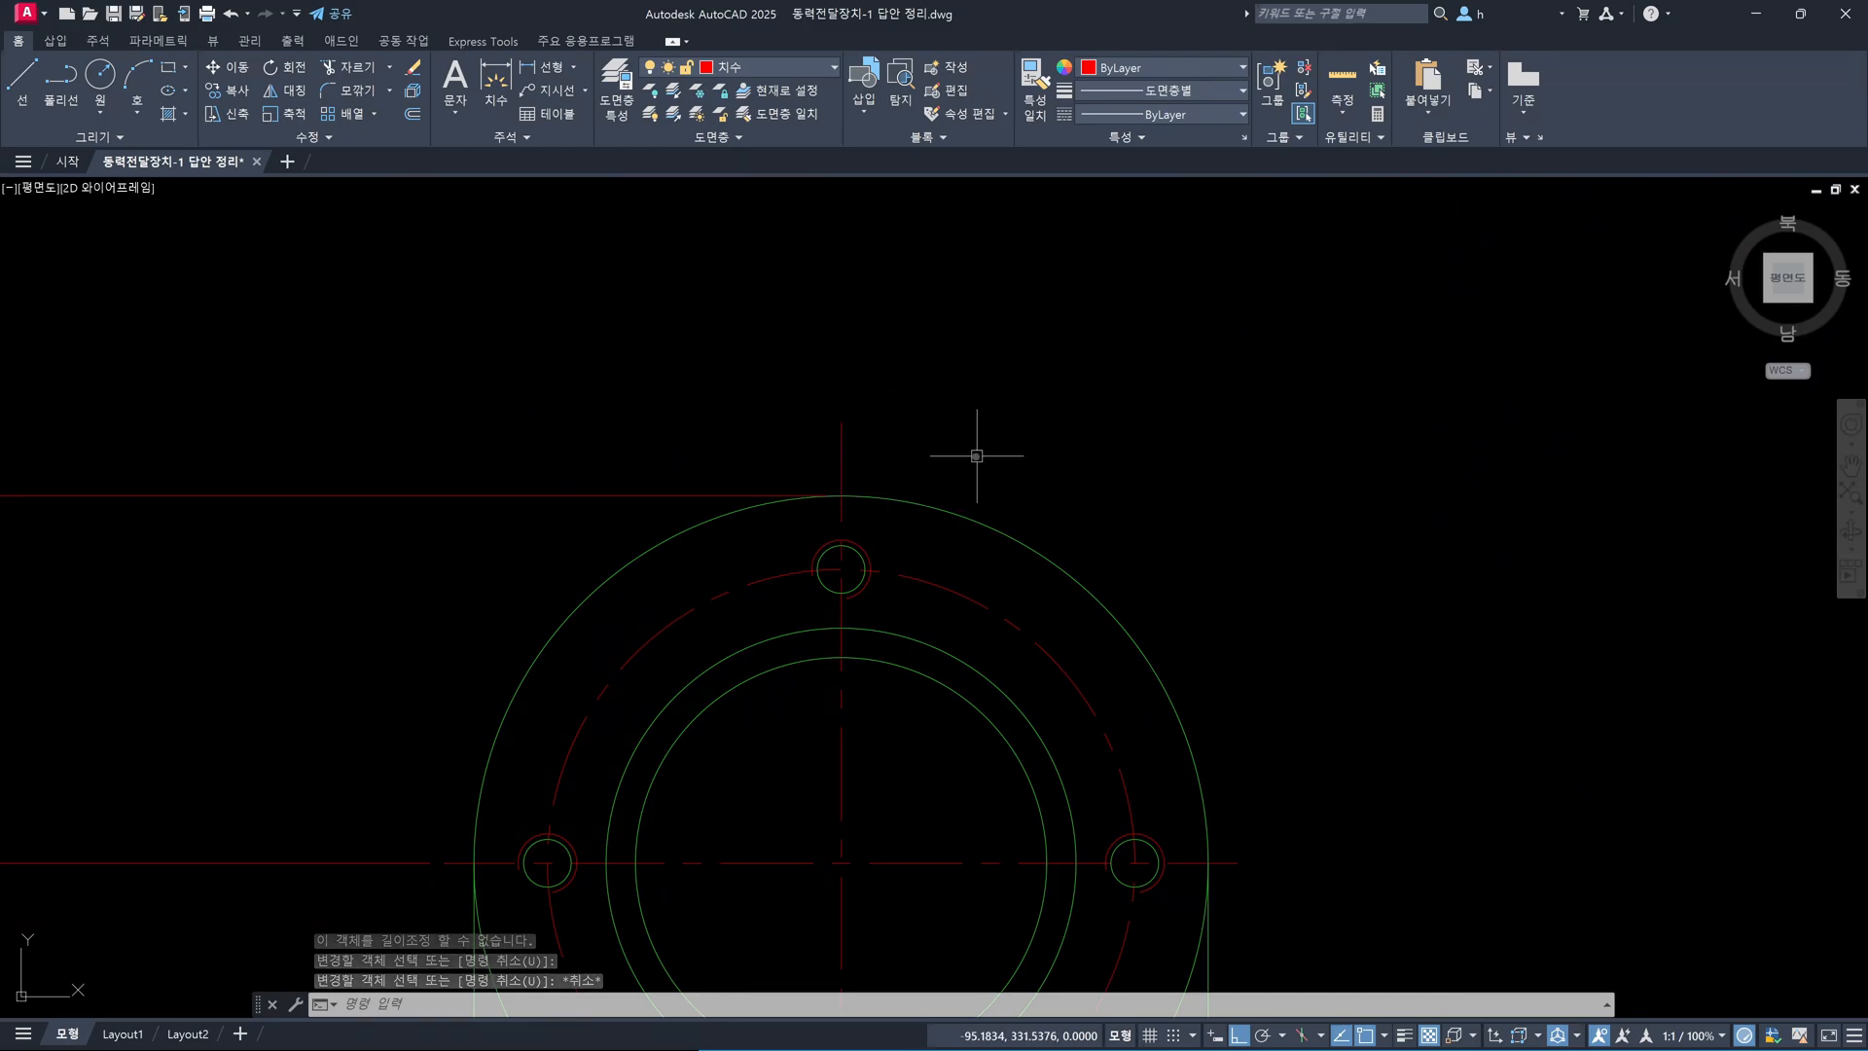
# Draw a trial 2.5 mm horizontal line beside the upper end of the centreline and erase it
pyautogui.scroll(4, 907, 425)
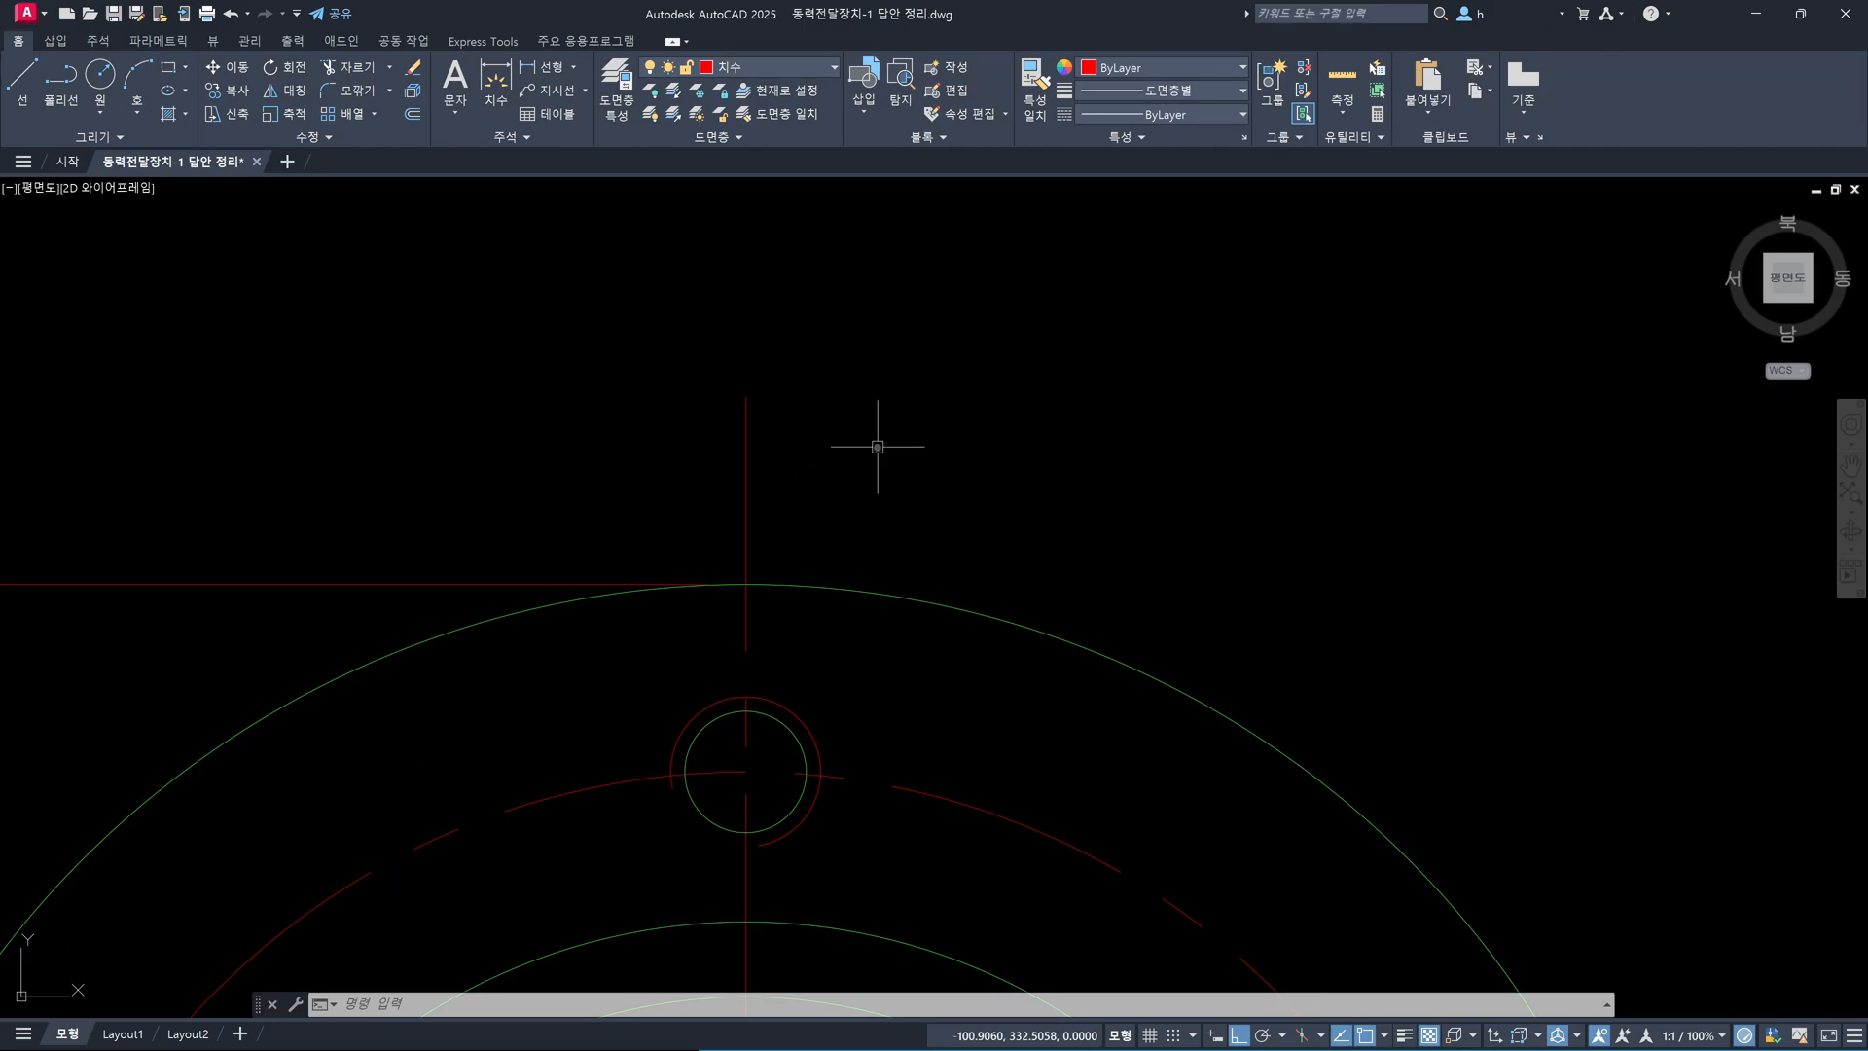
pyautogui.press('Escape')
pyautogui.press('Escape')
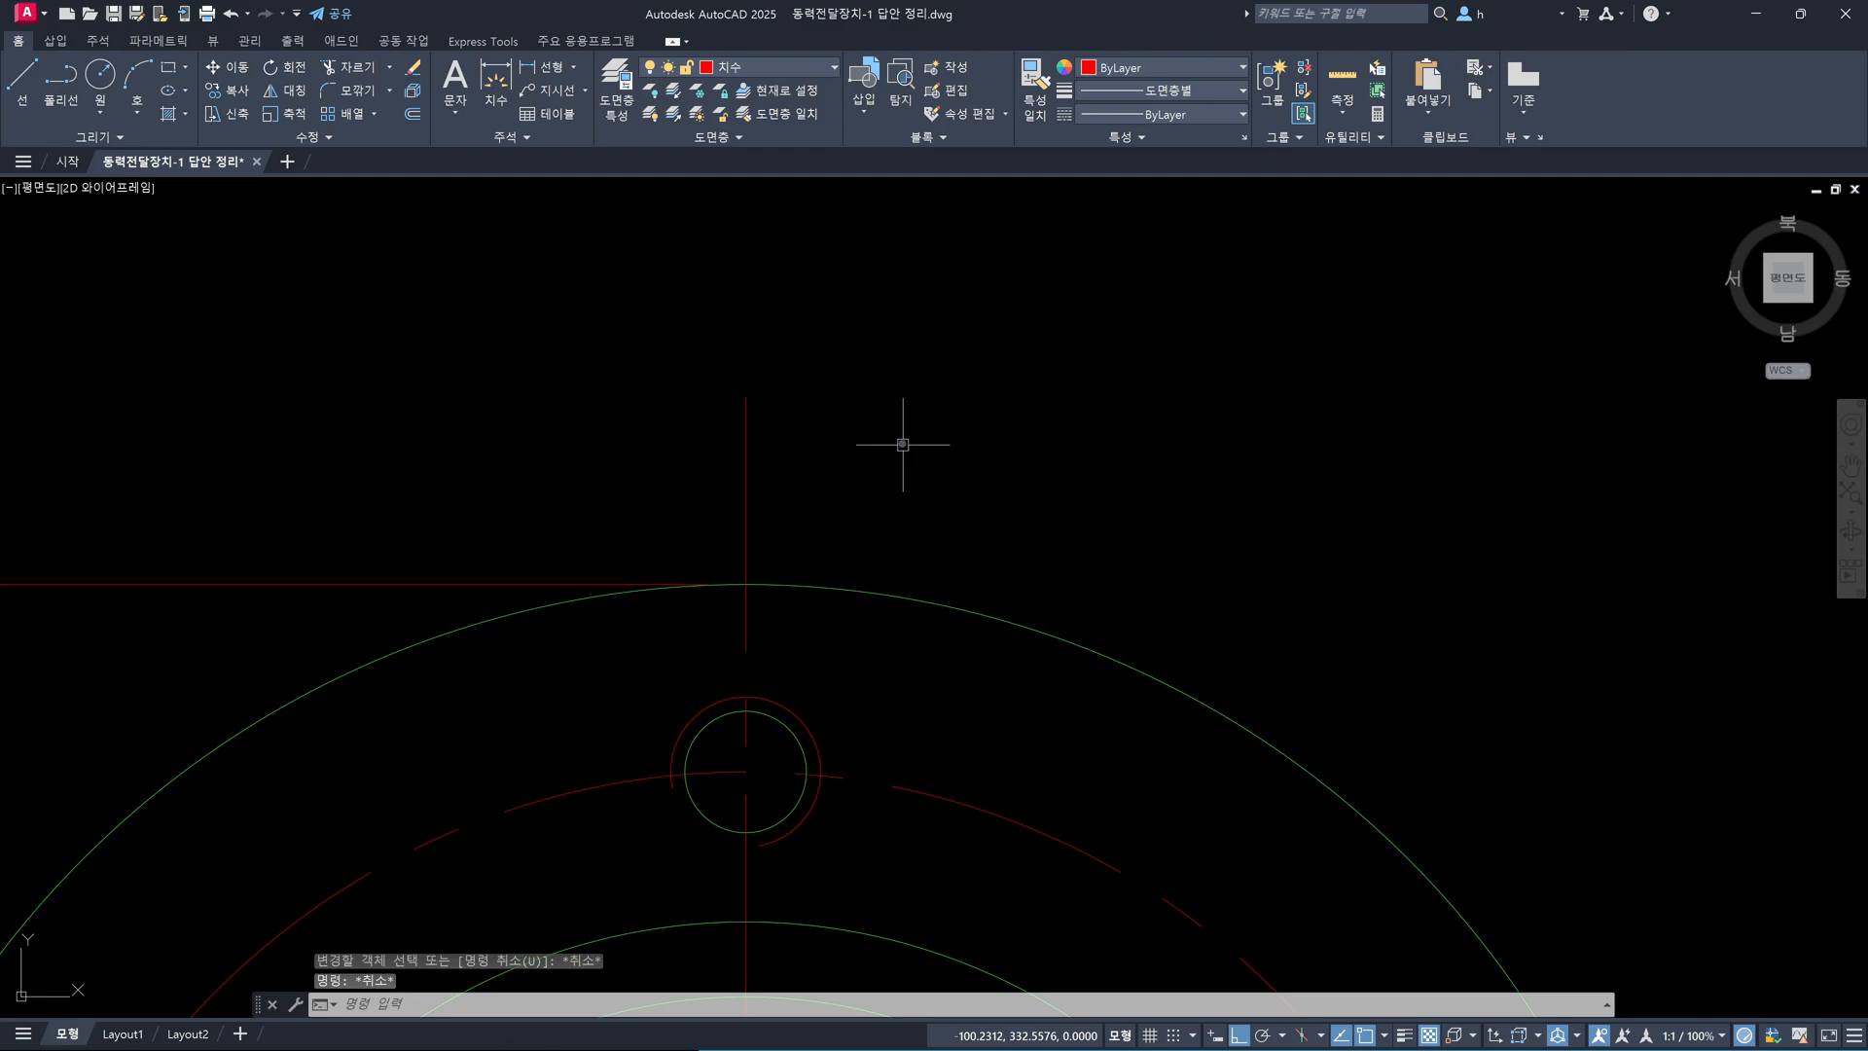
pyautogui.write('l')
pyautogui.press('Return')
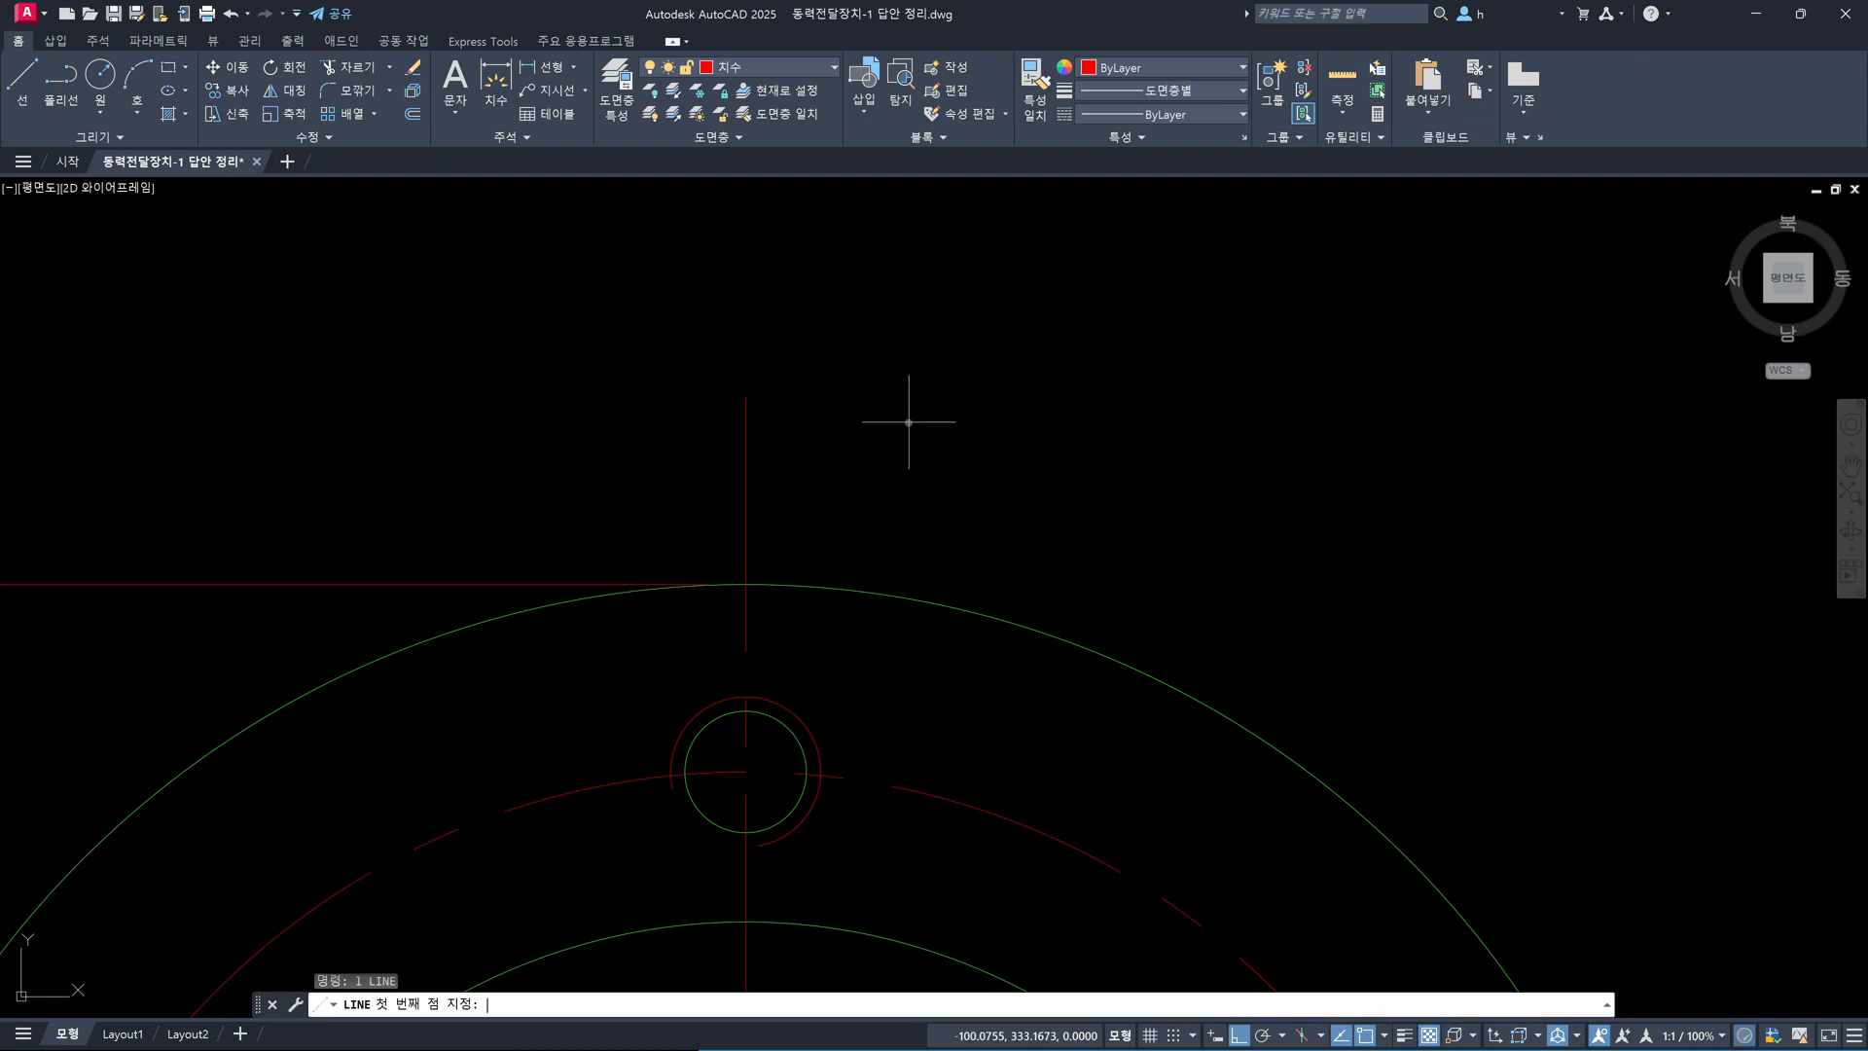
pyautogui.click(909, 422)
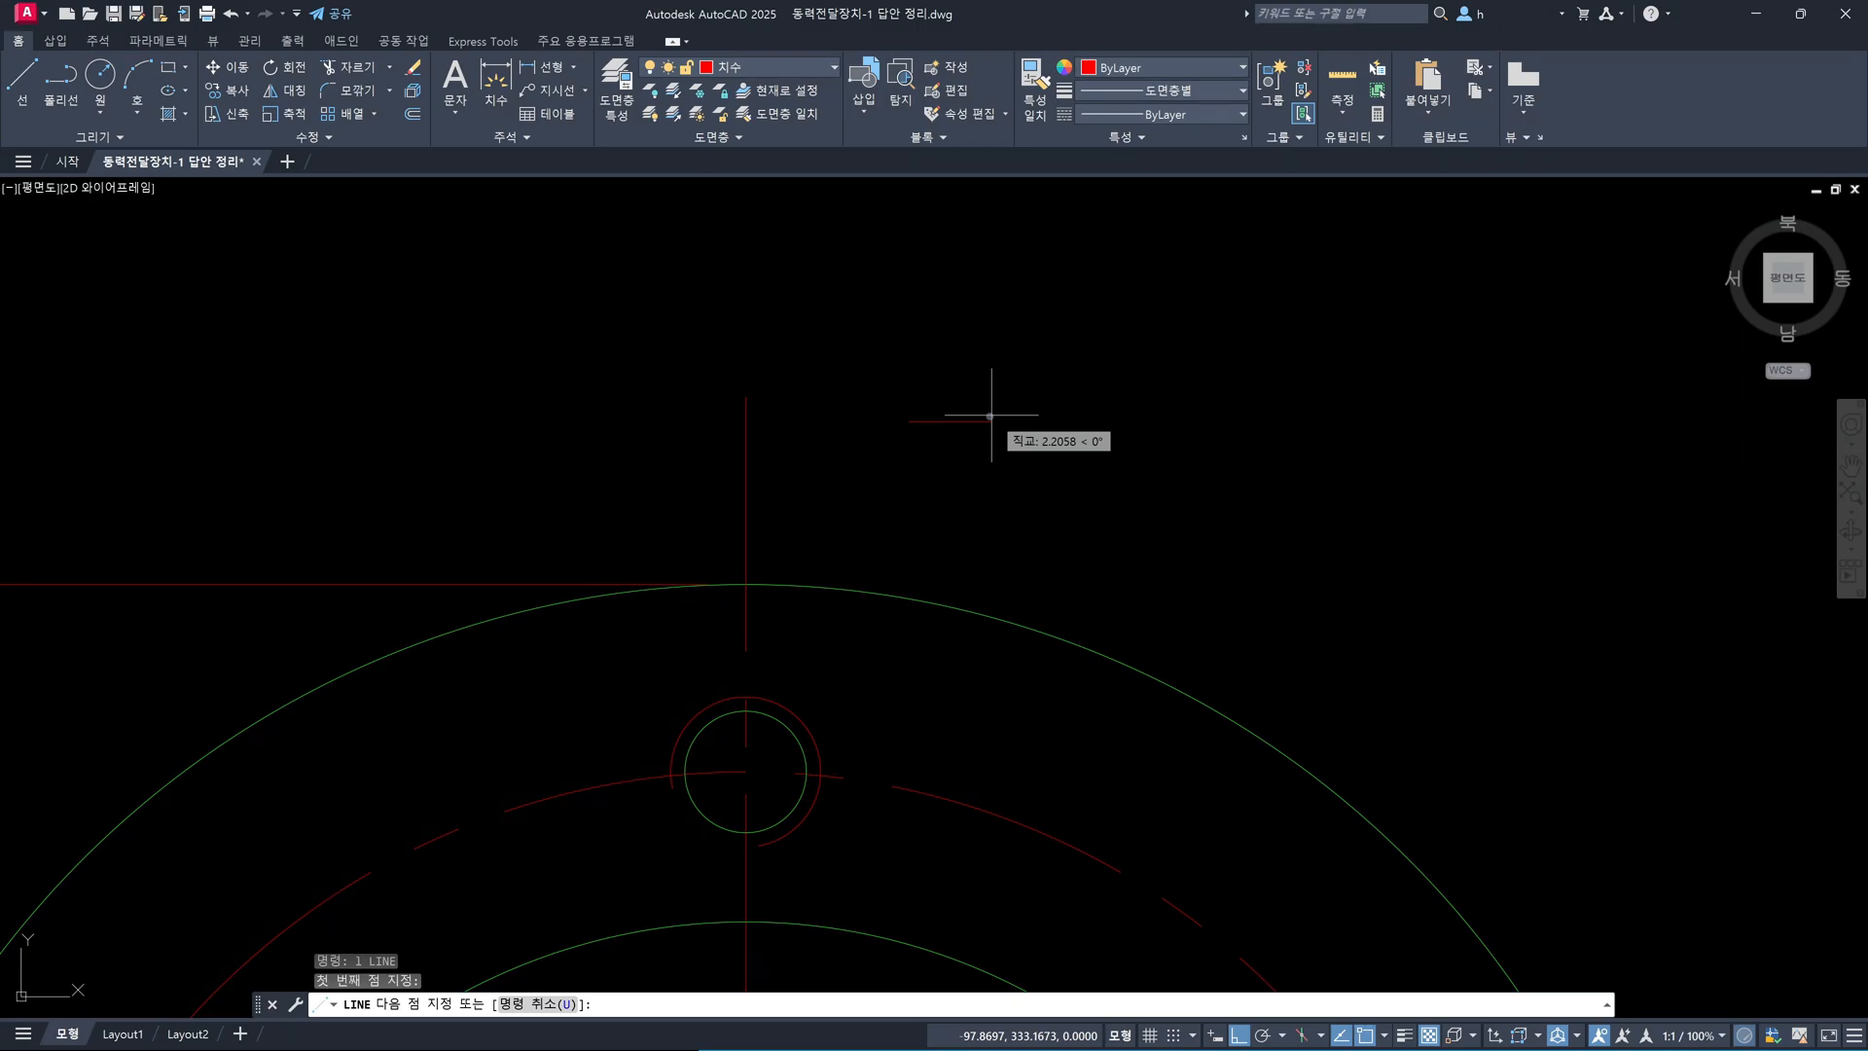
pyautogui.write('2.5')
pyautogui.press('Return')
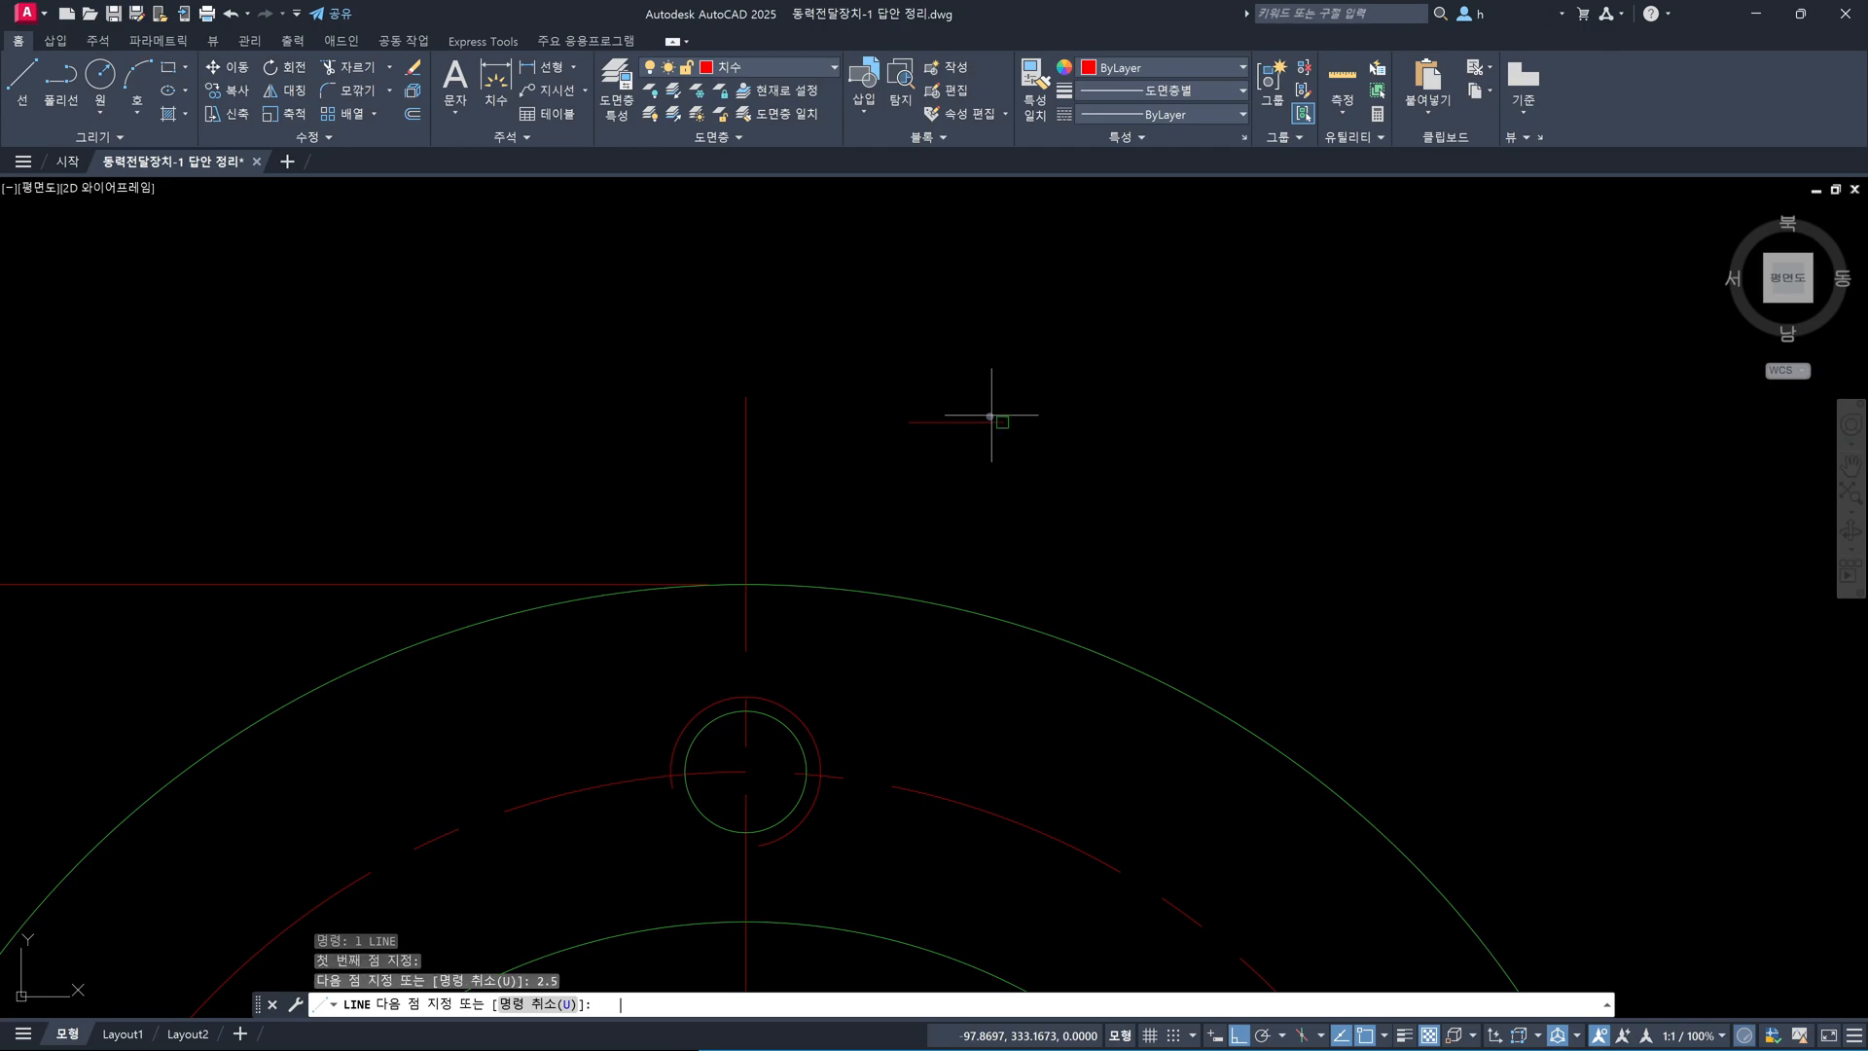
pyautogui.press('Escape')
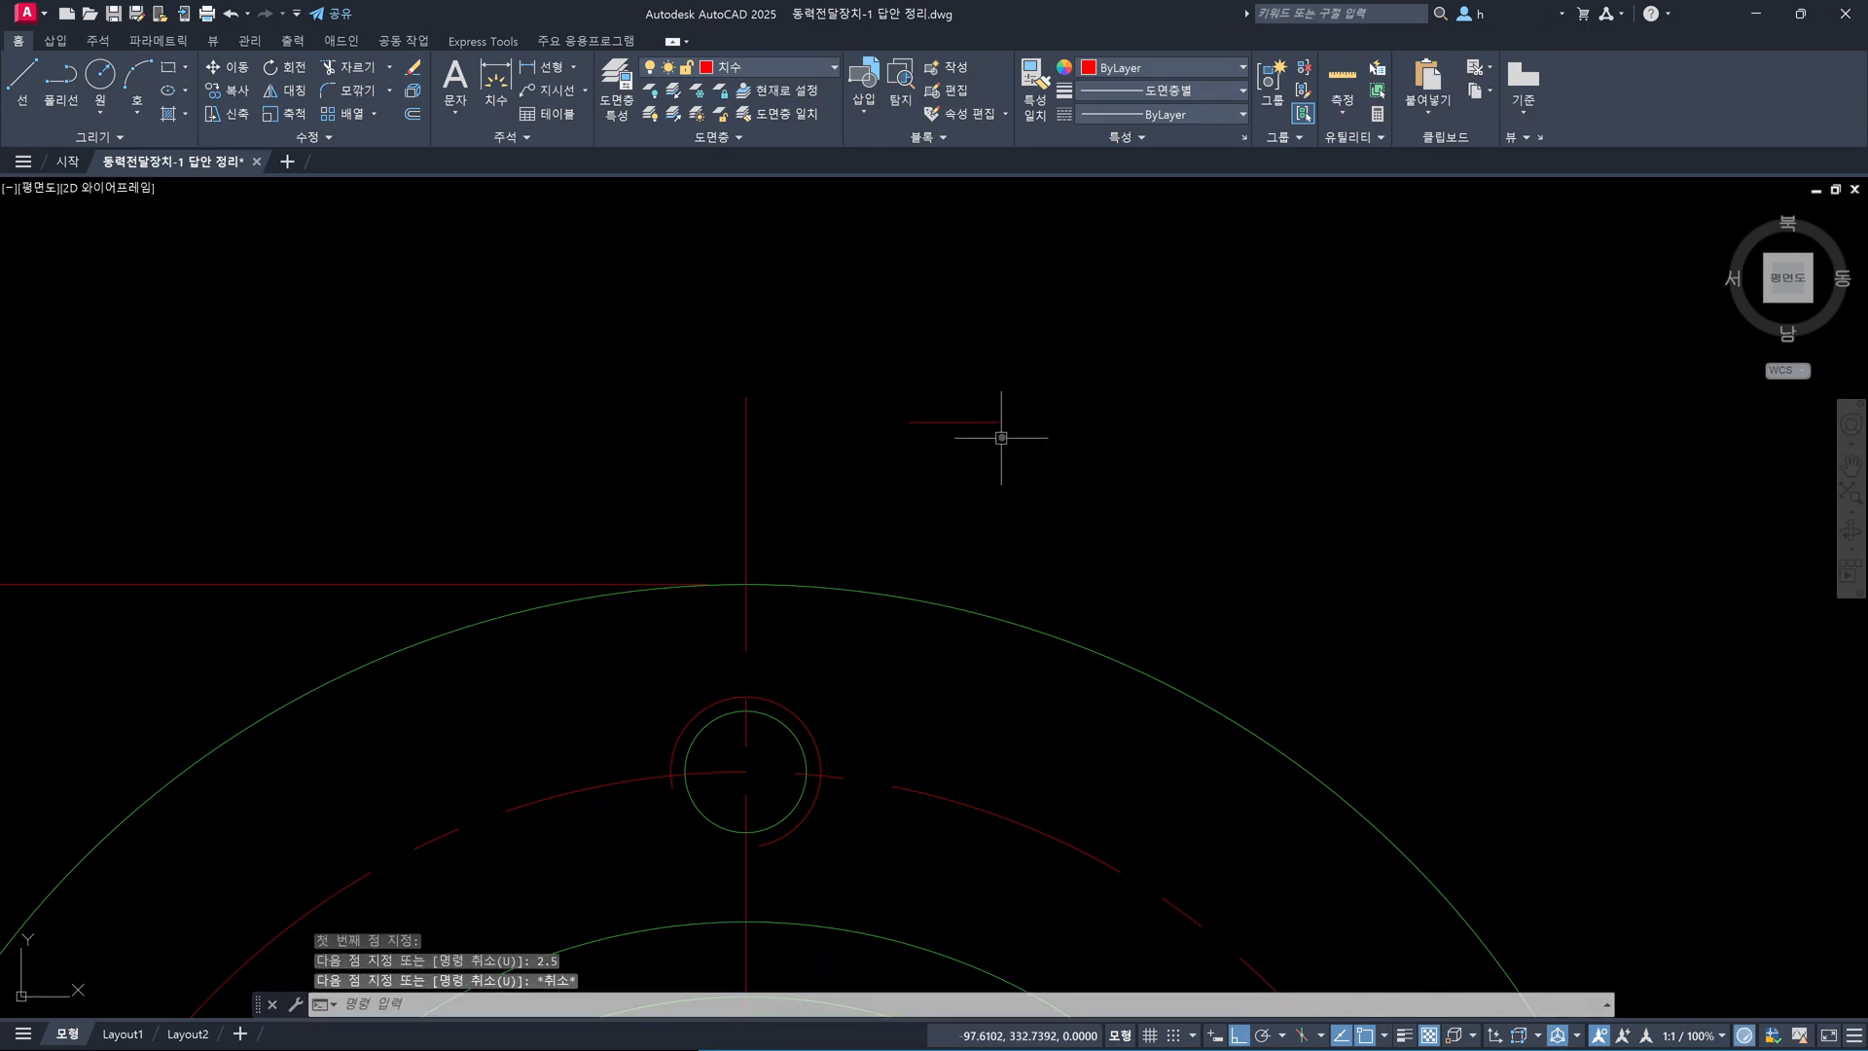
pyautogui.click(973, 422)
pyautogui.click(880, 388)
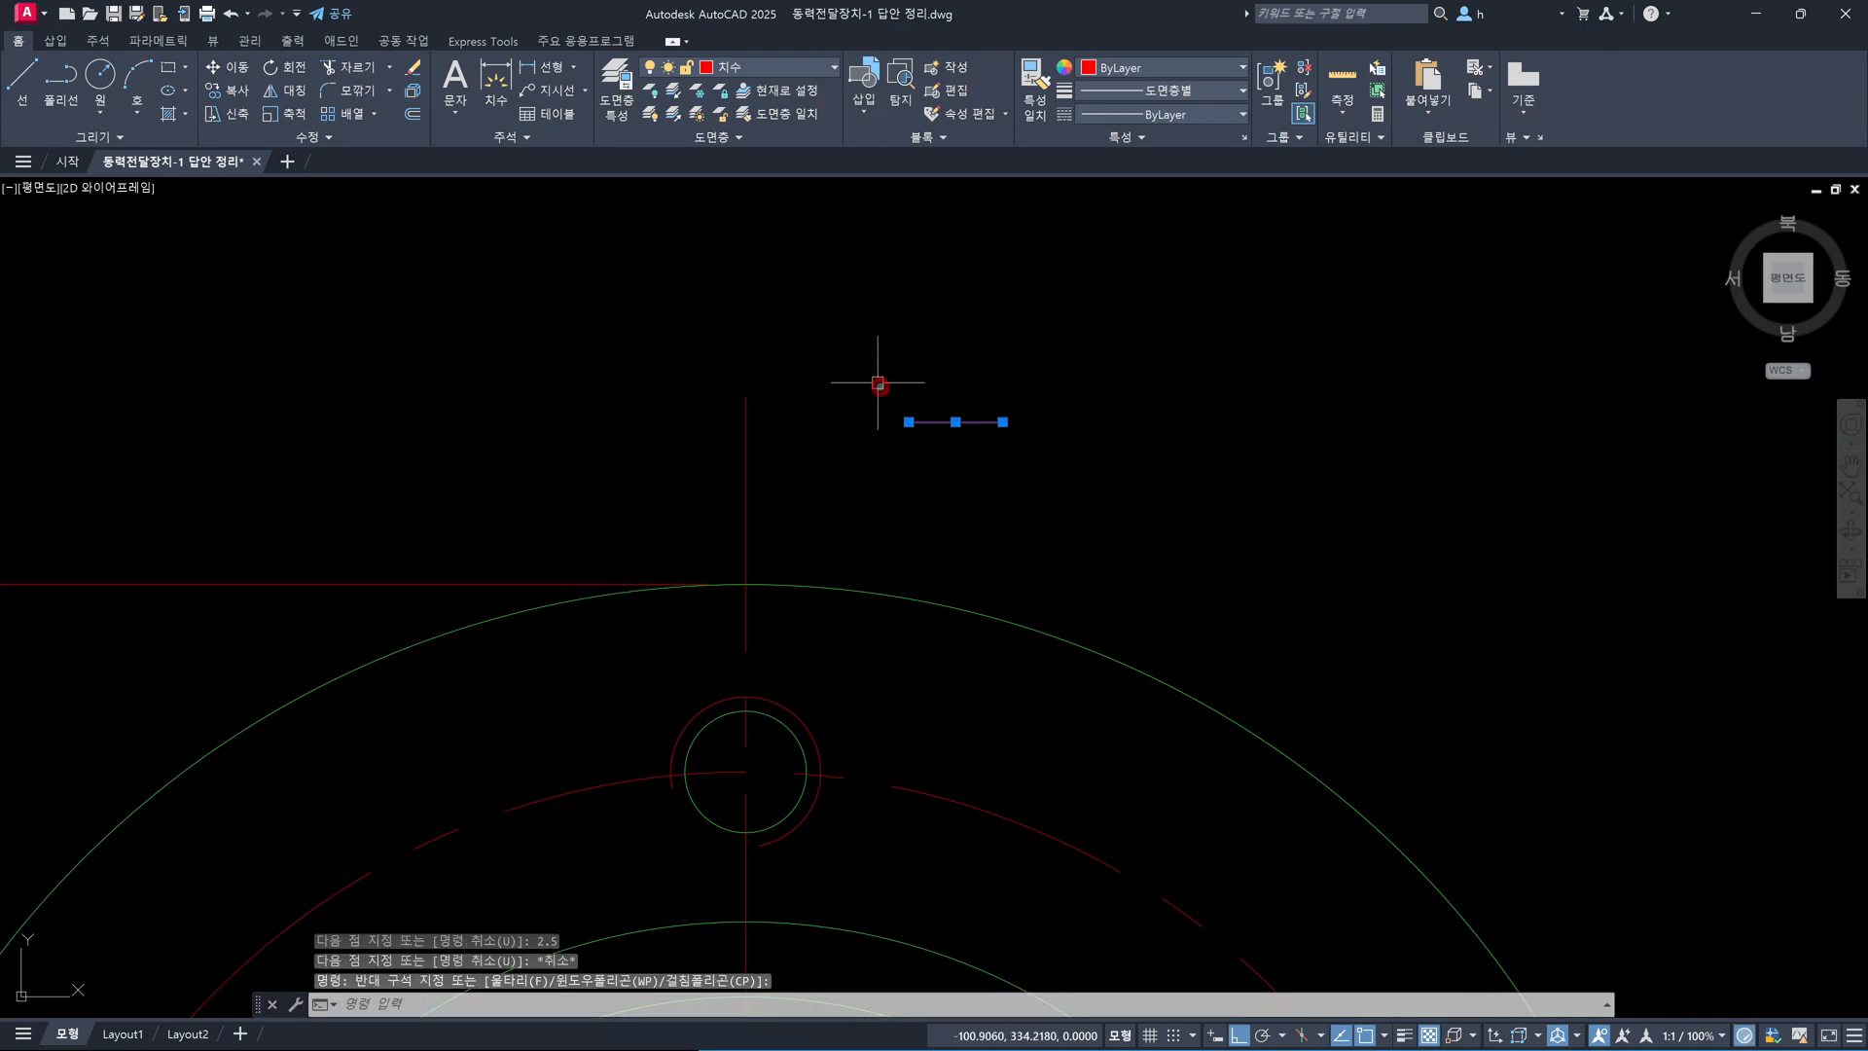
pyautogui.press('Delete')
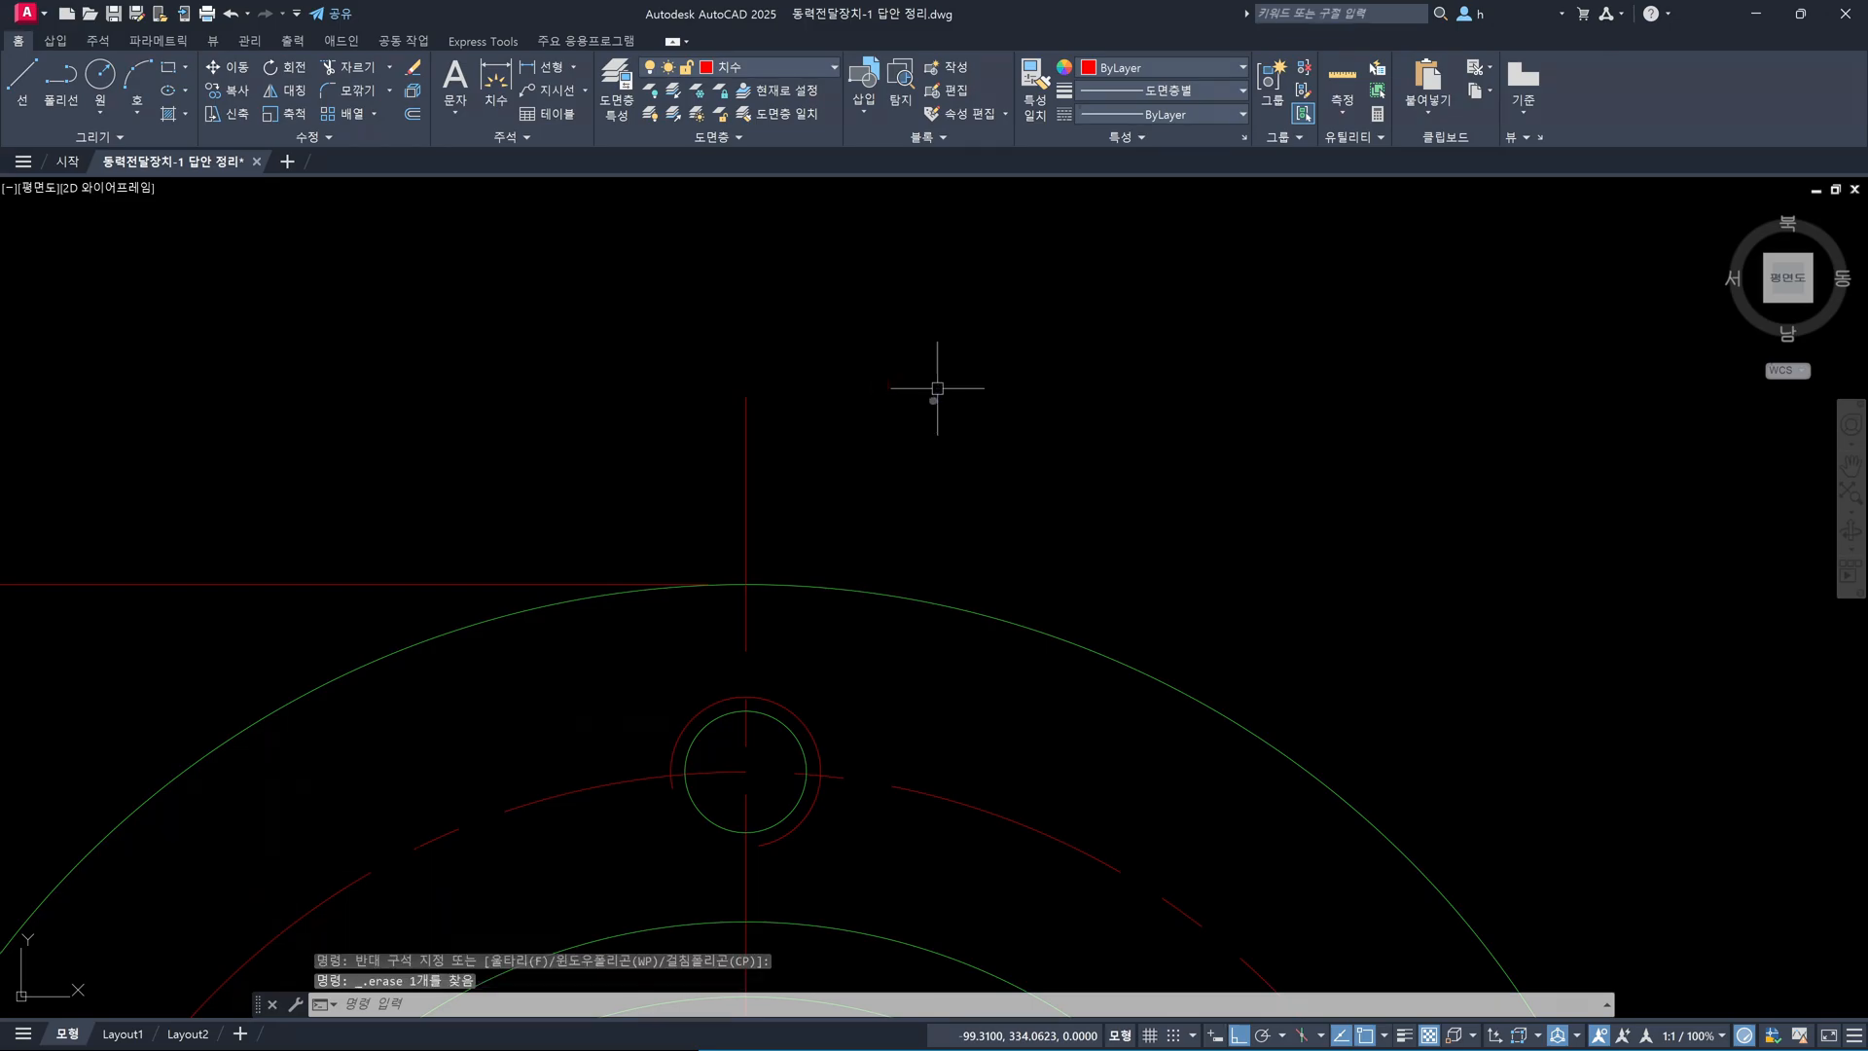
# Draw a 2.5 mm horizontal reference line in the empty space just right of the centreline's upper end
pyautogui.write('l')
pyautogui.press('Return')
pyautogui.click(908, 437)
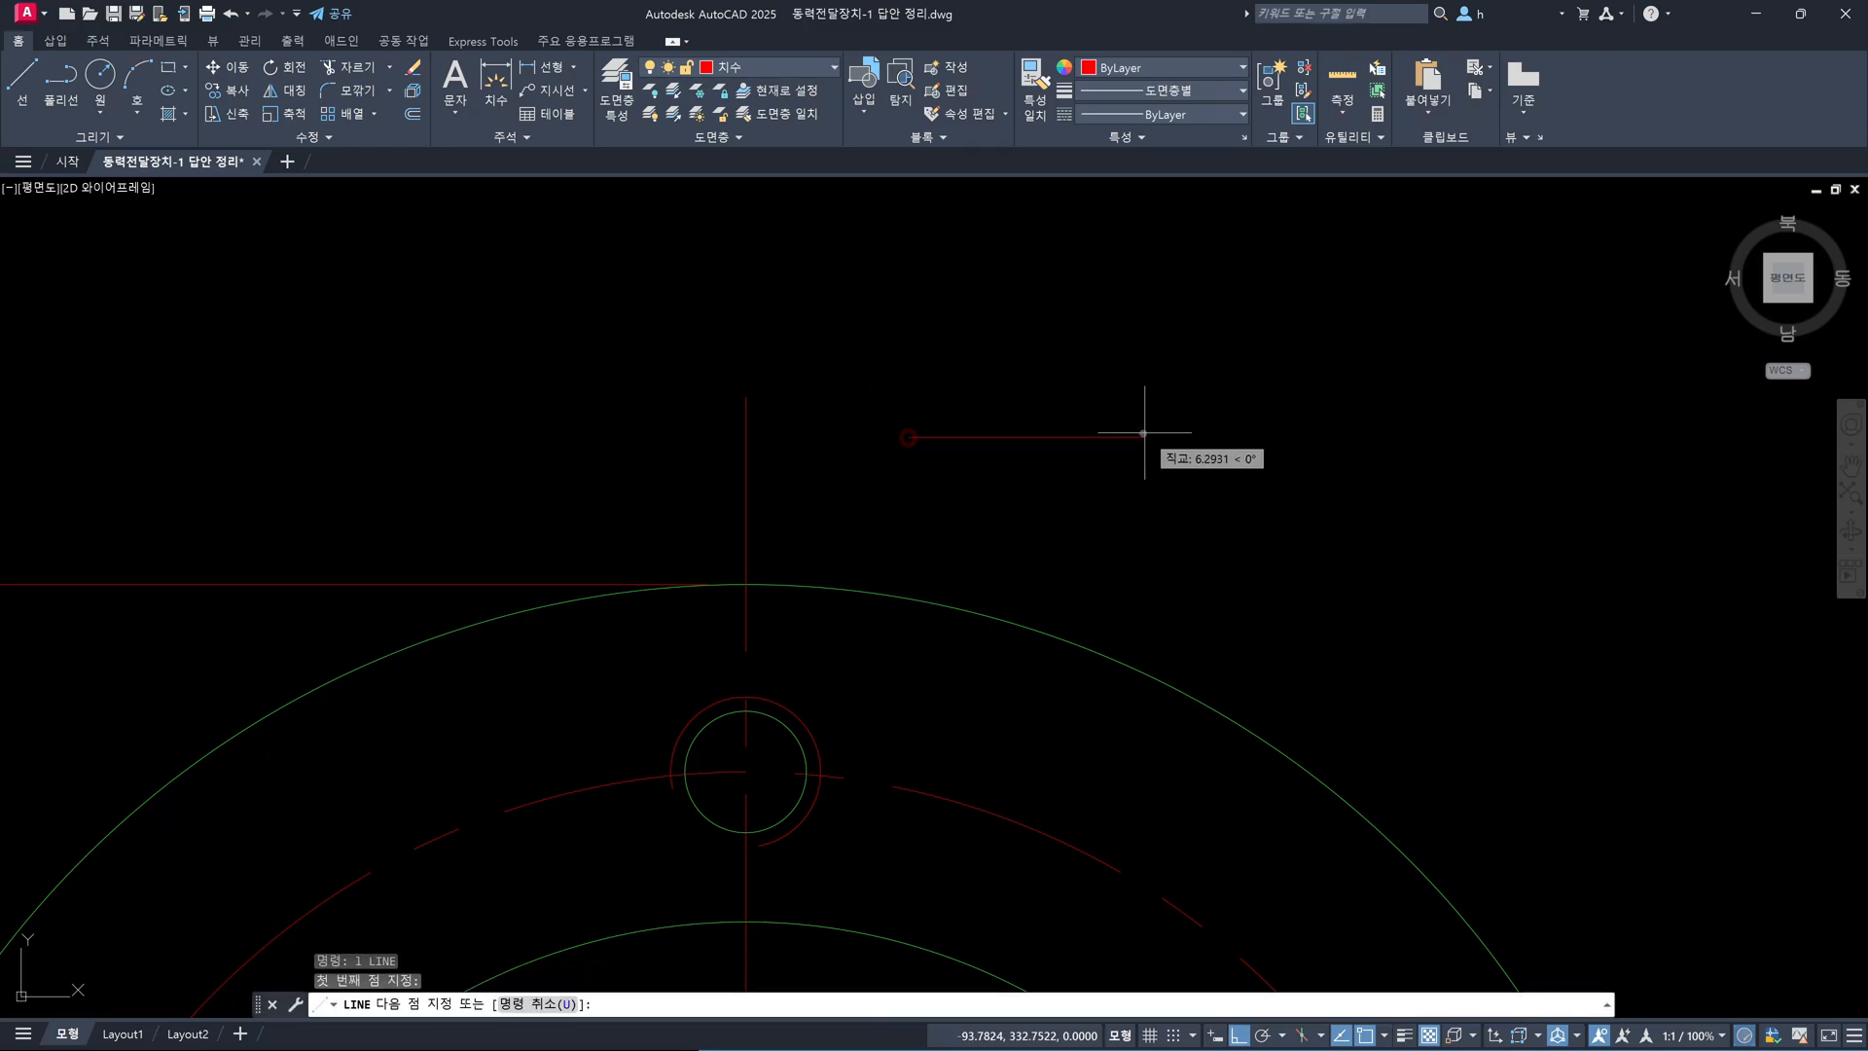
pyautogui.write('2.5')
pyautogui.press('Return')
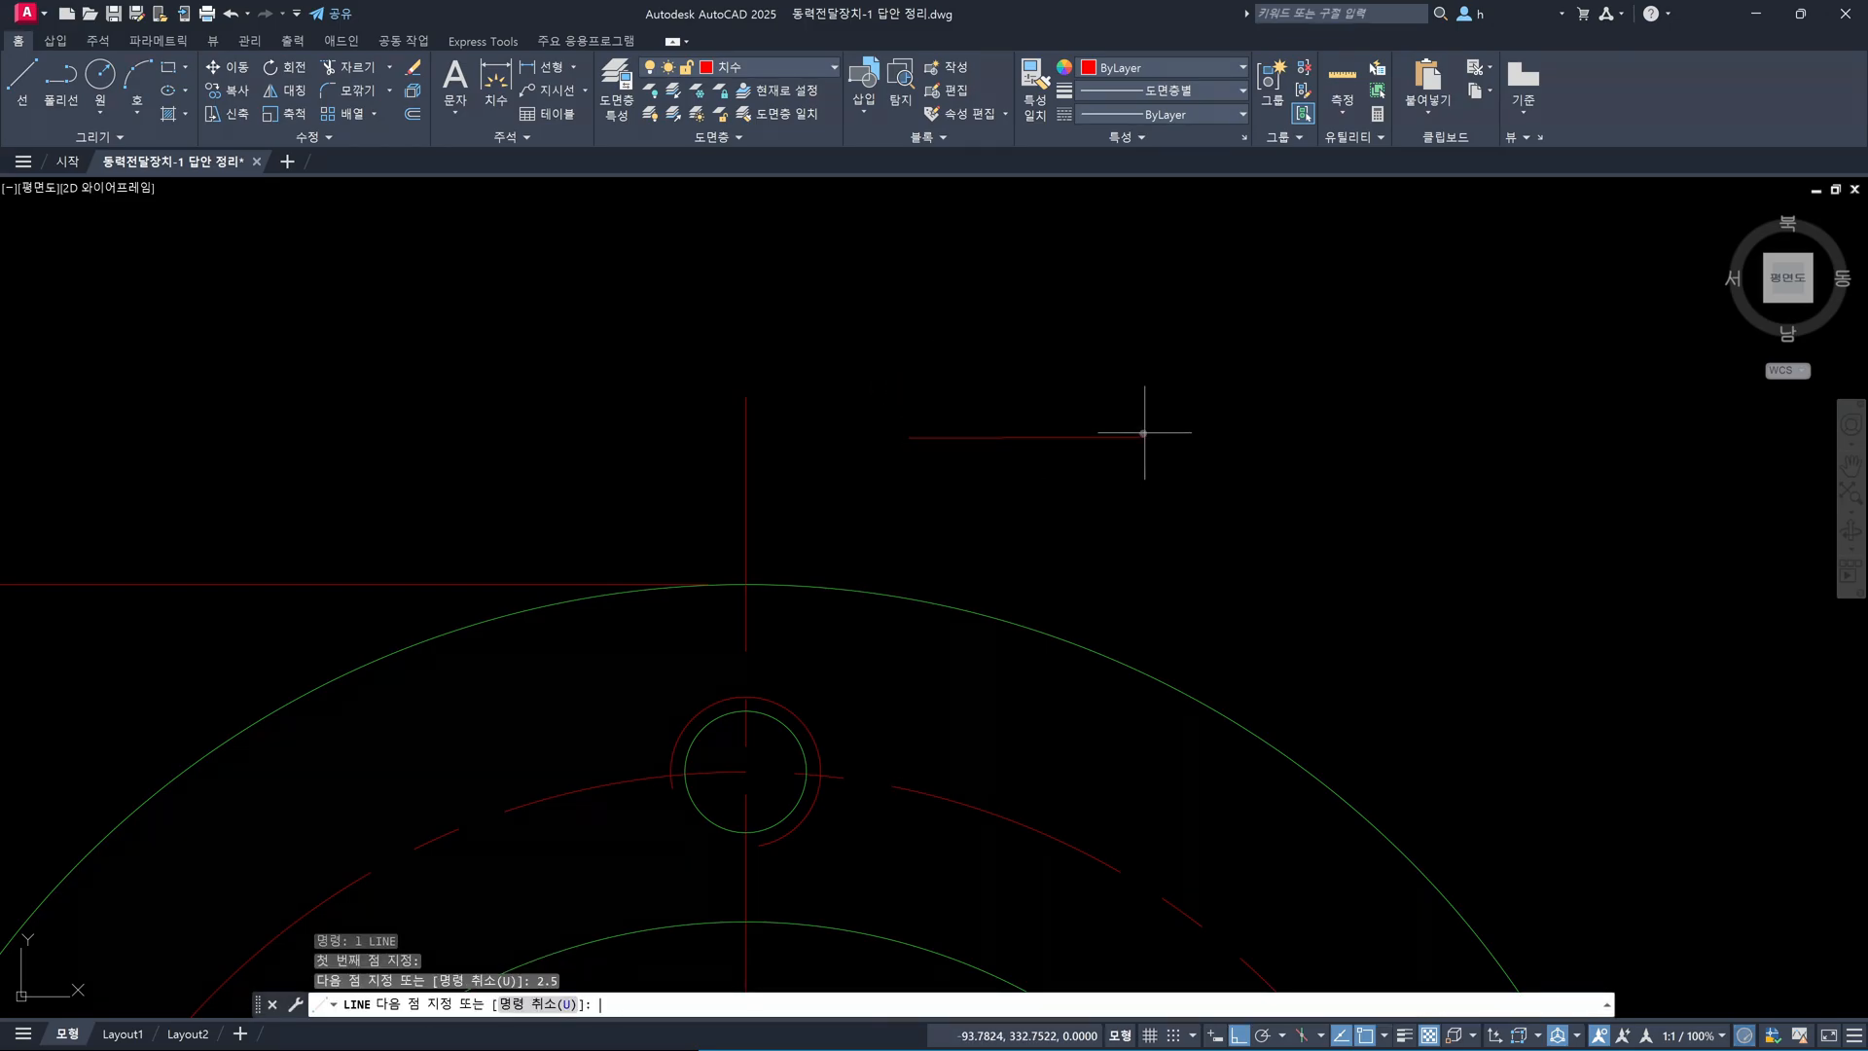
pyautogui.press('Escape')
# Draw a 4 mm horizontal reference line to the right of the 2.5 mm line above the boss
pyautogui.scroll(-4, 944, 482)
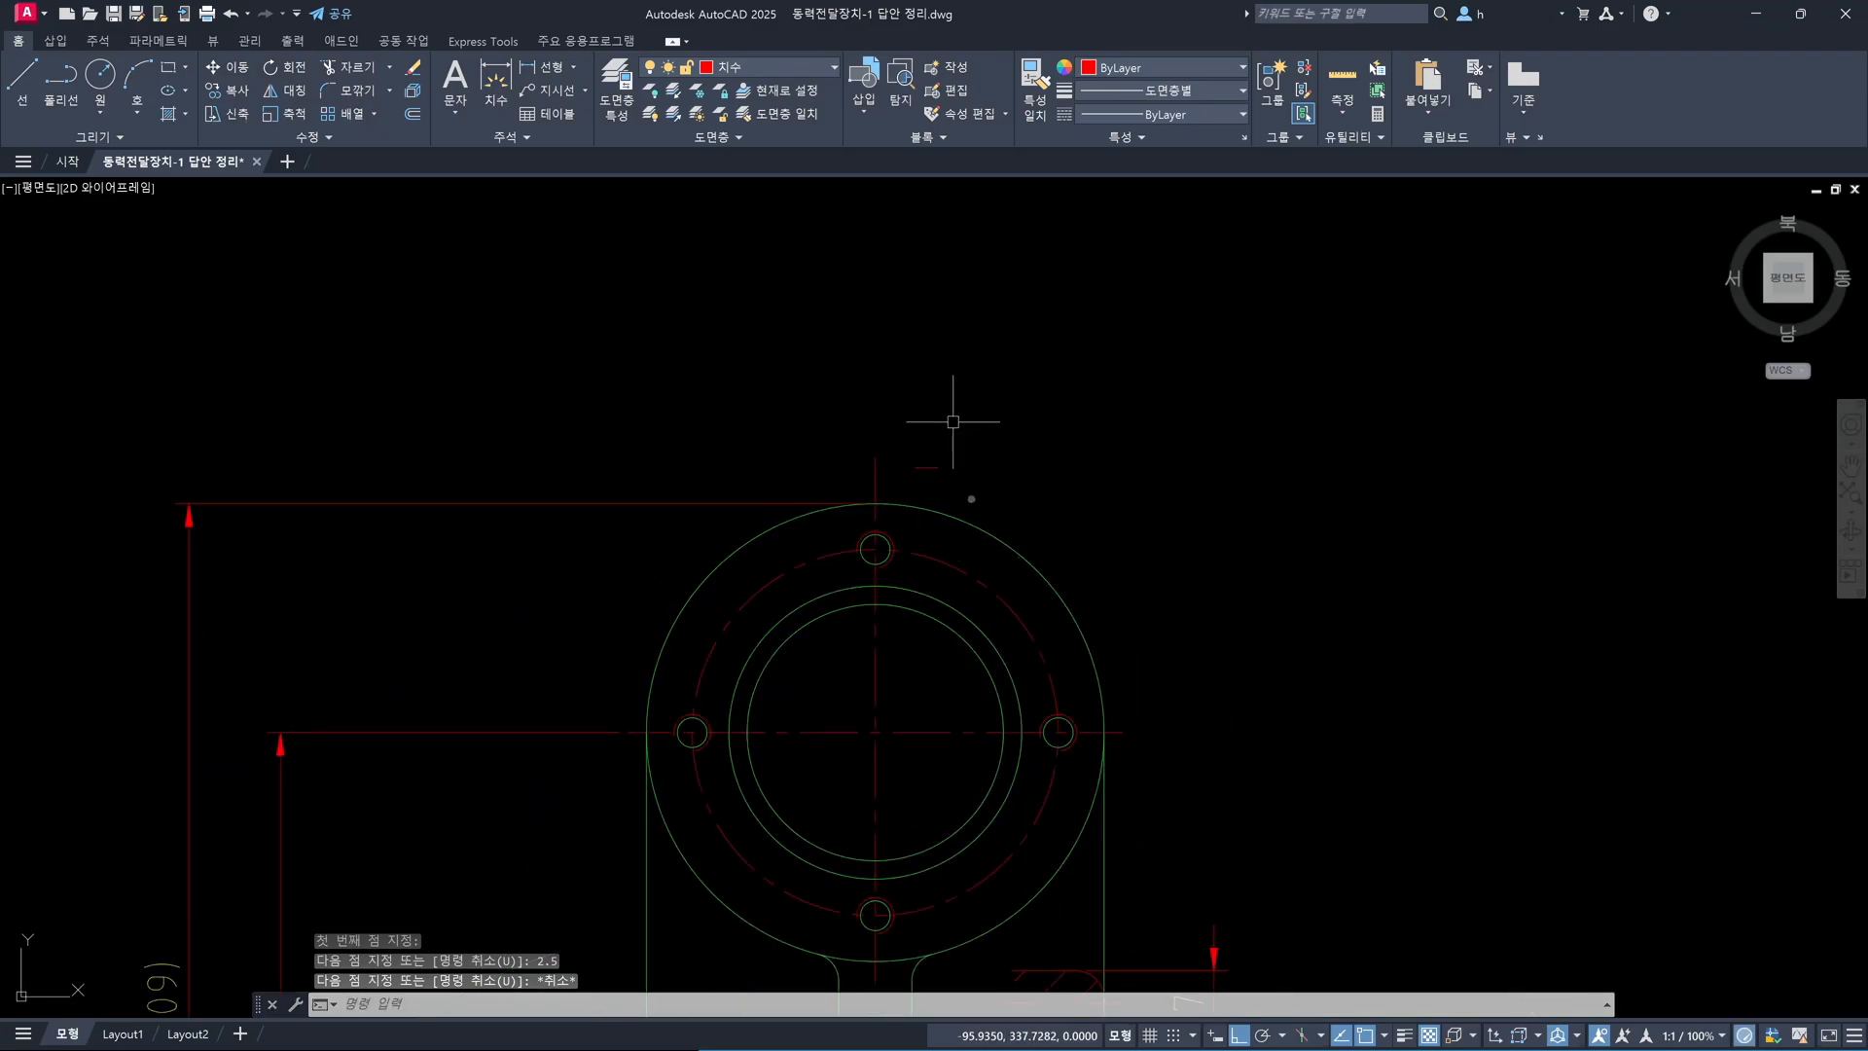
pyautogui.scroll(2, 909, 492)
pyautogui.moveTo(960, 470); pyautogui.dragTo(941, 579, button='middle')
pyautogui.scroll(2, 941, 579)
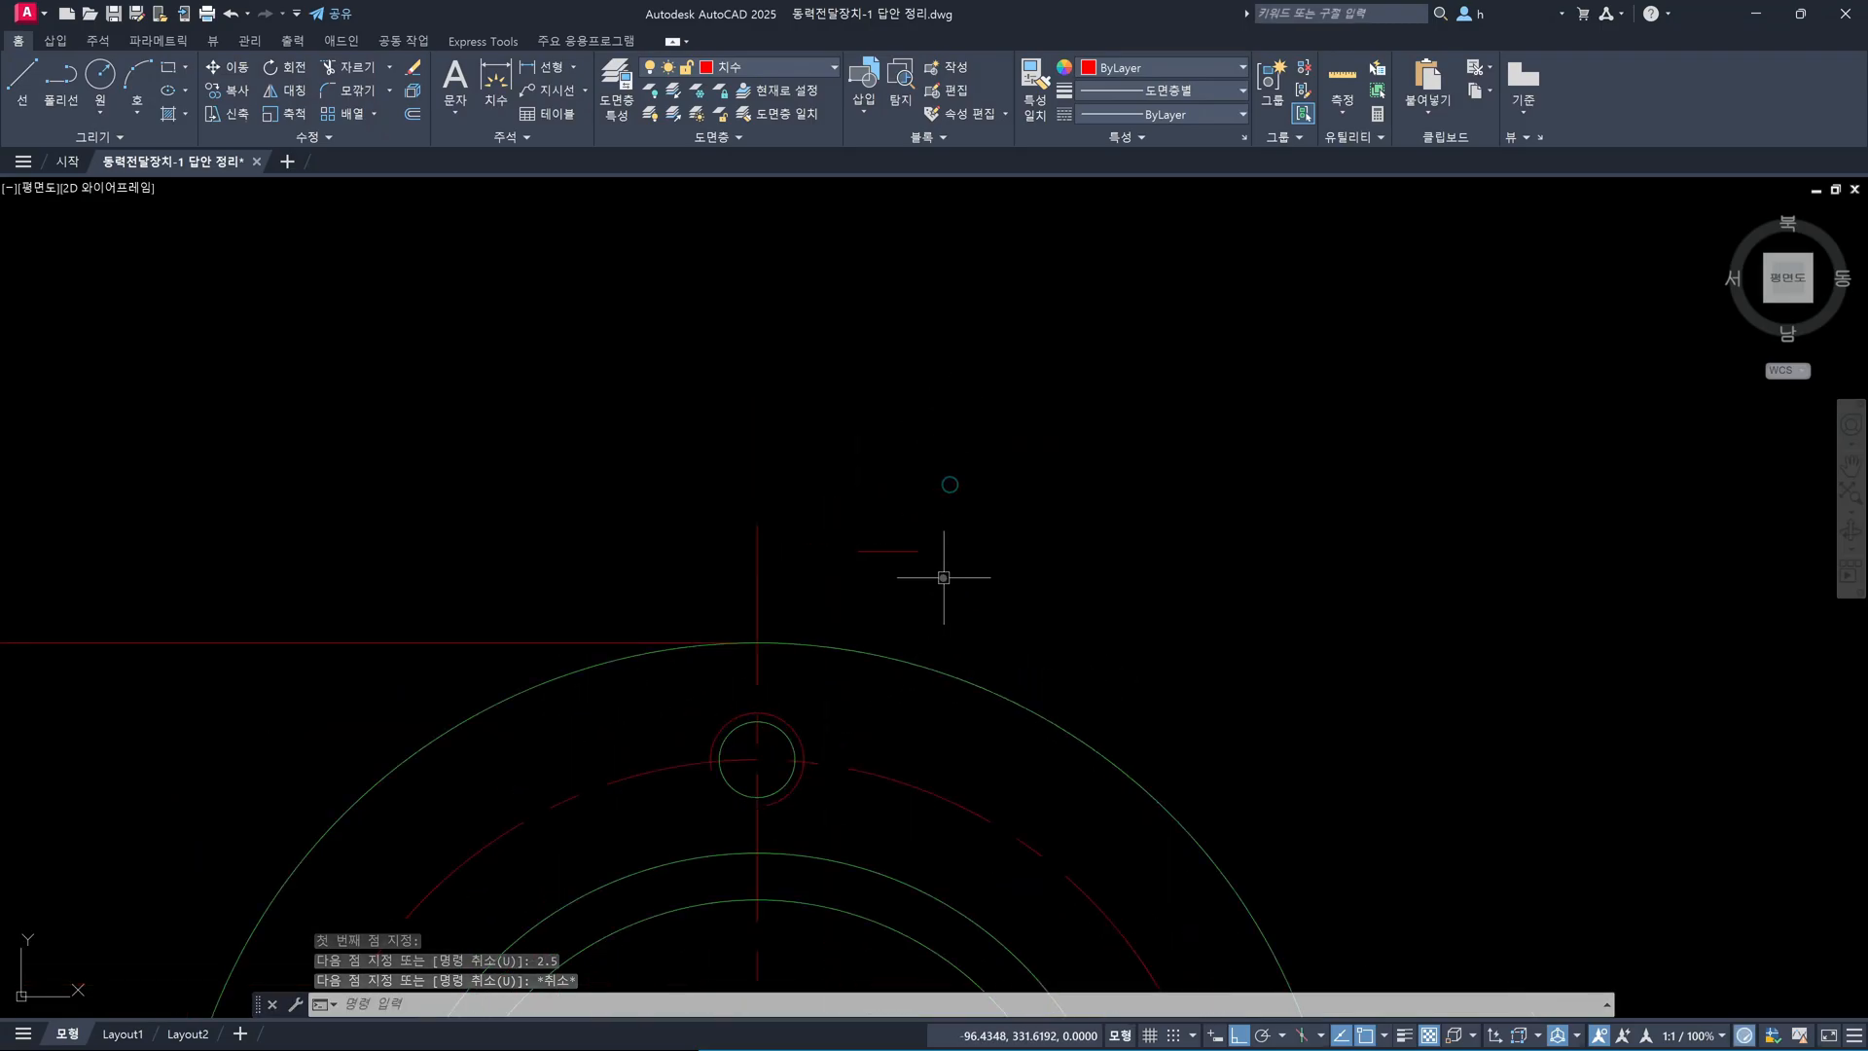
pyautogui.press('Escape')
pyautogui.write('l')
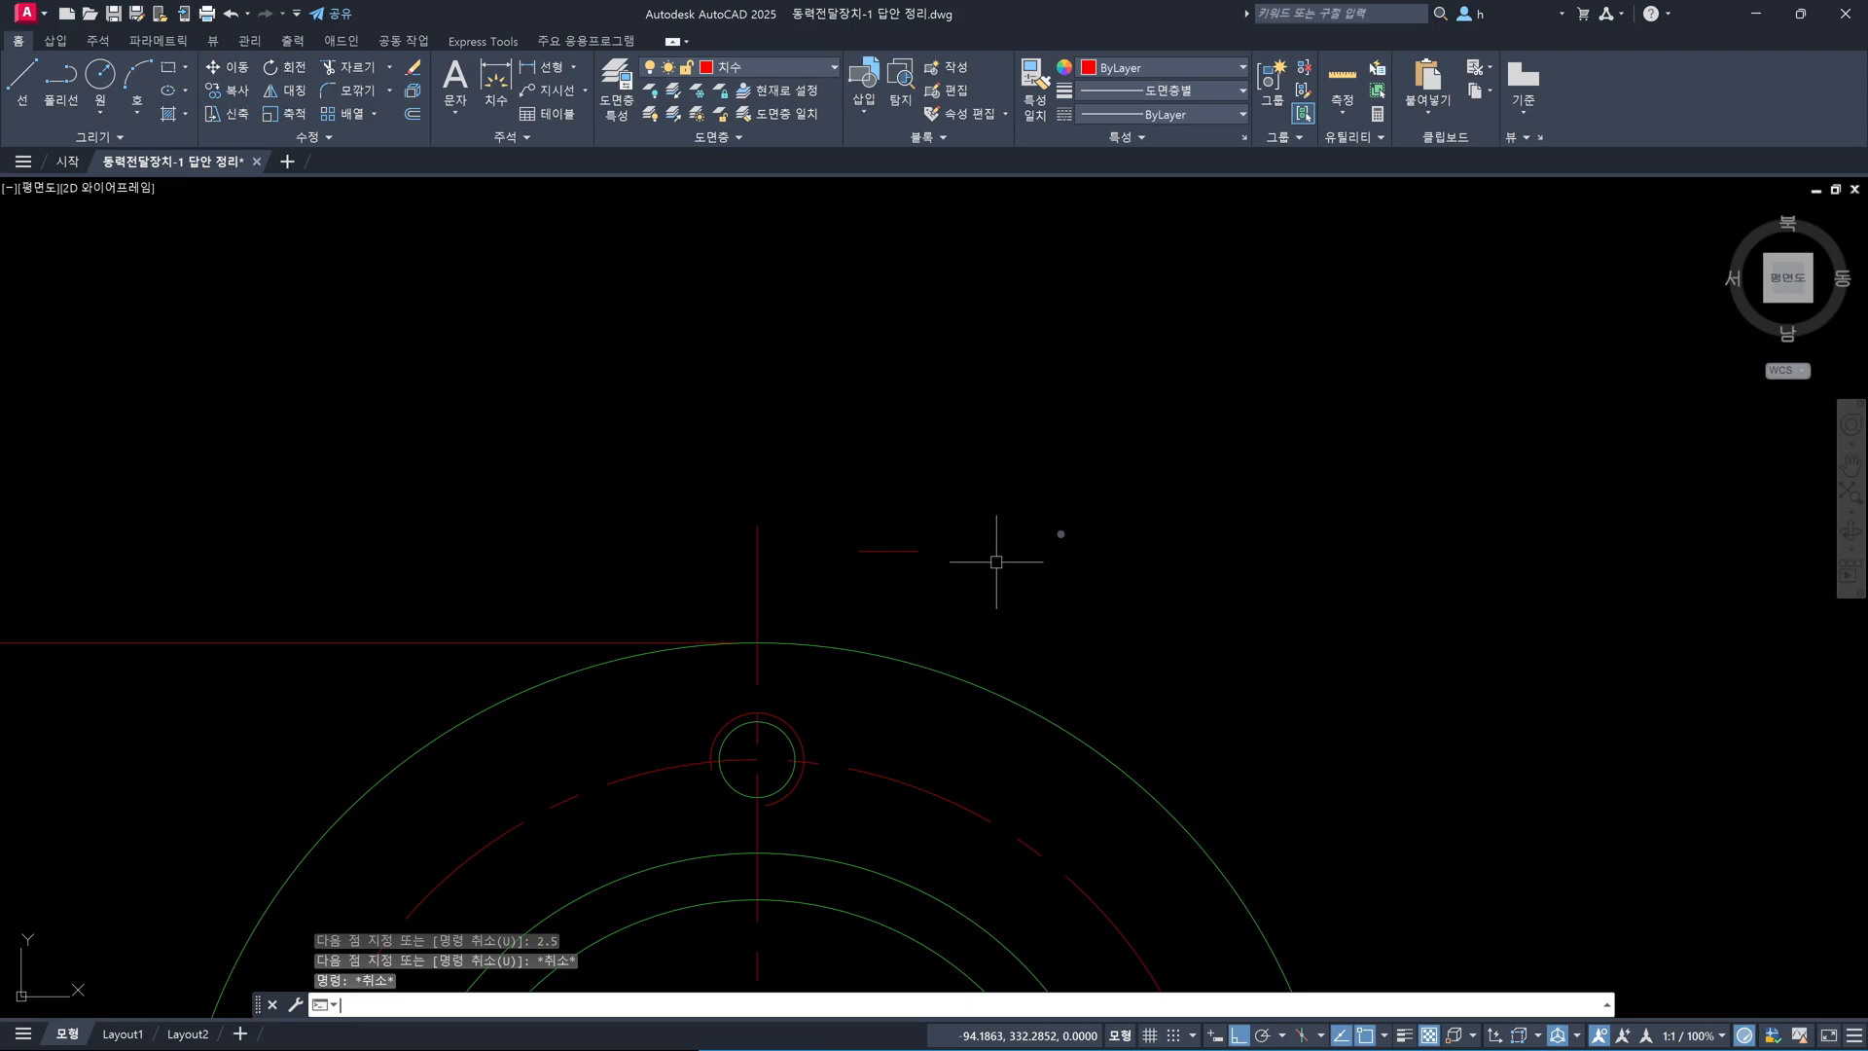
pyautogui.press('Return')
pyautogui.click(1083, 533)
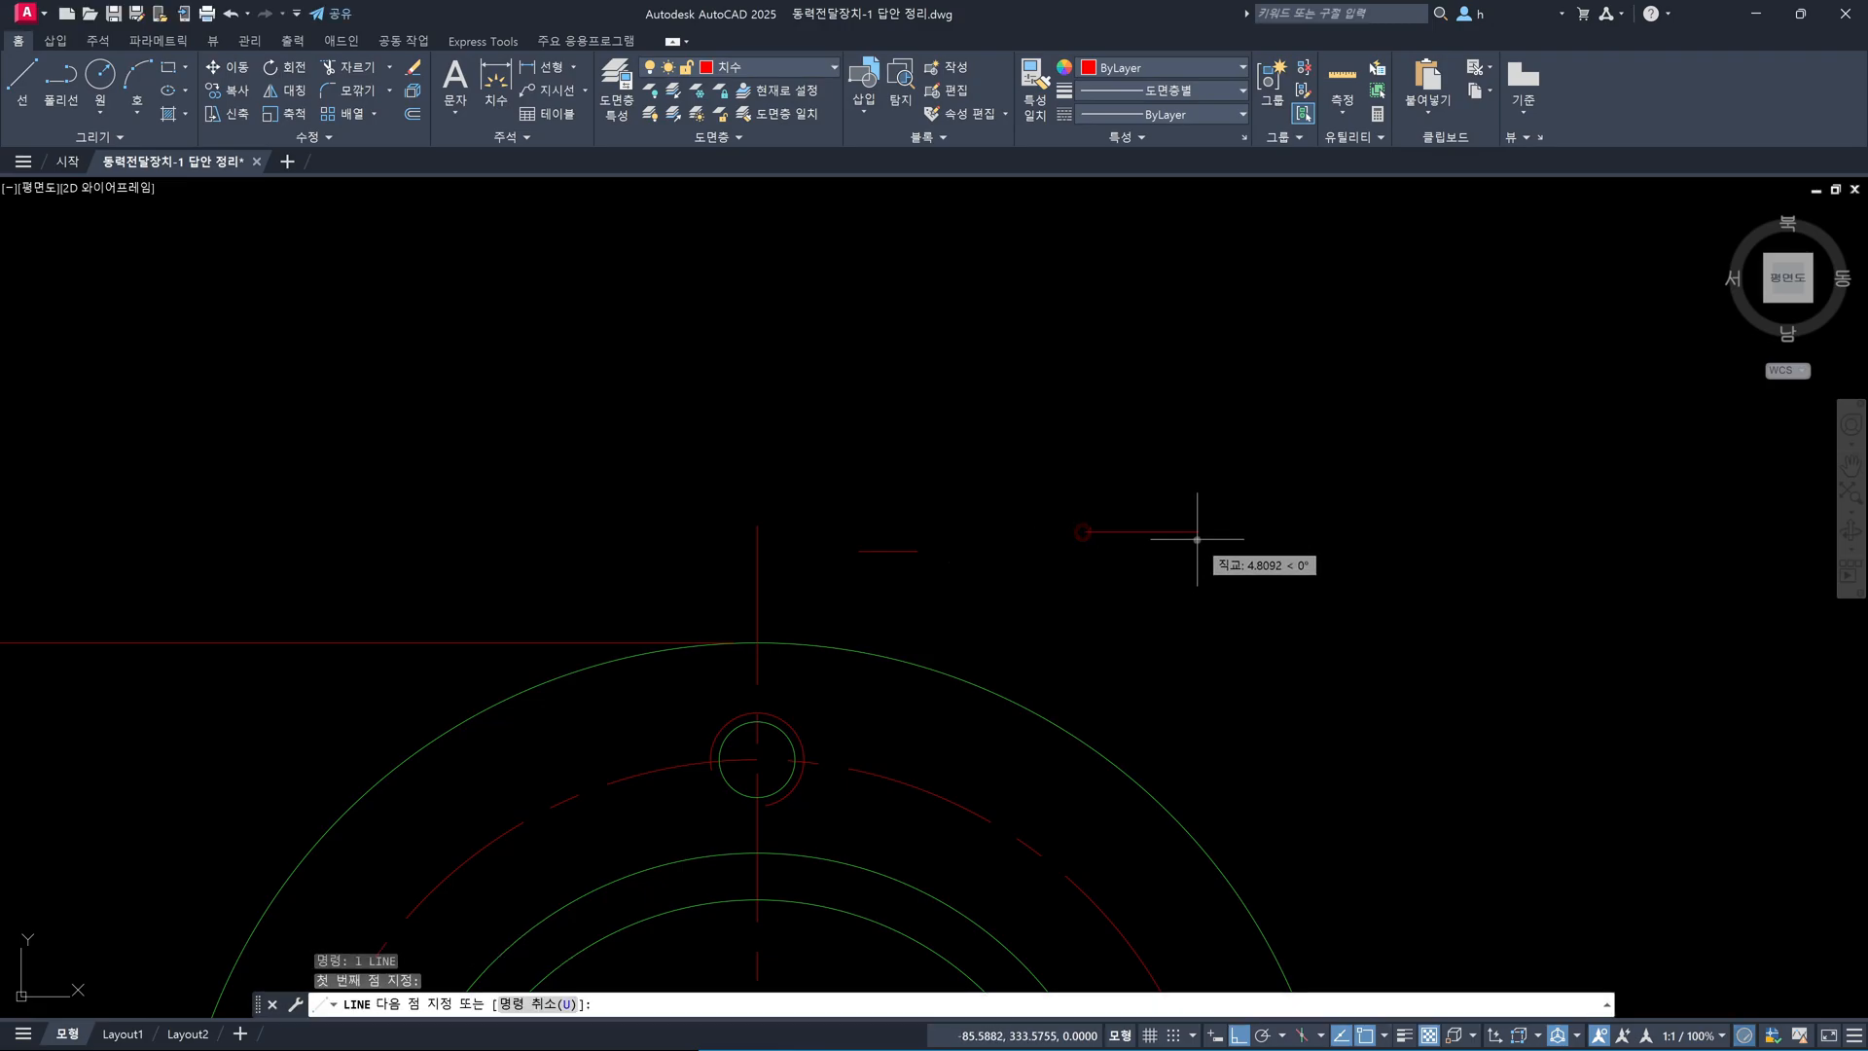
pyautogui.write('4')
pyautogui.press('space')
pyautogui.press('Escape')
# Draw a 5 mm horizontal reference line to the right of the 4 mm line above the boss
pyautogui.press('space')
pyautogui.click(1310, 548)
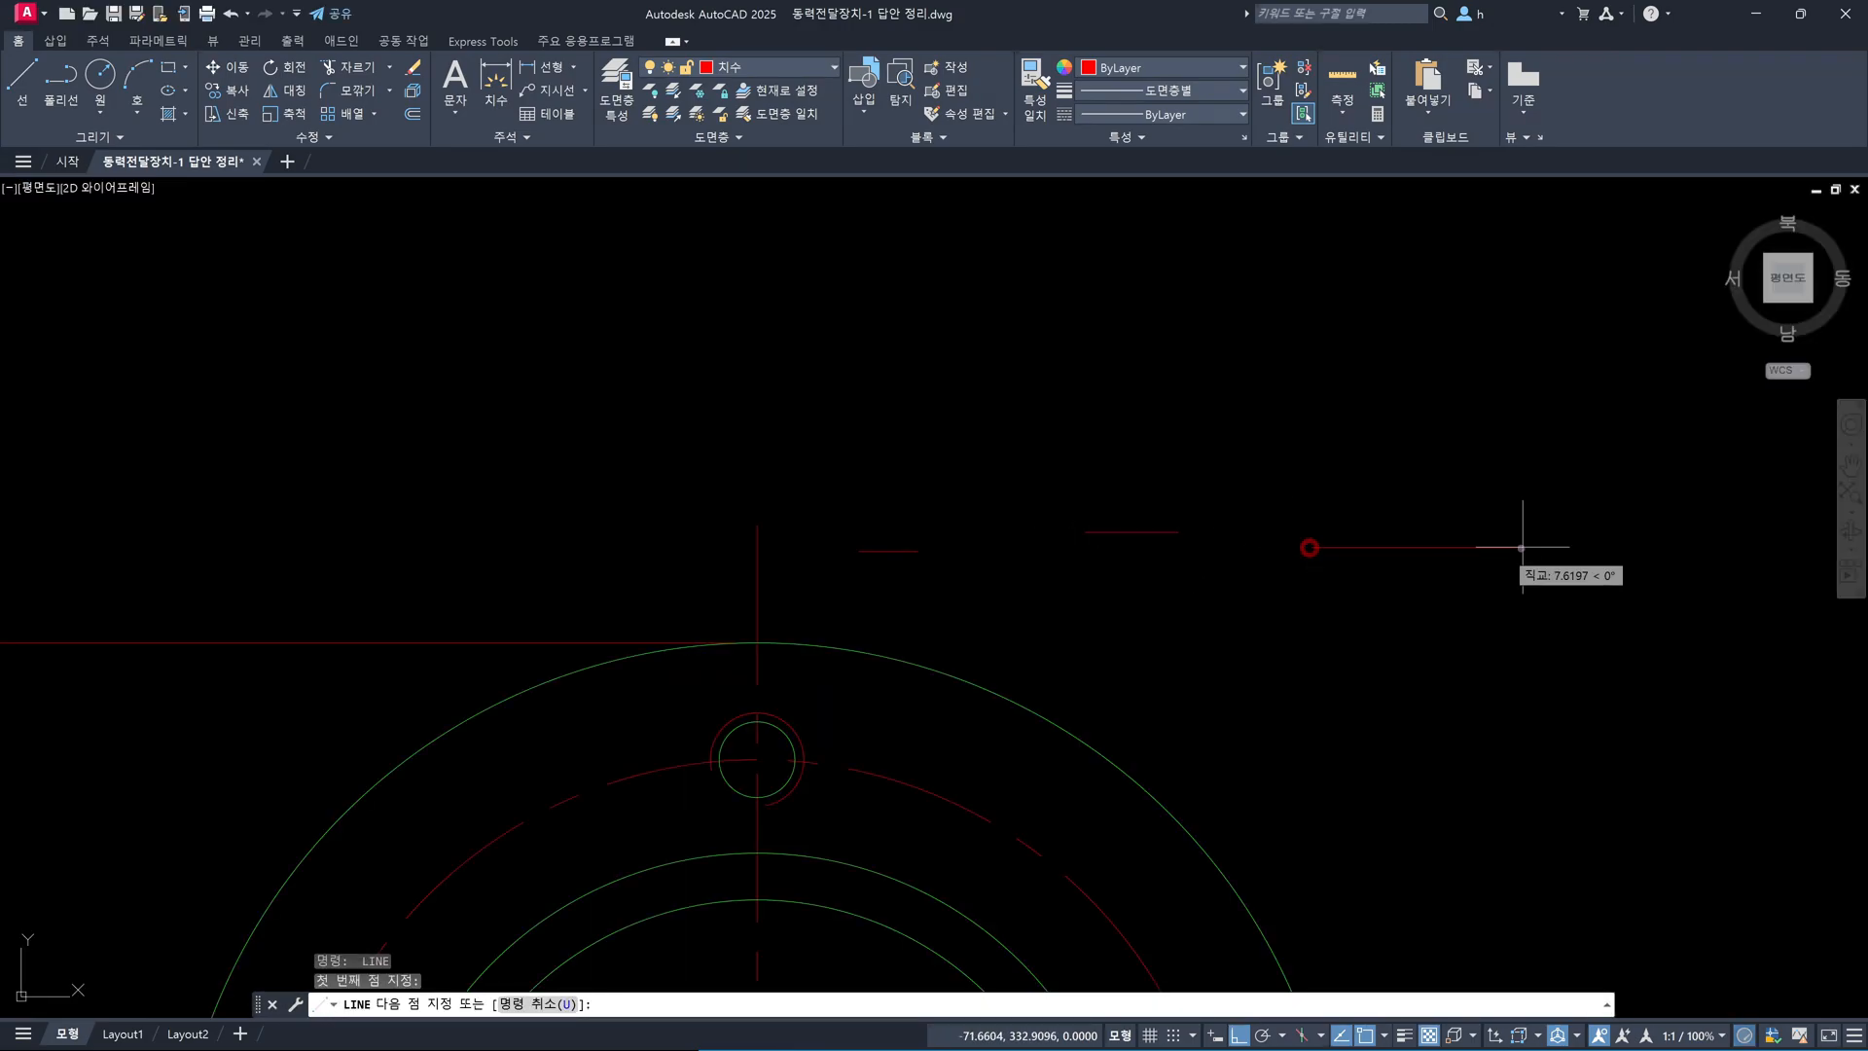
pyautogui.write('5')
pyautogui.press('space')
pyautogui.press('Escape')
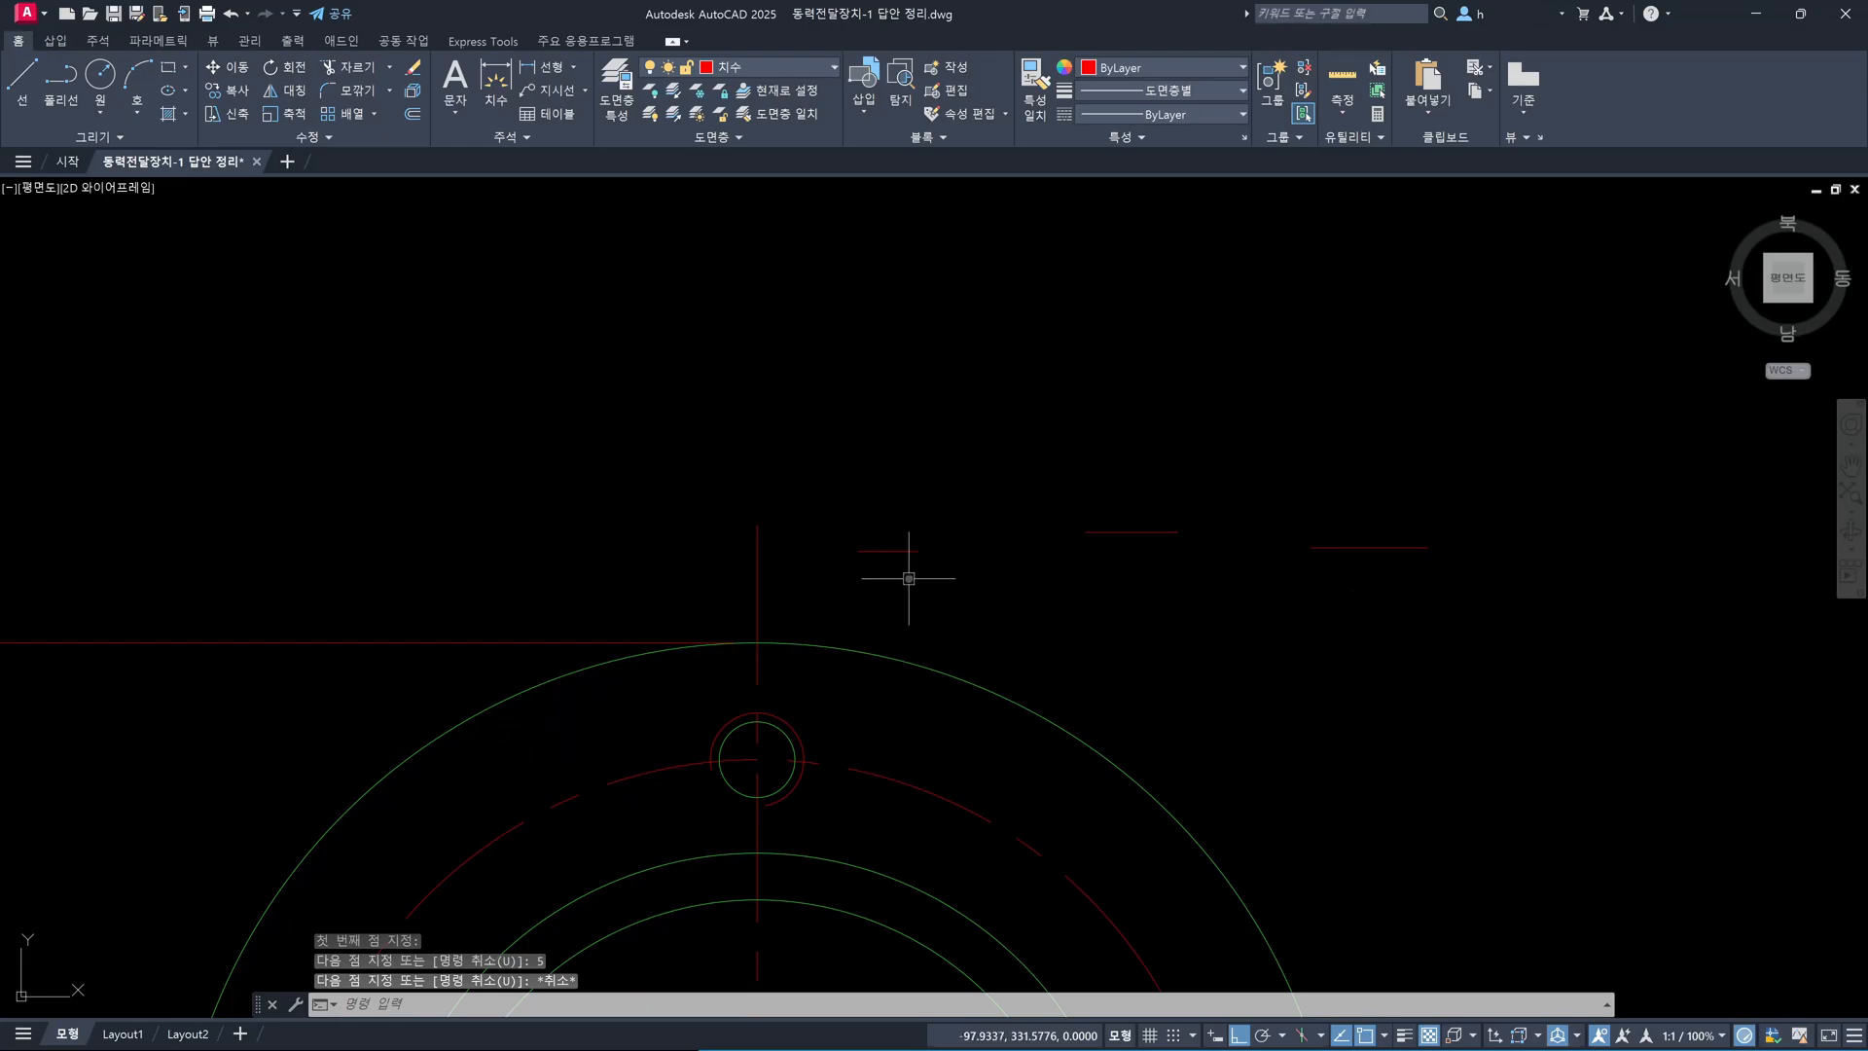
# Compare the 4 mm and 5 mm reference lines with the 2.5 mm line beside the centreline's upper end
pyautogui.scroll(-3, 950, 592)
pyautogui.scroll(-4, 918, 563)
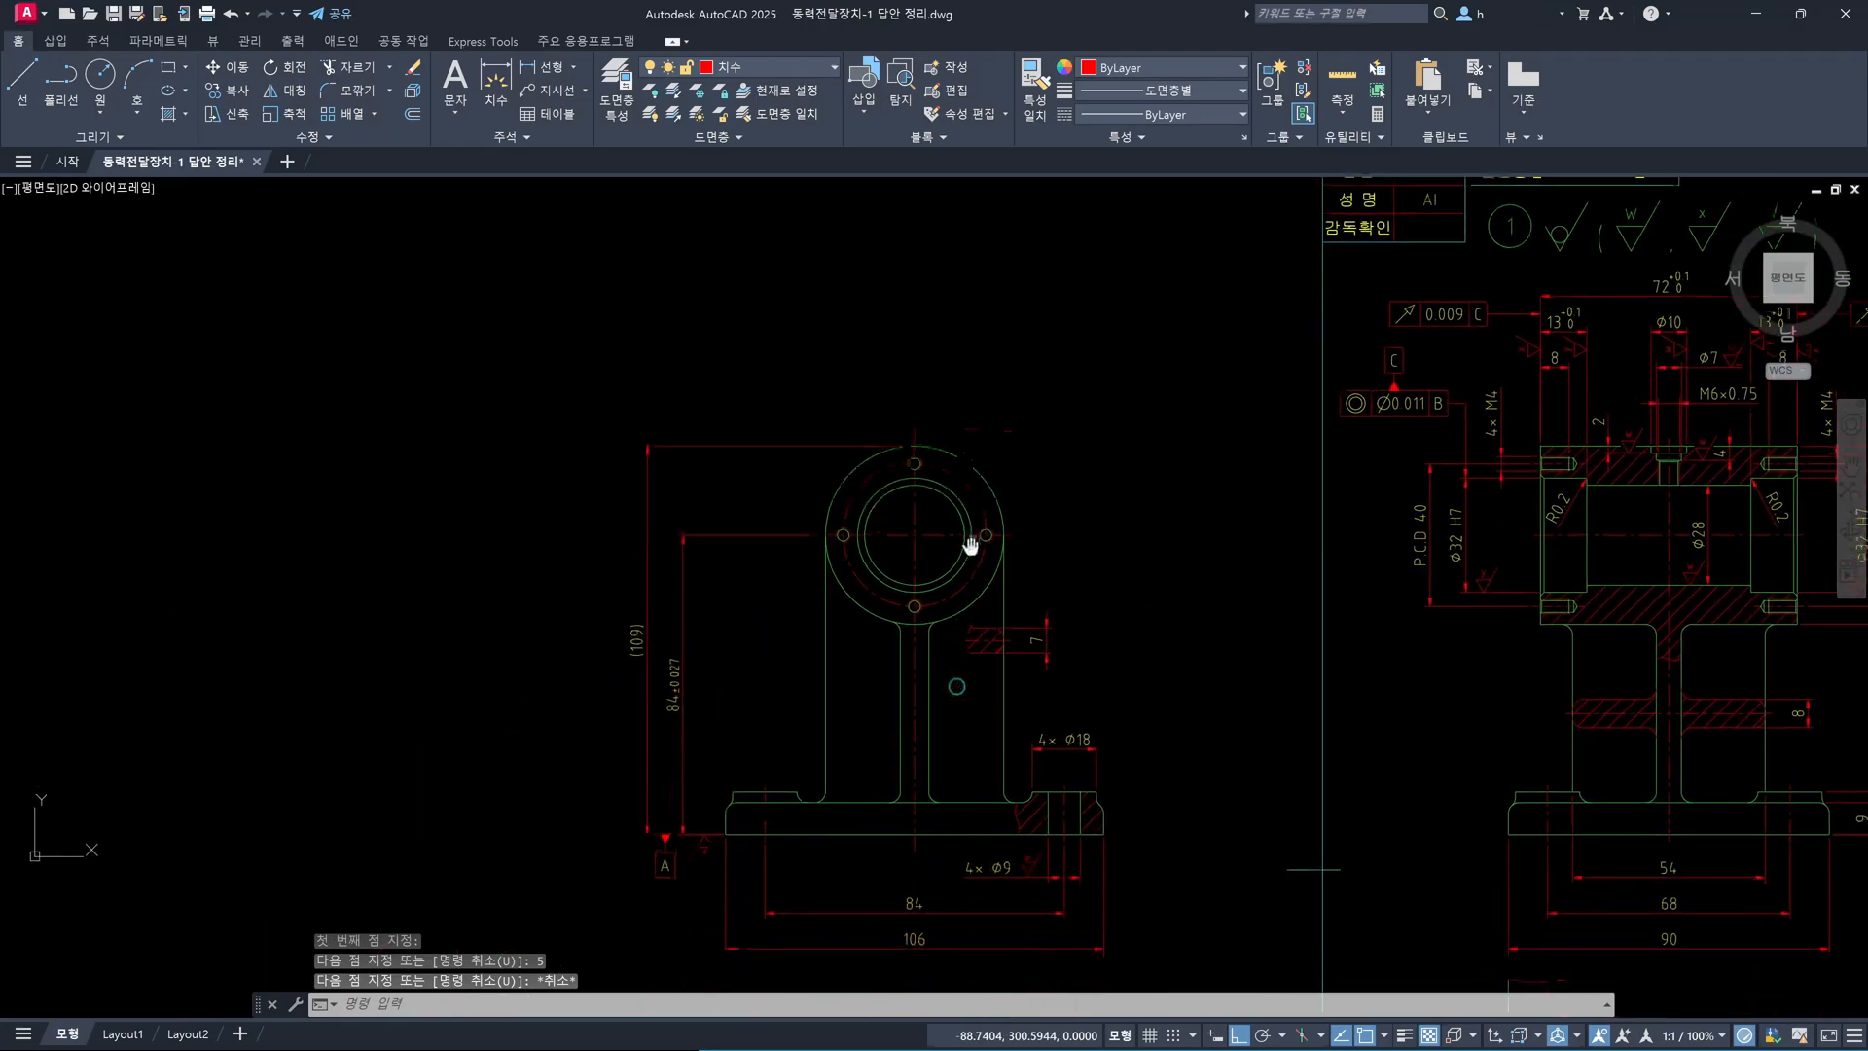
pyautogui.scroll(4, 926, 391)
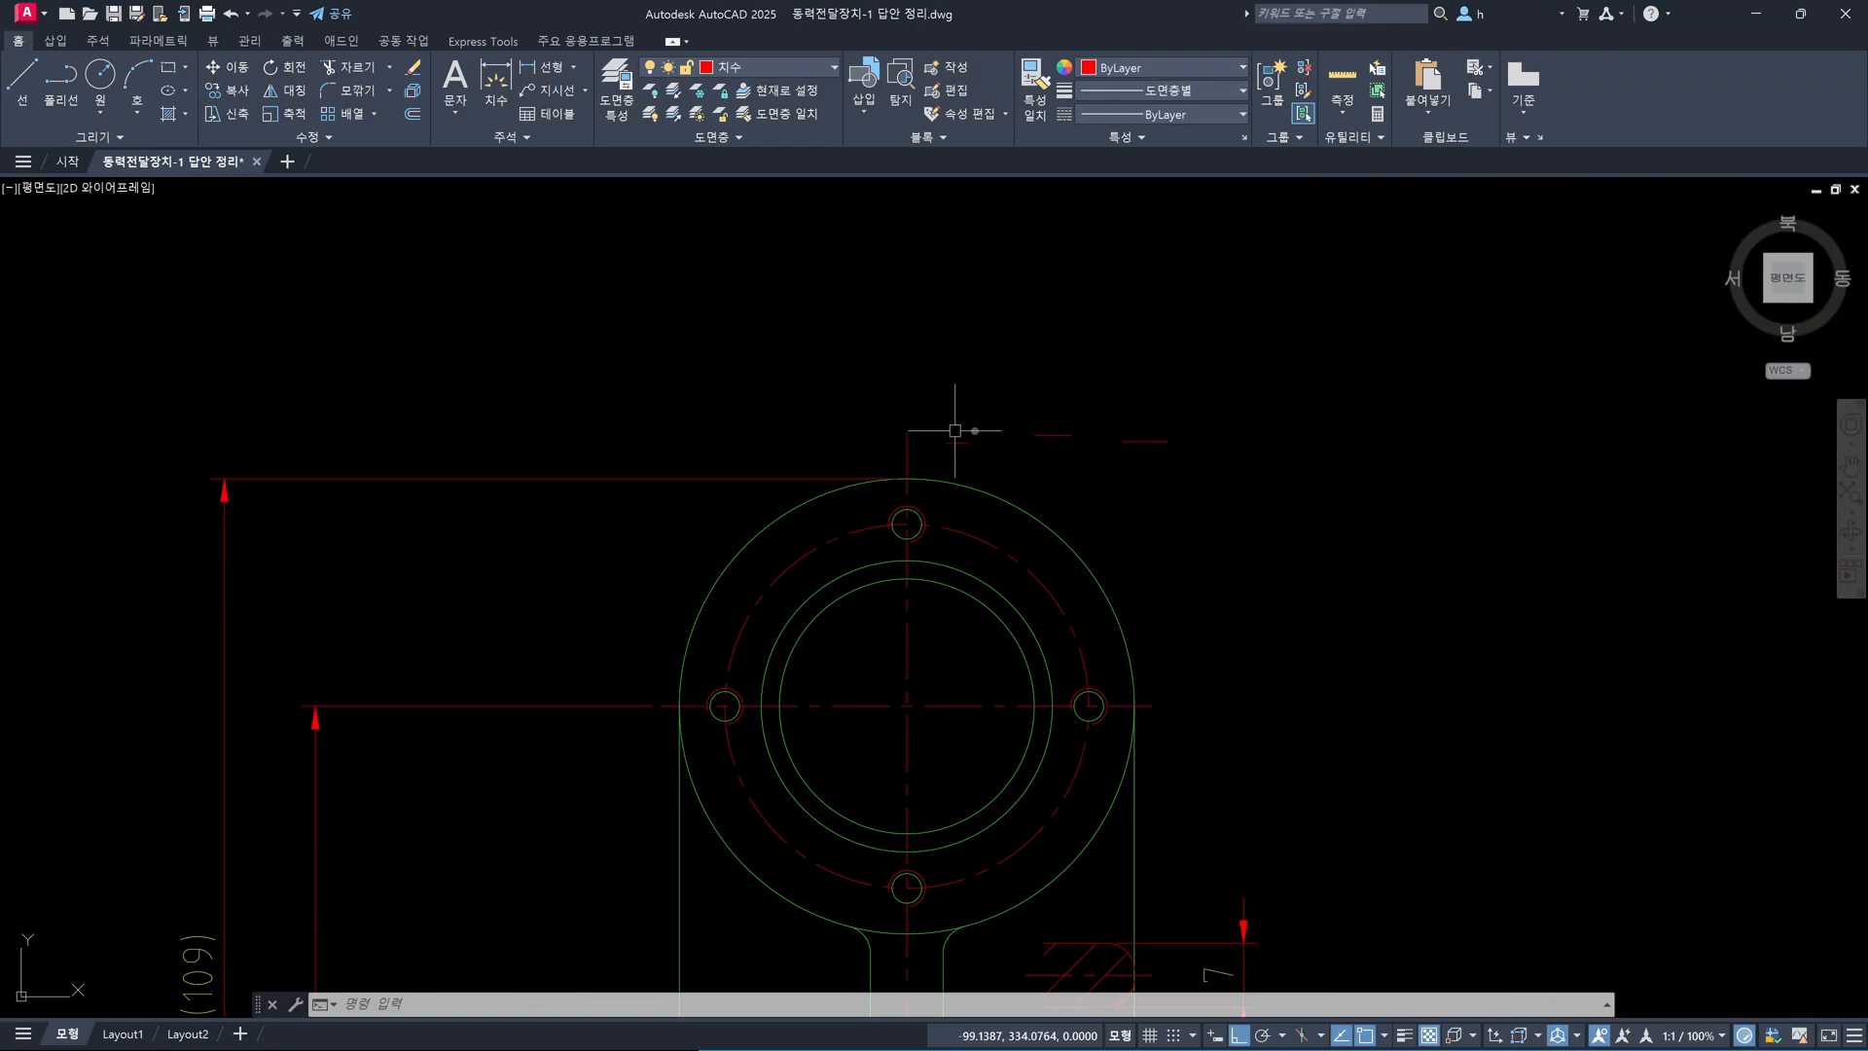
pyautogui.click(1207, 453)
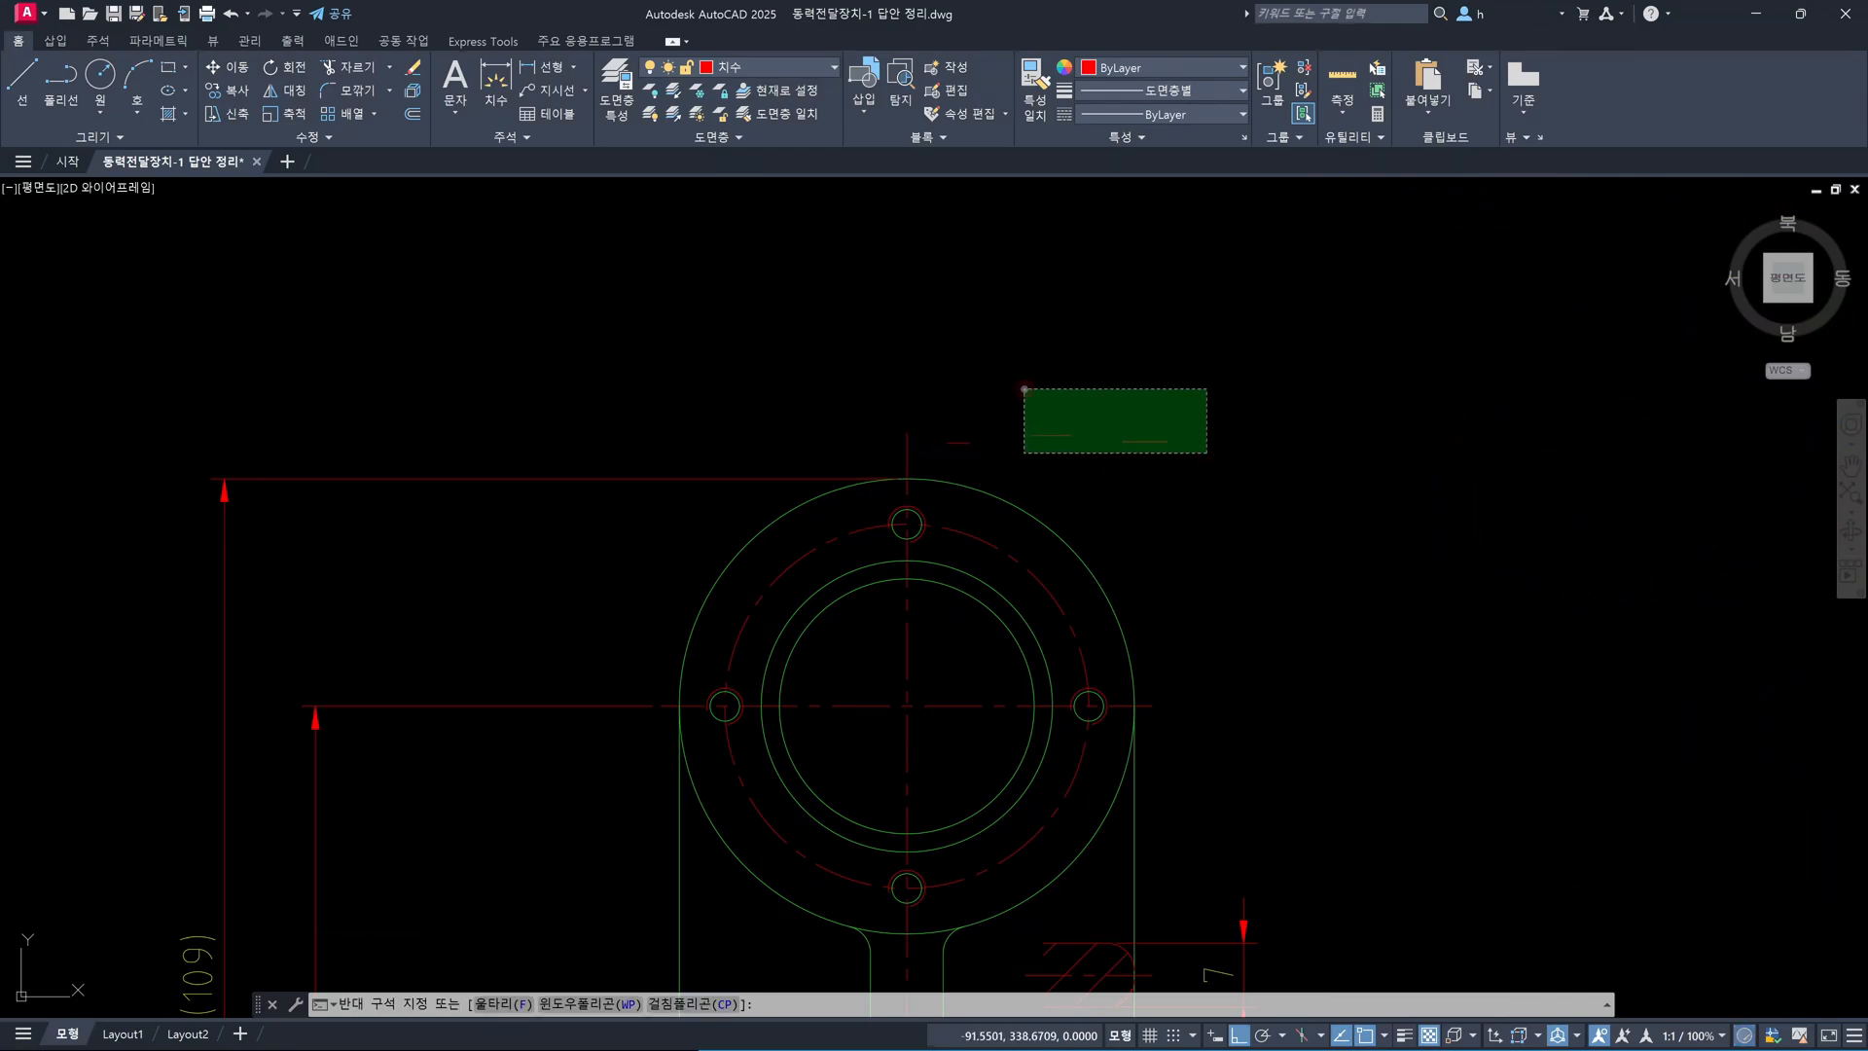
pyautogui.click(1054, 387)
pyautogui.press('Escape')
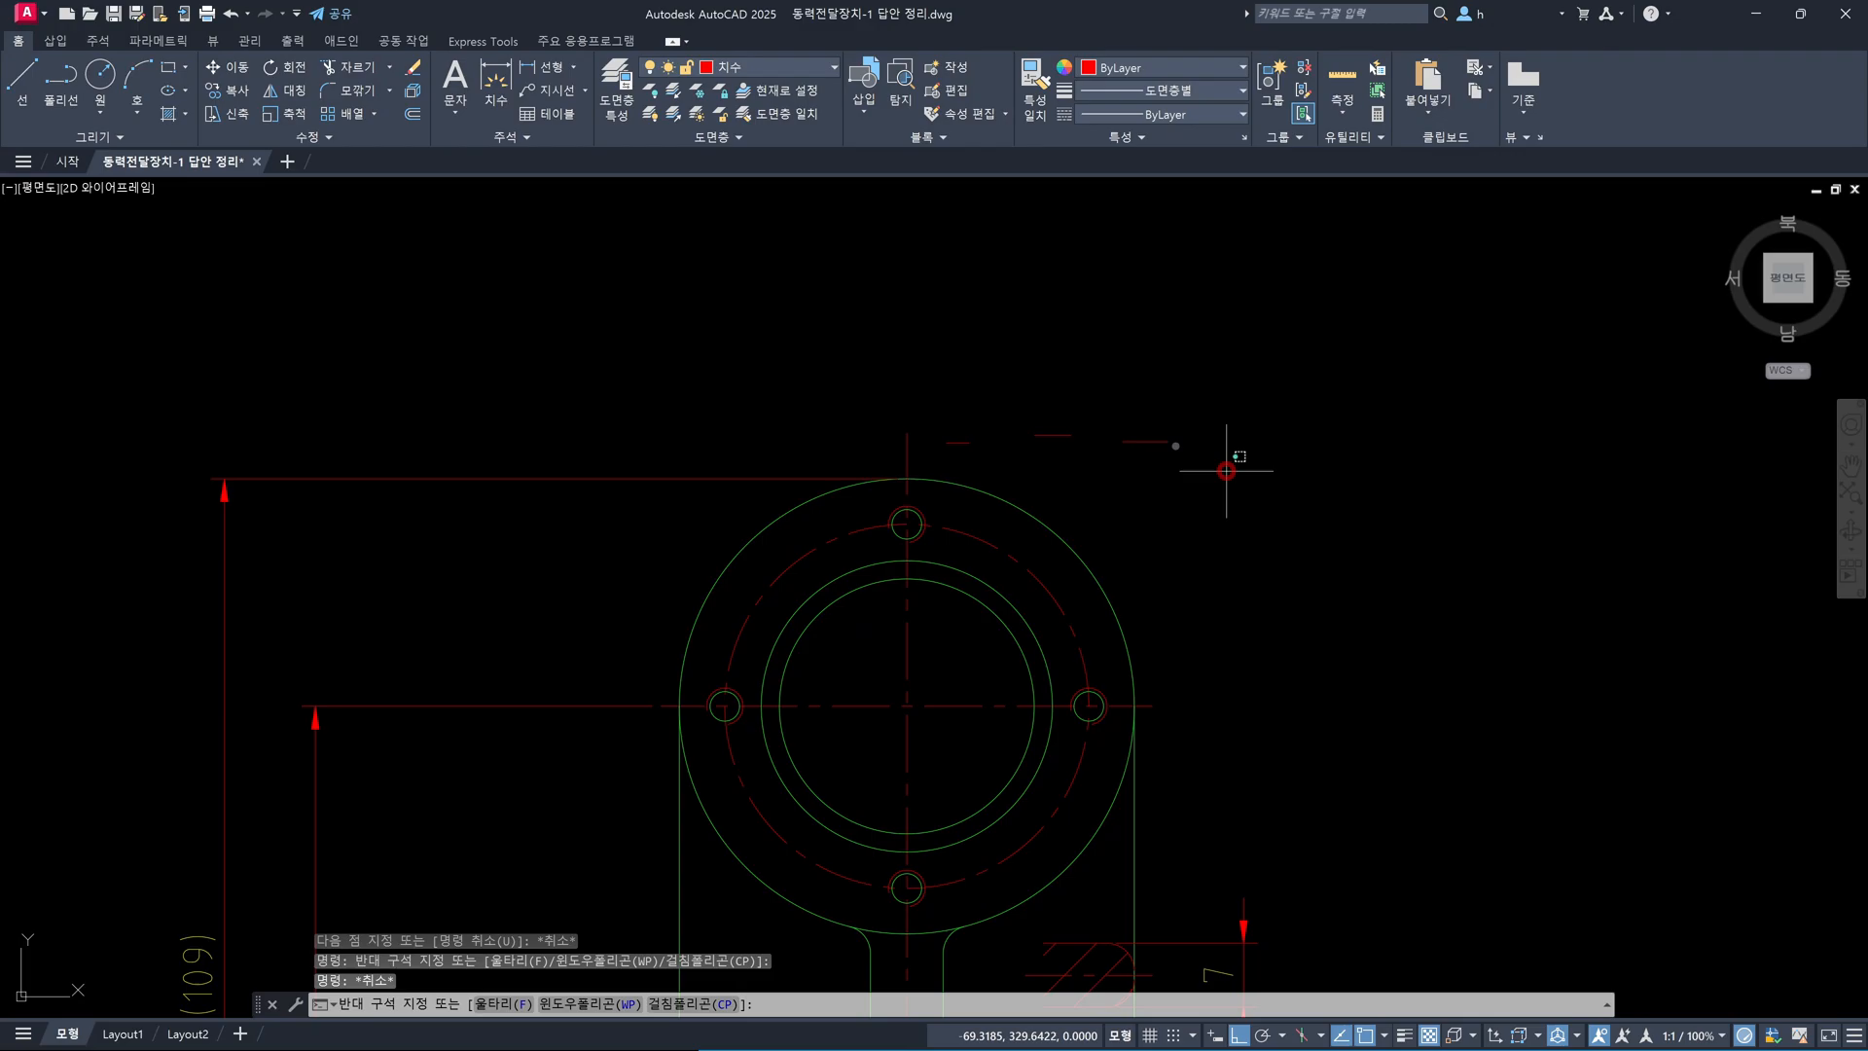
pyautogui.click(1230, 458)
pyautogui.click(1026, 374)
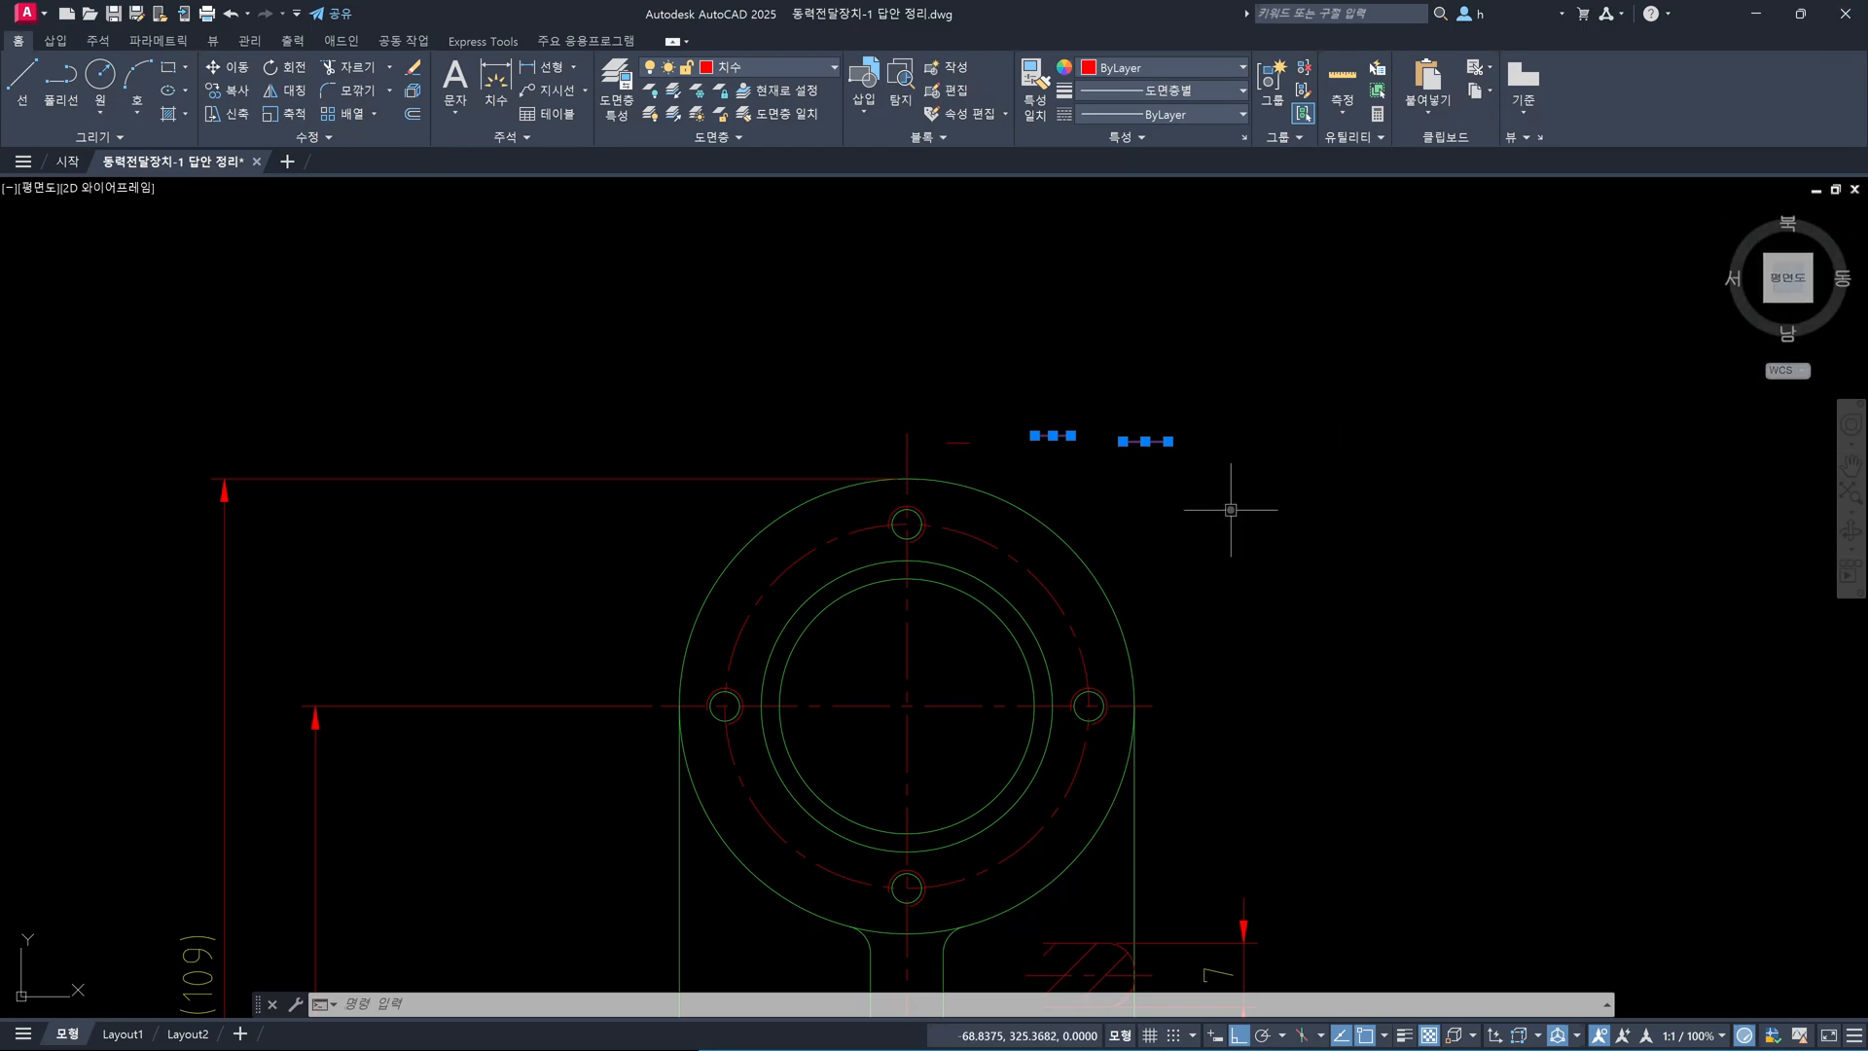
pyautogui.press('Escape')
pyautogui.scroll(4, 950, 447)
pyautogui.click(987, 451)
pyautogui.click(940, 398)
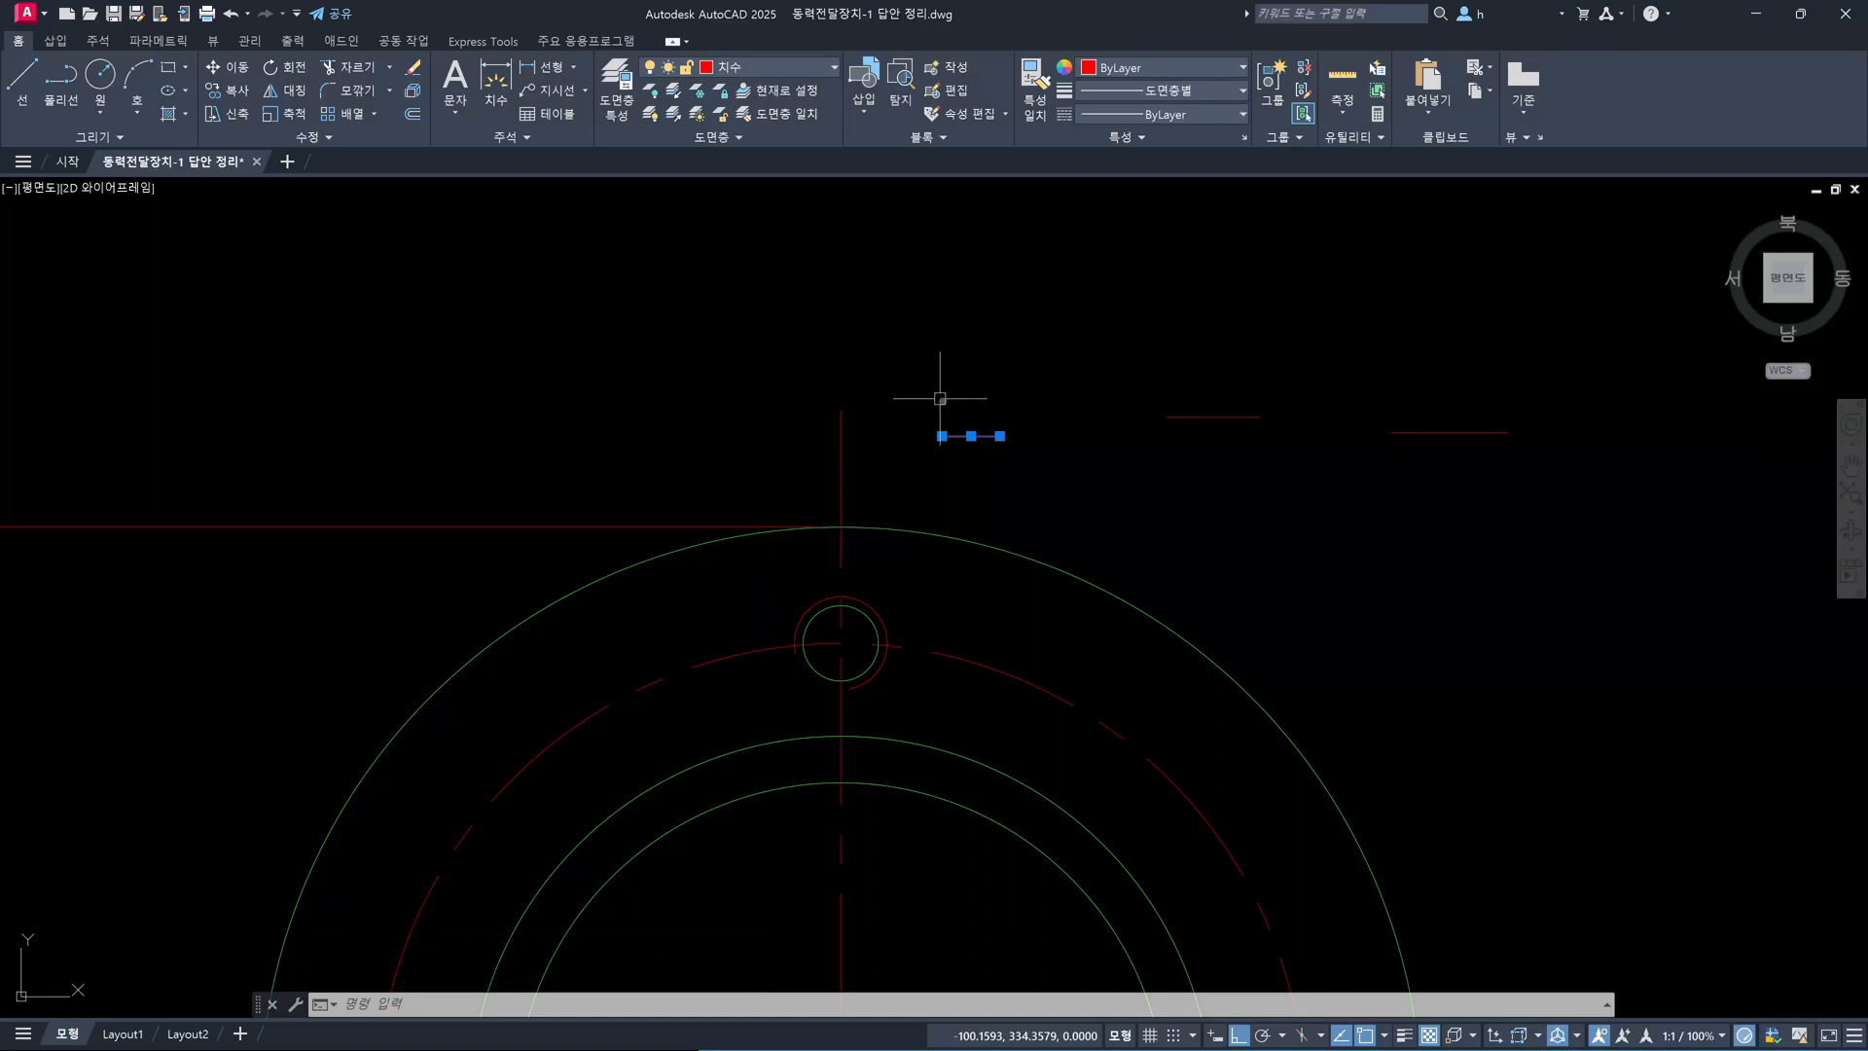
pyautogui.press('Escape')
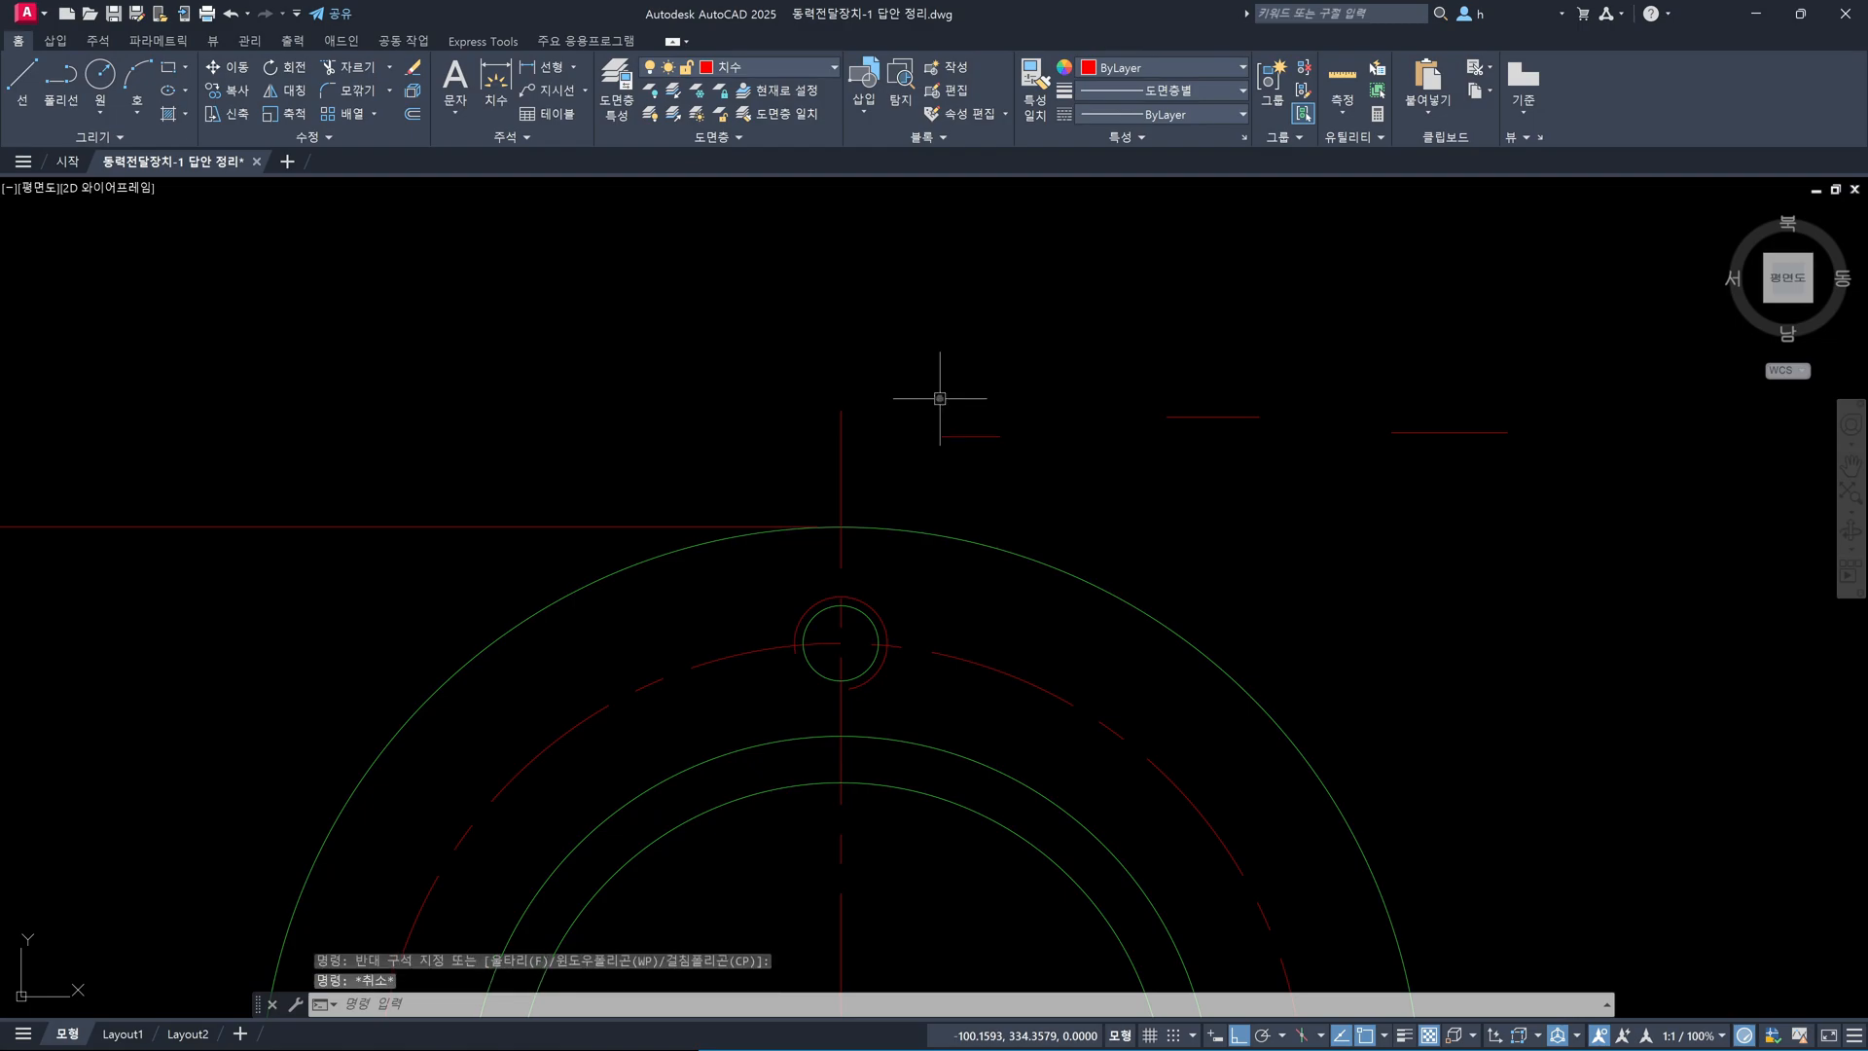
# Put the 2.5 mm reference line on the 외형선 layer and undo that layer change
pyautogui.click(1028, 467)
pyautogui.click(920, 382)
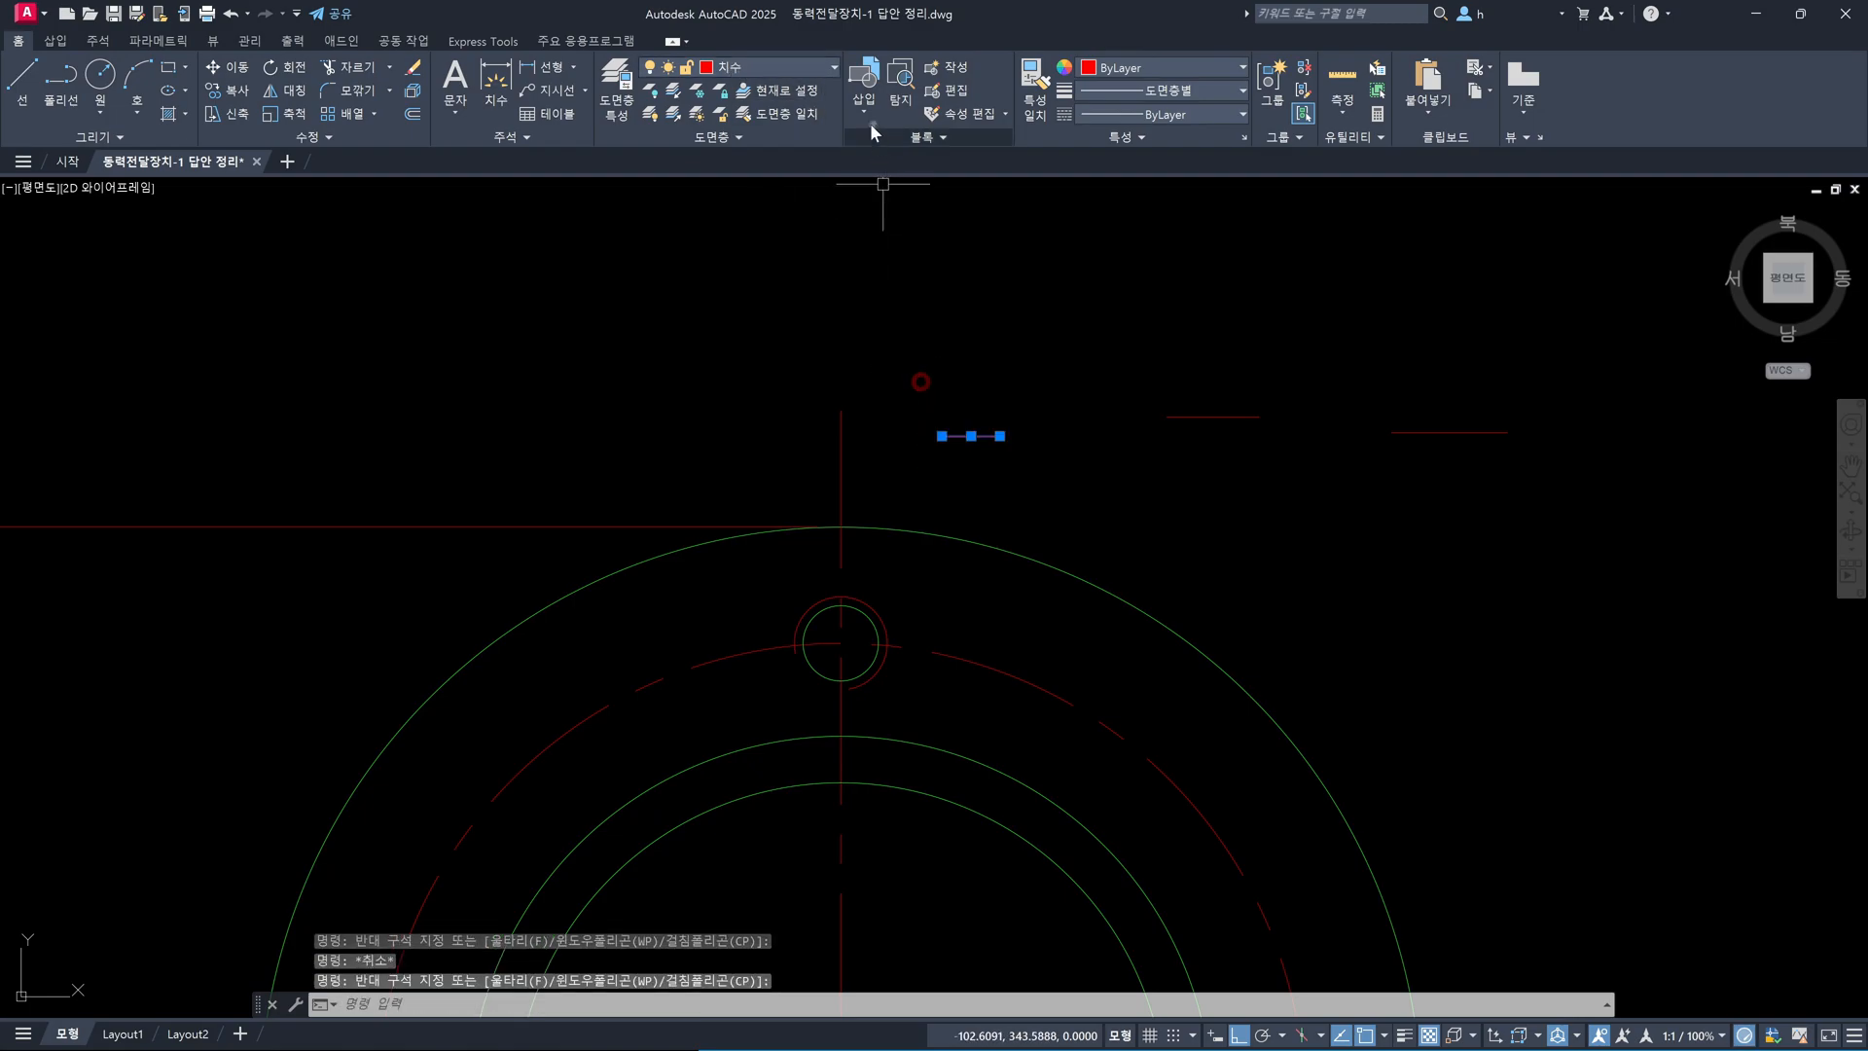
pyautogui.click(809, 67)
pyautogui.click(740, 231)
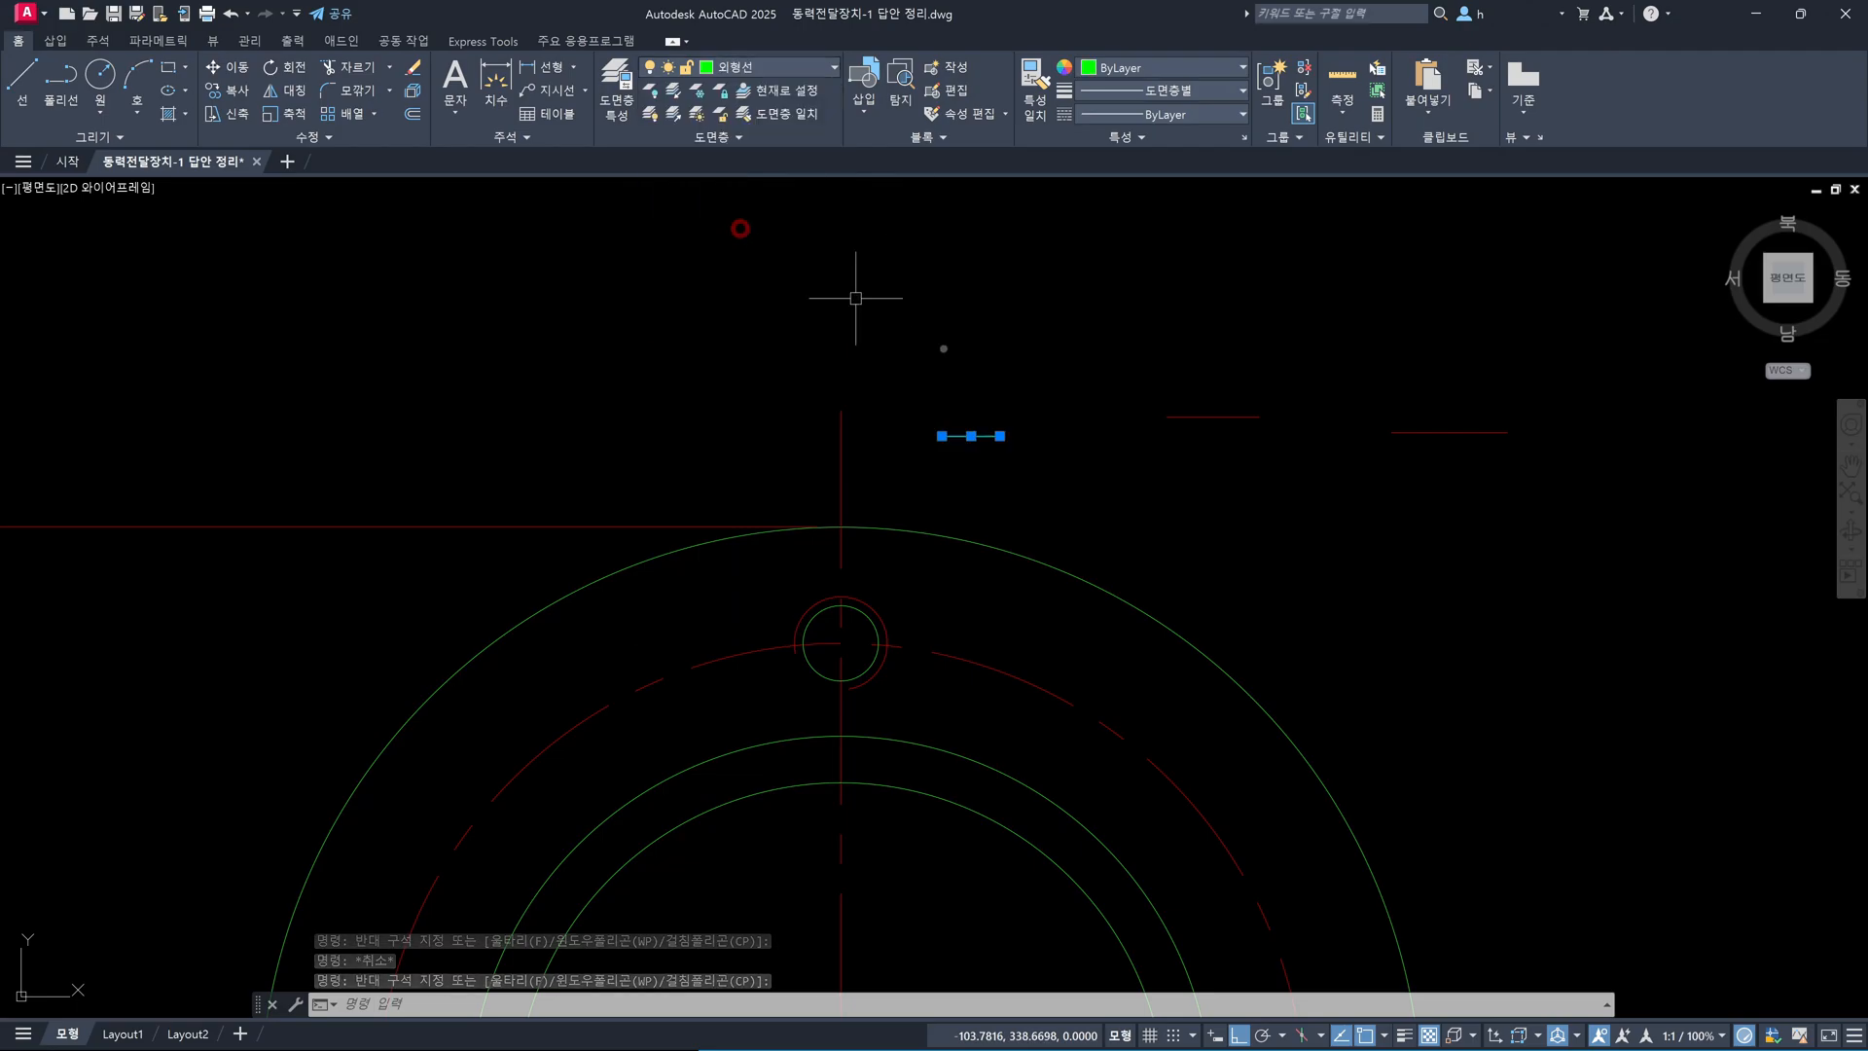
pyautogui.press('Escape')
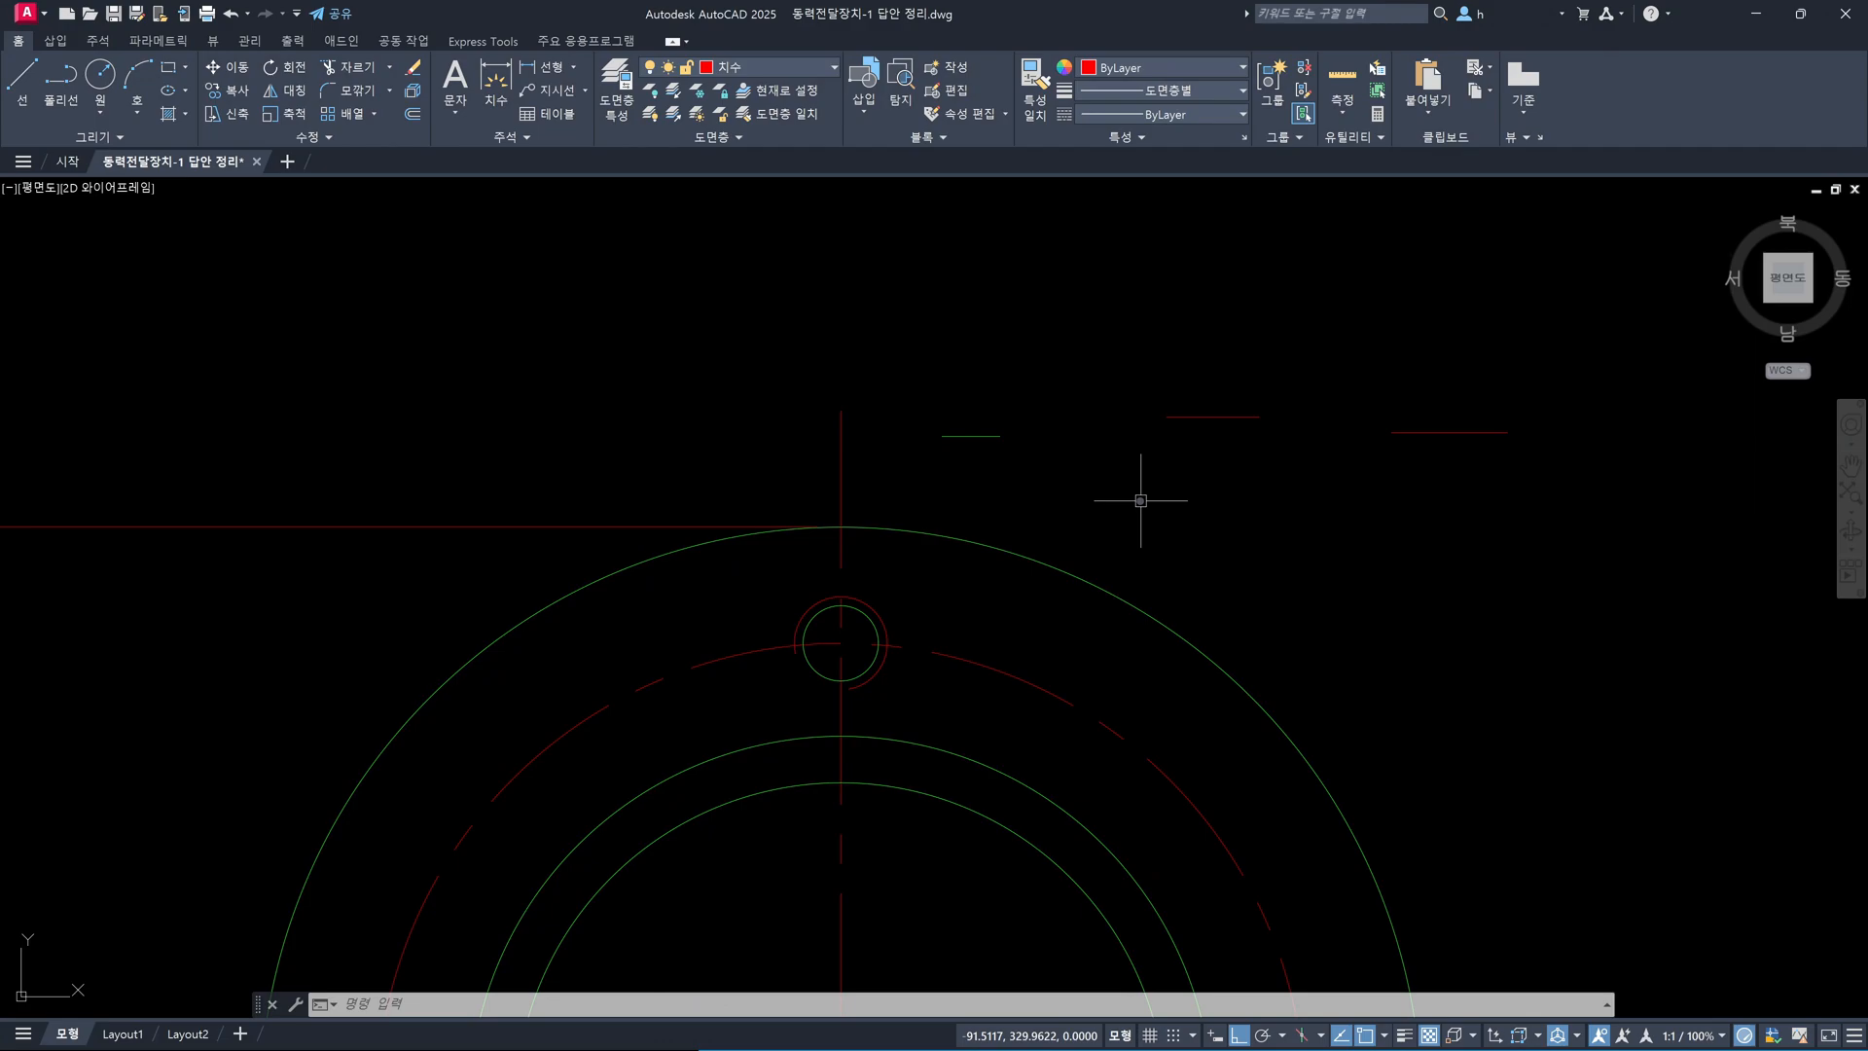
pyautogui.click(1421, 431)
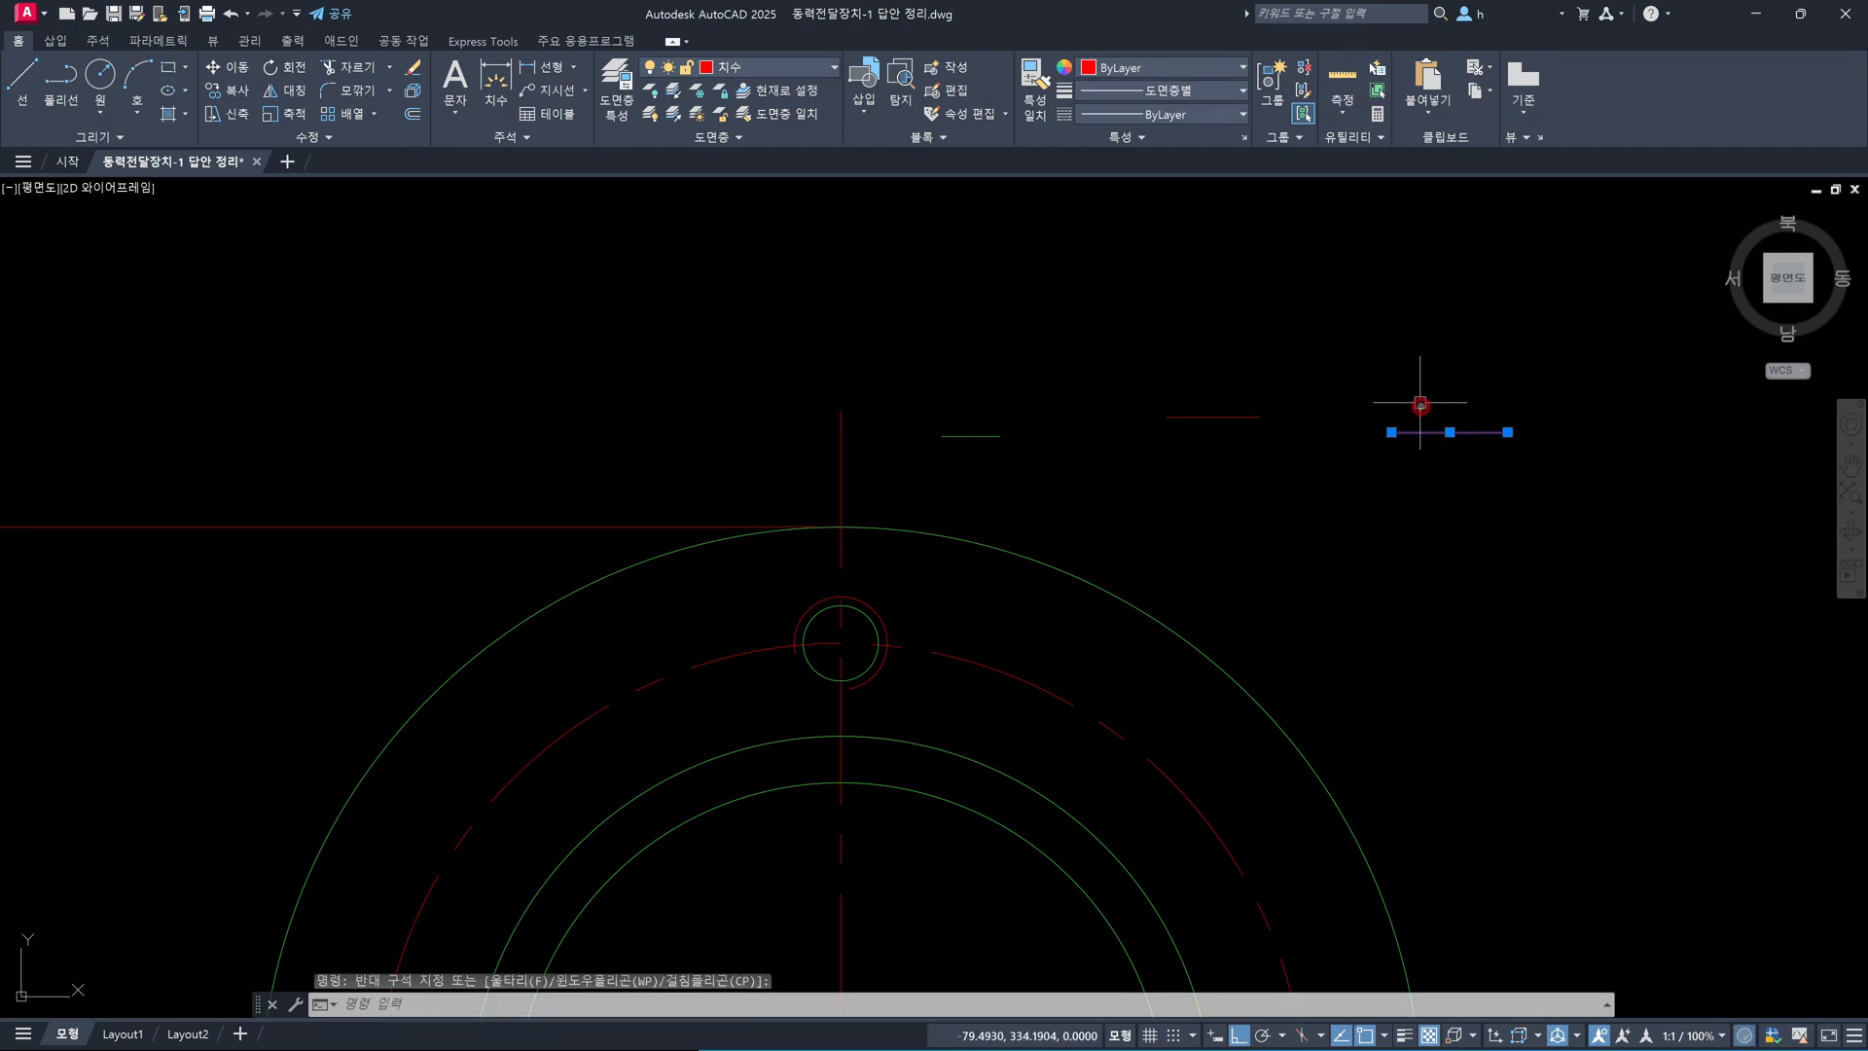
pyautogui.hotkey('ctrl', 'z')
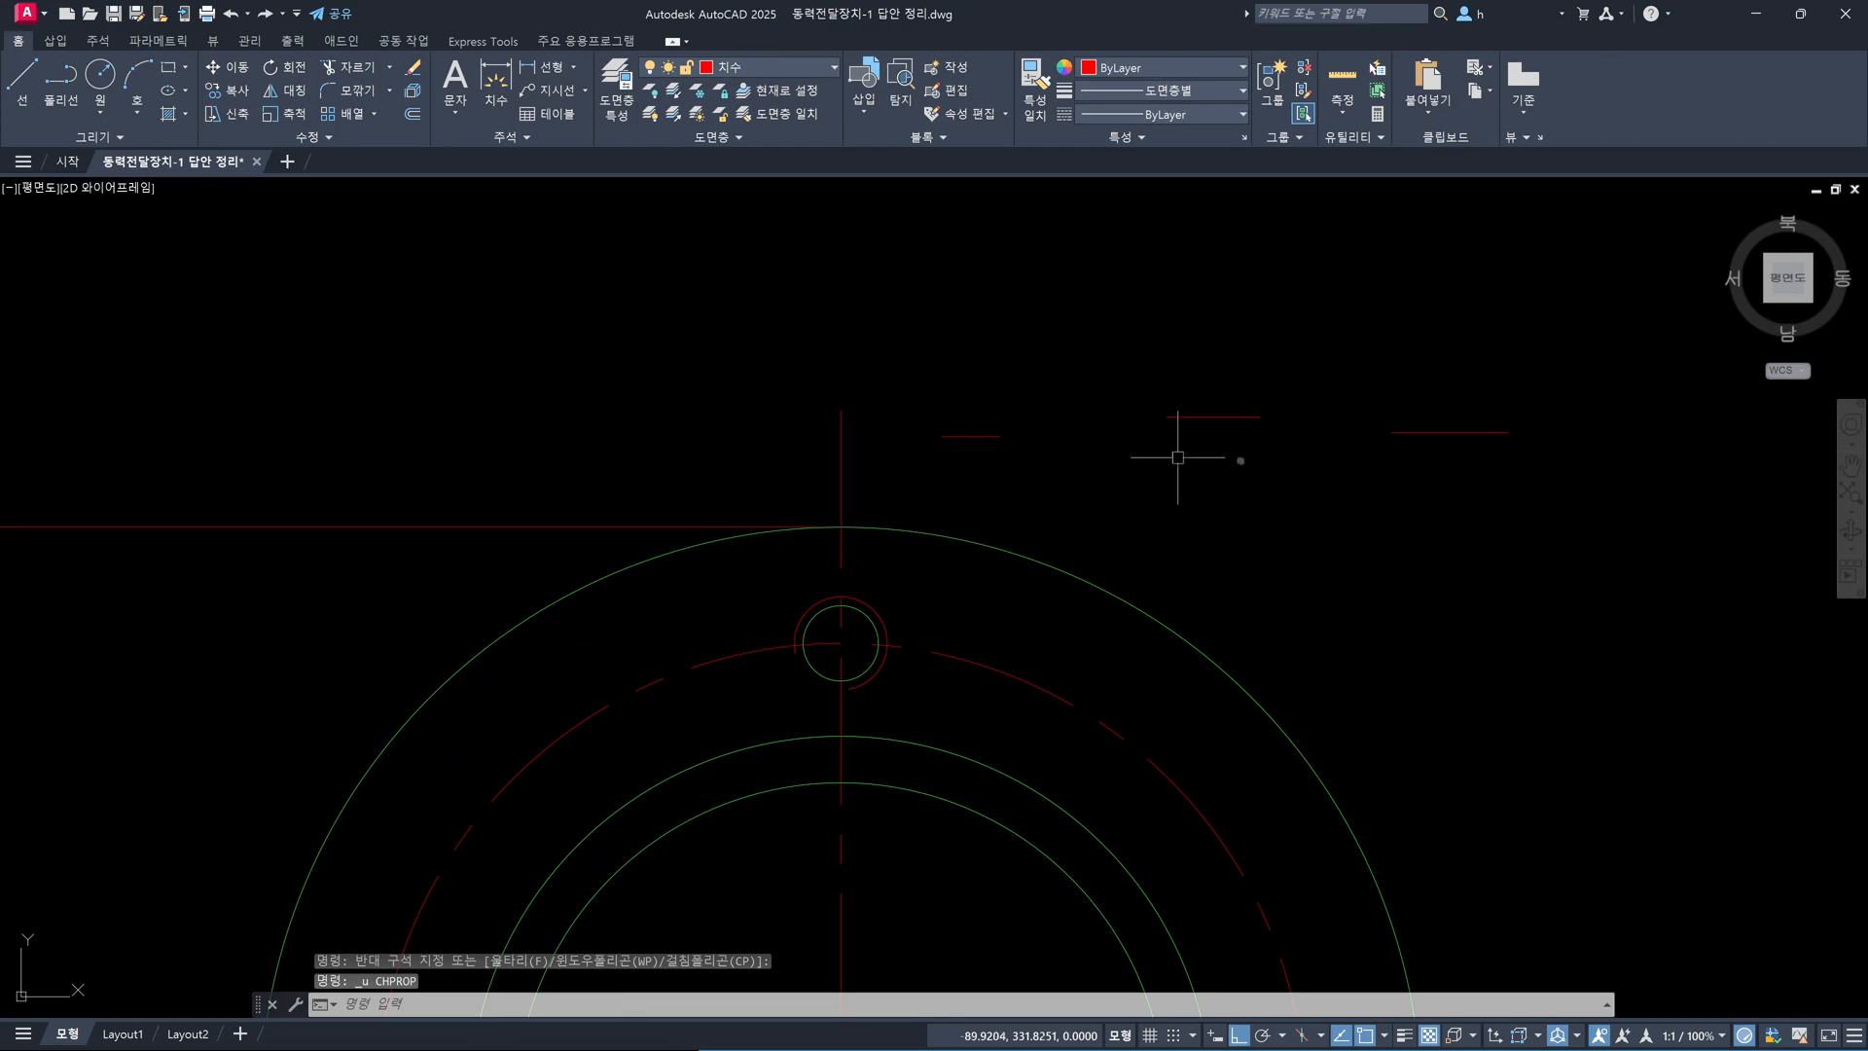
# Change the 5 mm reference line to the 외형선 layer
pyautogui.click(1341, 407)
pyautogui.click(1573, 471)
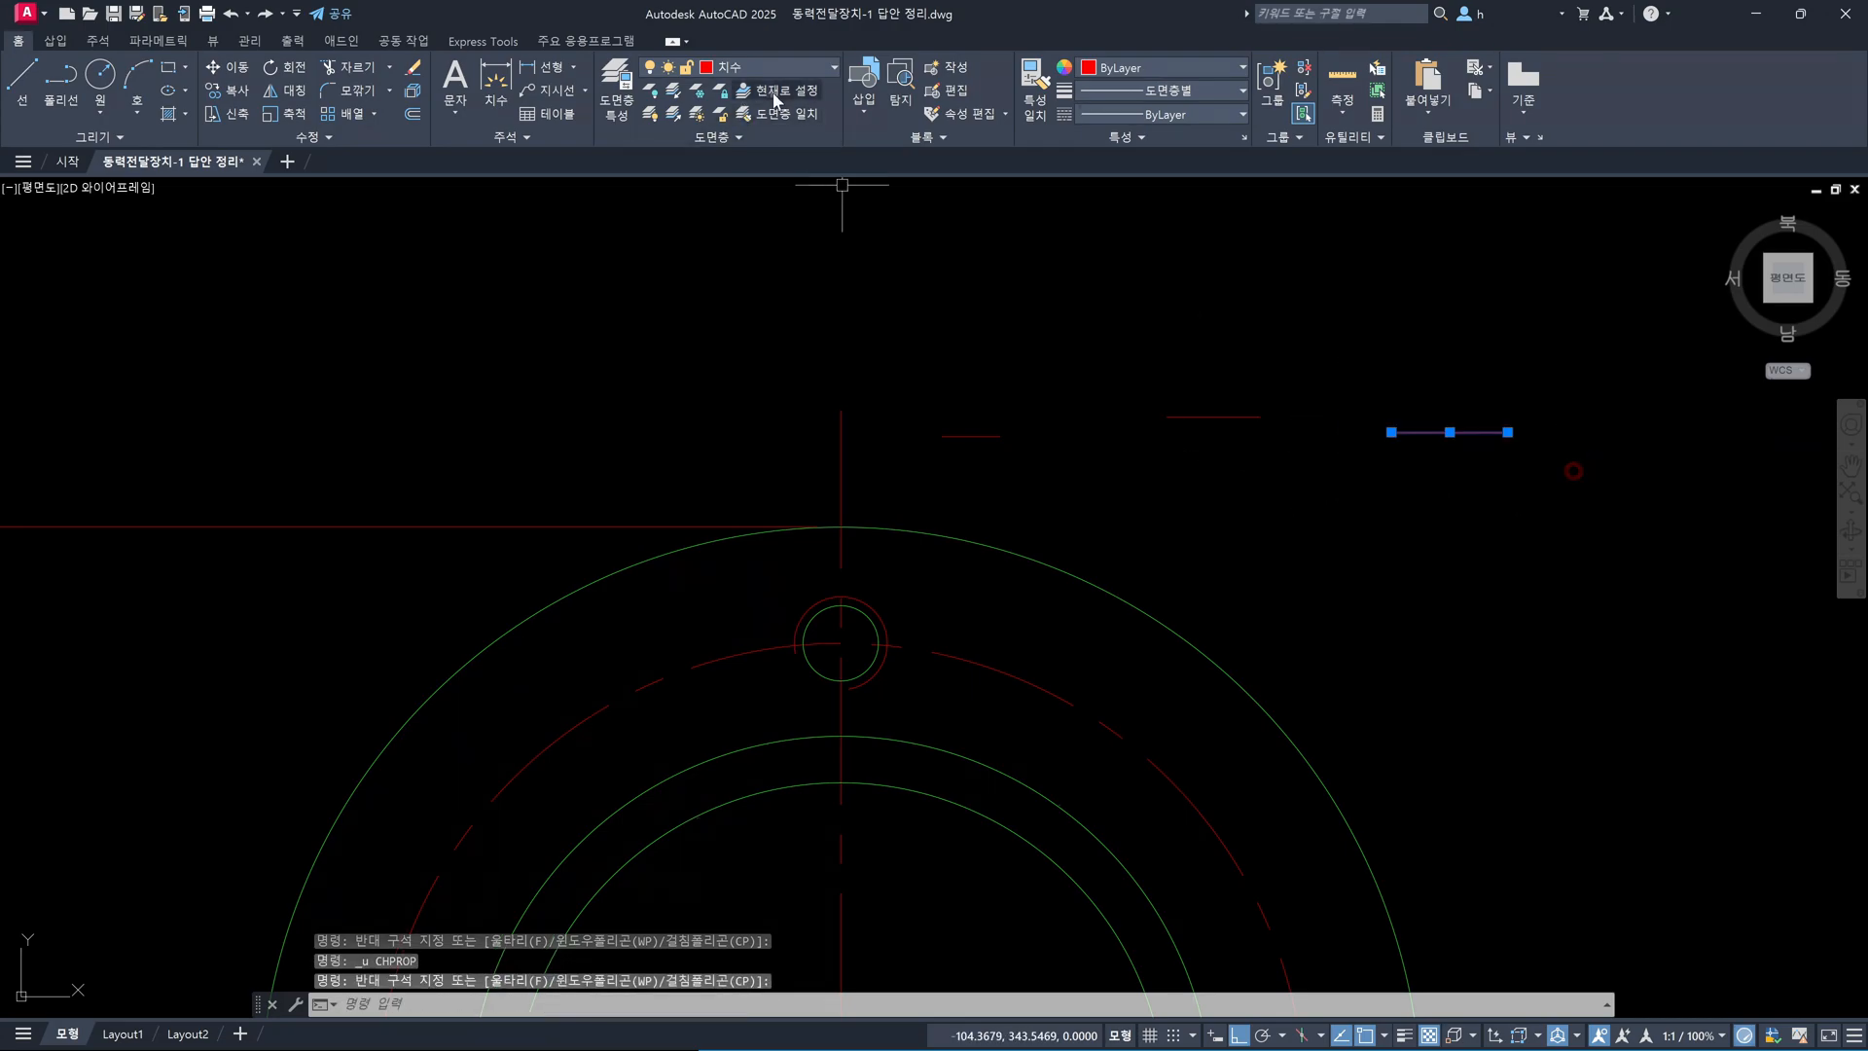
pyautogui.click(808, 70)
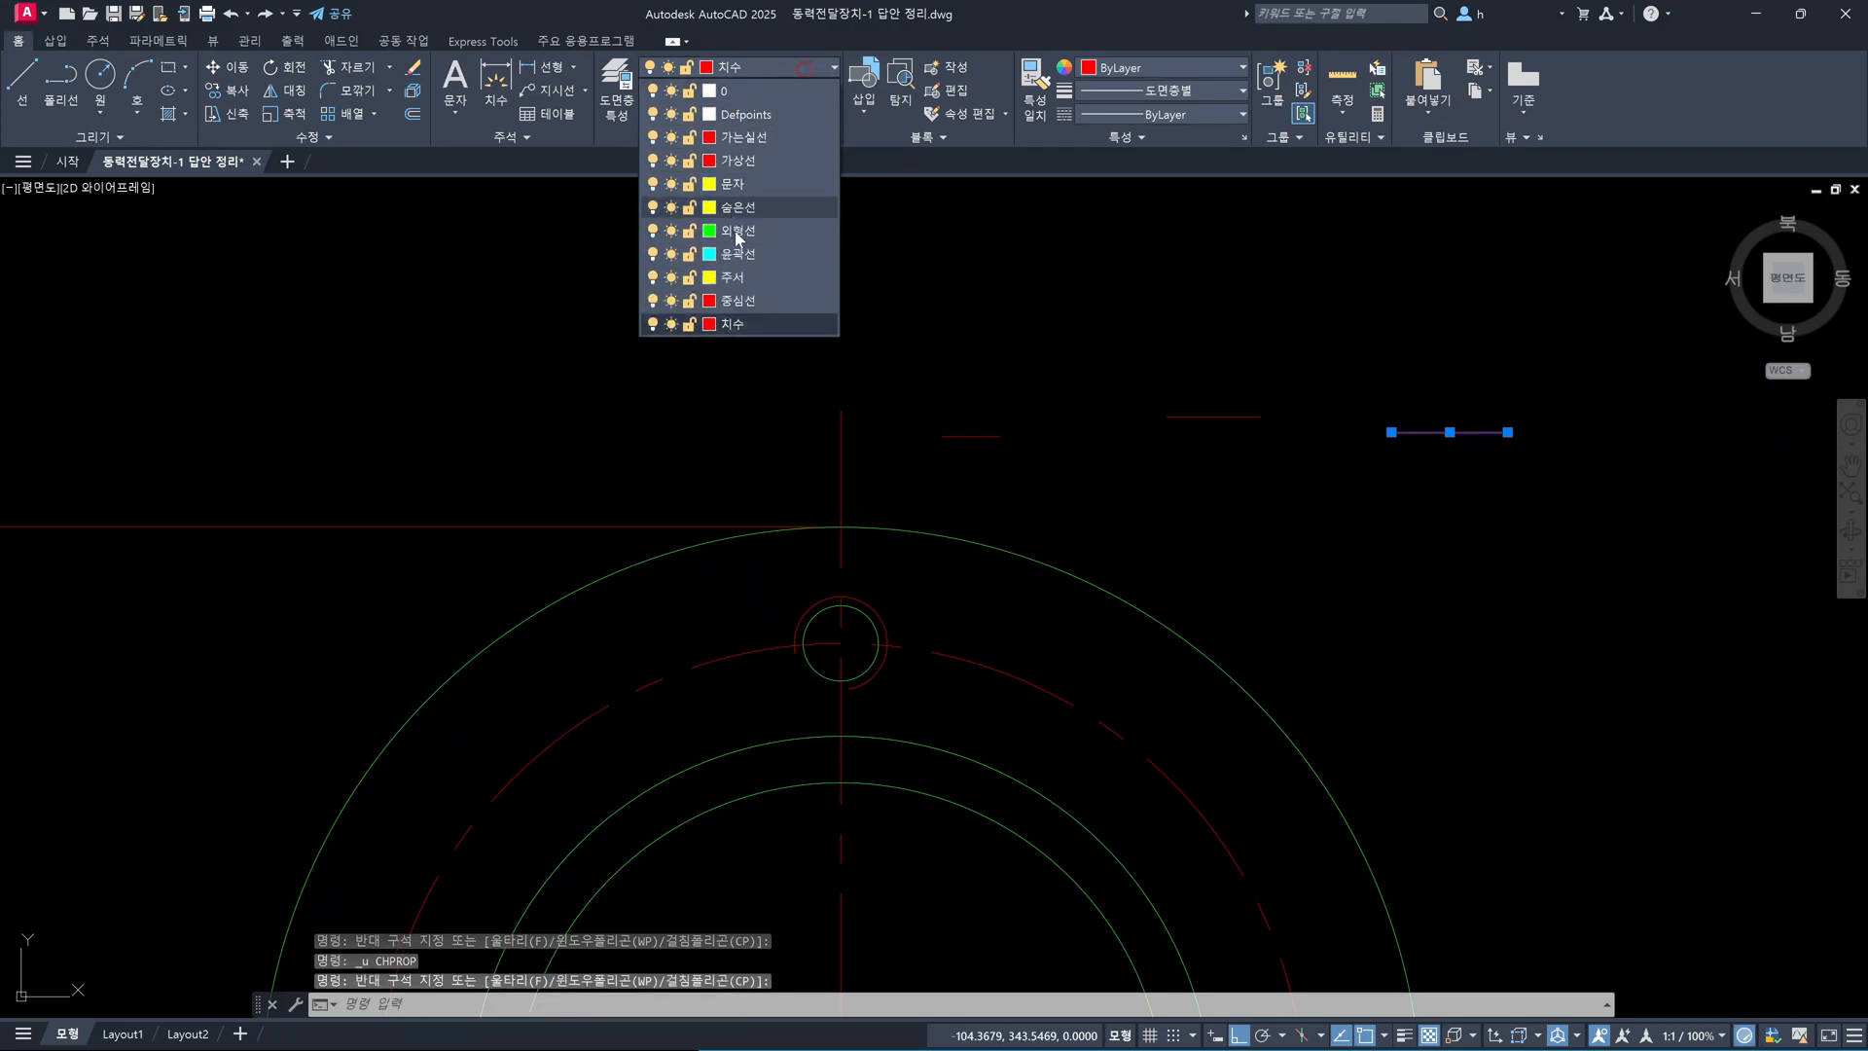
pyautogui.click(736, 241)
pyautogui.press('Escape')
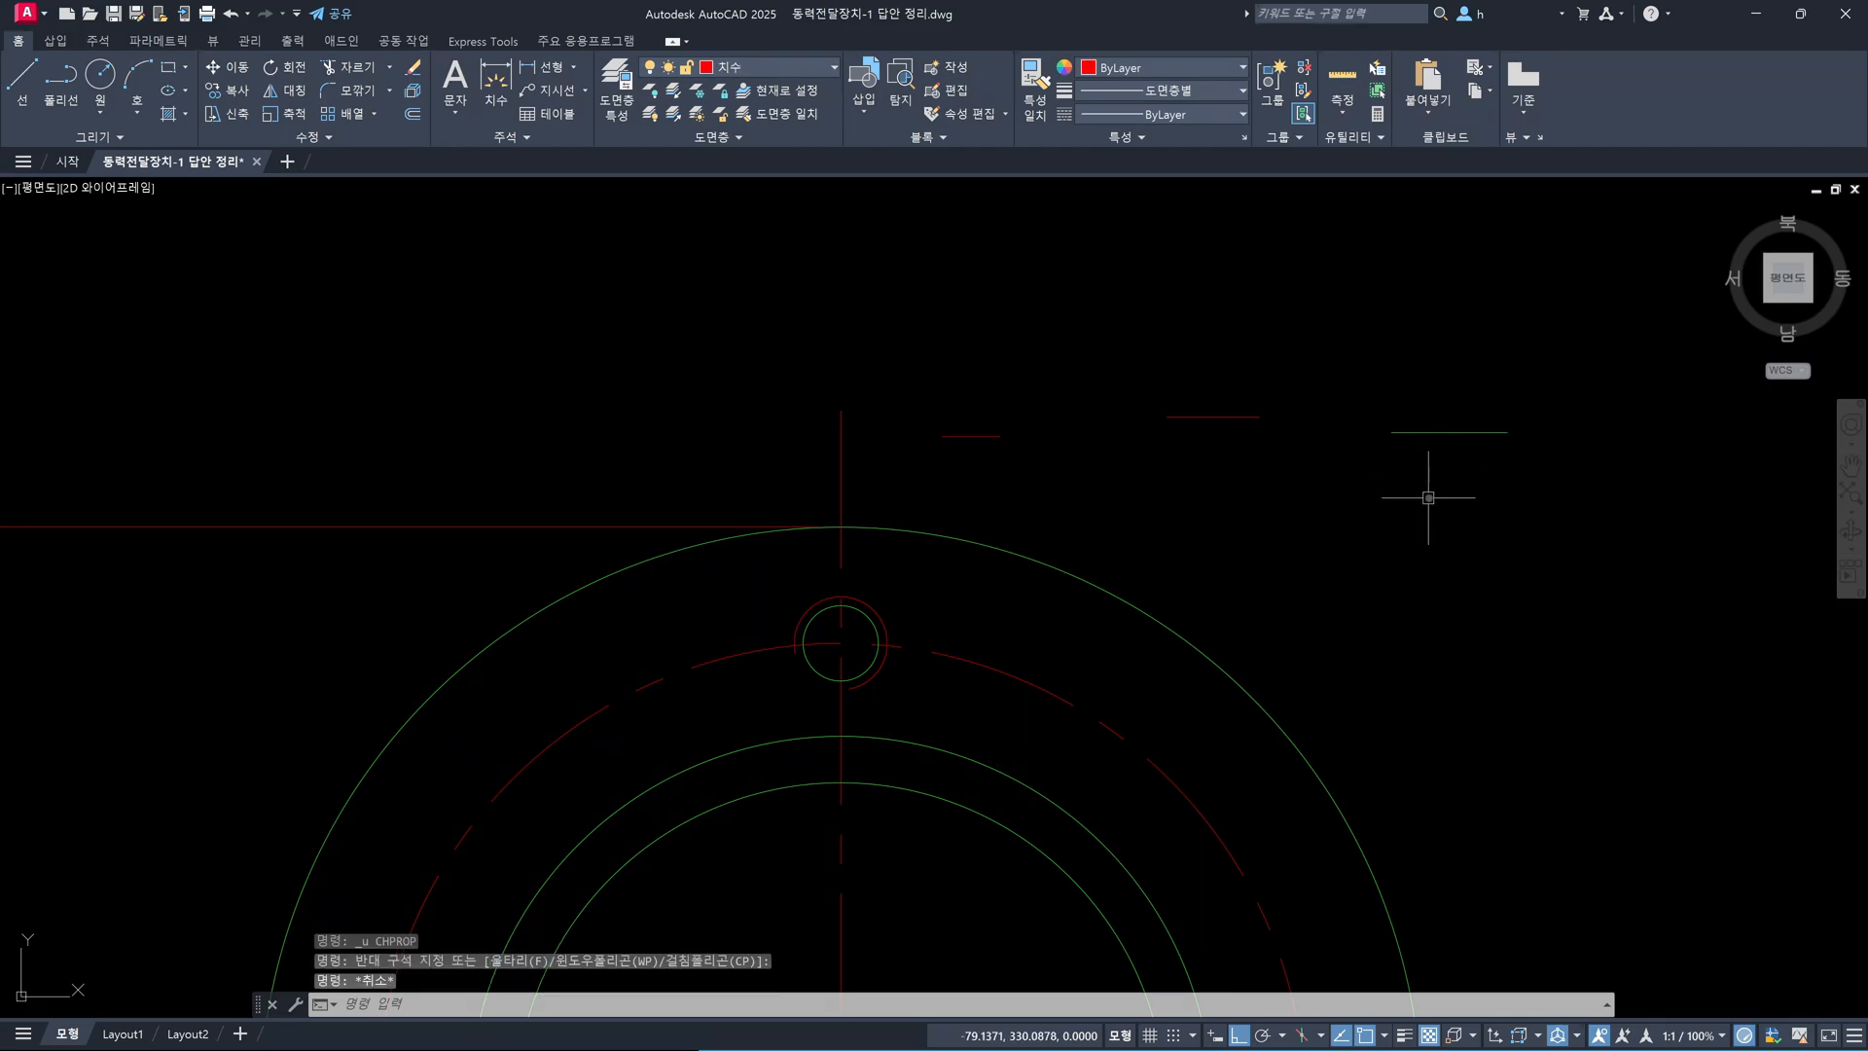
# Highlight the 4 mm, 2.5 mm and 5 mm reference lines to compare their lengths and layers
pyautogui.click(1267, 443)
pyautogui.click(1172, 367)
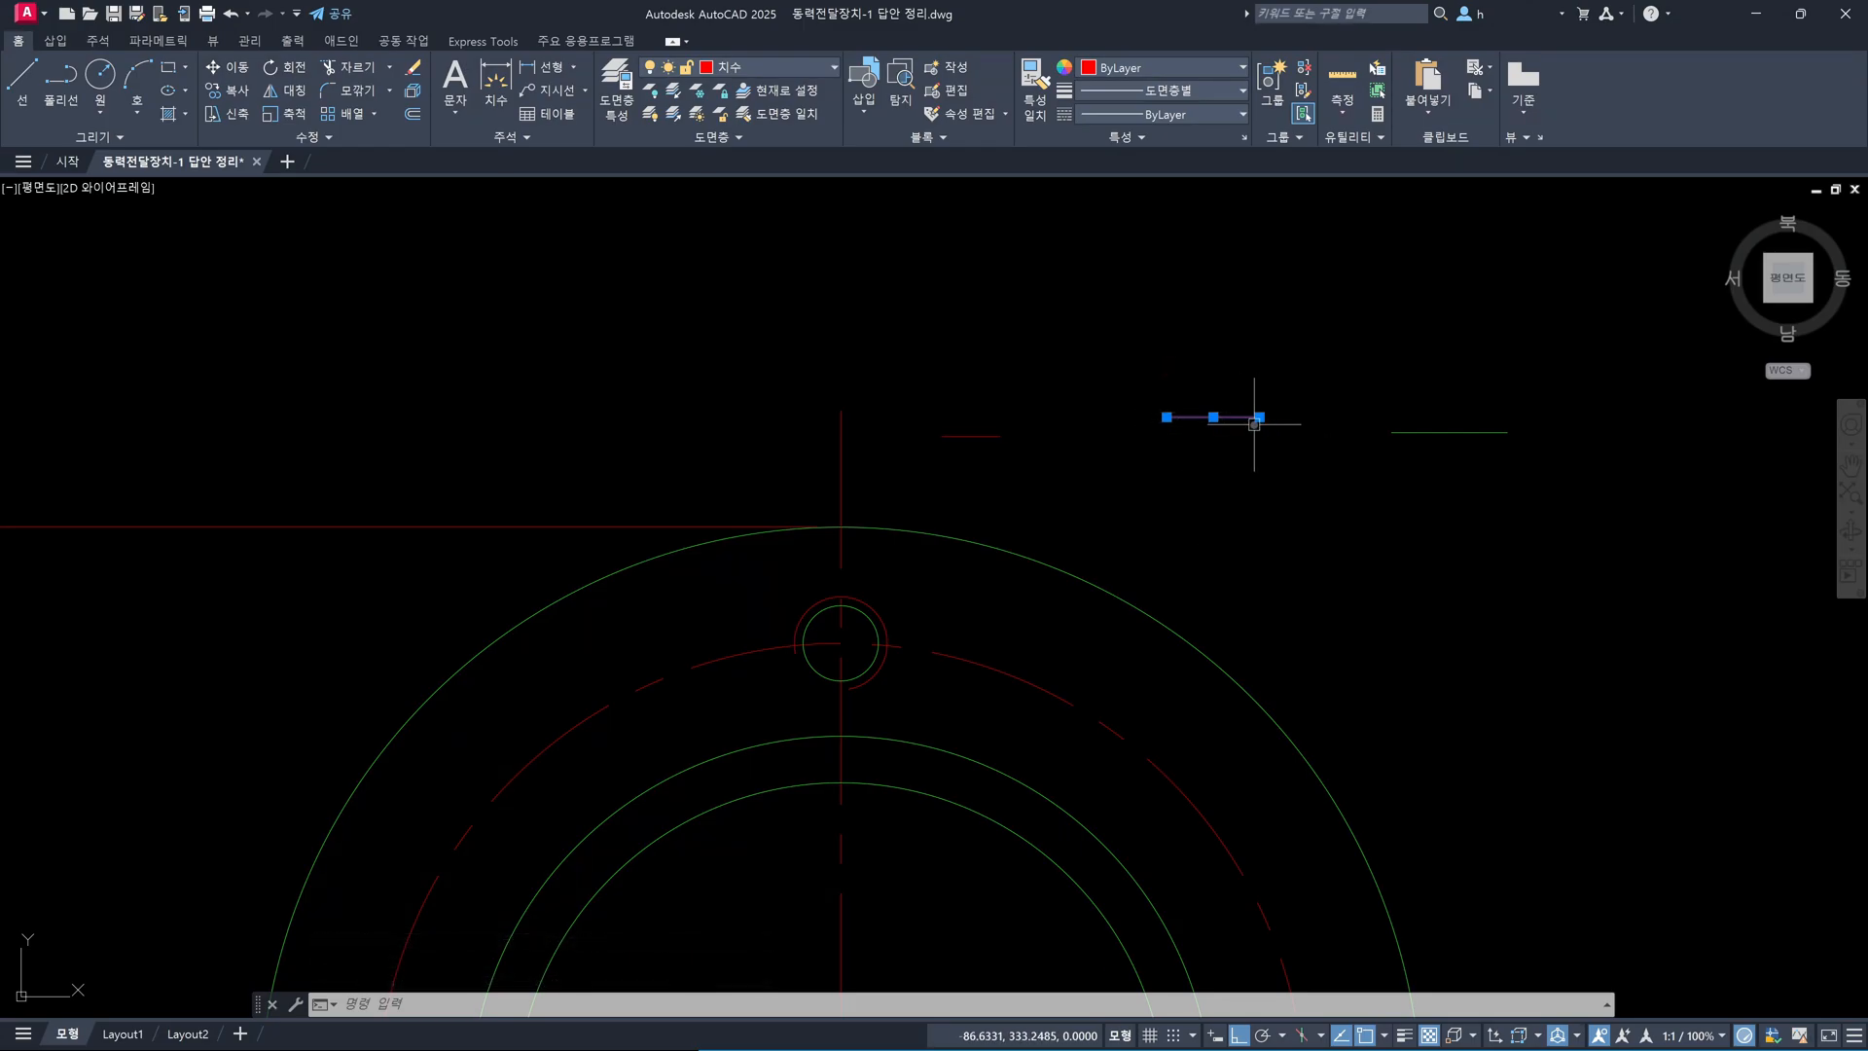
pyautogui.click(1393, 430)
pyautogui.press('Escape')
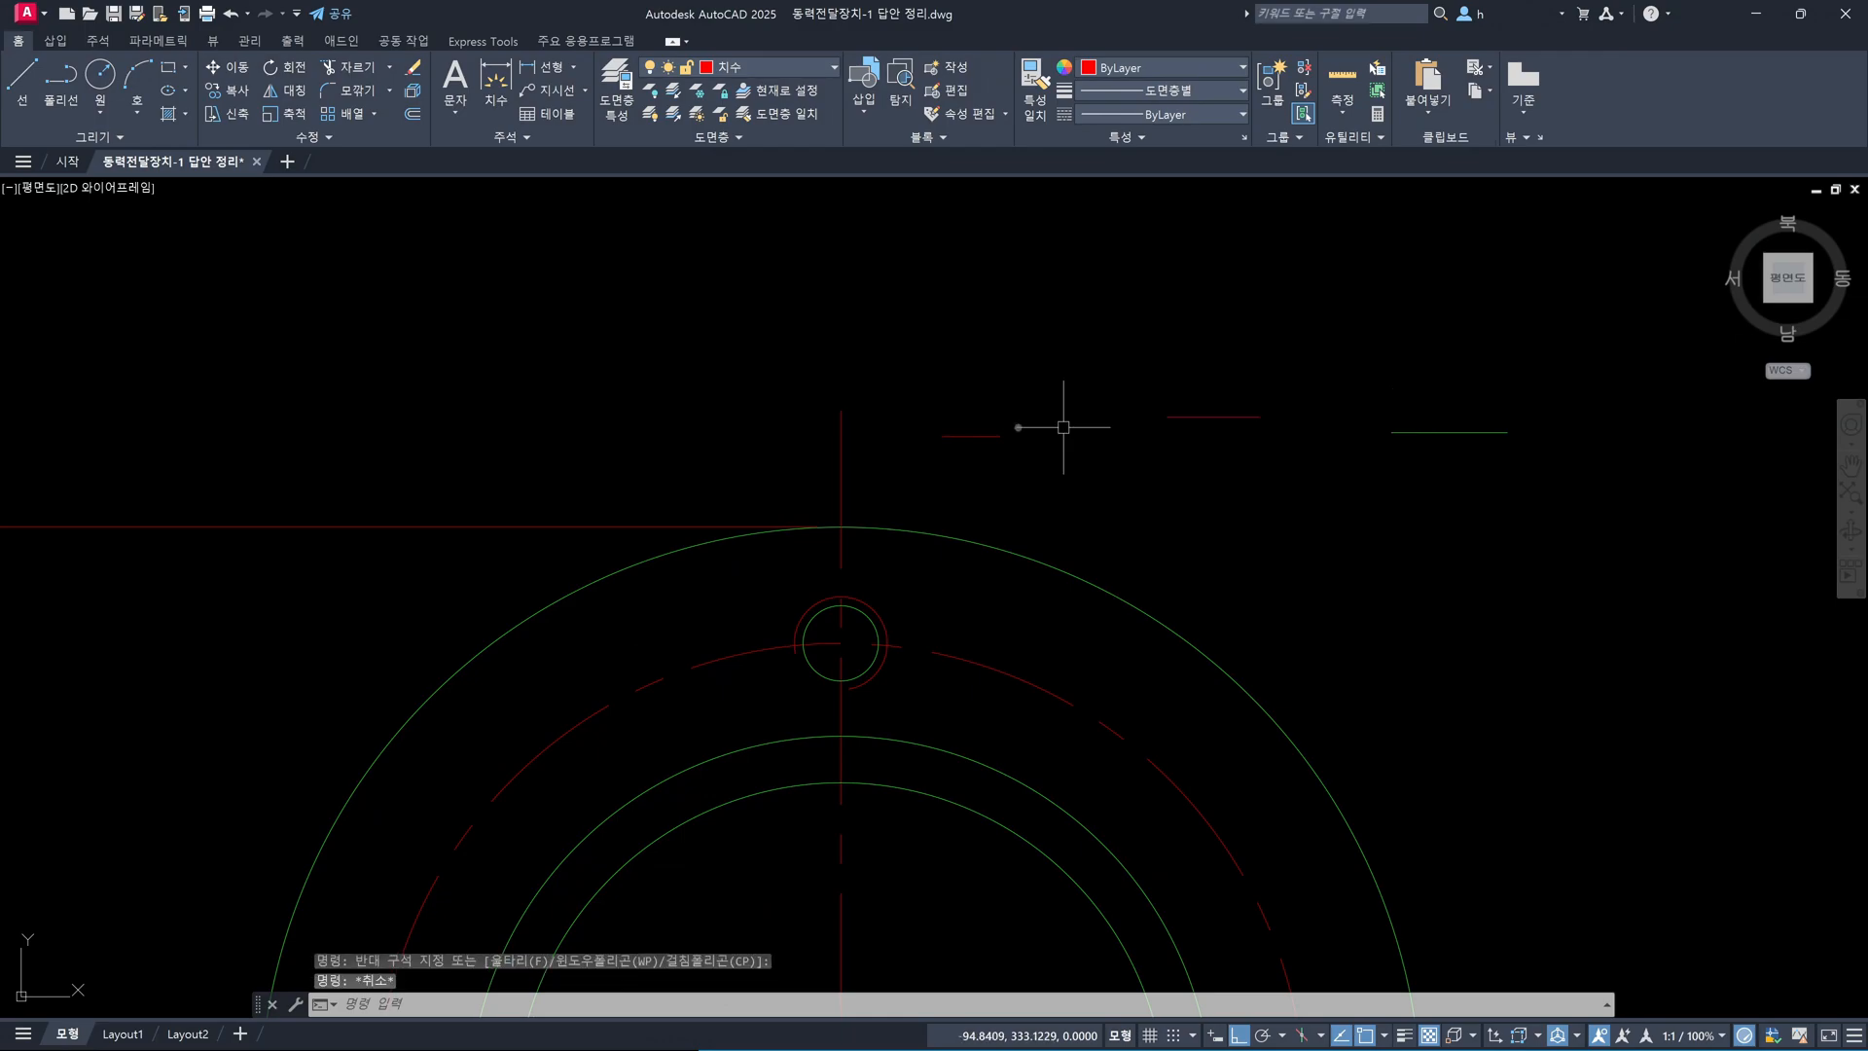
pyautogui.click(921, 413)
pyautogui.click(1019, 457)
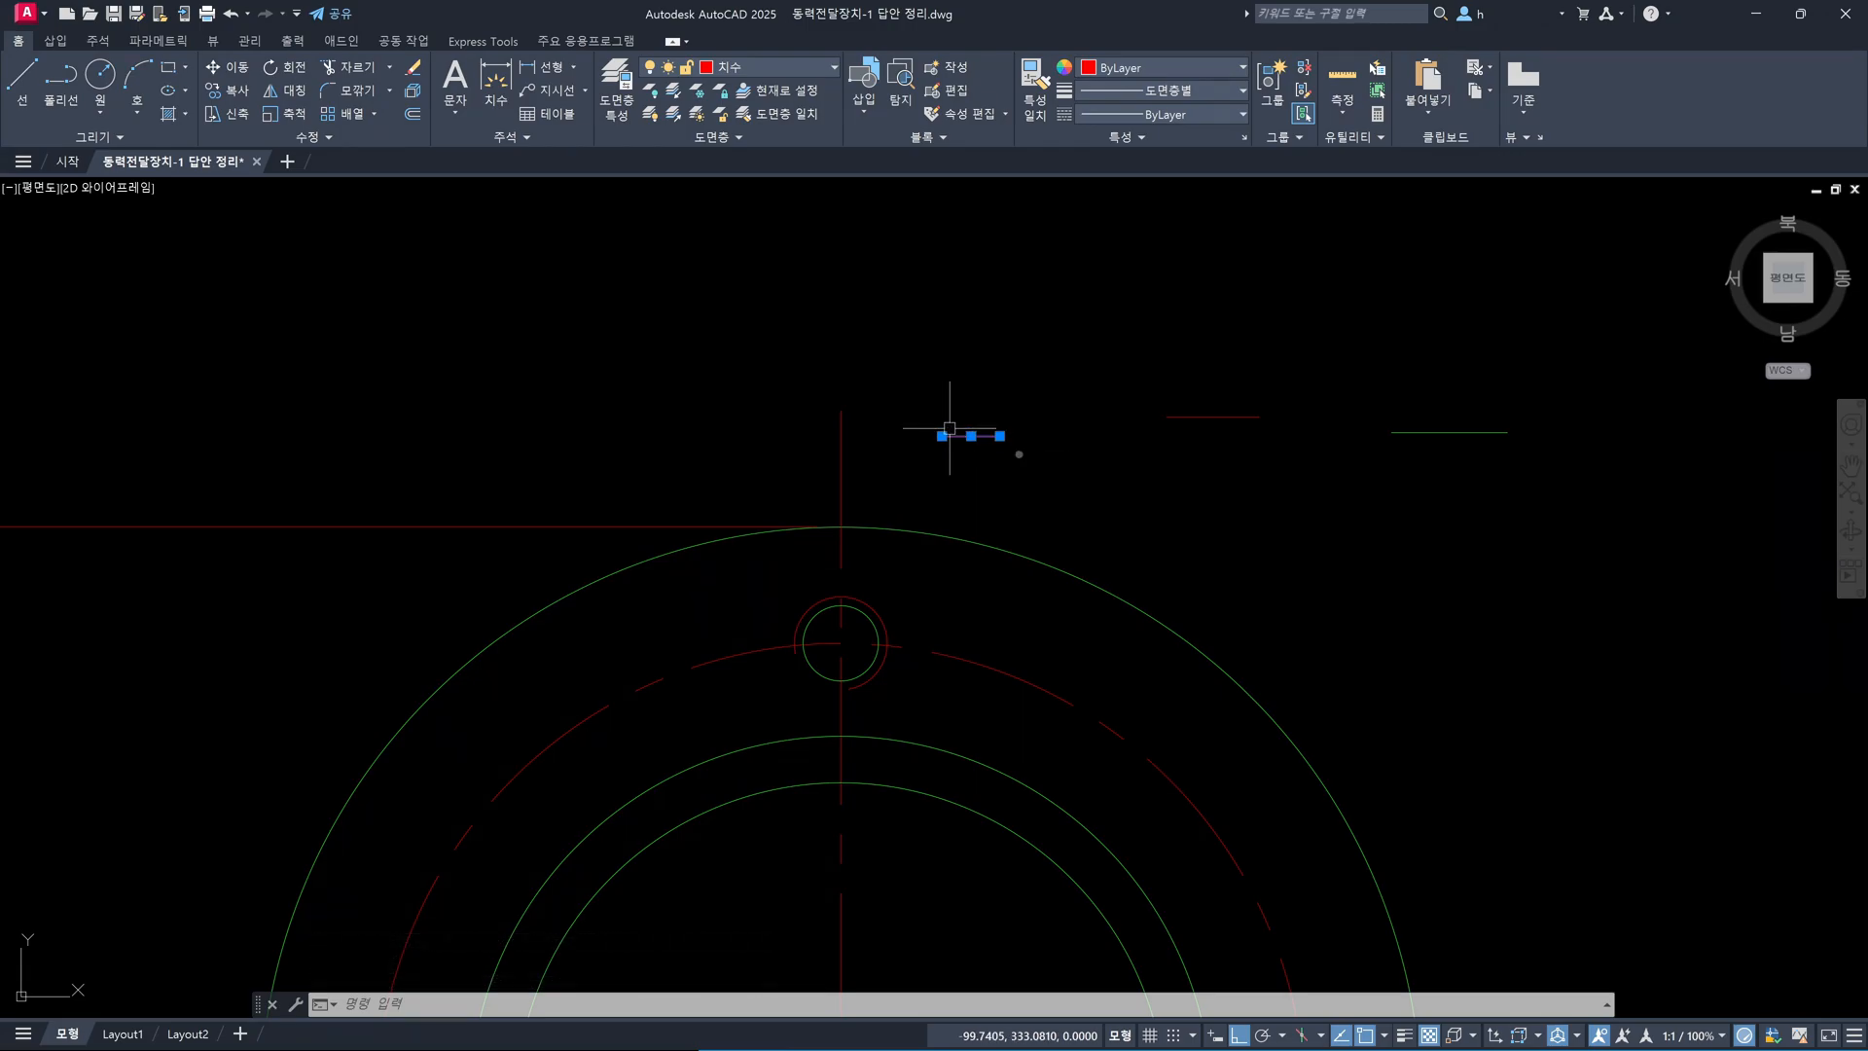
pyautogui.click(1505, 505)
pyautogui.click(1380, 388)
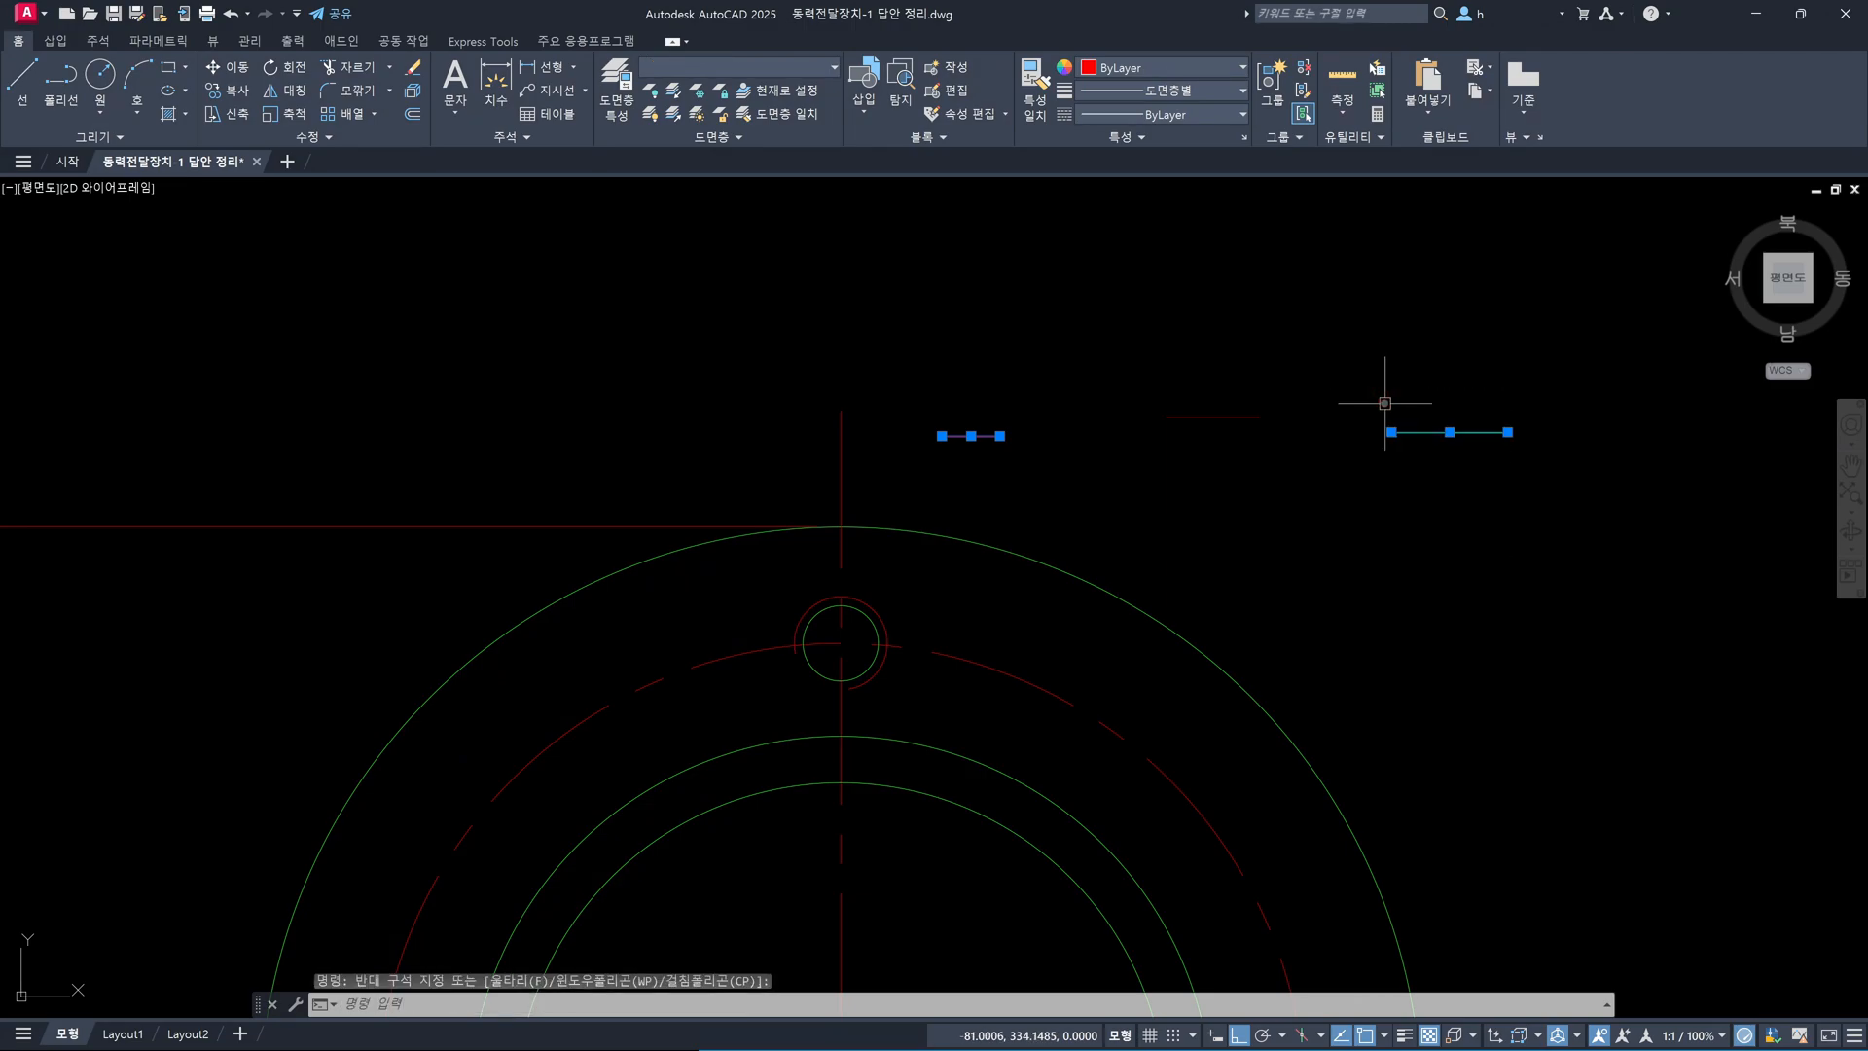
pyautogui.press('Escape')
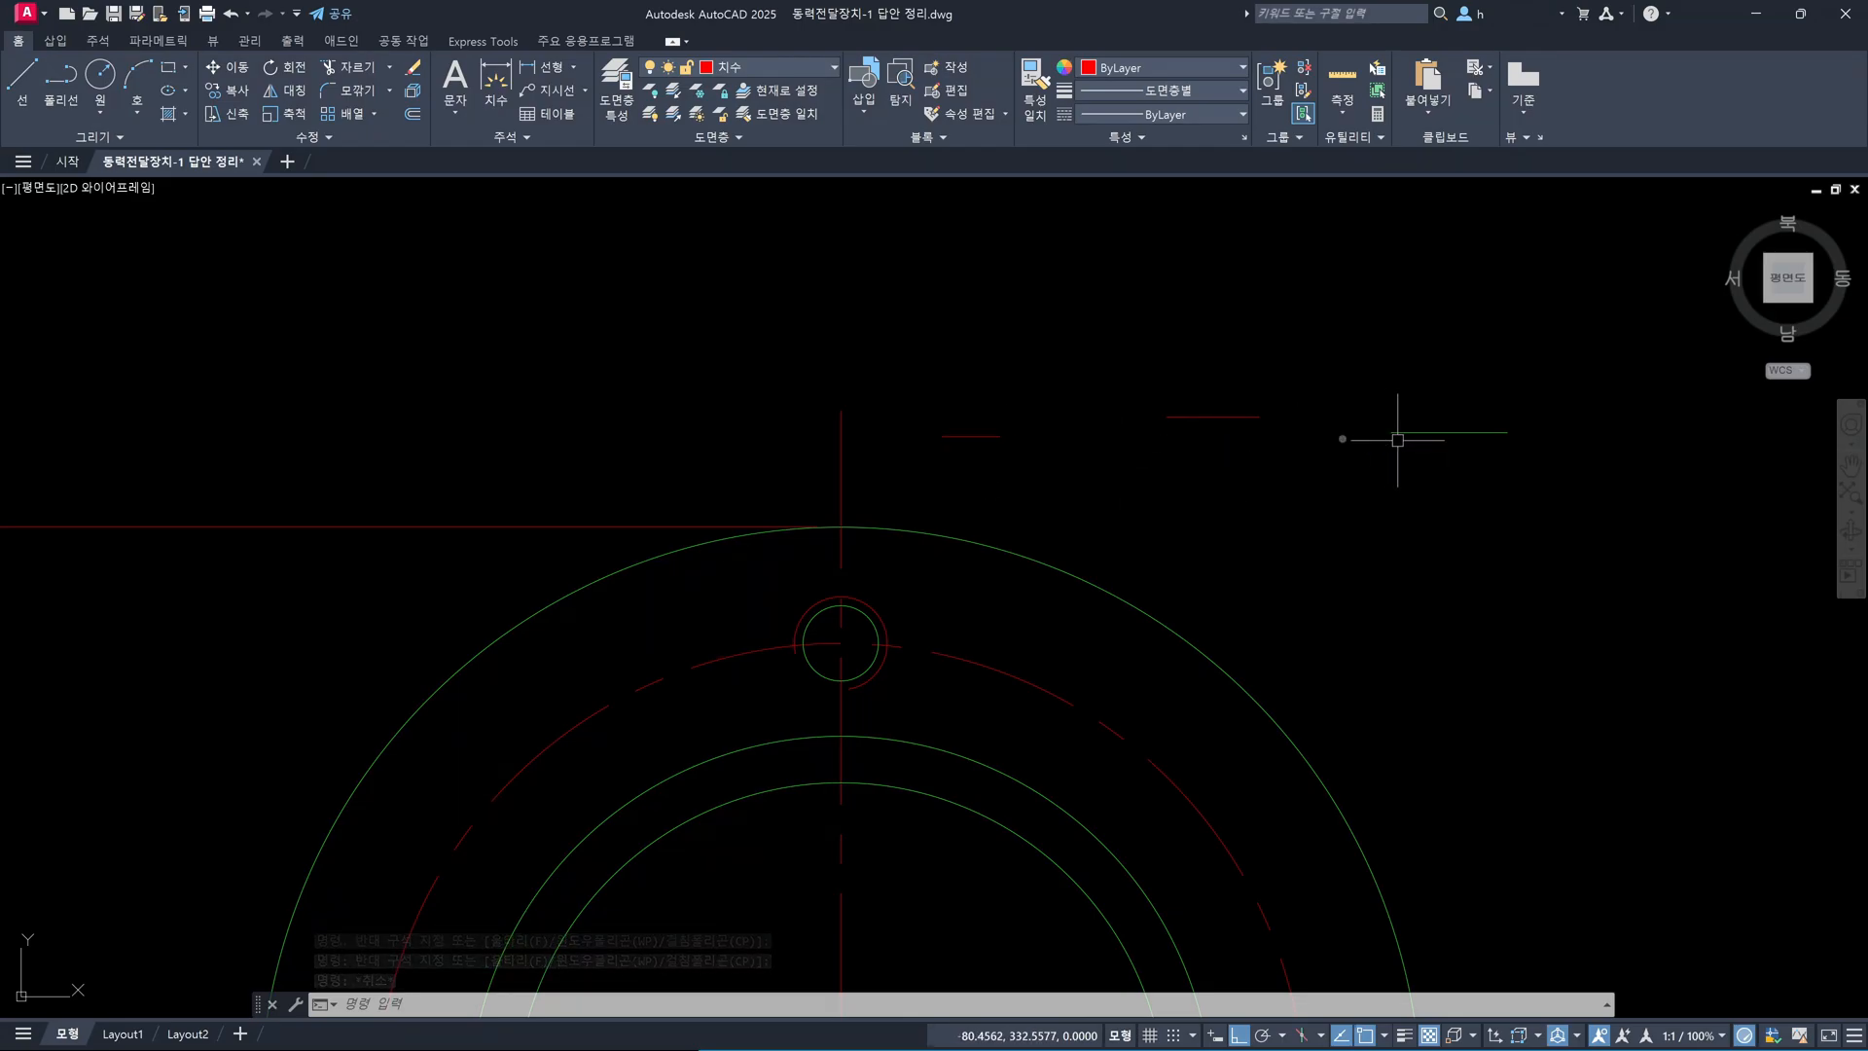
# Erase the 4 mm and 5 mm reference lines above the boss
pyautogui.click(1147, 391)
pyautogui.click(1596, 482)
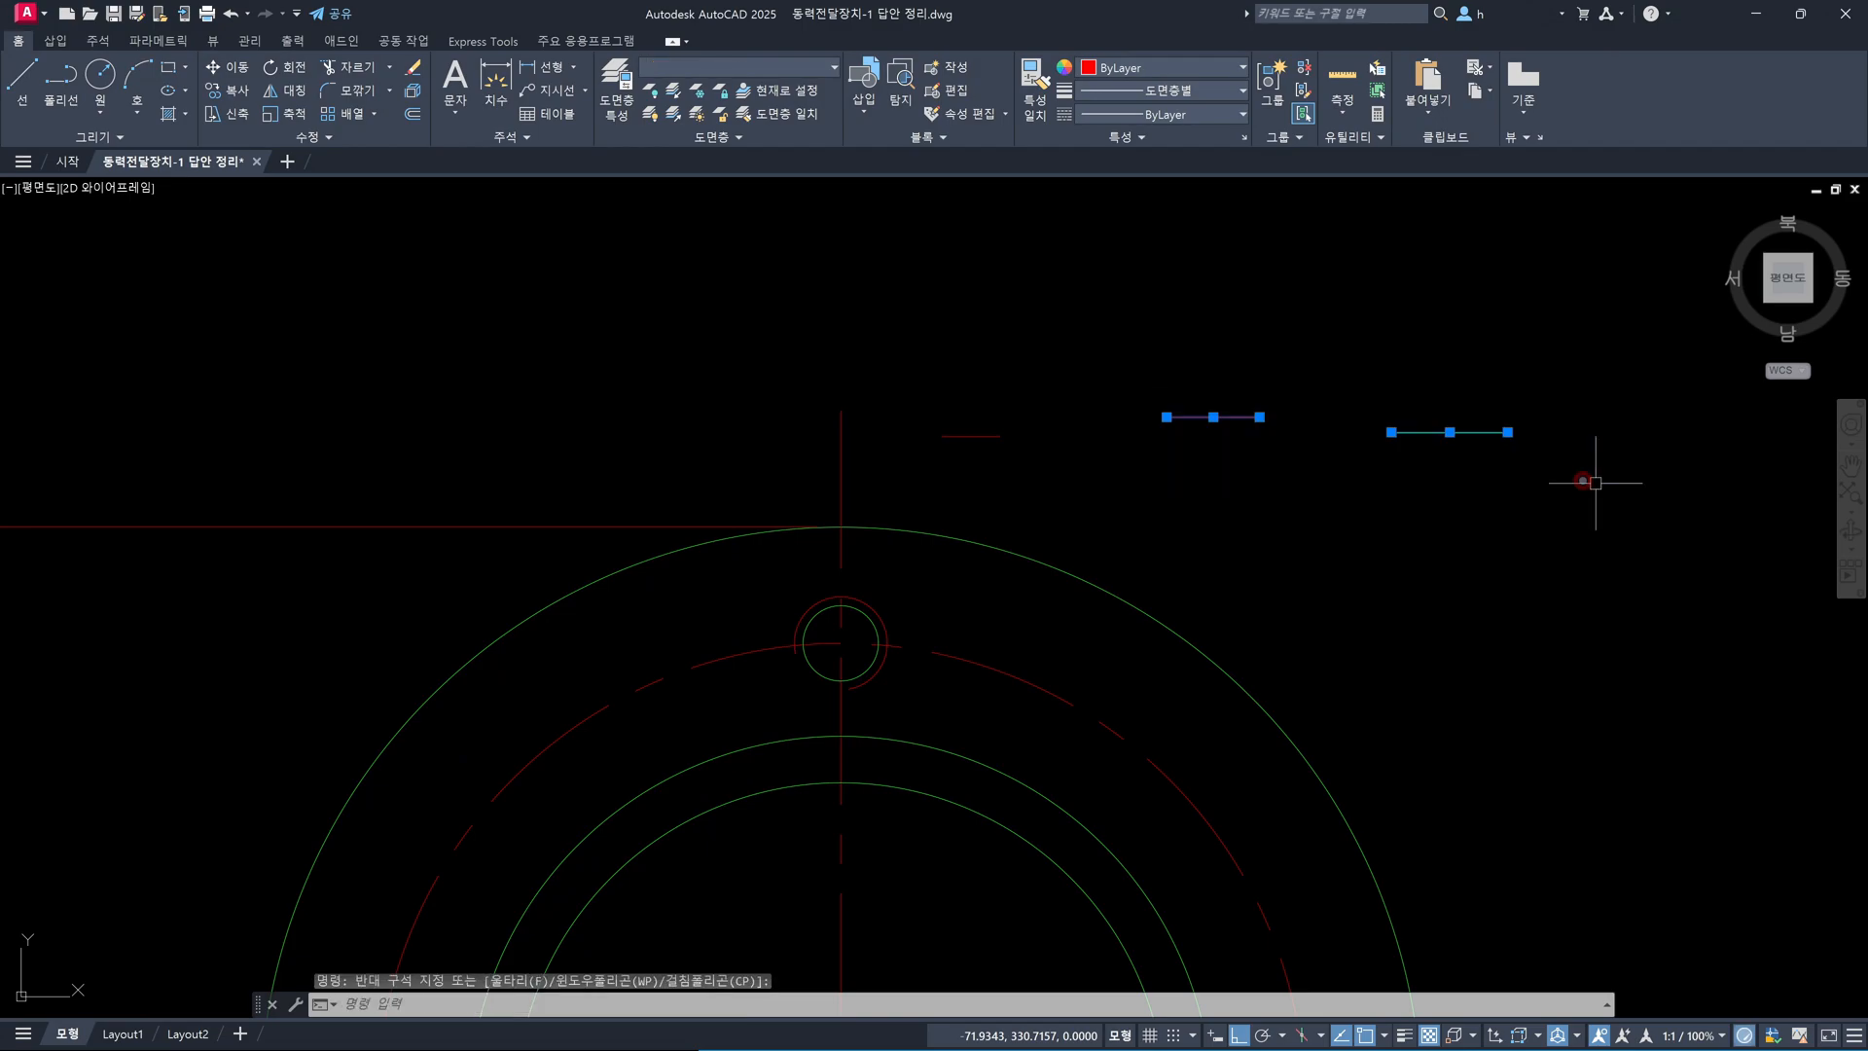
pyautogui.press('Delete')
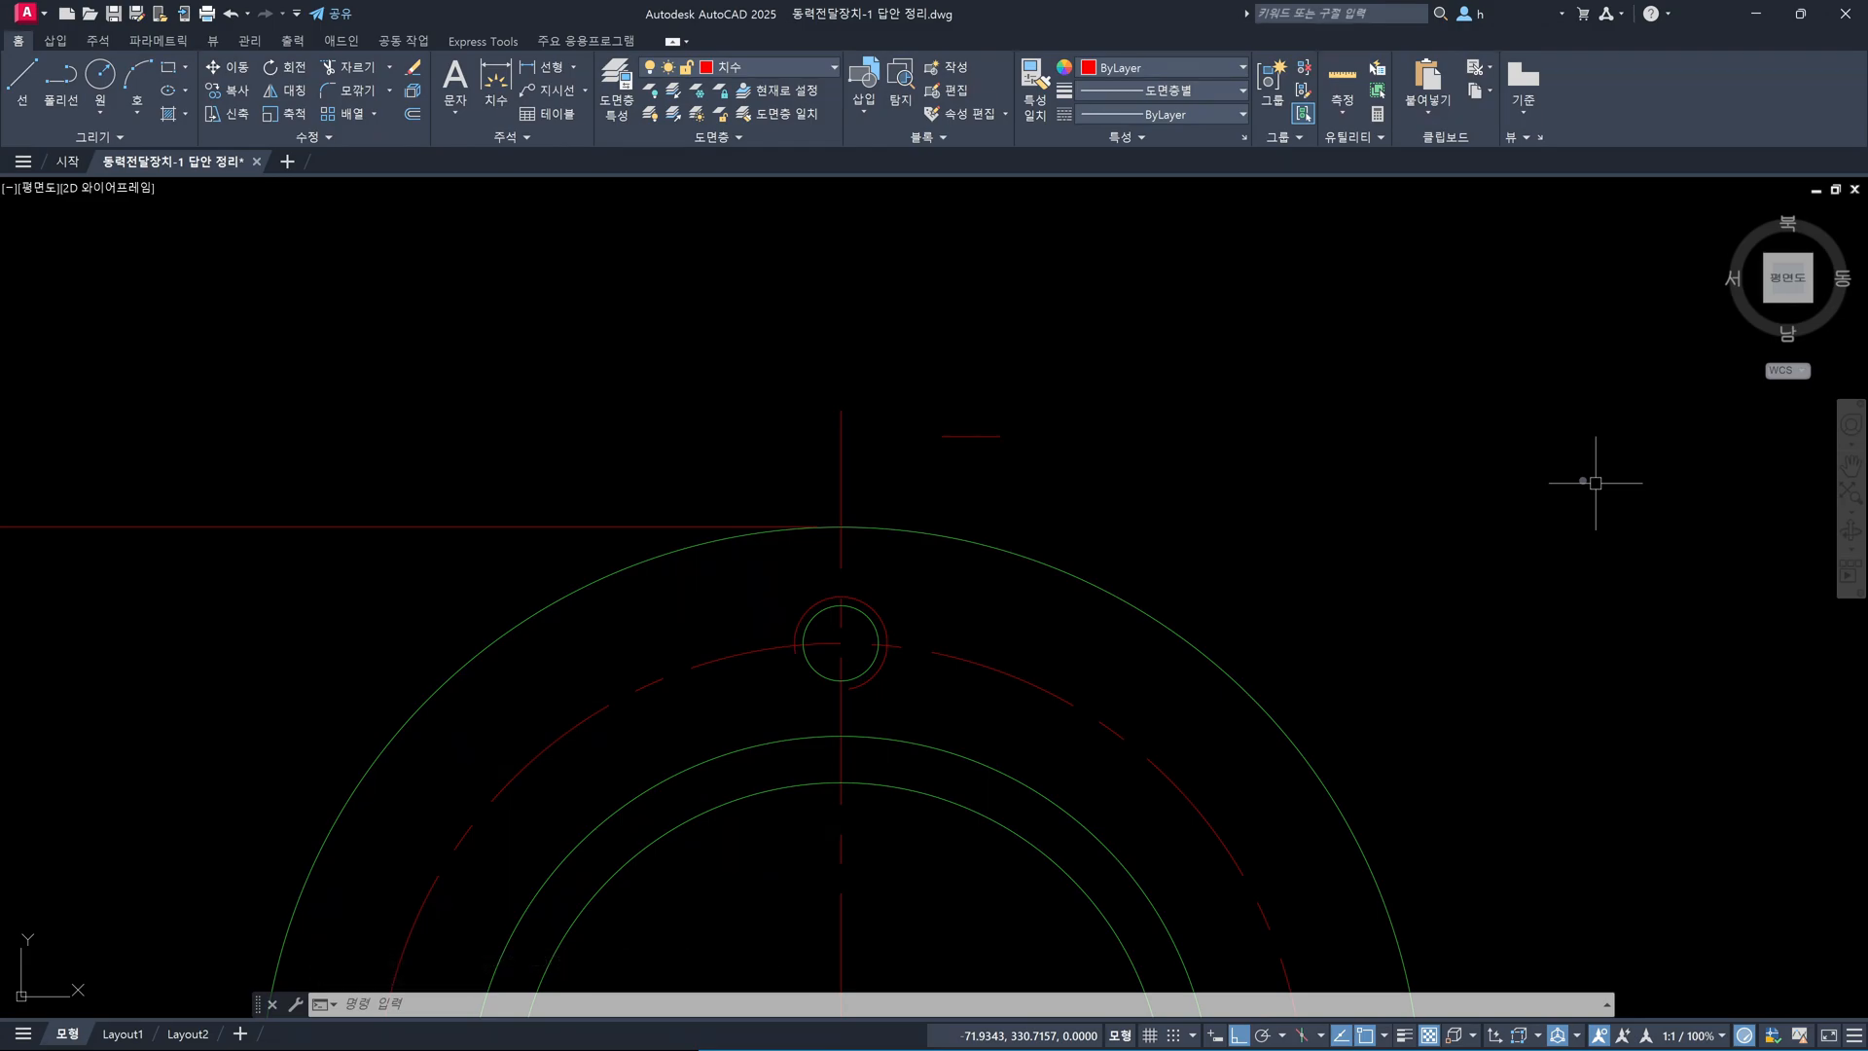
pyautogui.press('Escape')
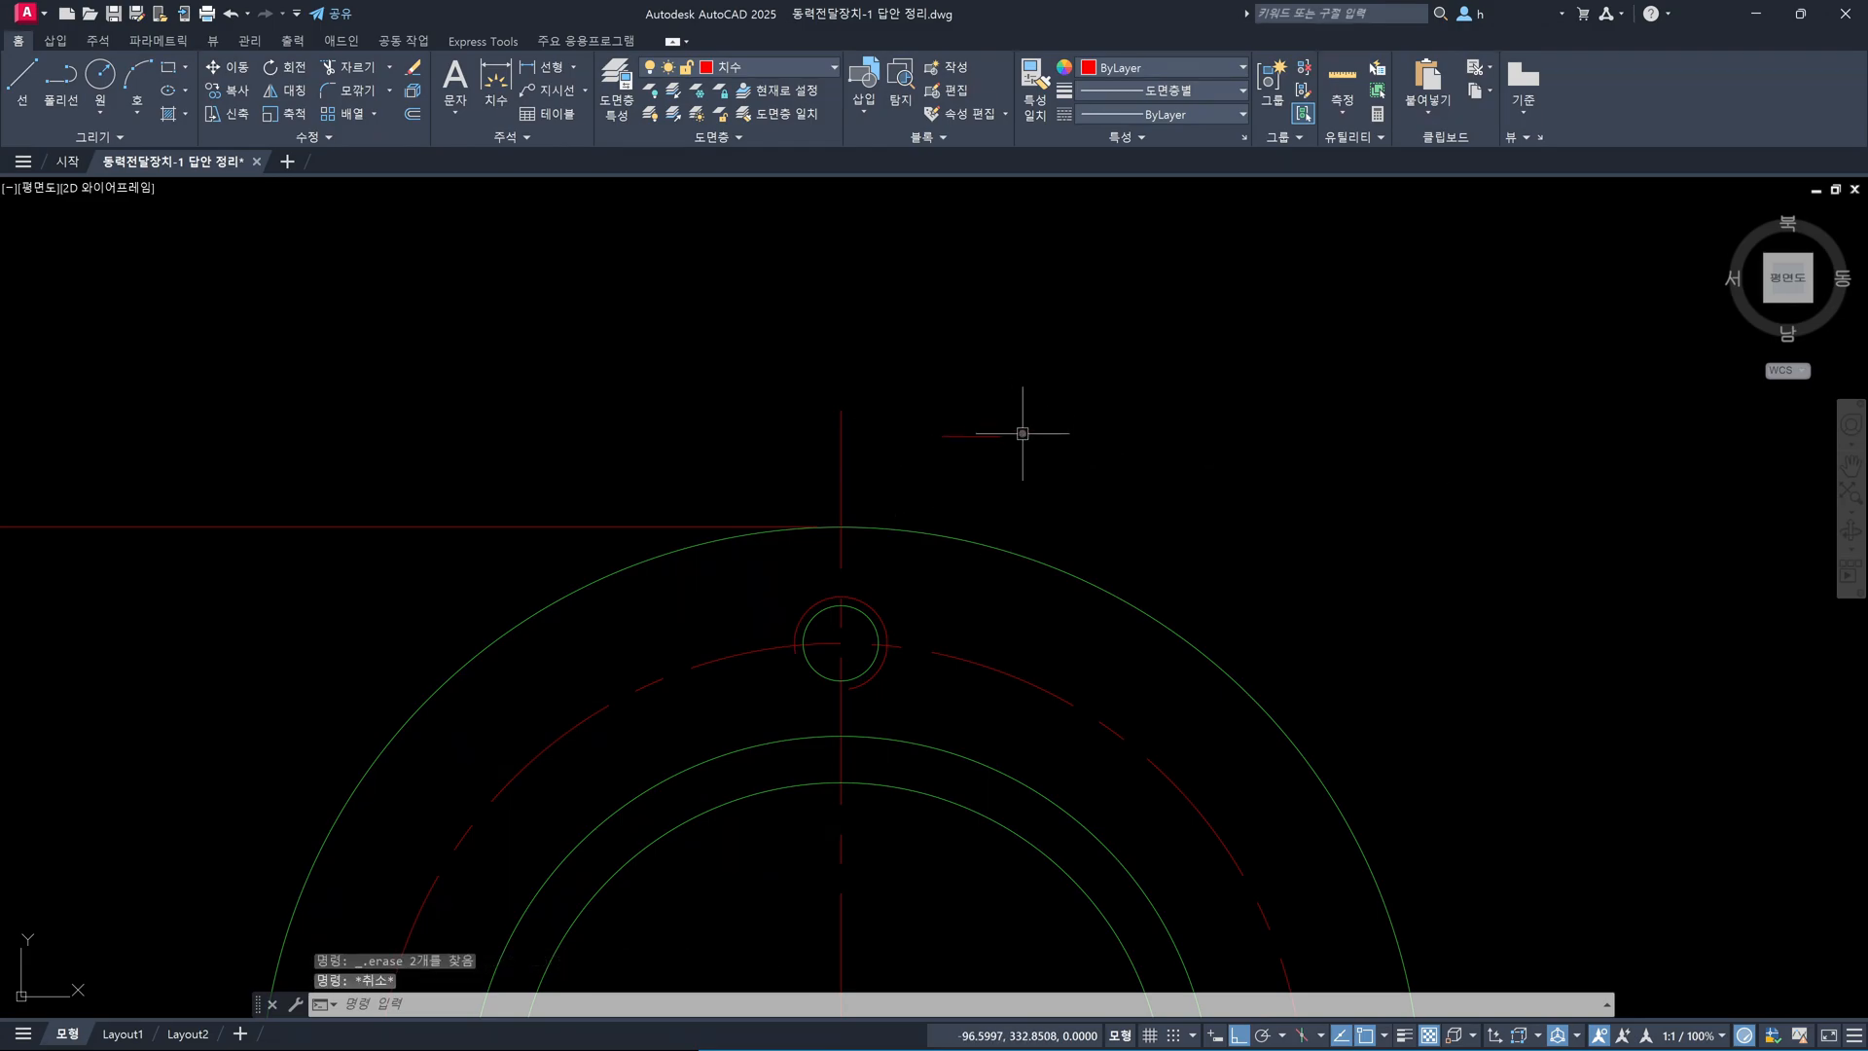
# Try to move the 2.5 mm reference line by its midpoint to the vertical centreline's upper end
pyautogui.write('m')
pyautogui.press('Return')
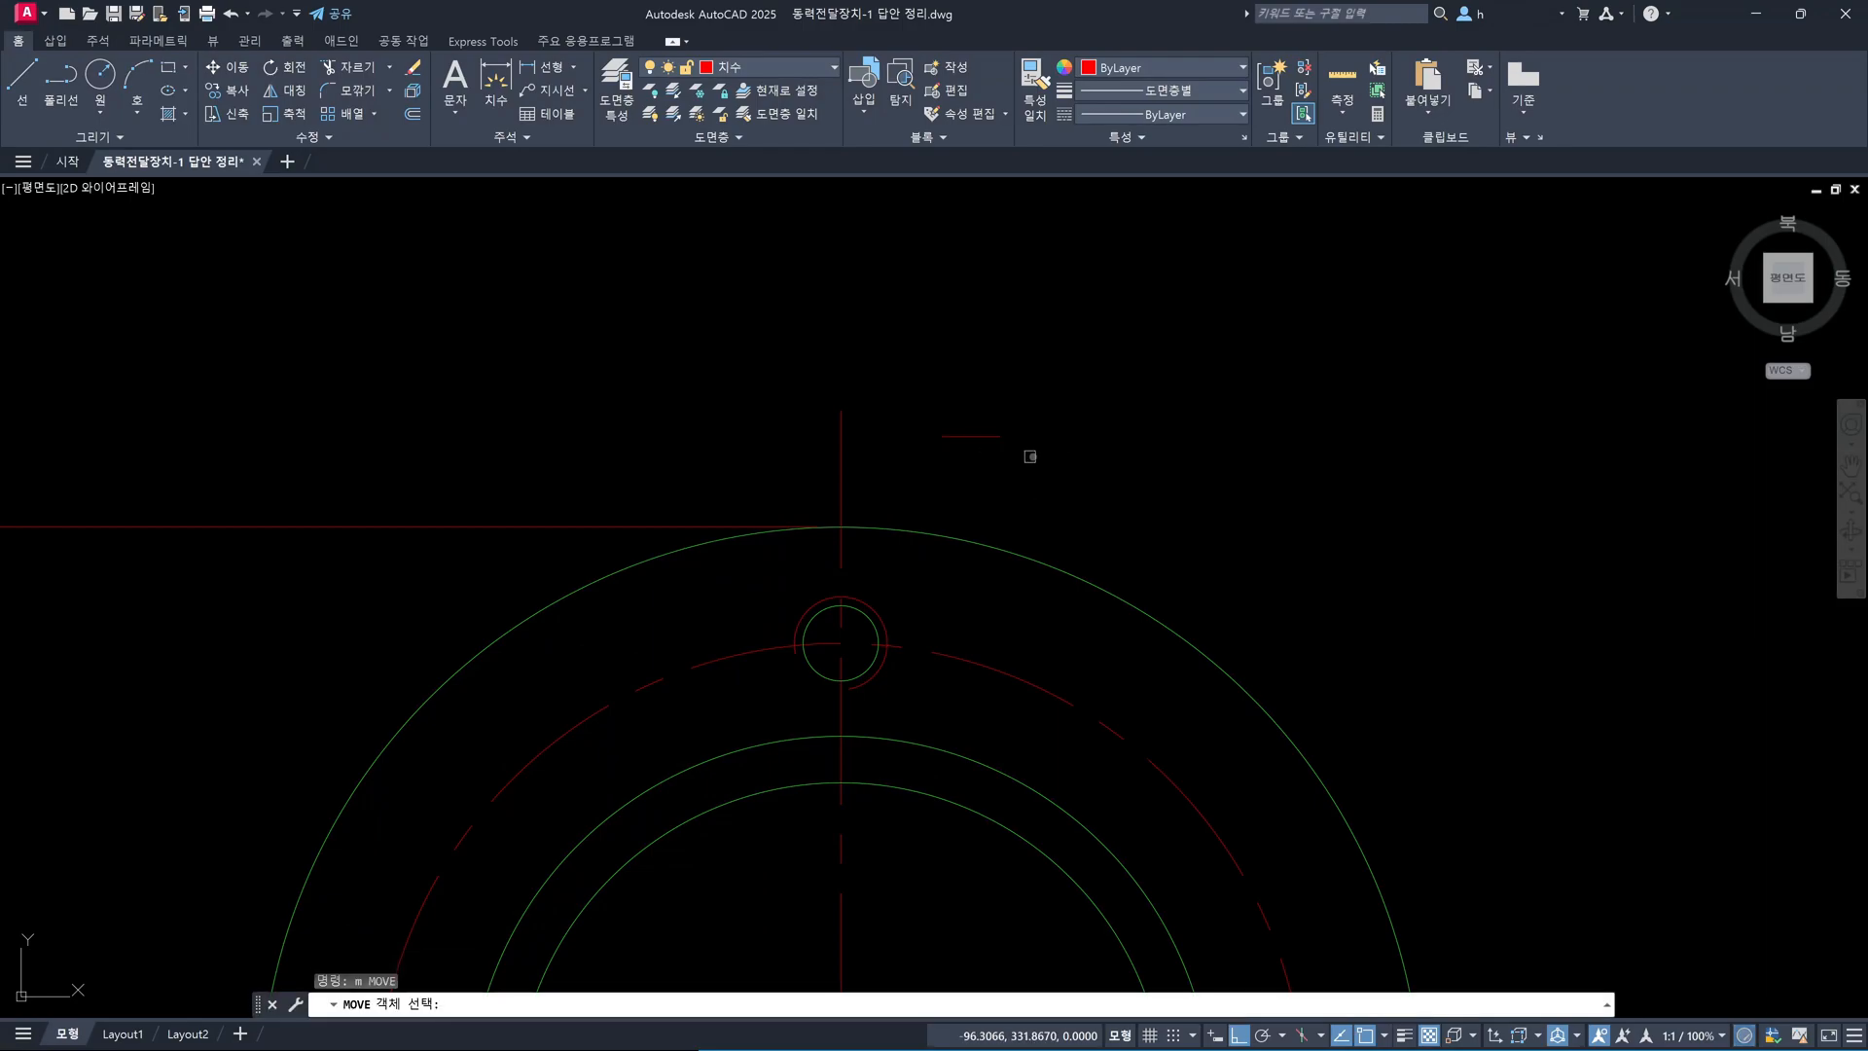
pyautogui.click(1033, 456)
pyautogui.click(922, 405)
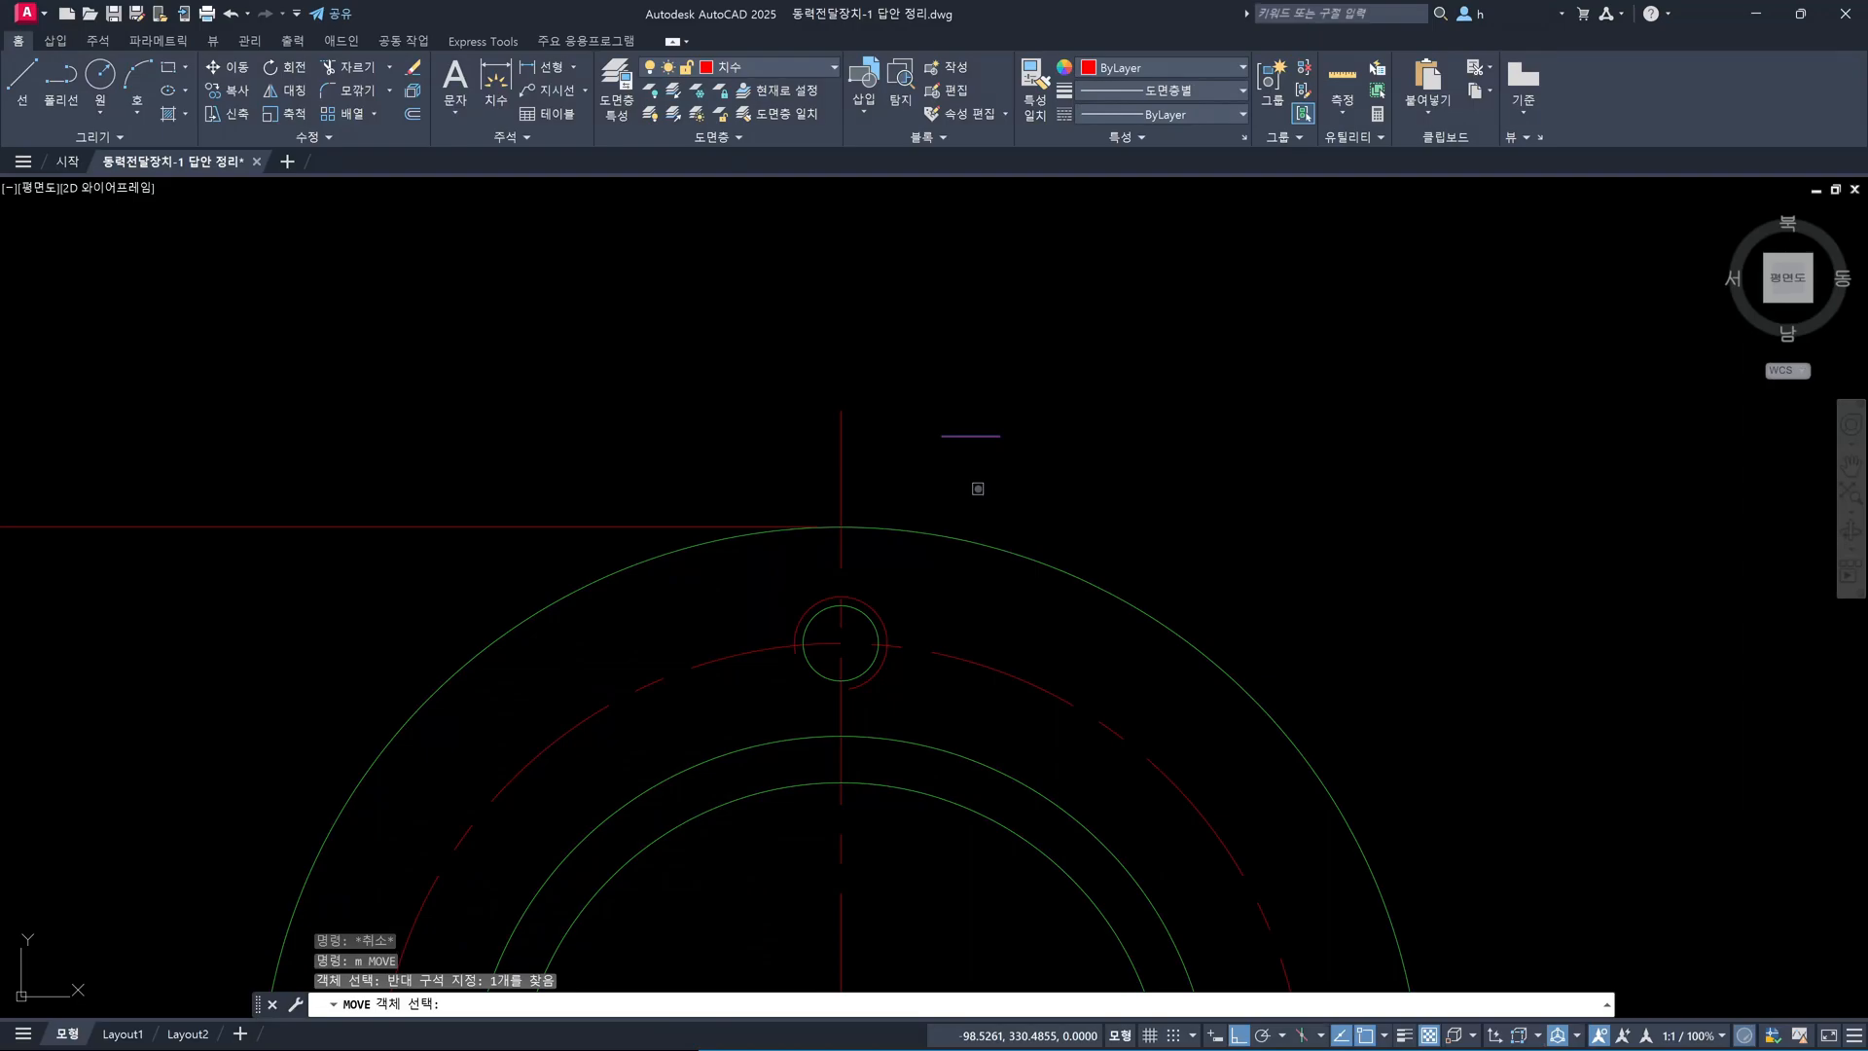
pyautogui.press('Return')
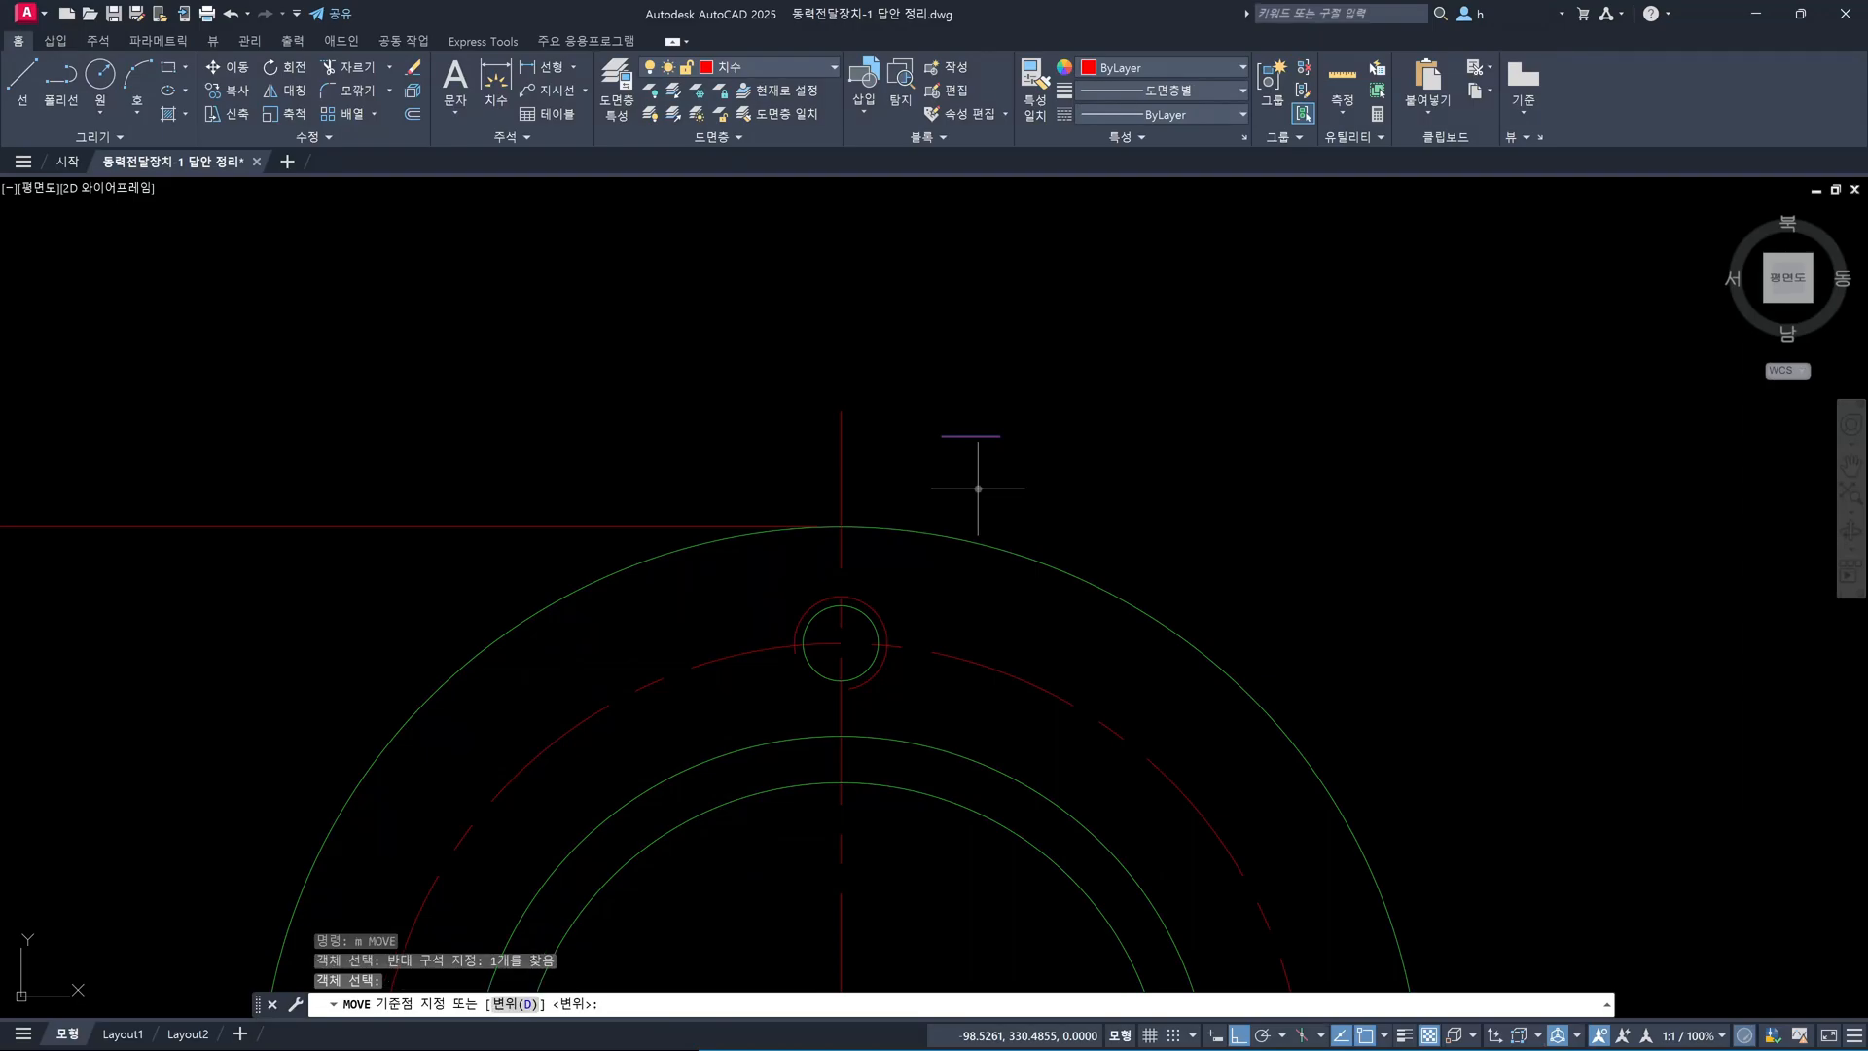
pyautogui.click(972, 440)
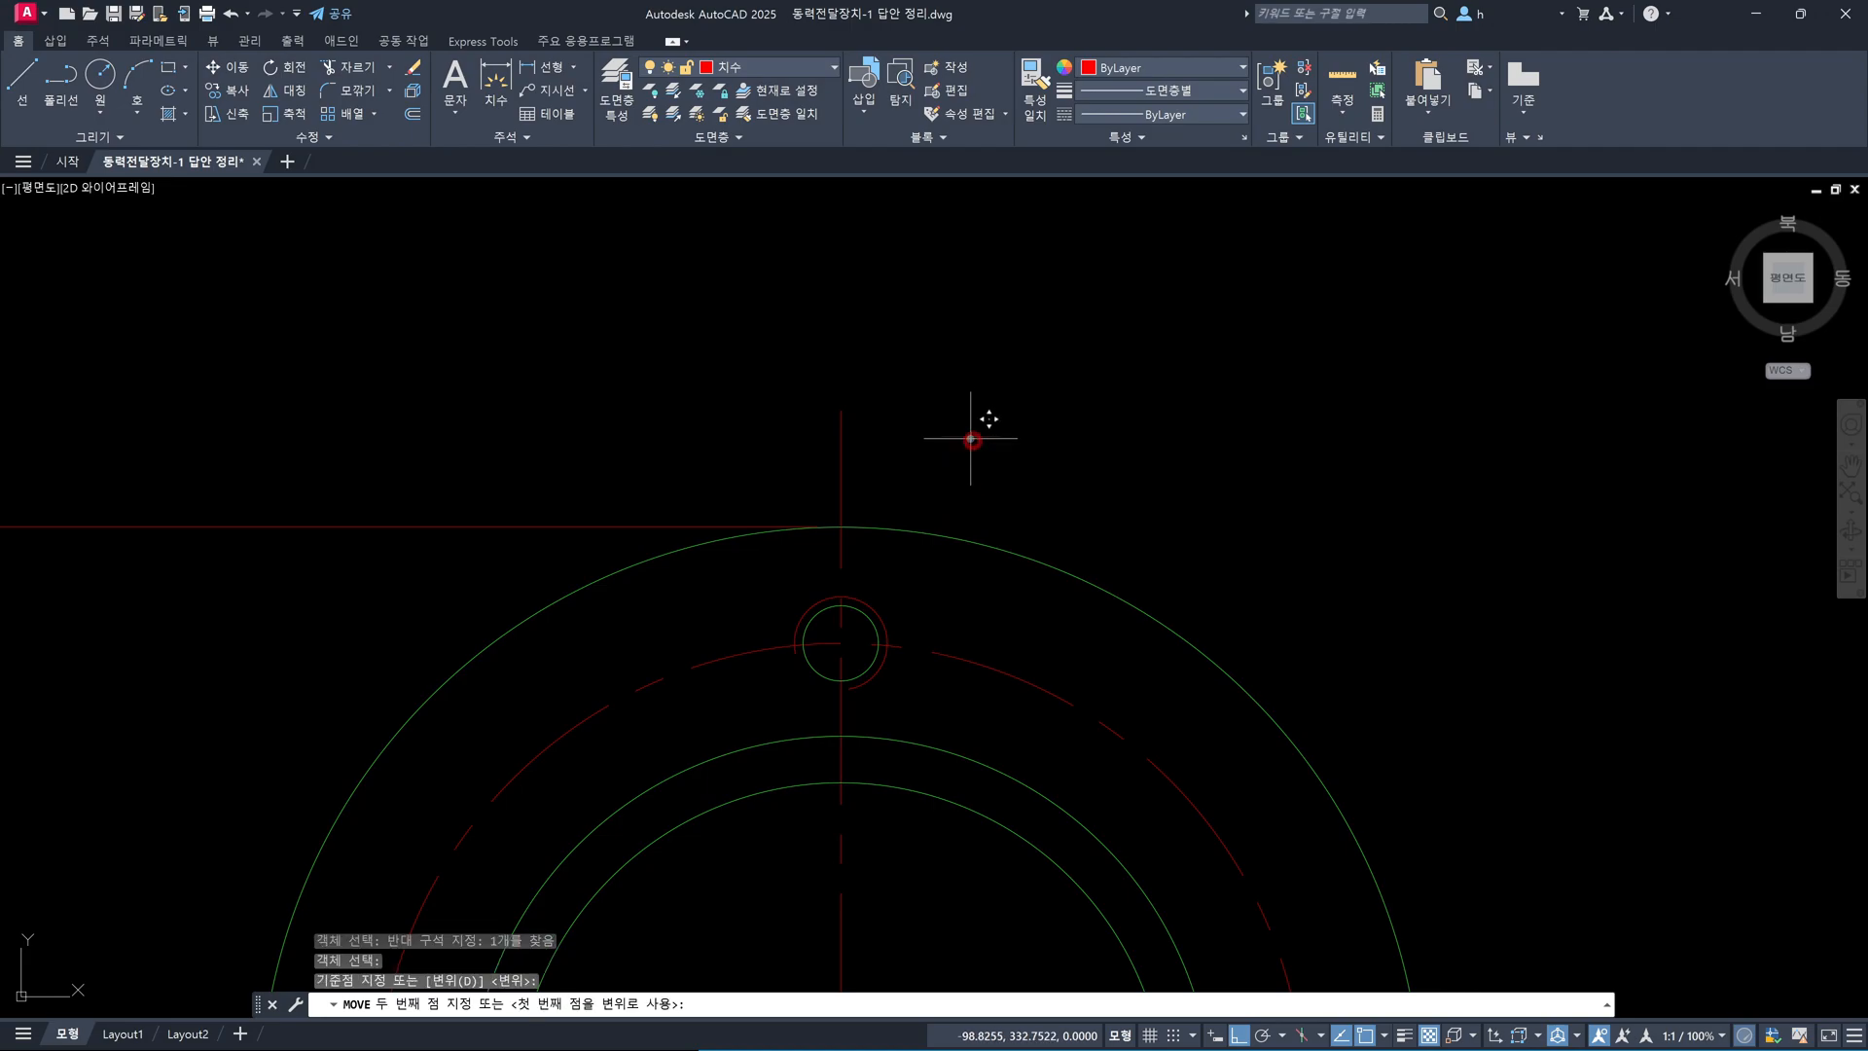
pyautogui.click(842, 408)
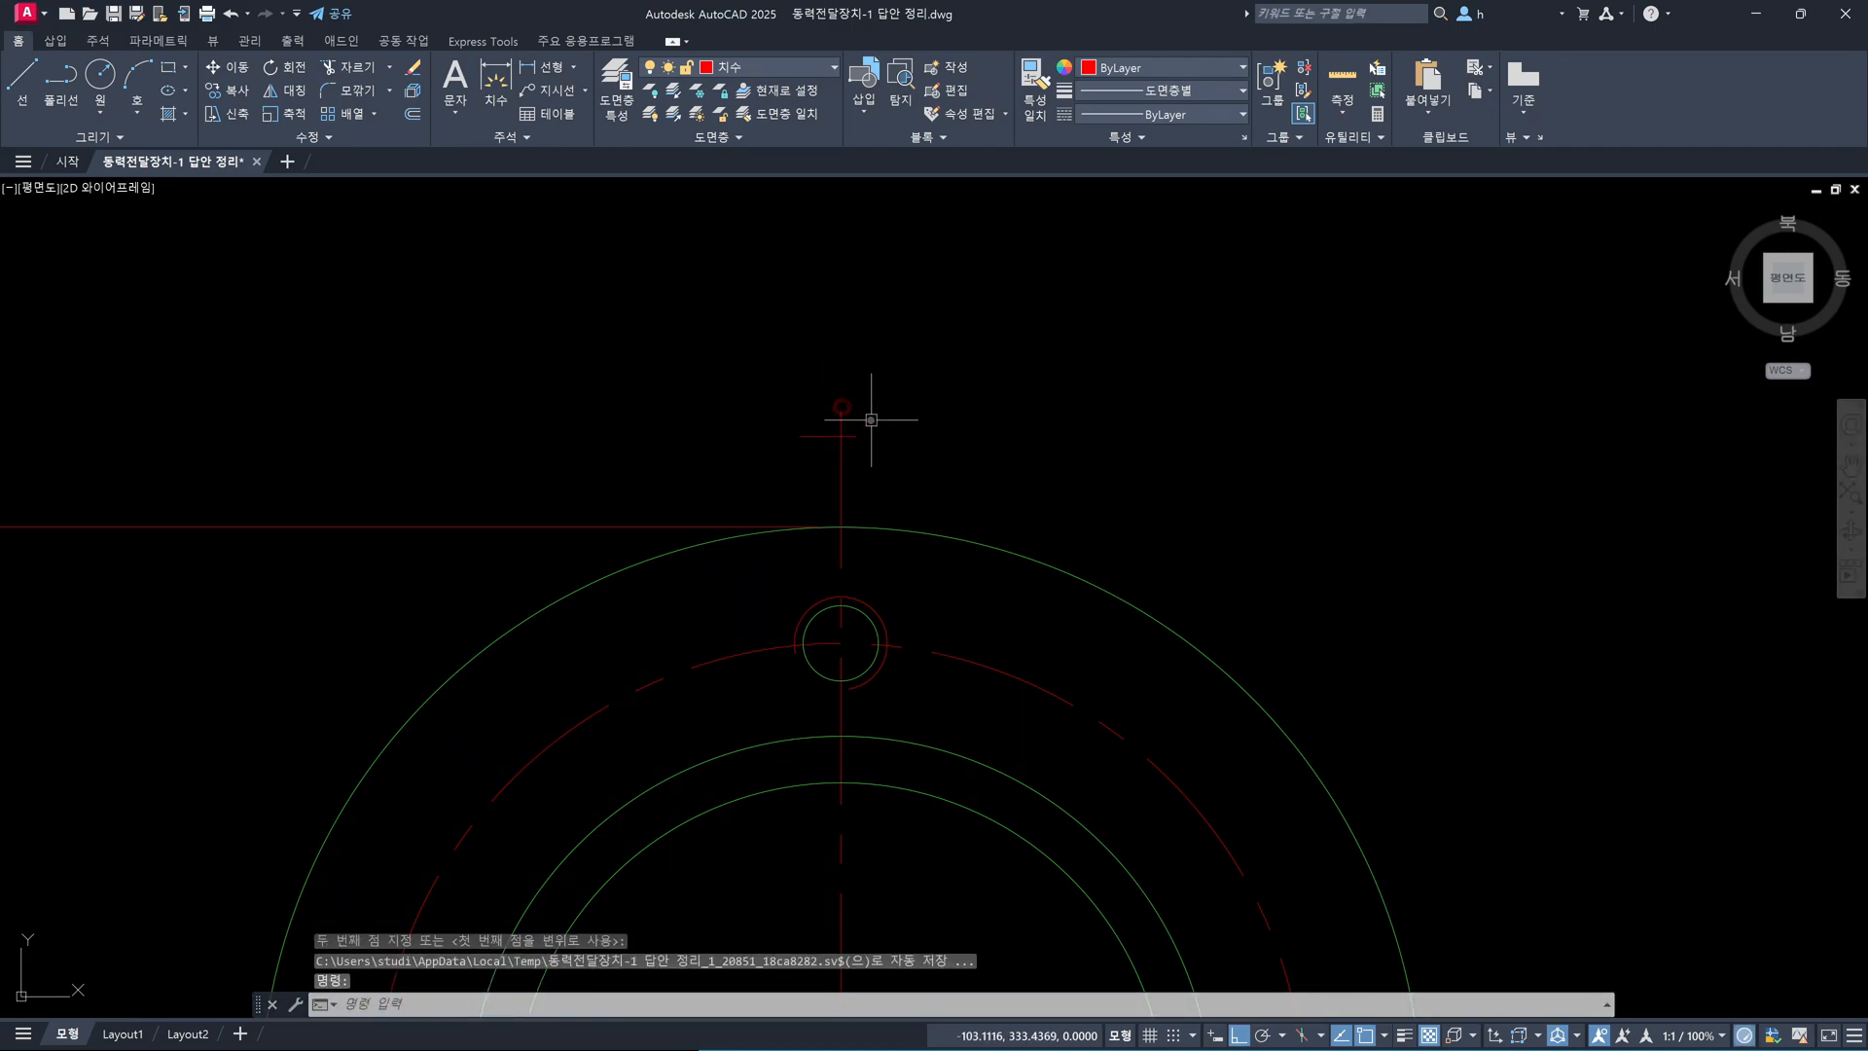
# Move the 2.5 mm reference line by its midpoint onto the upper endpoint of the vertical centreline
pyautogui.write('m')
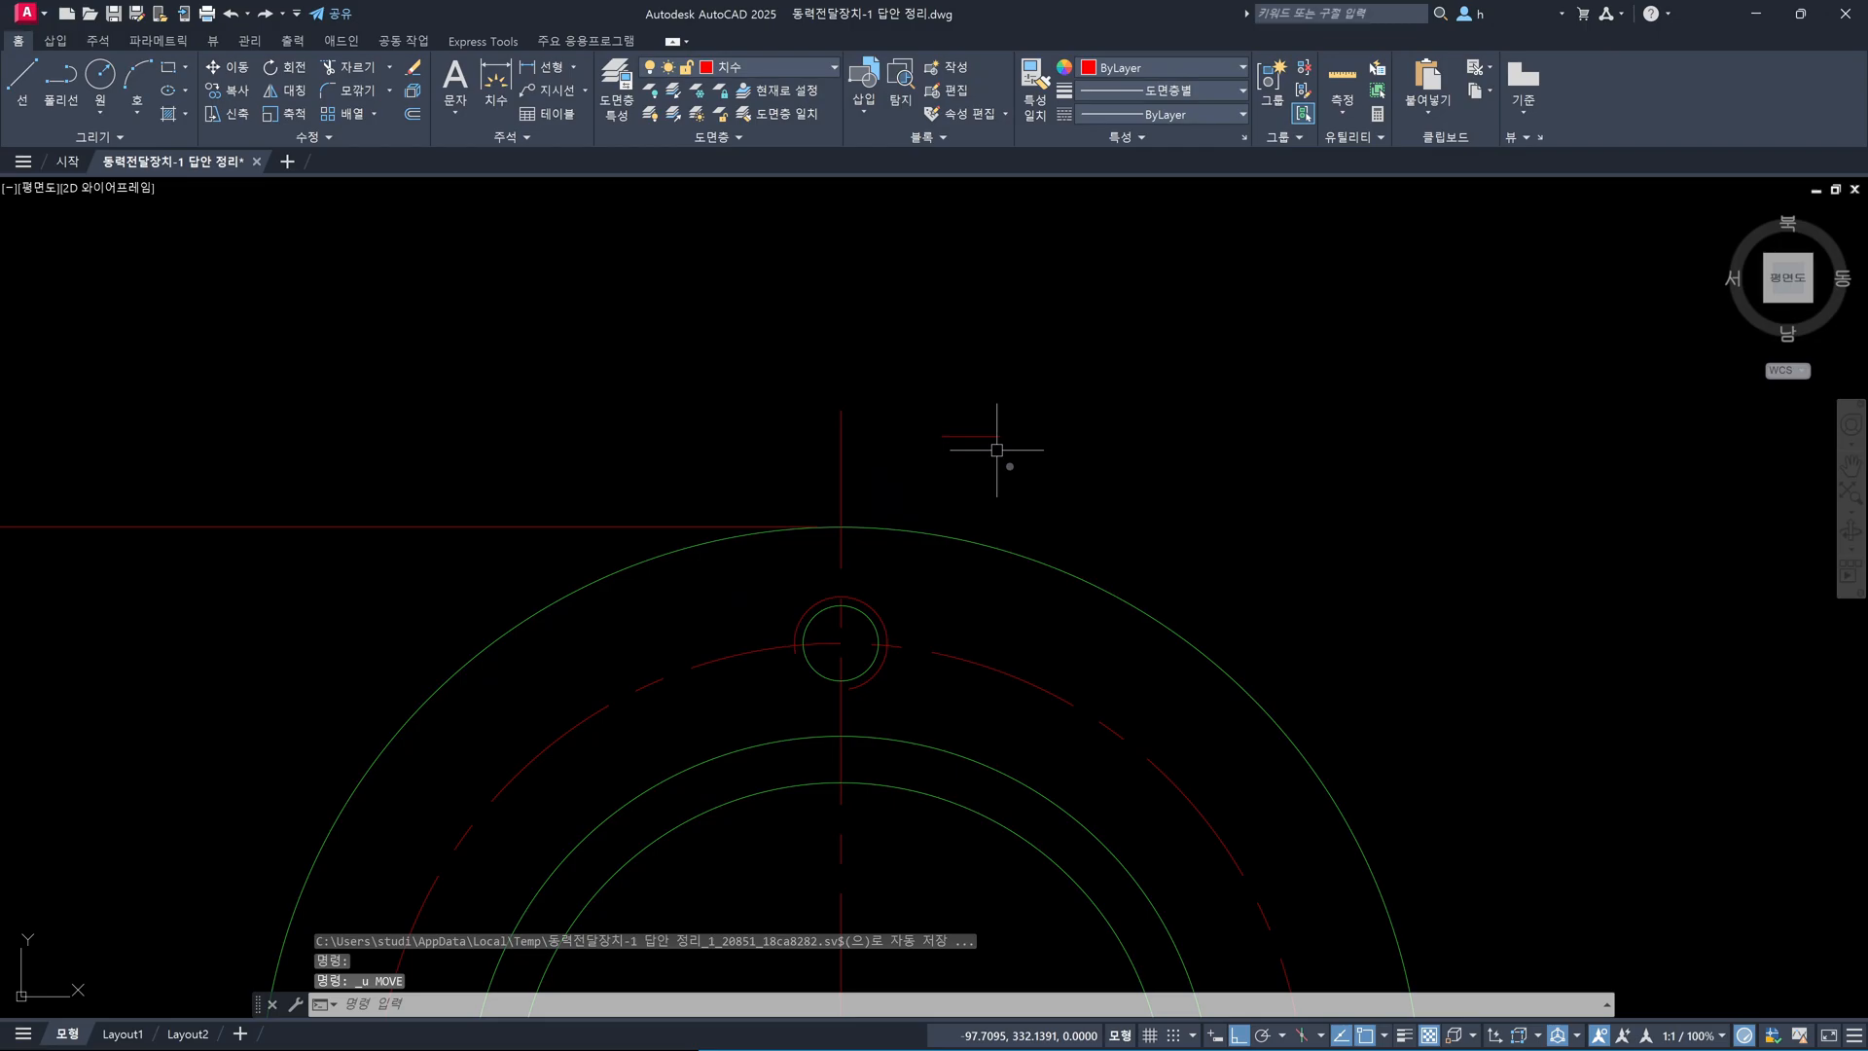
pyautogui.press('Return')
pyautogui.click(1010, 466)
pyautogui.click(979, 438)
pyautogui.press('Return')
pyautogui.click(981, 437)
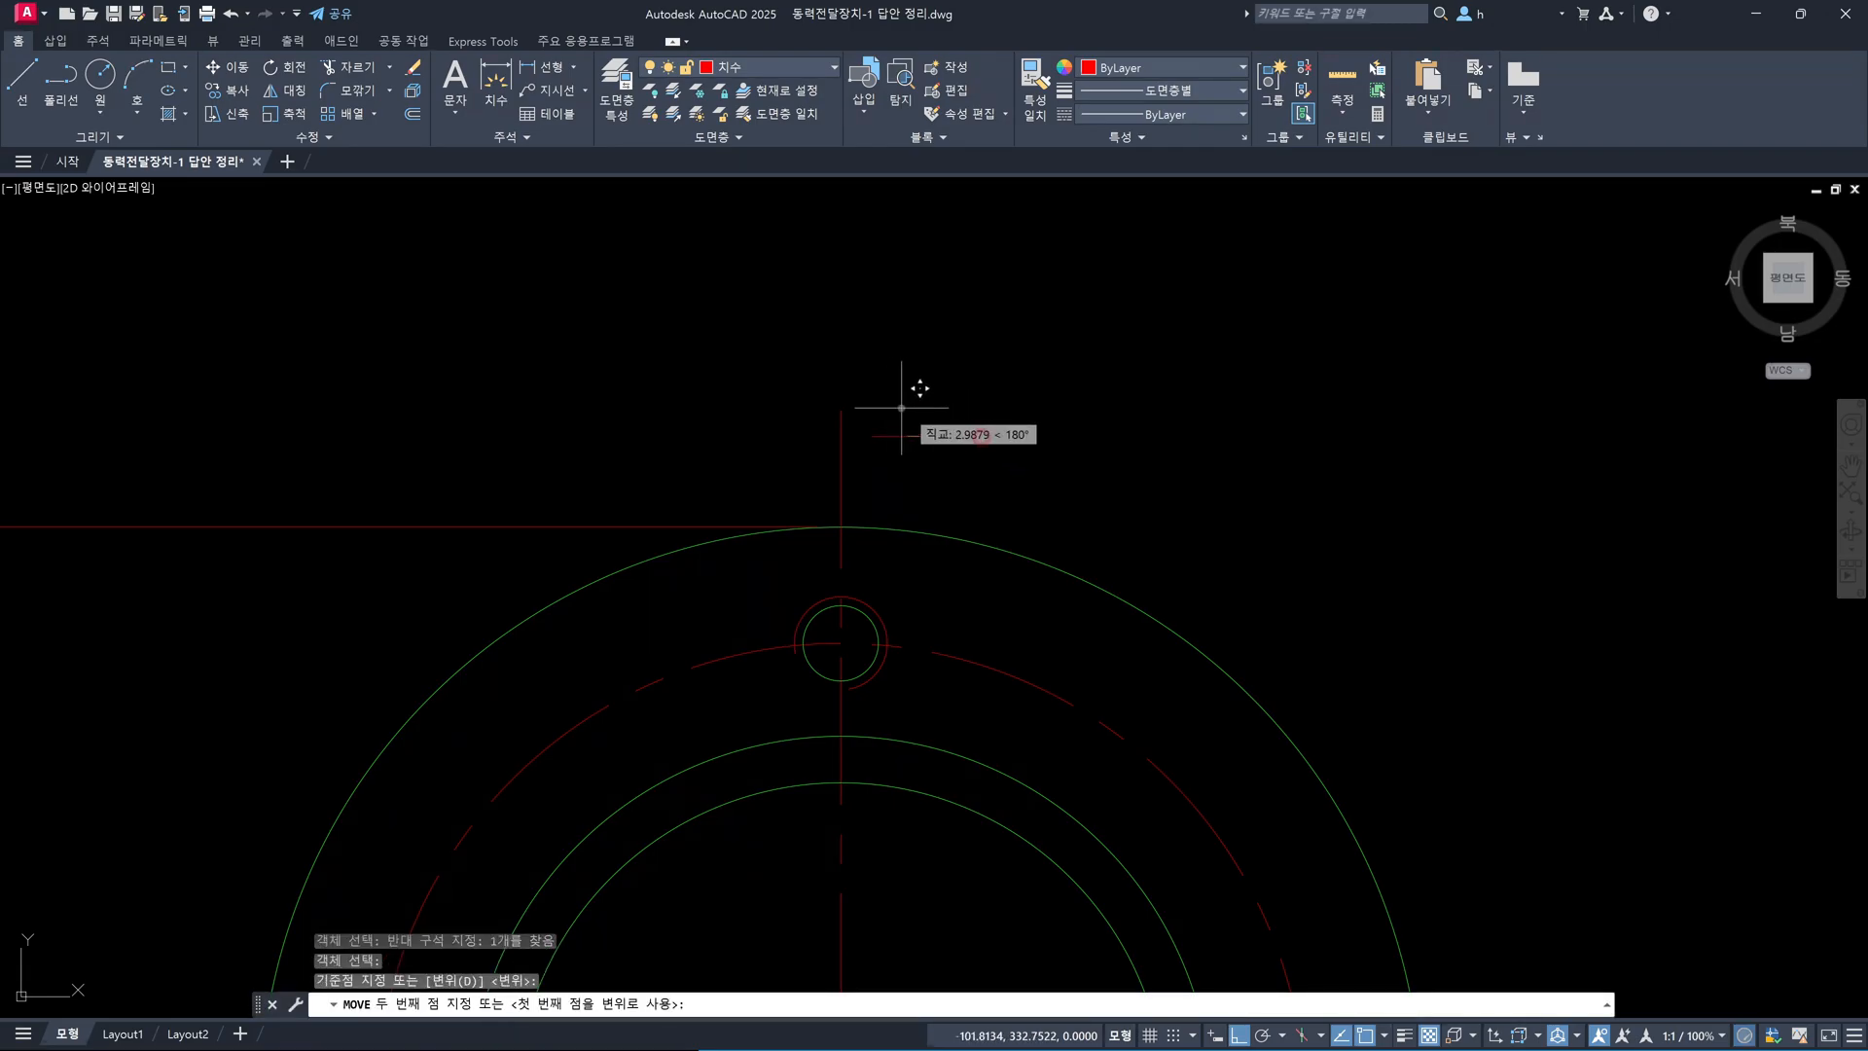
pyautogui.click(842, 416)
pyautogui.press('Escape')
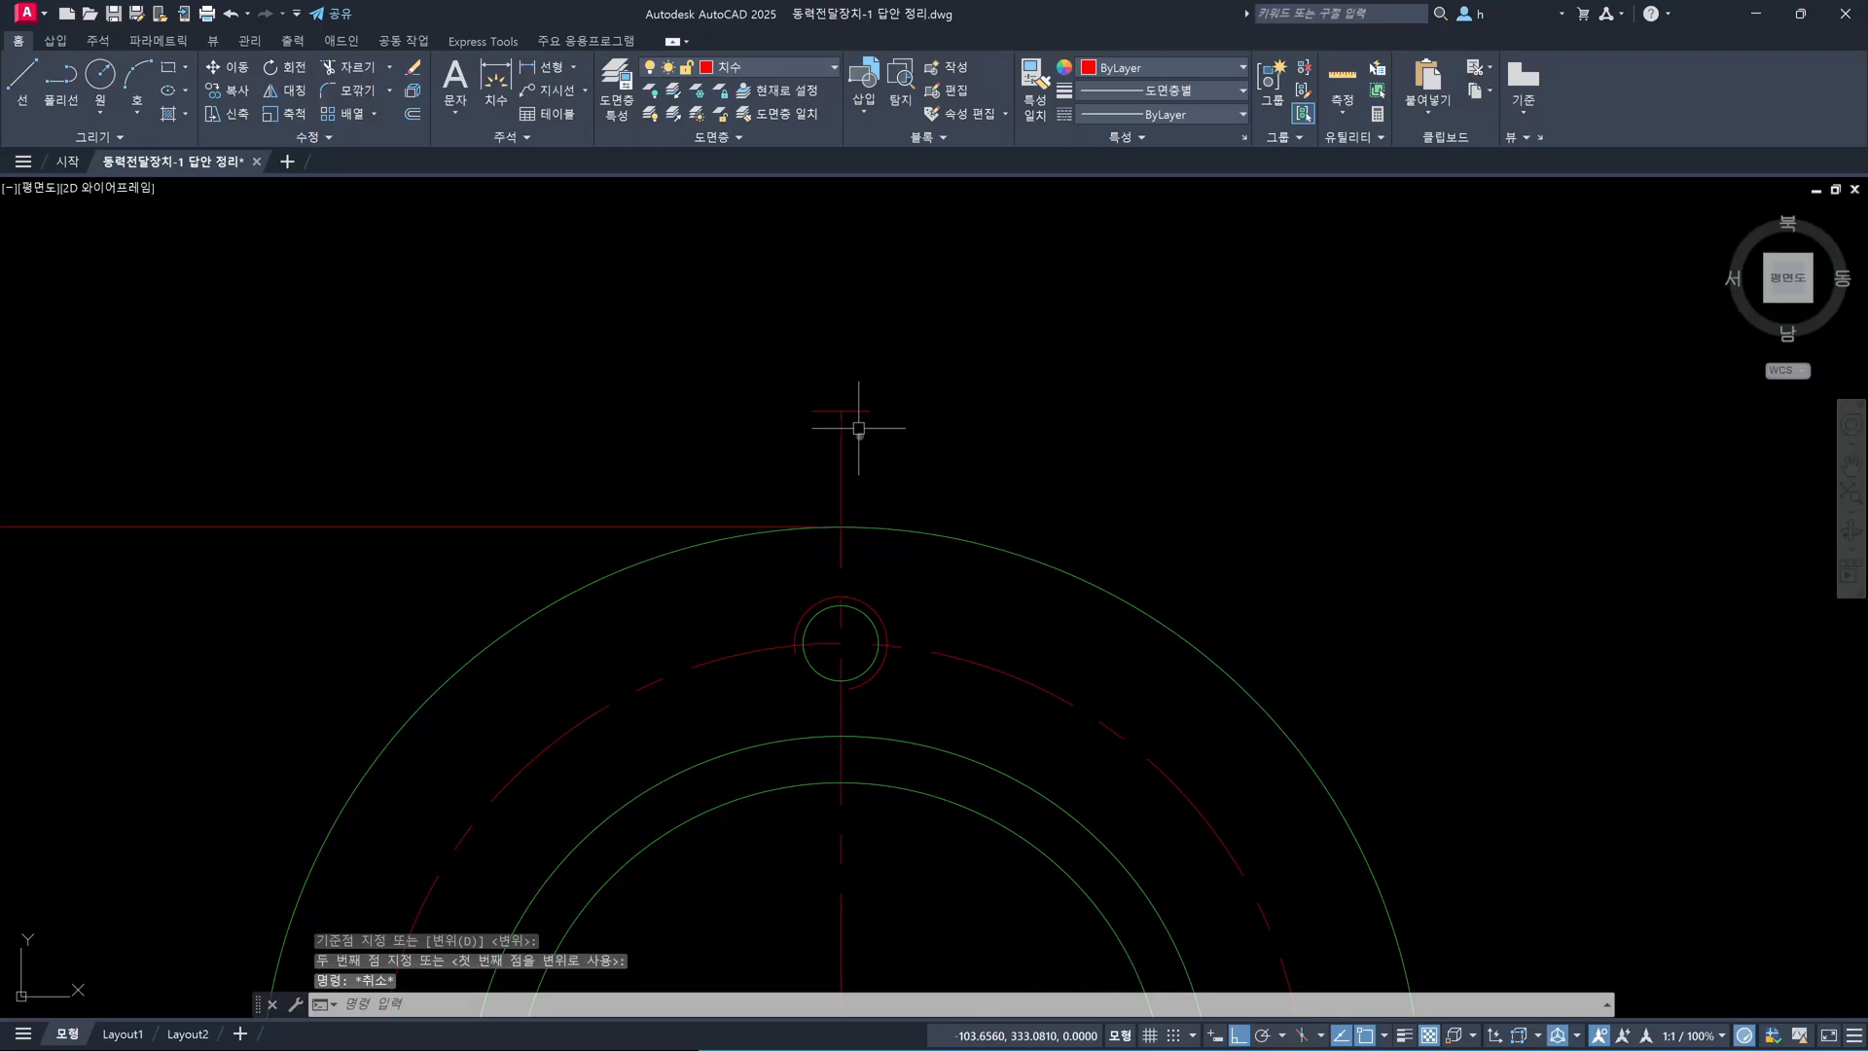
# Move the 2.5 mm reference line 1 mm straight down from the vertical centreline's upper end
pyautogui.write('m')
pyautogui.press('Return')
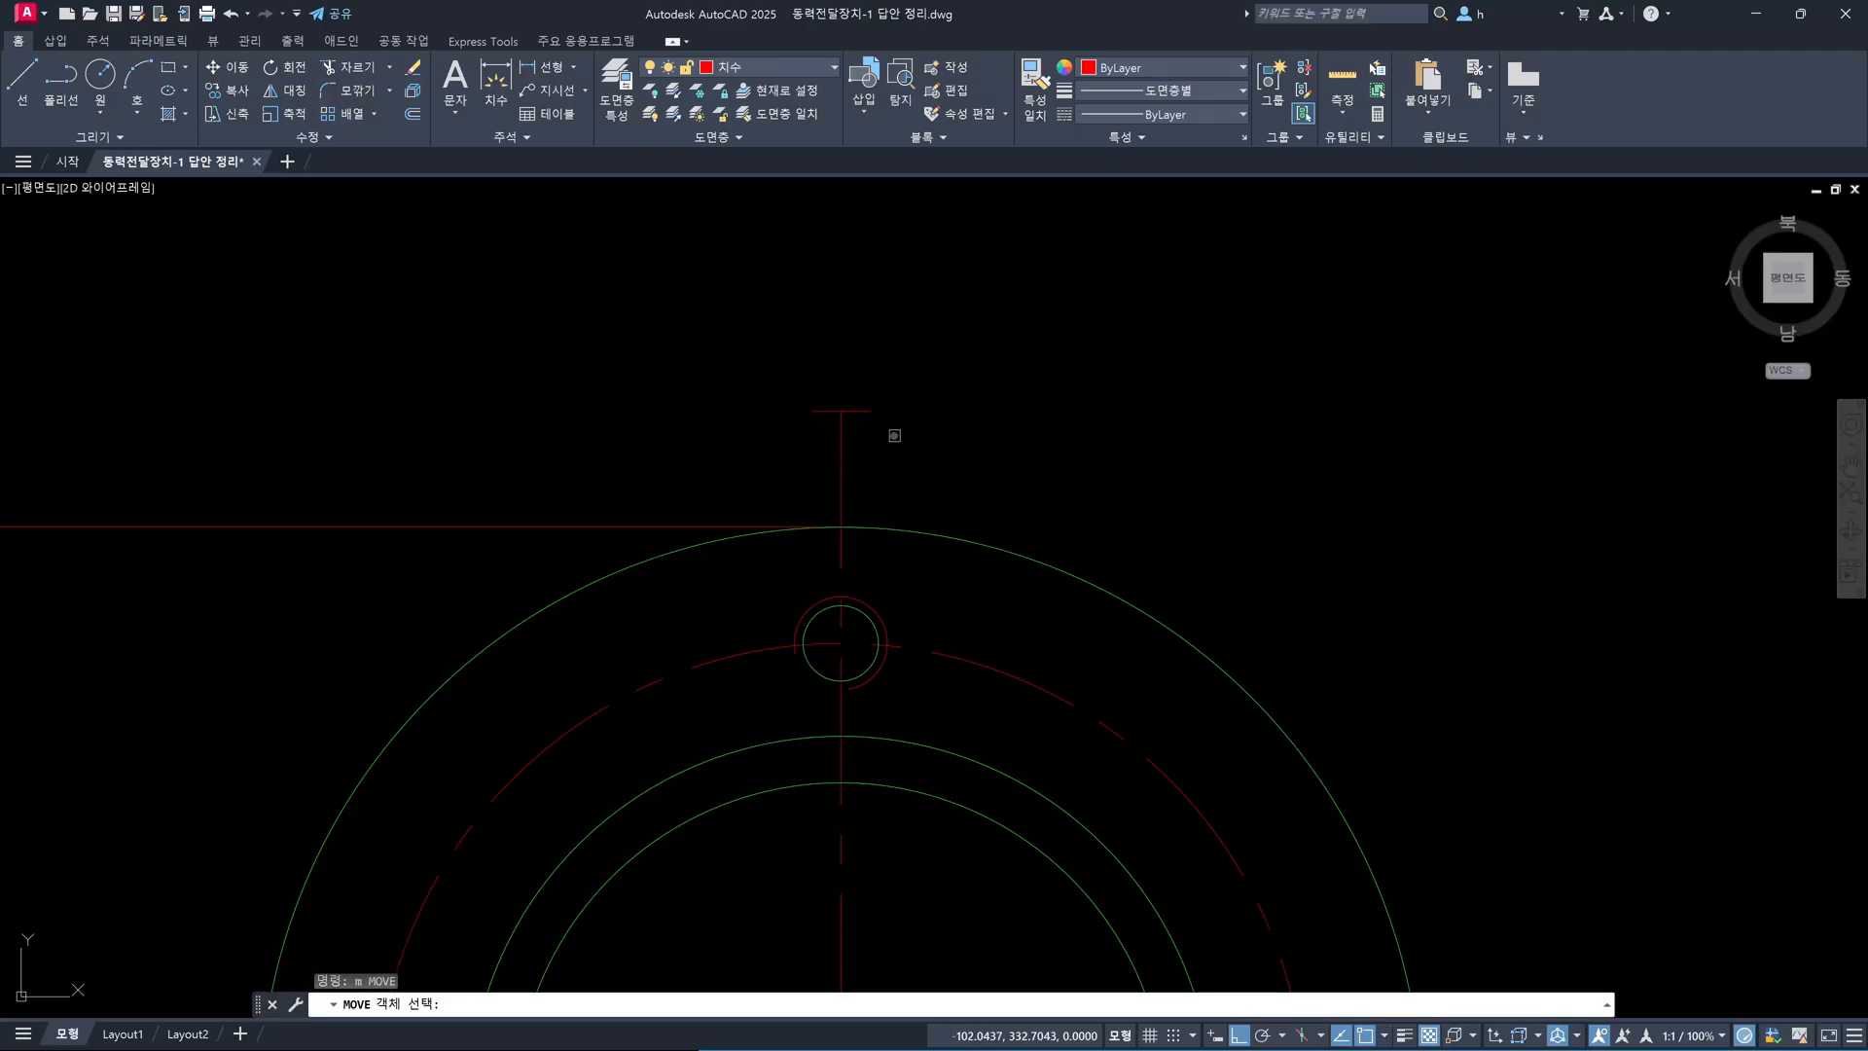
pyautogui.click(856, 388)
pyautogui.press('Return')
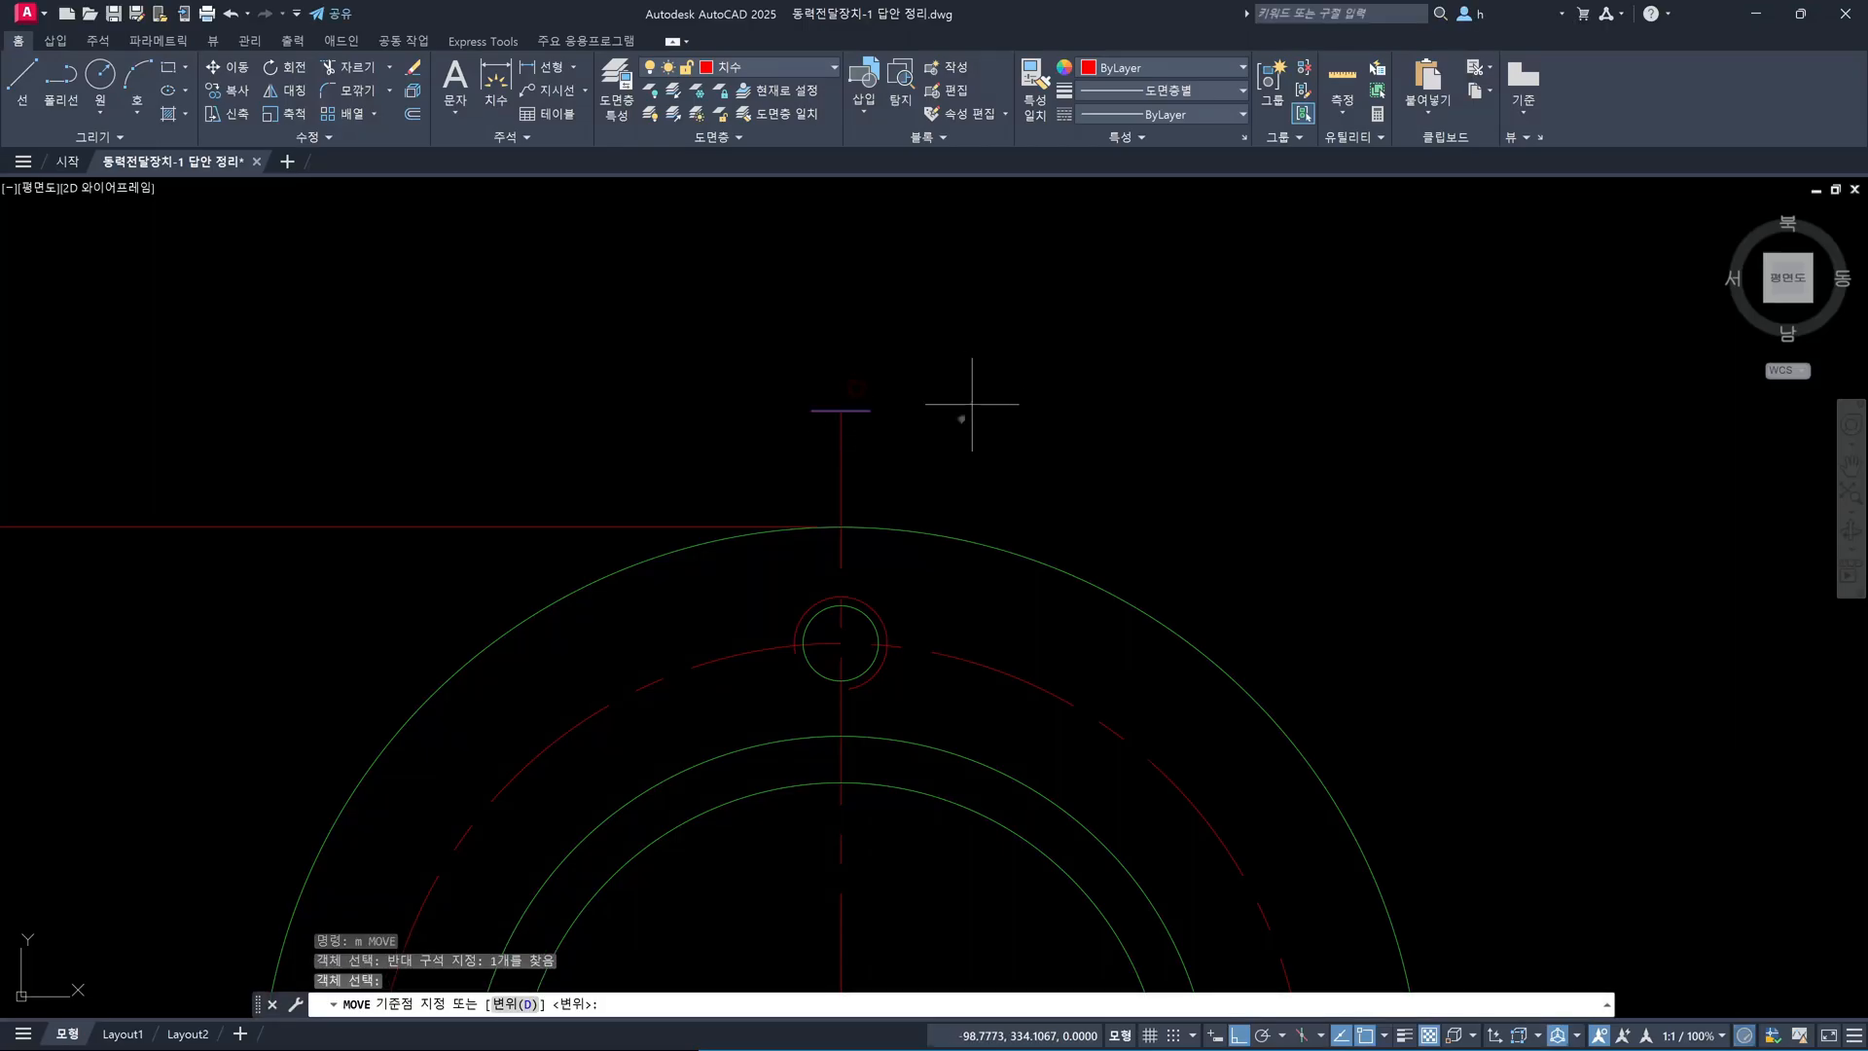
pyautogui.click(979, 394)
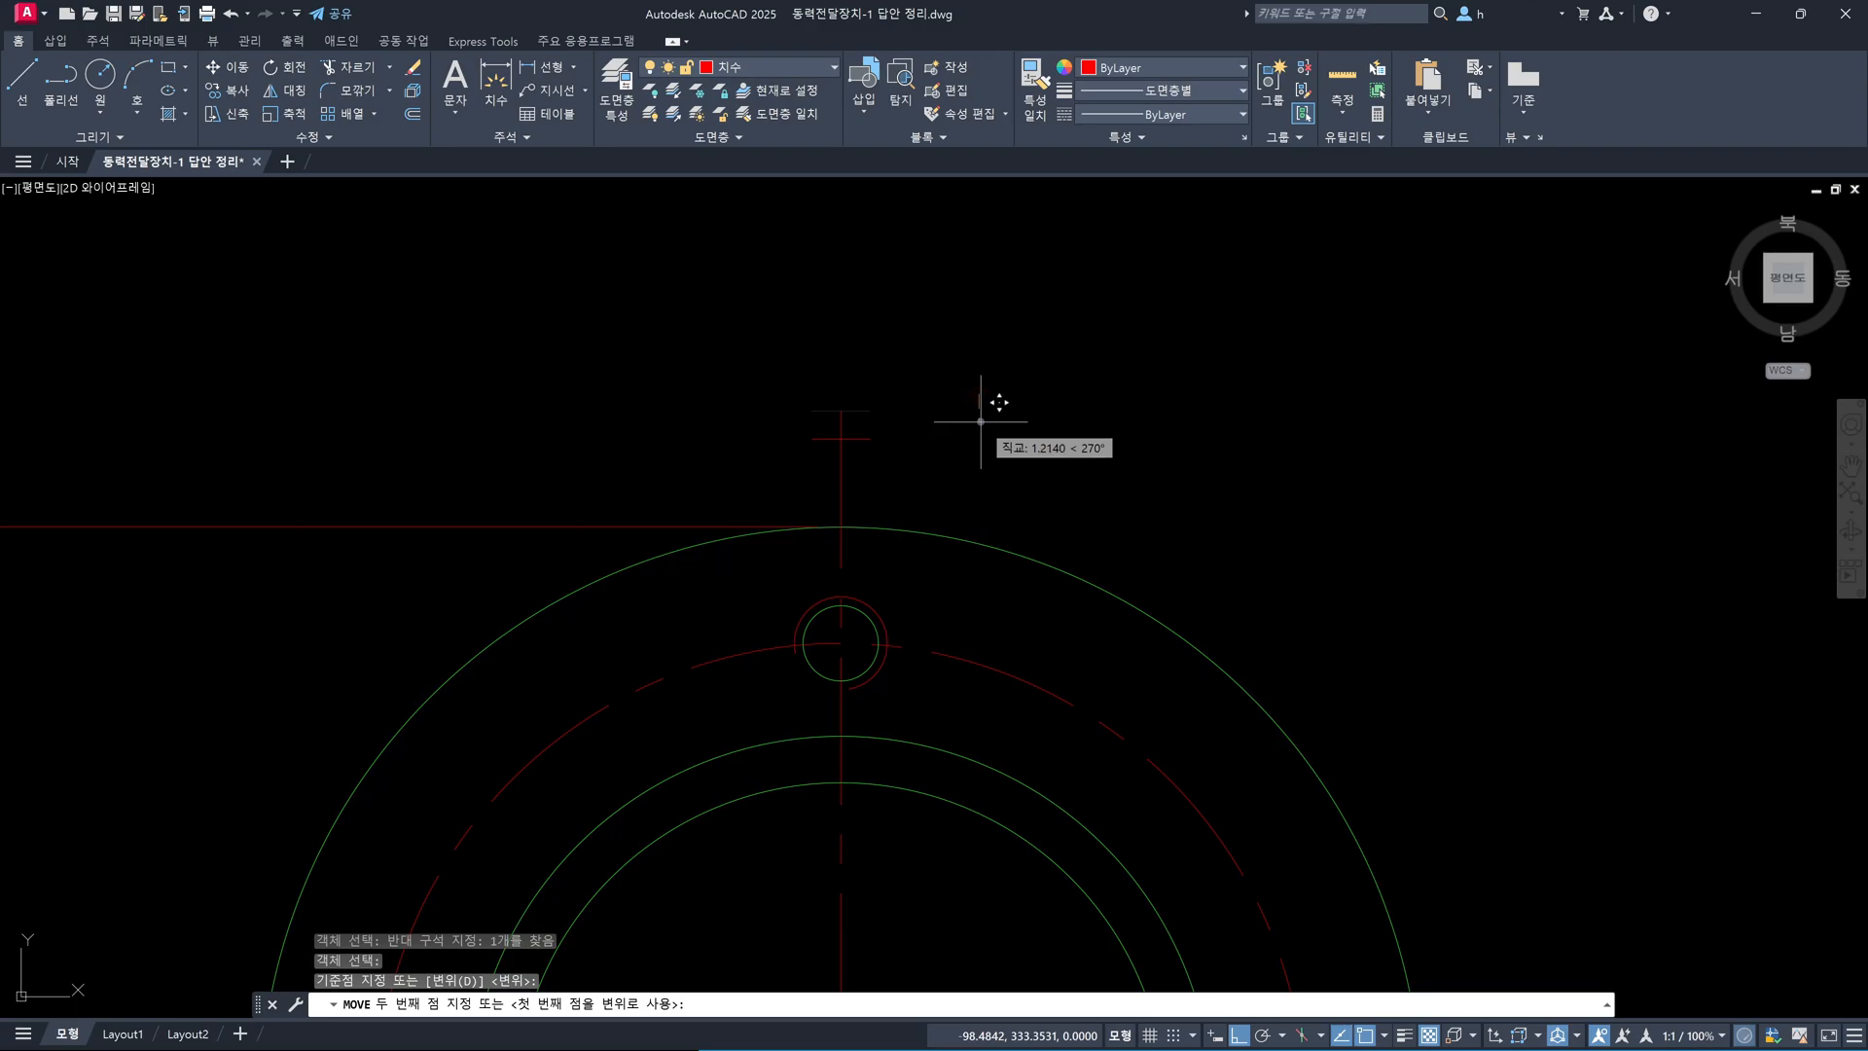
pyautogui.write('1')
pyautogui.press('Return')
pyautogui.press('Escape')
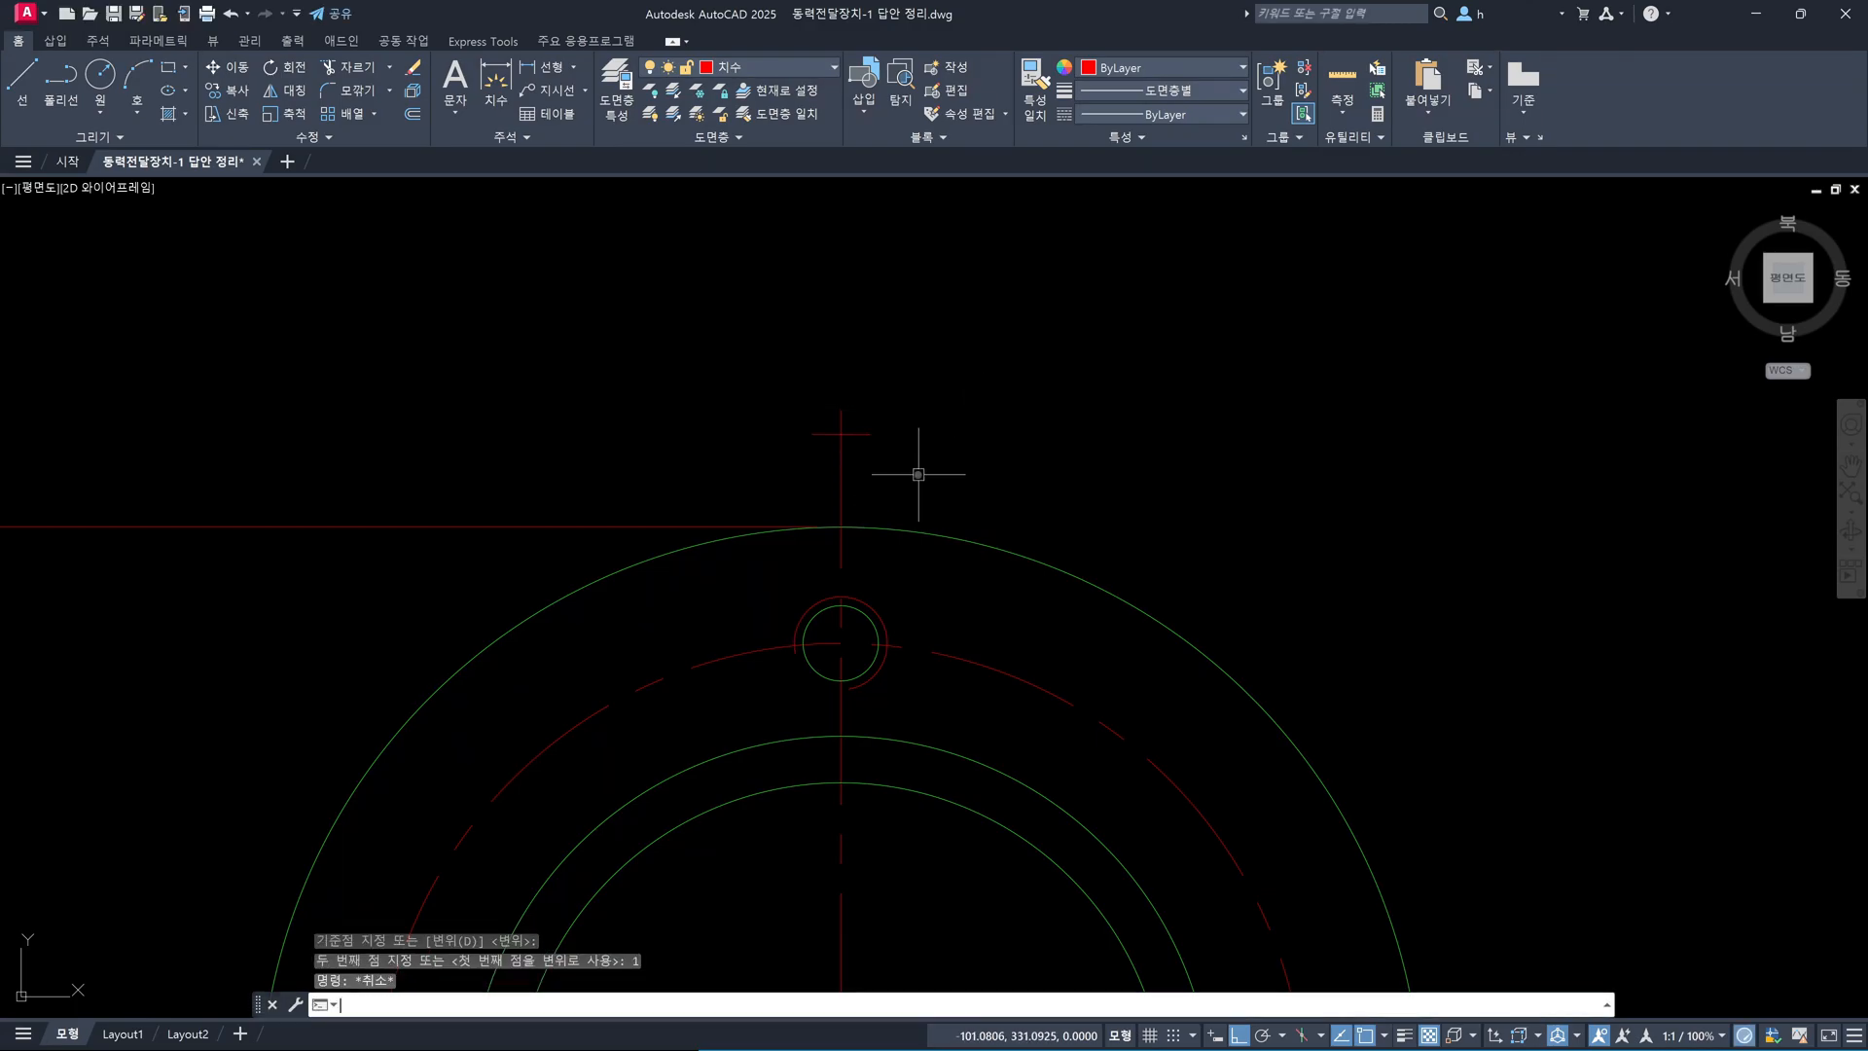
# Copy the short horizontal reference line 0.75 mm straight down along the vertical centreline
pyautogui.write('co')
pyautogui.press('Return')
pyautogui.click(901, 446)
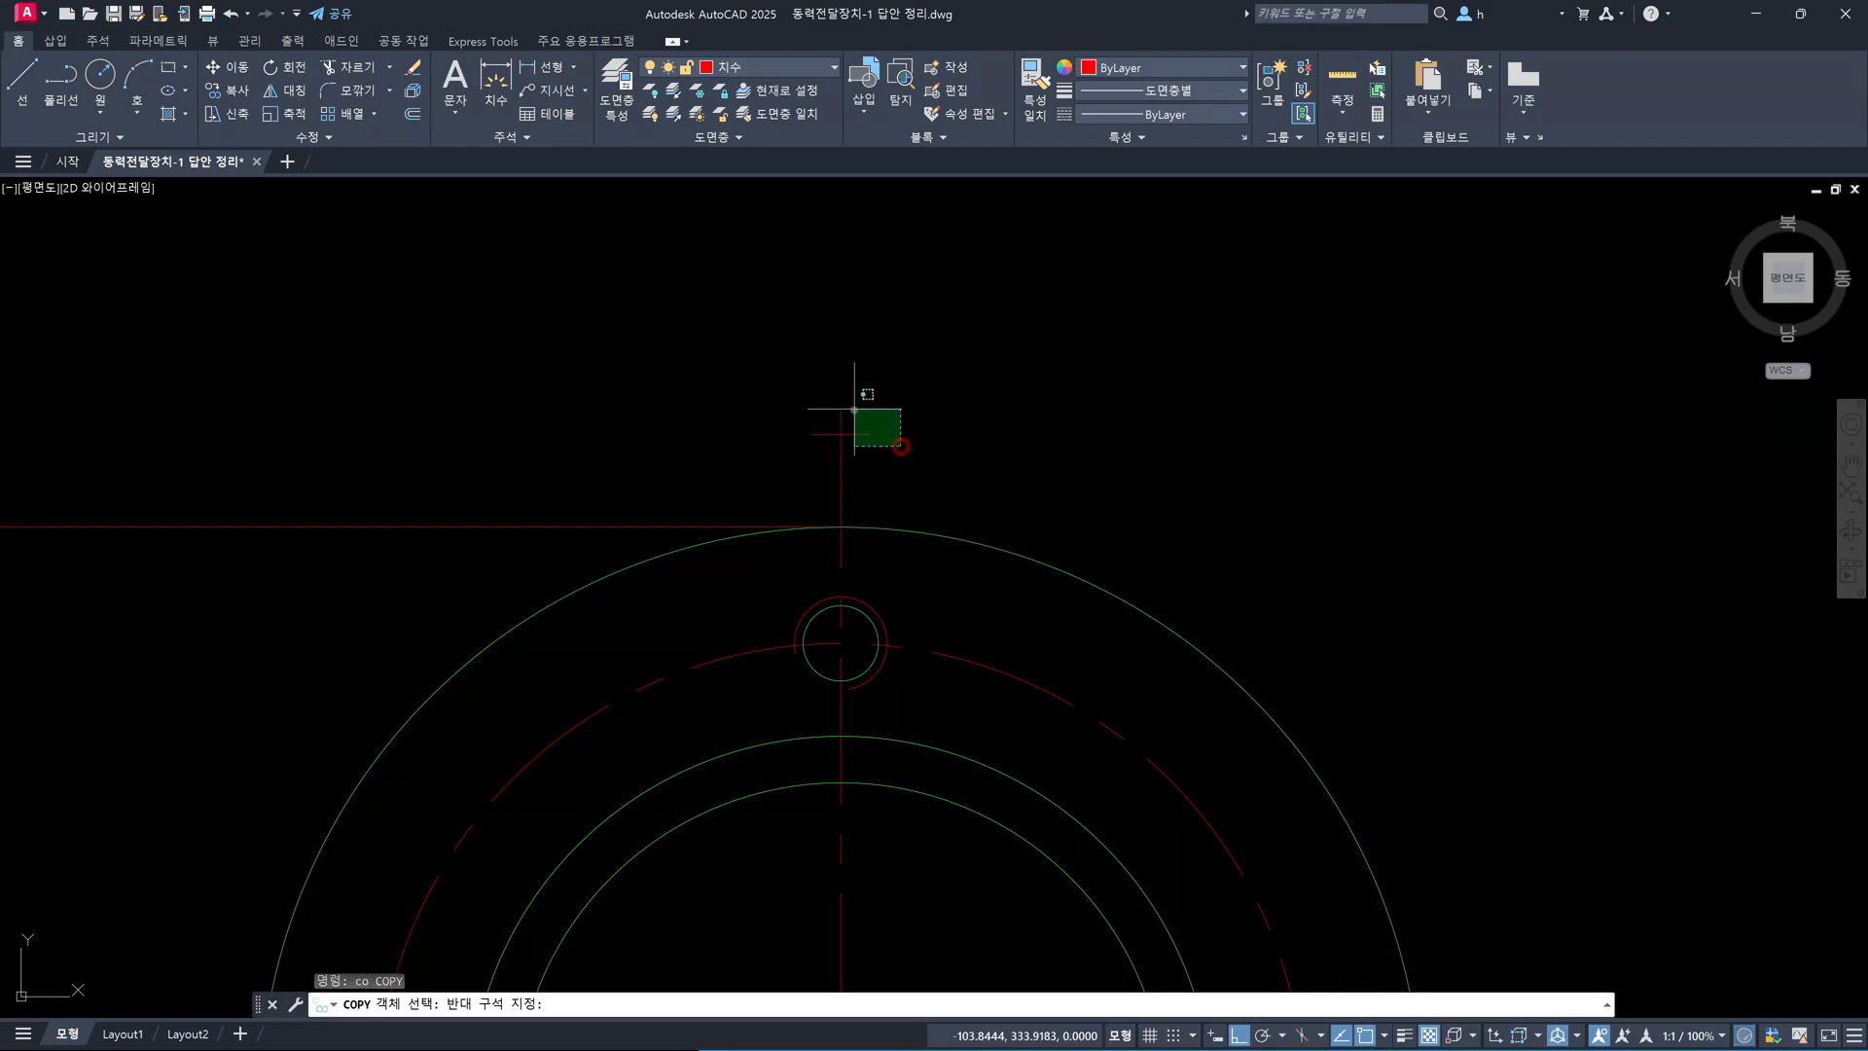
pyautogui.press('Return')
pyautogui.click(862, 401)
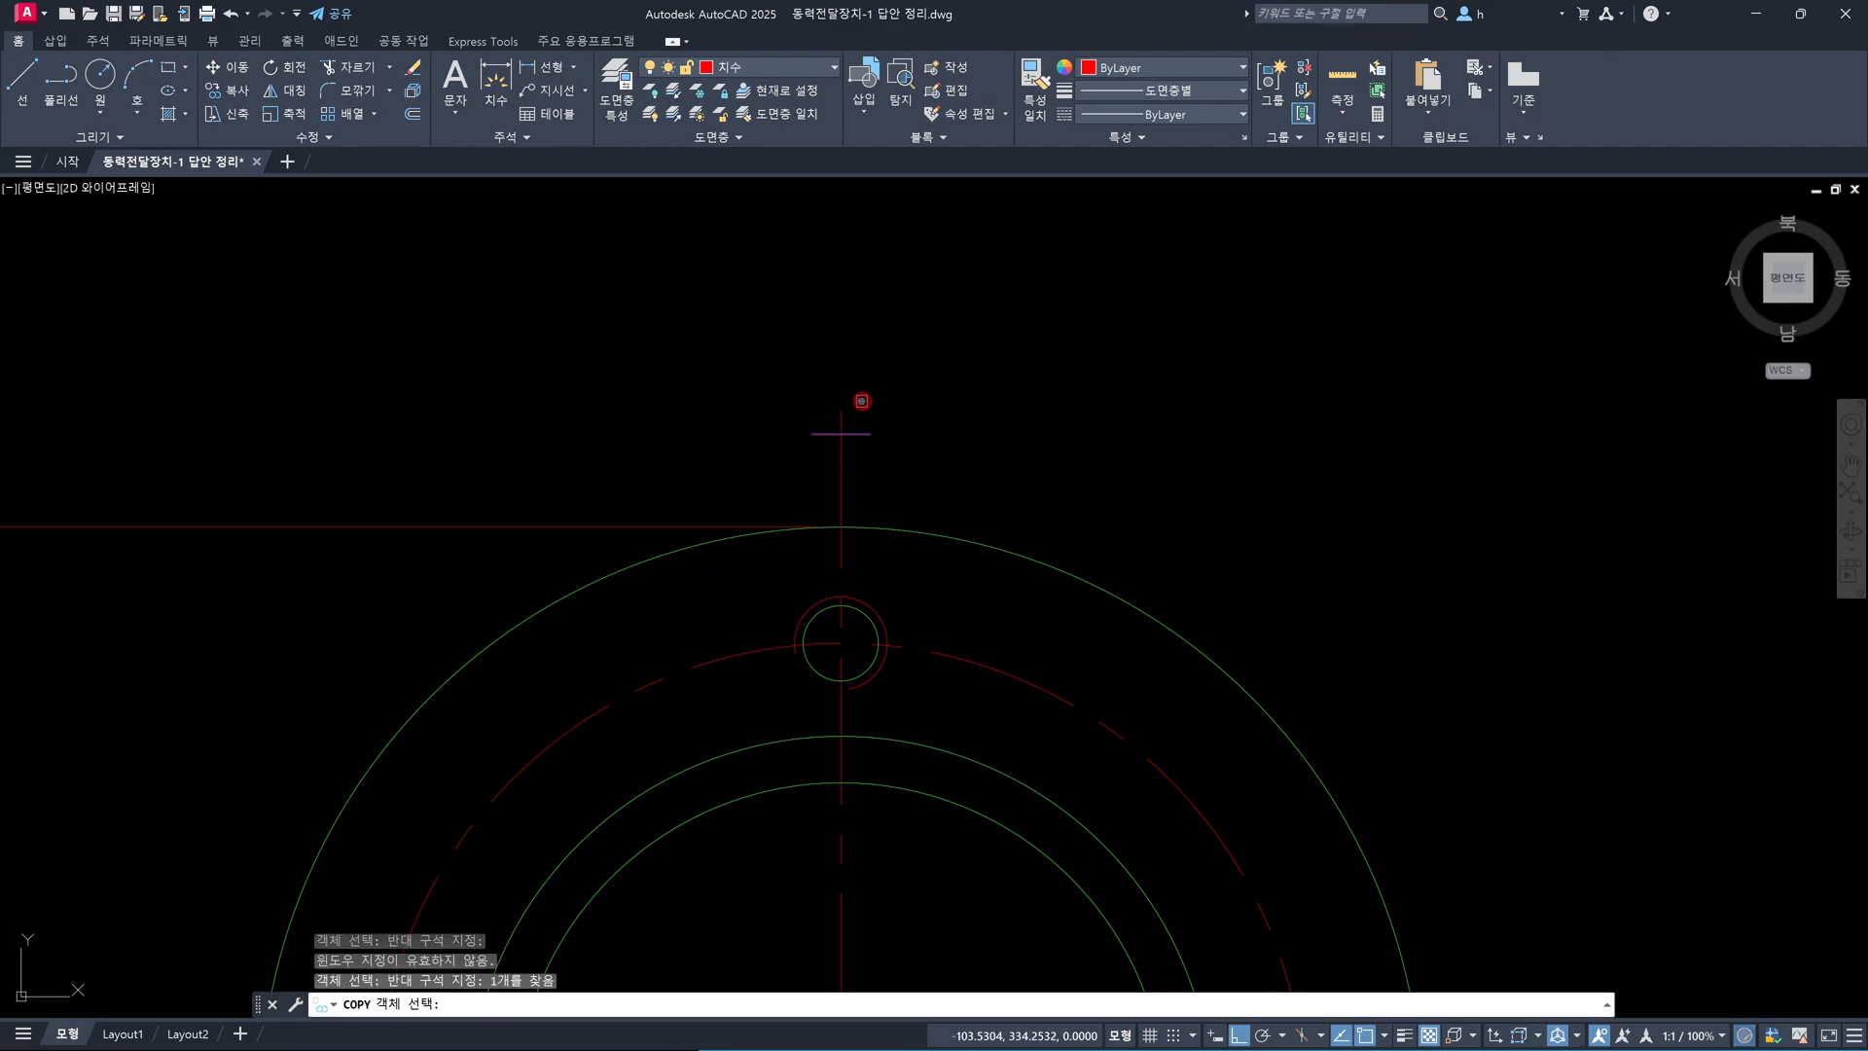
pyautogui.press('Return')
pyautogui.click(989, 405)
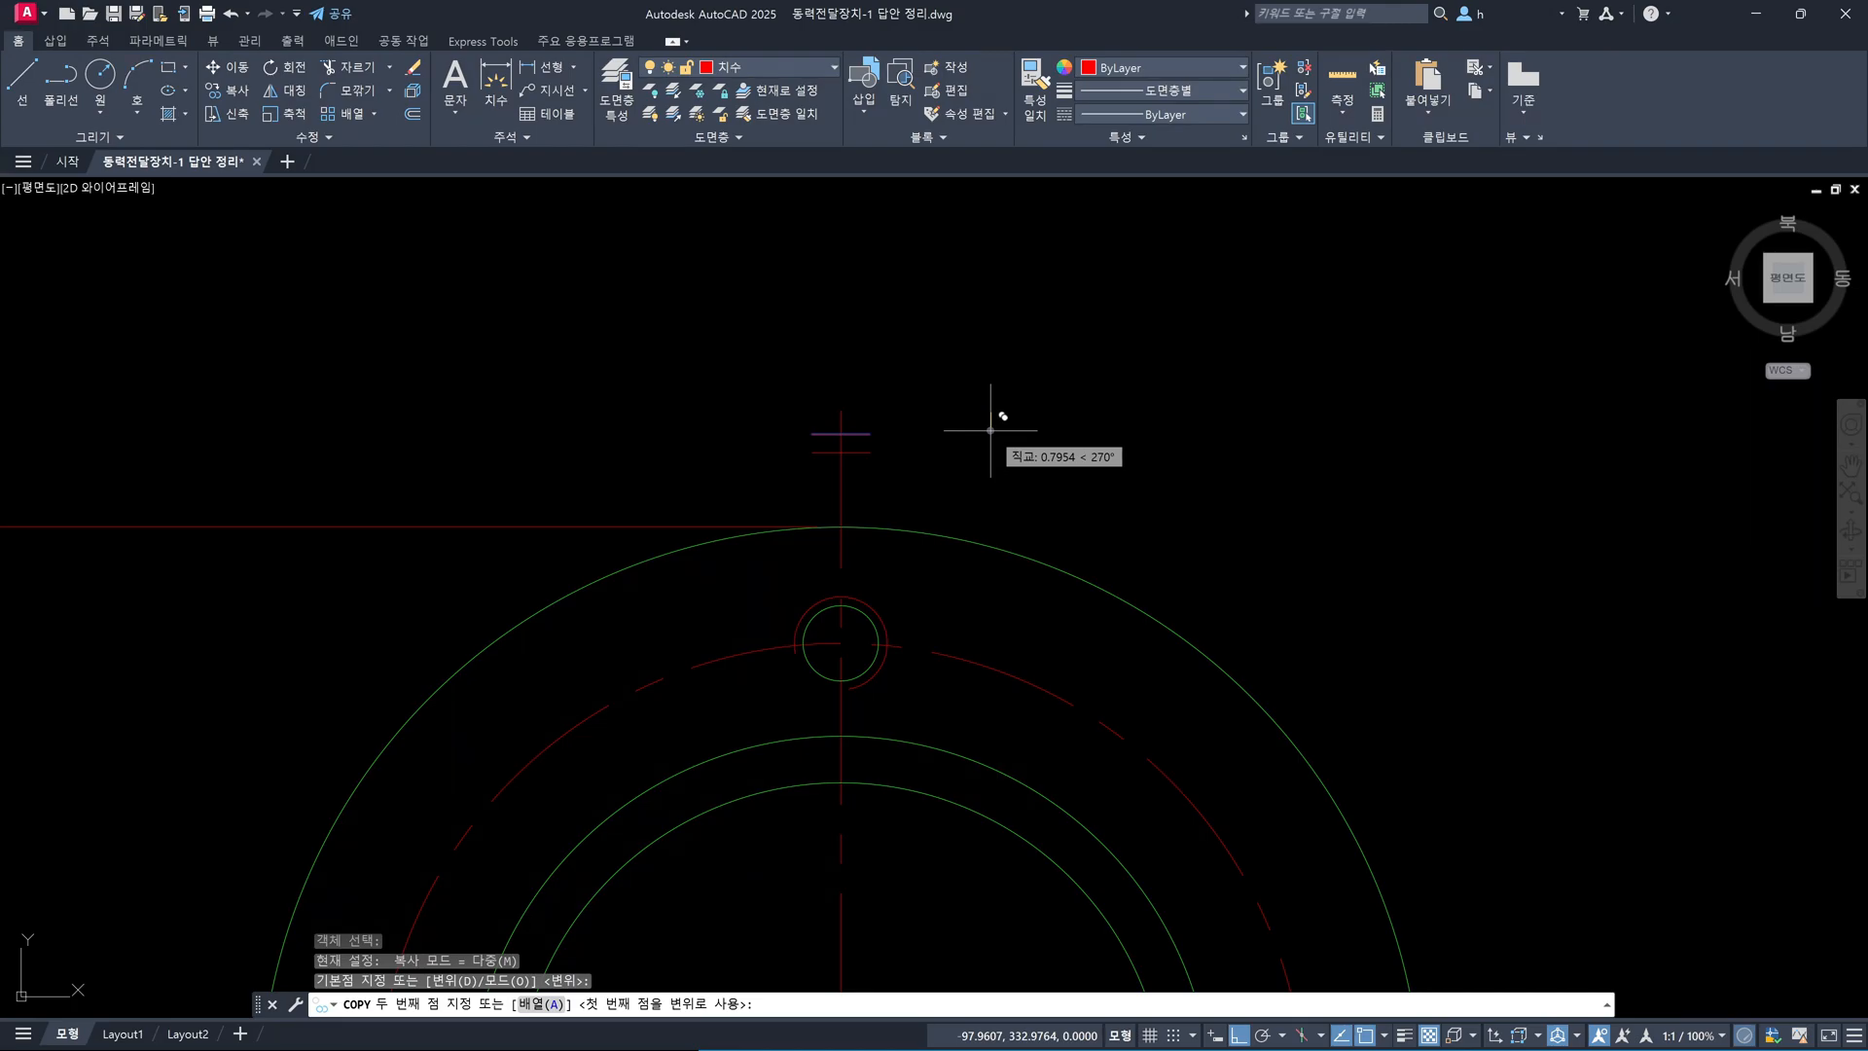
pyautogui.write('0.75')
pyautogui.press('Return')
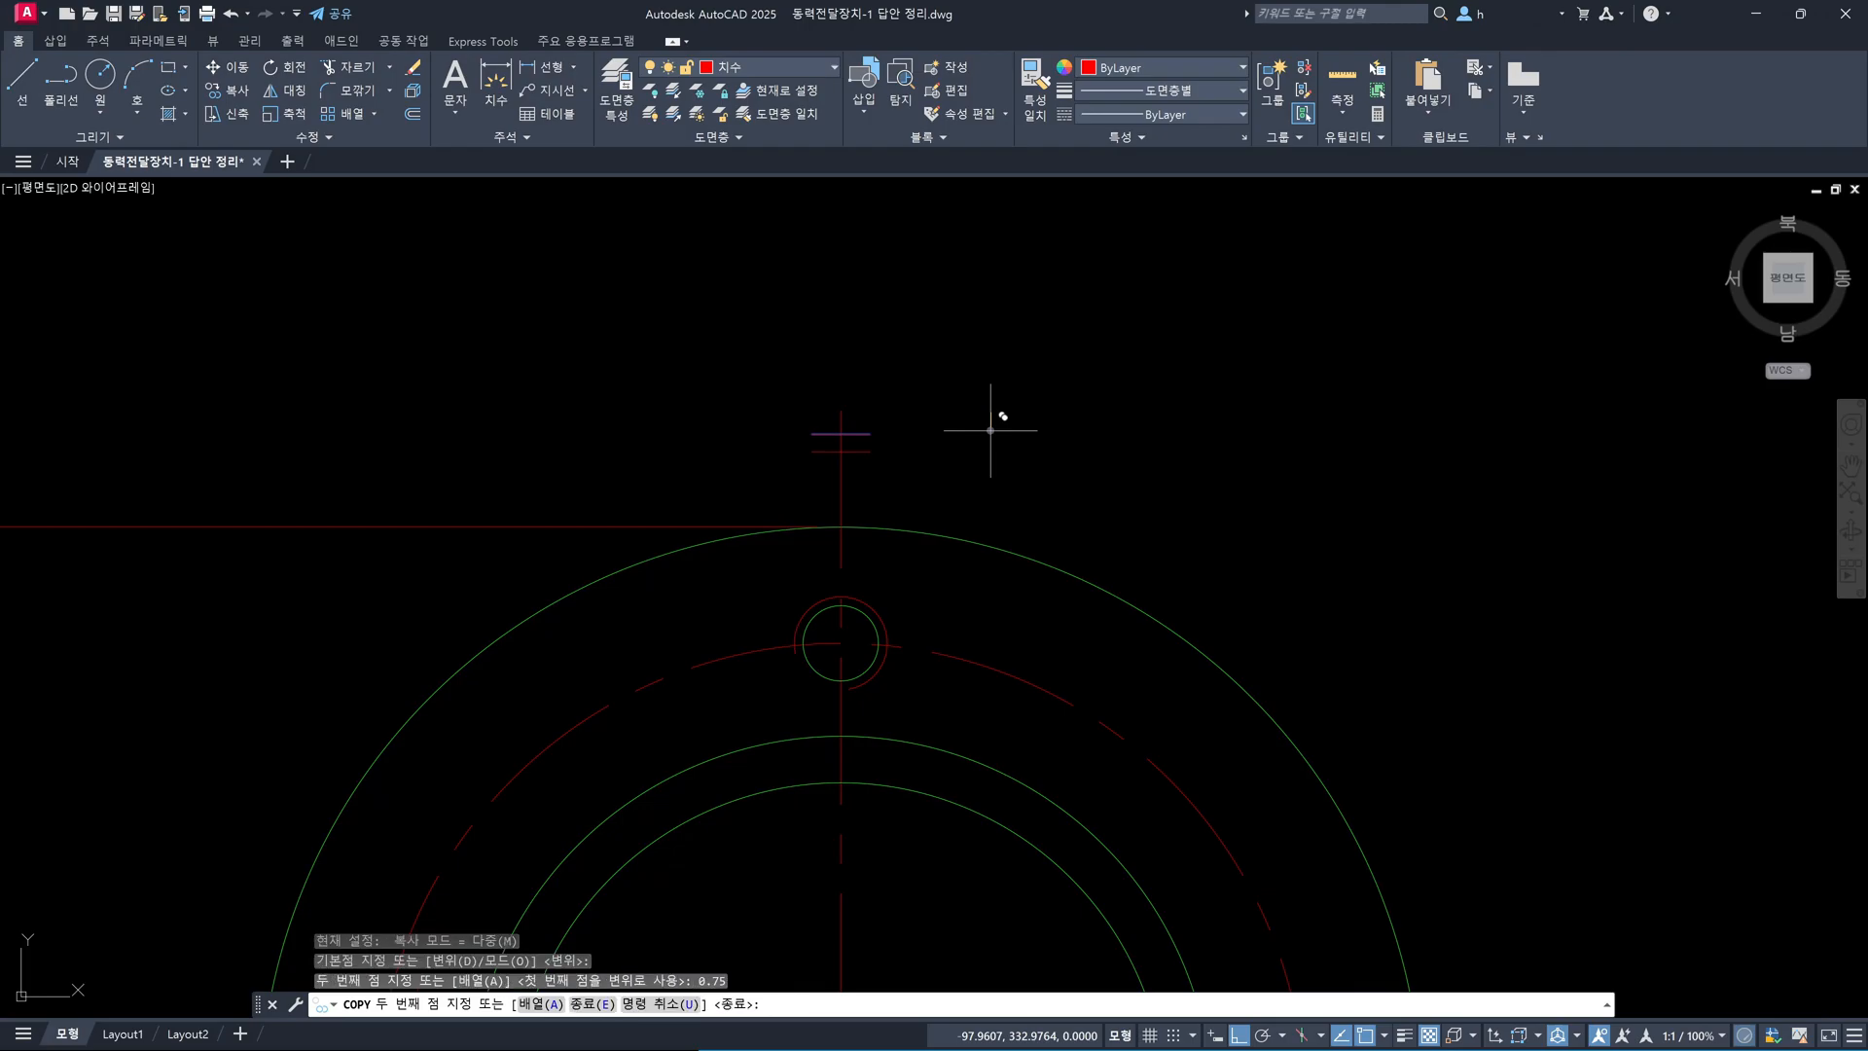
pyautogui.press('Escape')
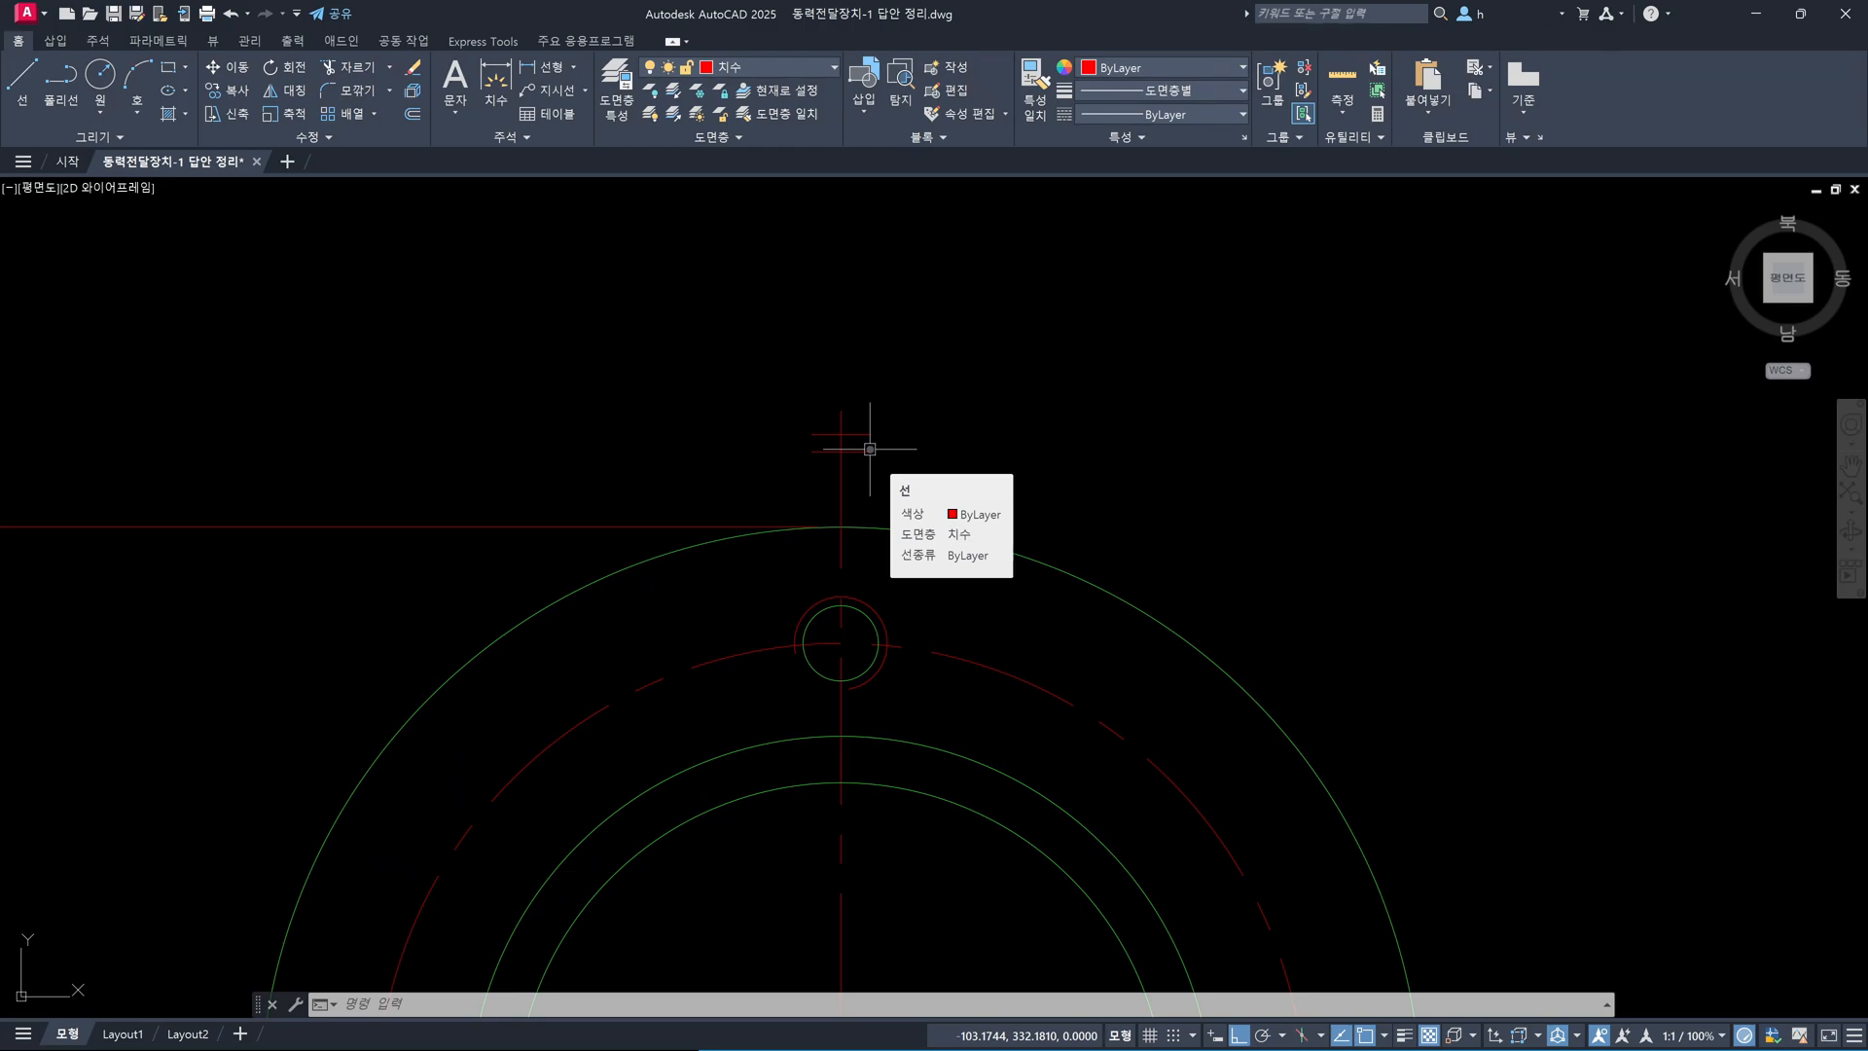
# Highlight the two short horizontal reference lines crossing the centreline to examine their spacing
pyautogui.scroll(3, 861, 433)
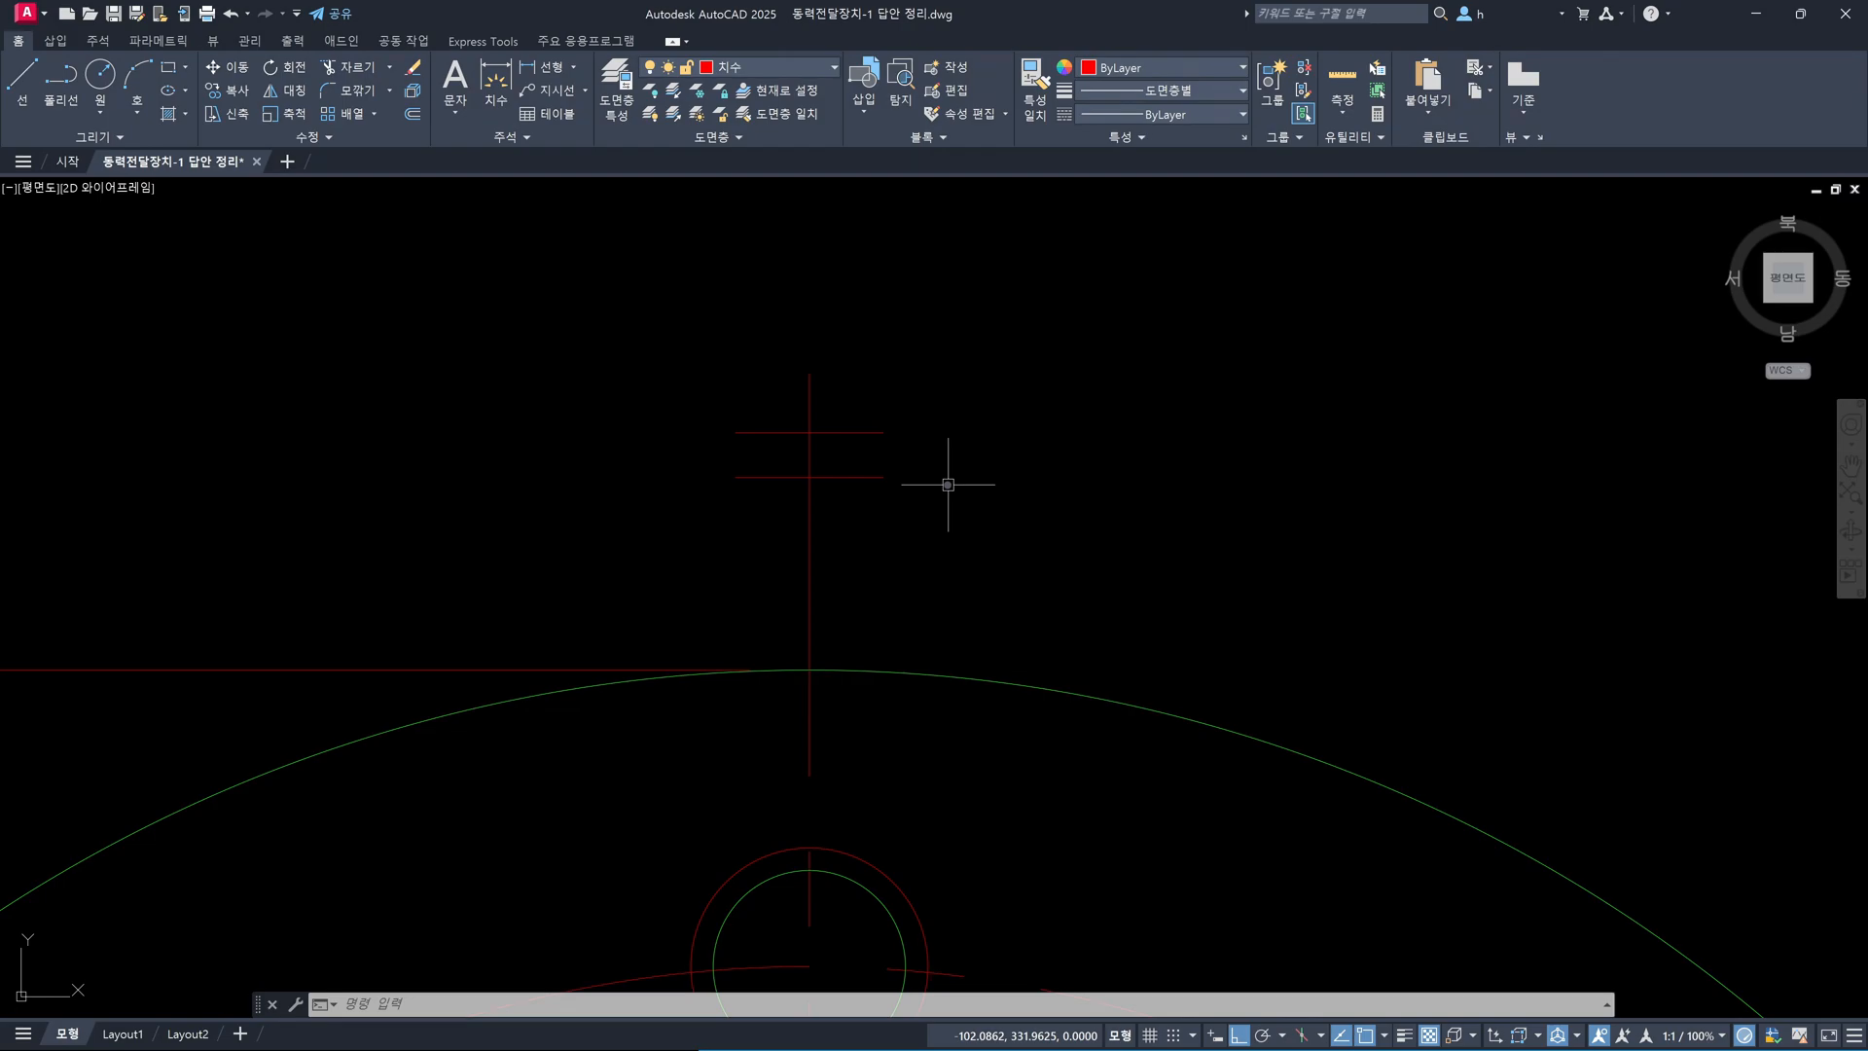
pyautogui.click(947, 572)
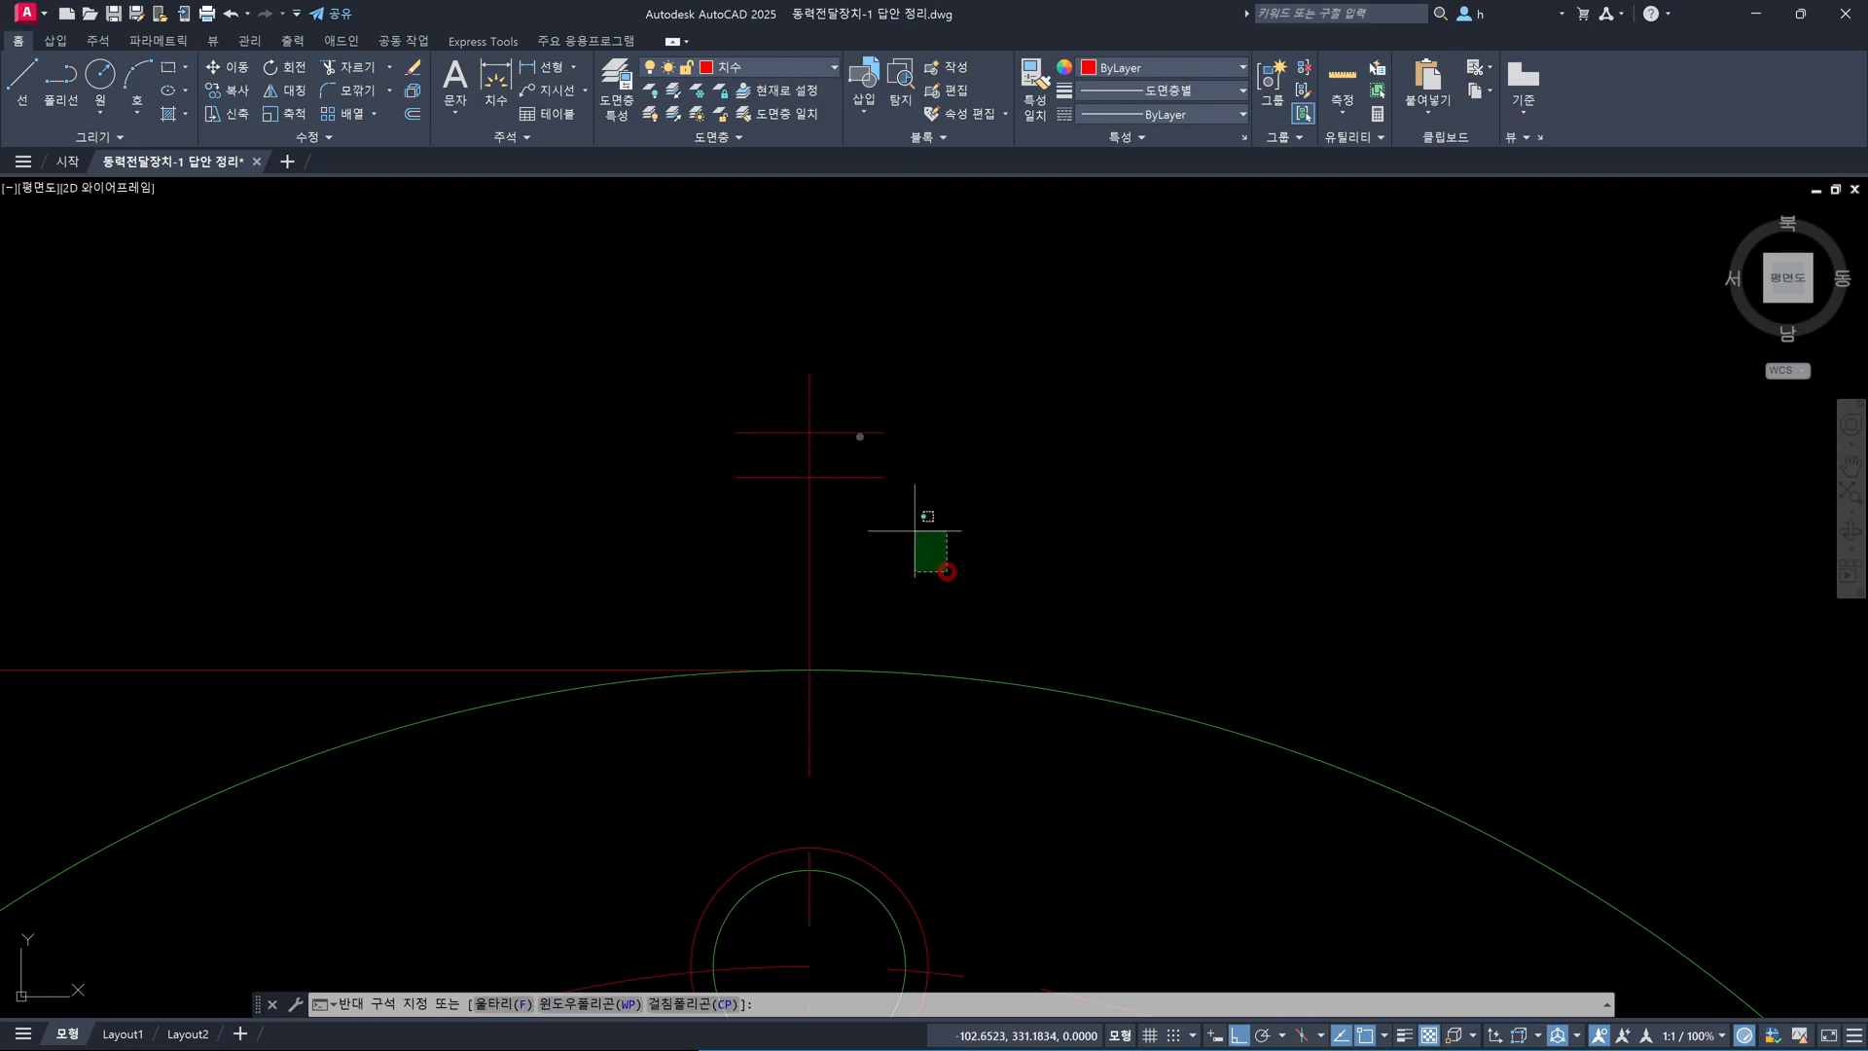
pyautogui.click(862, 409)
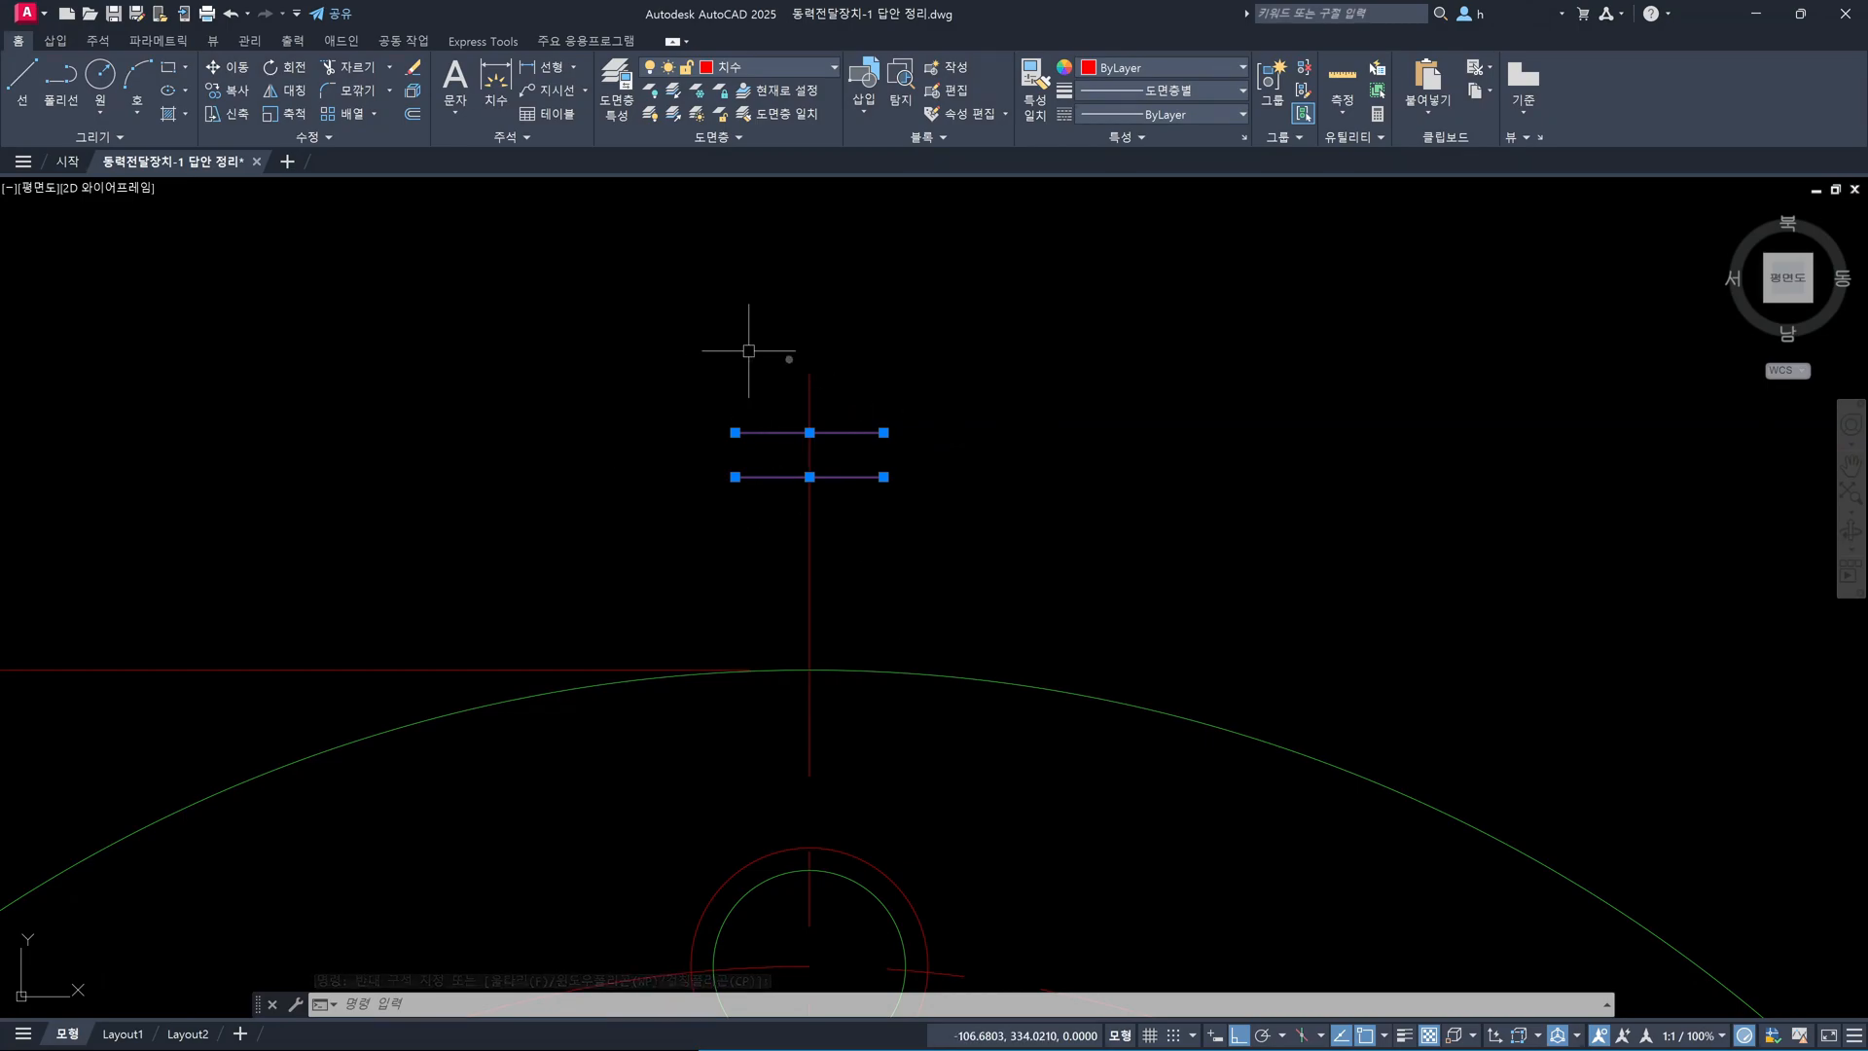
pyautogui.press('Escape')
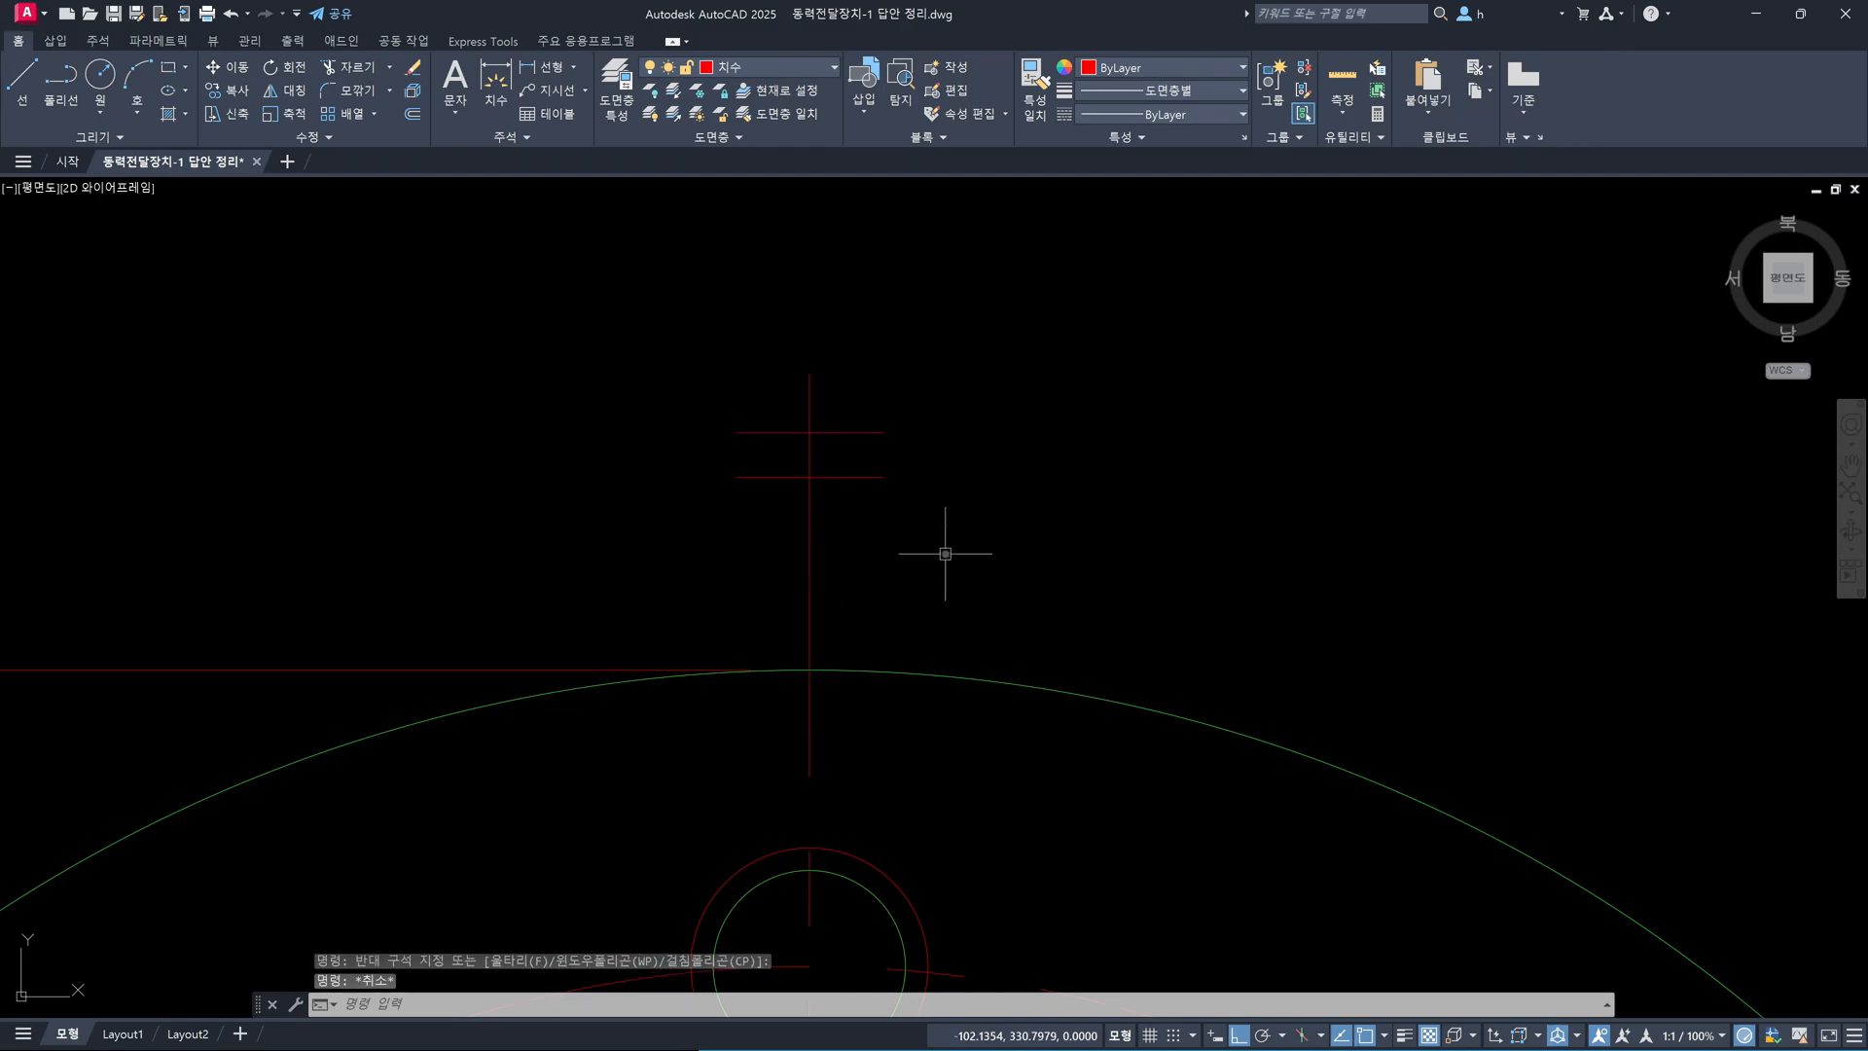
# Erase the lower of the two short reference lines on the vertical centreline
pyautogui.click(882, 508)
pyautogui.click(856, 466)
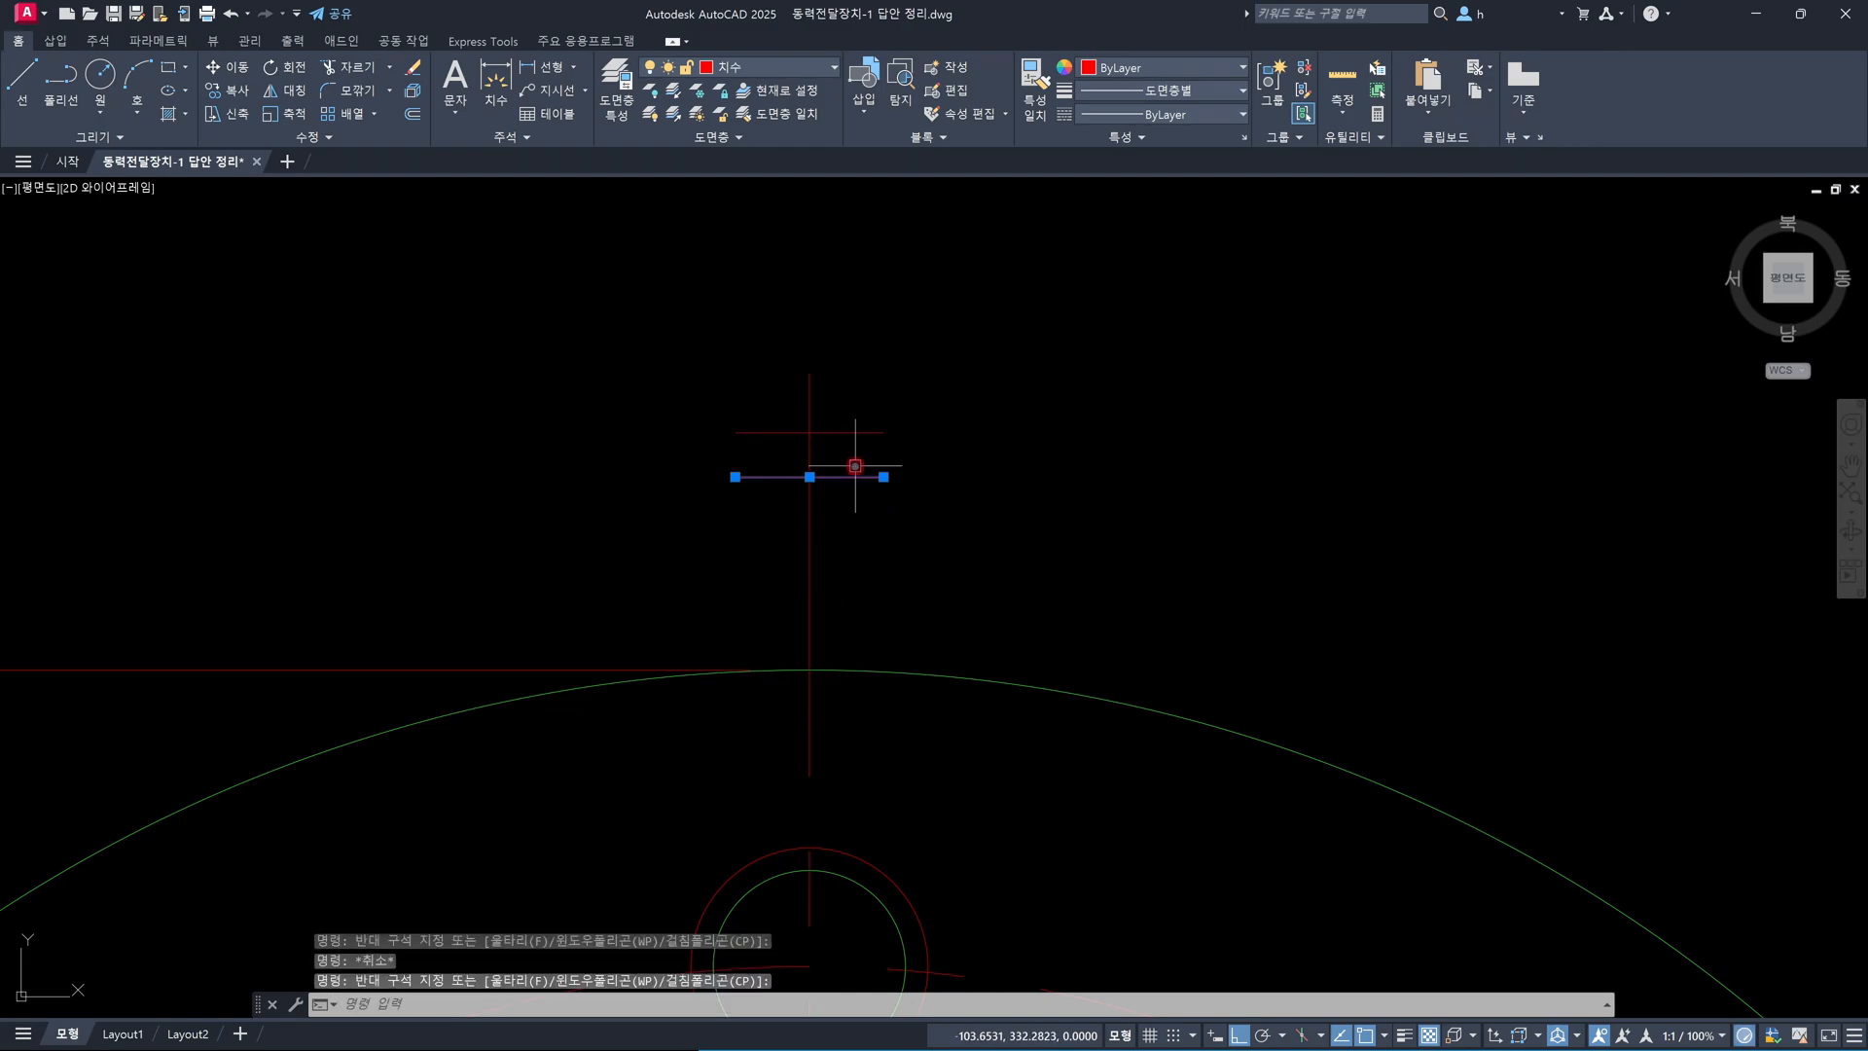
pyautogui.press('Delete')
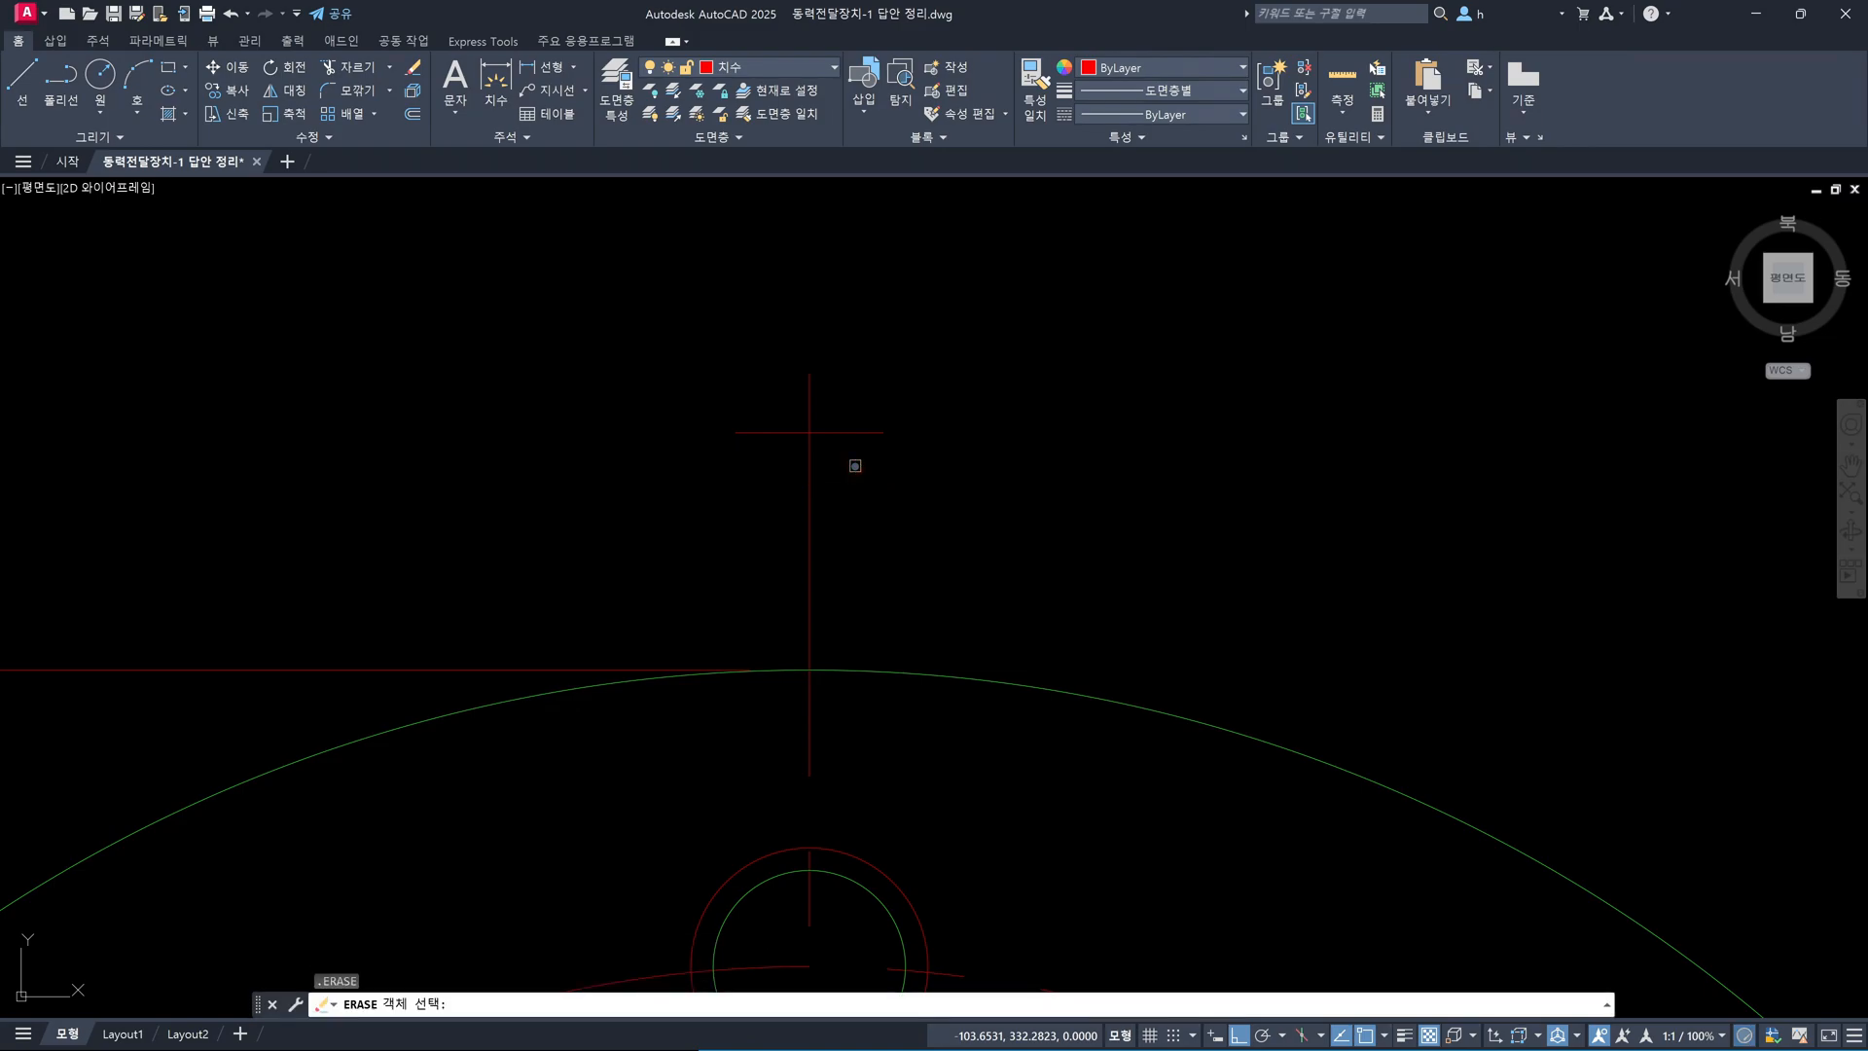
pyautogui.press('Escape')
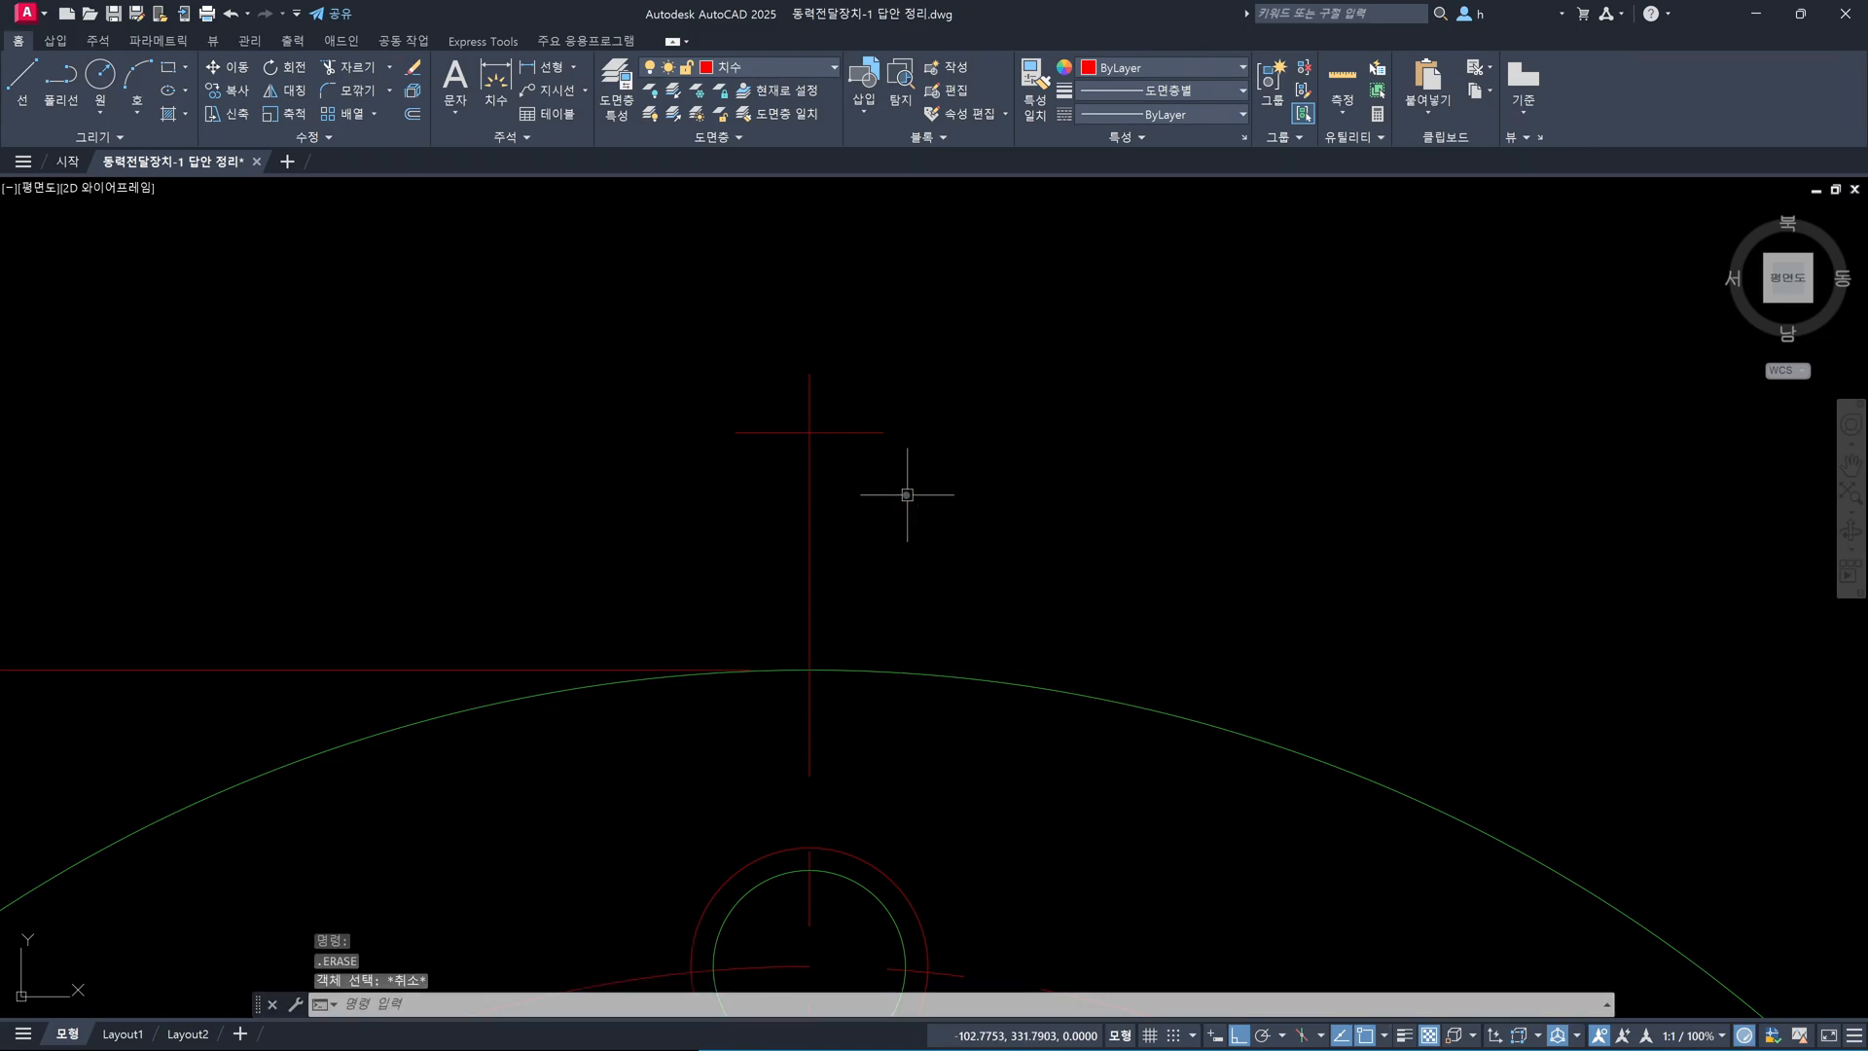
# Copy the remaining short reference line 1 mm straight down along the vertical centreline
pyautogui.write('co')
pyautogui.press('Return')
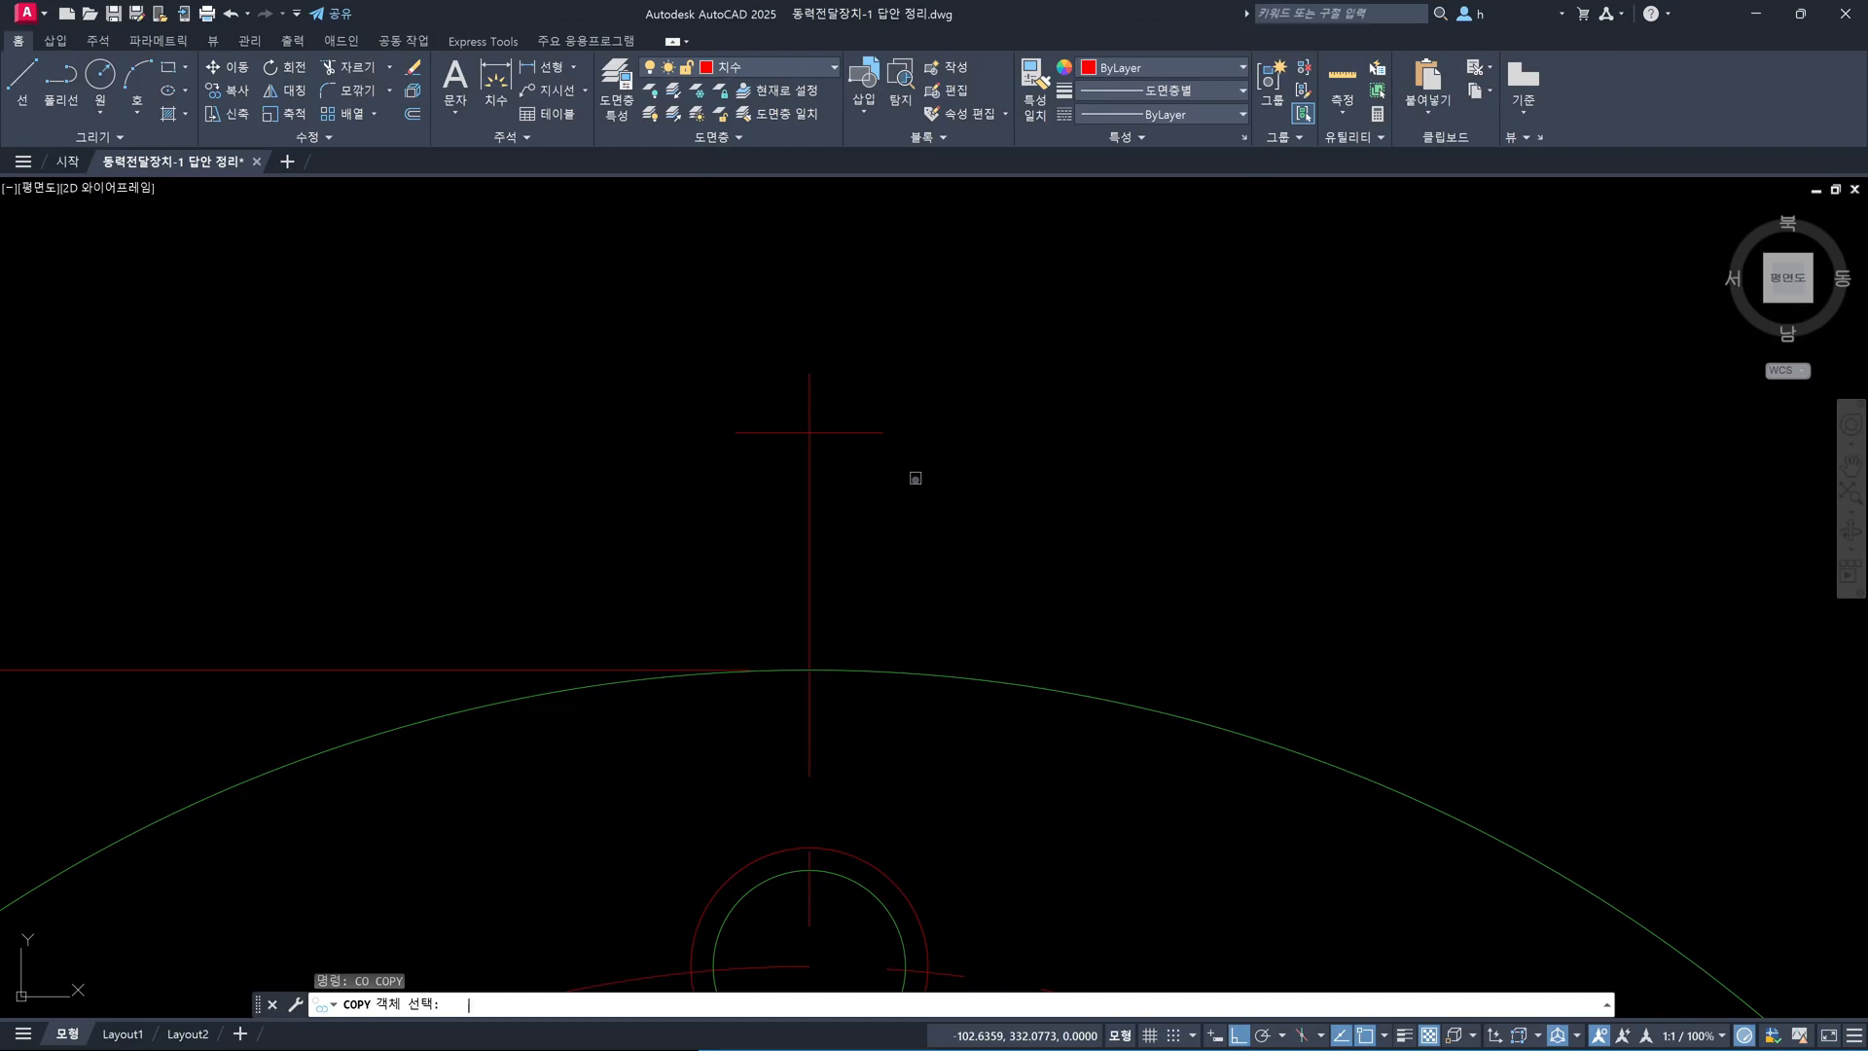
pyautogui.click(877, 432)
pyautogui.press('Return')
pyautogui.click(1012, 421)
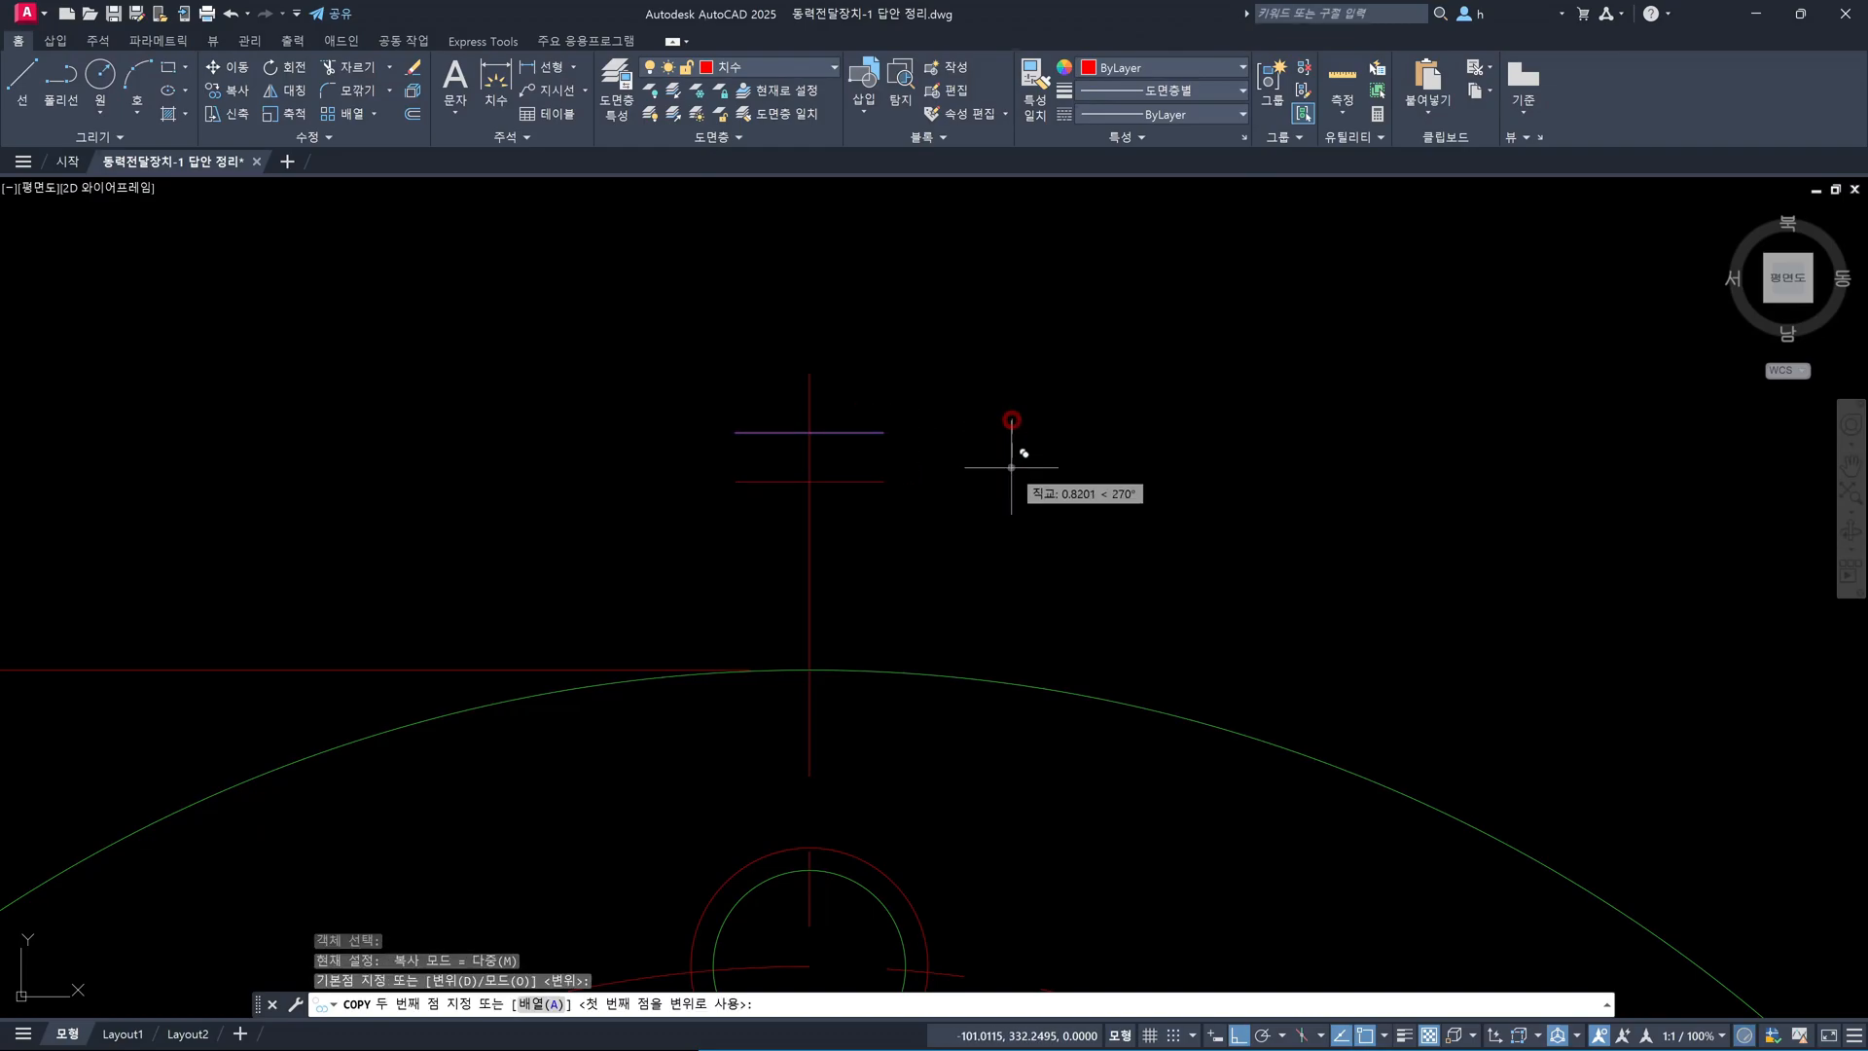
pyautogui.write('1')
pyautogui.press('Return')
pyautogui.press('Escape')
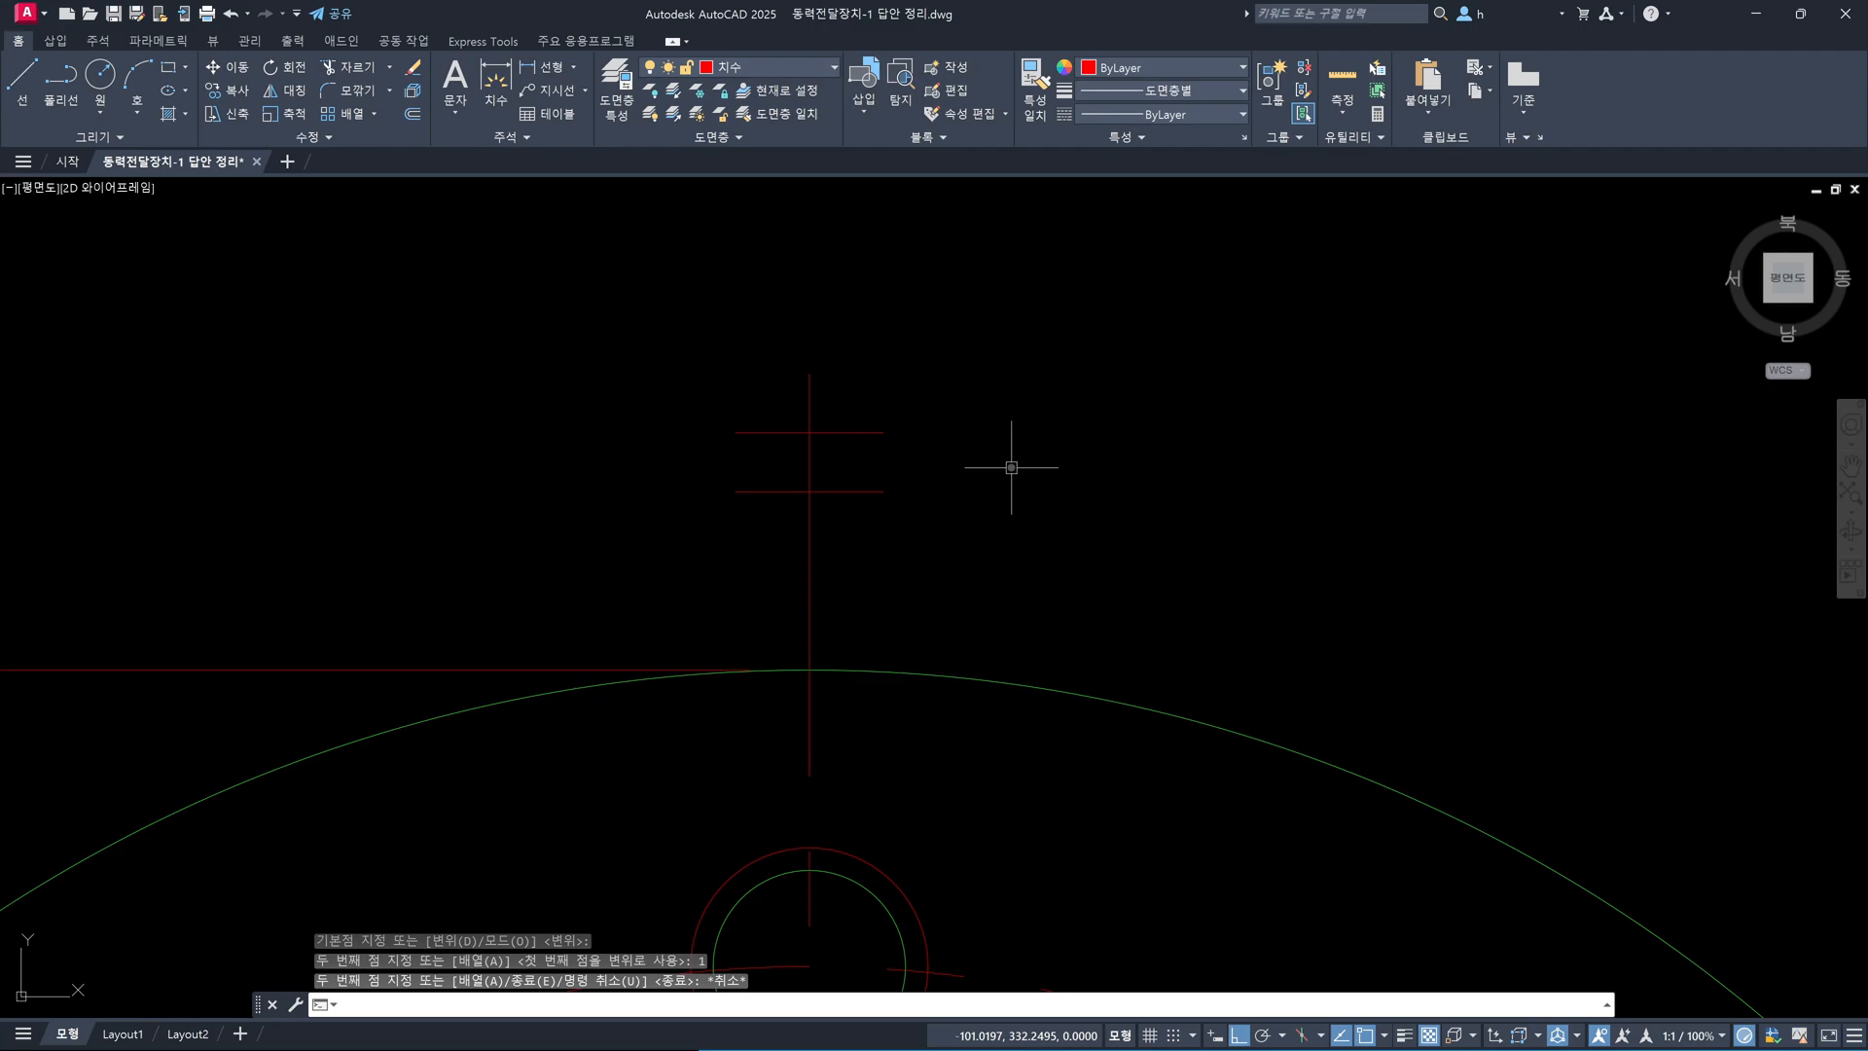
# Delete the two short horizontal lines crossing the vertical centreline above the large circle
pyautogui.press('Escape')
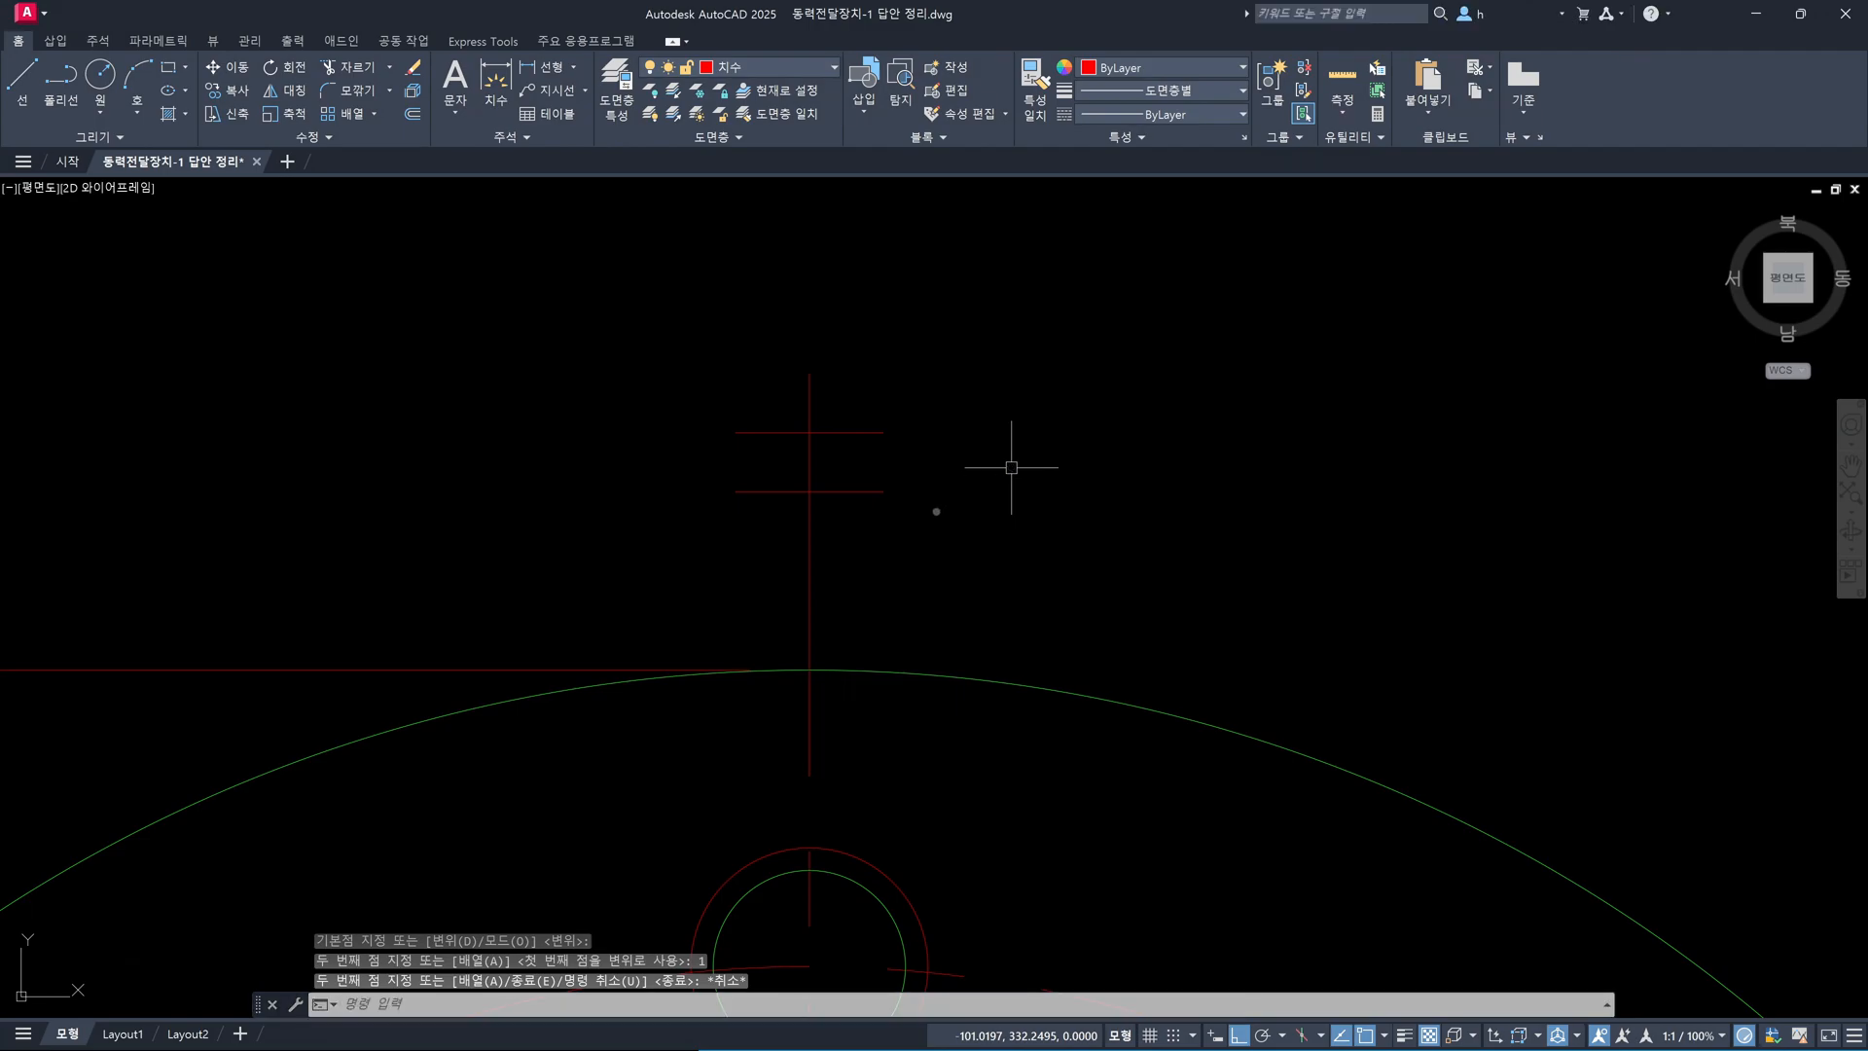
pyautogui.click(921, 530)
pyautogui.click(867, 410)
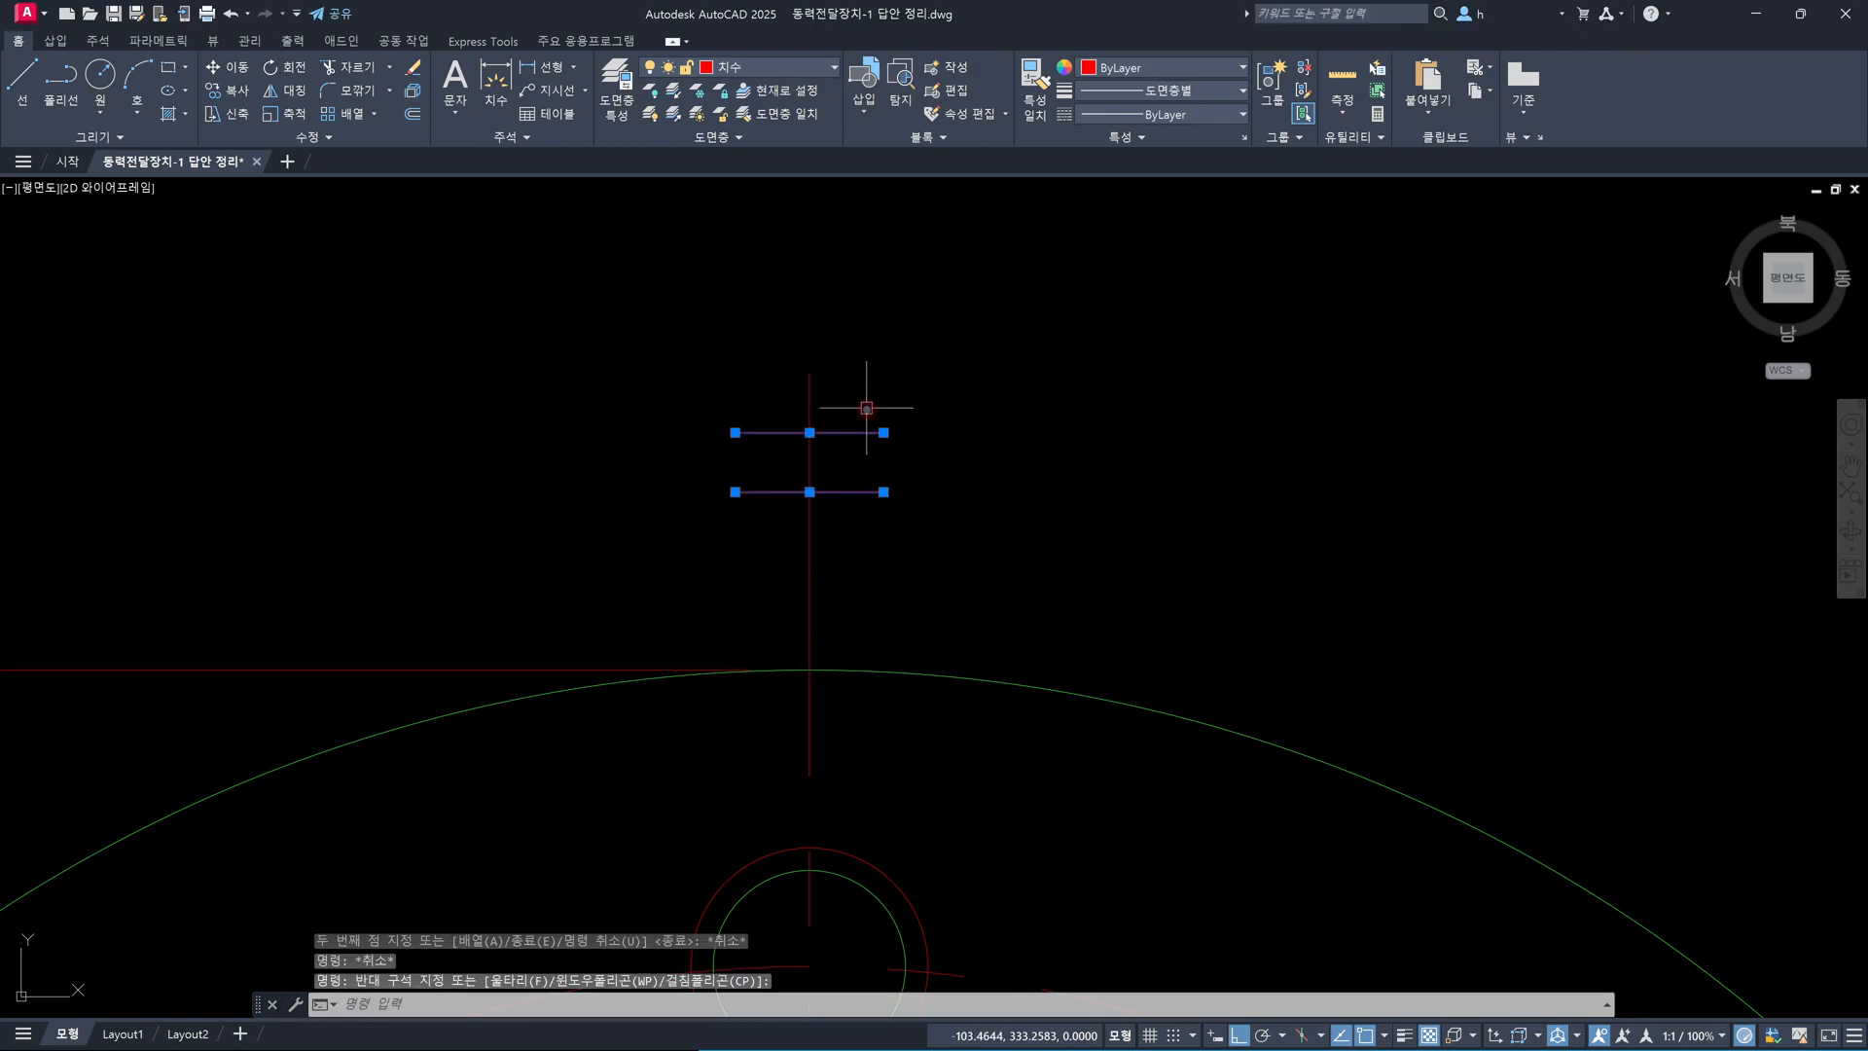
pyautogui.press('Delete')
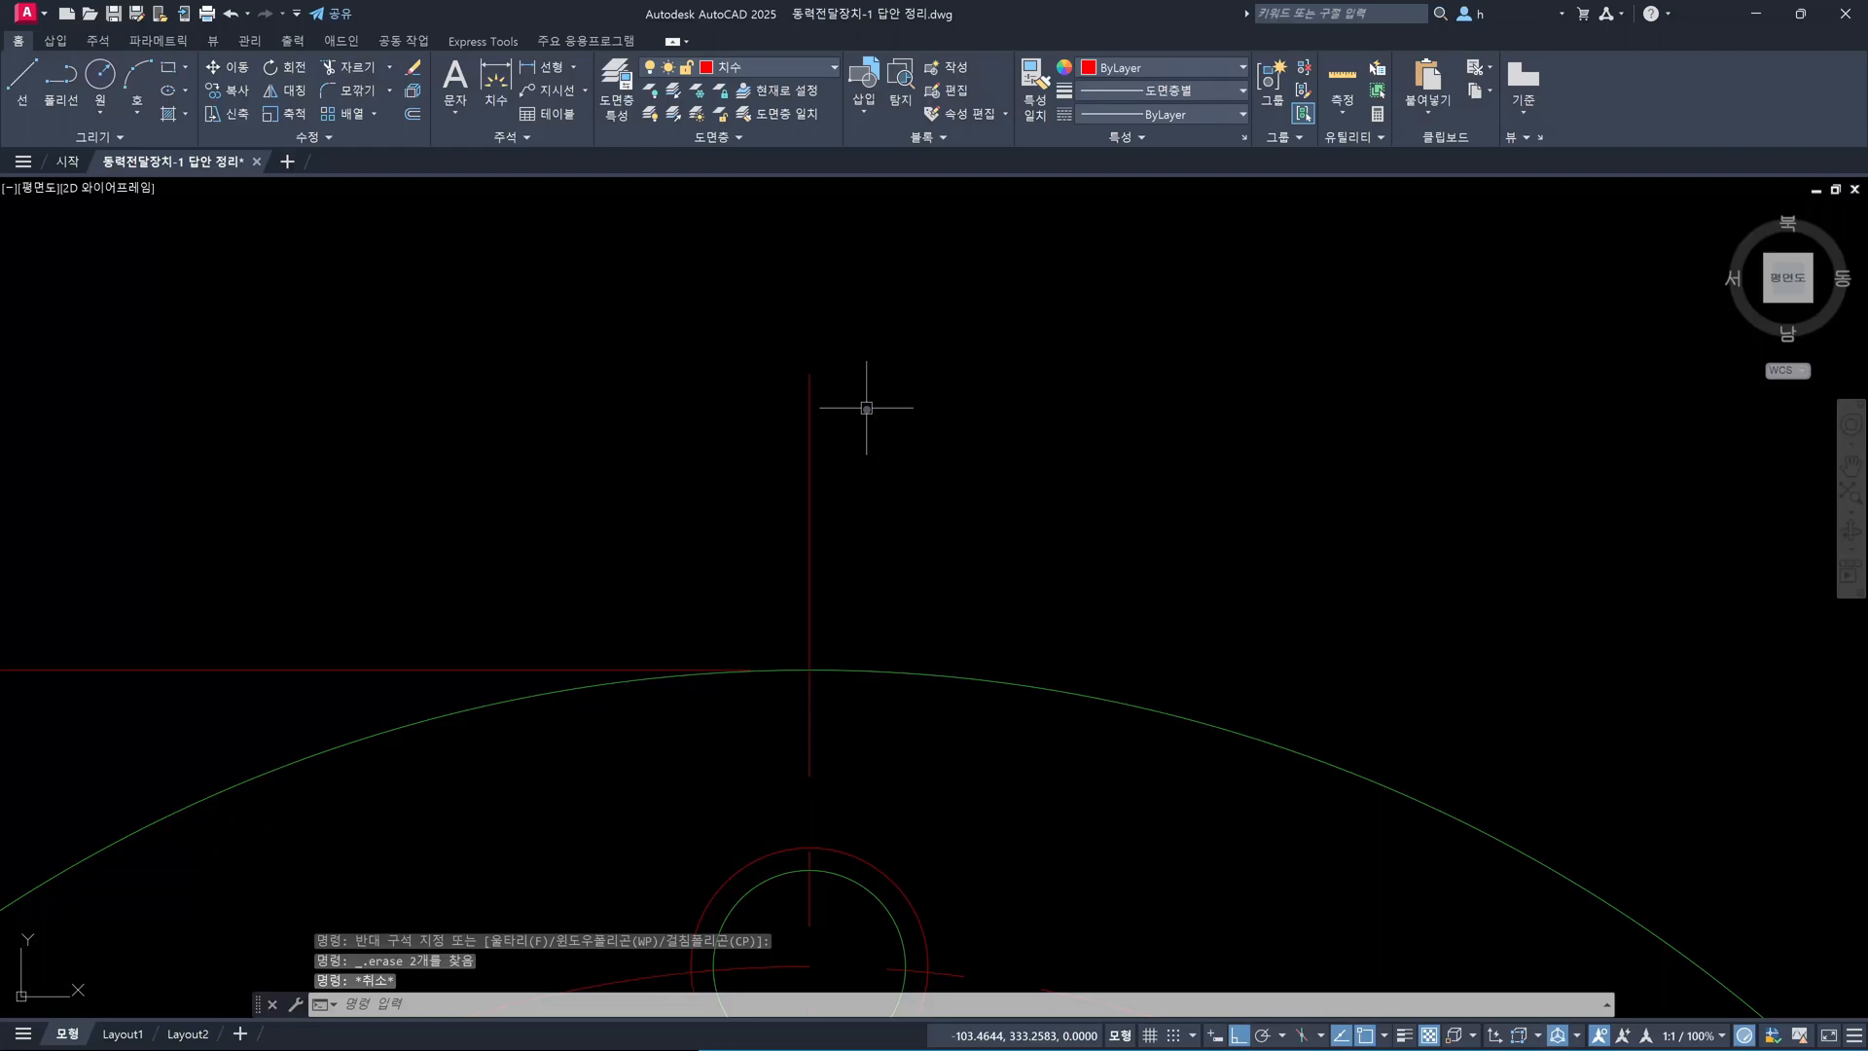
# Draw a horizontal multiline 2.5 long at scale 1 beside the upper end of the vertical centreline
pyautogui.write('ML')
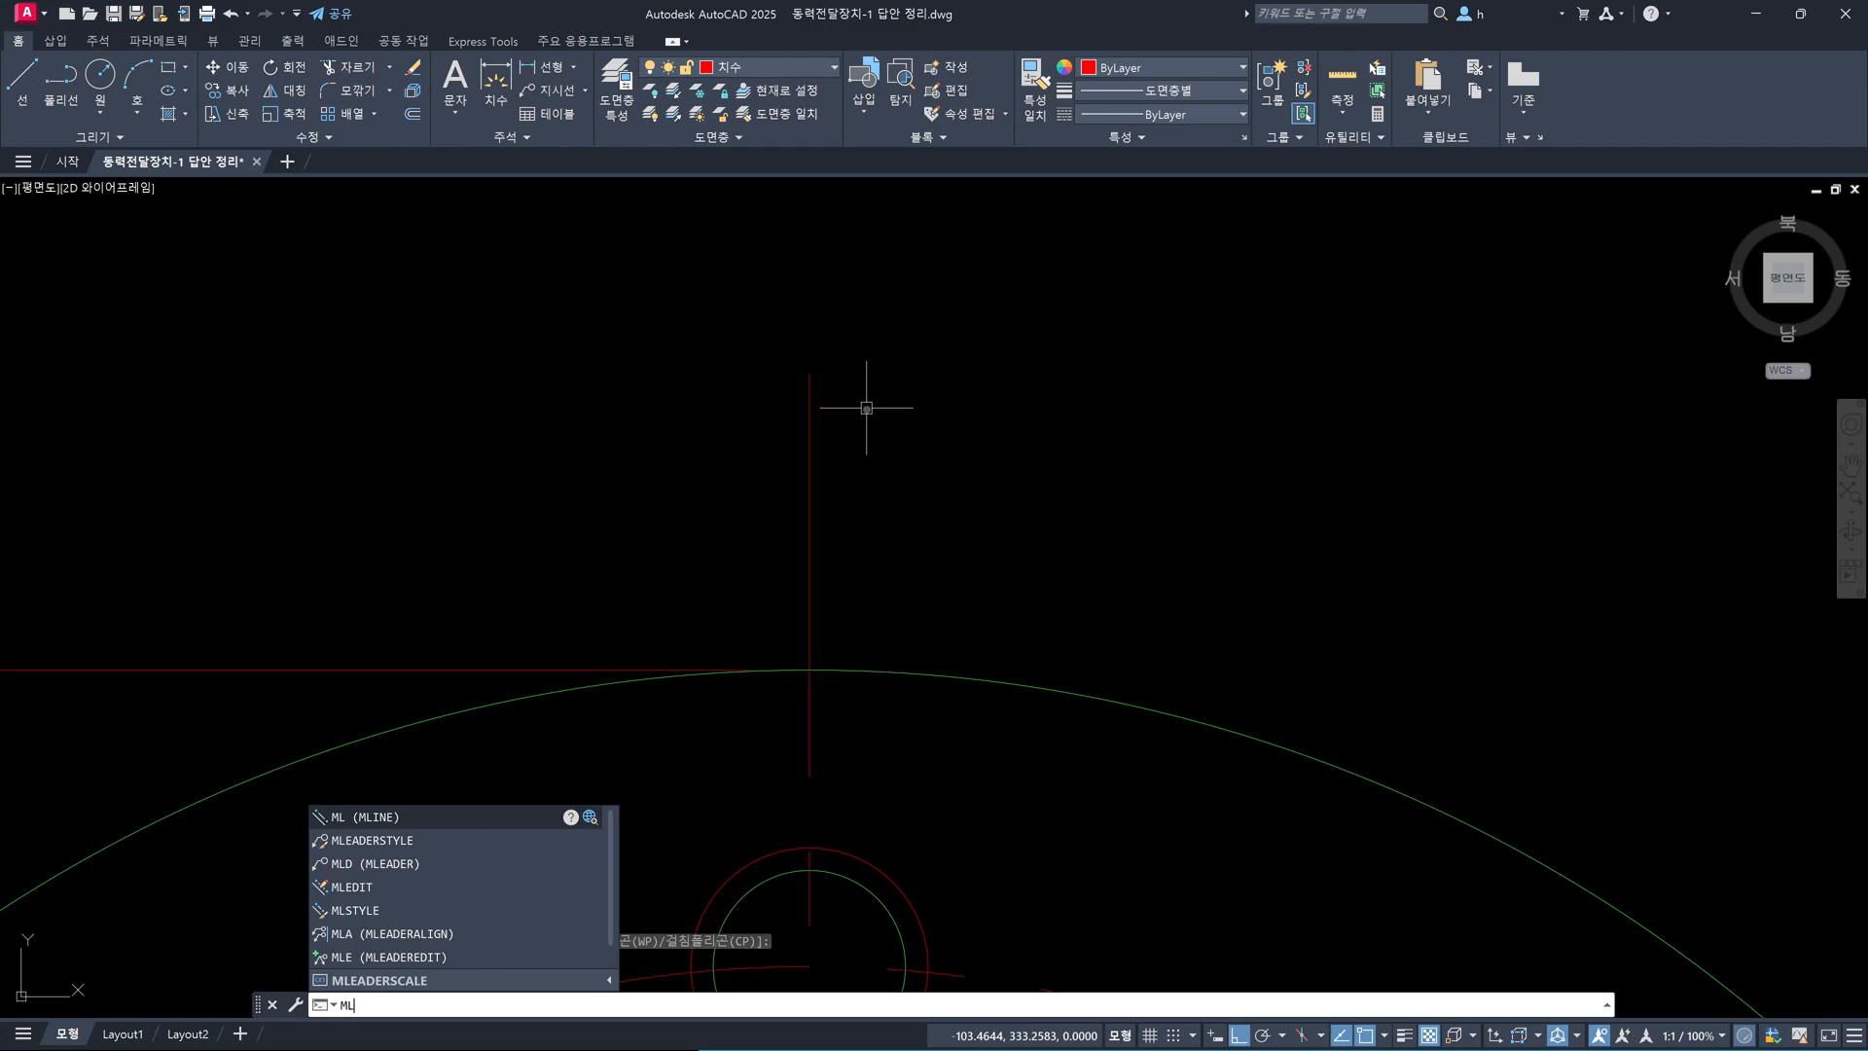
pyautogui.press('Return')
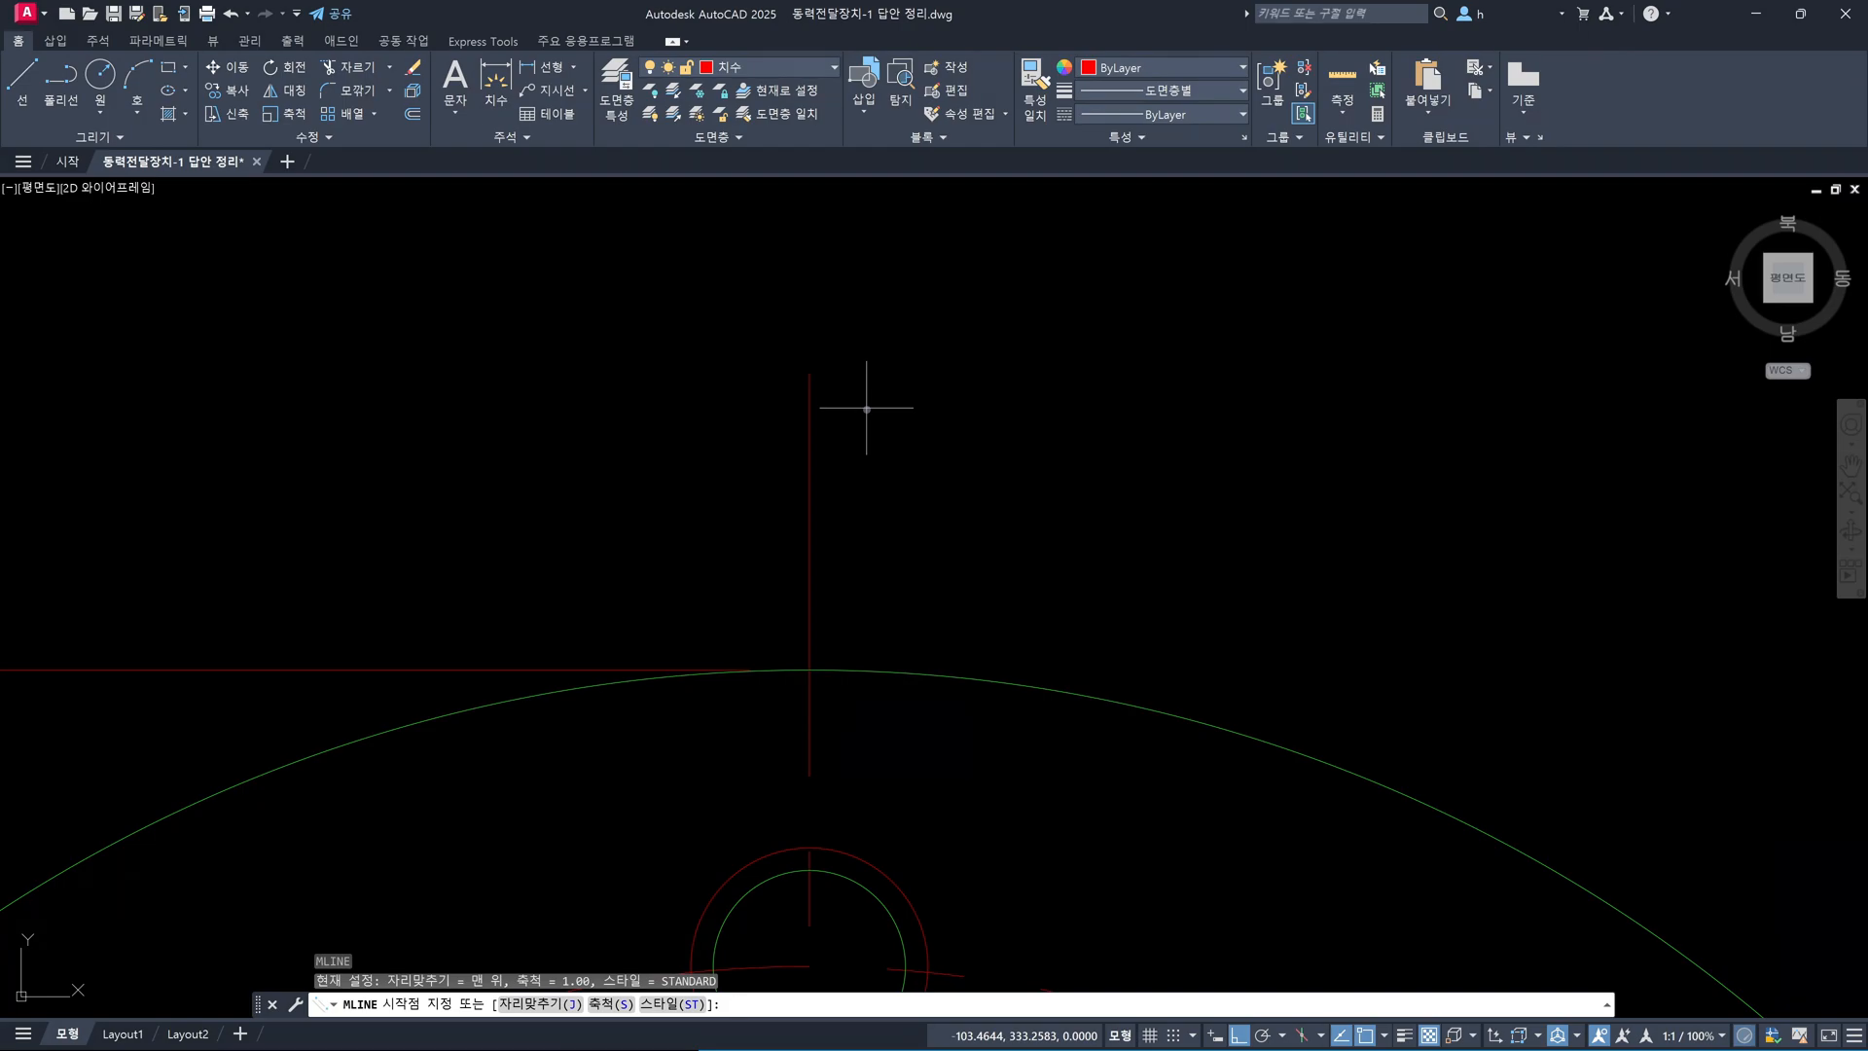
pyautogui.write('s')
pyautogui.press('Return')
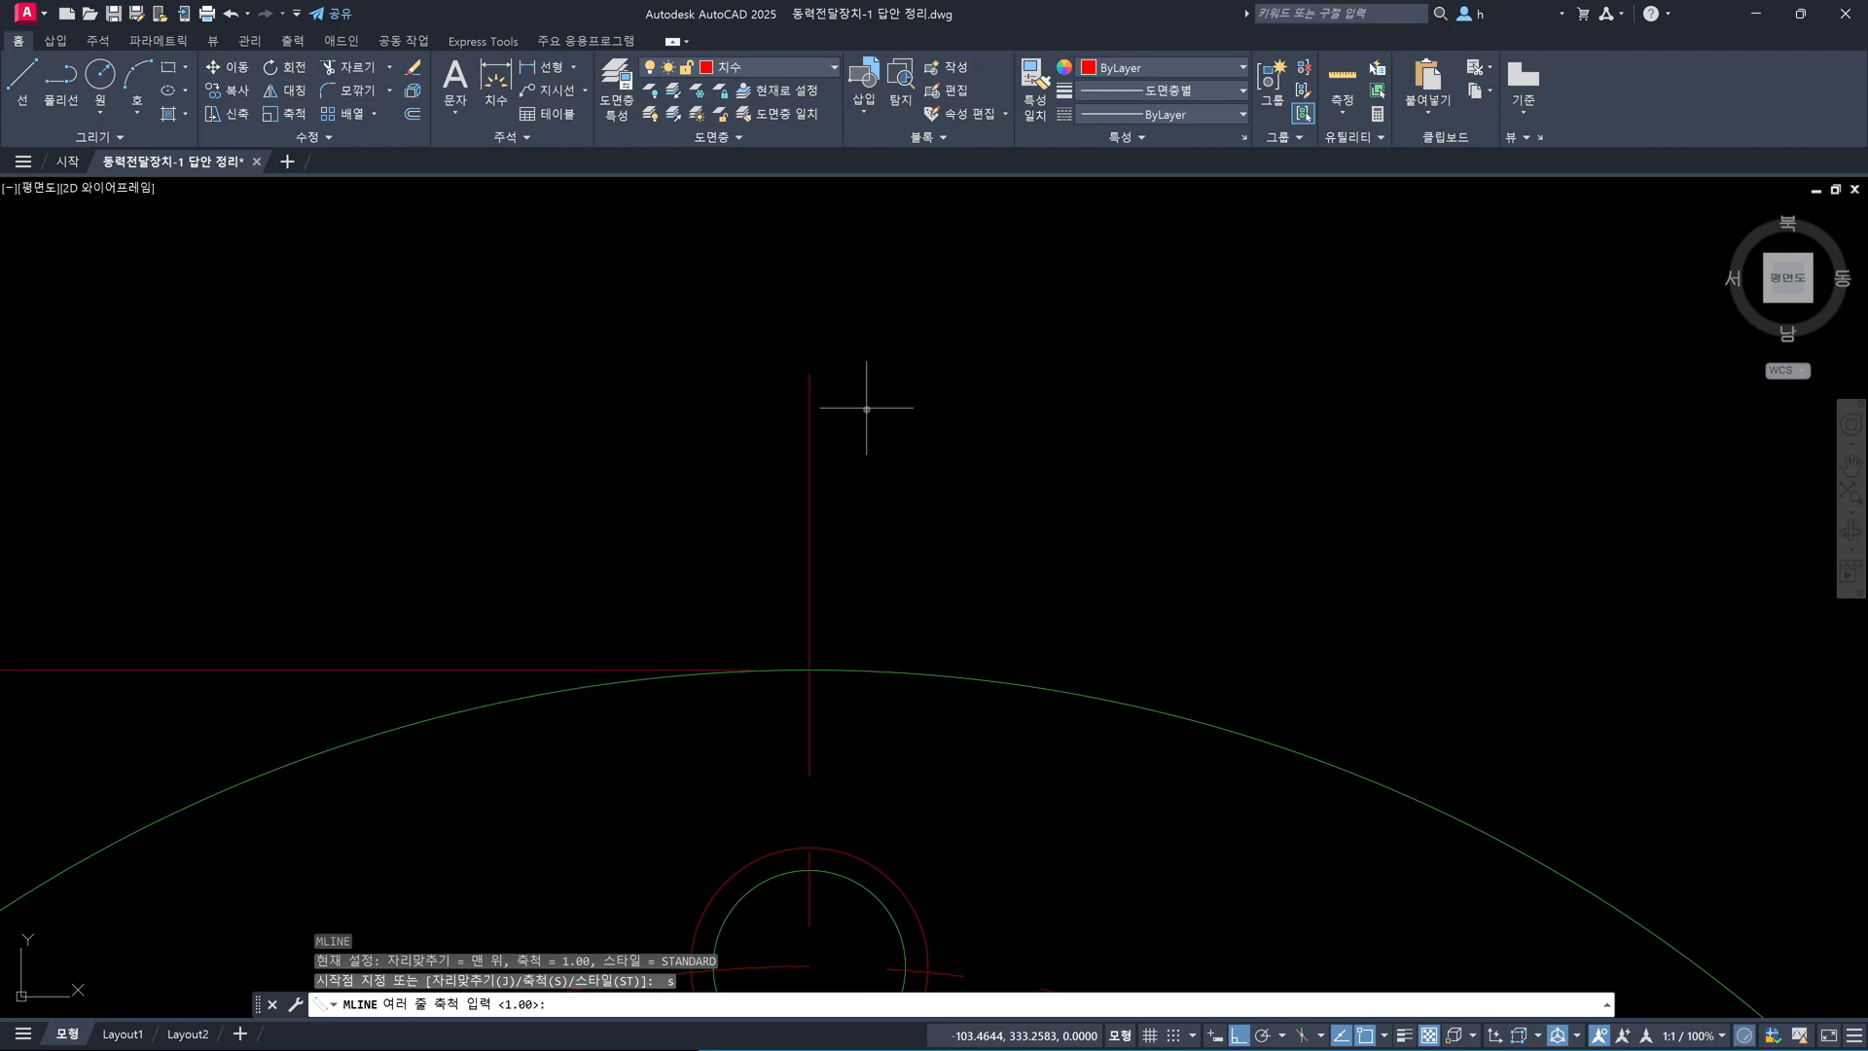
pyautogui.write('1')
pyautogui.press('Return')
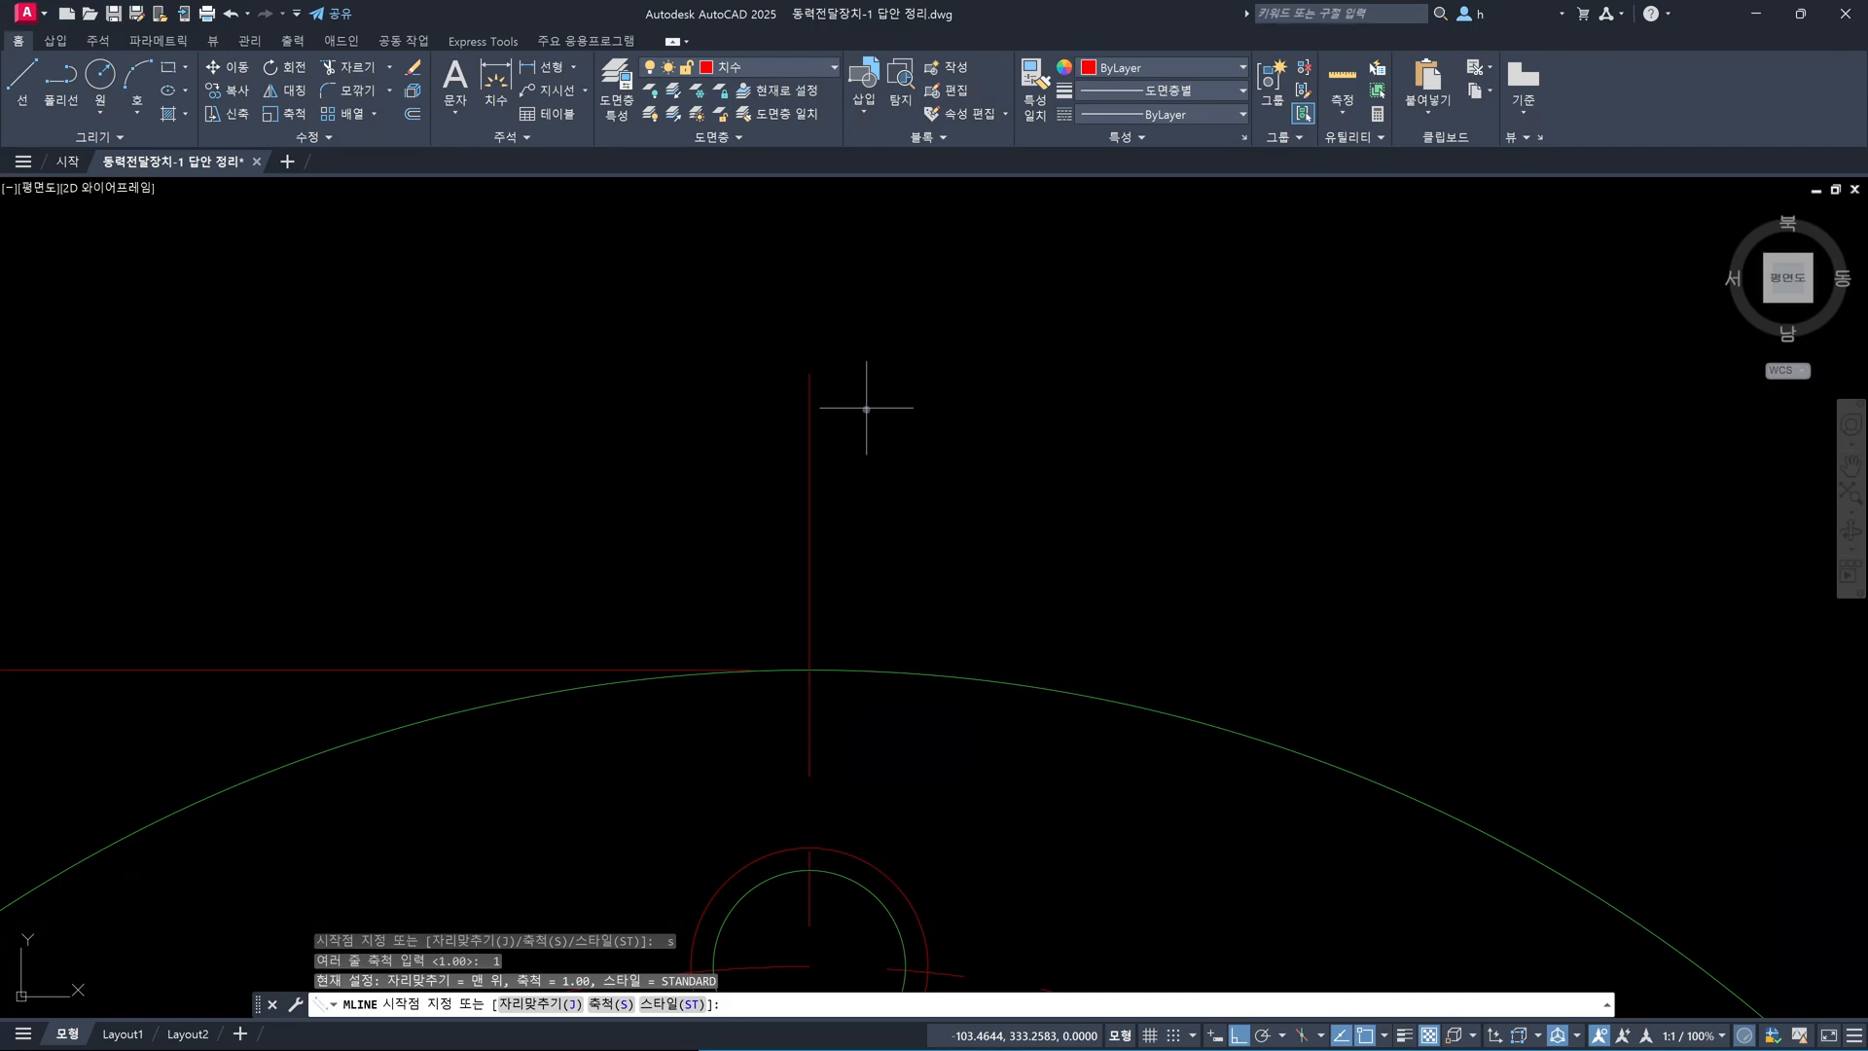
pyautogui.click(940, 432)
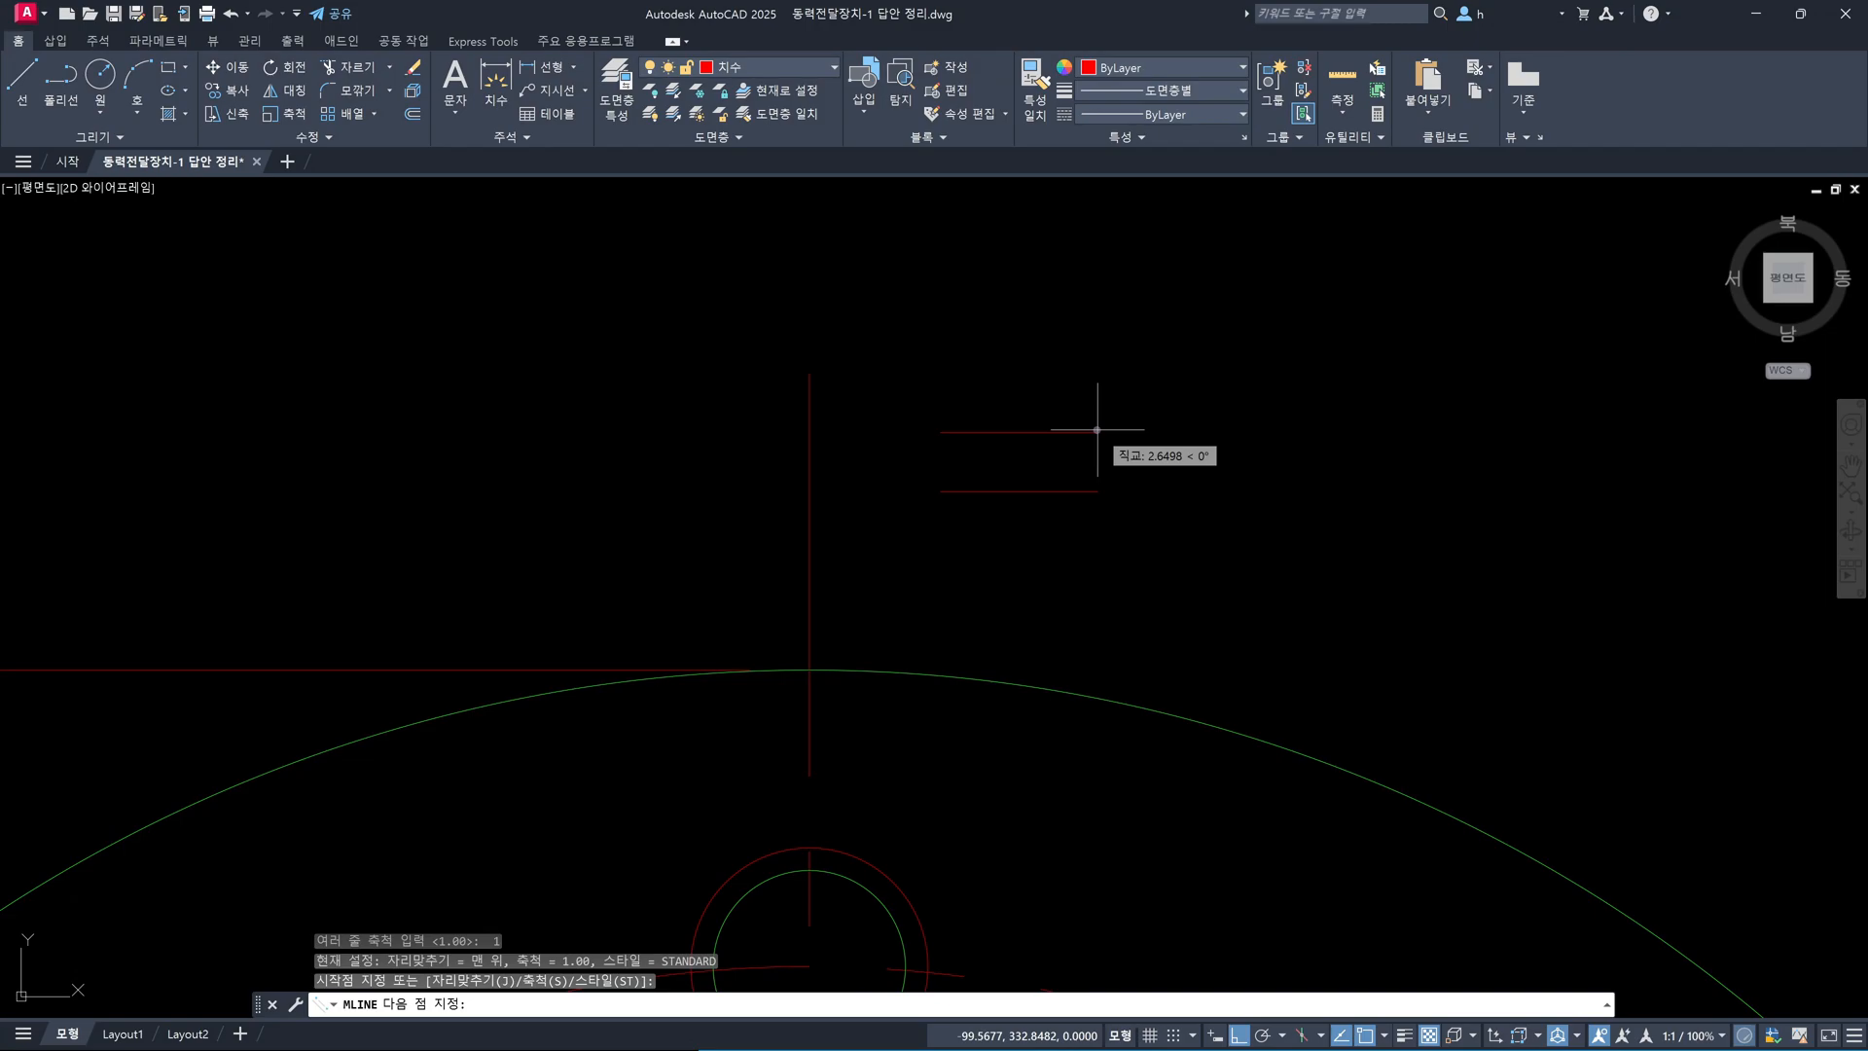
pyautogui.write('2.5')
pyautogui.press('Return')
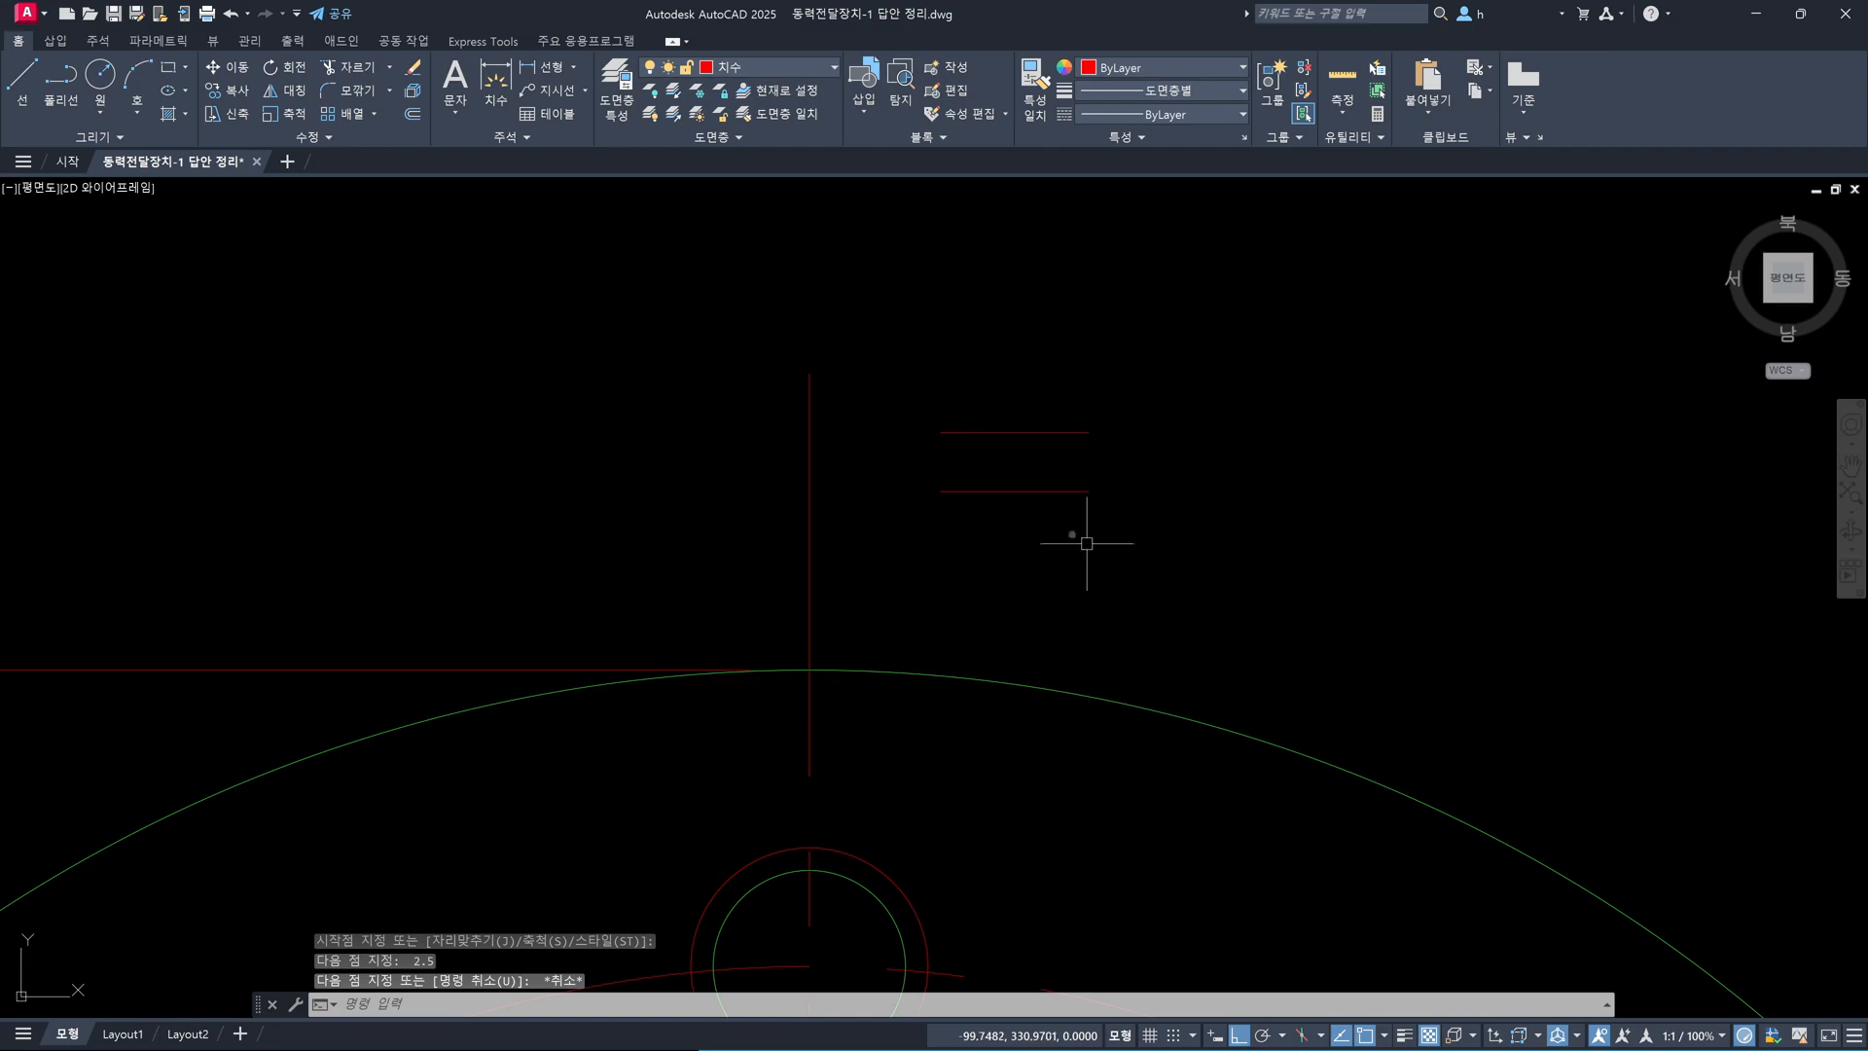
pyautogui.press('Escape')
pyautogui.click(1047, 491)
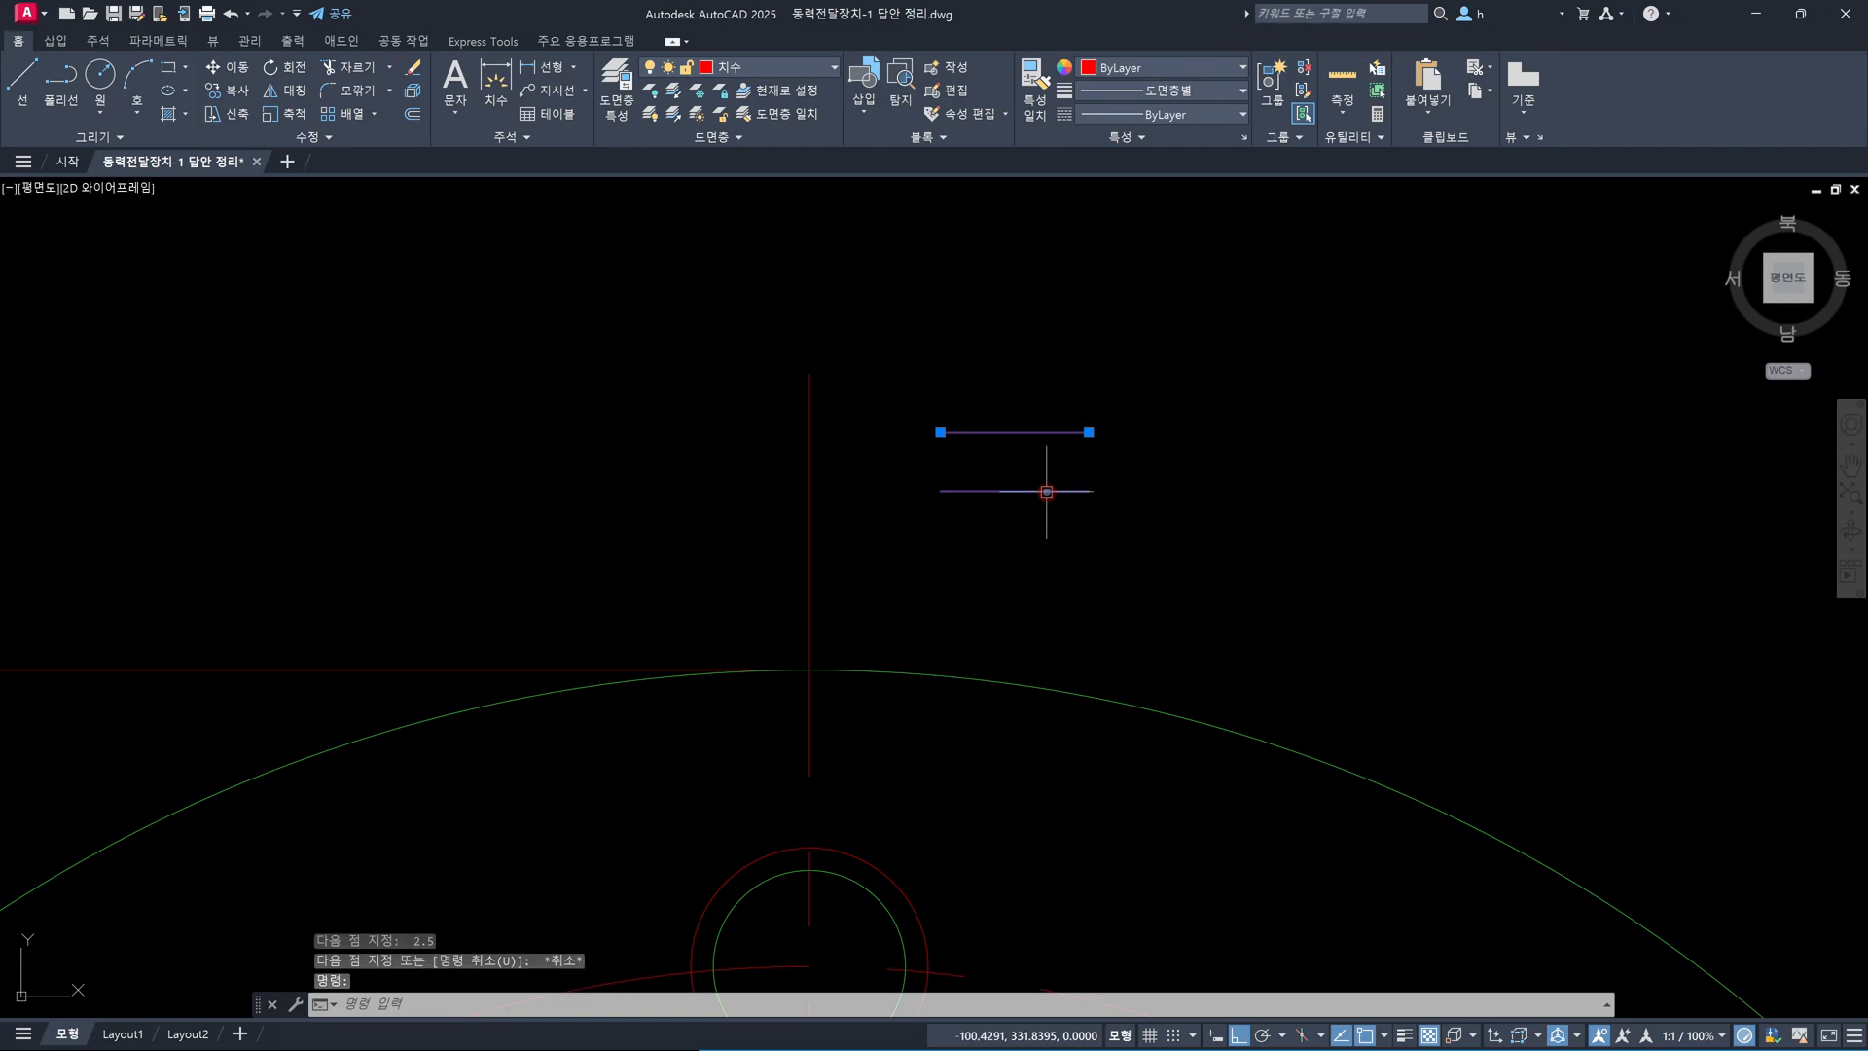
pyautogui.press('Escape')
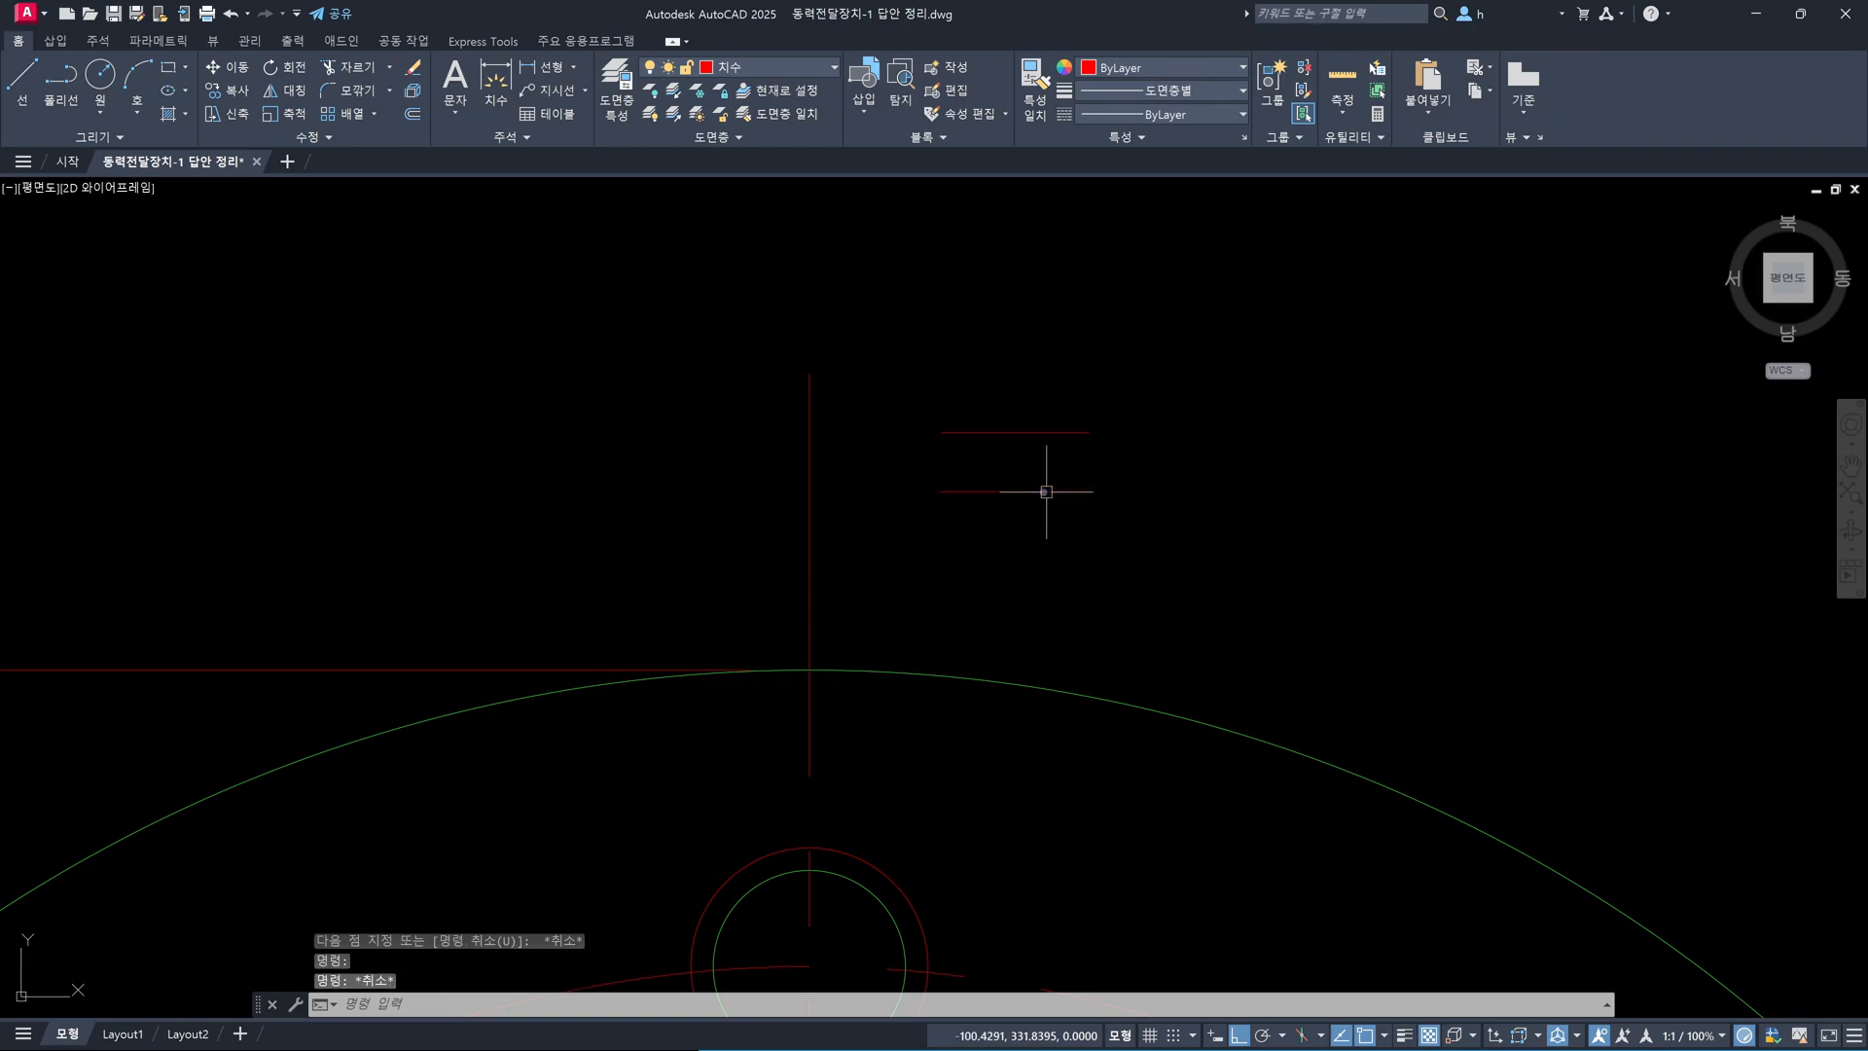
# Move the multiline by its upper line's midpoint onto the top end of the vertical centreline
pyautogui.write('m')
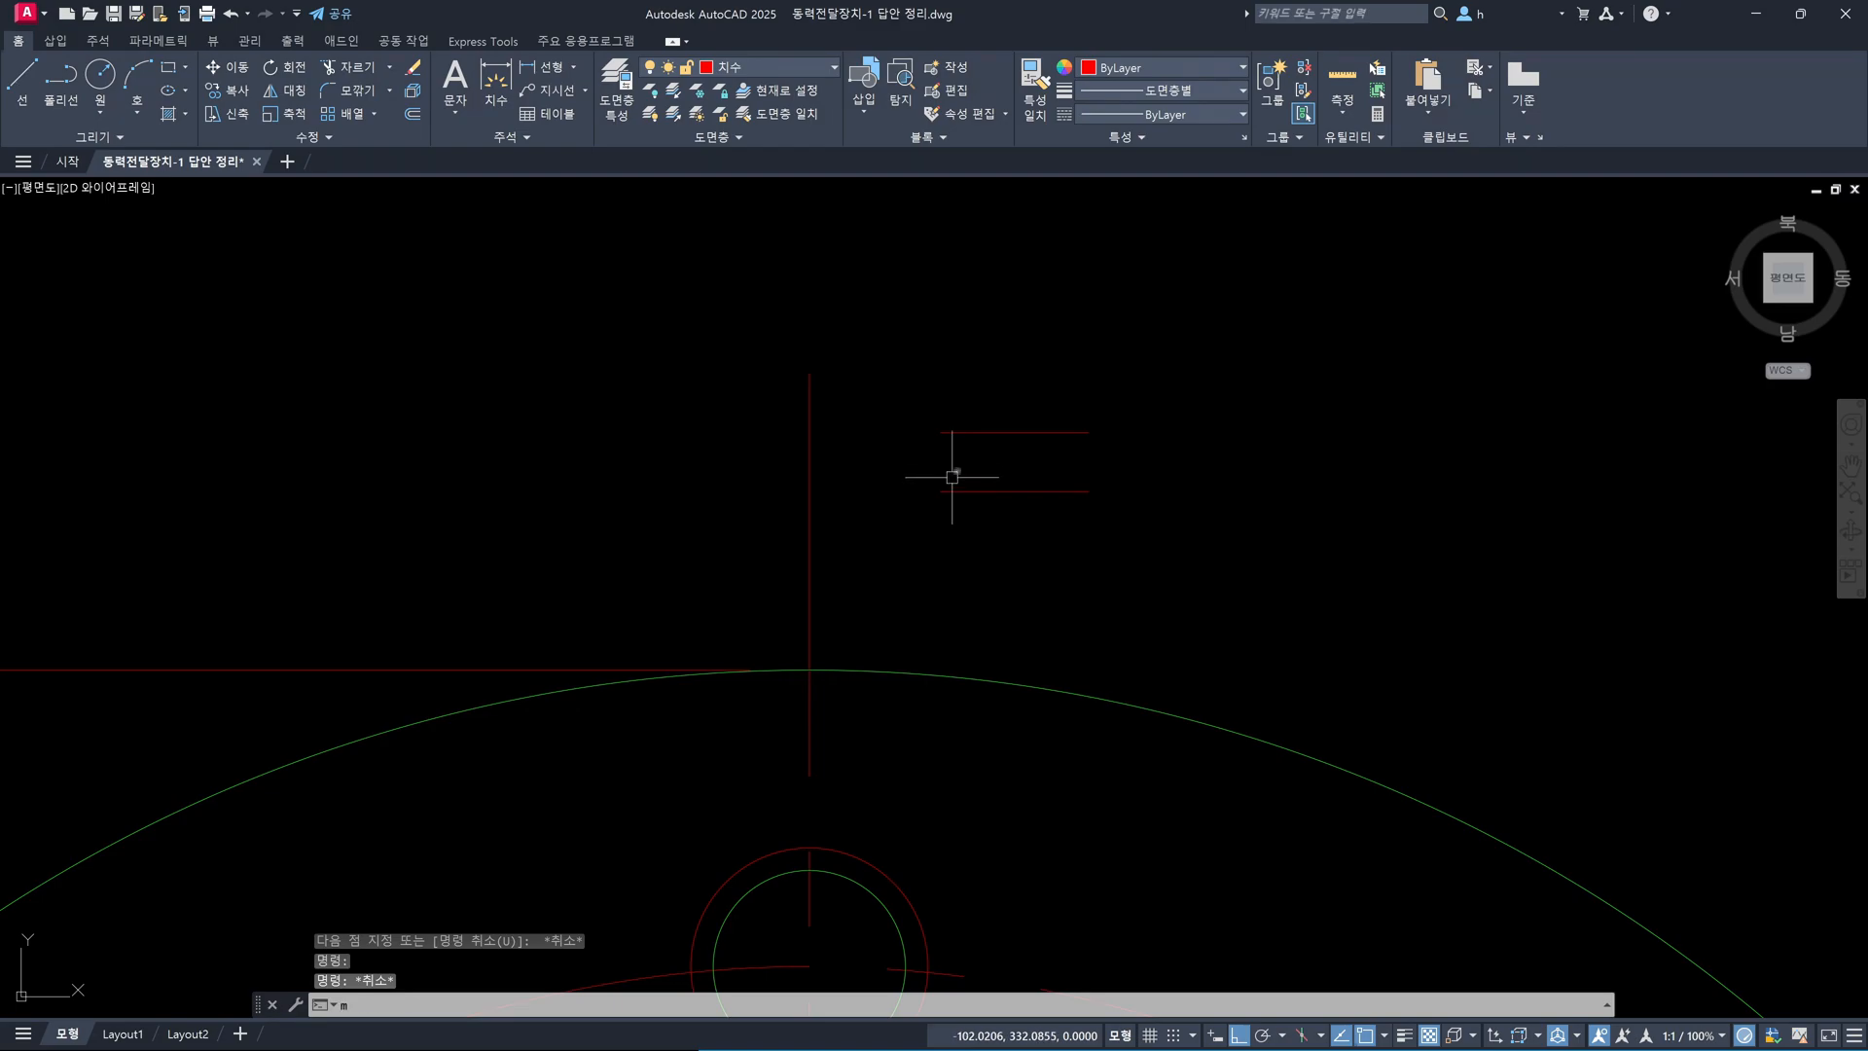
pyautogui.press('Return')
pyautogui.click(985, 433)
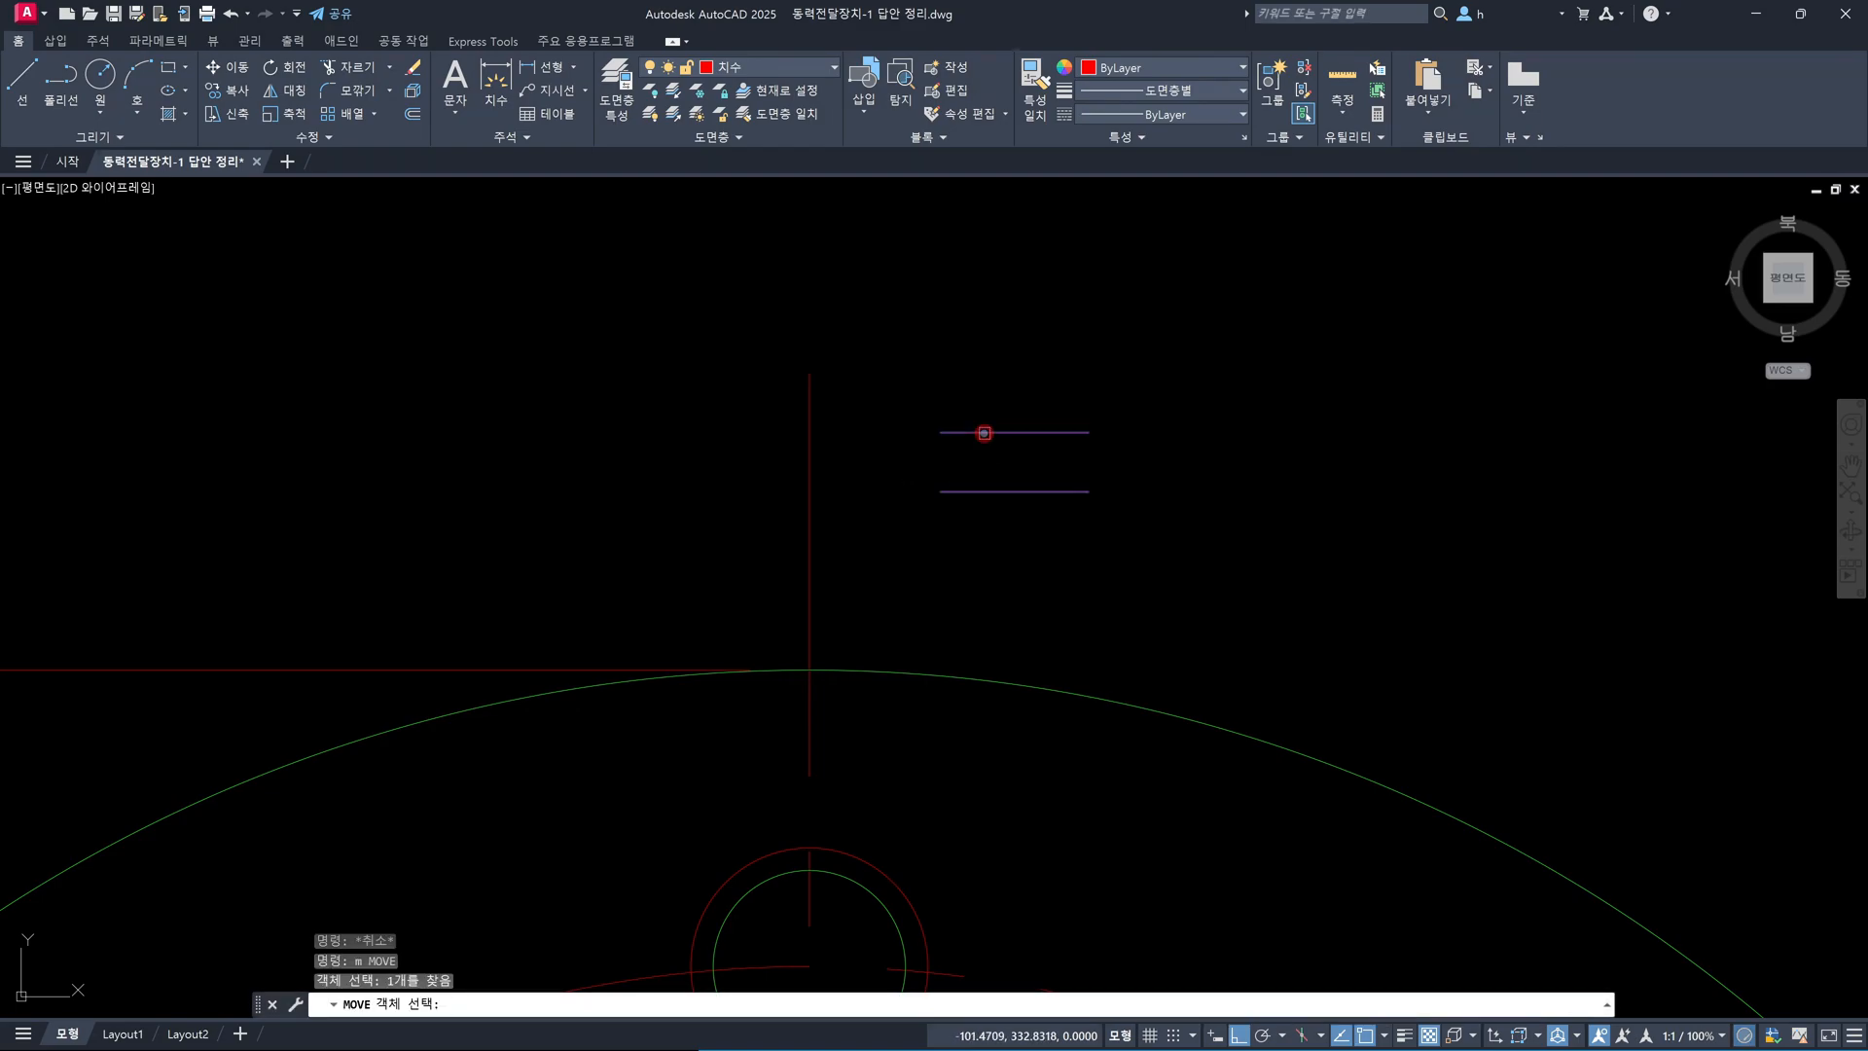
pyautogui.press('Return')
pyautogui.click(1007, 431)
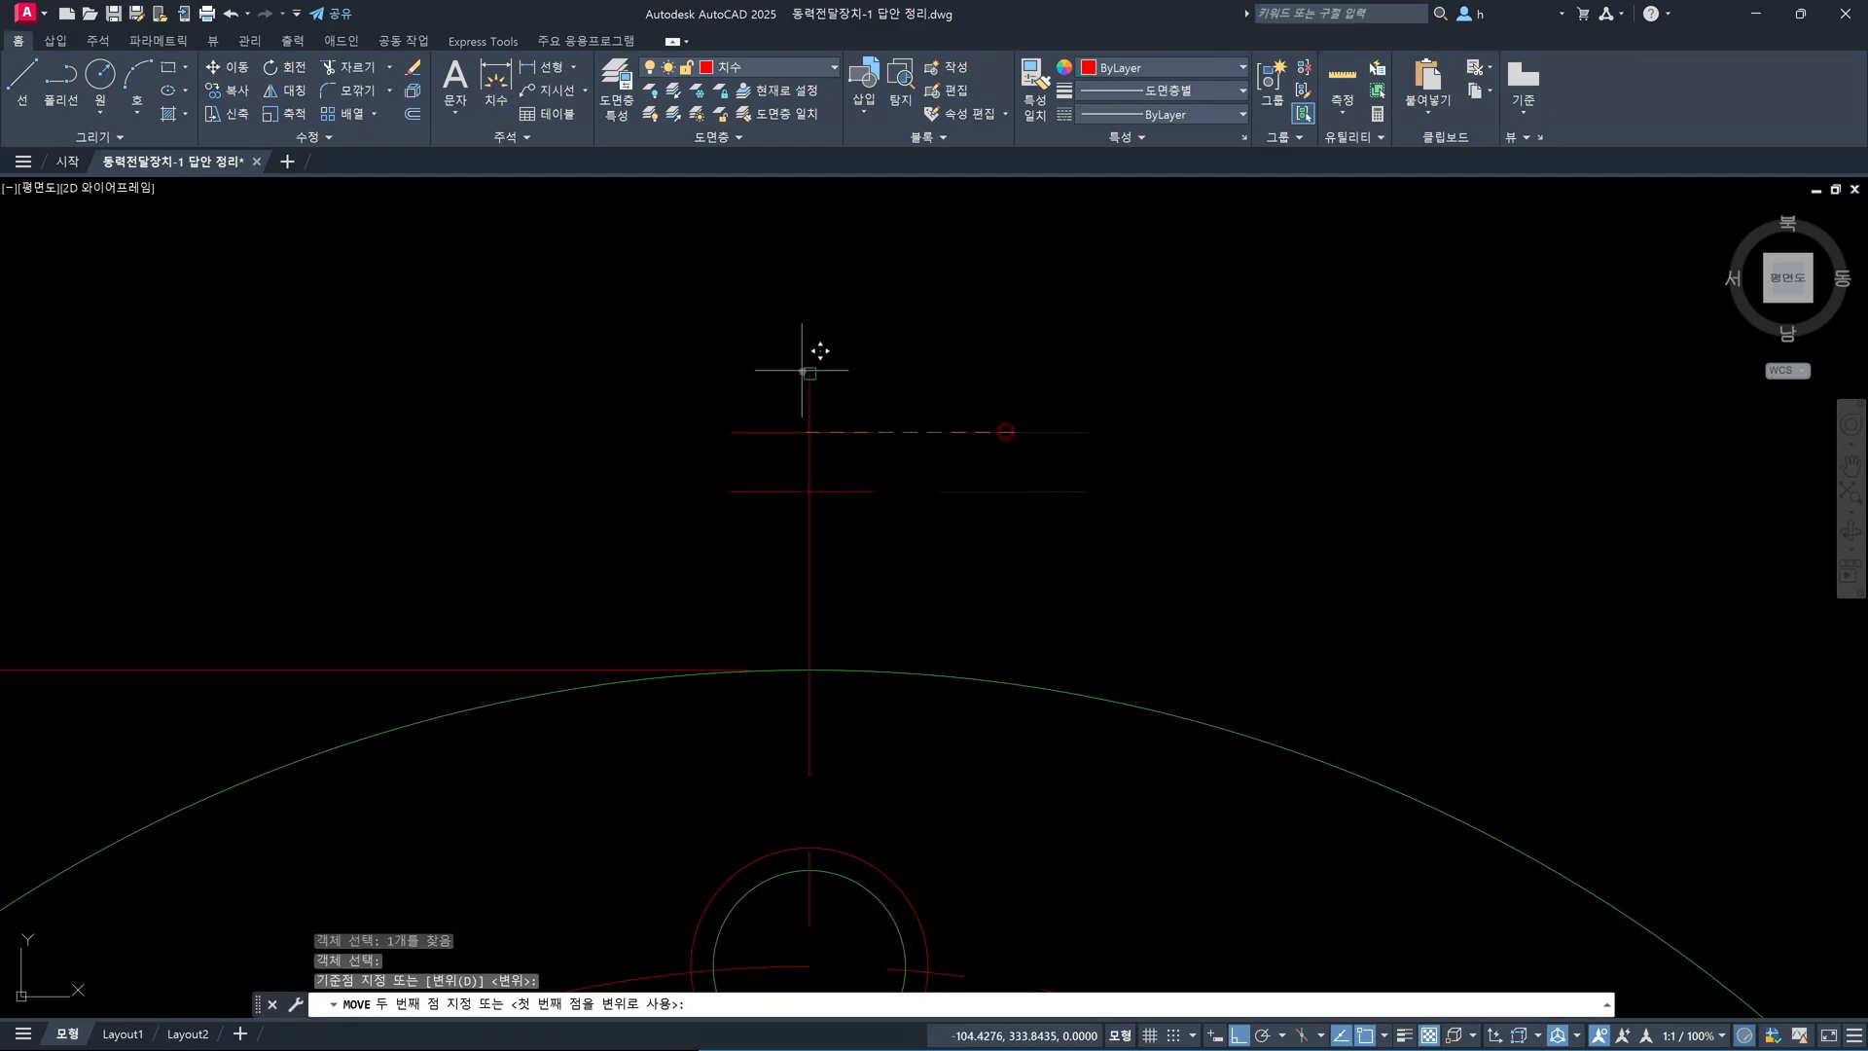
pyautogui.press('Escape')
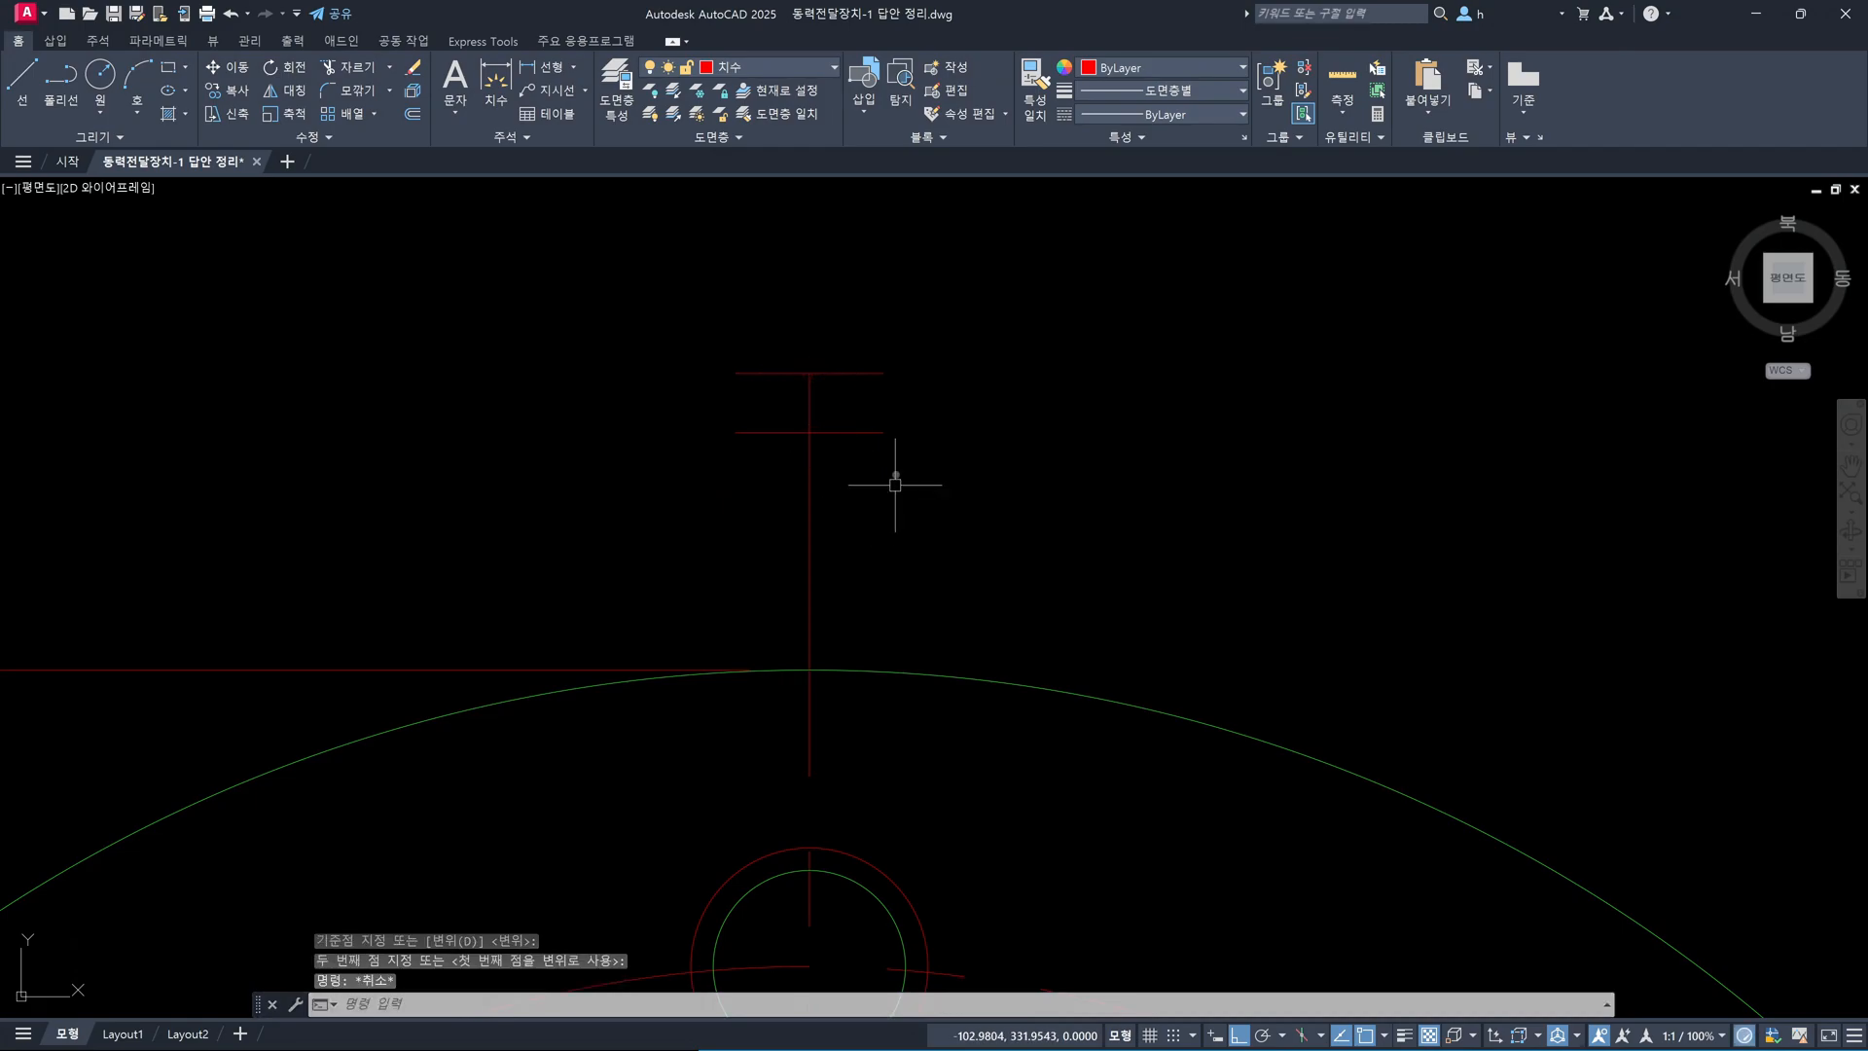
# Move the multiline 1 unit straight down along the vertical centreline
pyautogui.write('m')
pyautogui.press('Return')
pyautogui.click(872, 376)
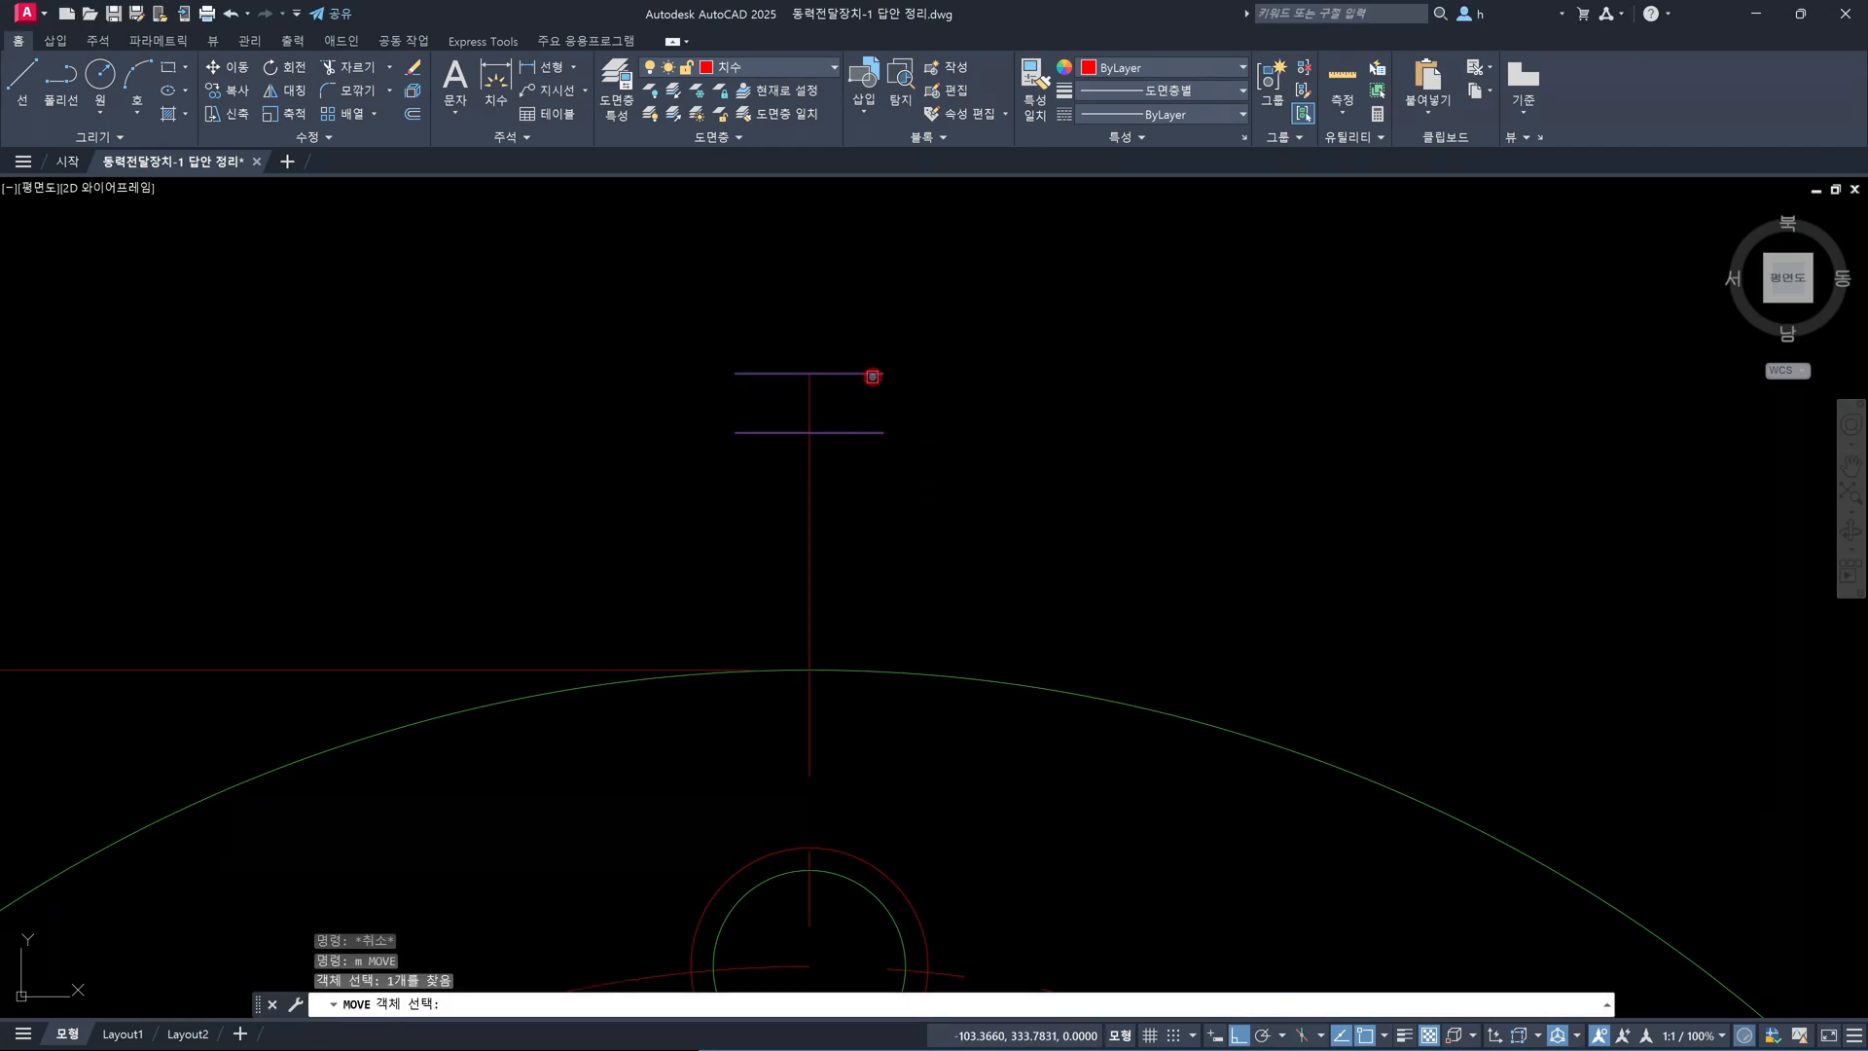
pyautogui.press('Return')
pyautogui.click(985, 387)
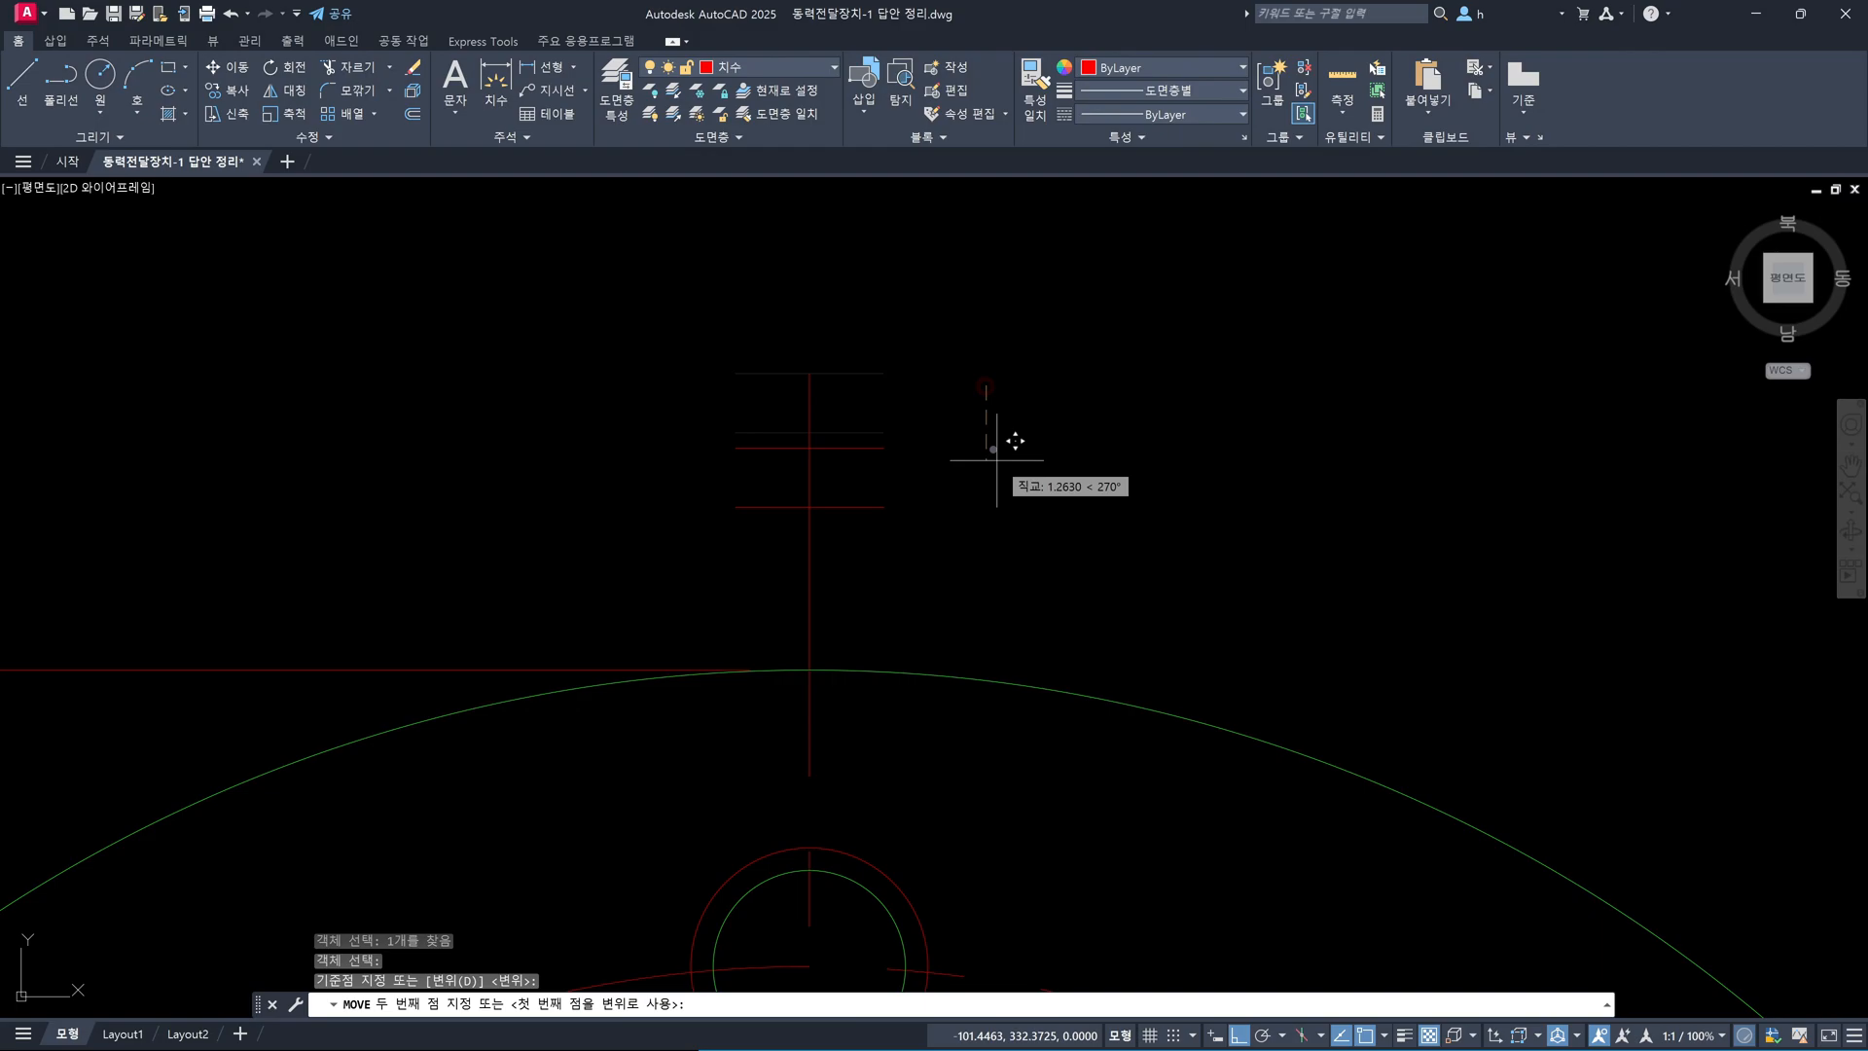
pyautogui.write('1')
pyautogui.press('Return')
pyautogui.press('Escape')
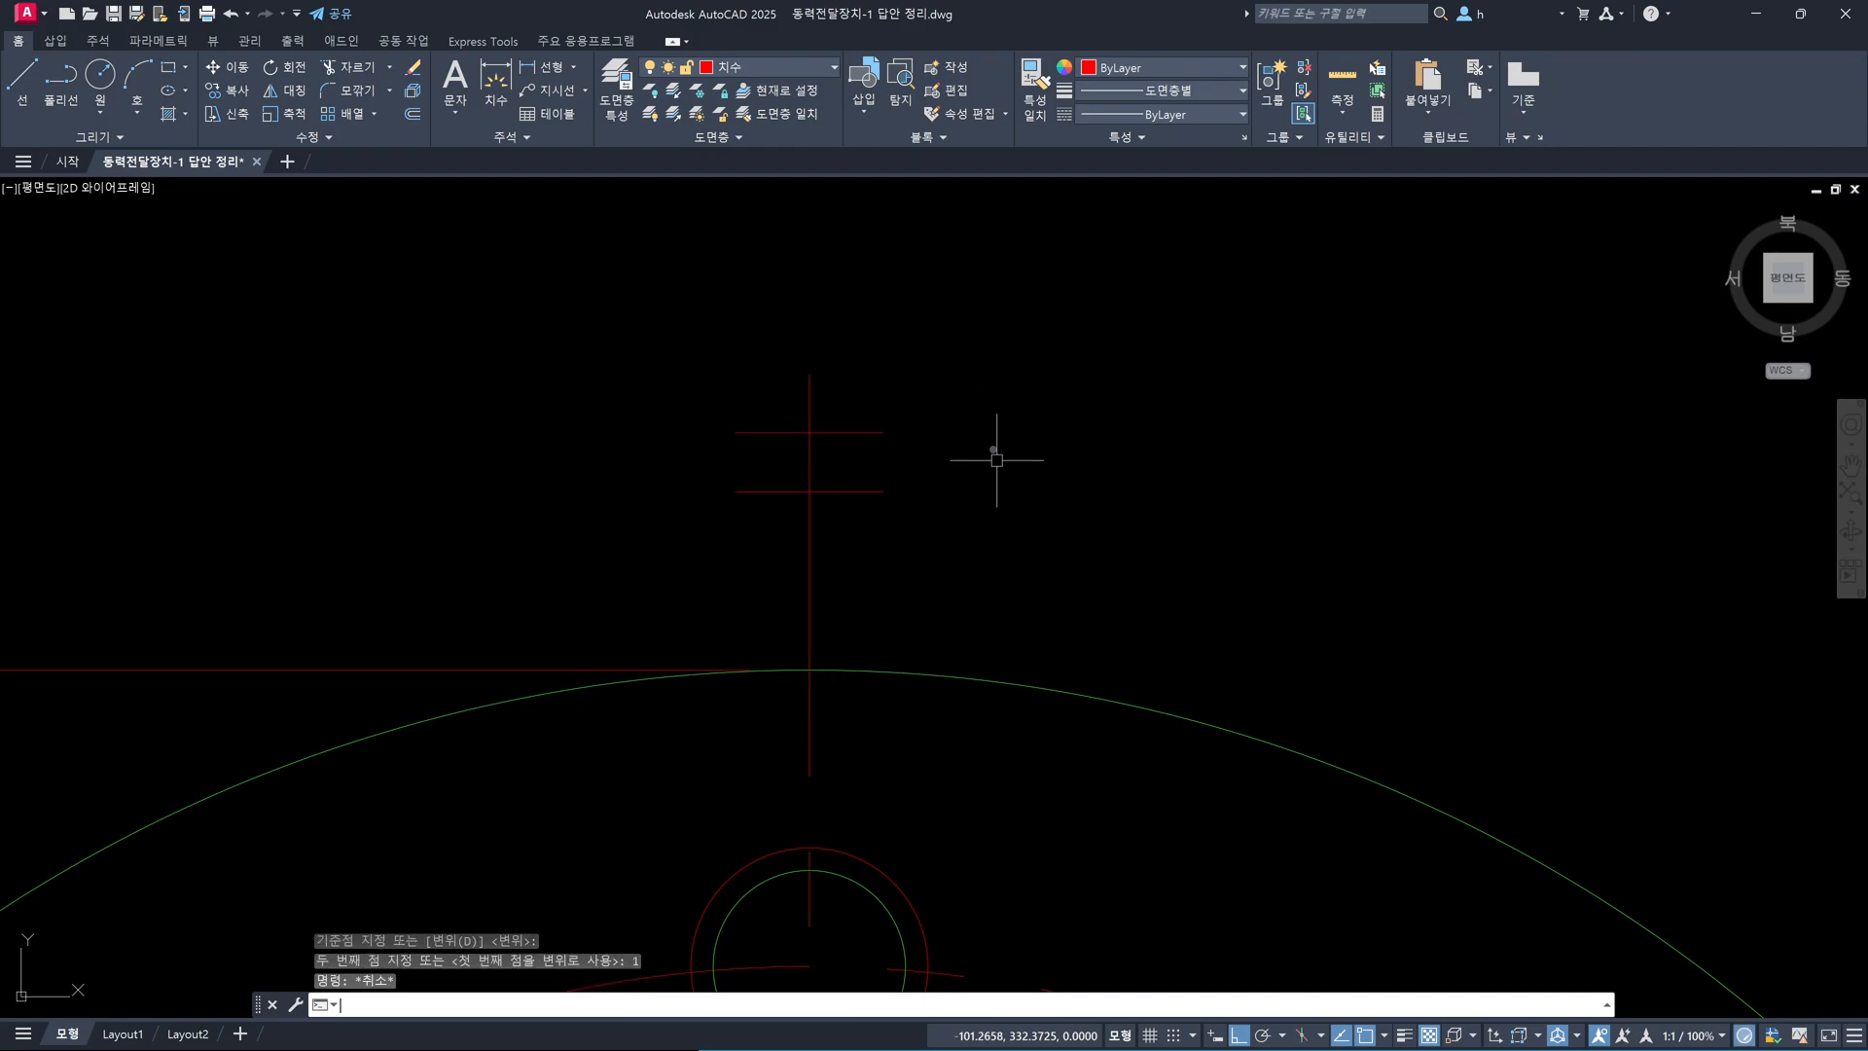
# Mirror the multiline symbol to the centreline's lower end about a horizontal axis through the centreline's midpoint, keeping the original
pyautogui.write('mi')
pyautogui.press('Return')
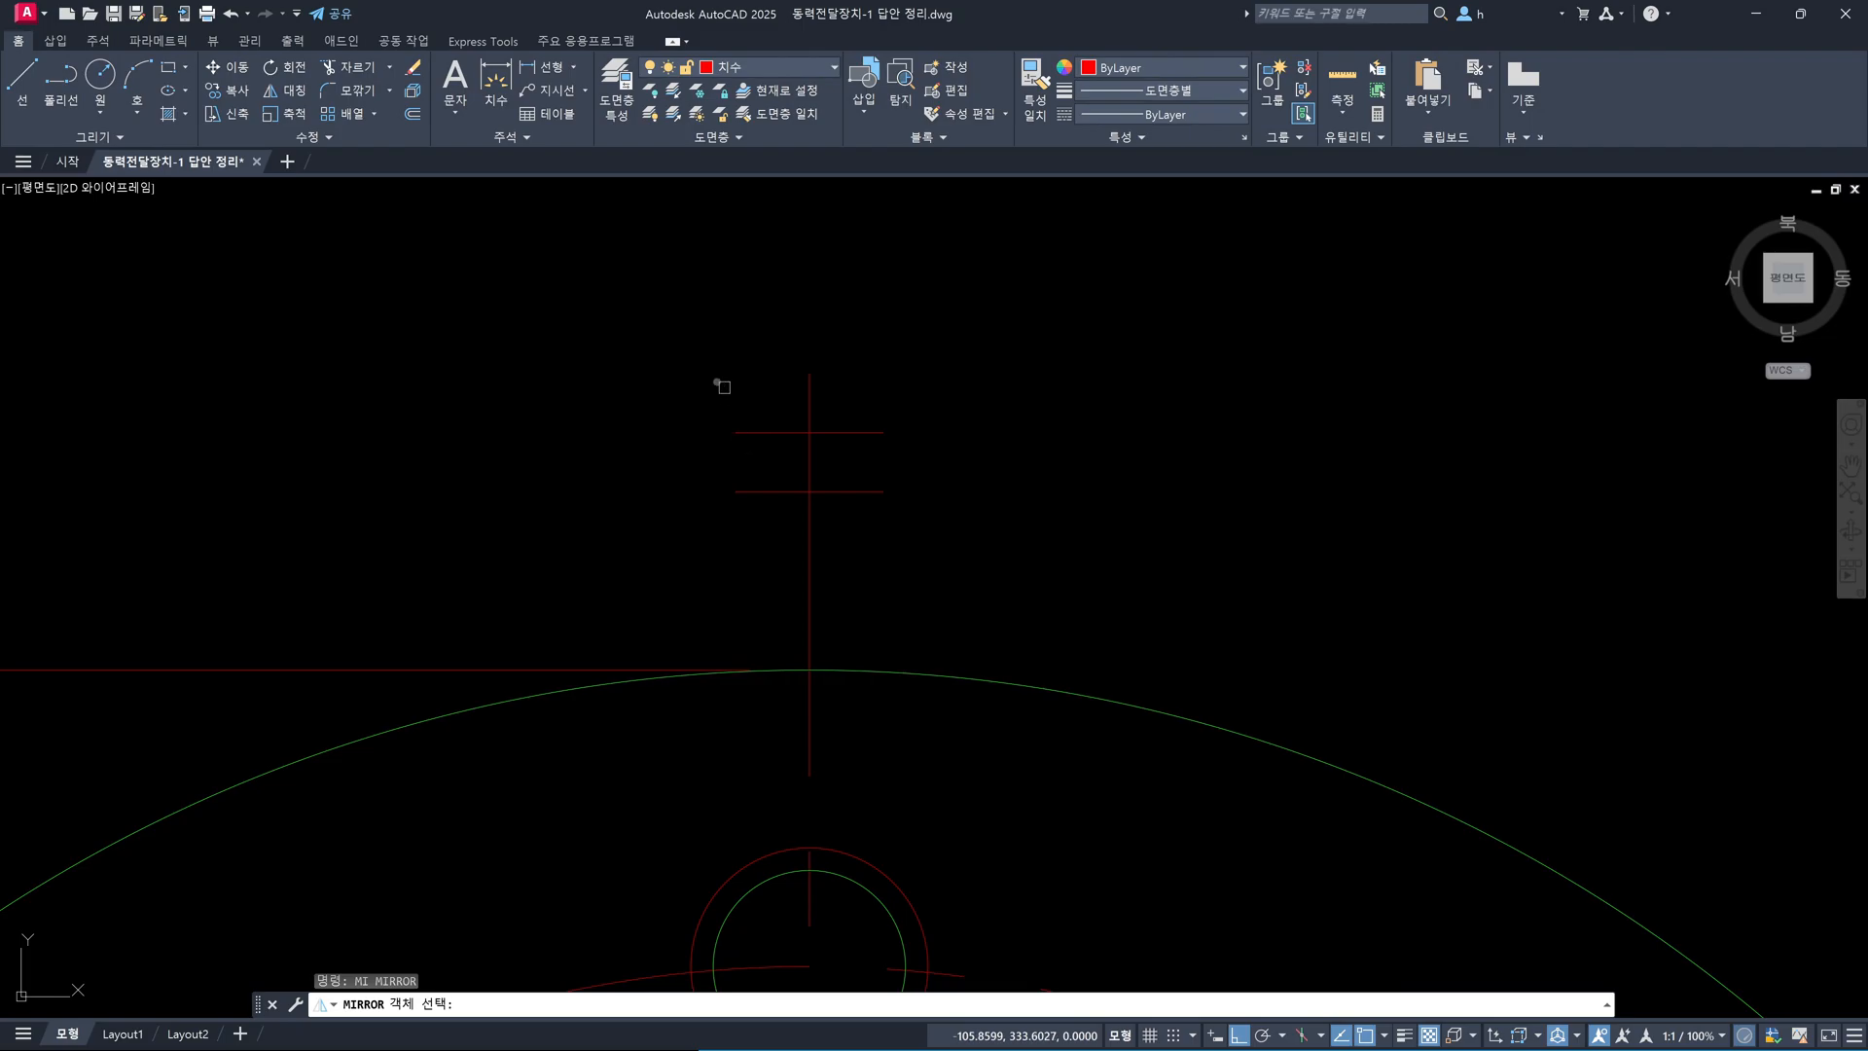
pyautogui.click(693, 391)
pyautogui.click(1018, 517)
pyautogui.press('Return')
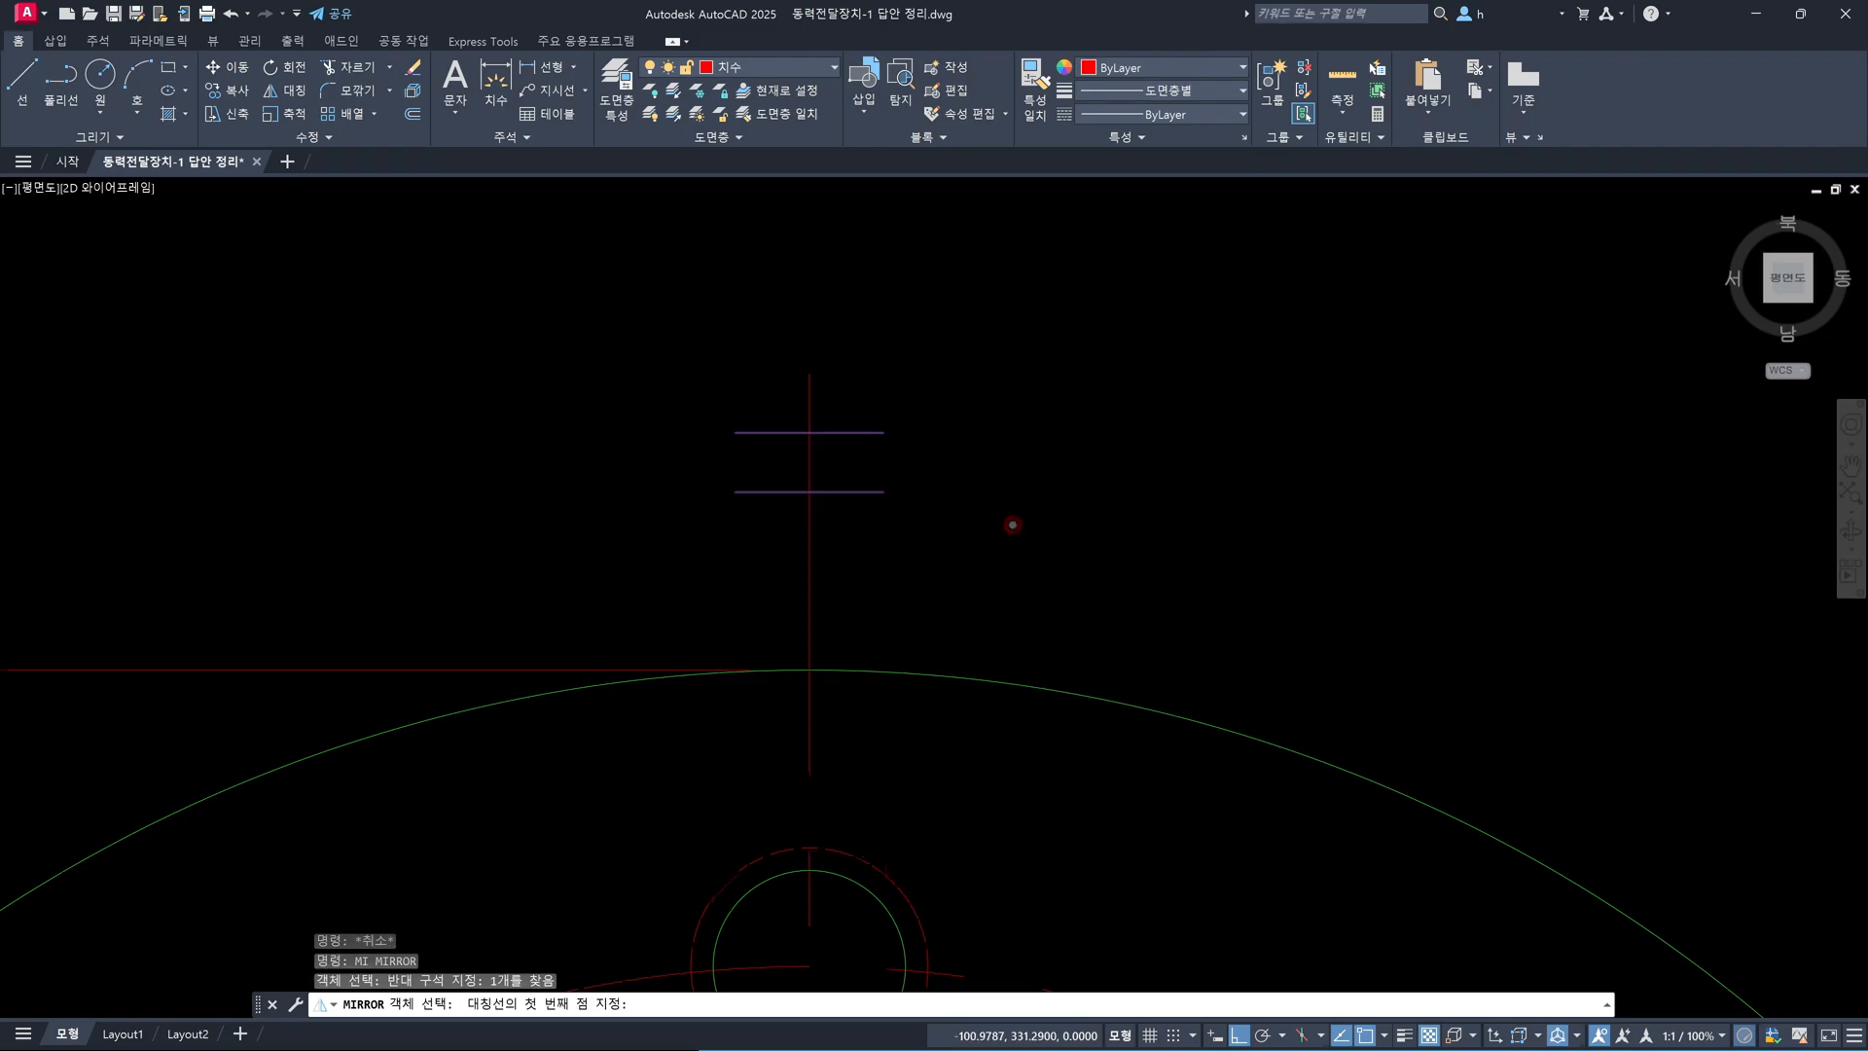
pyautogui.scroll(-8, 1018, 517)
pyautogui.moveTo(1042, 651); pyautogui.dragTo(1015, 253, button='middle')
pyautogui.scroll(2, 1015, 262)
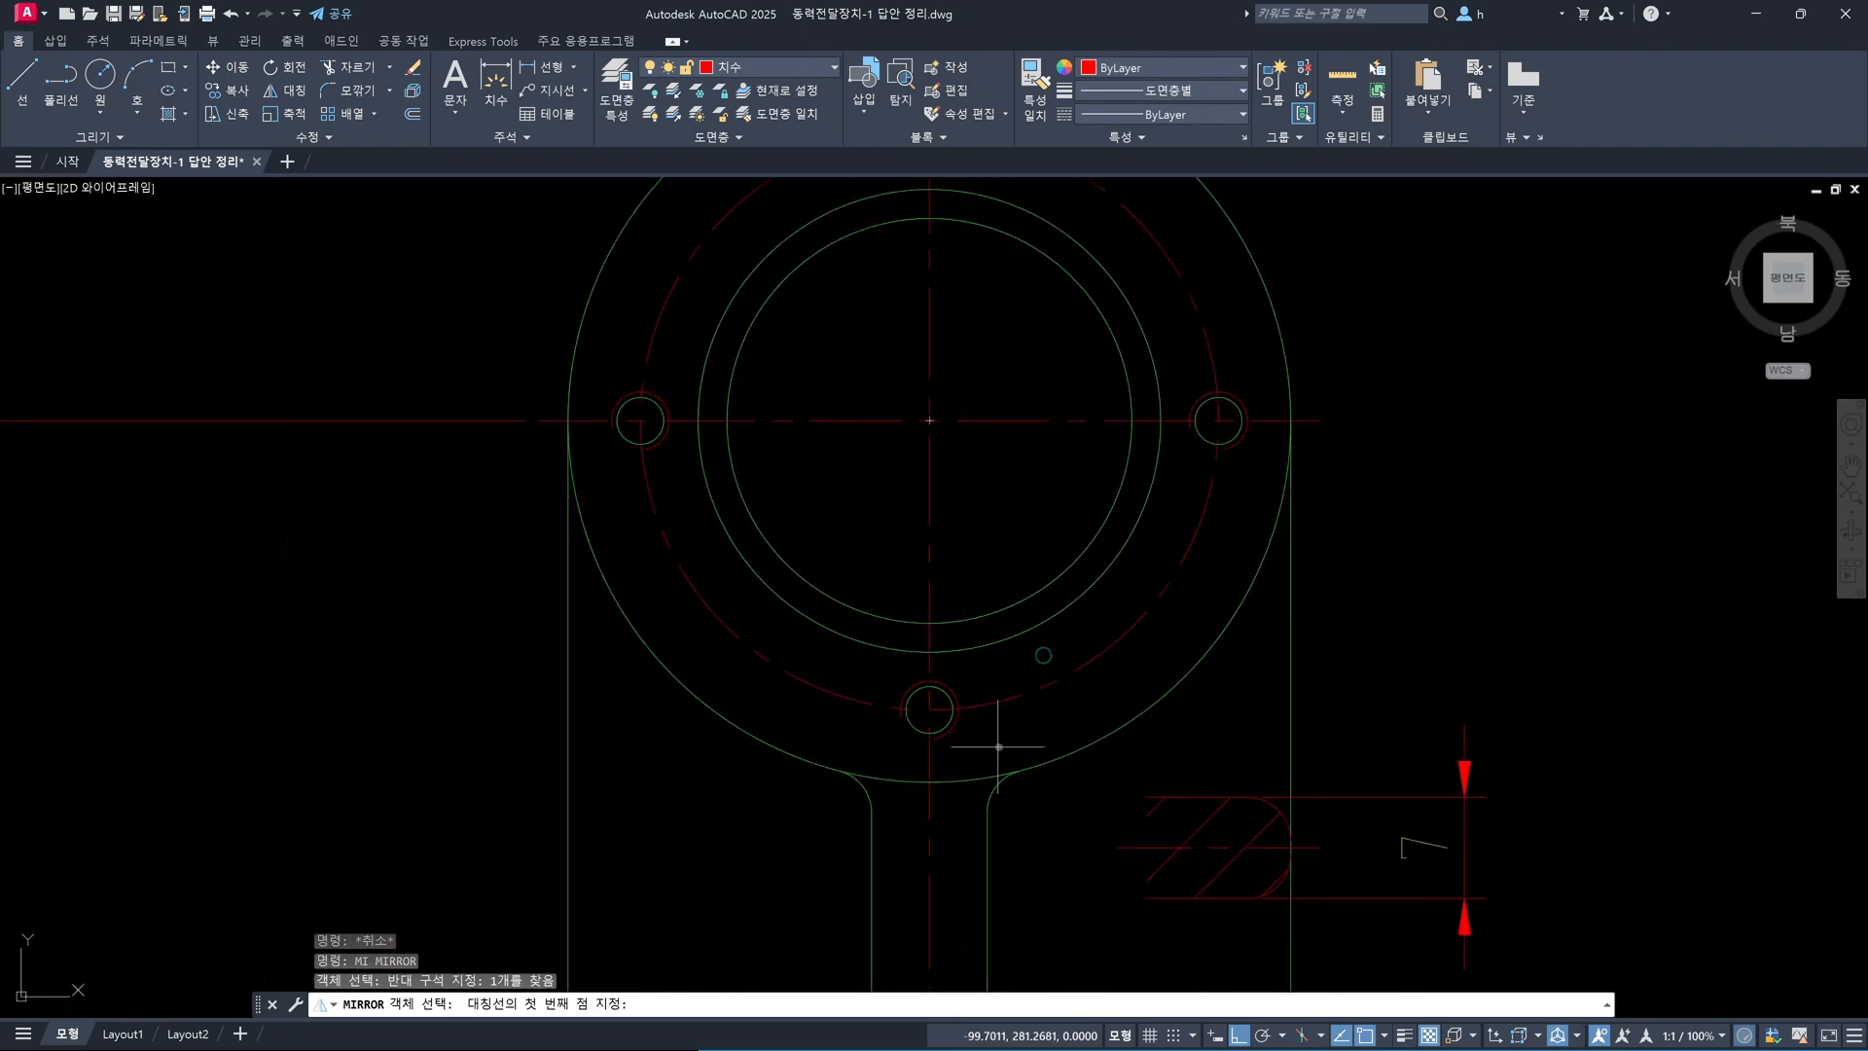
pyautogui.moveTo(1000, 750); pyautogui.dragTo(1100, 296, button='middle')
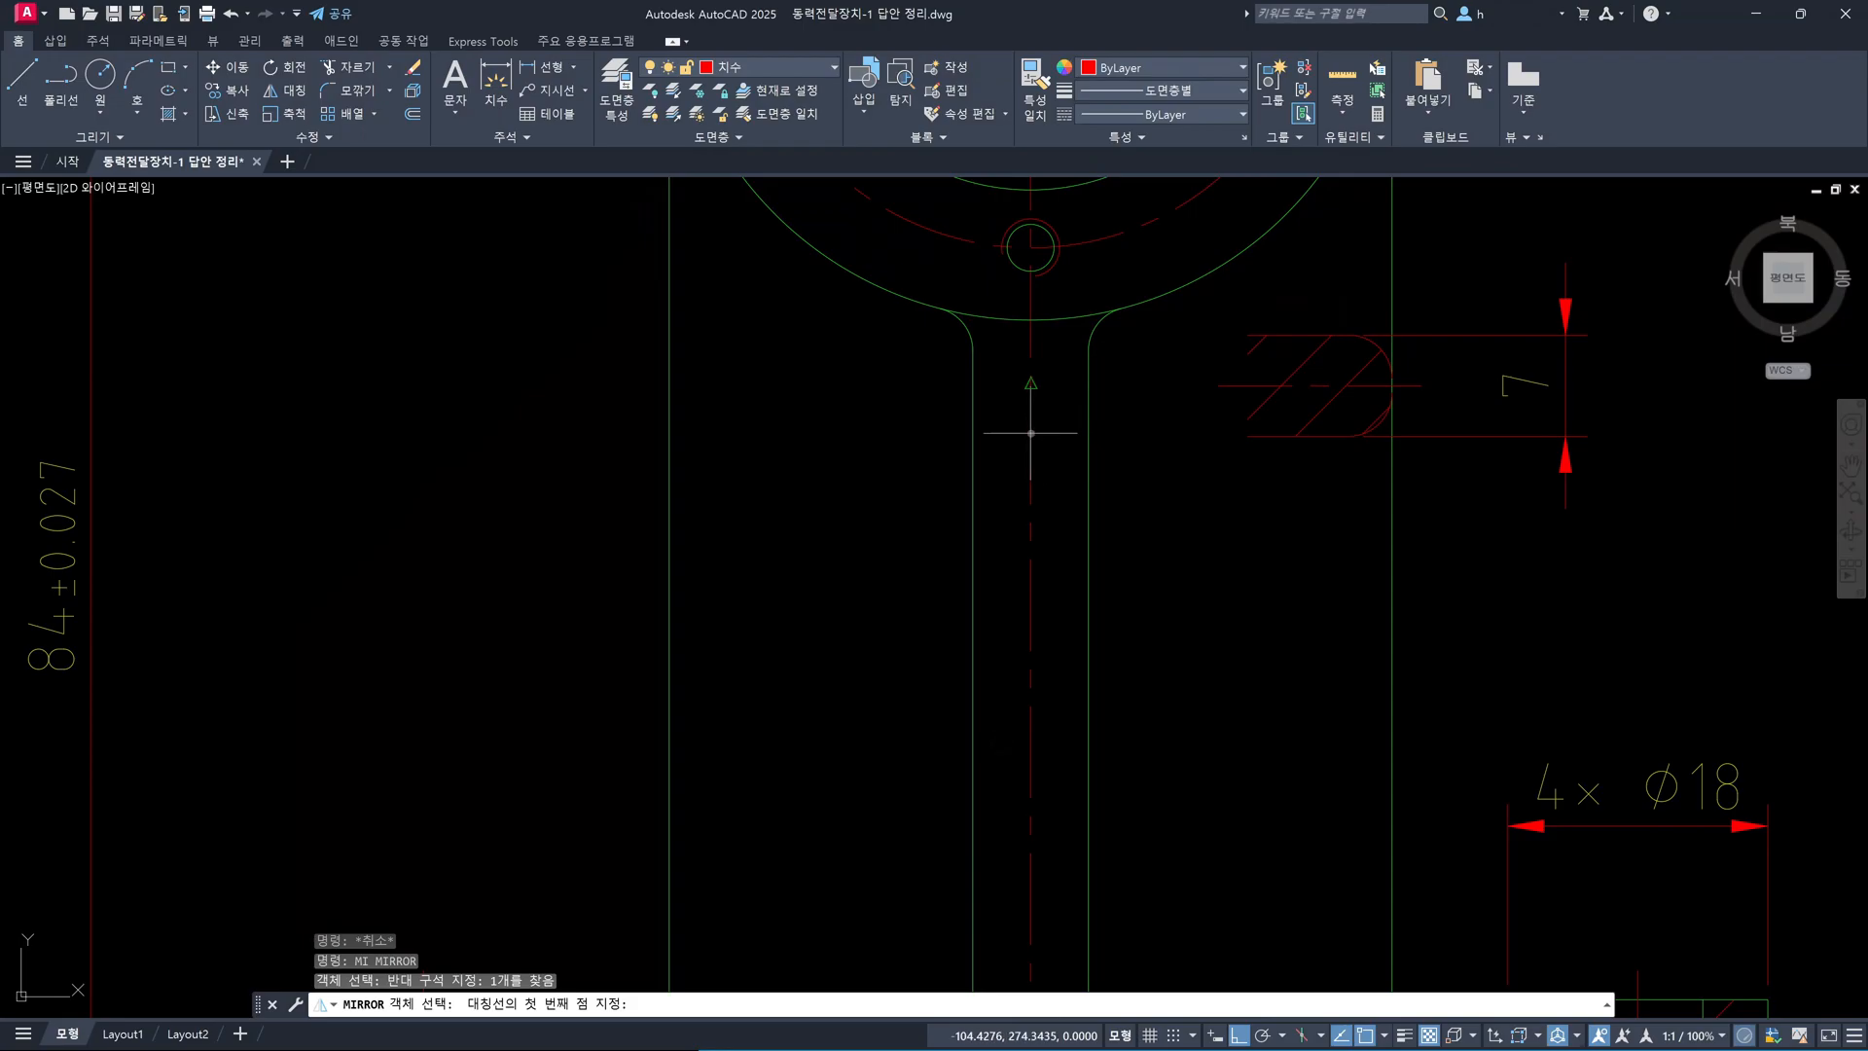
pyautogui.click(1030, 384)
pyautogui.scroll(-4, 1507, 486)
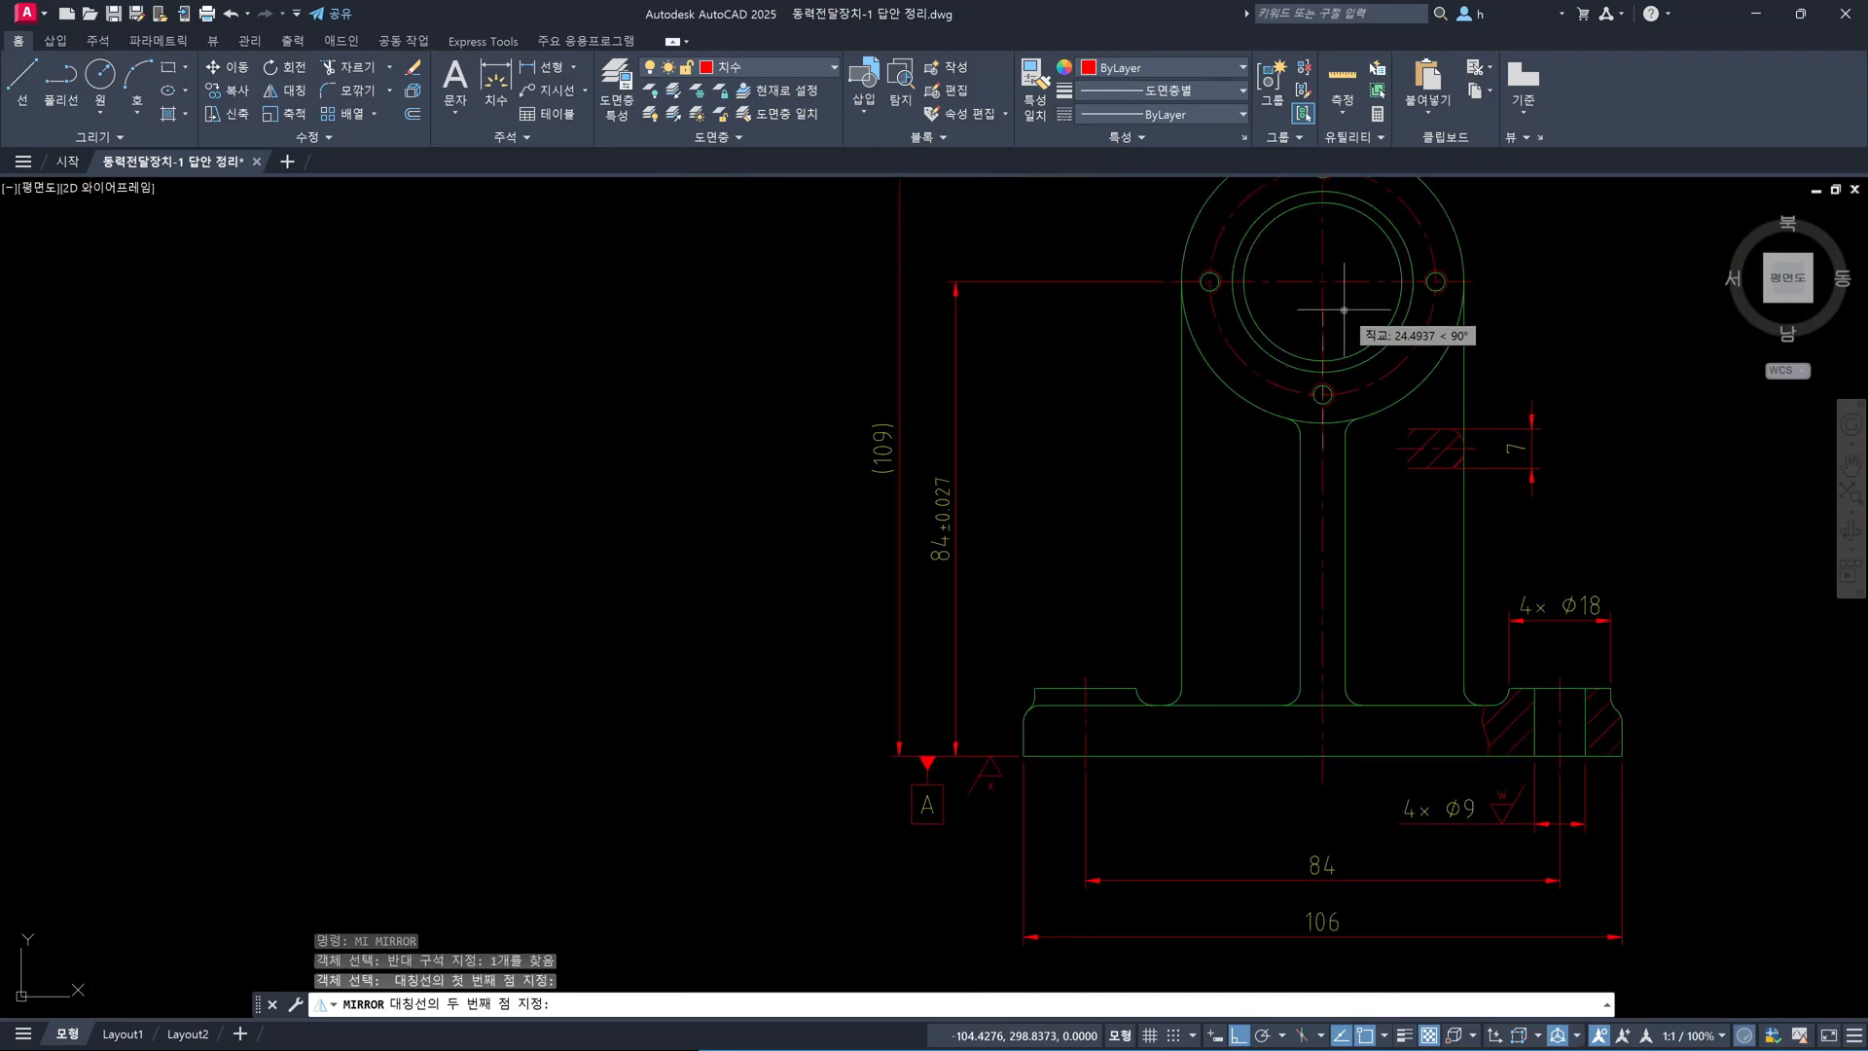
pyautogui.click(1702, 464)
pyautogui.press('Return')
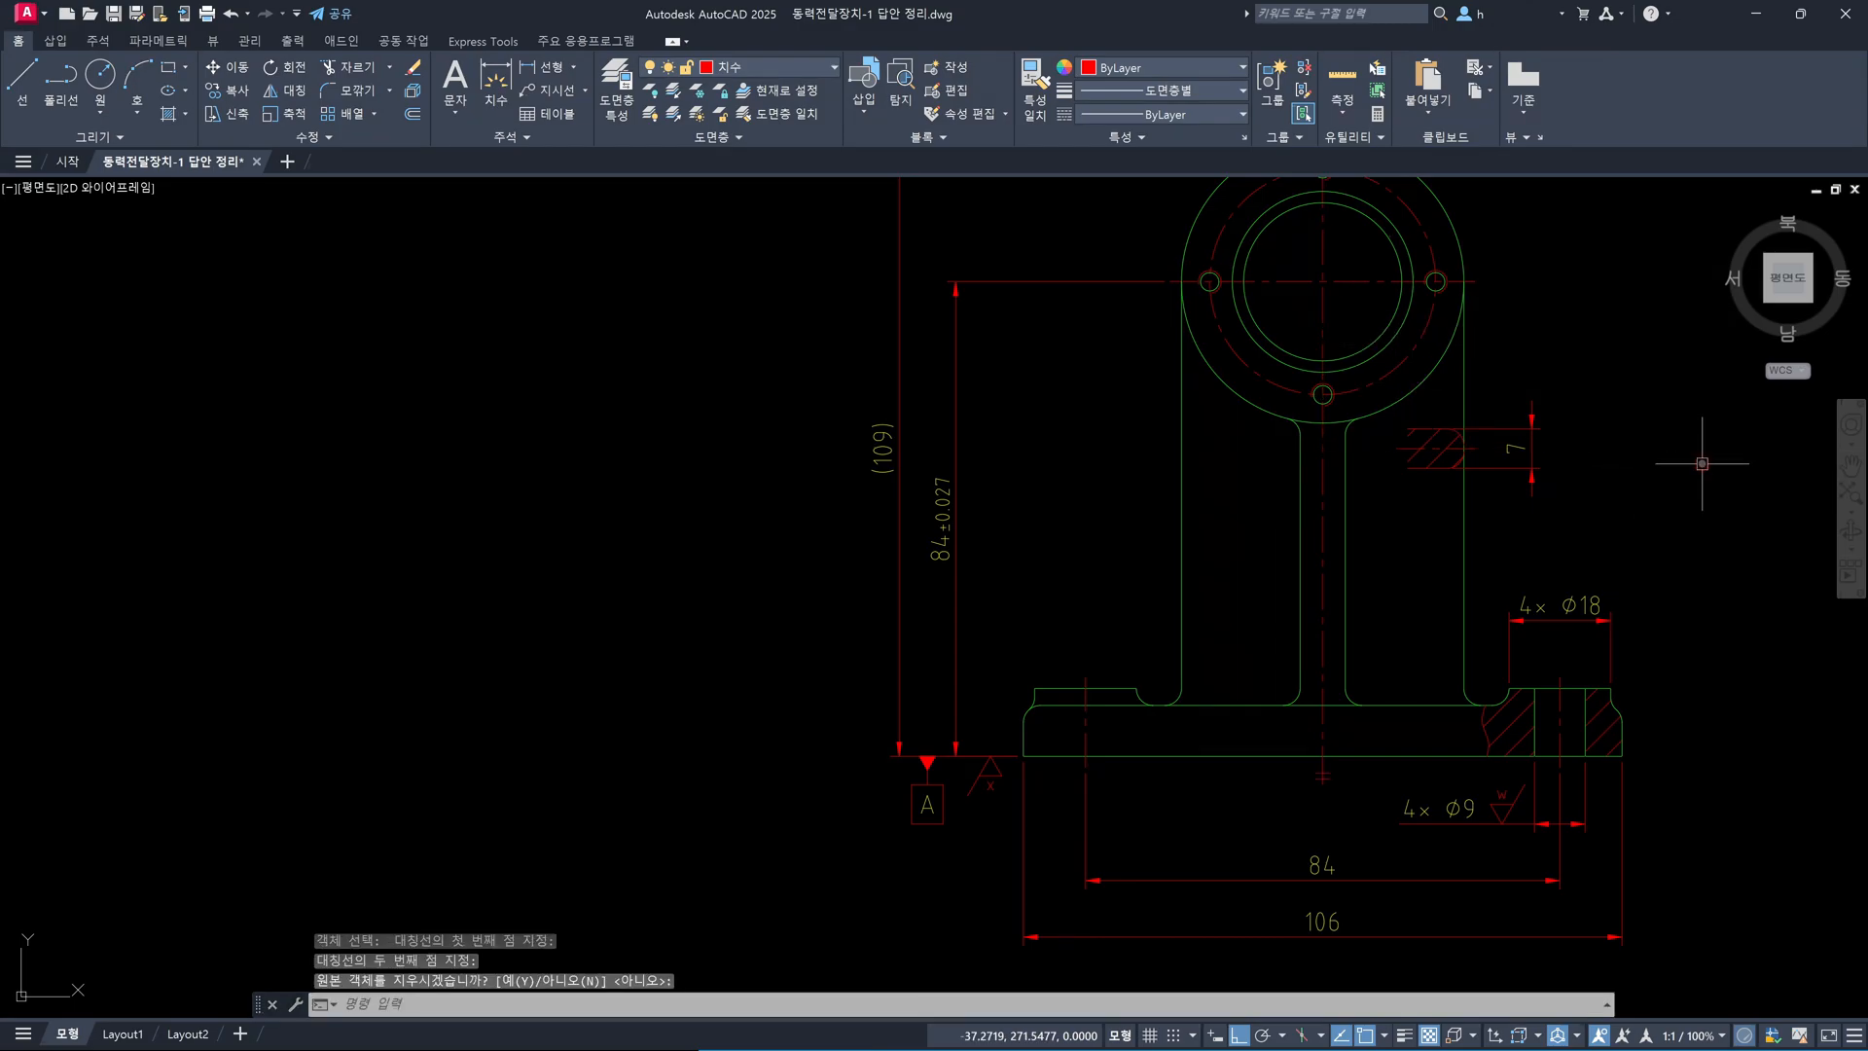
pyautogui.press('Escape')
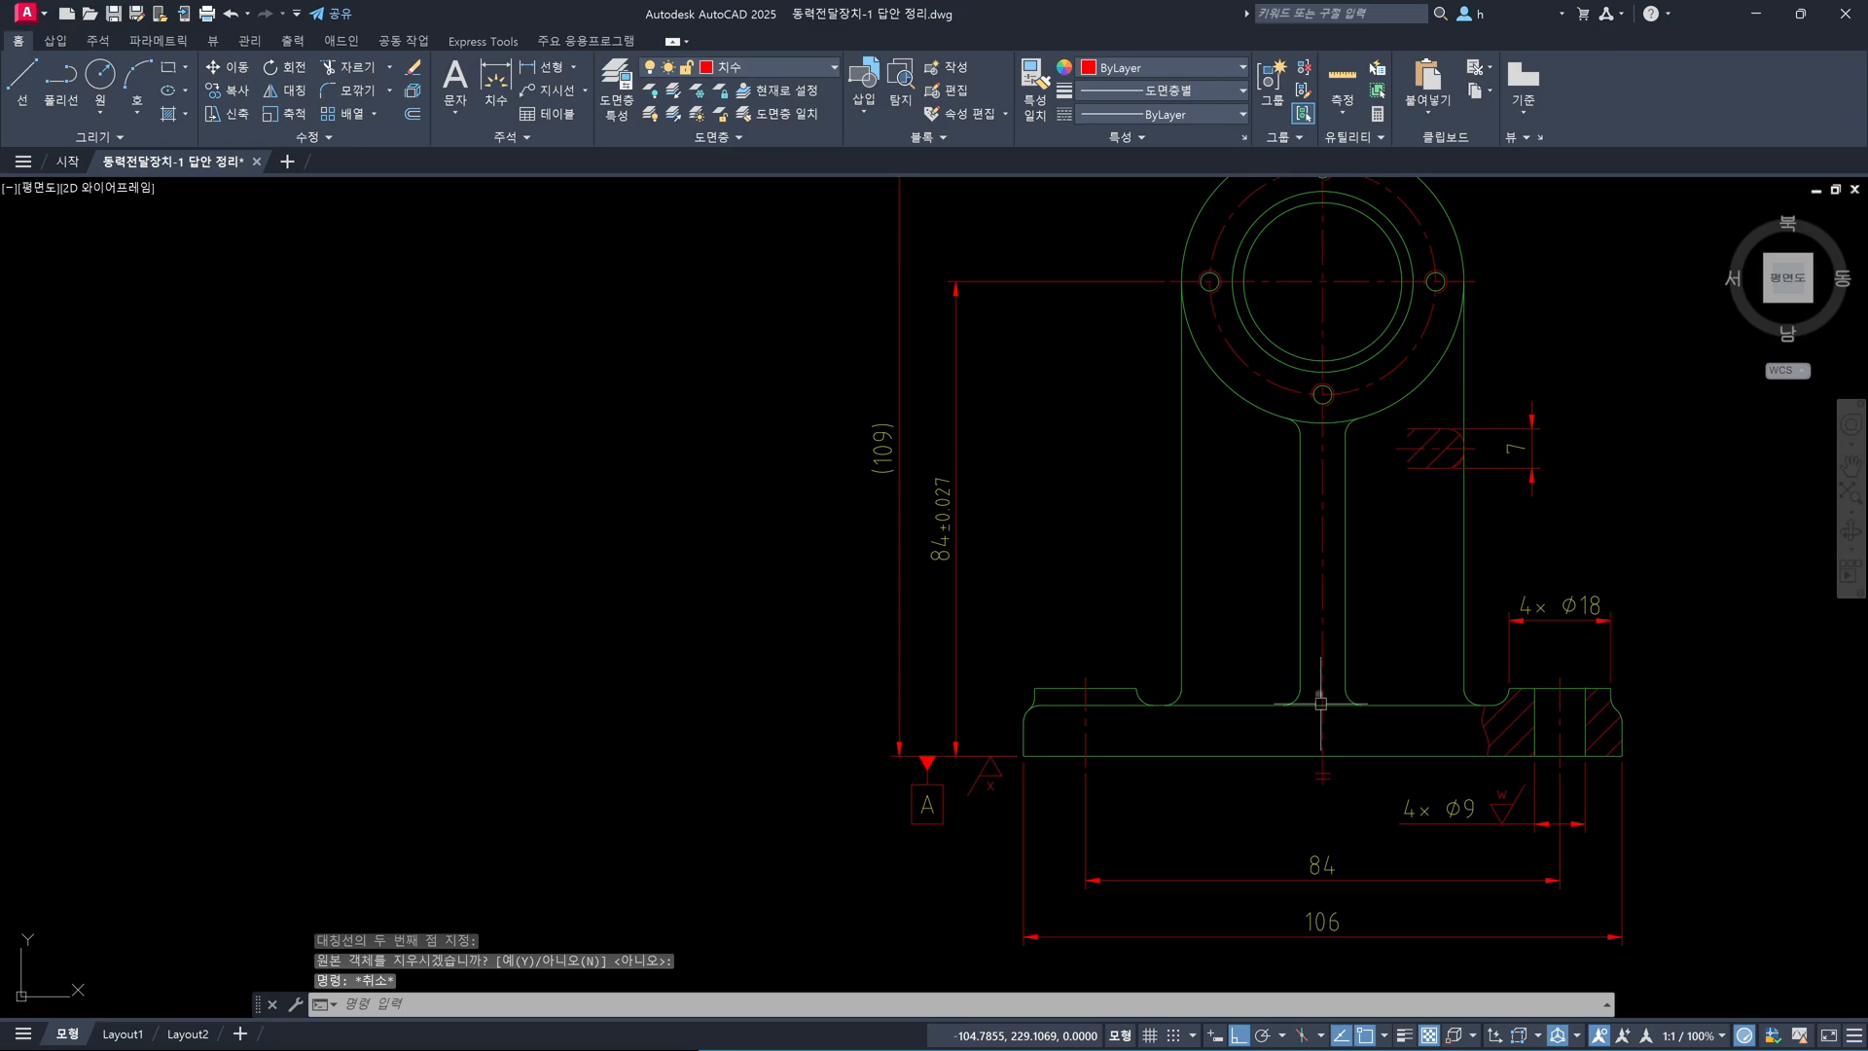
# Trim away the left halves of the concentric circles, using the vertical centreline as the cutting edge
pyautogui.scroll(-2, 1314, 711)
pyautogui.scroll(4, 1308, 463)
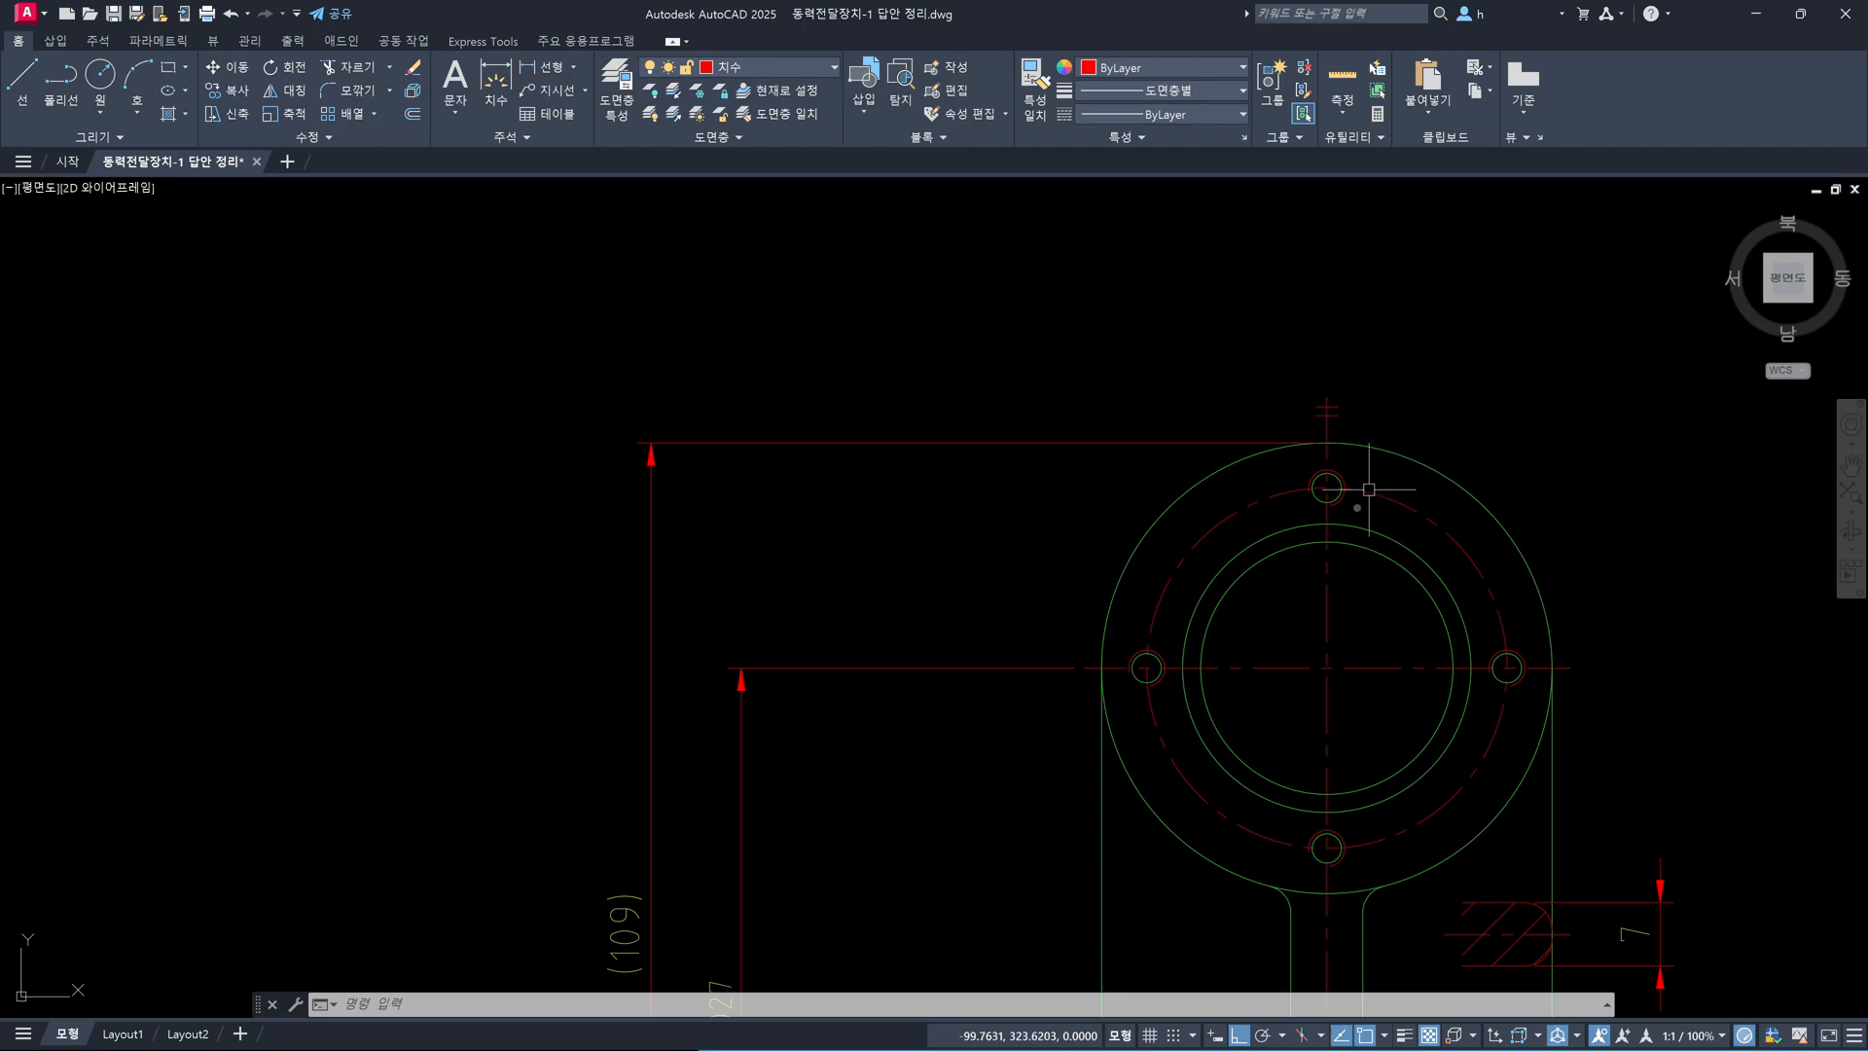
pyautogui.moveTo(1334, 621); pyautogui.dragTo(1332, 600, button='middle')
pyautogui.press('Escape')
pyautogui.press('Escape')
pyautogui.write('tr')
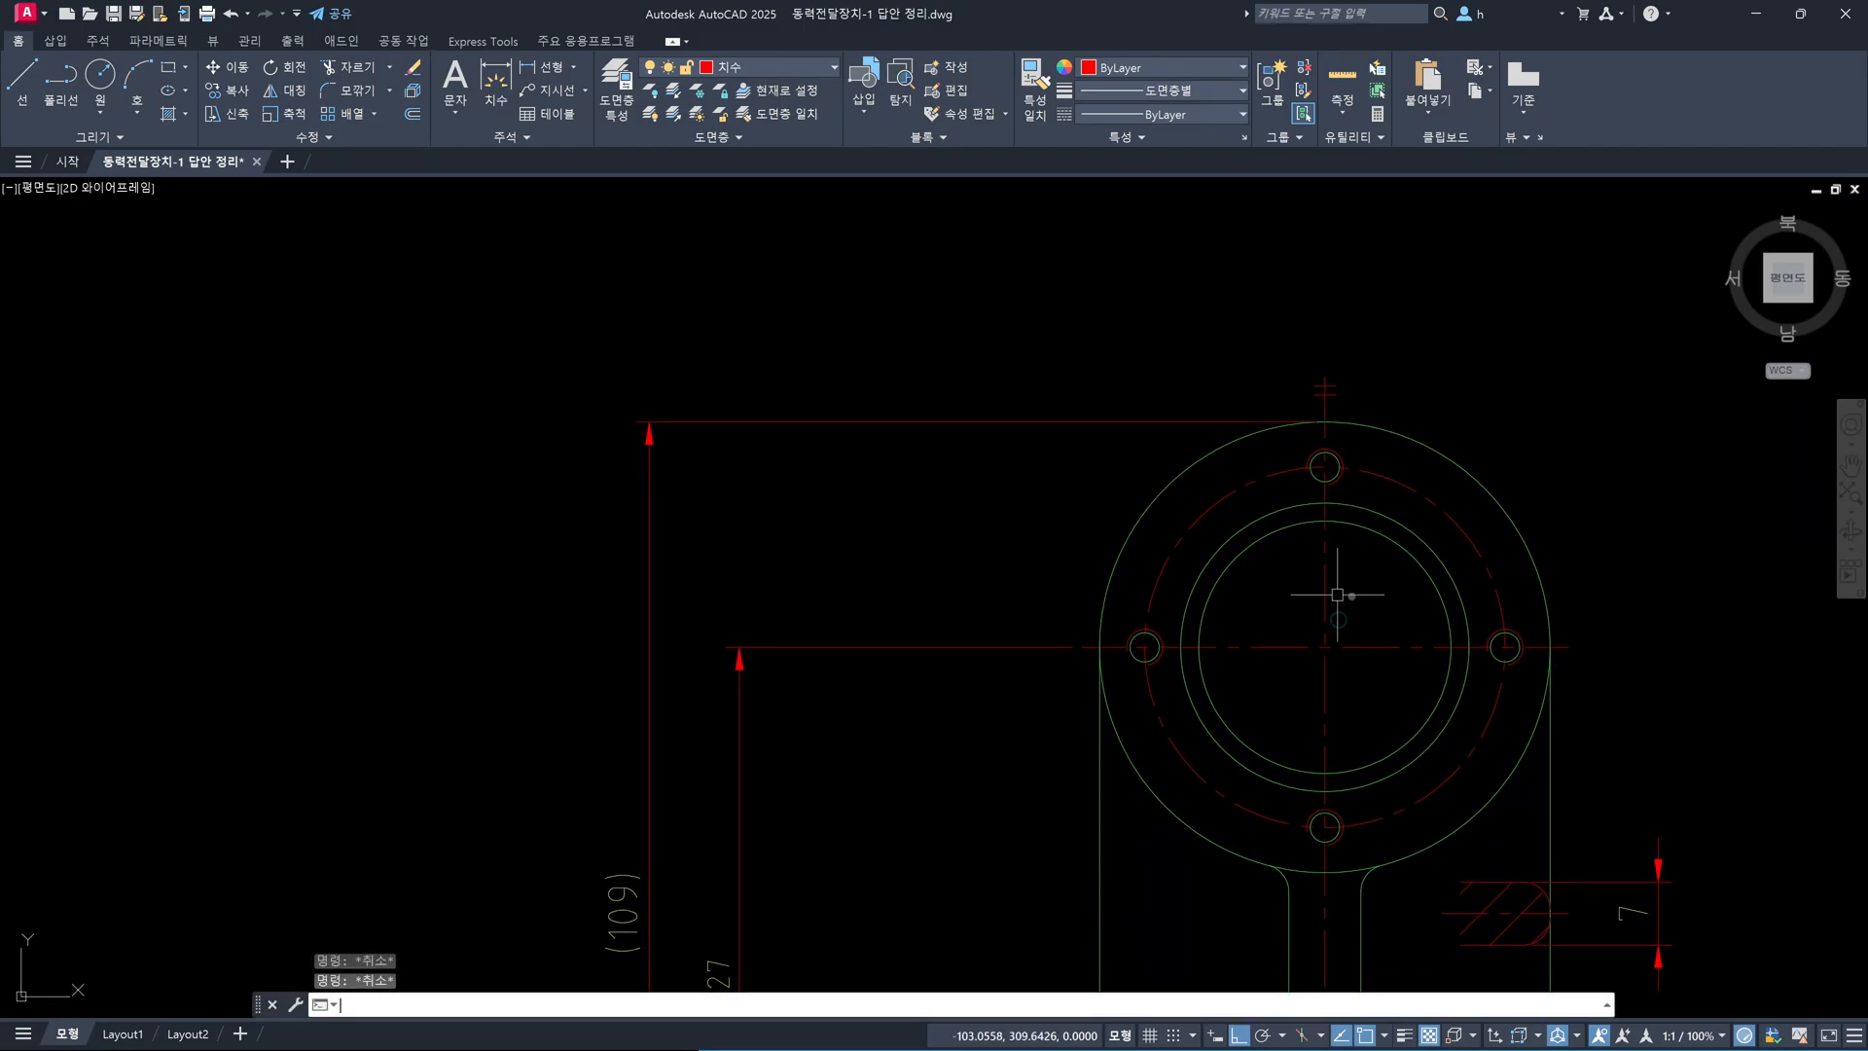
pyautogui.press('Return')
pyautogui.click(1348, 590)
pyautogui.click(1311, 593)
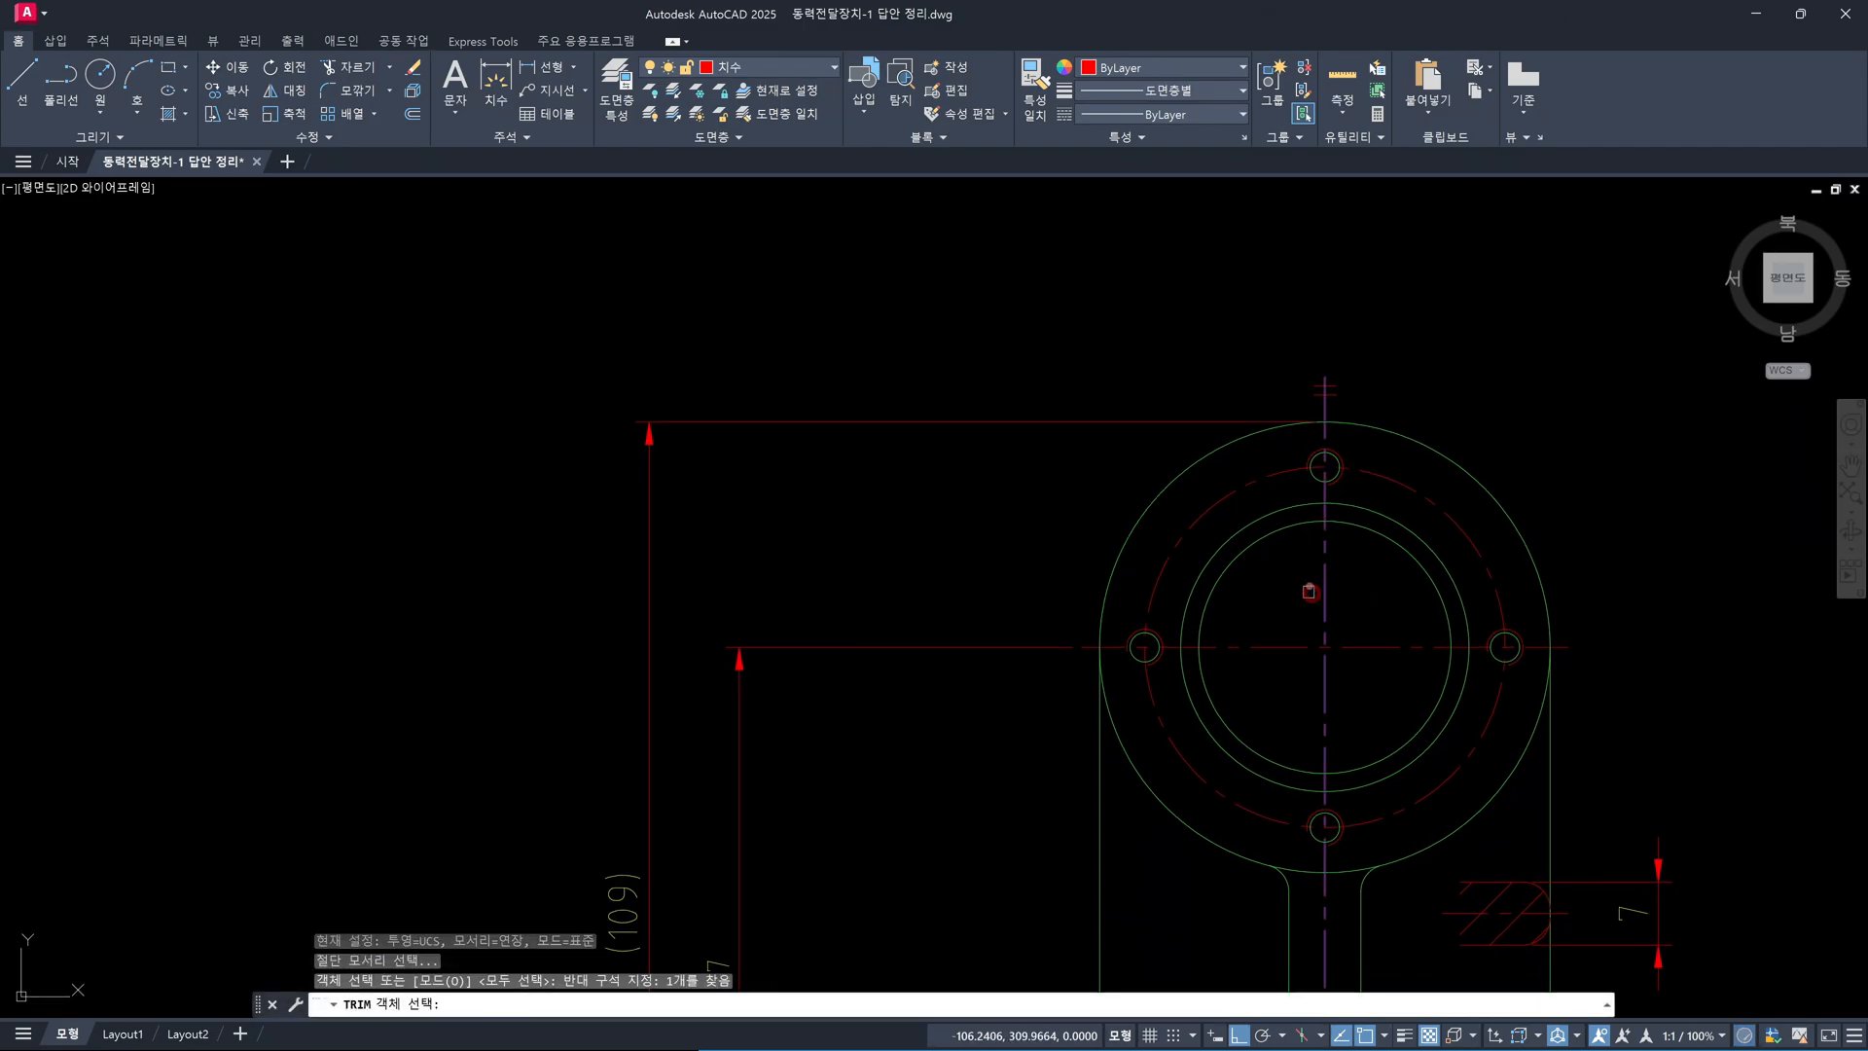
pyautogui.press('Return')
pyautogui.scroll(4, 1303, 560)
pyautogui.moveTo(1328, 483); pyautogui.dragTo(1105, 226)
pyautogui.scroll(-3, 1205, 653)
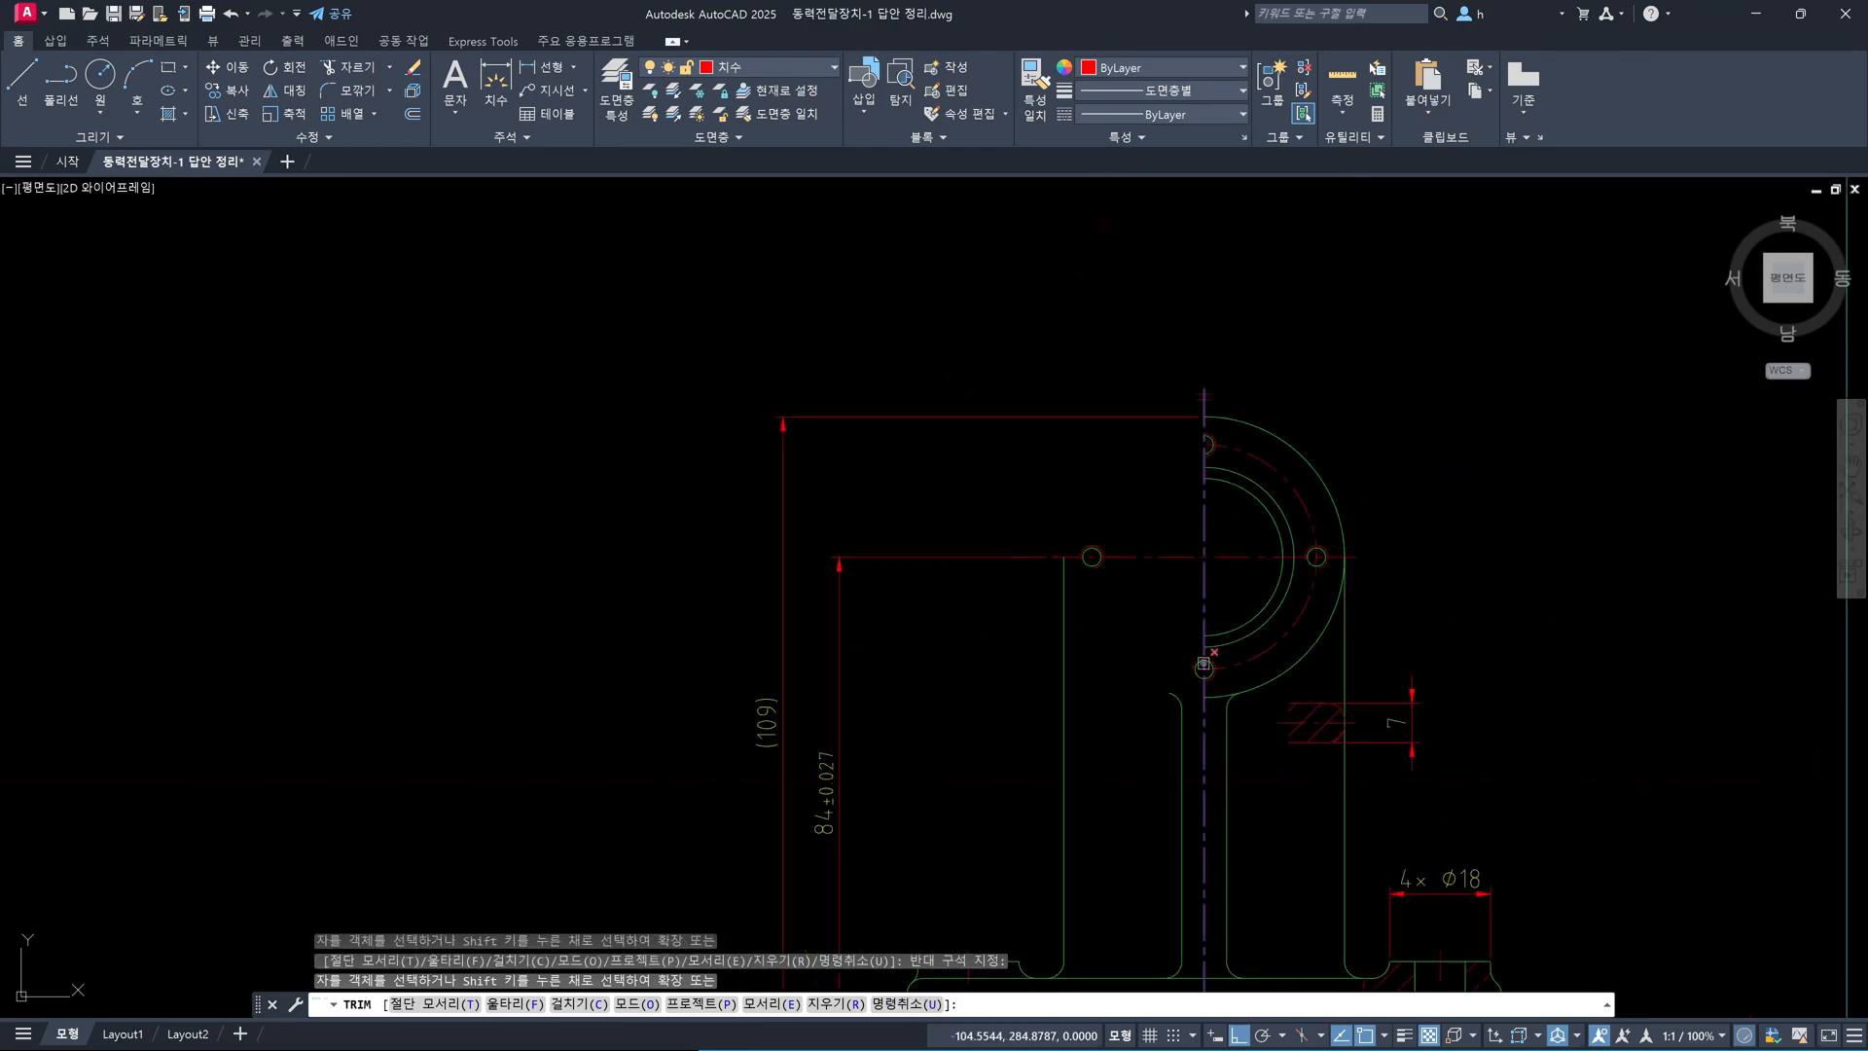
# Trim the base's horizontal lines on the left side of the vertical centreline and finish trimming
pyautogui.scroll(6, 1172, 553)
pyautogui.click(1176, 823)
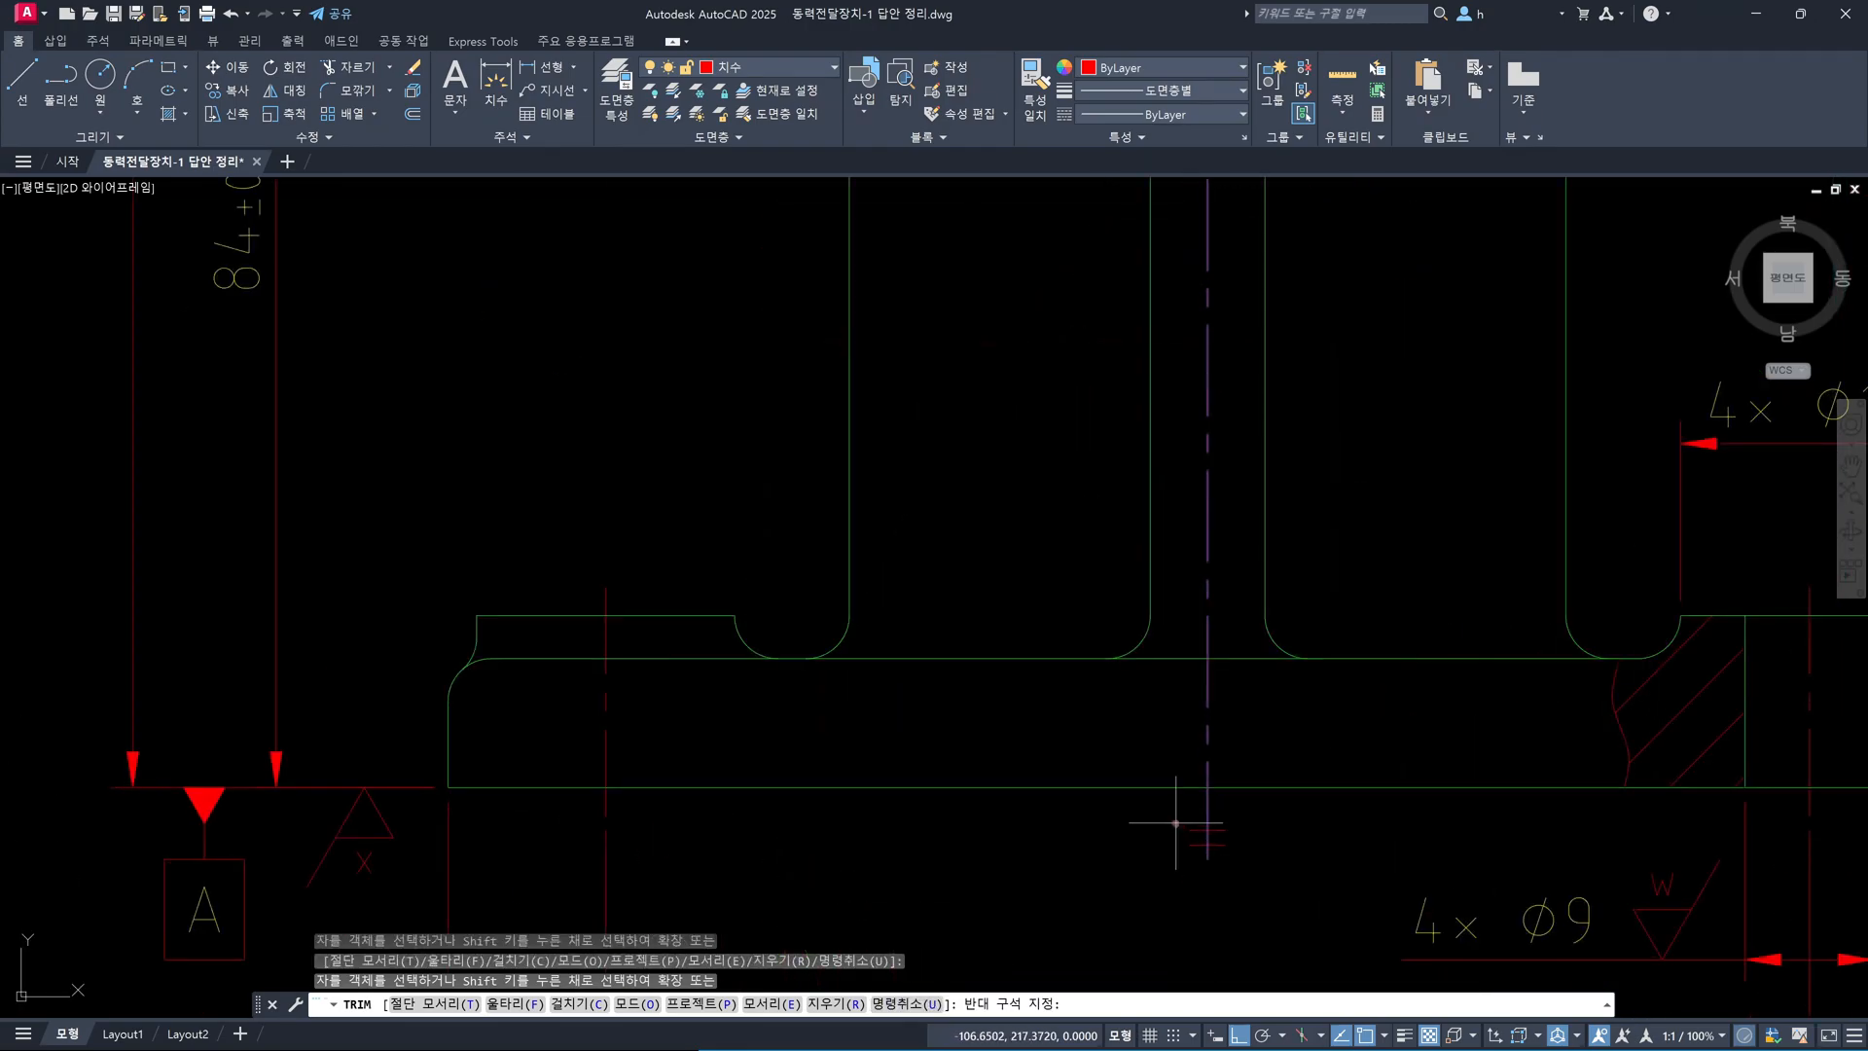
pyautogui.scroll(-5, 1126, 564)
pyautogui.click(1122, 584)
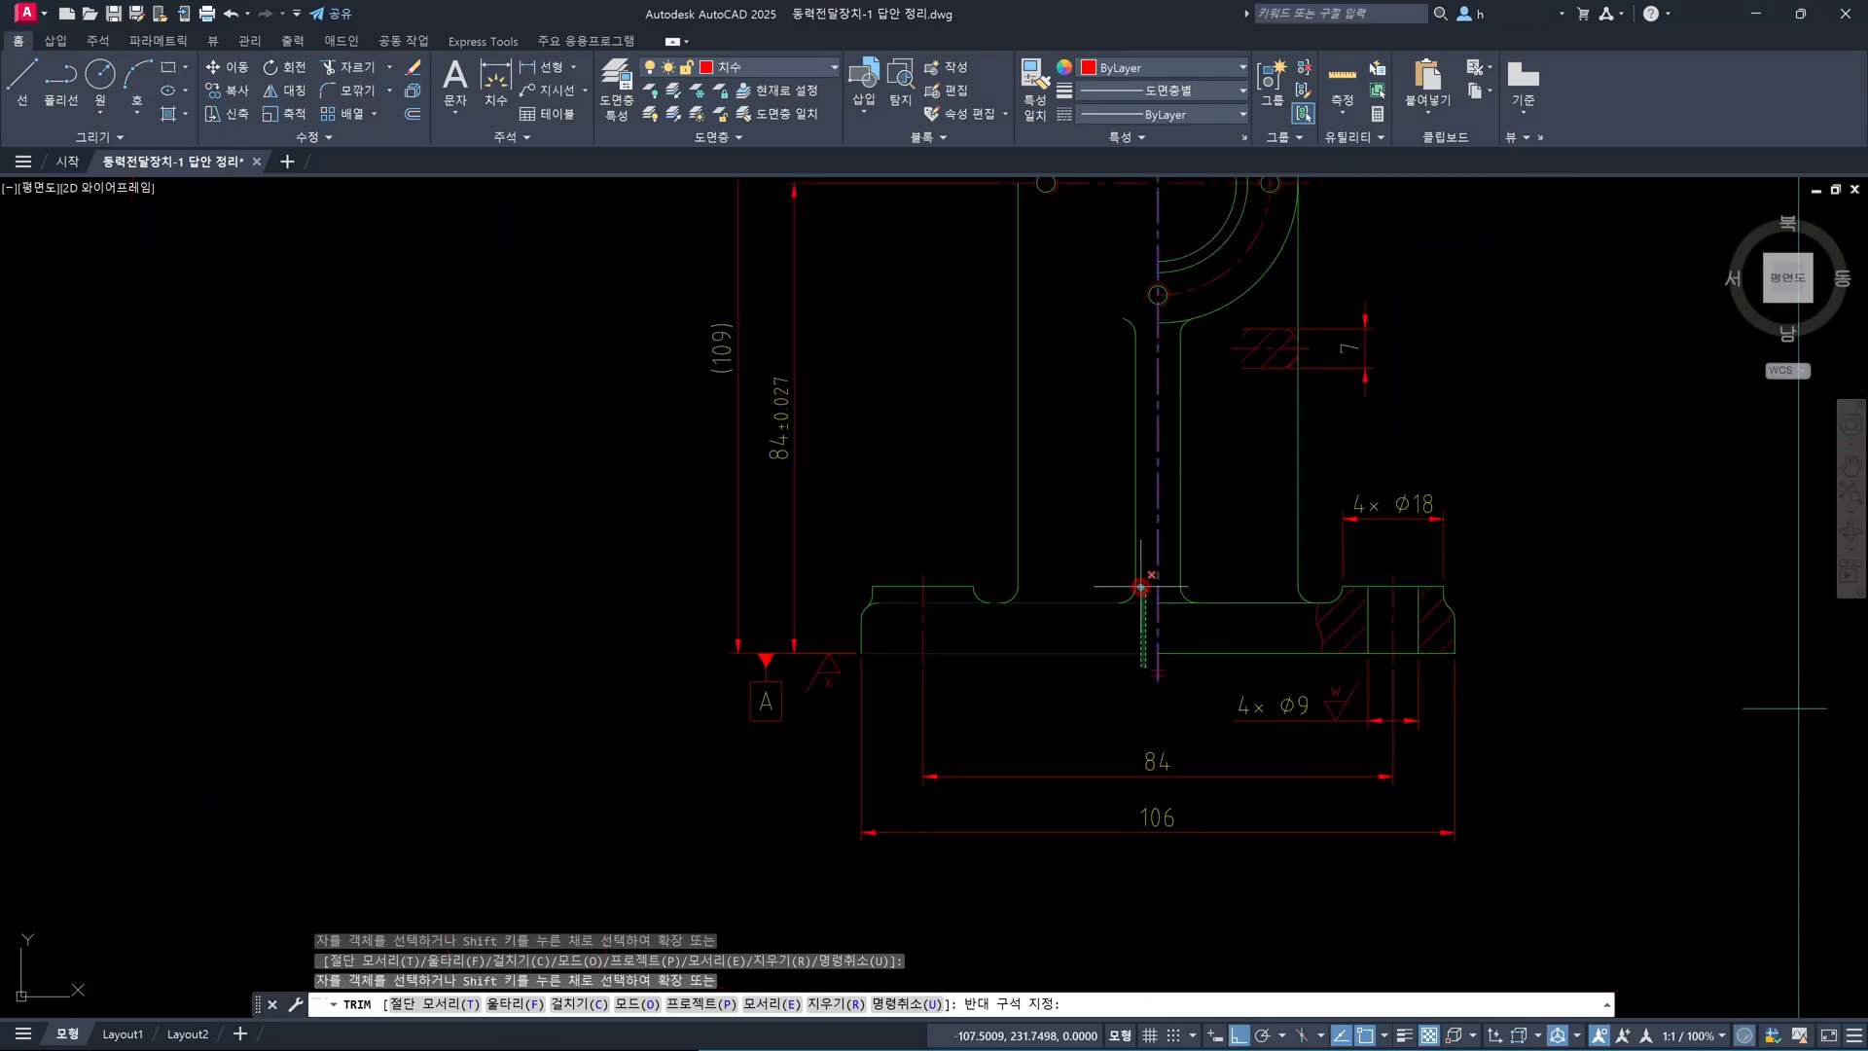
pyautogui.press('space')
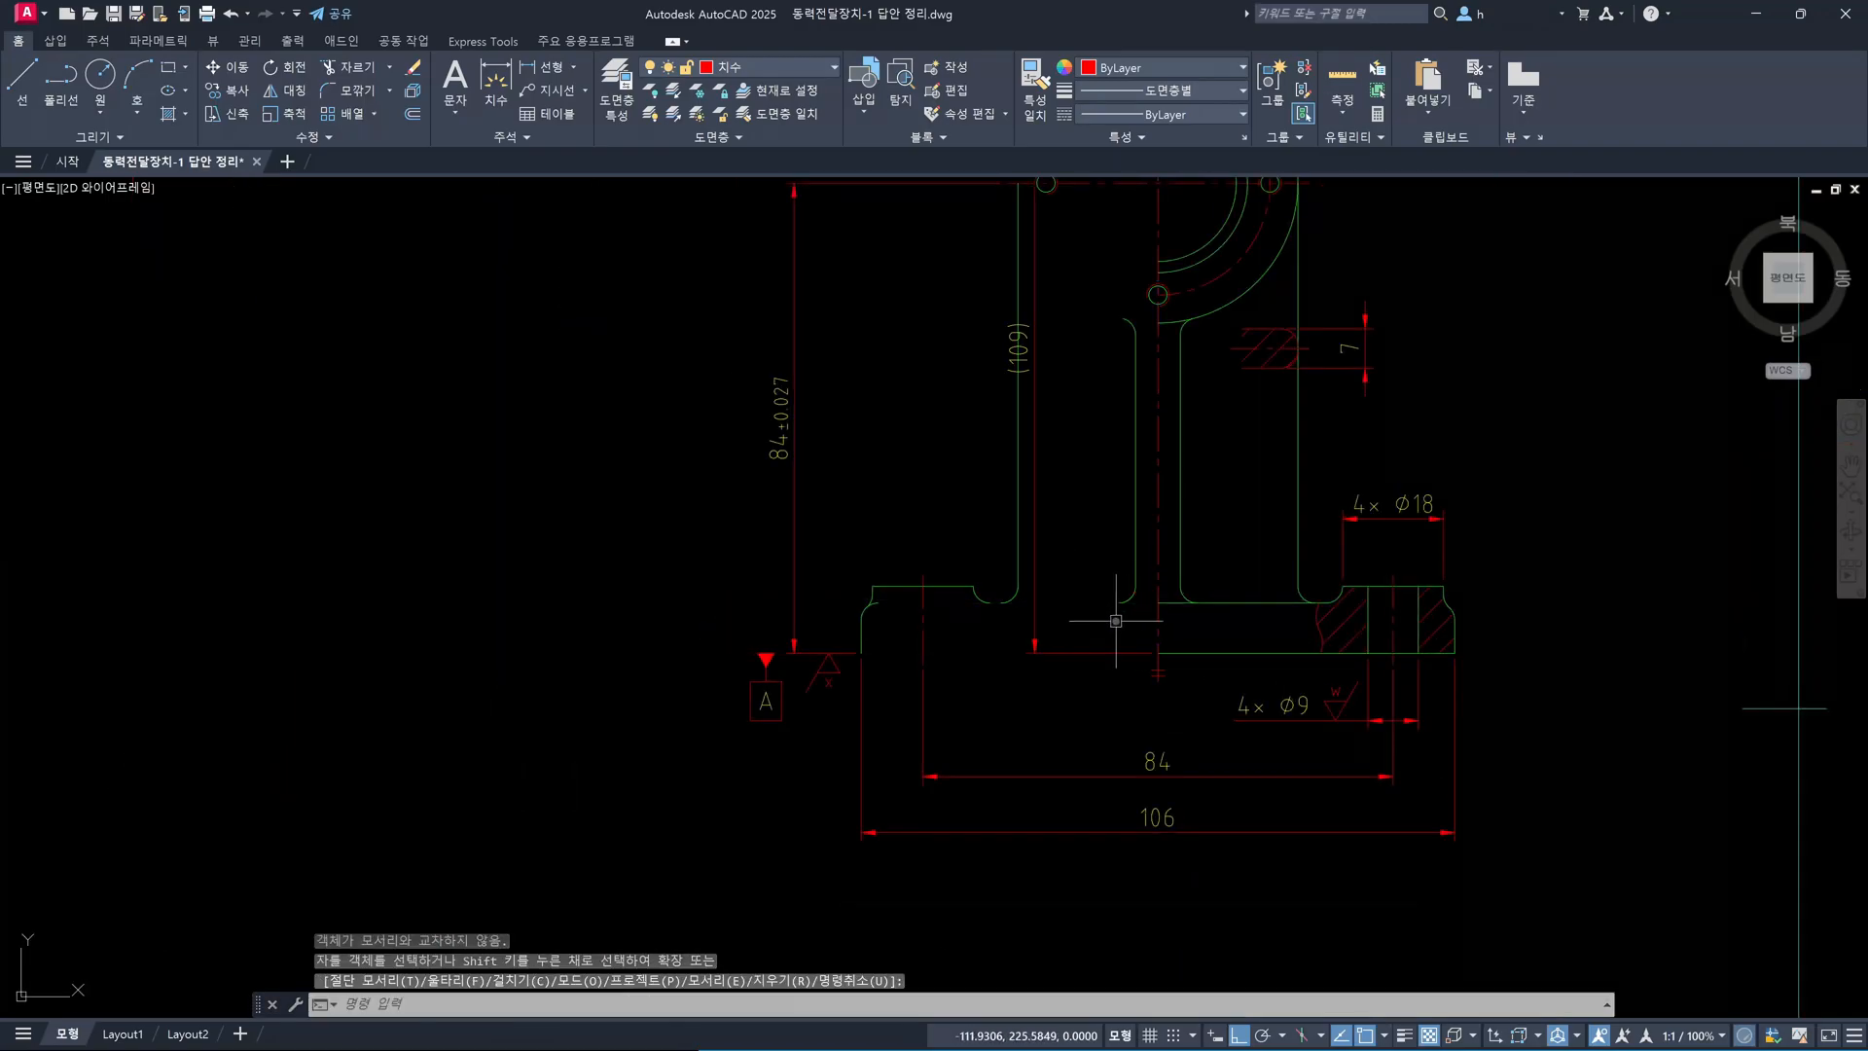
pyautogui.moveTo(1036, 488); pyautogui.dragTo(1052, 726, button='middle')
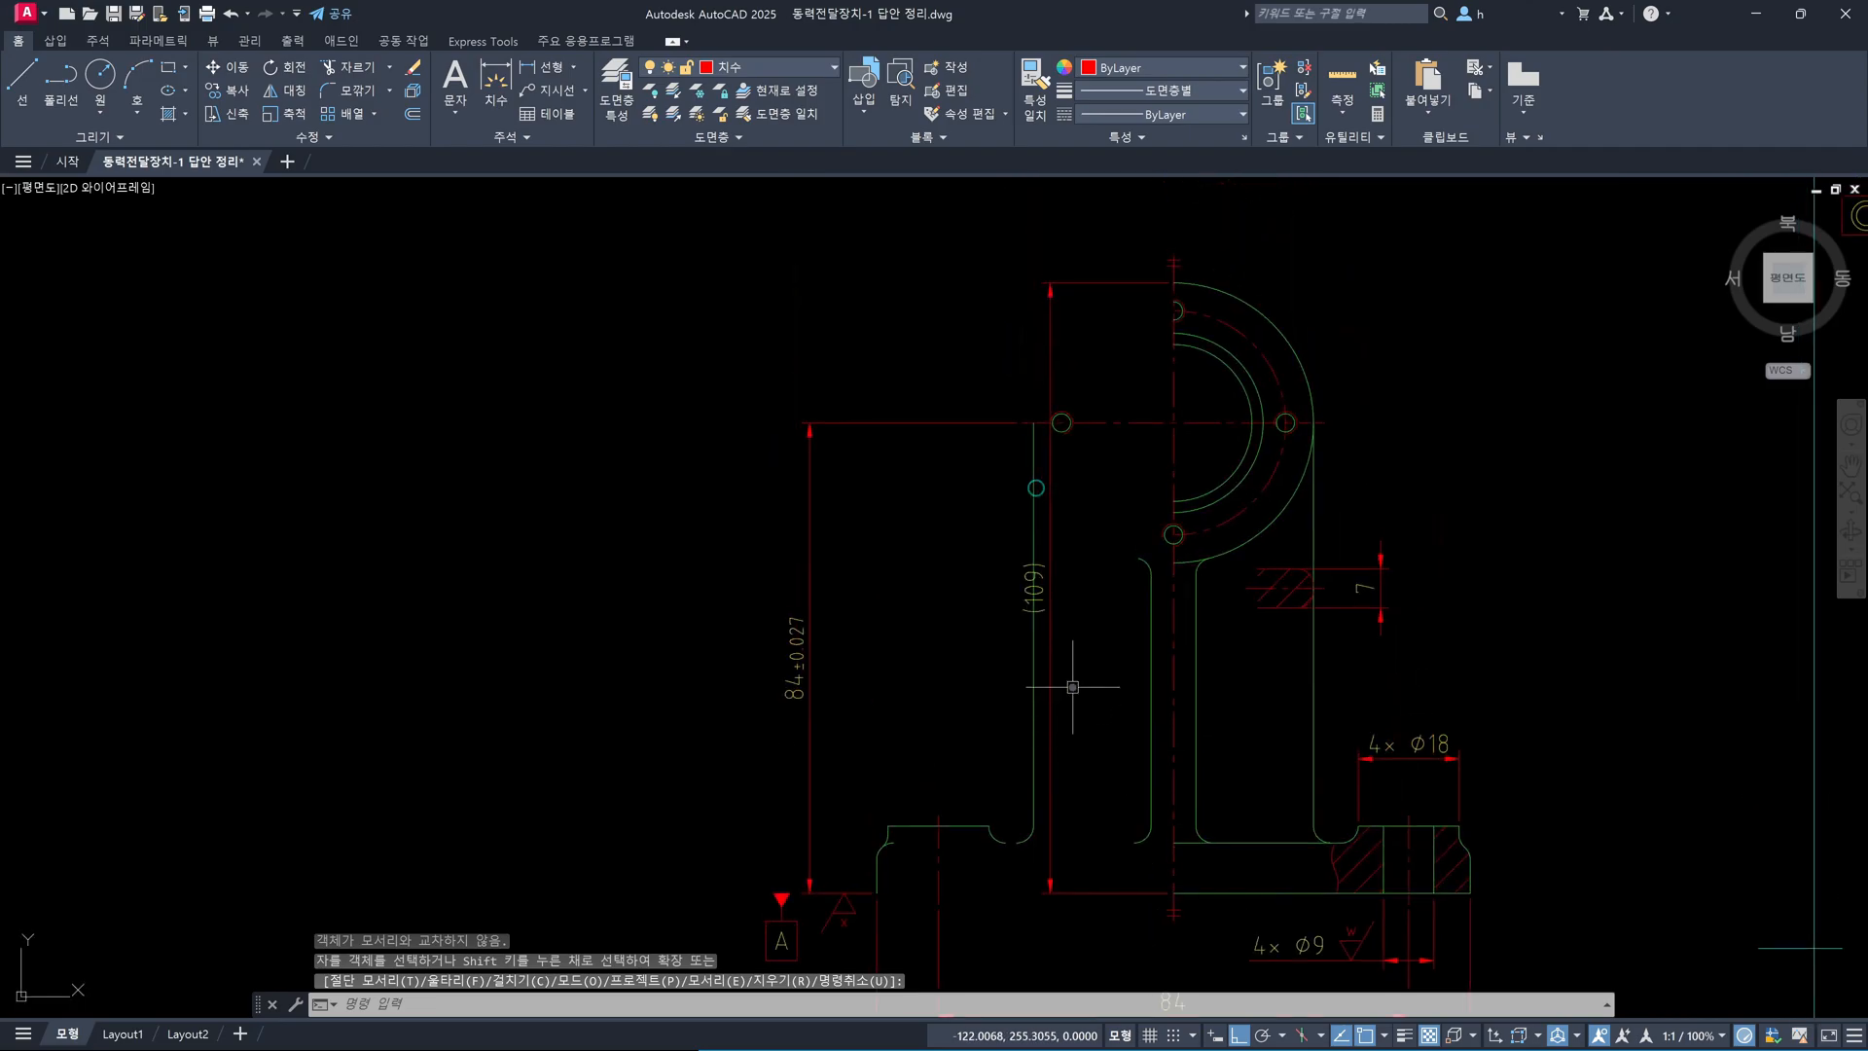
pyautogui.press('space')
pyautogui.click(1052, 661)
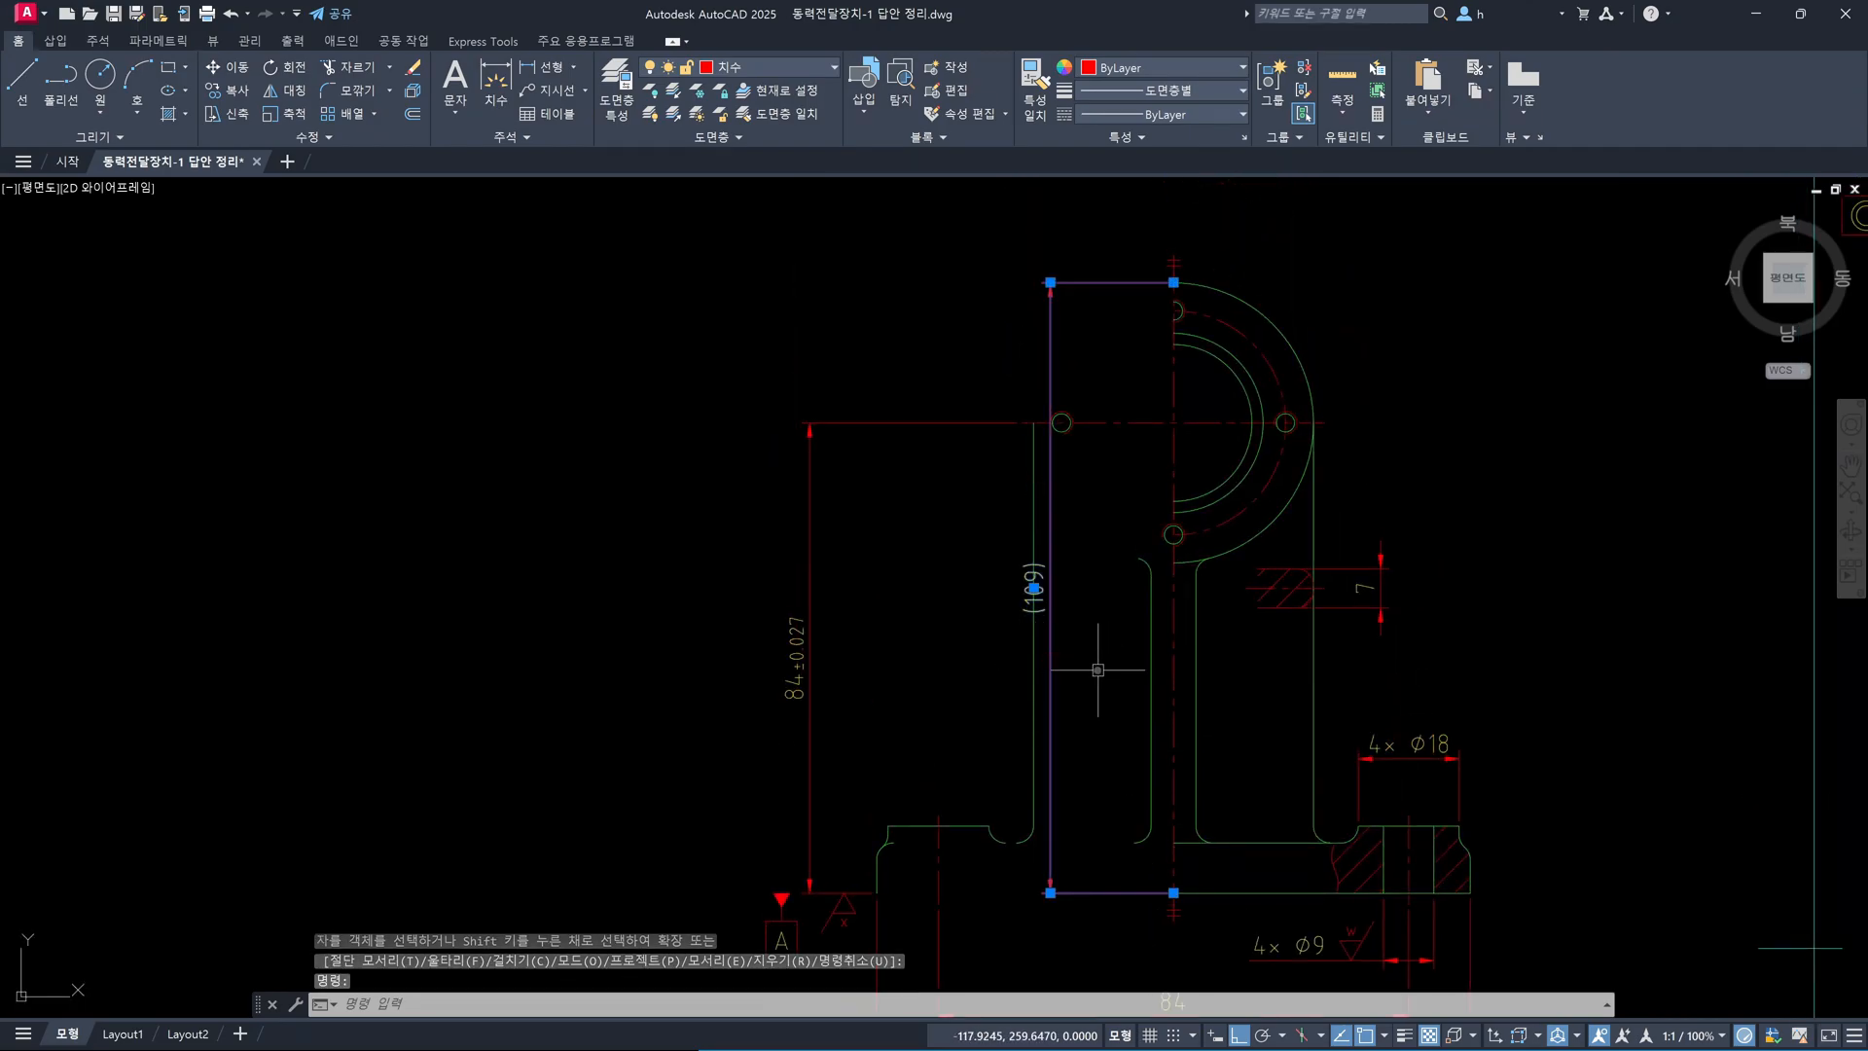
pyautogui.press('Escape')
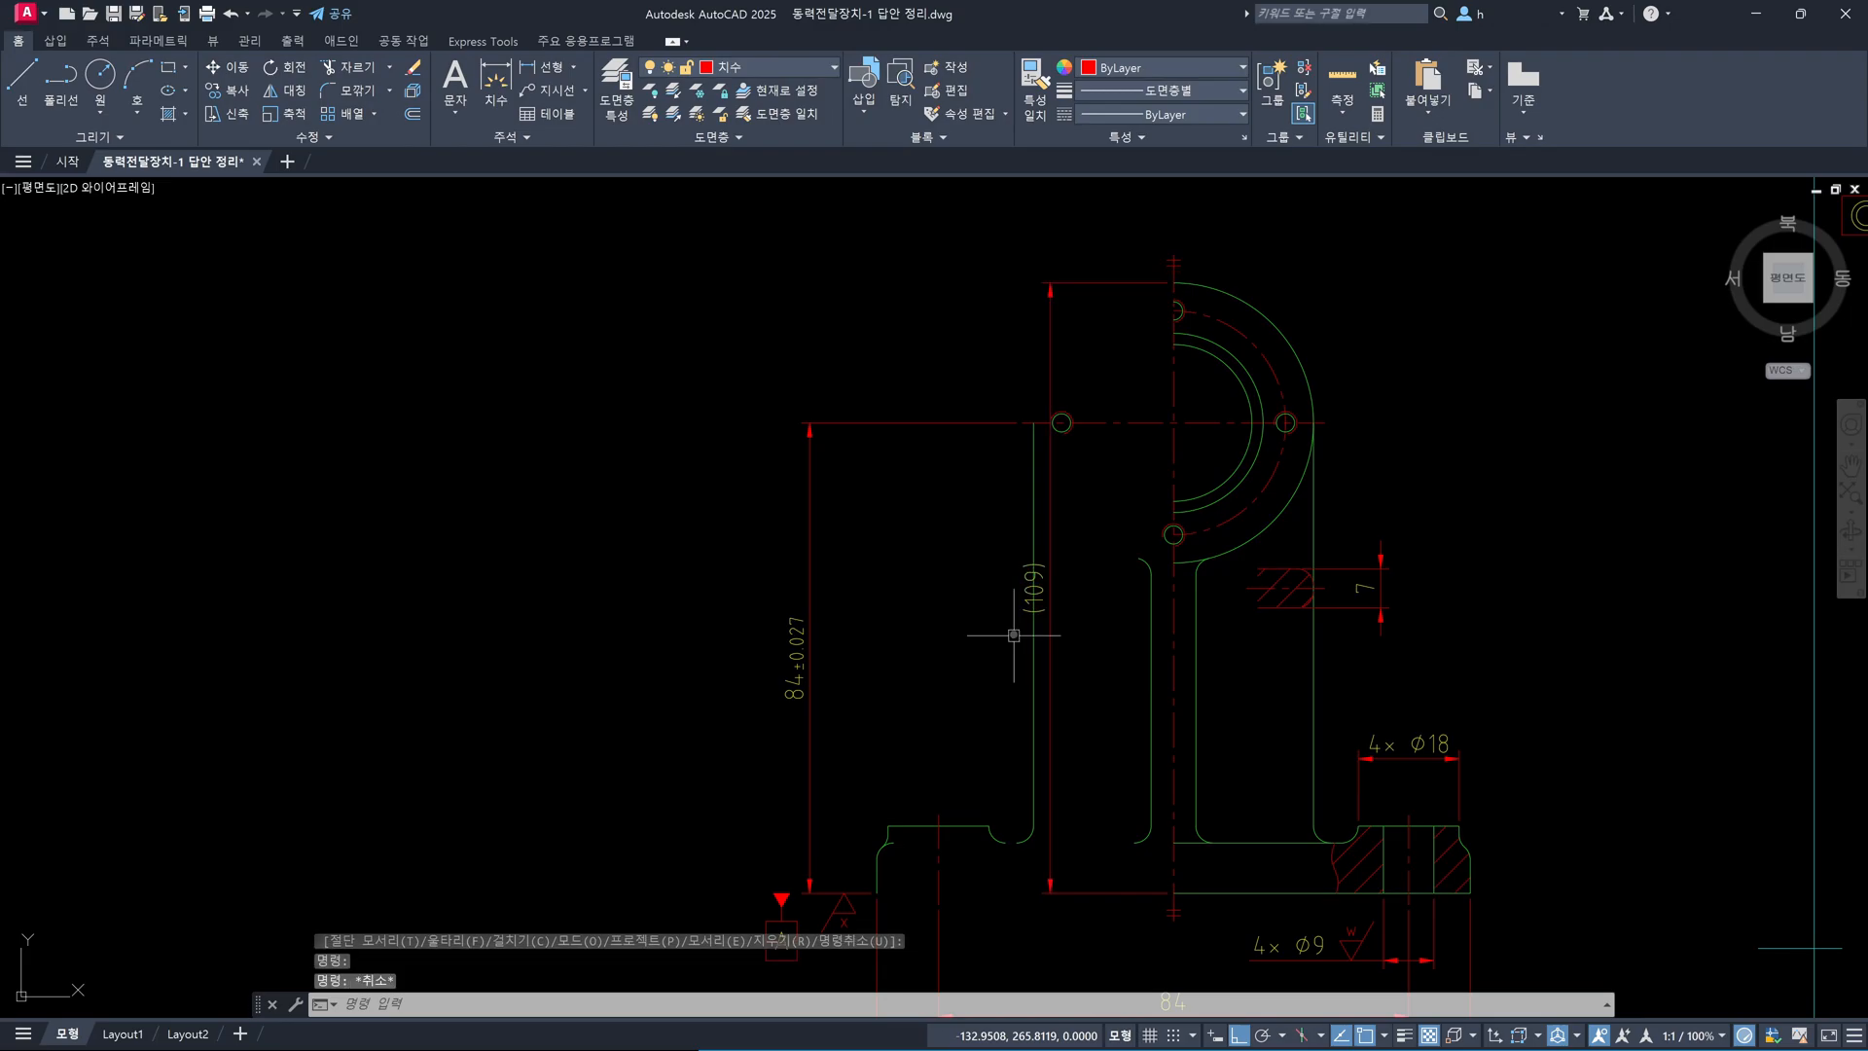
# Review the user preference settings in the program options and close them without making changes
pyautogui.write('op')
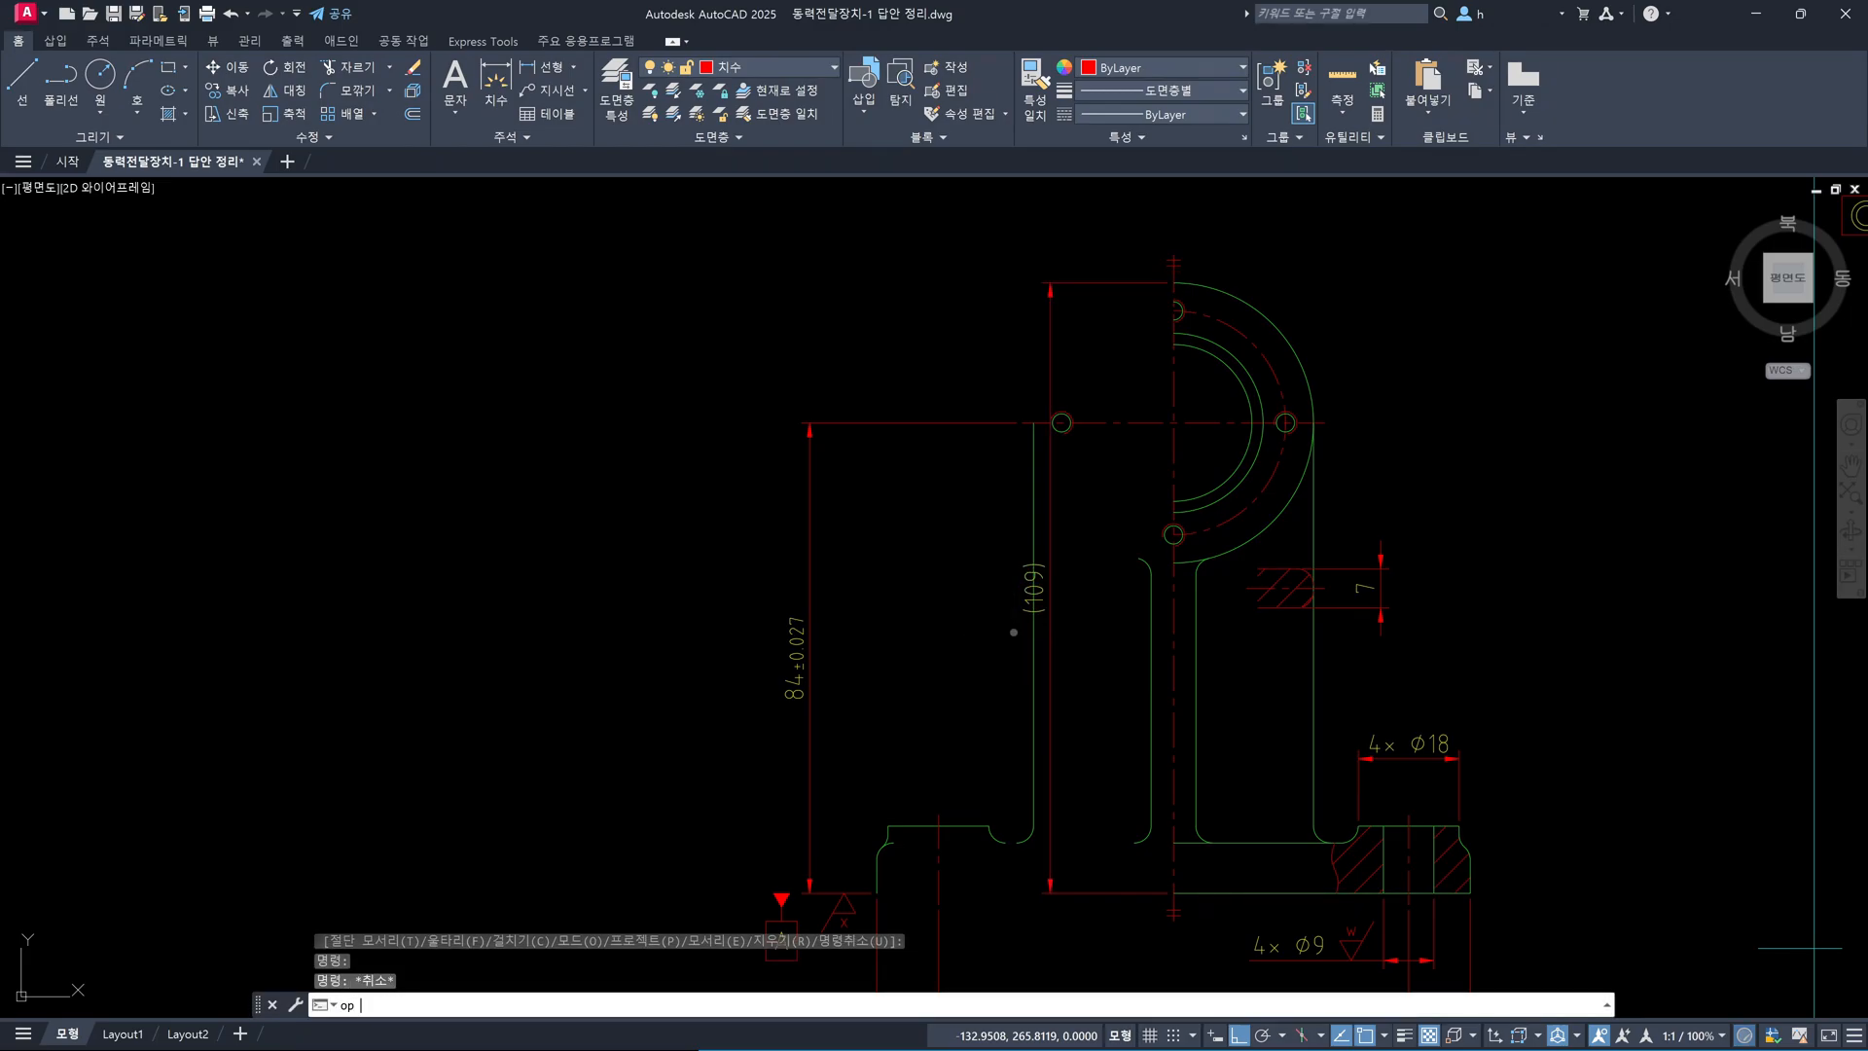
pyautogui.press('Return')
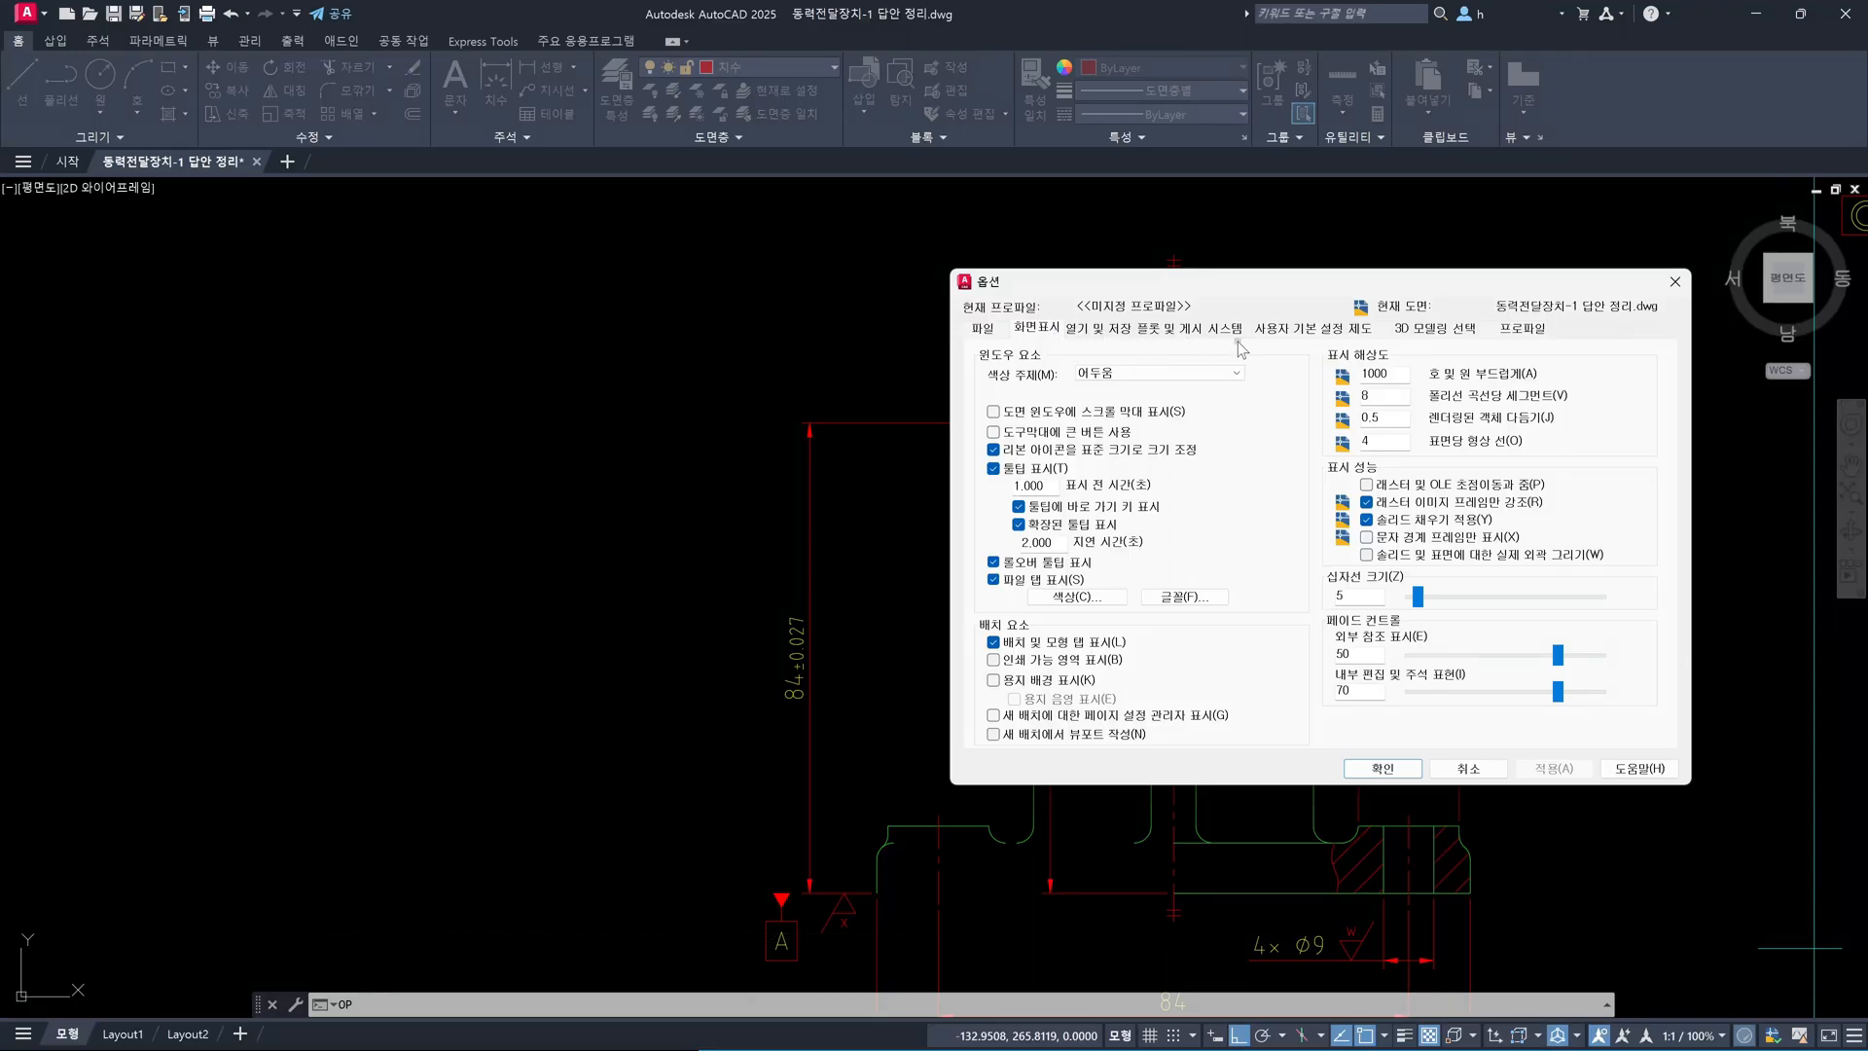
pyautogui.click(1300, 330)
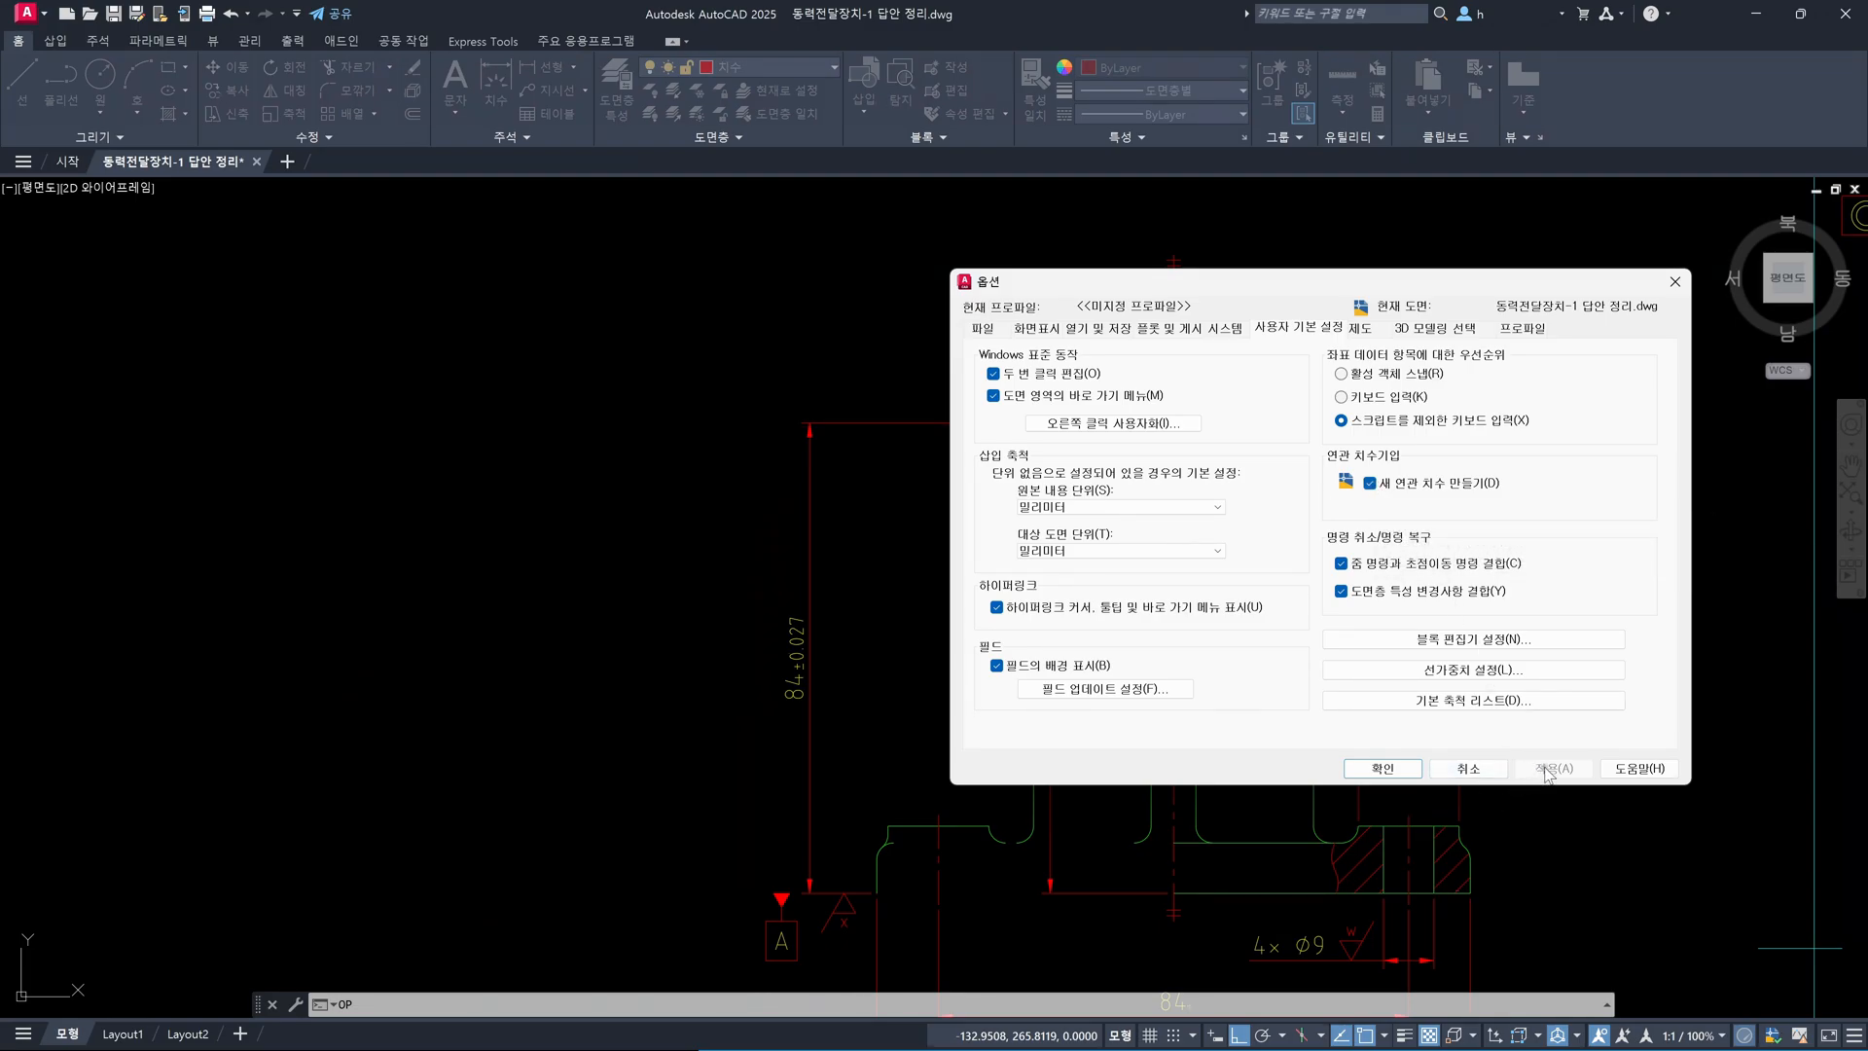
pyautogui.click(1463, 767)
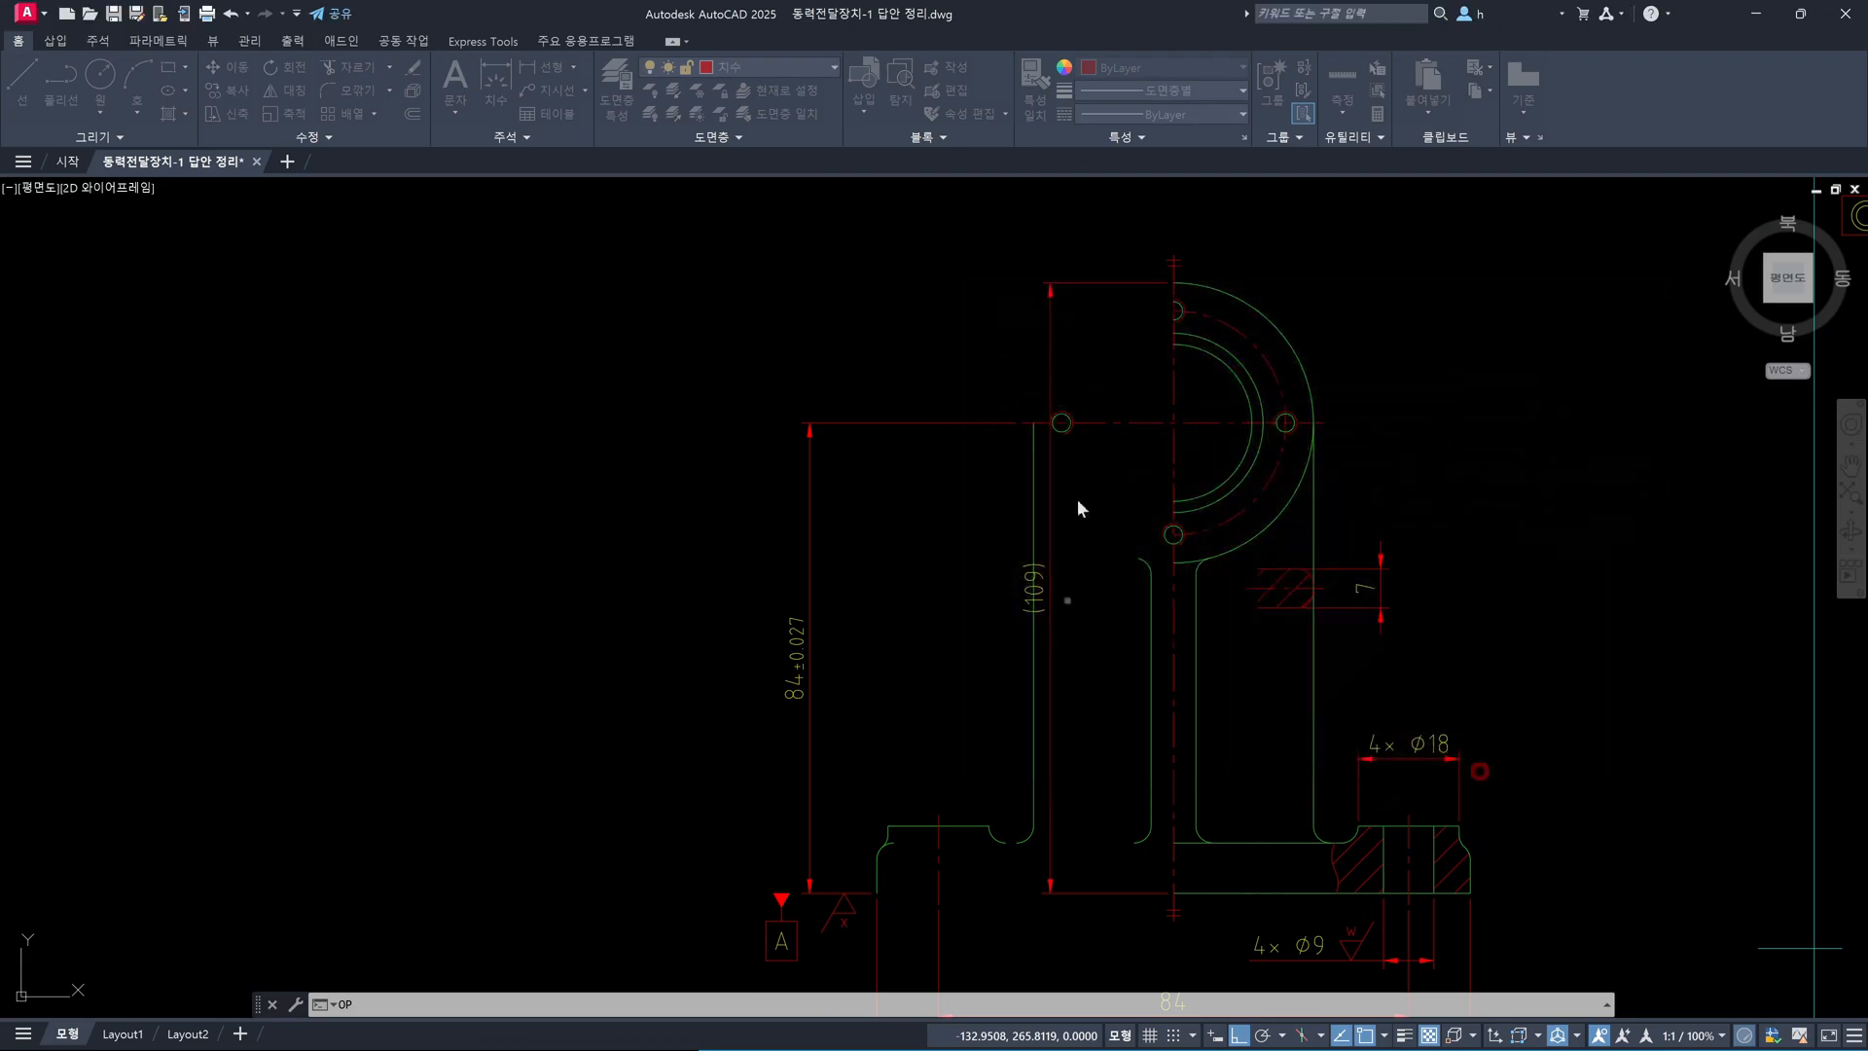
# Erase the inner rib line and its two fillets on the left side of the vertical centreline
pyautogui.moveTo(1182, 810); pyautogui.dragTo(1116, 623, button='middle')
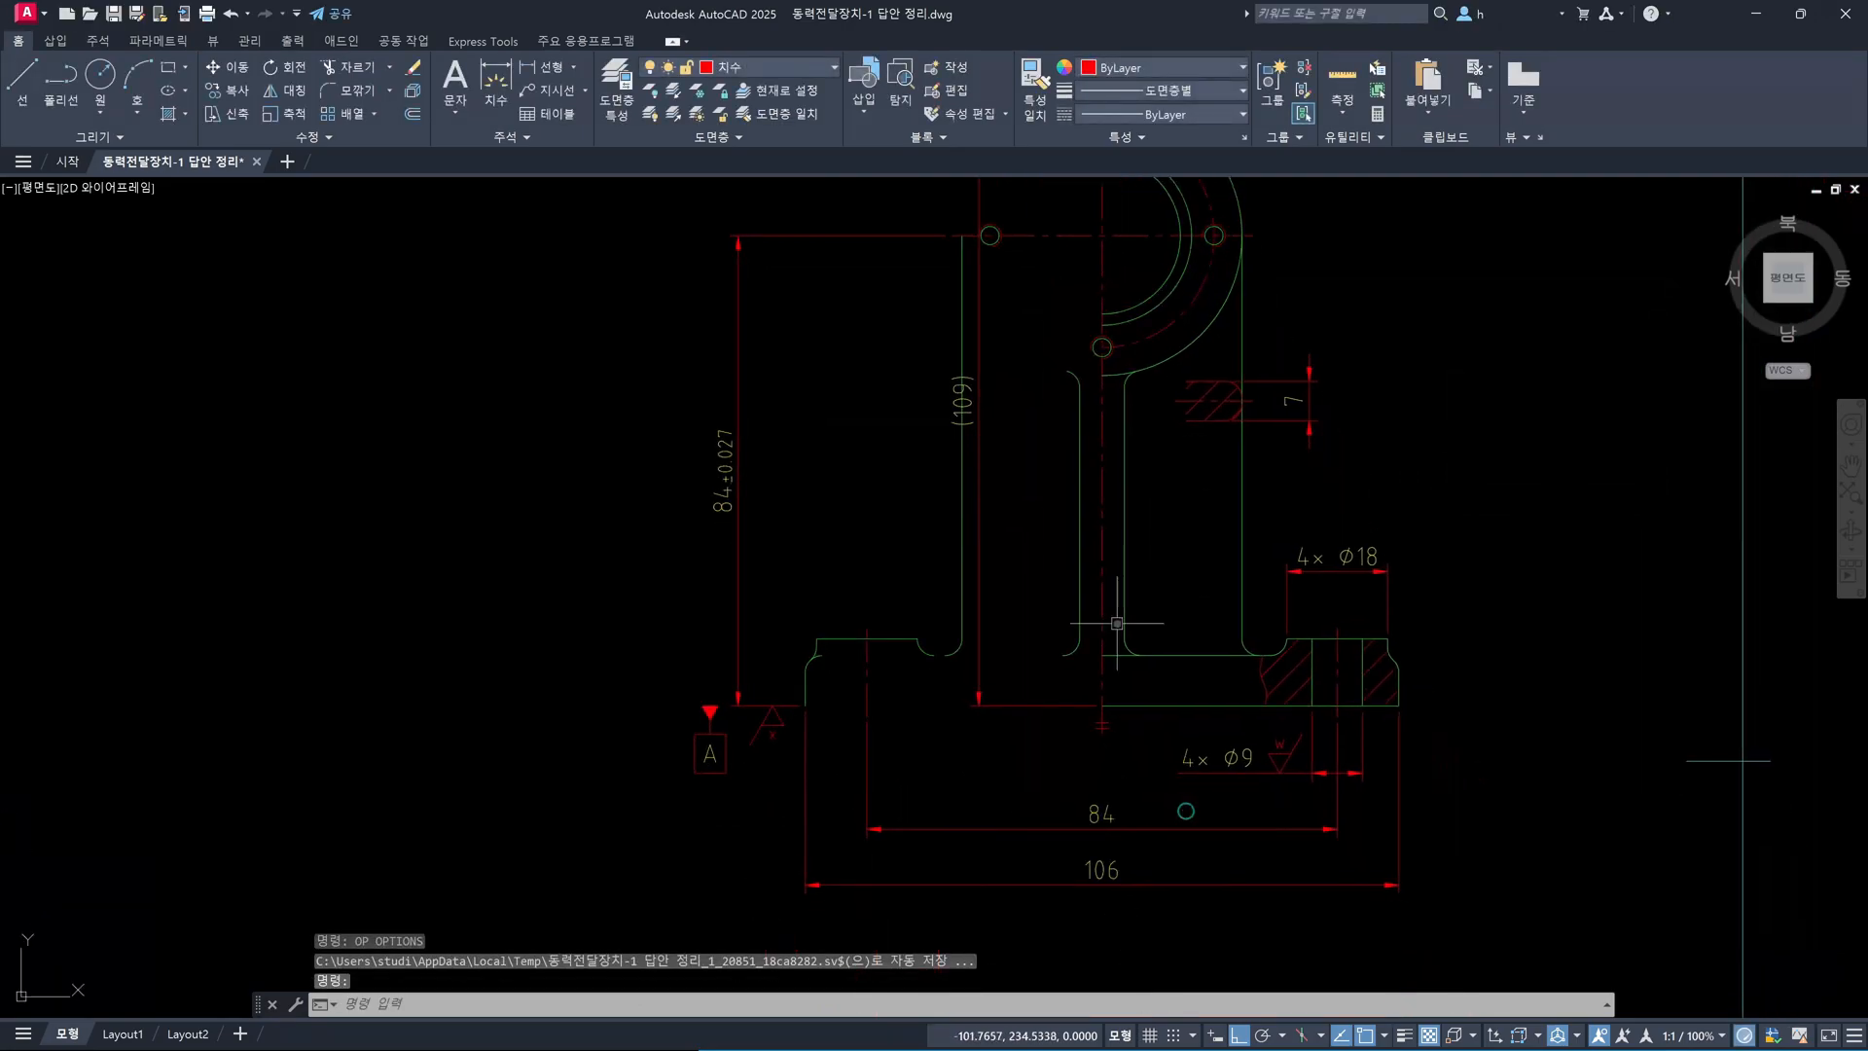
pyautogui.press('Escape')
pyautogui.click(1034, 359)
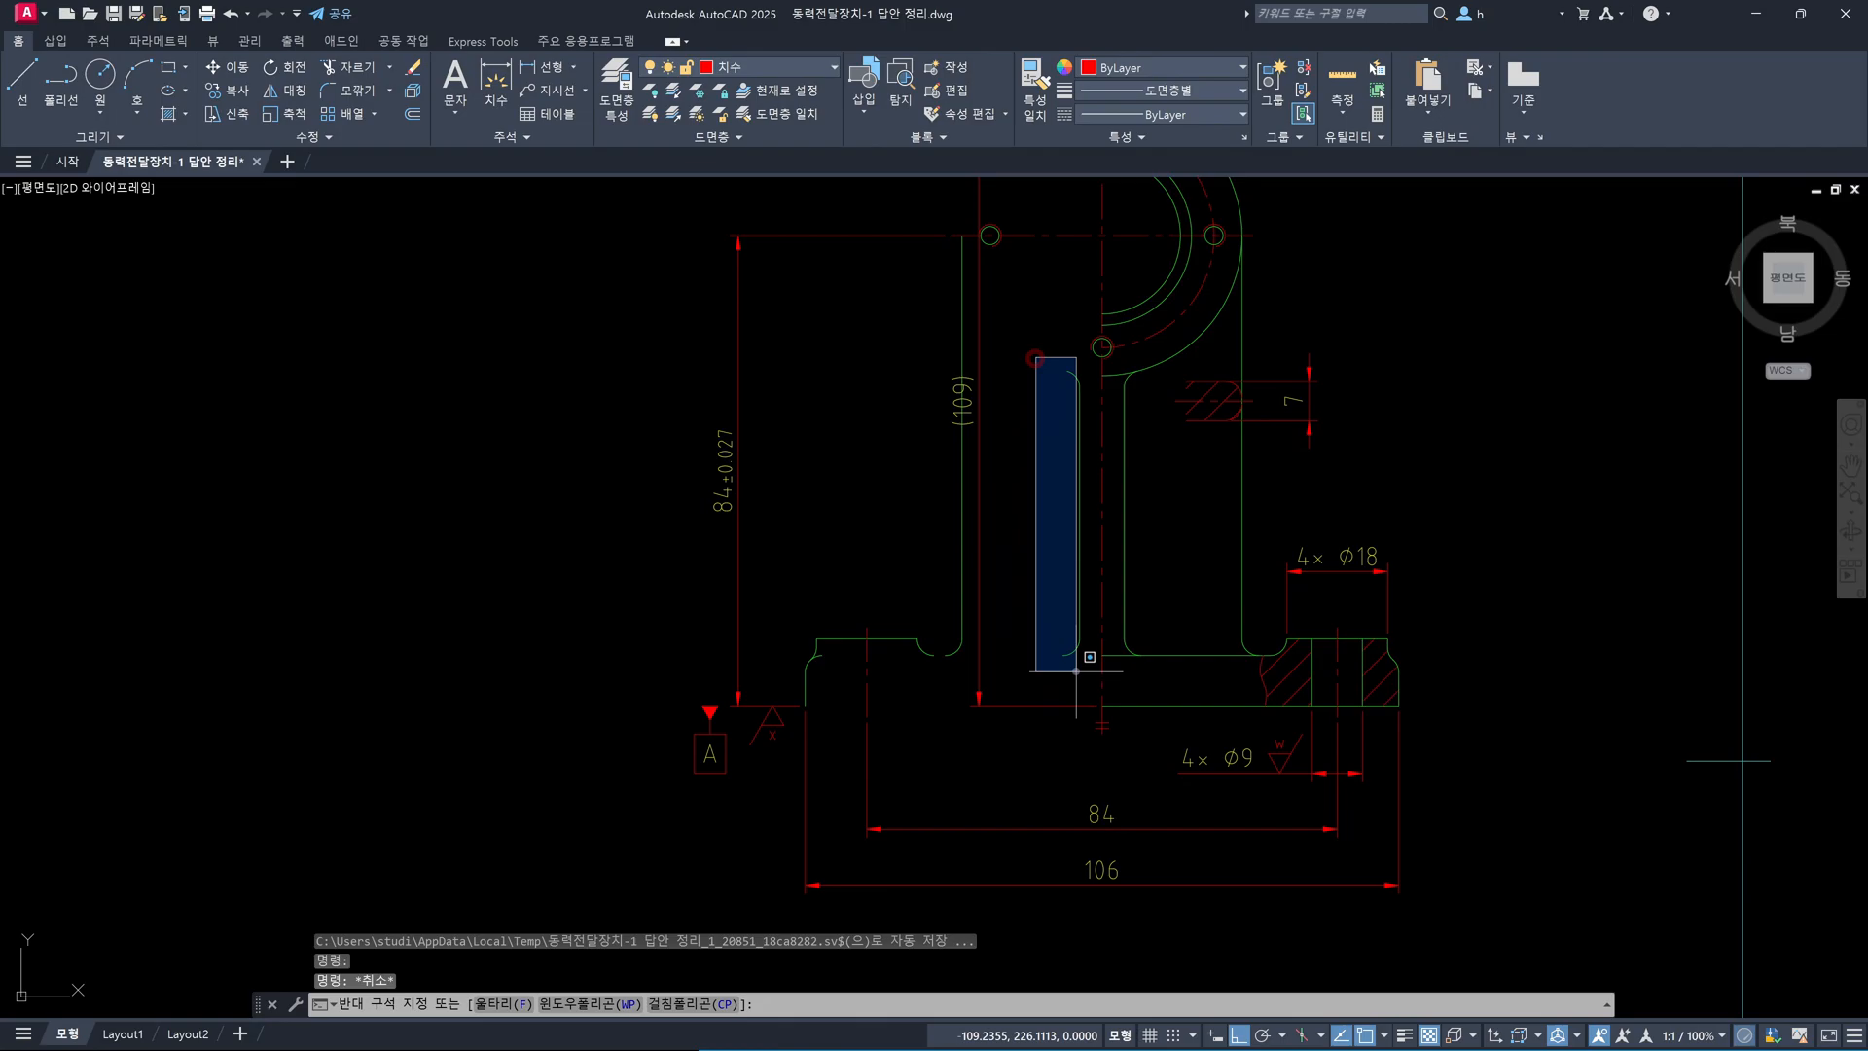
pyautogui.click(1085, 673)
pyautogui.press('Delete')
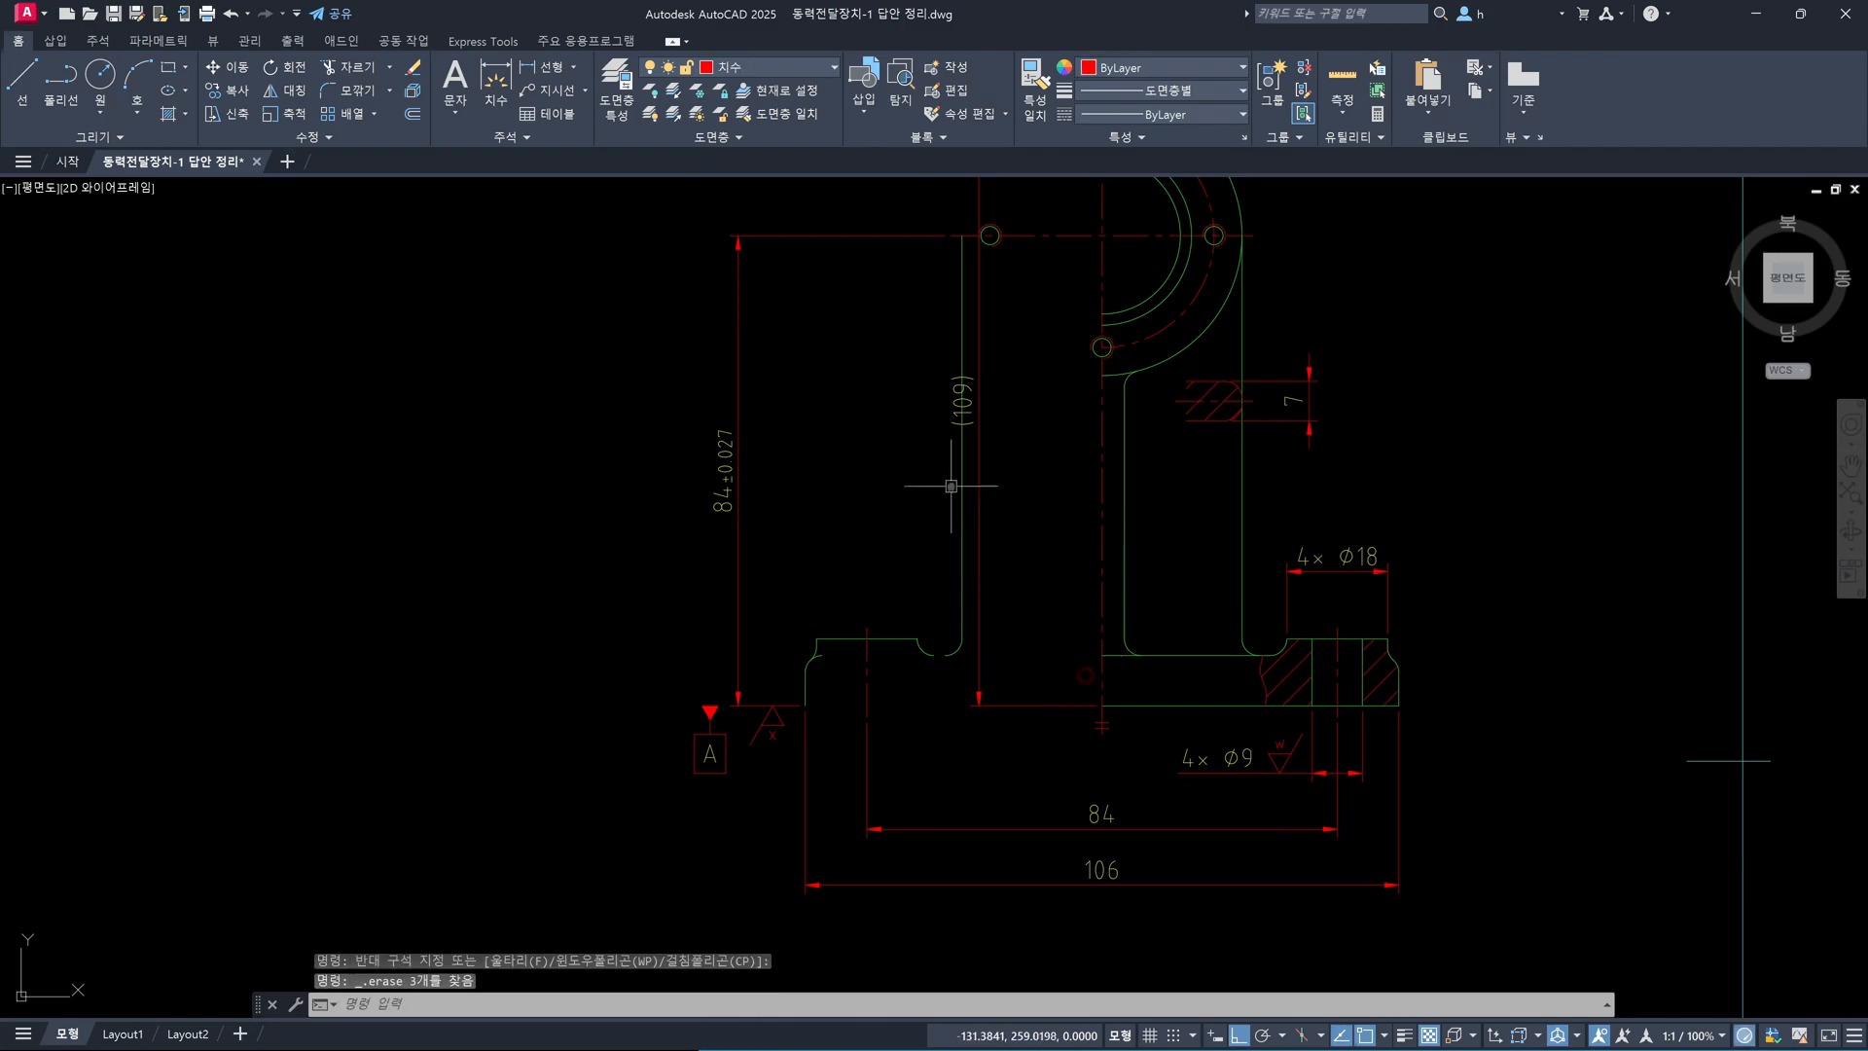
# Erase the left outer wall line, its base fillets and the left small hole of the bracket view
pyautogui.click(913, 202)
pyautogui.click(1027, 679)
pyautogui.press('Delete')
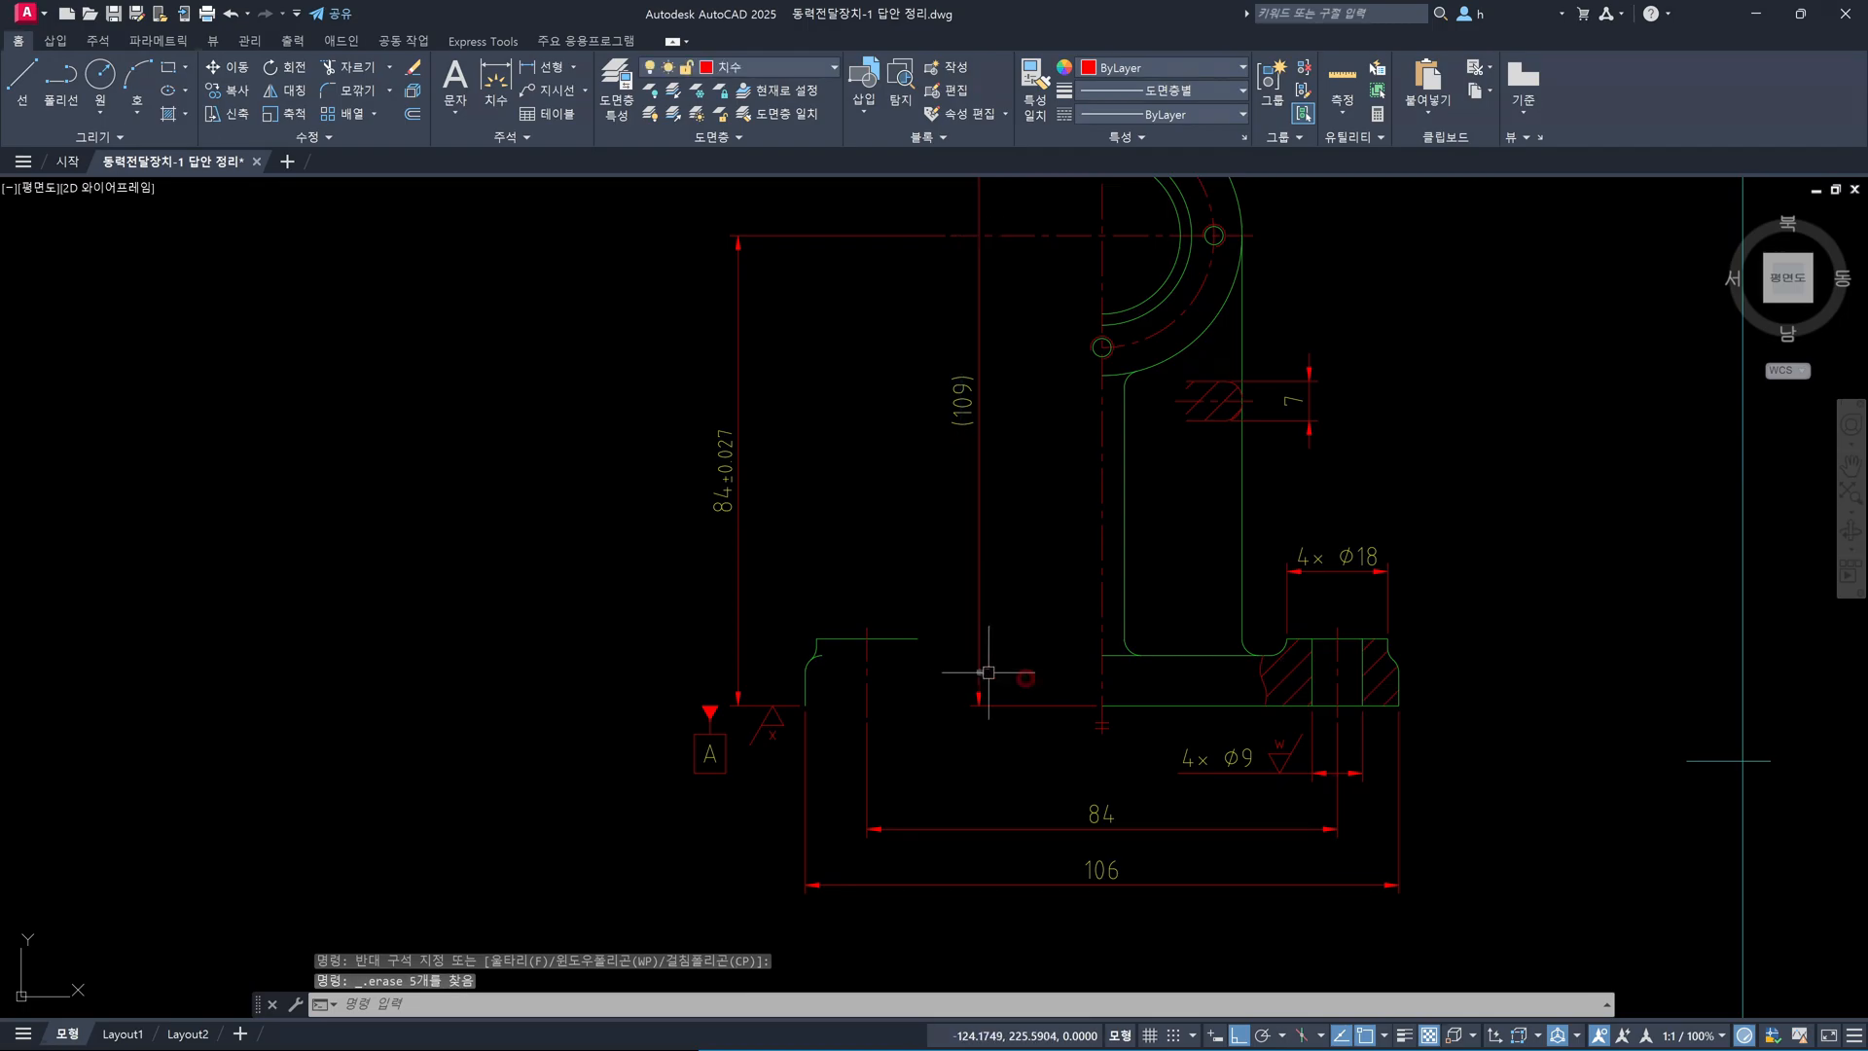
# Erase the remaining outline and hole centreline of the base's left foot
pyautogui.click(801, 610)
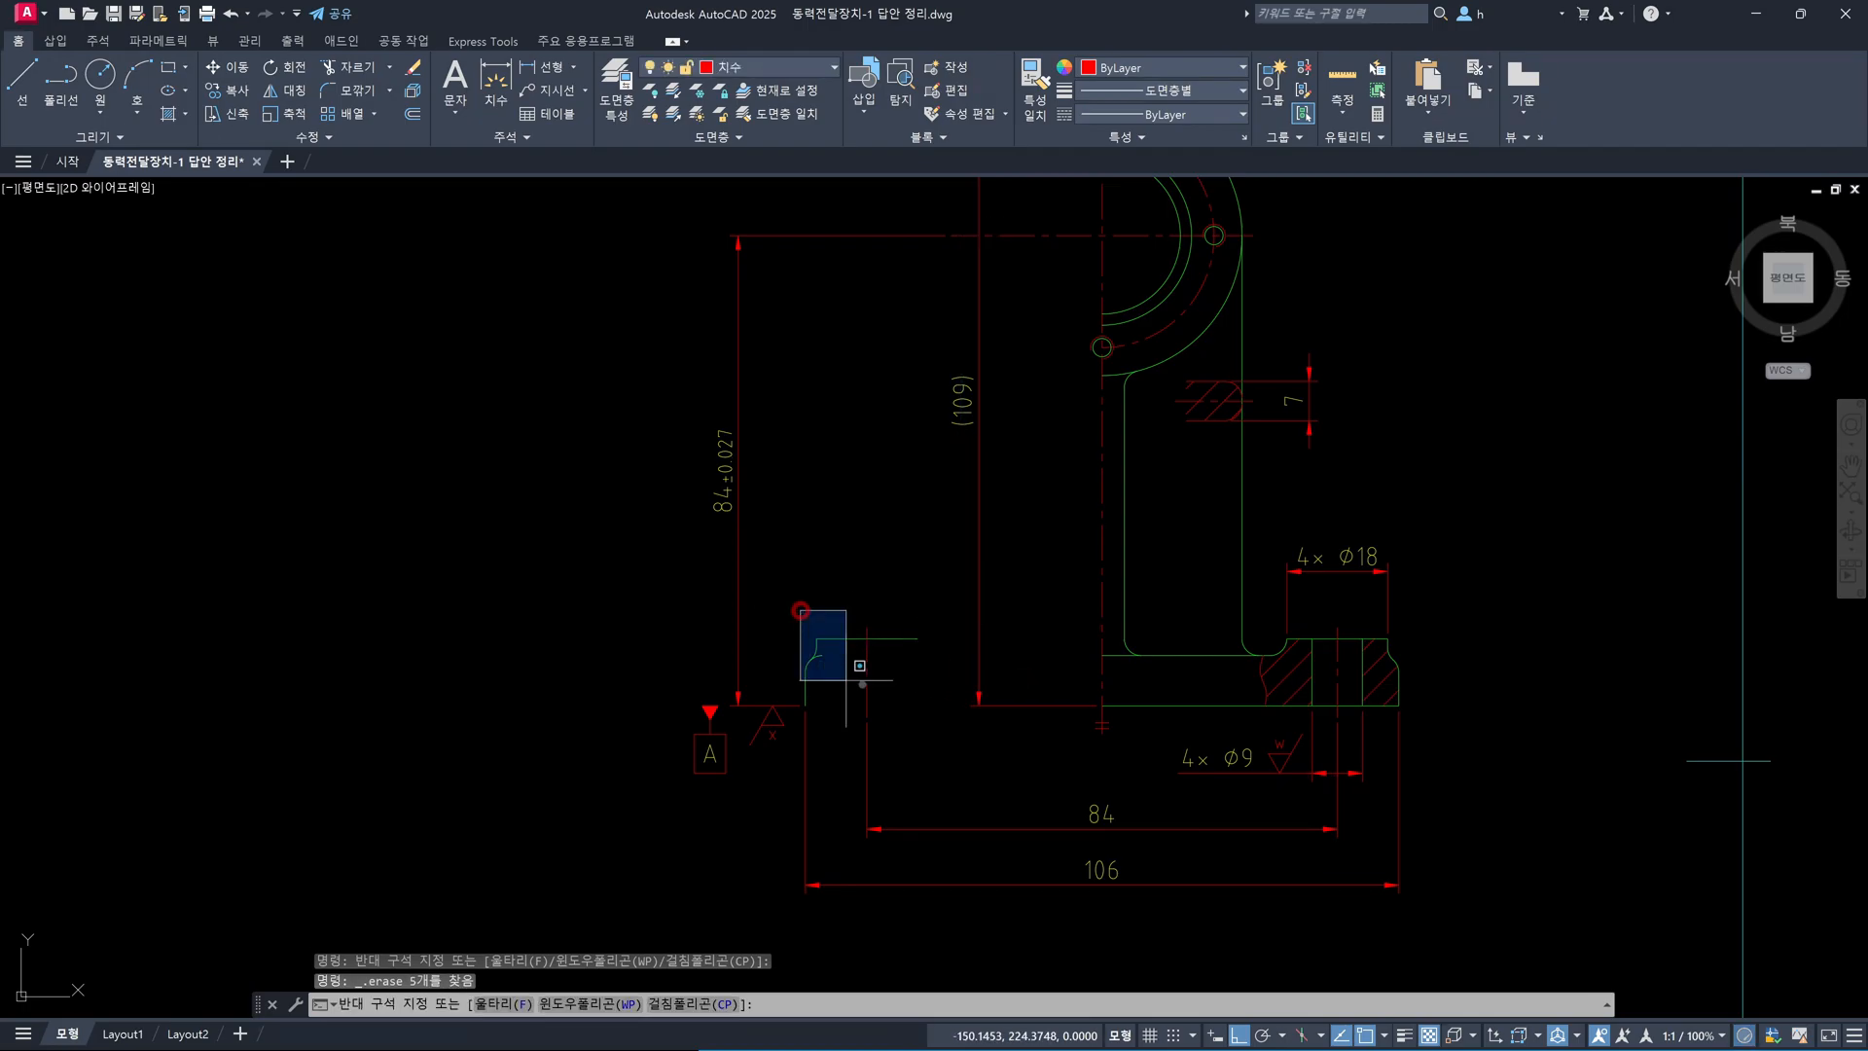
pyautogui.click(930, 768)
pyautogui.press('Delete')
pyautogui.press('Escape')
pyautogui.moveTo(984, 667); pyautogui.dragTo(965, 769, button='middle')
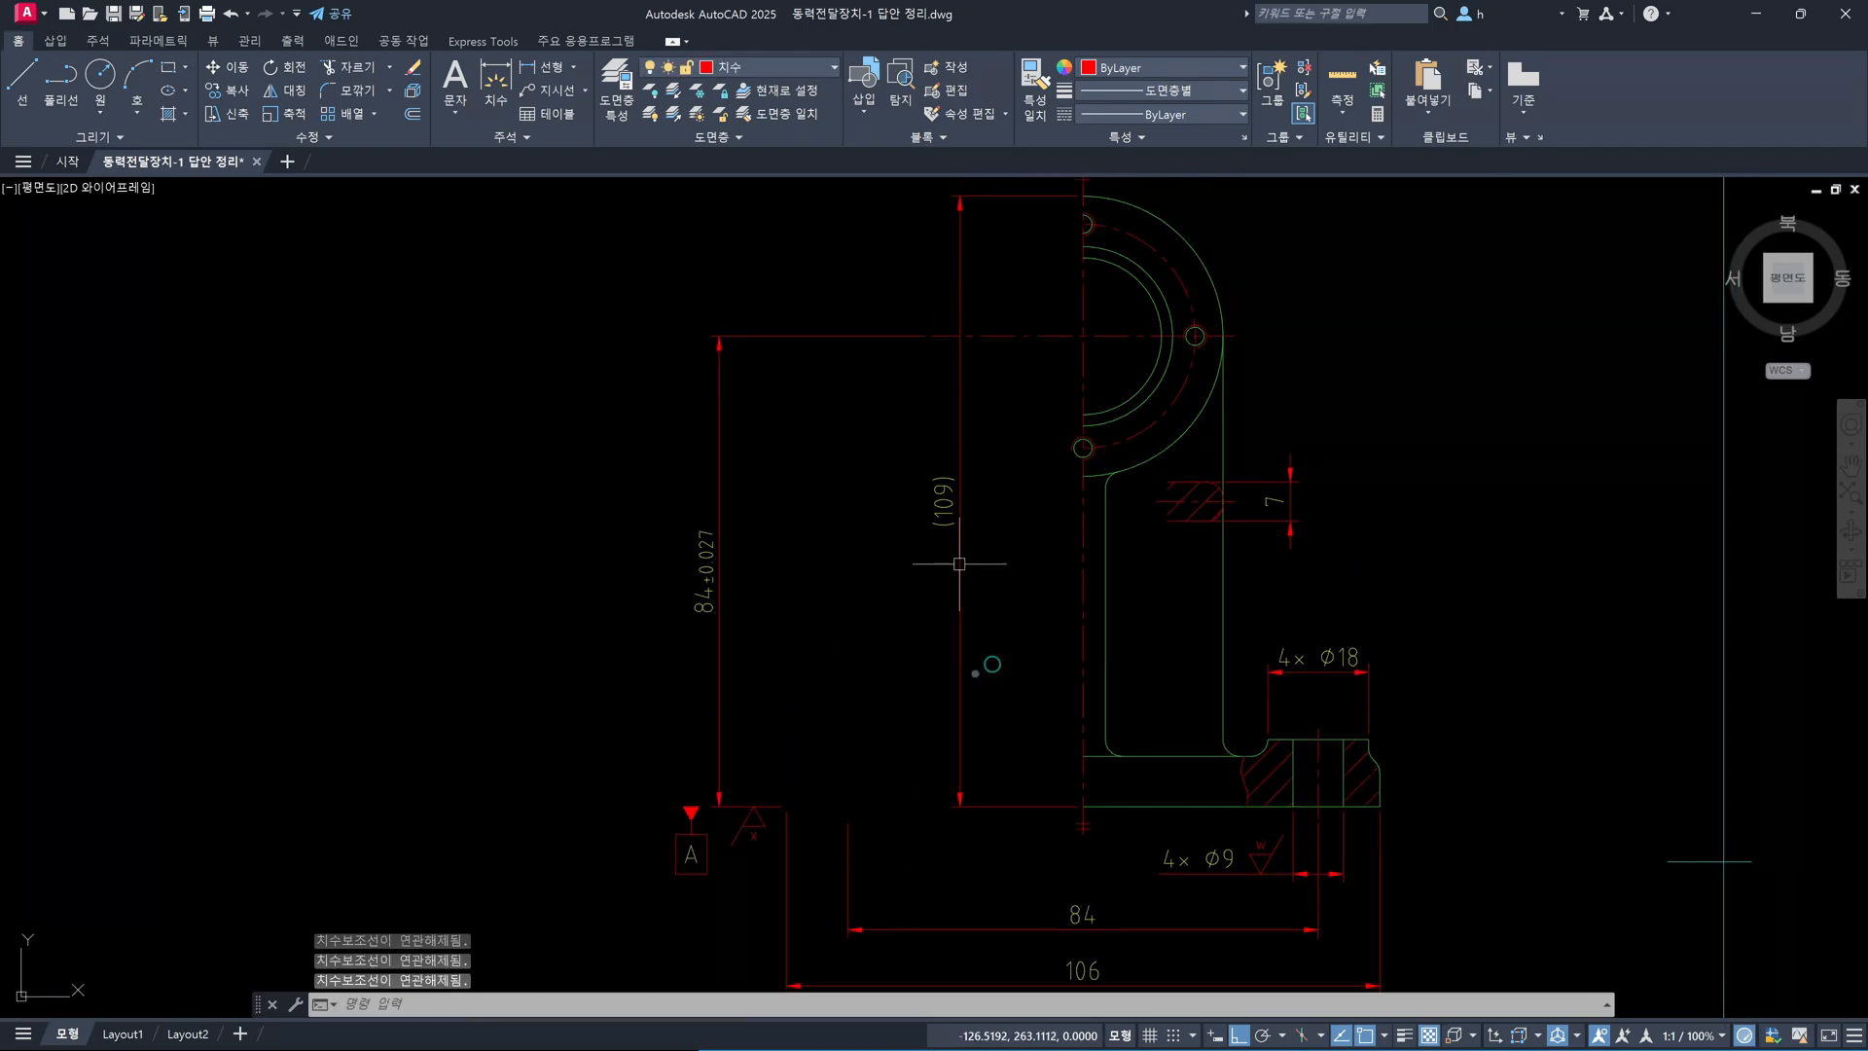
# Trim the horizontal centreline on the left side of the vertical centreline, using the vertical centreline as the cutting edge
pyautogui.write('tr')
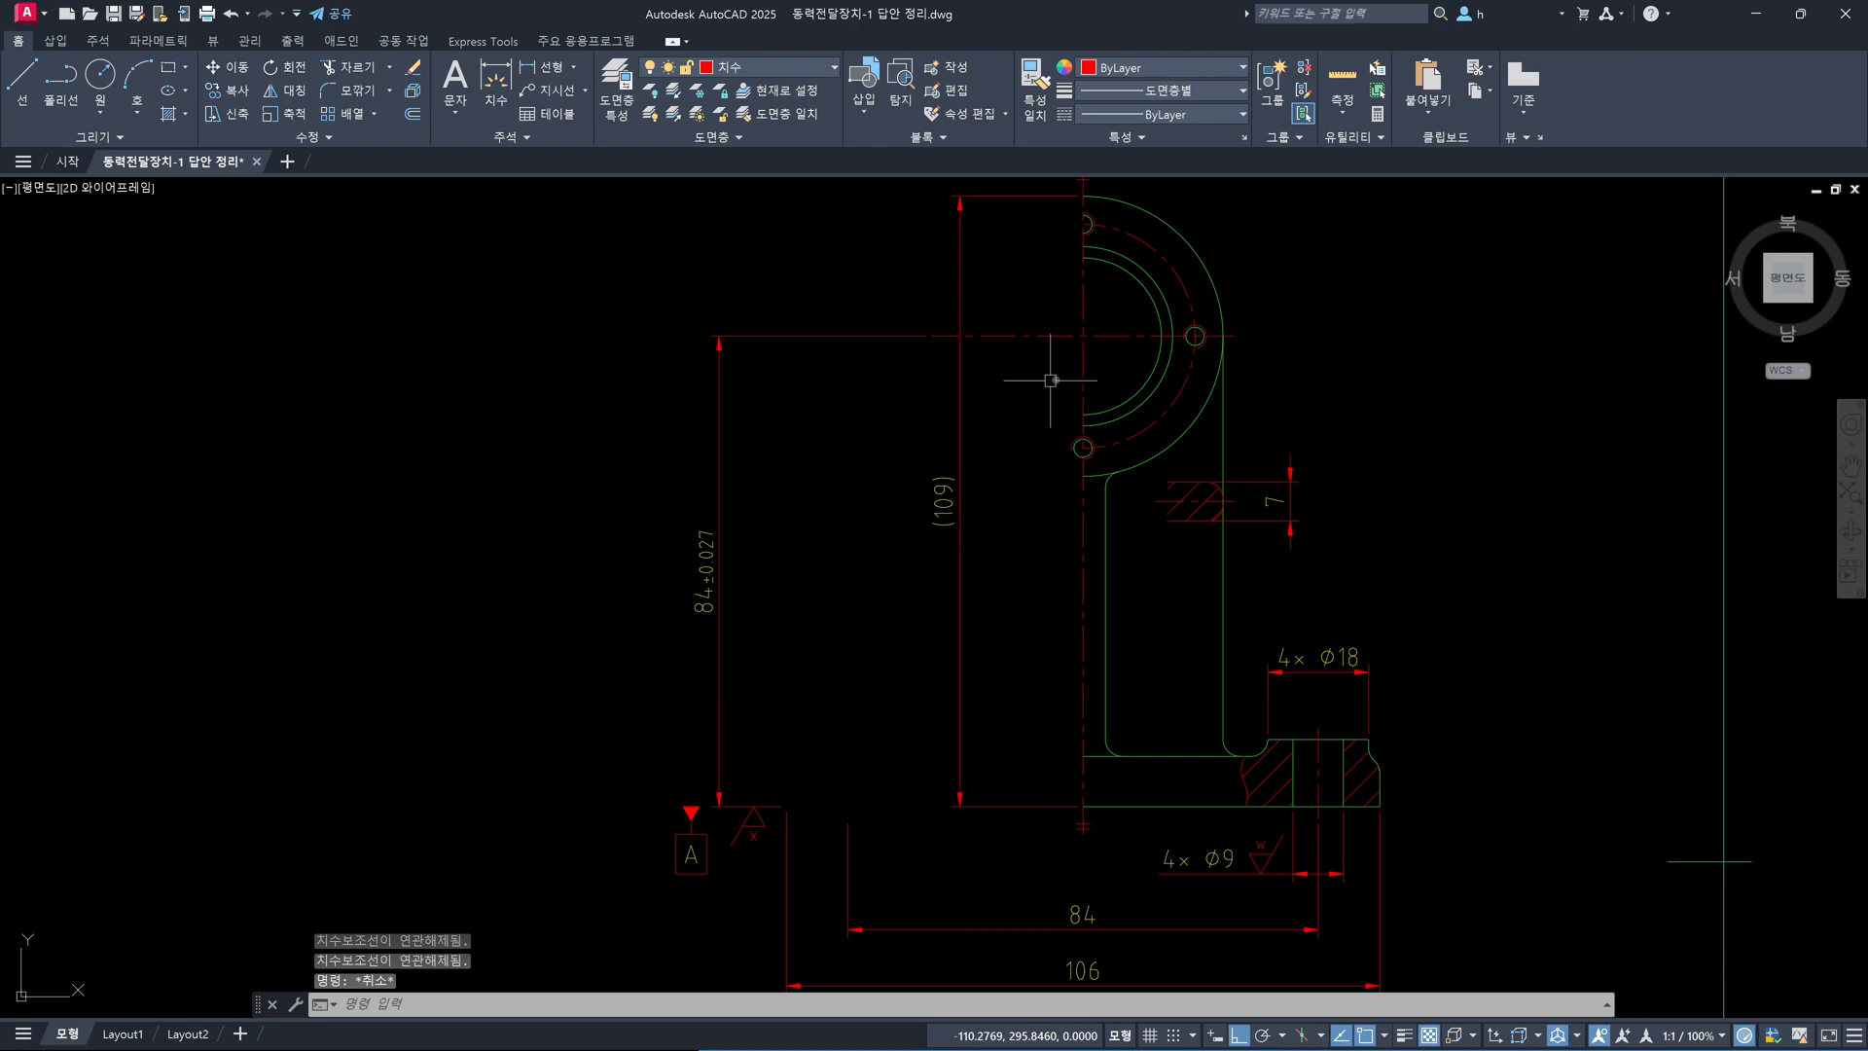
pyautogui.press('Return')
pyautogui.press('Return')
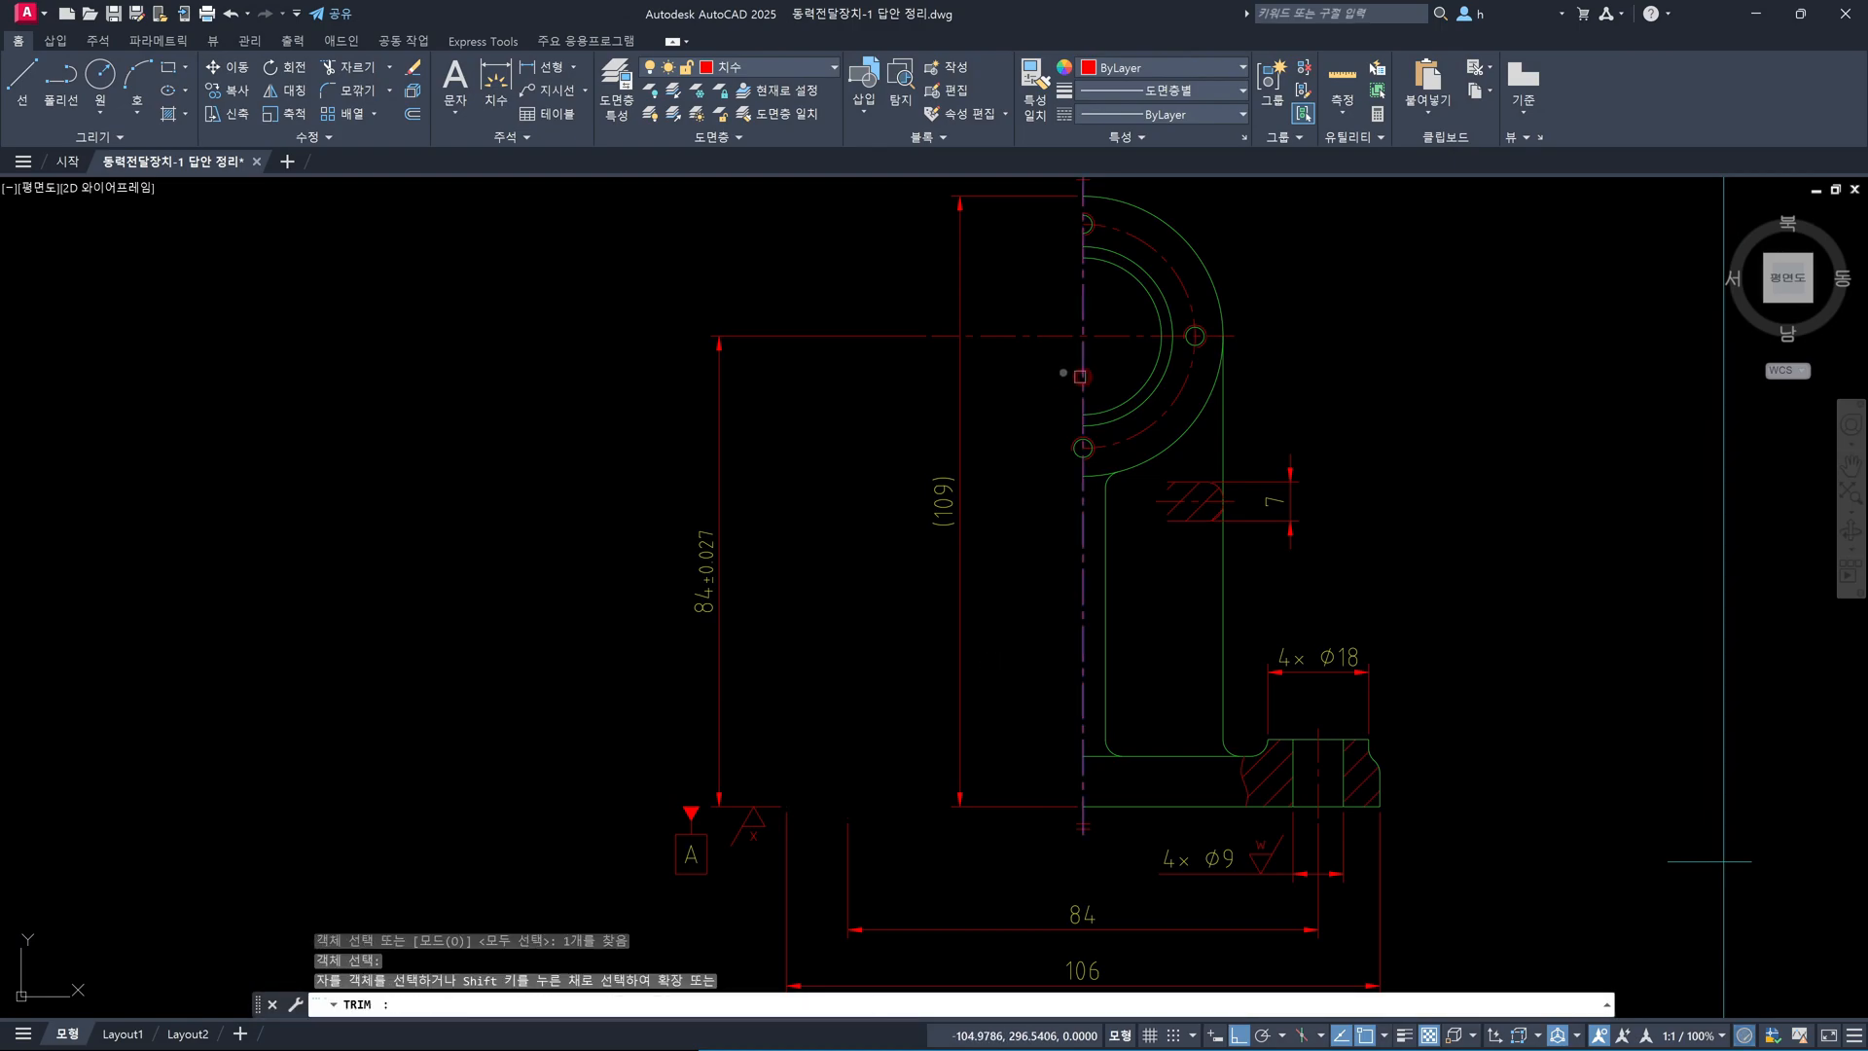
pyautogui.click(1092, 381)
pyautogui.click(999, 275)
pyautogui.press('Escape')
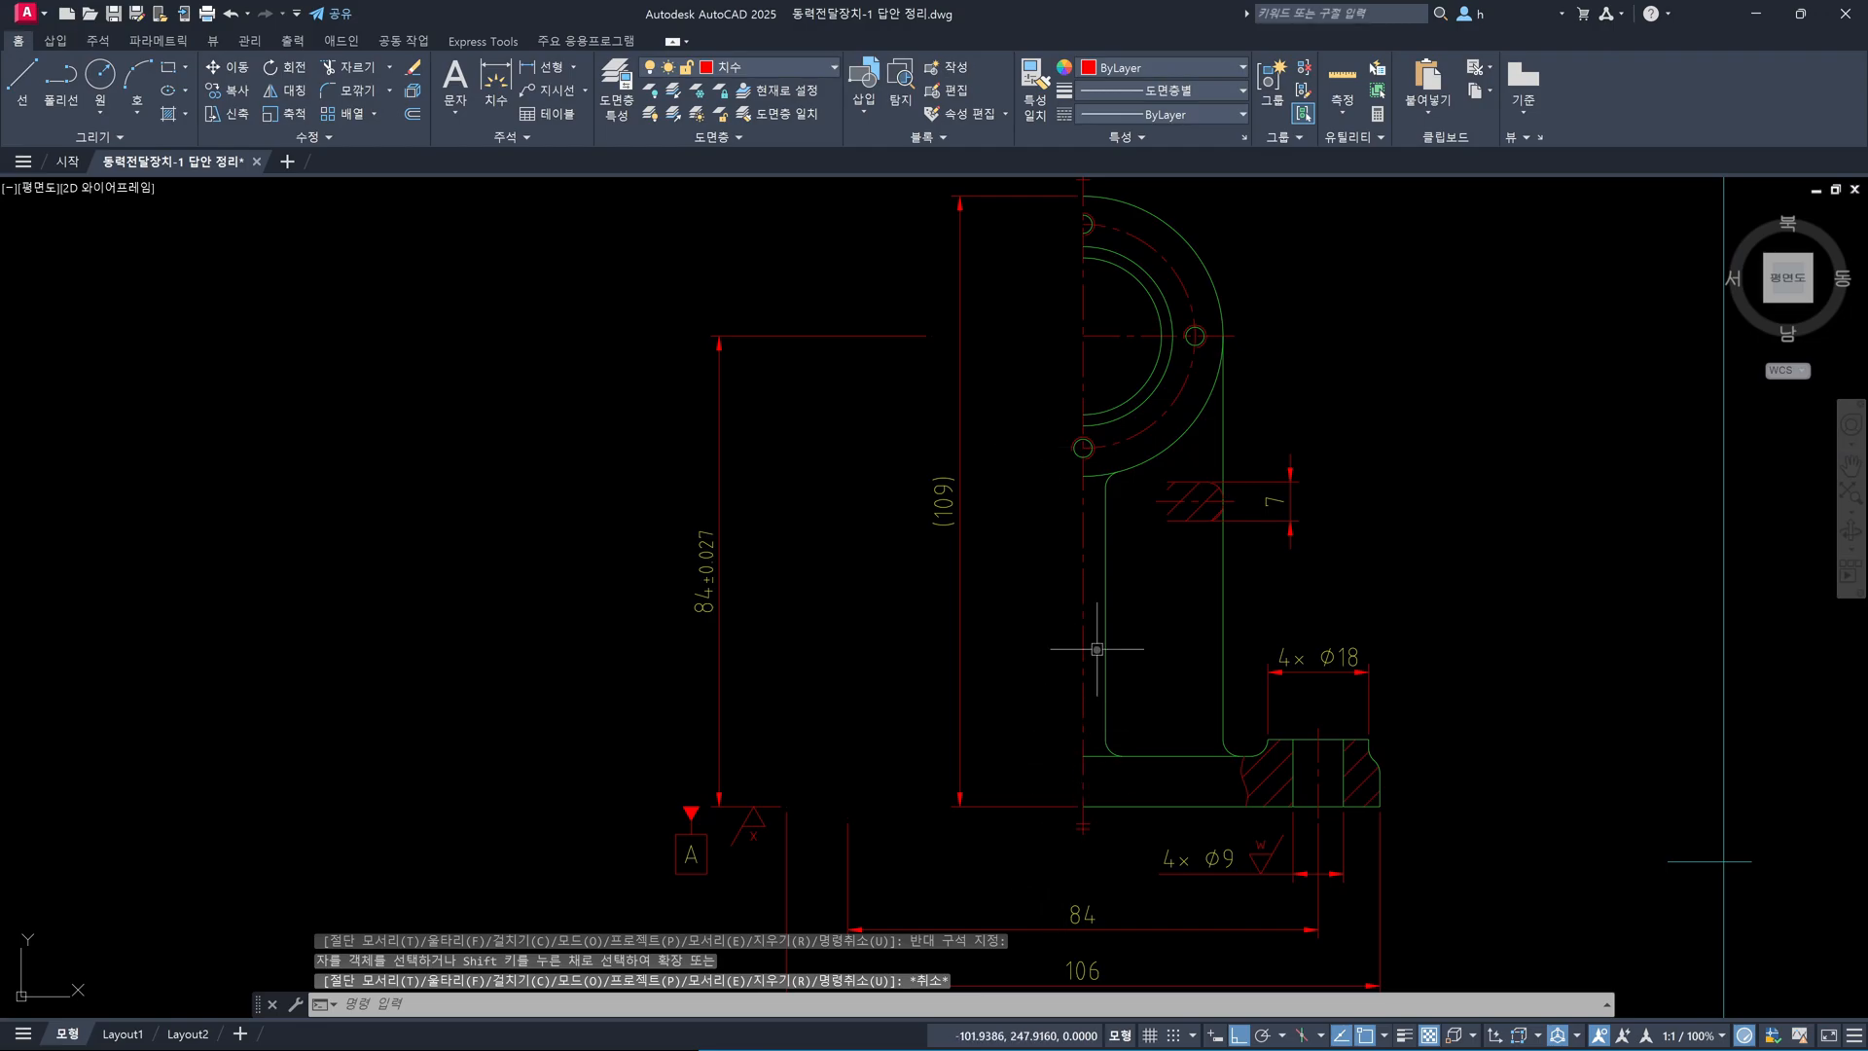
# Trim away the left half of the lower tapped hole's circles at the vertical centreline
pyautogui.moveTo(1098, 574); pyautogui.dragTo(1079, 689, button='middle')
pyautogui.scroll(6, 1066, 559)
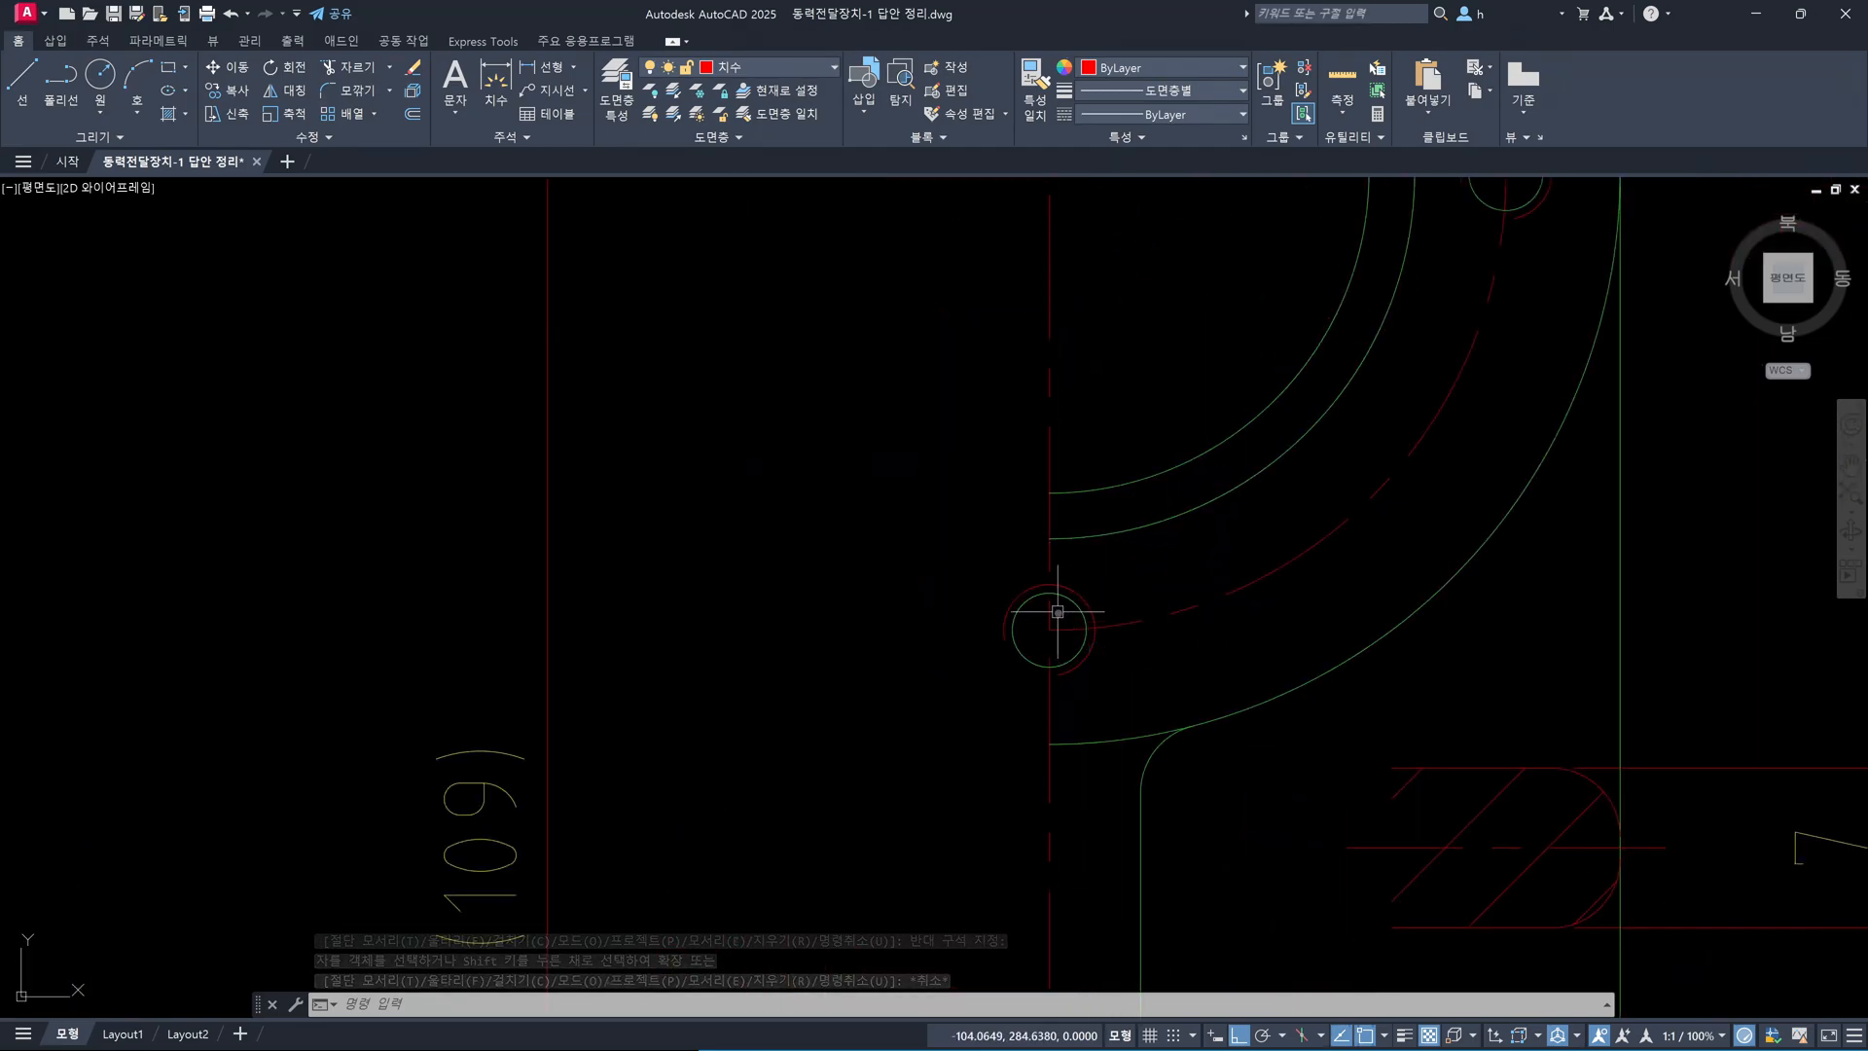
pyautogui.press('space')
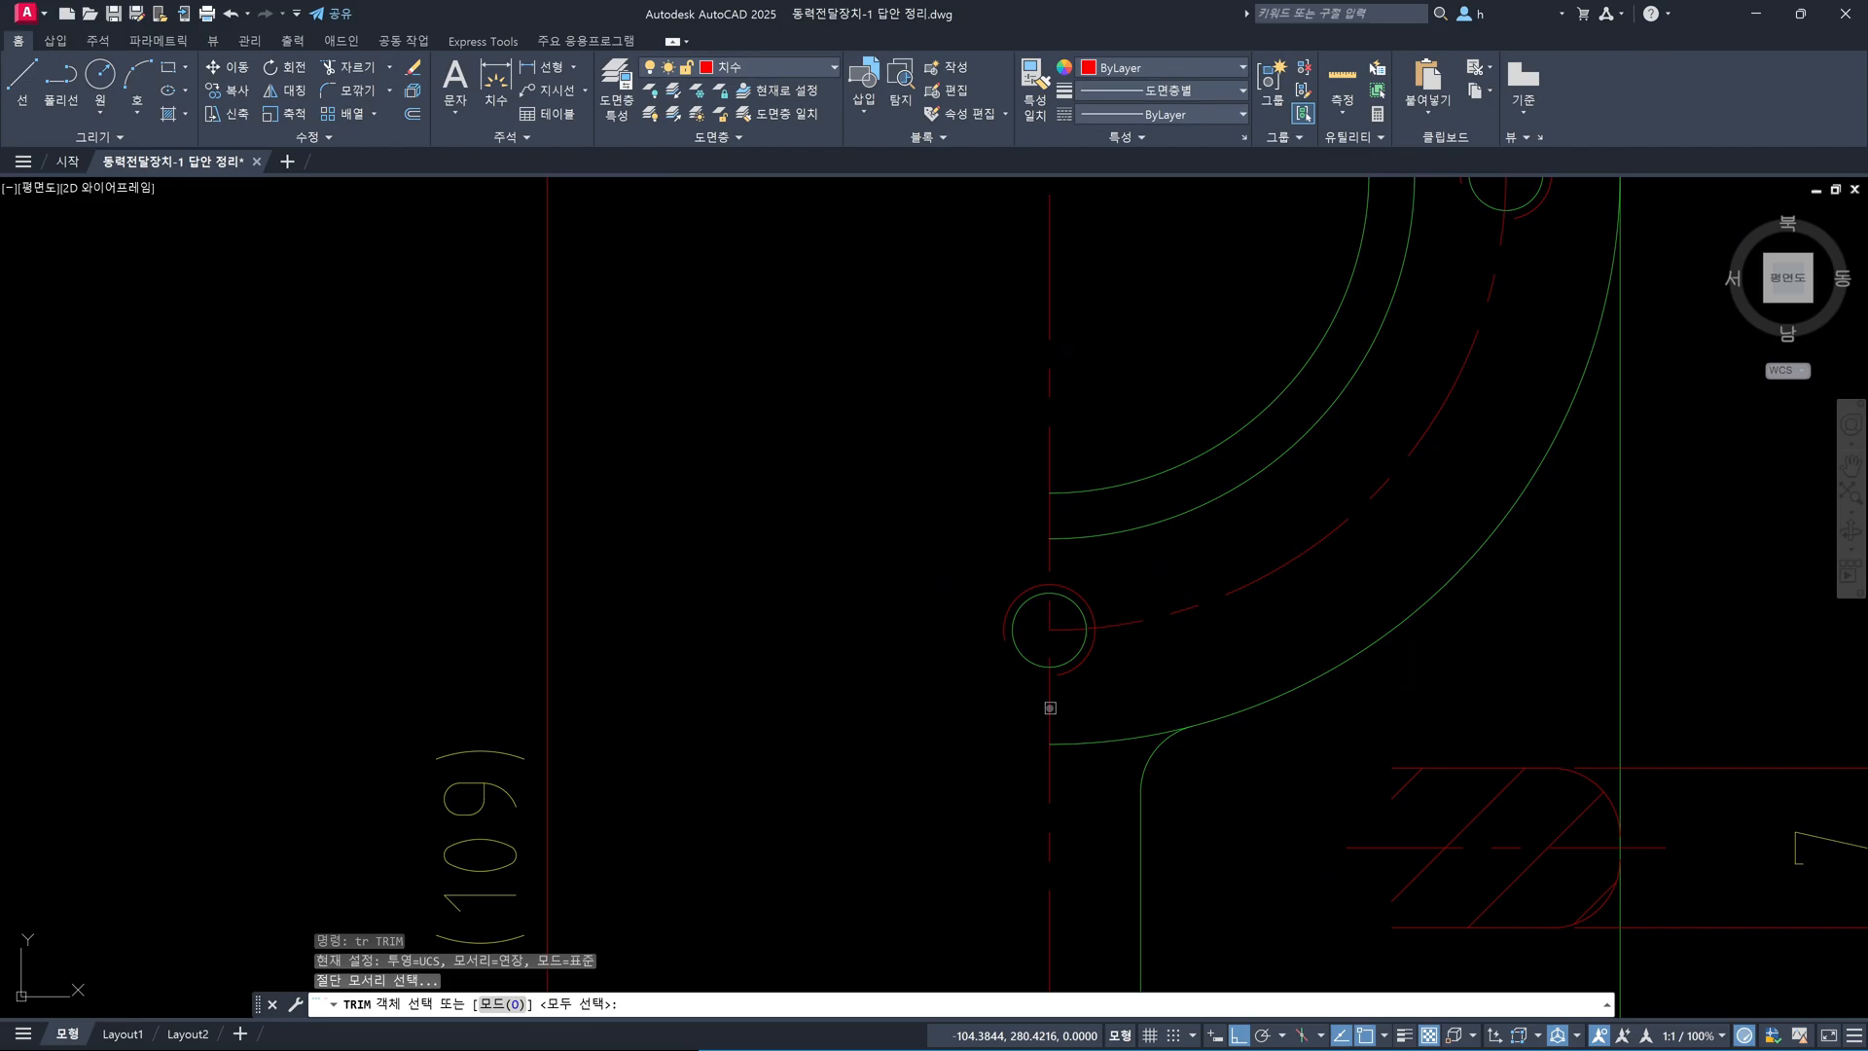
pyautogui.click(1048, 708)
pyautogui.press('space')
pyautogui.moveTo(1033, 686); pyautogui.dragTo(1002, 568)
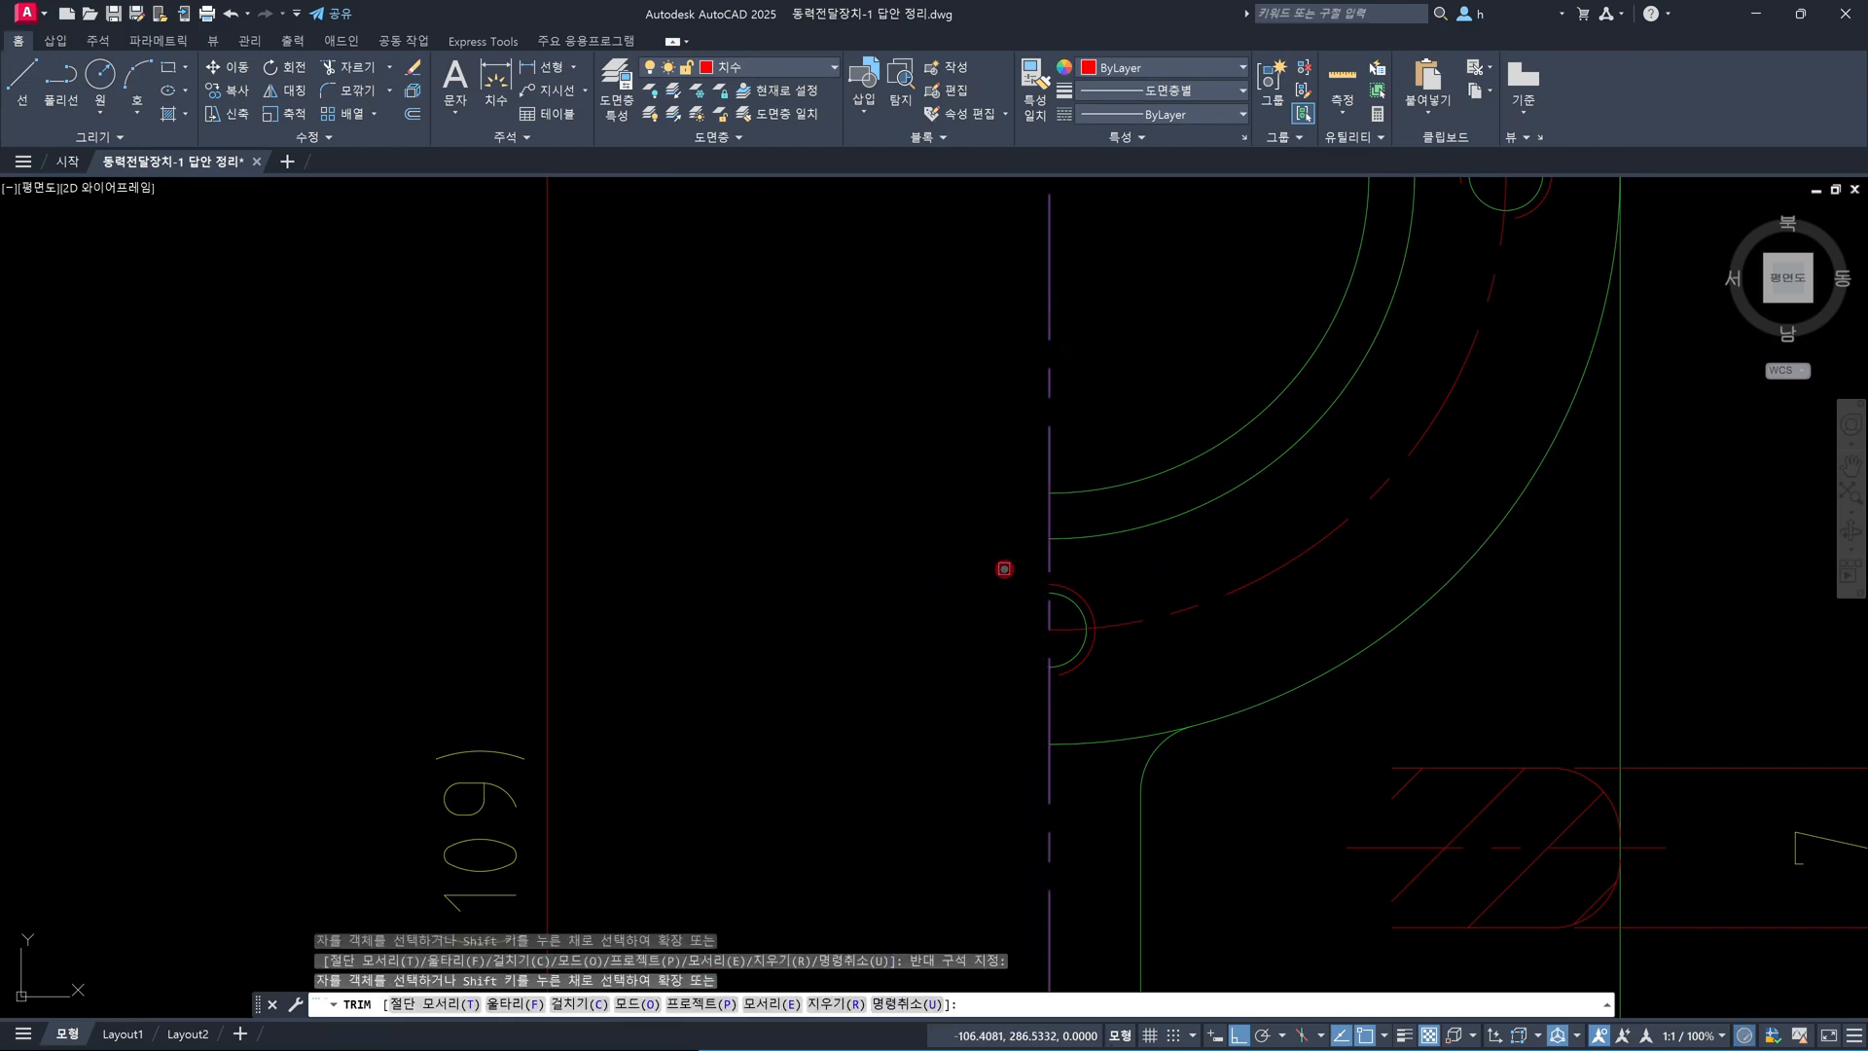
pyautogui.press('Escape')
# Lengthen both ends of the bolt-circle arc and the left end of the horizontal centreline by an increment of 2
pyautogui.scroll(-2, 1004, 599)
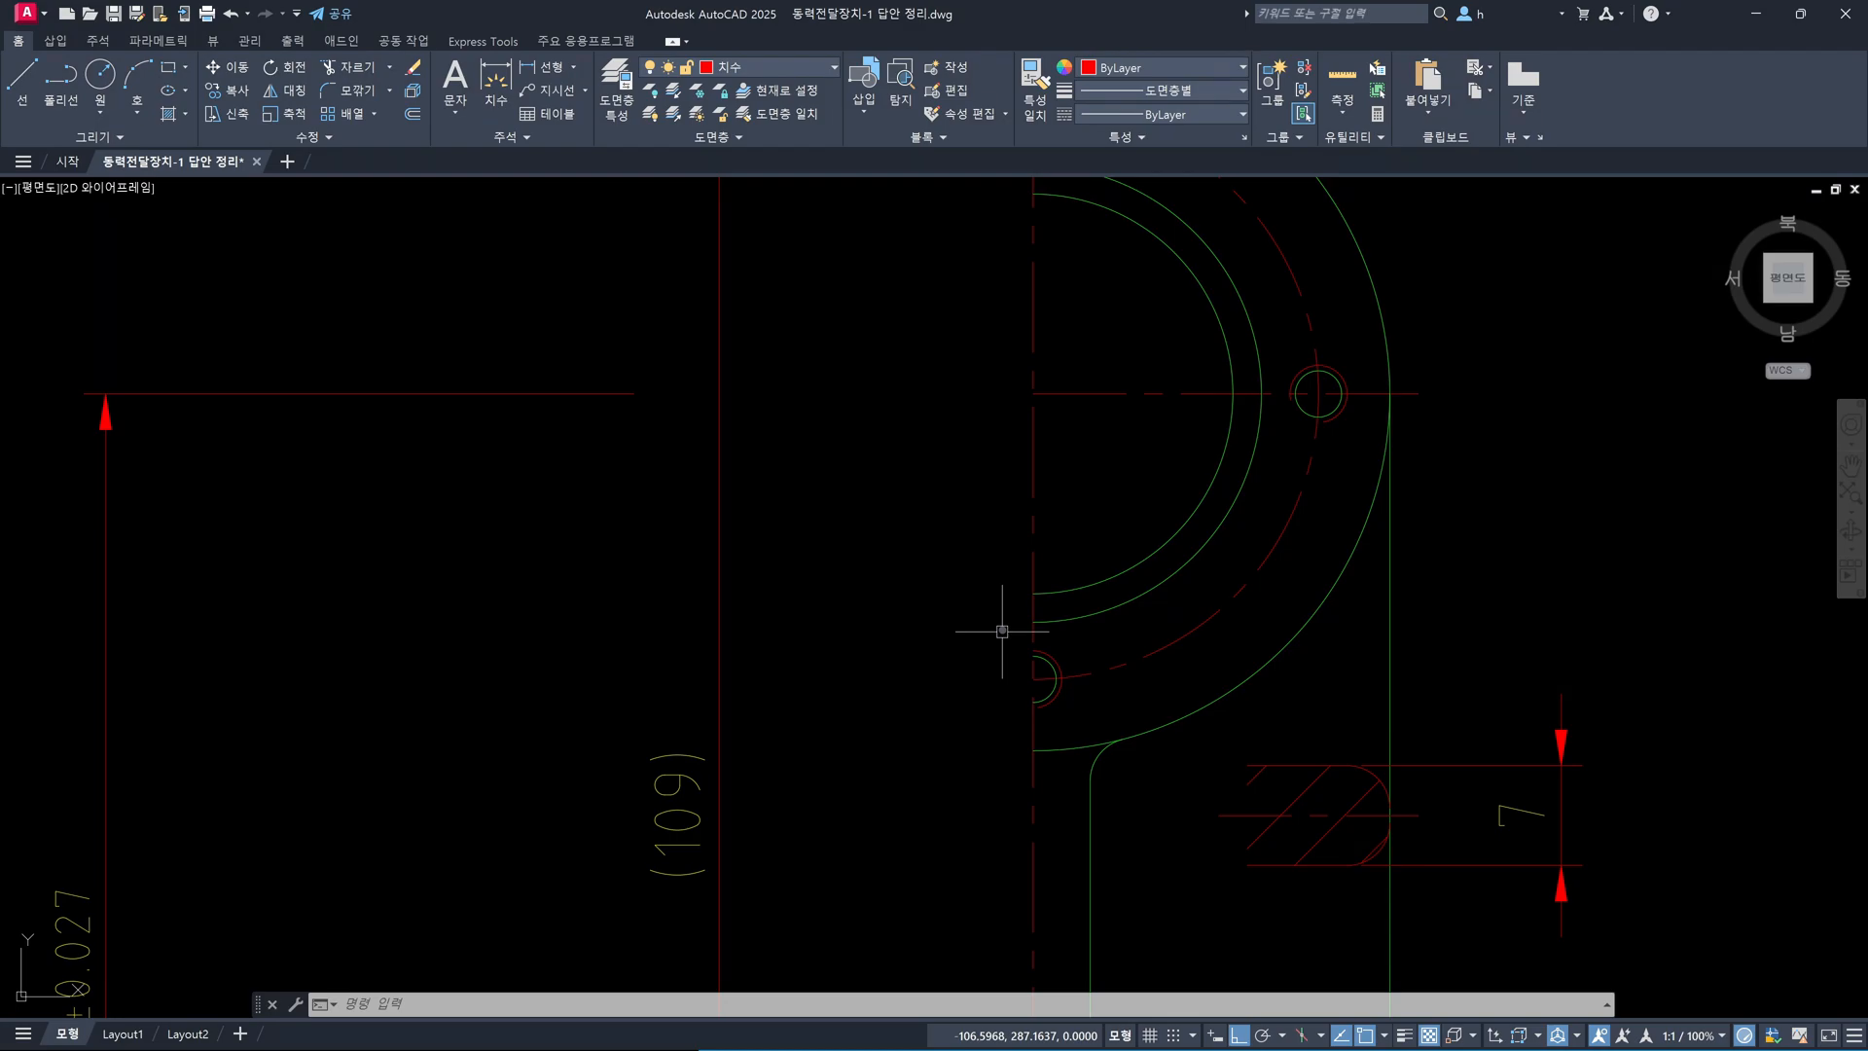
pyautogui.write('len')
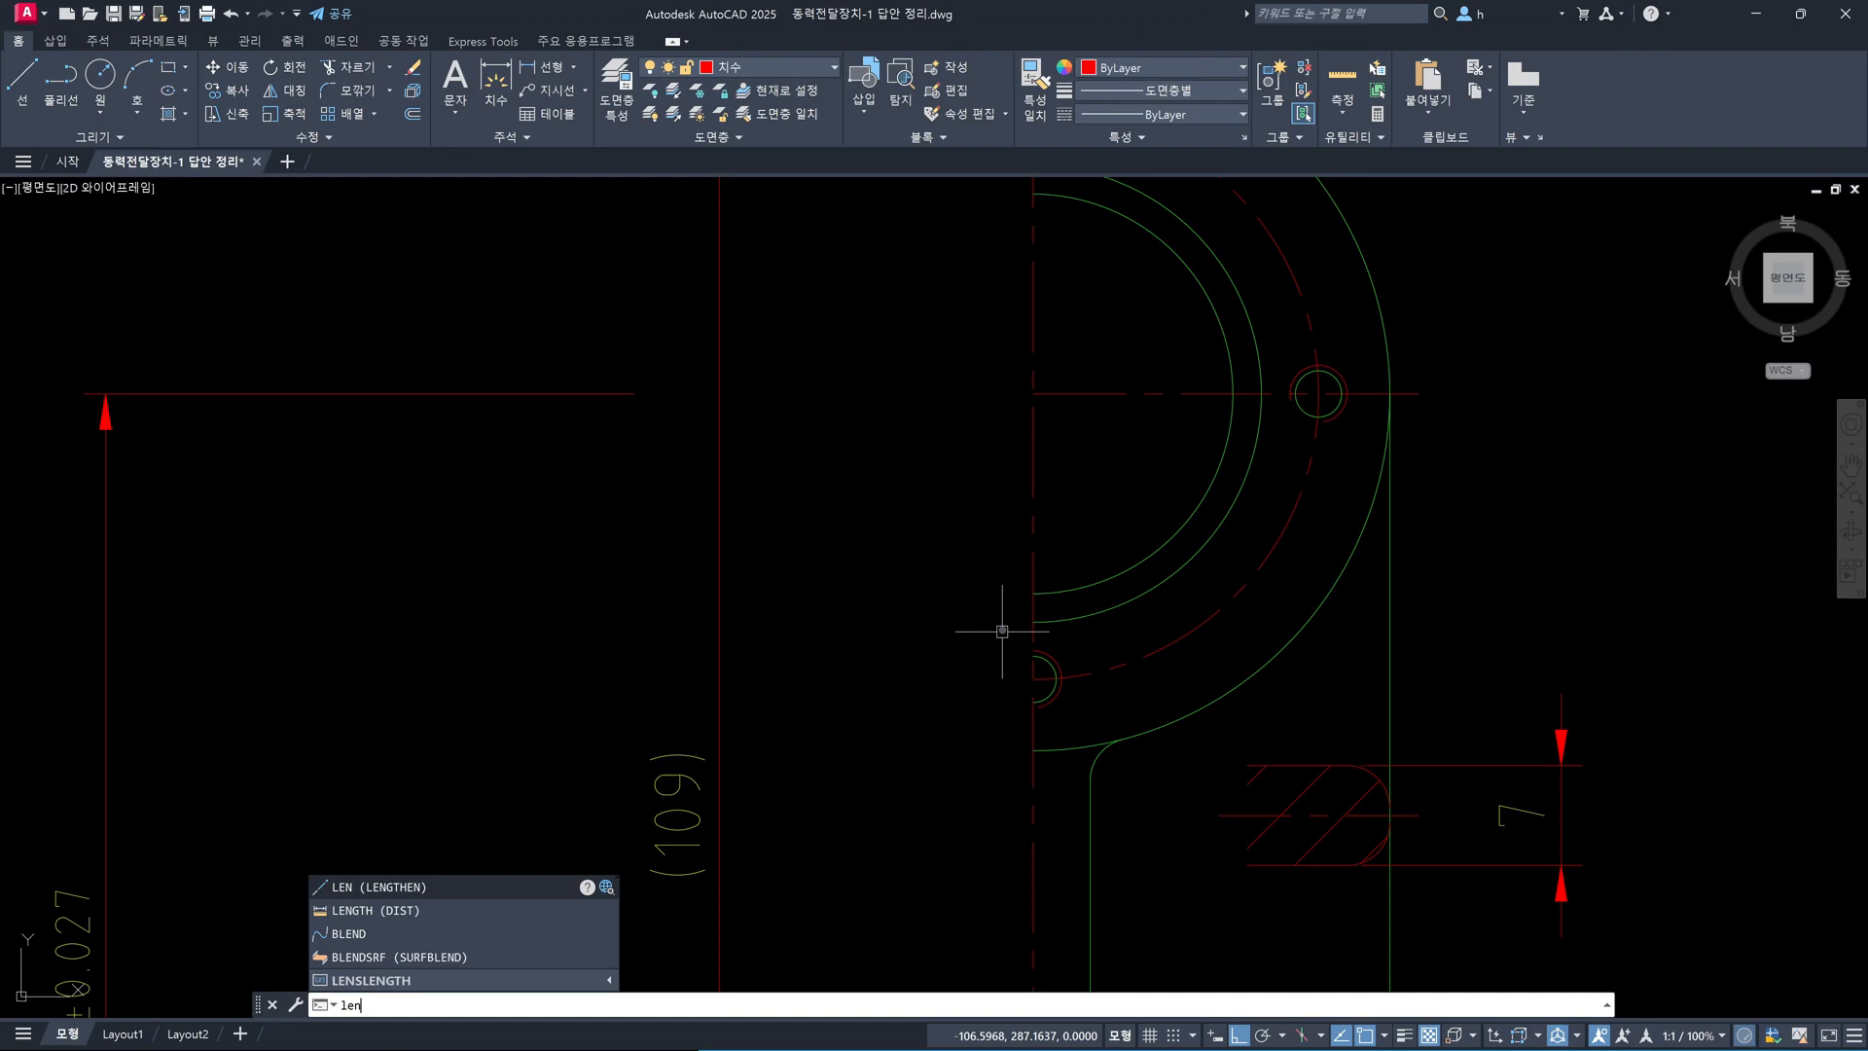
pyautogui.press('Return')
pyautogui.write('de')
pyautogui.press('Return')
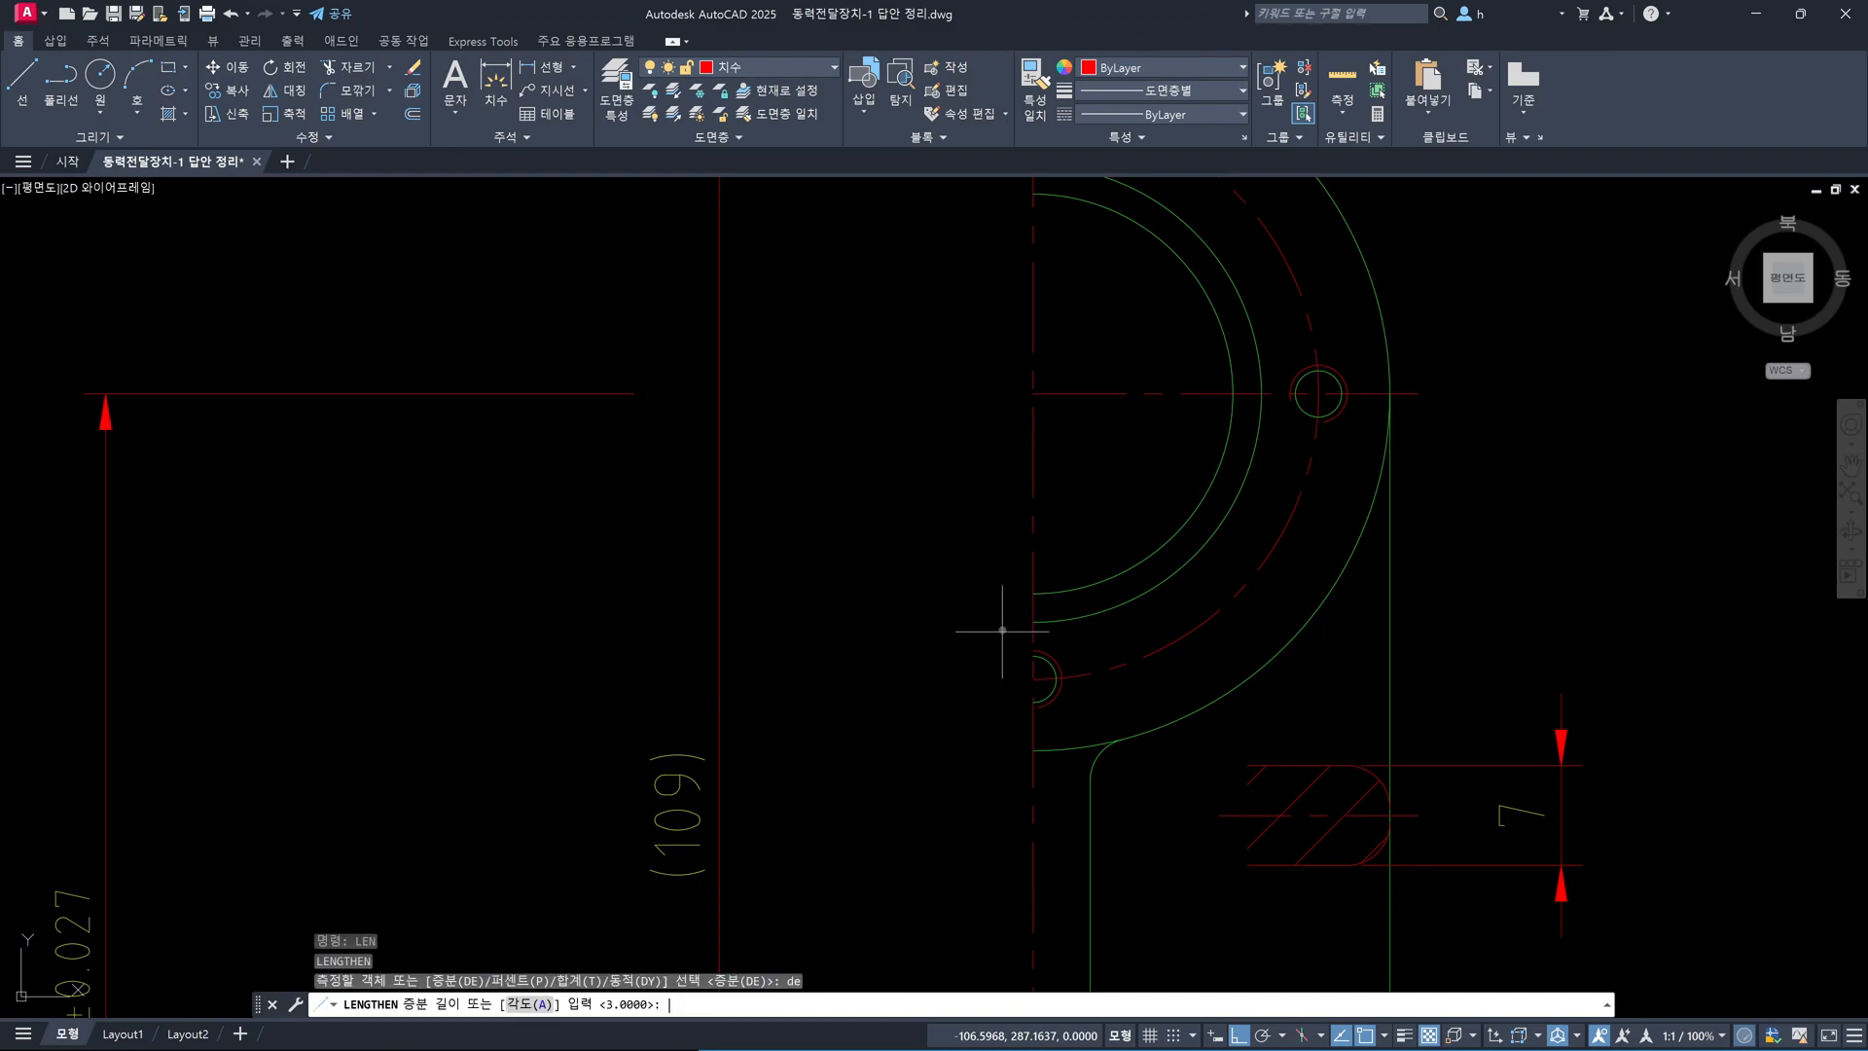
pyautogui.write('2')
pyautogui.press('Return')
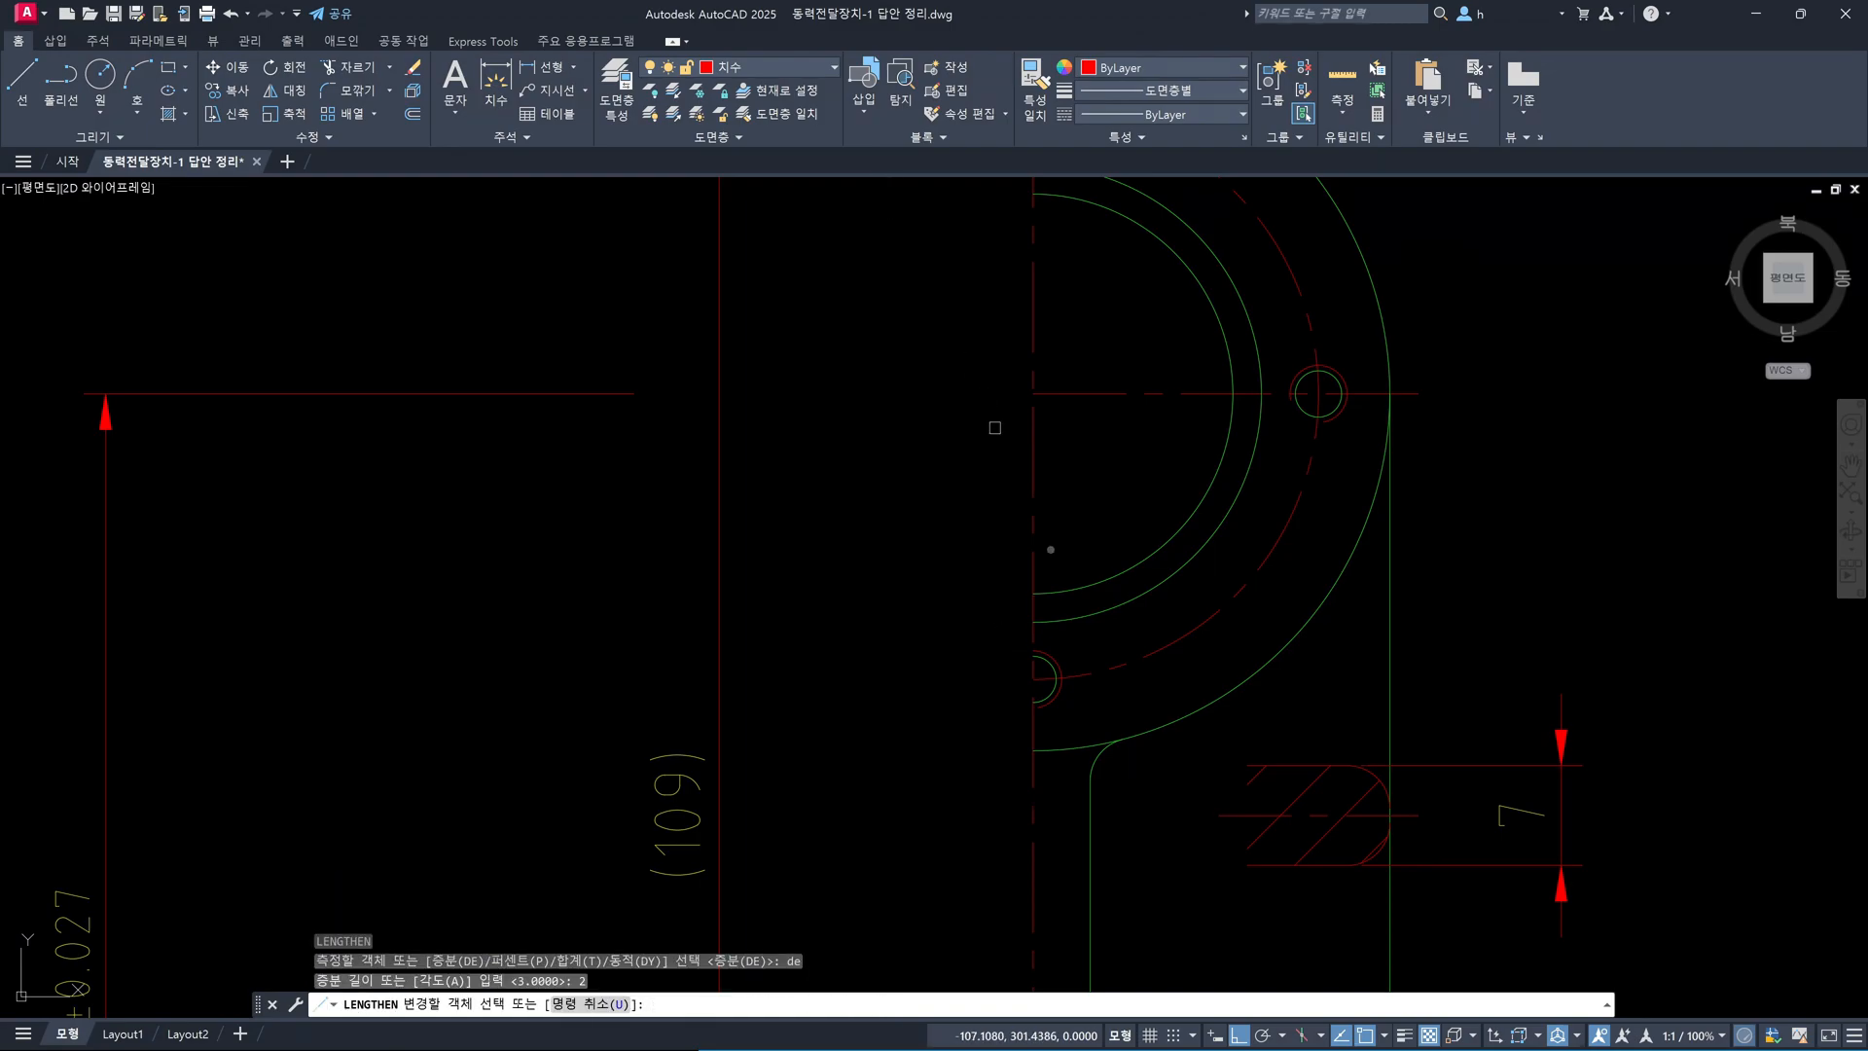
pyautogui.click(1085, 670)
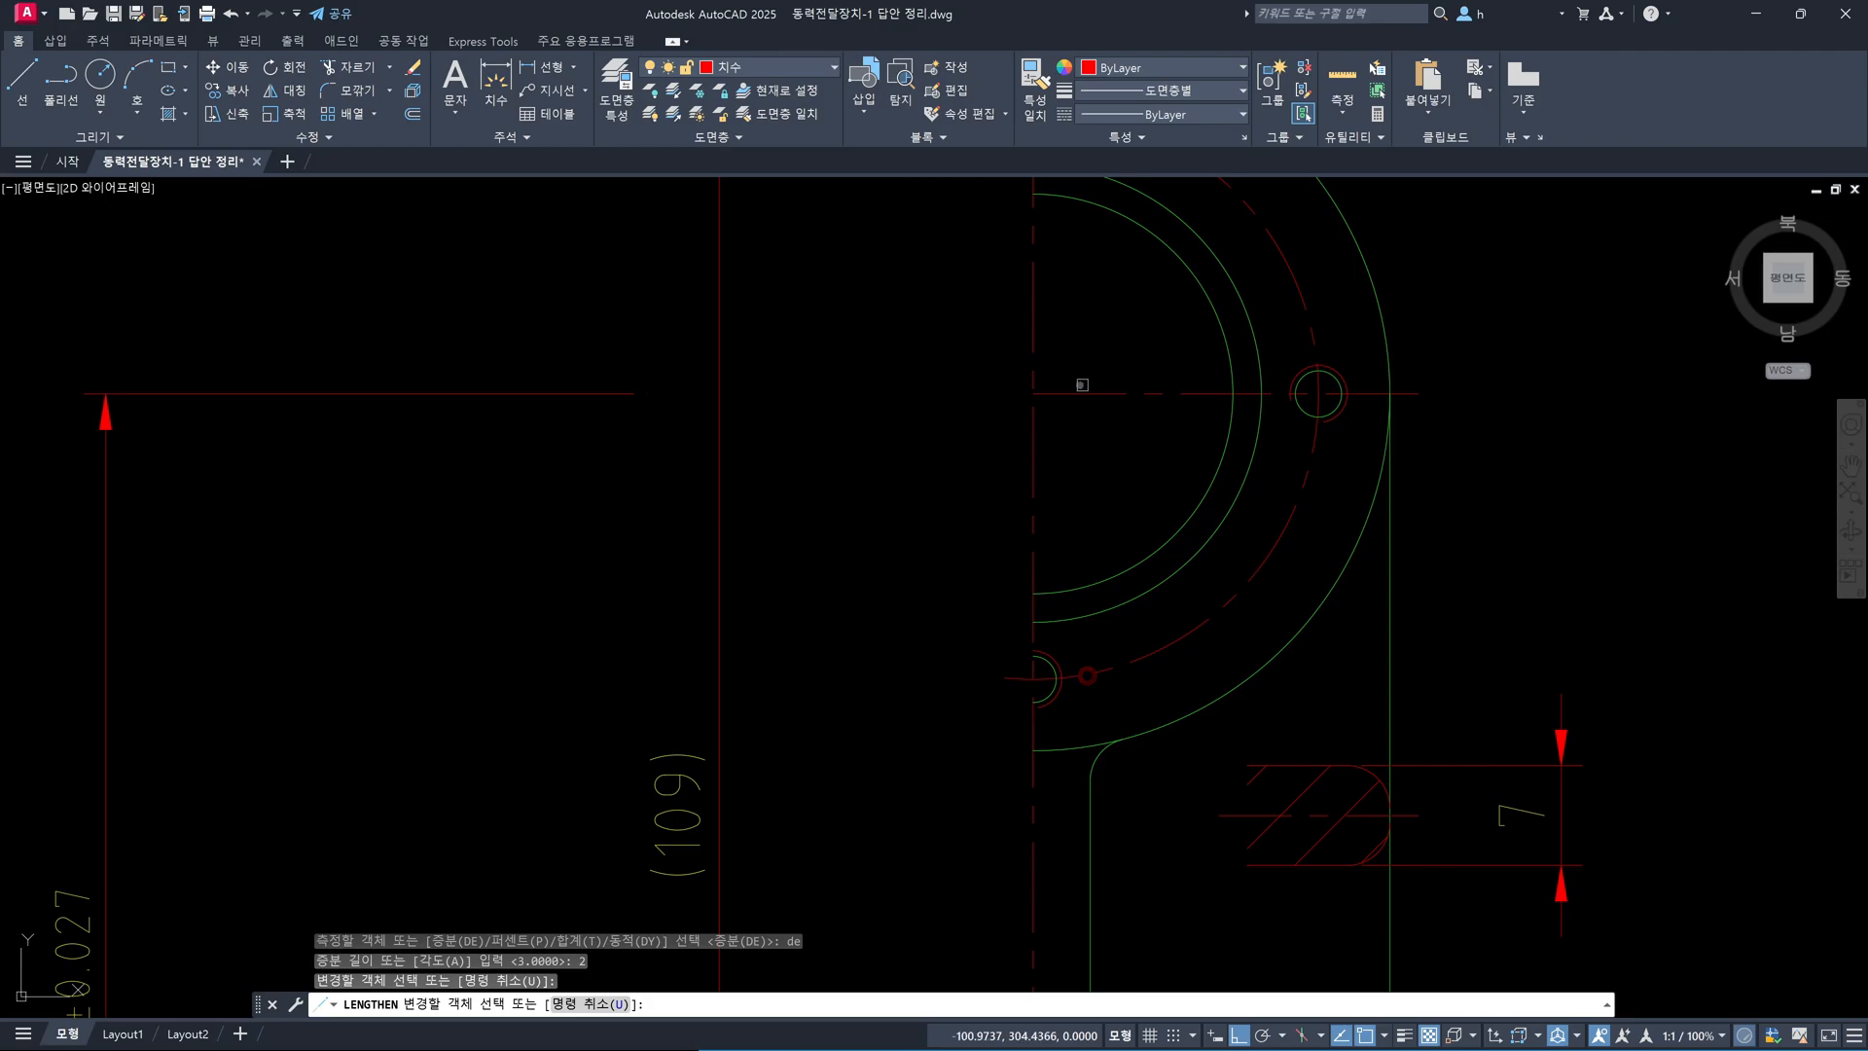
pyautogui.click(1076, 389)
pyautogui.moveTo(1074, 337); pyautogui.dragTo(1095, 561, button='middle')
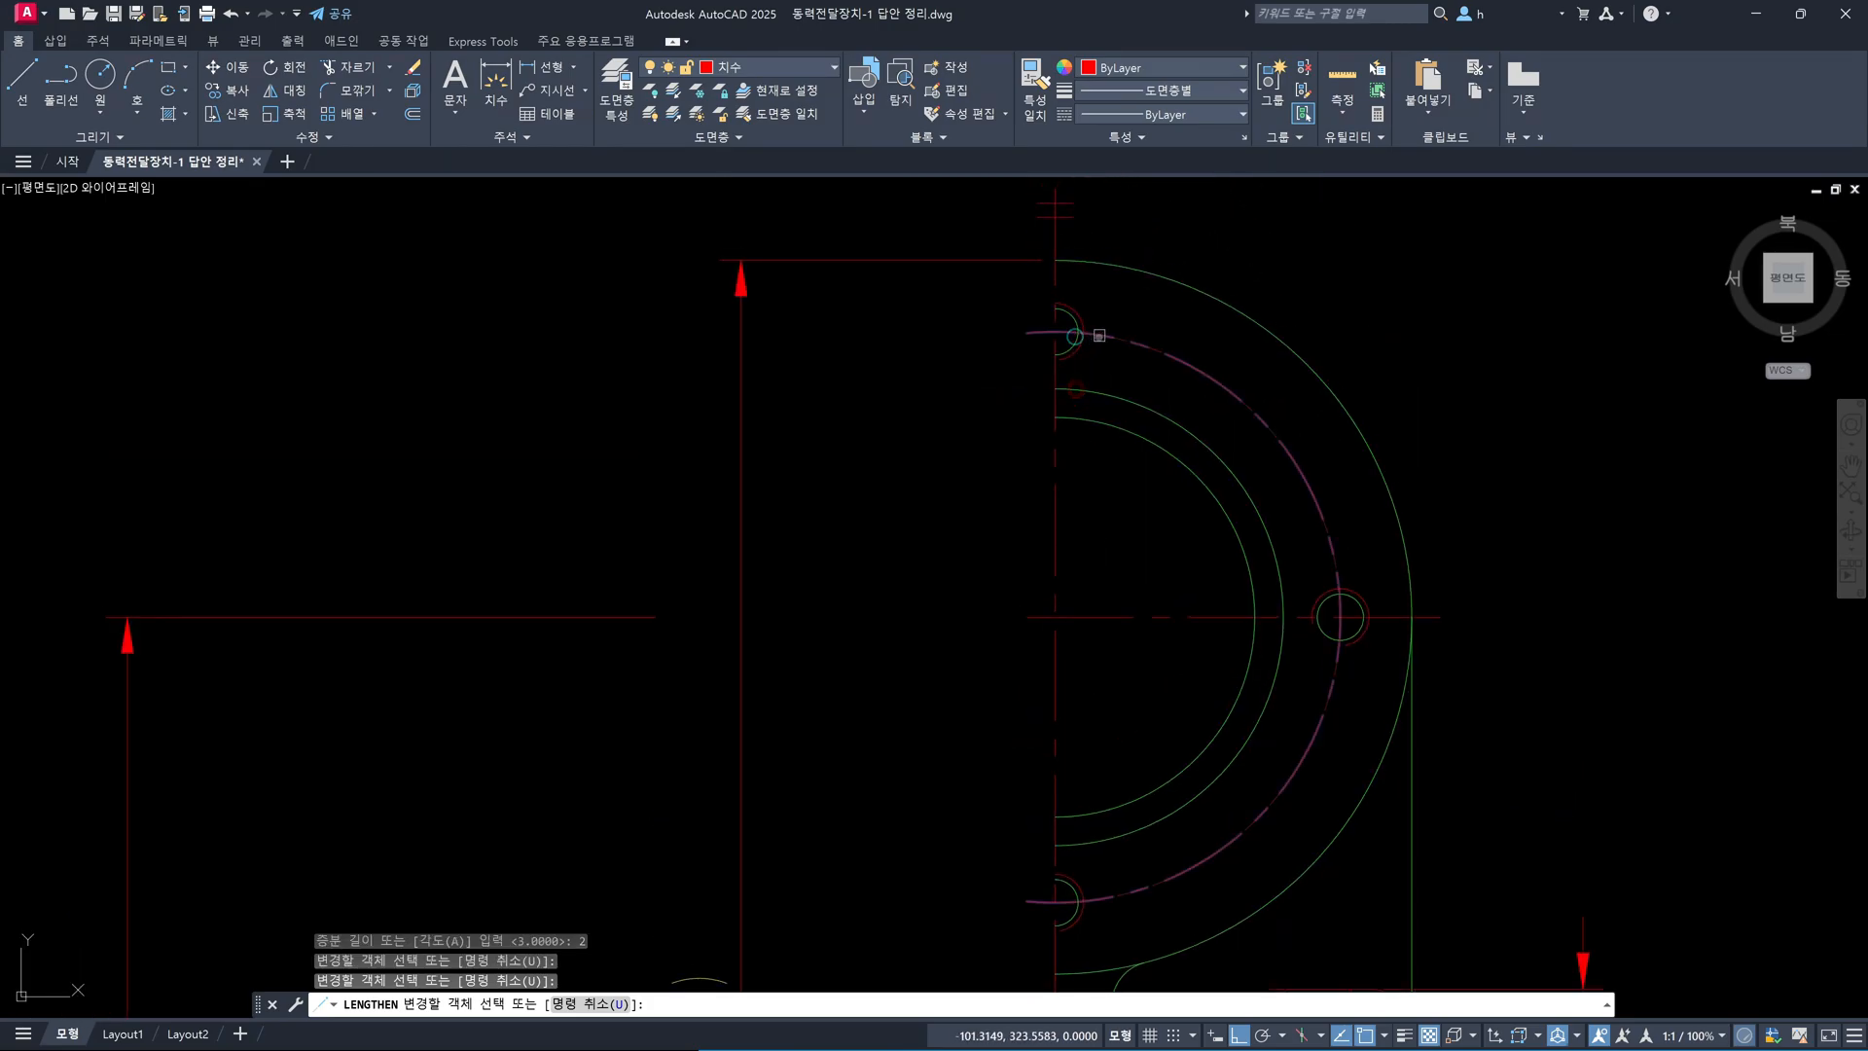
pyautogui.click(1100, 336)
pyautogui.press('Escape')
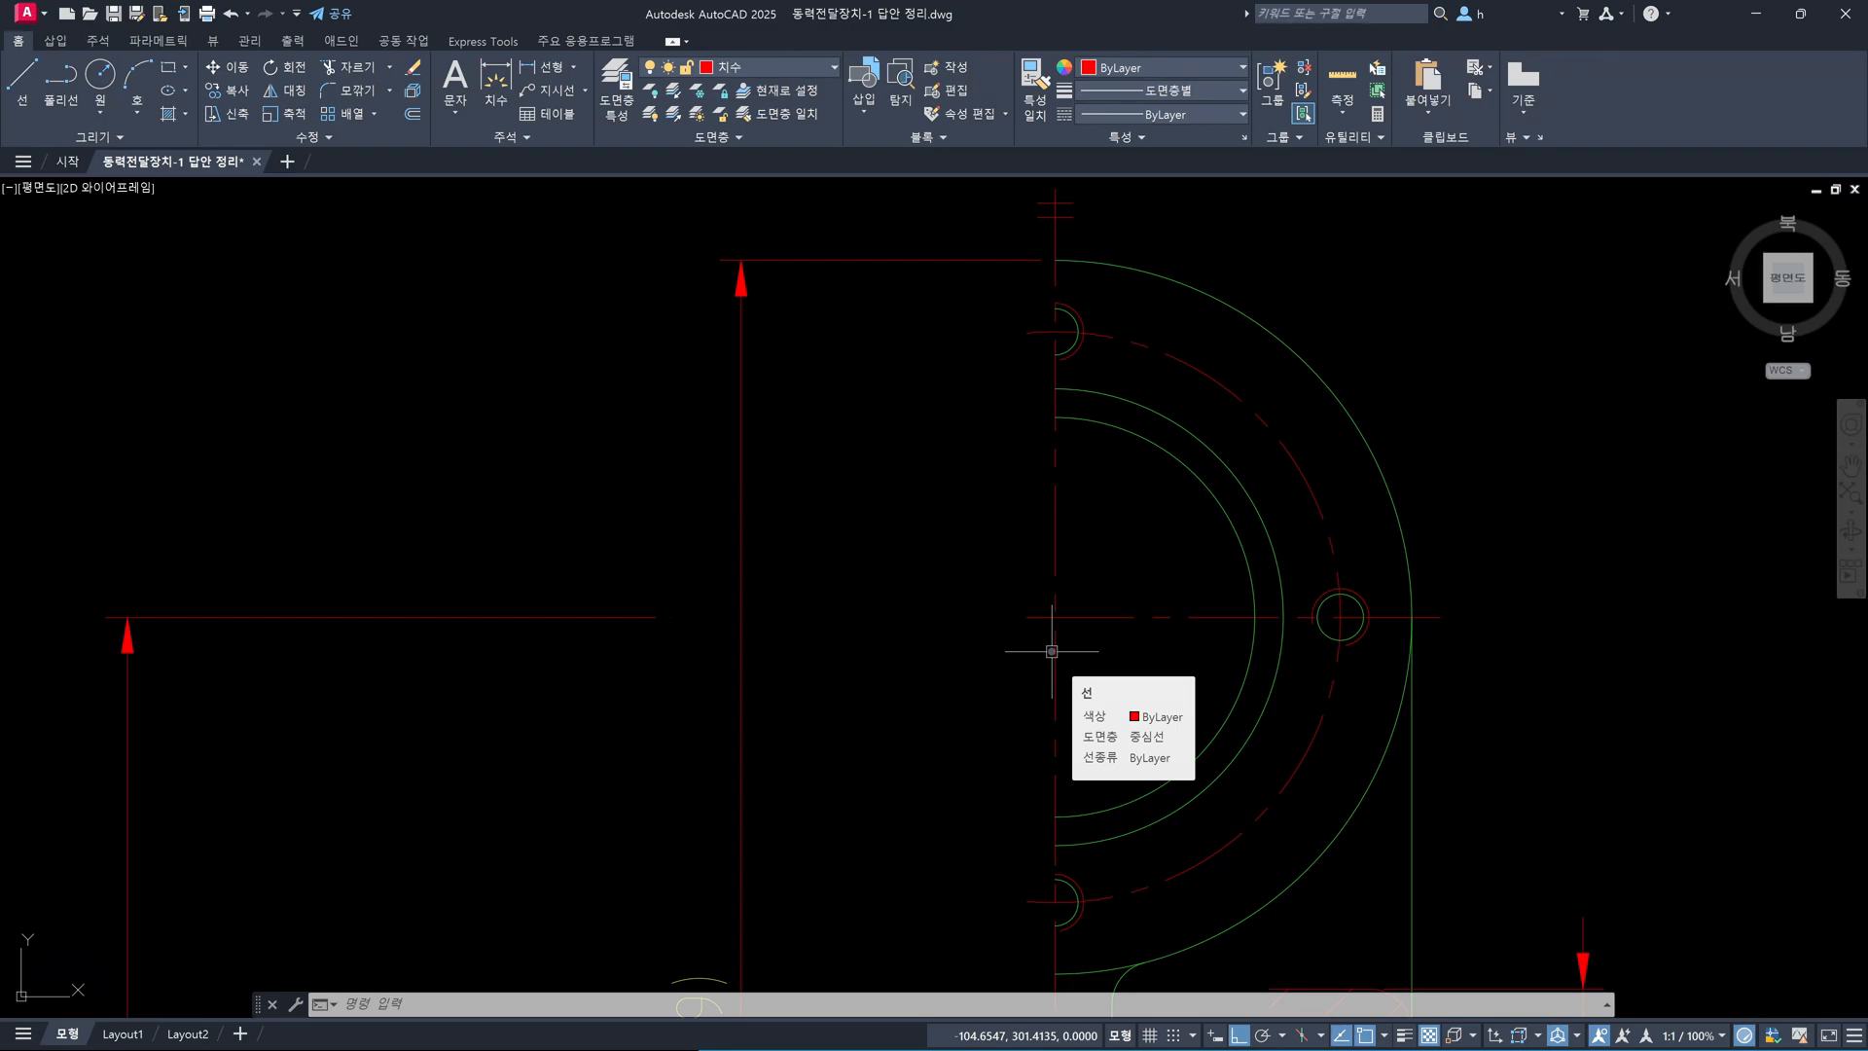
# Stretch the 84±0.027 dimension's upper extension line horizontally to the left end of the horizontal centreline
pyautogui.scroll(-4, 1052, 651)
pyautogui.moveTo(914, 702); pyautogui.dragTo(833, 471, button='middle')
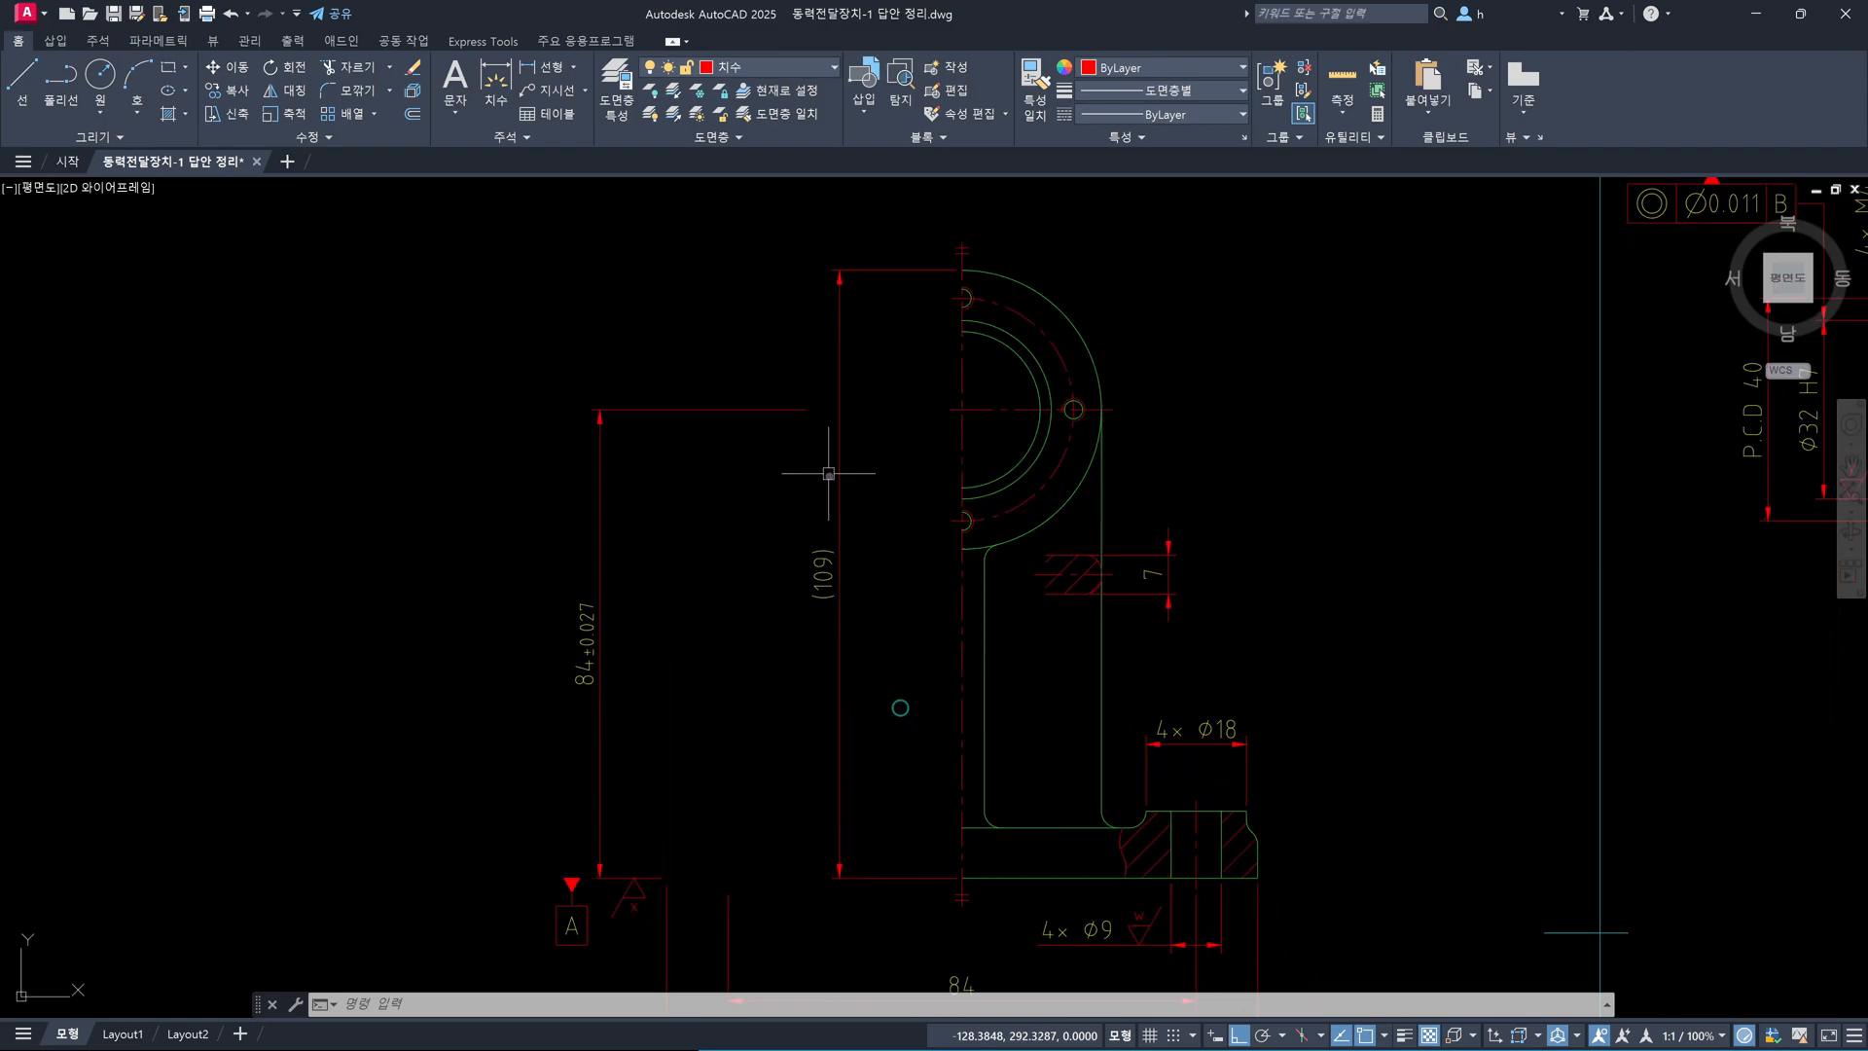
pyautogui.click(745, 465)
pyautogui.click(725, 385)
pyautogui.click(811, 409)
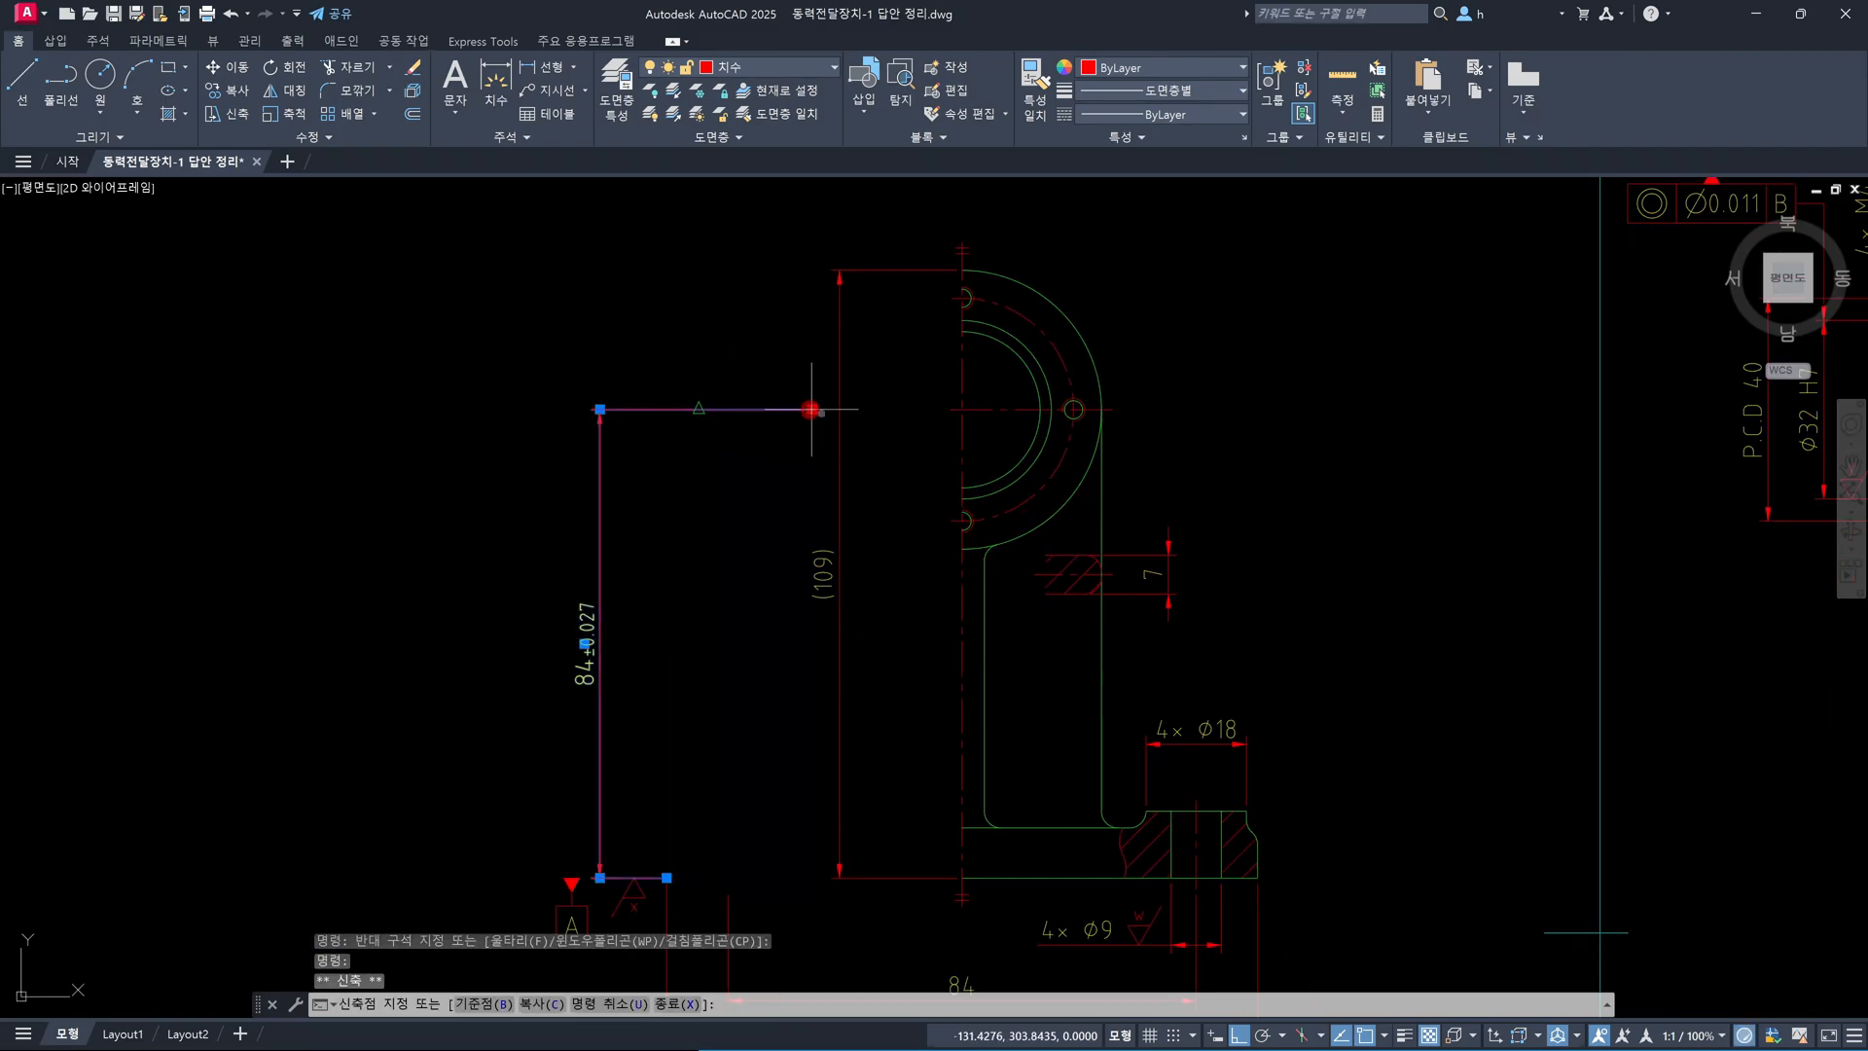
pyautogui.scroll(4, 959, 410)
pyautogui.click(956, 410)
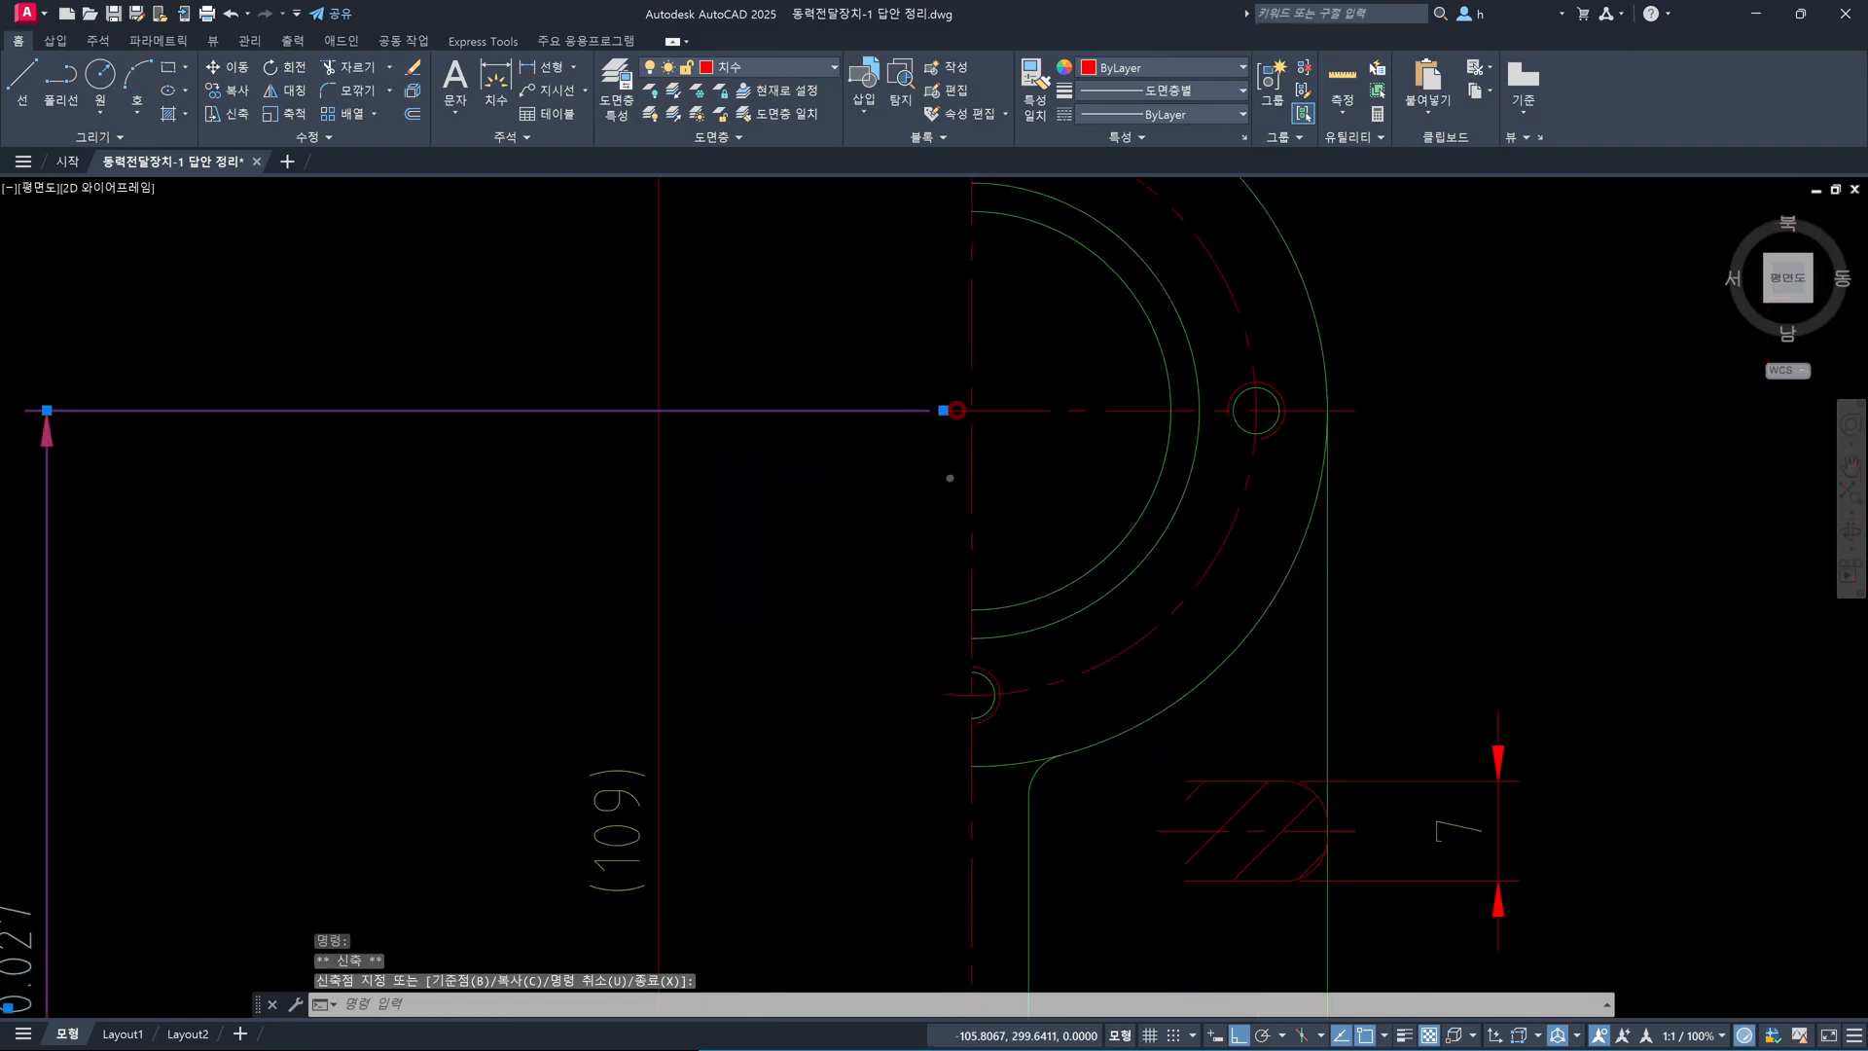
pyautogui.scroll(-6, 946, 508)
pyautogui.moveTo(863, 679); pyautogui.dragTo(864, 486, button='middle')
pyautogui.press('Escape')
# Stretch the 84±0.027 dimension's lower extension line horizontally to the base line's left end
pyautogui.scroll(6, 774, 586)
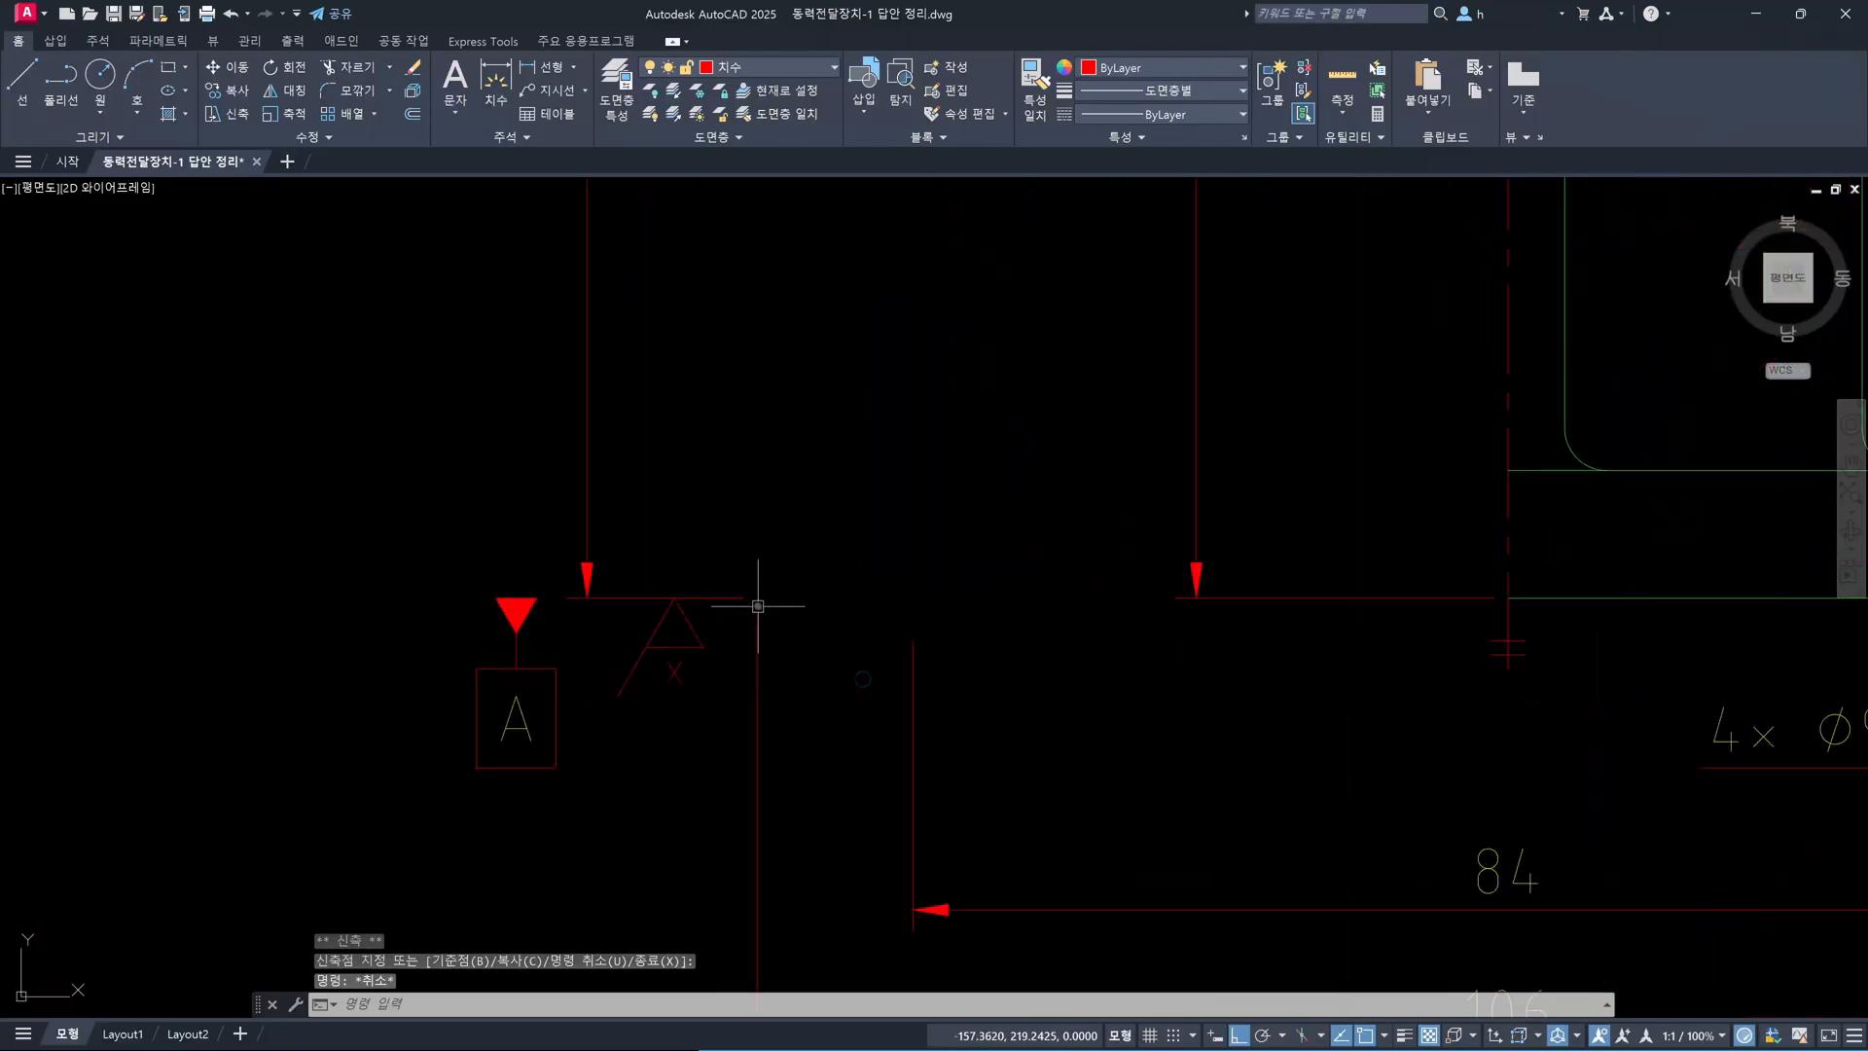
pyautogui.click(750, 595)
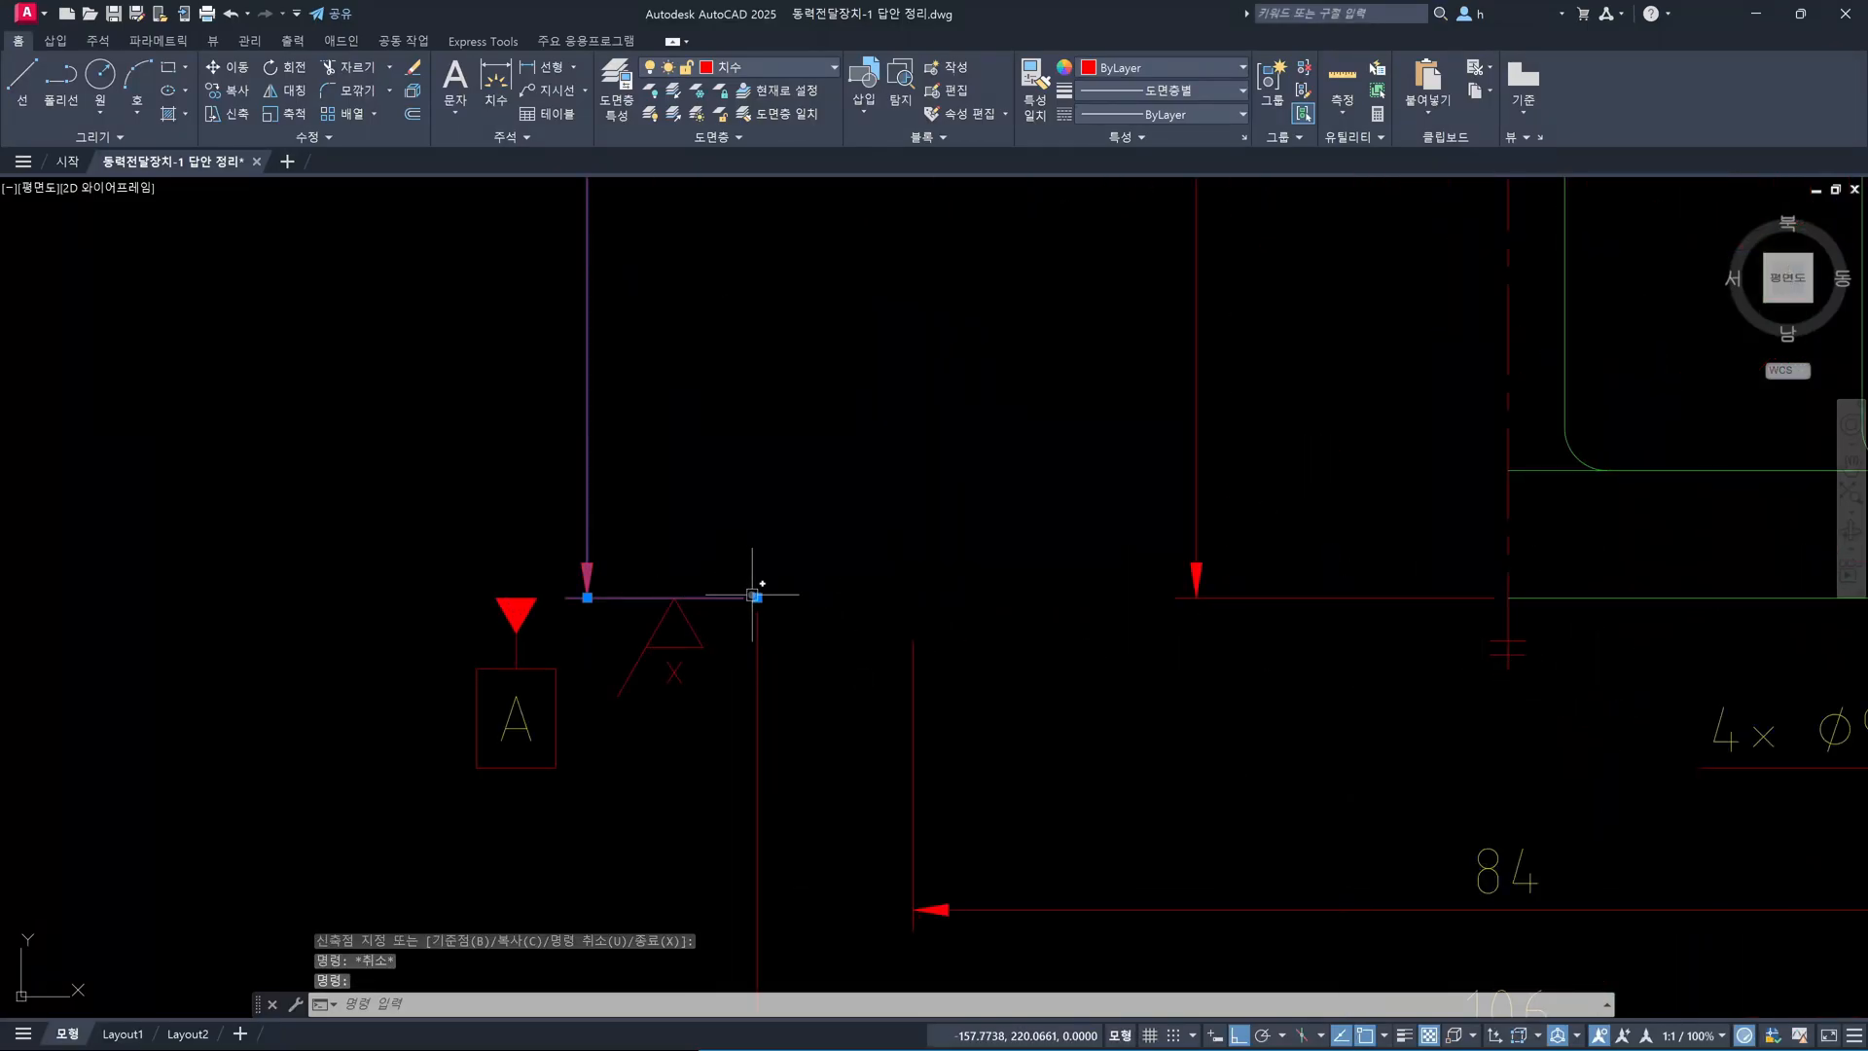
pyautogui.click(757, 596)
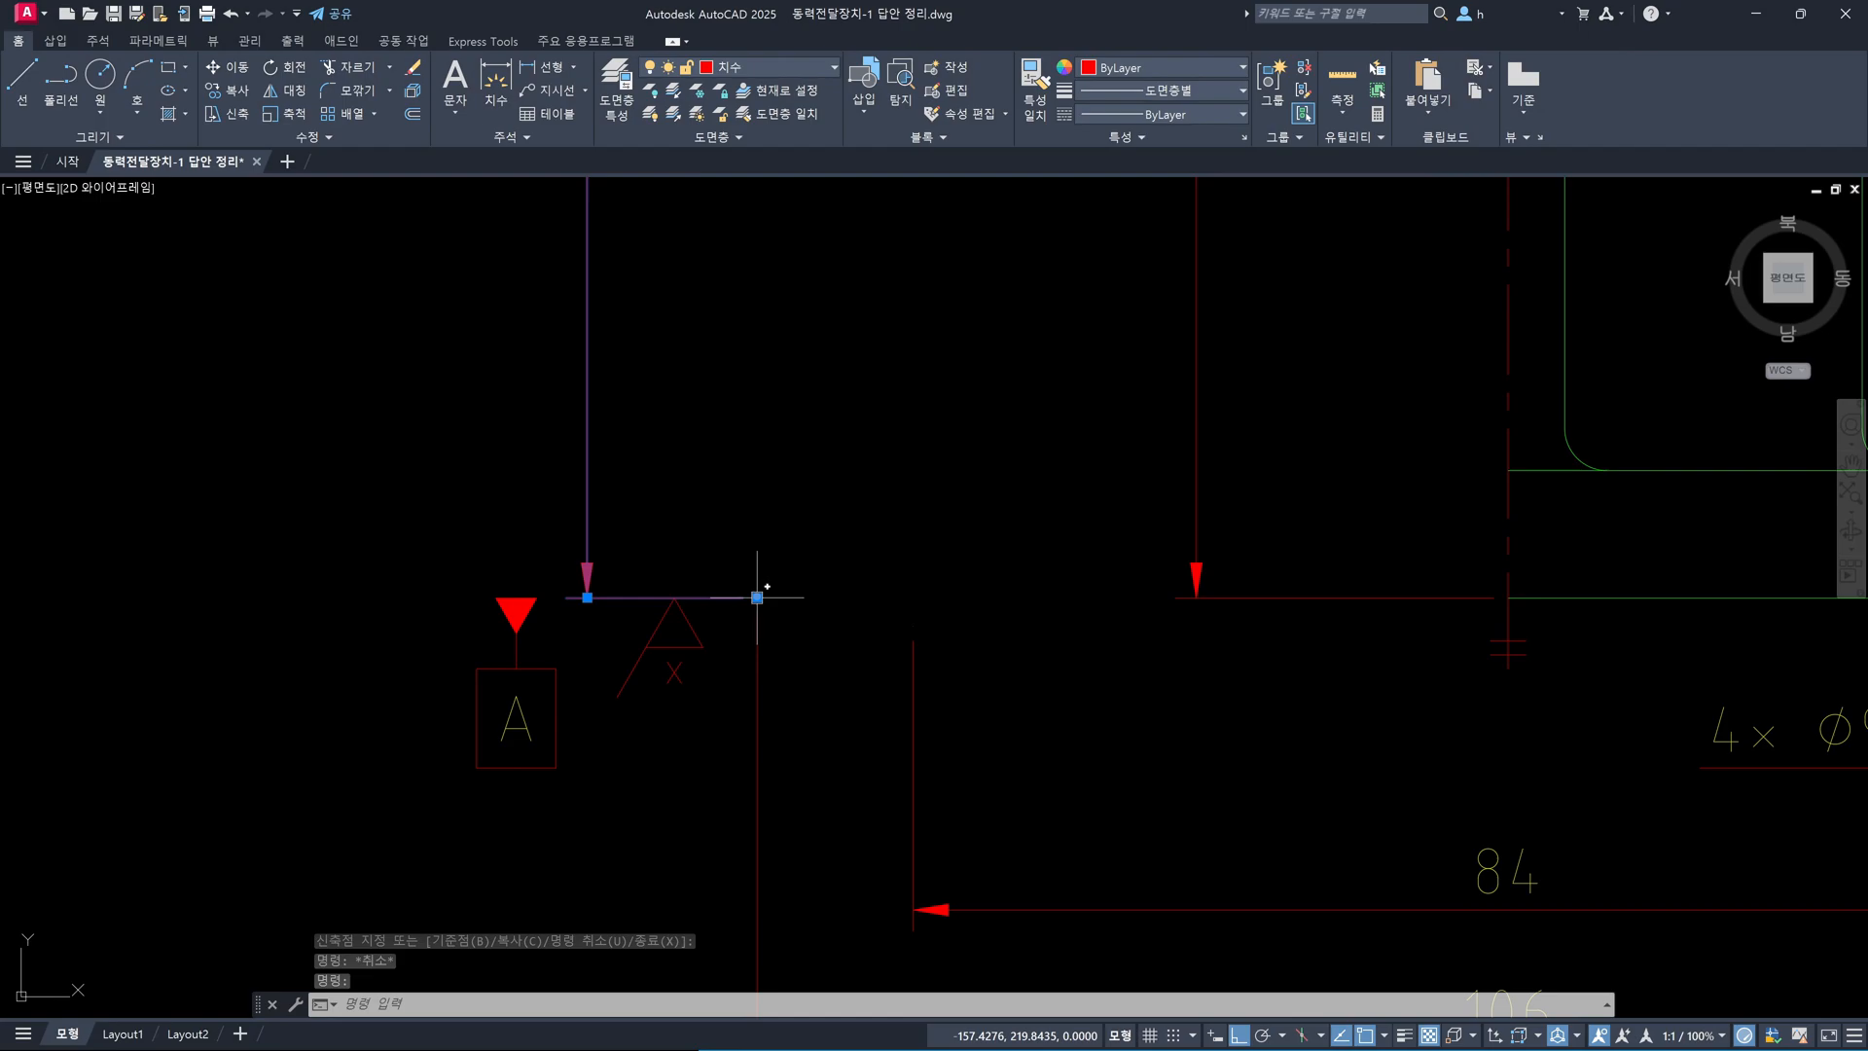
pyautogui.click(1534, 598)
pyautogui.press('Escape')
# Offset the vertical centreline 12 units to the left and finish the offset
pyautogui.scroll(-2, 1317, 675)
pyautogui.moveTo(1317, 675); pyautogui.dragTo(1080, 645, button='middle')
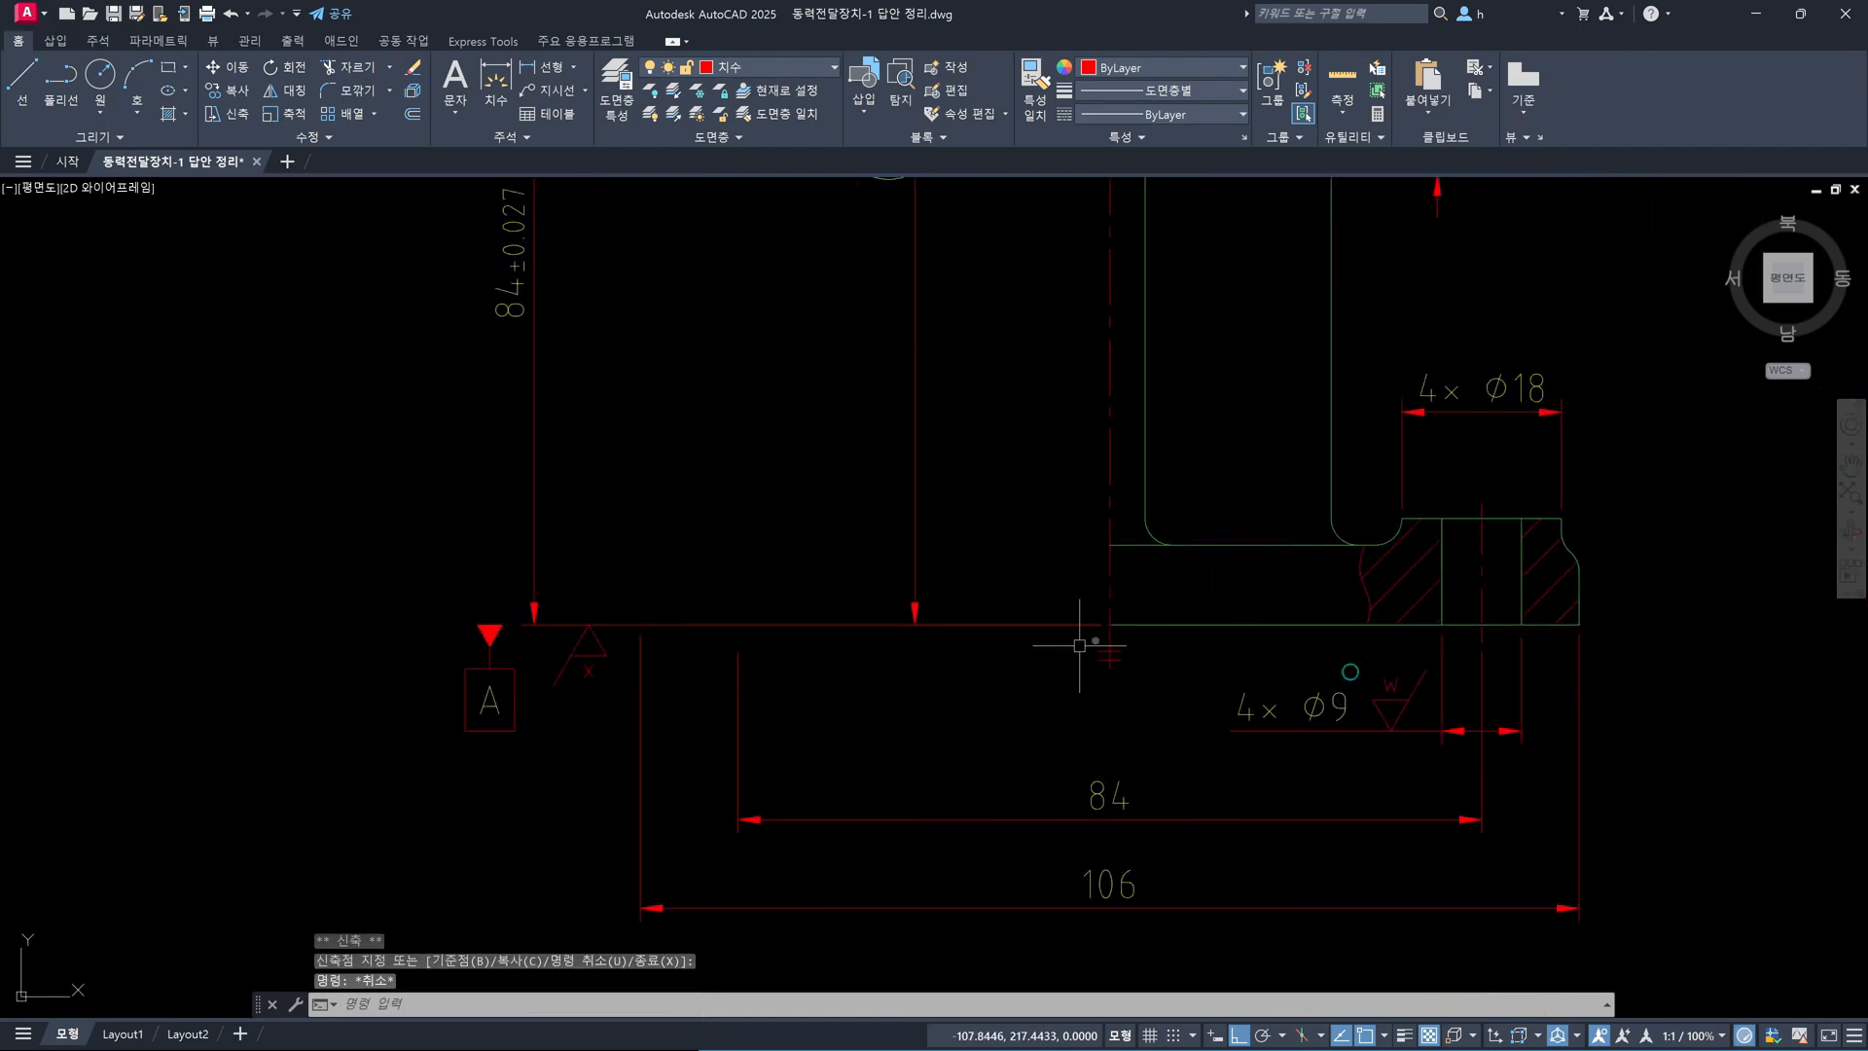
pyautogui.write('o')
pyautogui.press('Return')
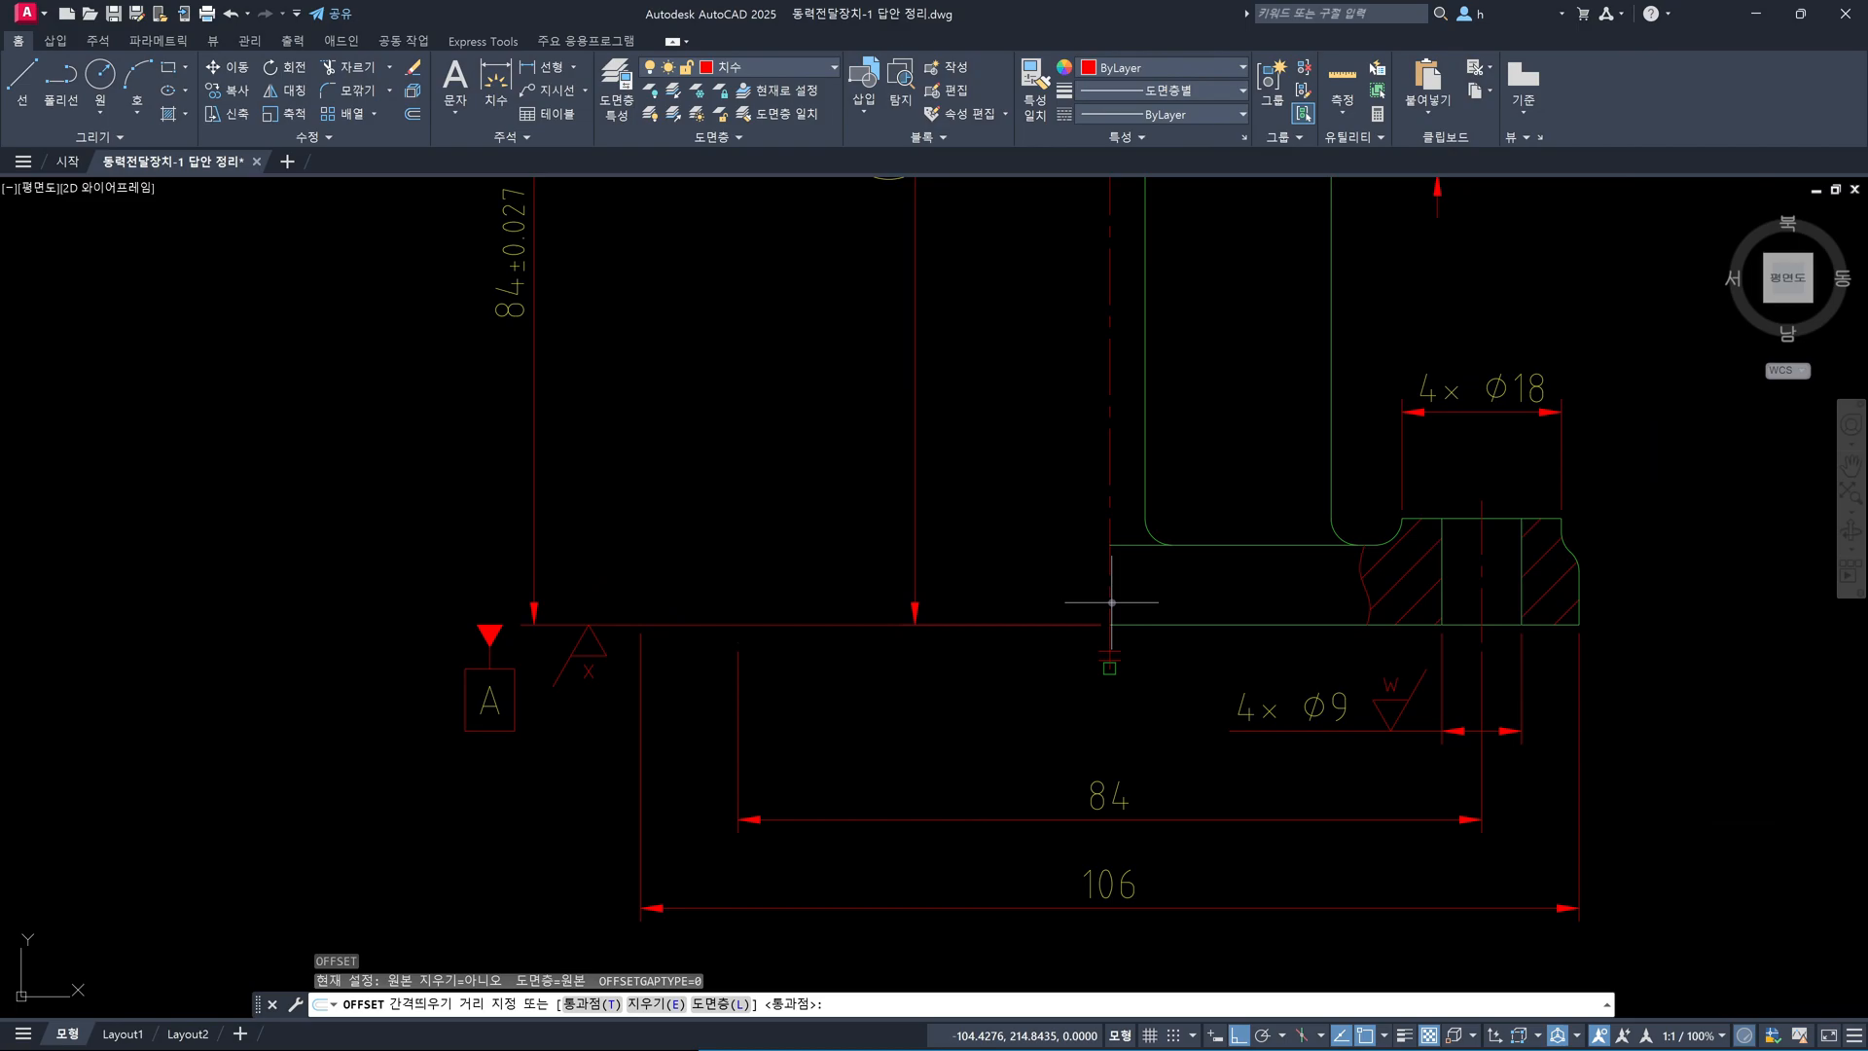
pyautogui.write('12')
pyautogui.press('Return')
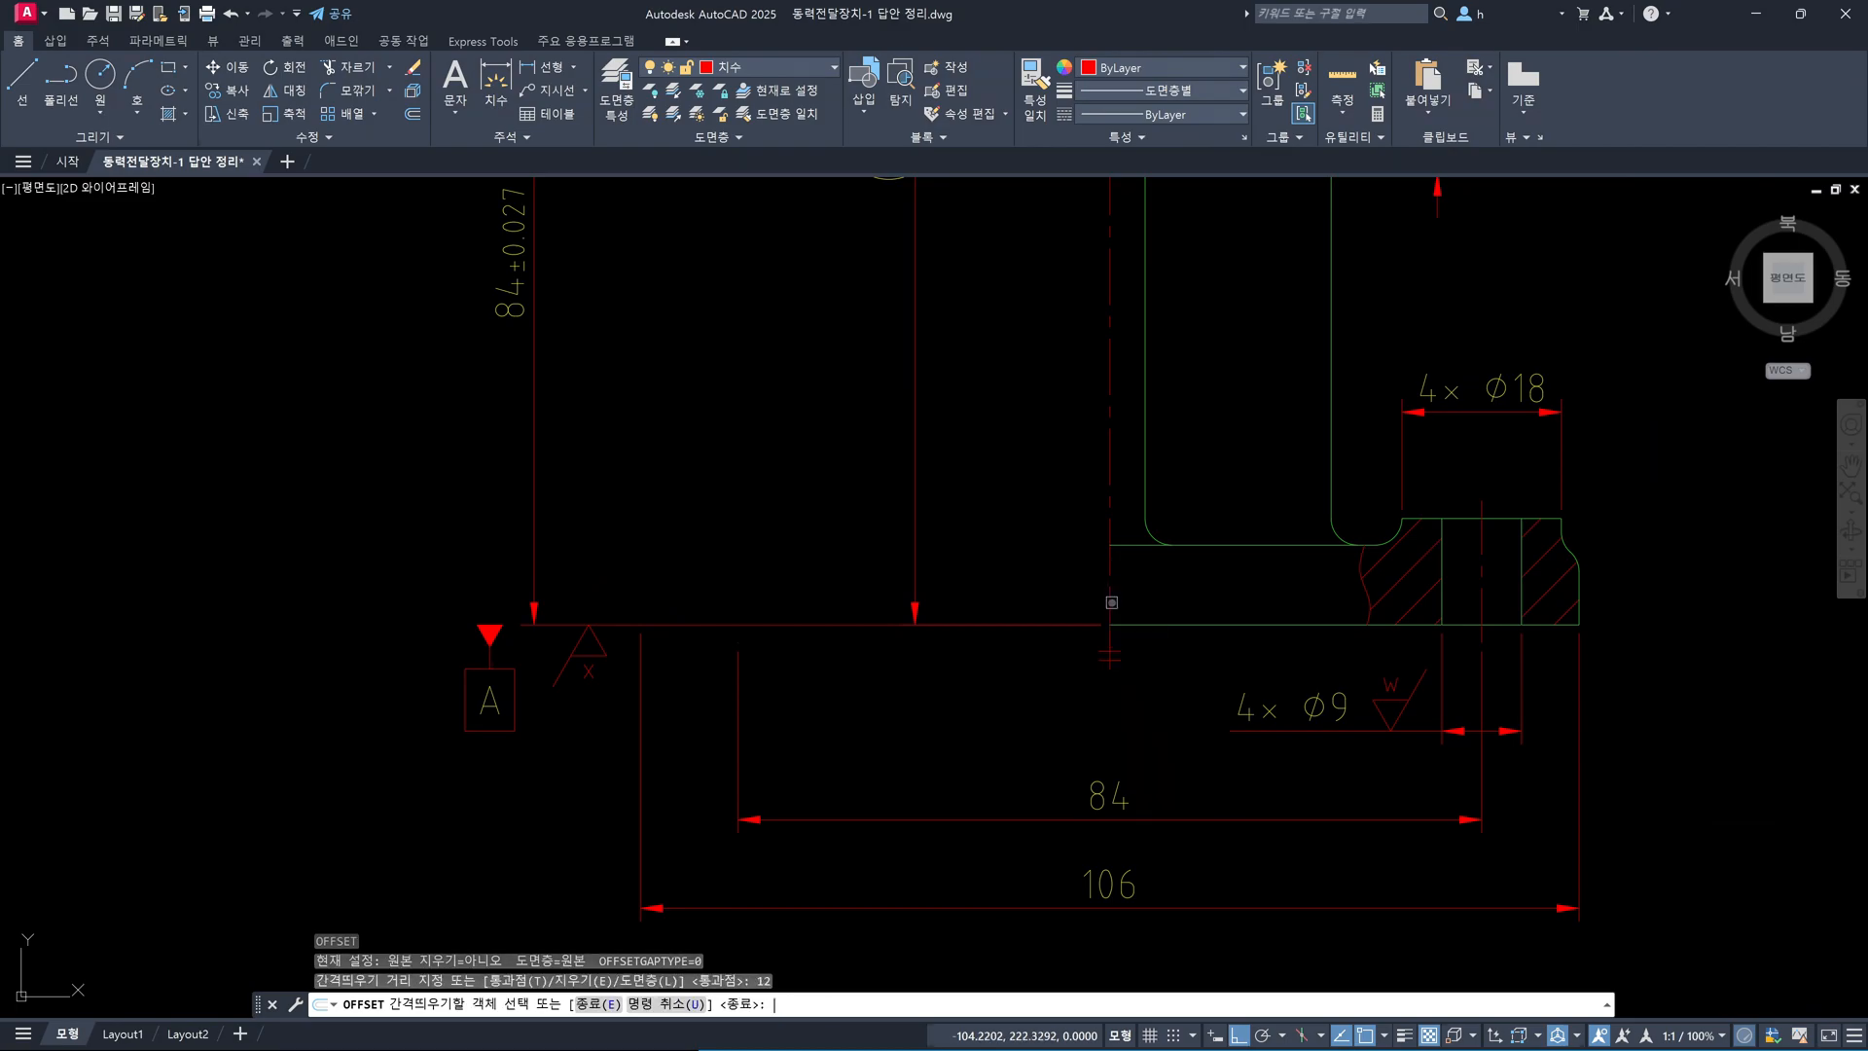
pyautogui.click(1111, 602)
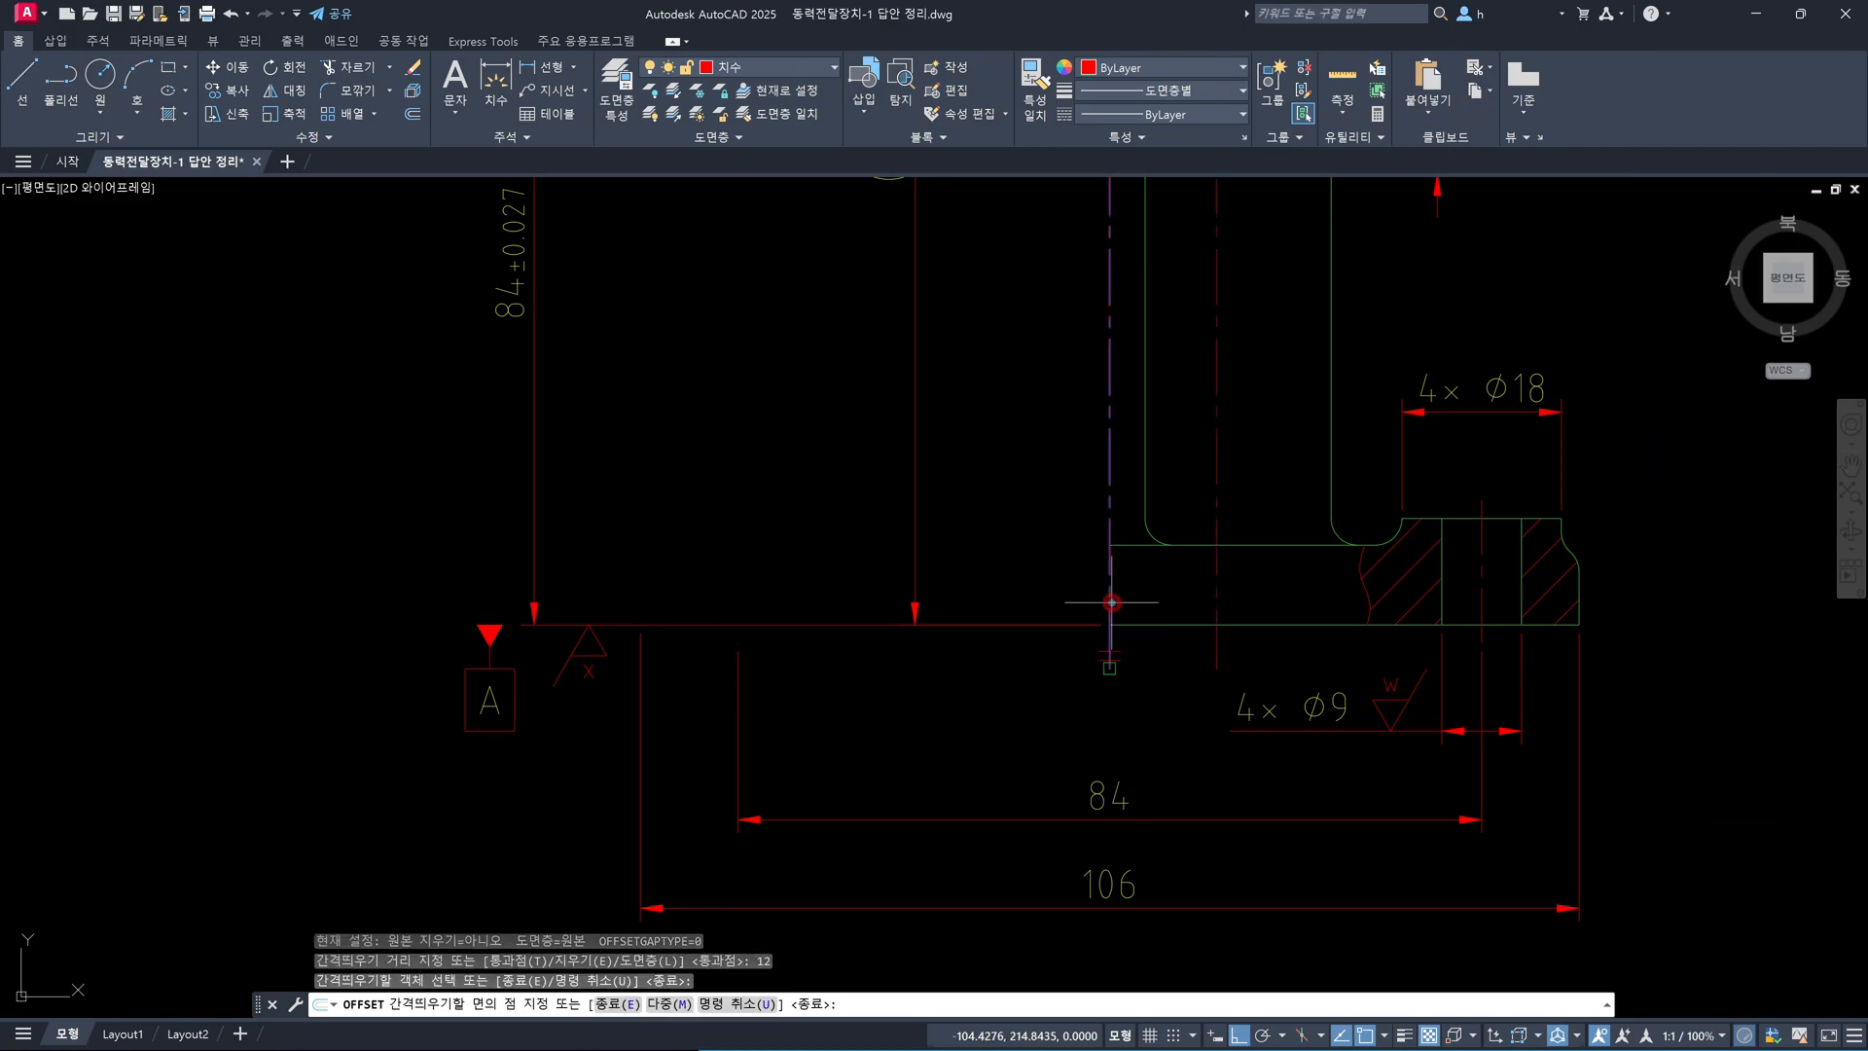
pyautogui.click(991, 575)
pyautogui.press('Escape')
# Offset the new vertical helper line another 10 units to the left
pyautogui.press('Return')
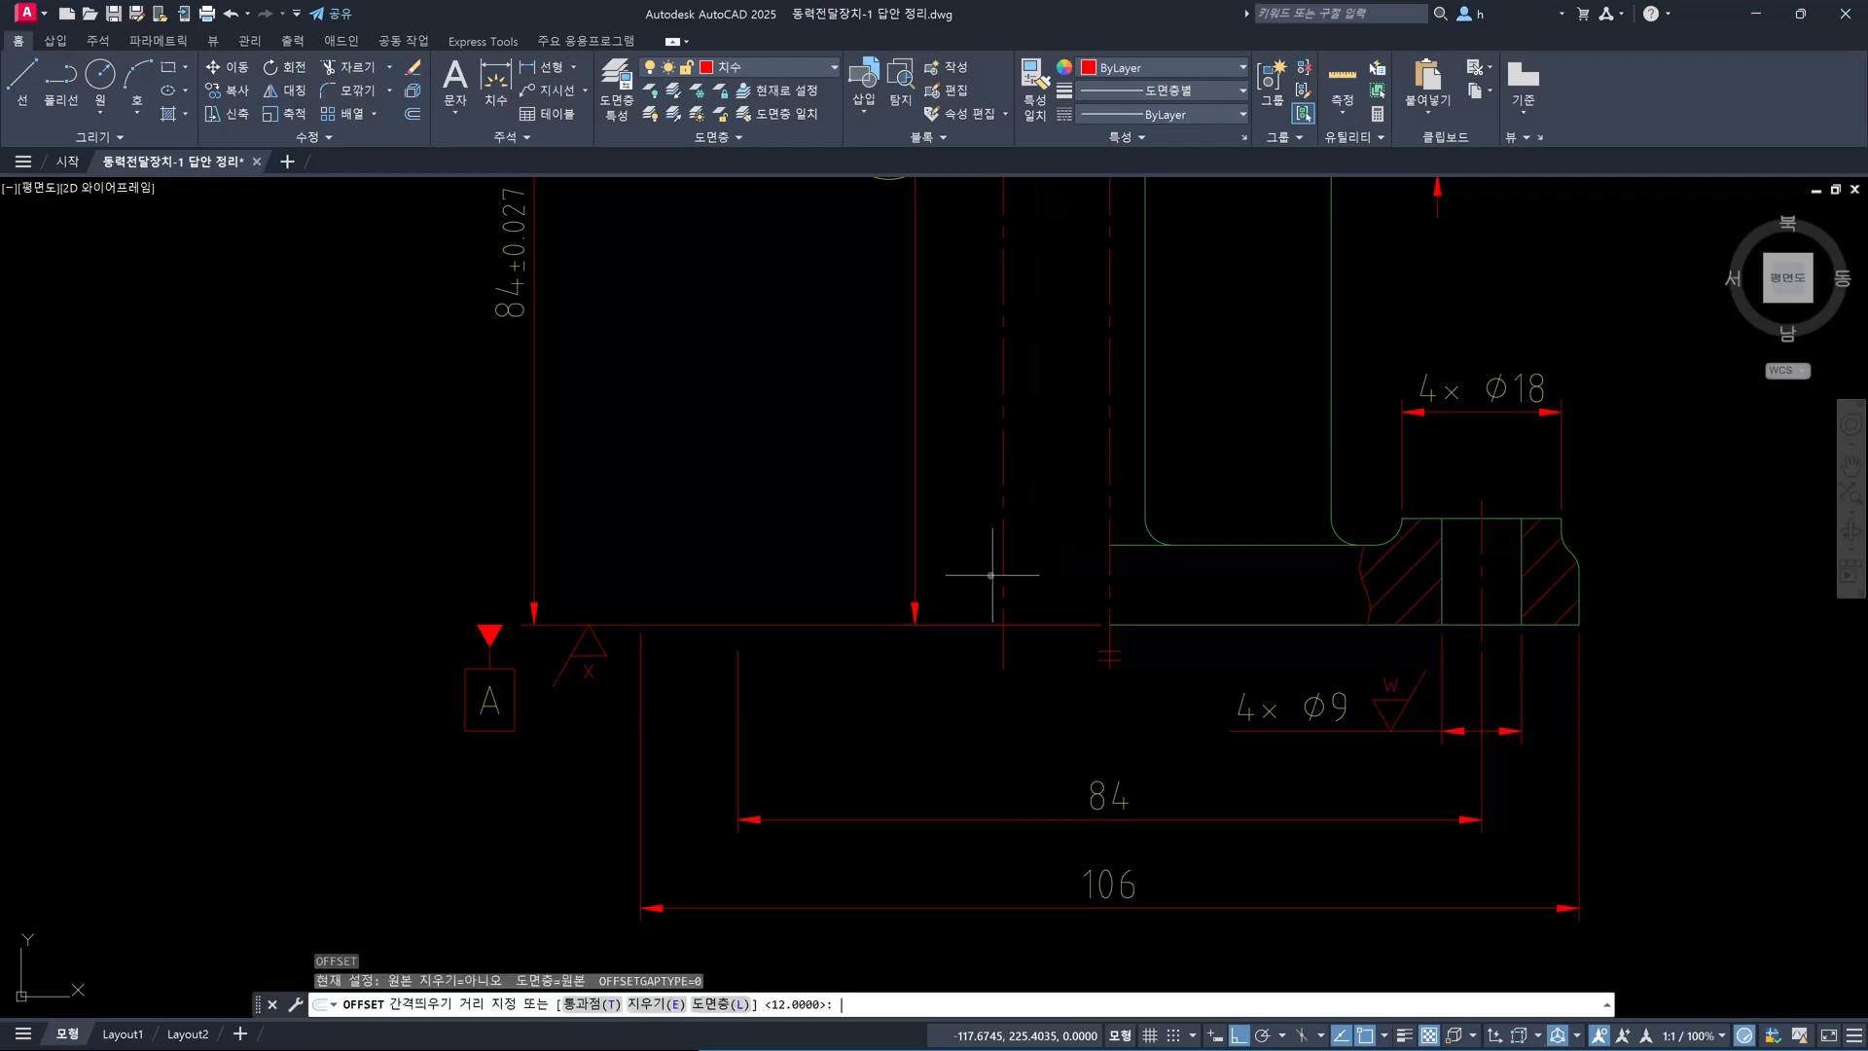
pyautogui.write('10')
pyautogui.press('Return')
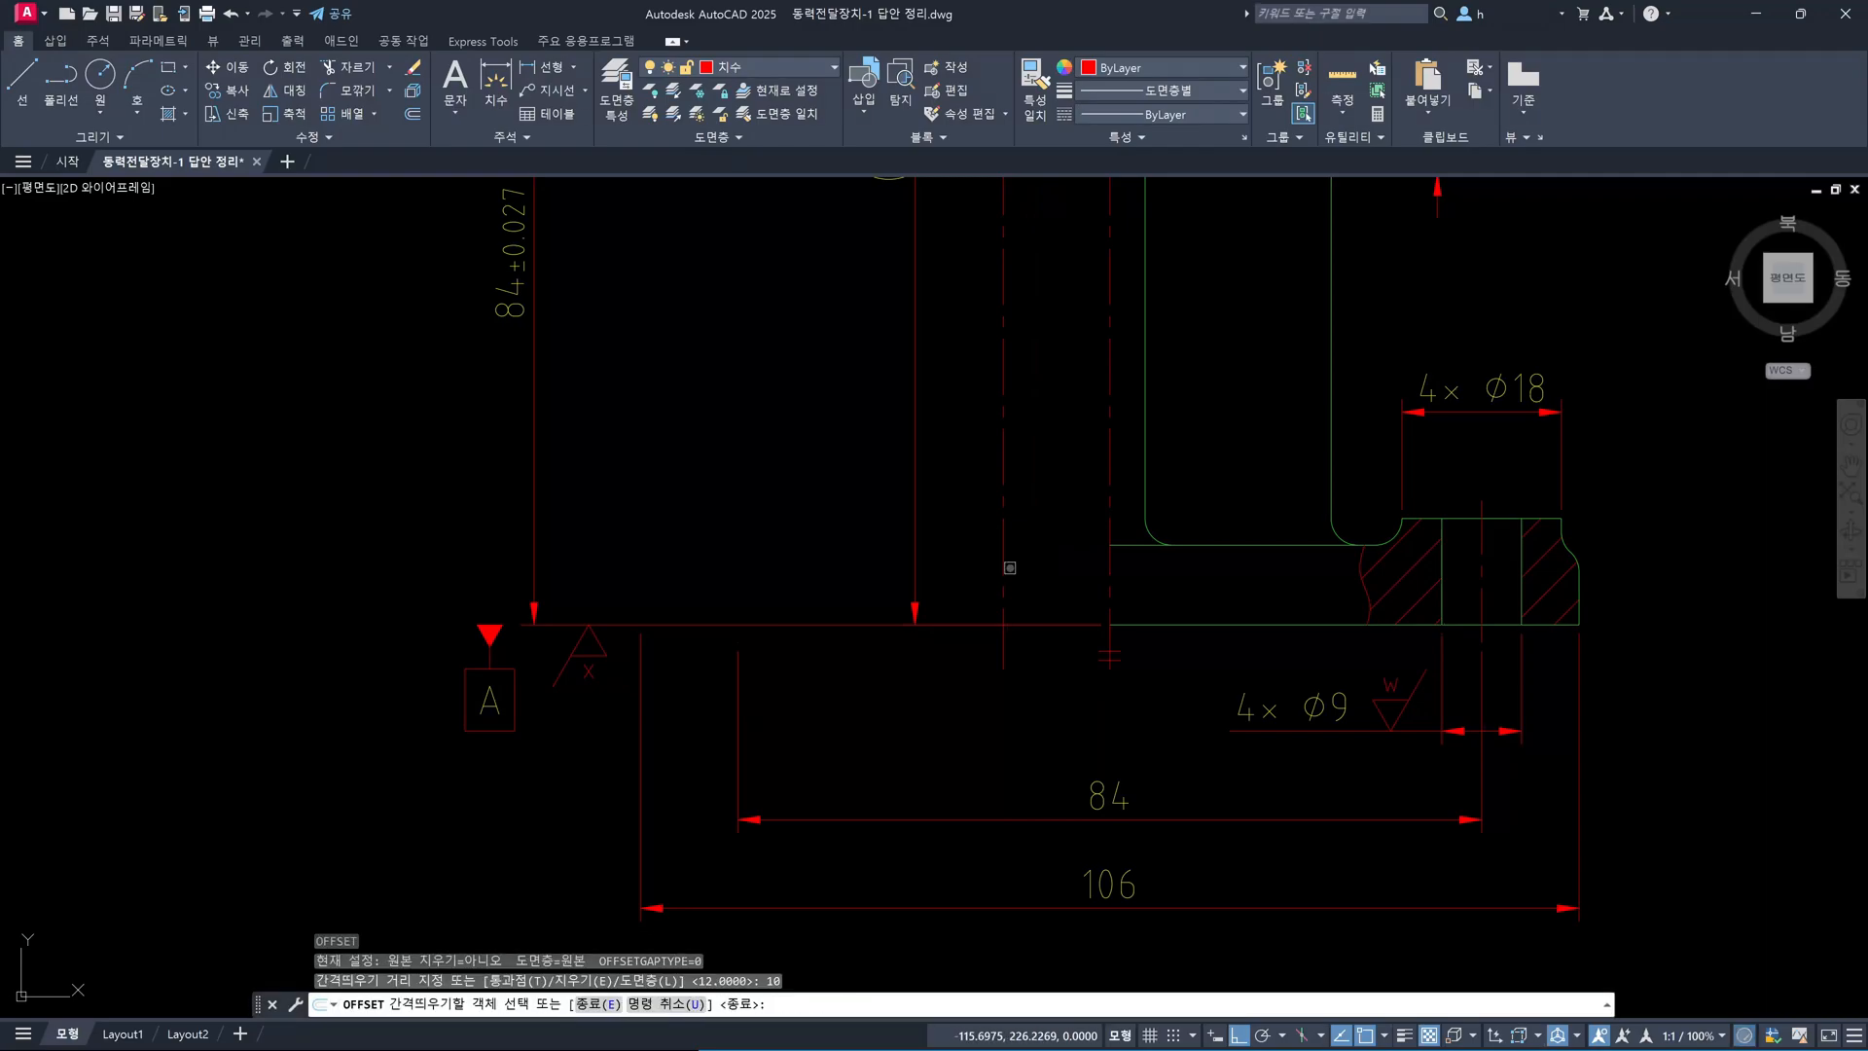
pyautogui.click(1006, 567)
pyautogui.click(910, 715)
pyautogui.press('Escape')
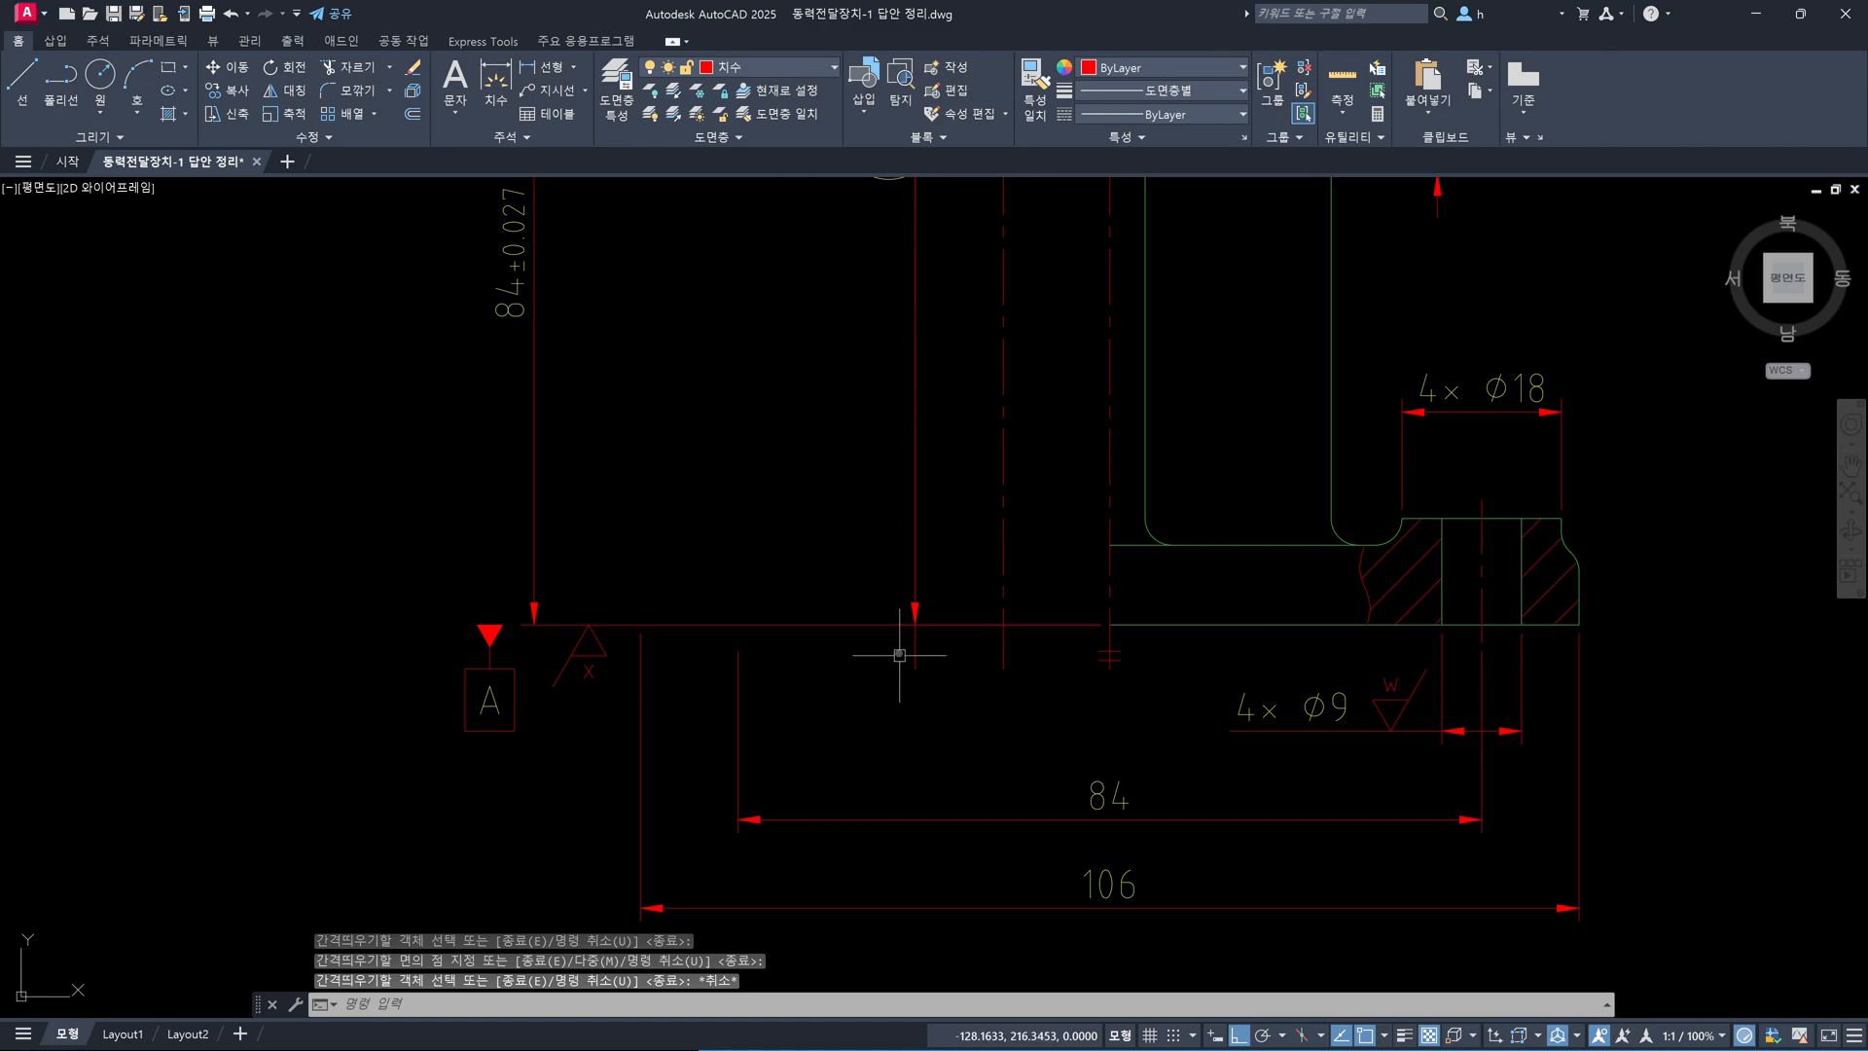
# Delete the outermost helper line beside the (109) dimension line
pyautogui.click(932, 671)
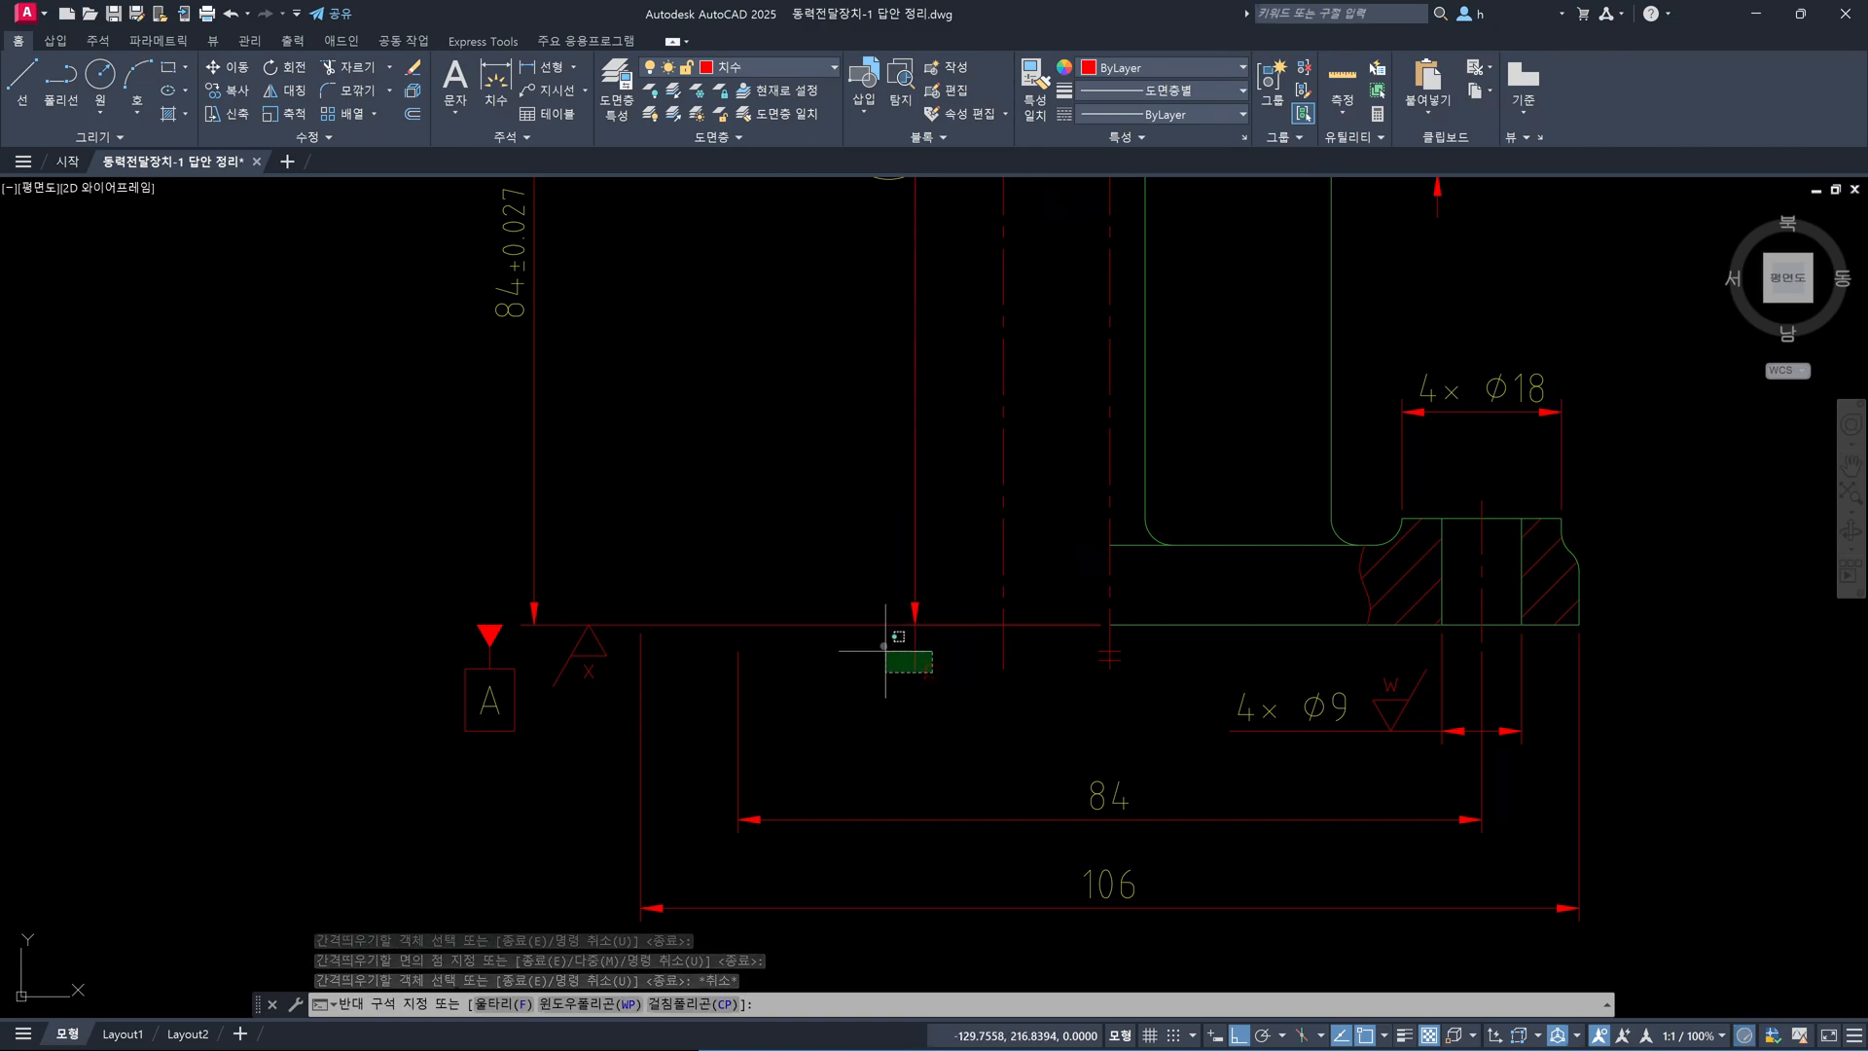
pyautogui.click(886, 650)
pyautogui.press('Delete')
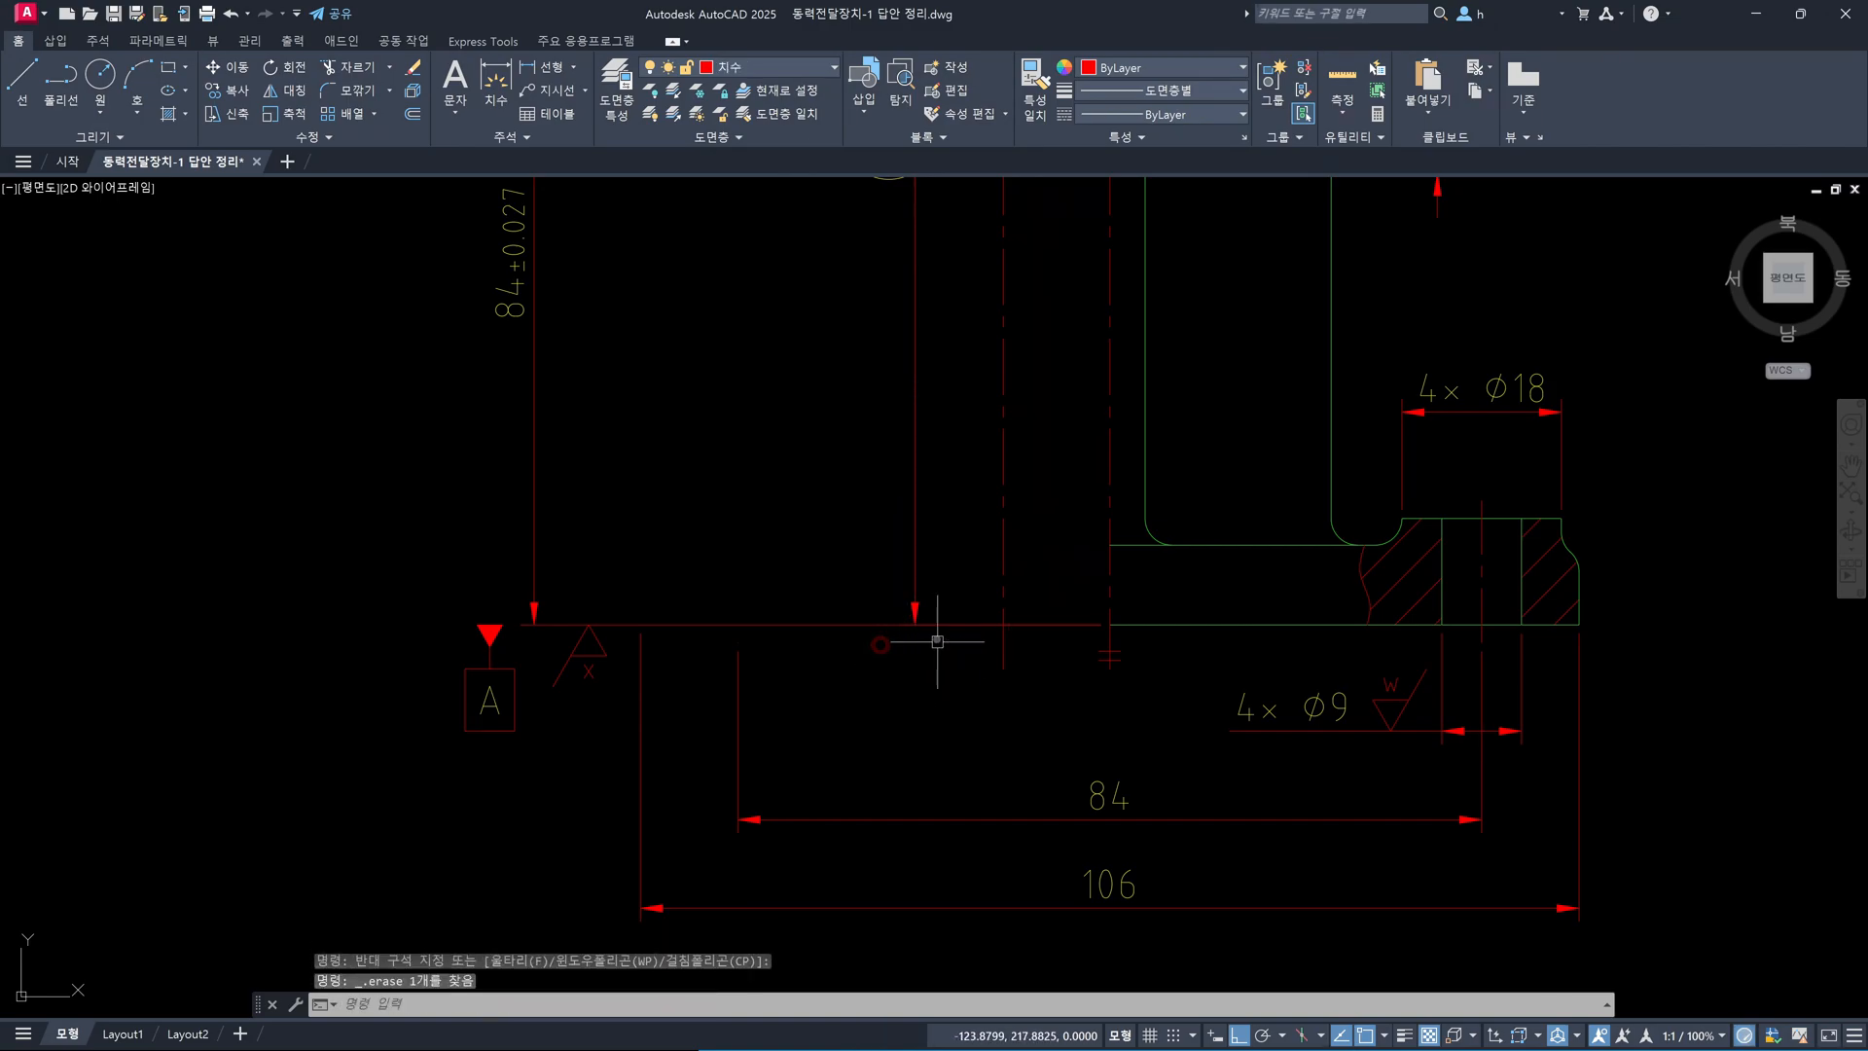
# Shift the 84±0.027 dimension line horizontally onto the remaining vertical helper line
pyautogui.click(551, 529)
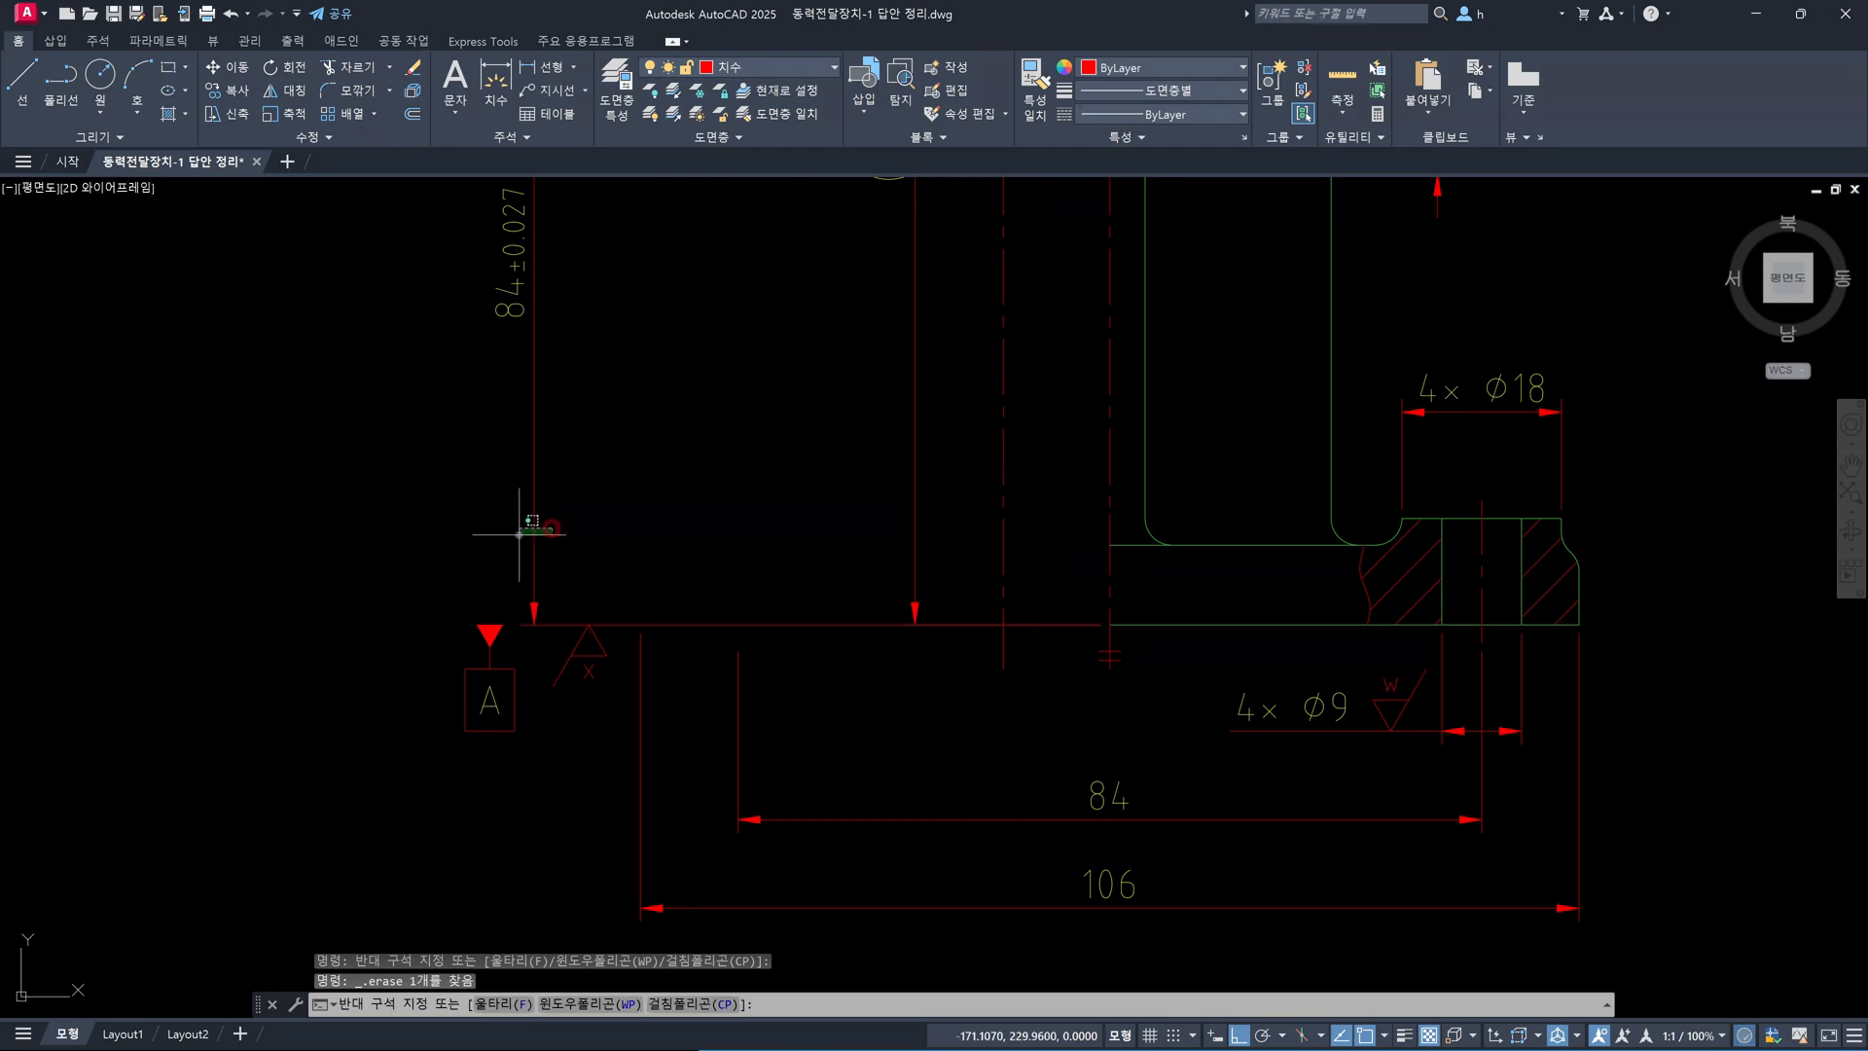
pyautogui.click(504, 566)
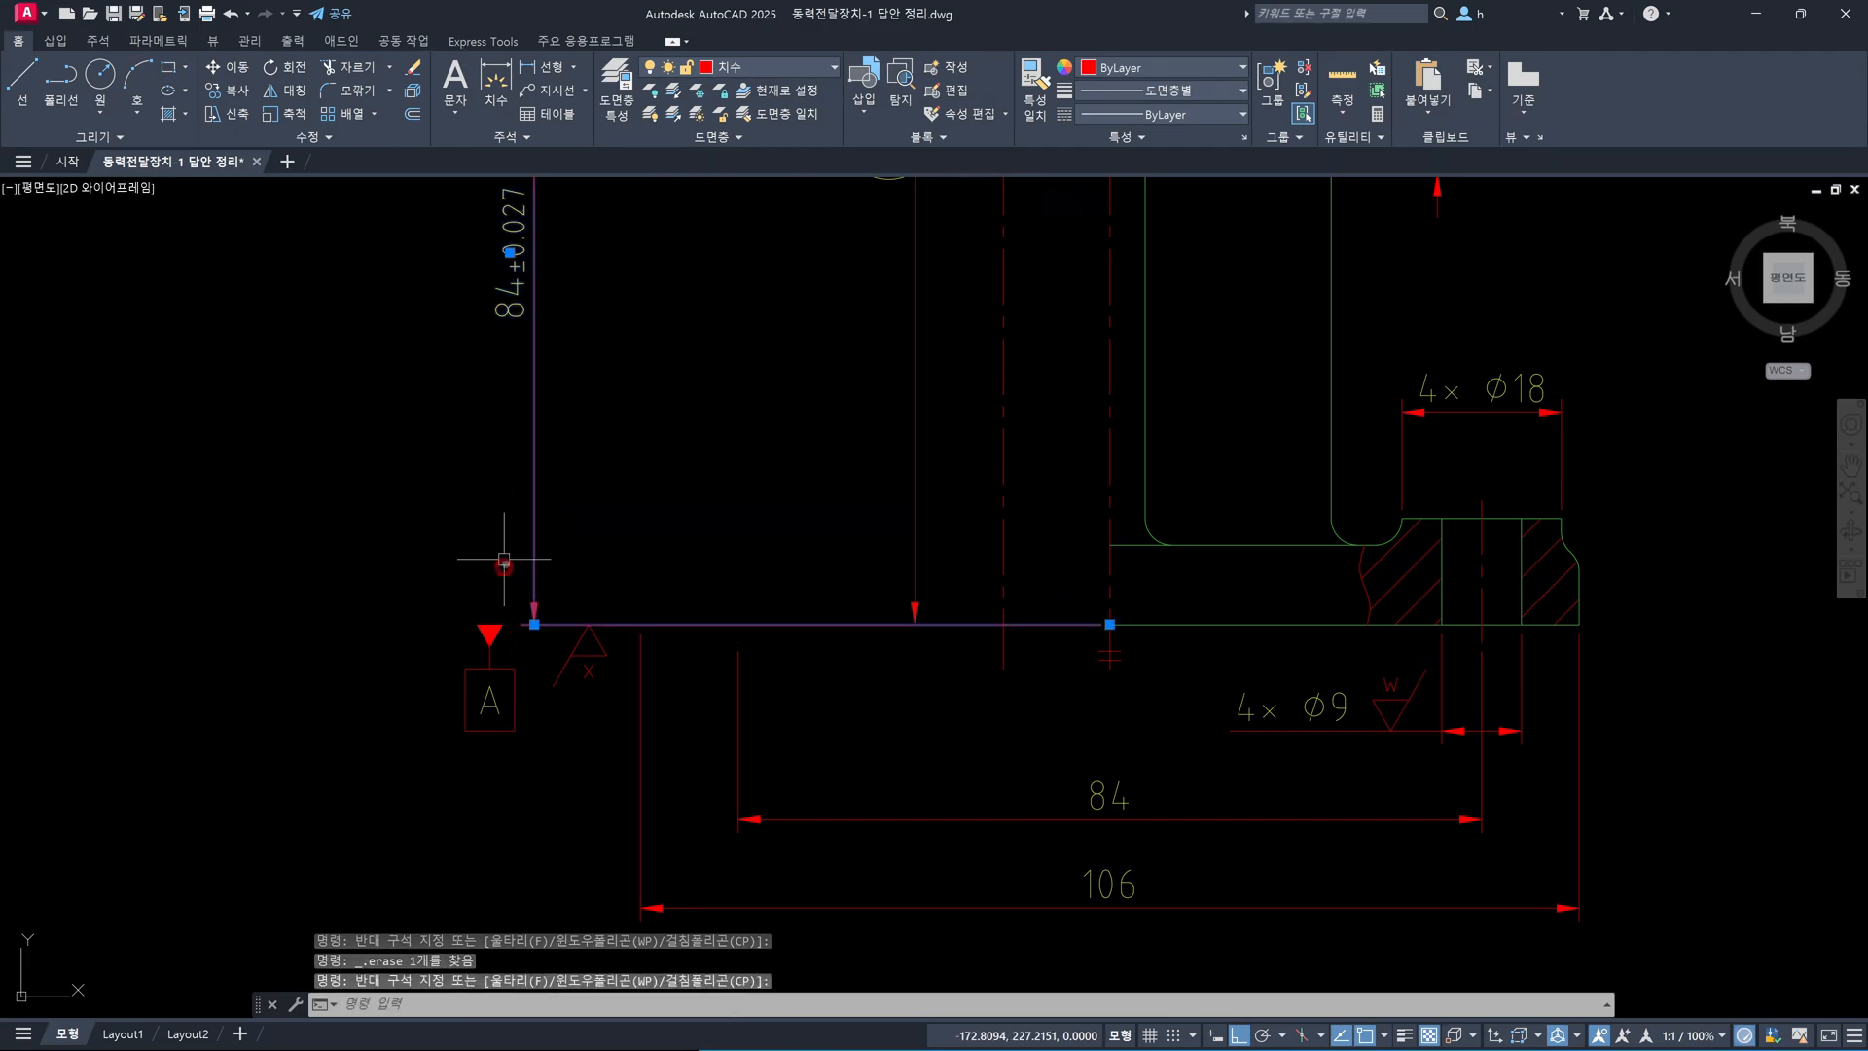
pyautogui.click(534, 626)
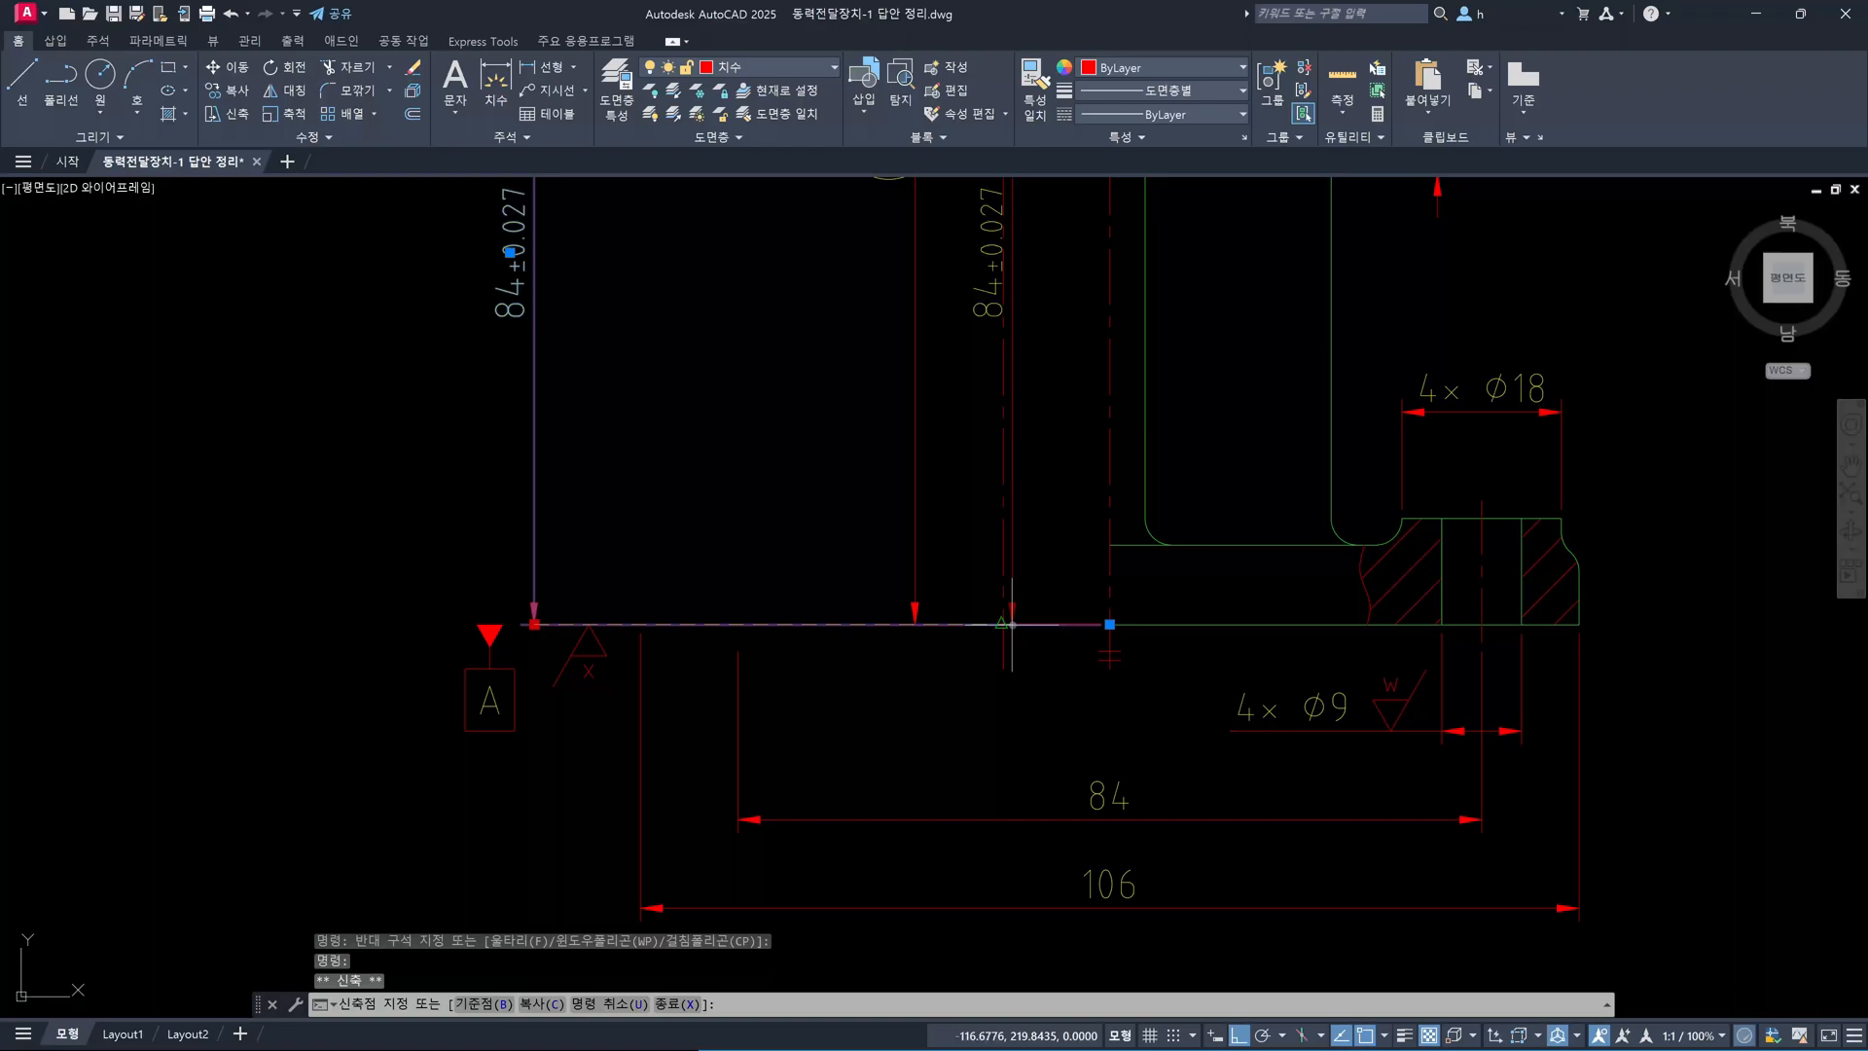
pyautogui.press('Escape')
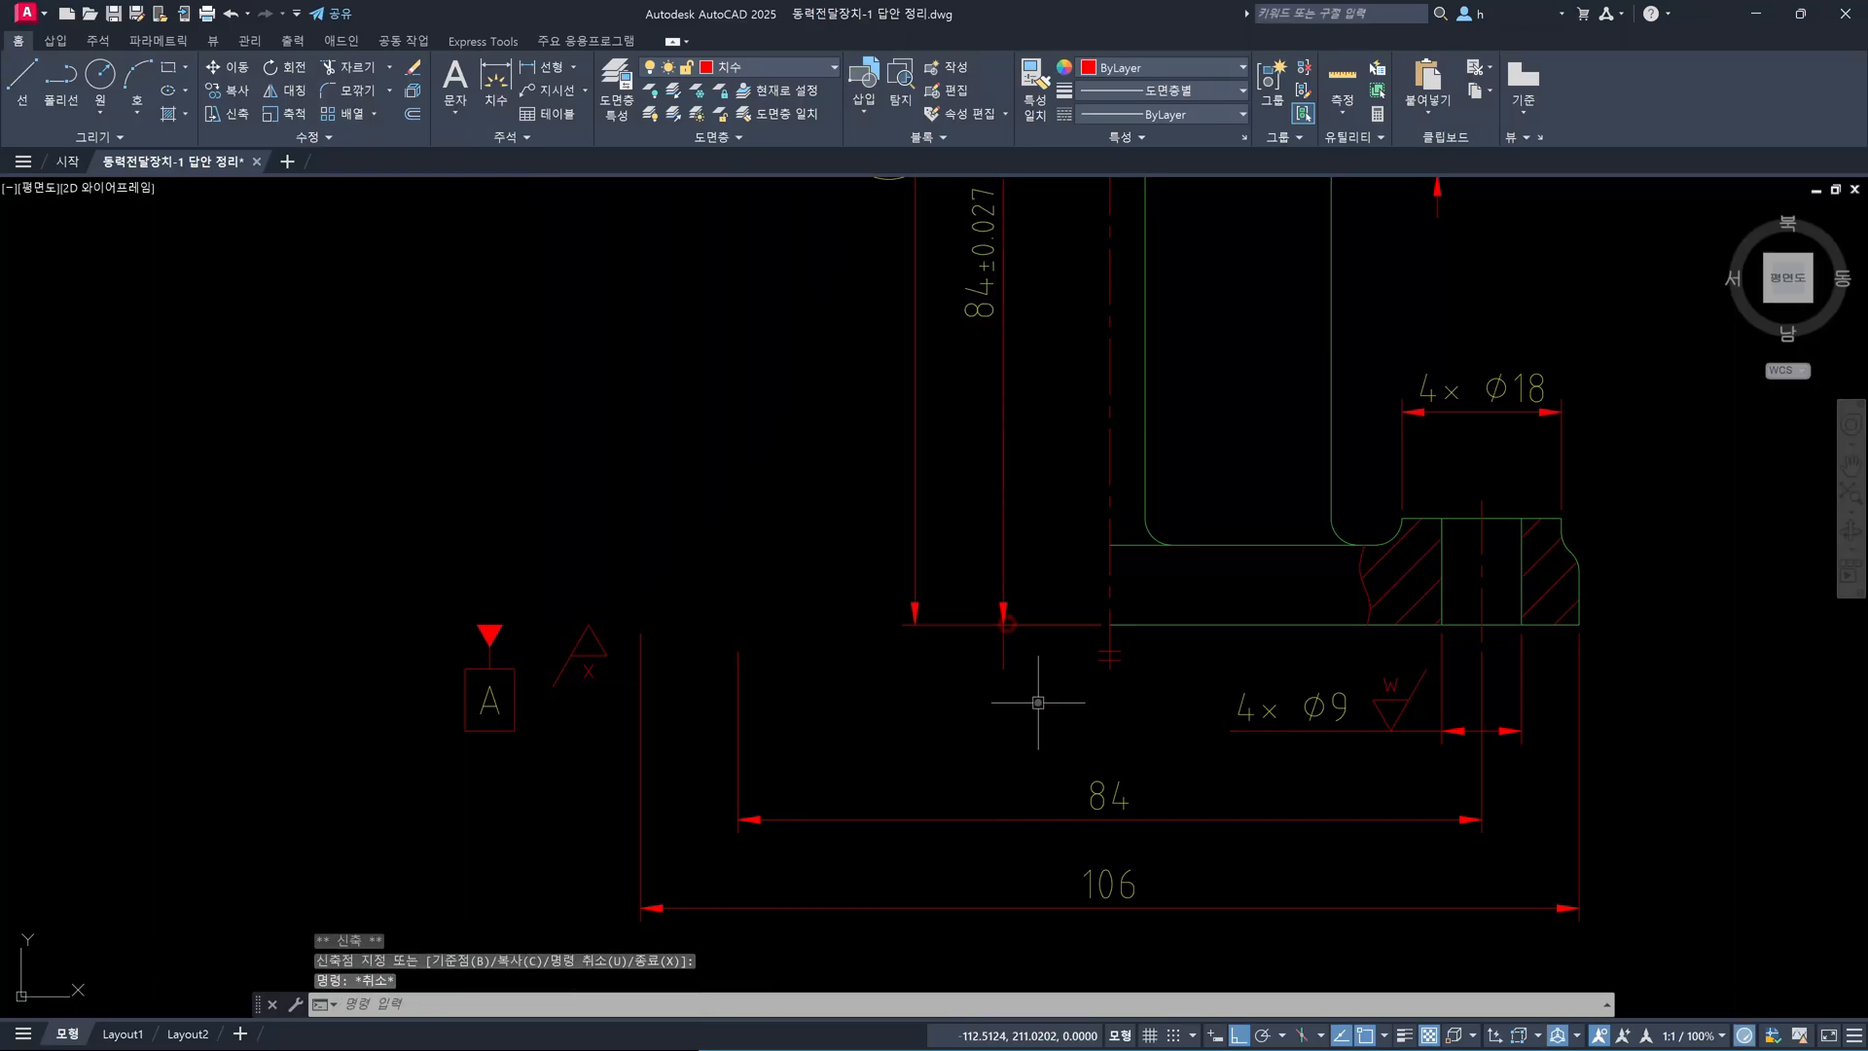
# Delete the vertical helper line beneath the repositioned 84±0.027 dimension
pyautogui.click(1038, 699)
pyautogui.click(989, 658)
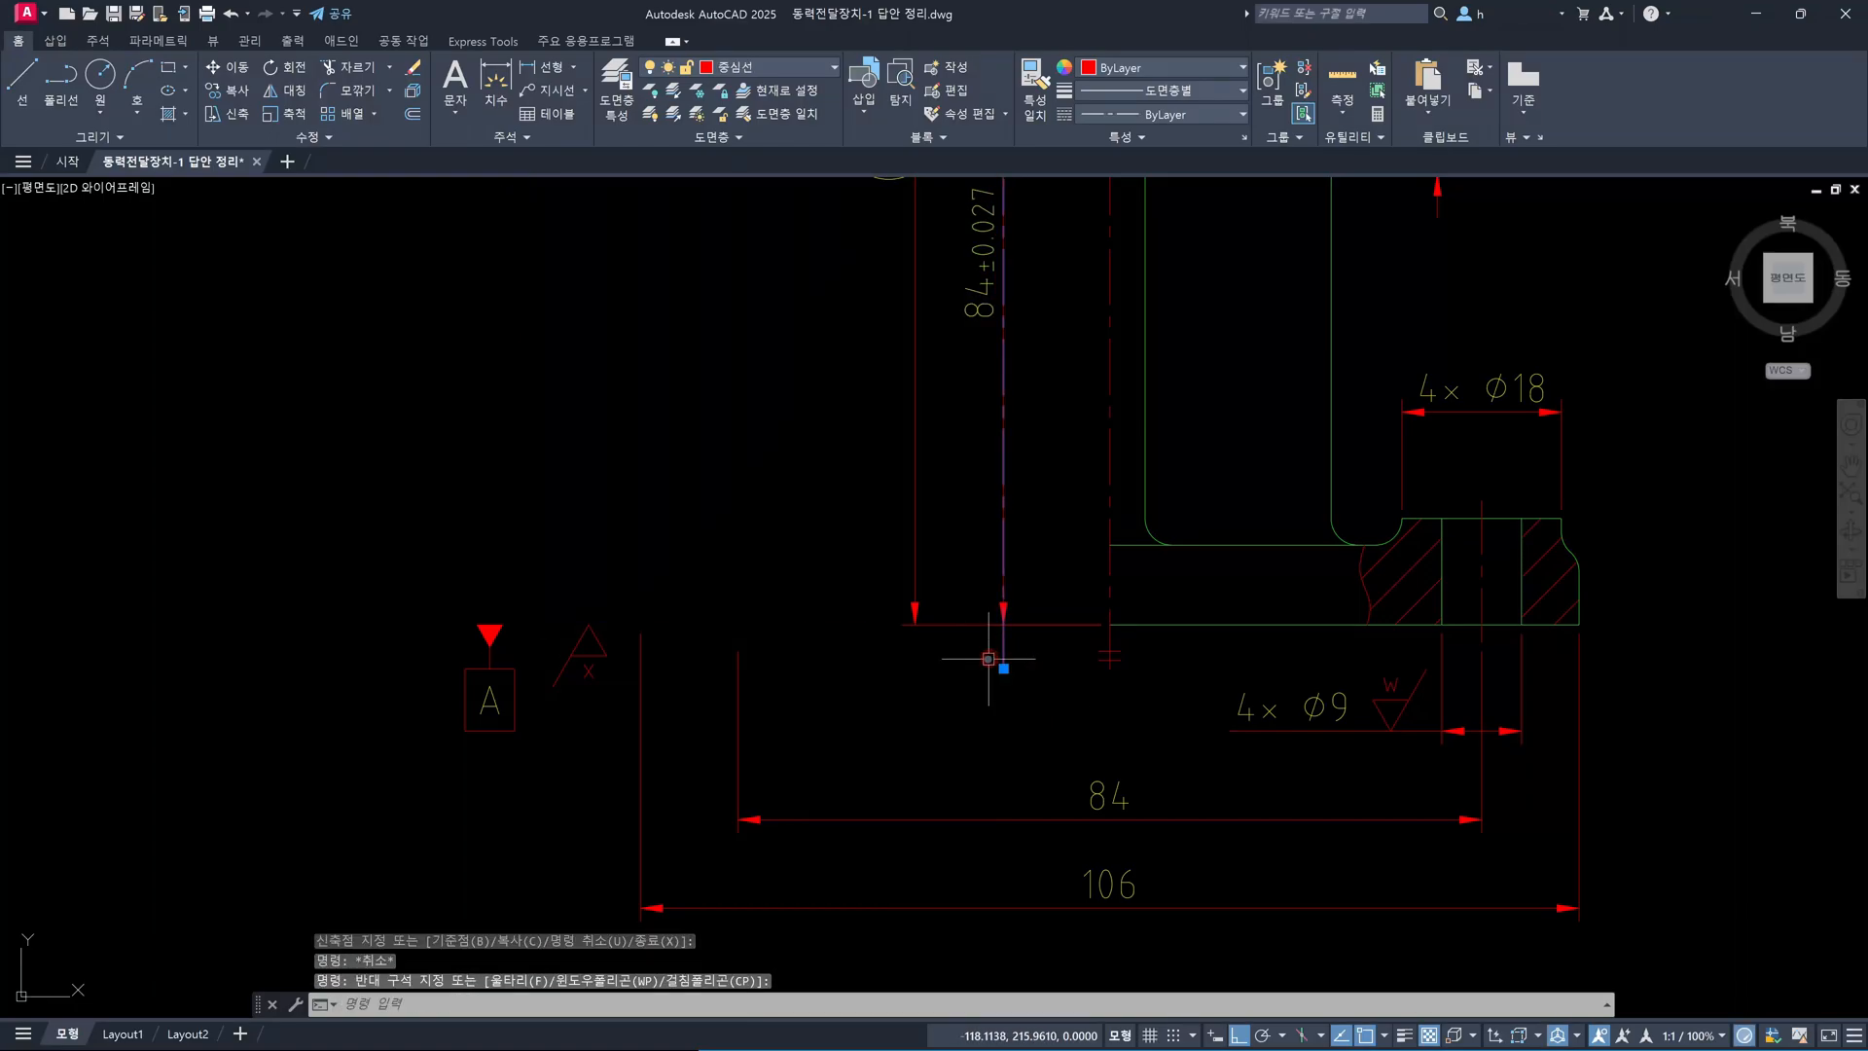
pyautogui.press('Delete')
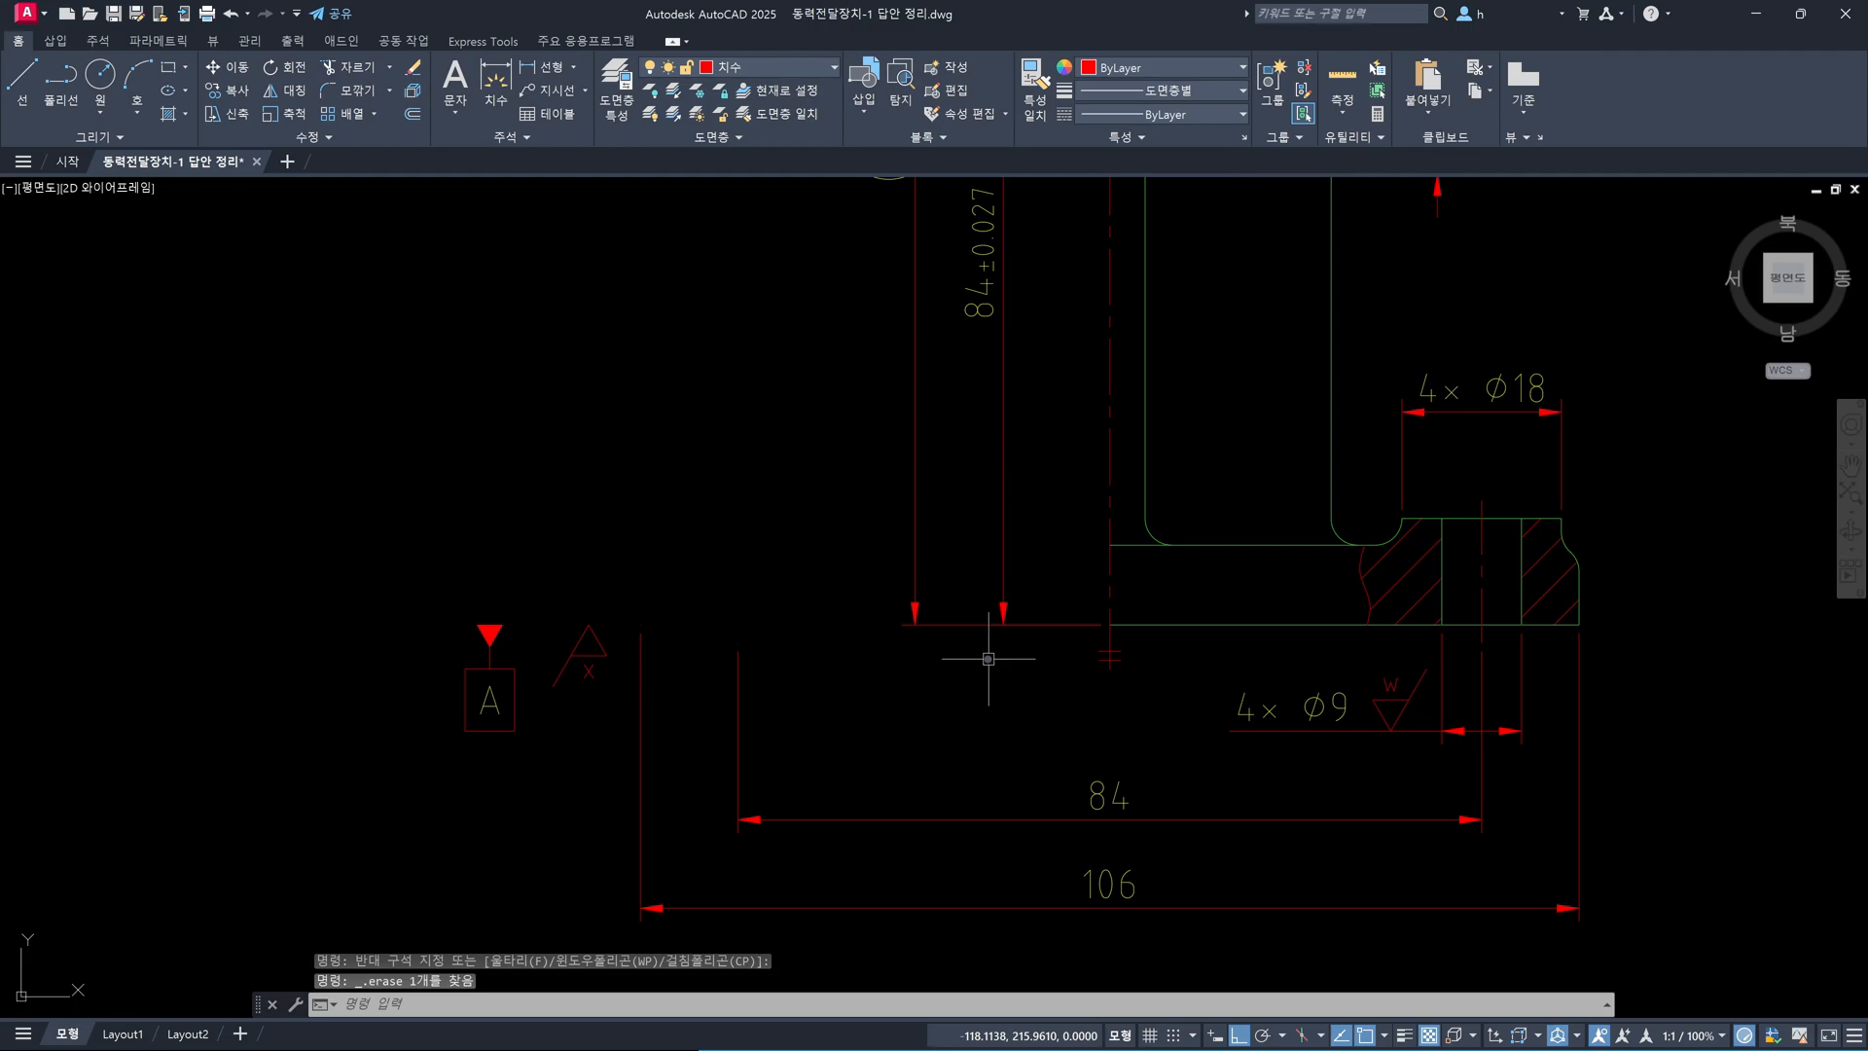
# Move the datum A symbol and the x surface-finish mark horizontally under the shortened base extension line, close to the bracket
pyautogui.moveTo(1000, 623); pyautogui.dragTo(979, 804, button='middle')
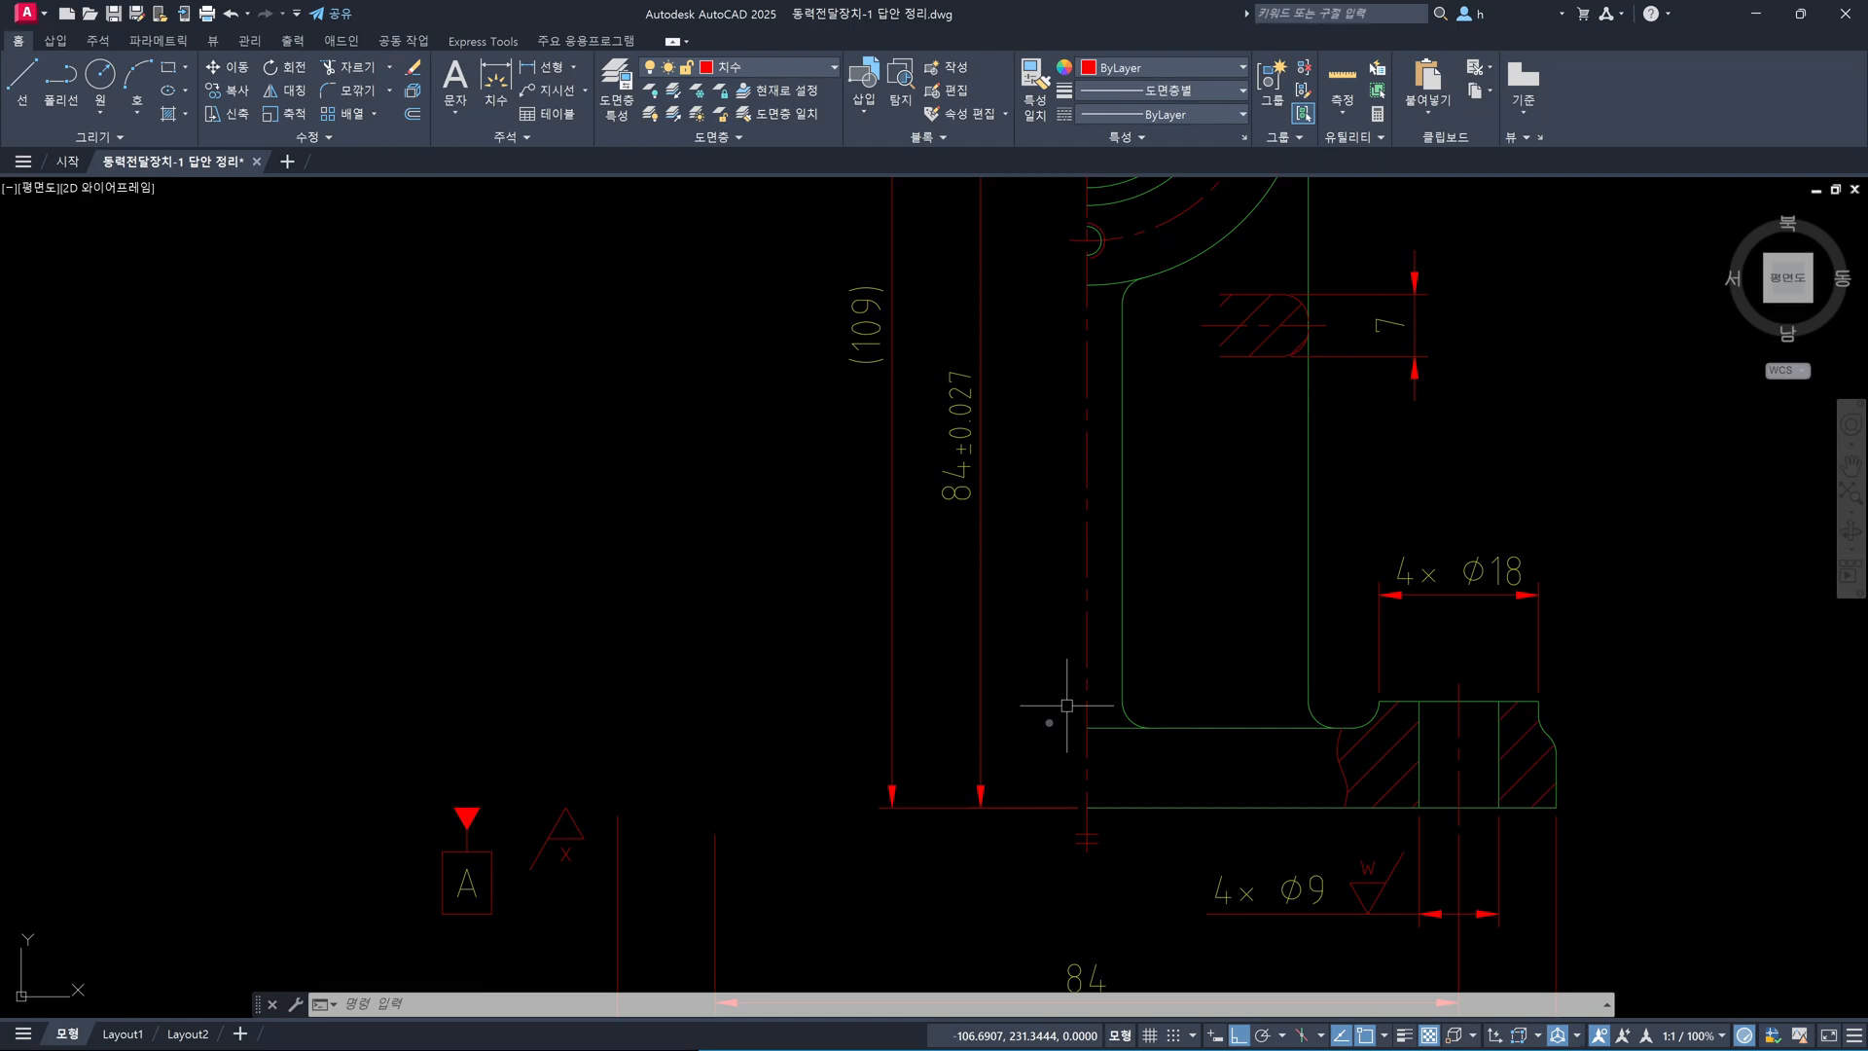
pyautogui.moveTo(692, 757); pyautogui.dragTo(713, 613, button='middle')
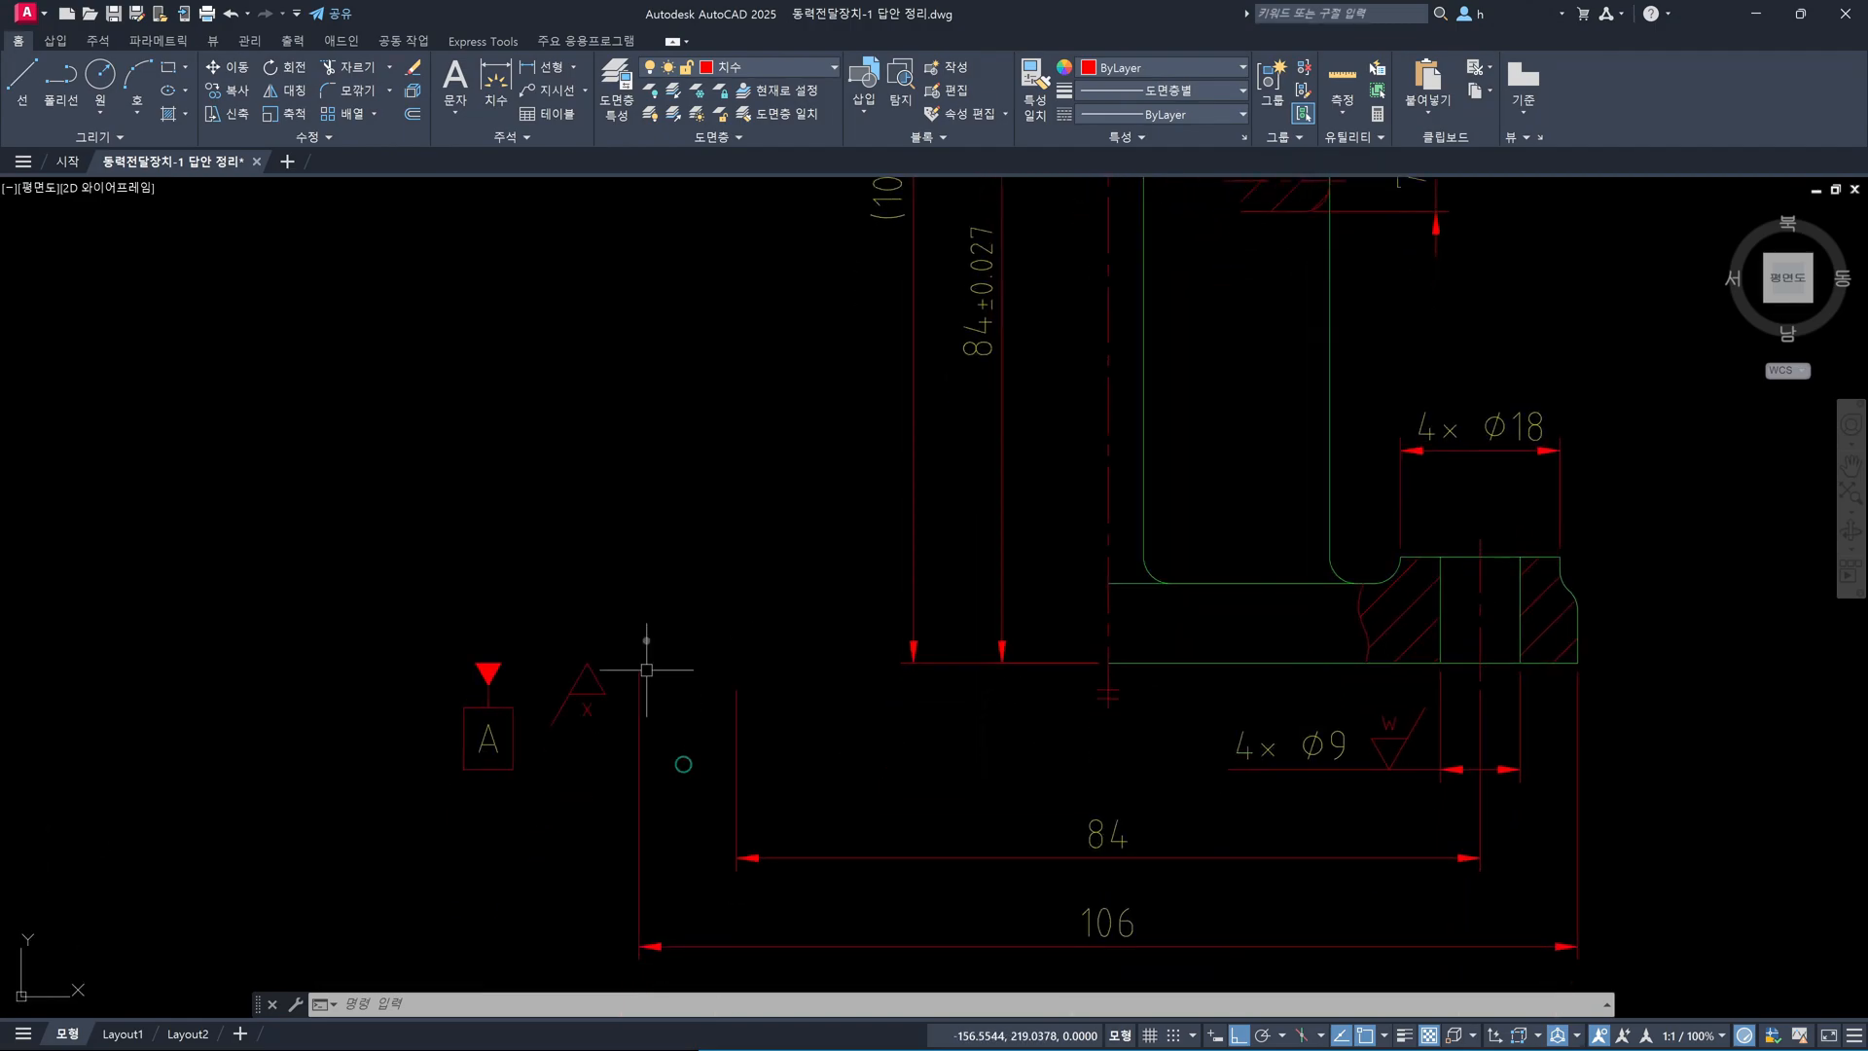
pyautogui.write('m')
pyautogui.press('Return')
pyautogui.click(610, 738)
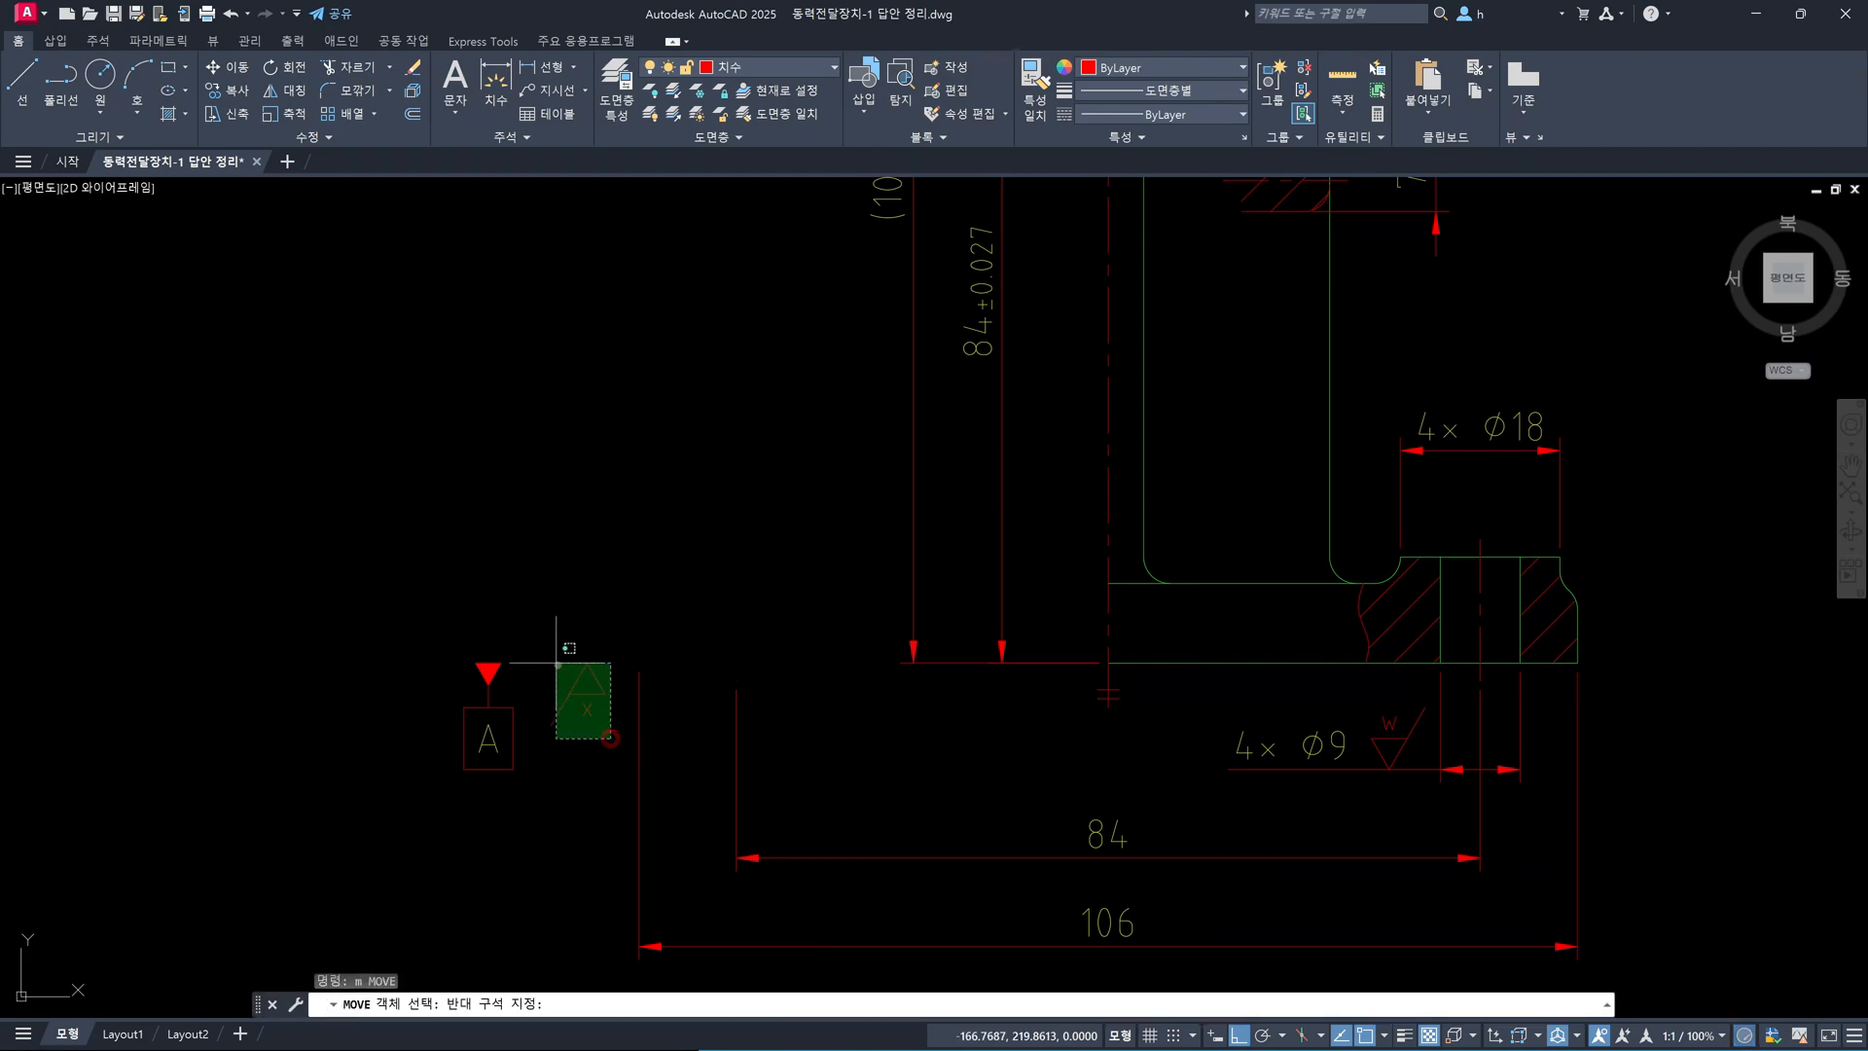
pyautogui.click(409, 620)
pyautogui.press('Return')
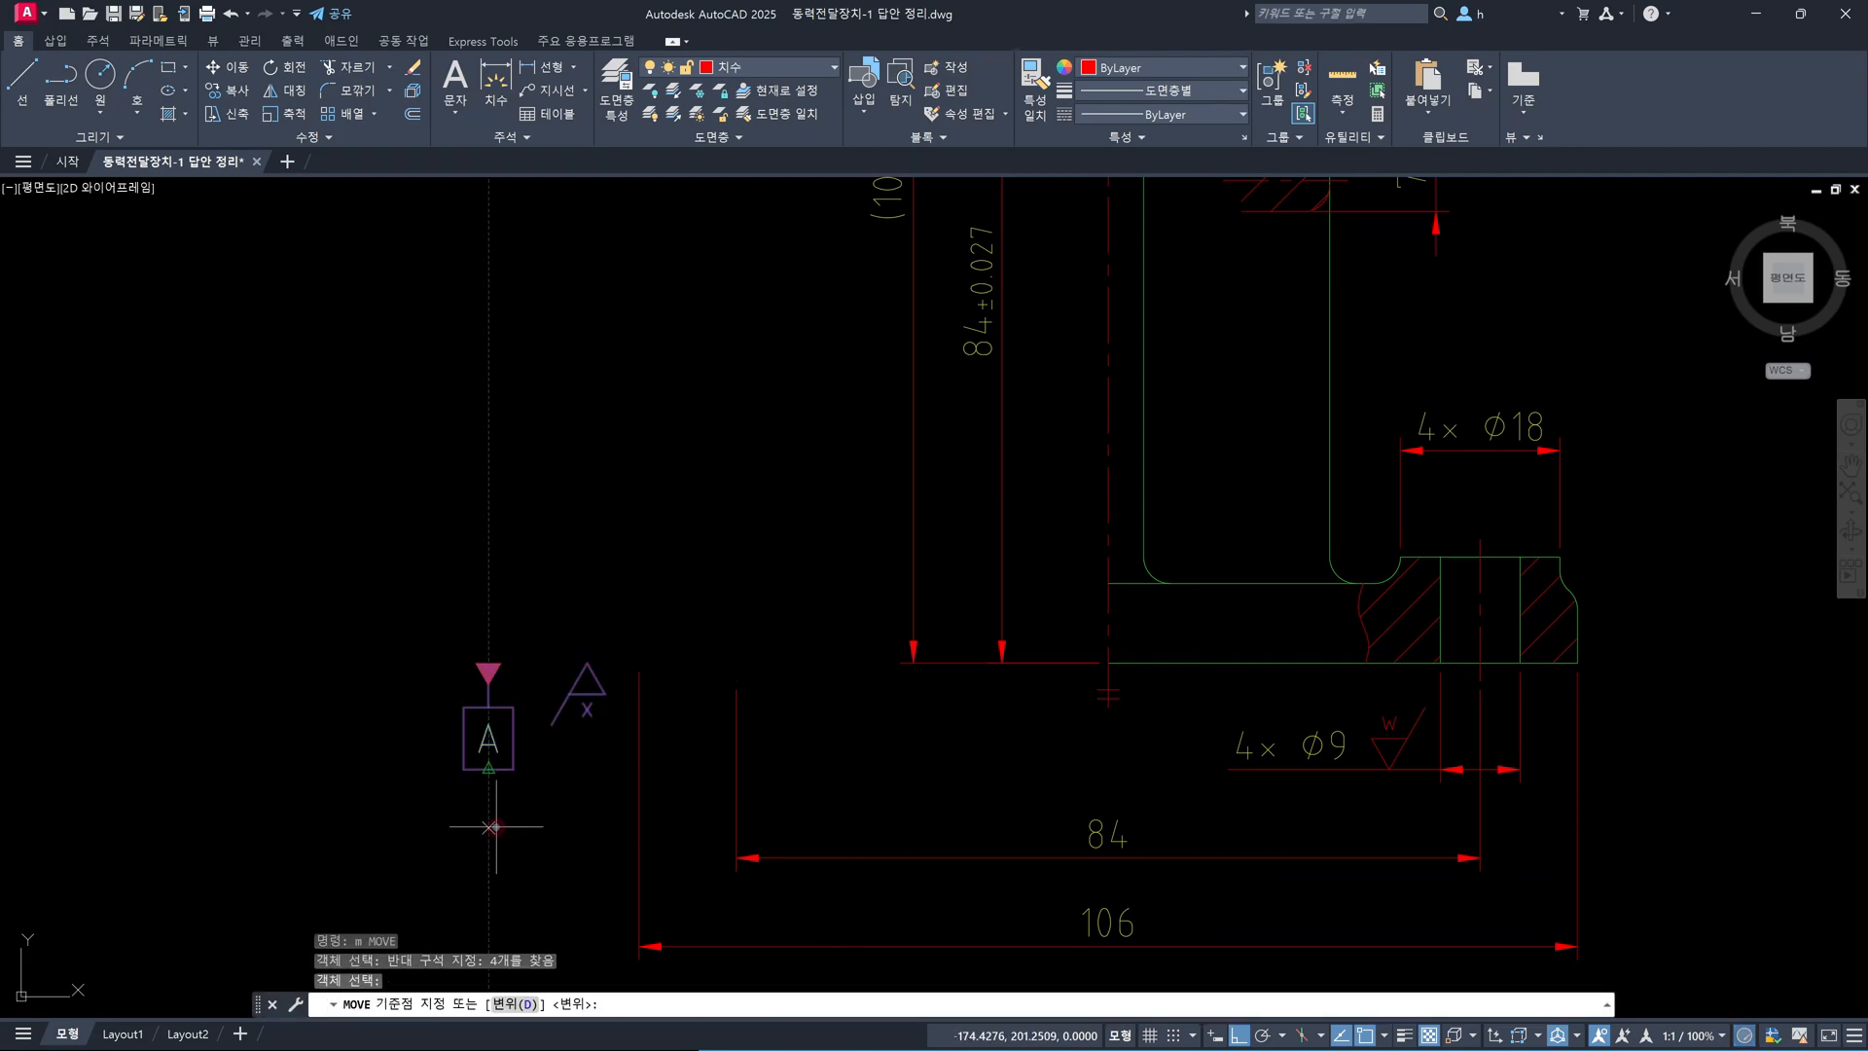
pyautogui.click(496, 827)
pyautogui.click(937, 781)
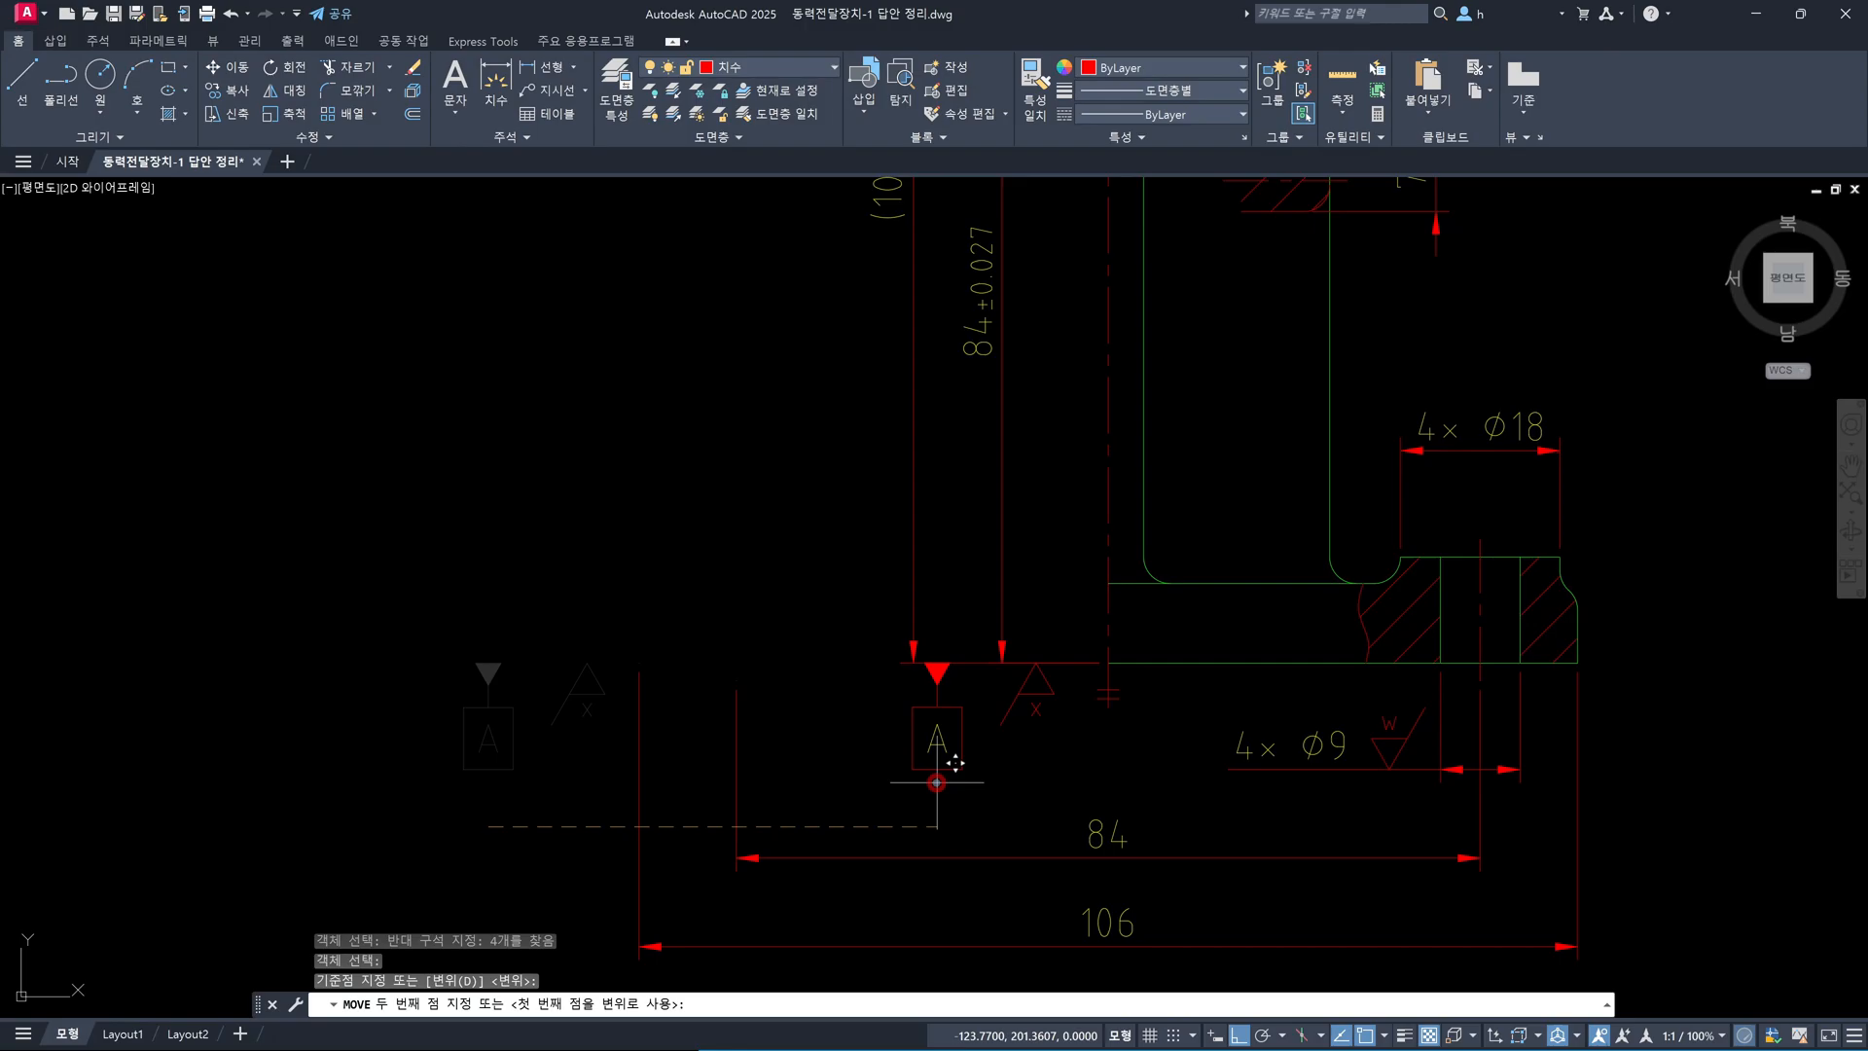
pyautogui.press('Escape')
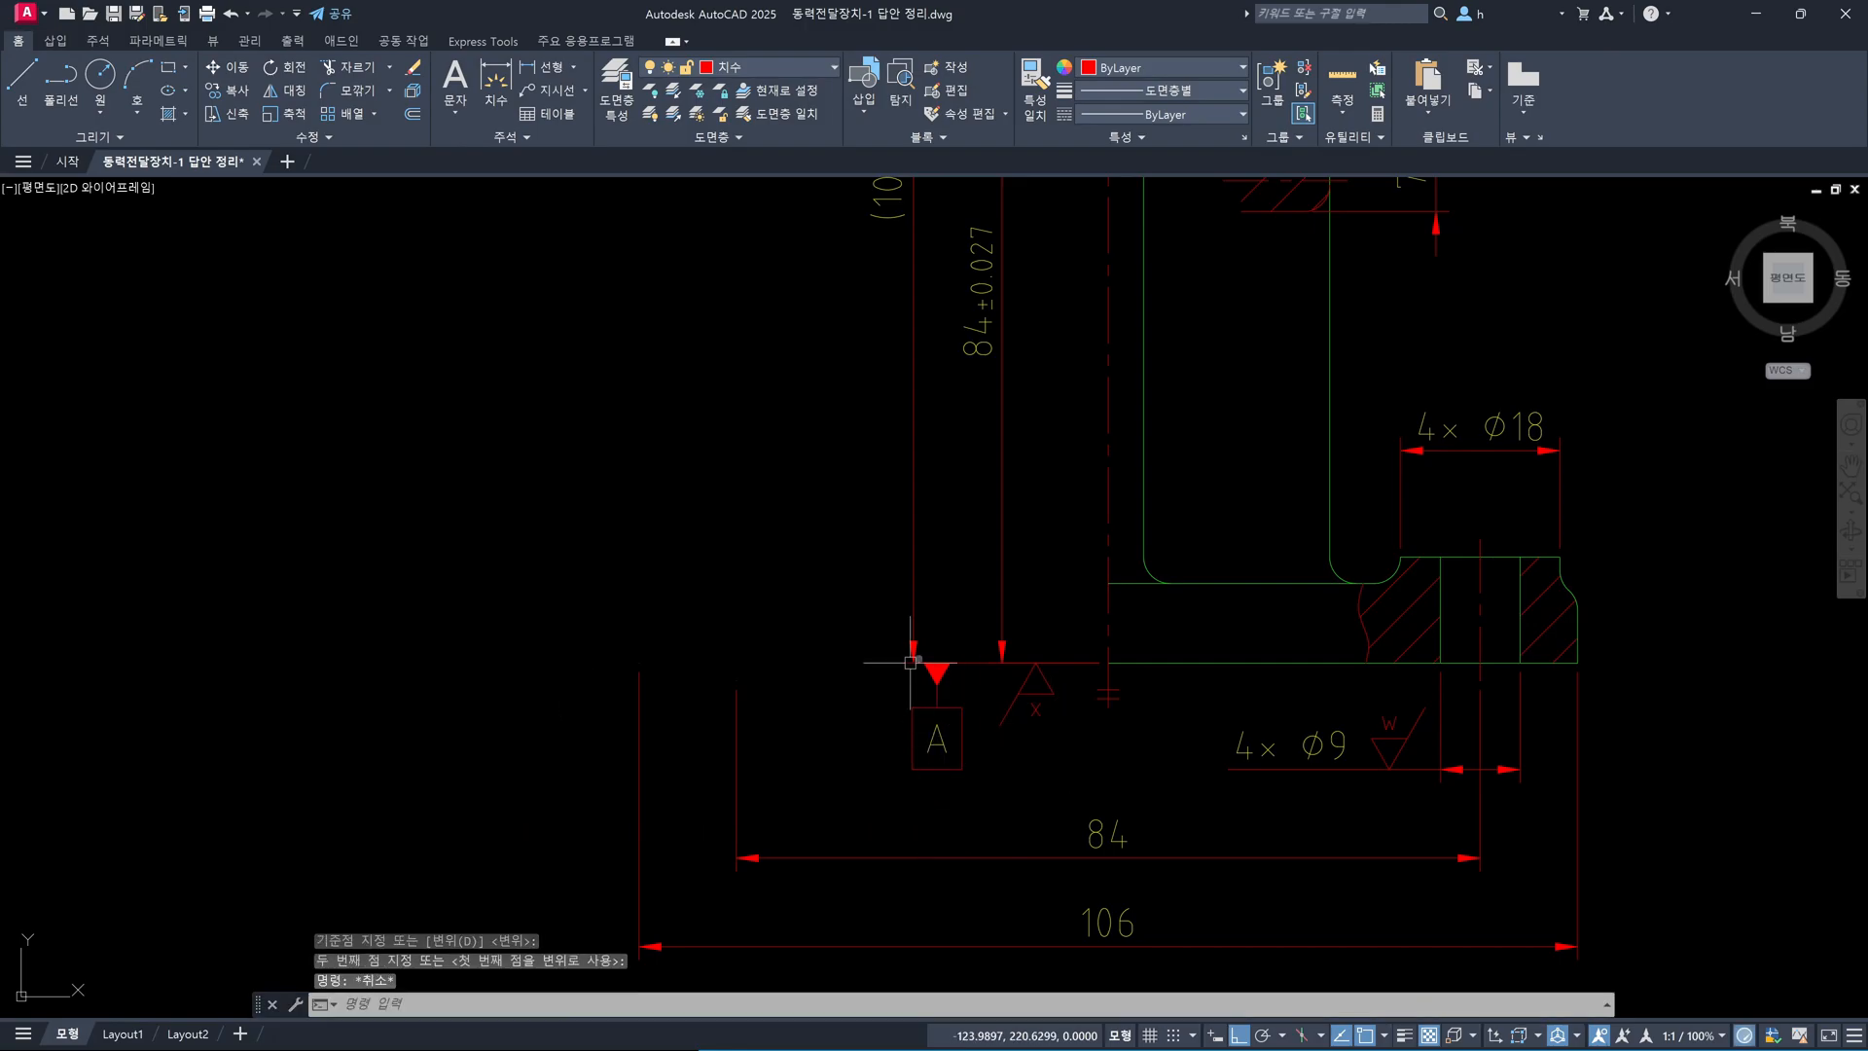
pyautogui.scroll(-5, 1012, 654)
pyautogui.moveTo(1218, 584); pyautogui.dragTo(916, 564, button='middle')
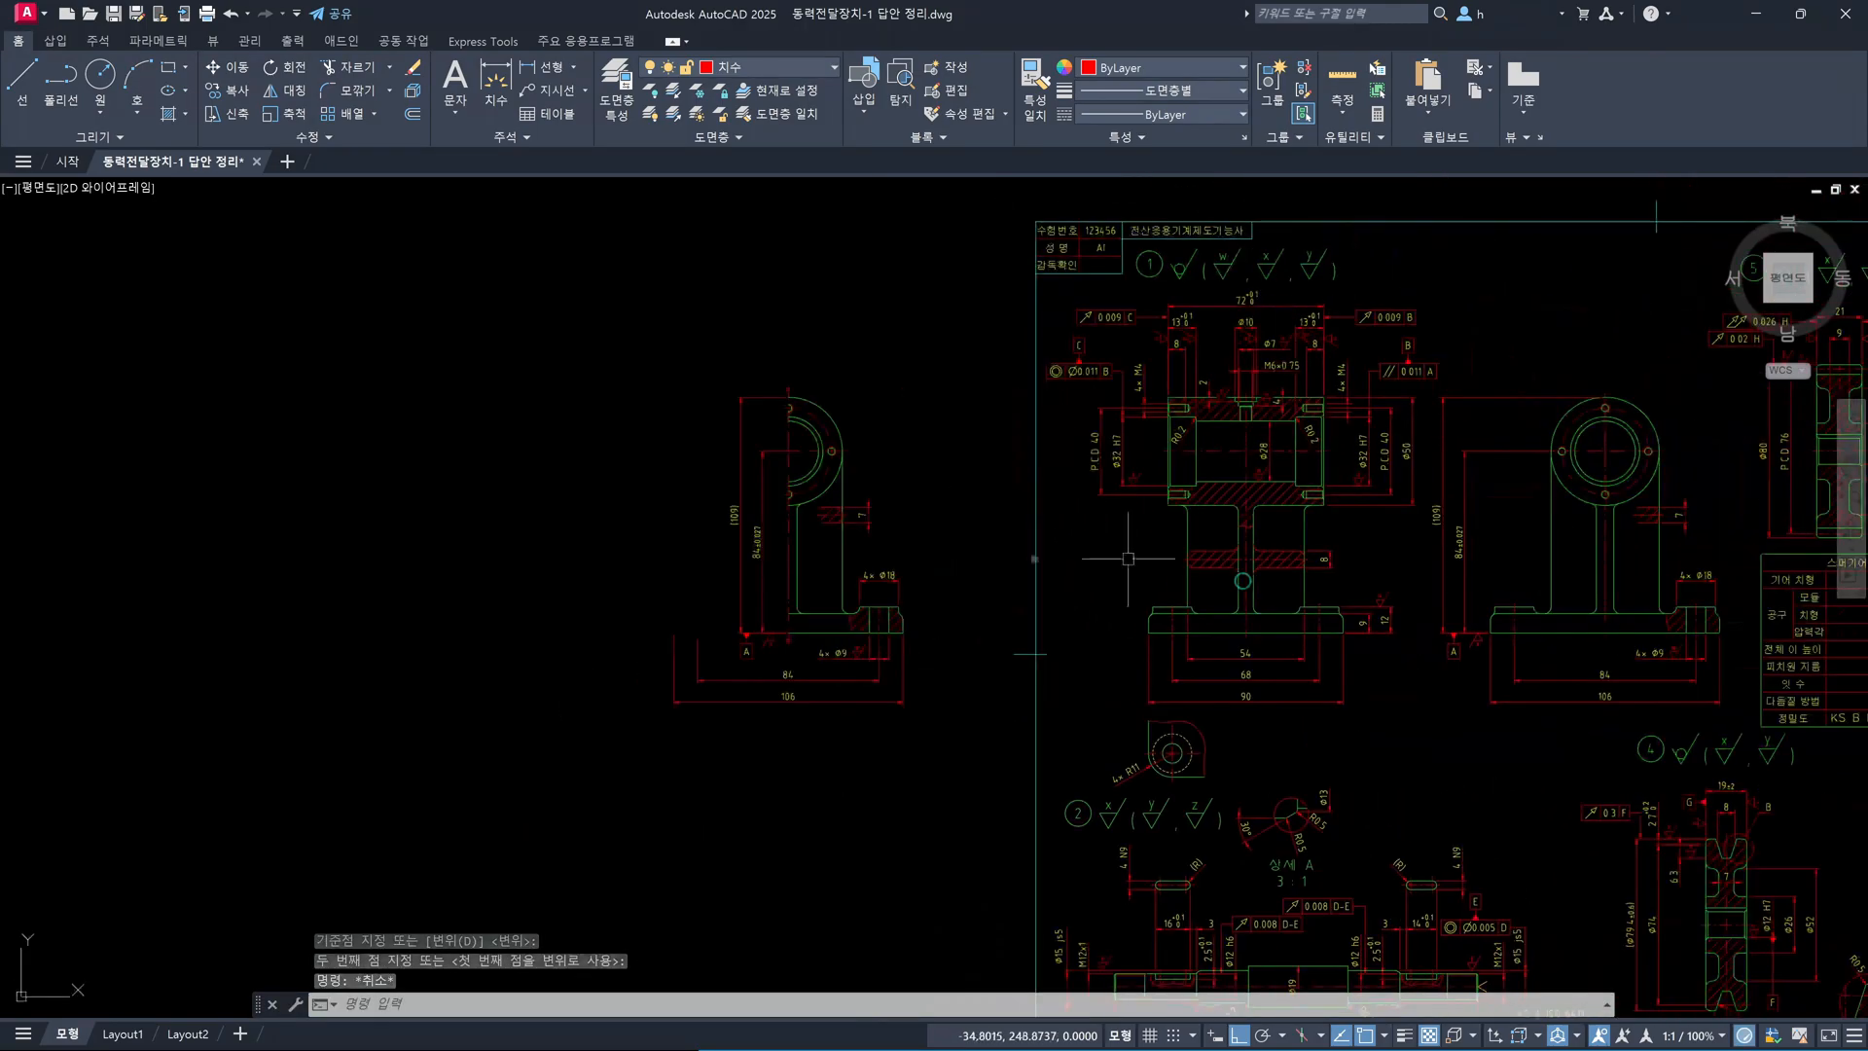
pyautogui.scroll(3, 773, 697)
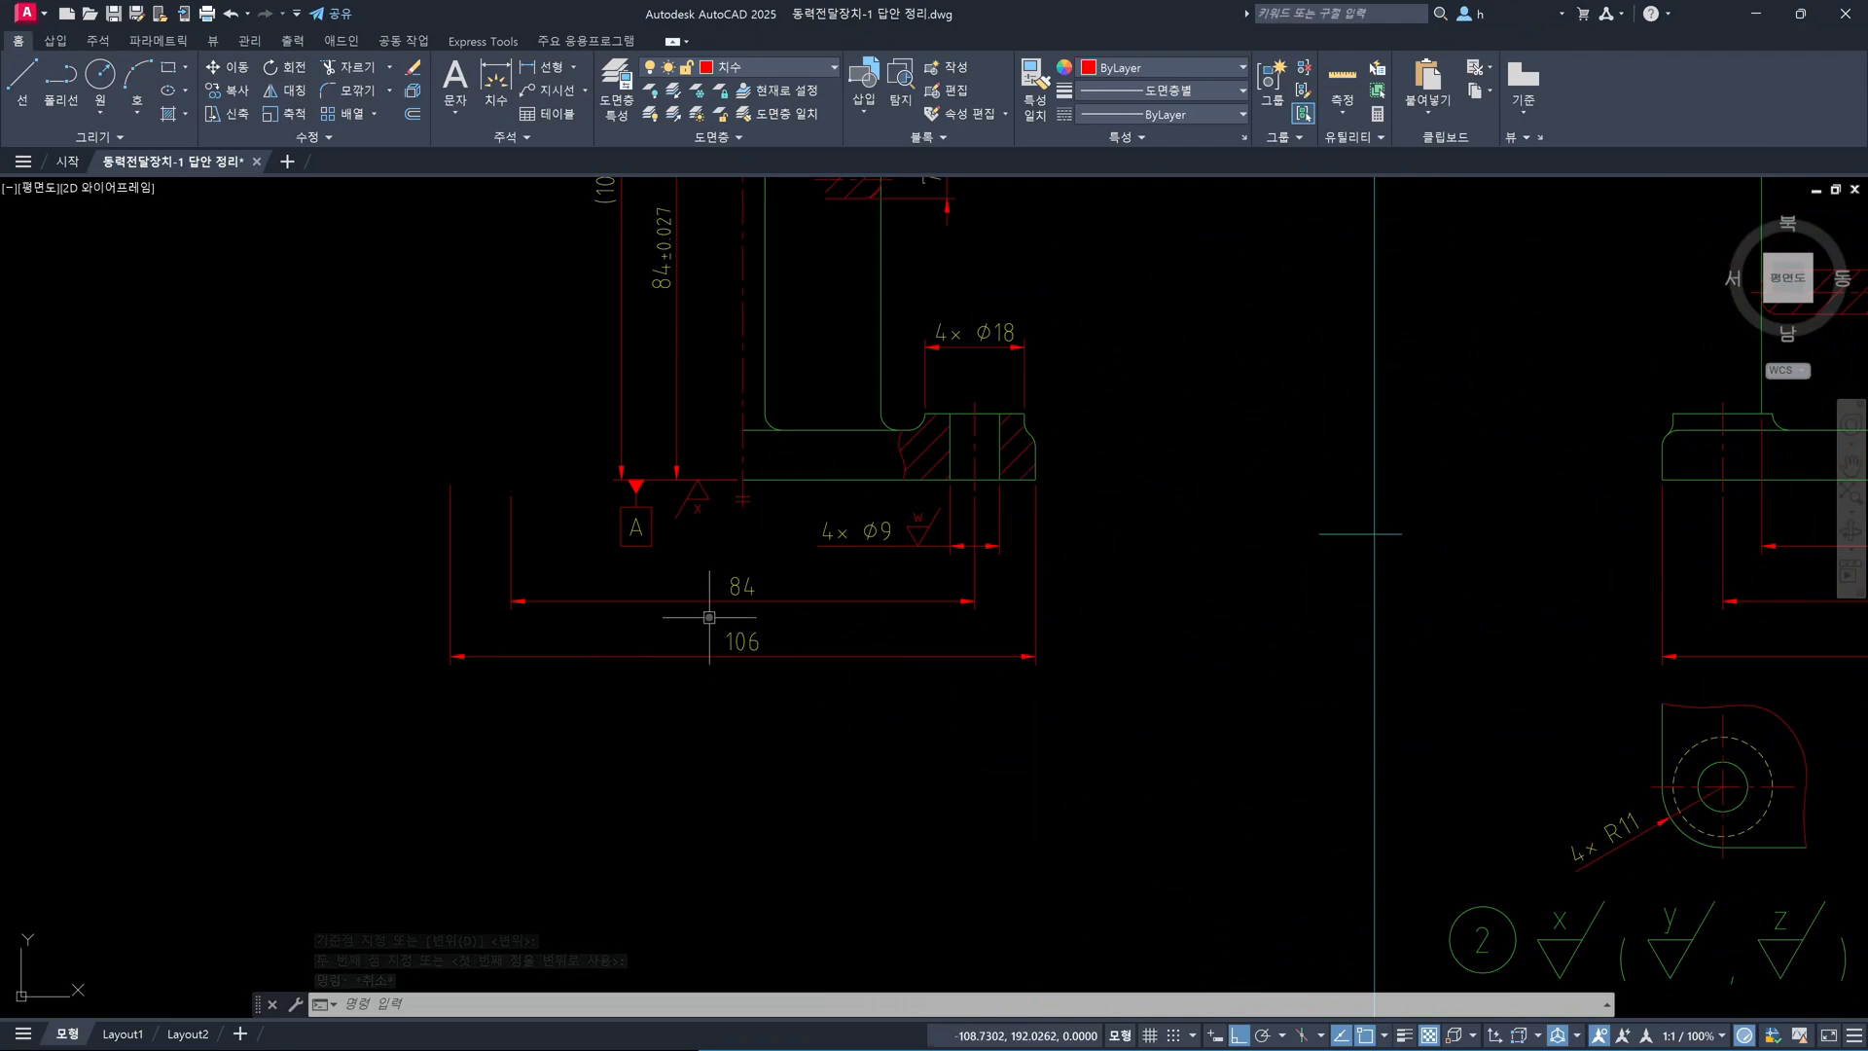
pyautogui.click(706, 718)
pyautogui.click(646, 585)
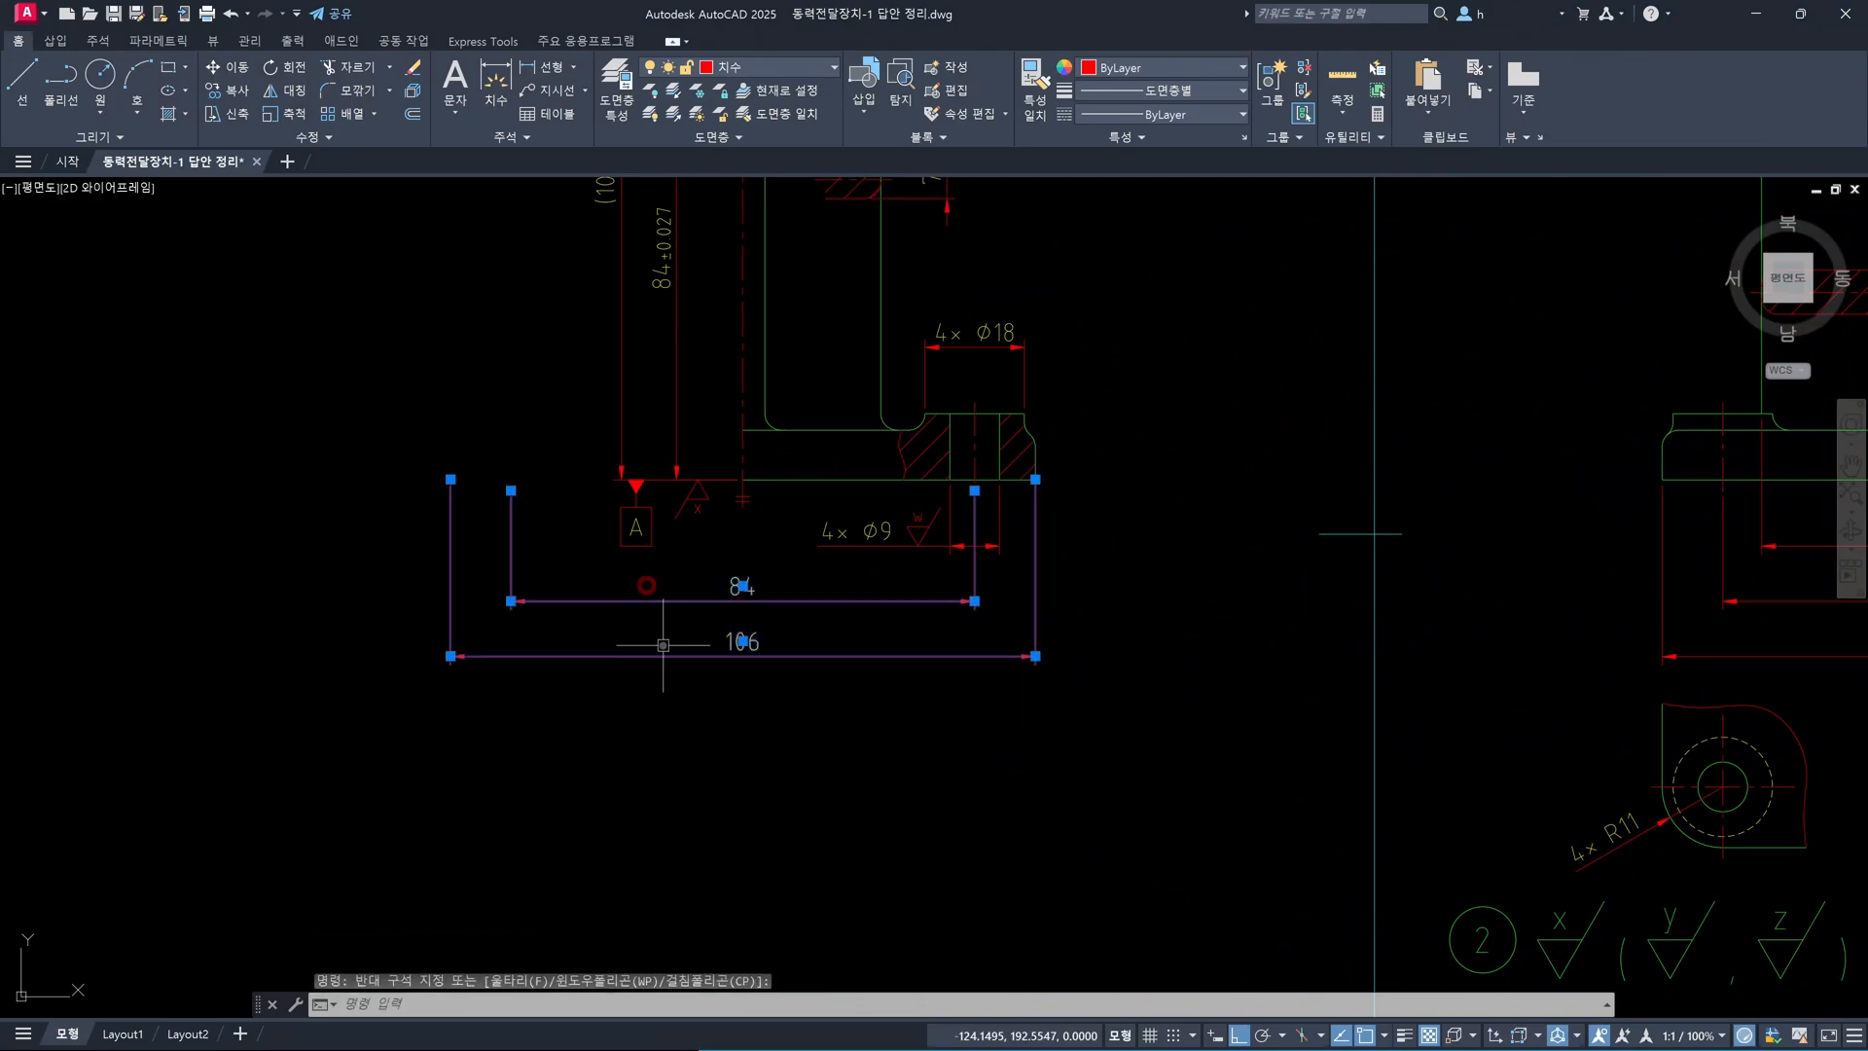
pyautogui.press('Escape')
# Explode the 84 and 106 dimensions below the base
pyautogui.write('x')
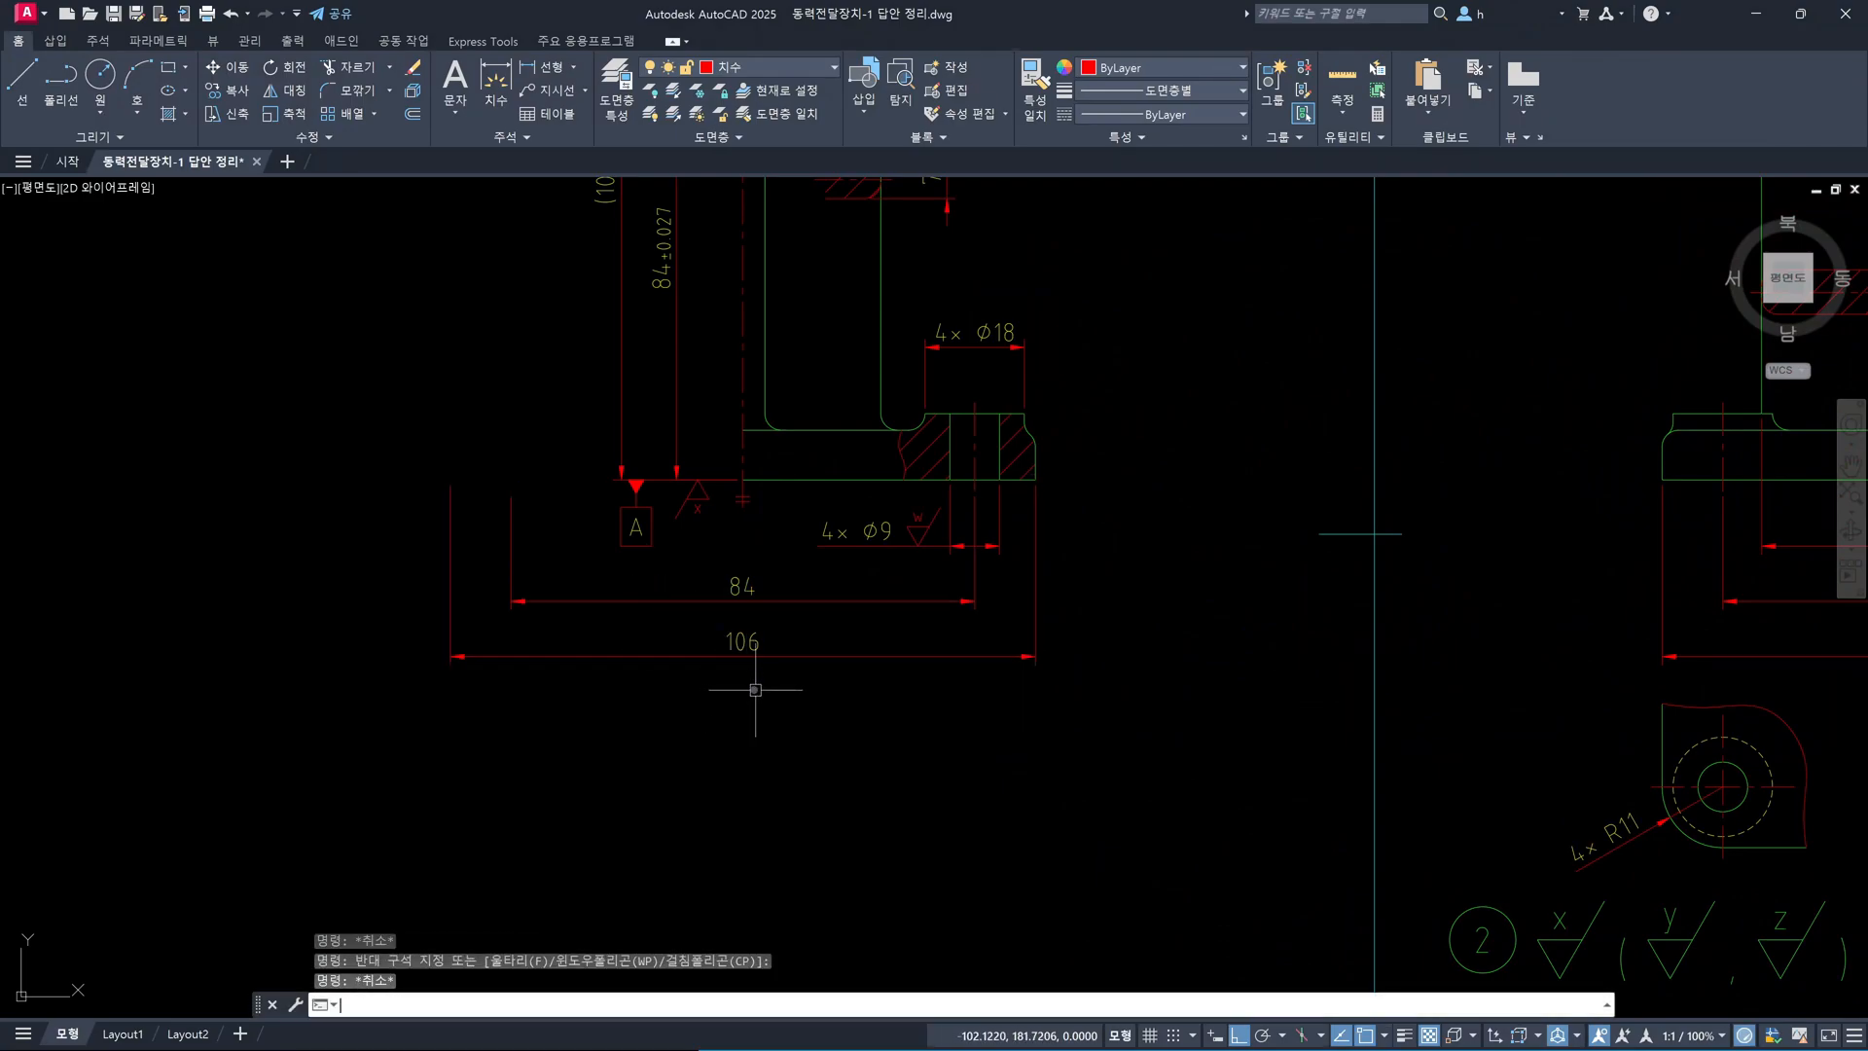
pyautogui.press('Return')
pyautogui.click(778, 696)
pyautogui.click(706, 566)
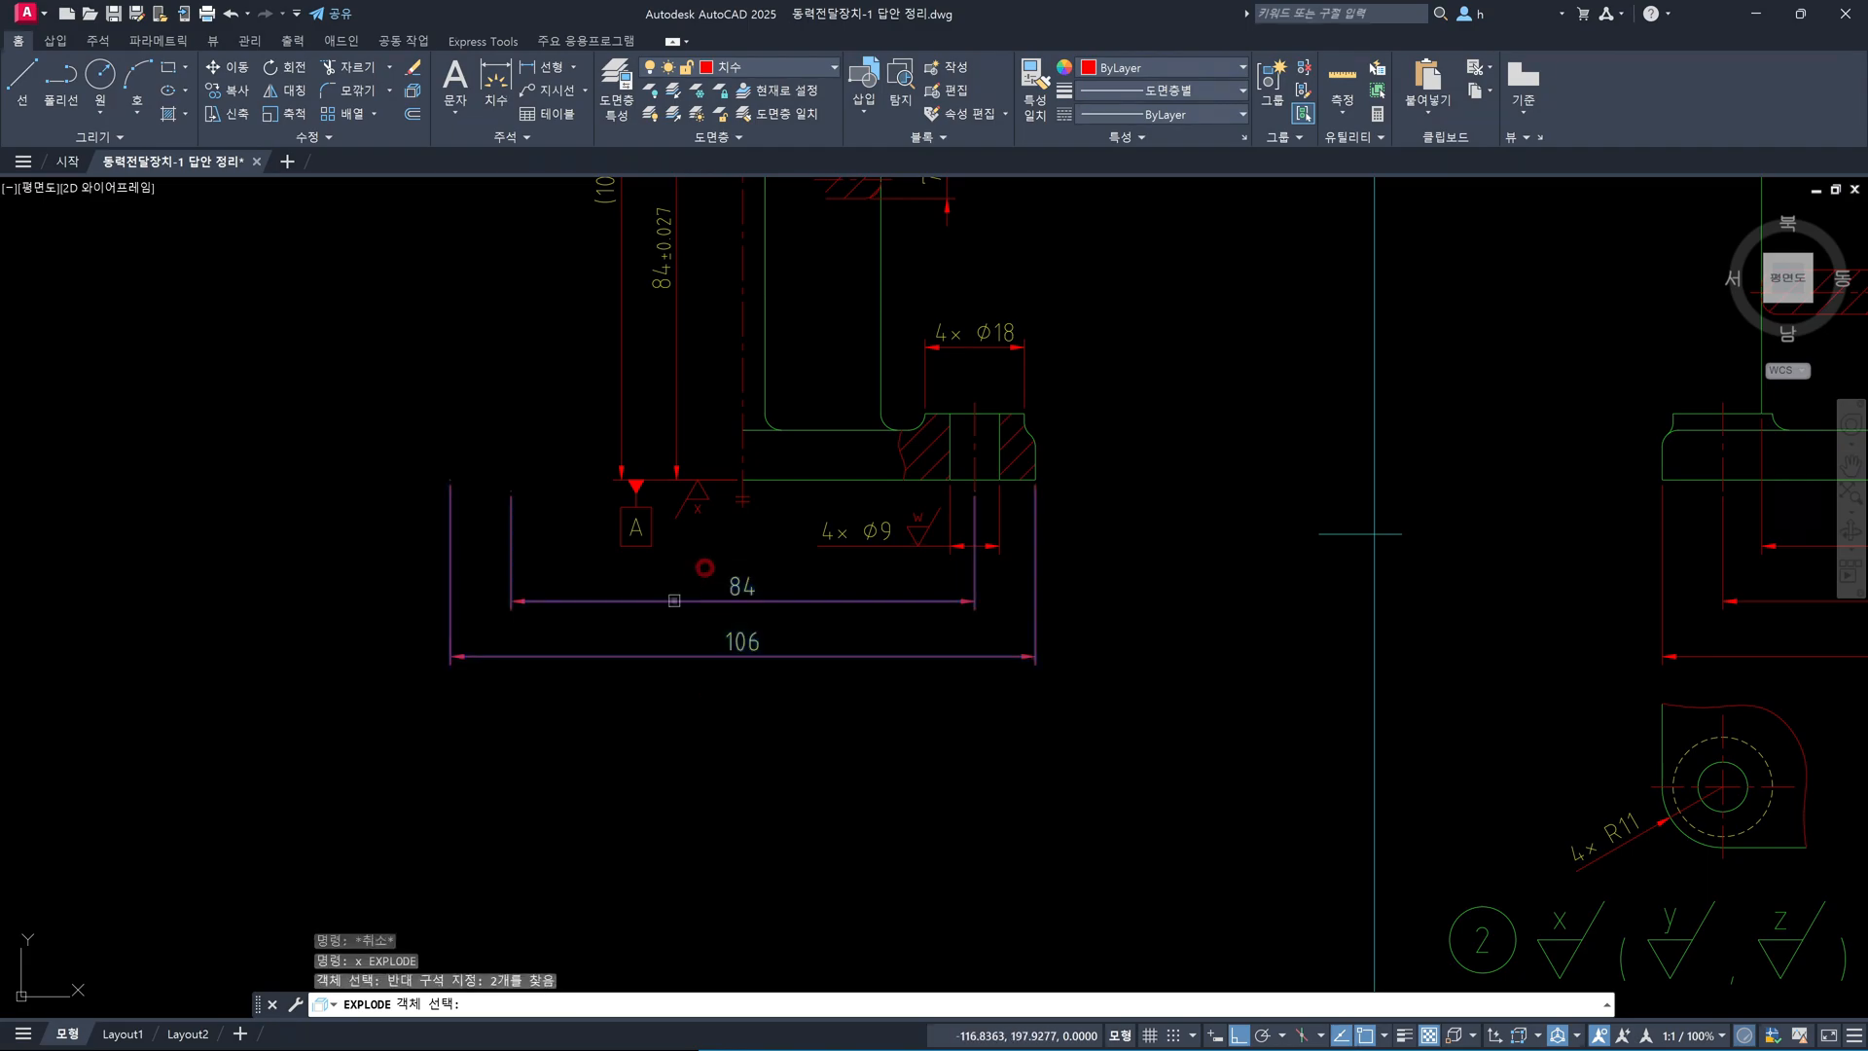
pyautogui.press('Return')
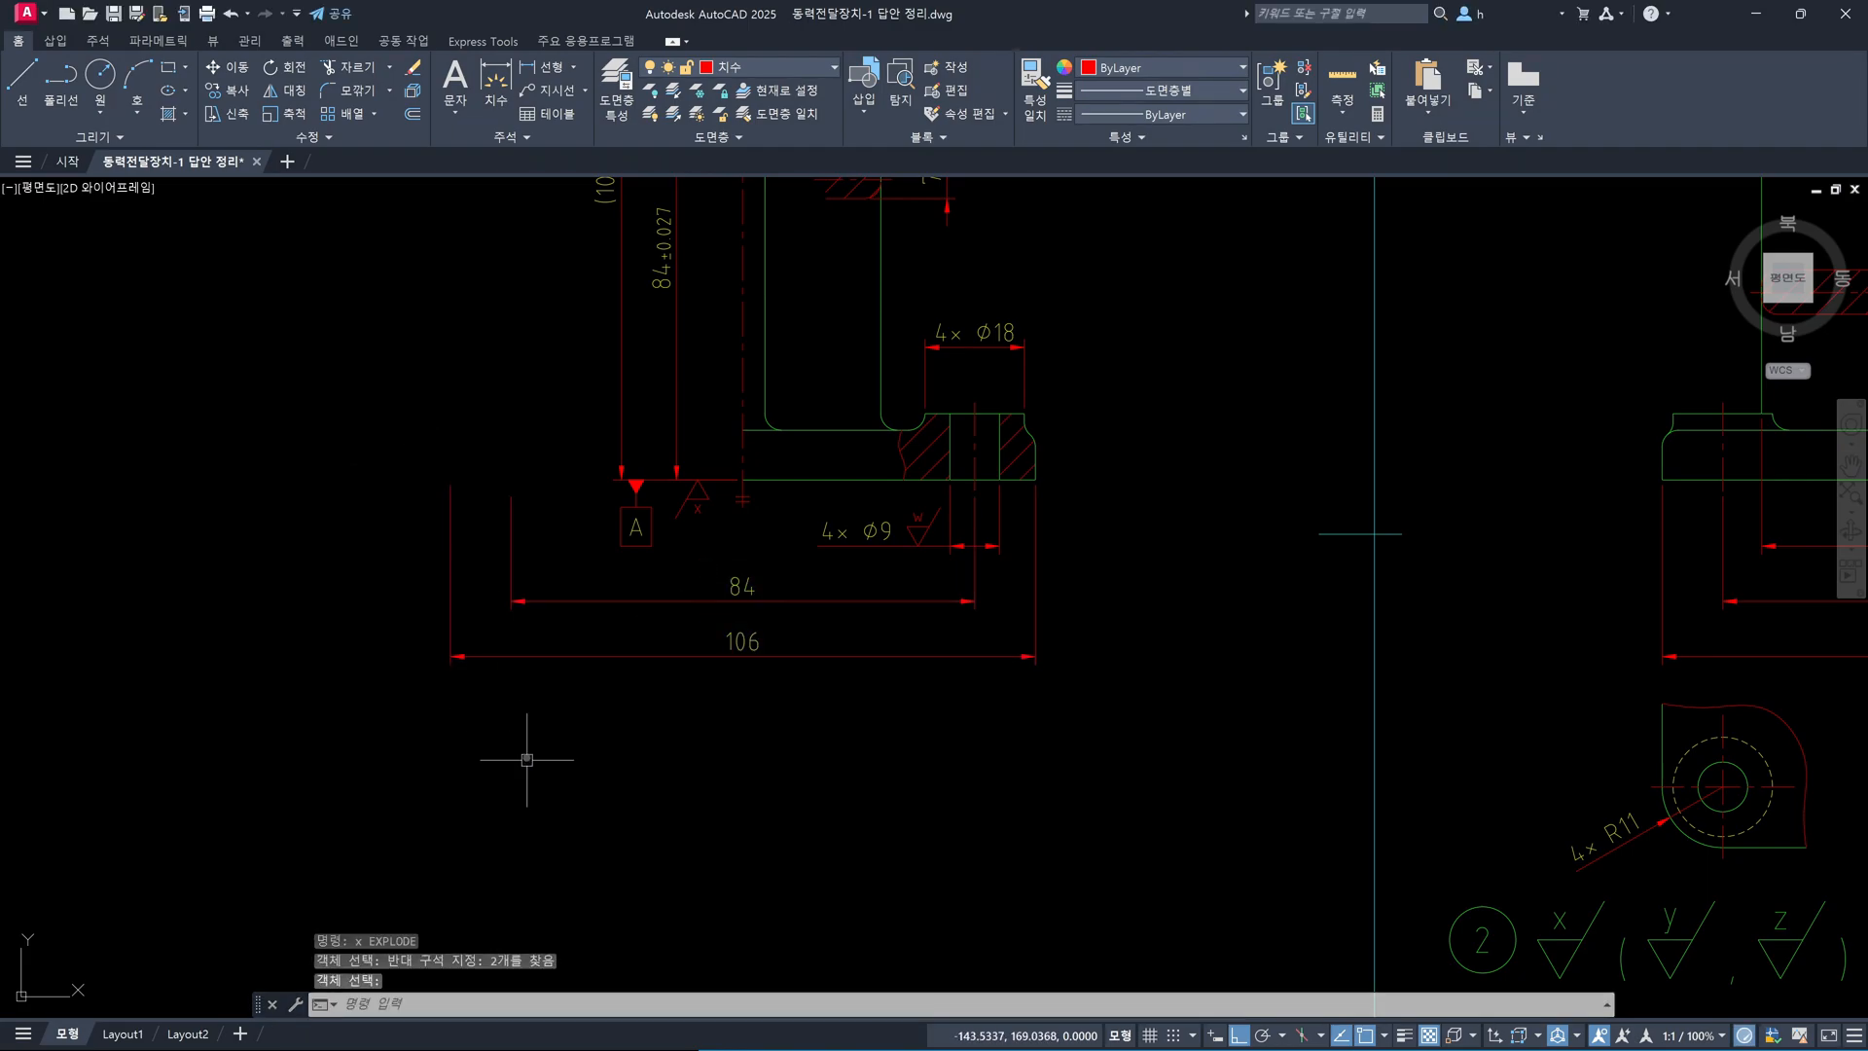
pyautogui.press('Escape')
# Delete the left extension lines and arrowheads of the exploded 84 and 106 dimensions
pyautogui.click(418, 466)
pyautogui.click(553, 707)
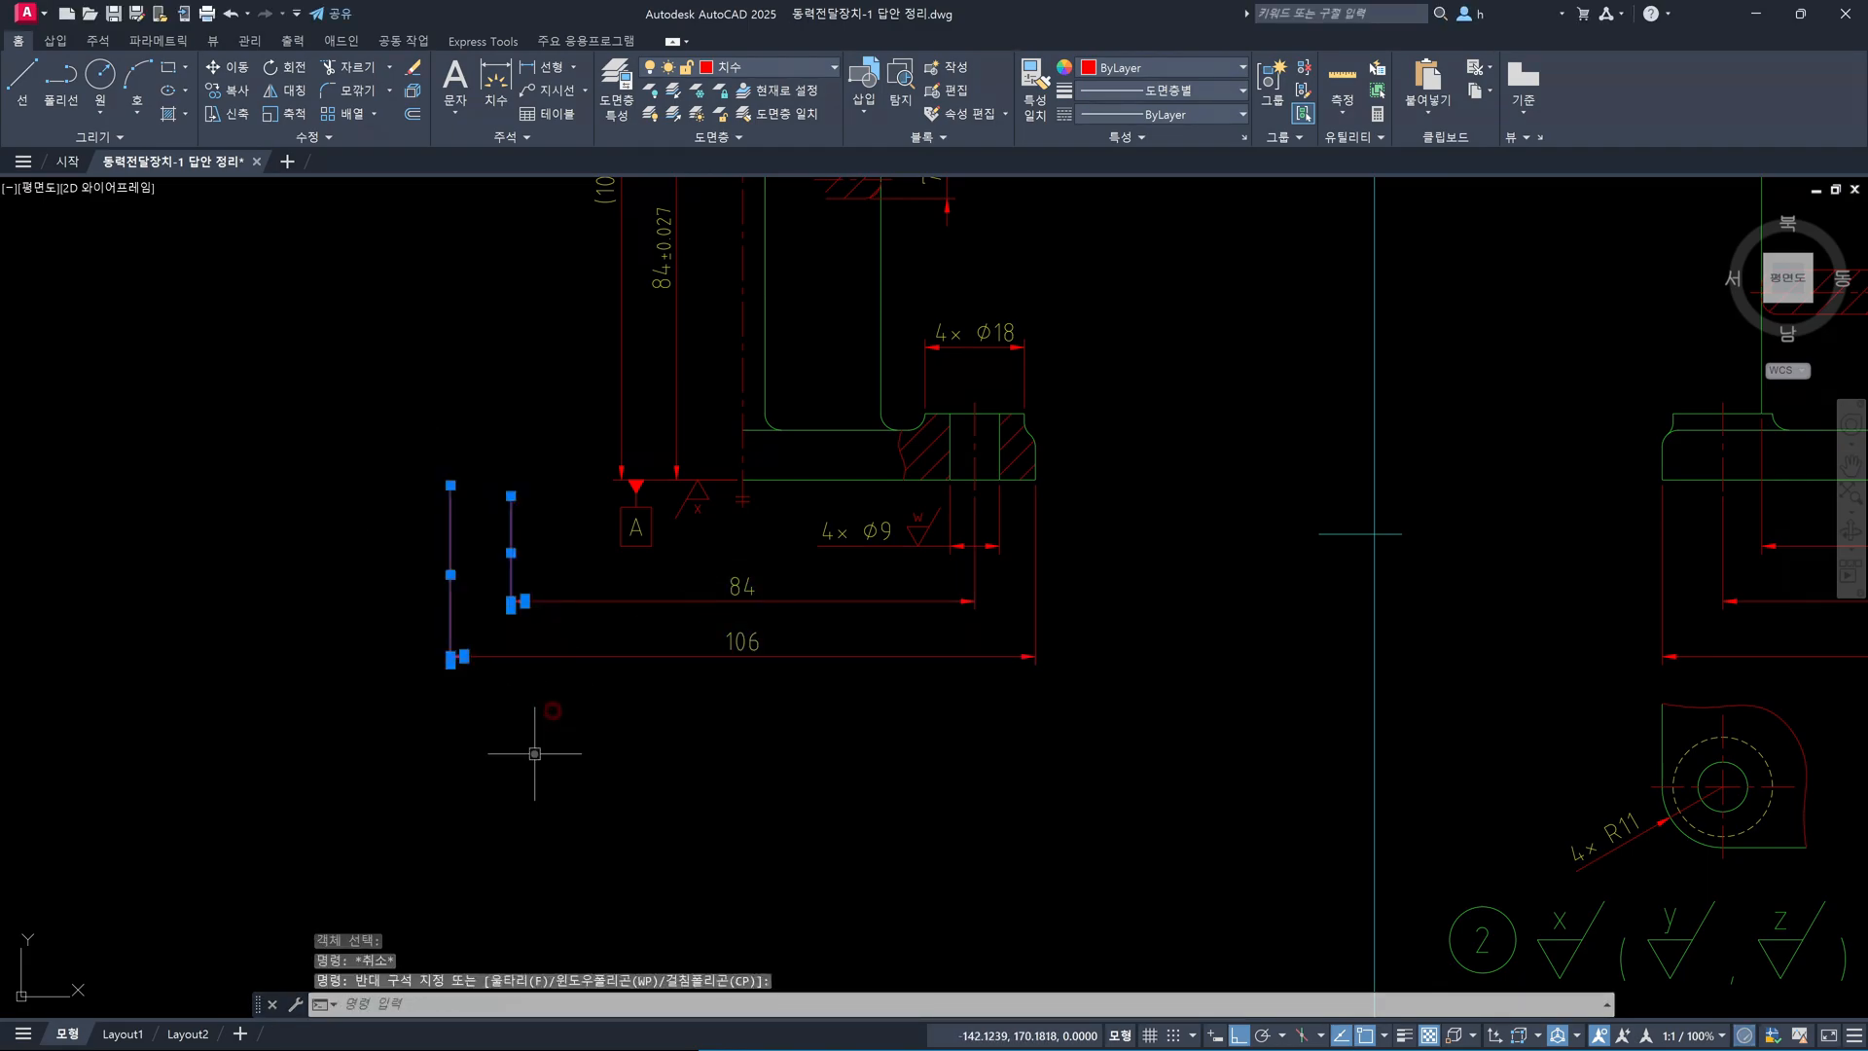
pyautogui.press('Delete')
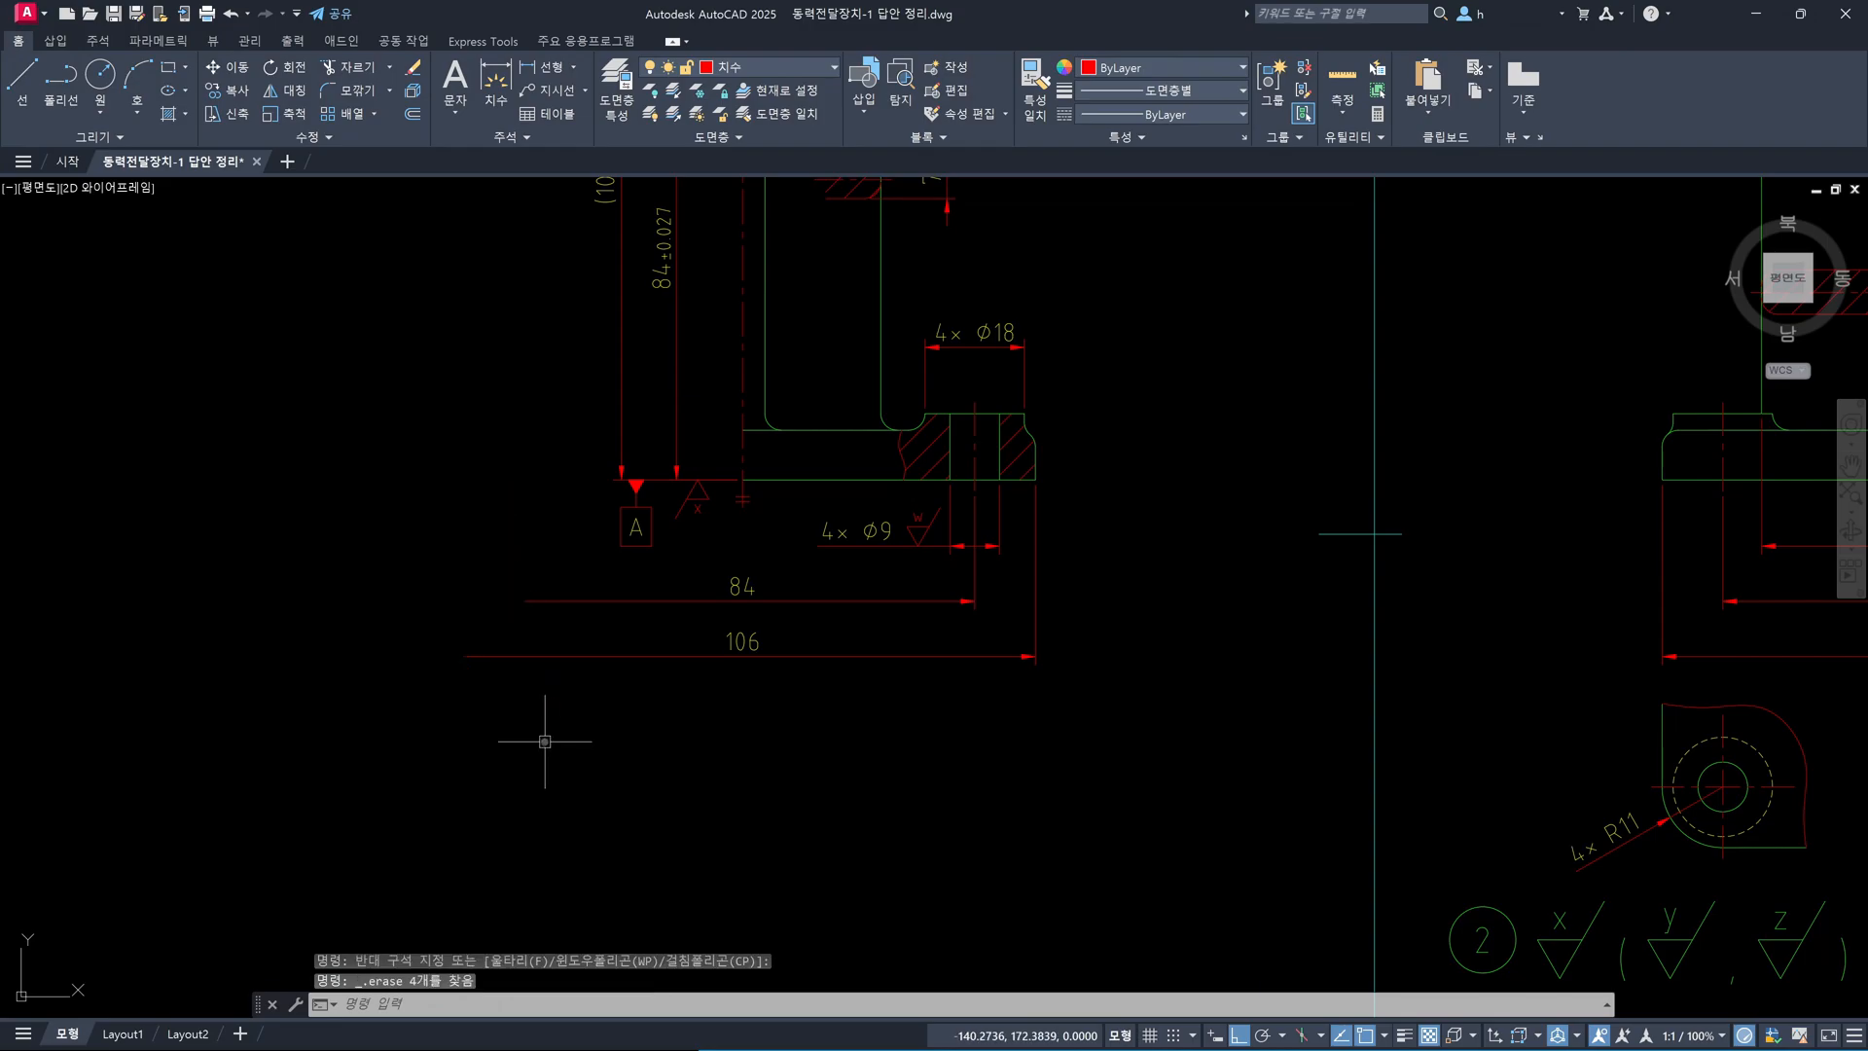
# Stretch the left end of the 84 dimension line about 34 units to the right, just short of its text
pyautogui.write('s')
pyautogui.press('Return')
pyautogui.click(550, 639)
pyautogui.click(495, 567)
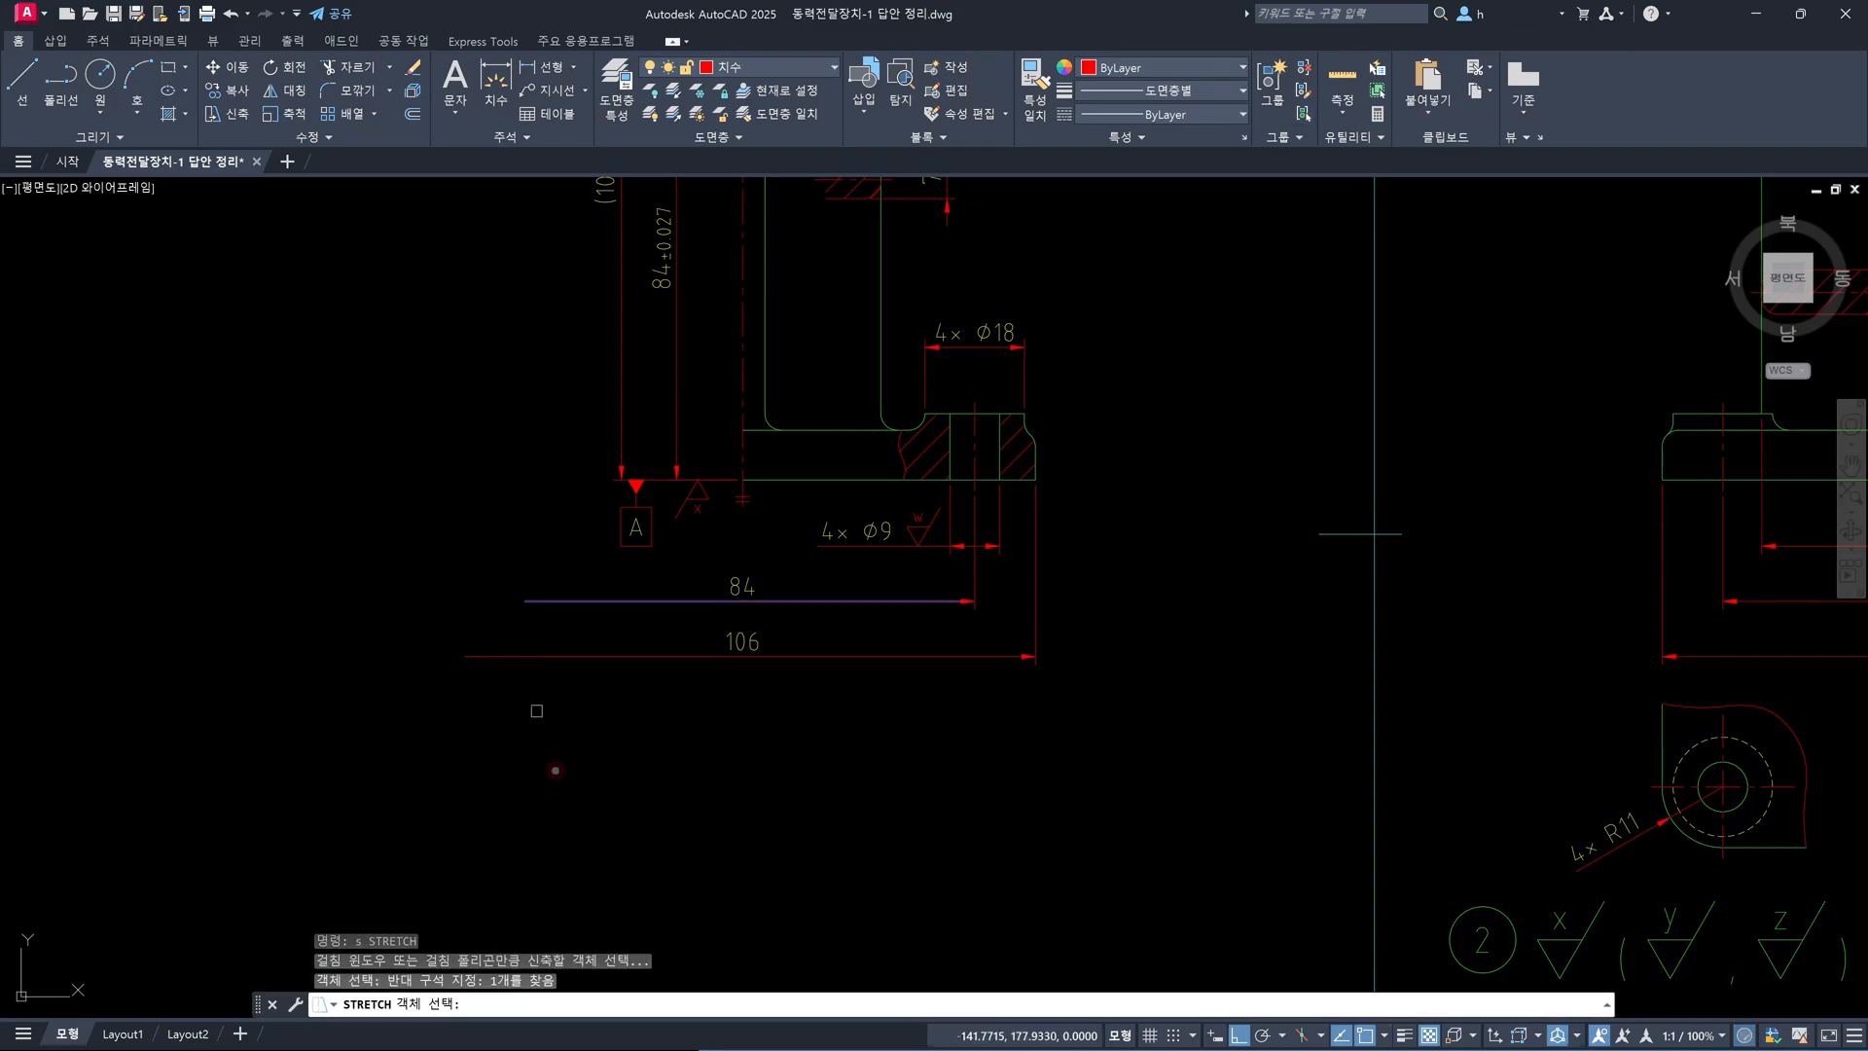
pyautogui.press('Return')
pyautogui.click(556, 770)
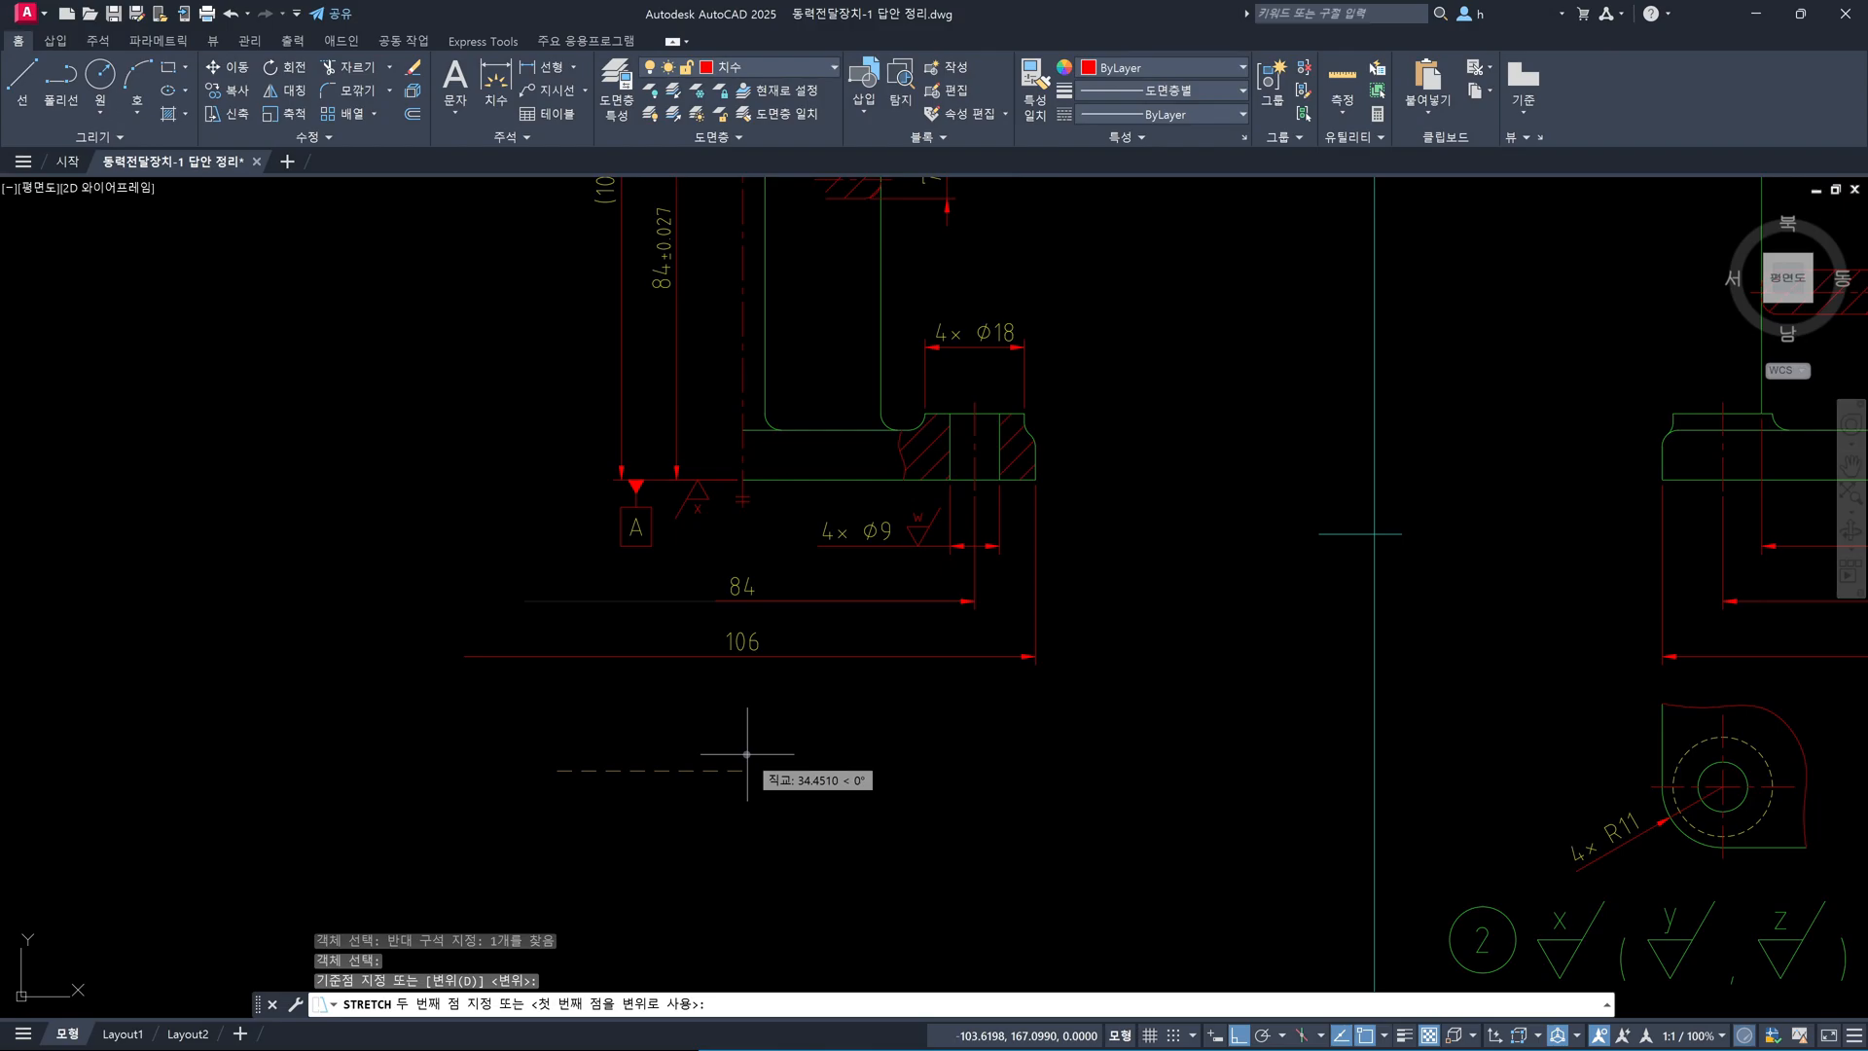
pyautogui.click(747, 754)
# Stretch the left end of the 106 dimension line horizontally to the right, to just beyond its text
pyautogui.press('Return')
pyautogui.click(562, 731)
pyautogui.click(406, 634)
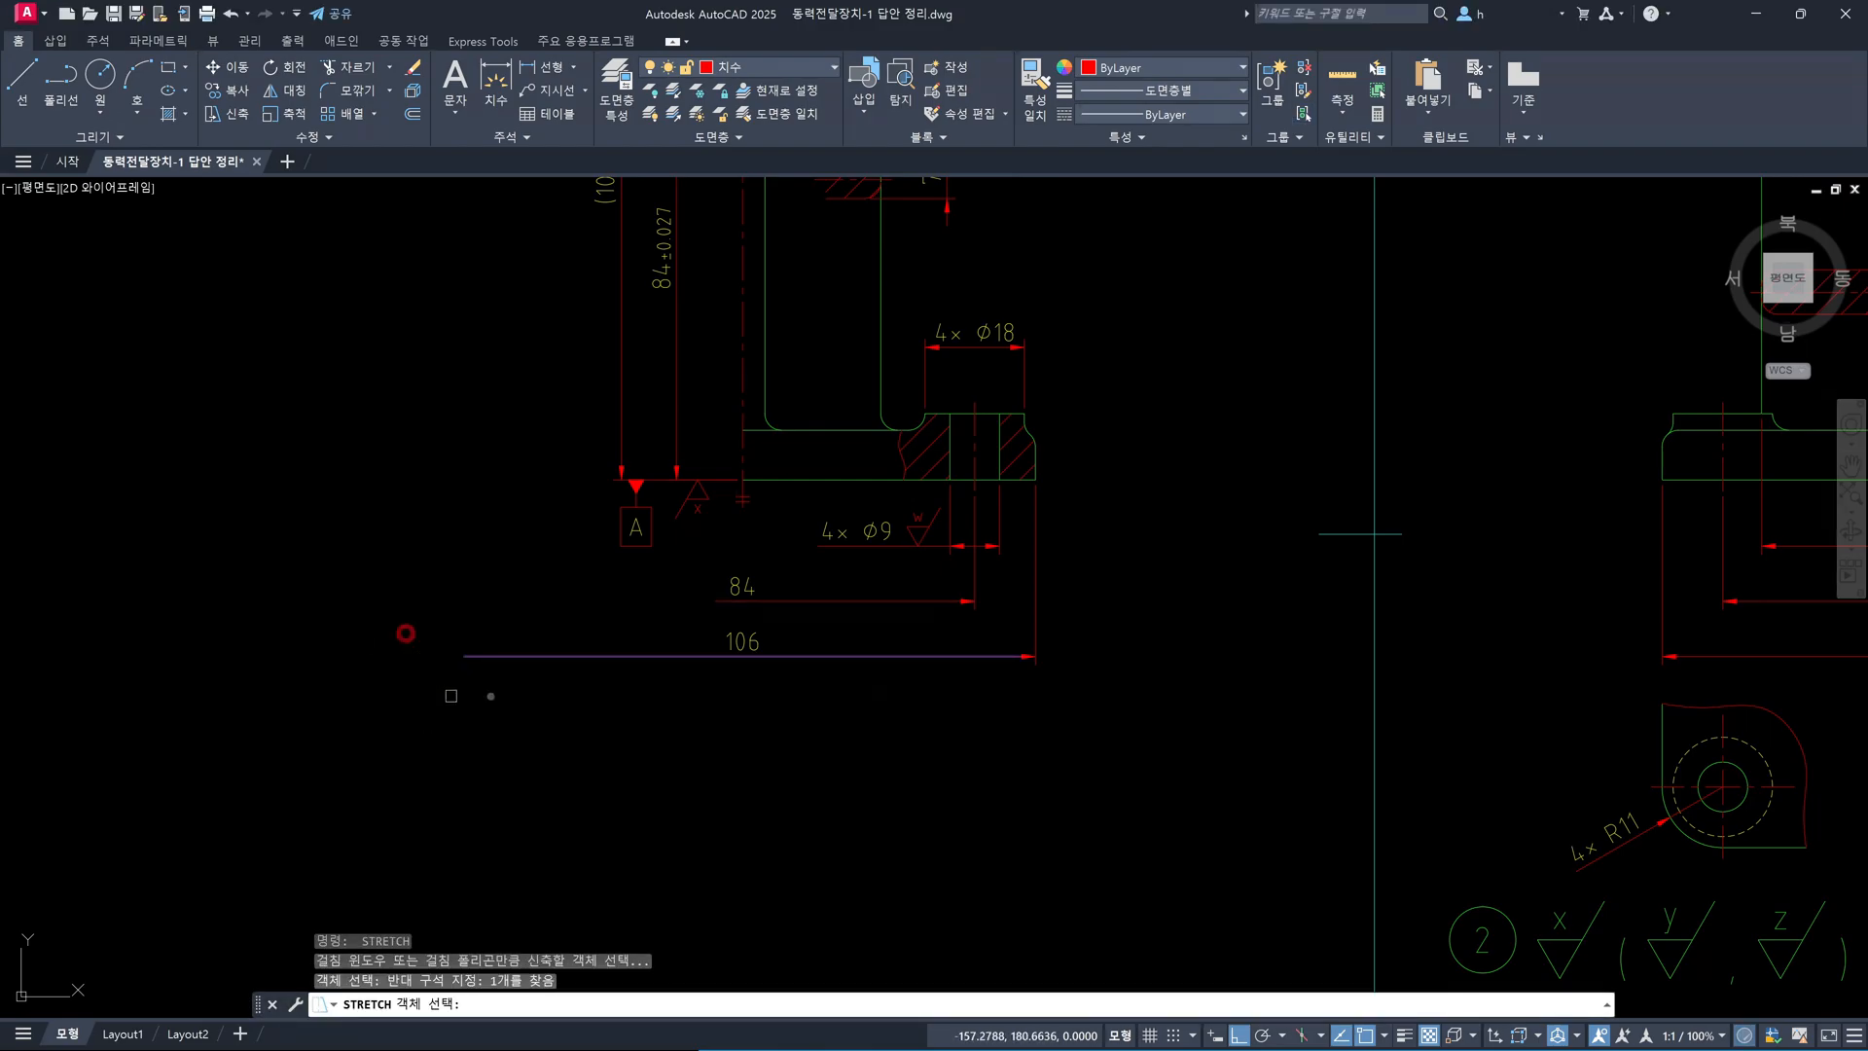
pyautogui.press('Return')
pyautogui.click(575, 760)
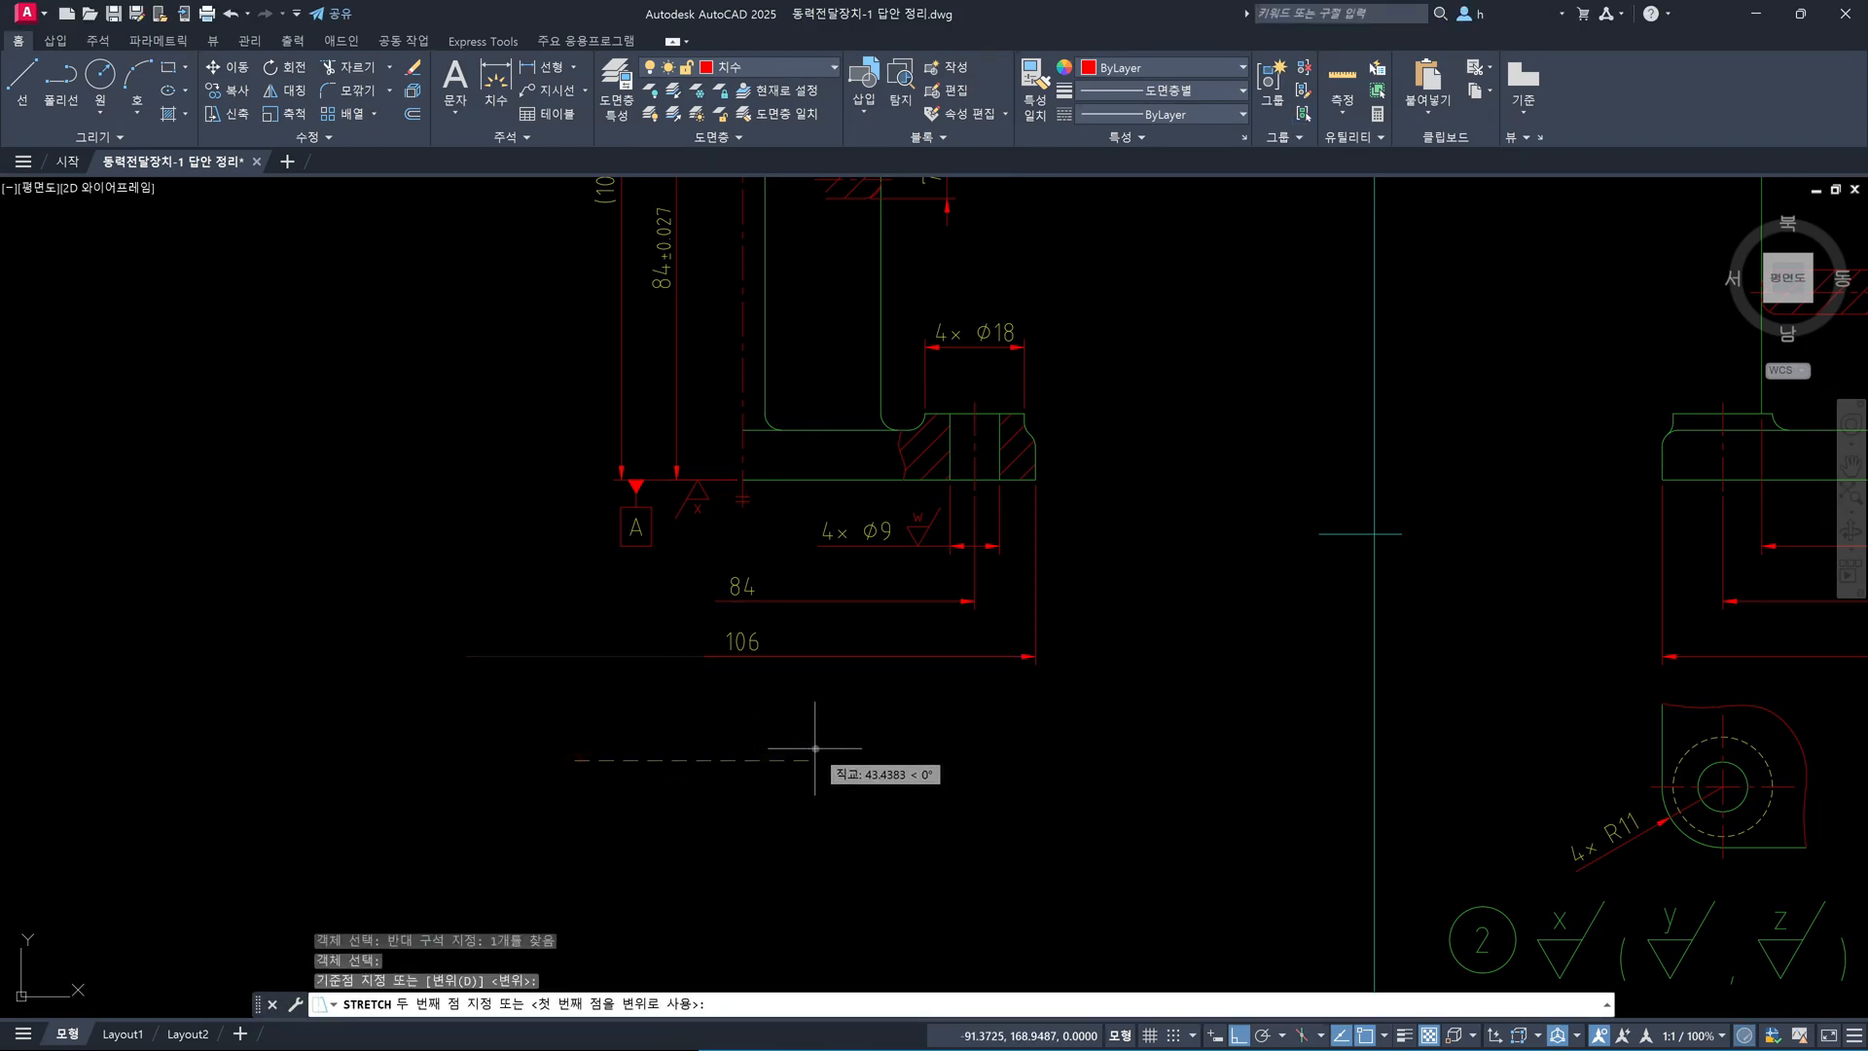
pyautogui.press('Escape')
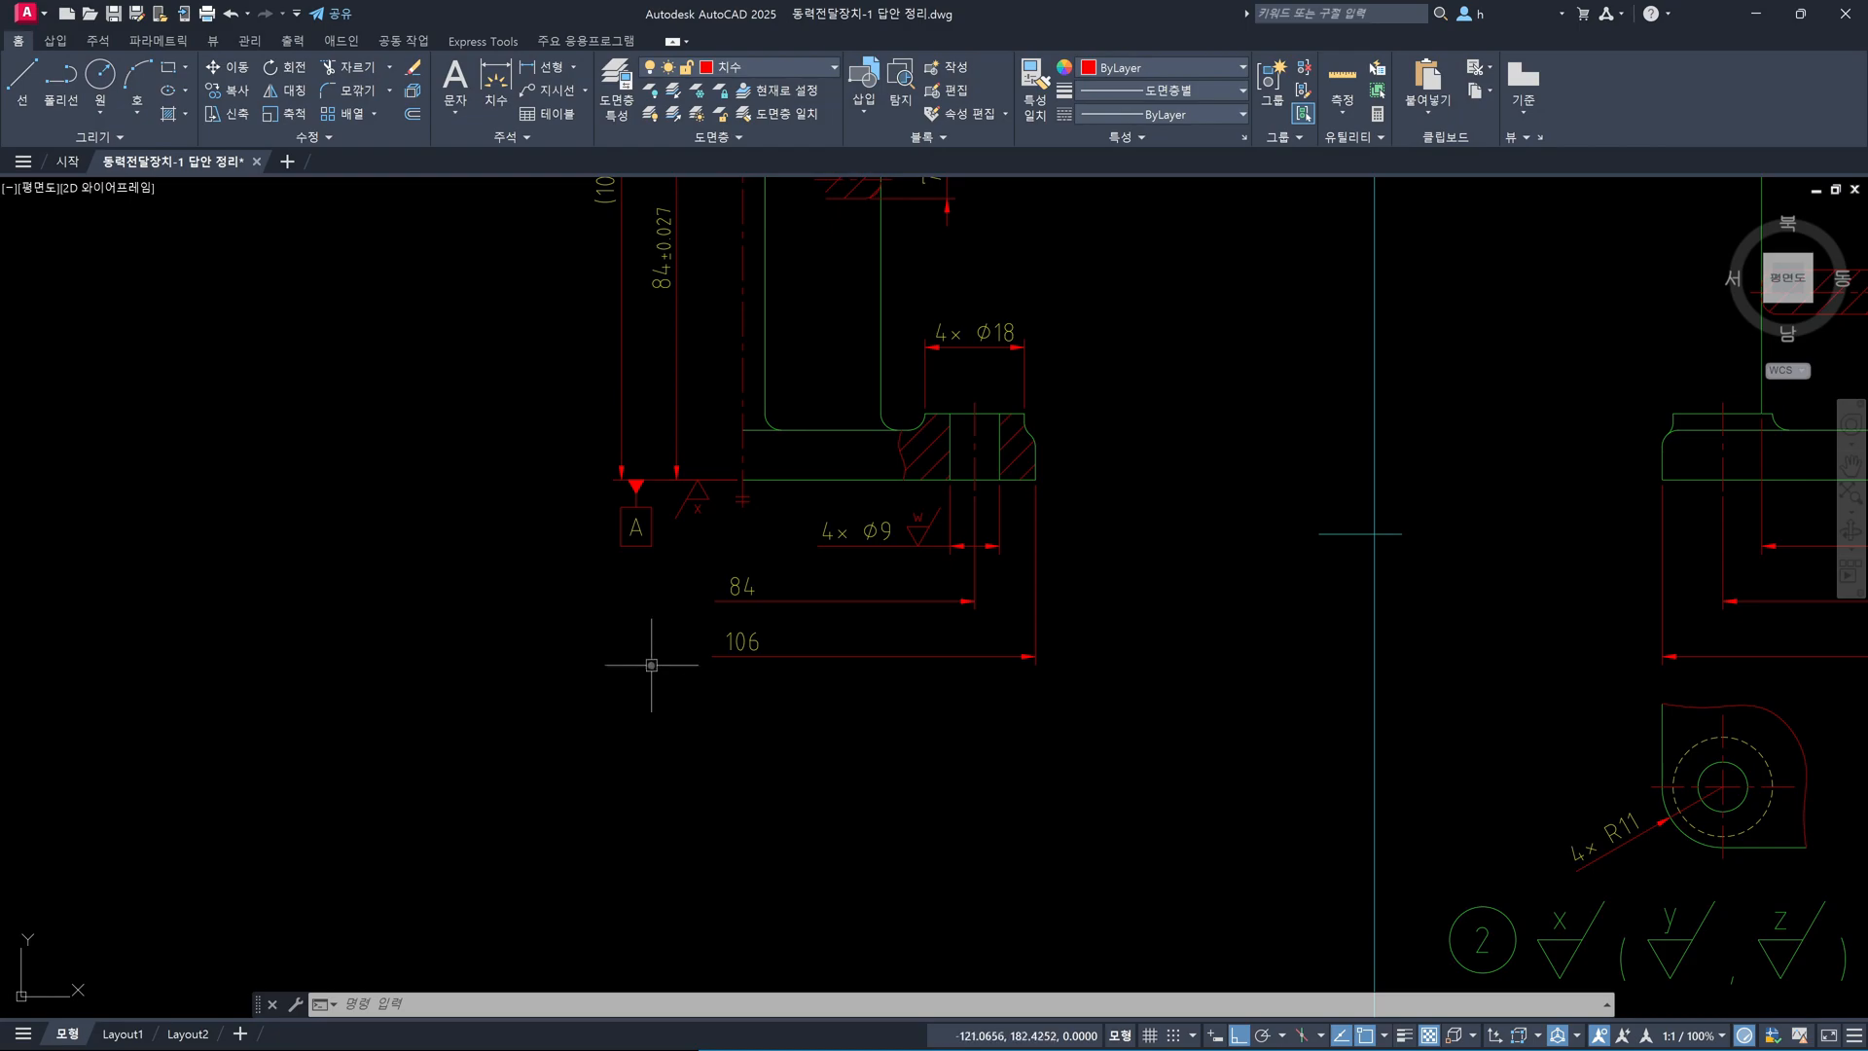
pyautogui.moveTo(632, 478); pyautogui.dragTo(628, 662, button='middle')
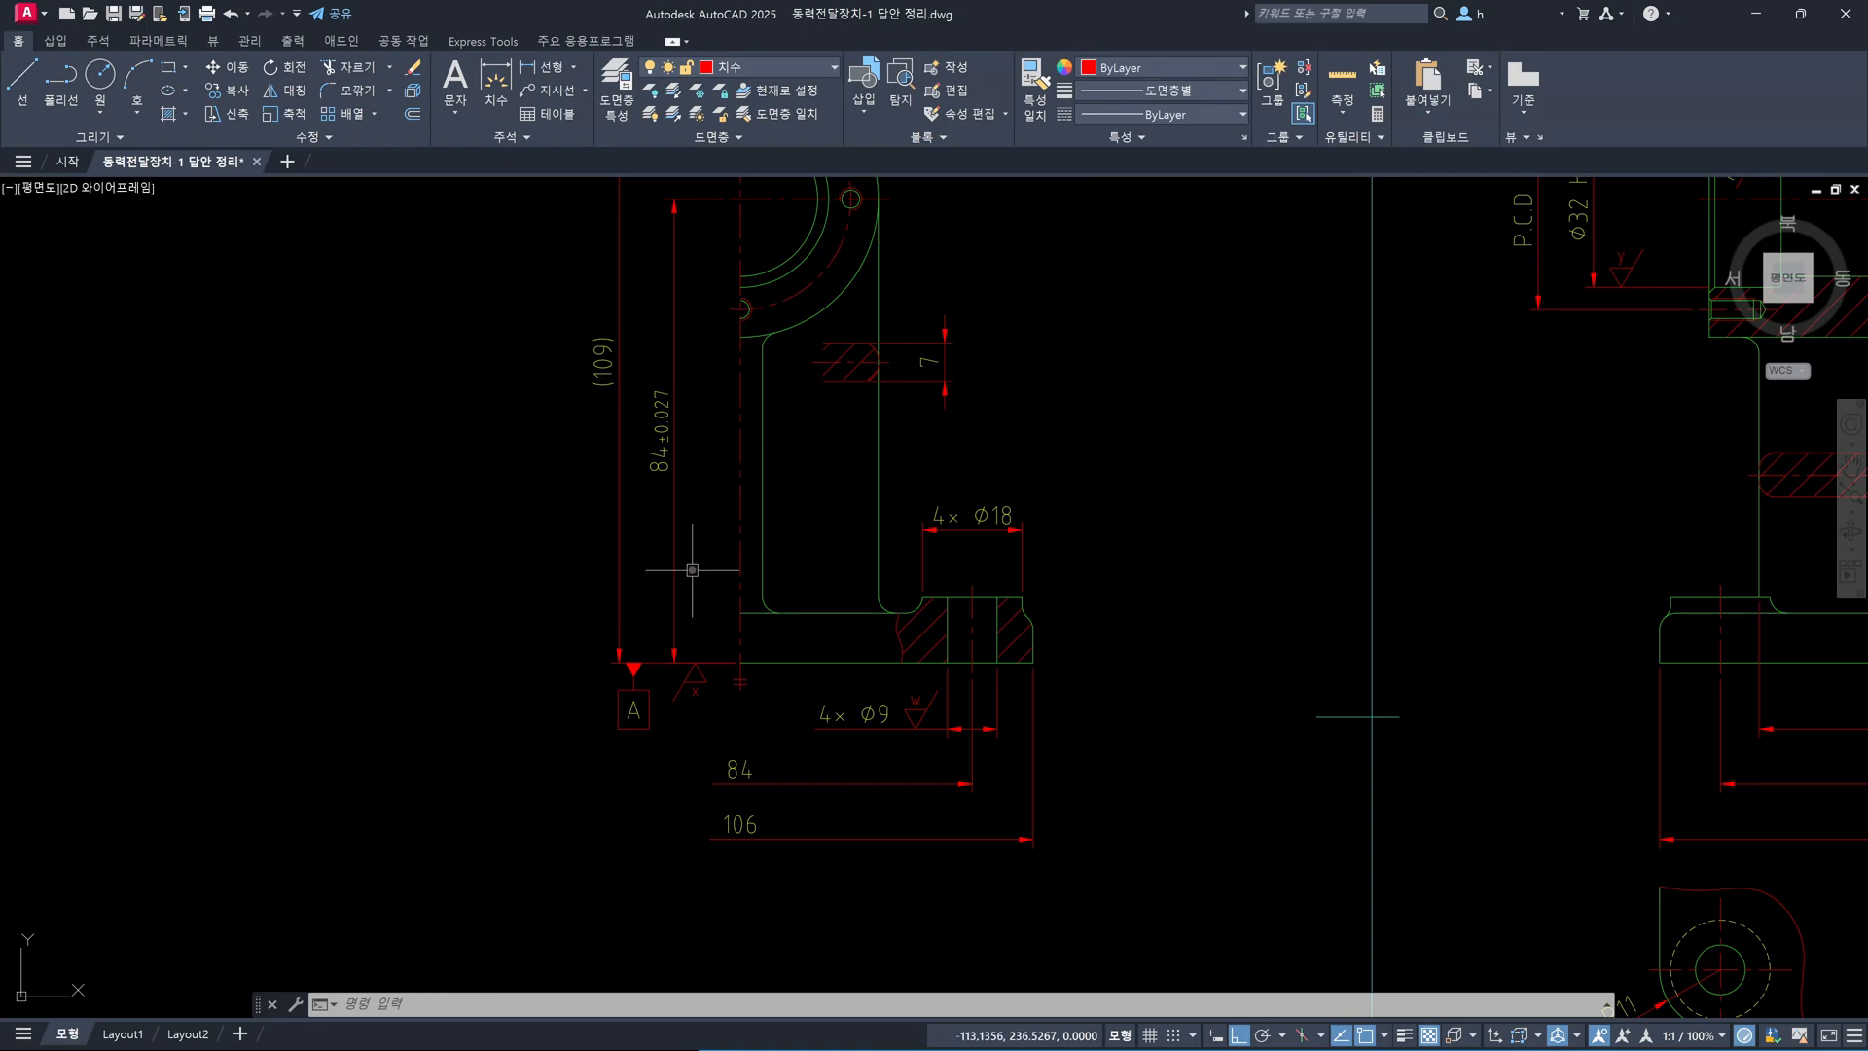
pyautogui.moveTo(730, 509); pyautogui.dragTo(720, 634, button='middle')
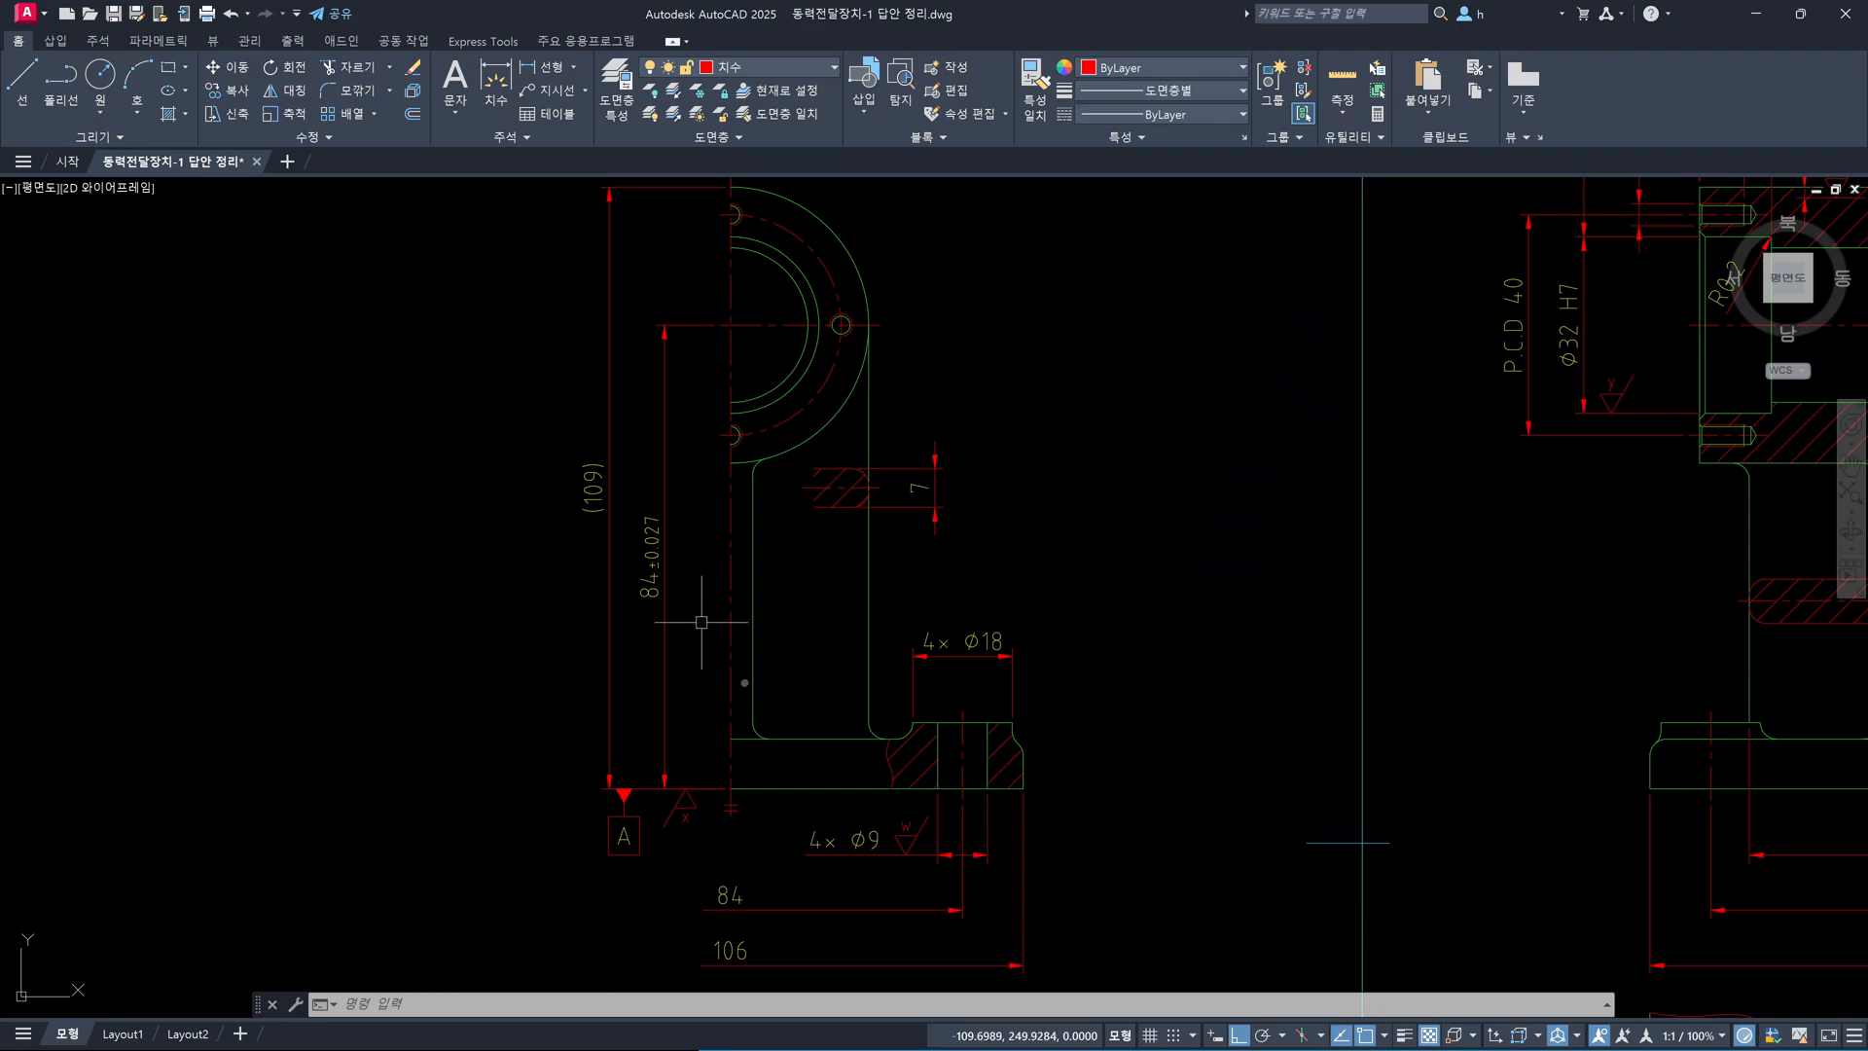
pyautogui.moveTo(807, 861); pyautogui.dragTo(856, 747, button='middle')
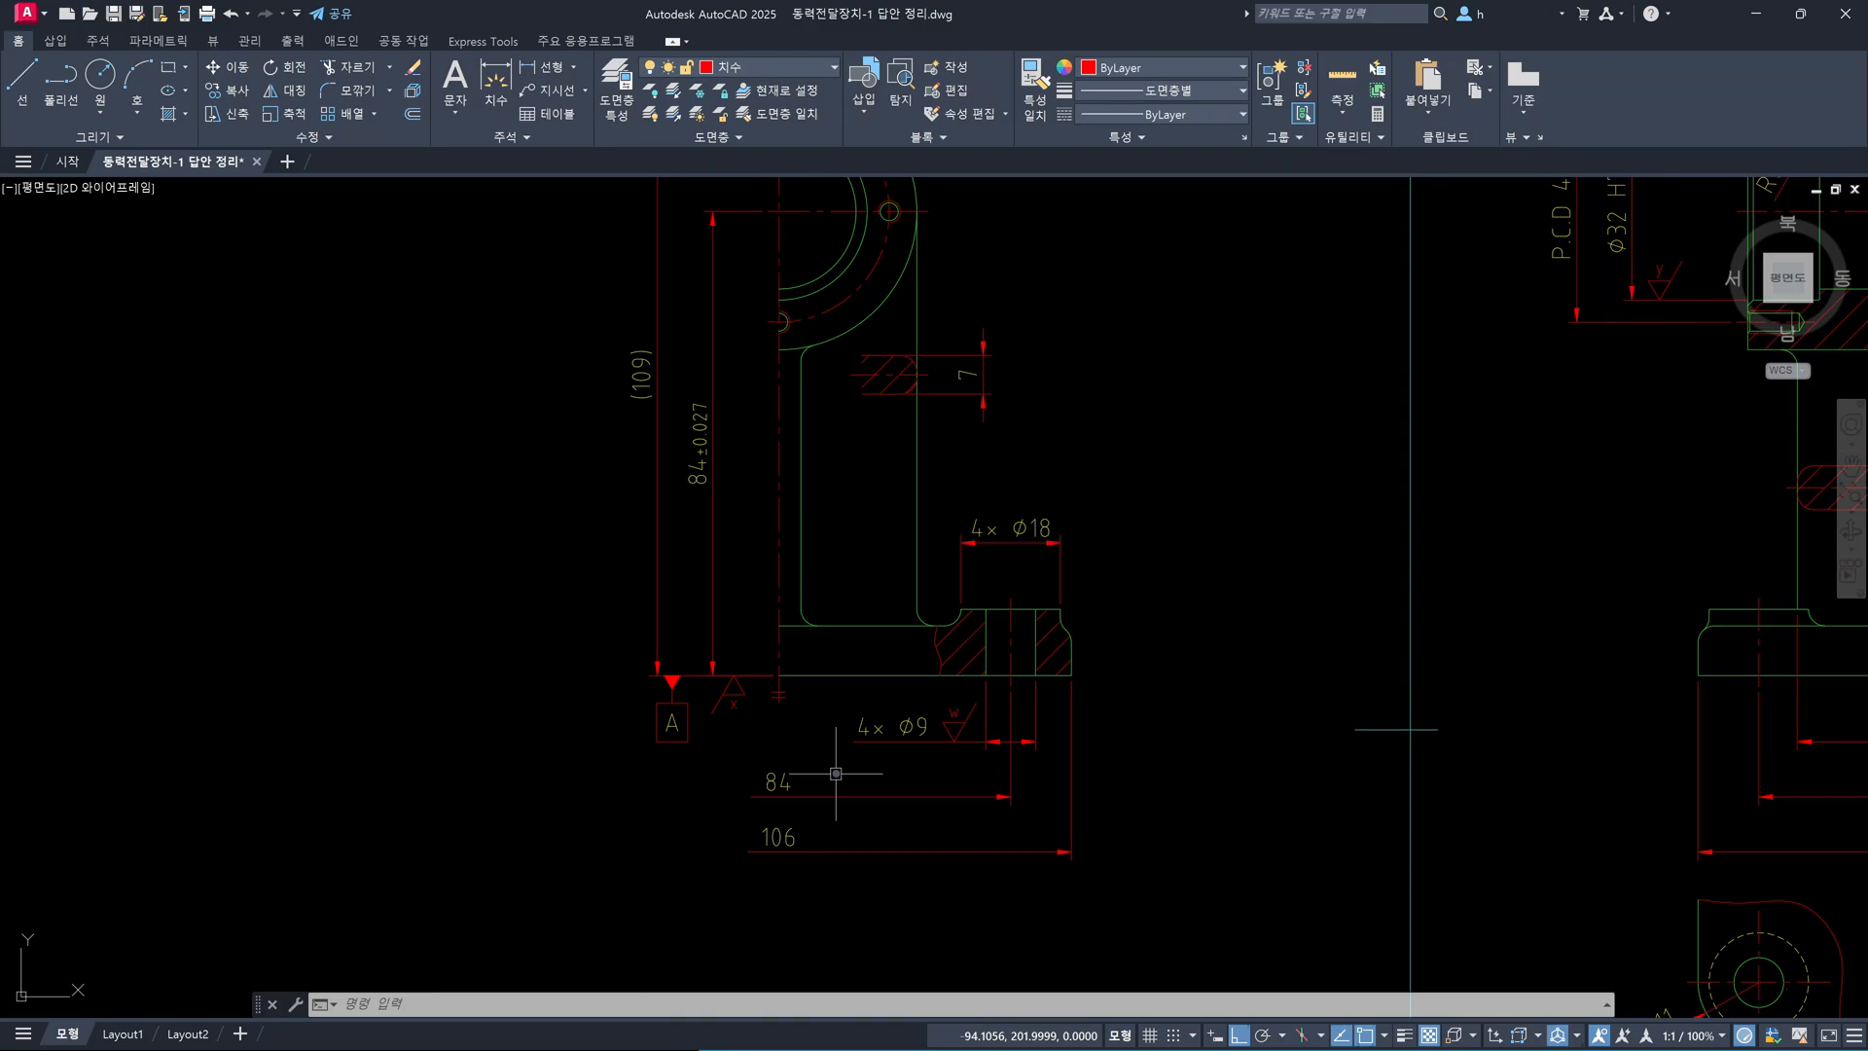
# Undo the stretching, erasing and exploding of the 84 and 106 dimensions
pyautogui.hotkey('ctrl', 'z')
pyautogui.hotkey('ctrl', 'z')
pyautogui.hotkey('ctrl', 'z')
pyautogui.hotkey('ctrl', 'z')
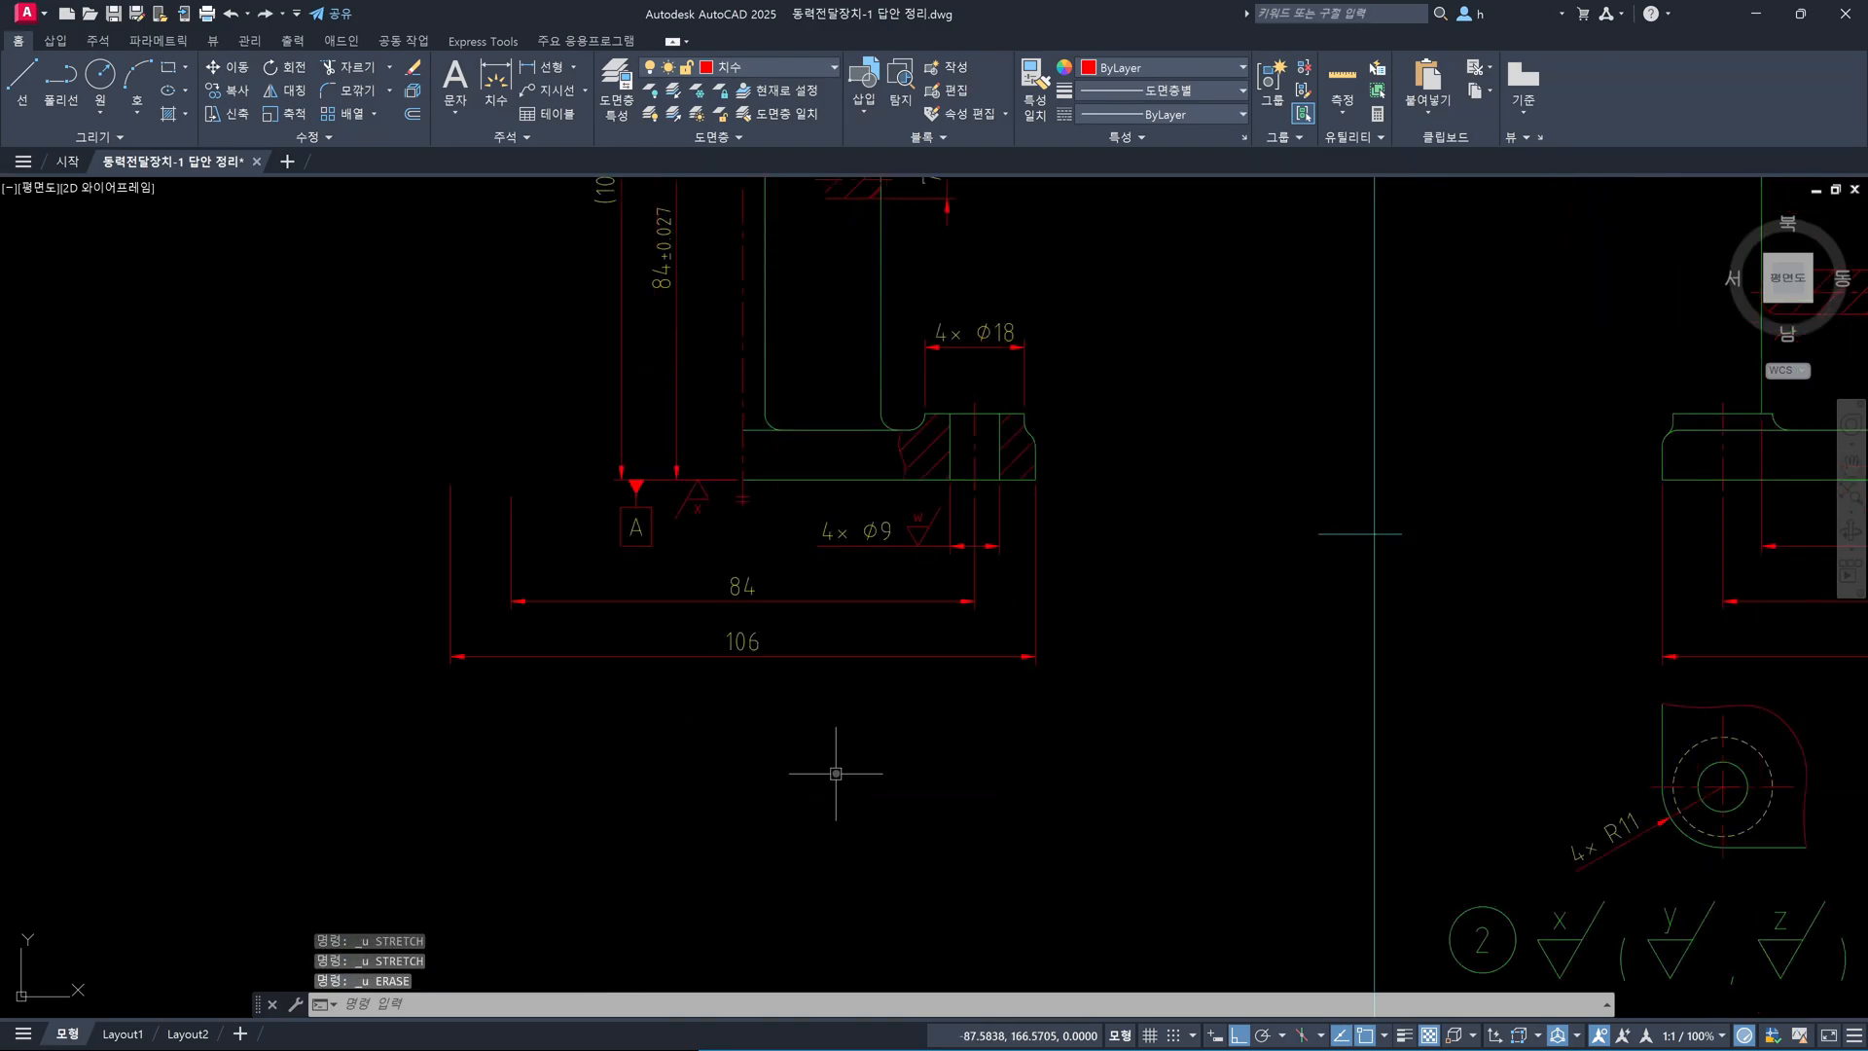
pyautogui.hotkey('ctrl', 'z')
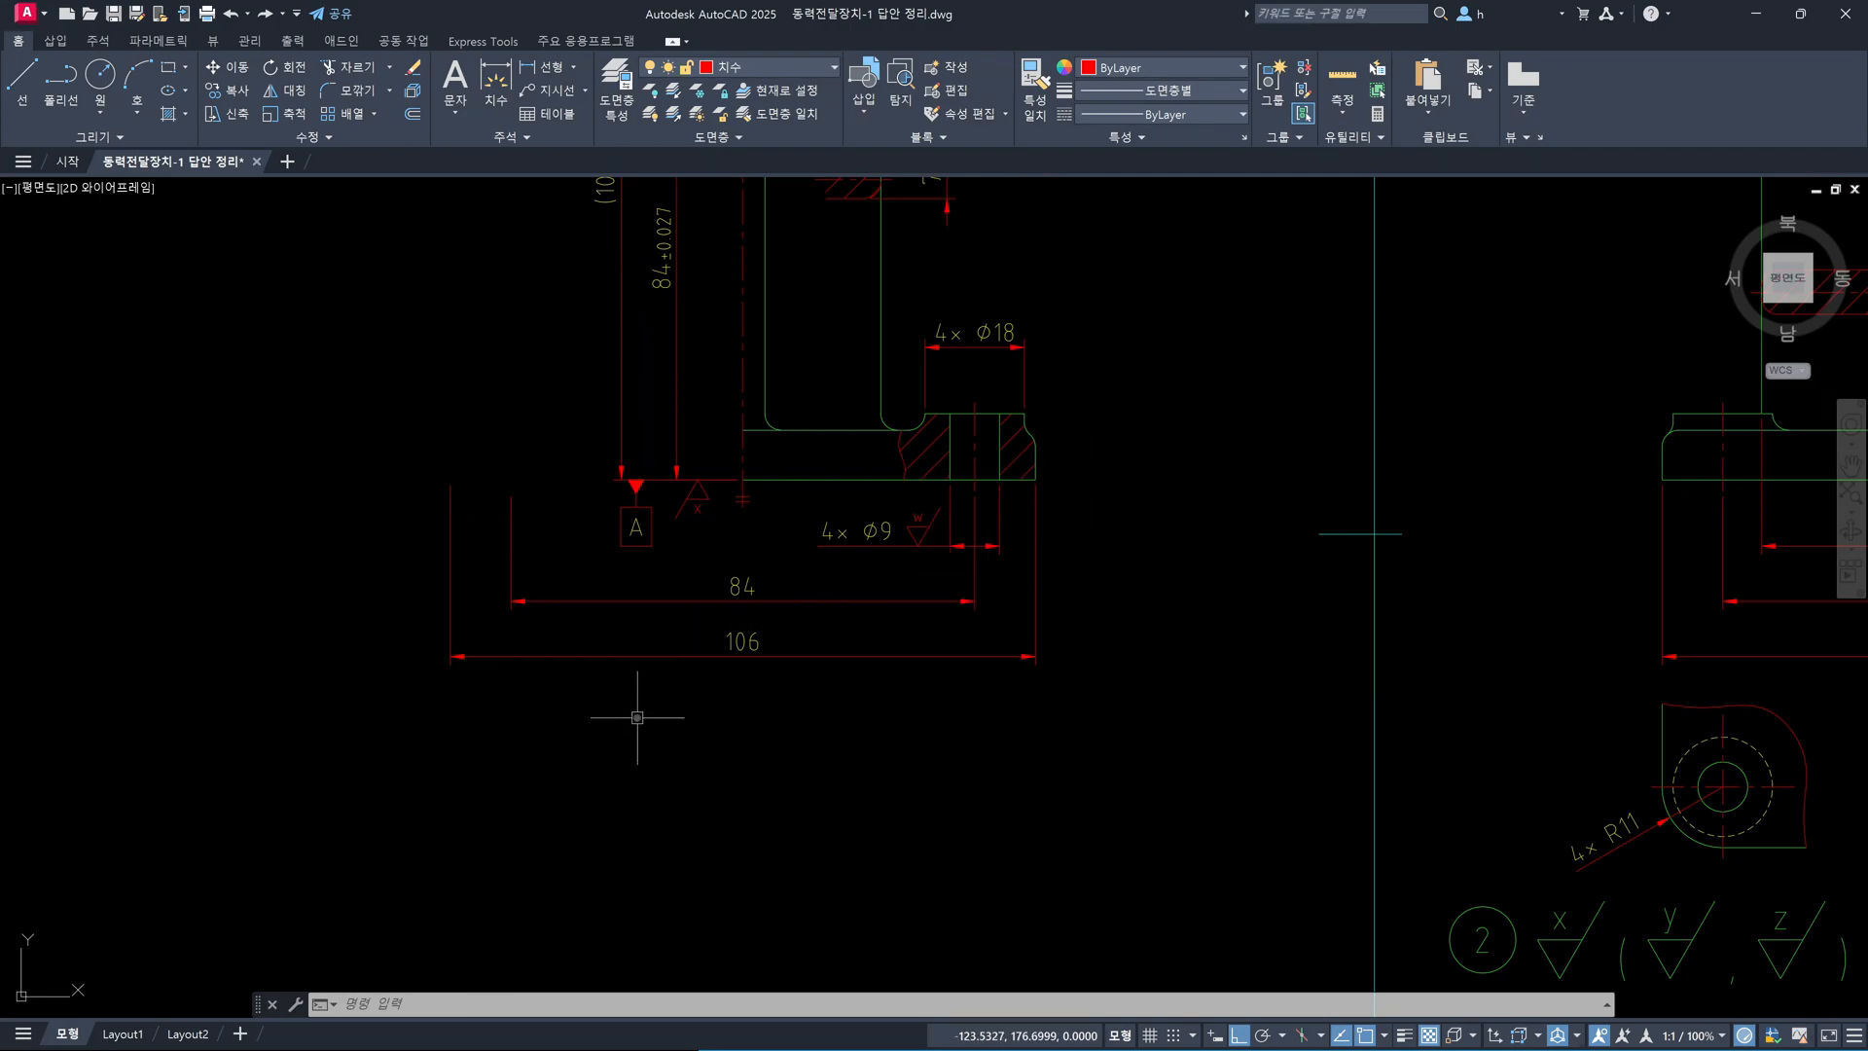
# Select the 84 and 106 dimensions below the bracket view and open their shared properties
pyautogui.moveTo(641, 718); pyautogui.dragTo(760, 725, button='middle')
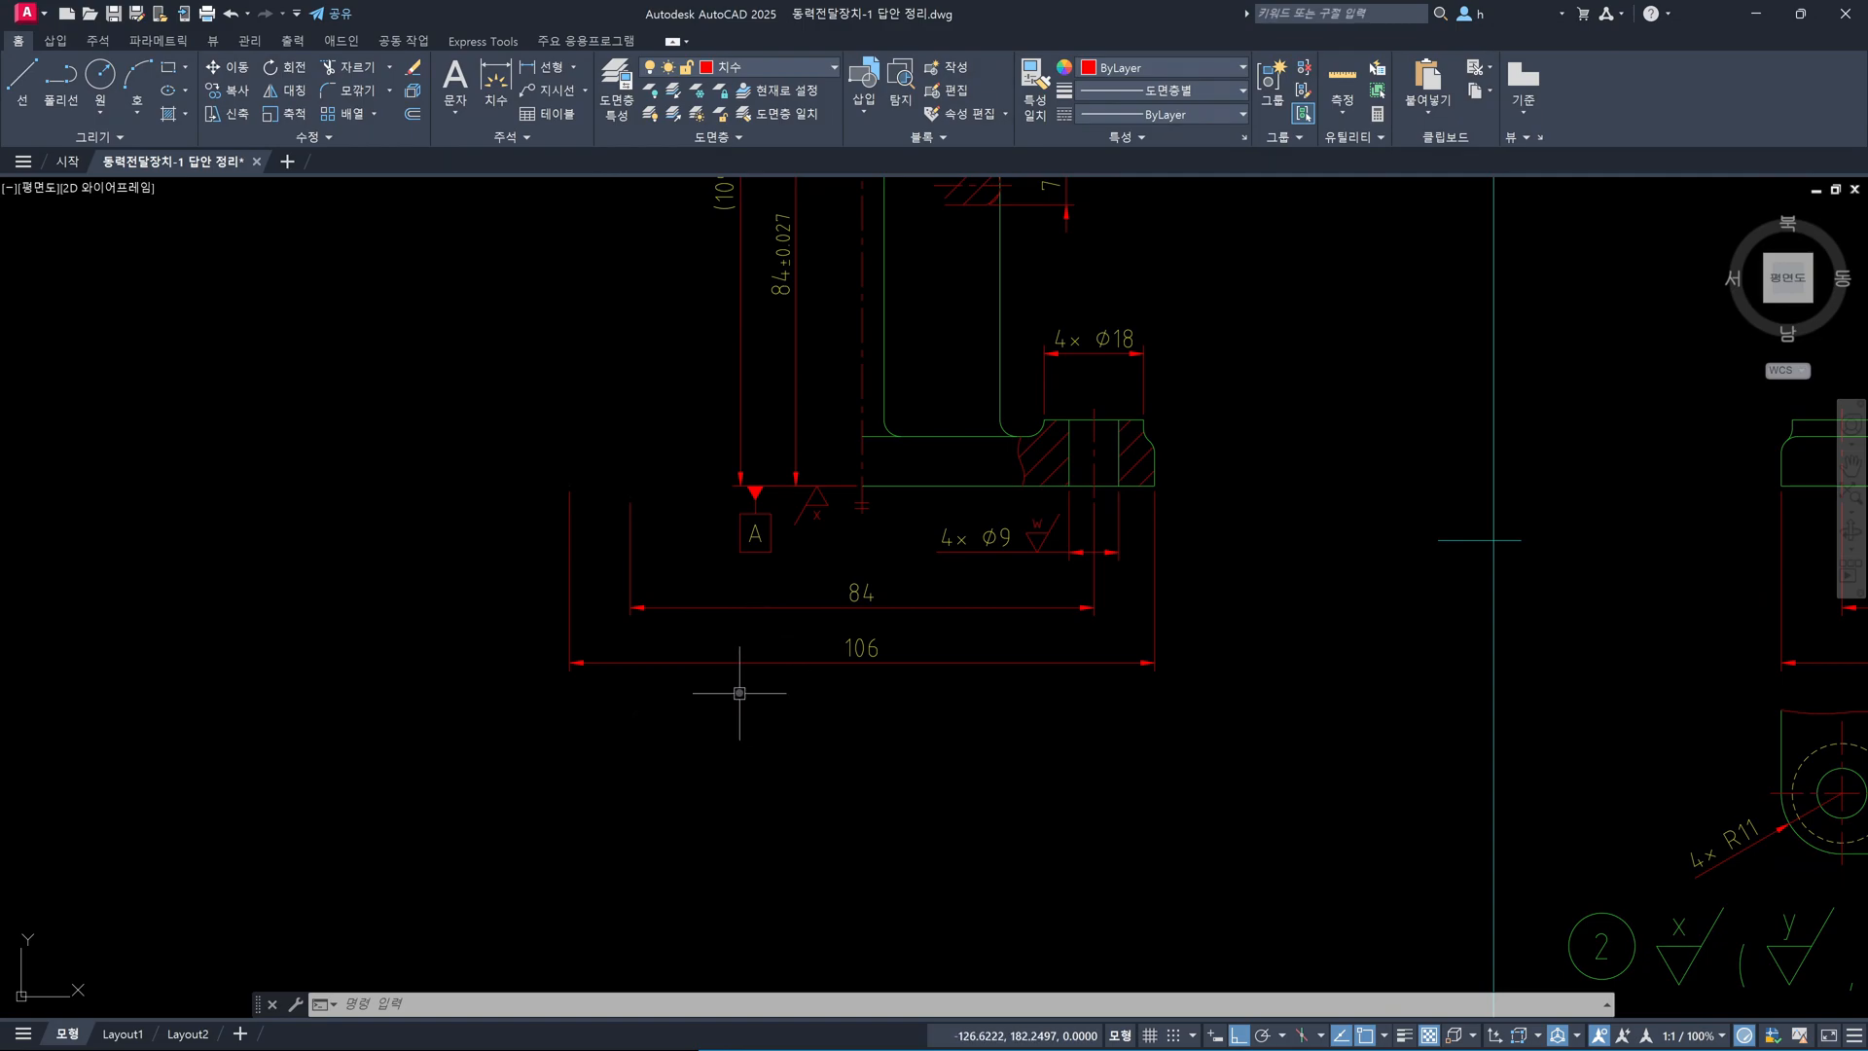
pyautogui.click(740, 692)
pyautogui.click(675, 564)
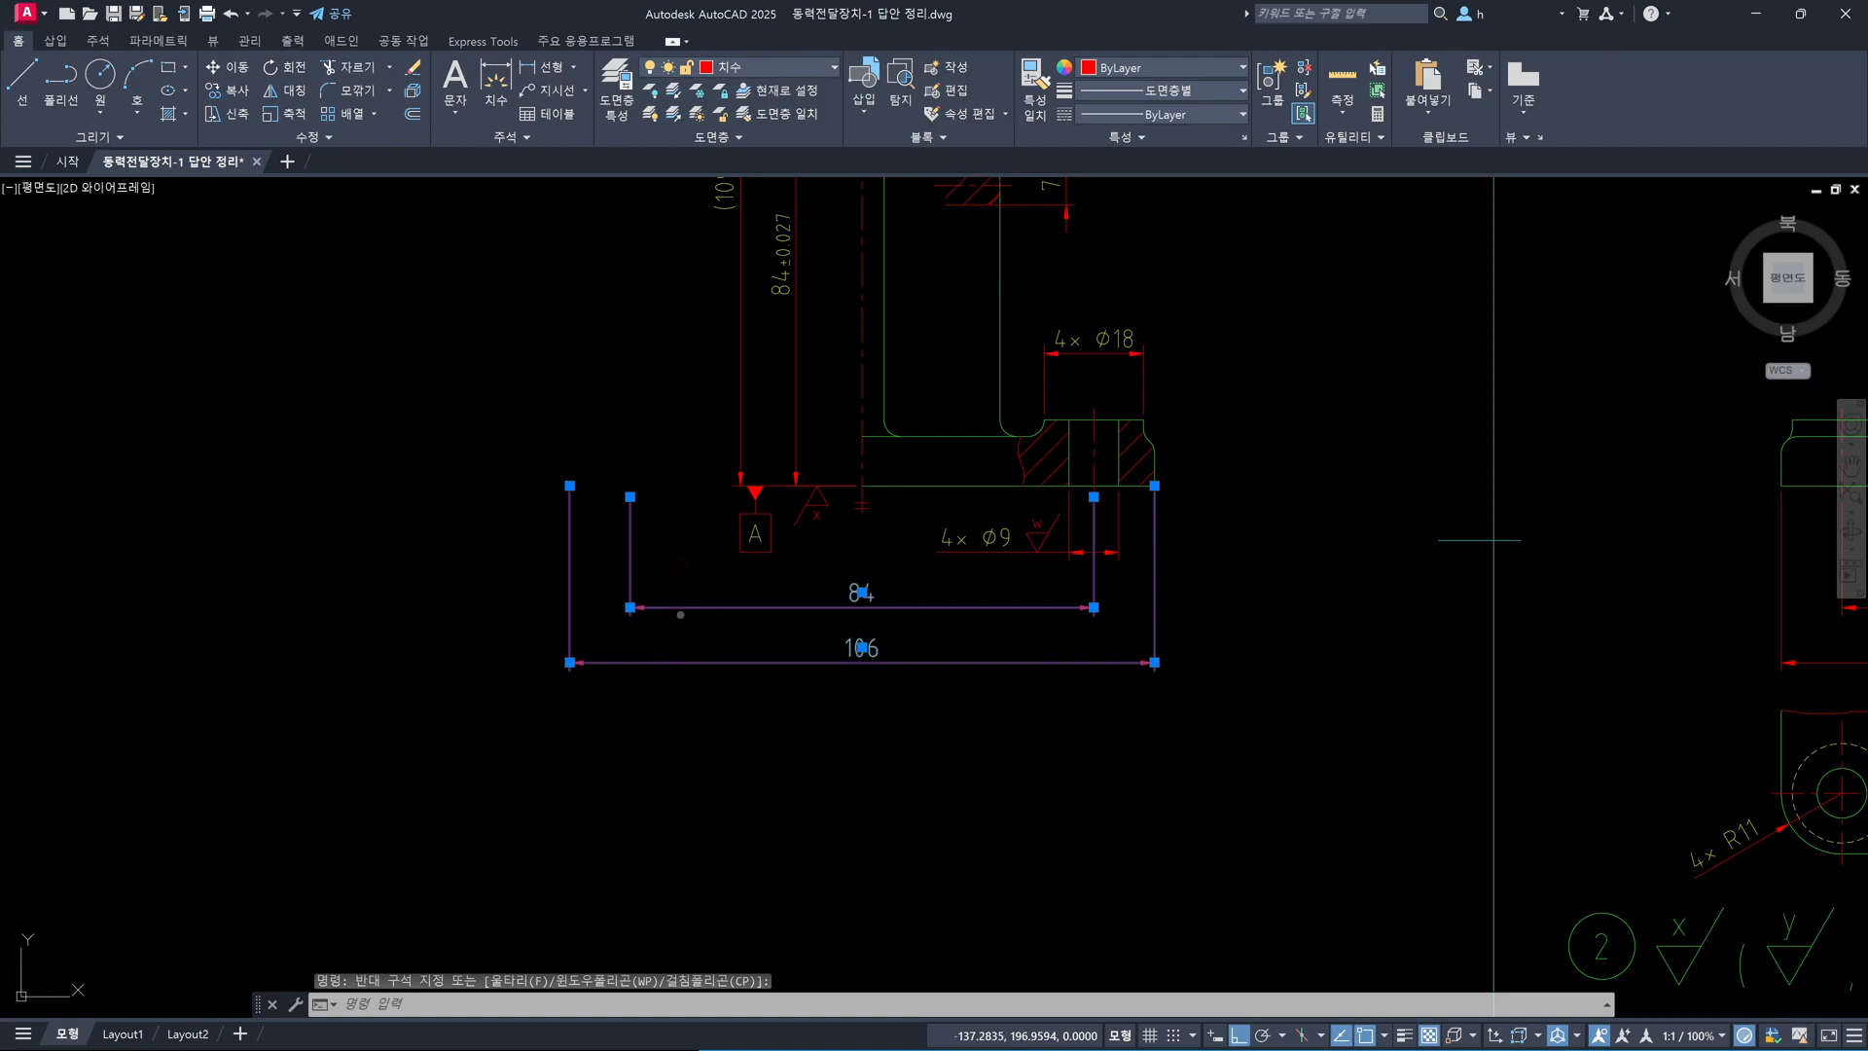
pyautogui.hotkey('ctrl', '1')
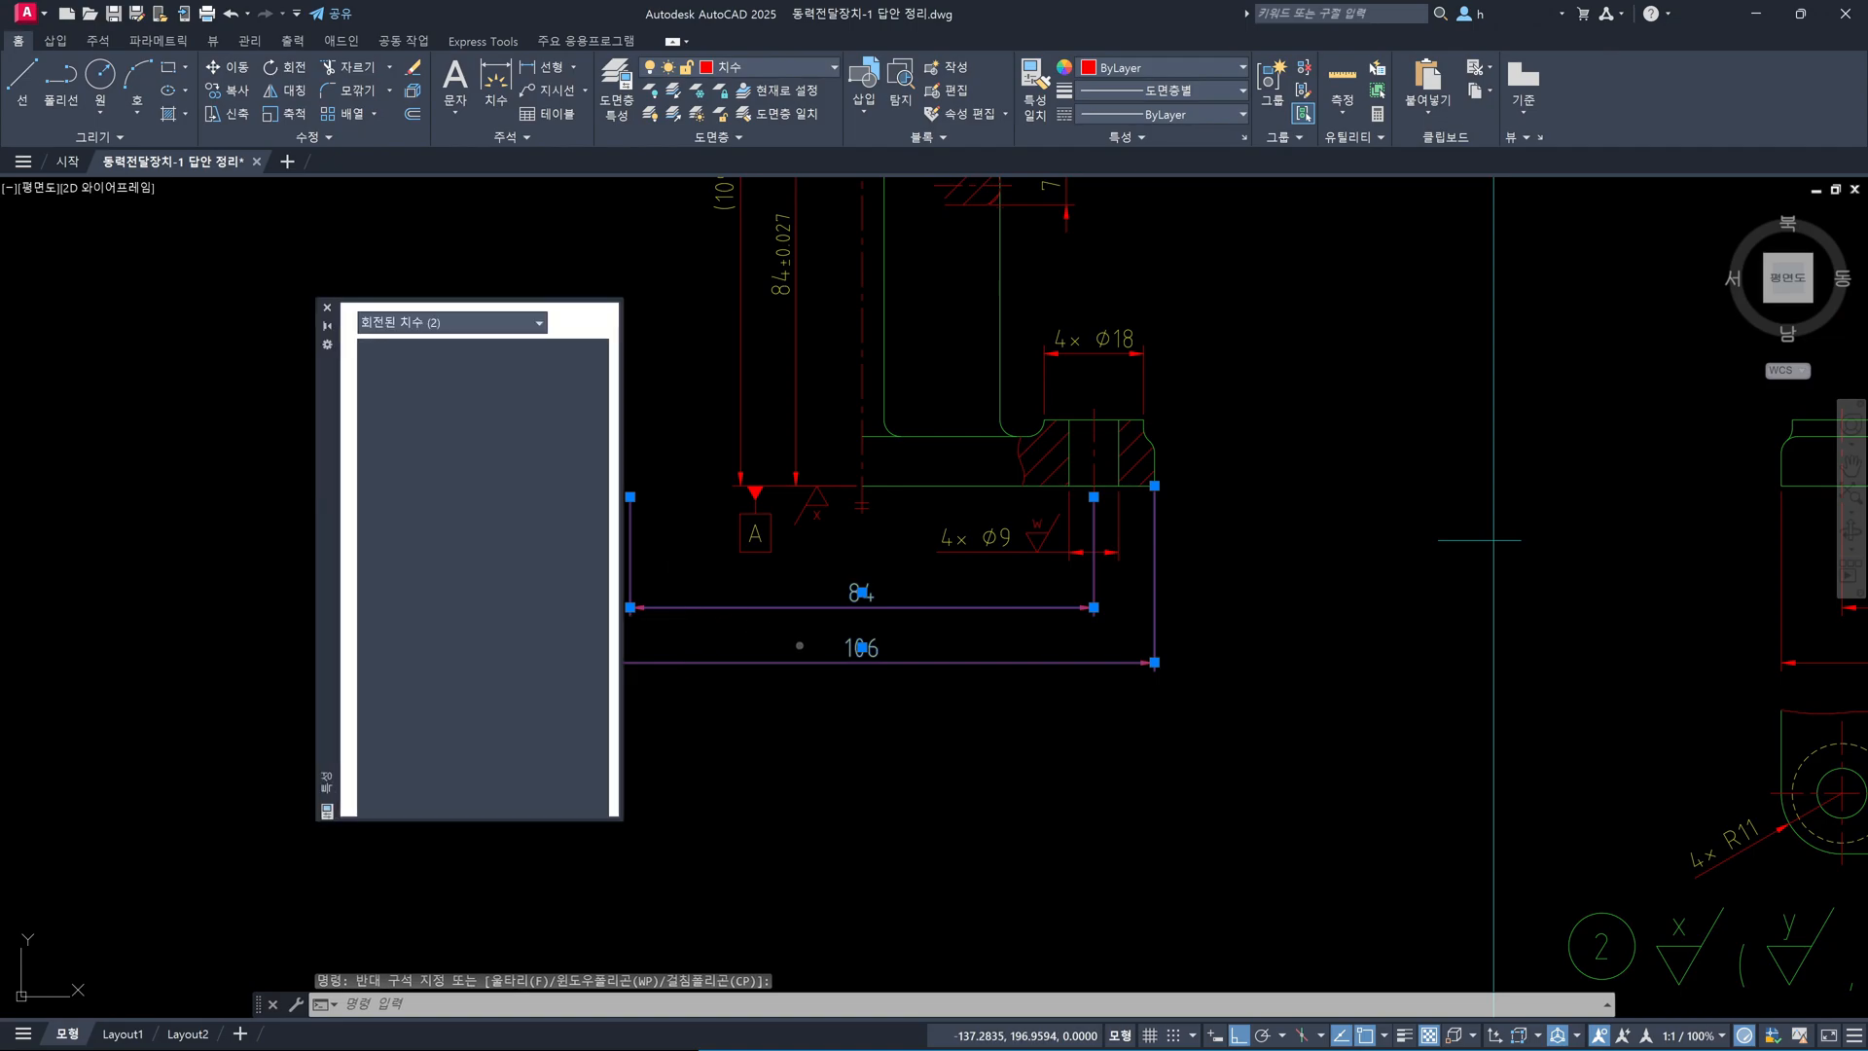
pyautogui.moveTo(789, 640); pyautogui.dragTo(1022, 675, button='middle')
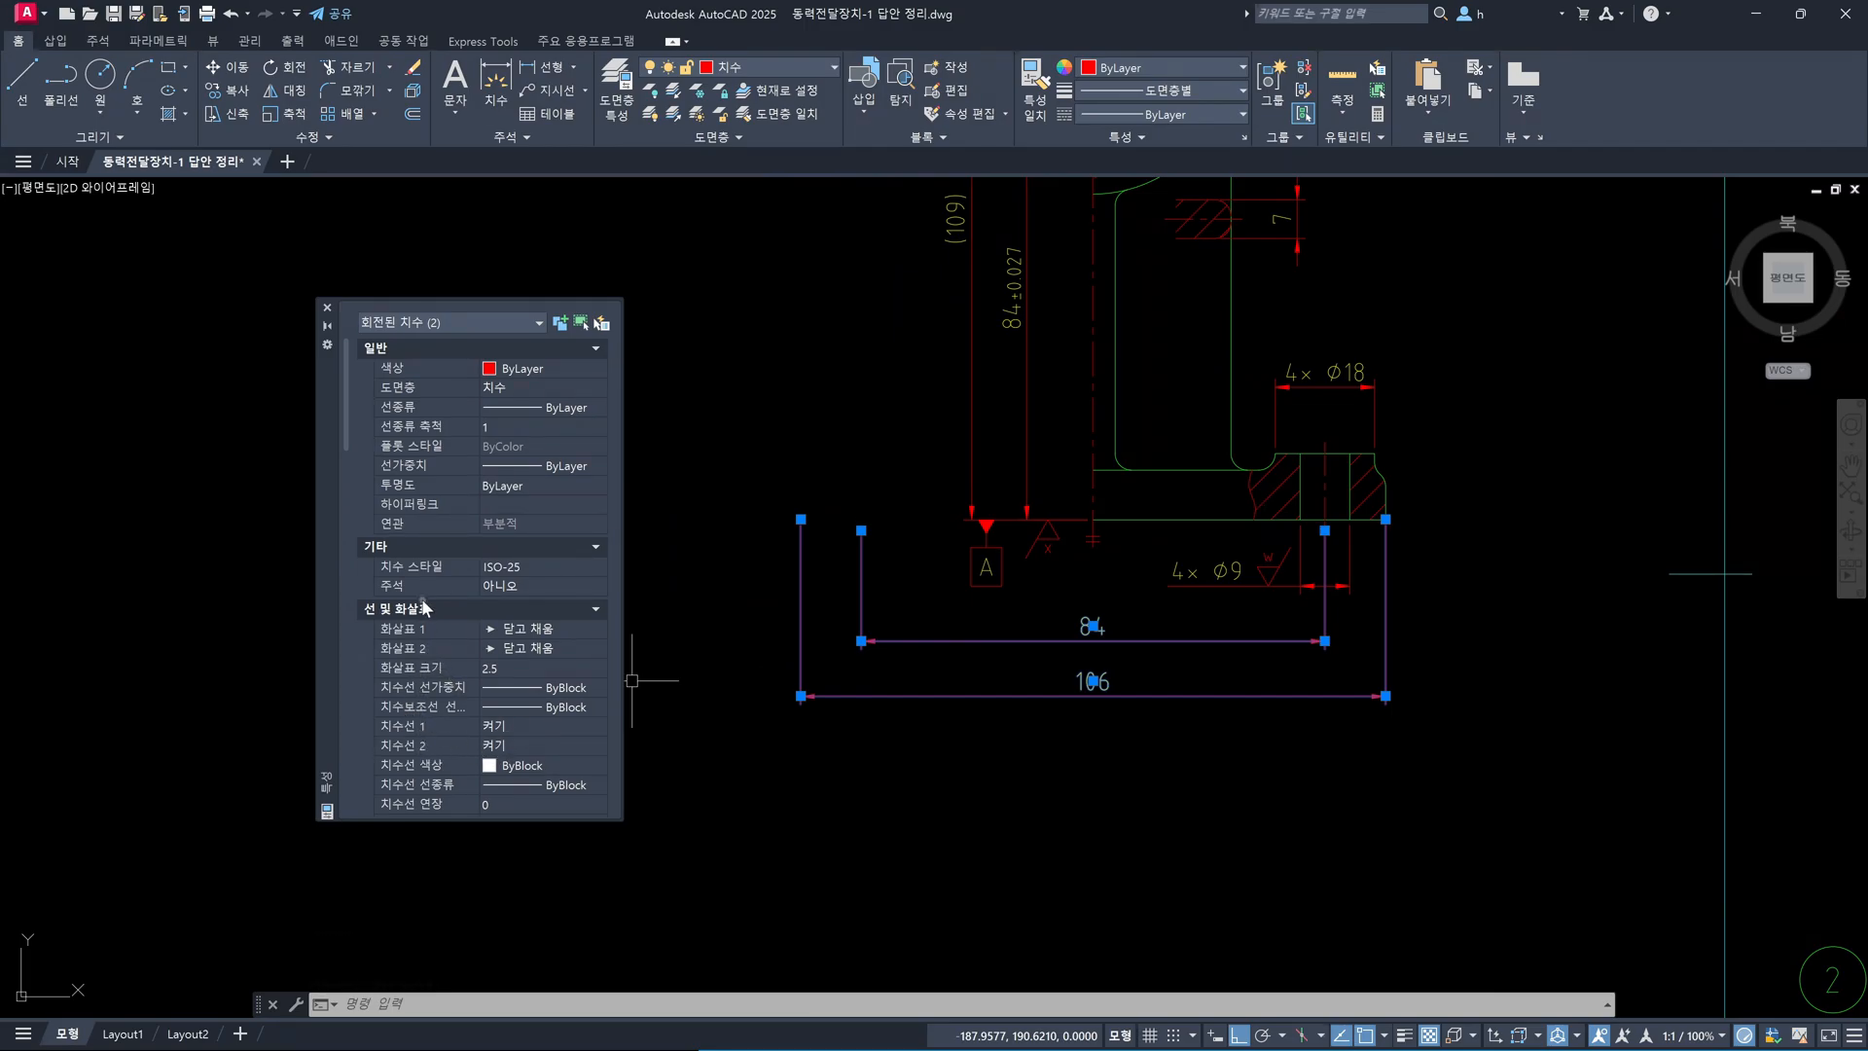
pyautogui.click(587, 731)
pyautogui.click(597, 728)
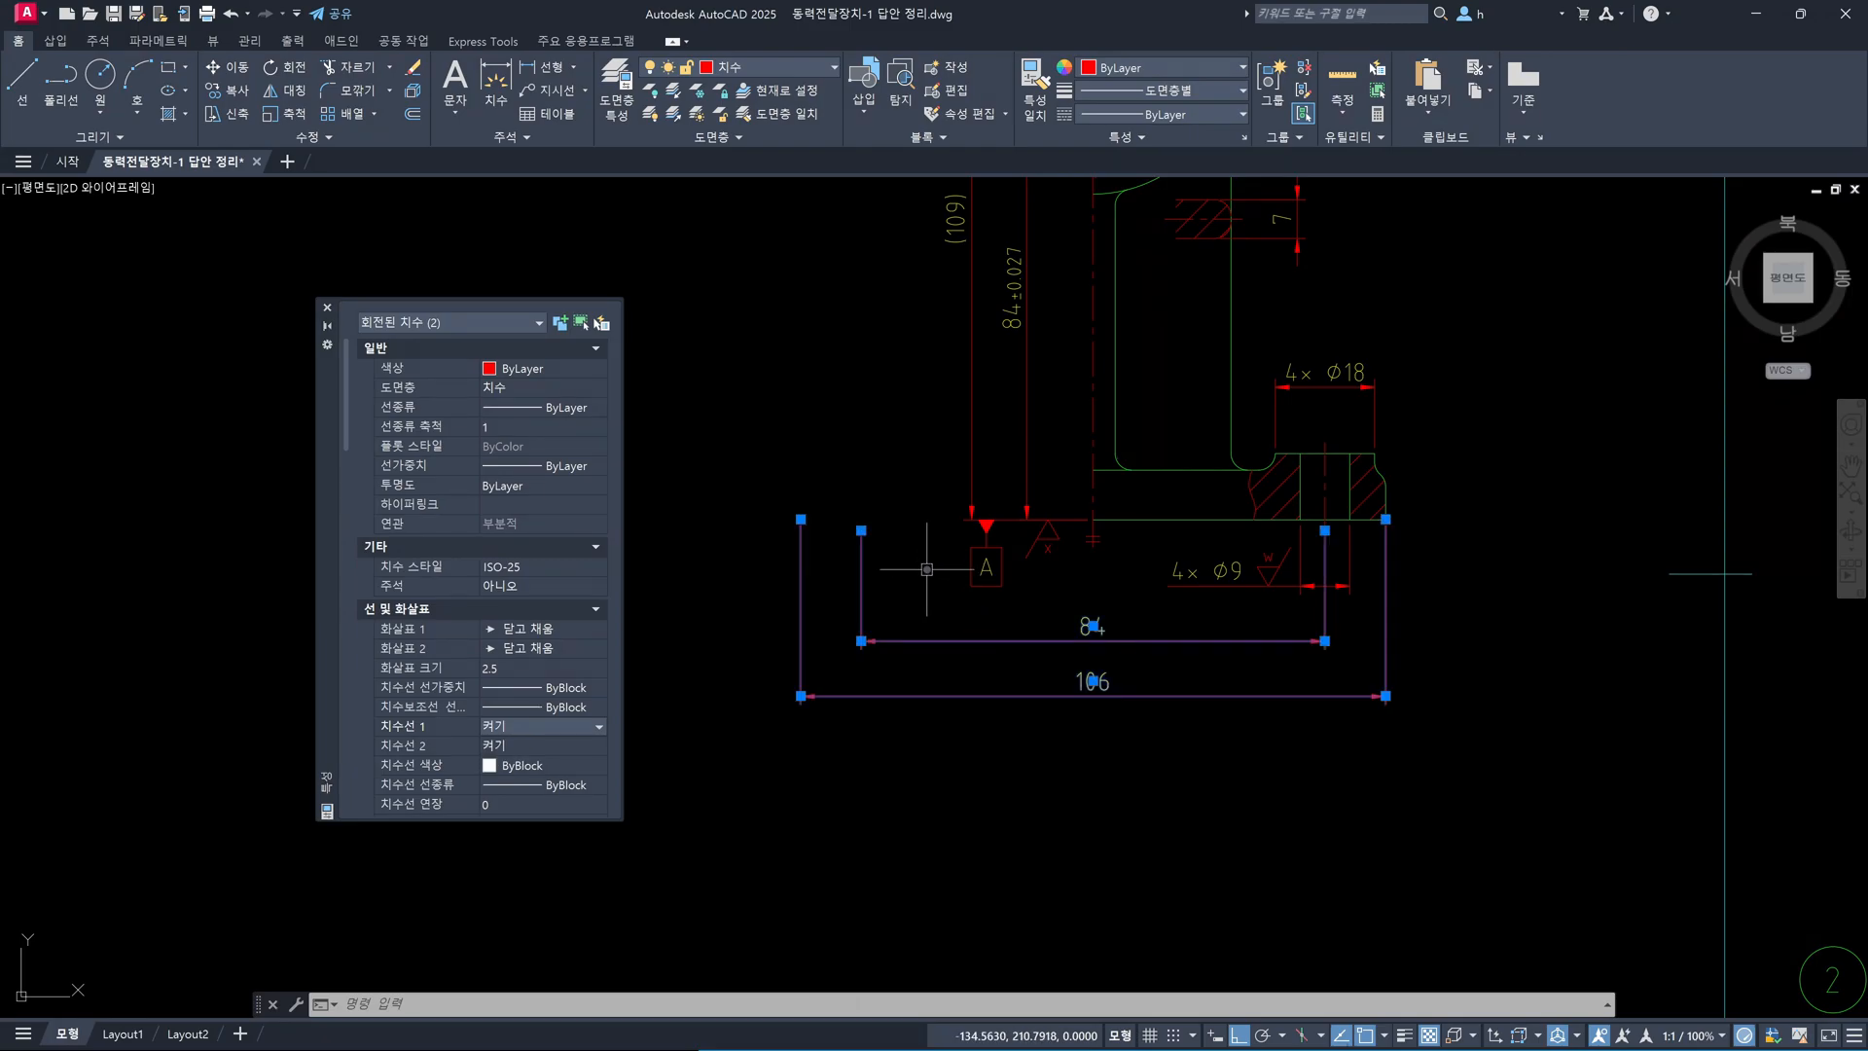
pyautogui.hotkey('ctrl', '1')
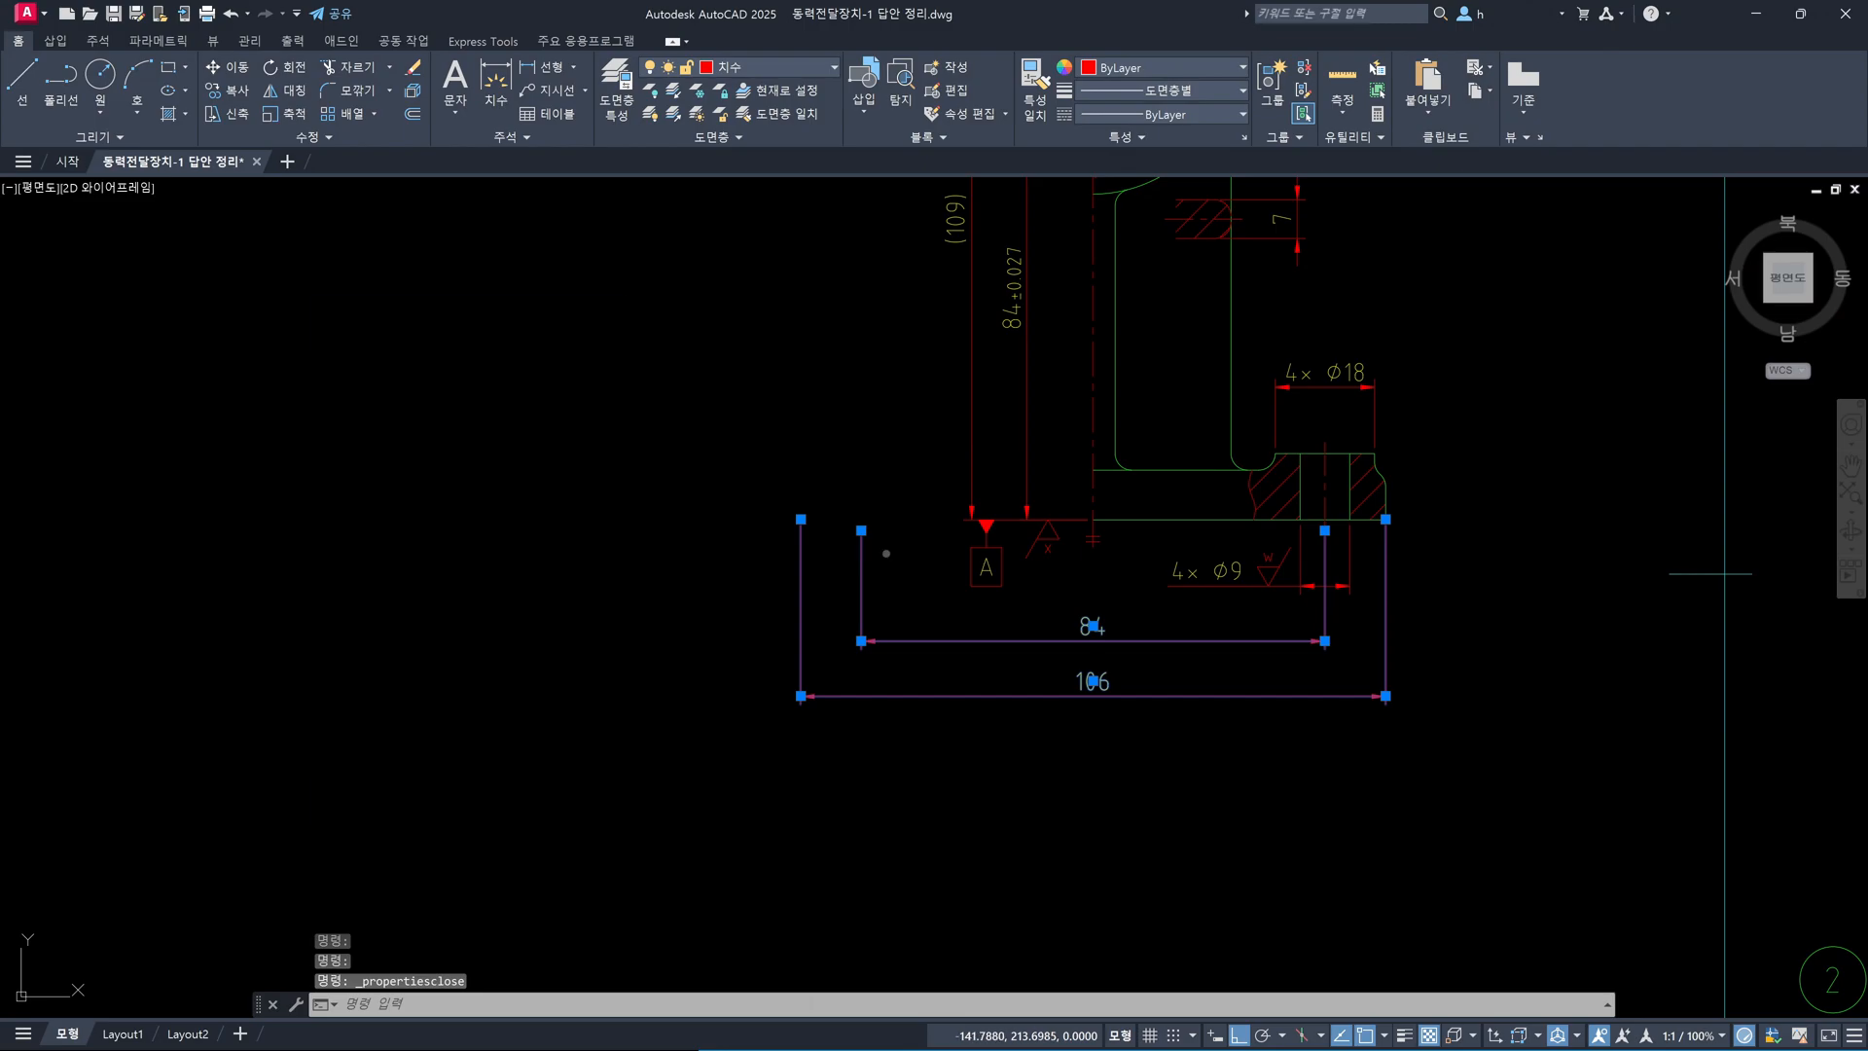
pyautogui.hotkey('ctrl', '1')
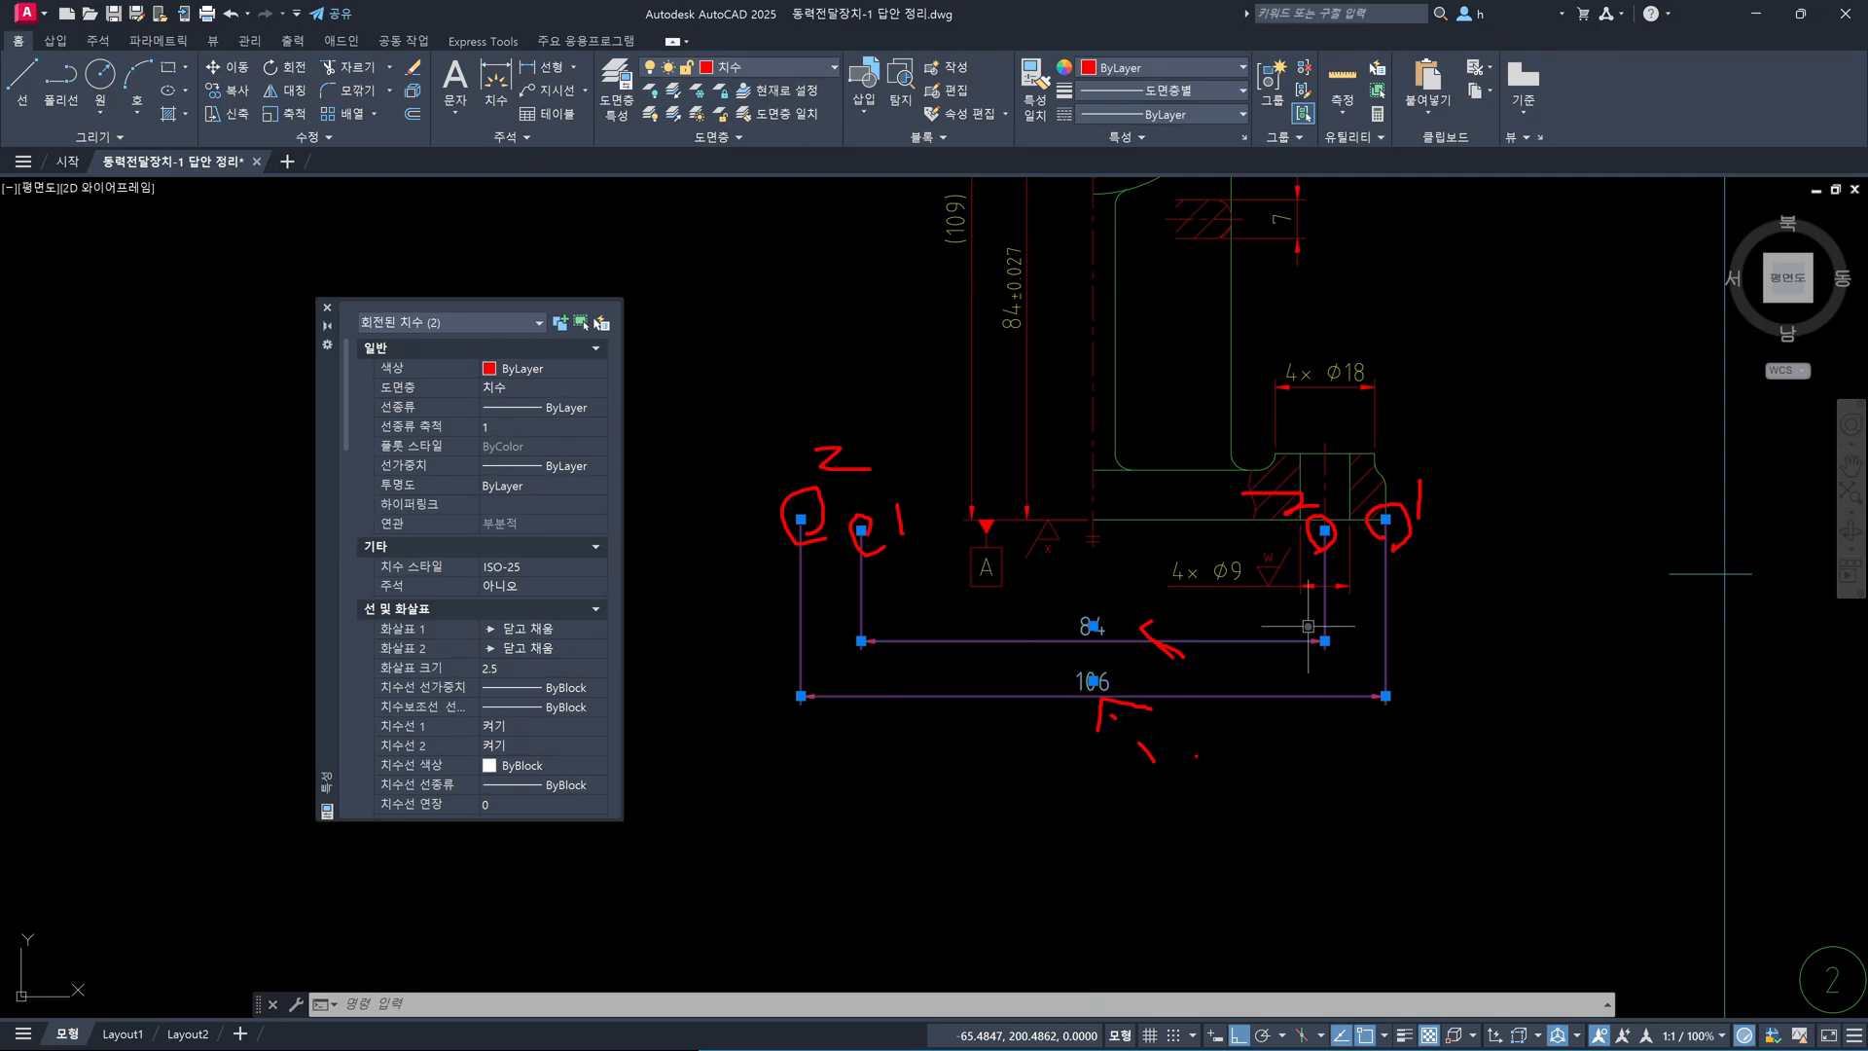
pyautogui.moveTo(940, 604)
pyautogui.mouseDown()
pyautogui.moveTo(905, 574)
pyautogui.moveTo(929, 565)
pyautogui.mouseUp()
pyautogui.moveTo(729, 416)
pyautogui.mouseDown()
pyautogui.moveTo(650, 471)
pyautogui.moveTo(690, 470)
pyautogui.mouseUp()
pyautogui.press('Escape')
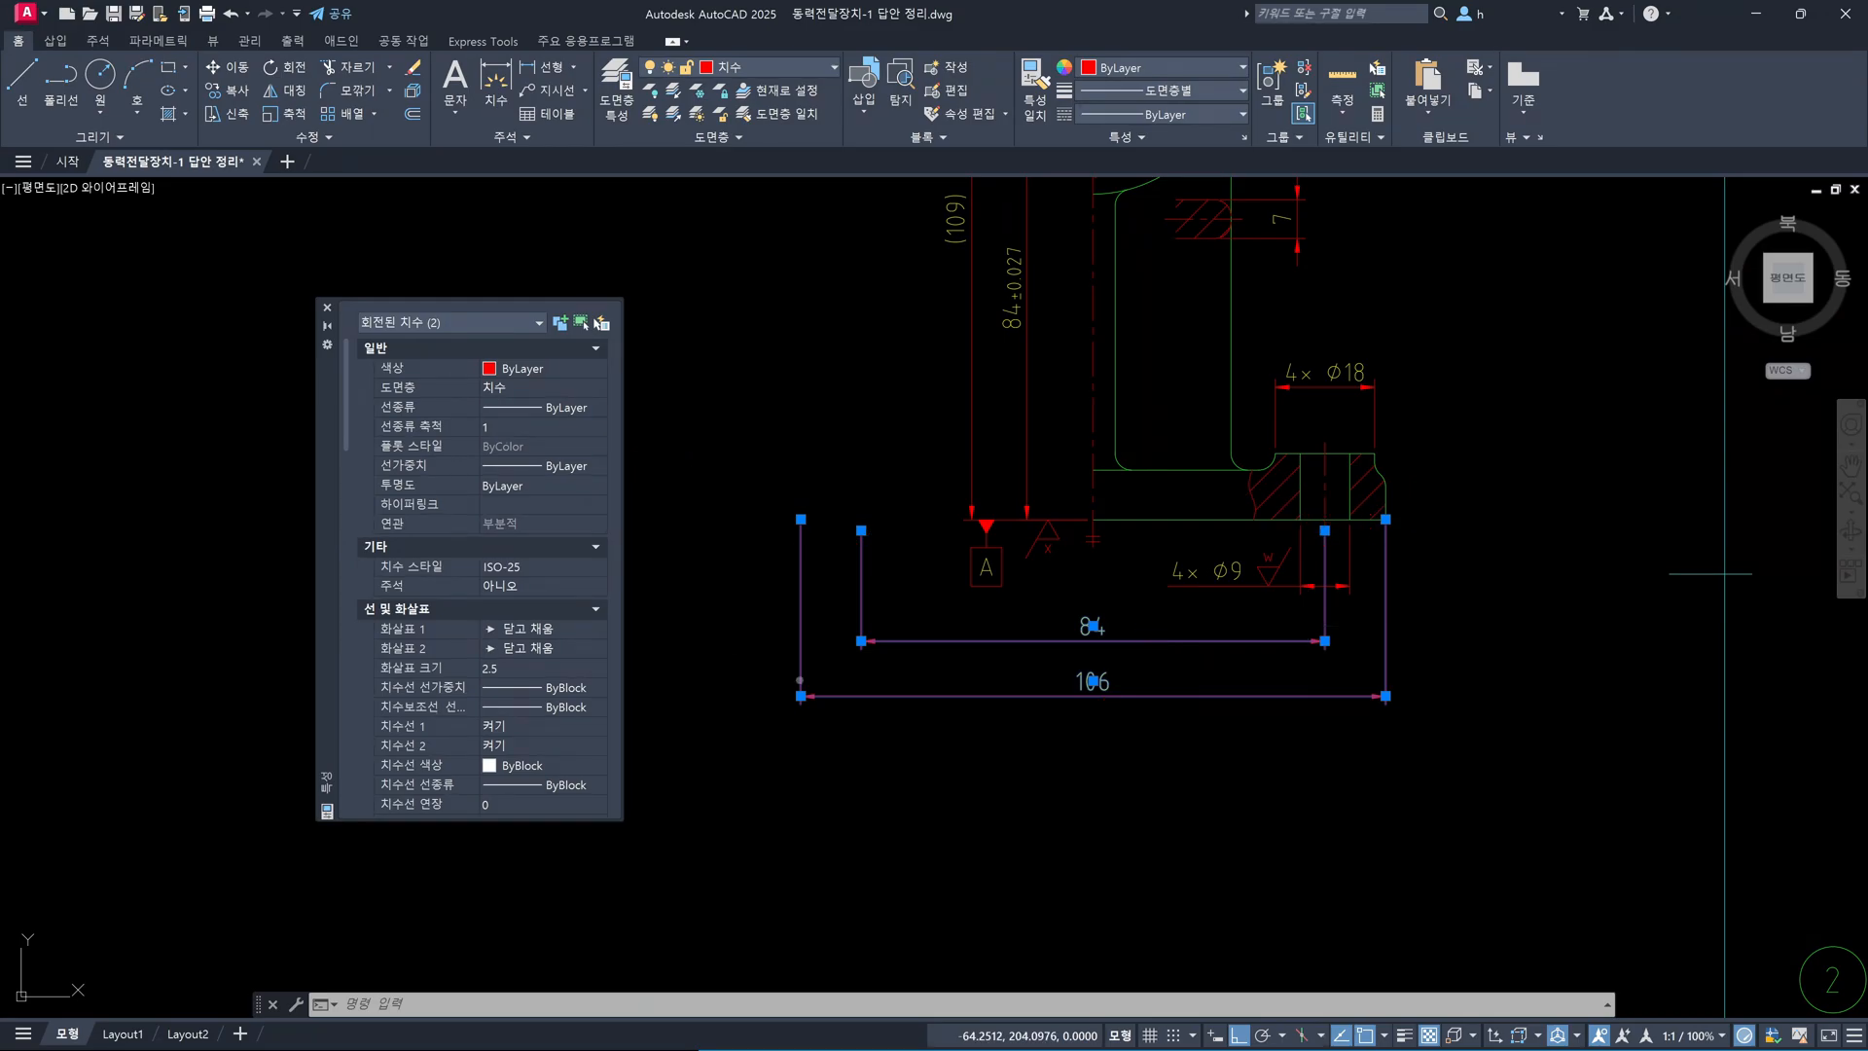
# Turn off dimension line 1 and extension line 1 for the 84 and 106 dimensions
pyautogui.click(592, 725)
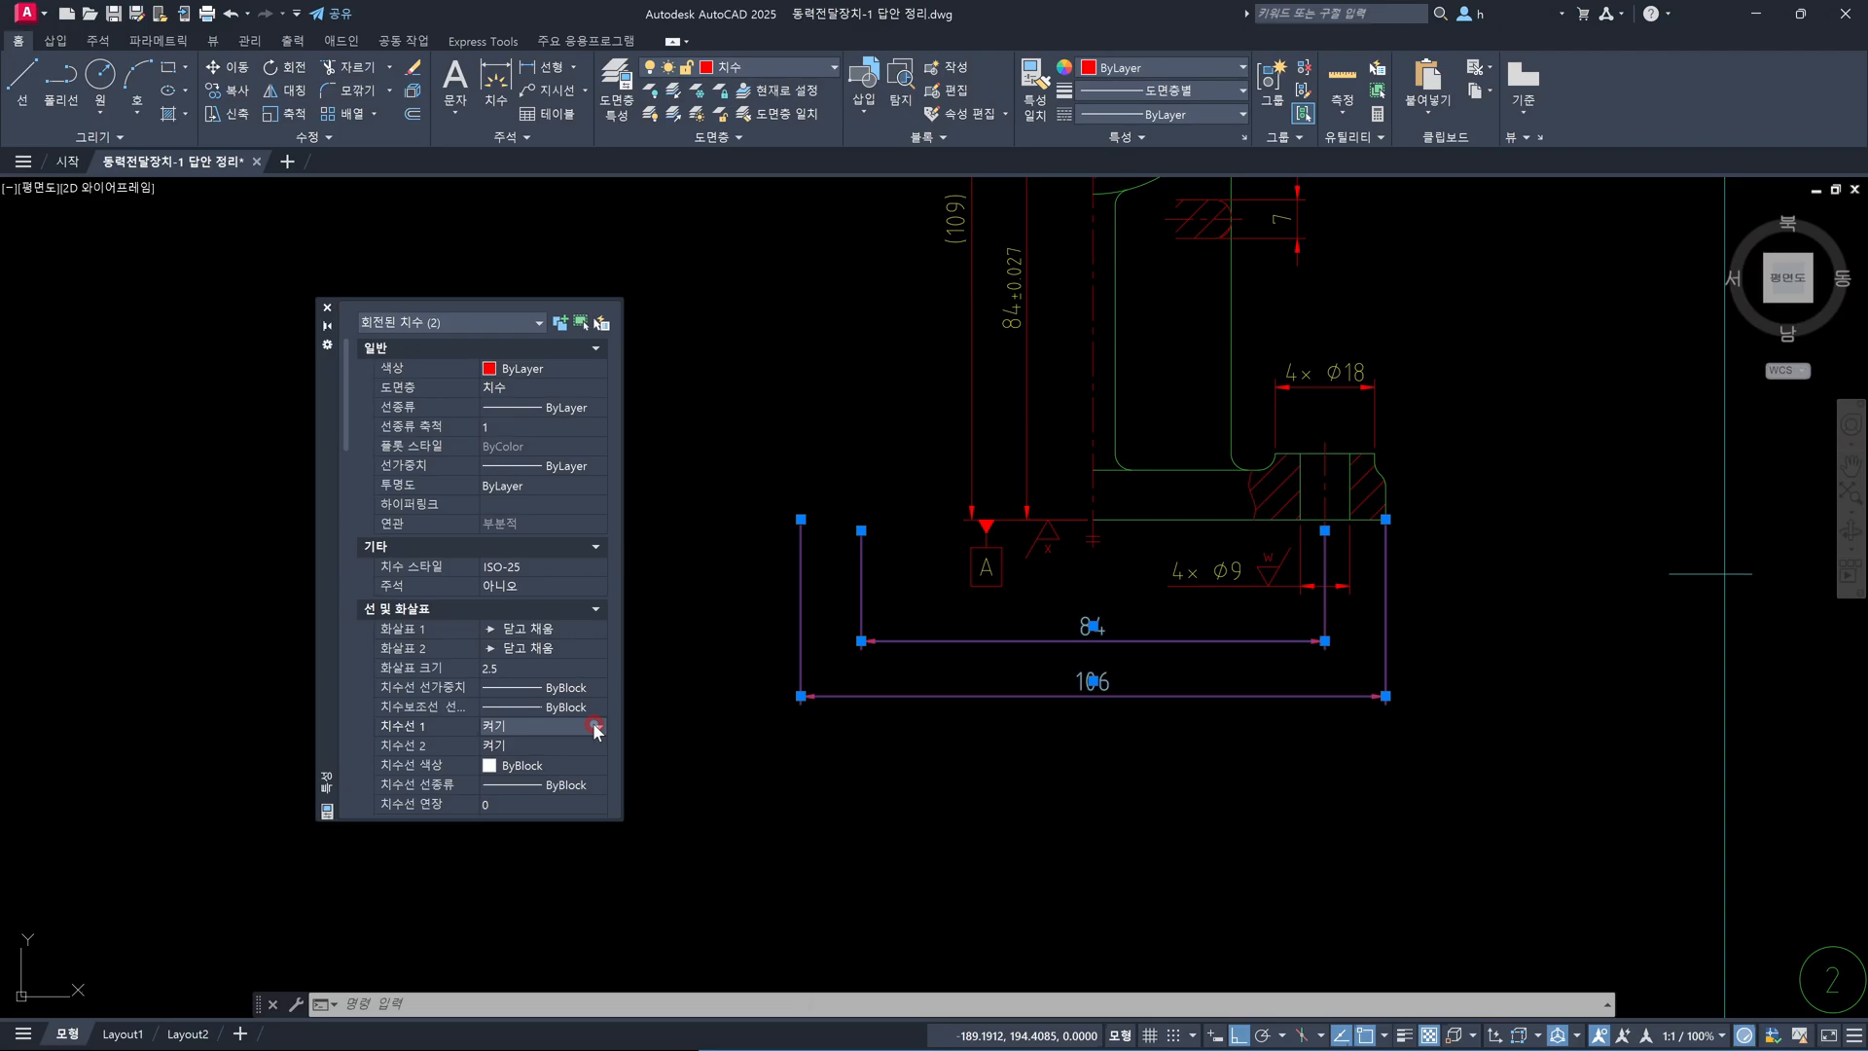
pyautogui.click(596, 726)
pyautogui.click(587, 744)
pyautogui.scroll(-5, 342, 727)
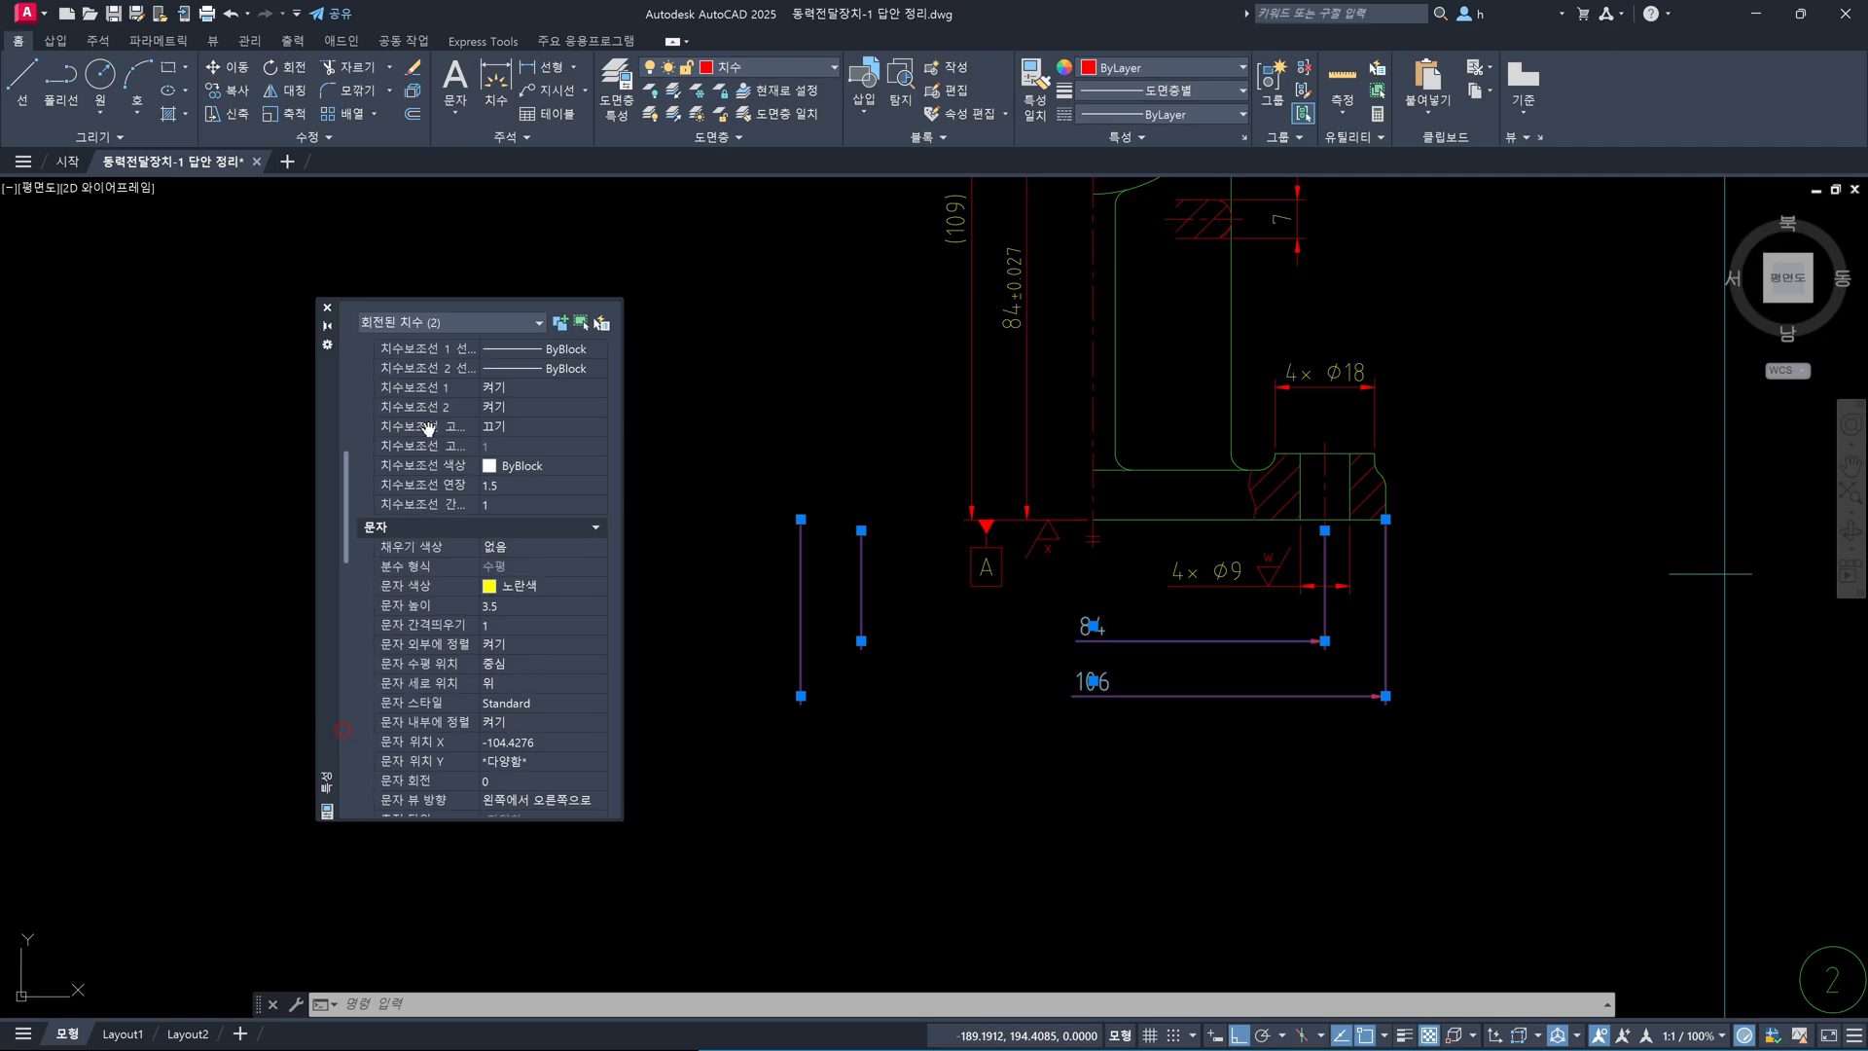
pyautogui.click(576, 394)
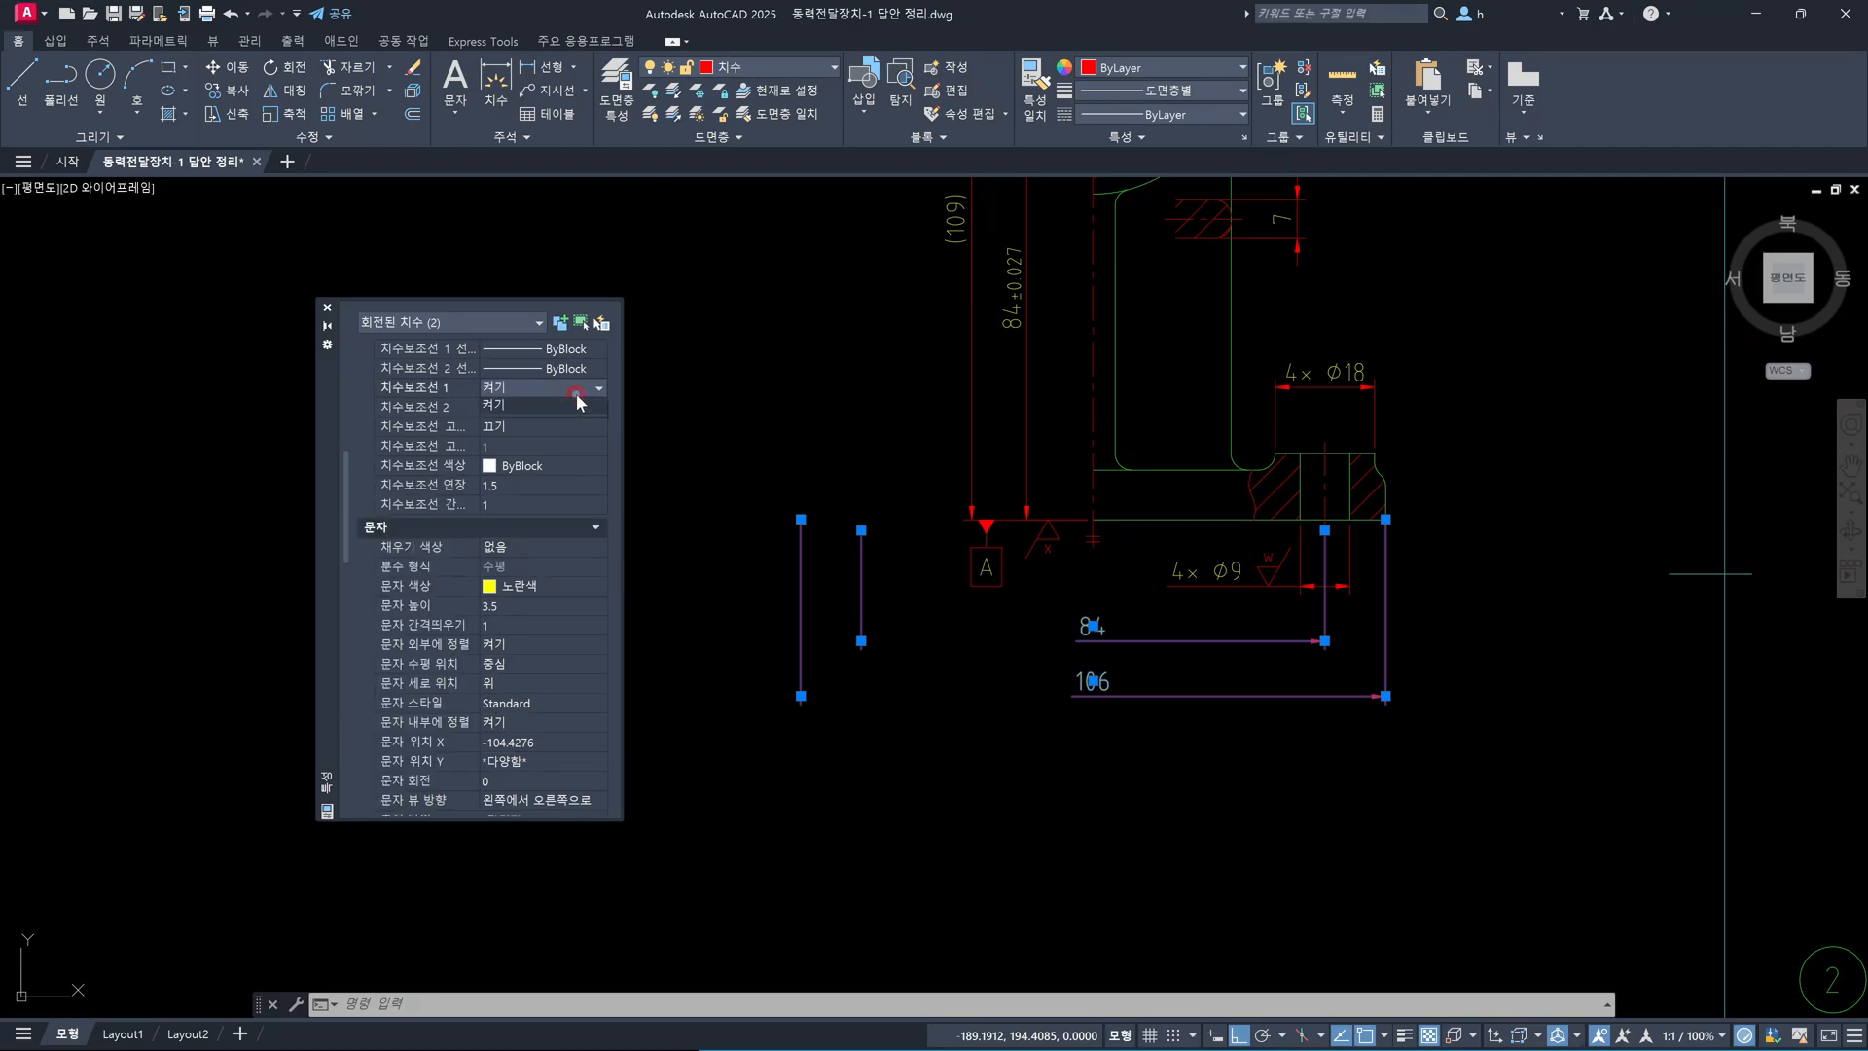
pyautogui.click(539, 406)
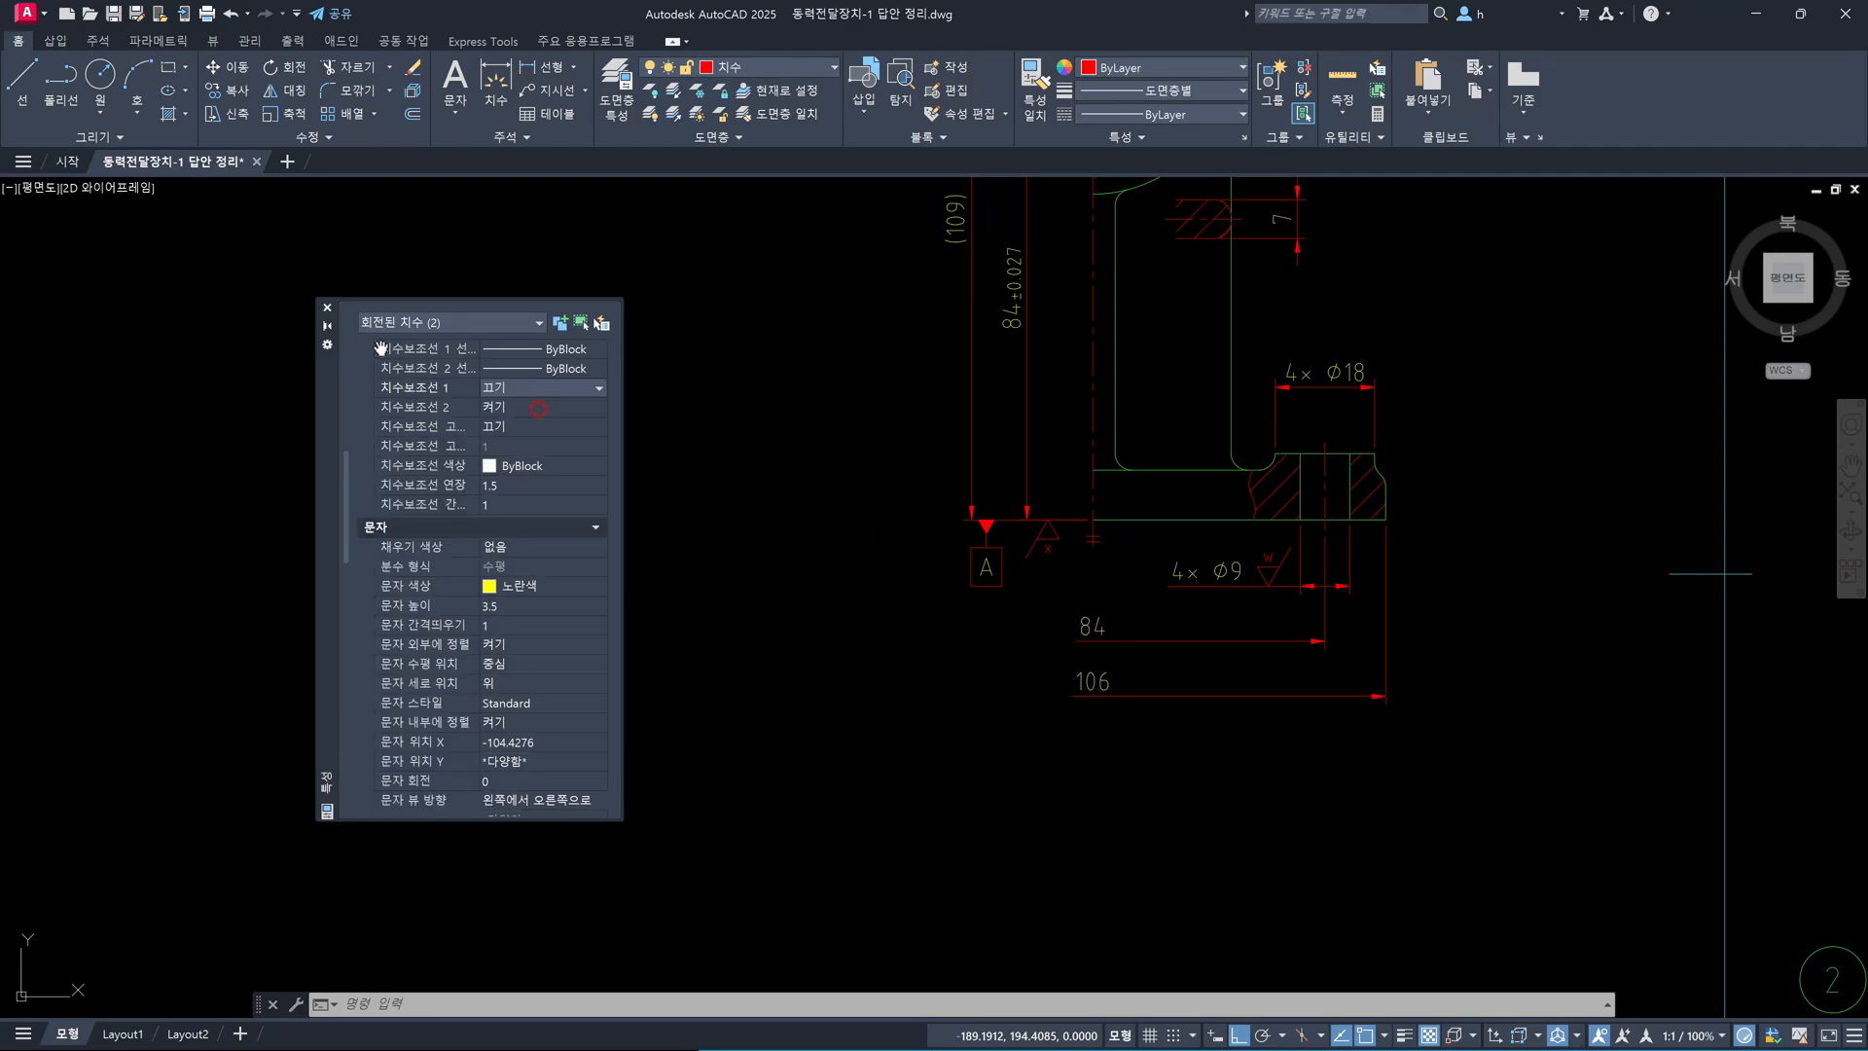
pyautogui.click(327, 310)
pyautogui.press('Escape')
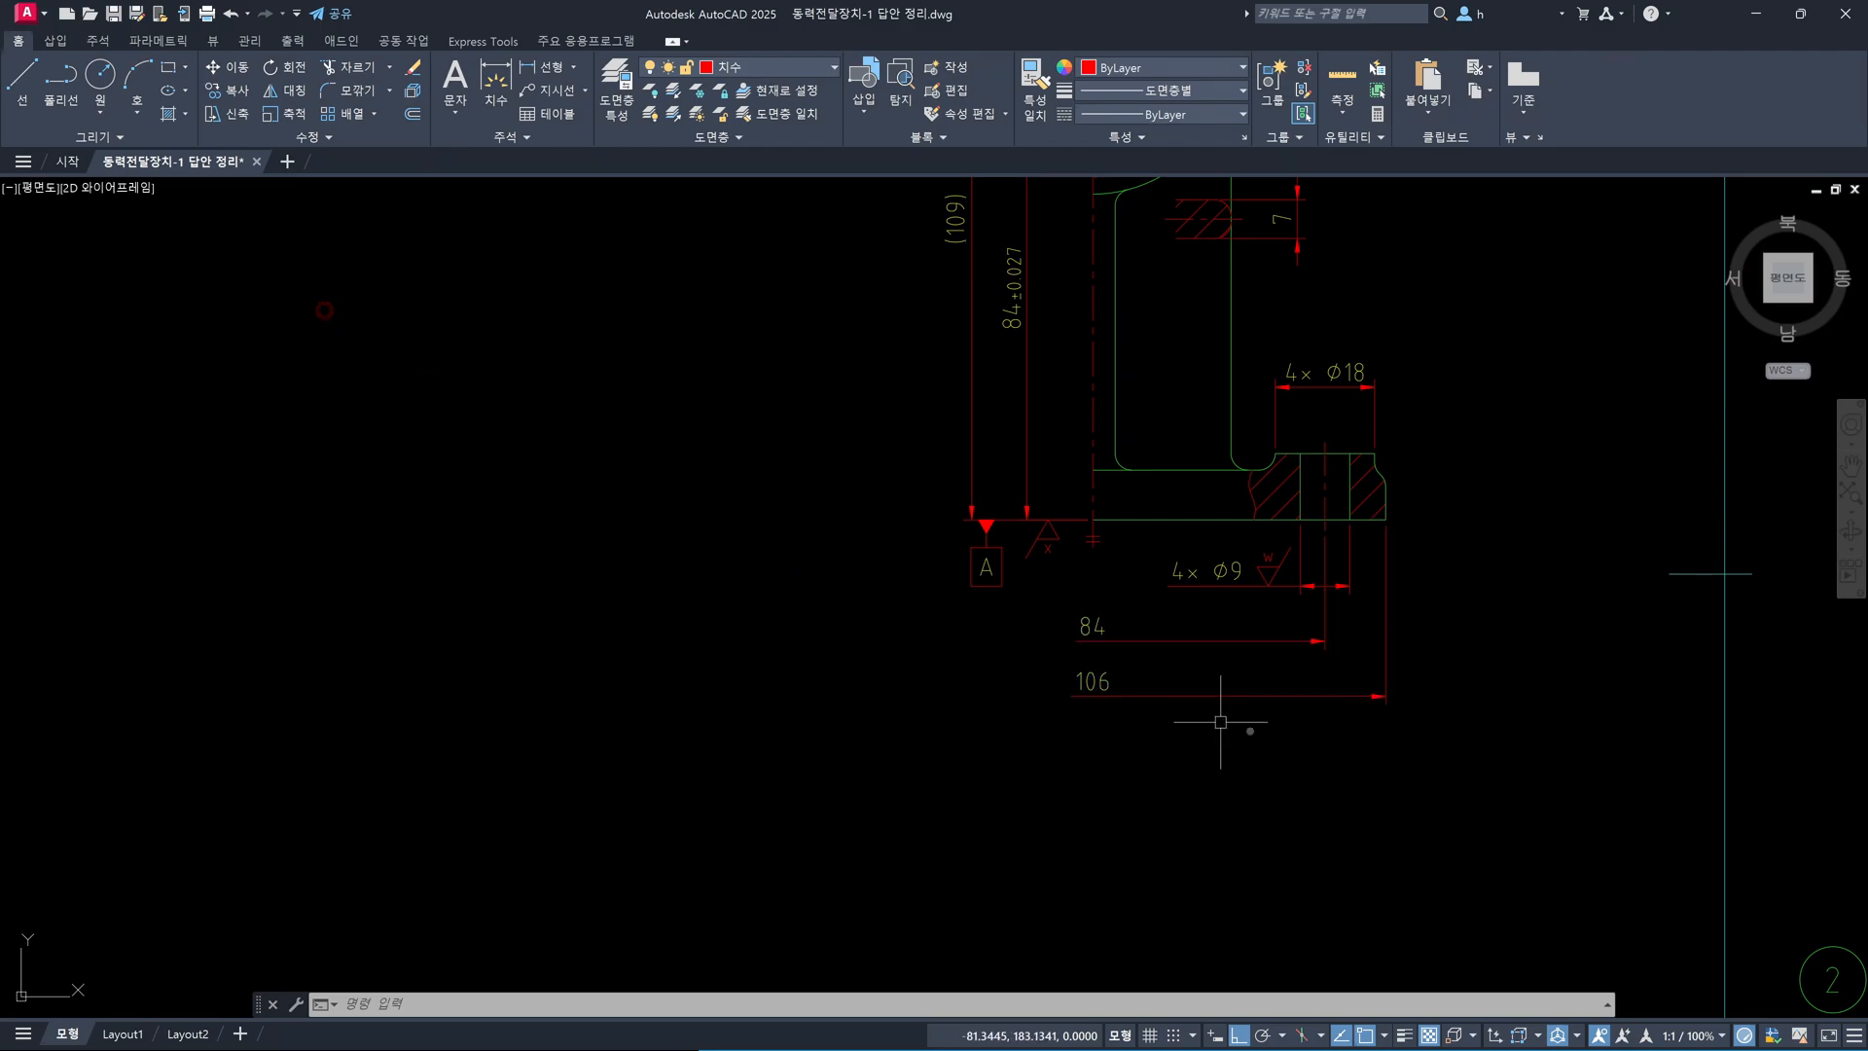
pyautogui.click(1093, 681)
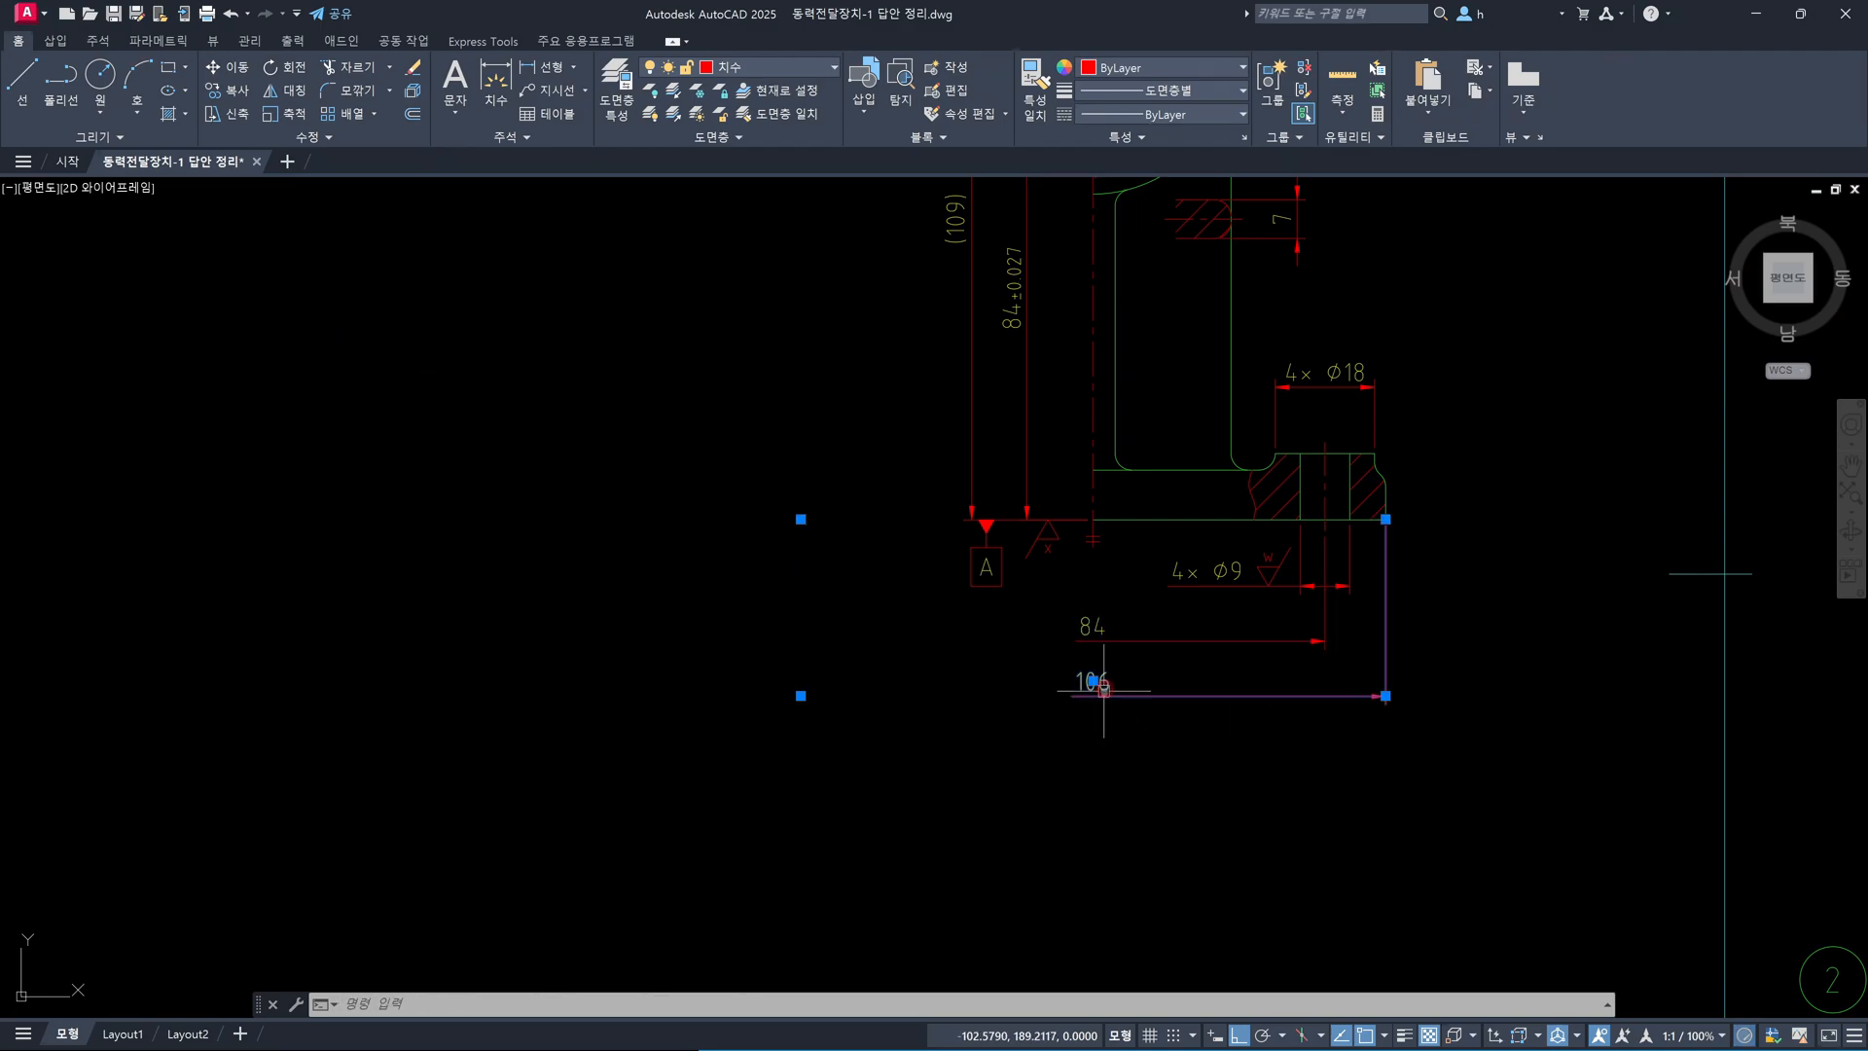
pyautogui.press('Escape')
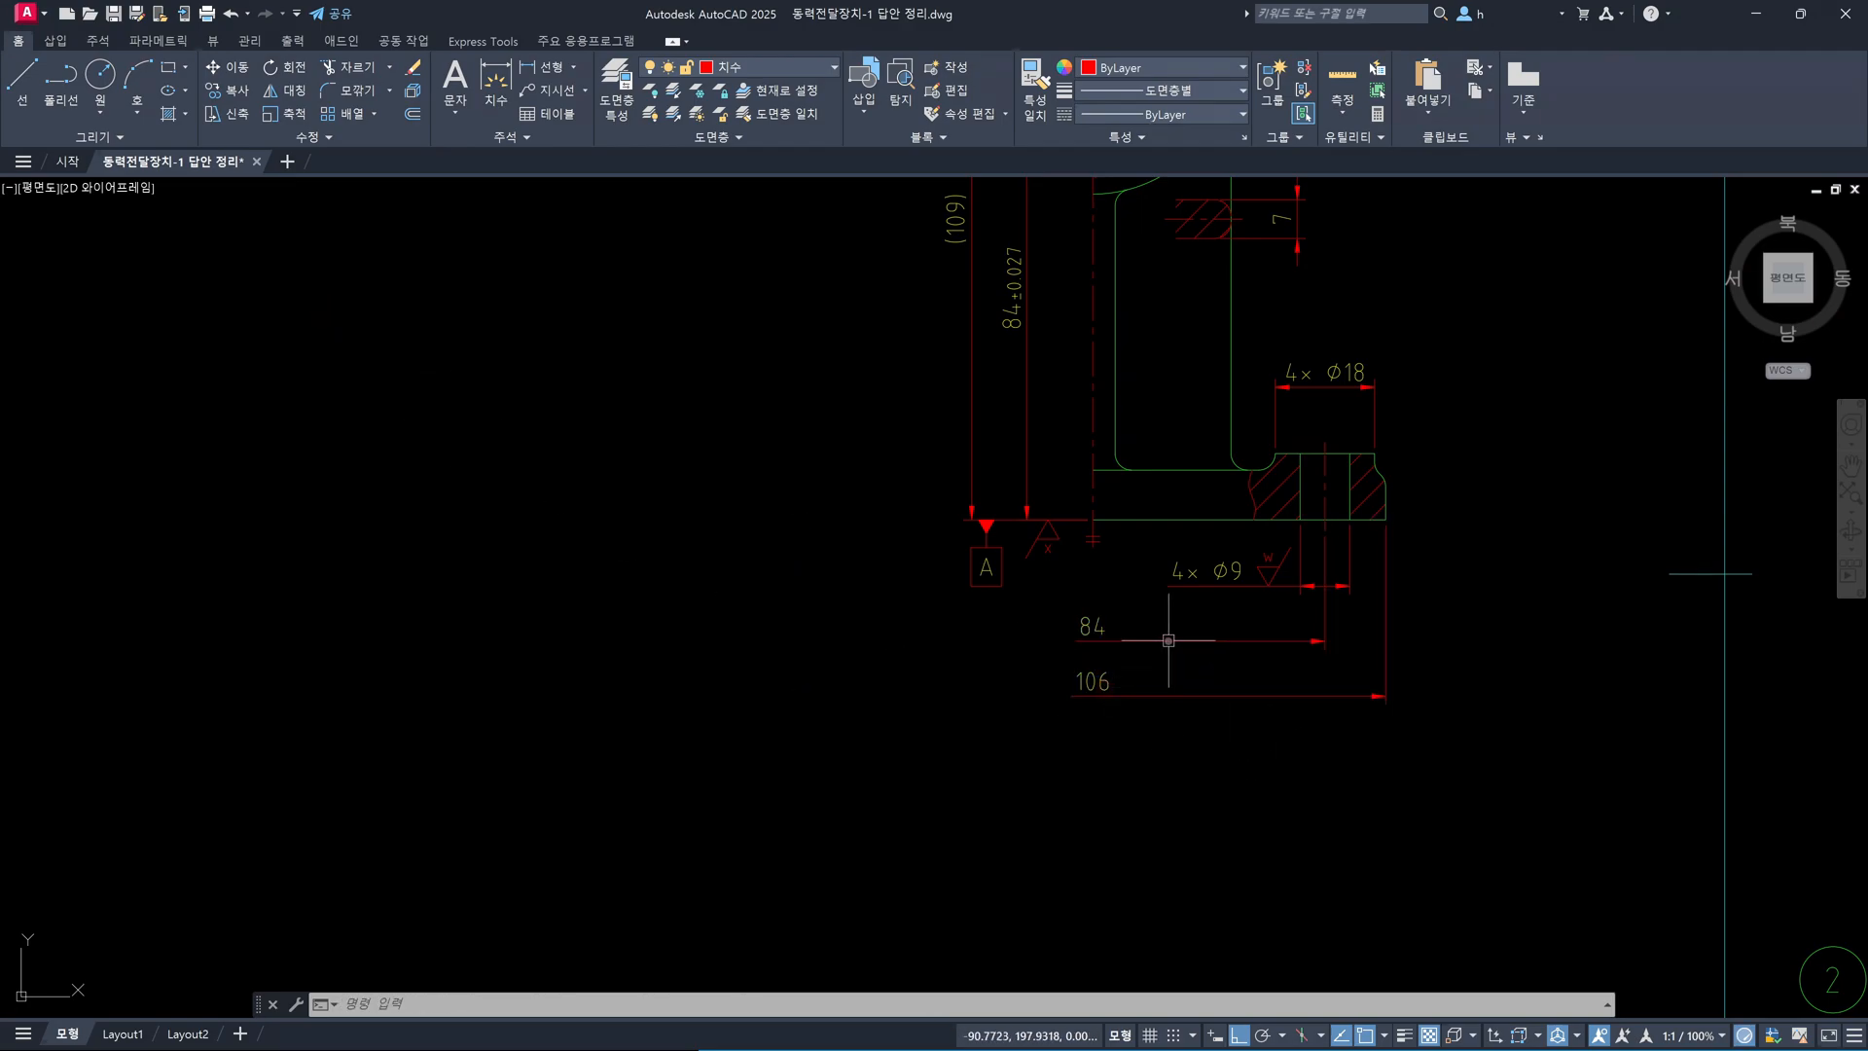
pyautogui.click(1169, 640)
pyautogui.press('Escape')
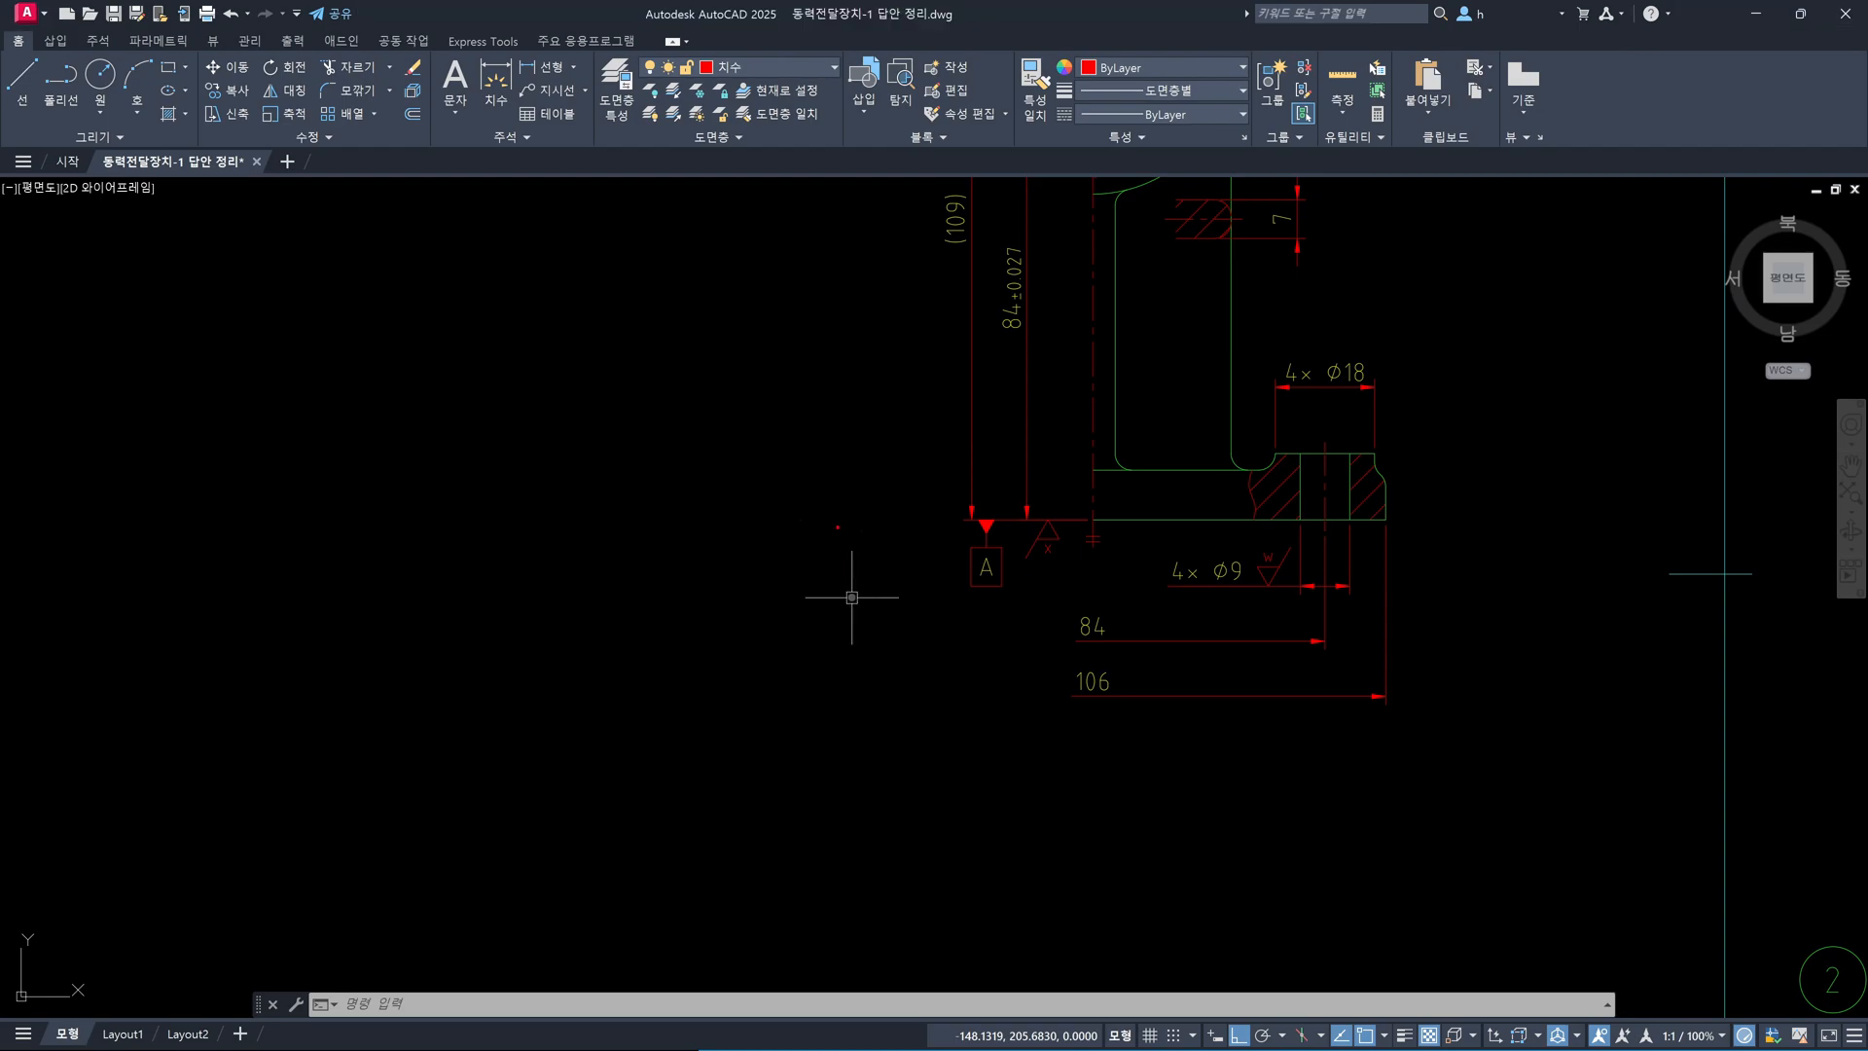
pyautogui.keyDown('ctrl'); pyautogui.moveTo(843, 510); pyautogui.dragTo(884, 550); pyautogui.keyUp('ctrl')
pyautogui.moveTo(924, 615)
pyautogui.mouseDown()
pyautogui.moveTo(924, 654)
pyautogui.moveTo(941, 634)
pyautogui.moveTo(926, 654)
pyautogui.moveTo(971, 657)
pyautogui.moveTo(1000, 610)
pyautogui.moveTo(1021, 676)
pyautogui.moveTo(1048, 646)
pyautogui.moveTo(1135, 651)
pyautogui.mouseUp()
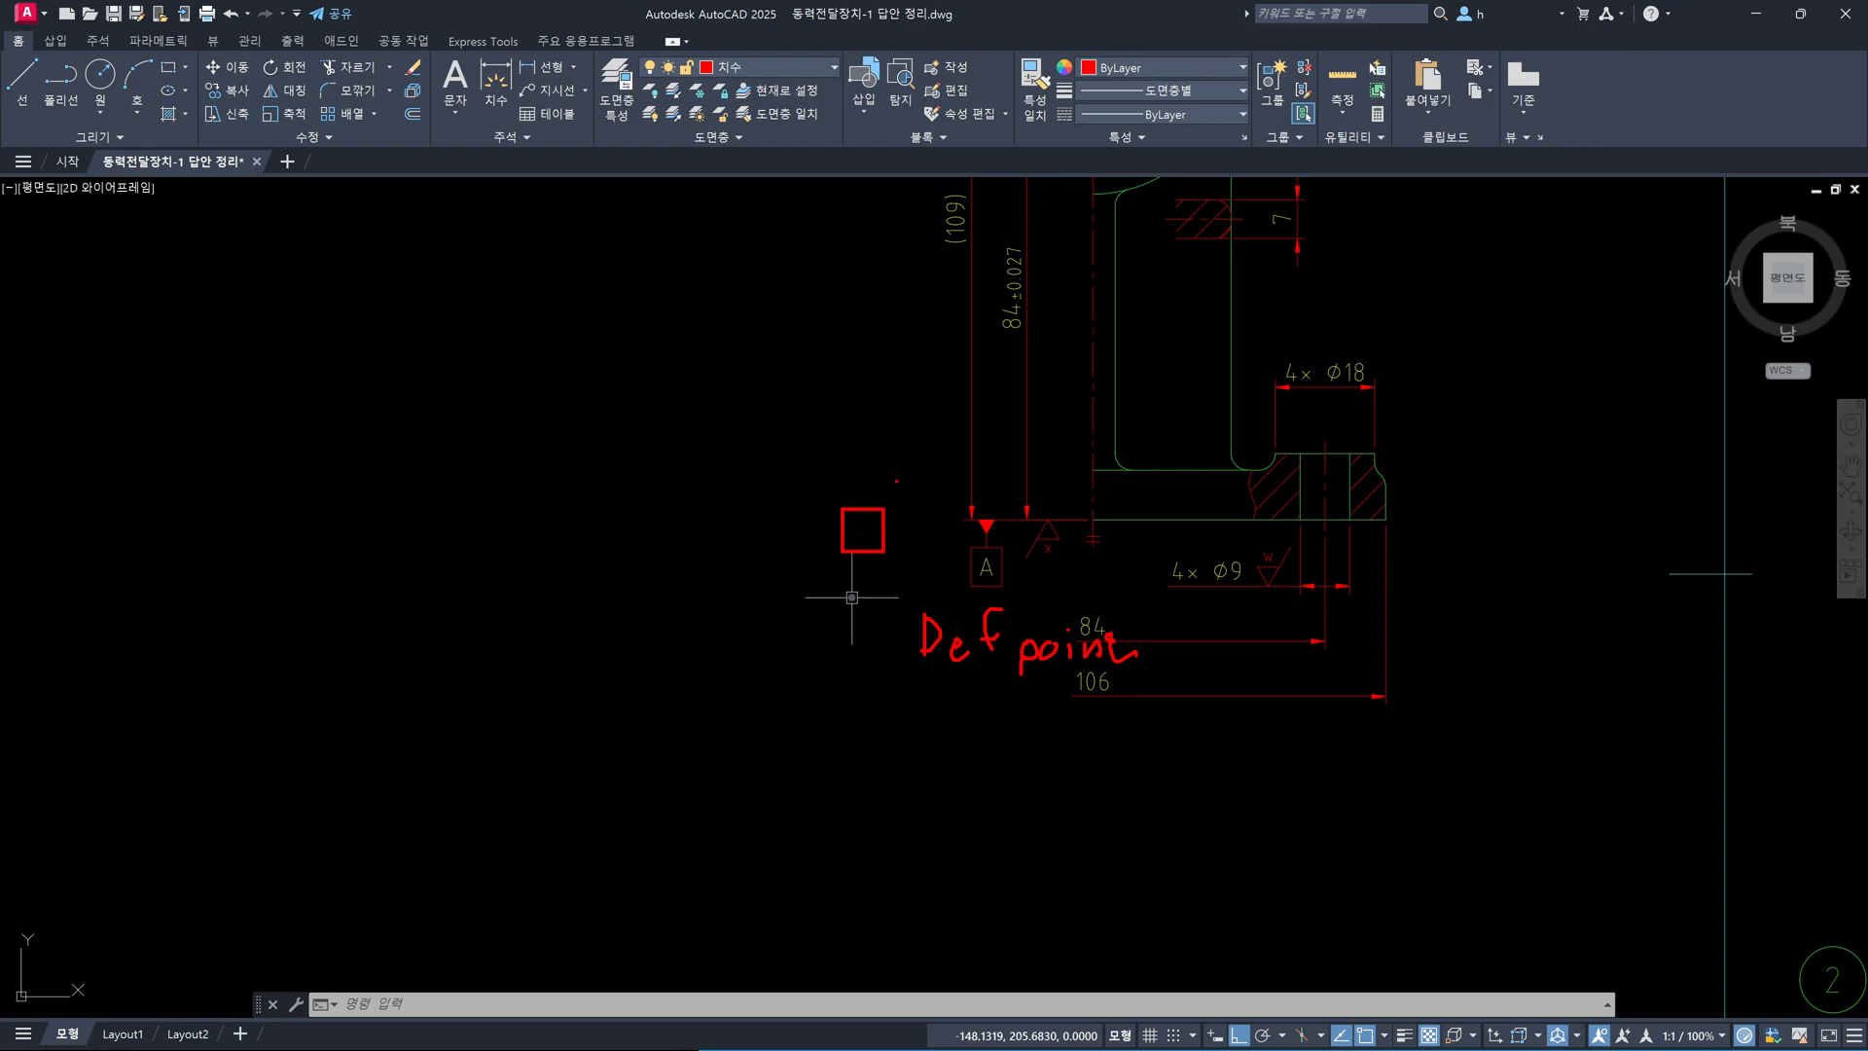
pyautogui.moveTo(896, 474)
pyautogui.mouseDown()
pyautogui.moveTo(842, 553)
pyautogui.moveTo(877, 544)
pyautogui.mouseUp()
pyautogui.press('Escape')
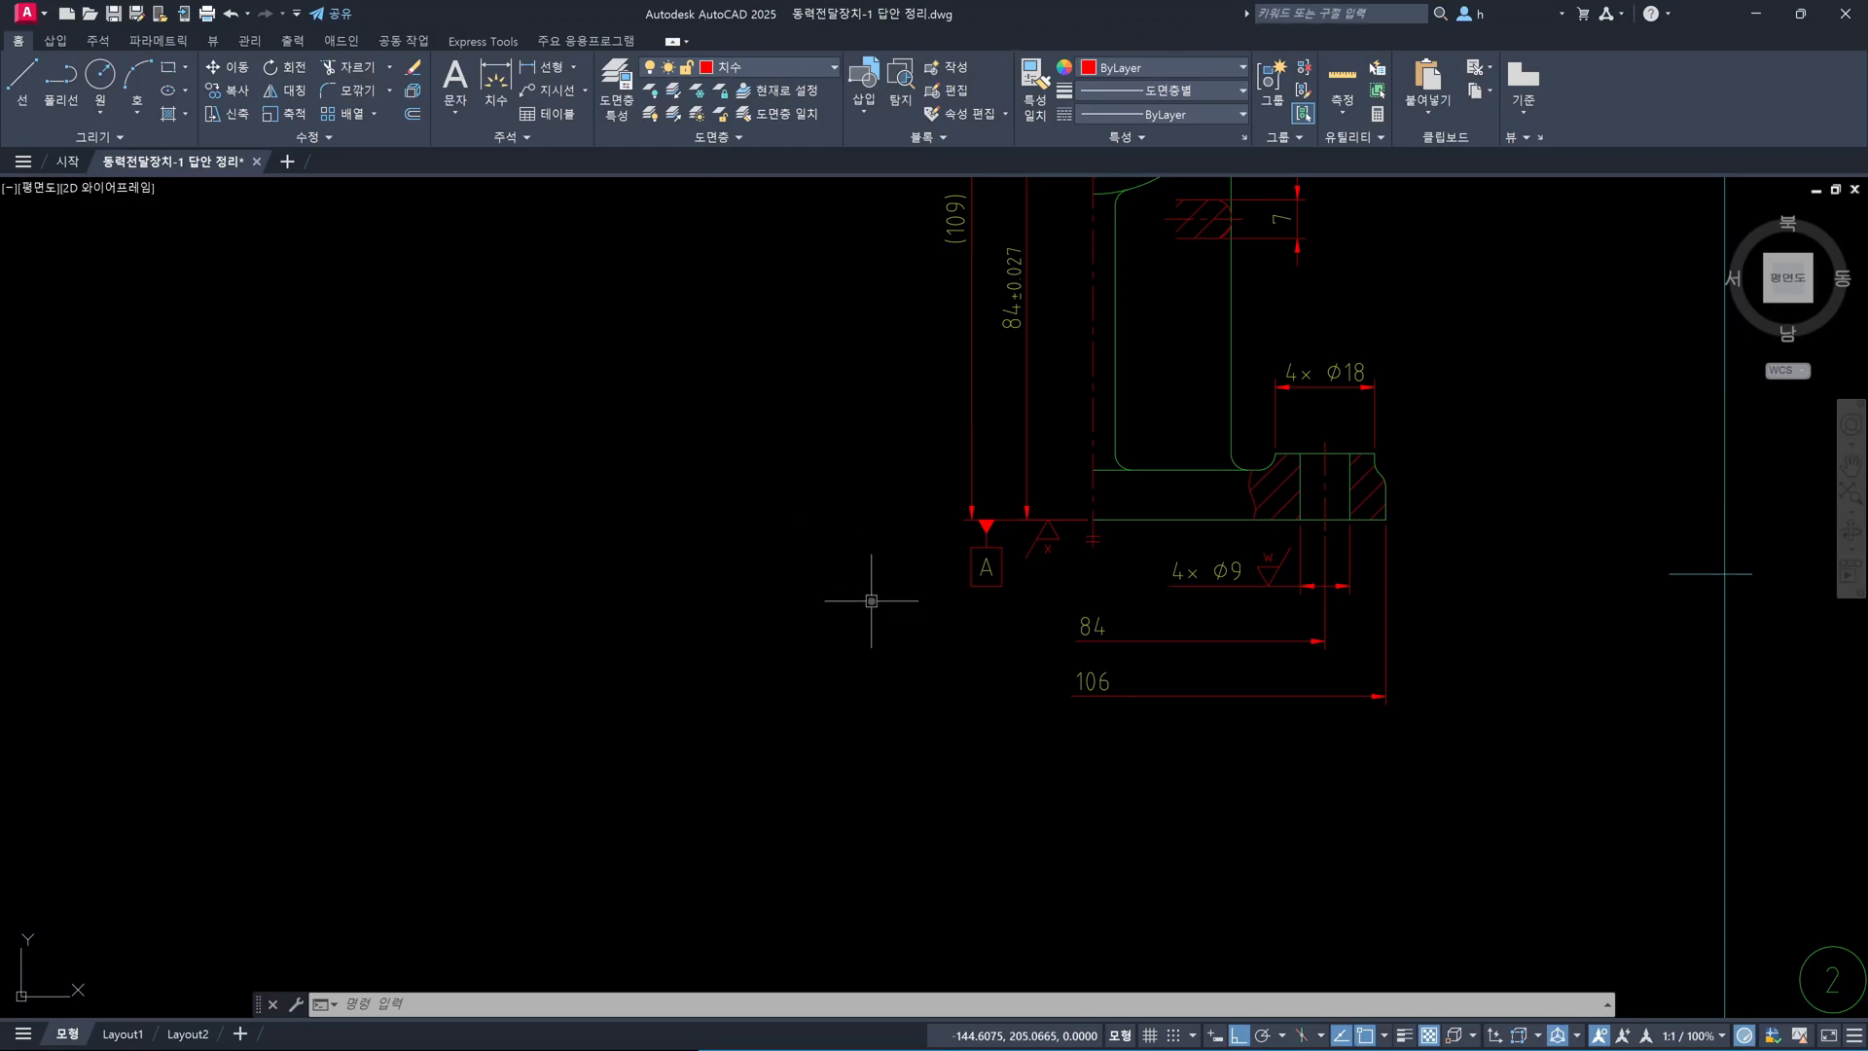
# Freeze the 가는실선 and 가상선 layers and inspect the plot setting of the Defpoints layer
pyautogui.write('1a')
pyautogui.press('Return')
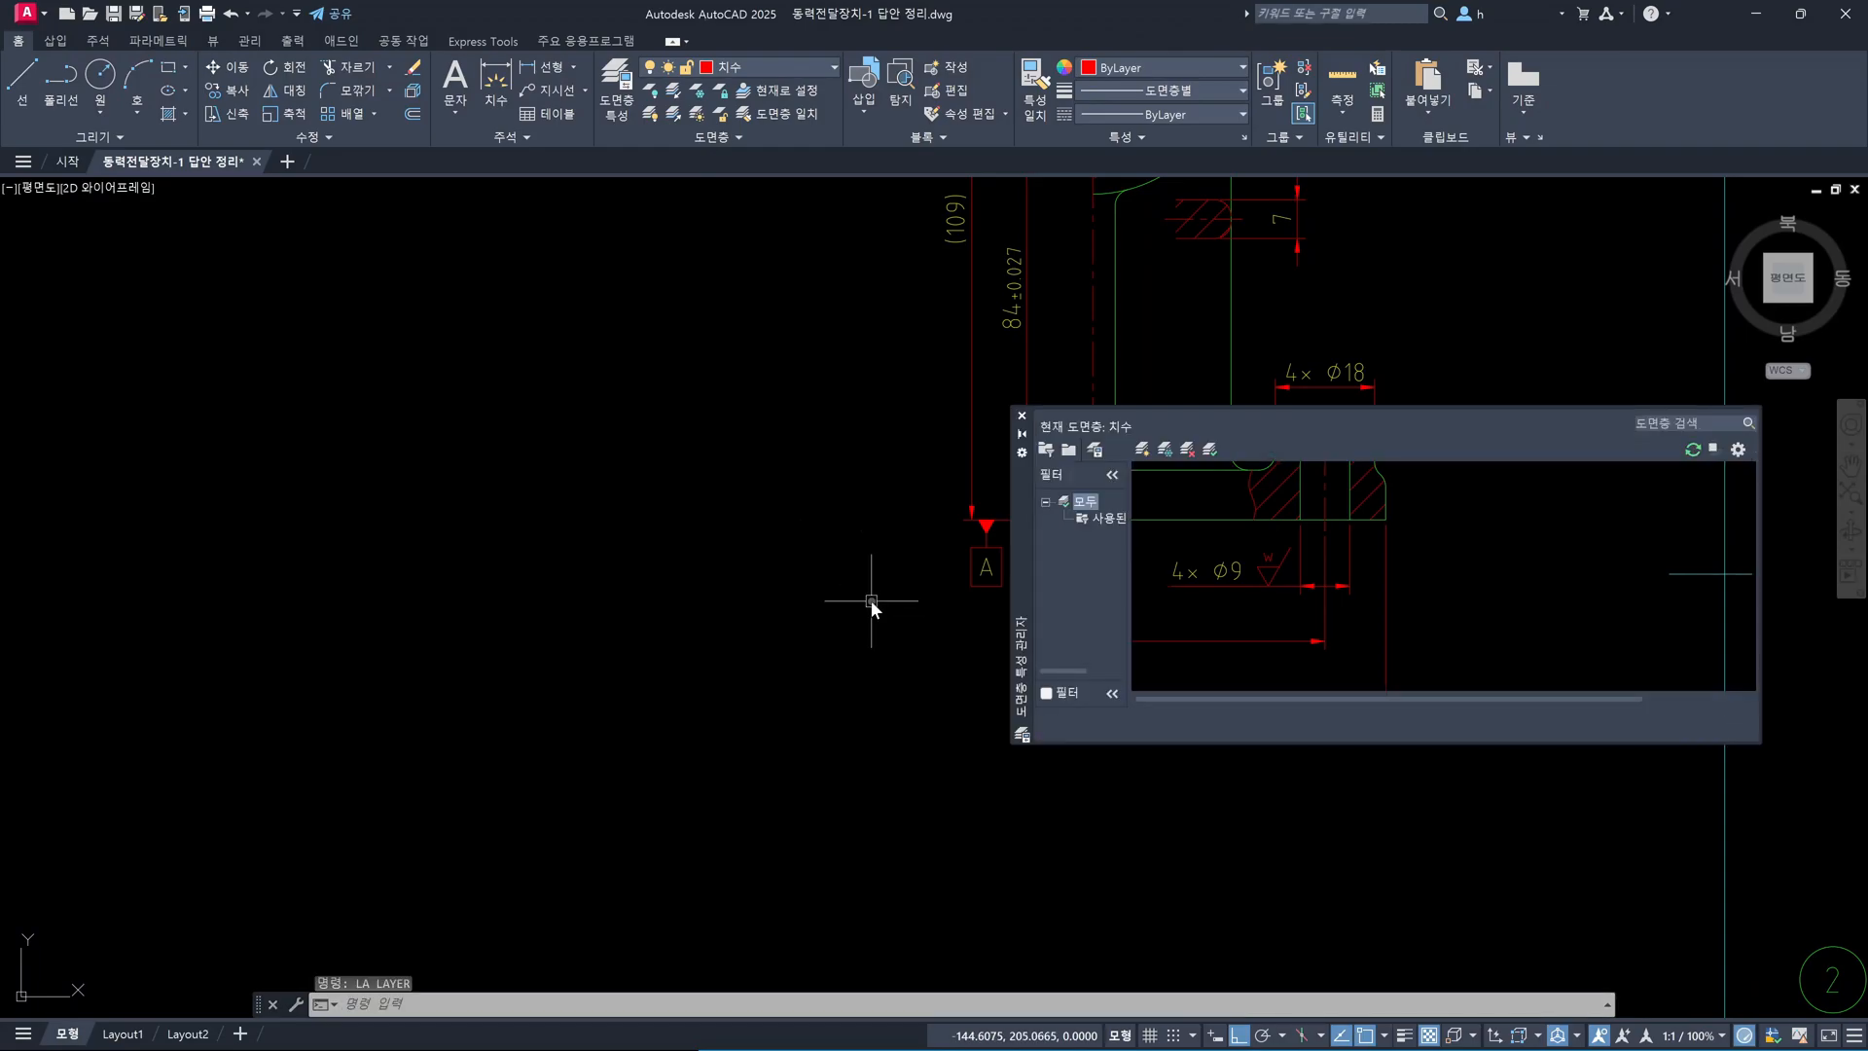
pyautogui.click(1195, 512)
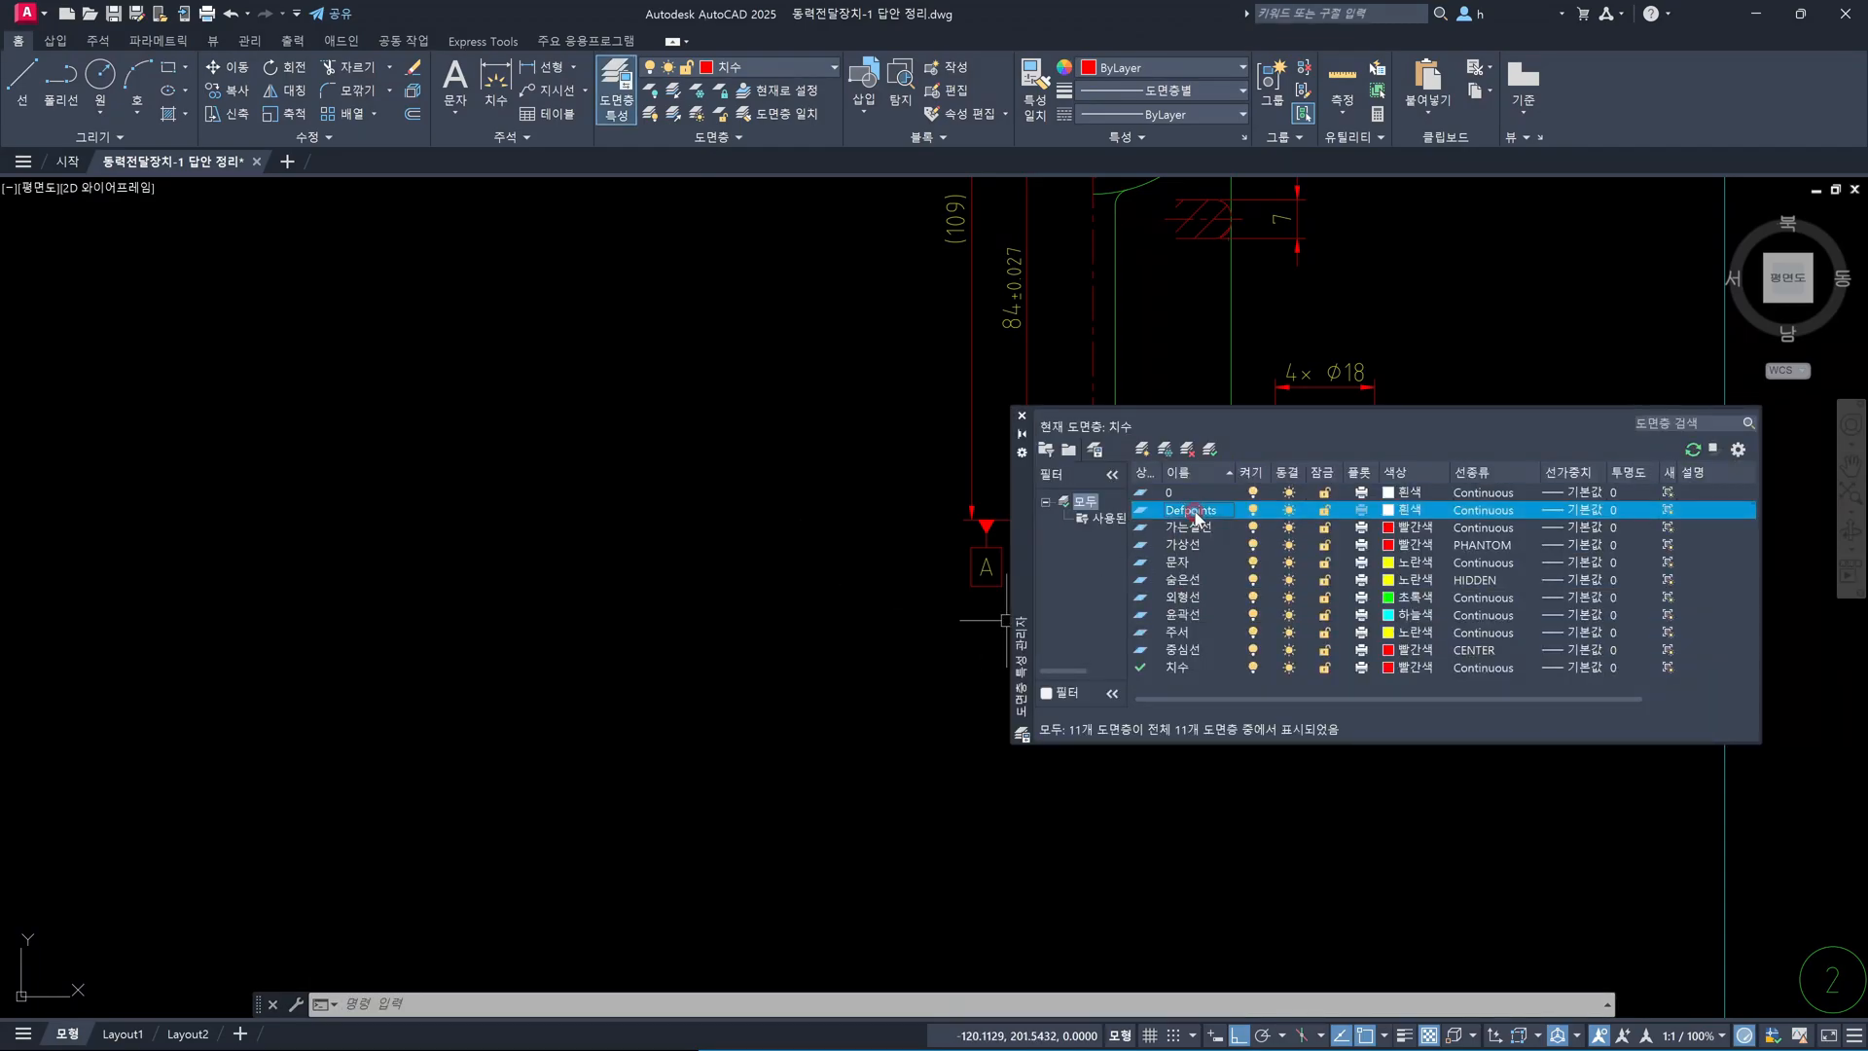
pyautogui.click(1292, 543)
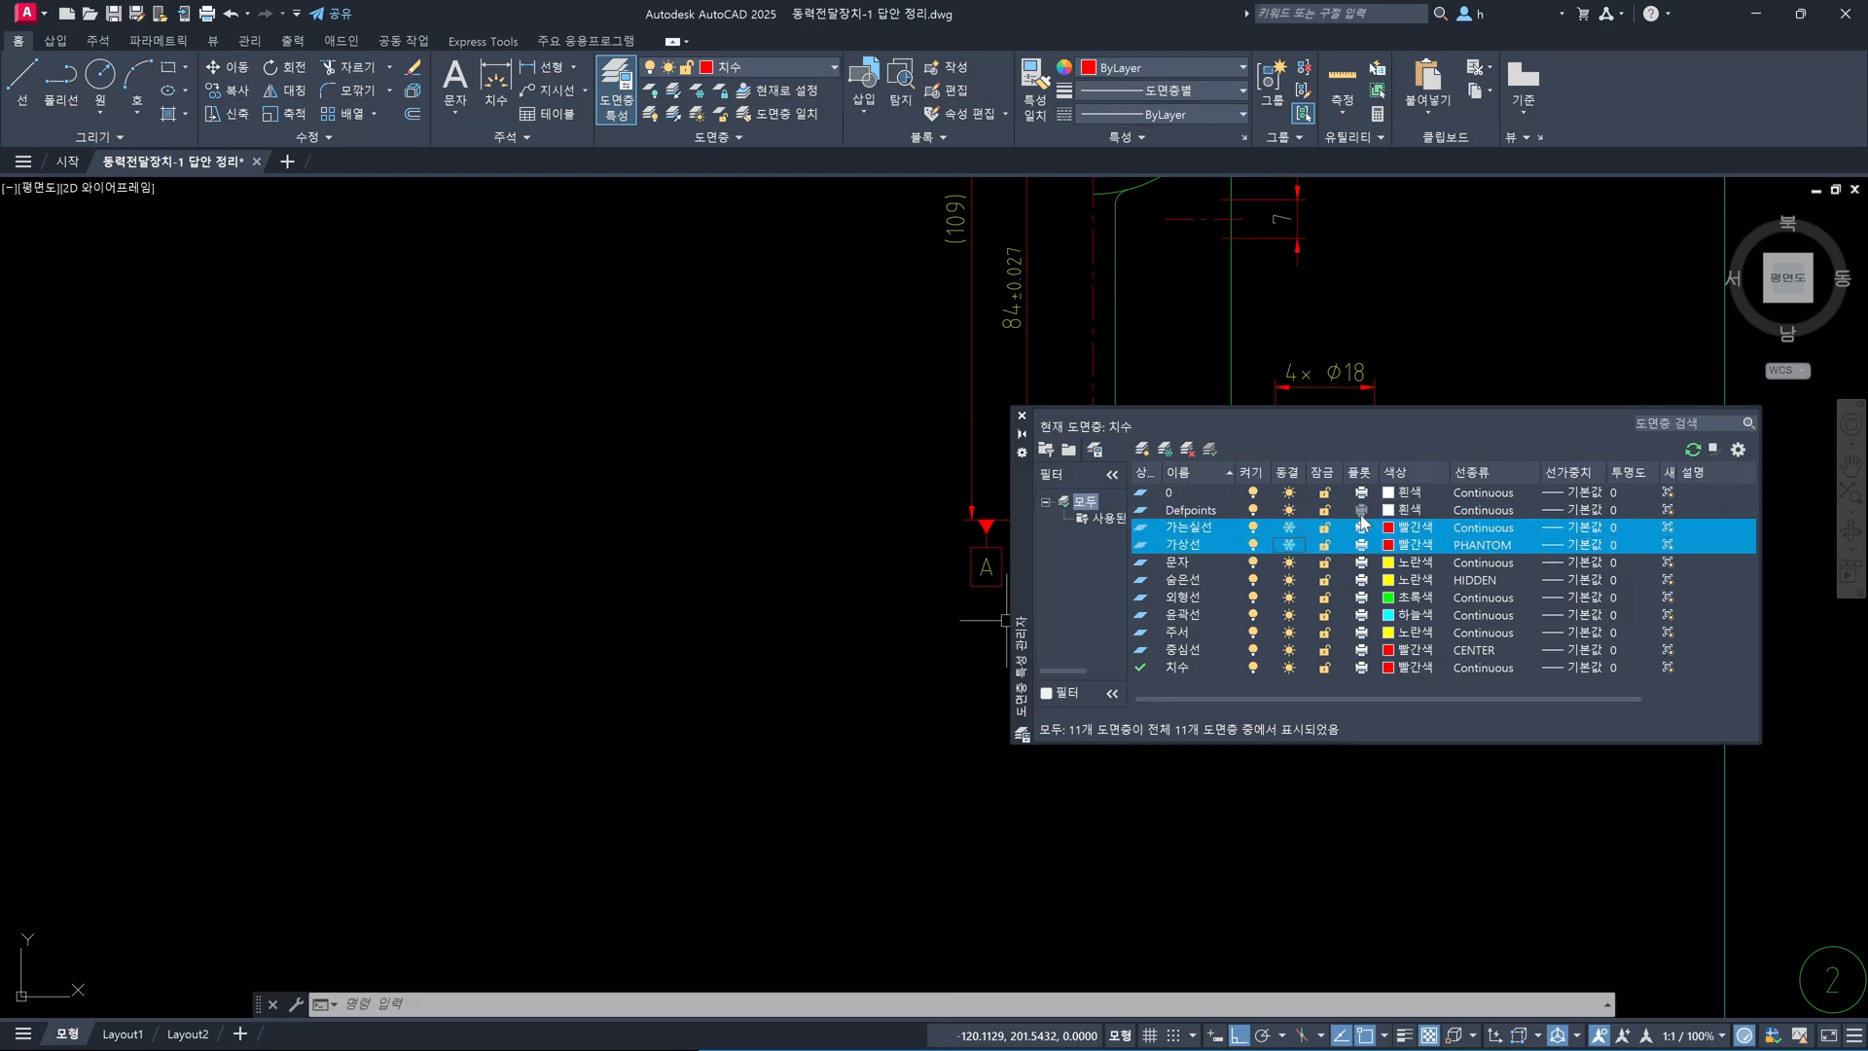
pyautogui.click(1206, 511)
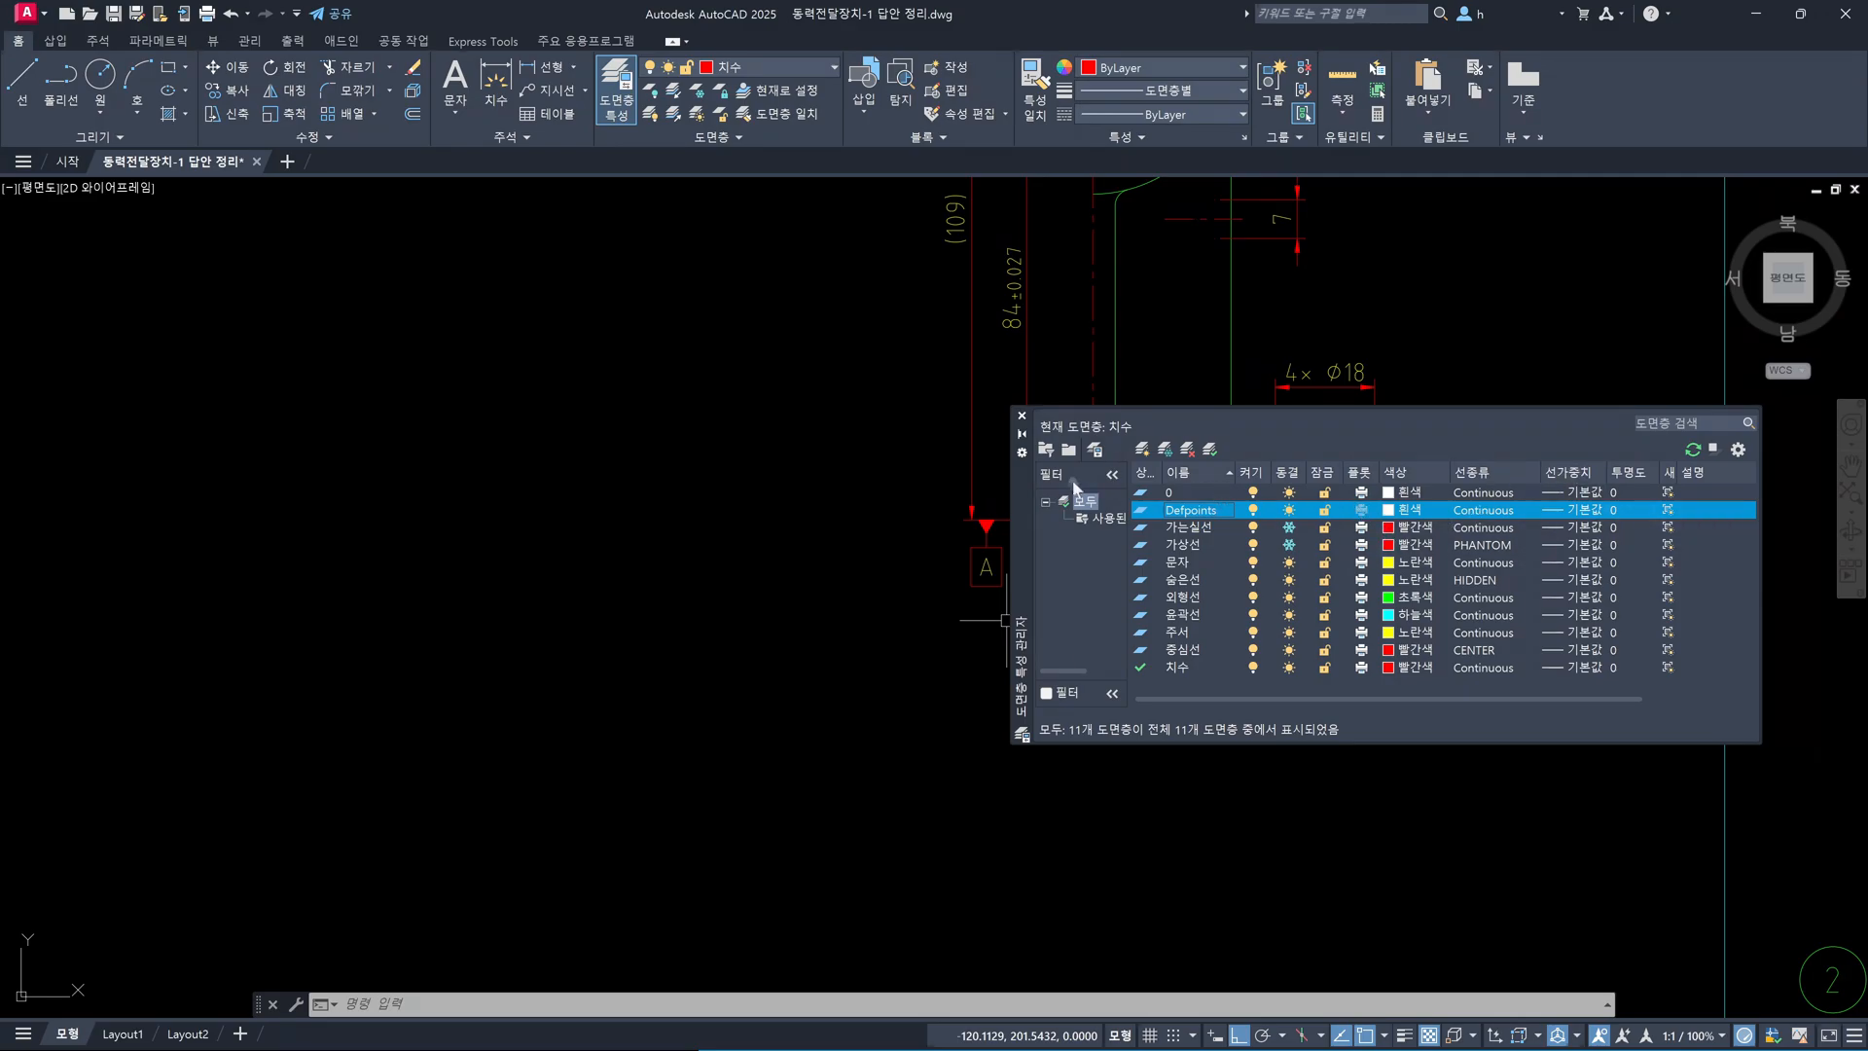
pyautogui.click(1022, 415)
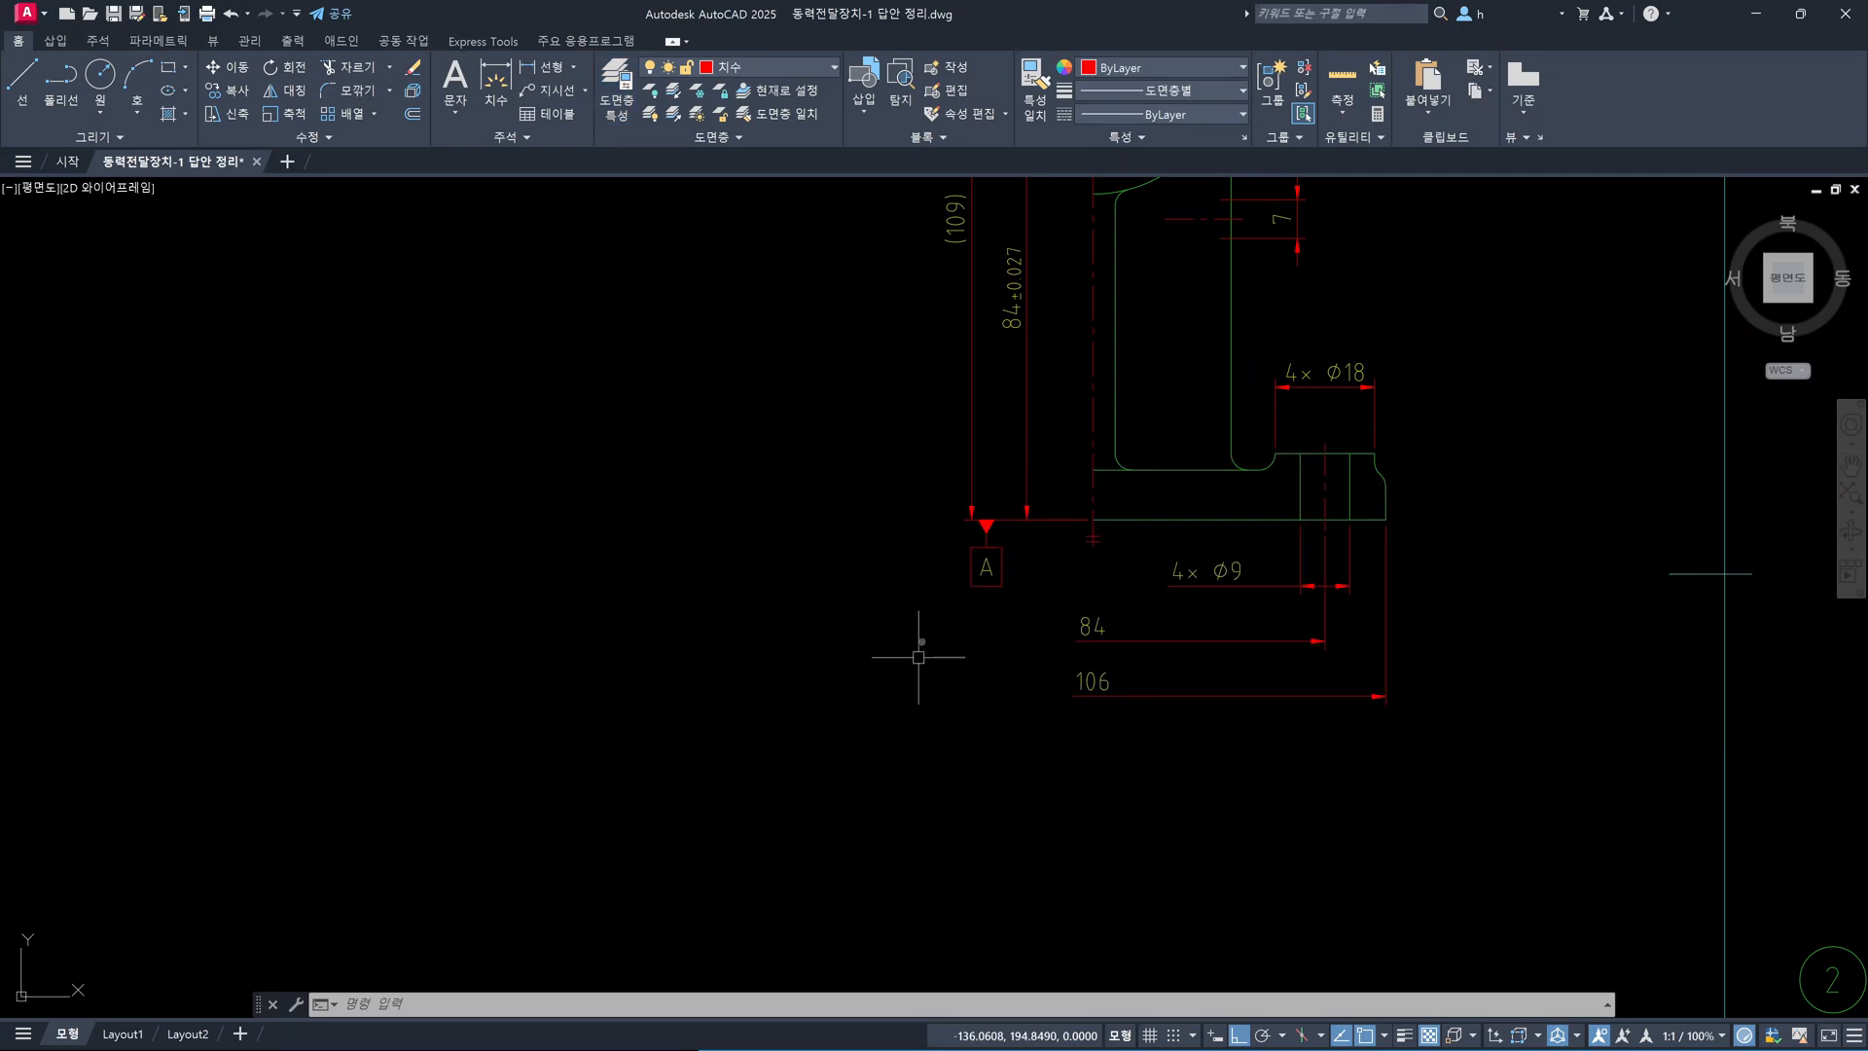
pyautogui.press('Escape')
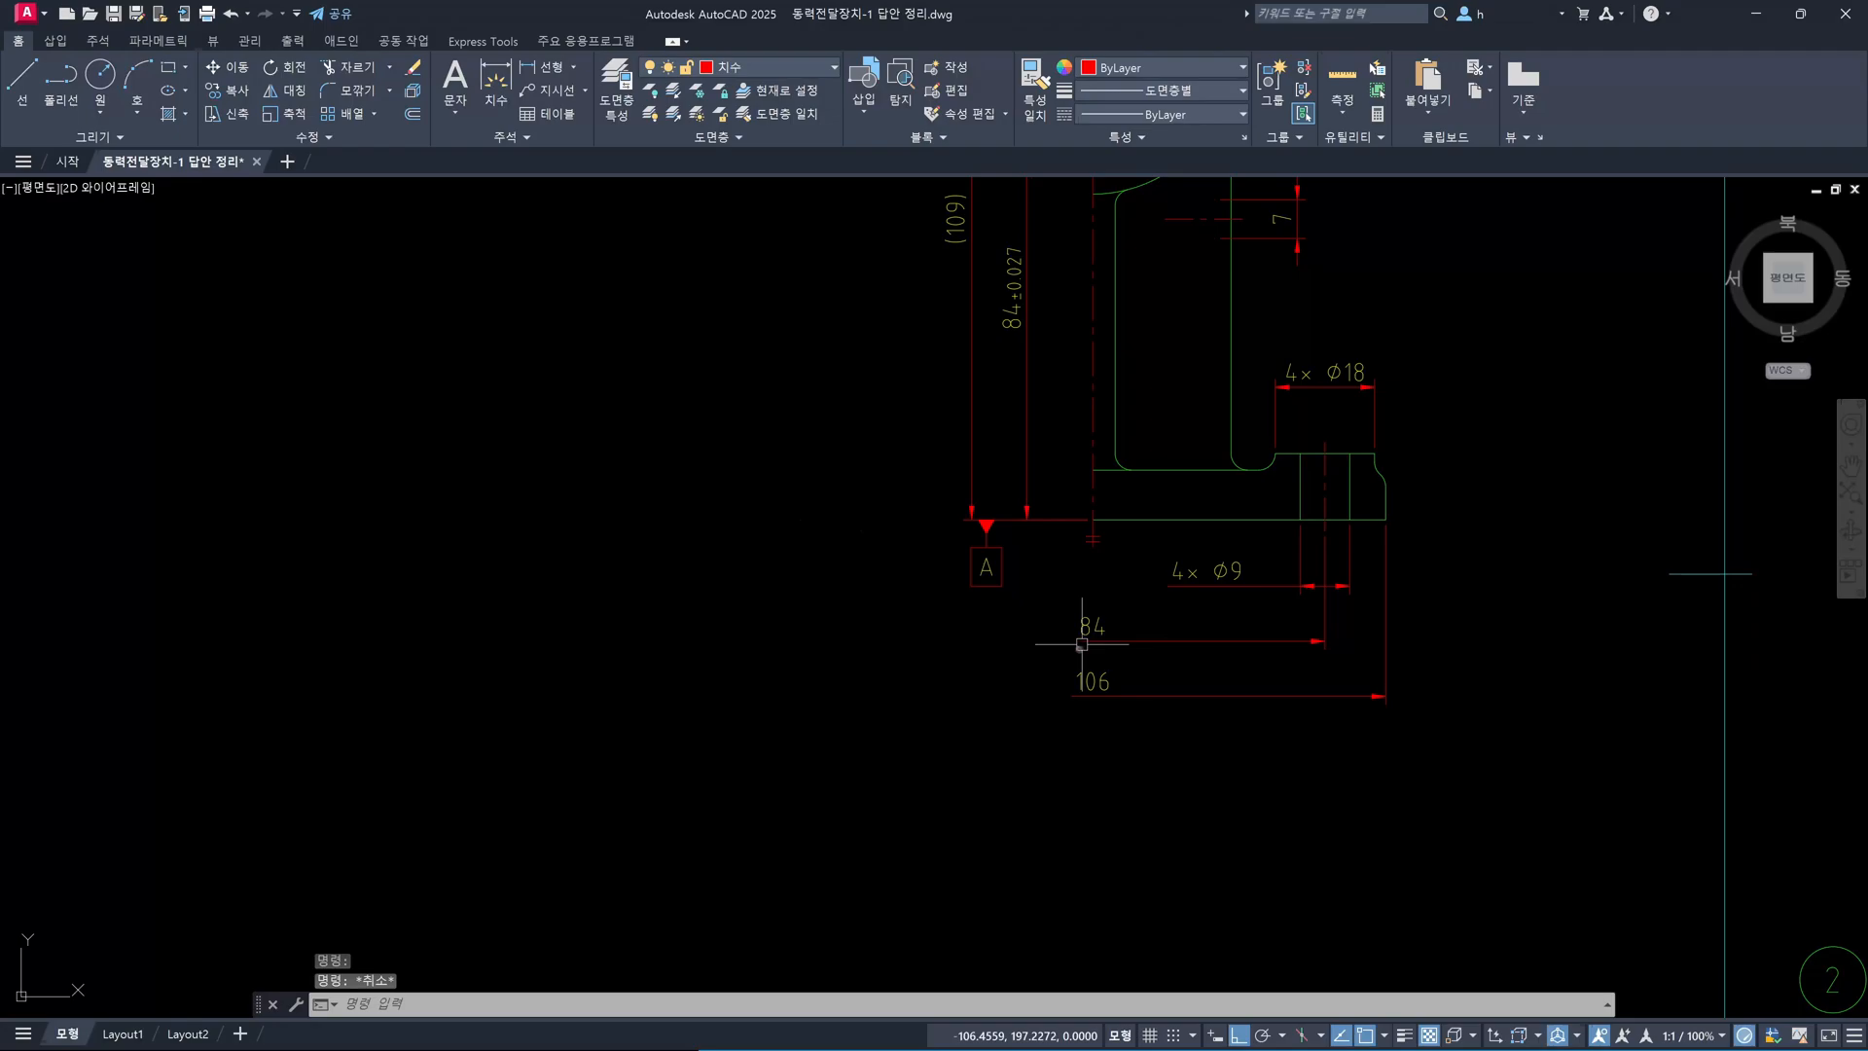
# Draw a vertical line about 16 units long in the empty area below and left of the 106 dimension
pyautogui.click(996, 755)
pyautogui.write('l')
pyautogui.press('Return')
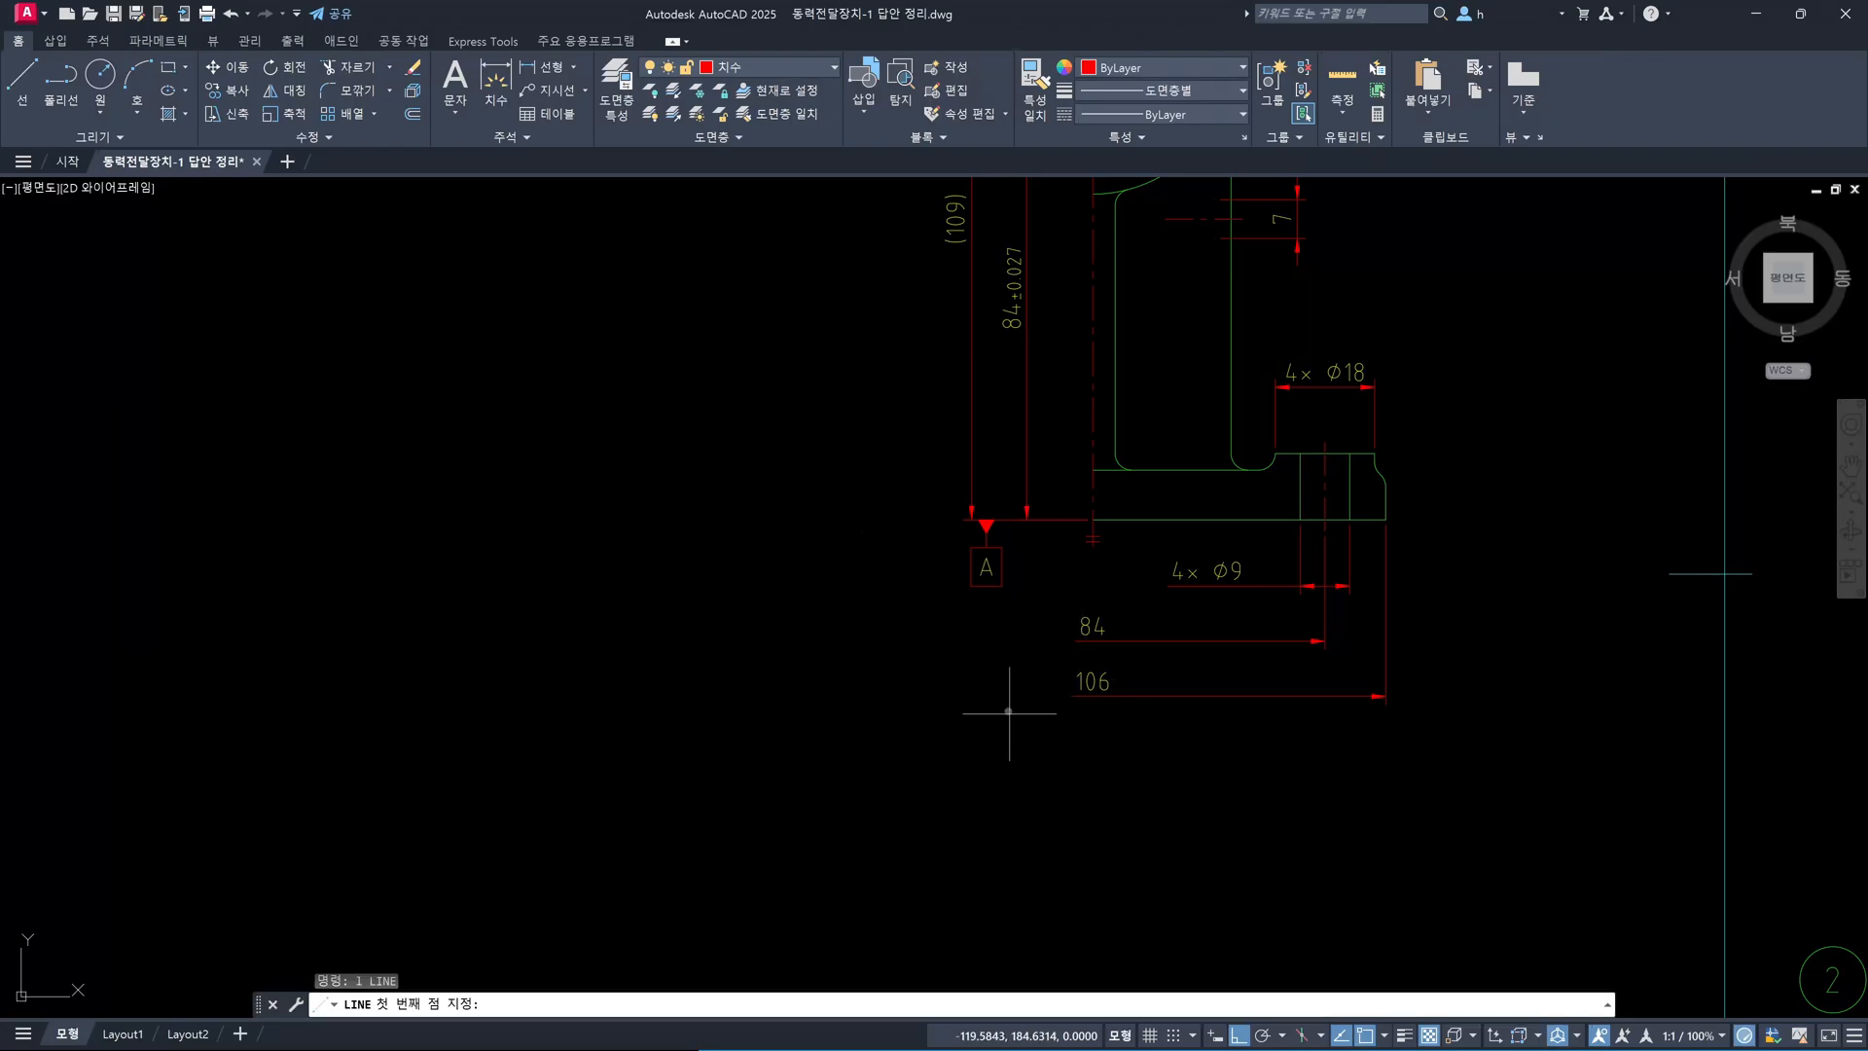
pyautogui.click(1008, 708)
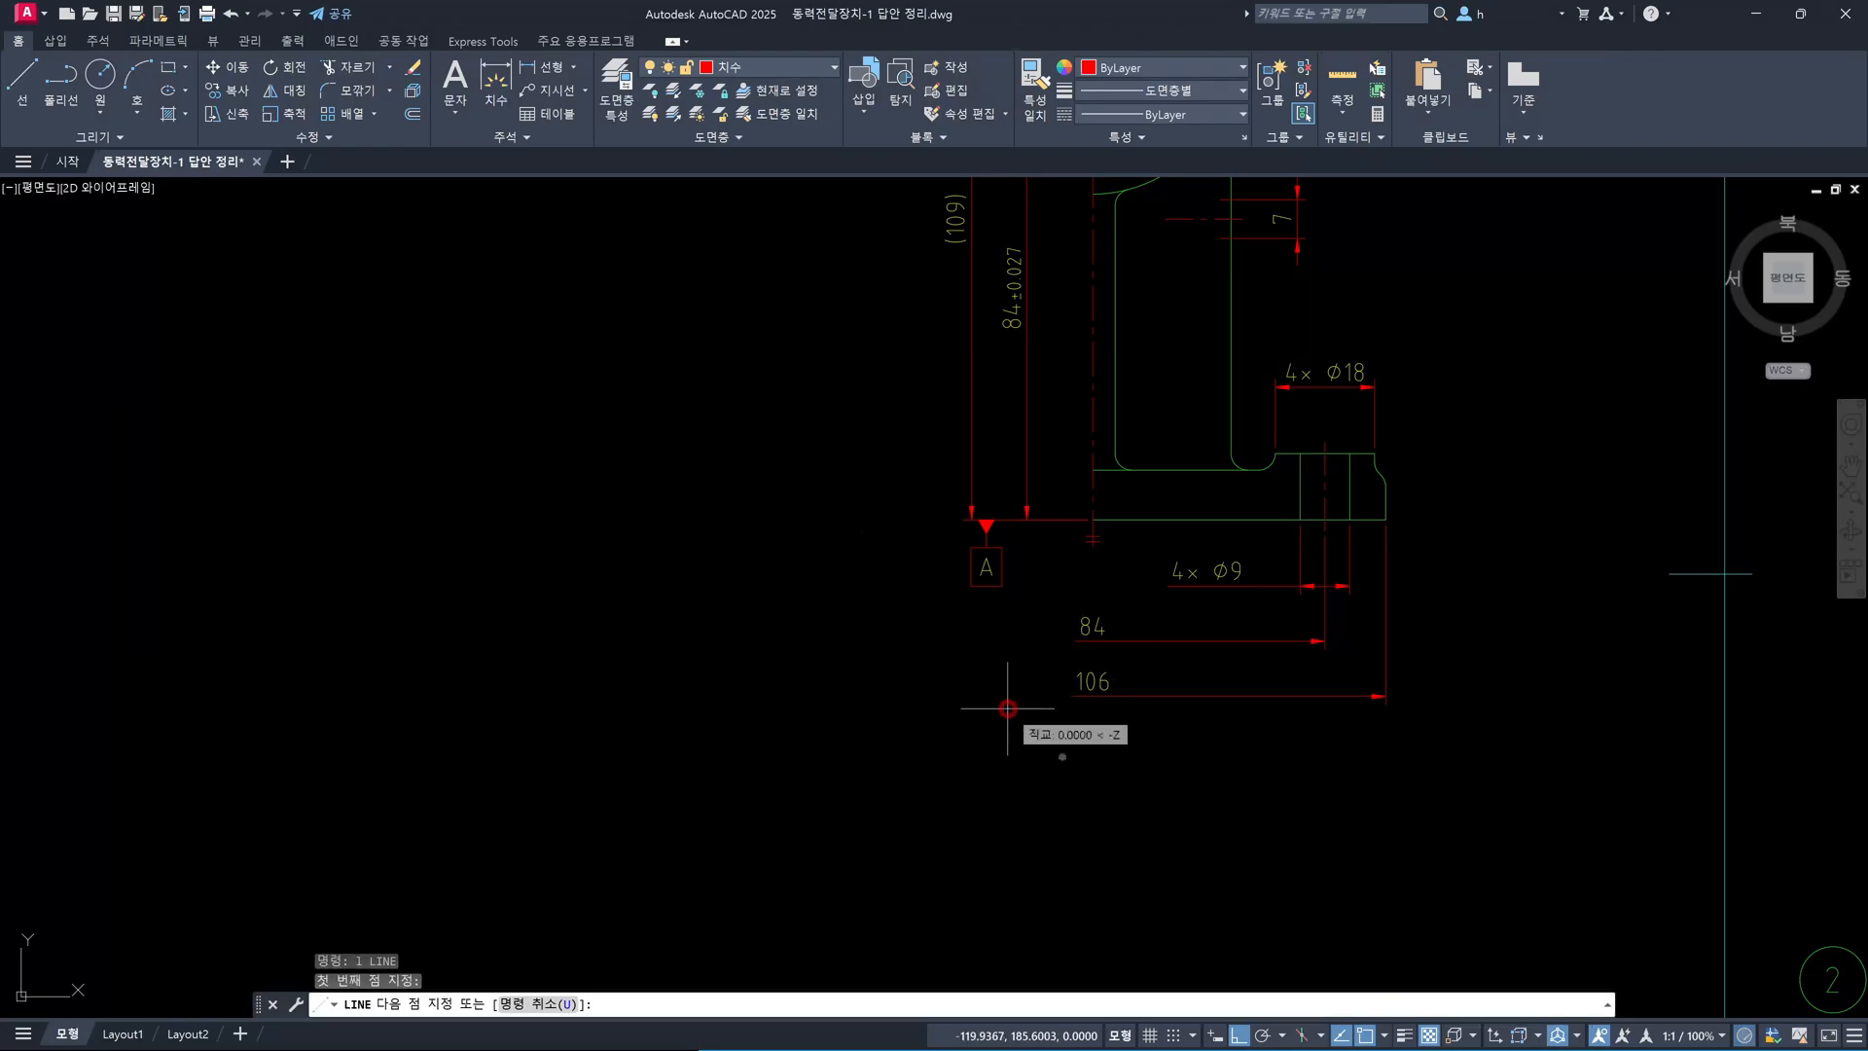
pyautogui.click(1008, 798)
pyautogui.press('Escape')
# Move the new vertical line to the Defpoints layer
pyautogui.click(1021, 772)
pyautogui.click(919, 759)
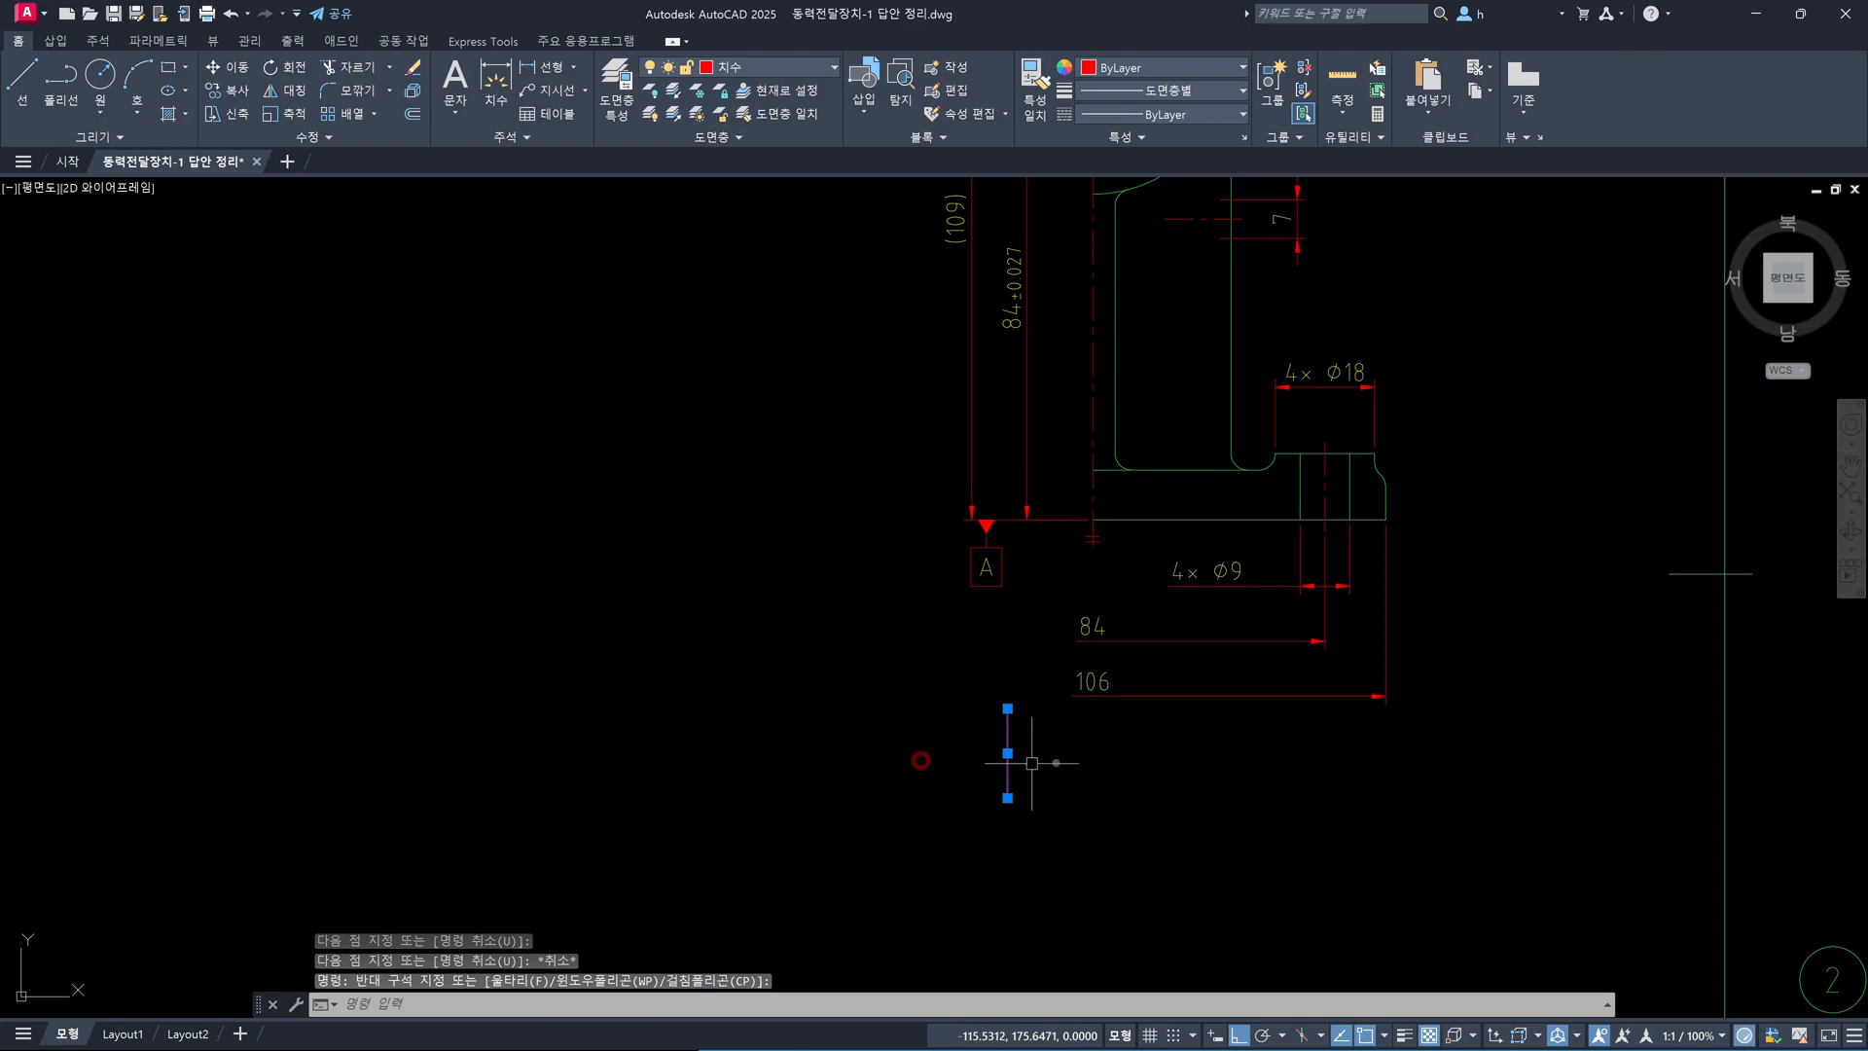
pyautogui.click(820, 68)
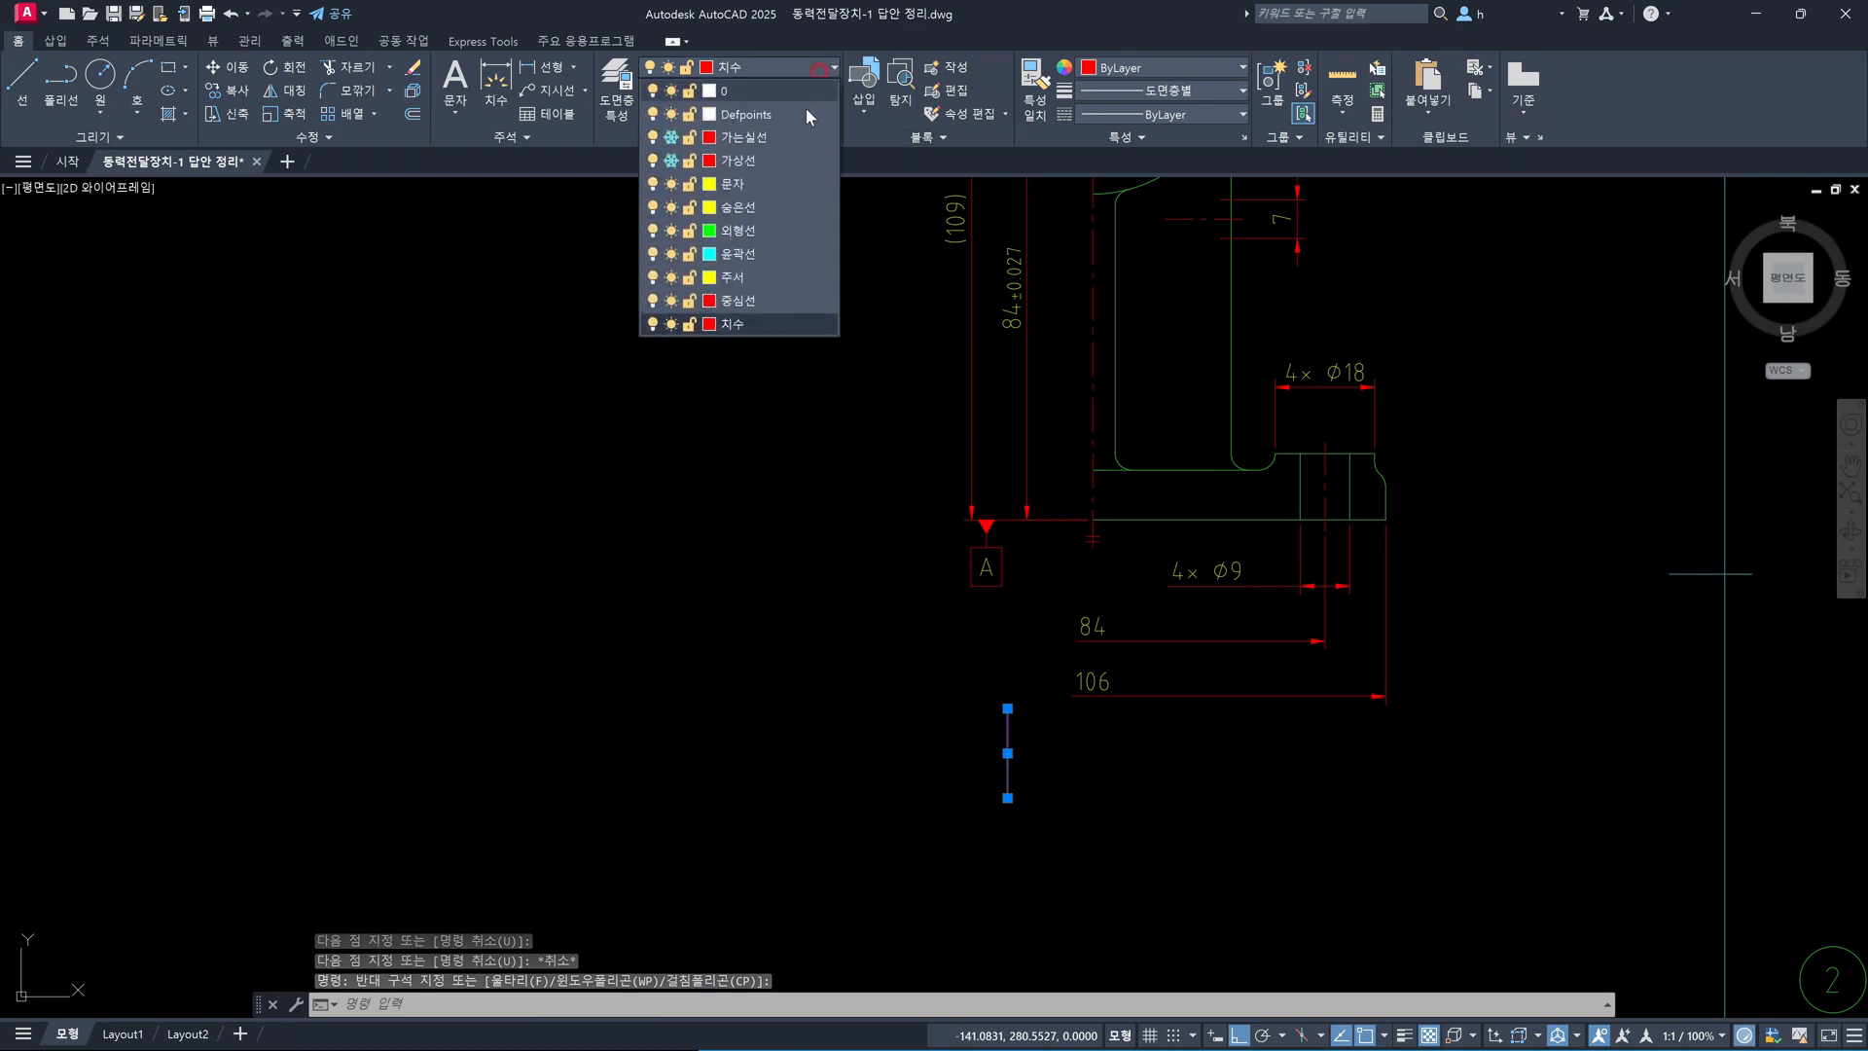
pyautogui.click(751, 115)
pyautogui.press('Escape')
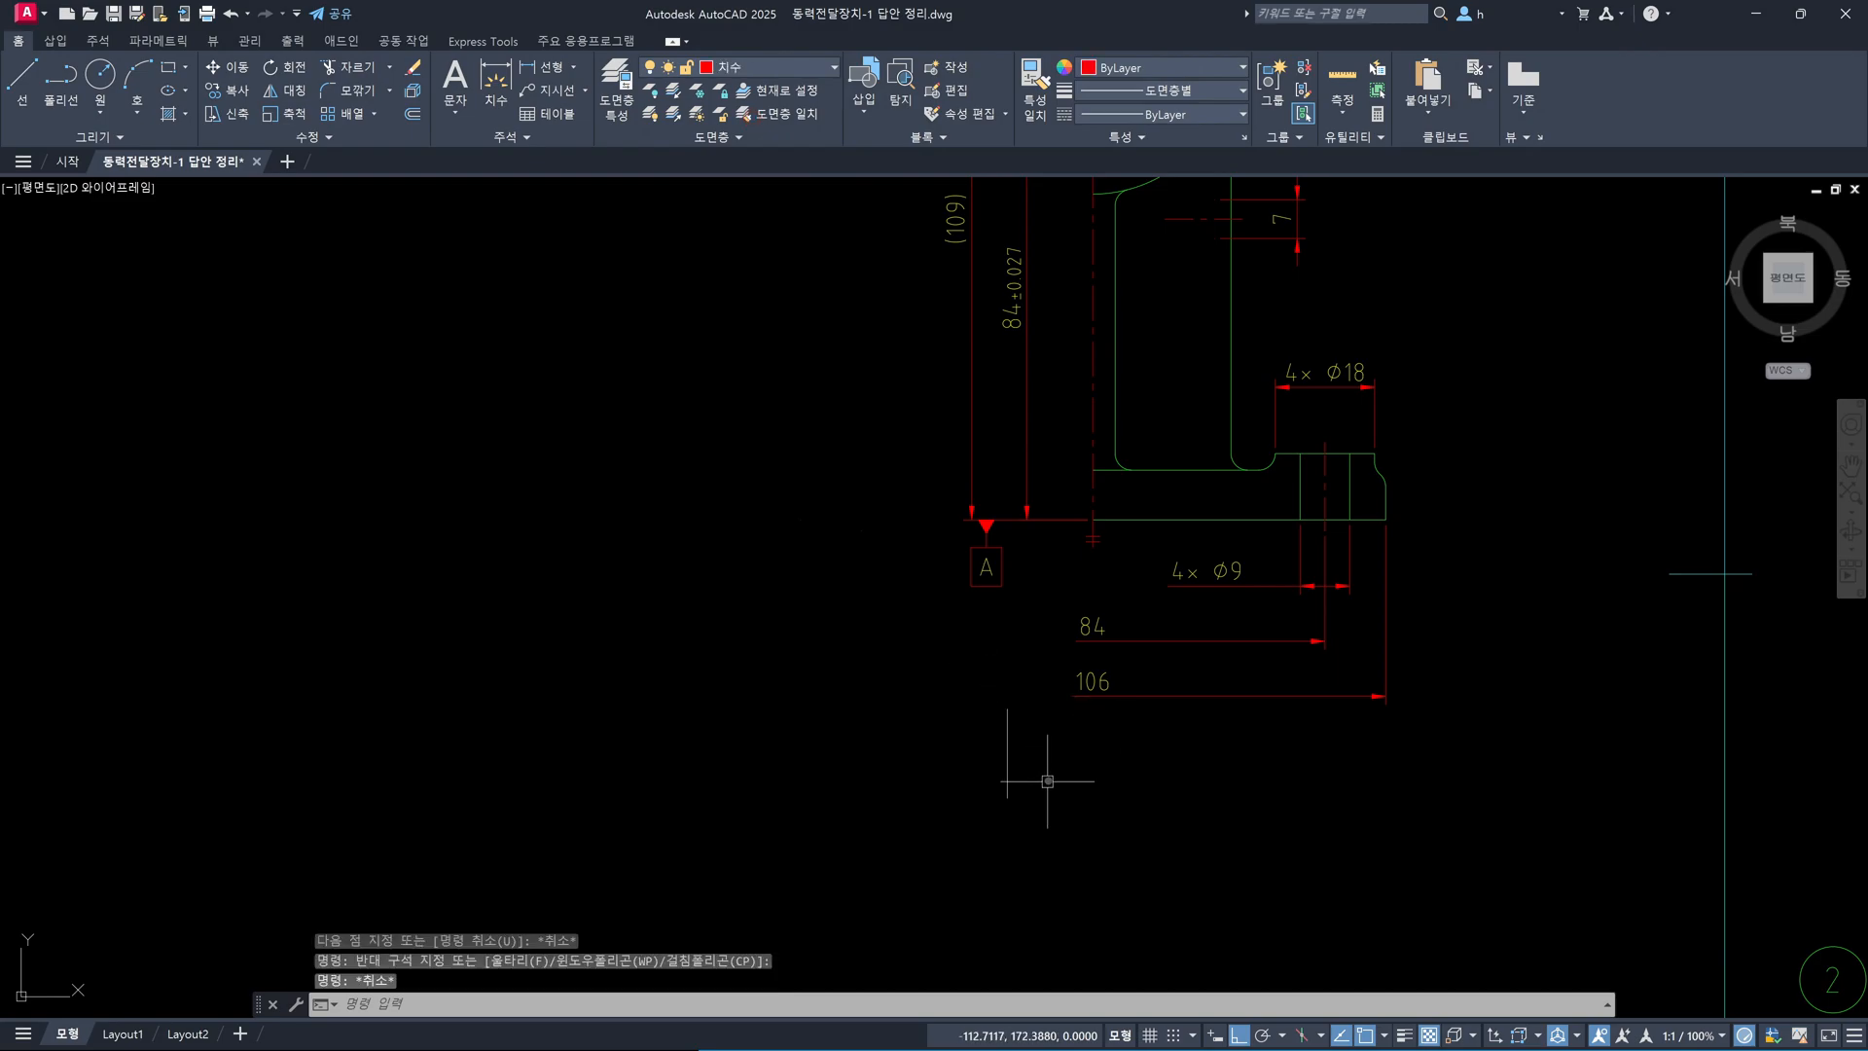
# Inspect the layer, colour and linetype of the vertical line beside the 106 dimension
pyautogui.click(1043, 735)
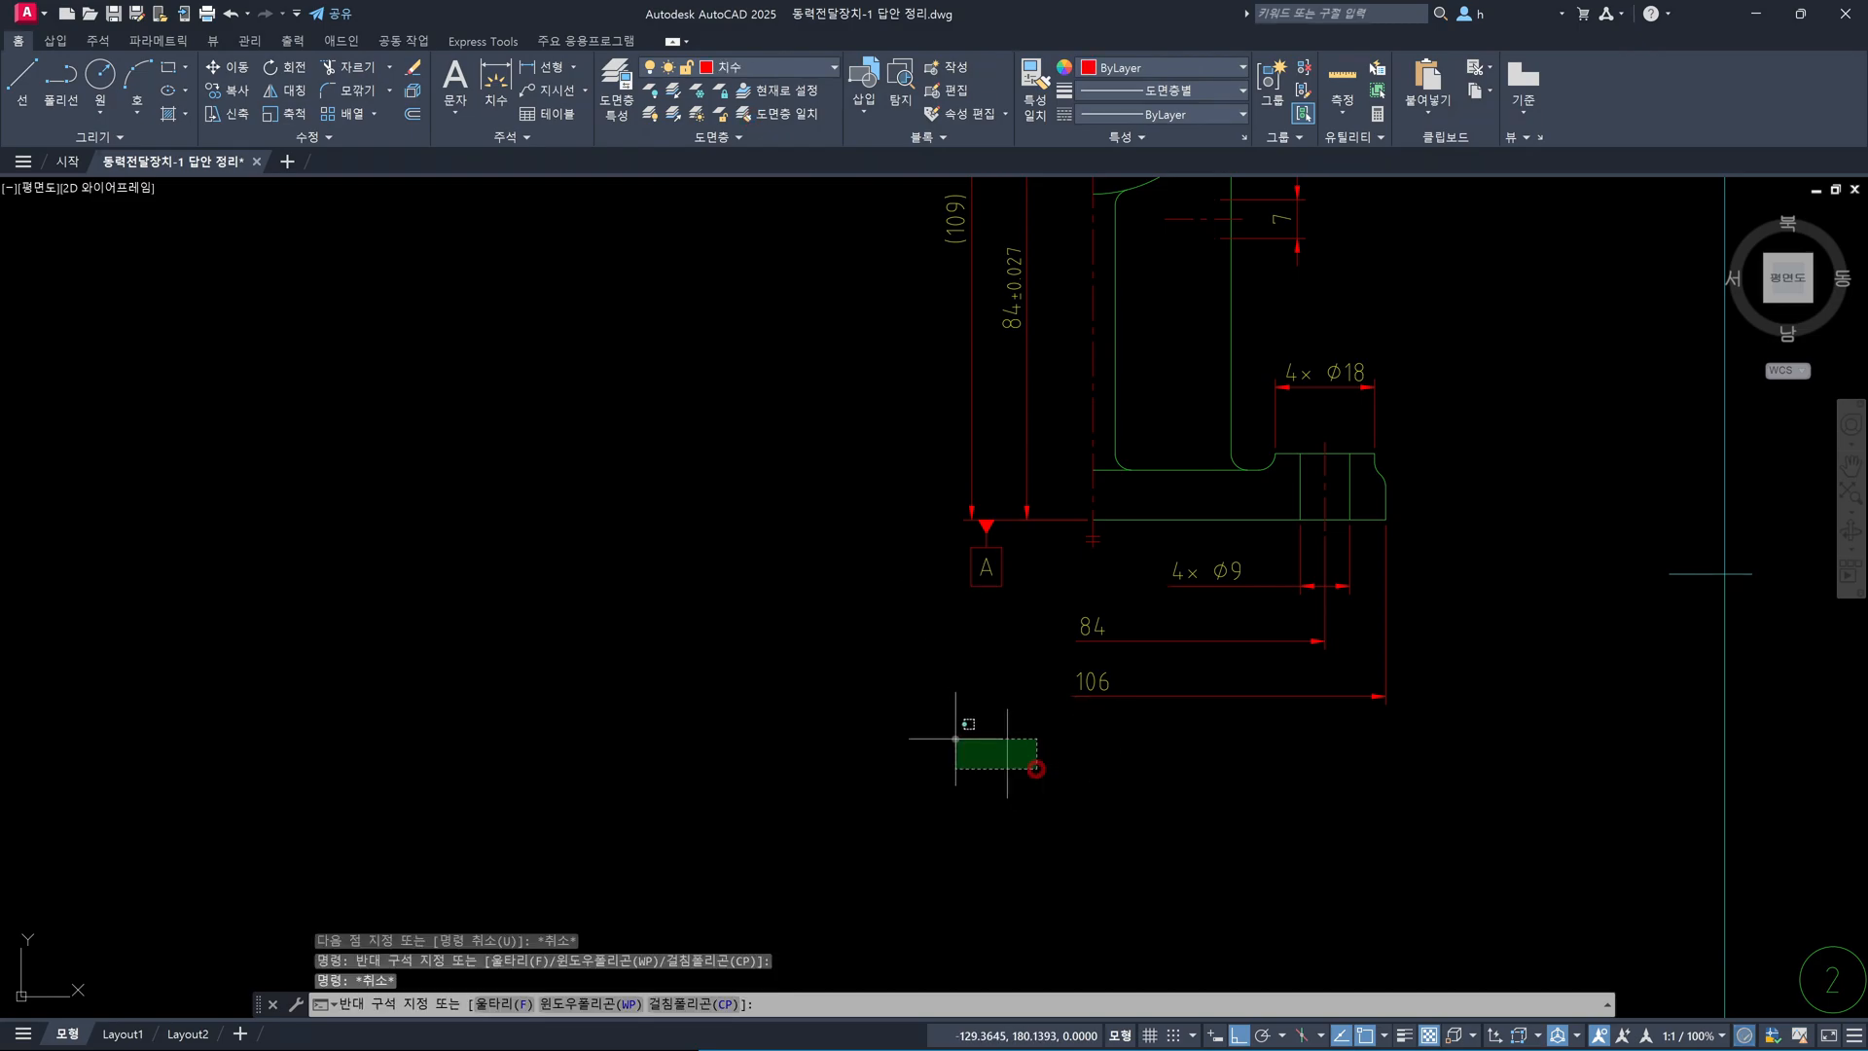
pyautogui.click(941, 760)
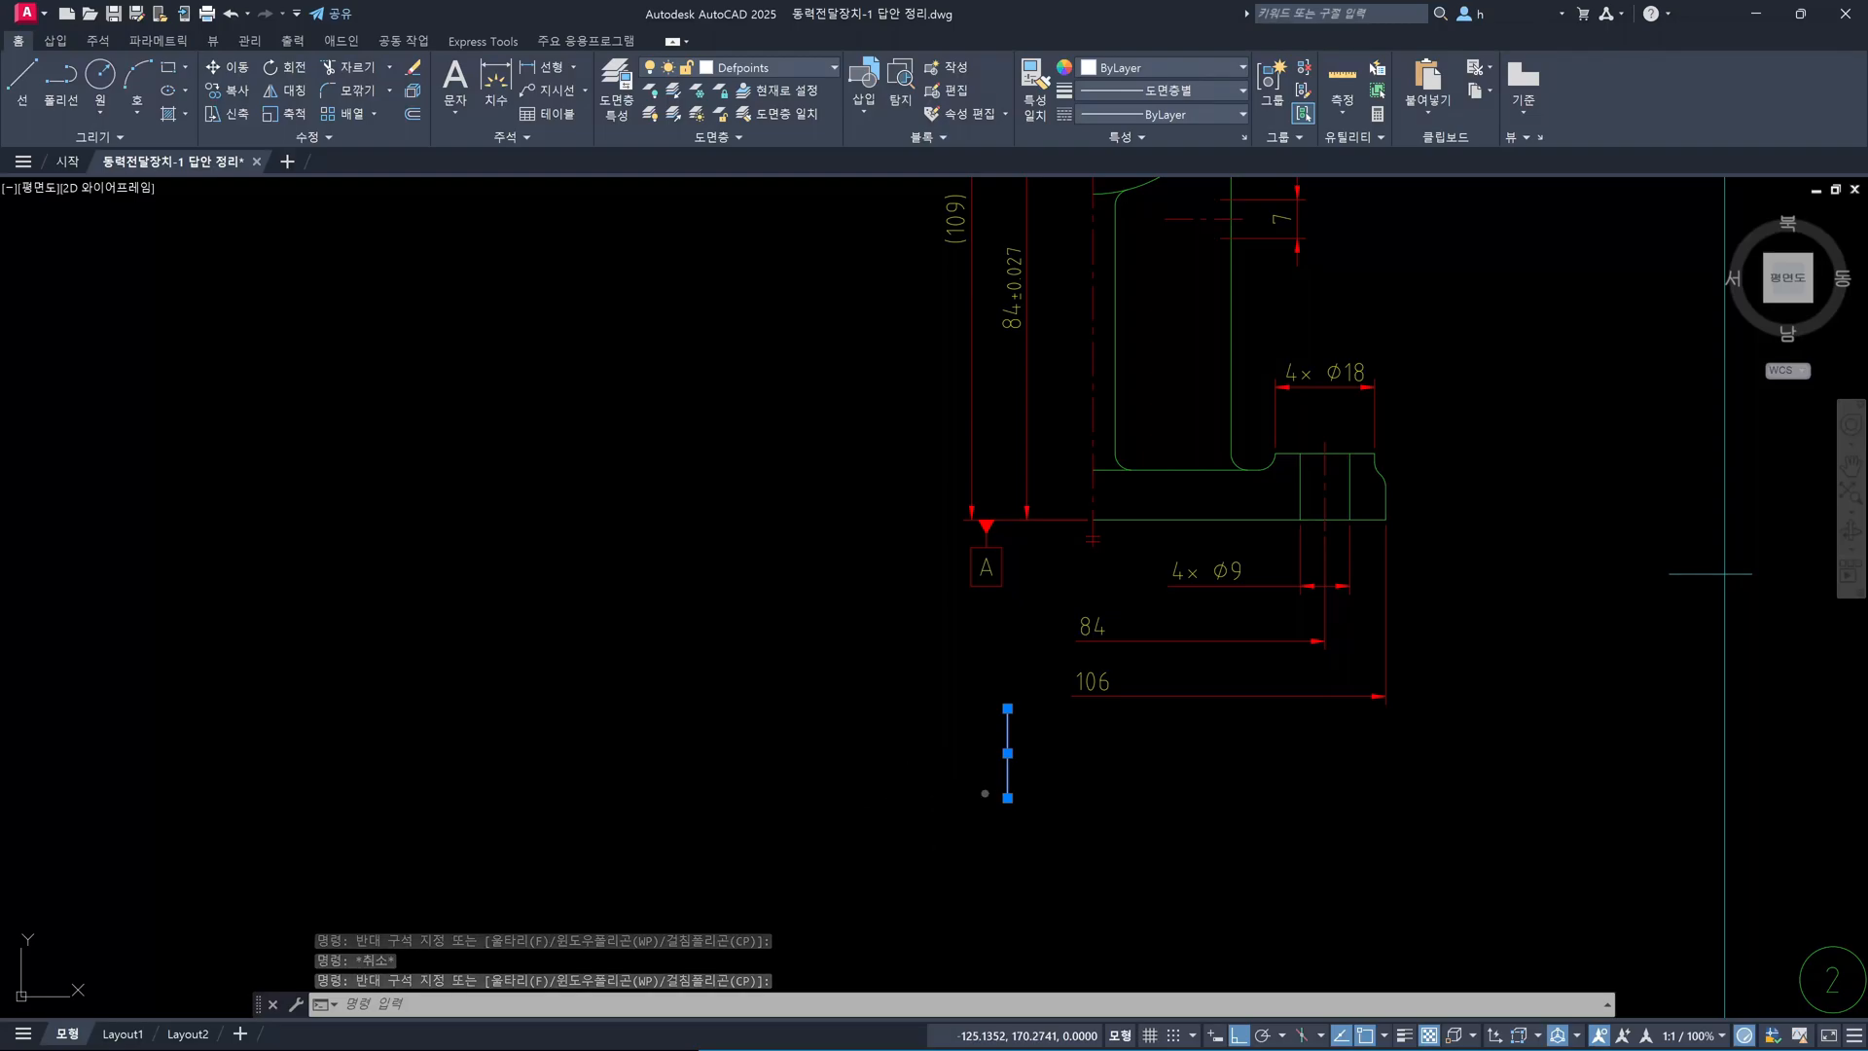
pyautogui.press('Escape')
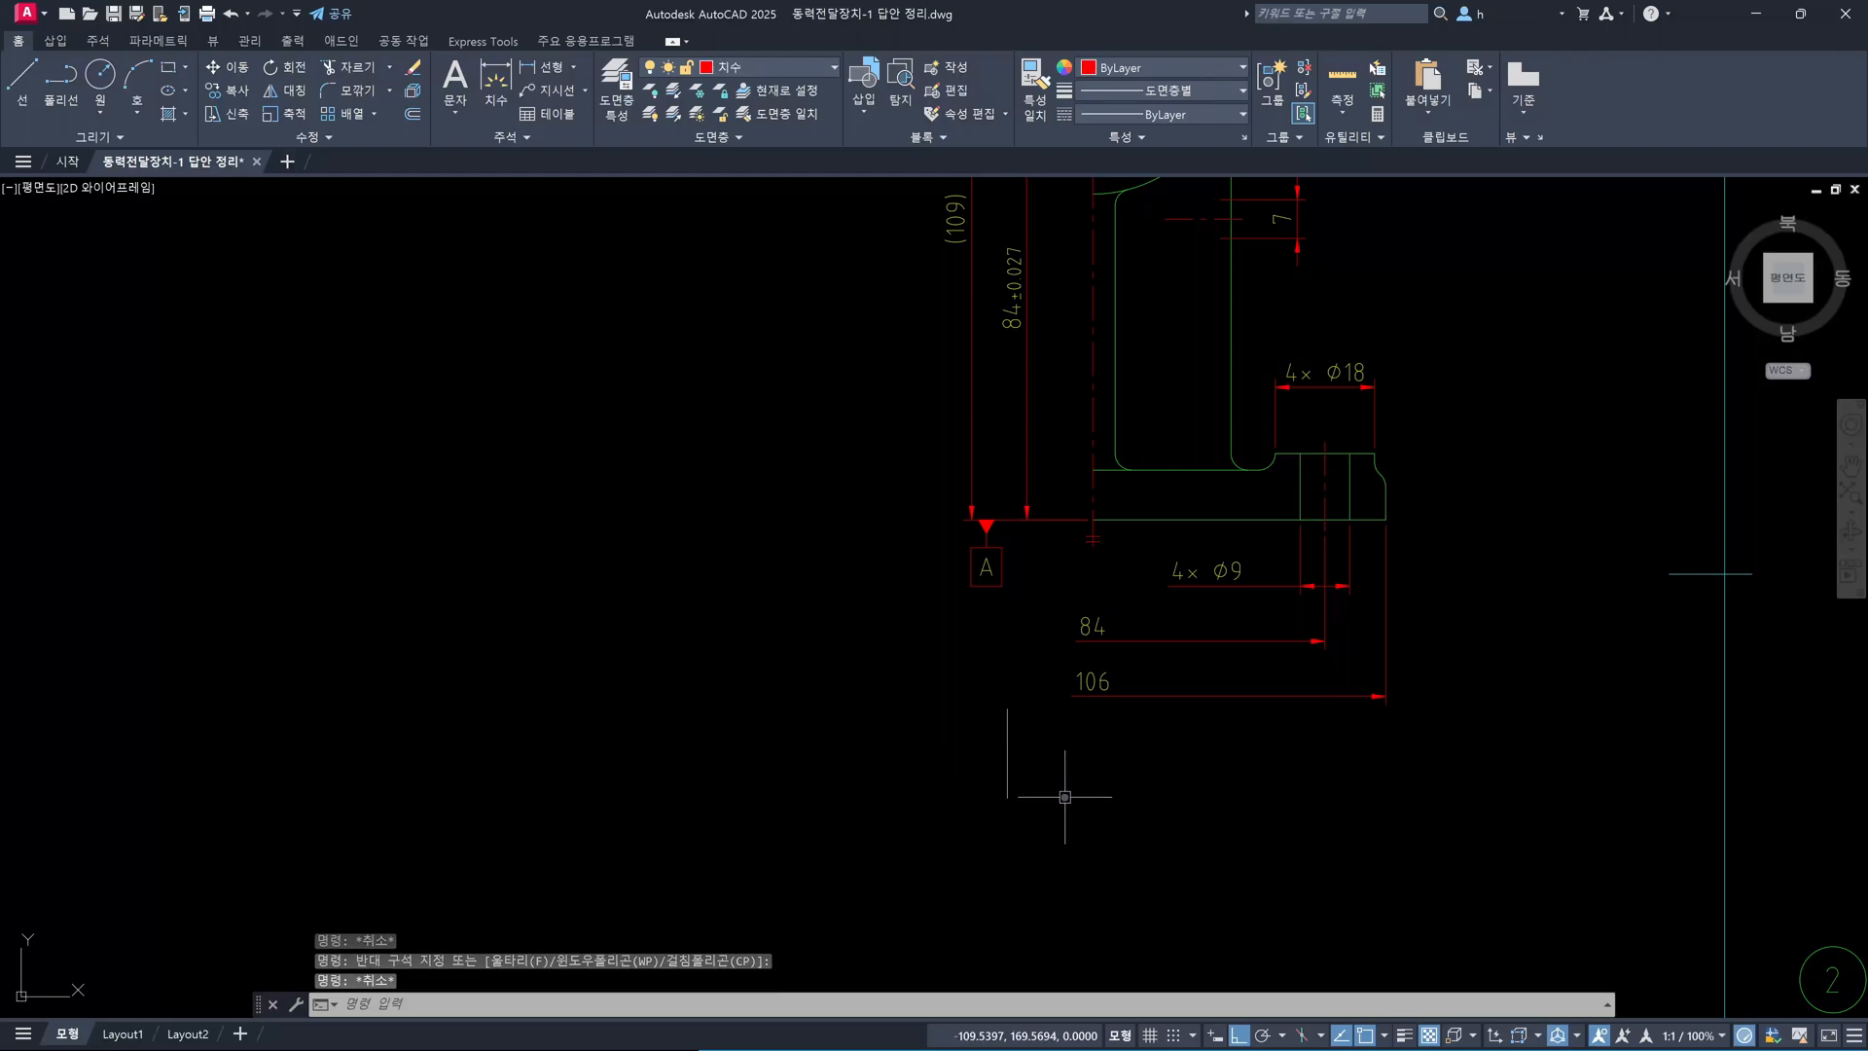
pyautogui.click(1006, 768)
pyautogui.press('Escape')
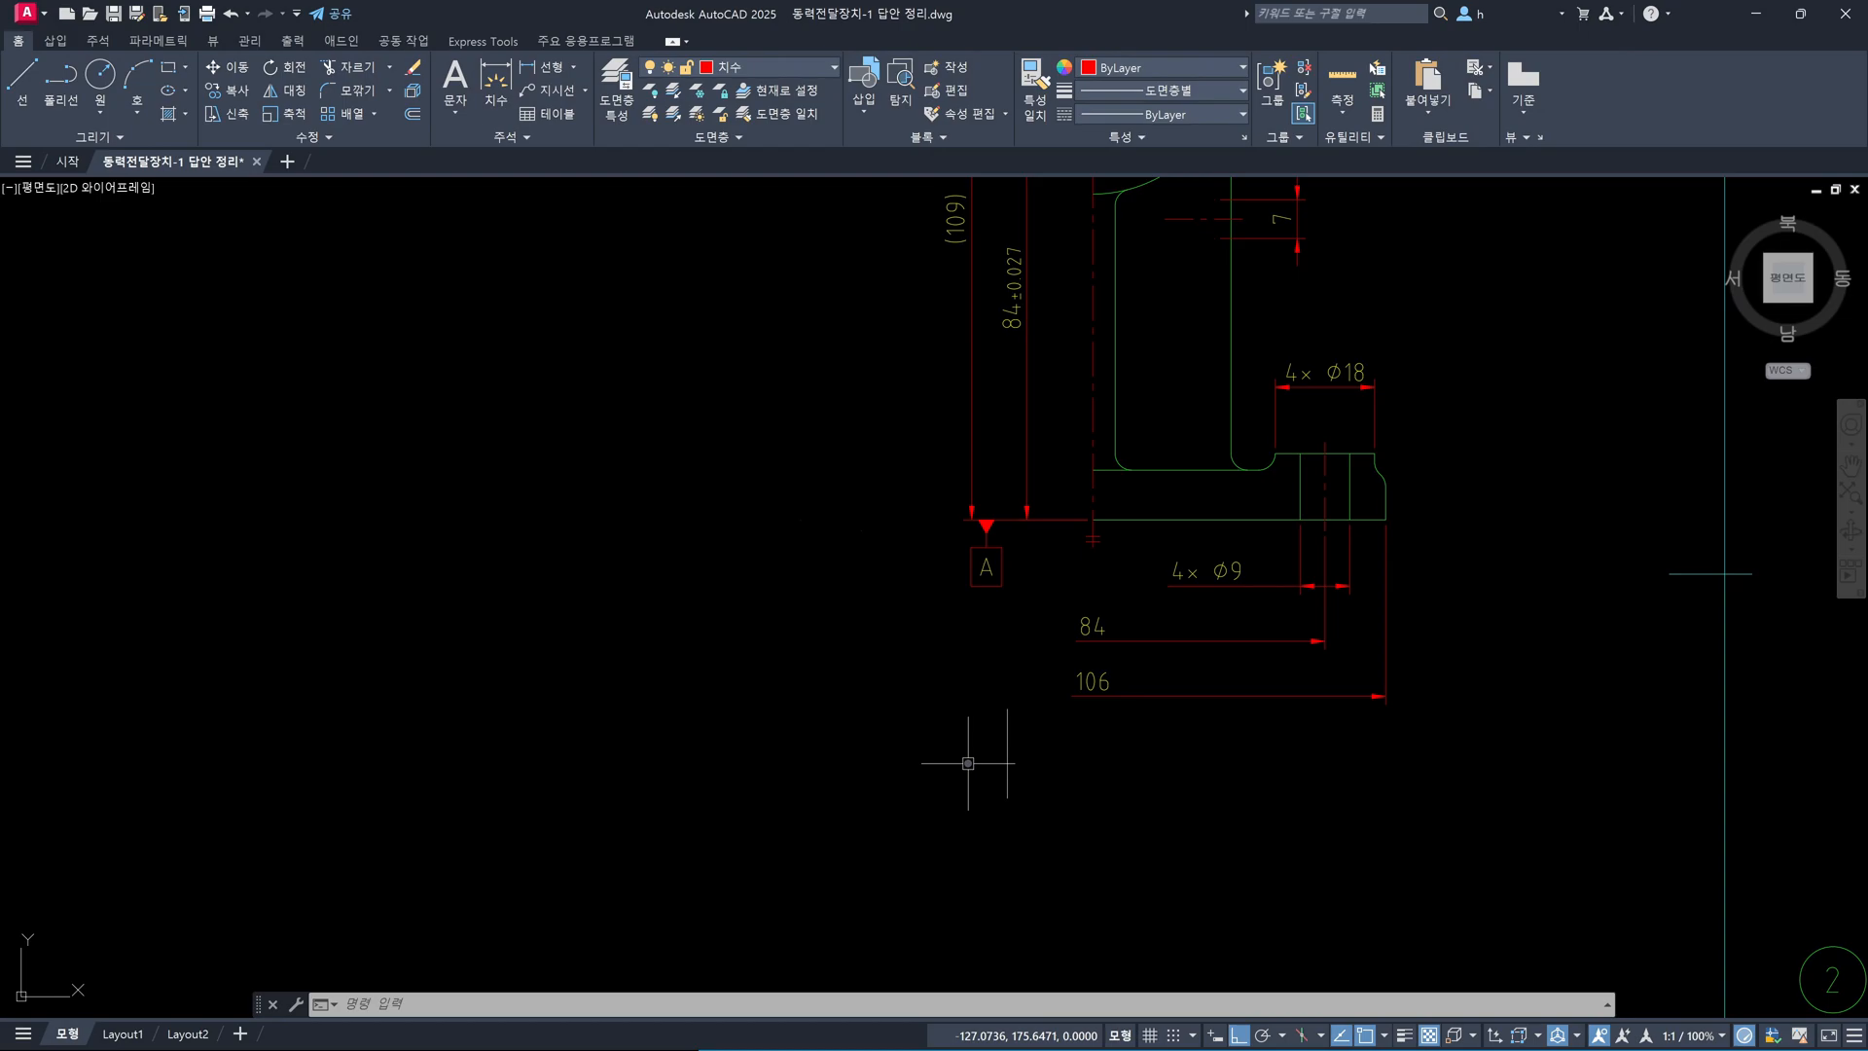
pyautogui.moveTo(1006, 801)
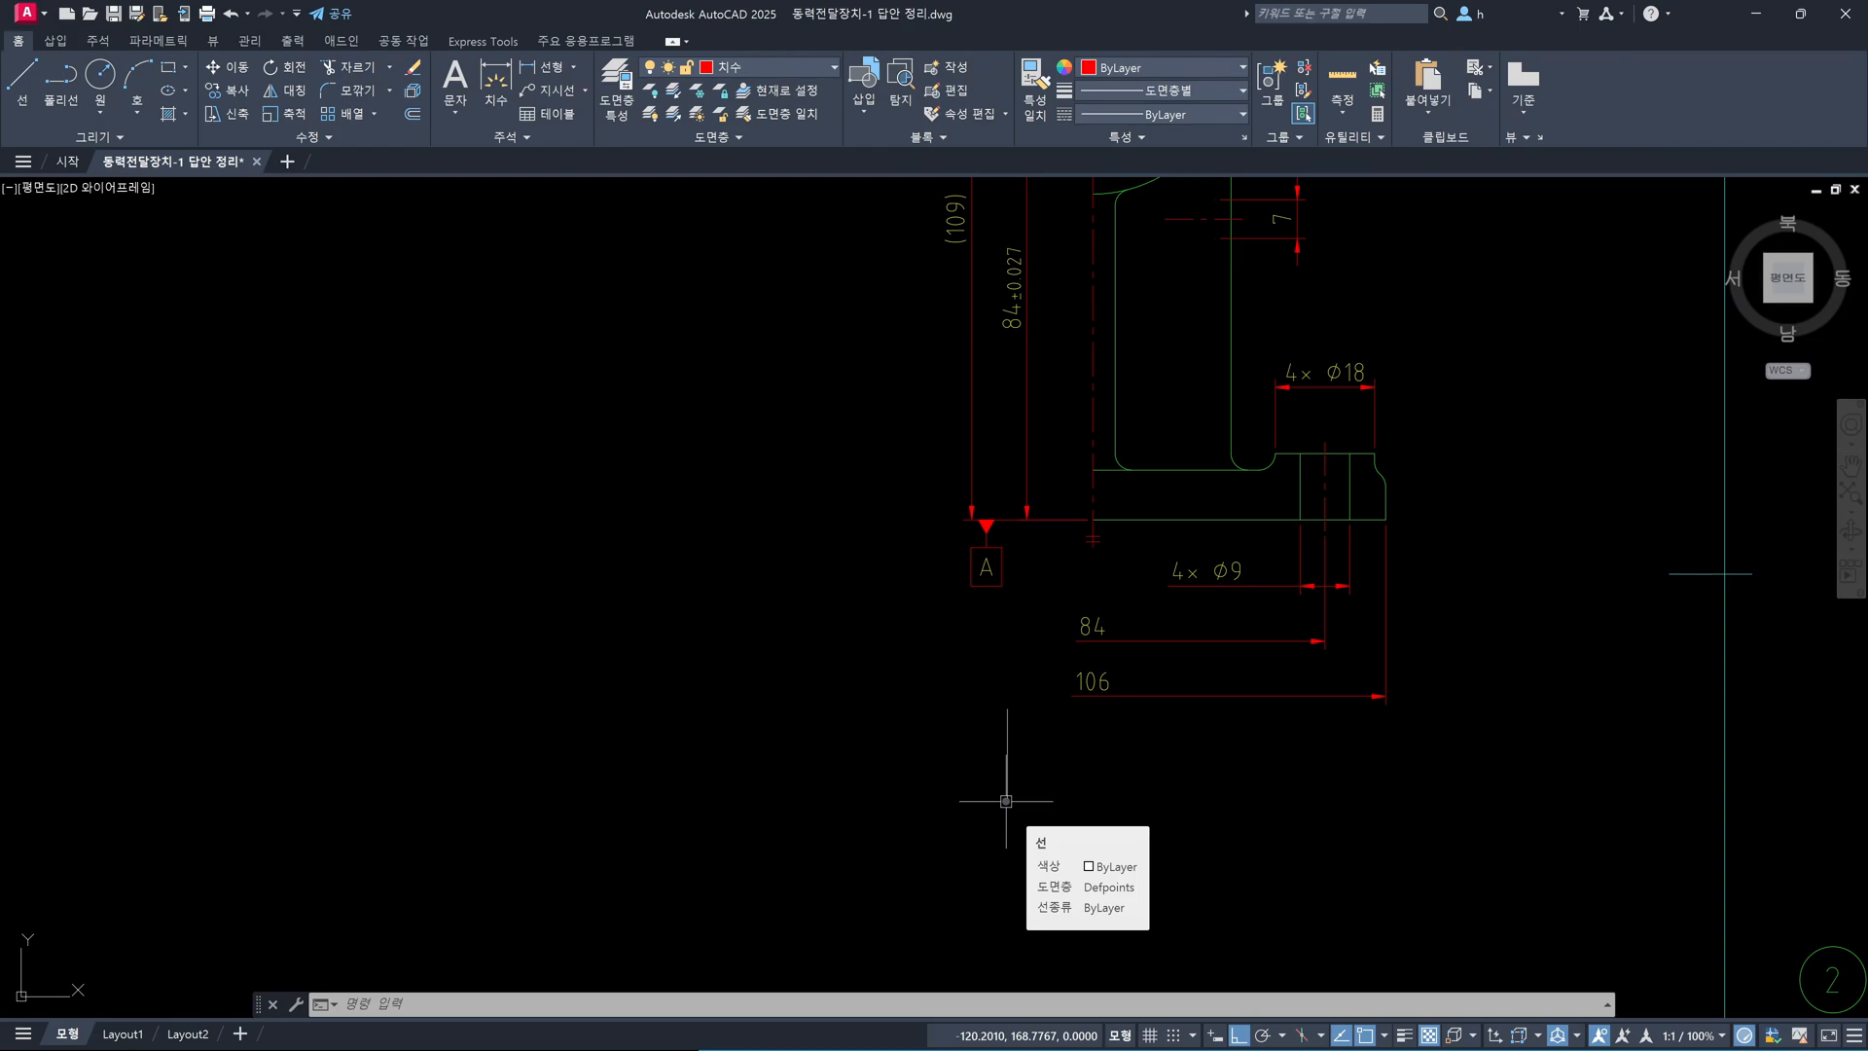
pyautogui.press('Escape')
pyautogui.press('Escape')
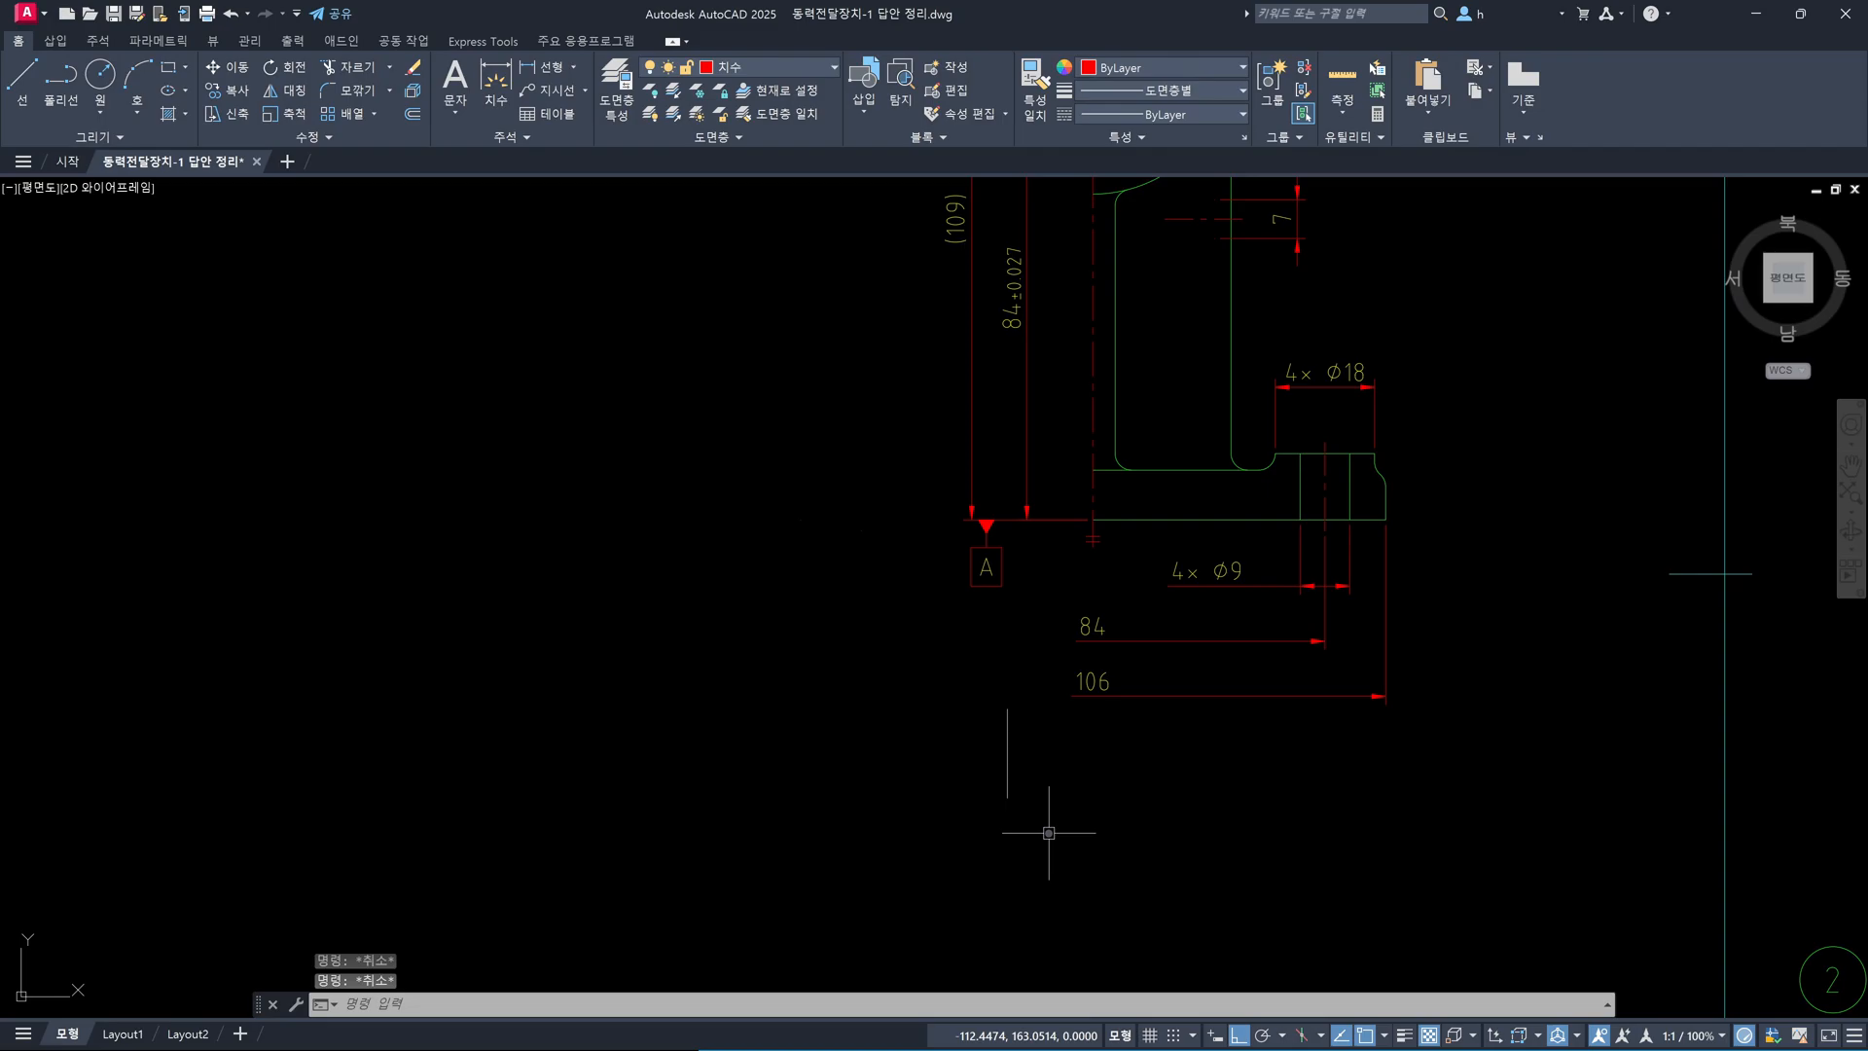
# Delete the vertical sample line below the bracket half view's 106 dimension
pyautogui.click(1033, 809)
pyautogui.click(1001, 787)
pyautogui.press('Delete')
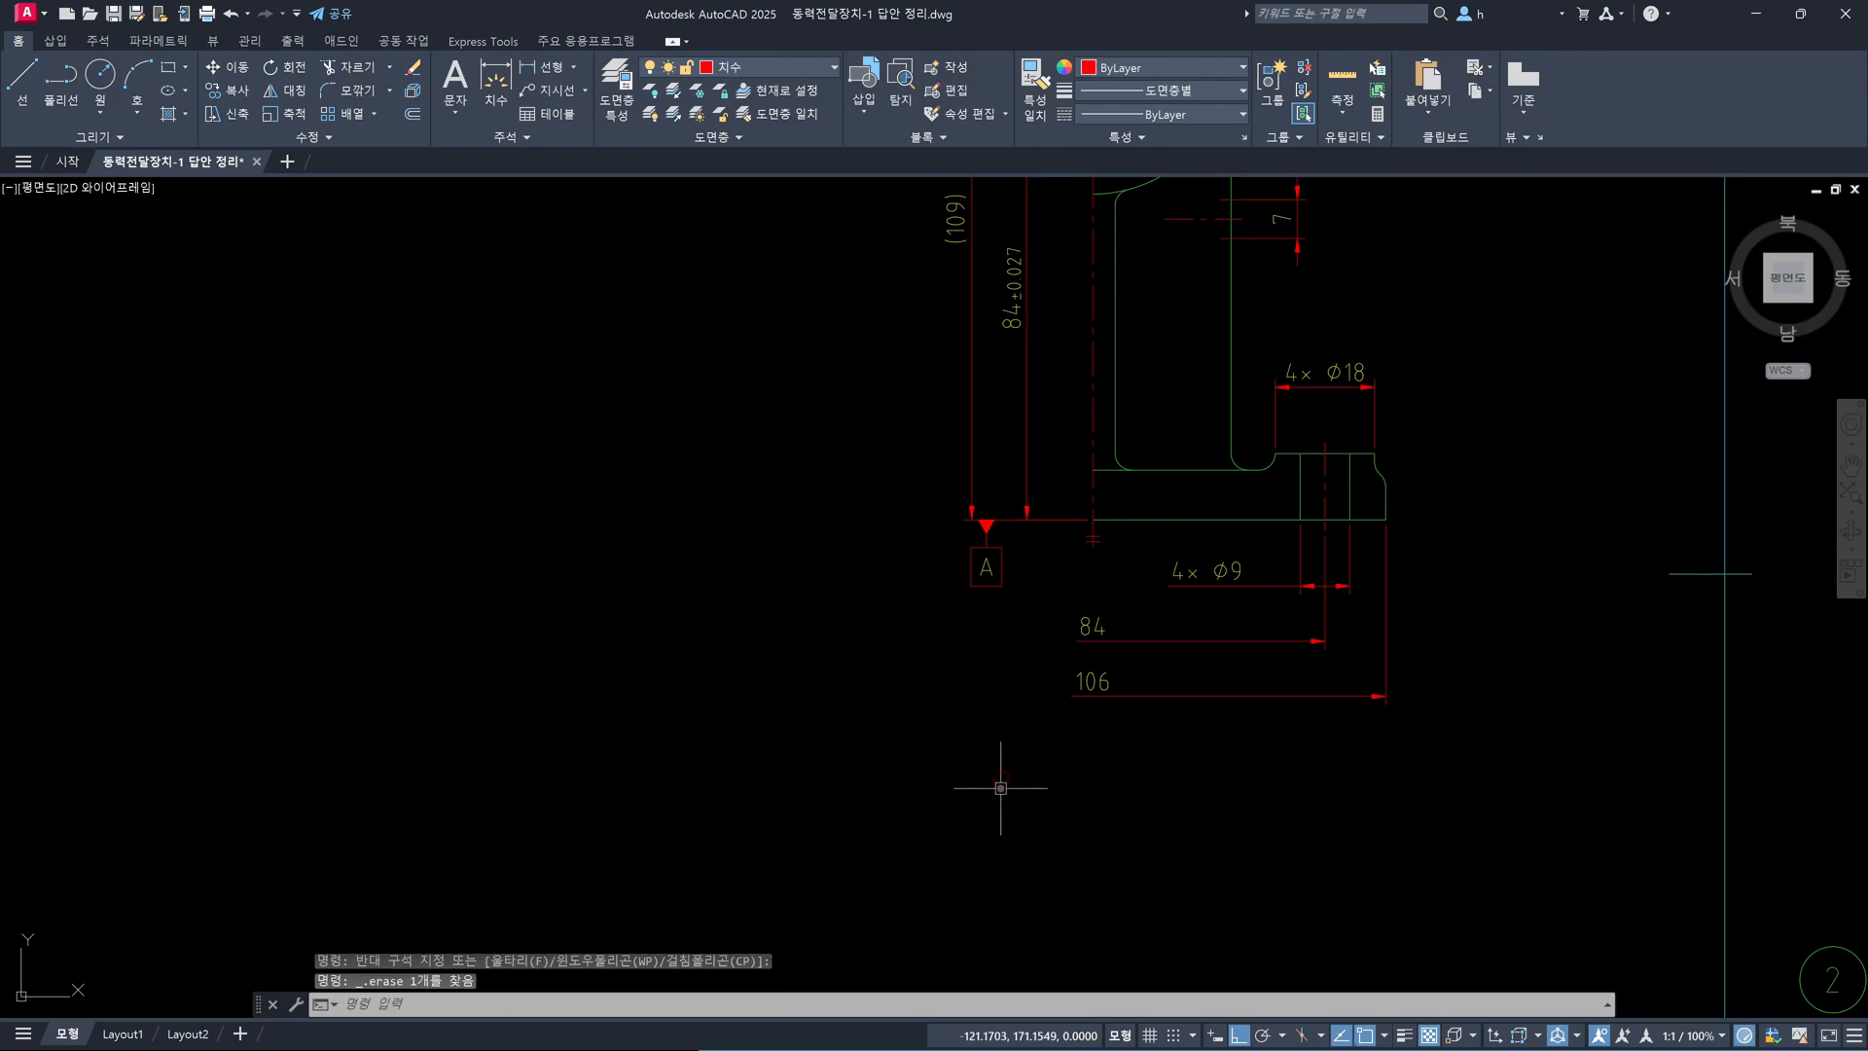
# Delete the copied half view of the bracket with all its dimensions outside the sheet border
pyautogui.scroll(-6, 1243, 648)
pyautogui.scroll(-3, 1244, 648)
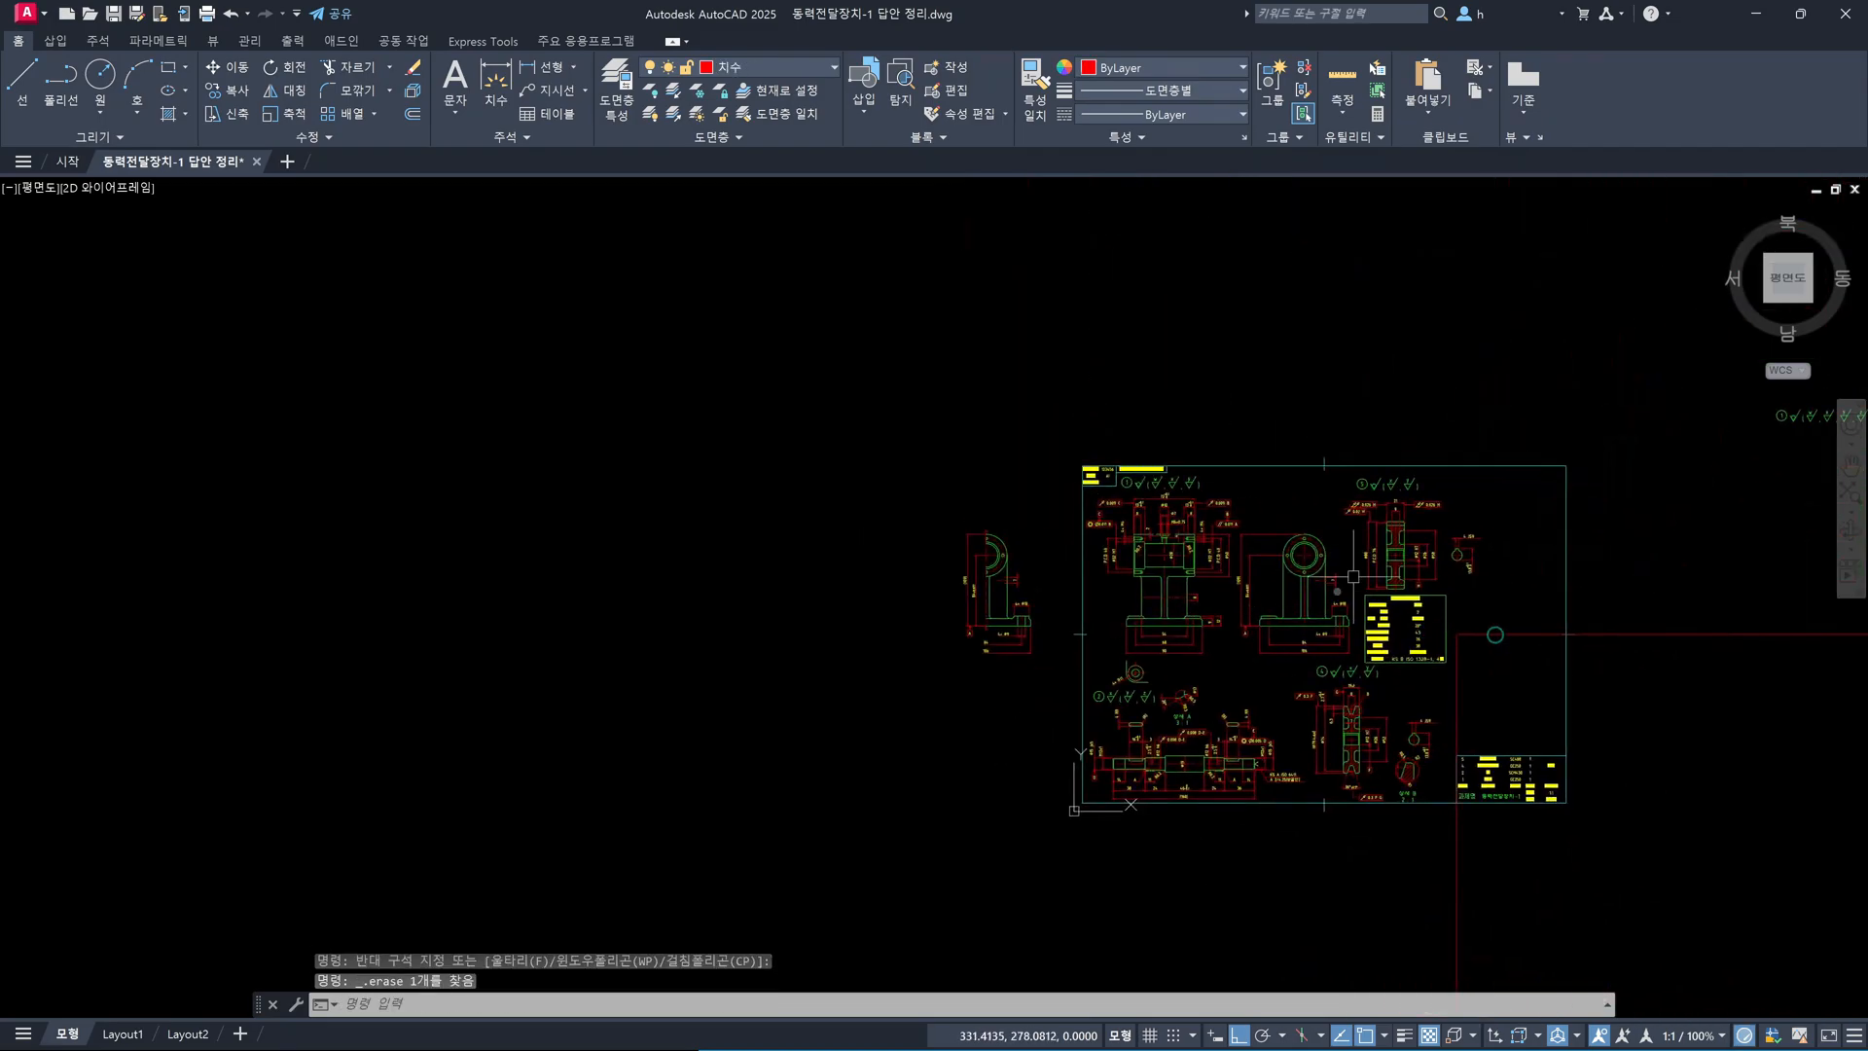
pyautogui.scroll(3, 968, 621)
pyautogui.click(1111, 640)
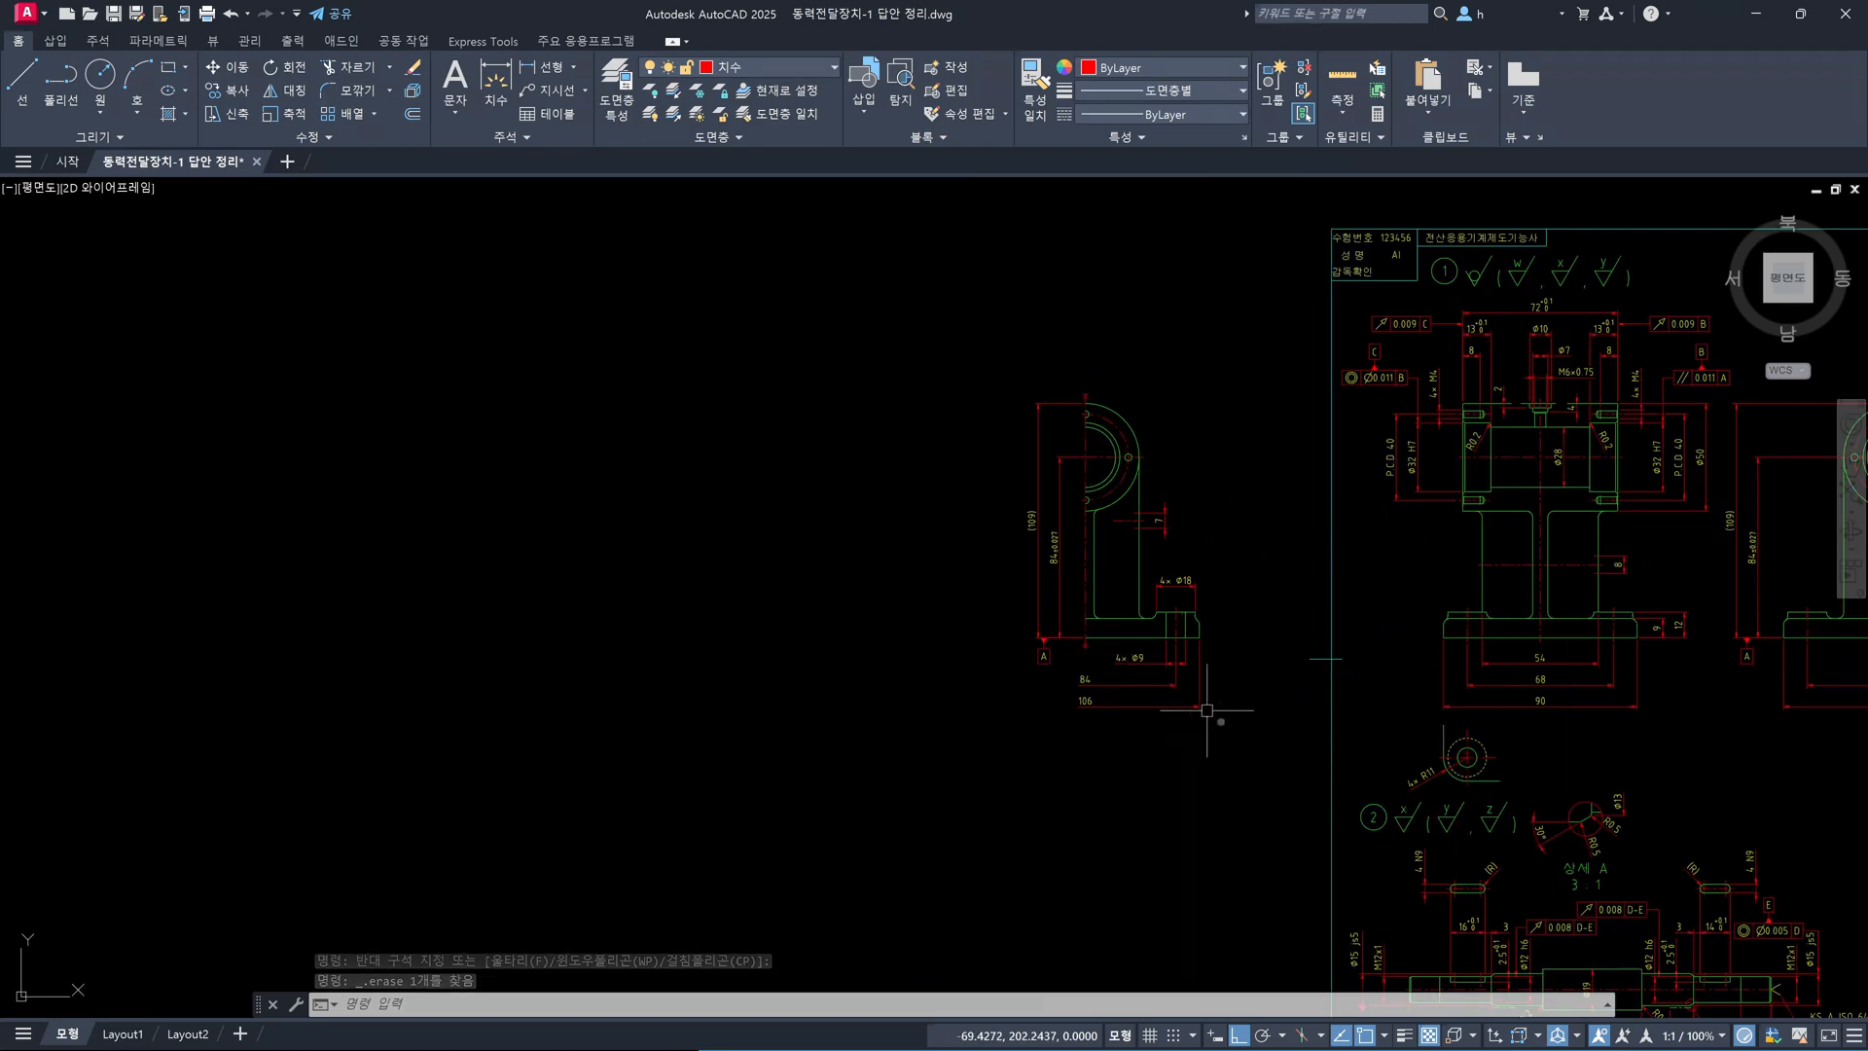
pyautogui.click(911, 338)
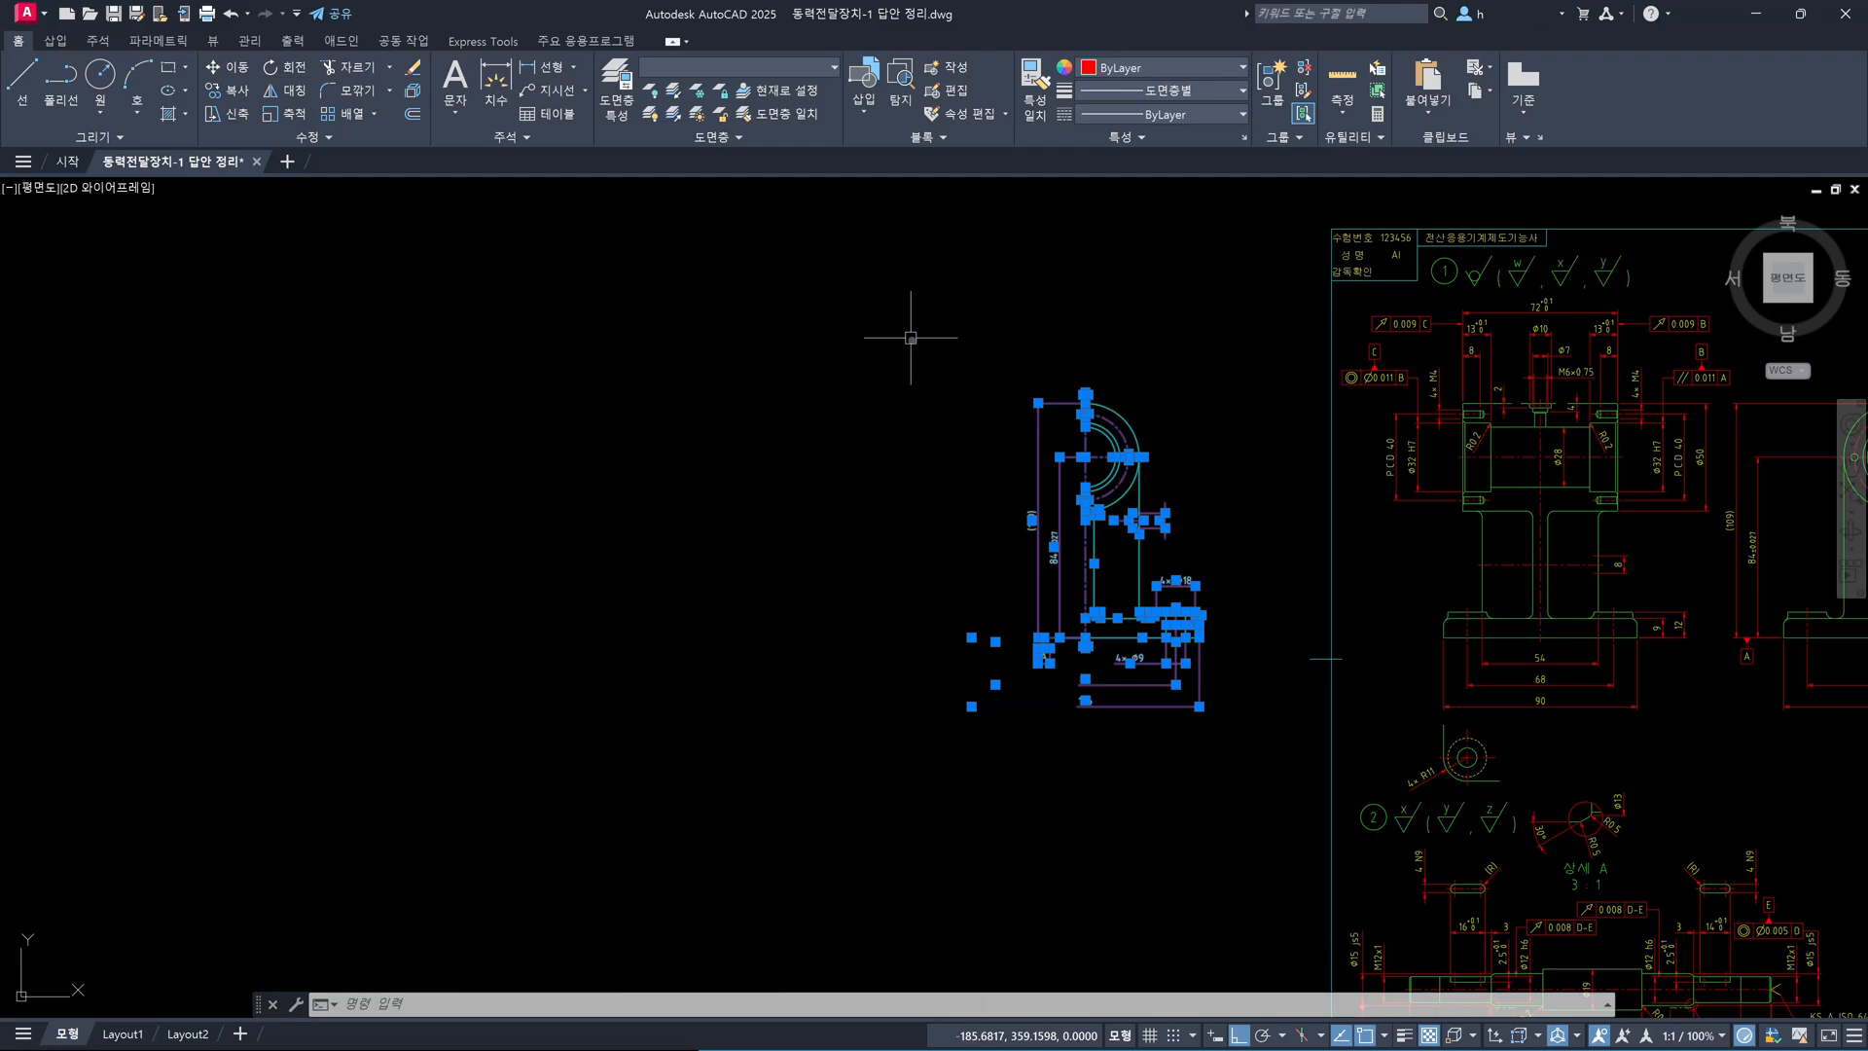
pyautogui.press('Escape')
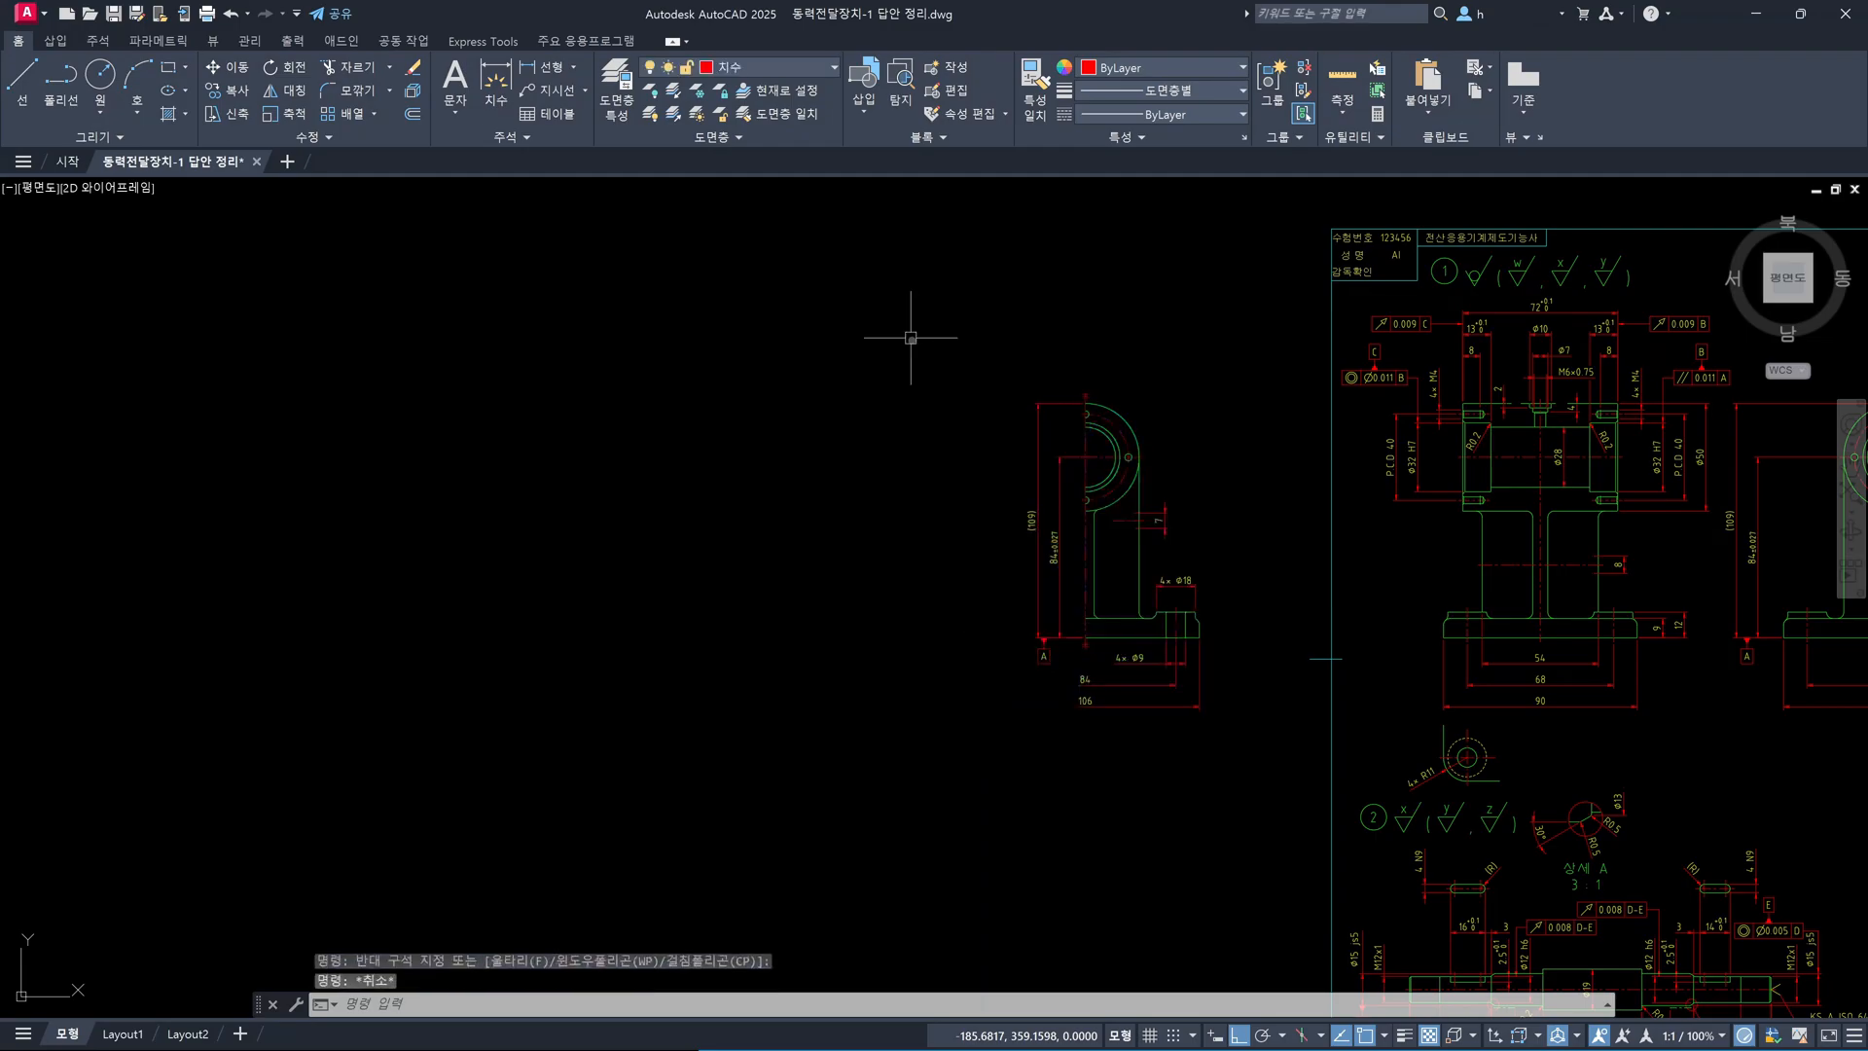
pyautogui.click(1235, 741)
pyautogui.click(844, 316)
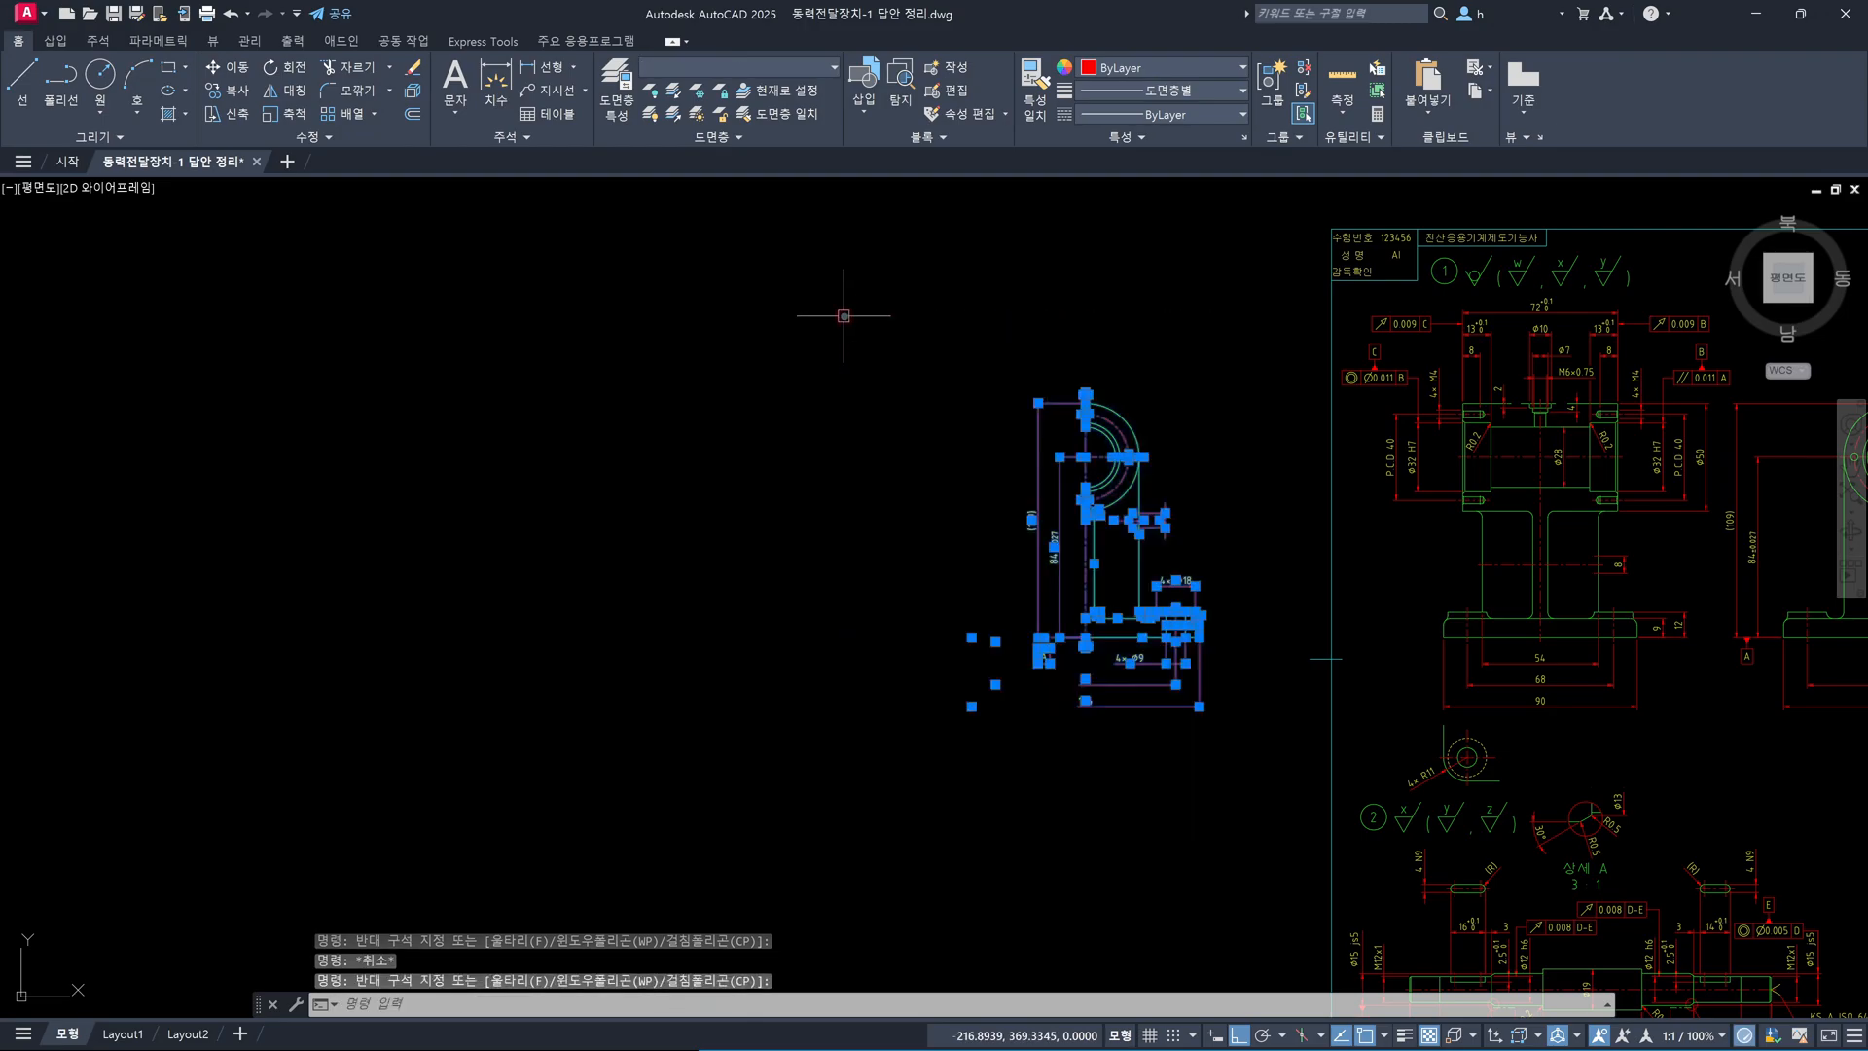
pyautogui.press('Delete')
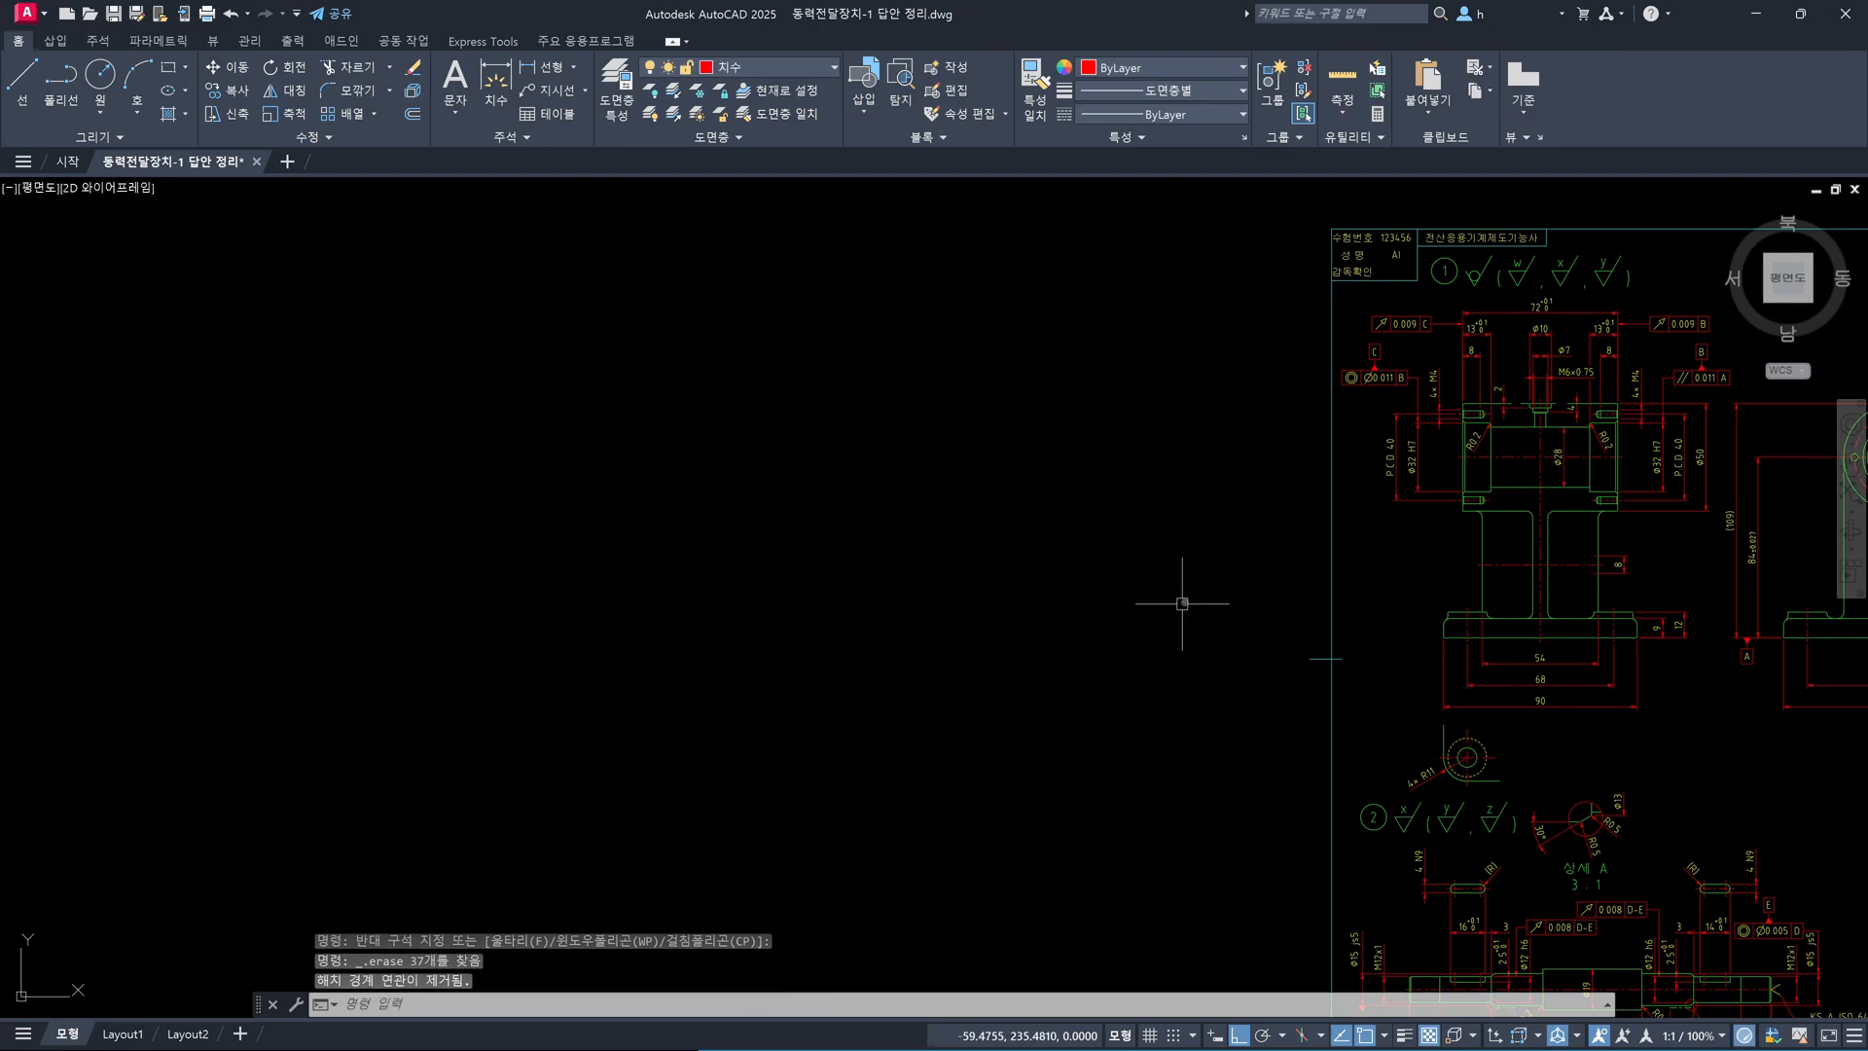
# Trim the left half of the circle and keyway top edge in the spur gear's keyway view, using the vertical centre line as cutting edge
pyautogui.scroll(-2, 1182, 604)
pyautogui.moveTo(1344, 600)
pyautogui.mouseDown(button='middle')
pyautogui.moveTo(1009, 534)
pyautogui.moveTo(846, 541)
pyautogui.mouseUp(button='middle')
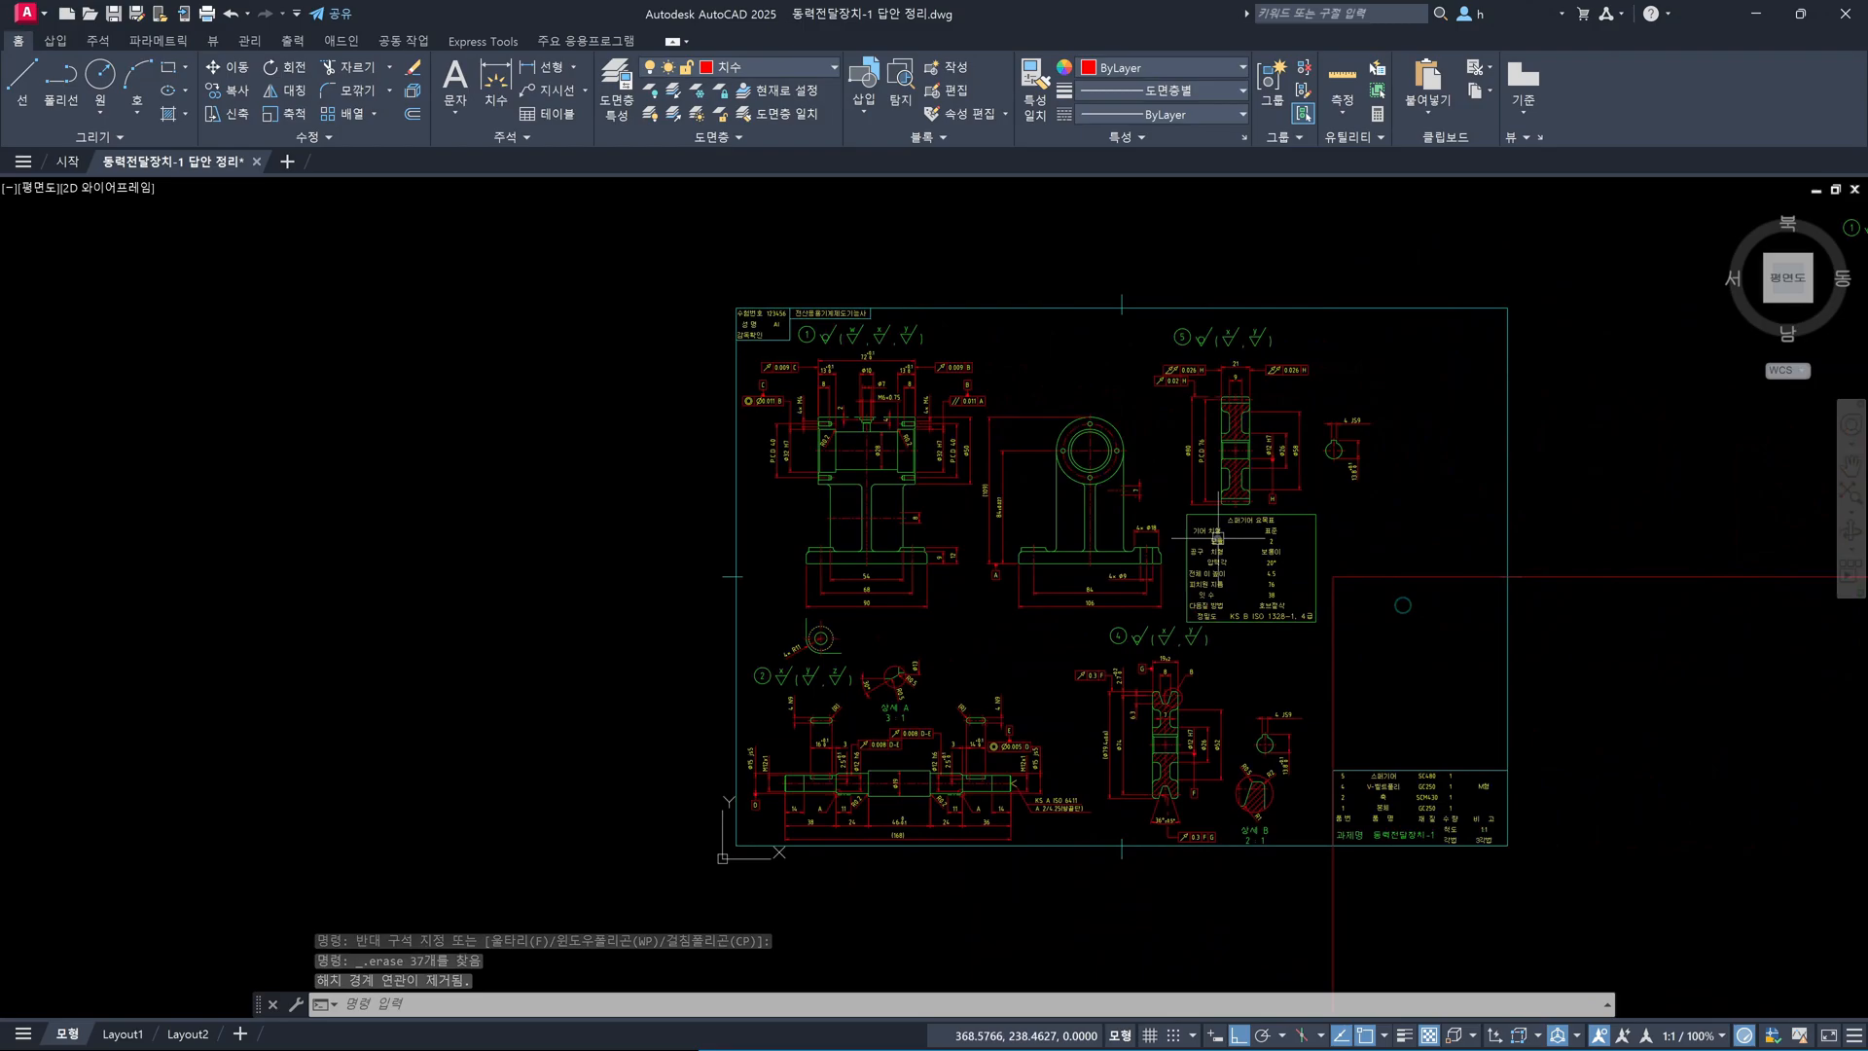
pyautogui.scroll(4, 1331, 444)
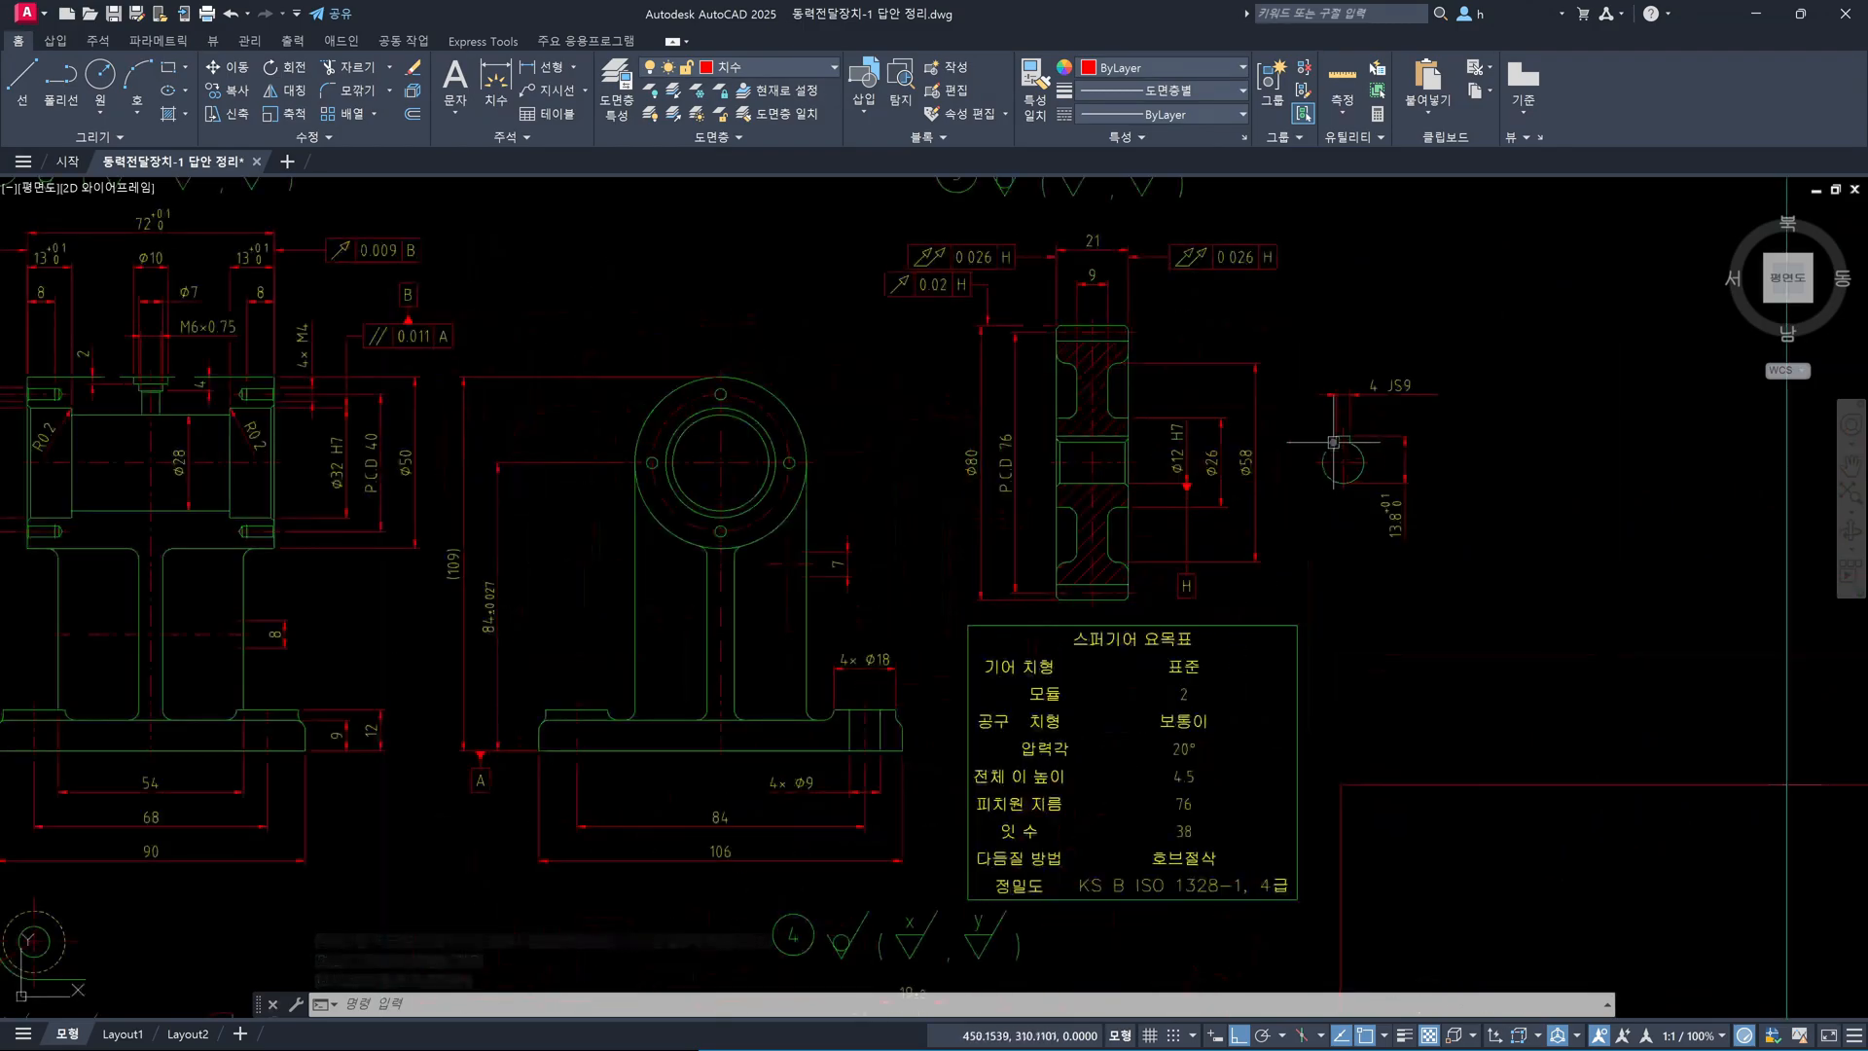
pyautogui.scroll(2, 1333, 441)
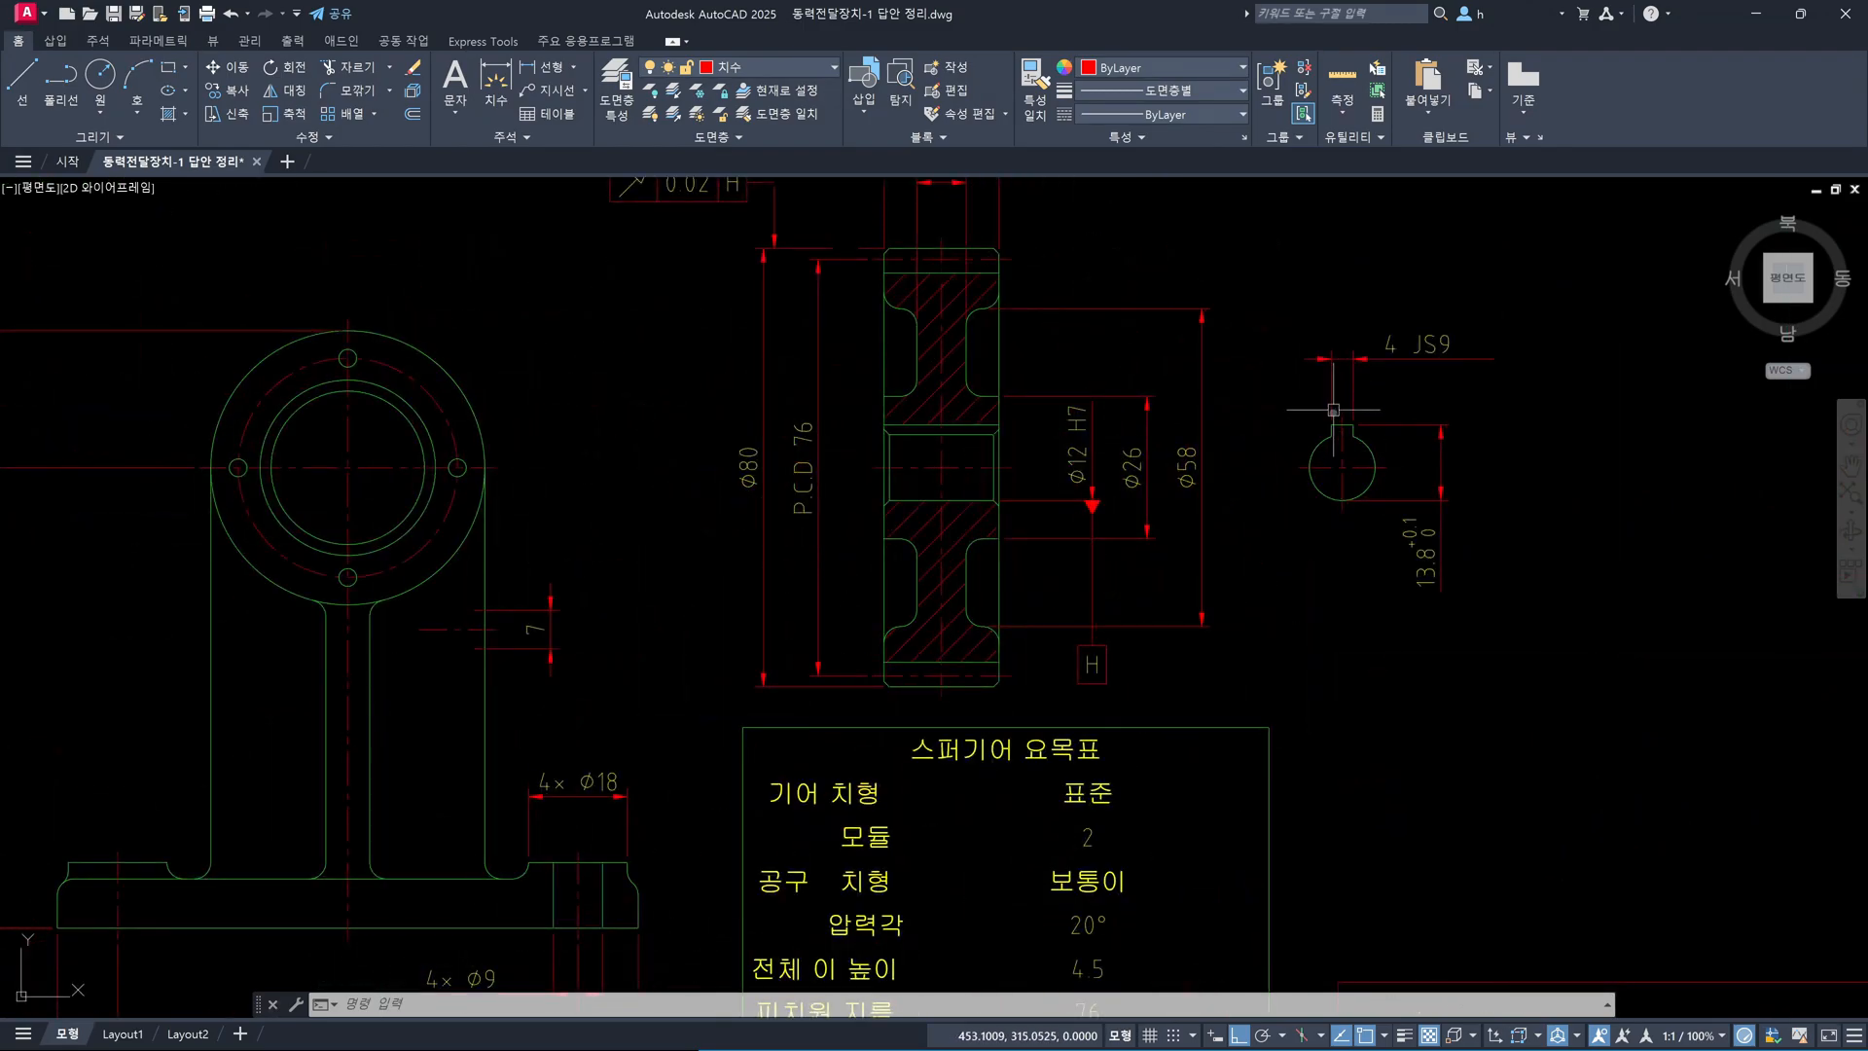
pyautogui.scroll(4, 1323, 535)
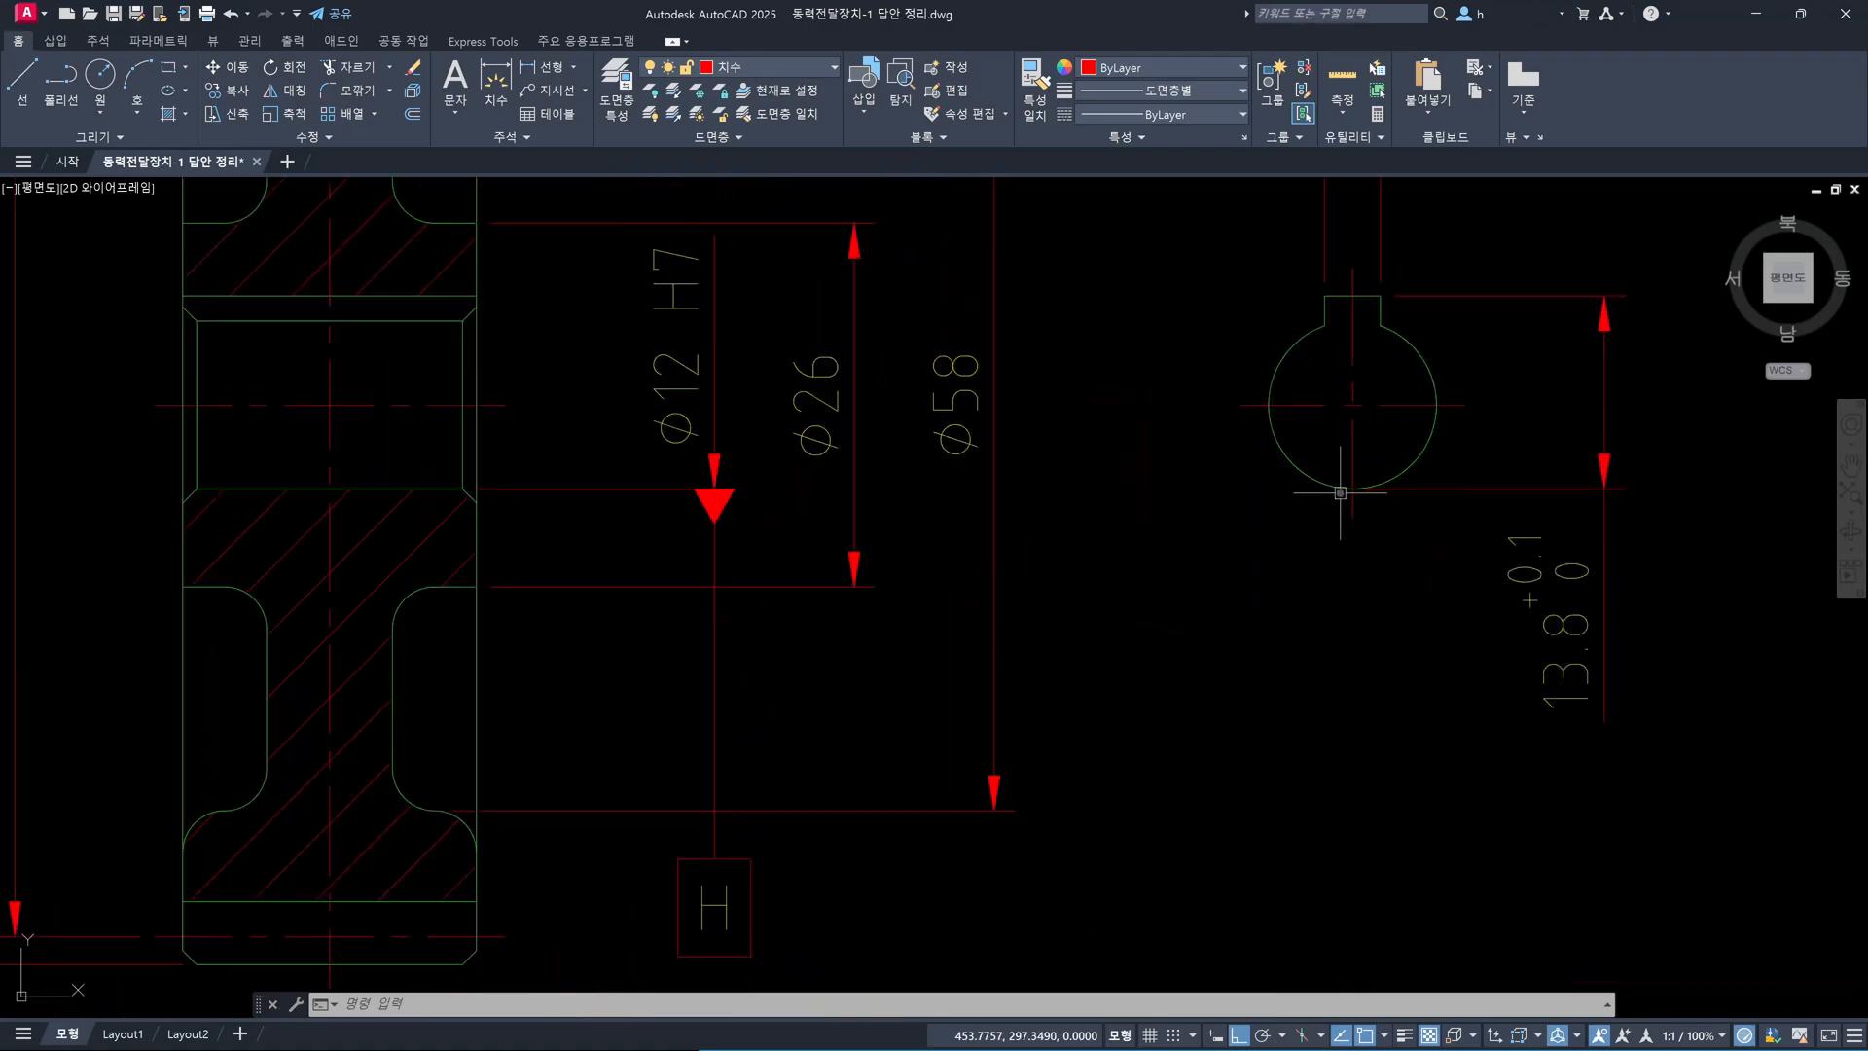
pyautogui.write('tr')
pyautogui.press('Return')
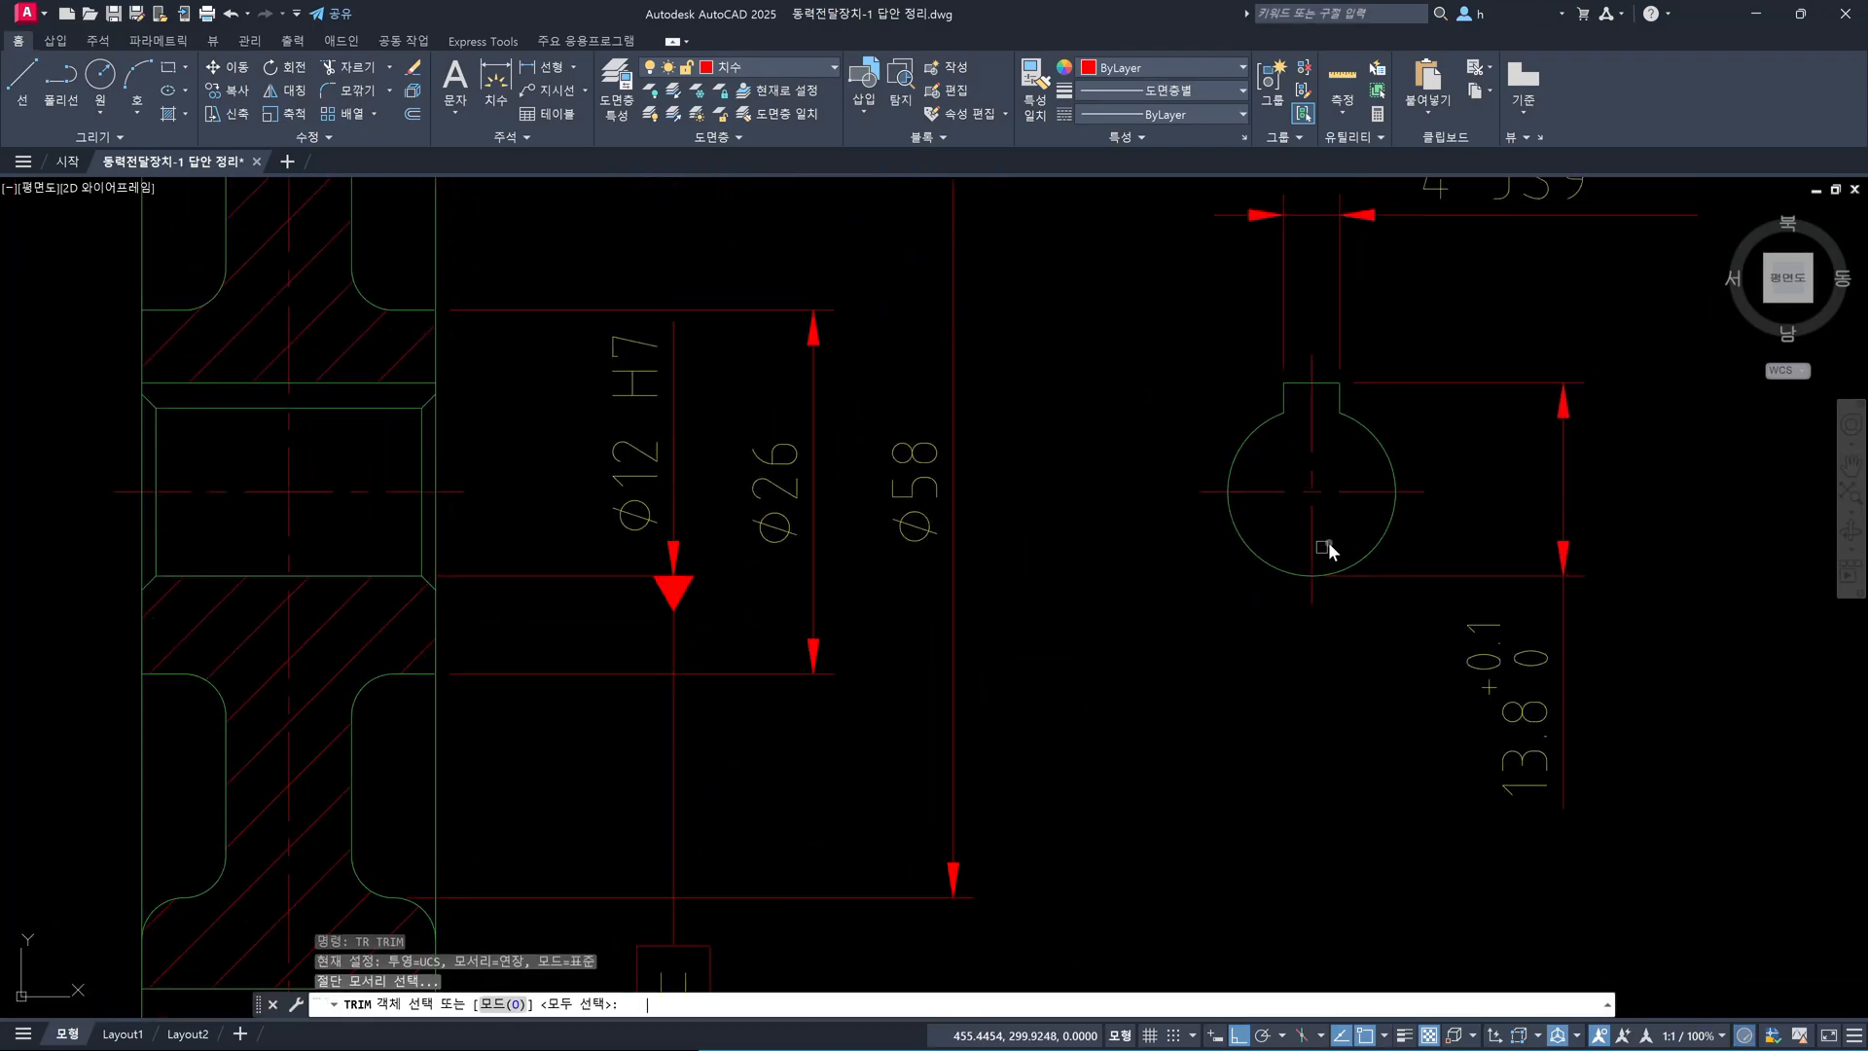
pyautogui.click(1326, 542)
pyautogui.click(1303, 539)
pyautogui.press('Return')
pyautogui.click(1300, 578)
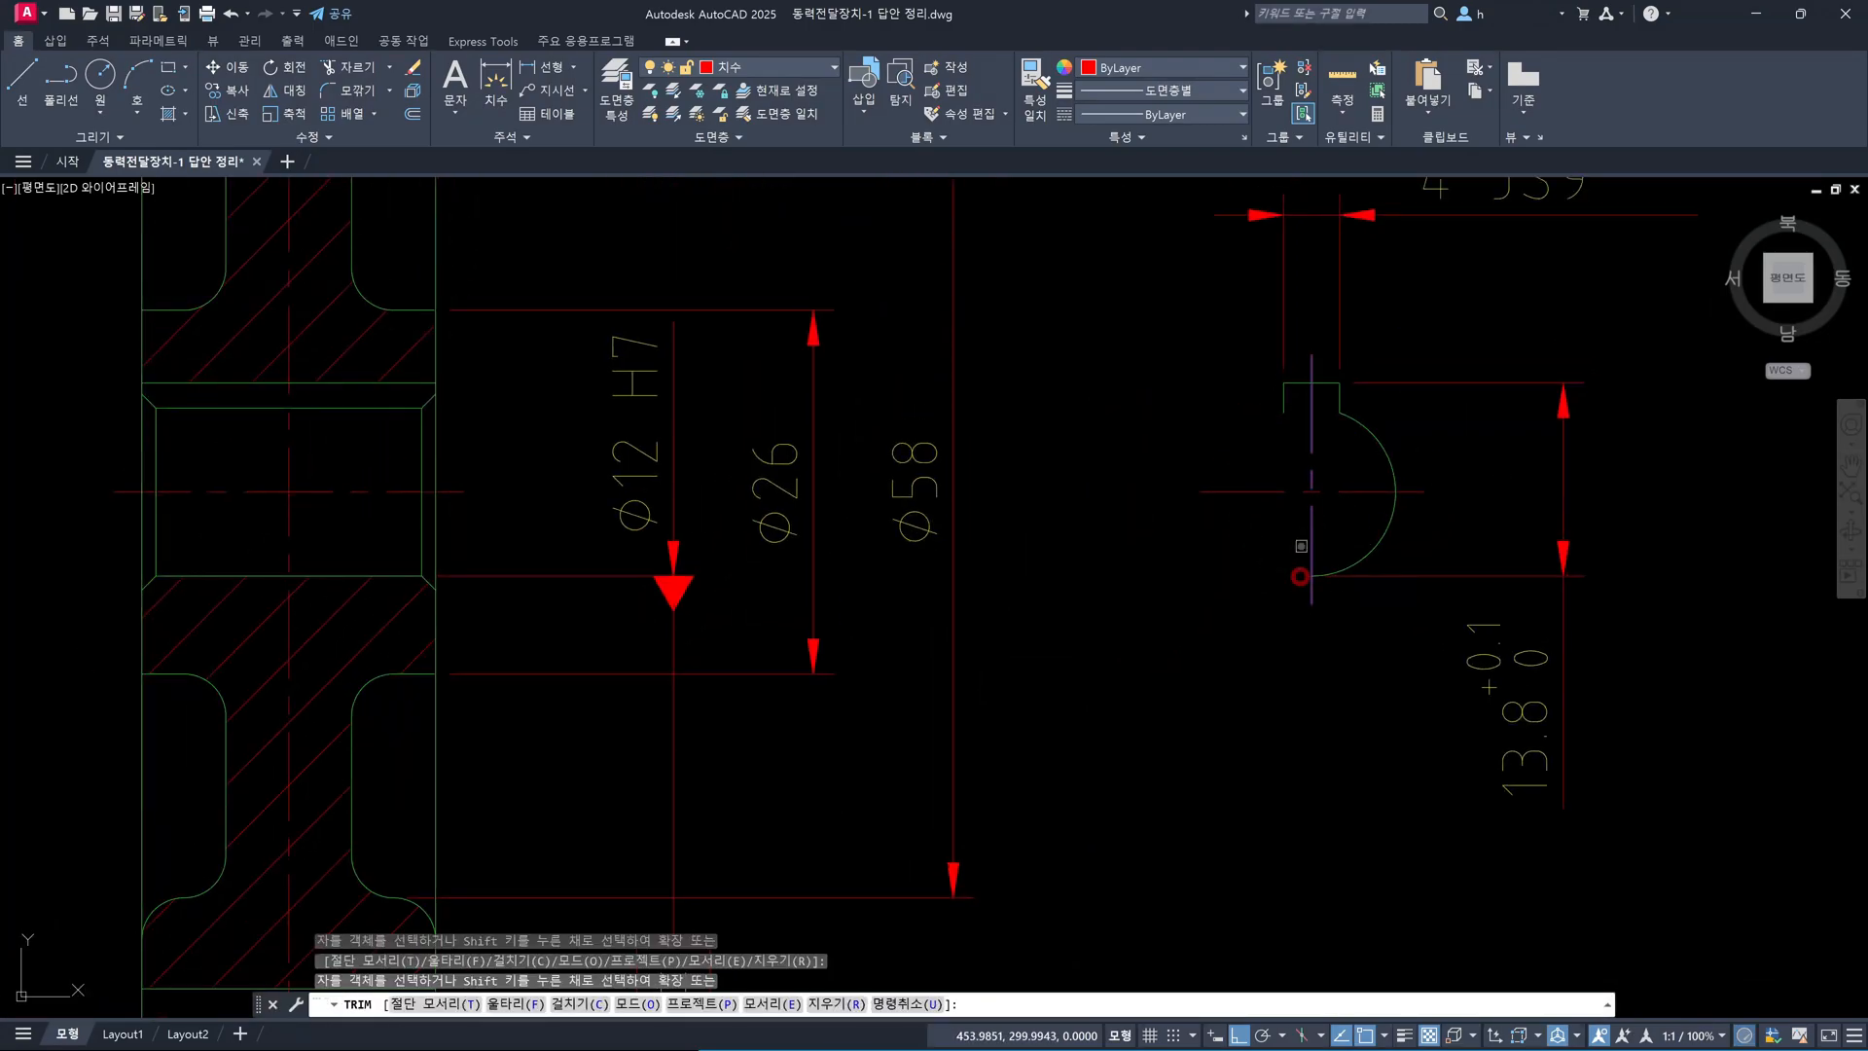
pyautogui.click(1285, 401)
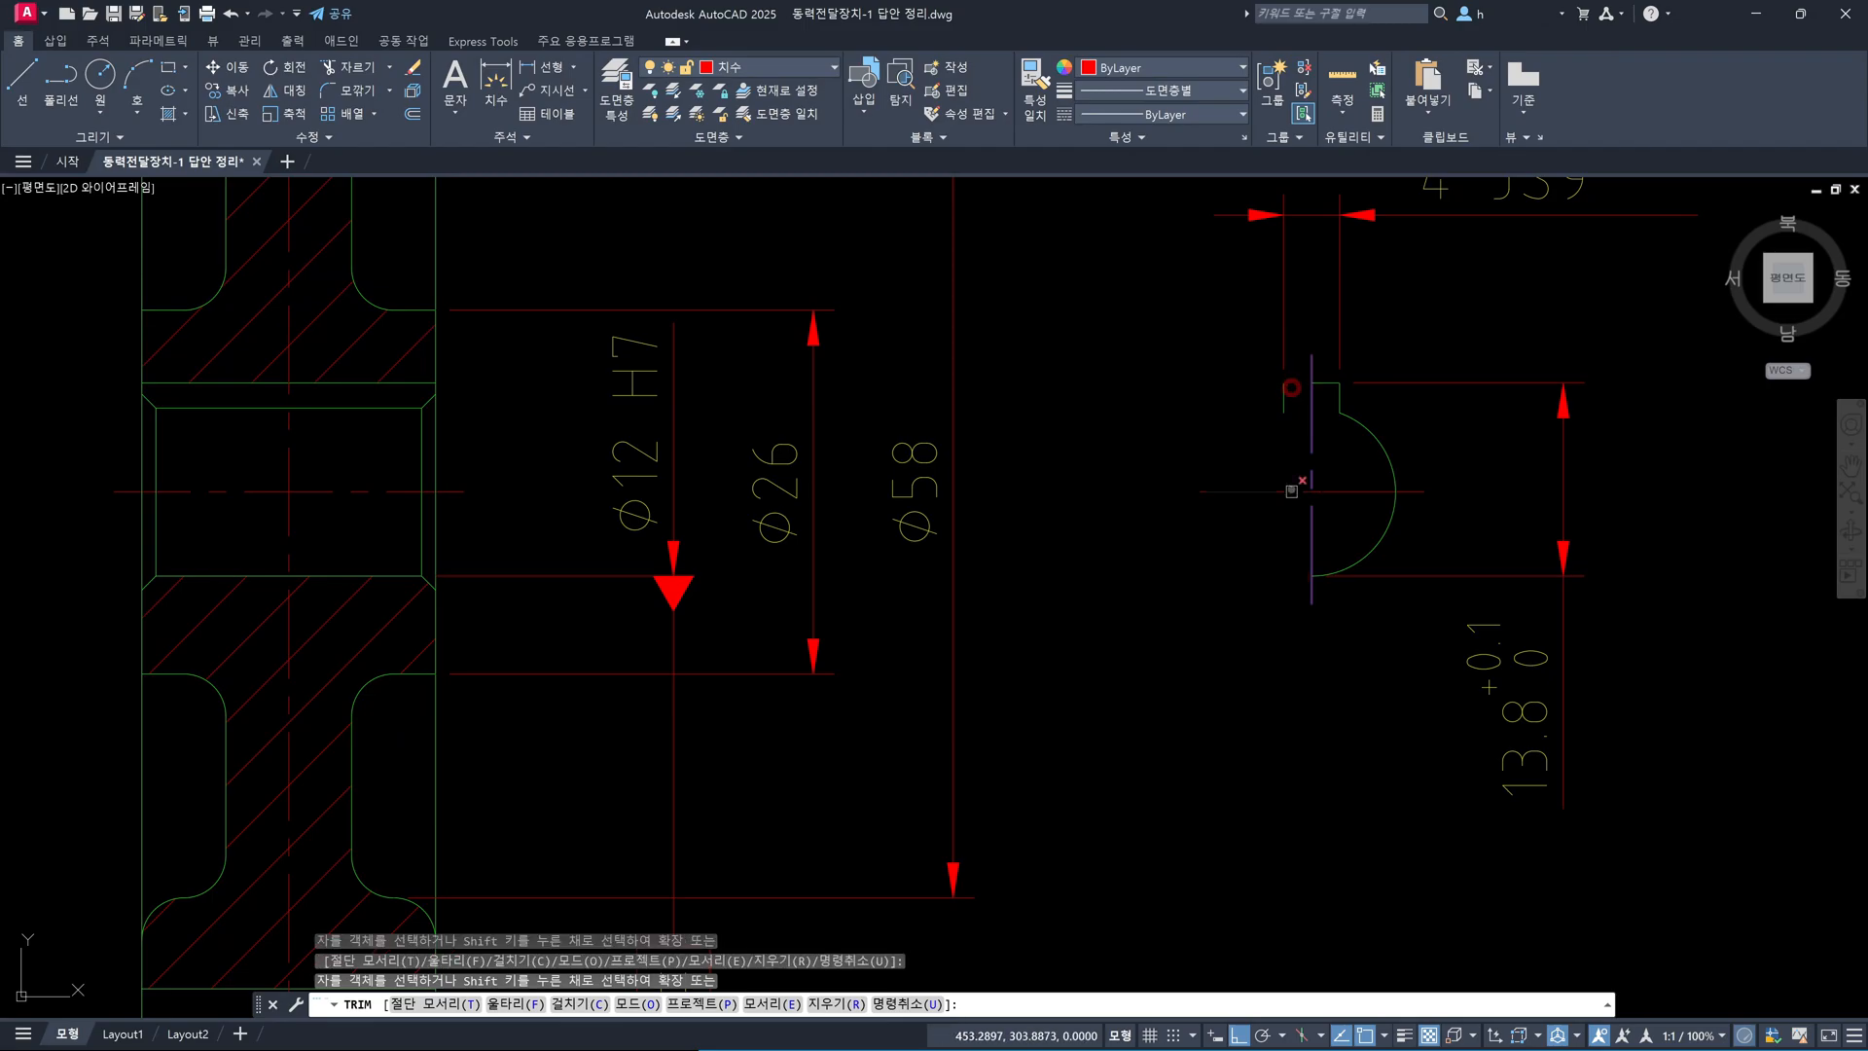
# Delete the leftover left keyway edge to reduce the spur gear's keyway view to its right half
pyautogui.press('Escape')
pyautogui.click(1258, 356)
pyautogui.click(1310, 452)
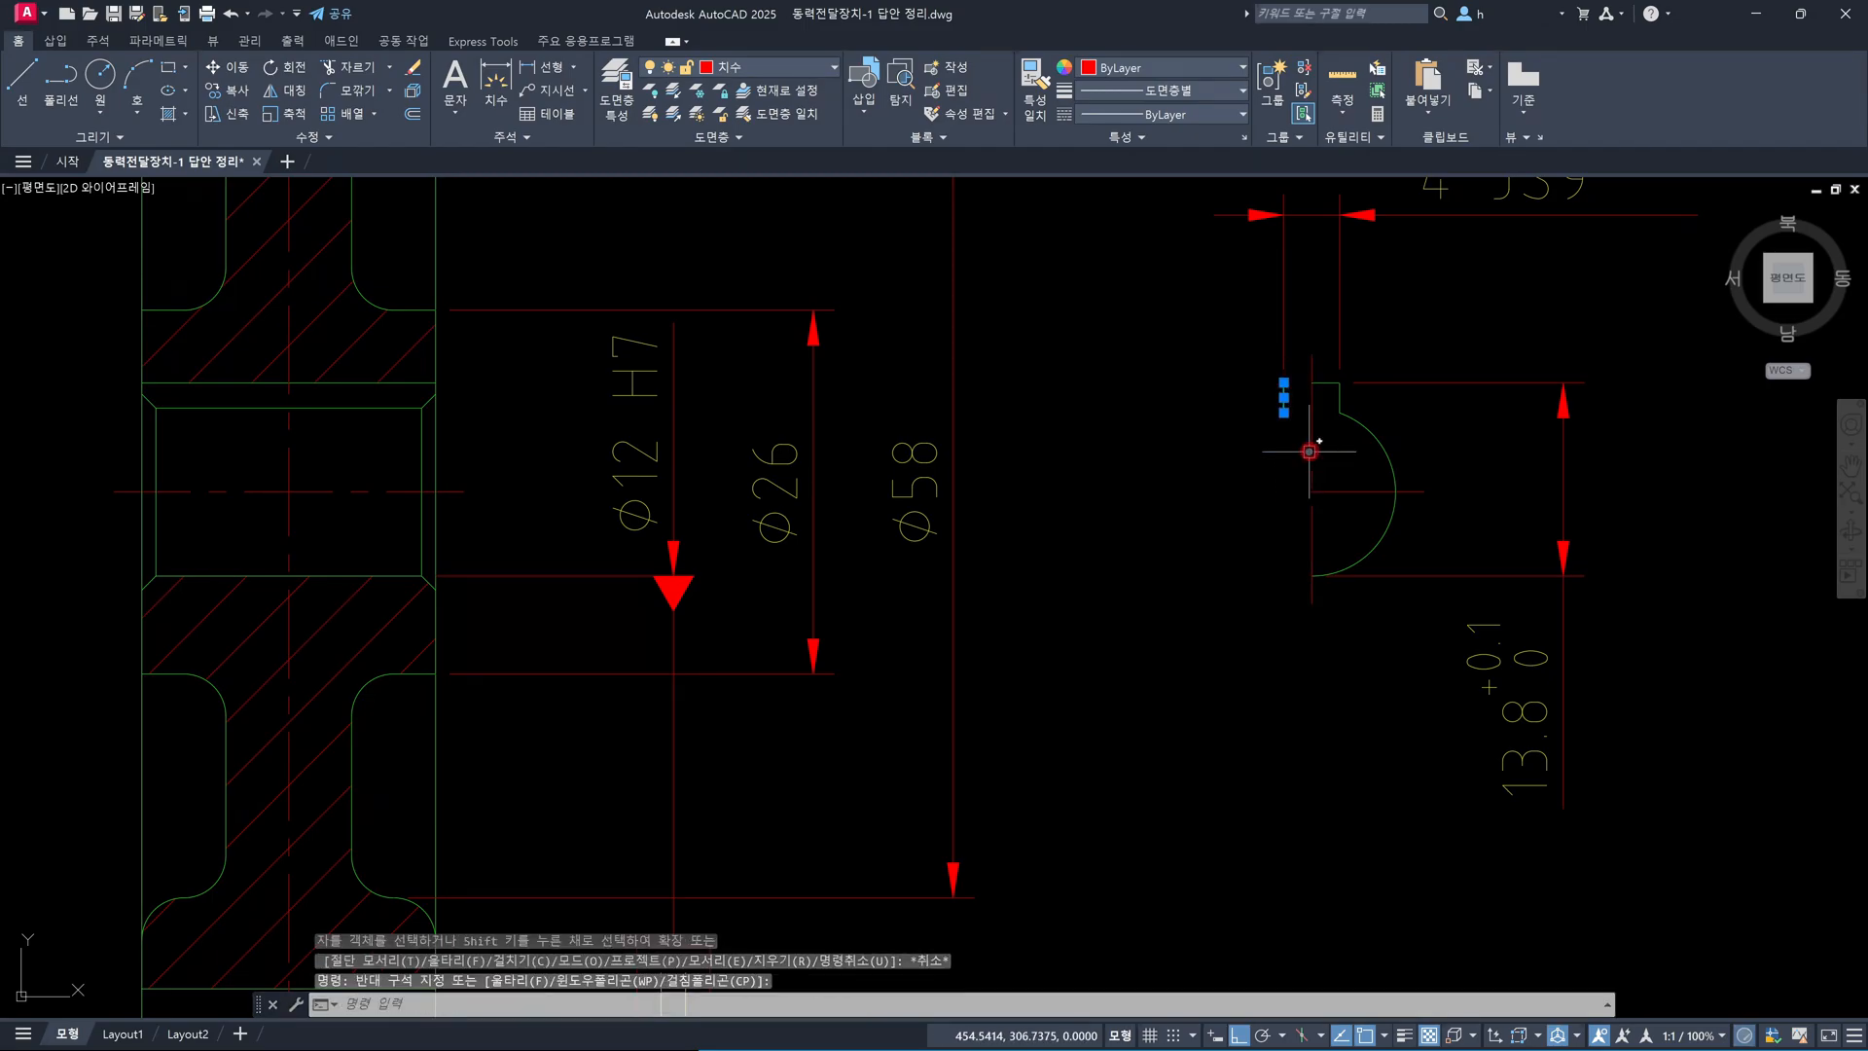
pyautogui.press('Delete')
pyautogui.scroll(-2, 1329, 483)
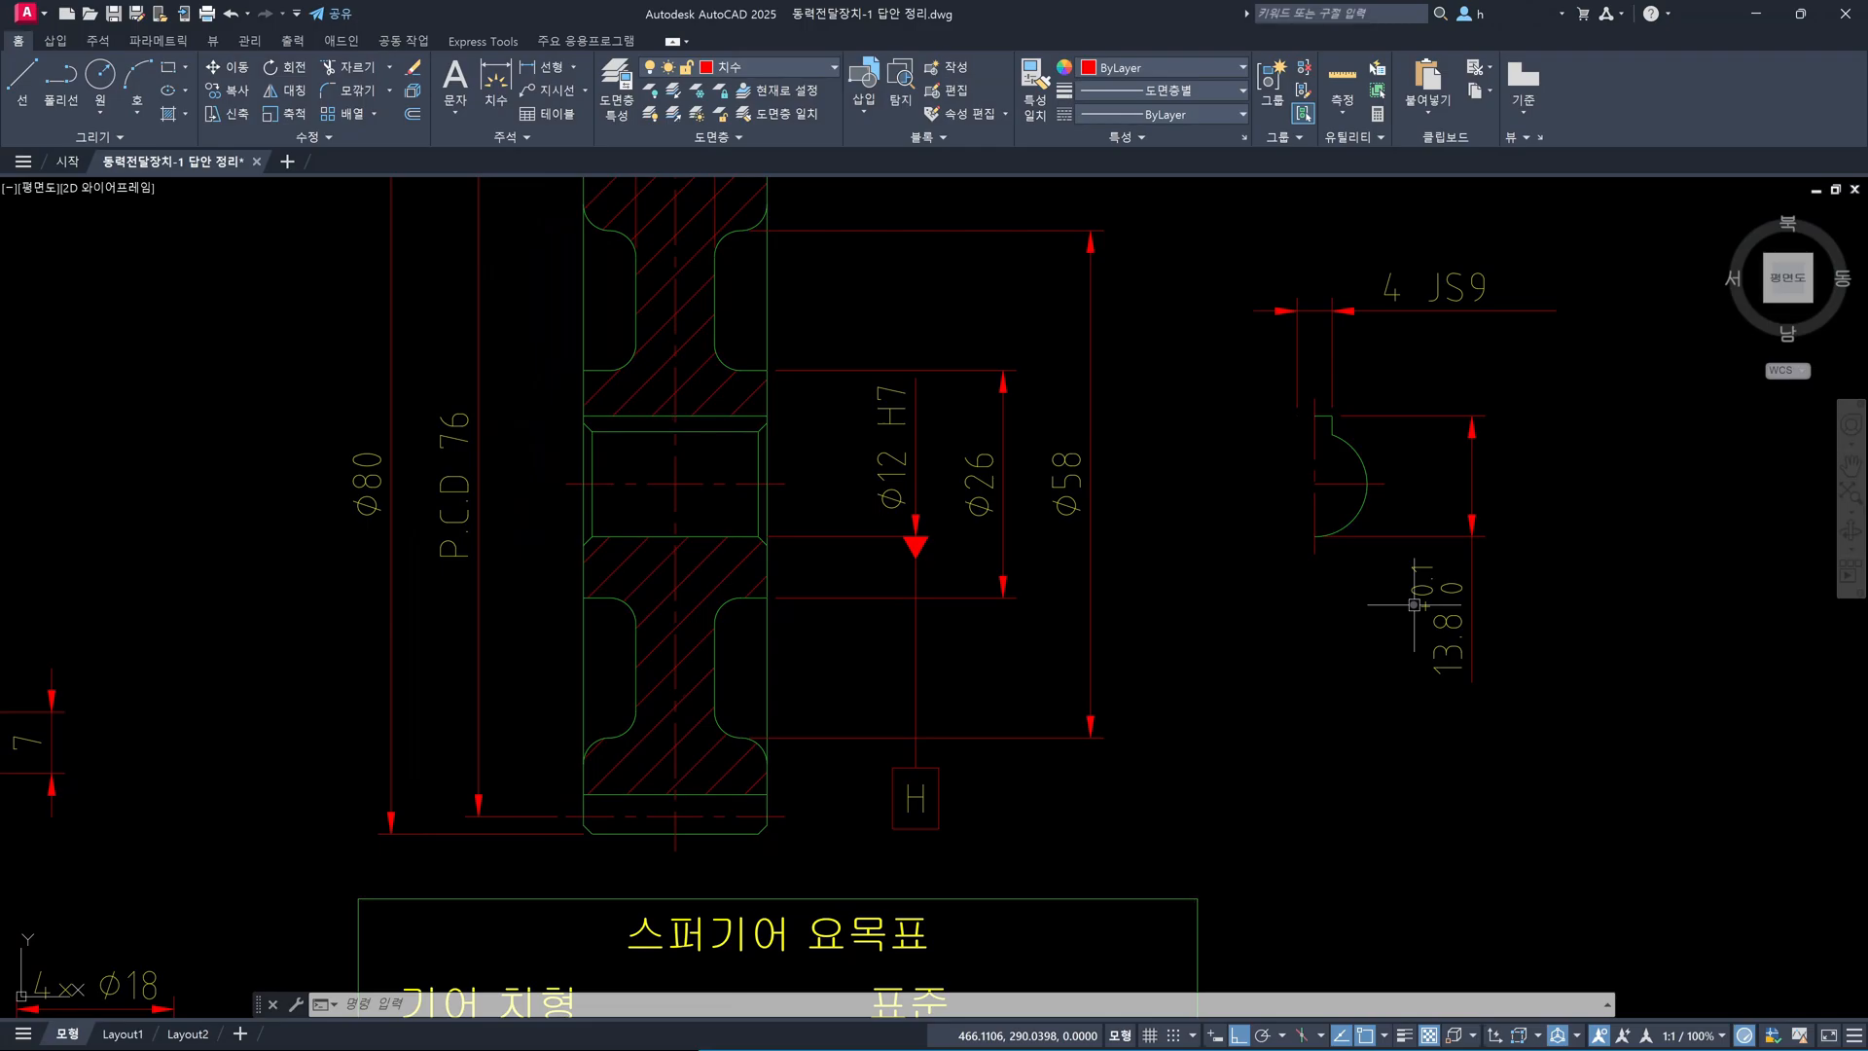
pyautogui.scroll(2, 1414, 604)
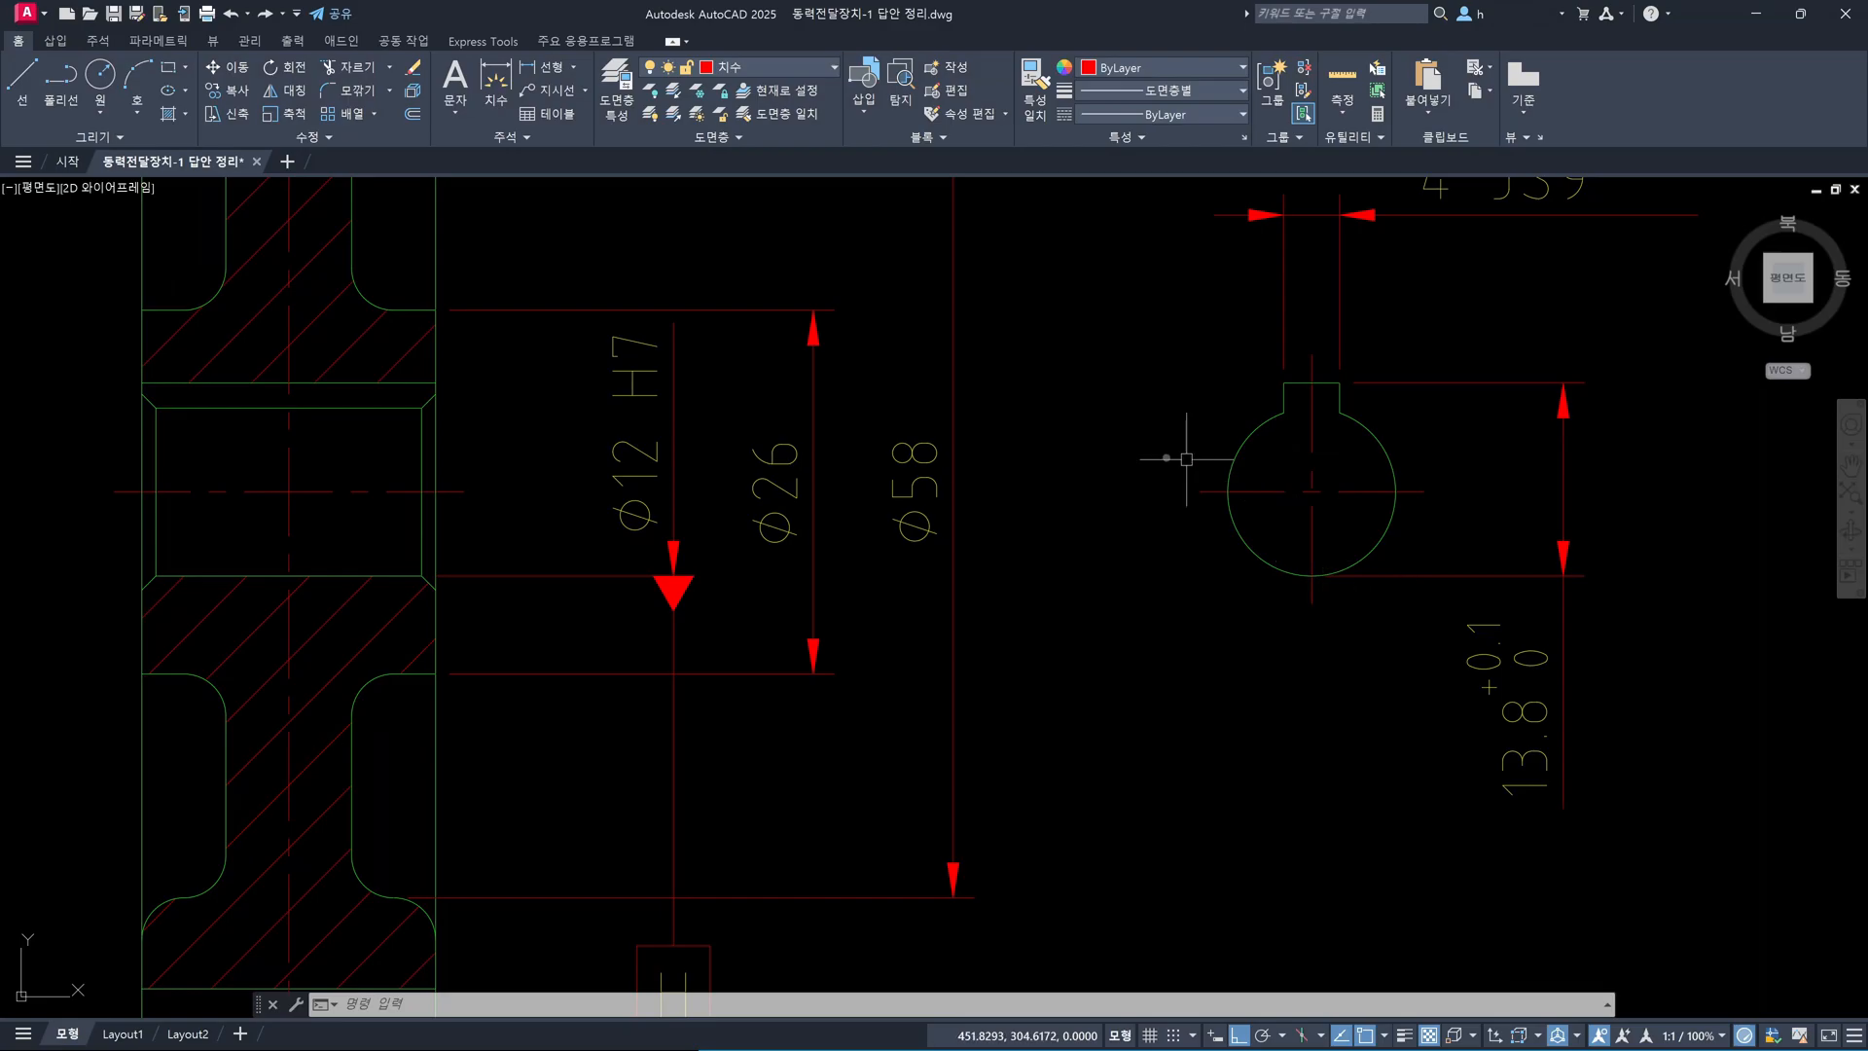
# Highlight the complete keyway outline and its centre lines beside the spur gear, leaving out the dimensions
pyautogui.click(1141, 317)
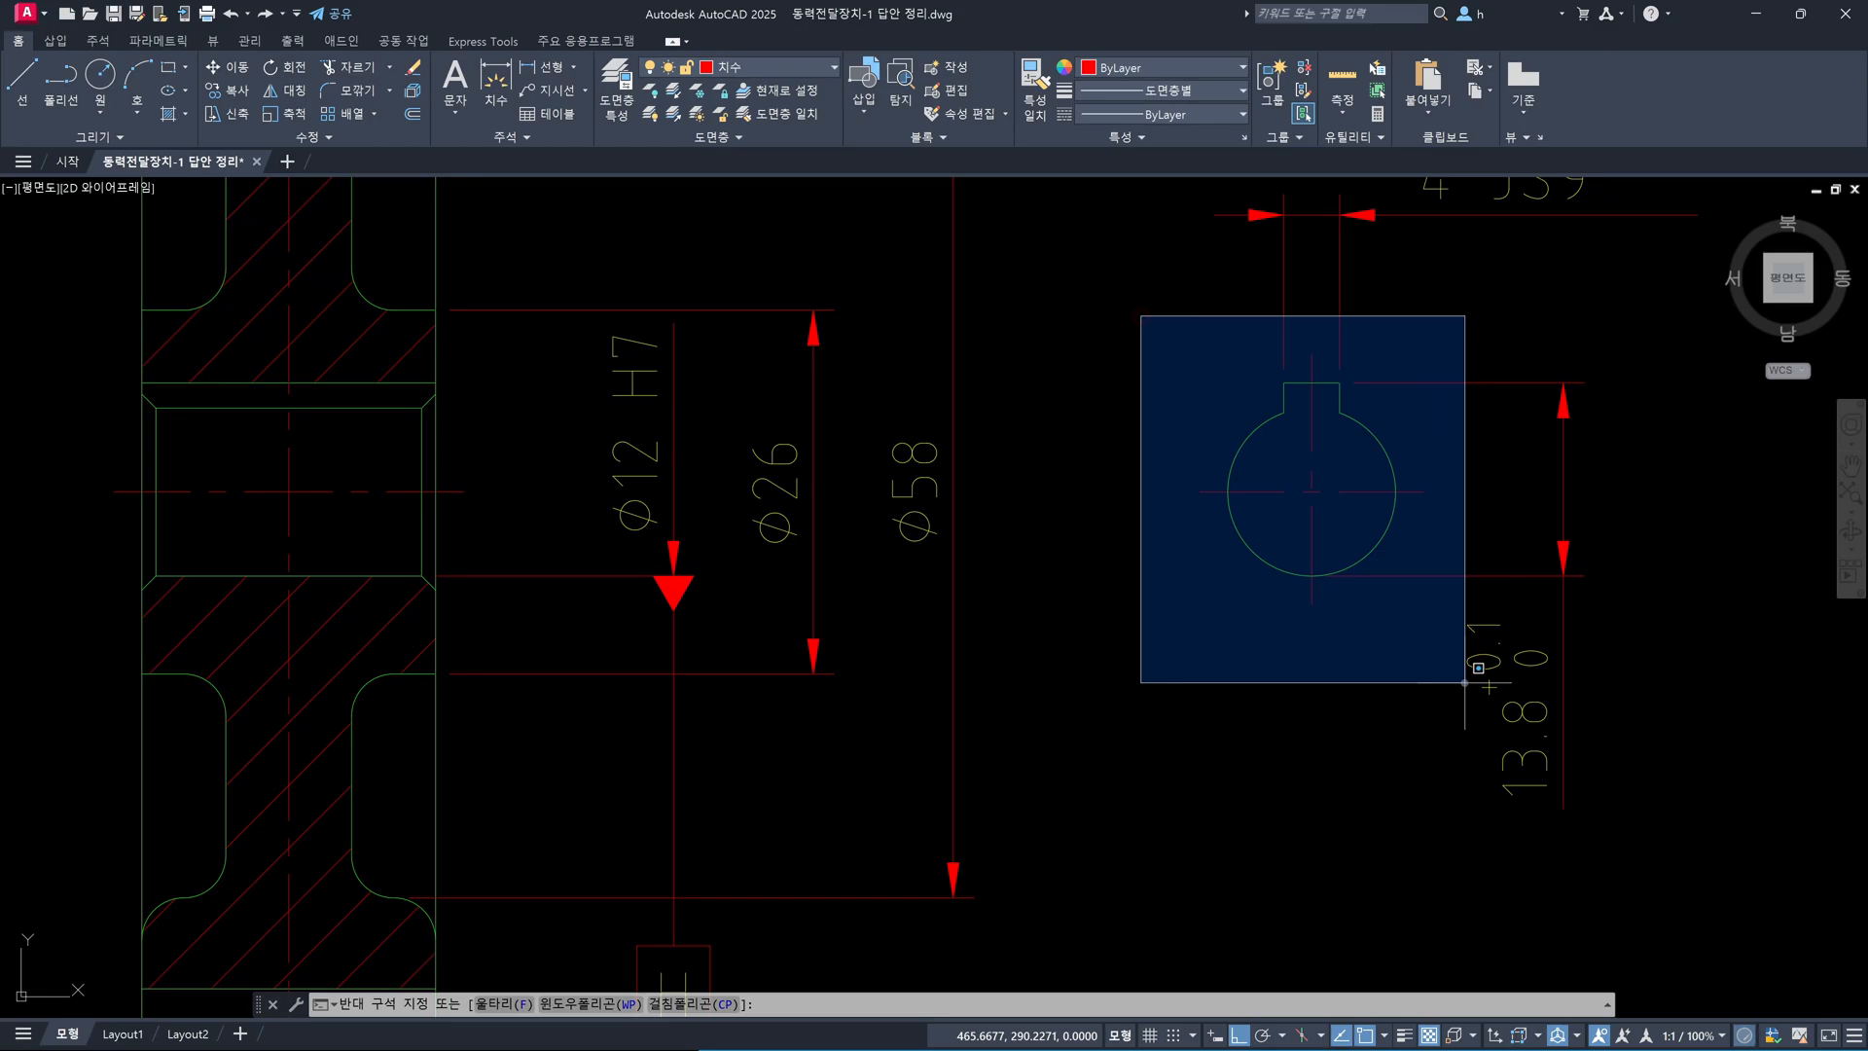
pyautogui.click(1465, 679)
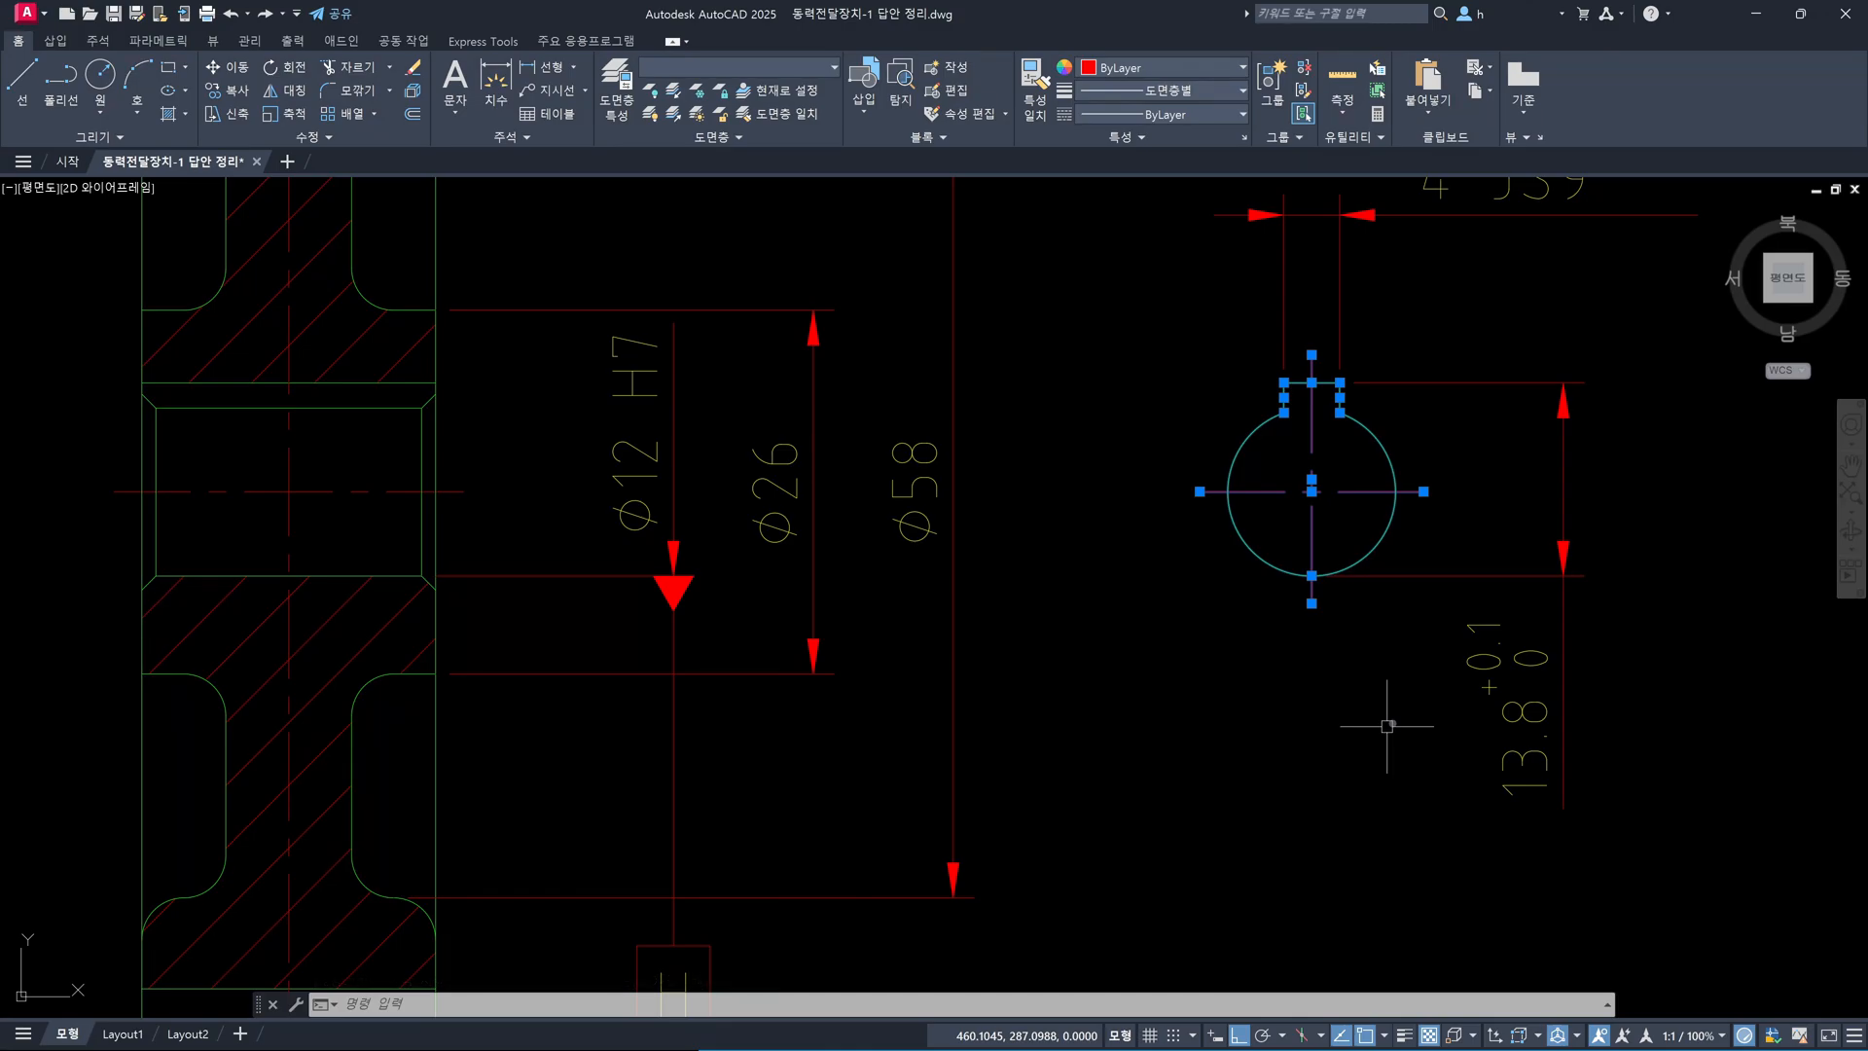
pyautogui.press('Escape')
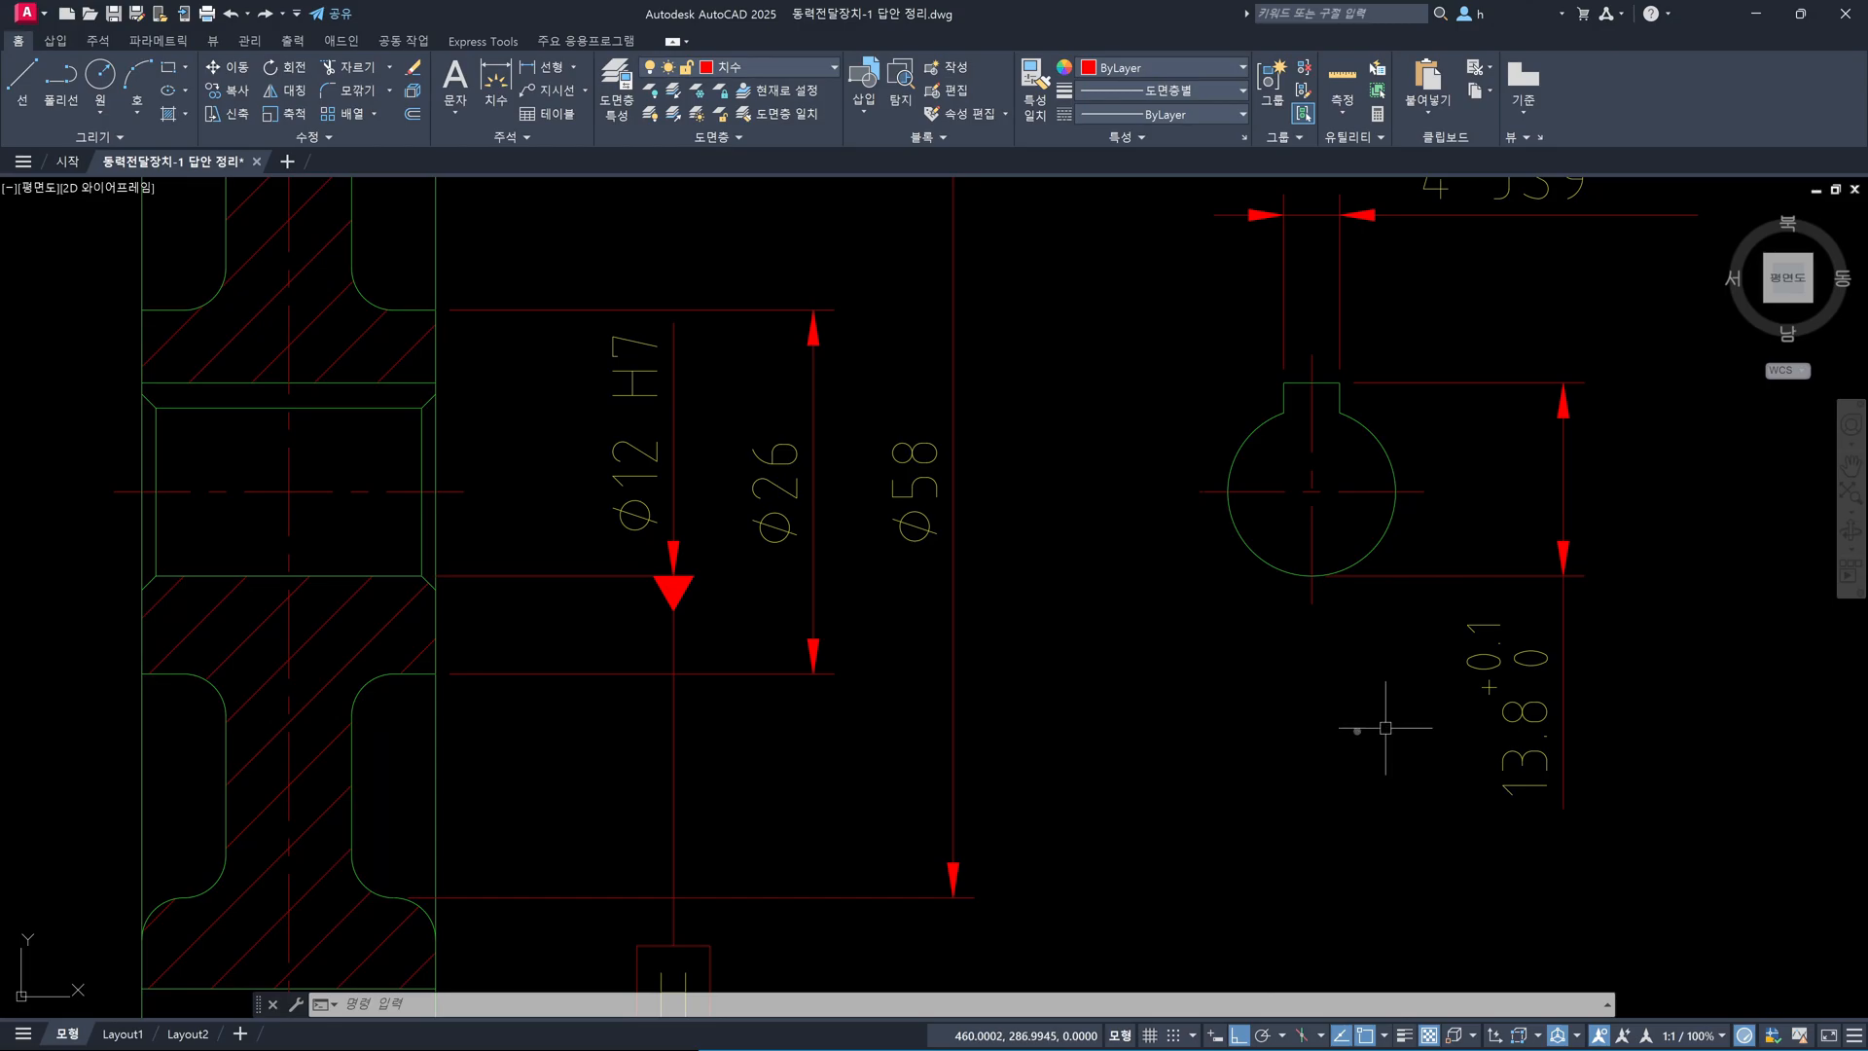
pyautogui.click(1165, 325)
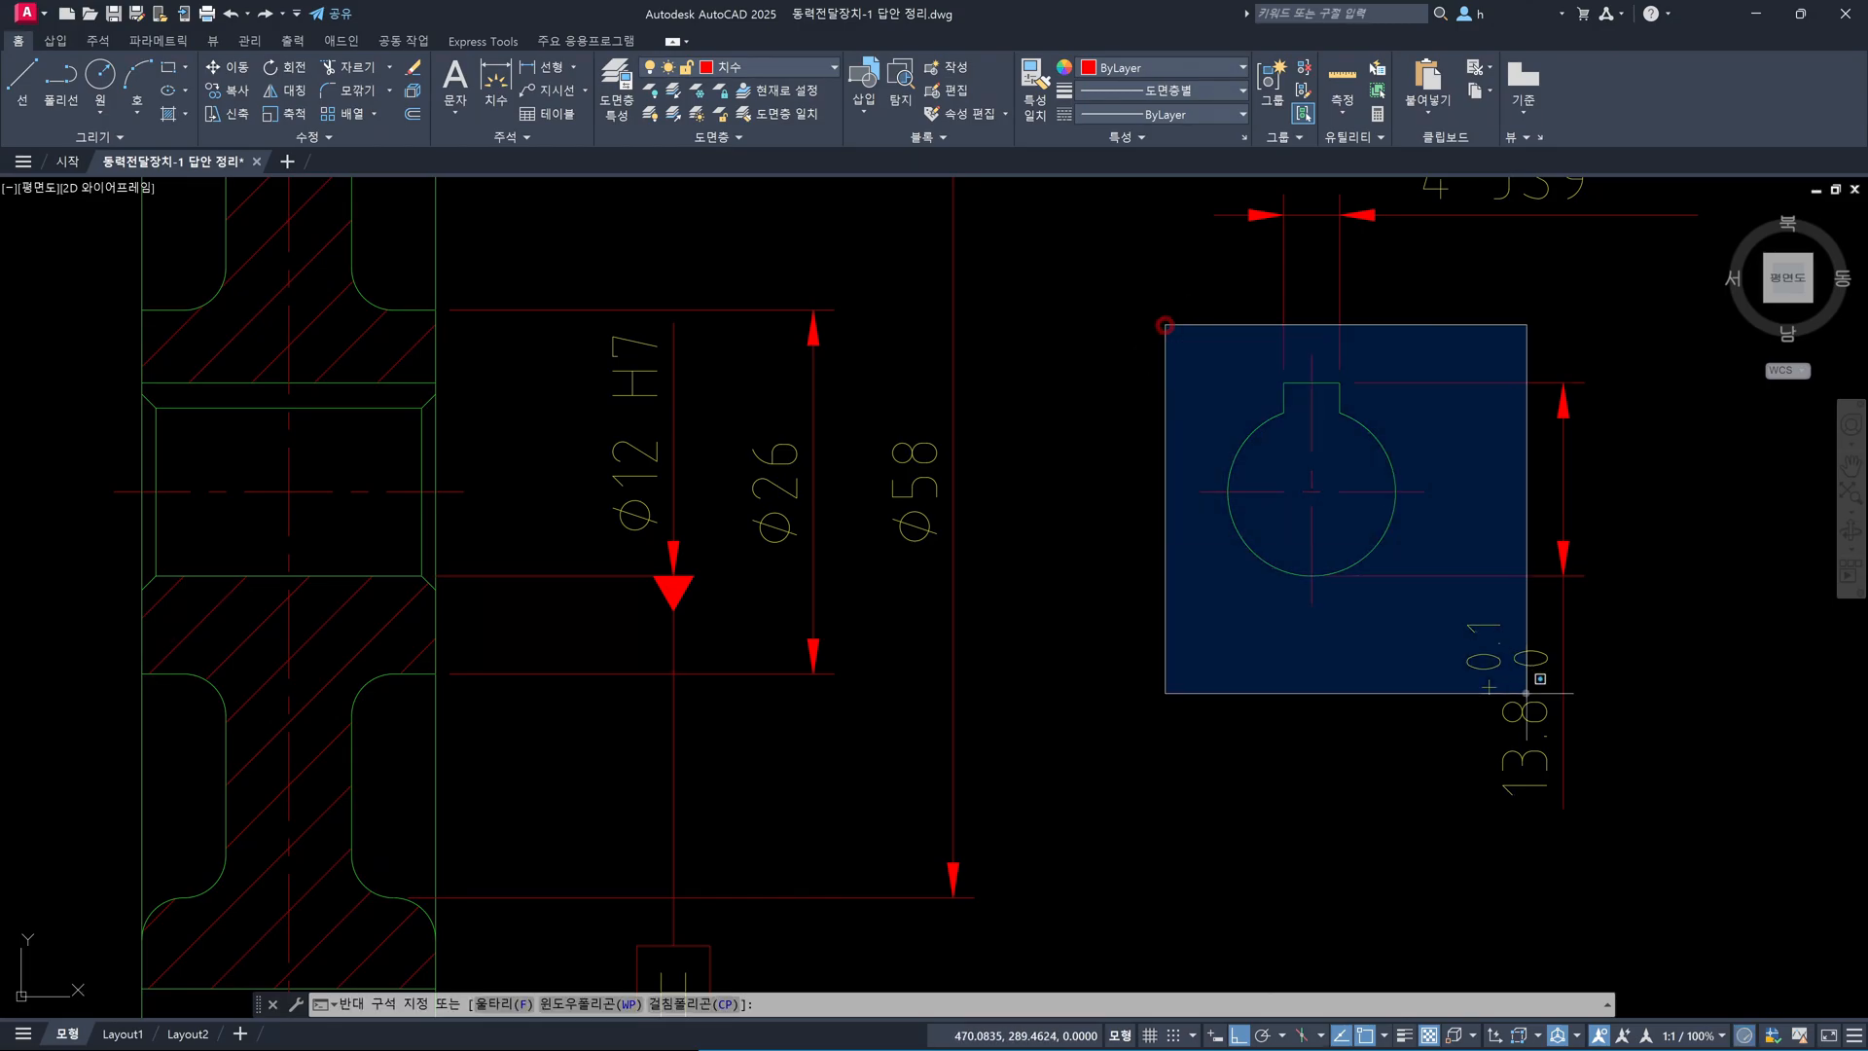
pyautogui.click(1459, 693)
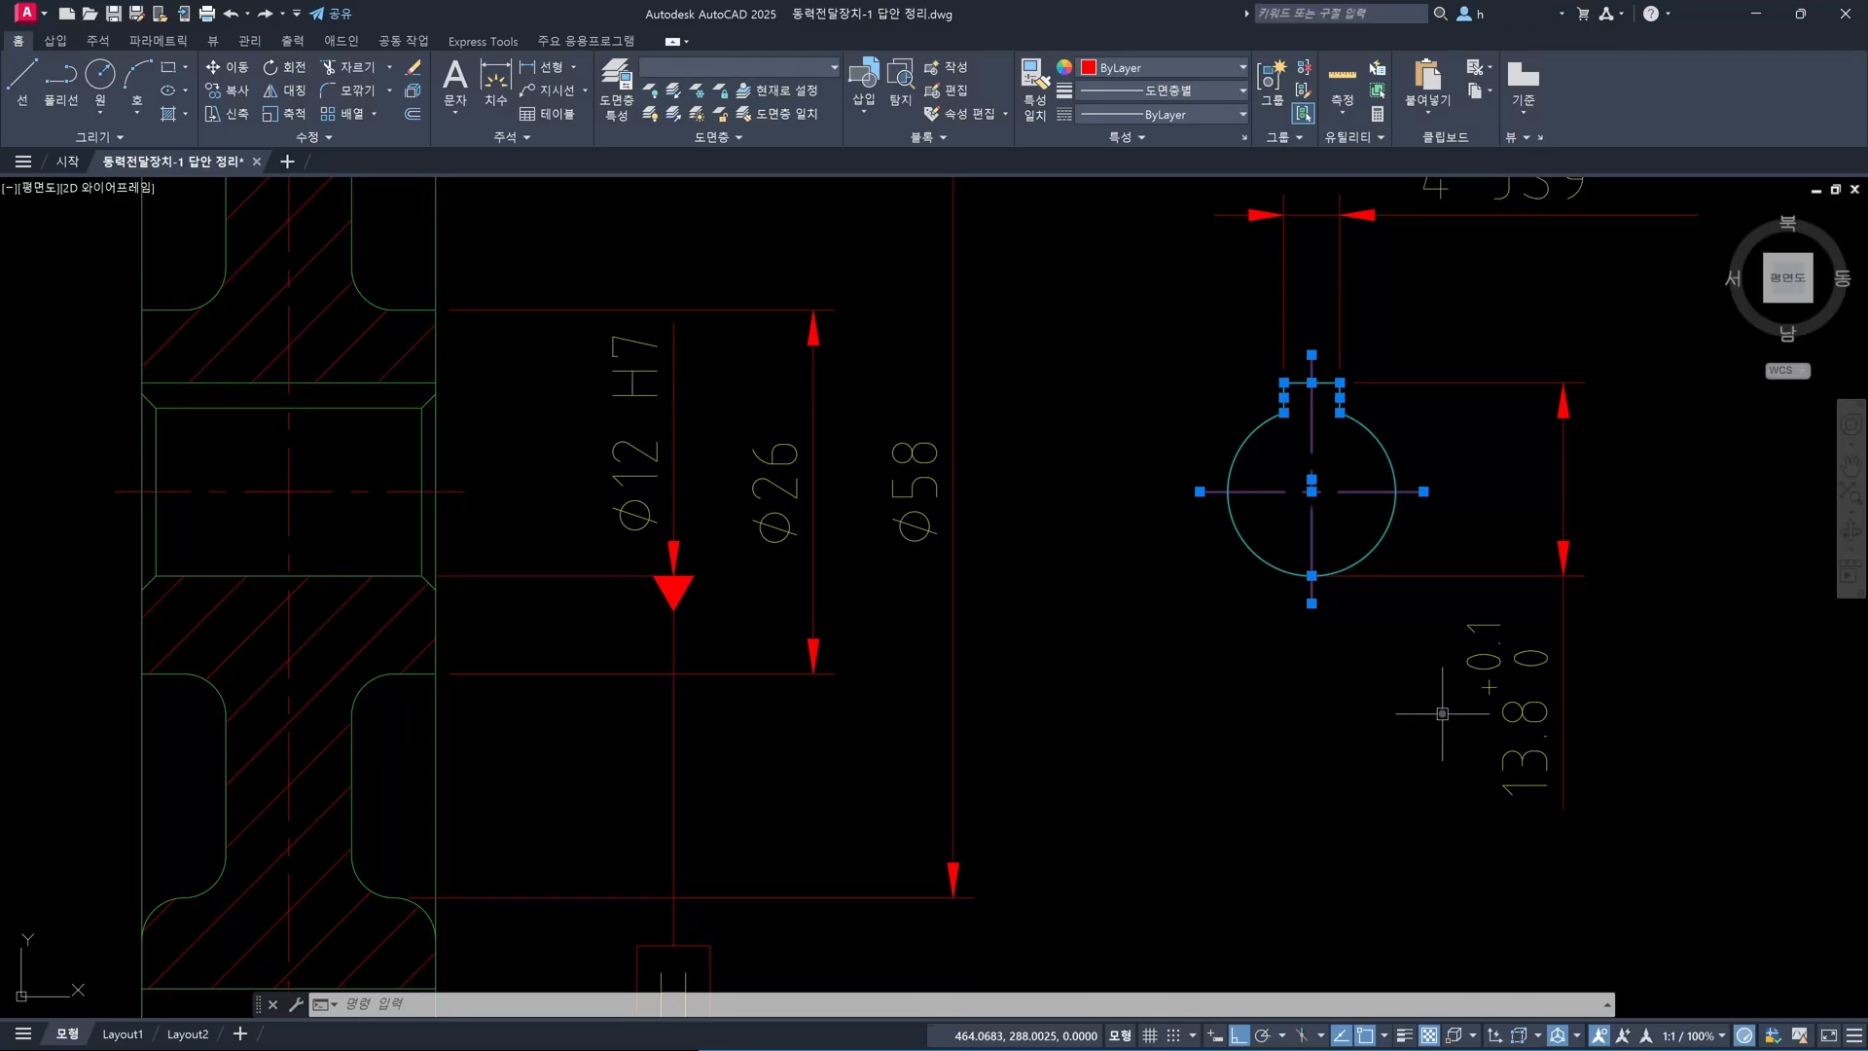
pyautogui.press('Escape')
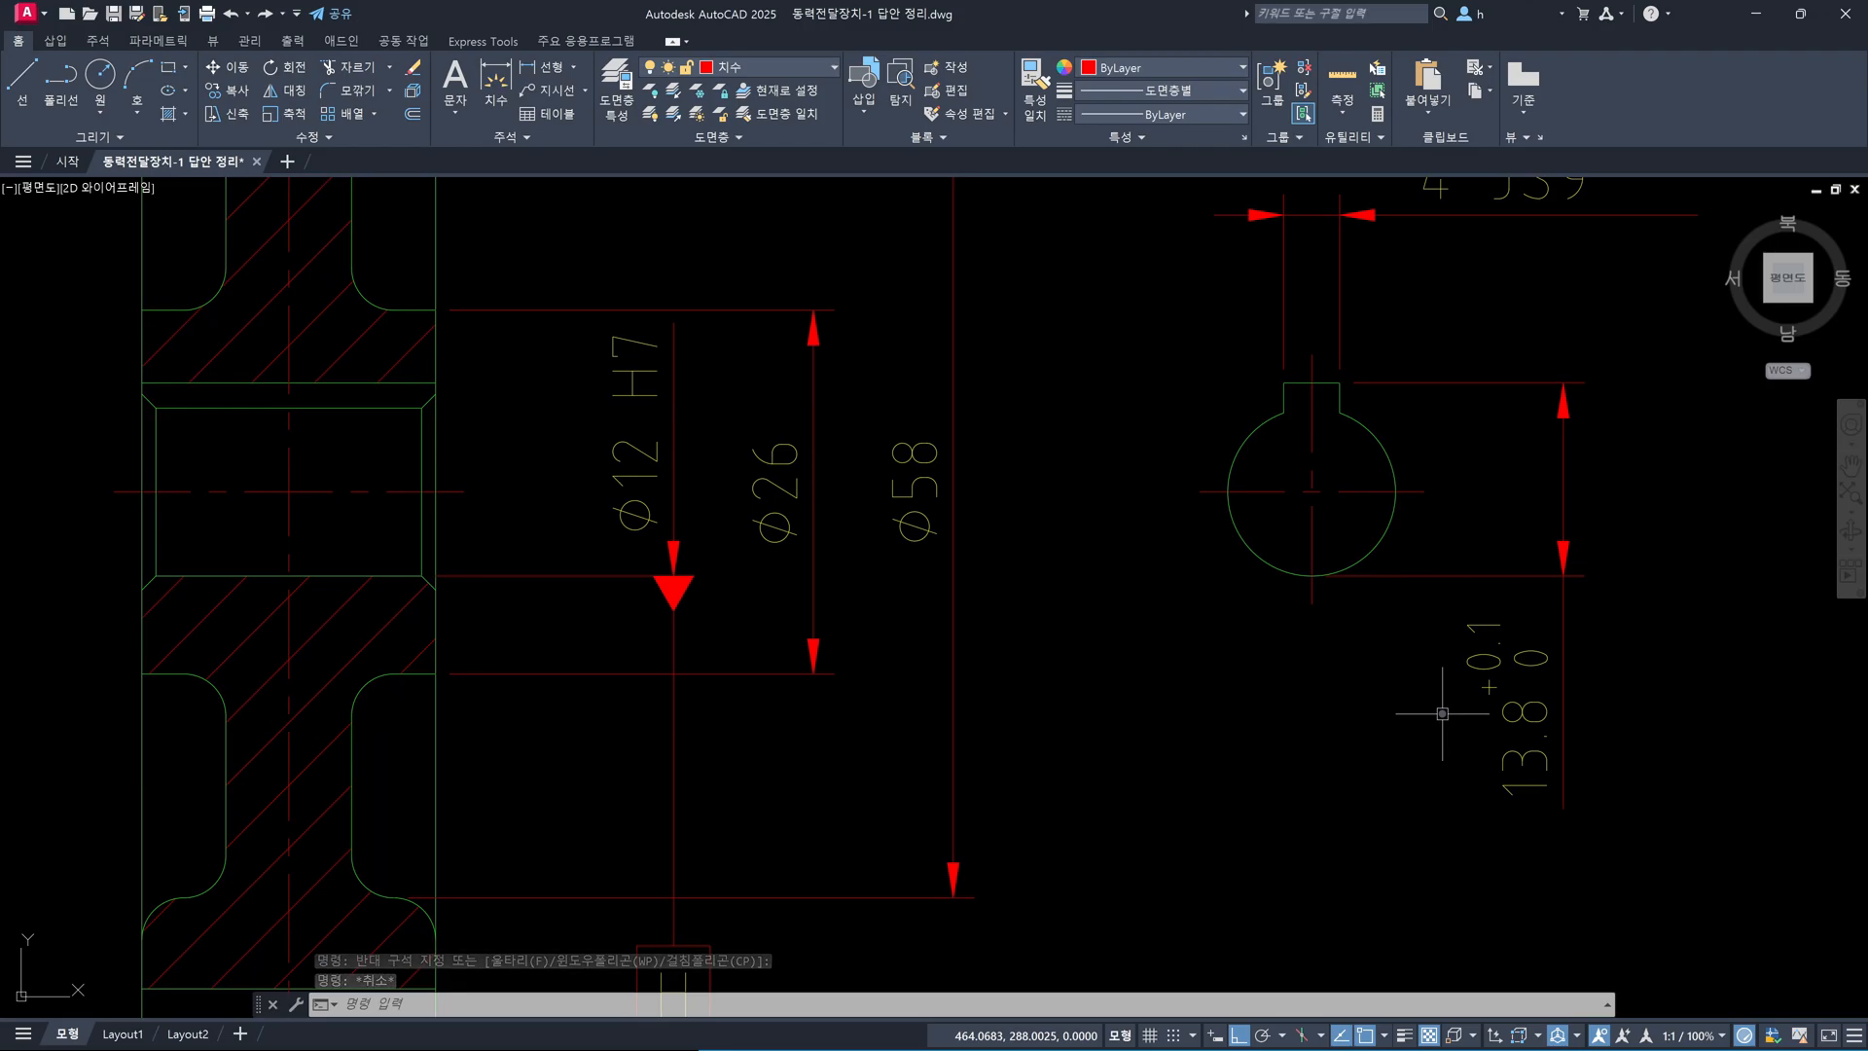
# Examine the V-belt pulley's keyway view, detail B and the parts list on the sheet
pyautogui.scroll(-5, 1442, 713)
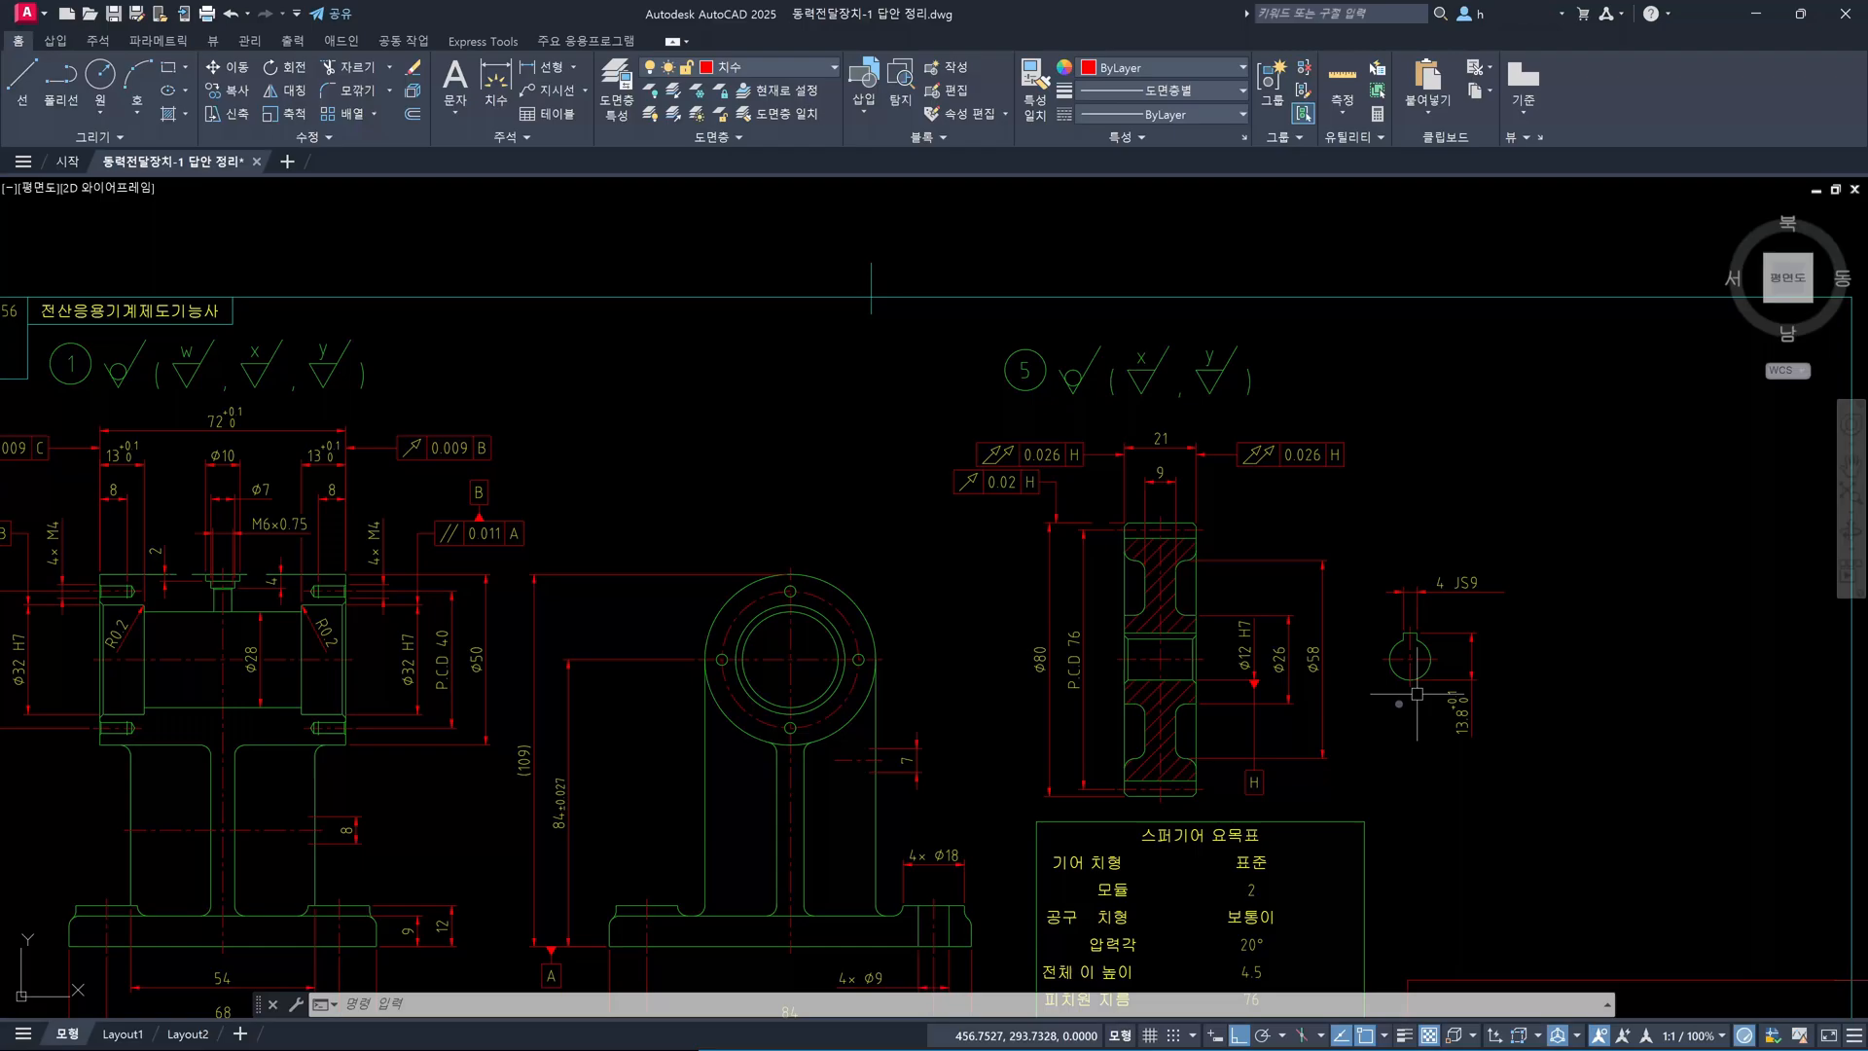
pyautogui.scroll(-4, 1417, 694)
pyautogui.scroll(1, 1436, 715)
pyautogui.scroll(3, 1389, 858)
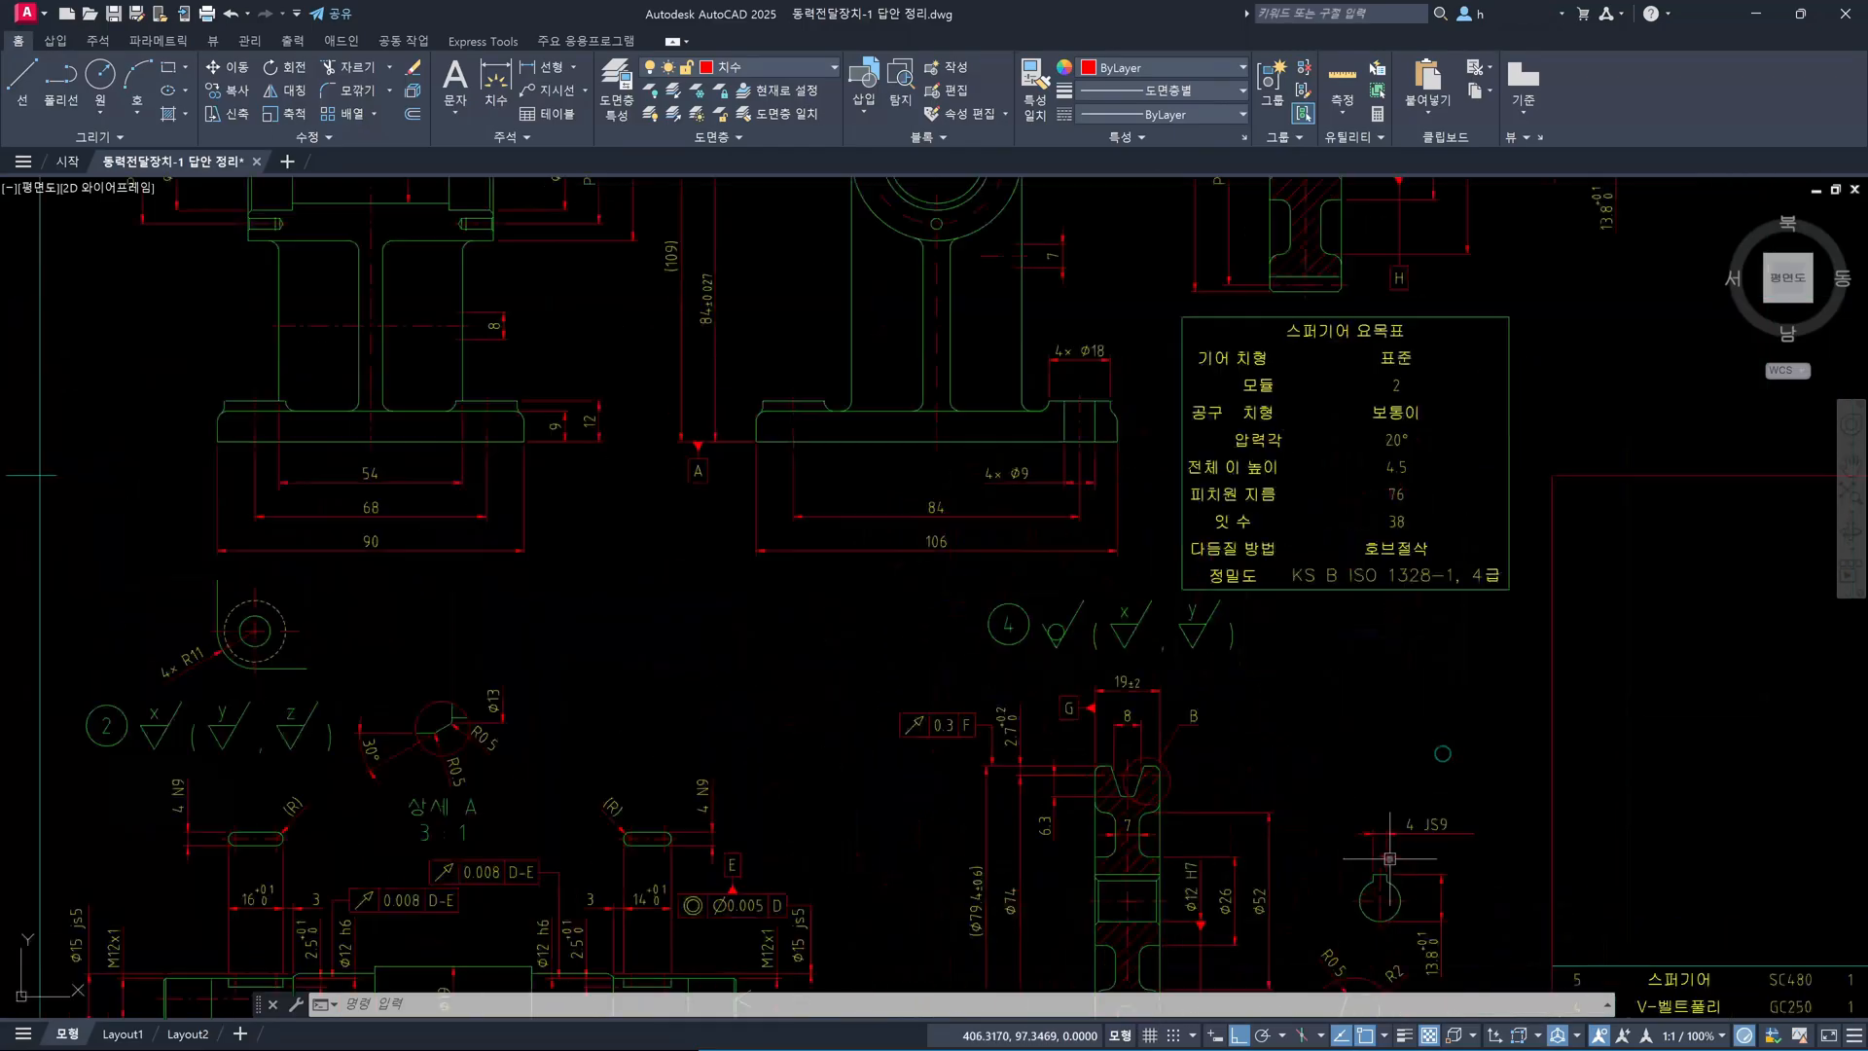
pyautogui.scroll(2, 1393, 888)
pyautogui.moveTo(1400, 891); pyautogui.dragTo(1389, 711, button='middle')
pyautogui.scroll(-4, 1424, 708)
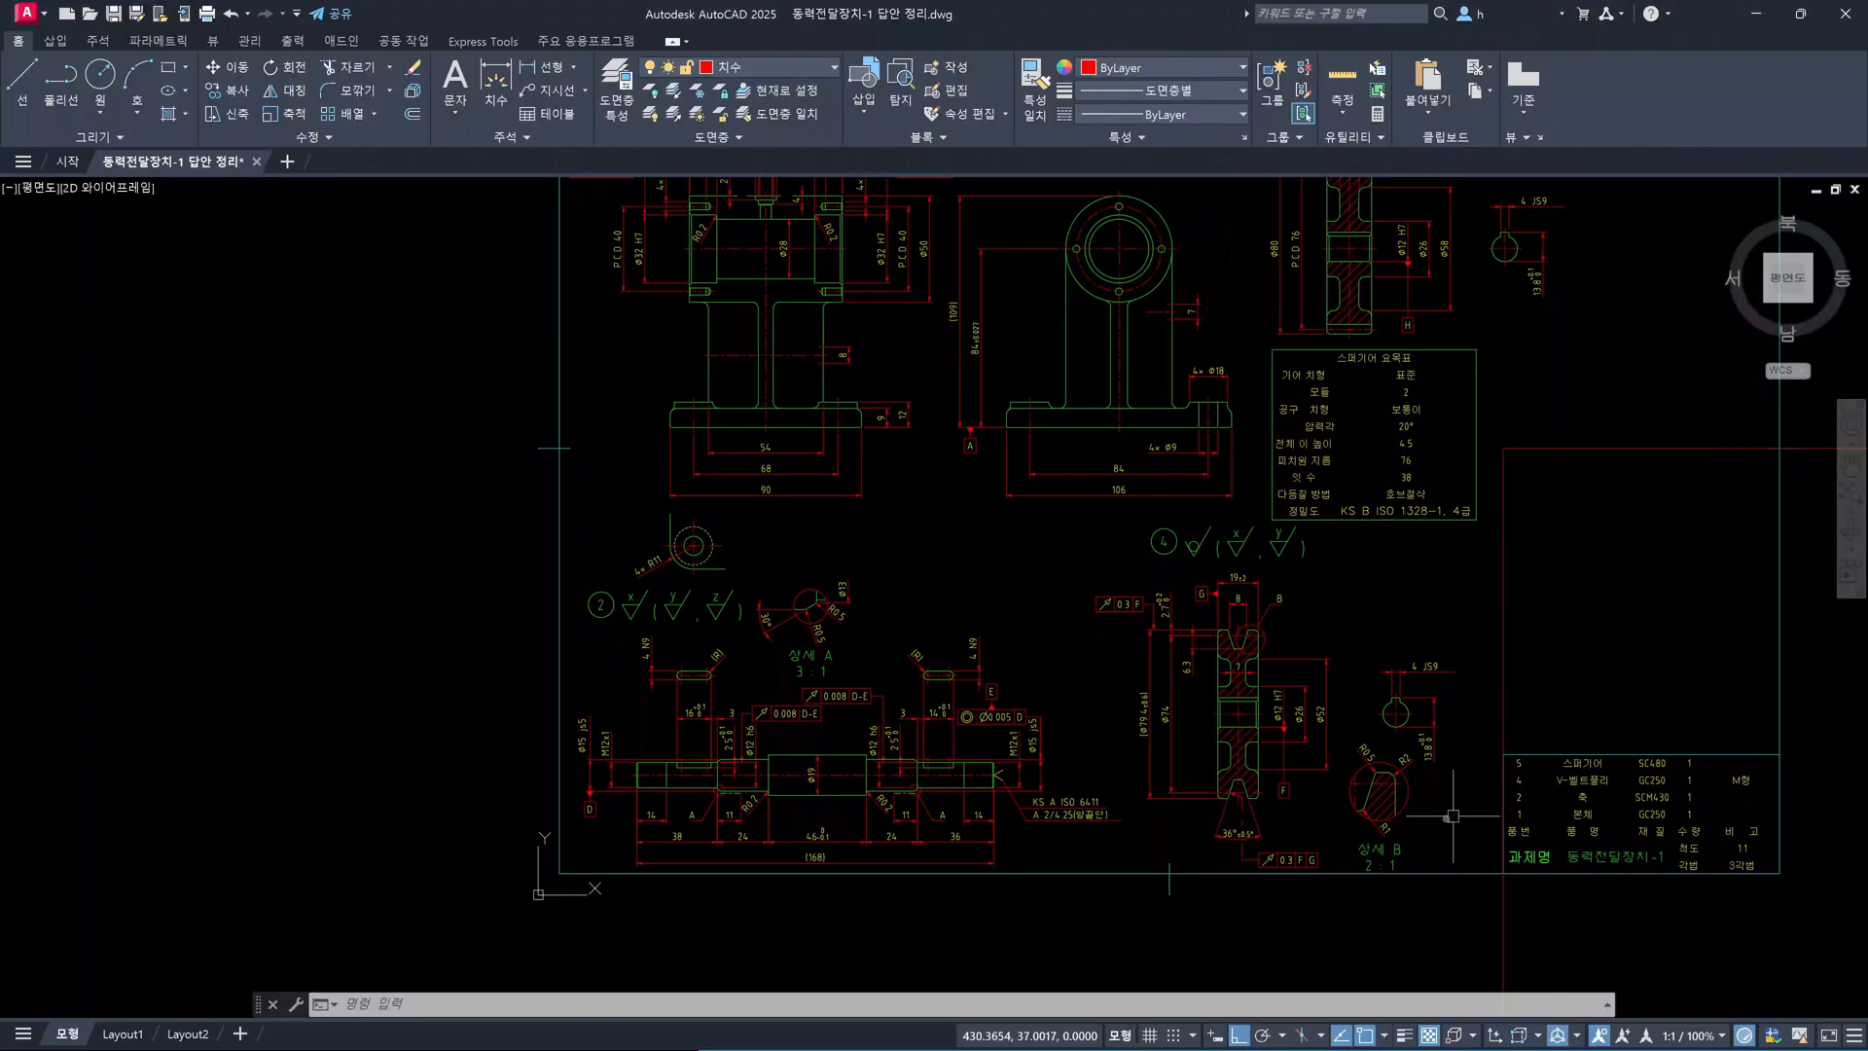
pyautogui.scroll(1, 1450, 818)
pyautogui.scroll(1, 1381, 813)
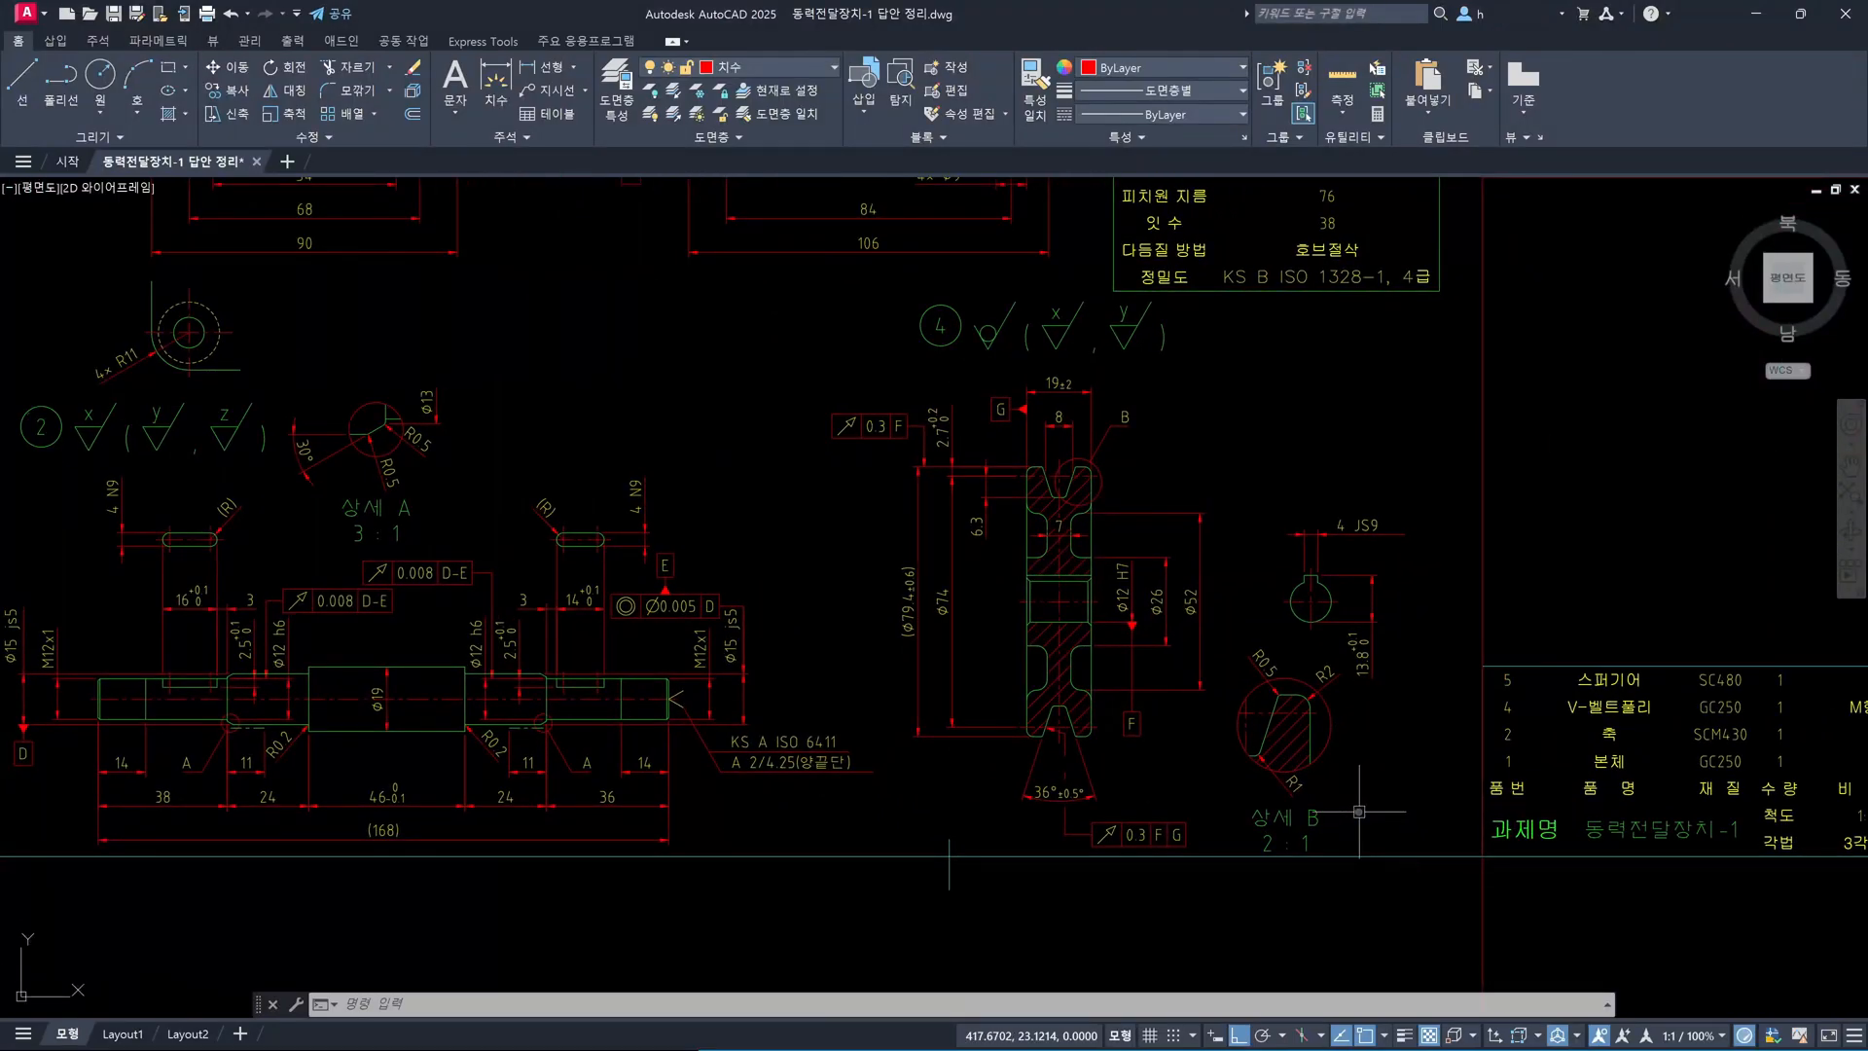
pyautogui.scroll(-2, 1392, 788)
pyautogui.scroll(-1, 1337, 767)
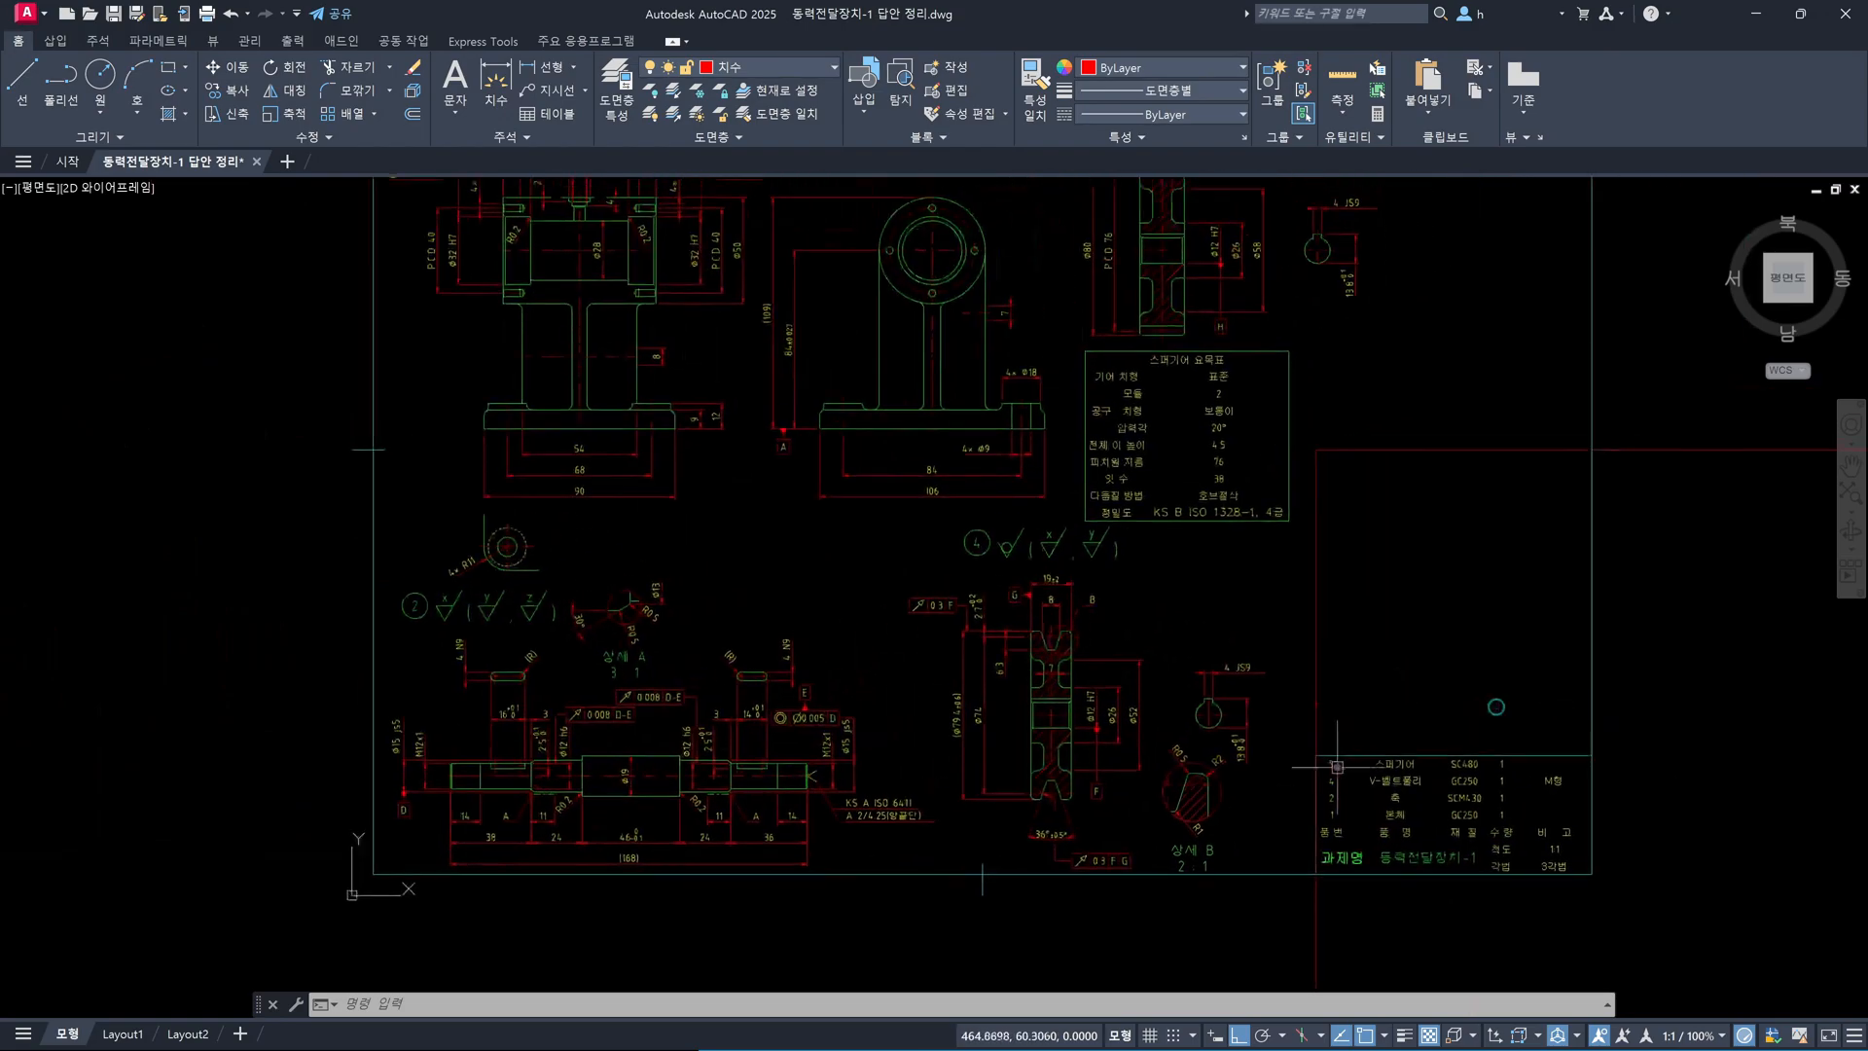
pyautogui.scroll(-2, 1265, 876)
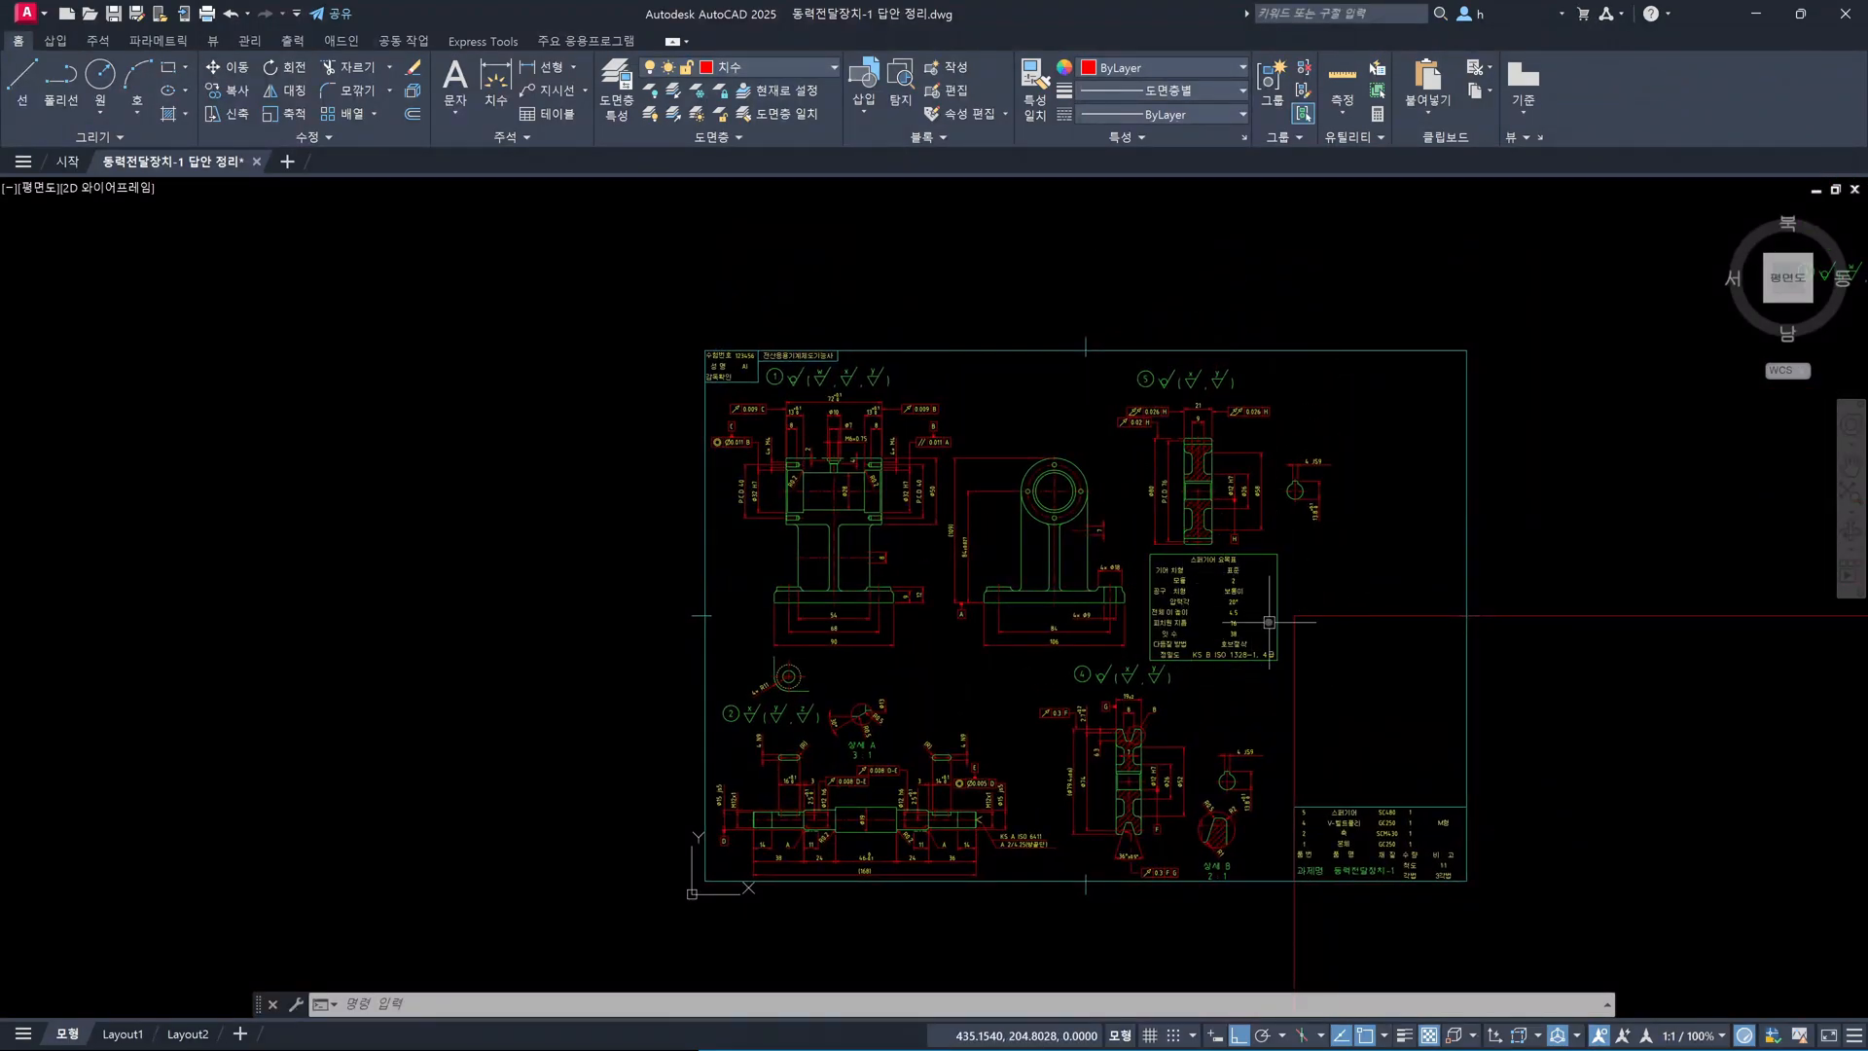
pyautogui.scroll(2, 1349, 798)
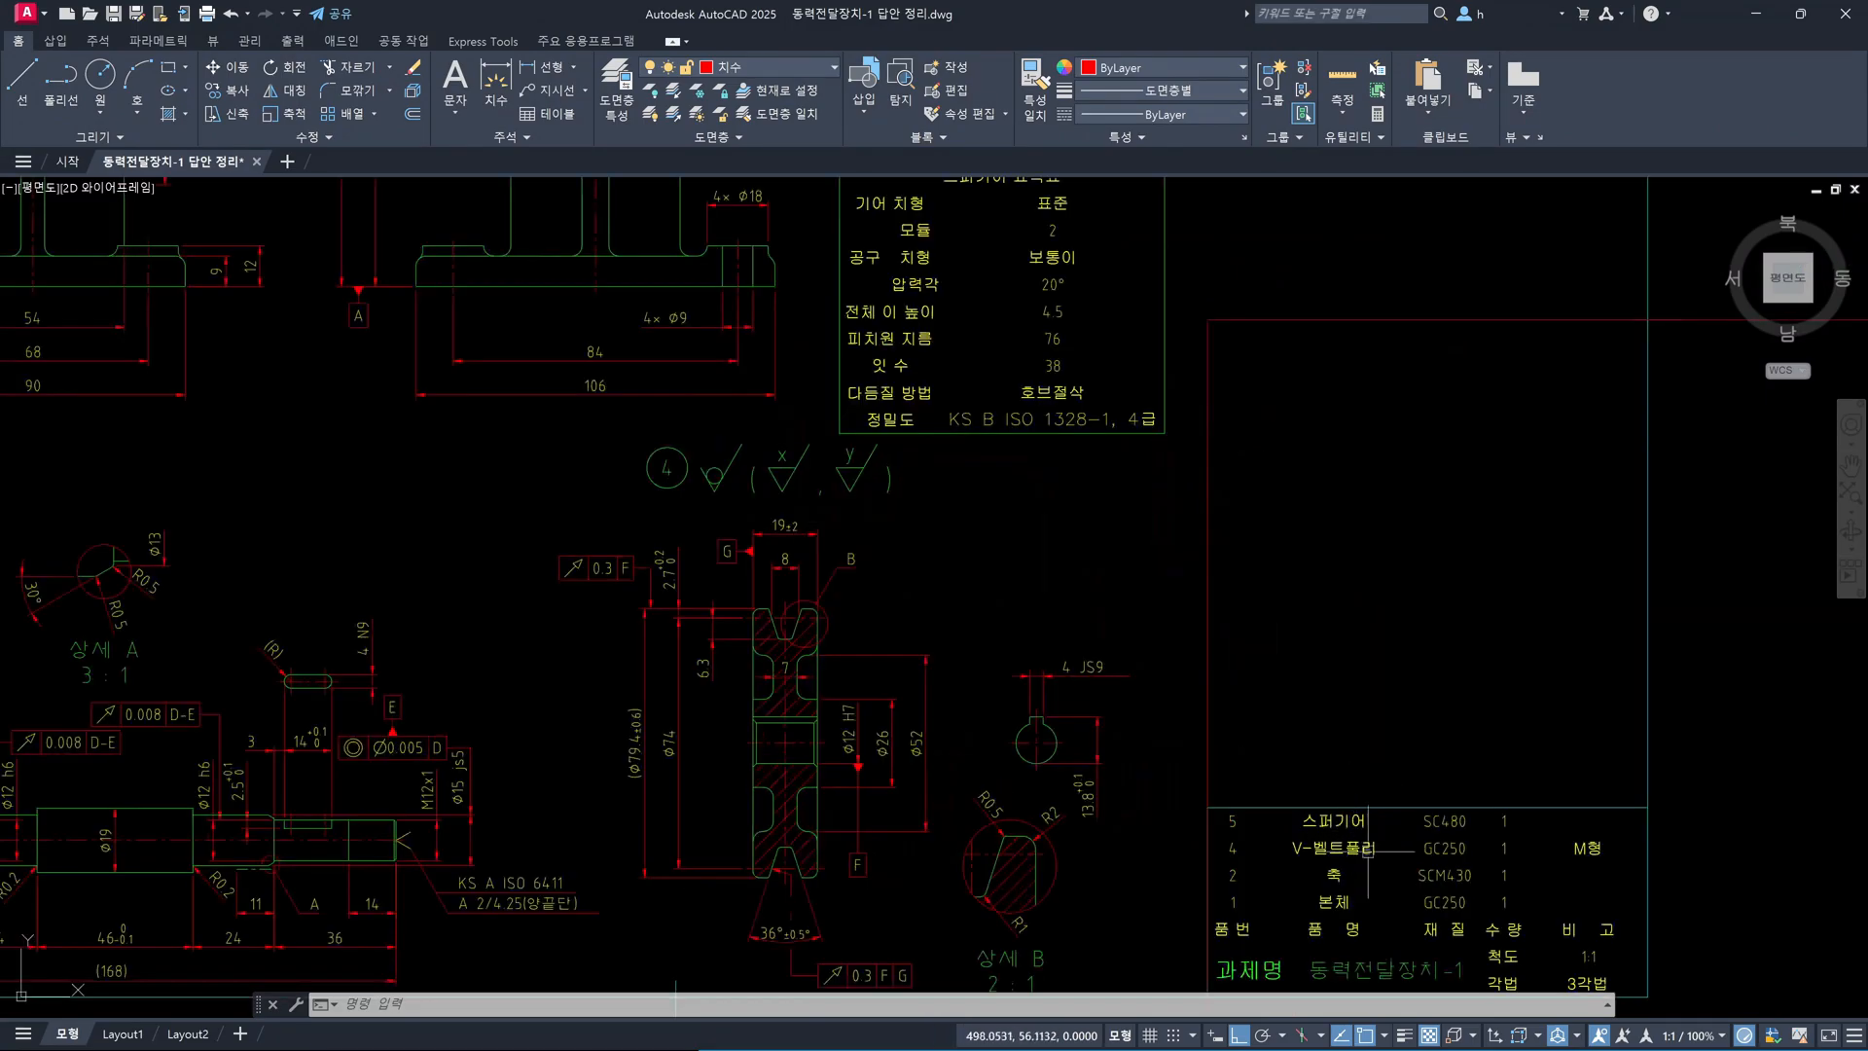
pyautogui.scroll(-1, 1368, 853)
pyautogui.scroll(2, 1369, 872)
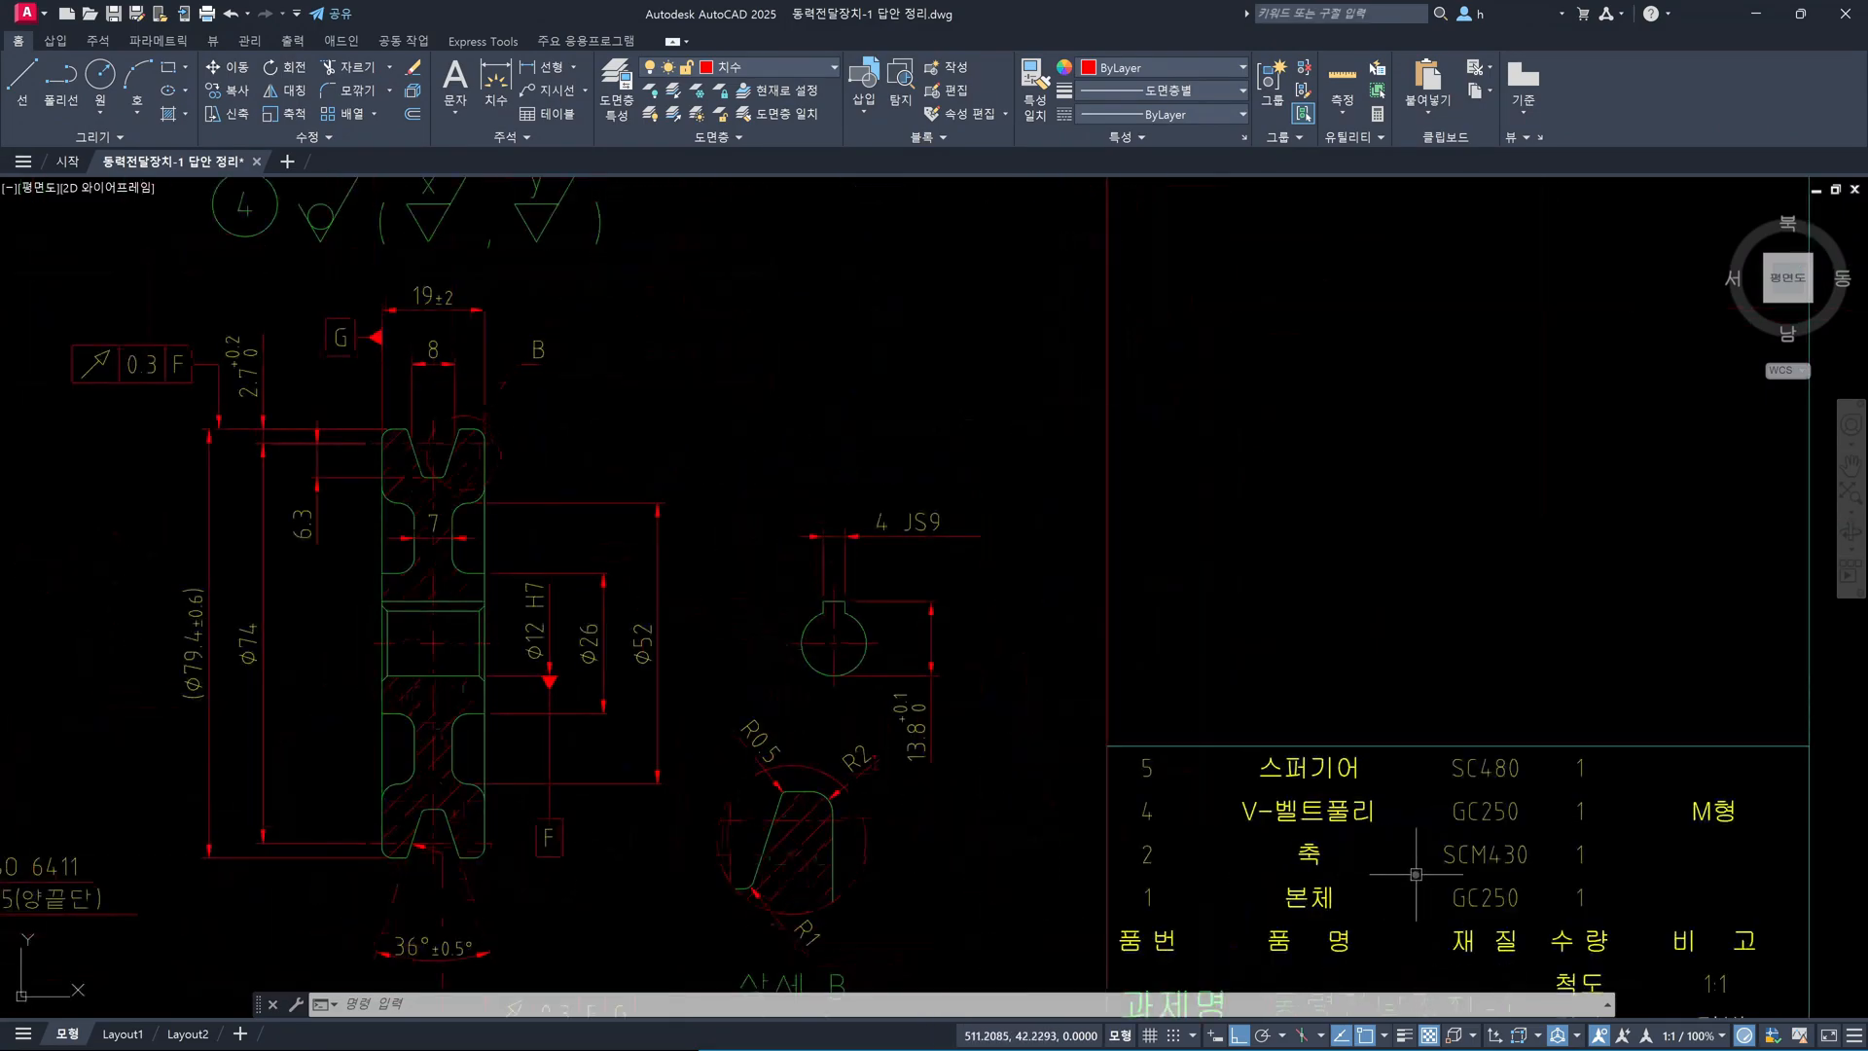
pyautogui.scroll(-2, 1415, 874)
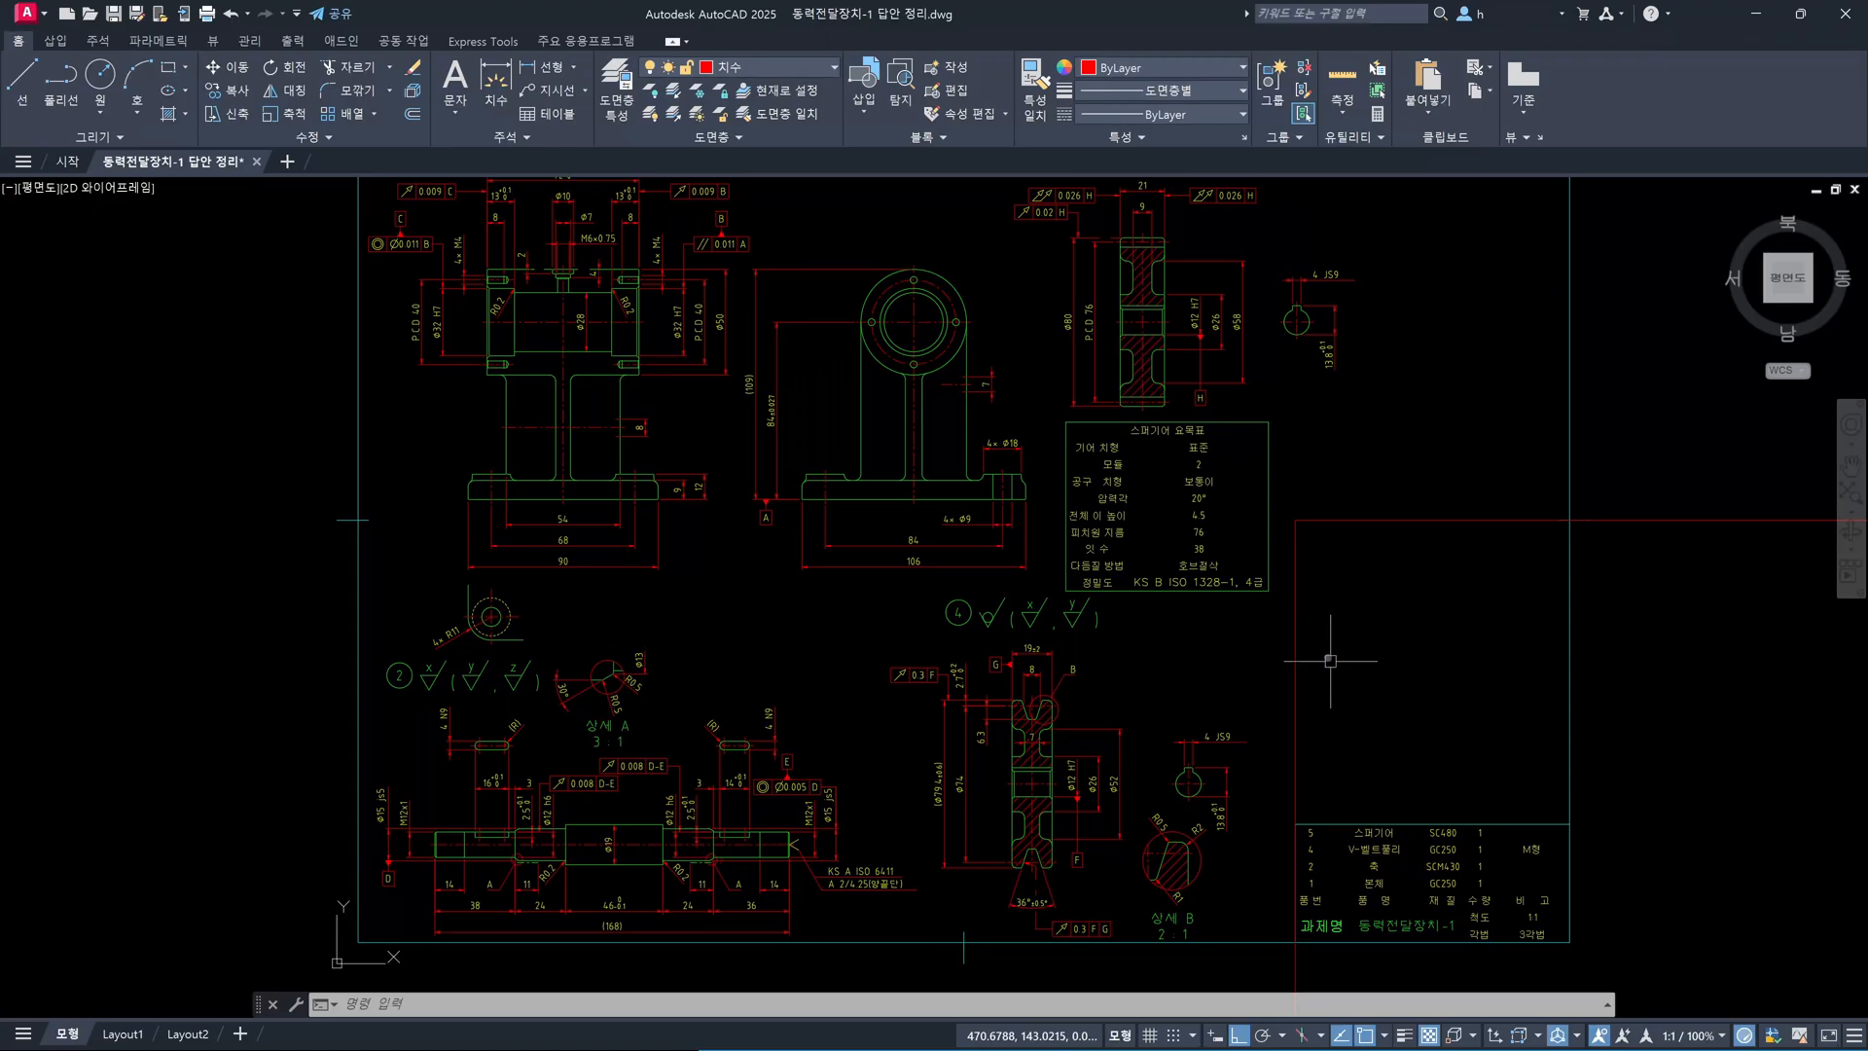
# Thaw the 가는실선 and 가상선 layers
pyautogui.click(821, 67)
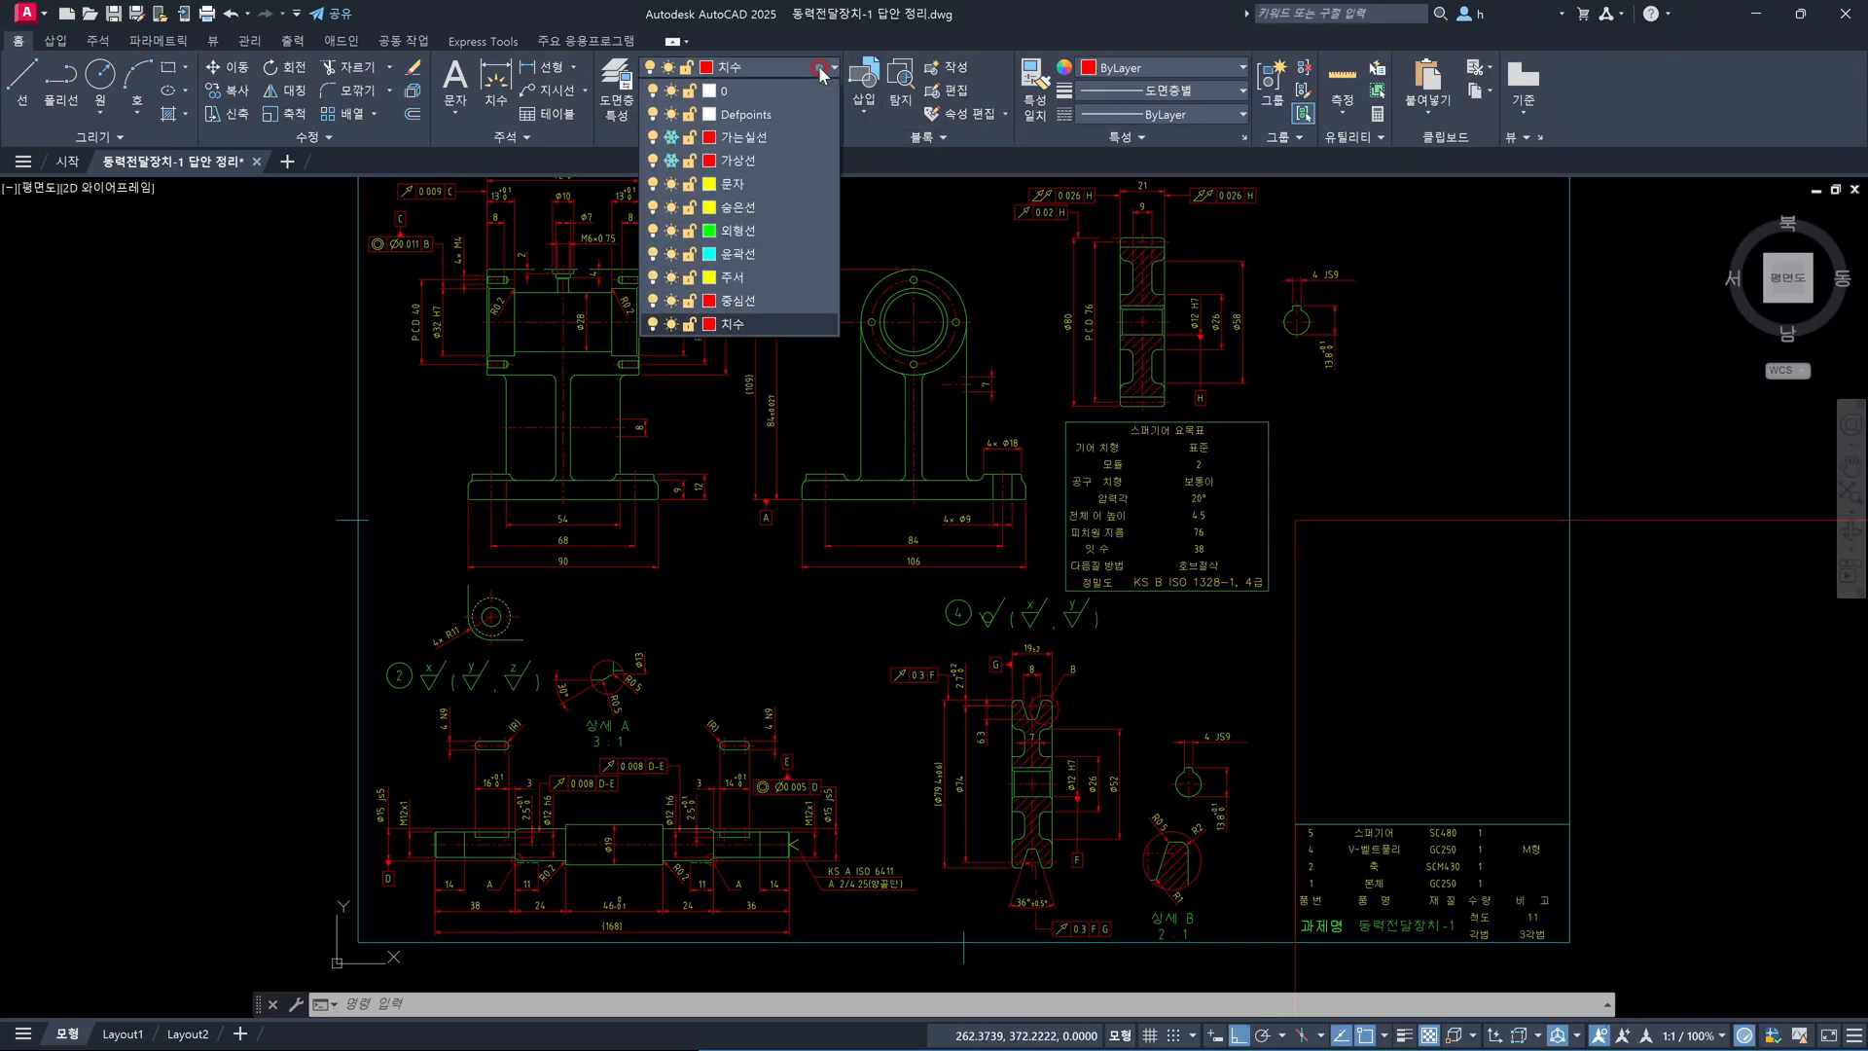
pyautogui.click(672, 138)
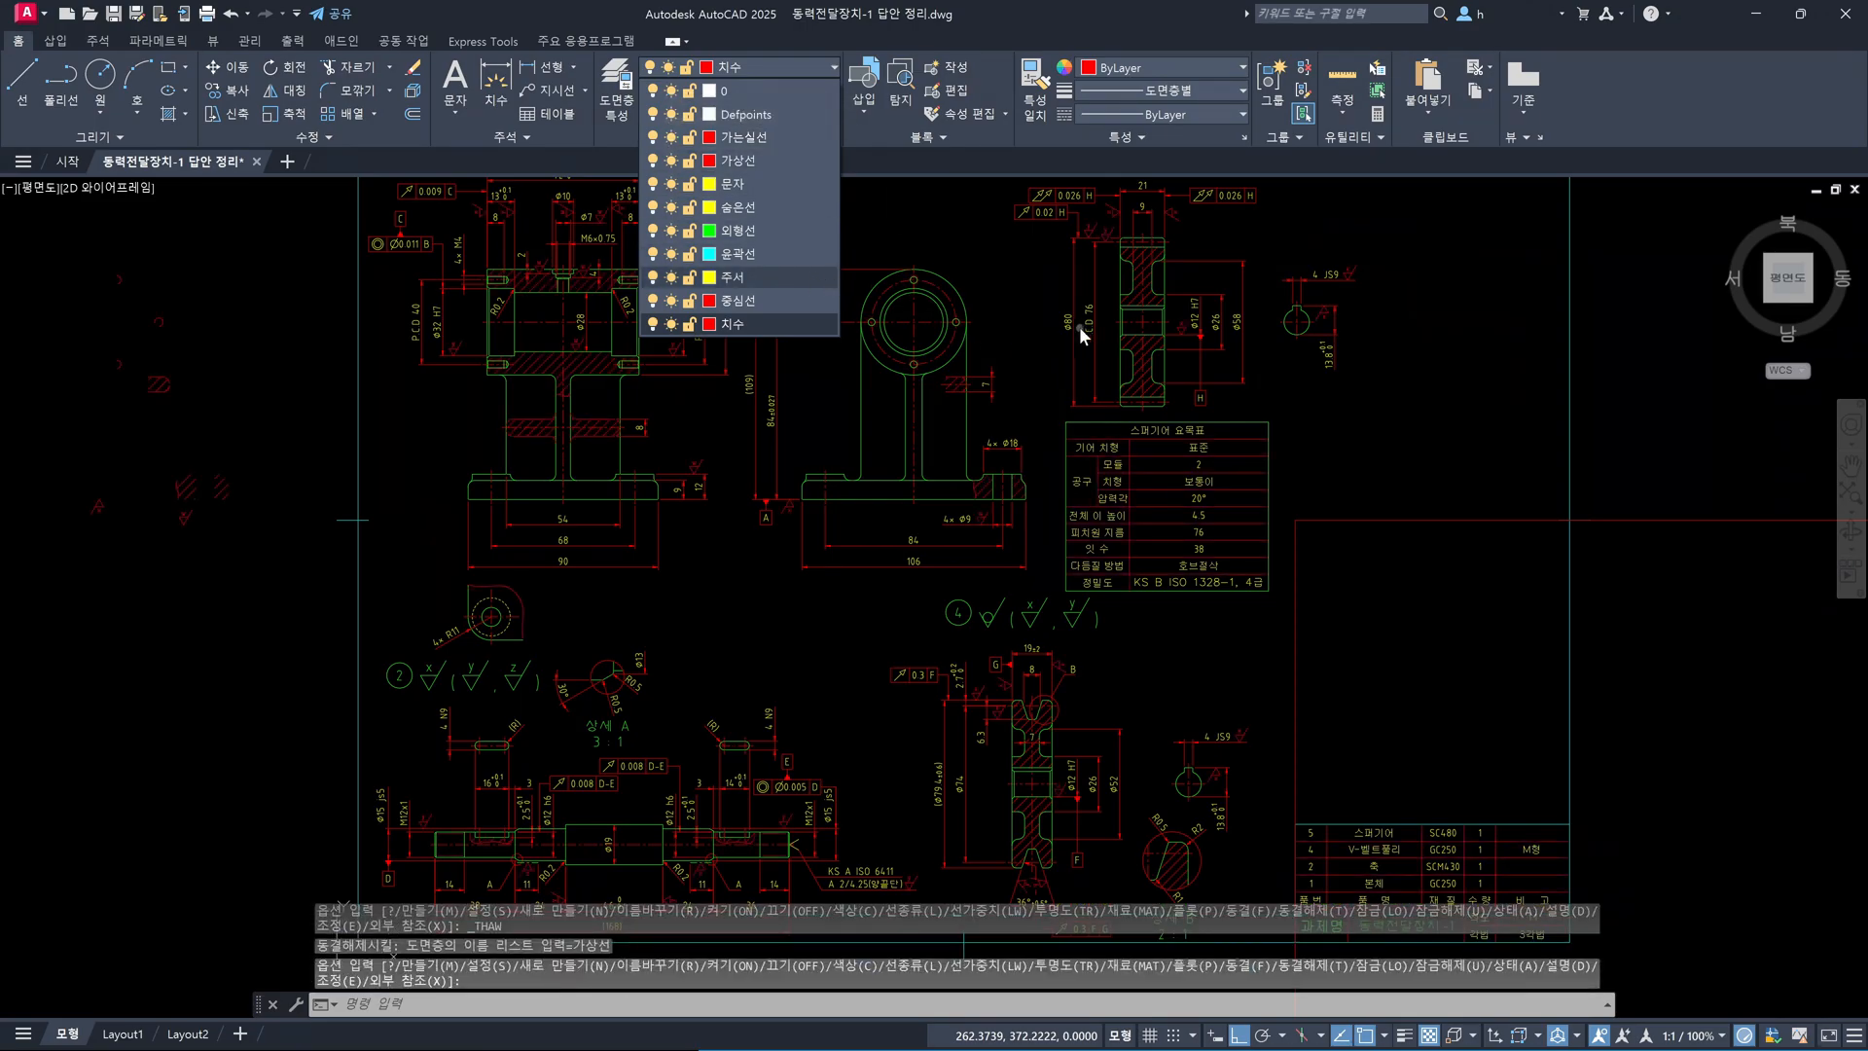
pyautogui.click(1211, 417)
pyautogui.scroll(-4, 1163, 431)
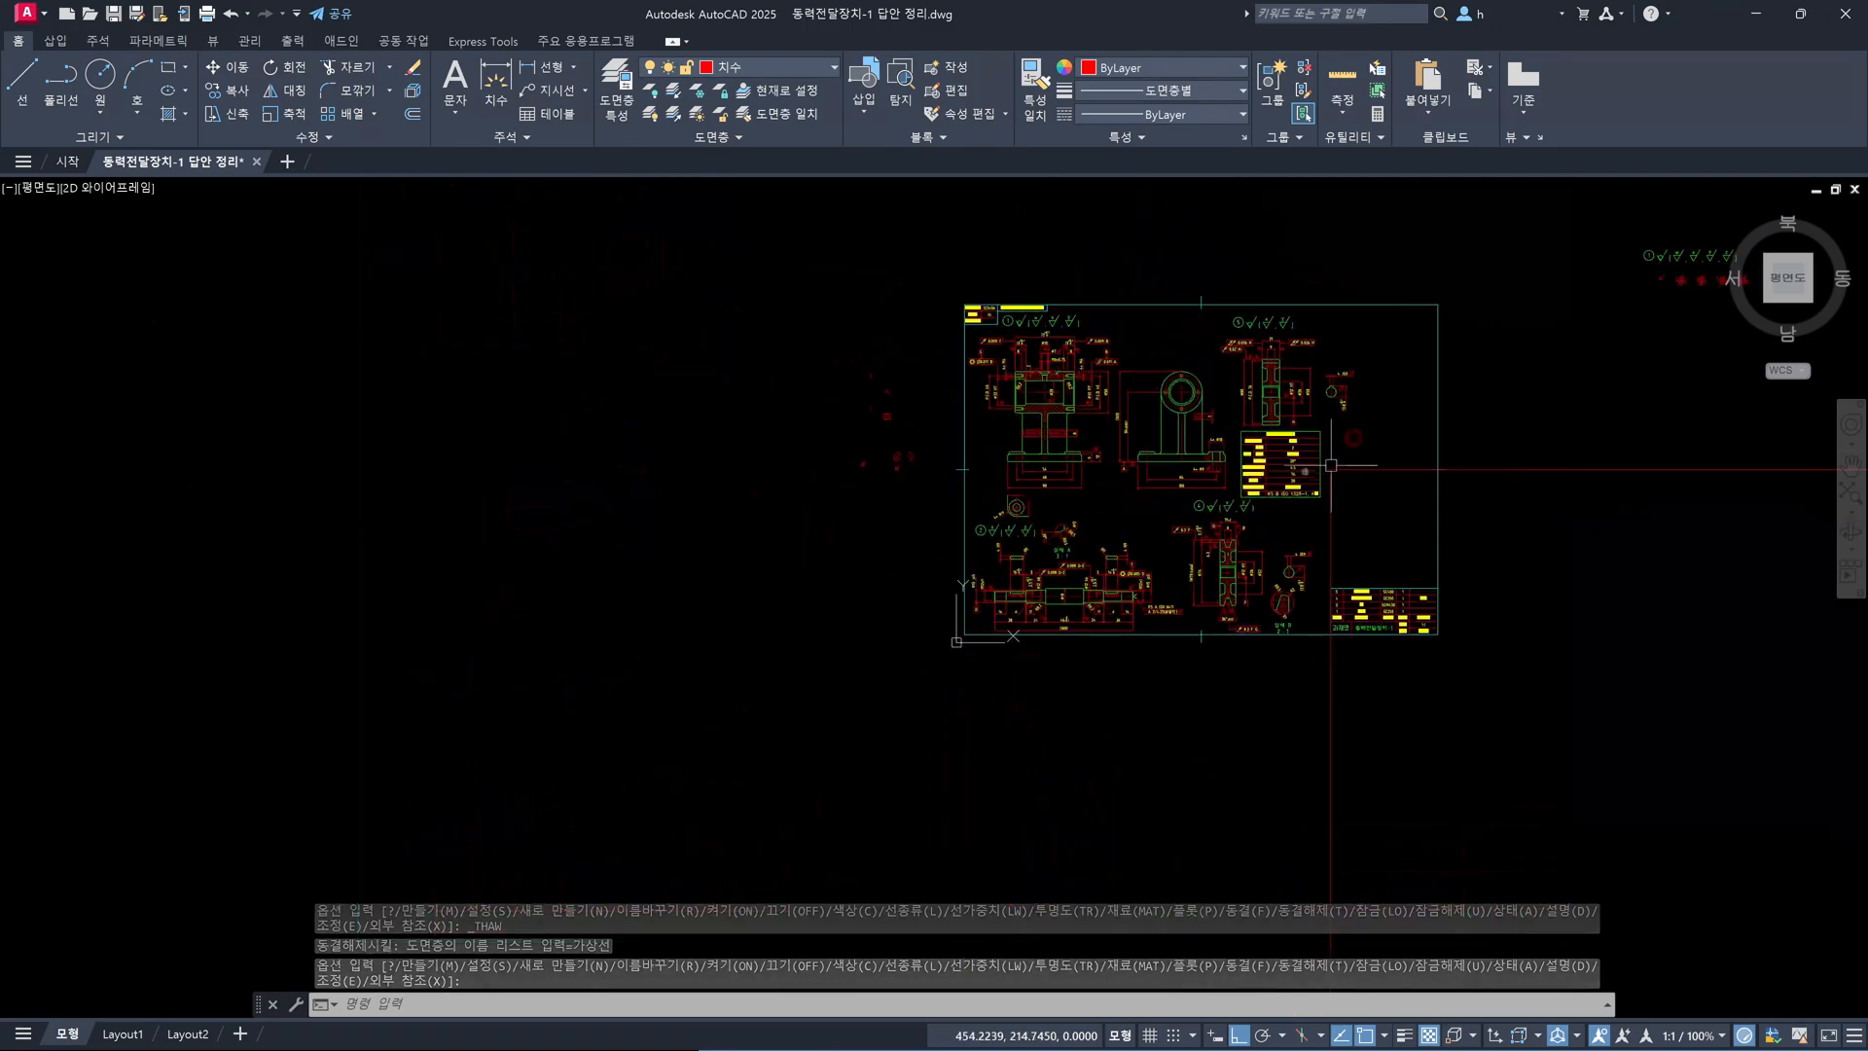
# Delete the stray hatches and annotation fragments lying outside the sheet, beyond its left border
pyautogui.scroll(3, 967, 535)
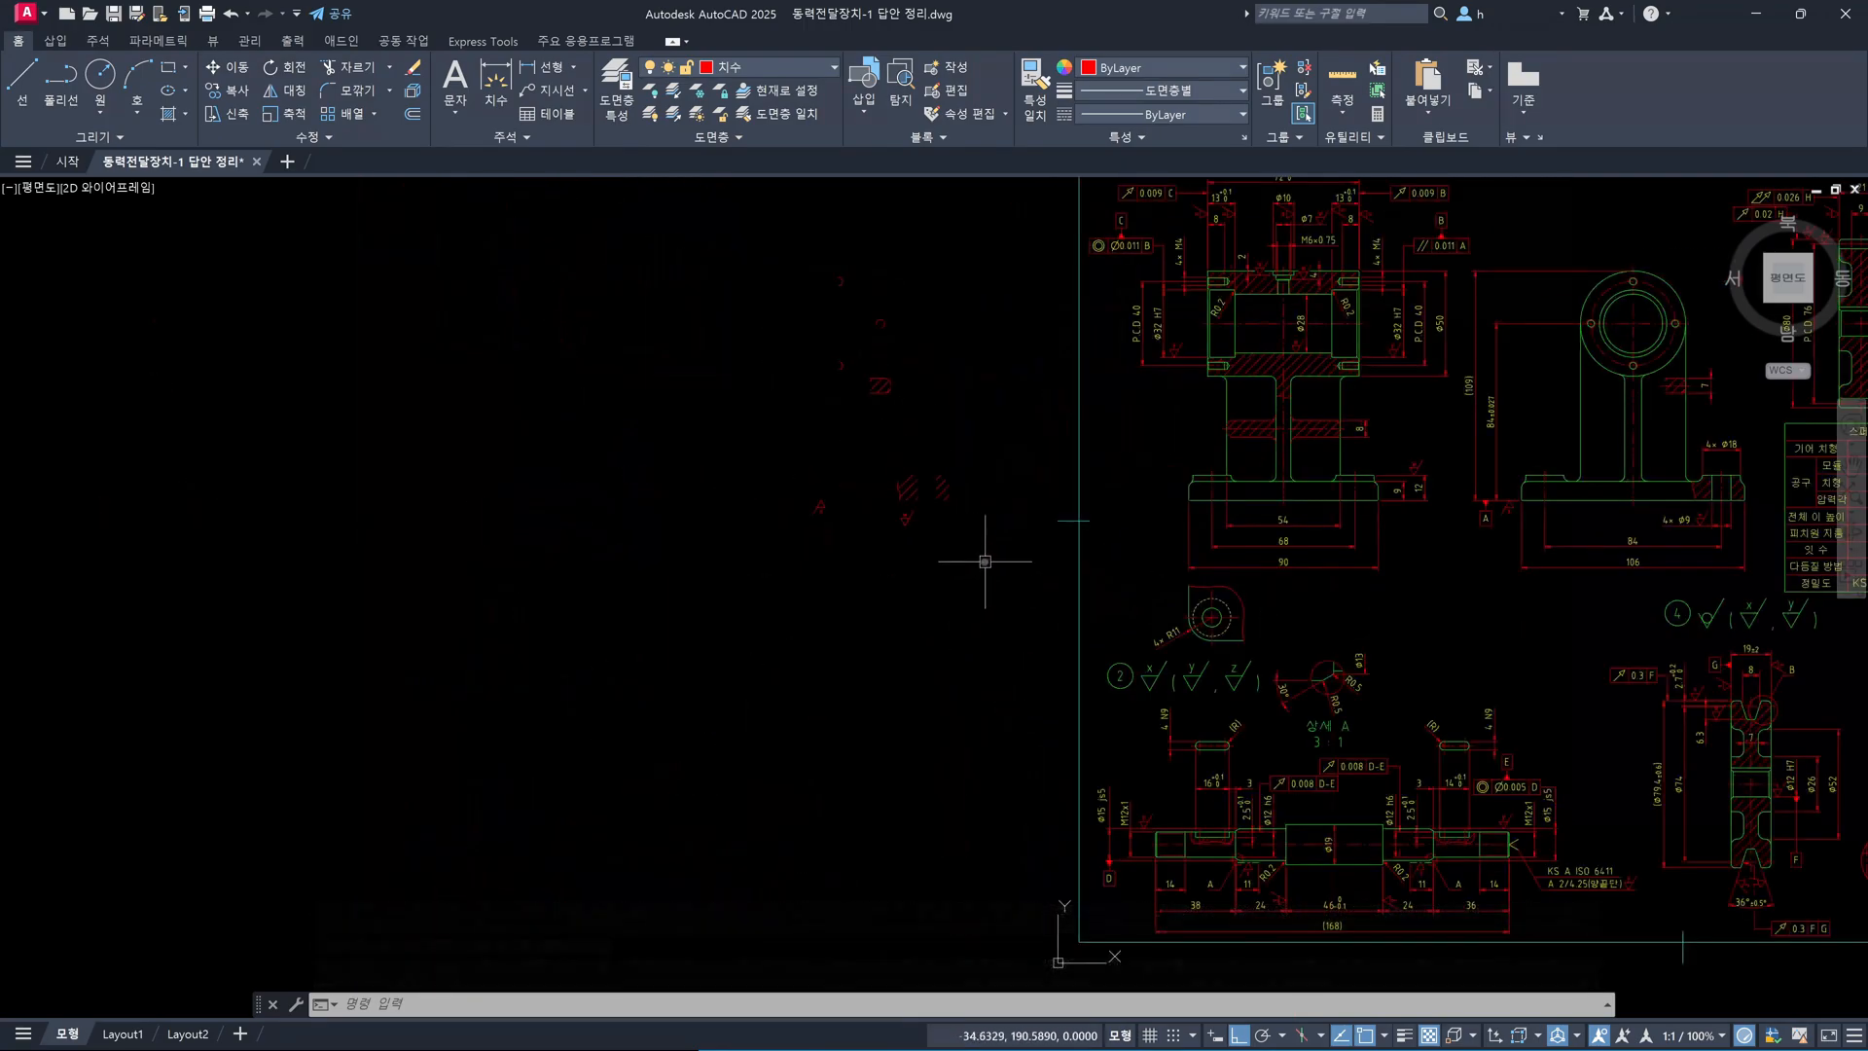
pyautogui.scroll(-1, 985, 562)
pyautogui.click(984, 561)
pyautogui.click(813, 321)
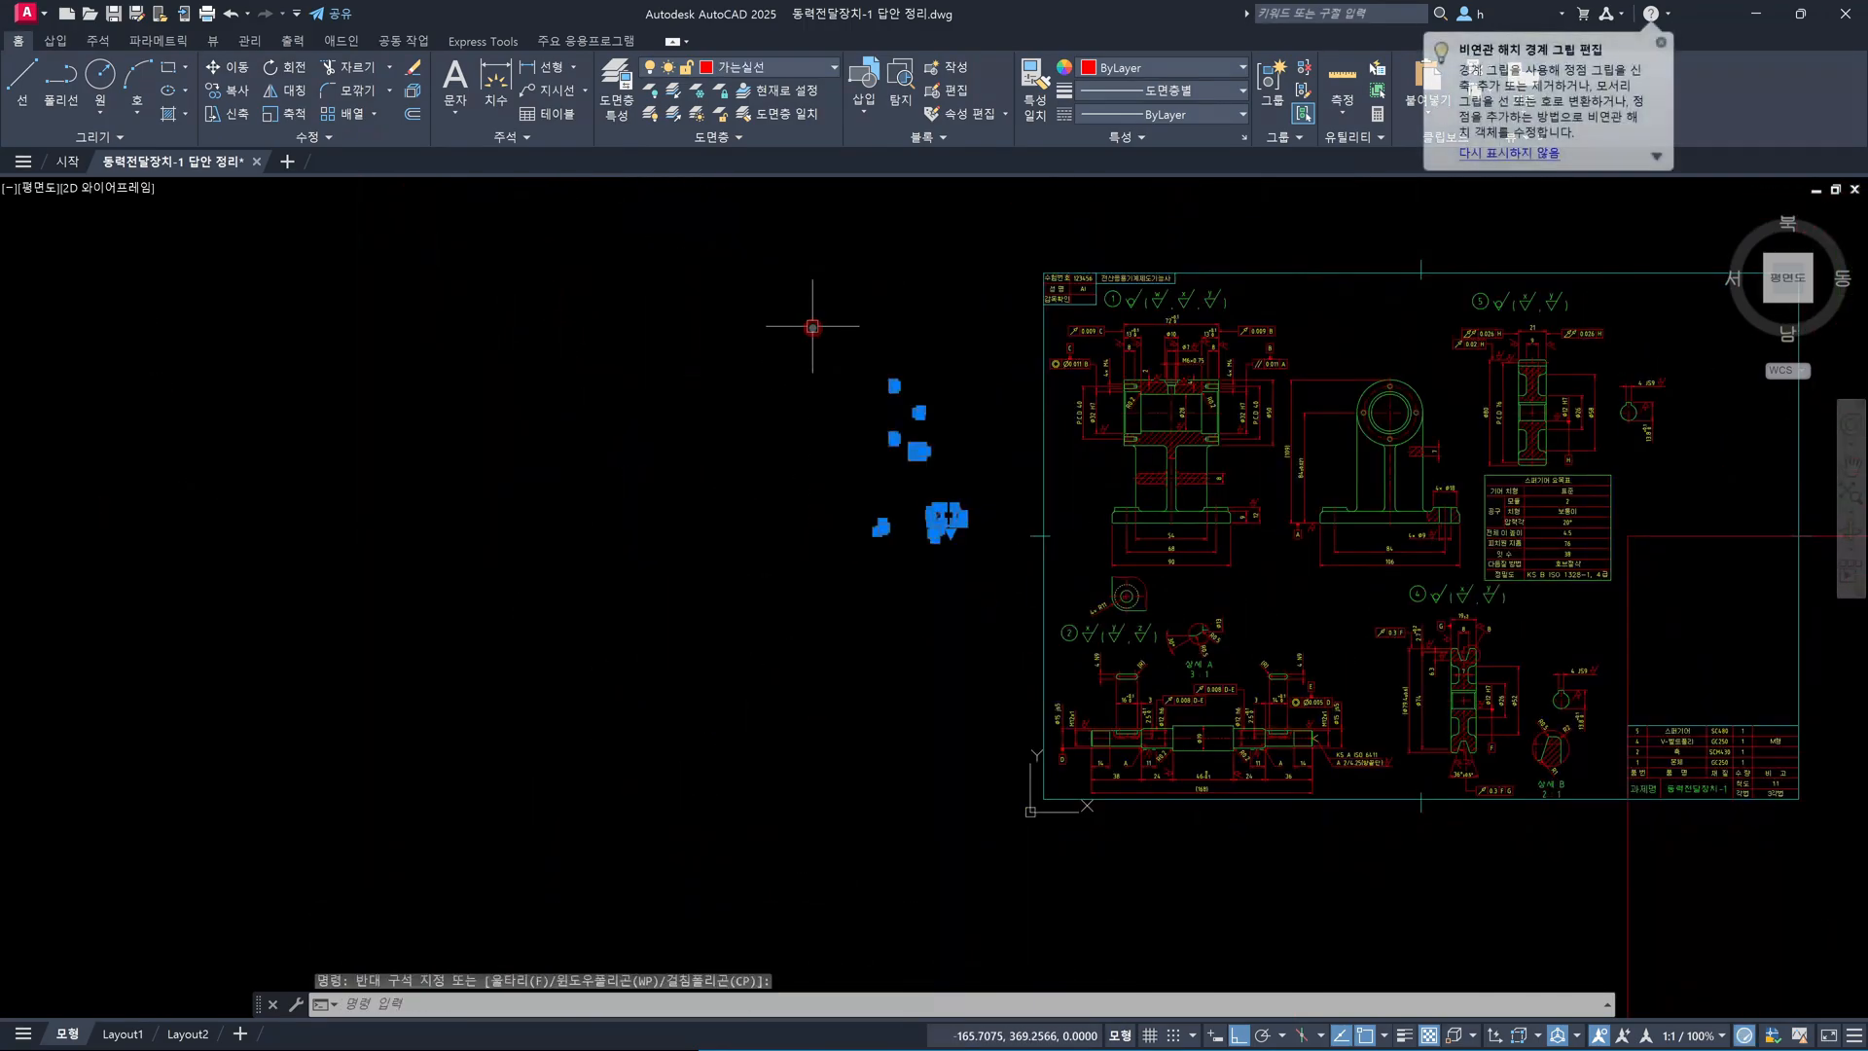
pyautogui.press('Delete')
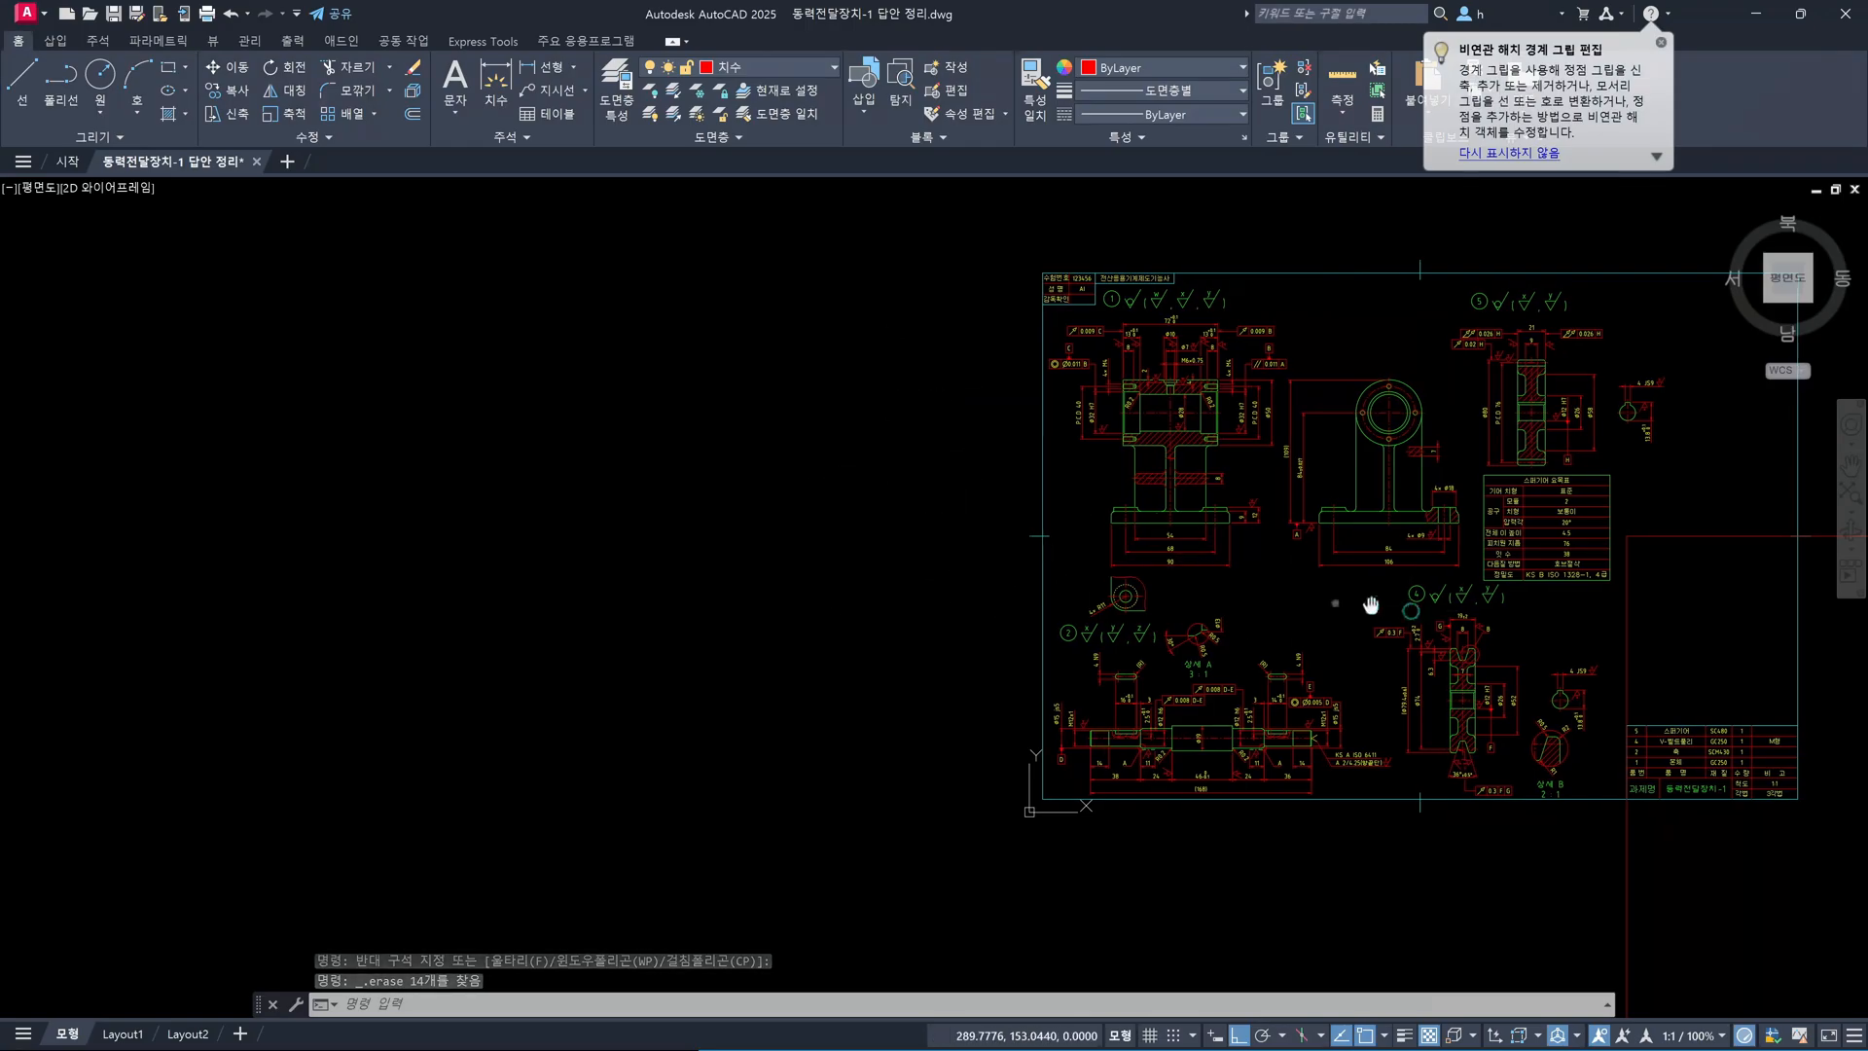
# Check the list of layers, then examine the V-belt pulley views and the parts list on the sheet
pyautogui.moveTo(1533, 626)
pyautogui.mouseDown(button='middle')
pyautogui.moveTo(1196, 590)
pyautogui.moveTo(1154, 715)
pyautogui.mouseUp(button='middle')
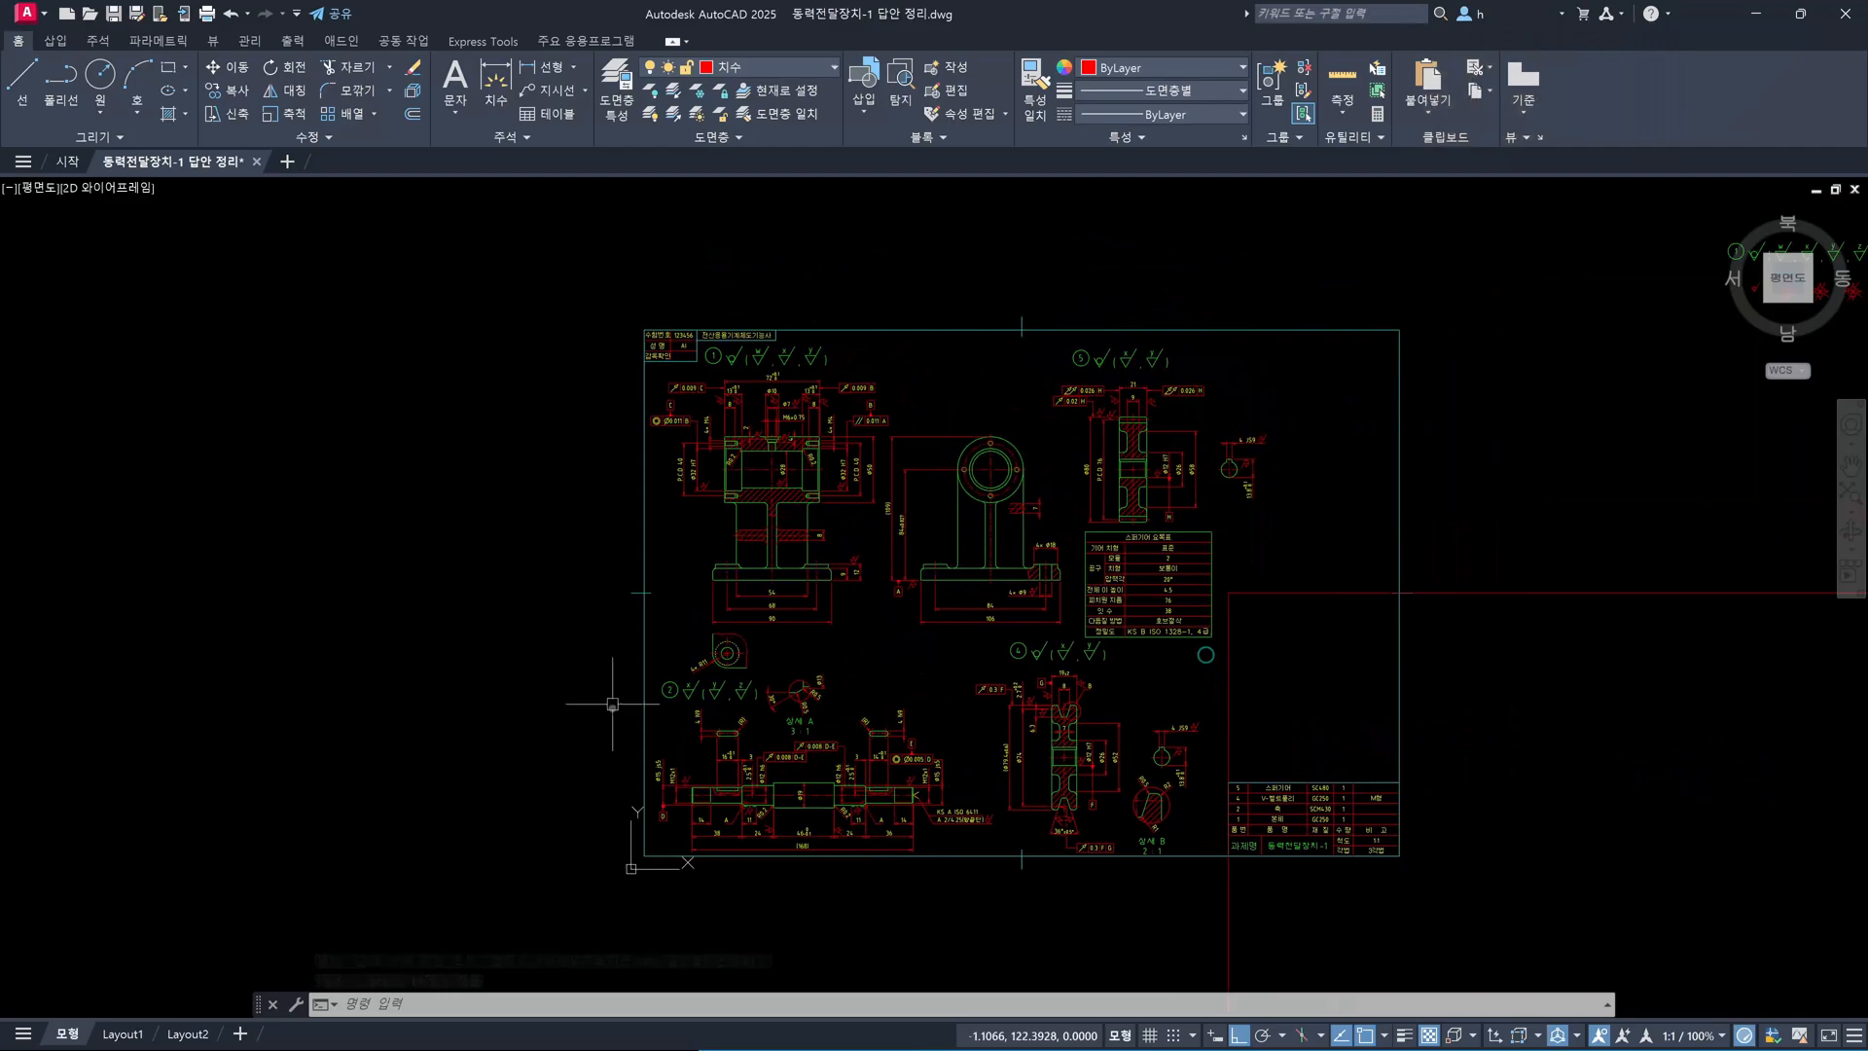
pyautogui.click(810, 71)
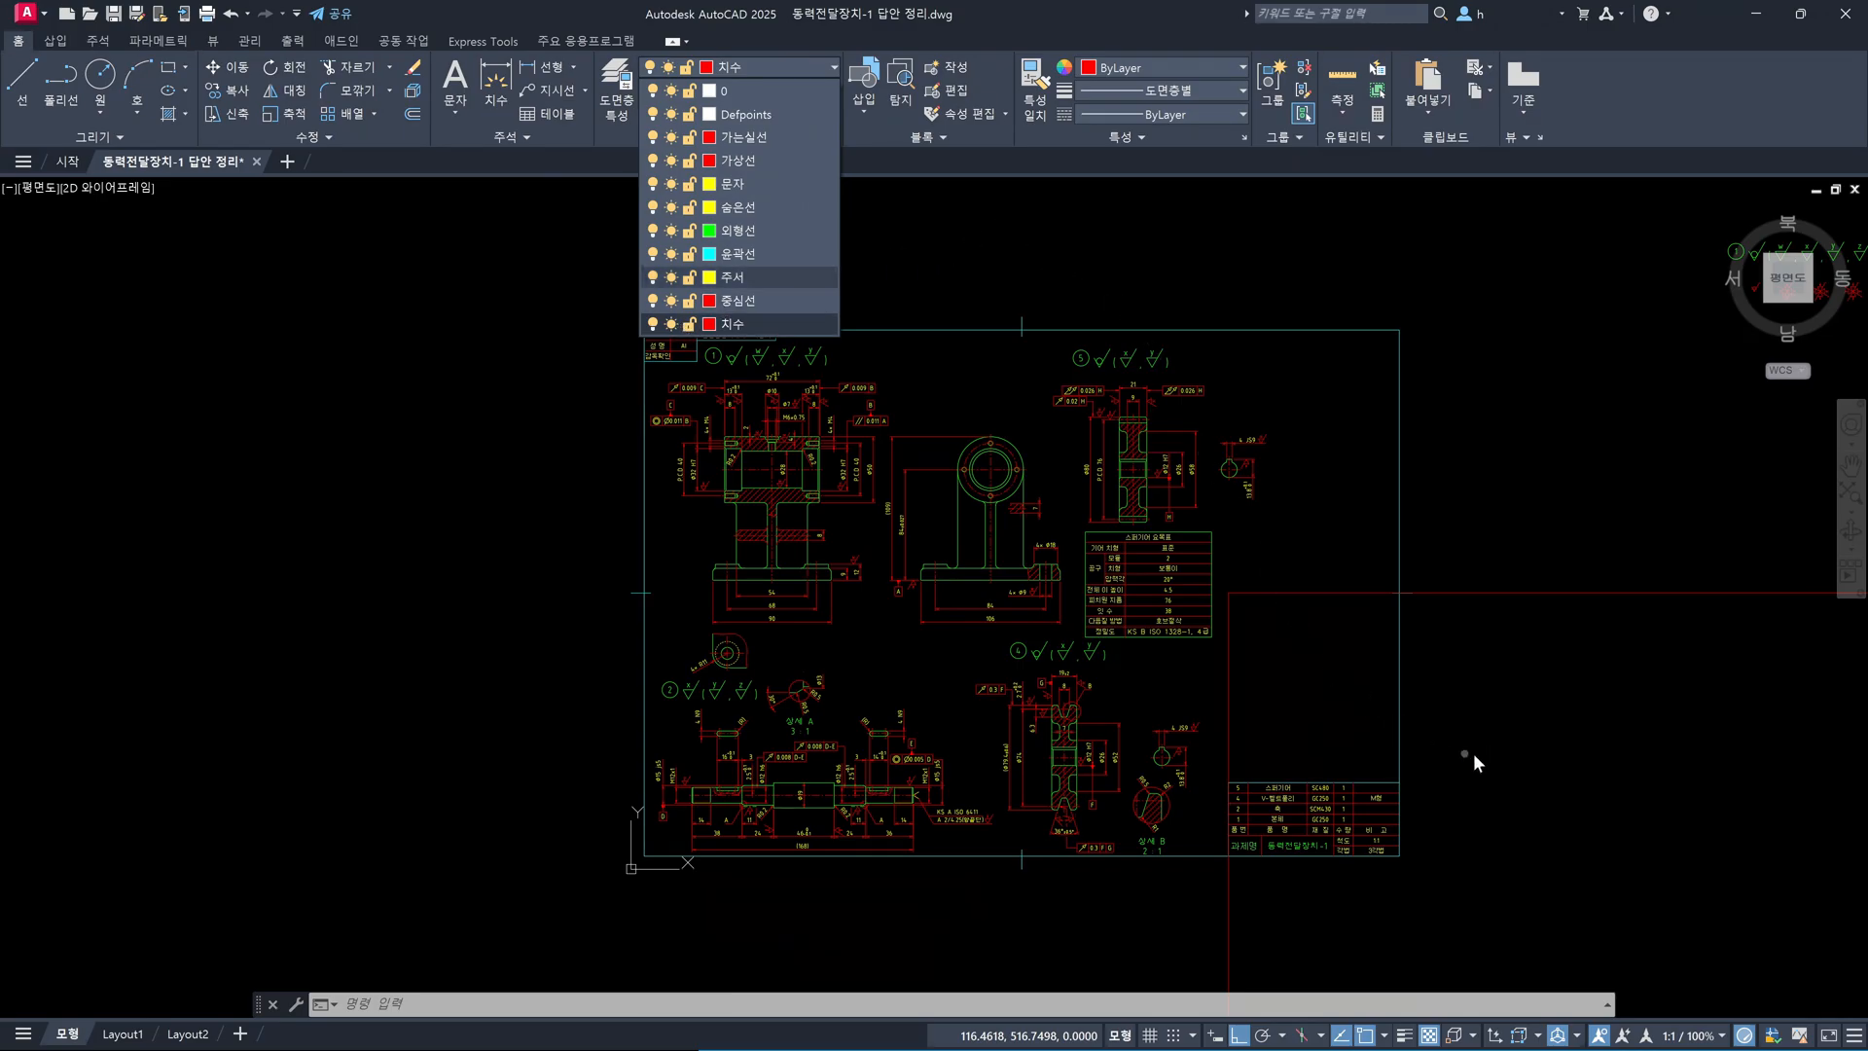
pyautogui.press('Escape')
pyautogui.scroll(4, 1366, 809)
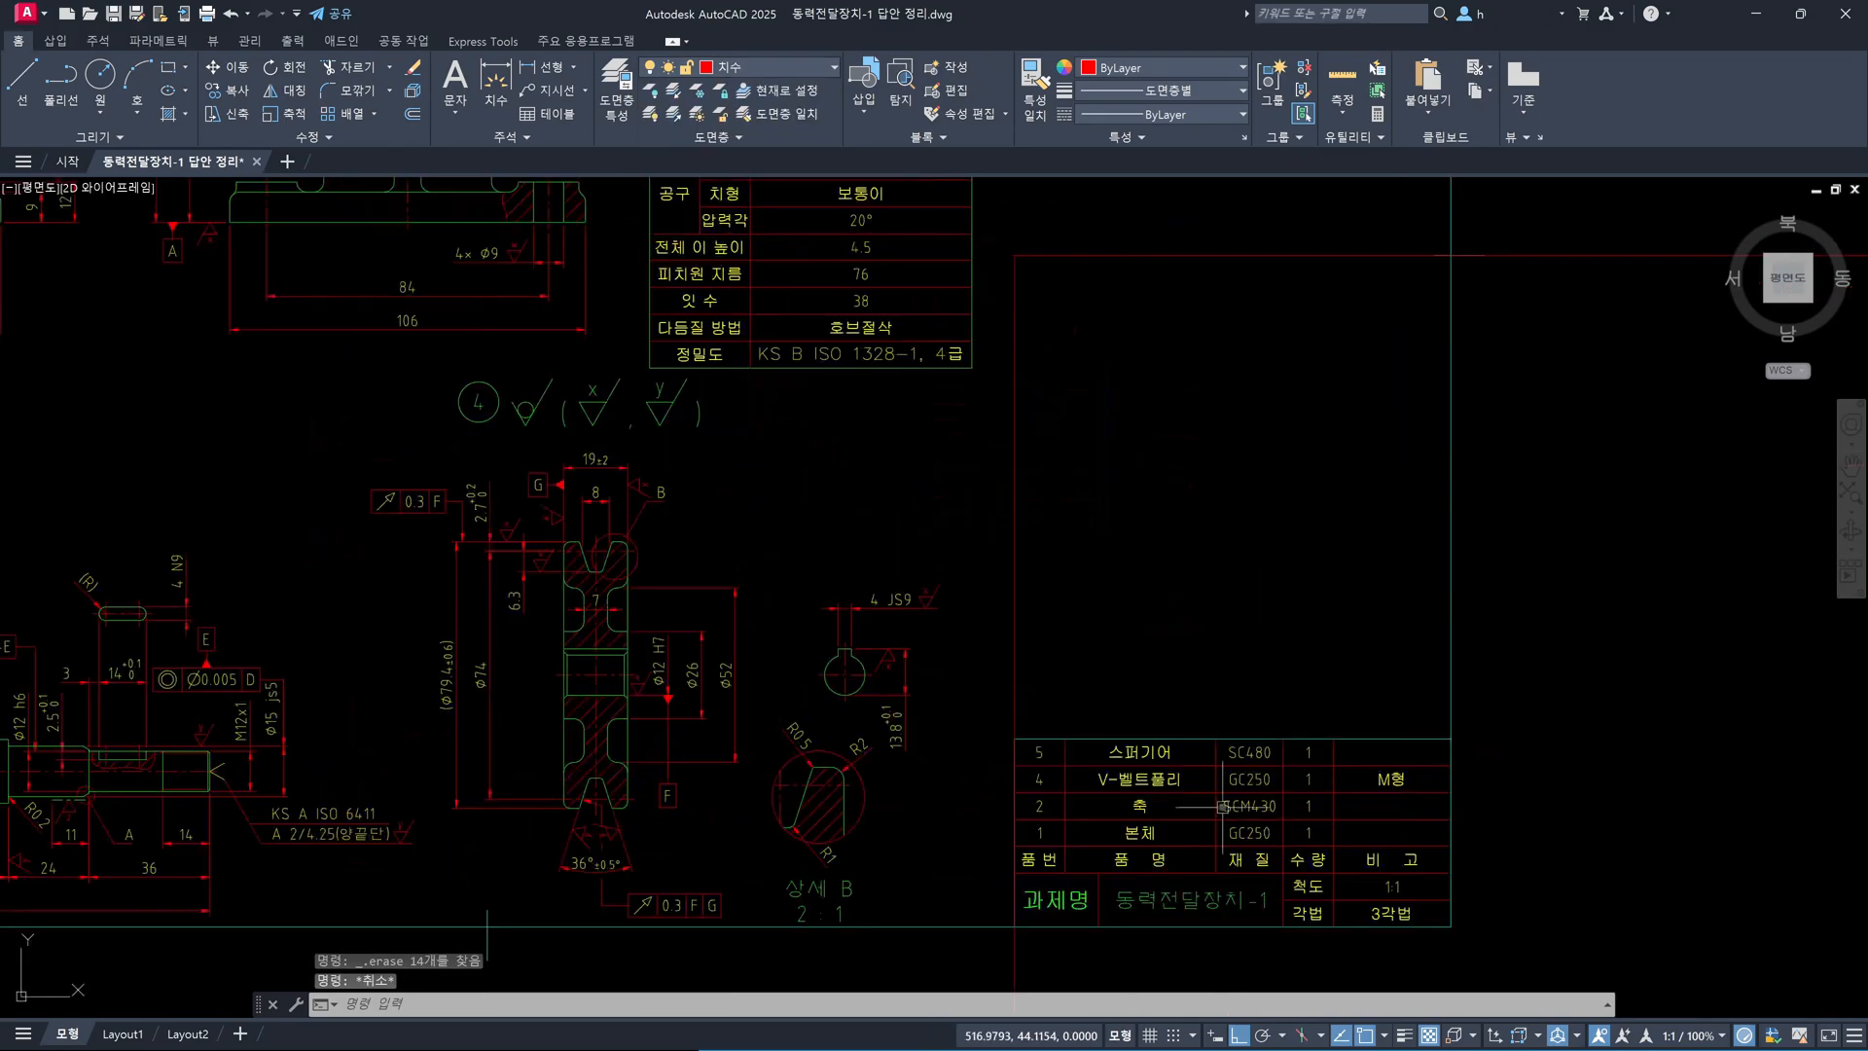
pyautogui.scroll(-2, 1223, 807)
pyautogui.moveTo(1116, 701); pyautogui.dragTo(1151, 751, button='middle')
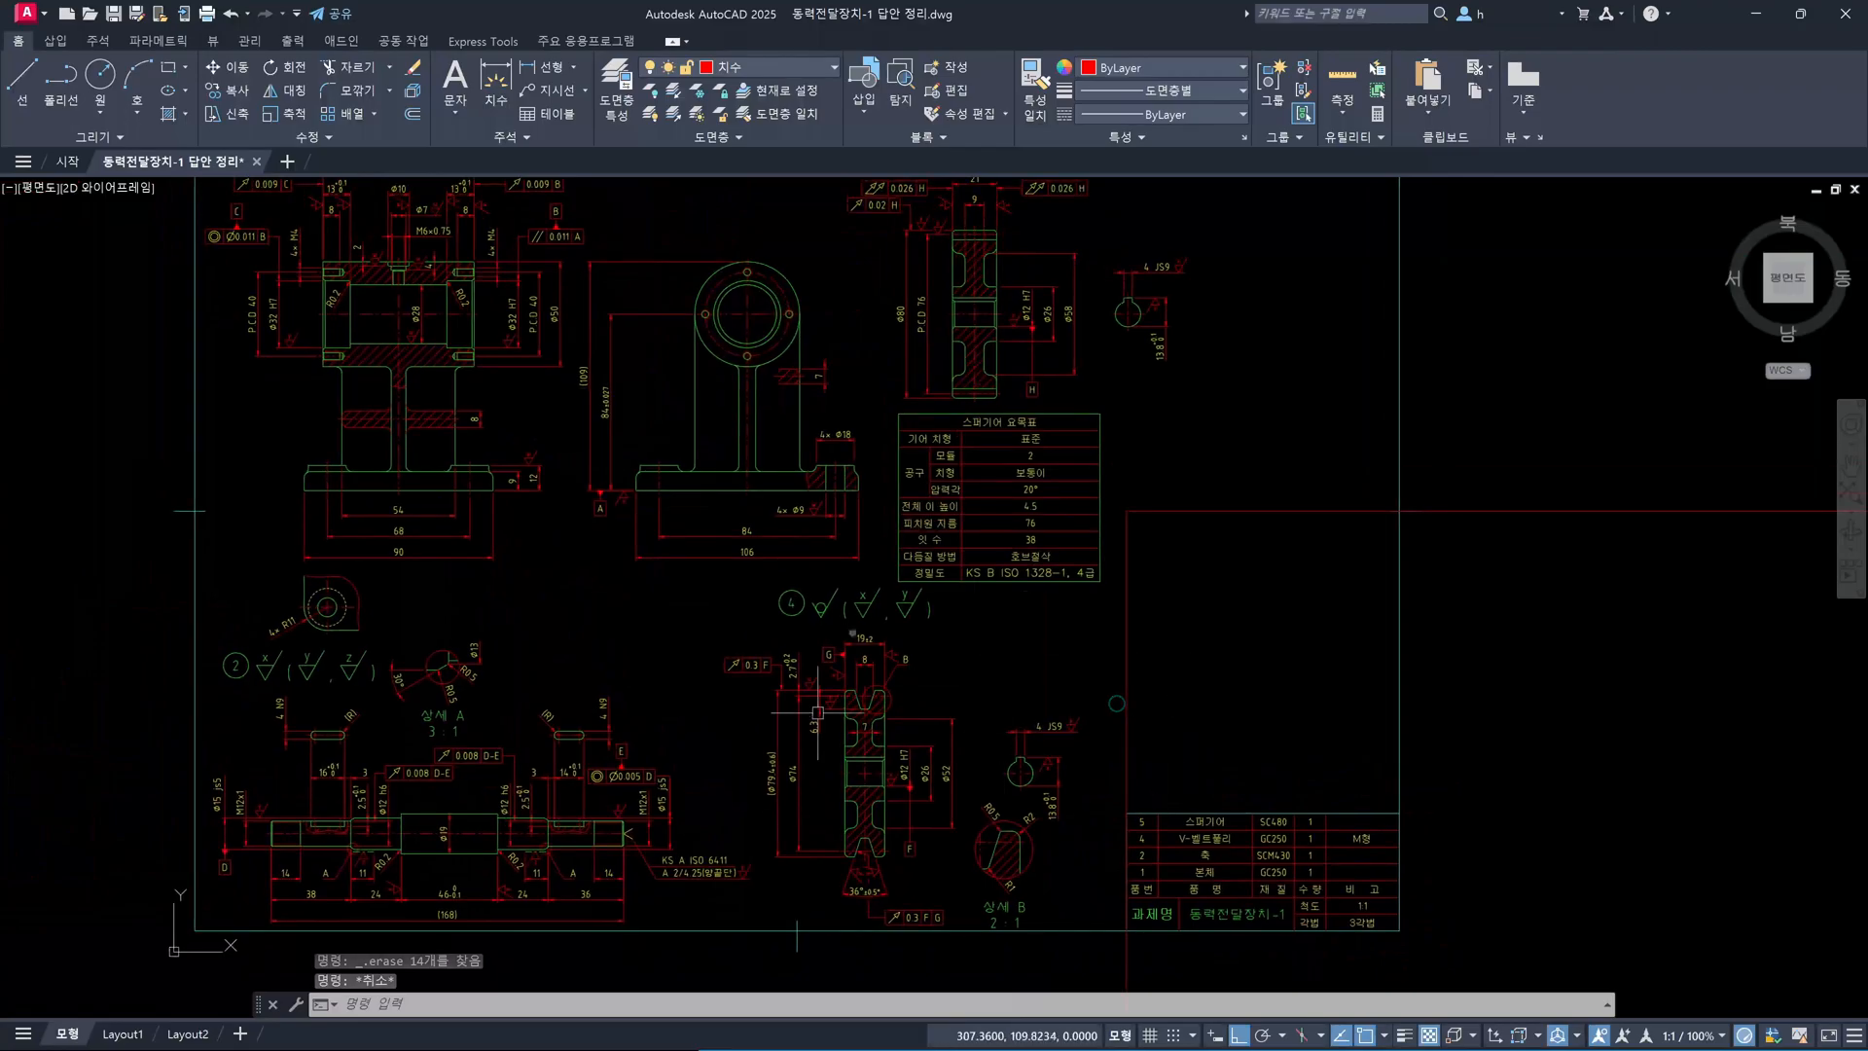
pyautogui.scroll(-3, 914, 615)
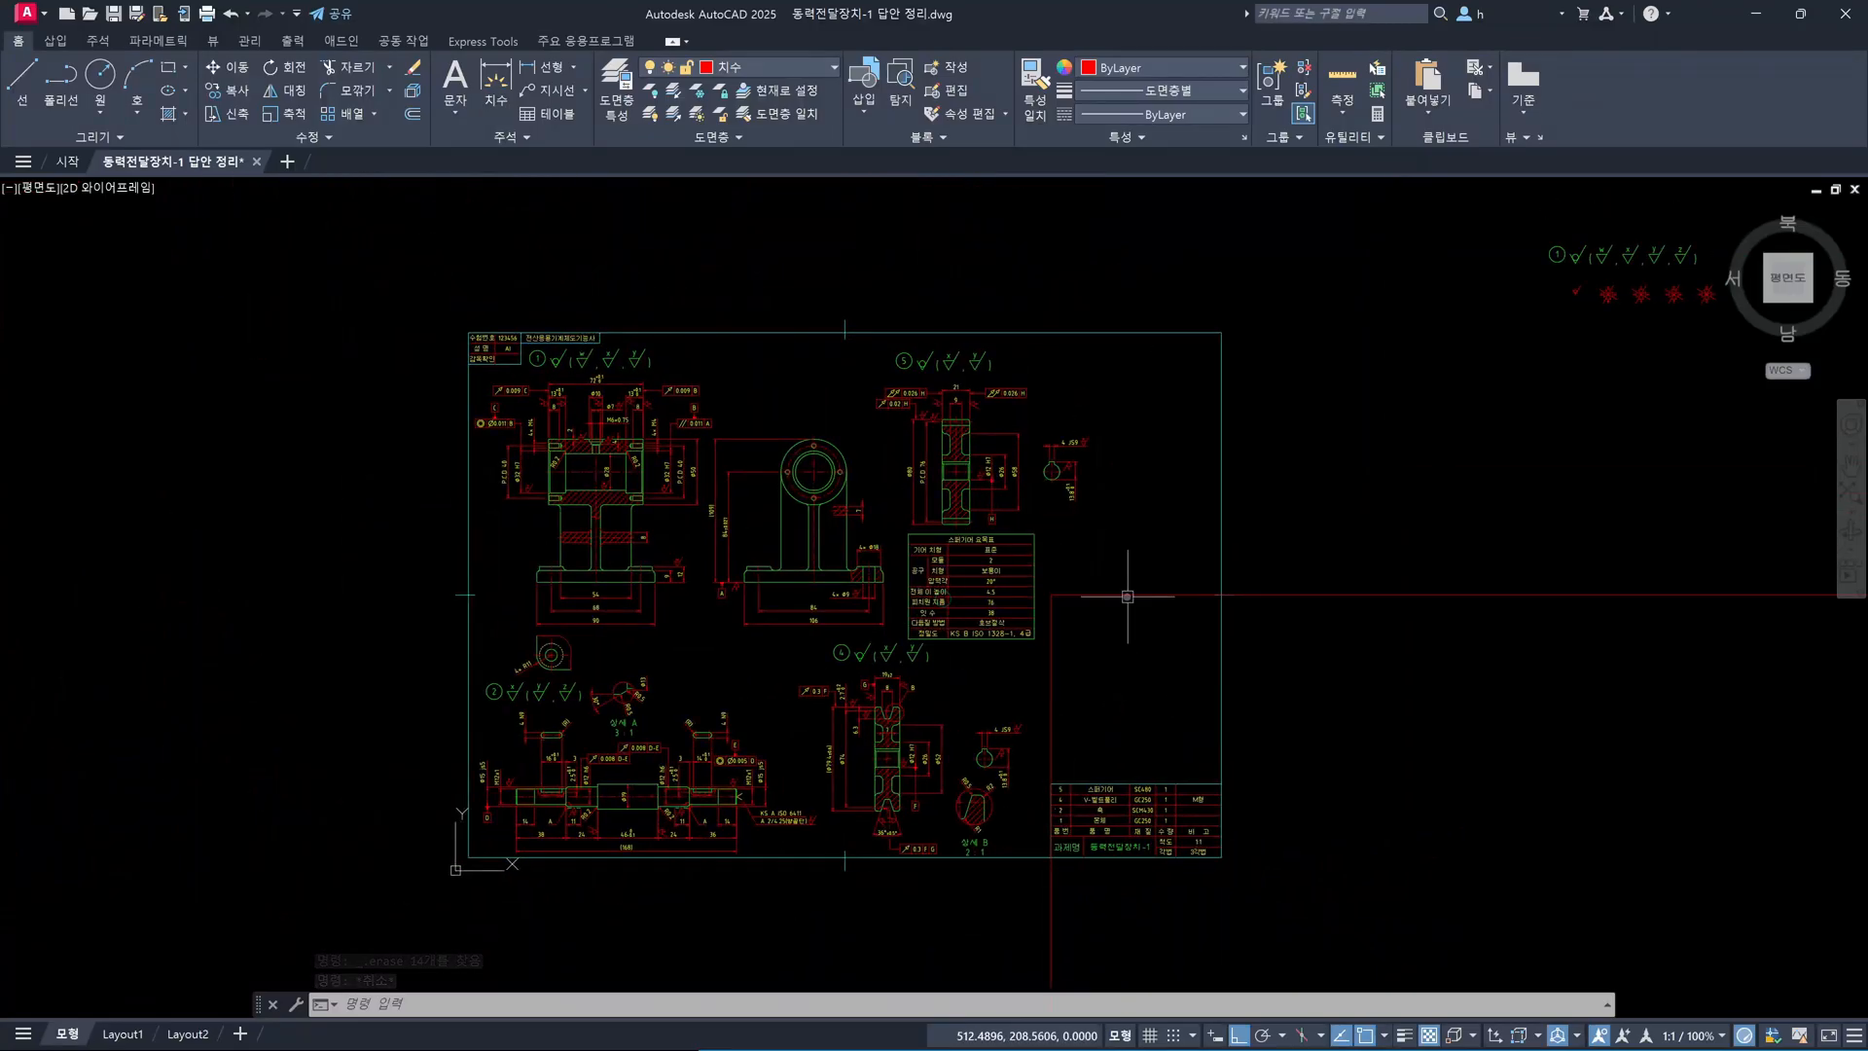
# Move the spare surface-finish symbol rows from outside the sheet into its upper-right corner, with Ortho off
pyautogui.moveTo(1431, 479); pyautogui.dragTo(1155, 597, button='middle')
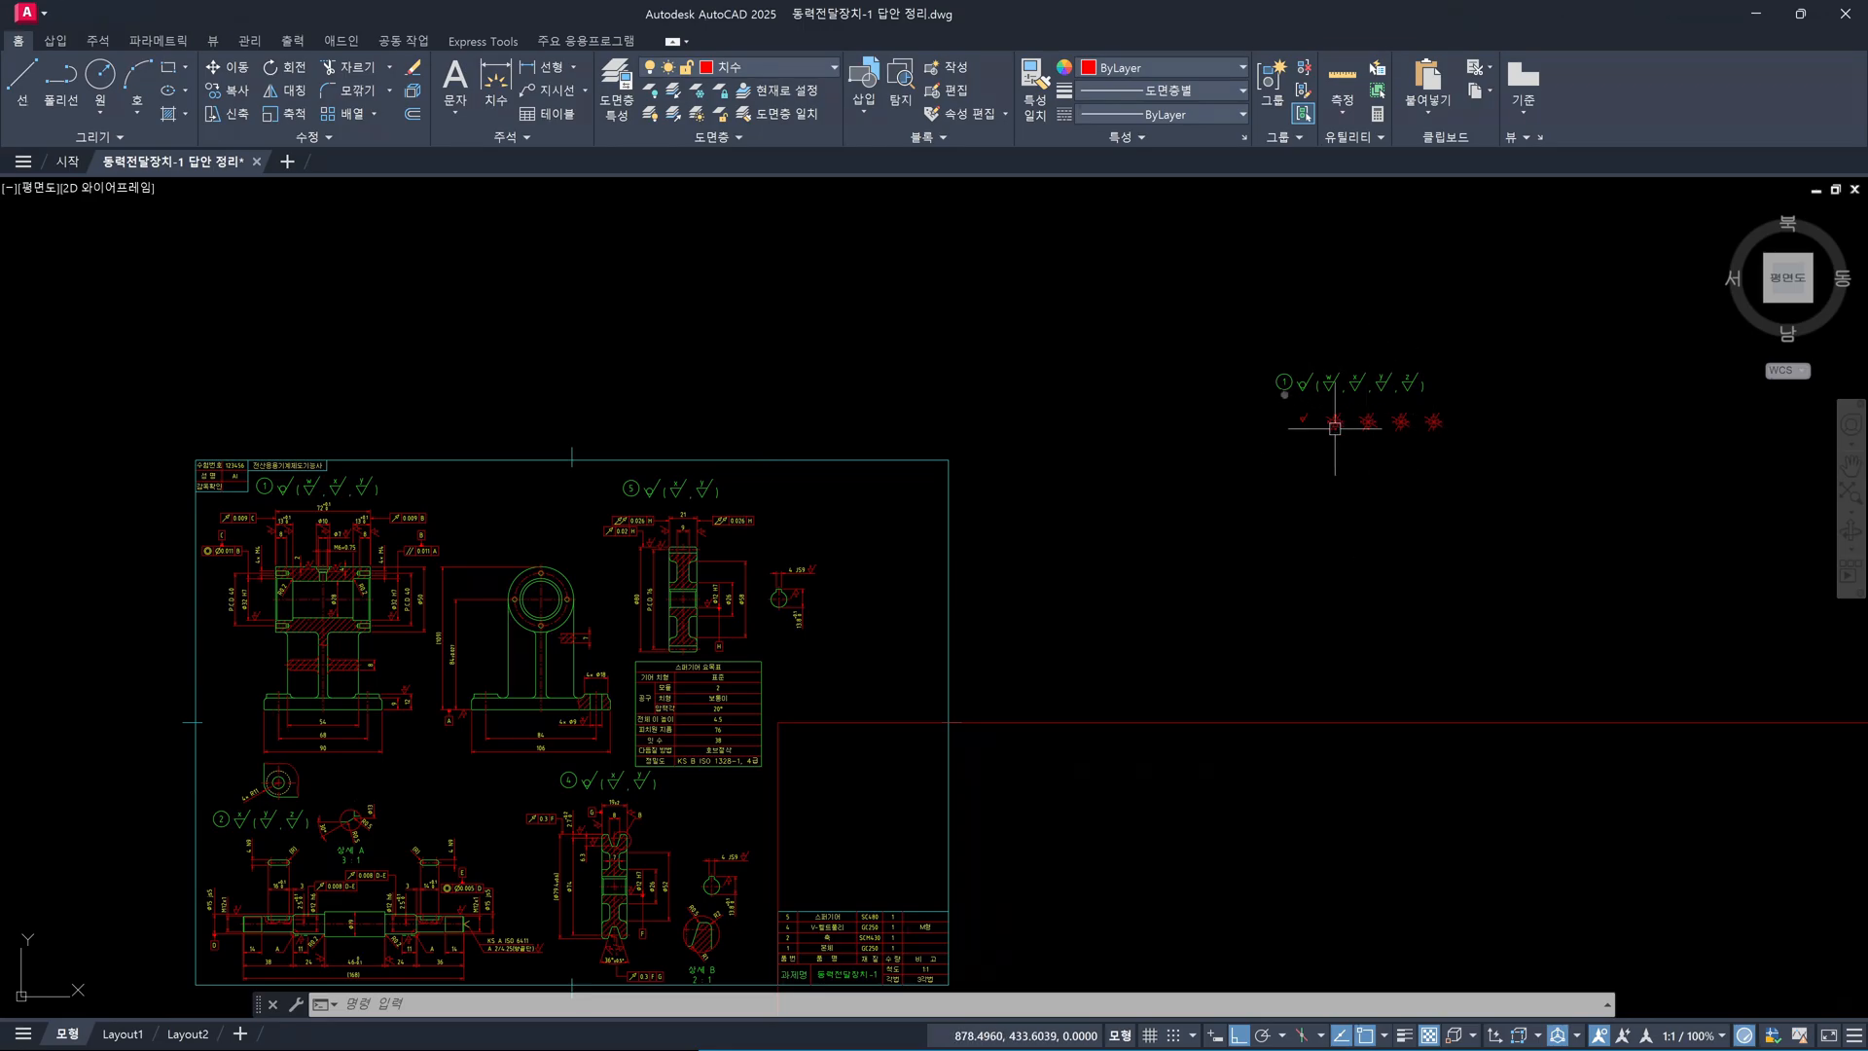
pyautogui.write('m')
pyautogui.press('Return')
pyautogui.click(1265, 370)
pyautogui.click(1475, 484)
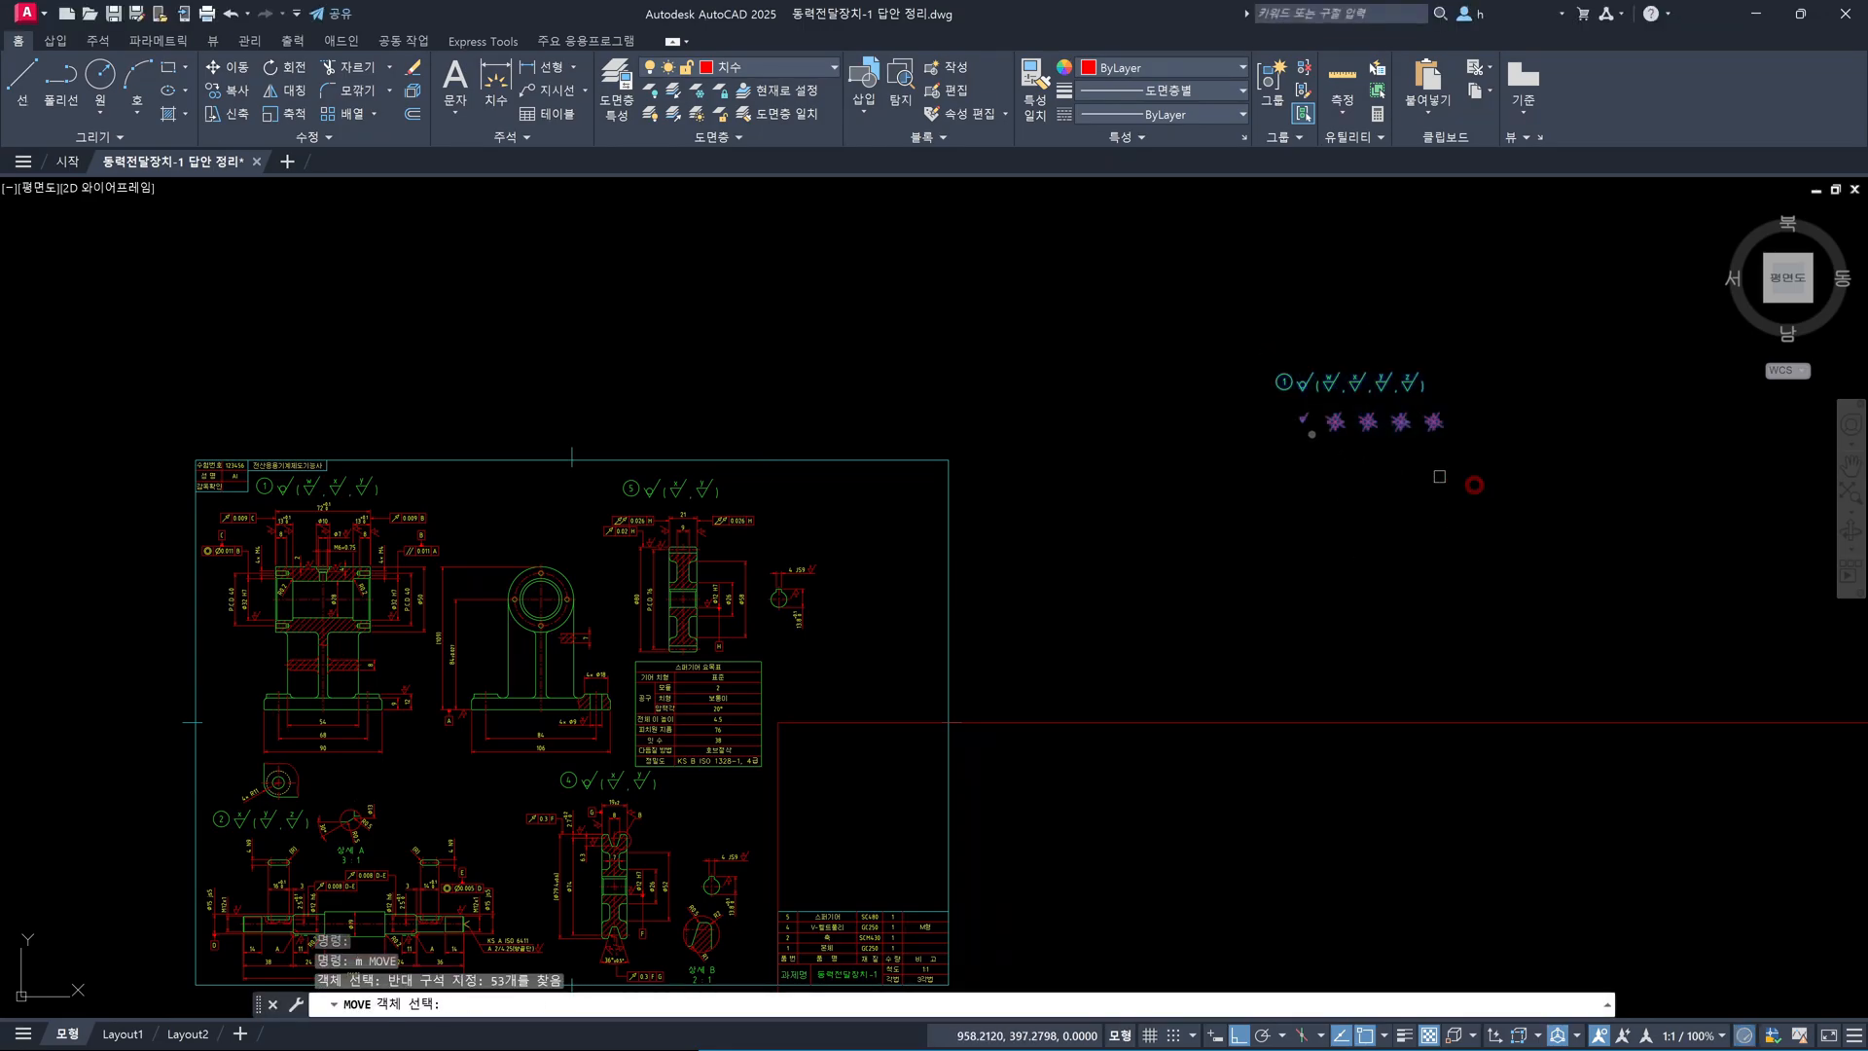
pyautogui.press('Return')
pyautogui.click(1293, 402)
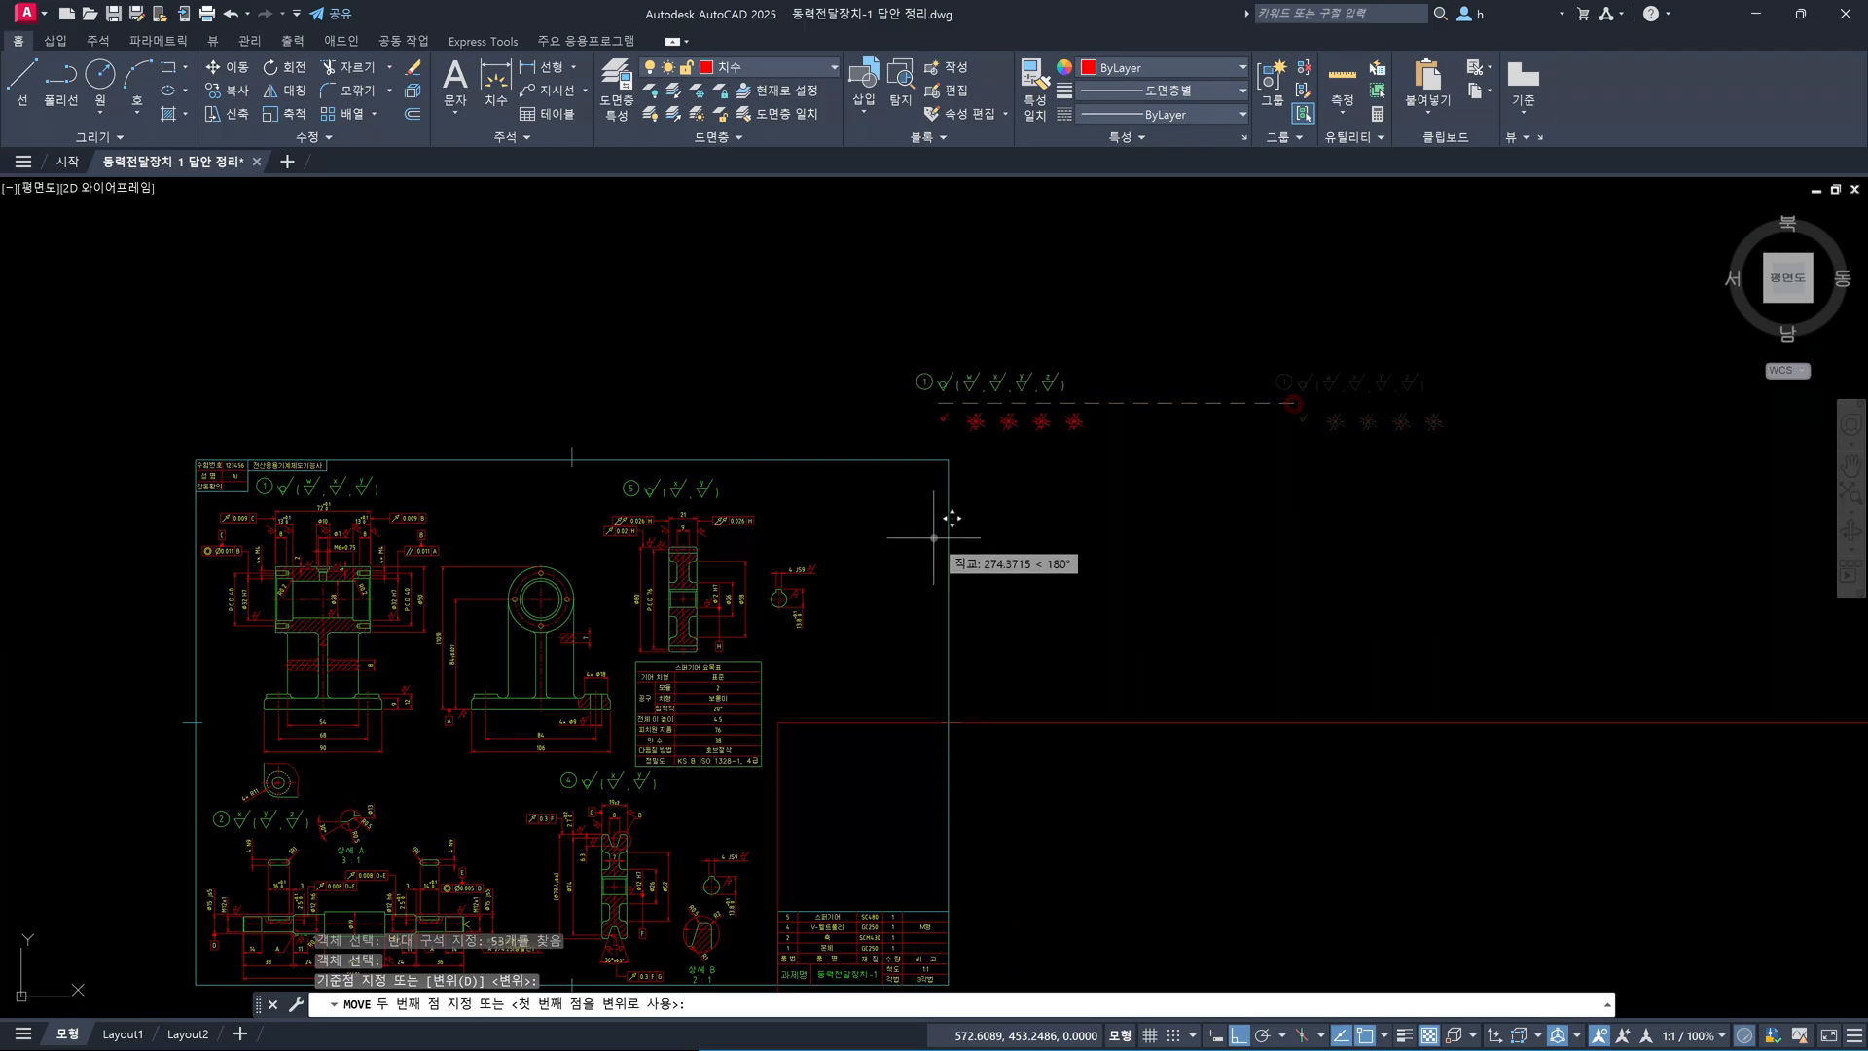
pyautogui.press('F8')
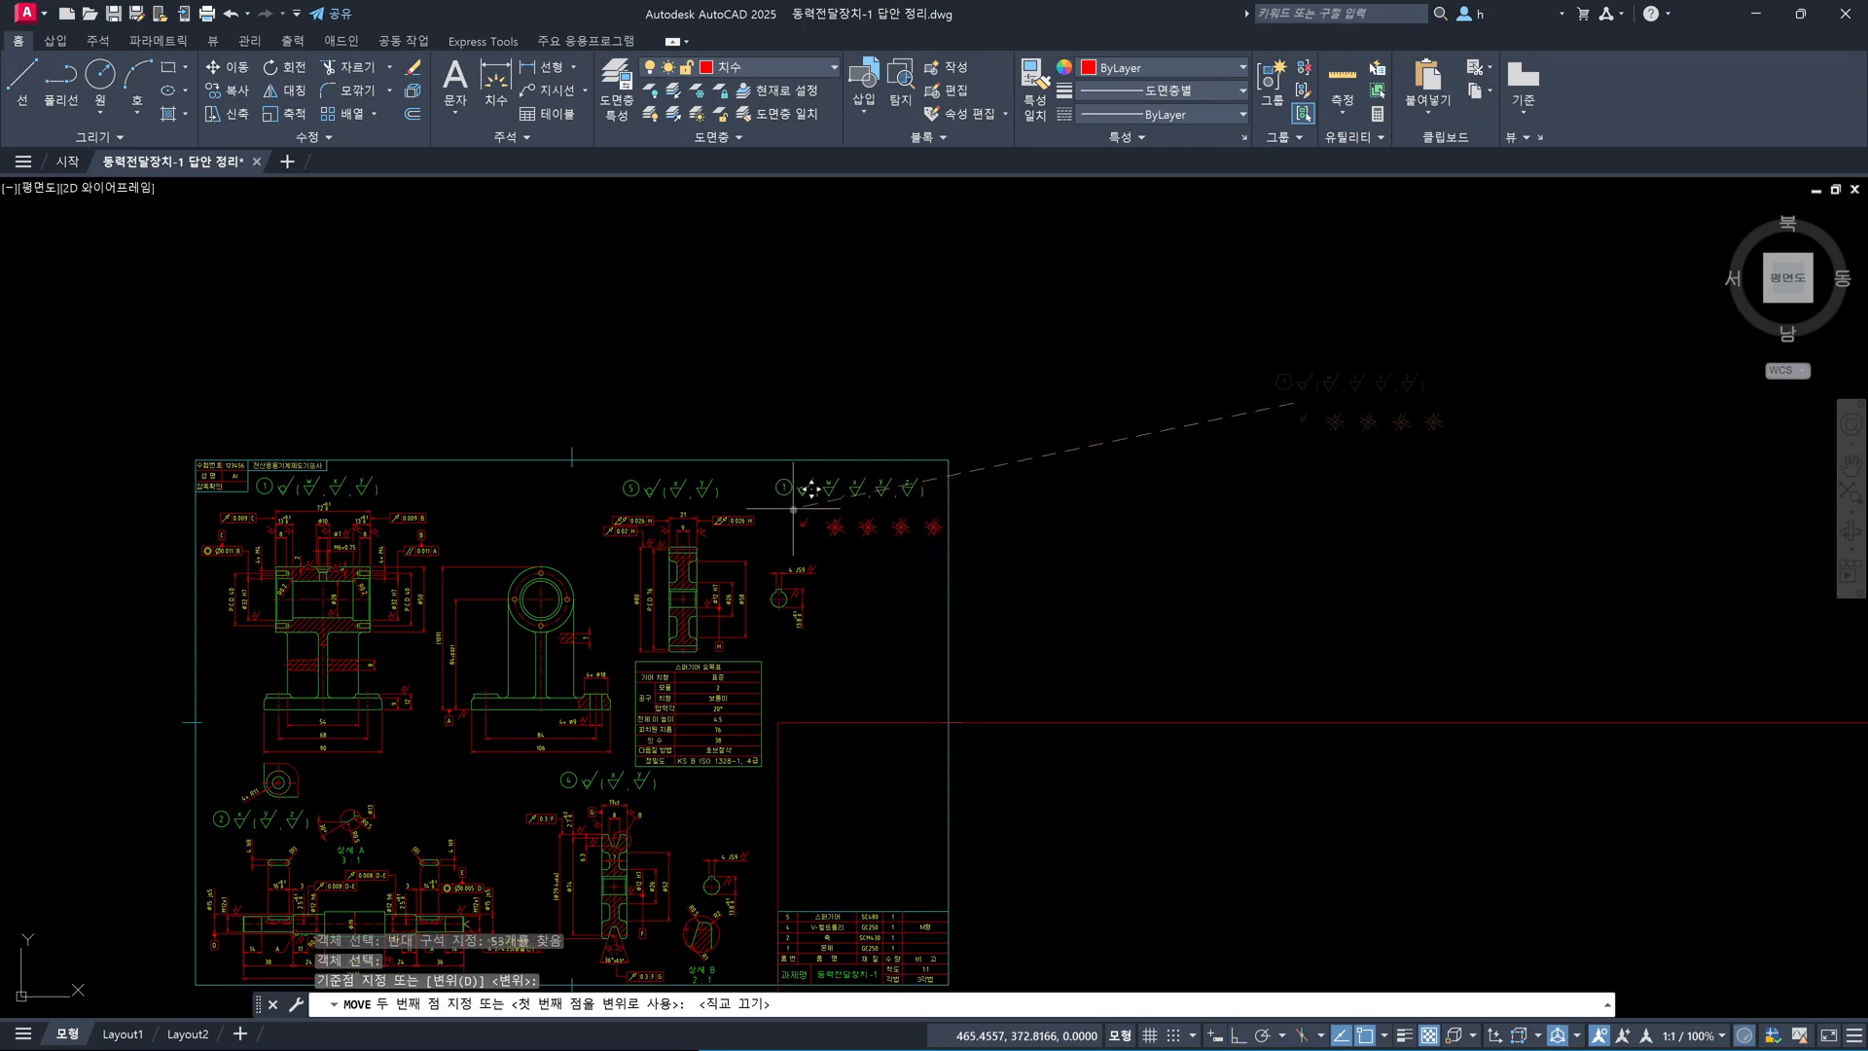
pyautogui.click(809, 488)
pyautogui.press('Escape')
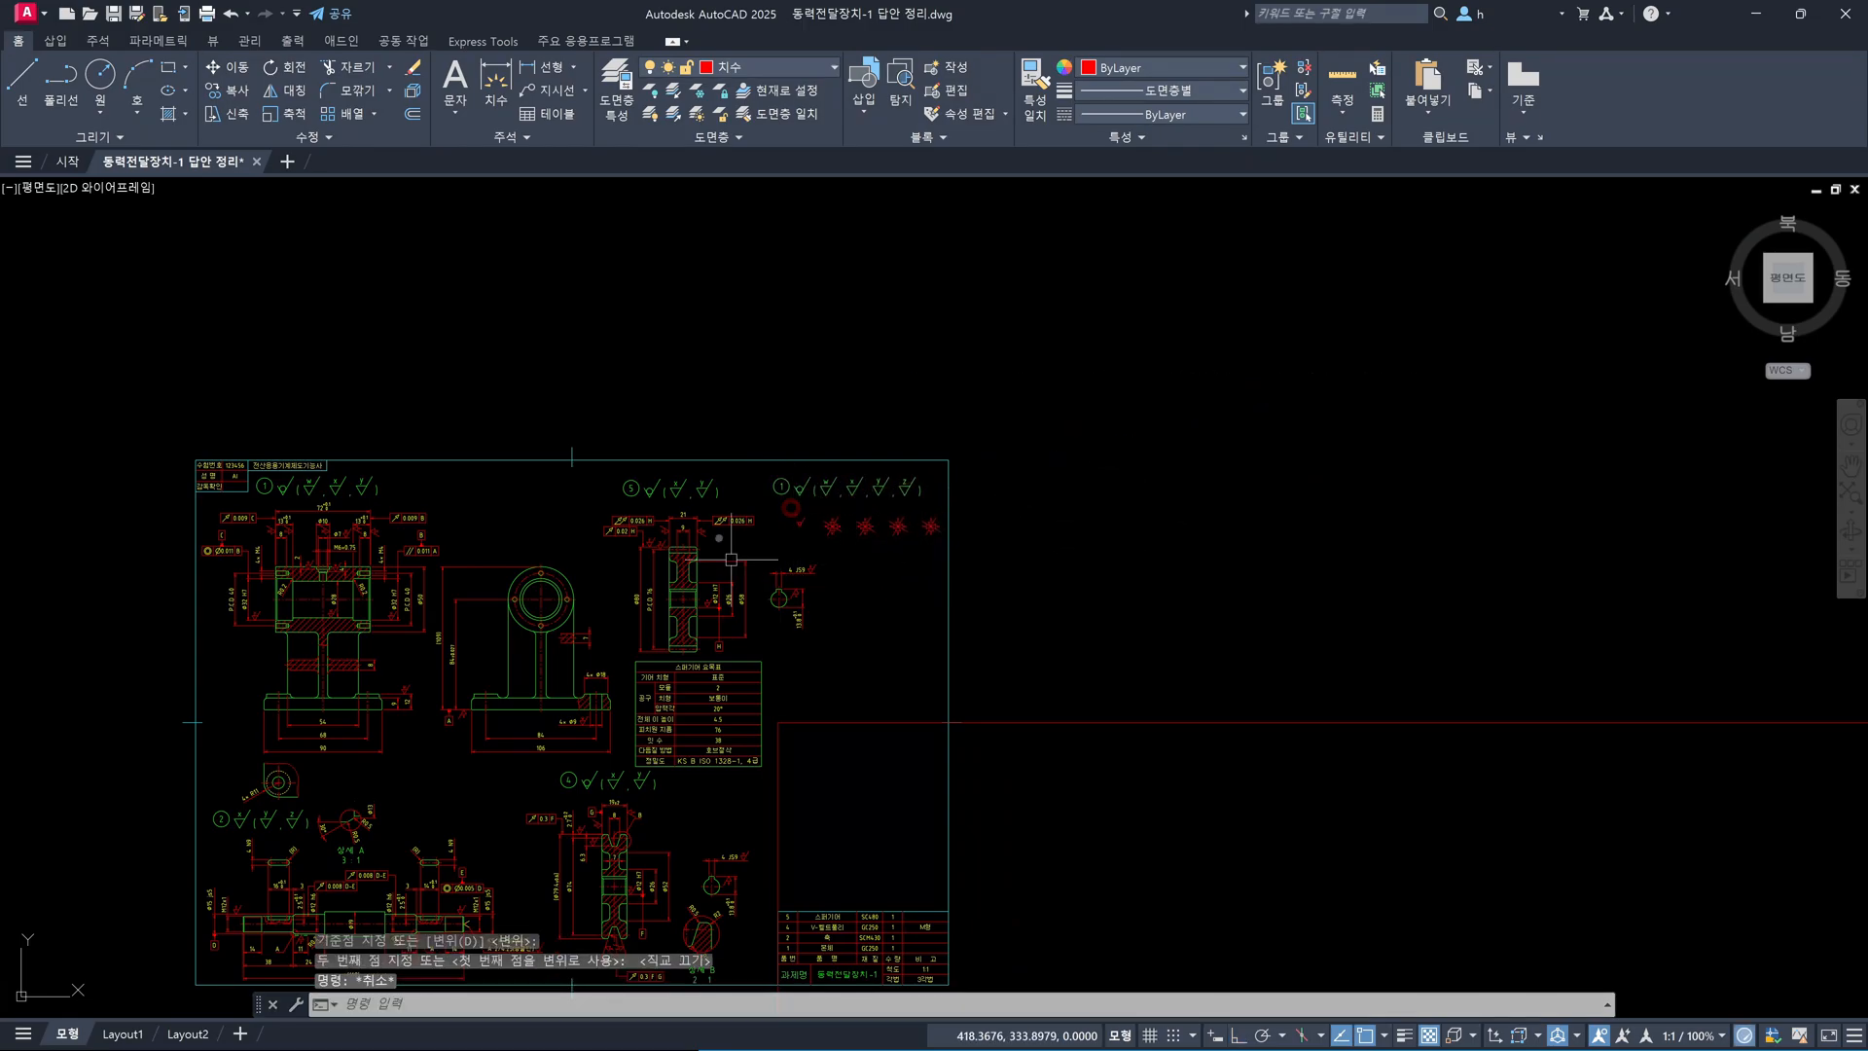
# Move the circled 1 surface-finish row and the small red symbols straight up, out of the sheet above its top border
pyautogui.scroll(6, 861, 544)
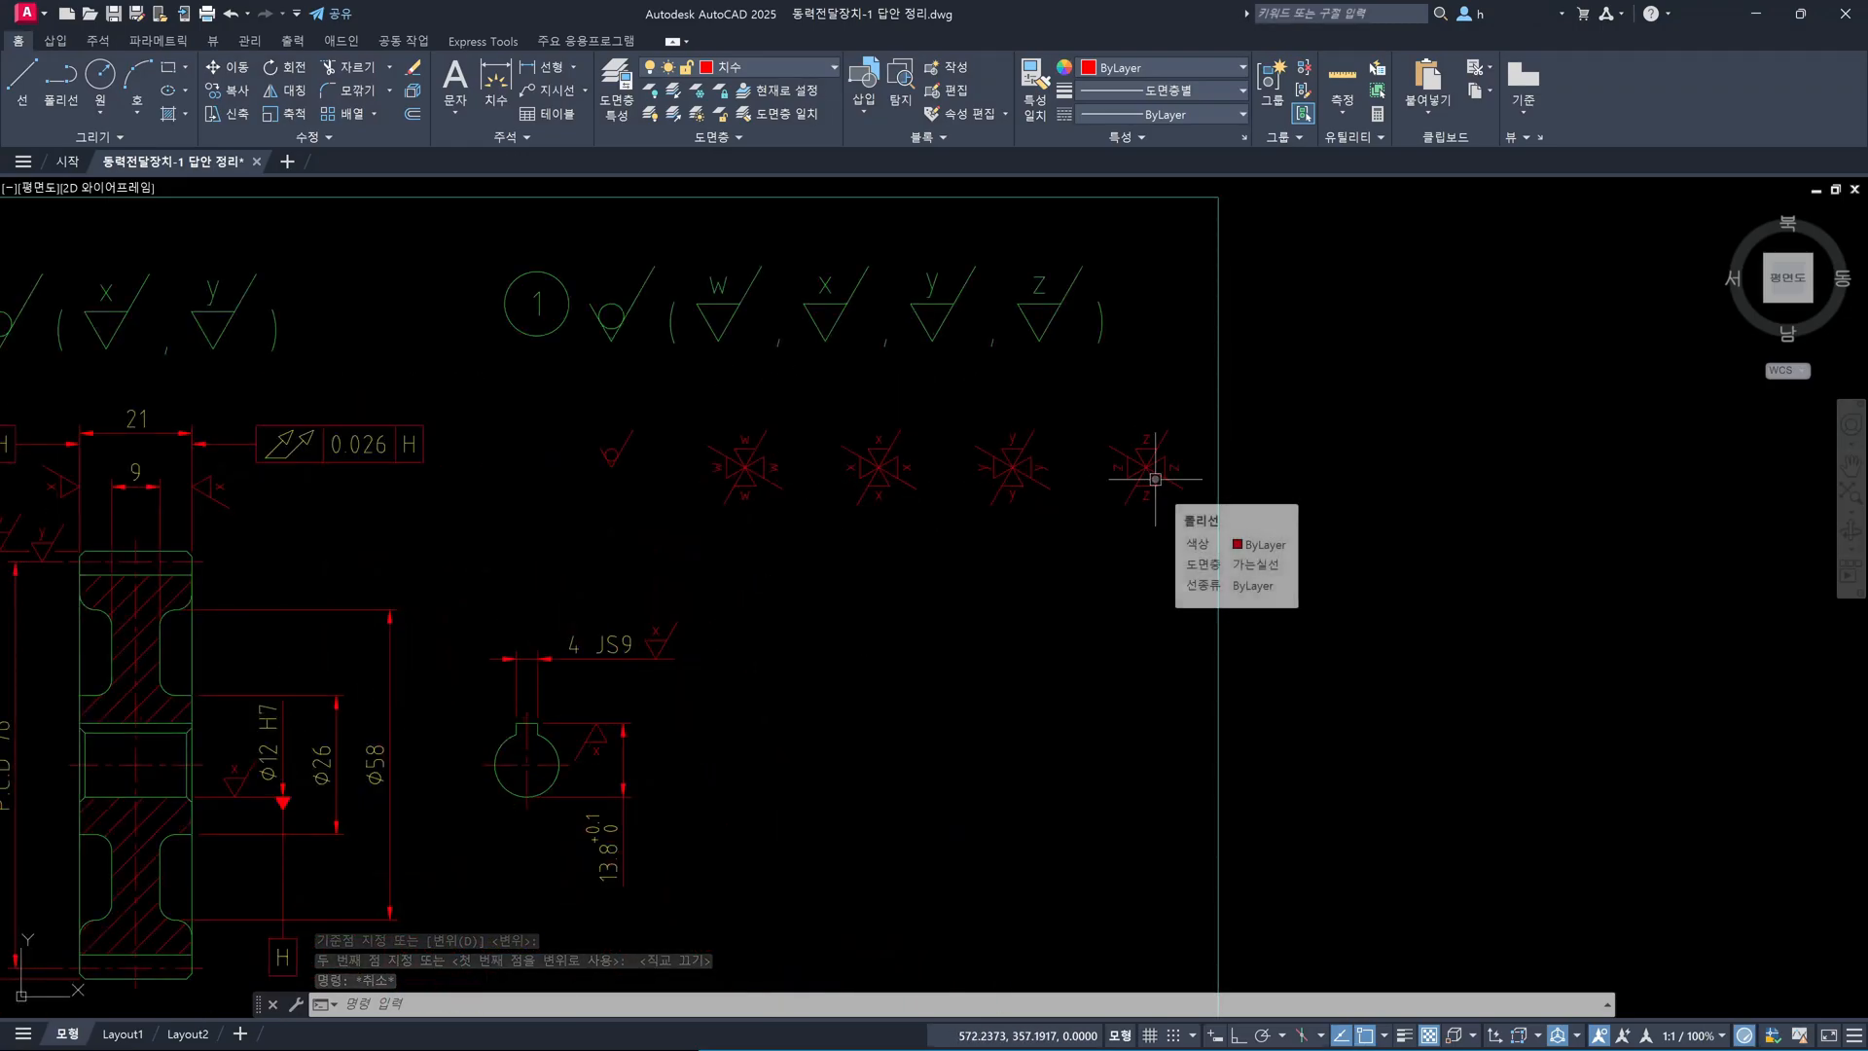
pyautogui.scroll(-2, 1192, 533)
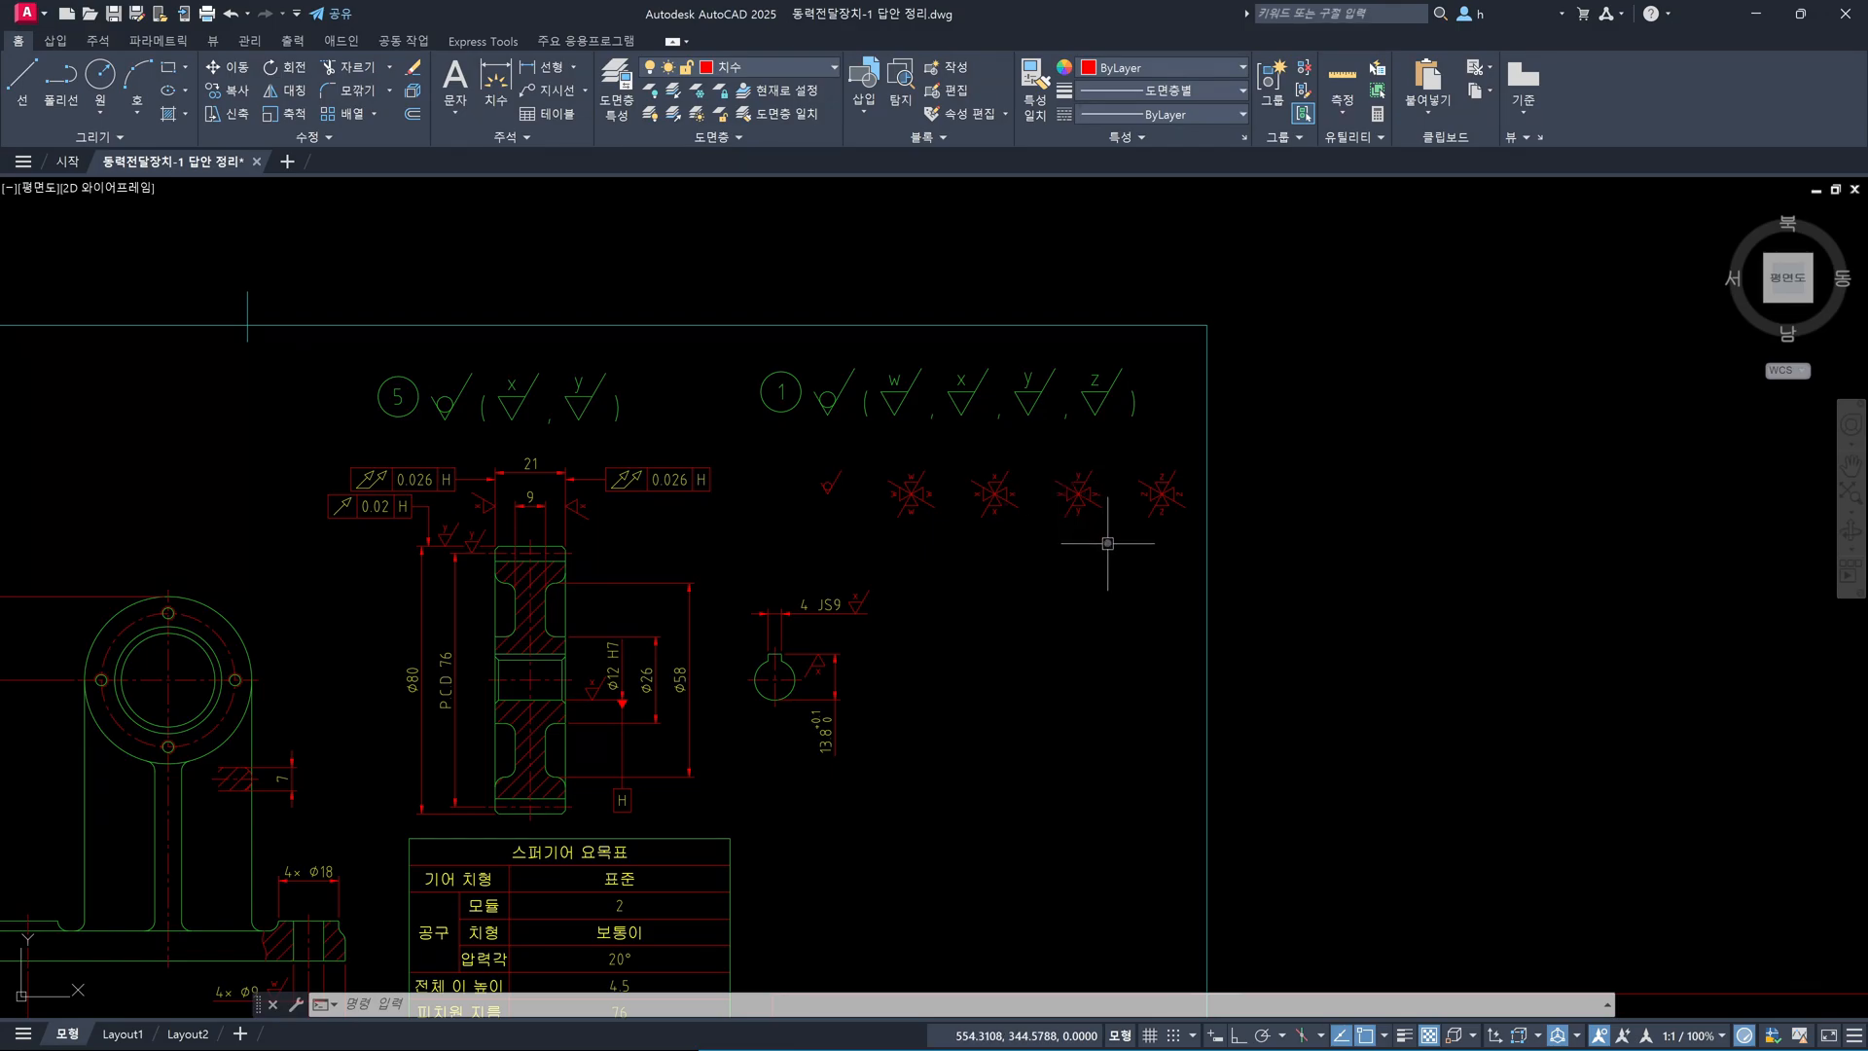
pyautogui.moveTo(779, 526); pyautogui.dragTo(801, 650, button='middle')
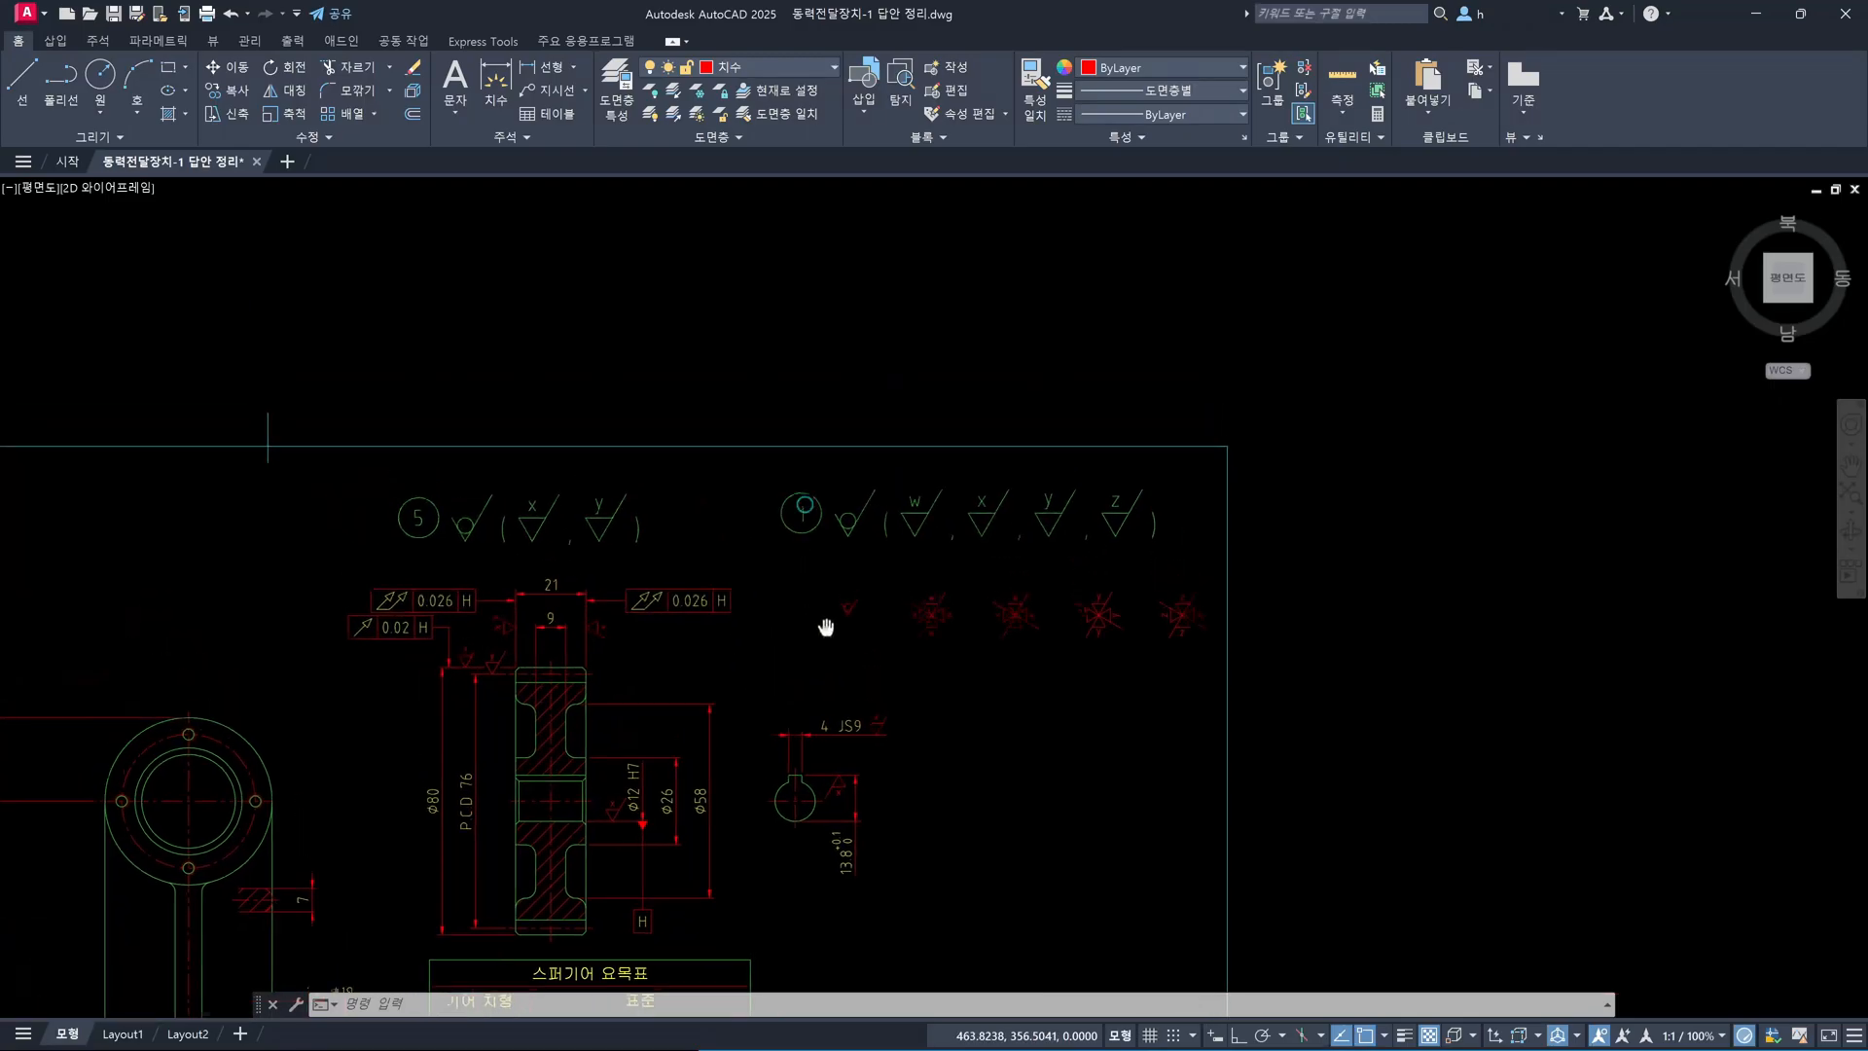
pyautogui.write('m')
pyautogui.press('Return')
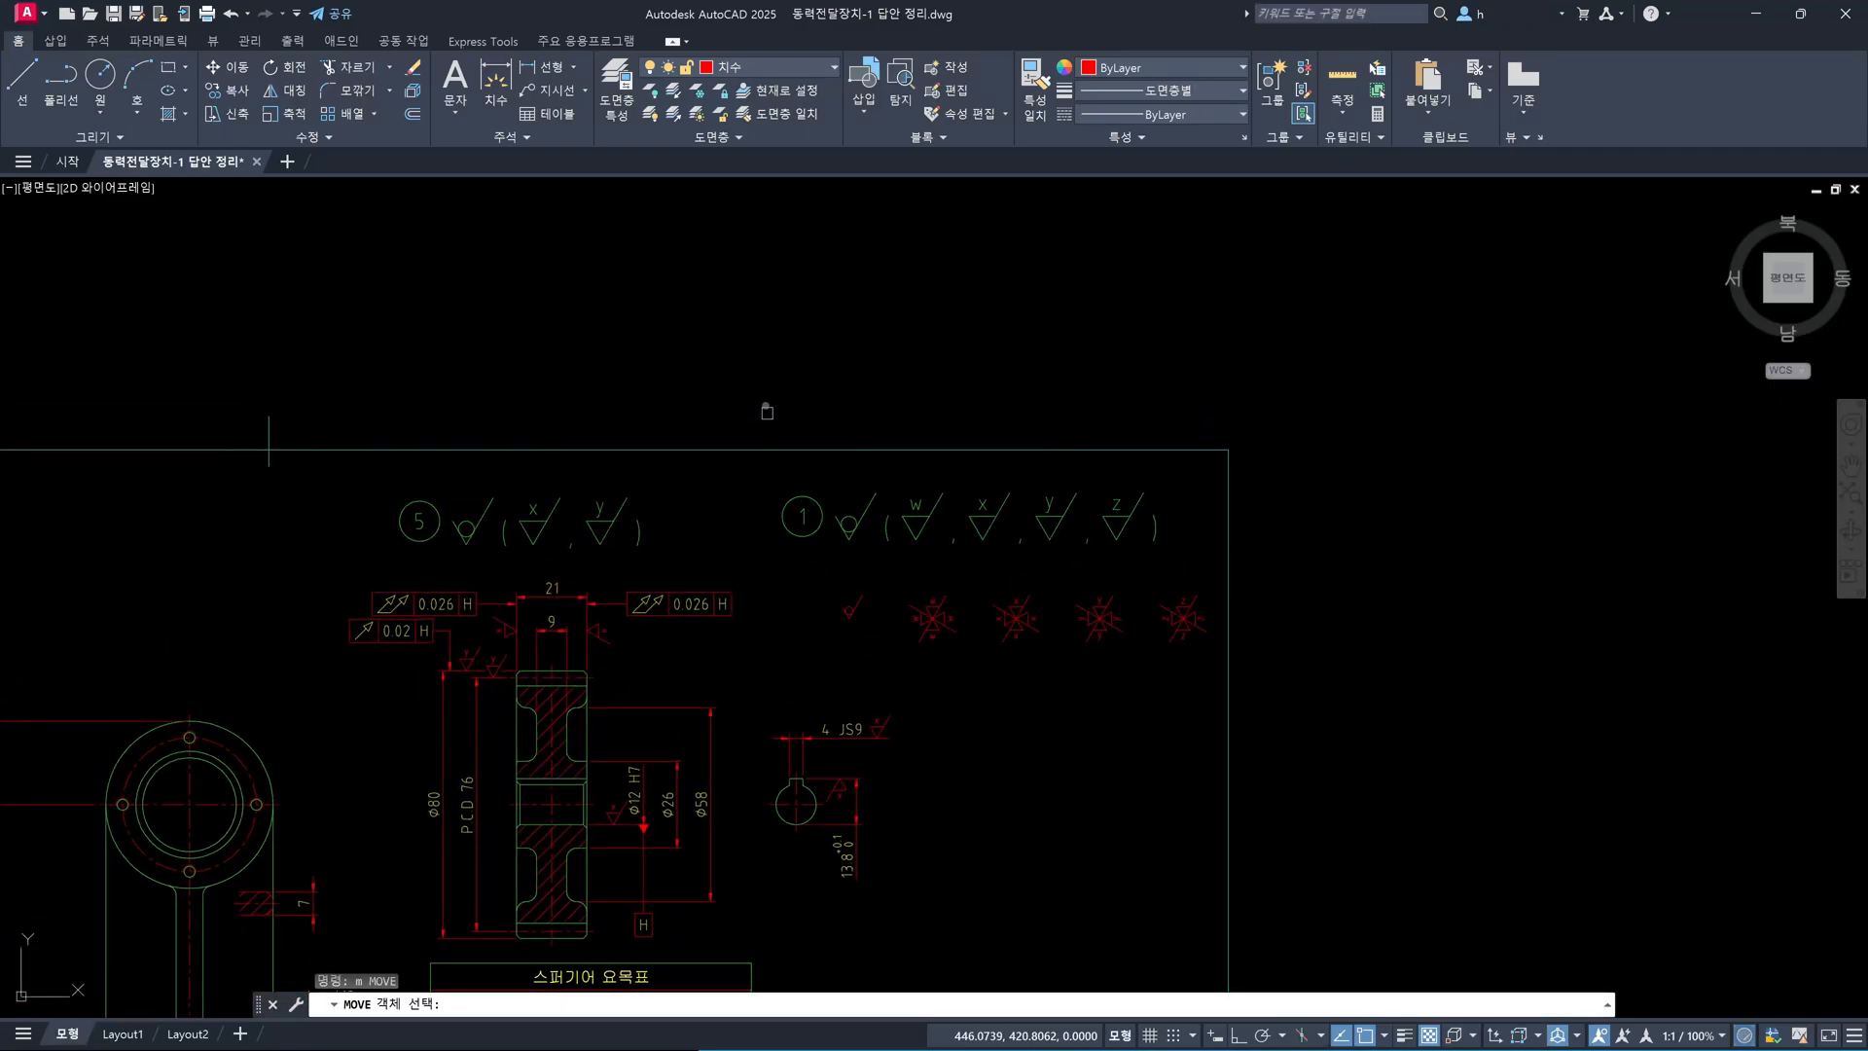
pyautogui.click(762, 386)
pyautogui.click(1373, 685)
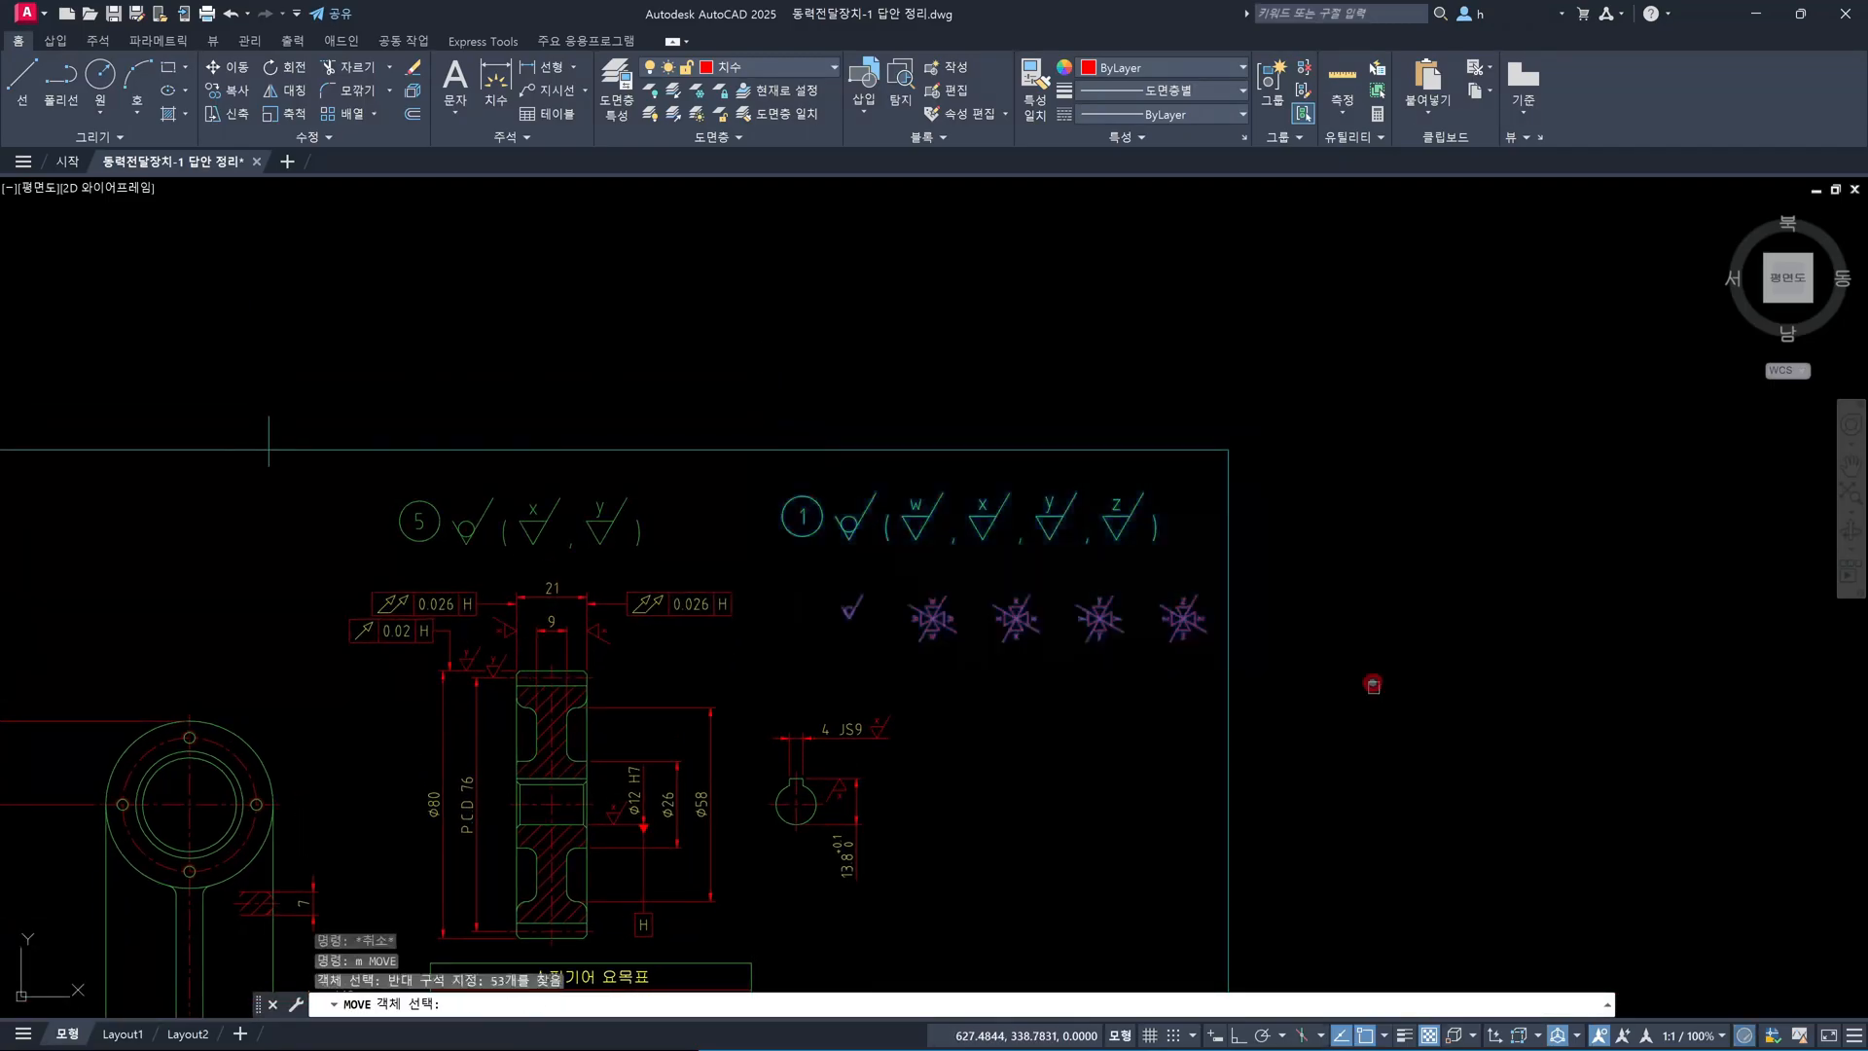
pyautogui.press('Return')
pyautogui.click(1372, 689)
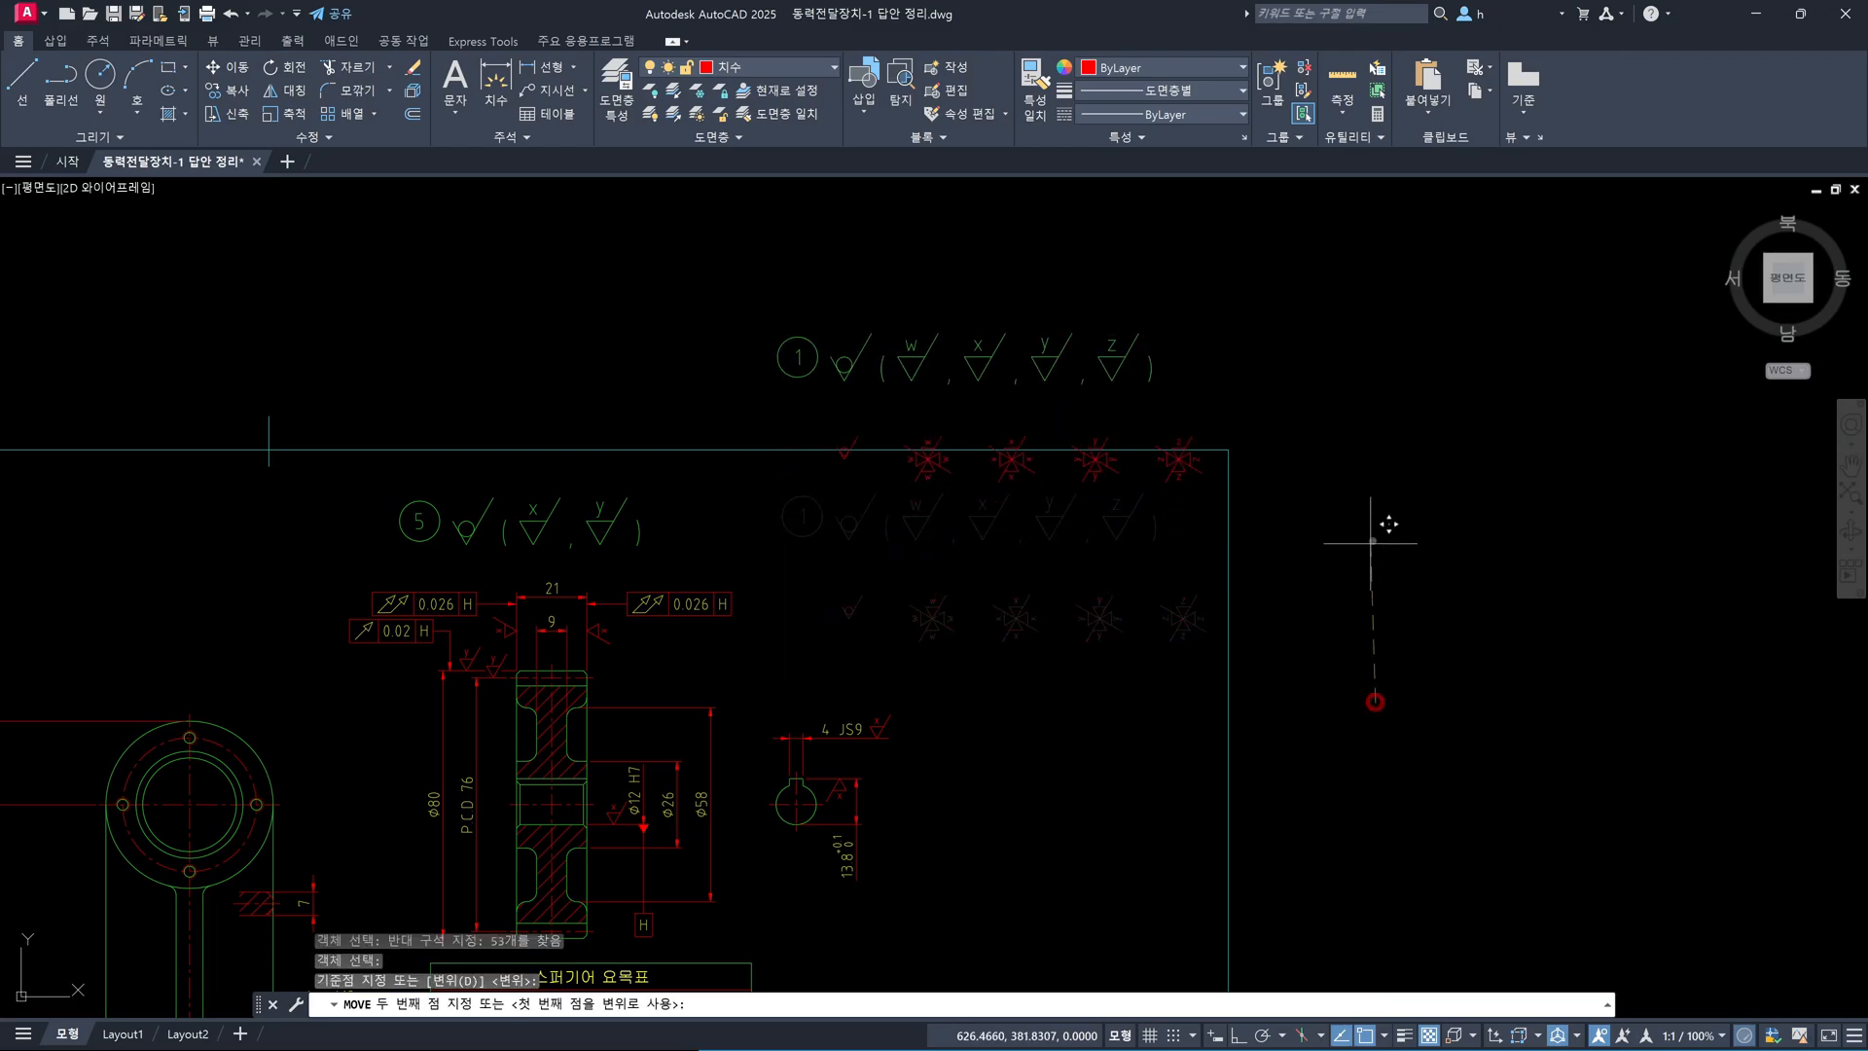
pyautogui.click(1376, 494)
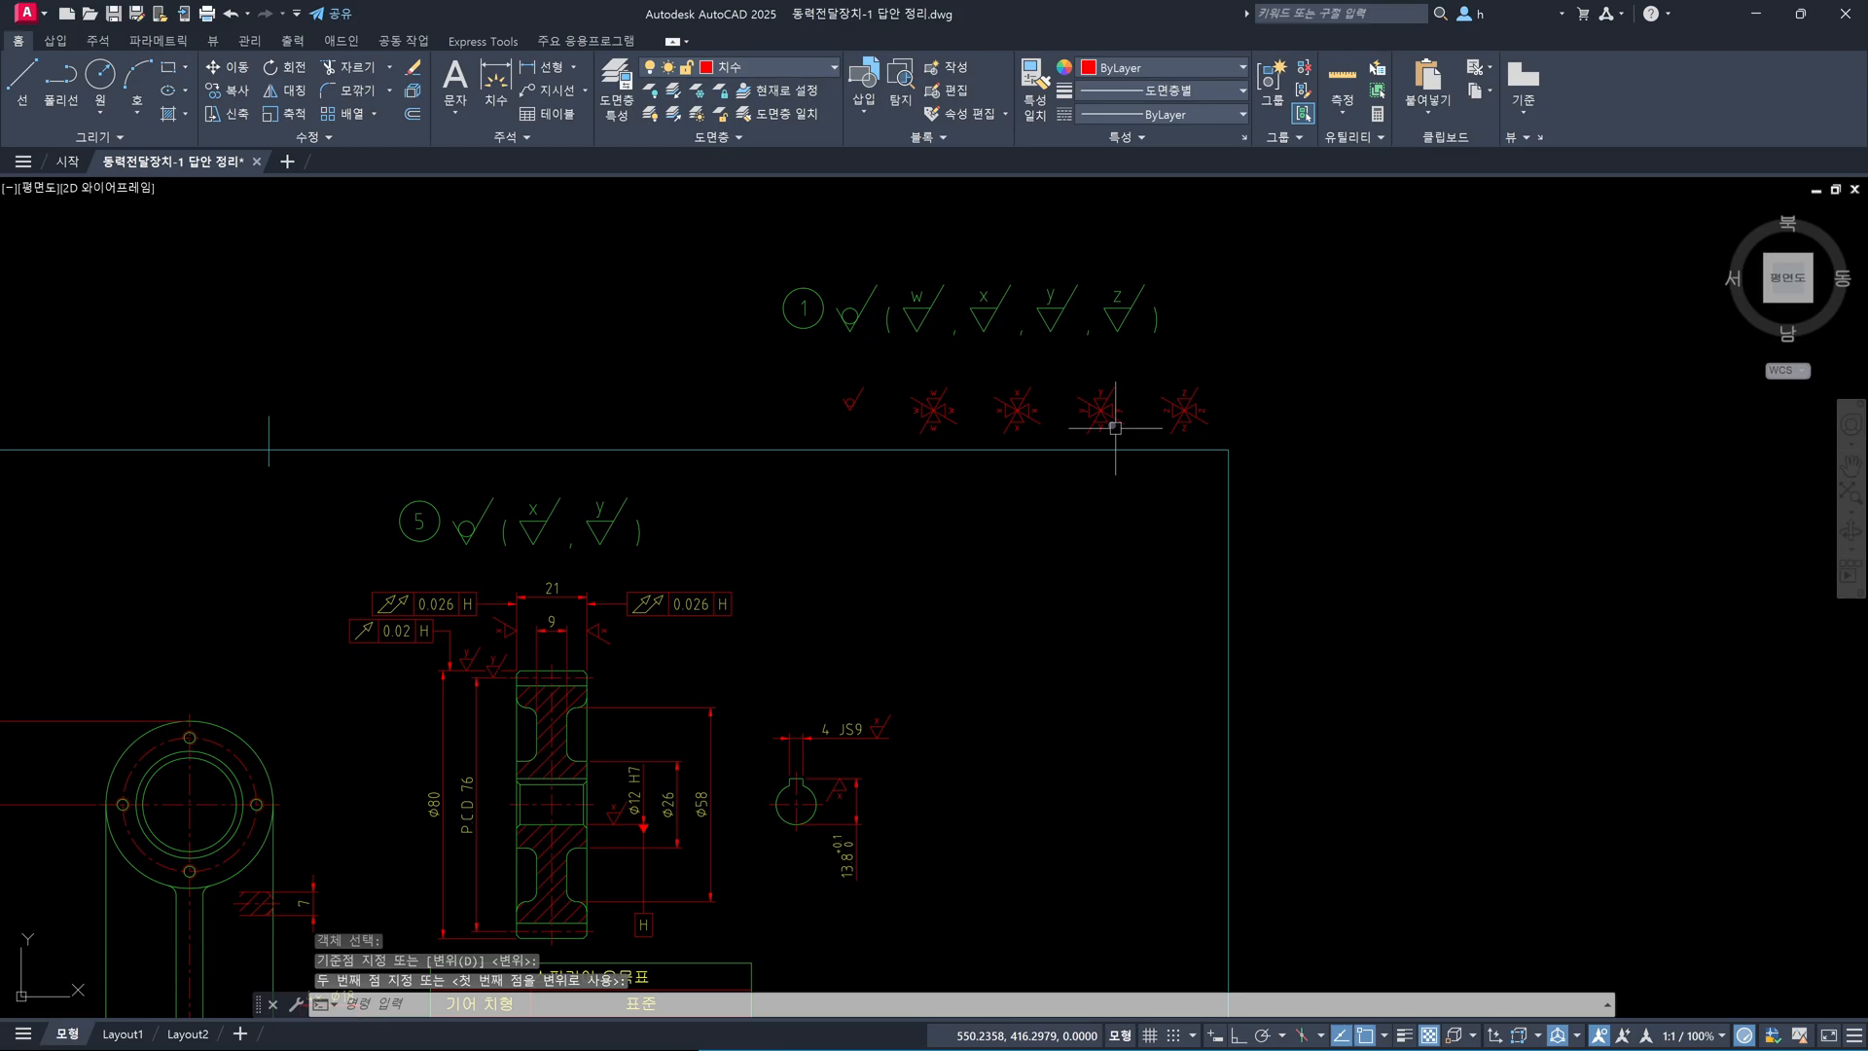
pyautogui.press('Escape')
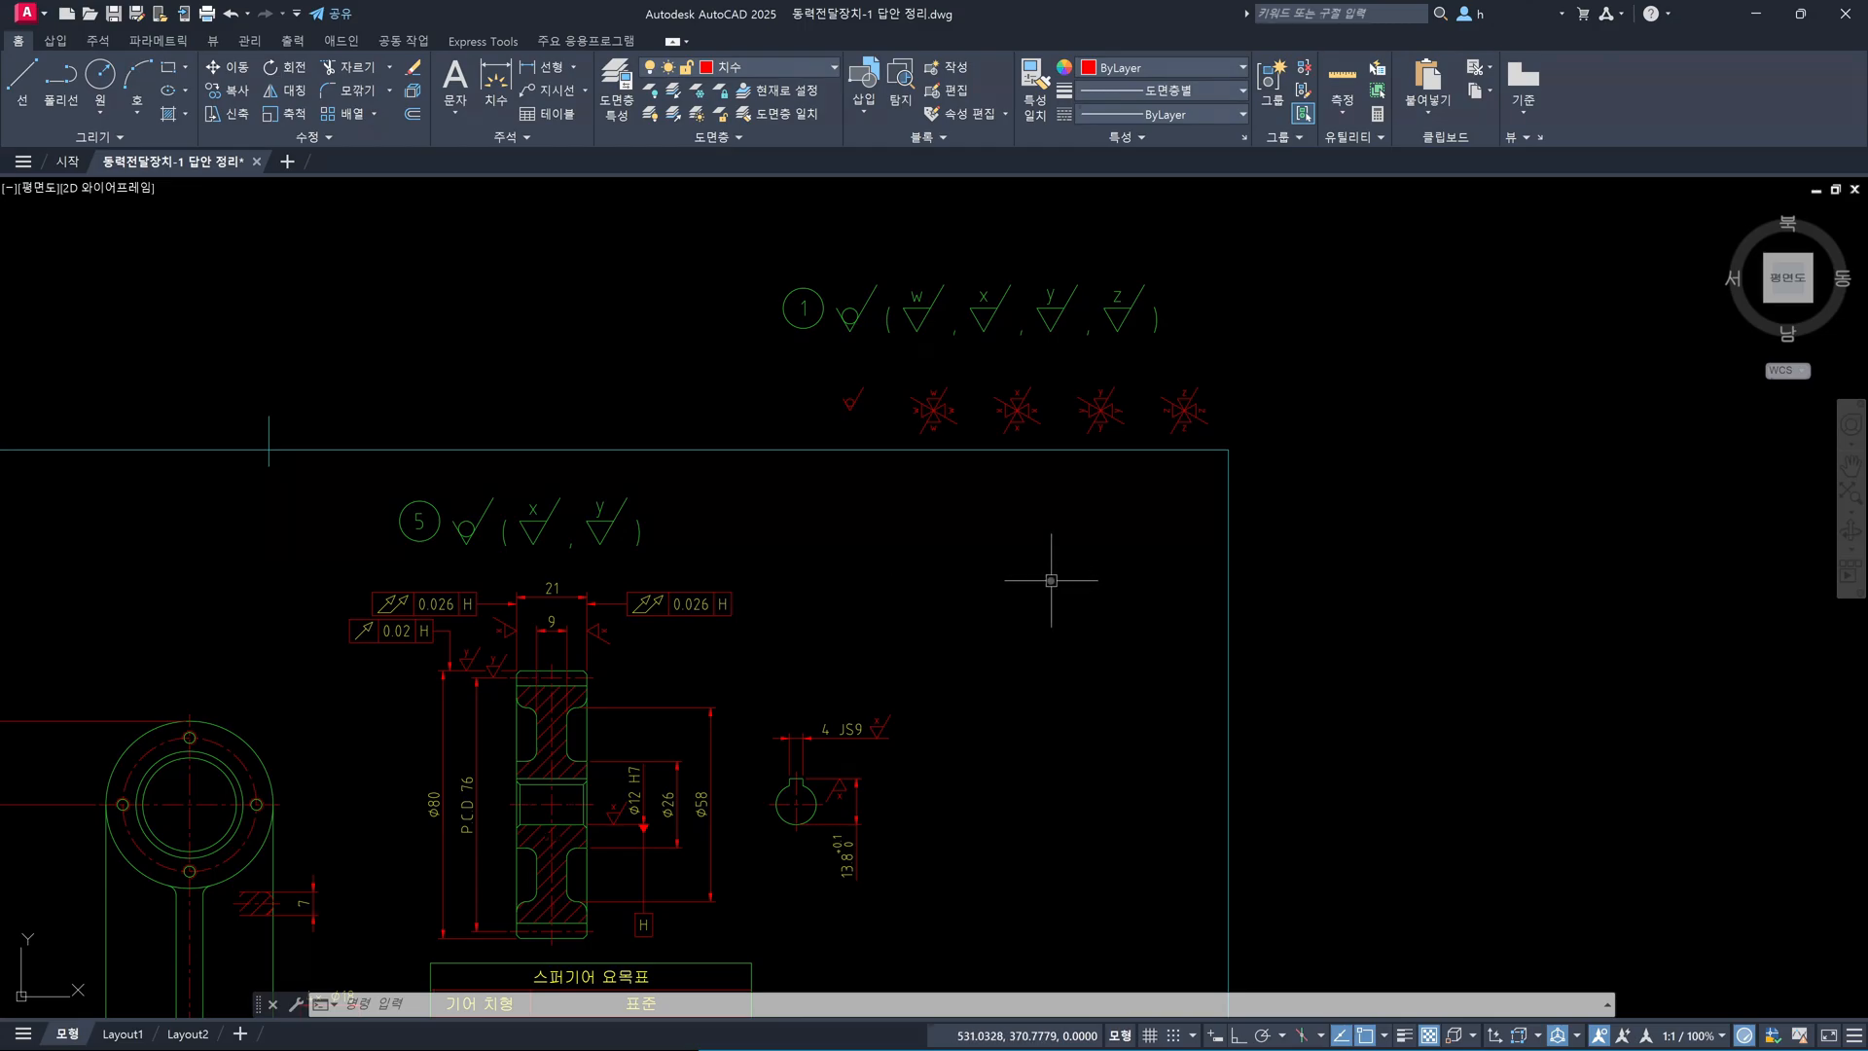
pyautogui.press('Escape')
pyautogui.press('Escape')
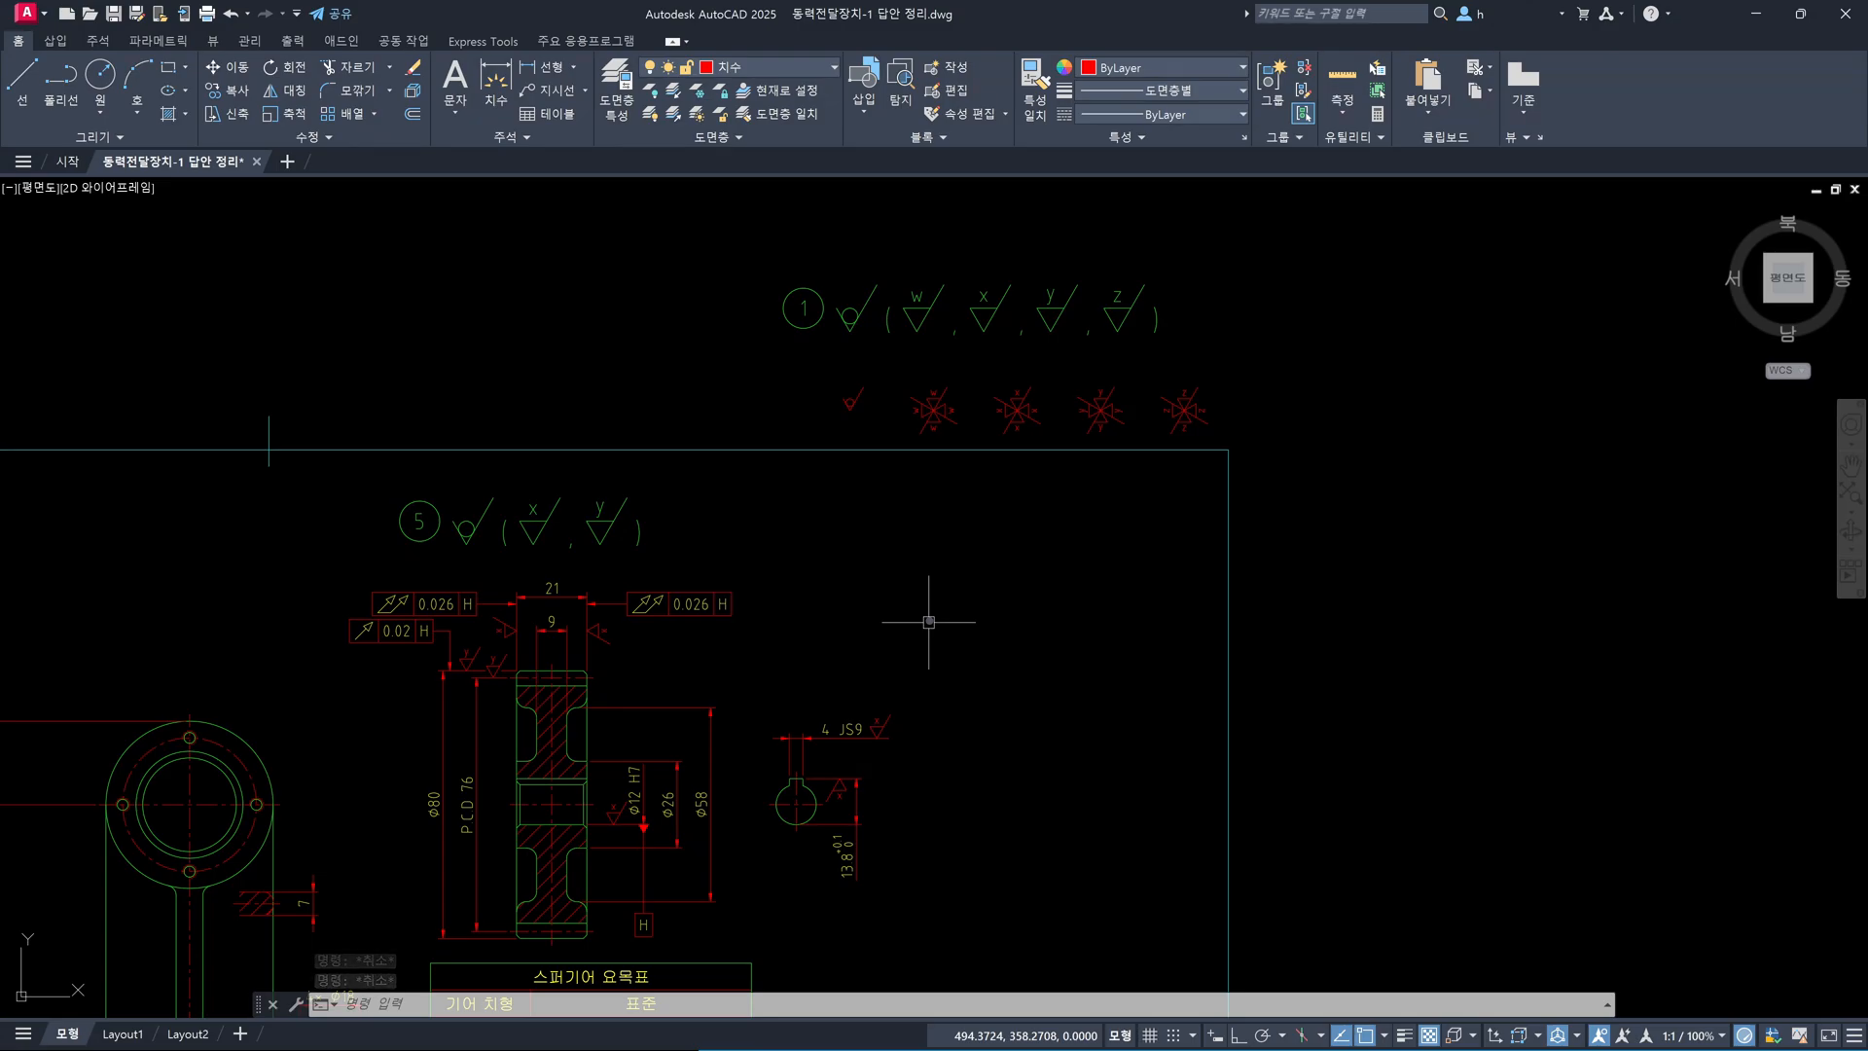
# Delete the circled 1 surface-finish row and the small red symbols above the sheet
pyautogui.click(749, 222)
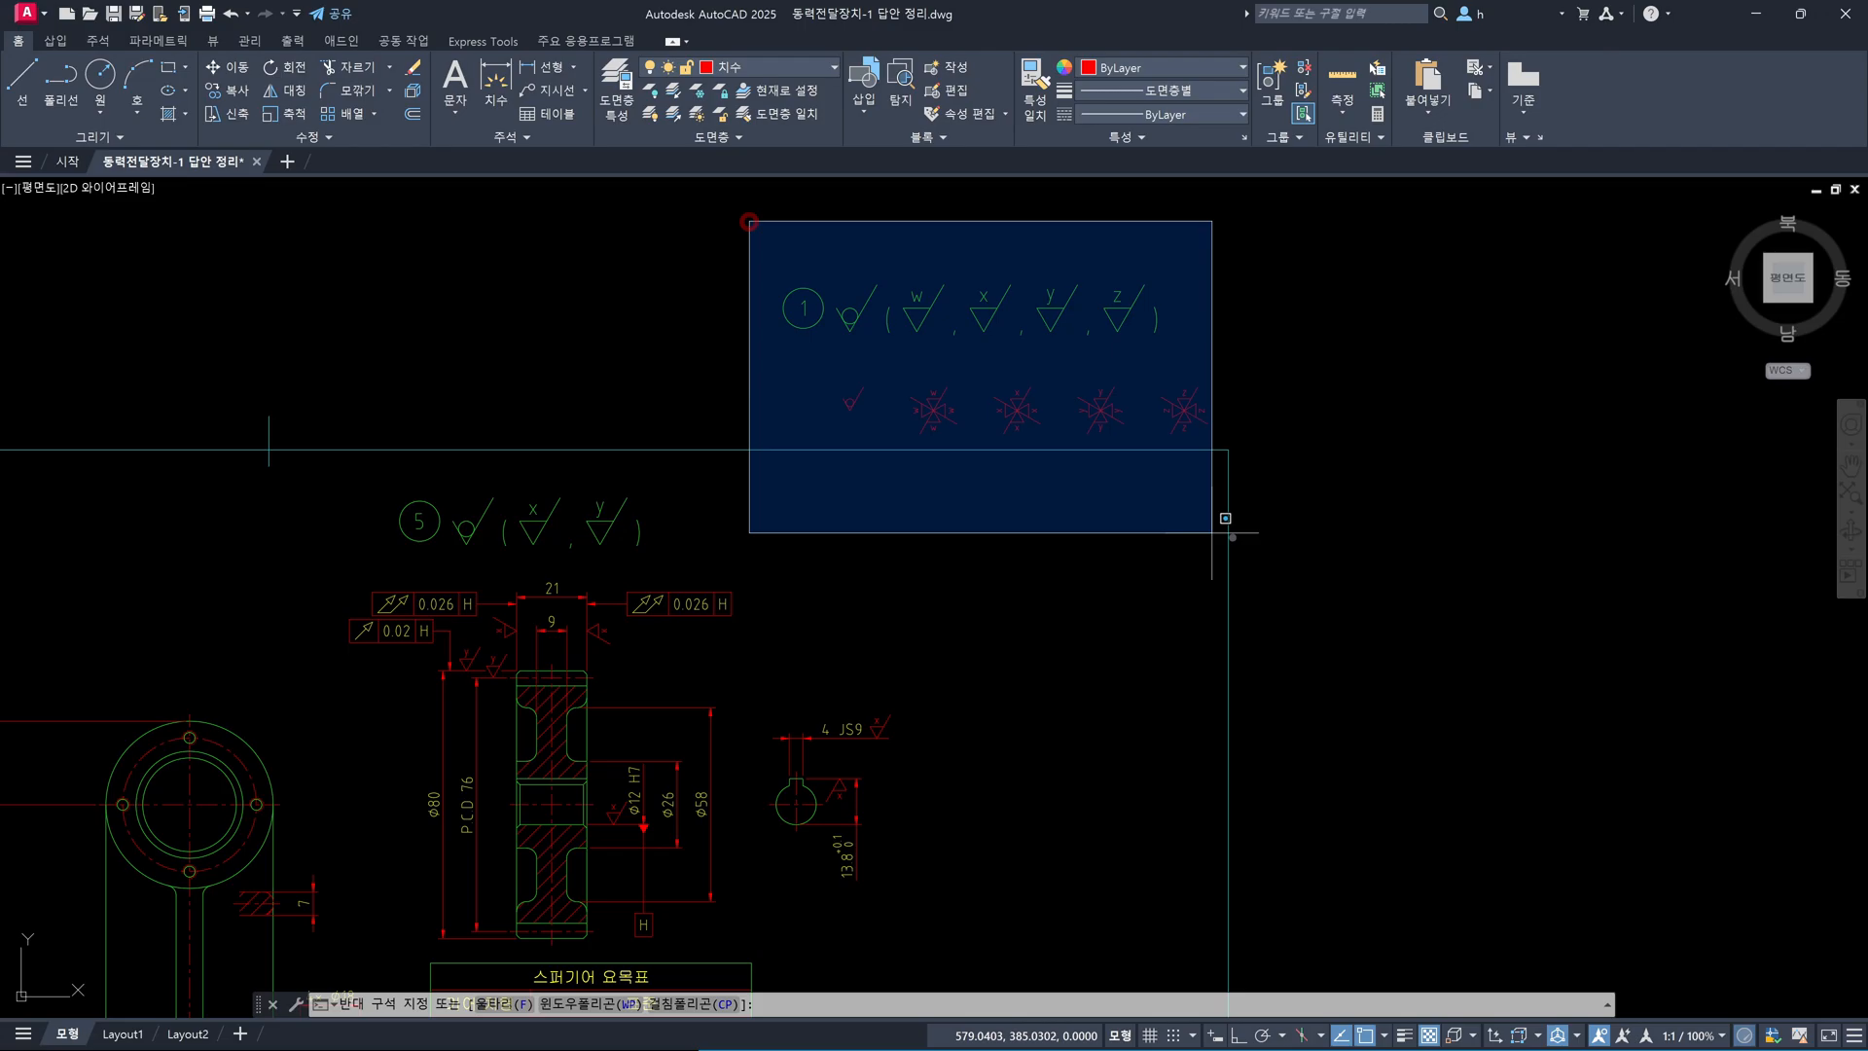
pyautogui.click(1268, 543)
pyautogui.press('Delete')
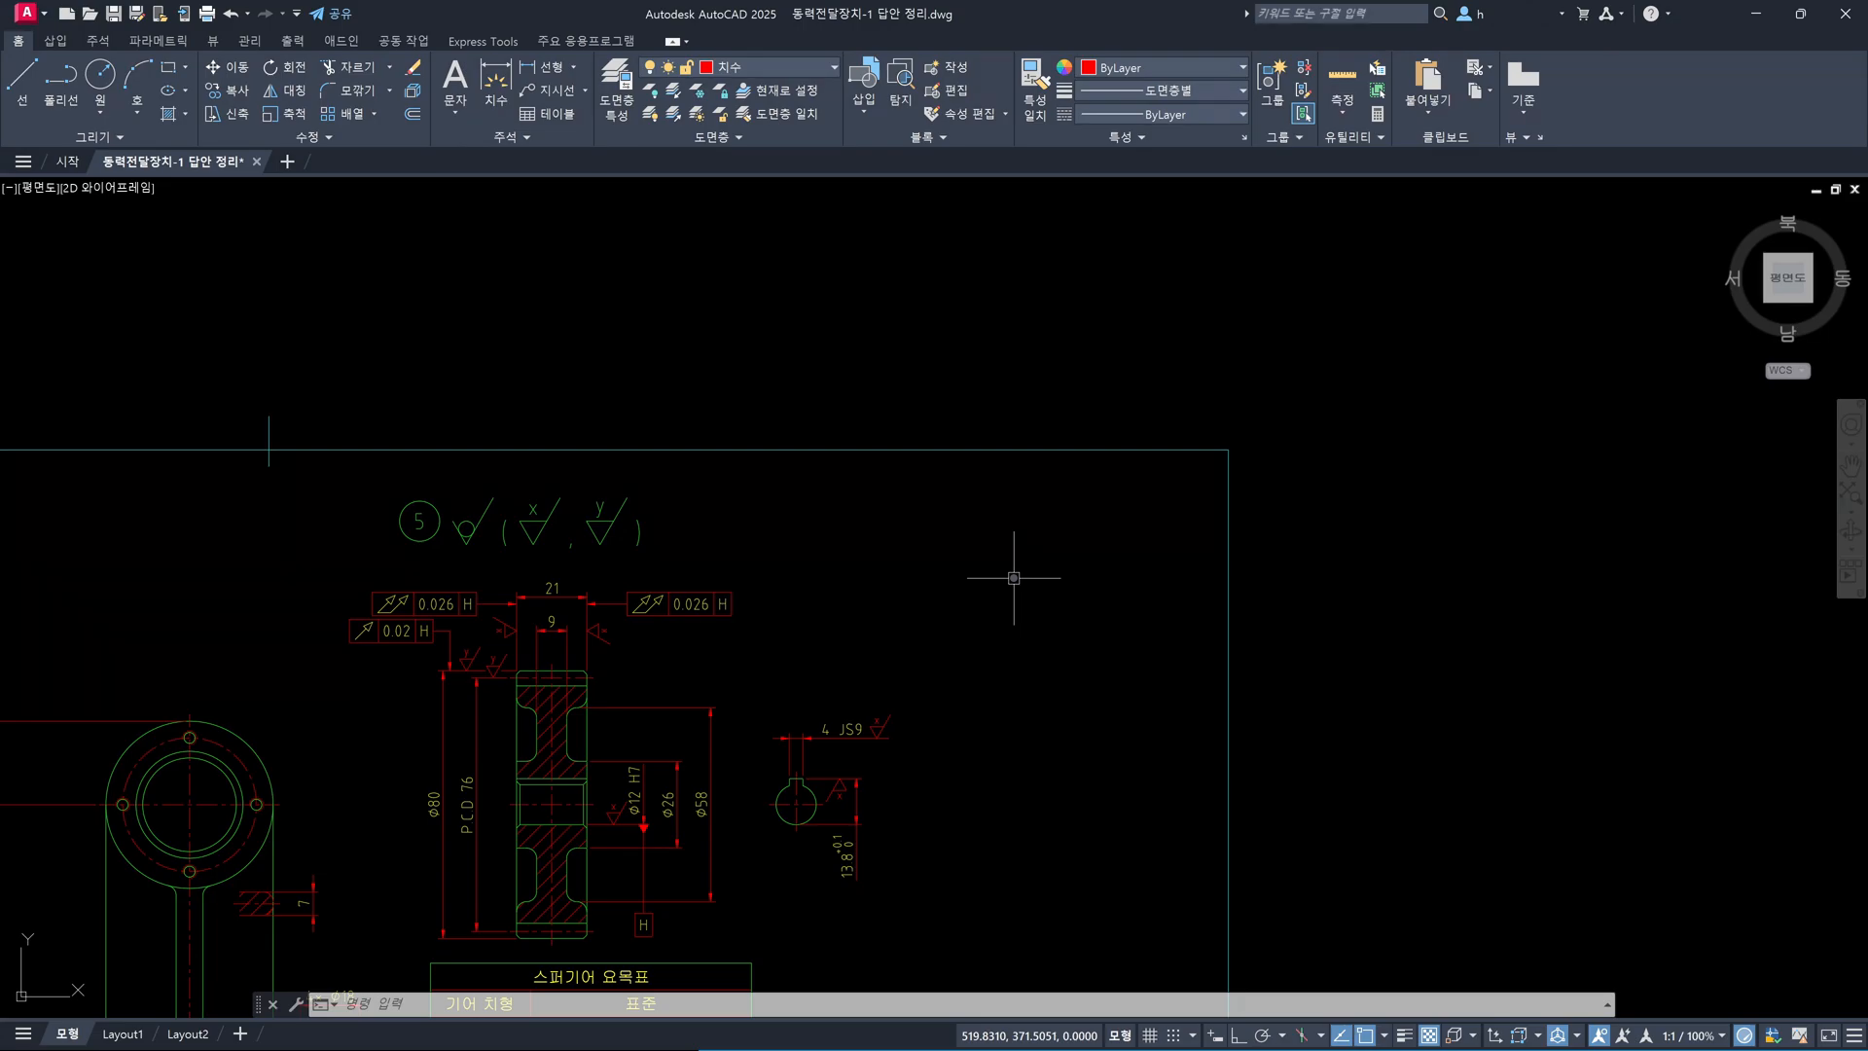
# Undo the deletion of the surface-finish symbol rows above the sheet's upper-right corner
pyautogui.scroll(-5, 924, 700)
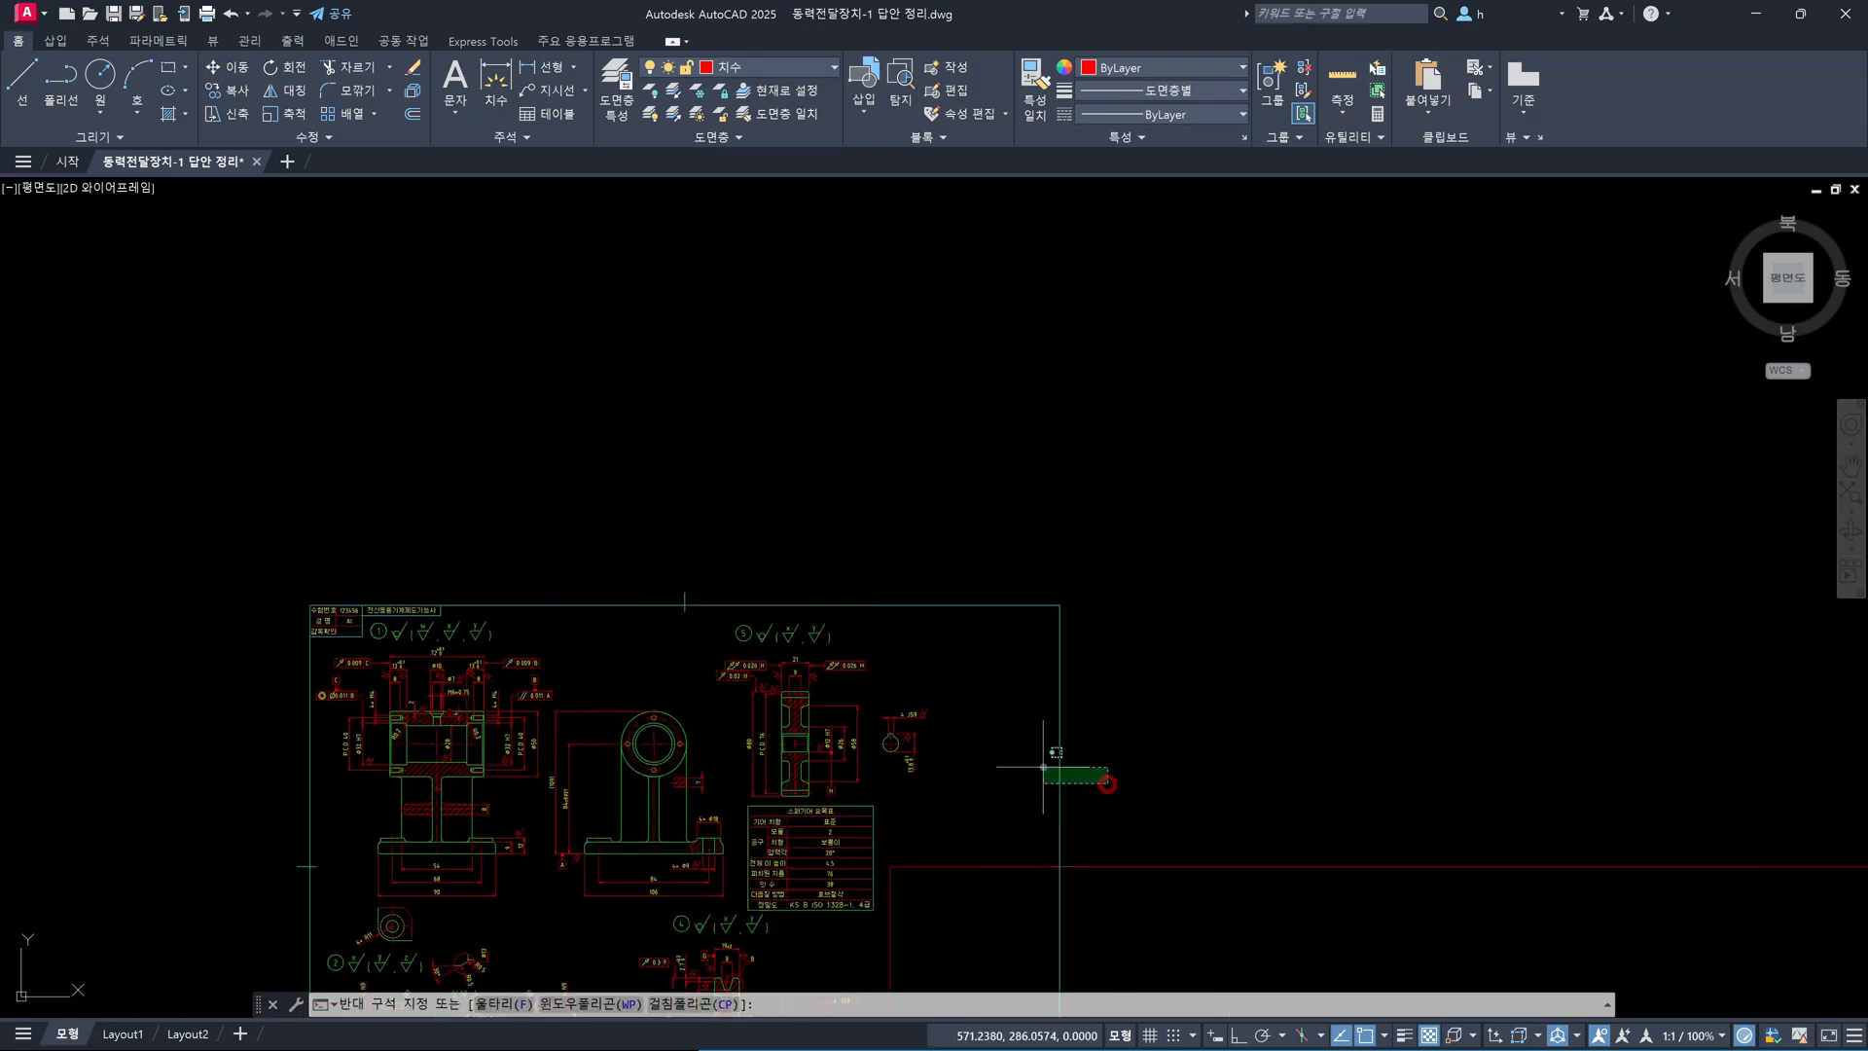
pyautogui.click(1032, 757)
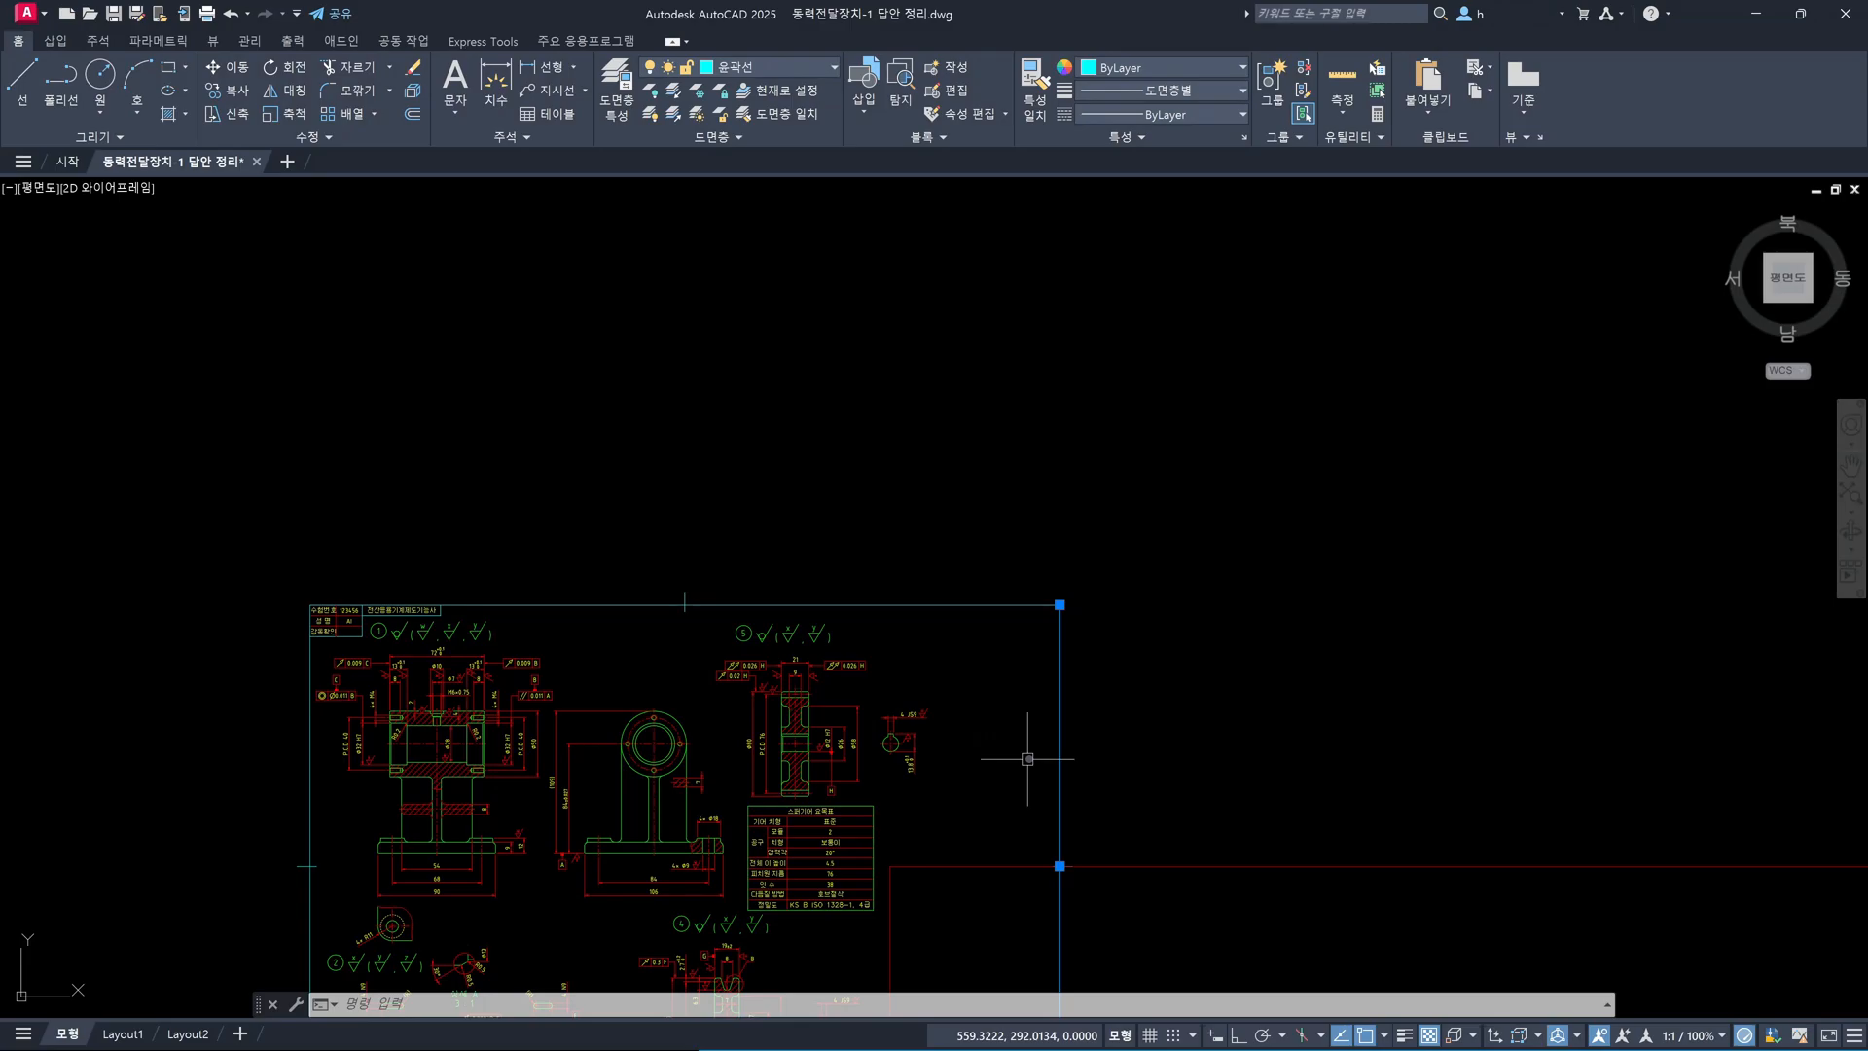
pyautogui.scroll(4, 988, 702)
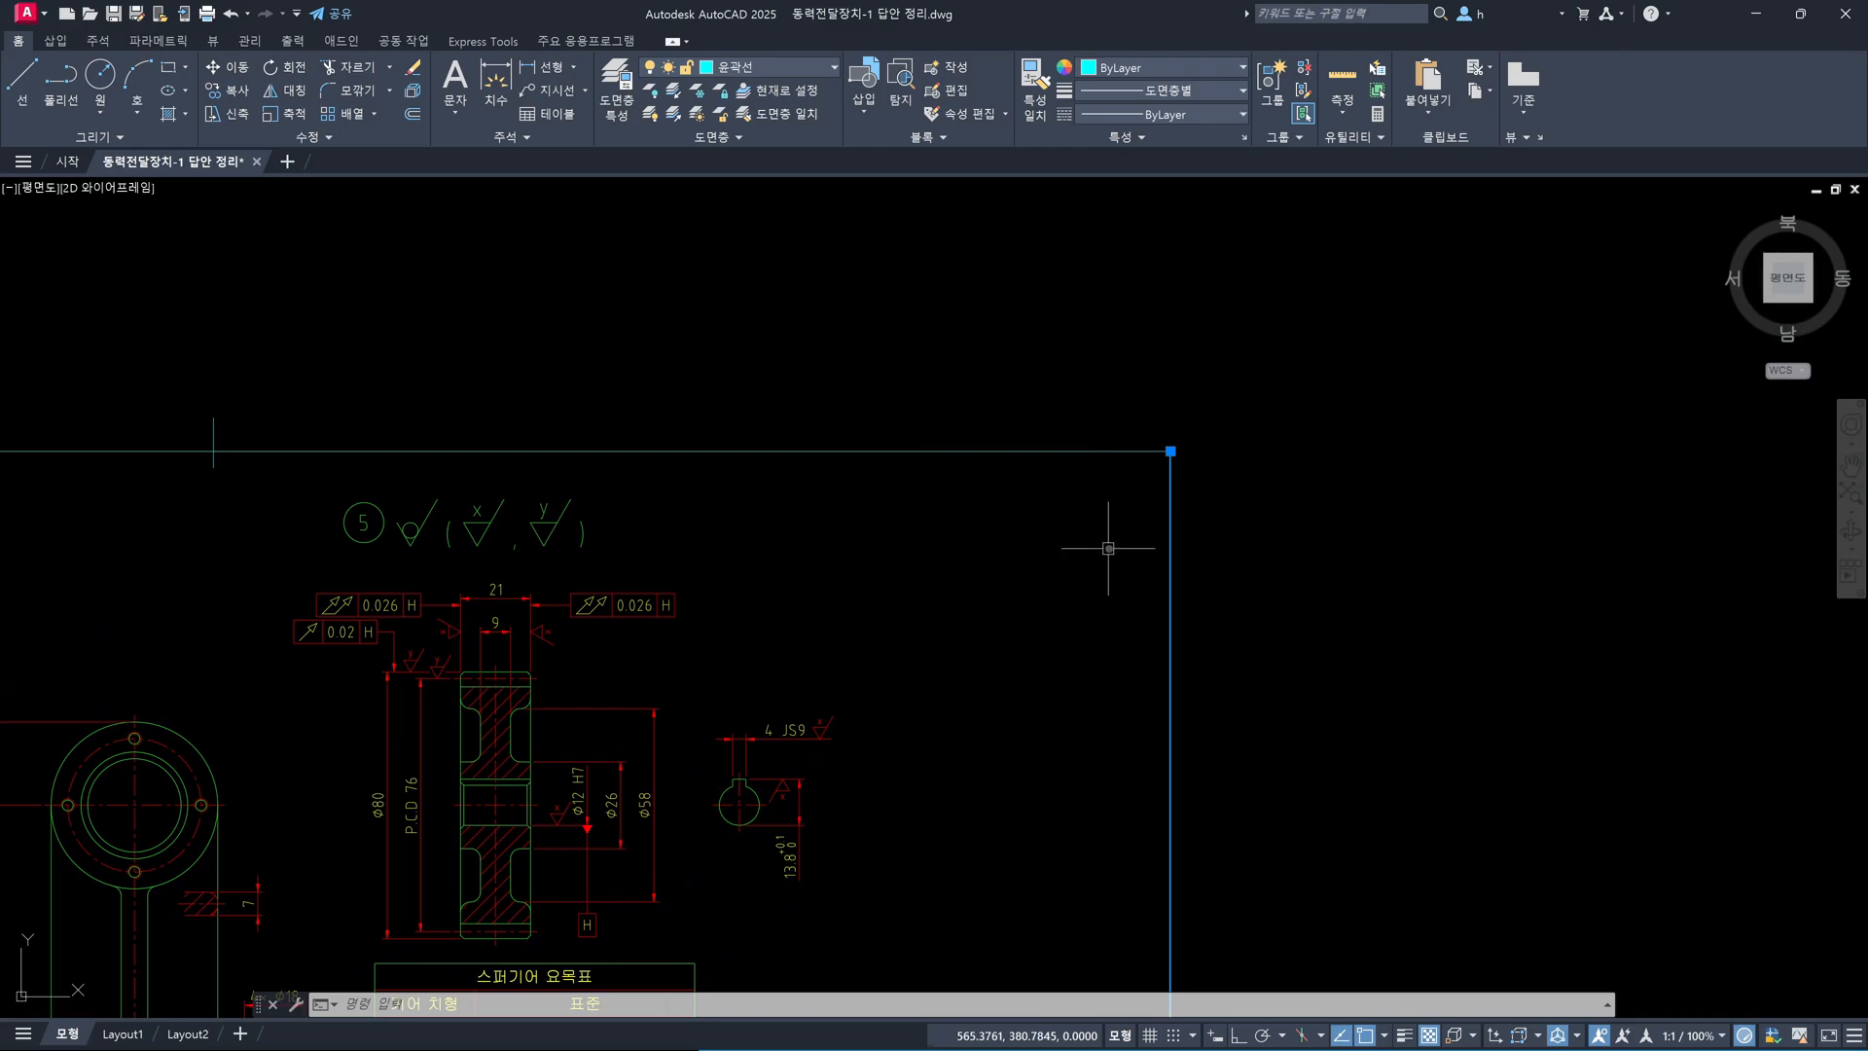
pyautogui.scroll(-2, 1108, 548)
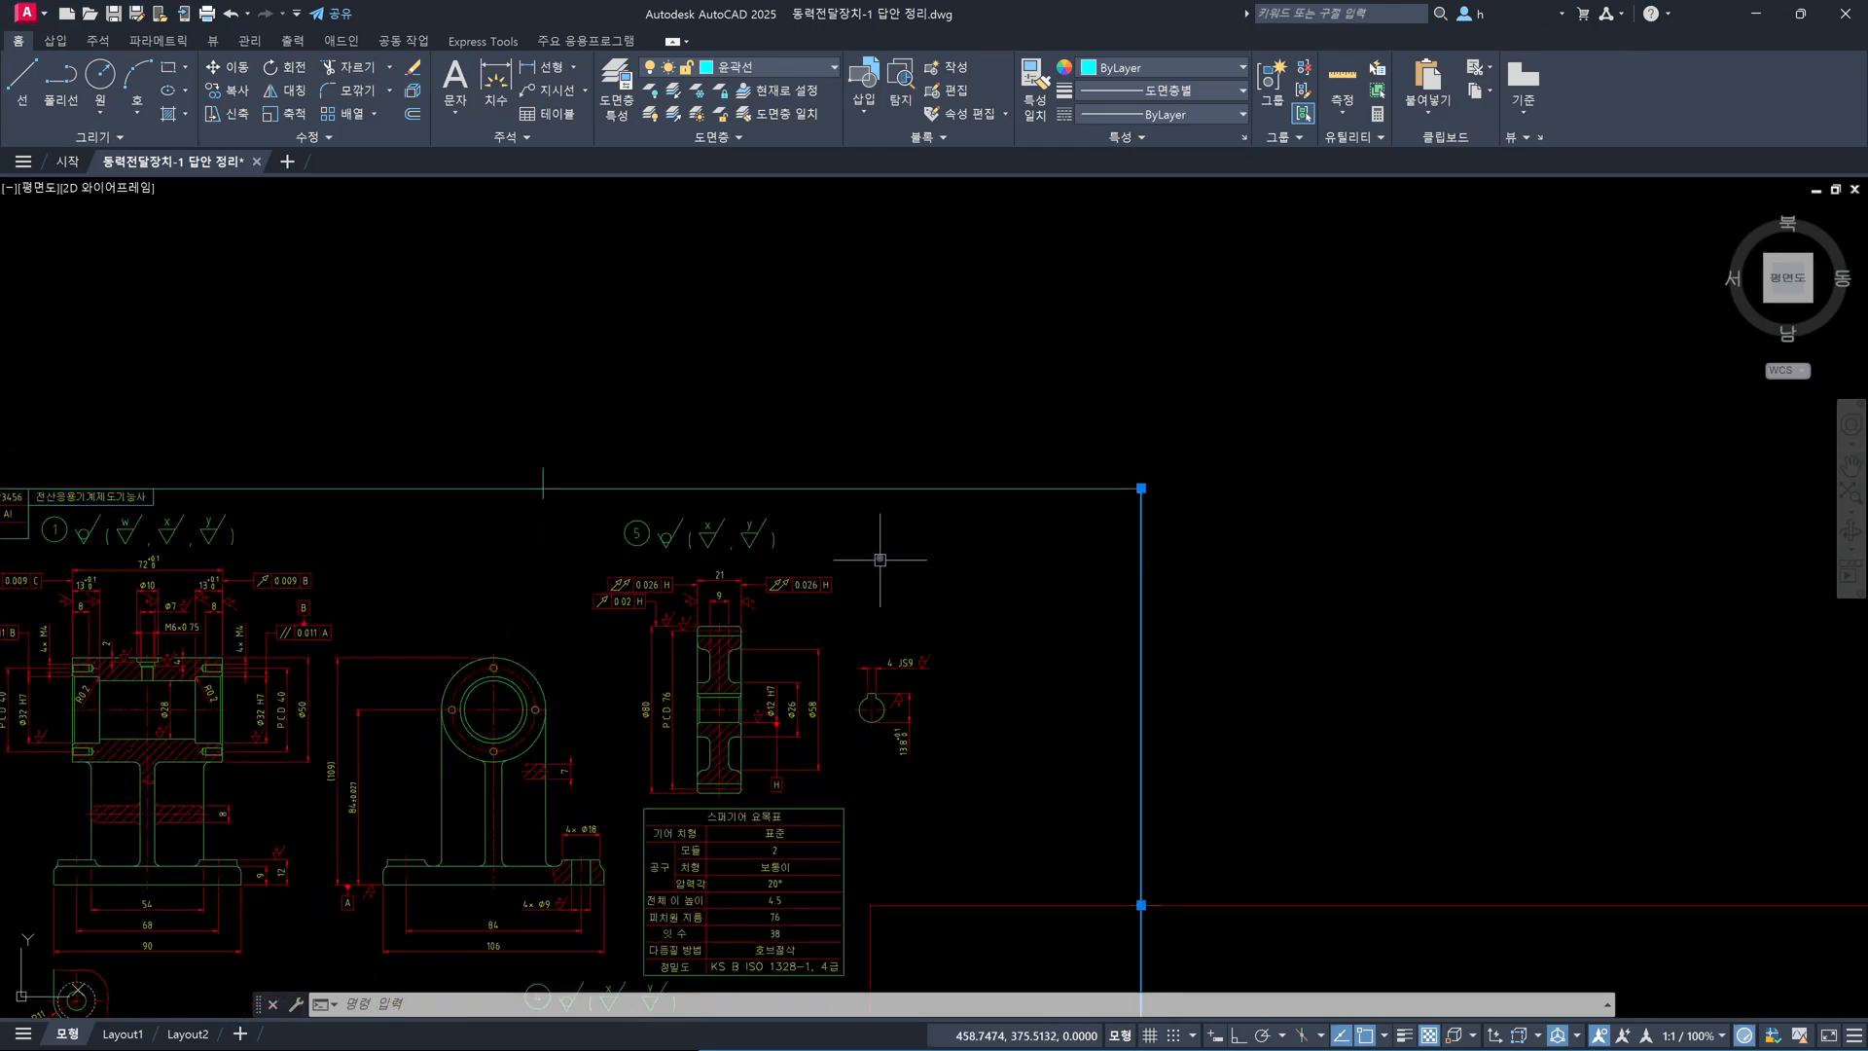
pyautogui.hotkey('ctrl', 'z')
pyautogui.hotkey('ctrl', 'z')
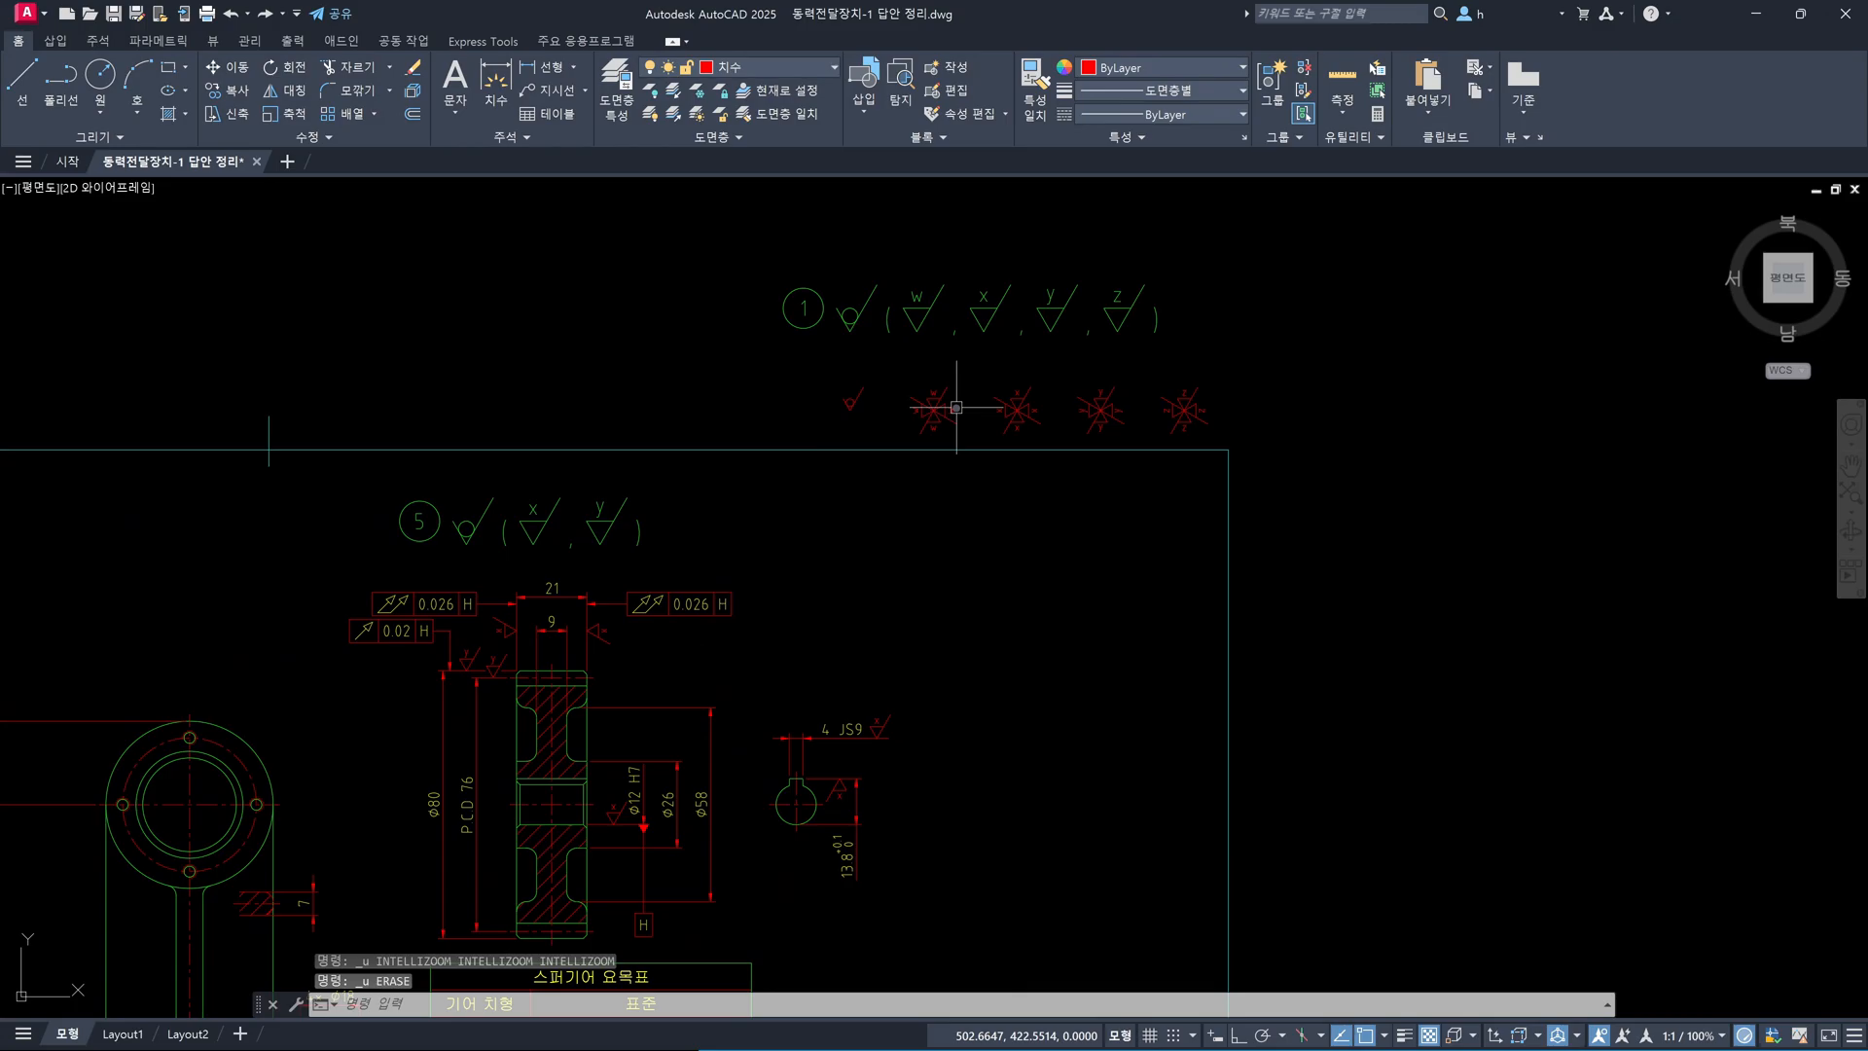
# Draw a short horizontal line above the sheet, to the left of the circled 1 surface-finish row, with Ortho on
pyautogui.scroll(2, 684, 419)
pyautogui.moveTo(692, 425); pyautogui.dragTo(820, 622, button='middle')
pyautogui.press('Escape')
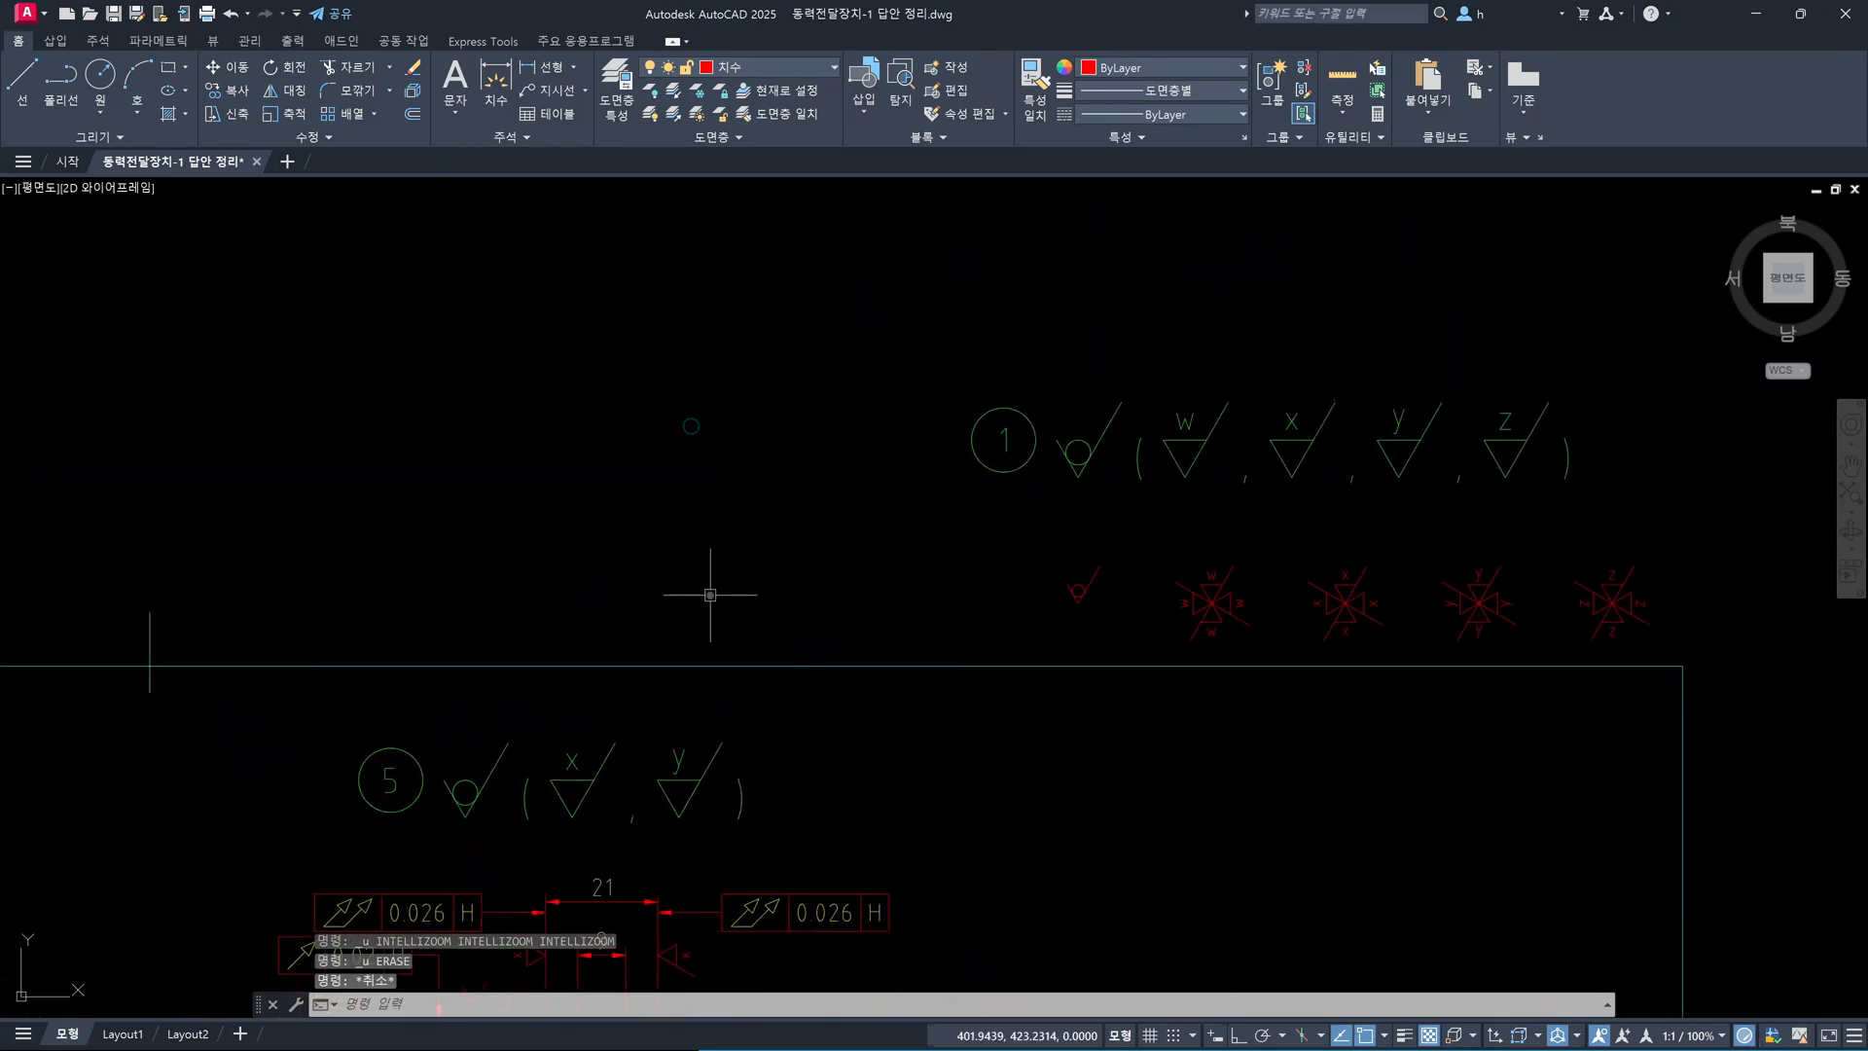
pyautogui.write('l')
pyautogui.press('Return')
pyautogui.click(741, 535)
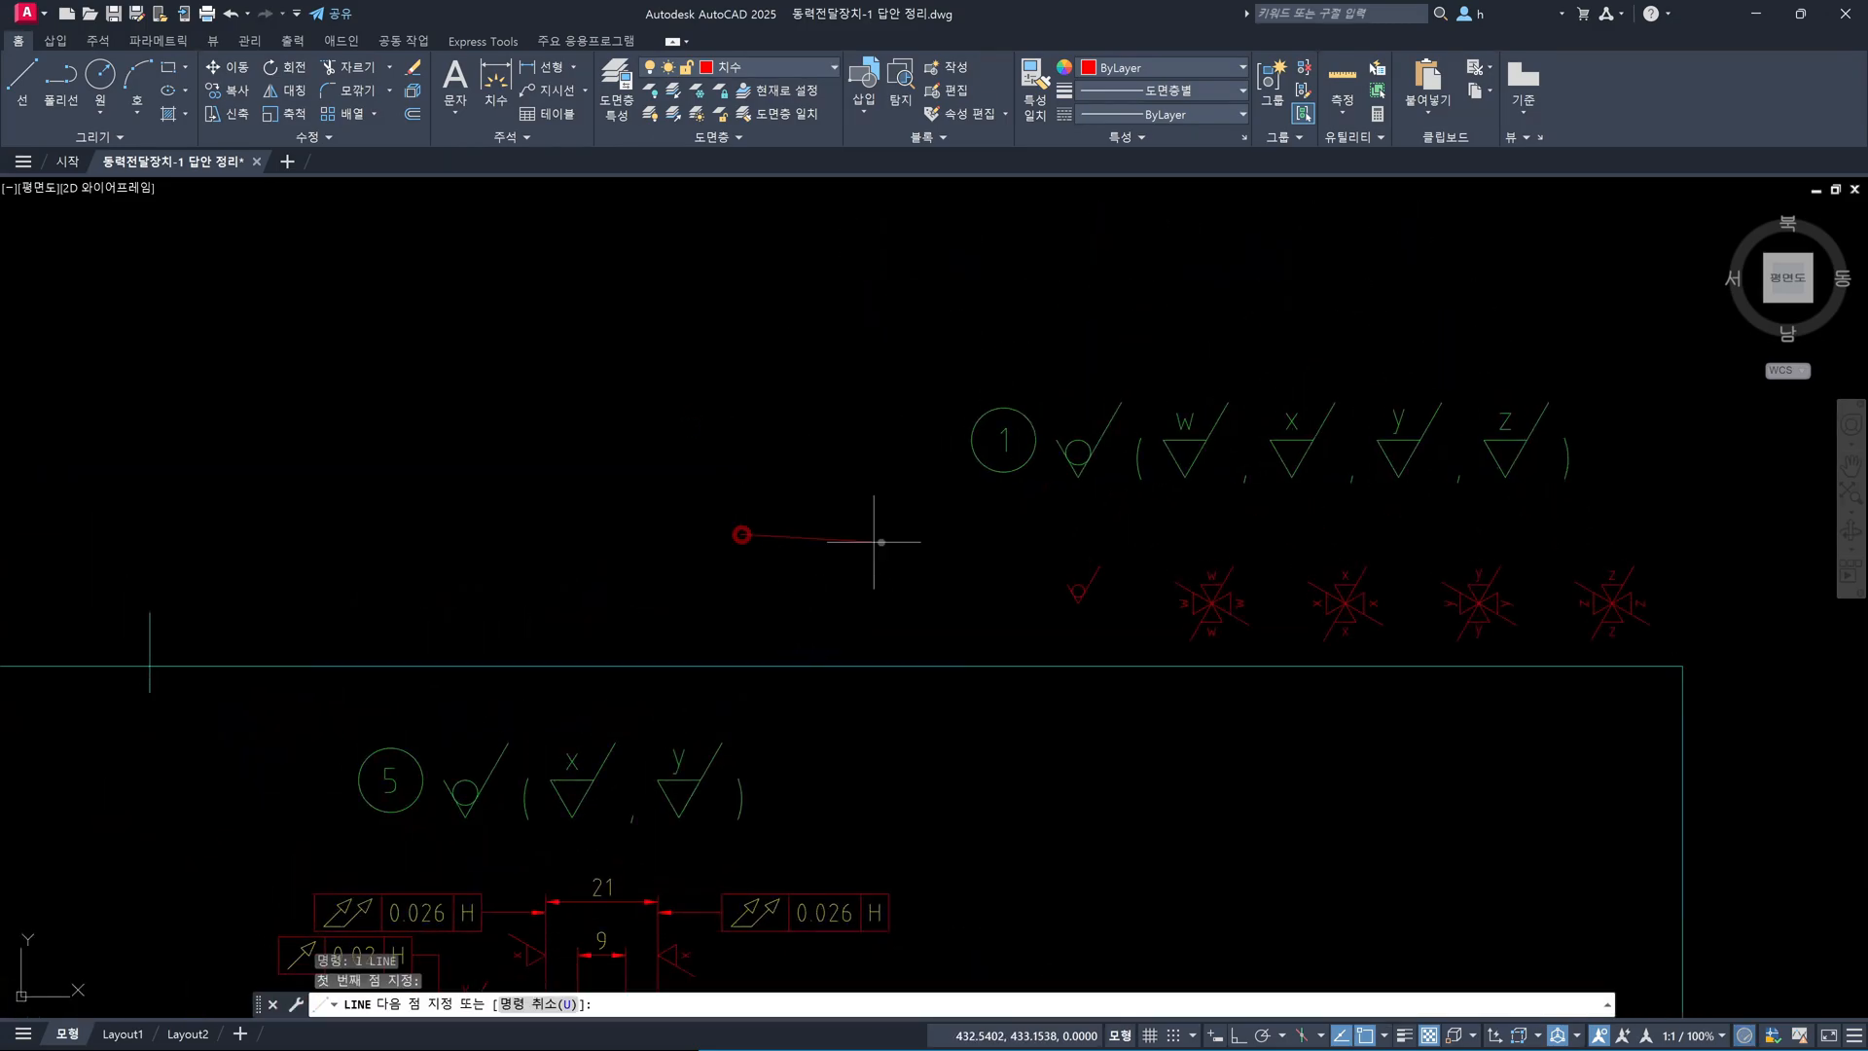
pyautogui.press('F8')
pyautogui.click(908, 535)
pyautogui.press('Escape')
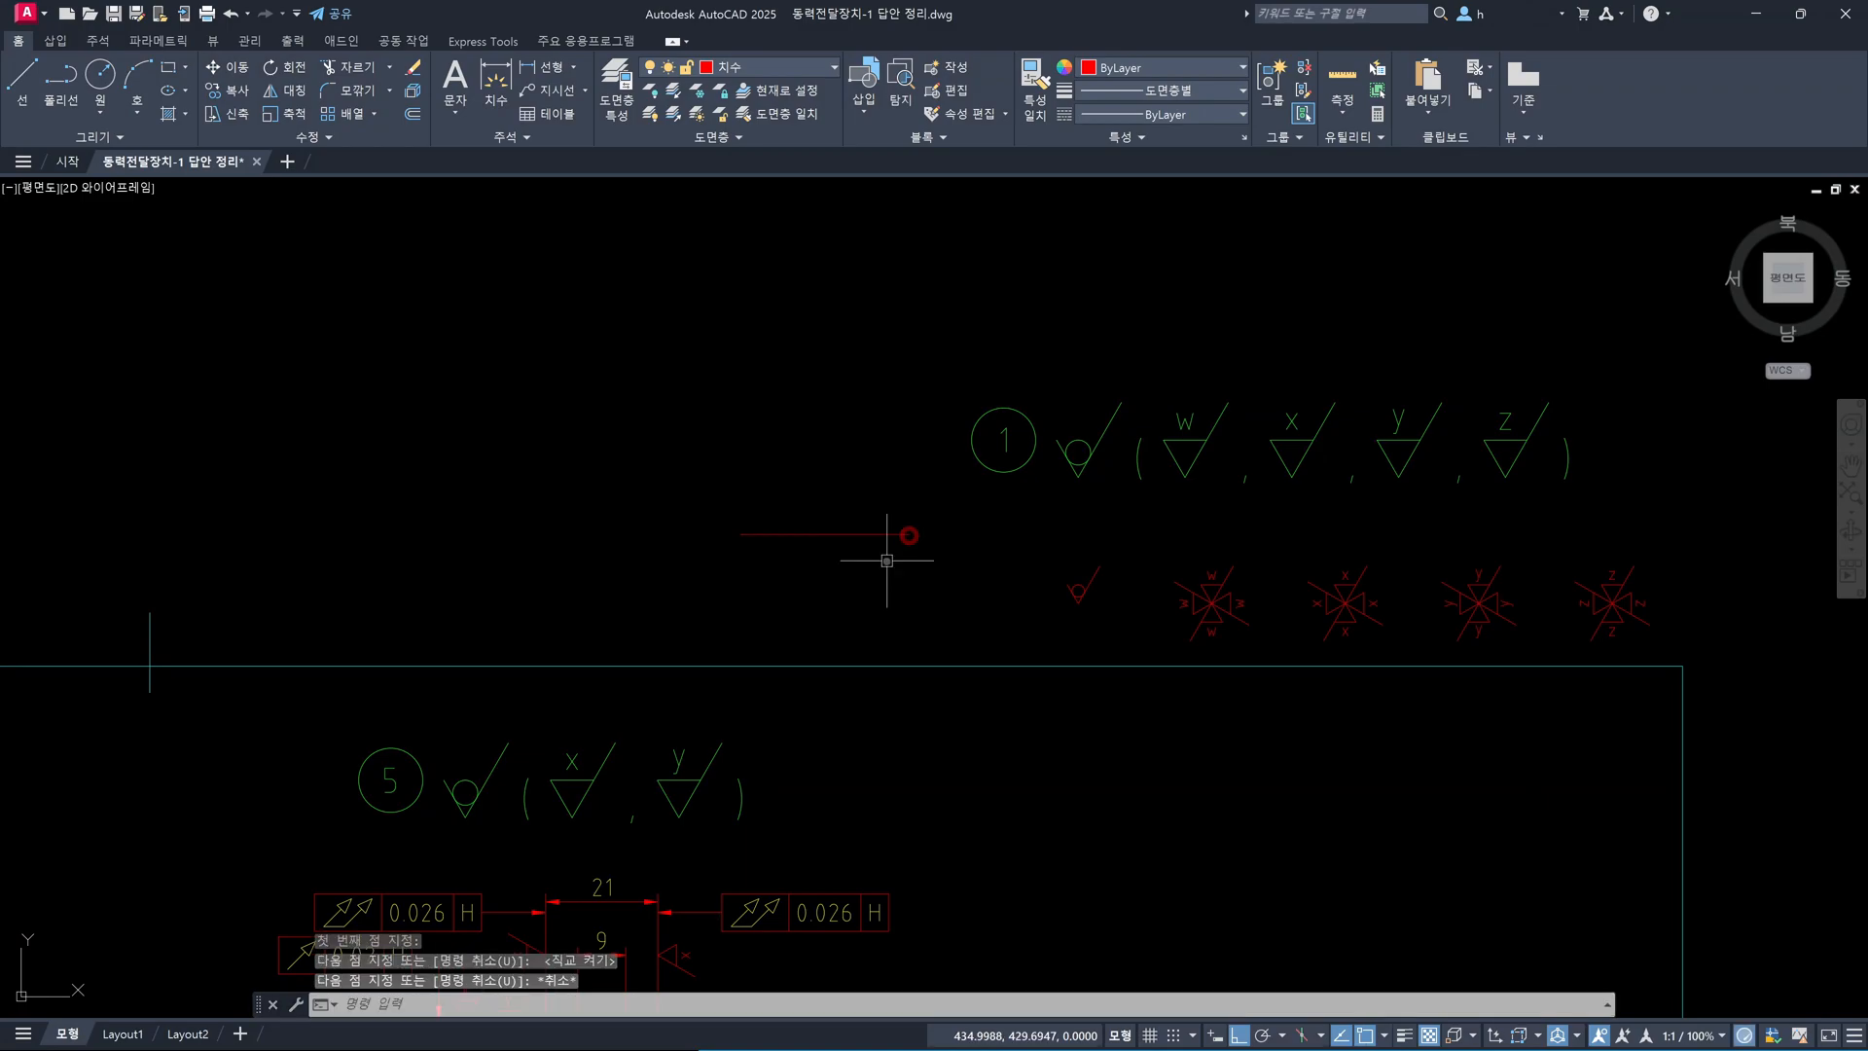
# Copy the horizontal line four times straight down, spacing the copies about 4.6 units apart
pyautogui.write('co')
pyautogui.press('Return')
pyautogui.click(903, 557)
pyautogui.click(842, 500)
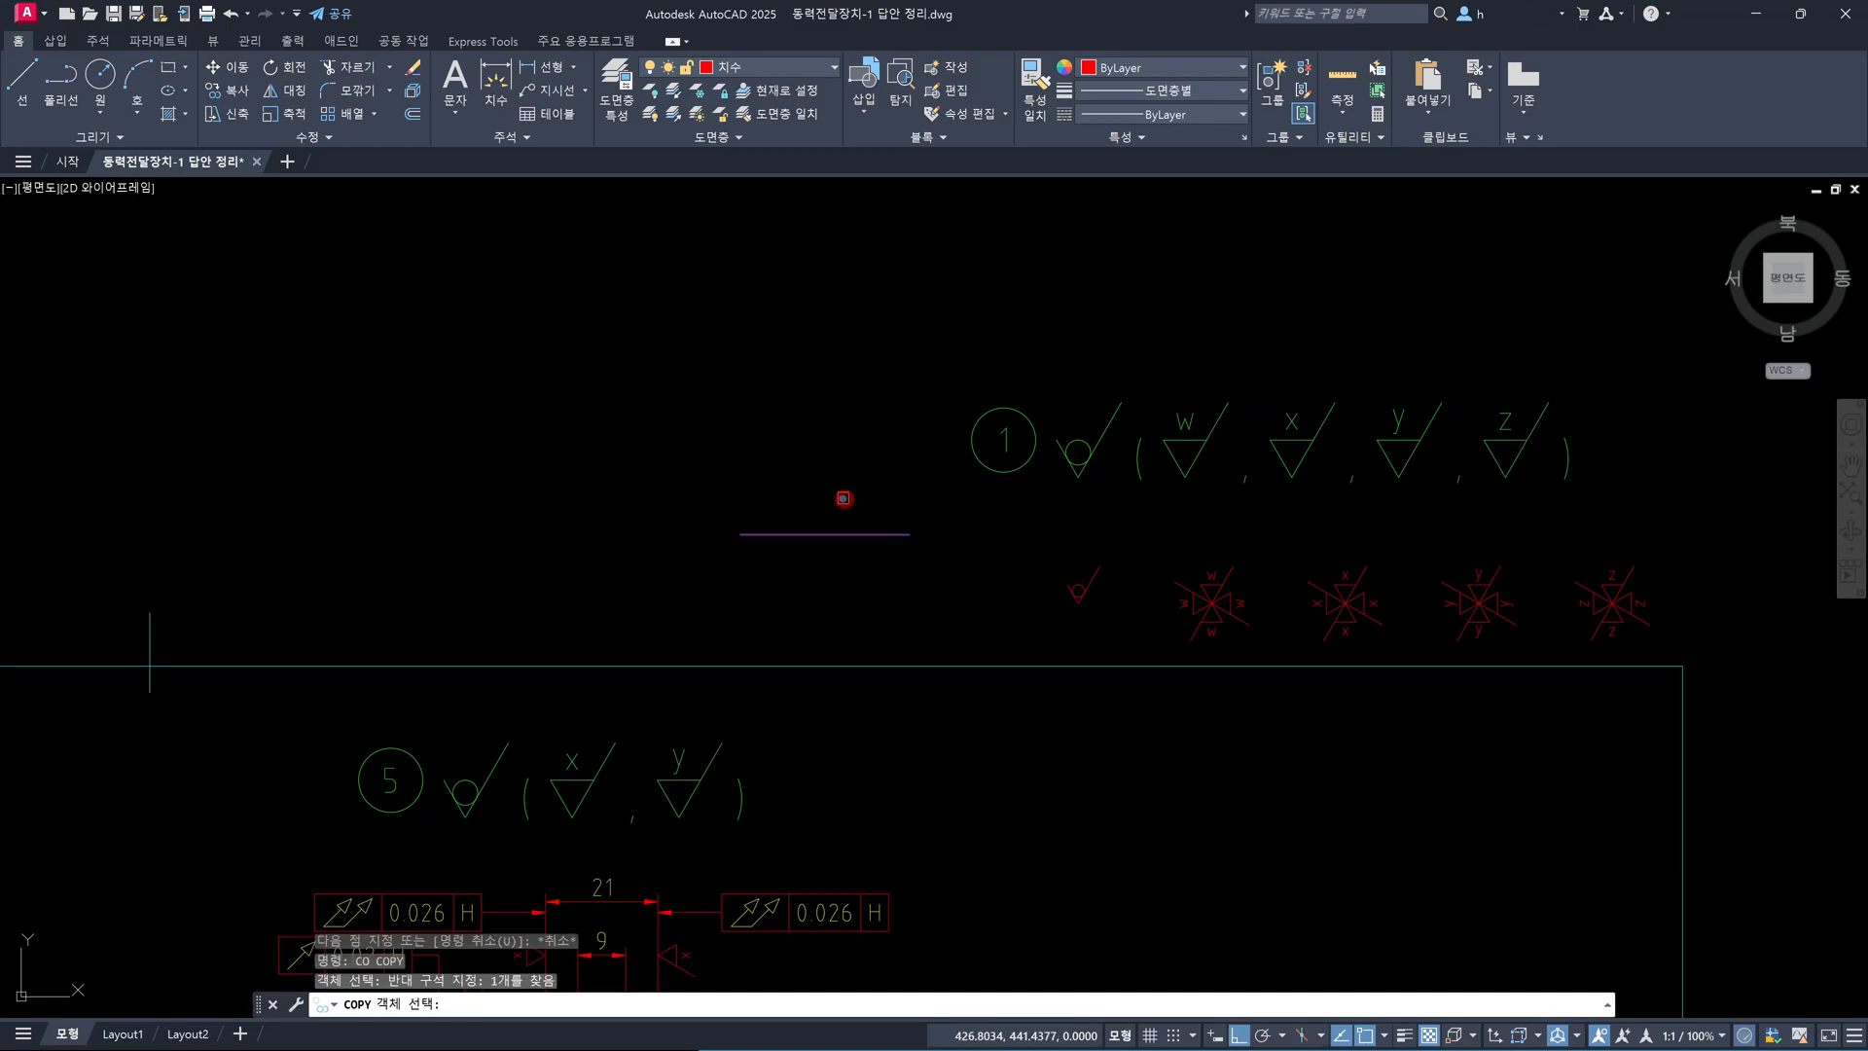
pyautogui.press('Return')
pyautogui.click(950, 532)
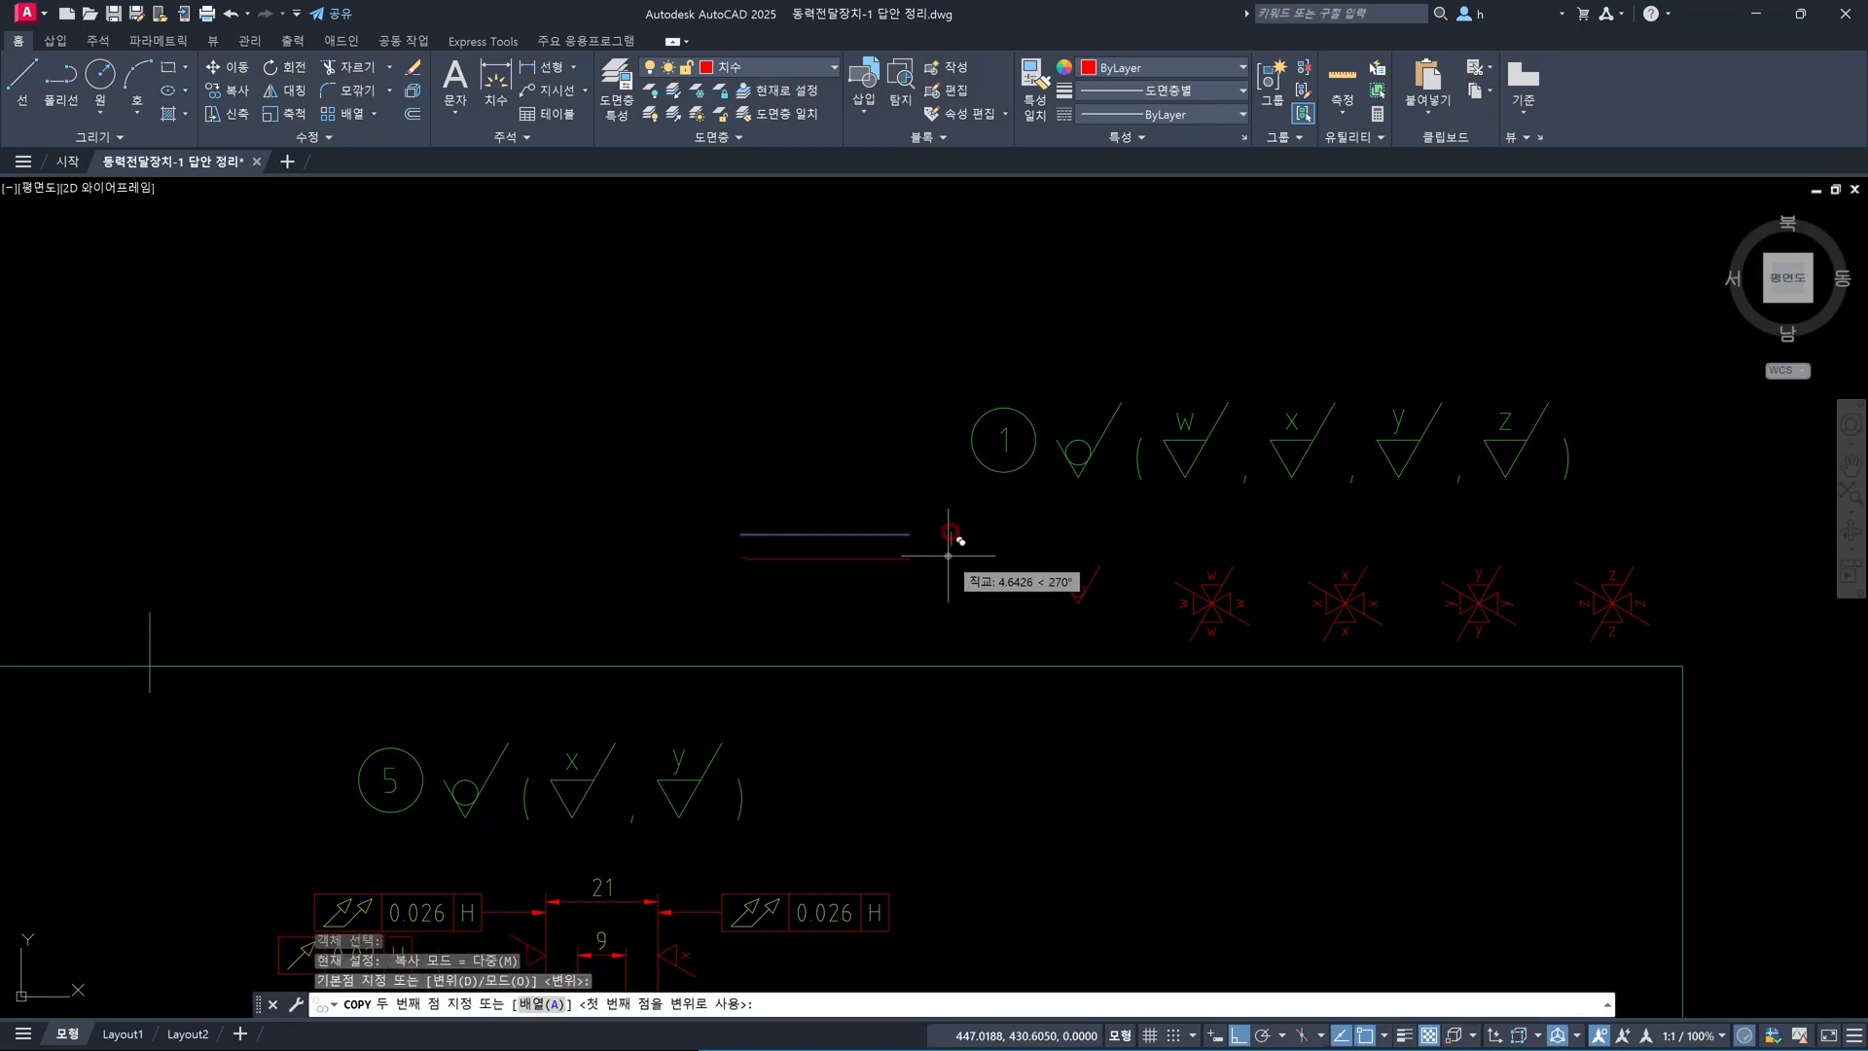
pyautogui.click(949, 557)
pyautogui.click(949, 581)
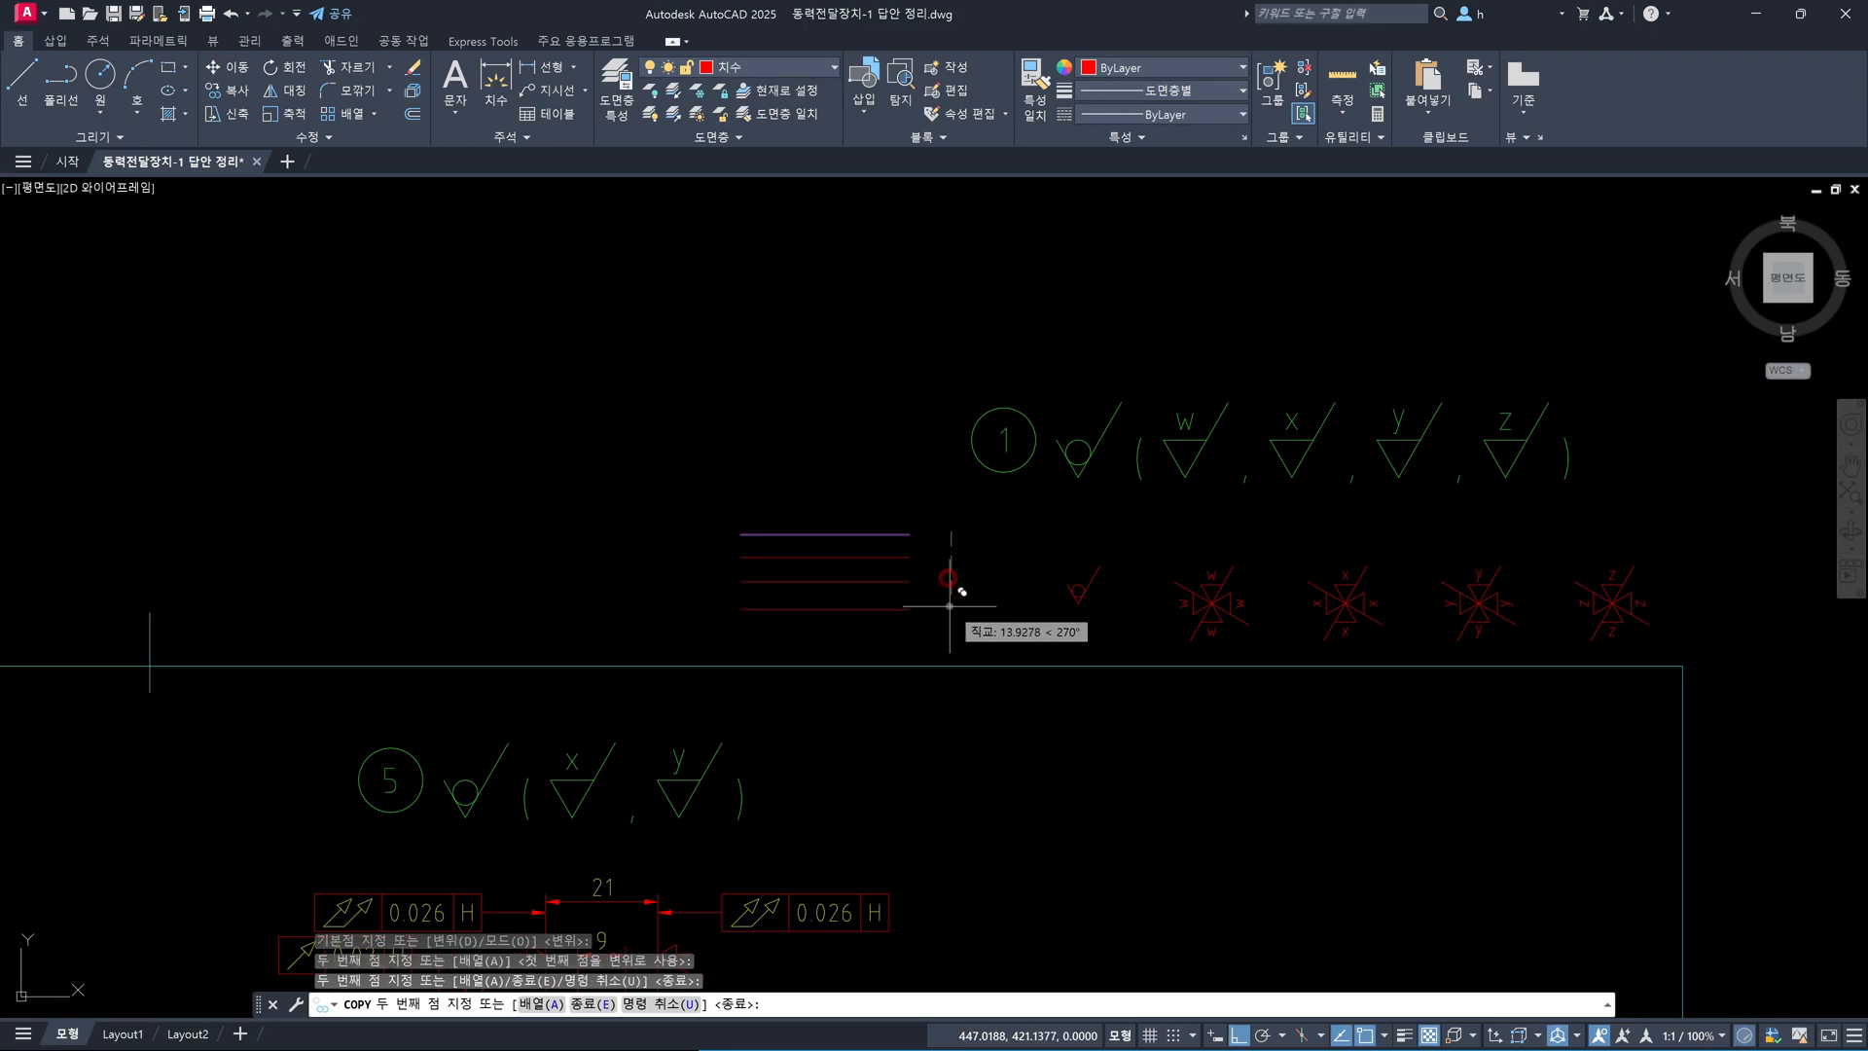
pyautogui.click(949, 604)
pyautogui.click(949, 627)
pyautogui.press('Escape')
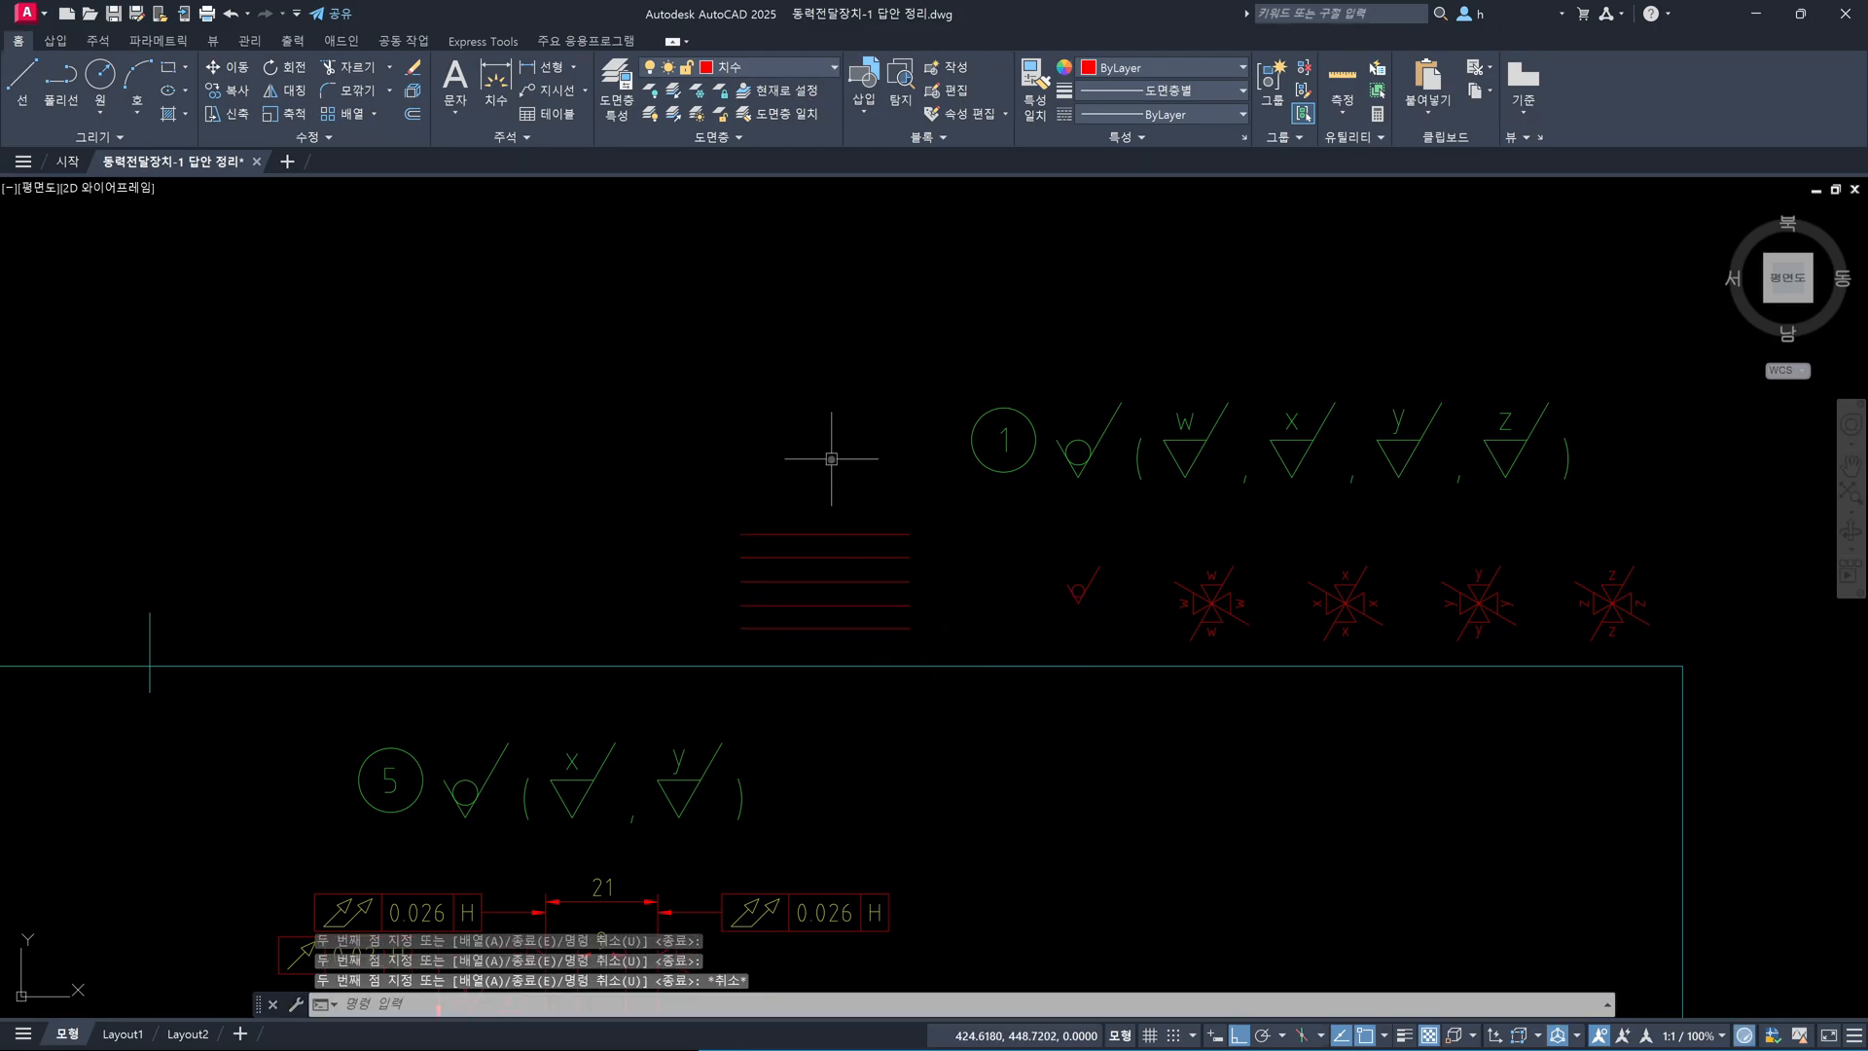
# Assign the topmost demonstration line to layer 외형선 and the second line to layer 숨은선
pyautogui.click(847, 534)
pyautogui.click(817, 68)
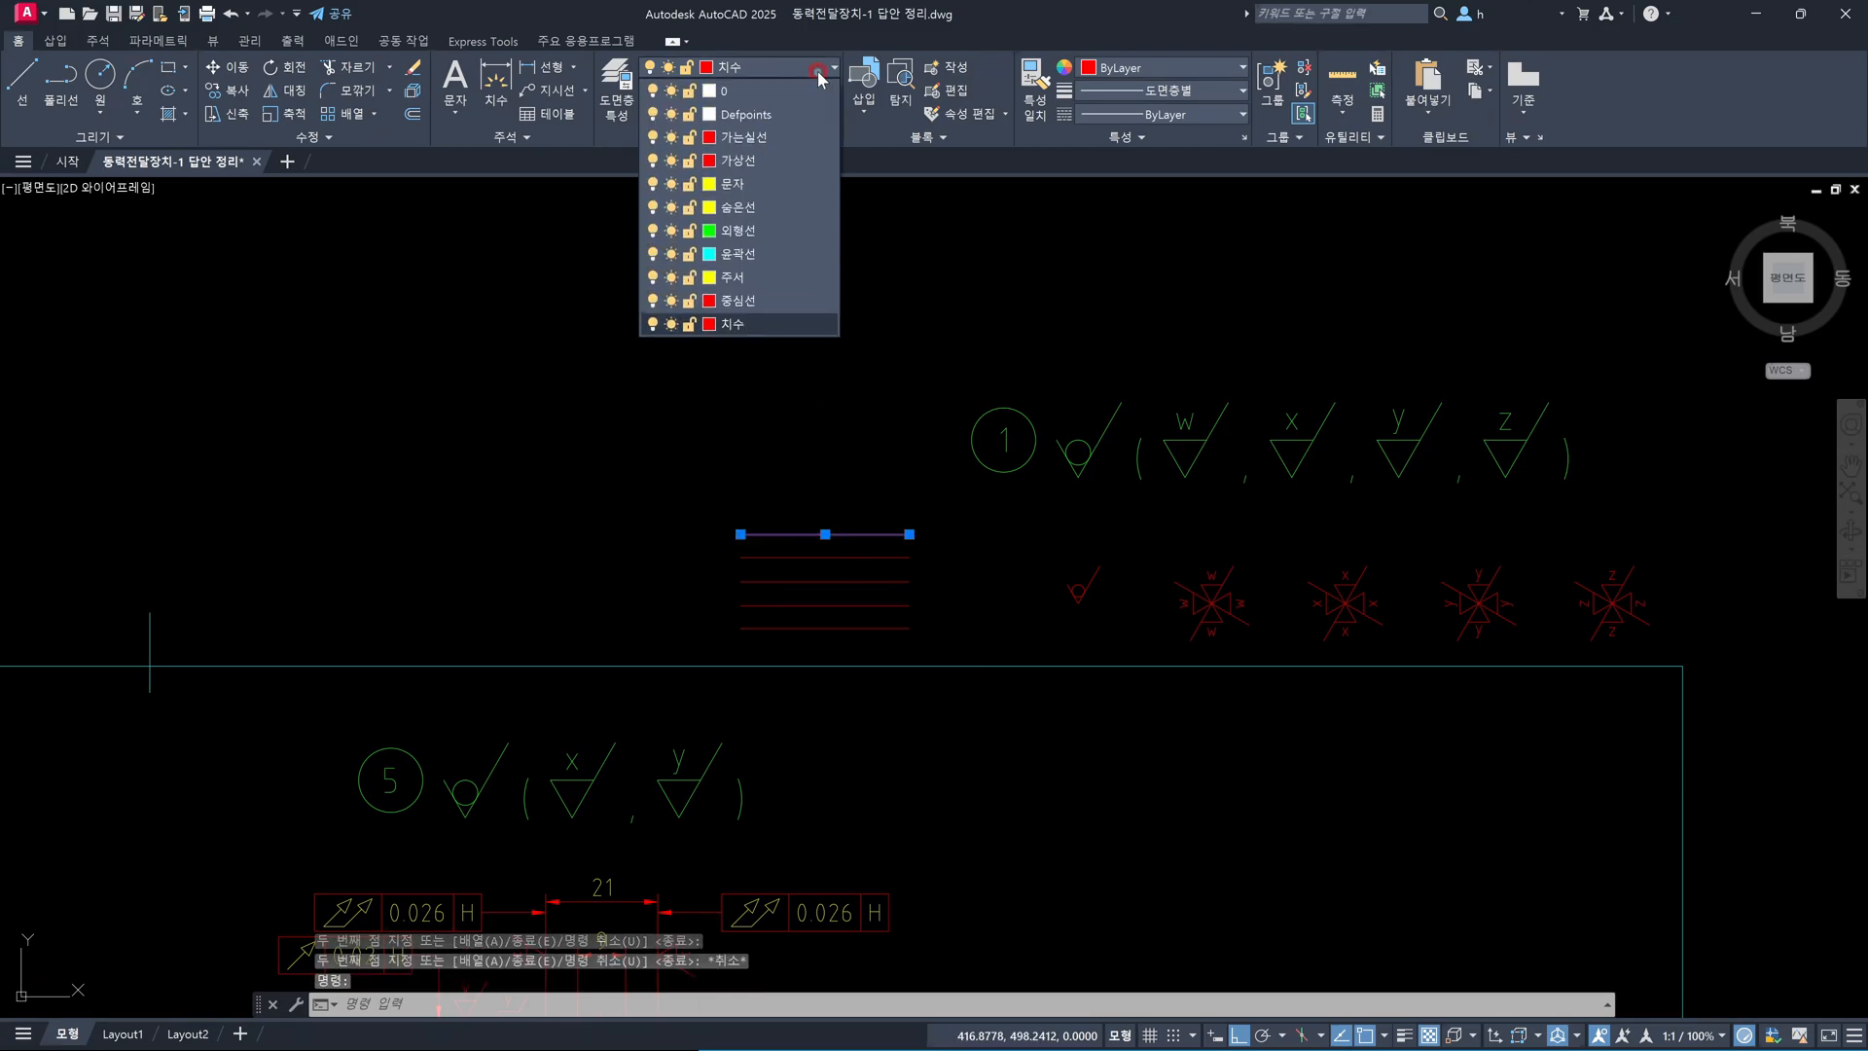
pyautogui.click(752, 230)
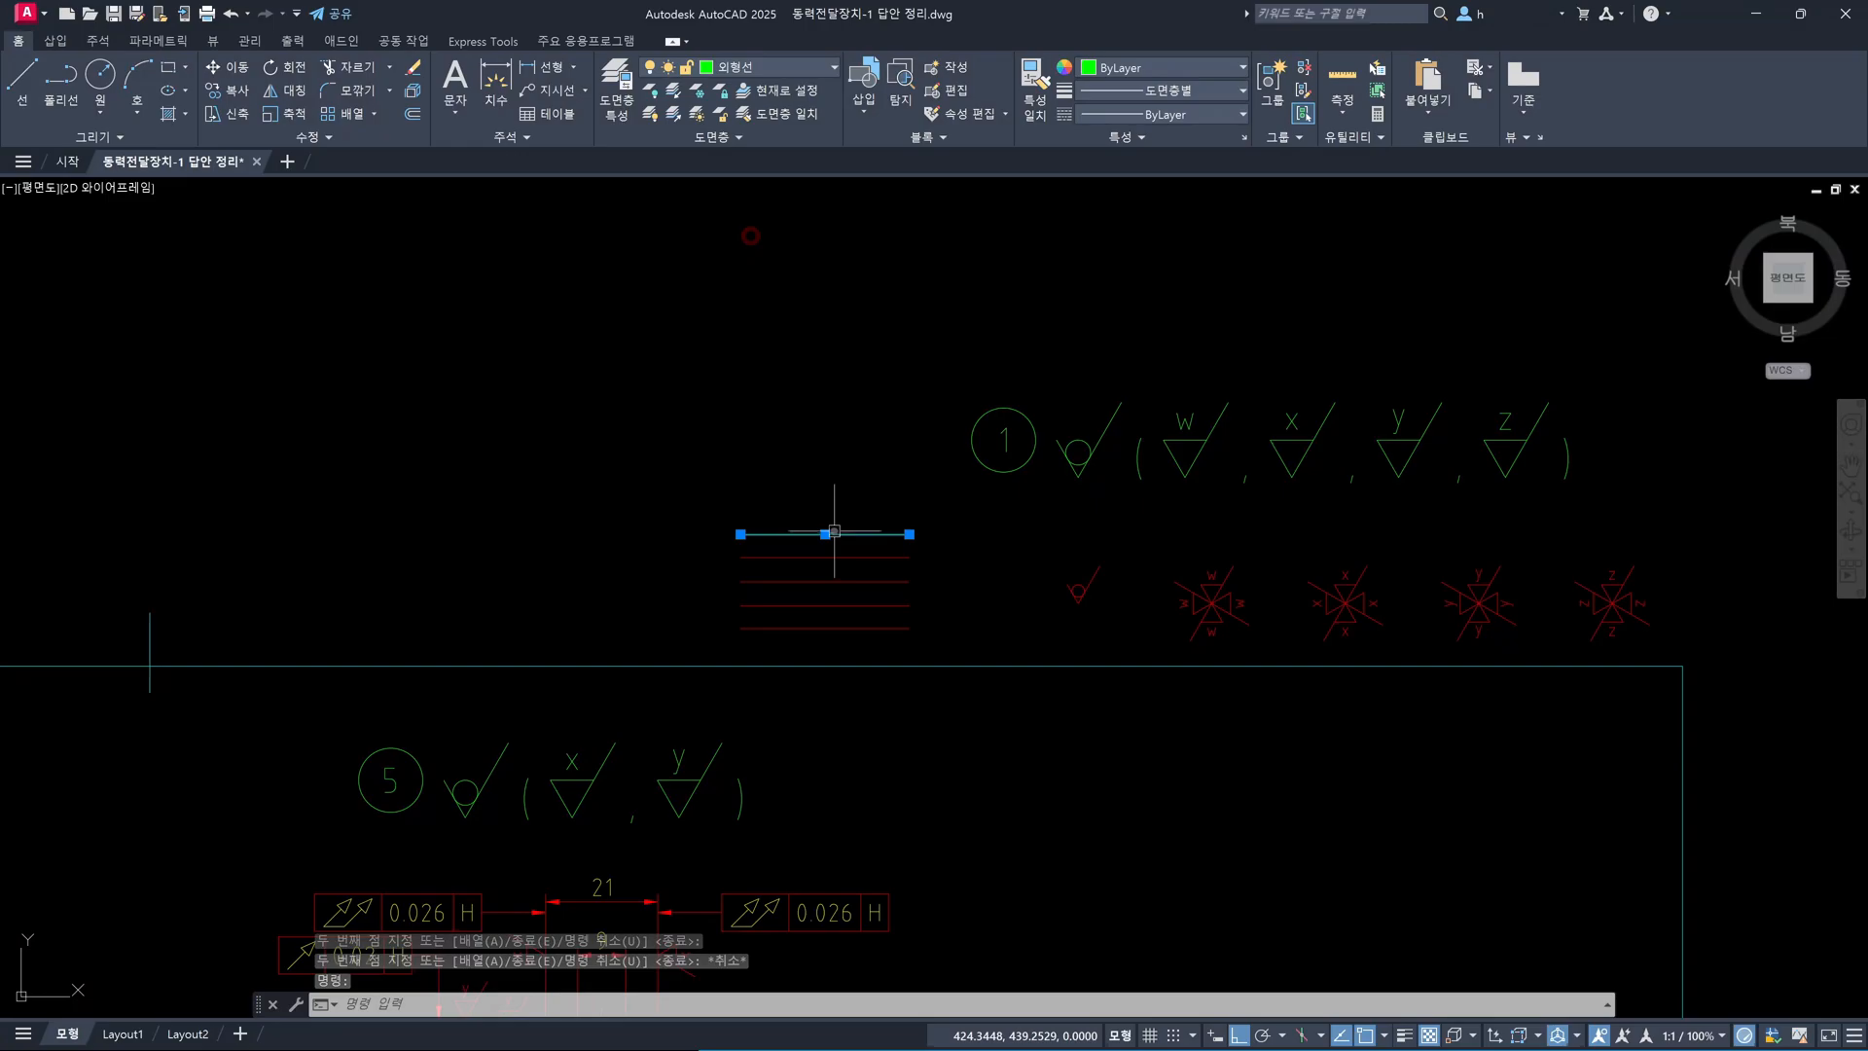
pyautogui.press('Escape')
pyautogui.click(852, 556)
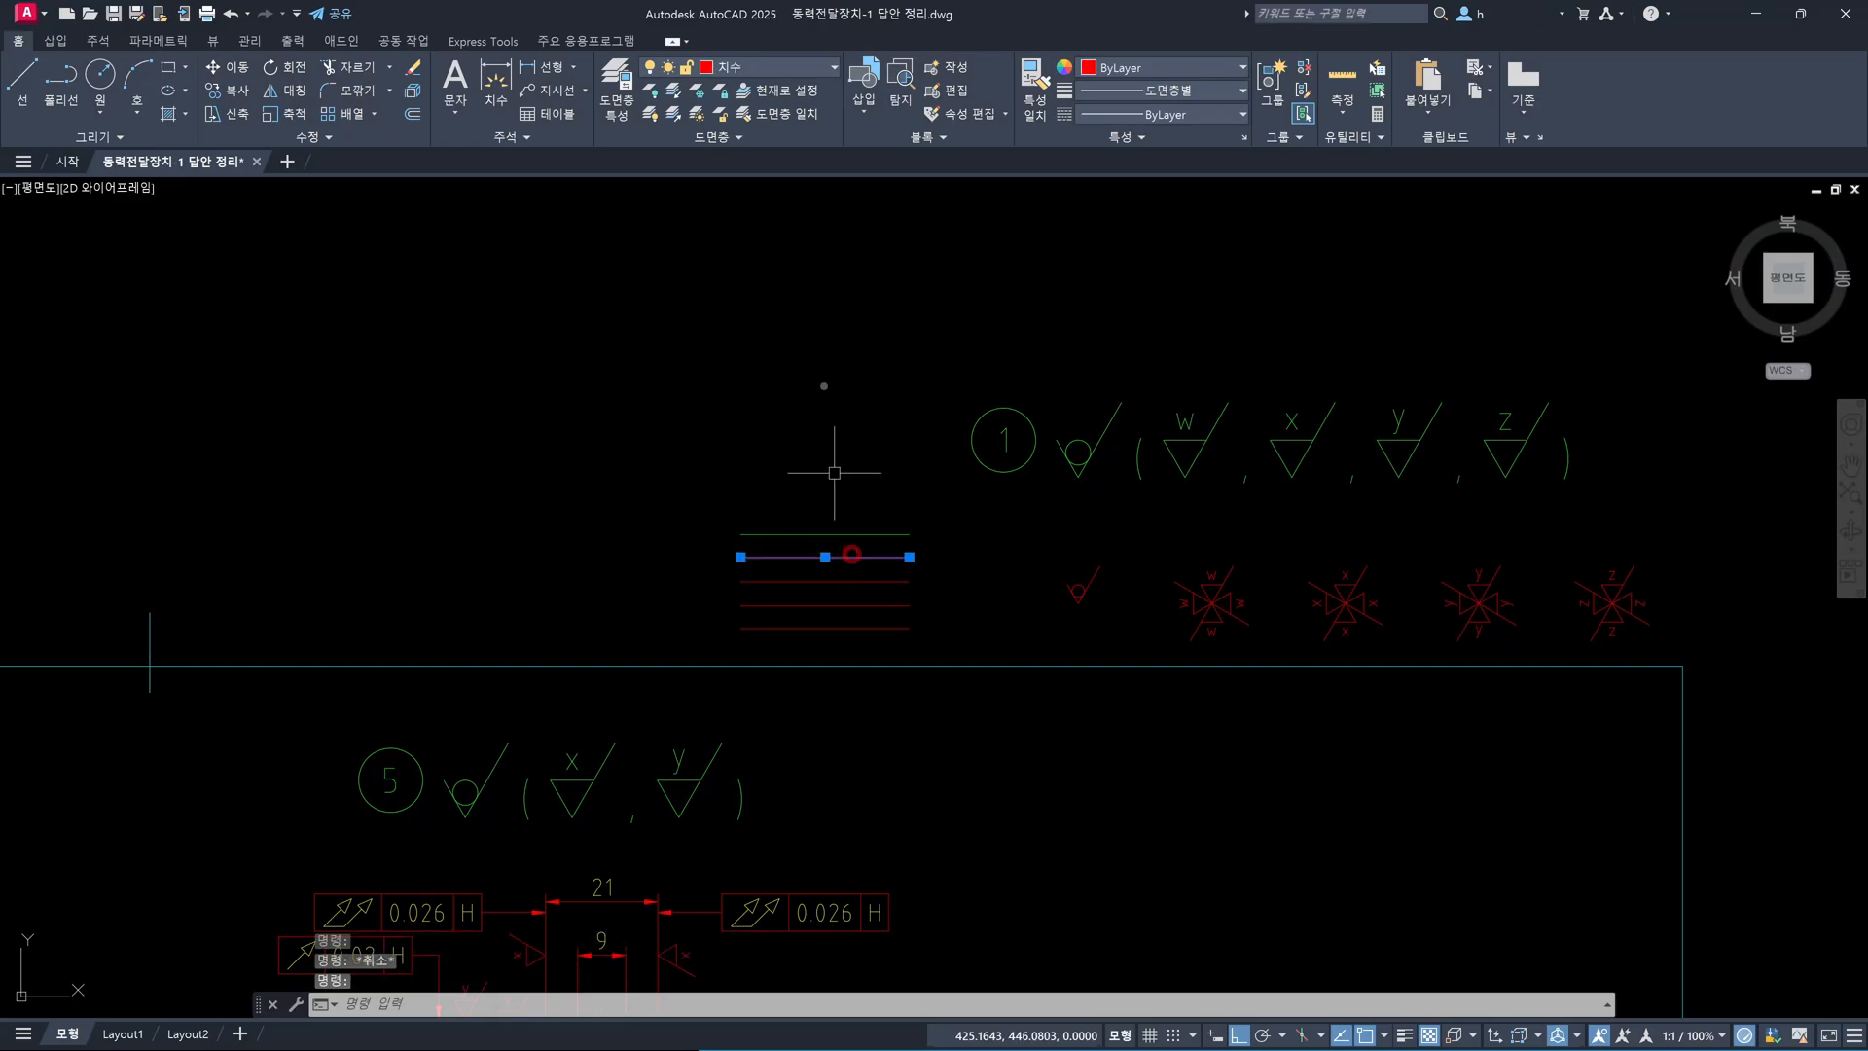
pyautogui.click(814, 66)
pyautogui.click(773, 210)
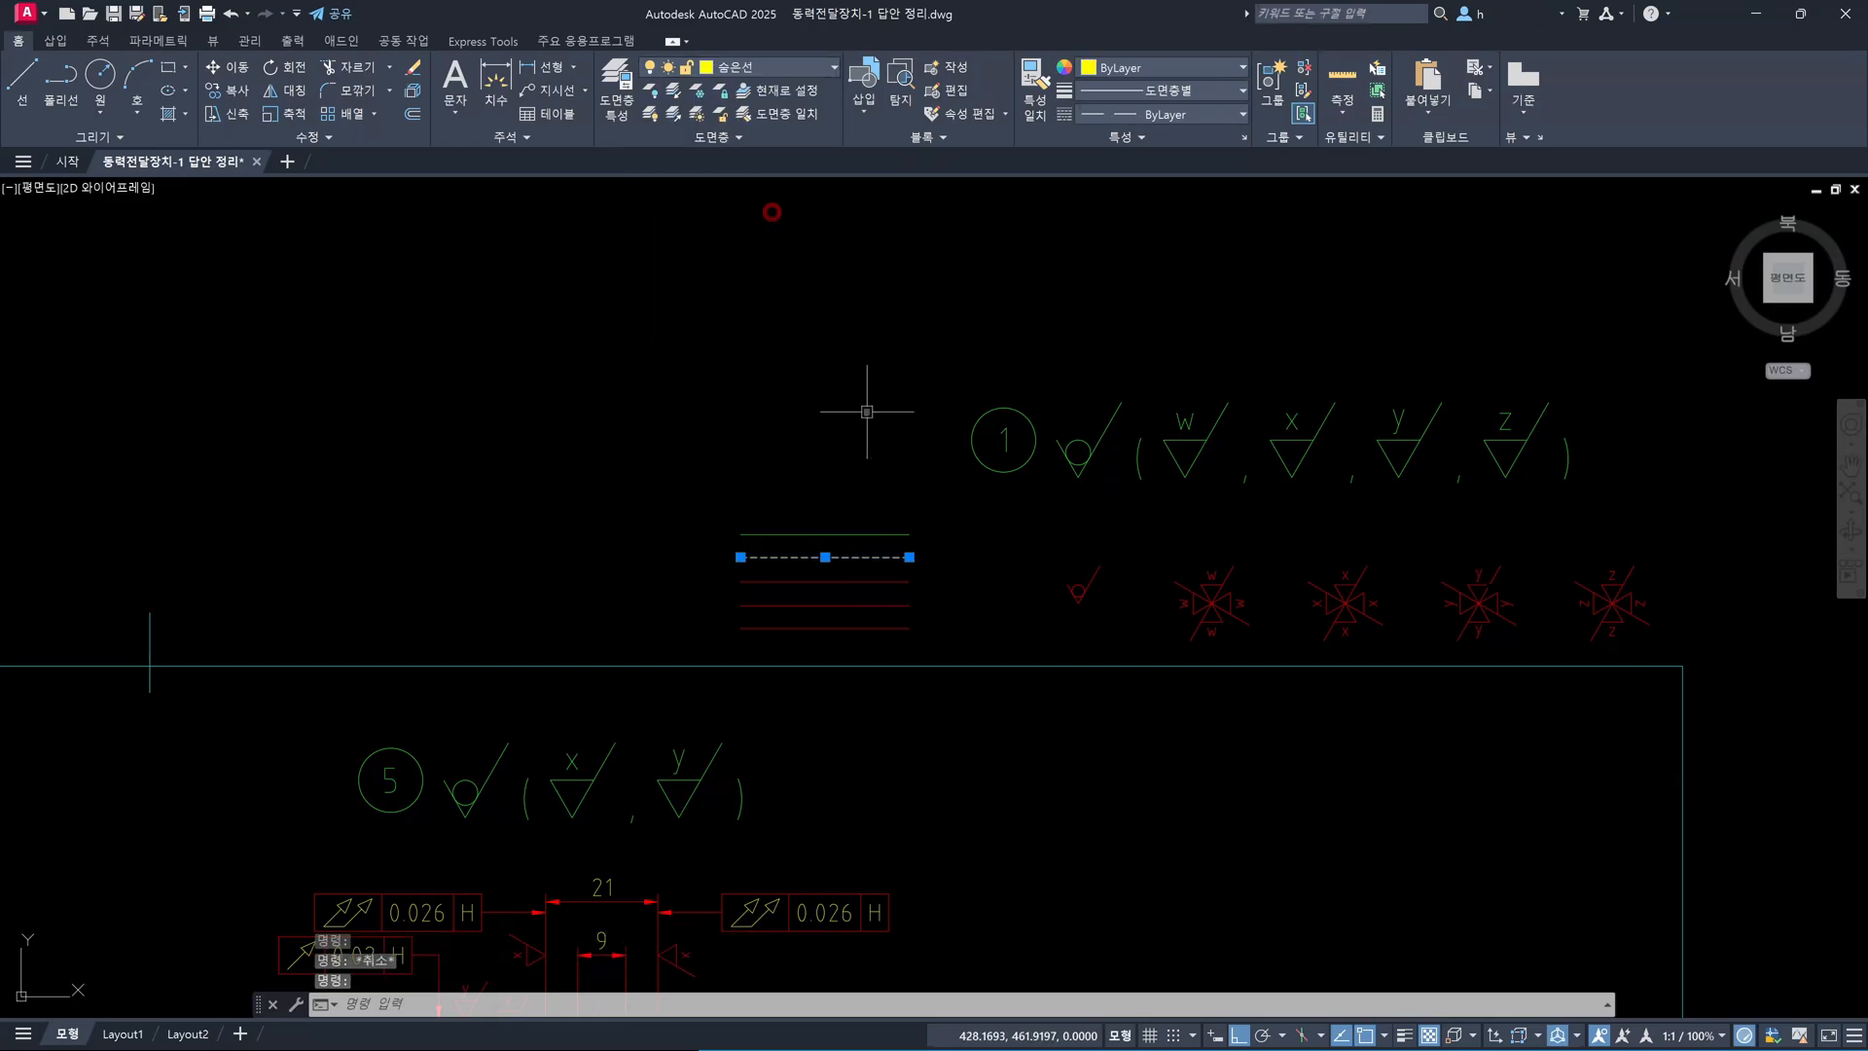
pyautogui.press('Escape')
# Assign the third demonstration line to layer 중심선 and the fourth line to layer 가상선
pyautogui.click(880, 581)
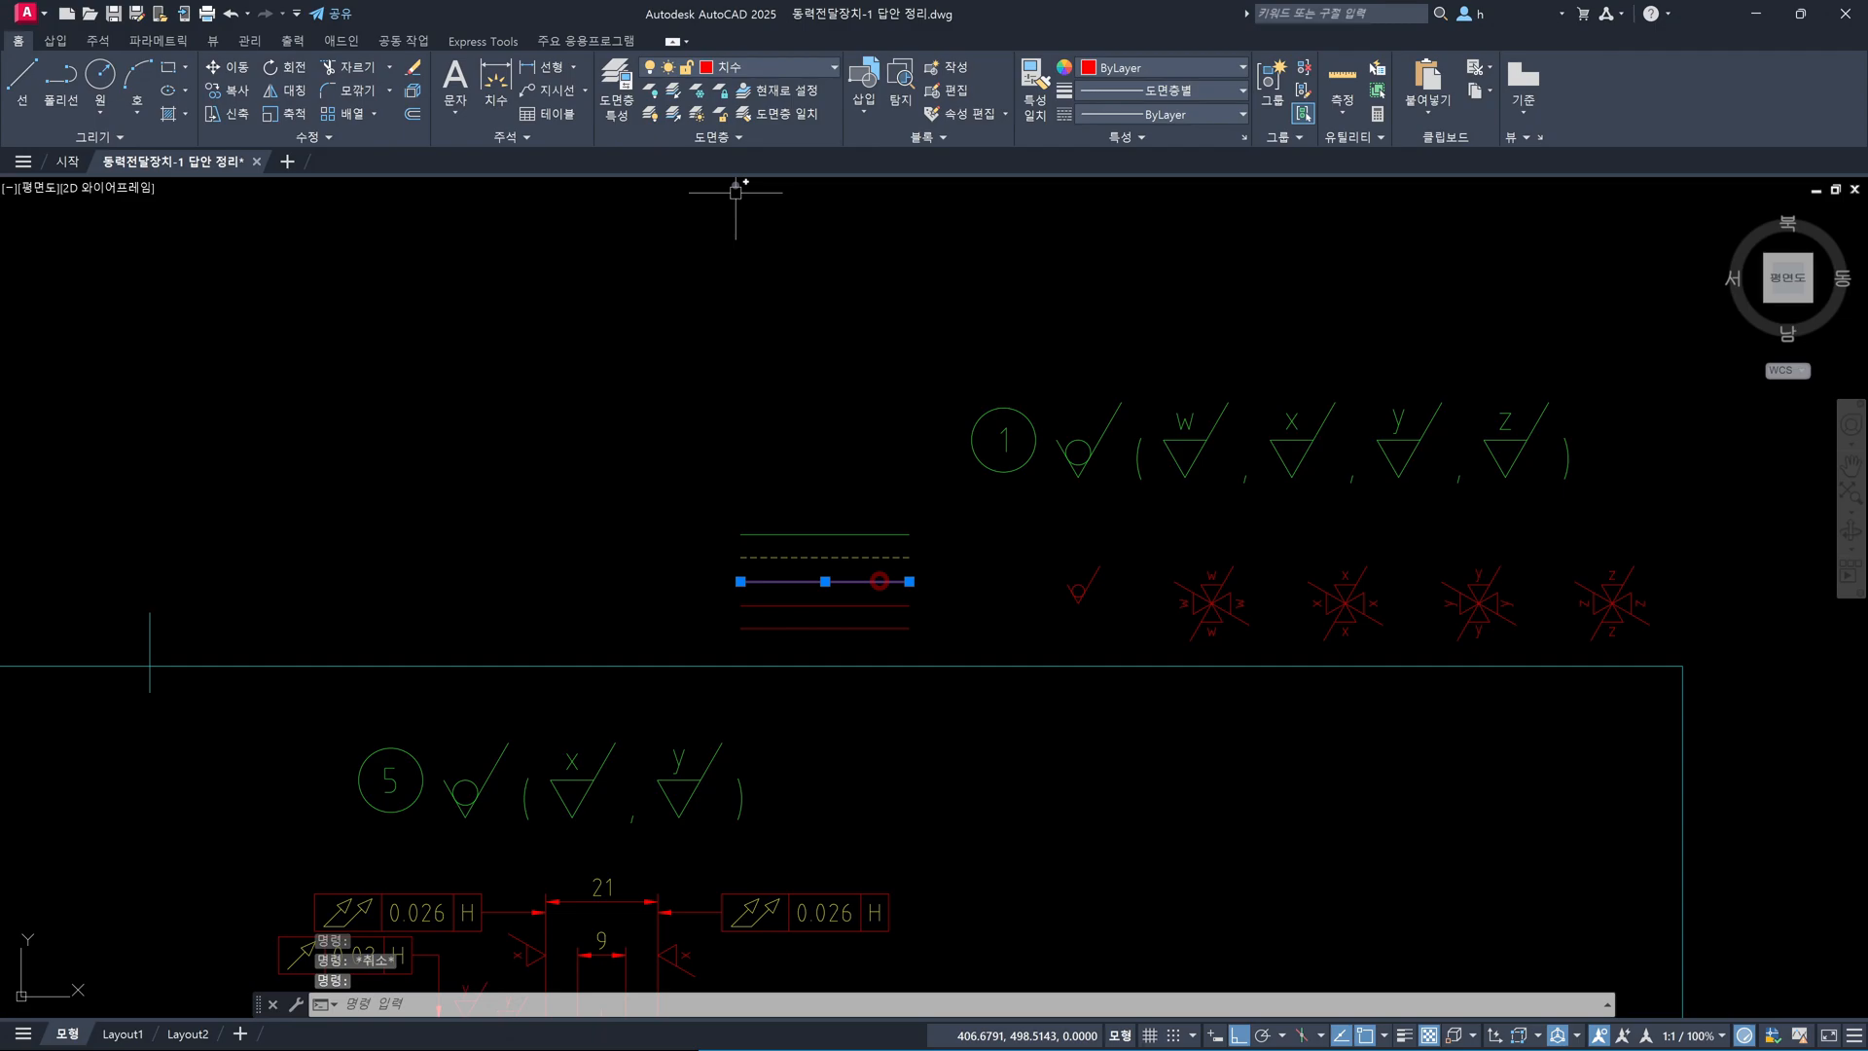
pyautogui.click(755, 63)
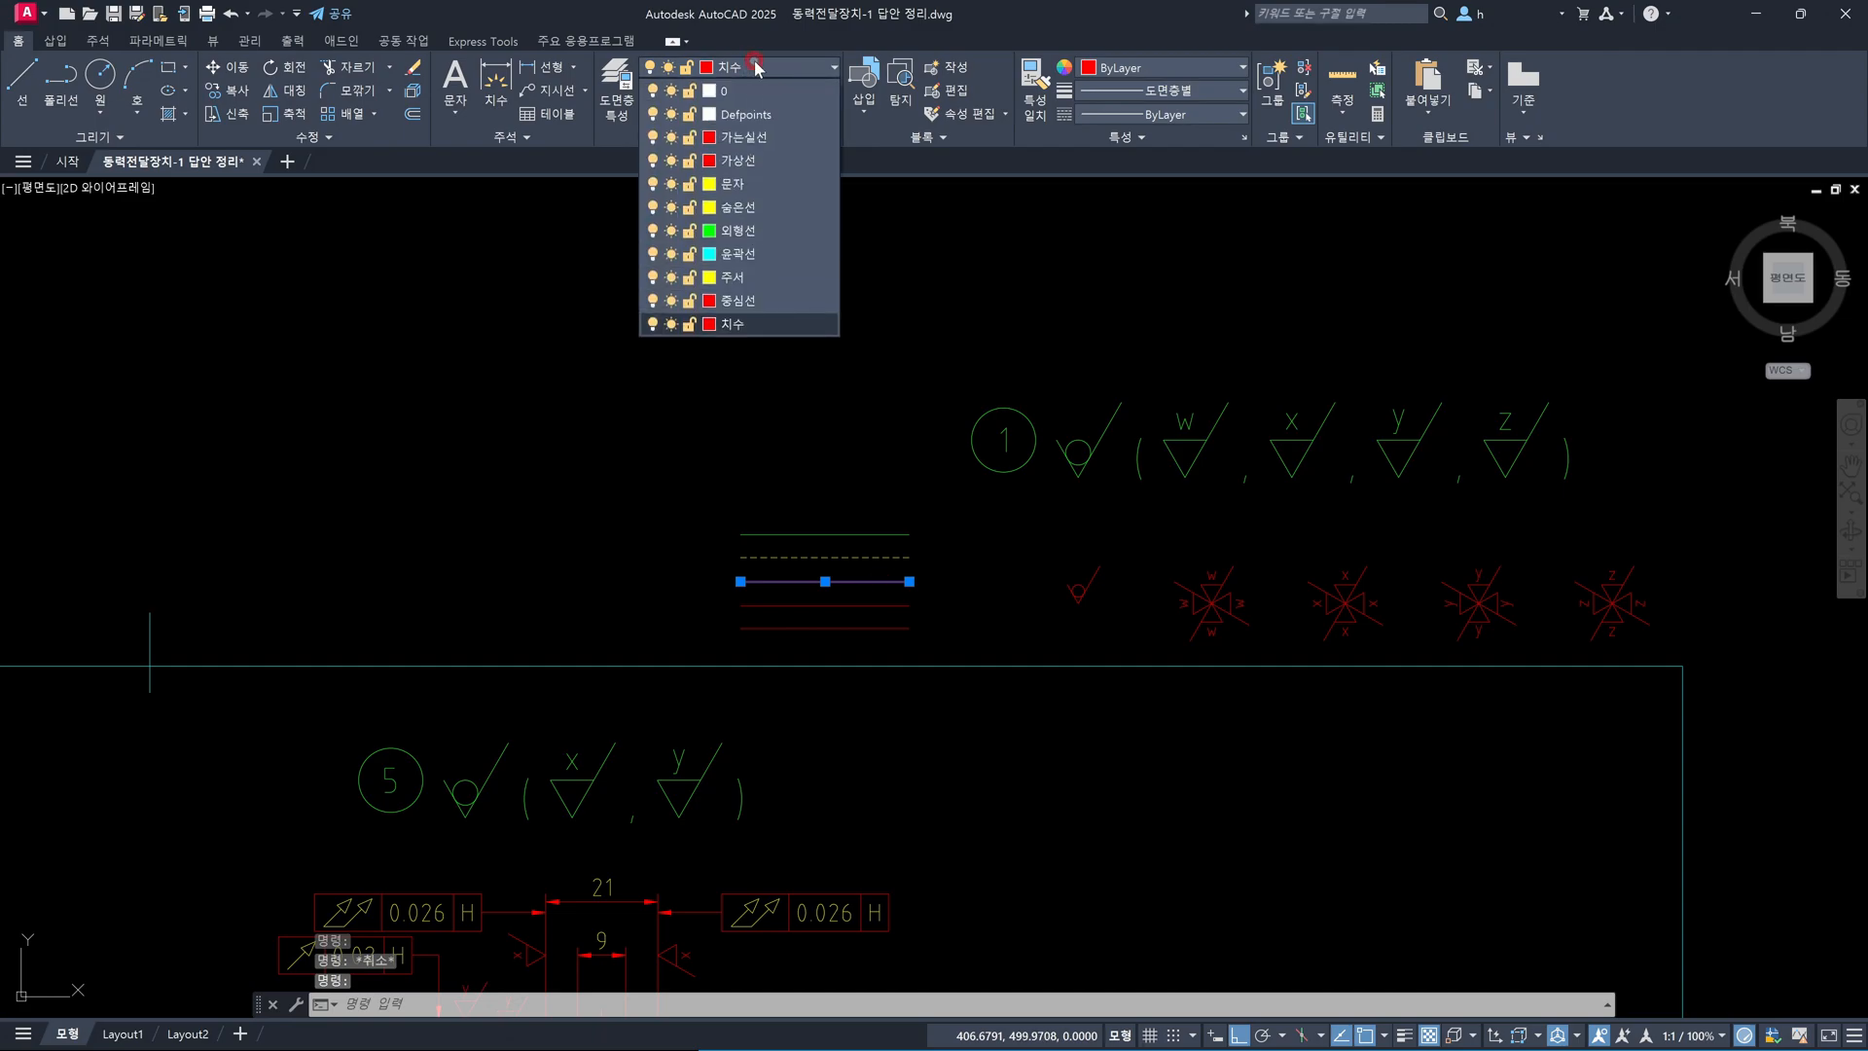
pyautogui.click(749, 297)
pyautogui.press('Escape')
pyautogui.click(854, 605)
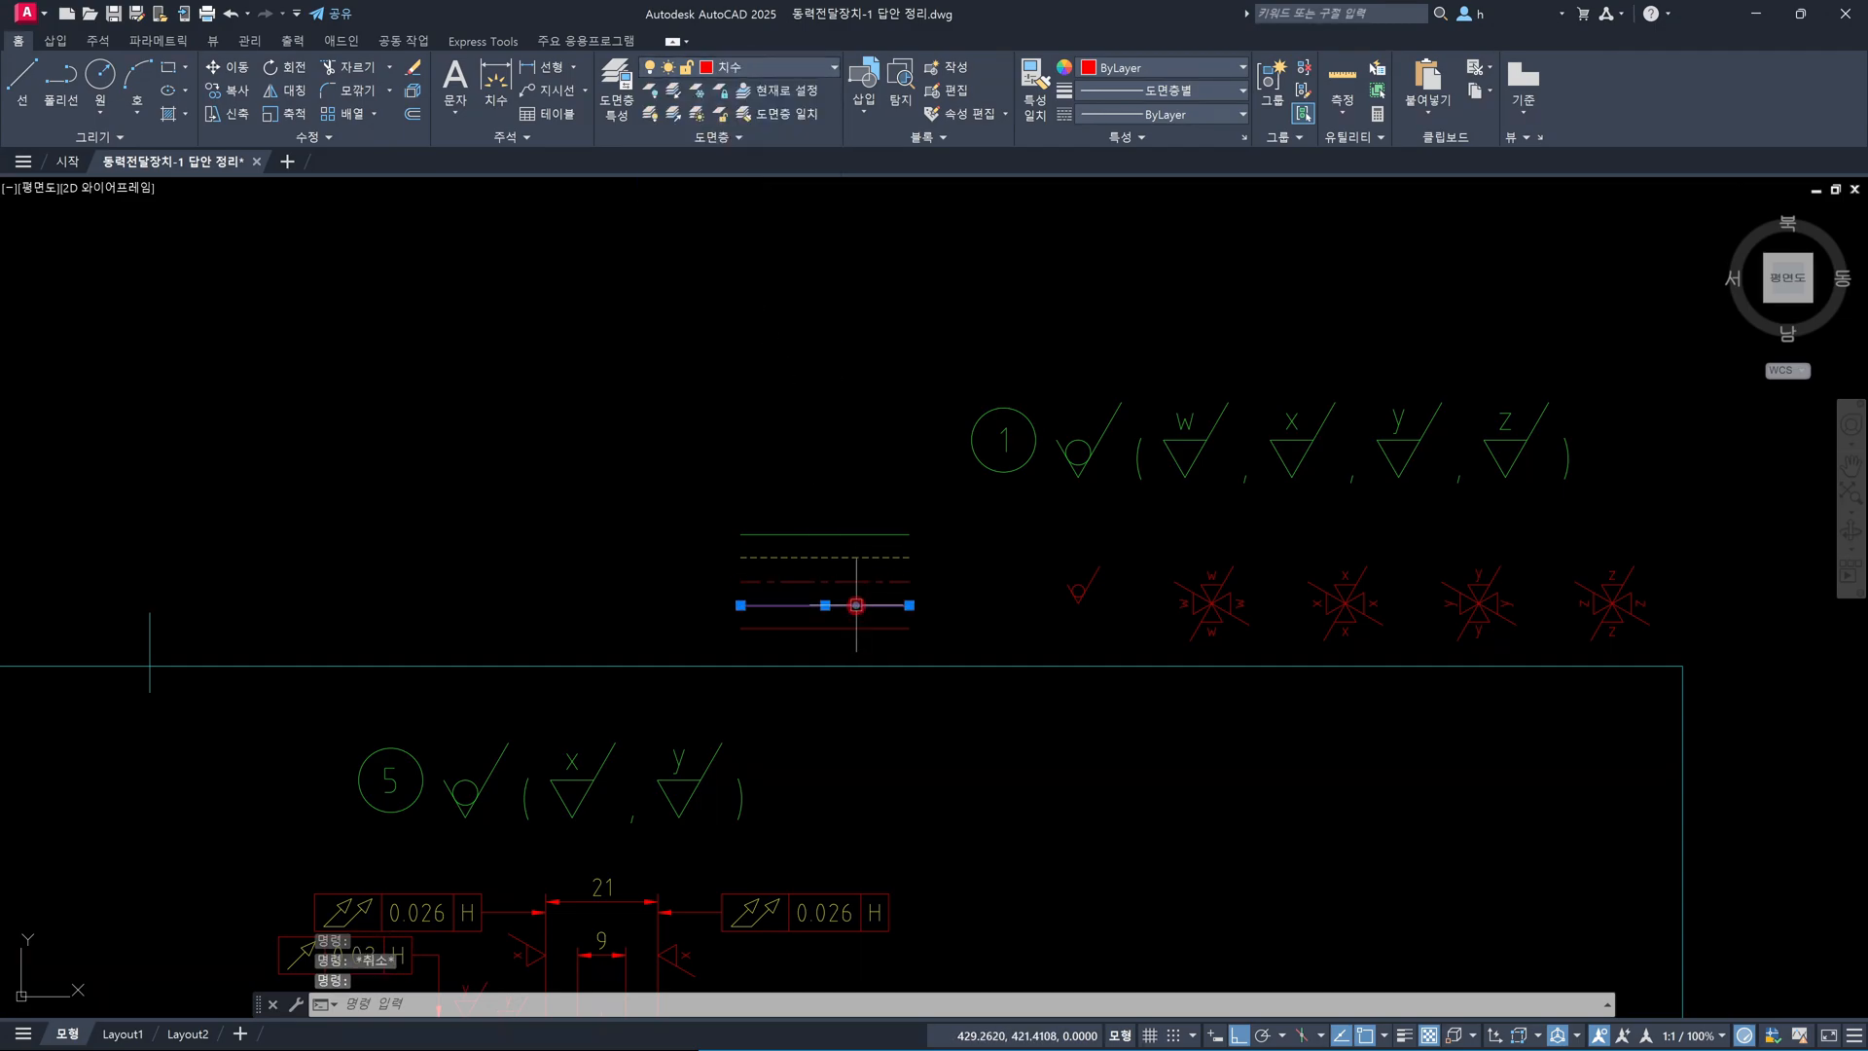
pyautogui.click(800, 75)
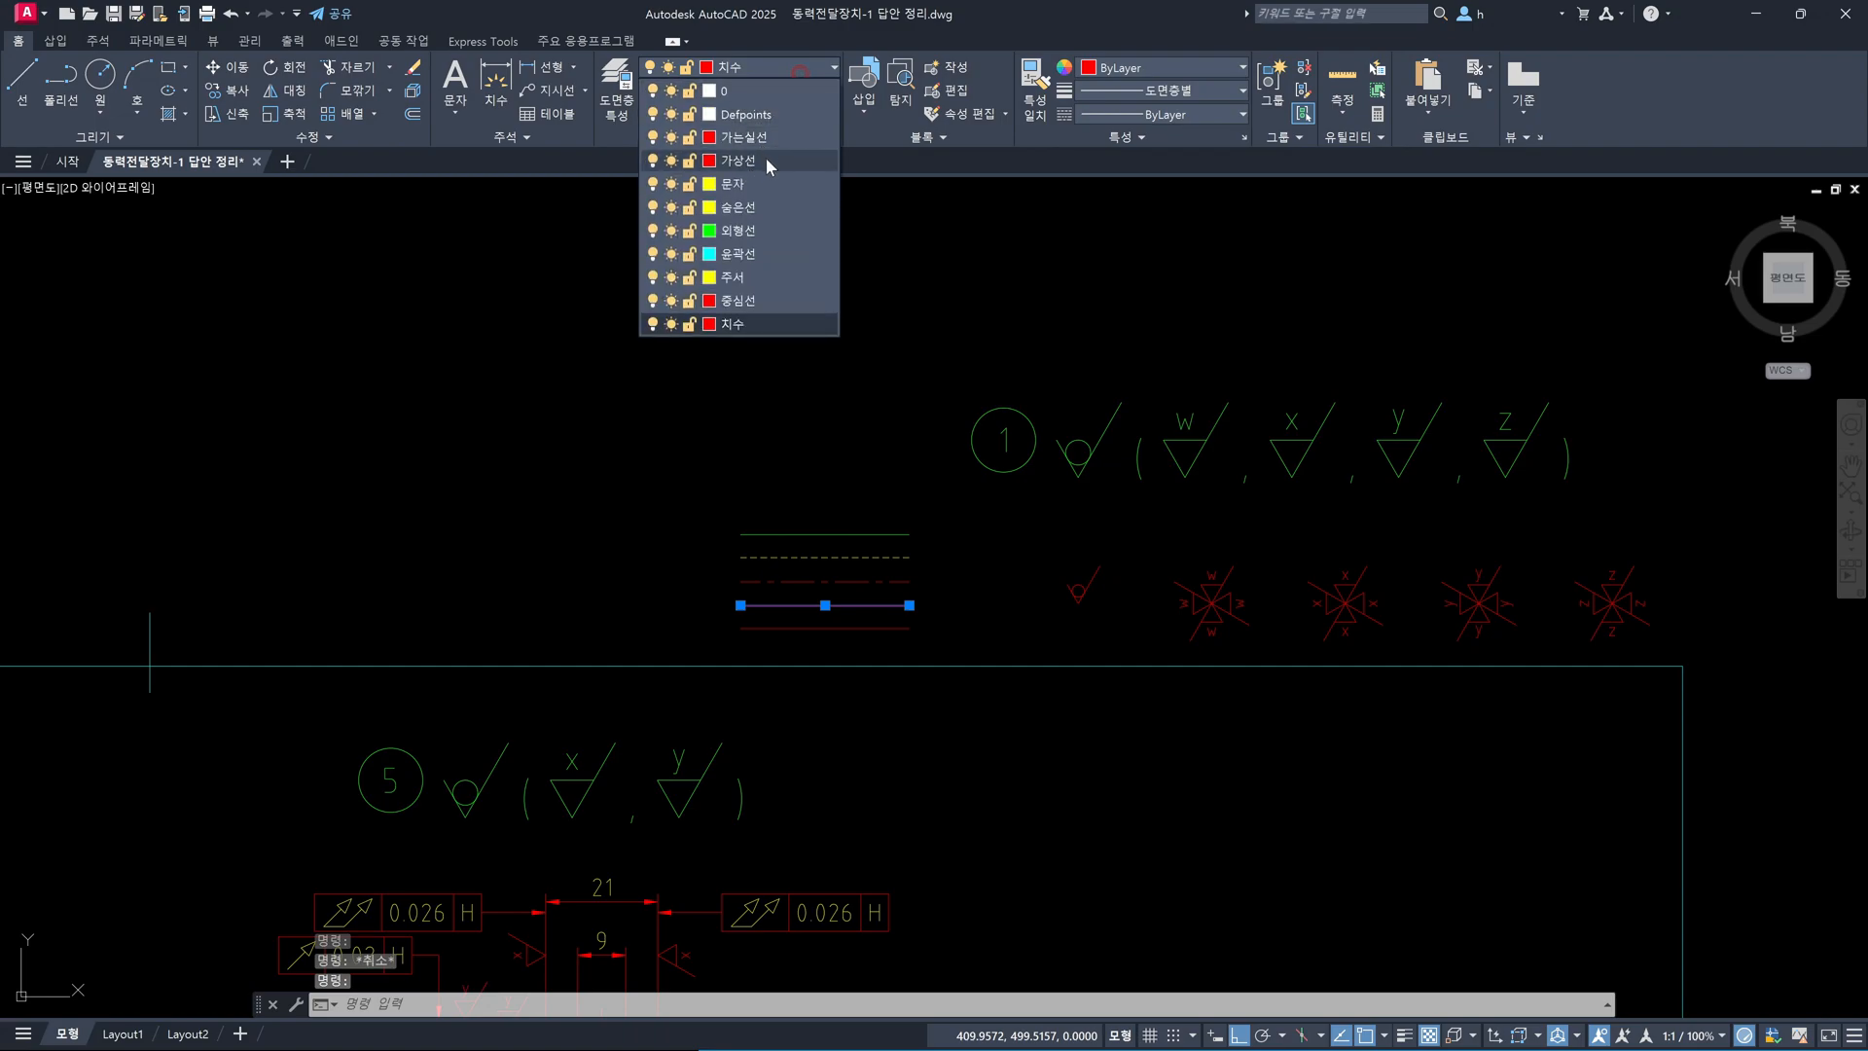
pyautogui.click(765, 156)
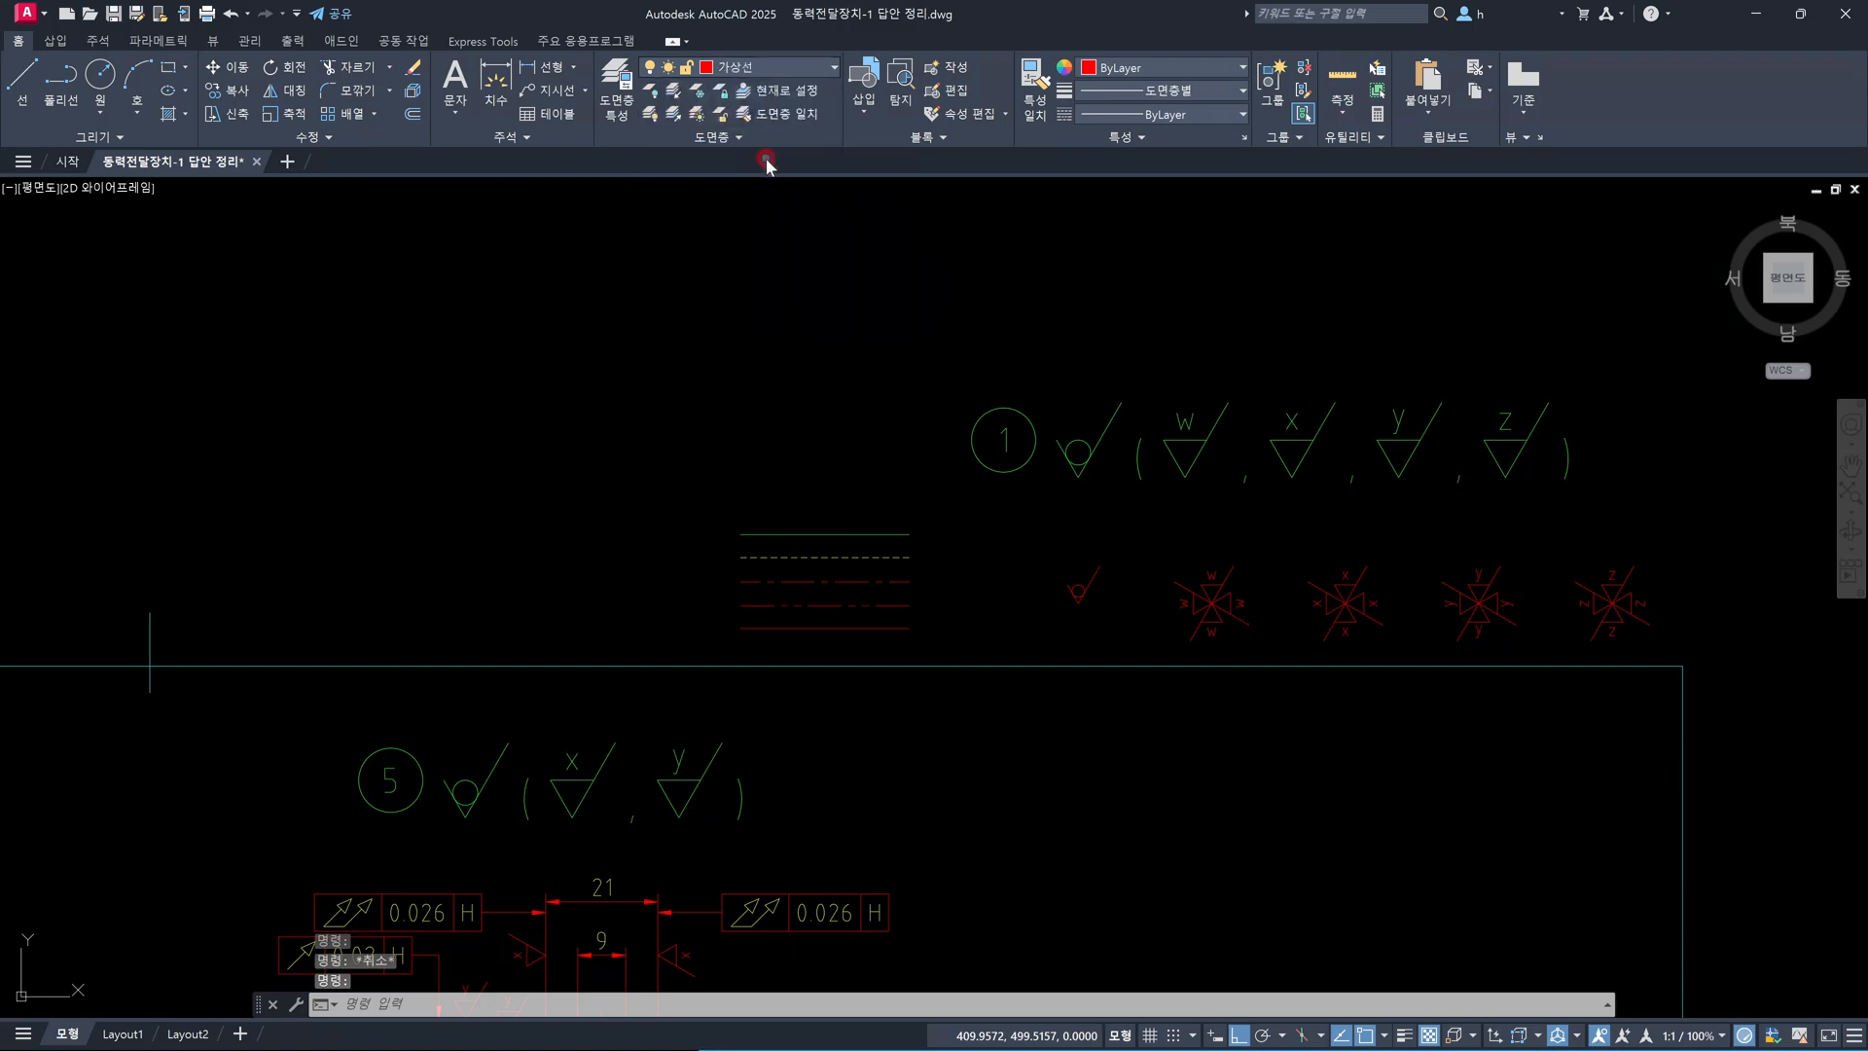
# Assign the fifth, lowest demonstration line to layer 문자
pyautogui.click(863, 629)
pyautogui.click(804, 78)
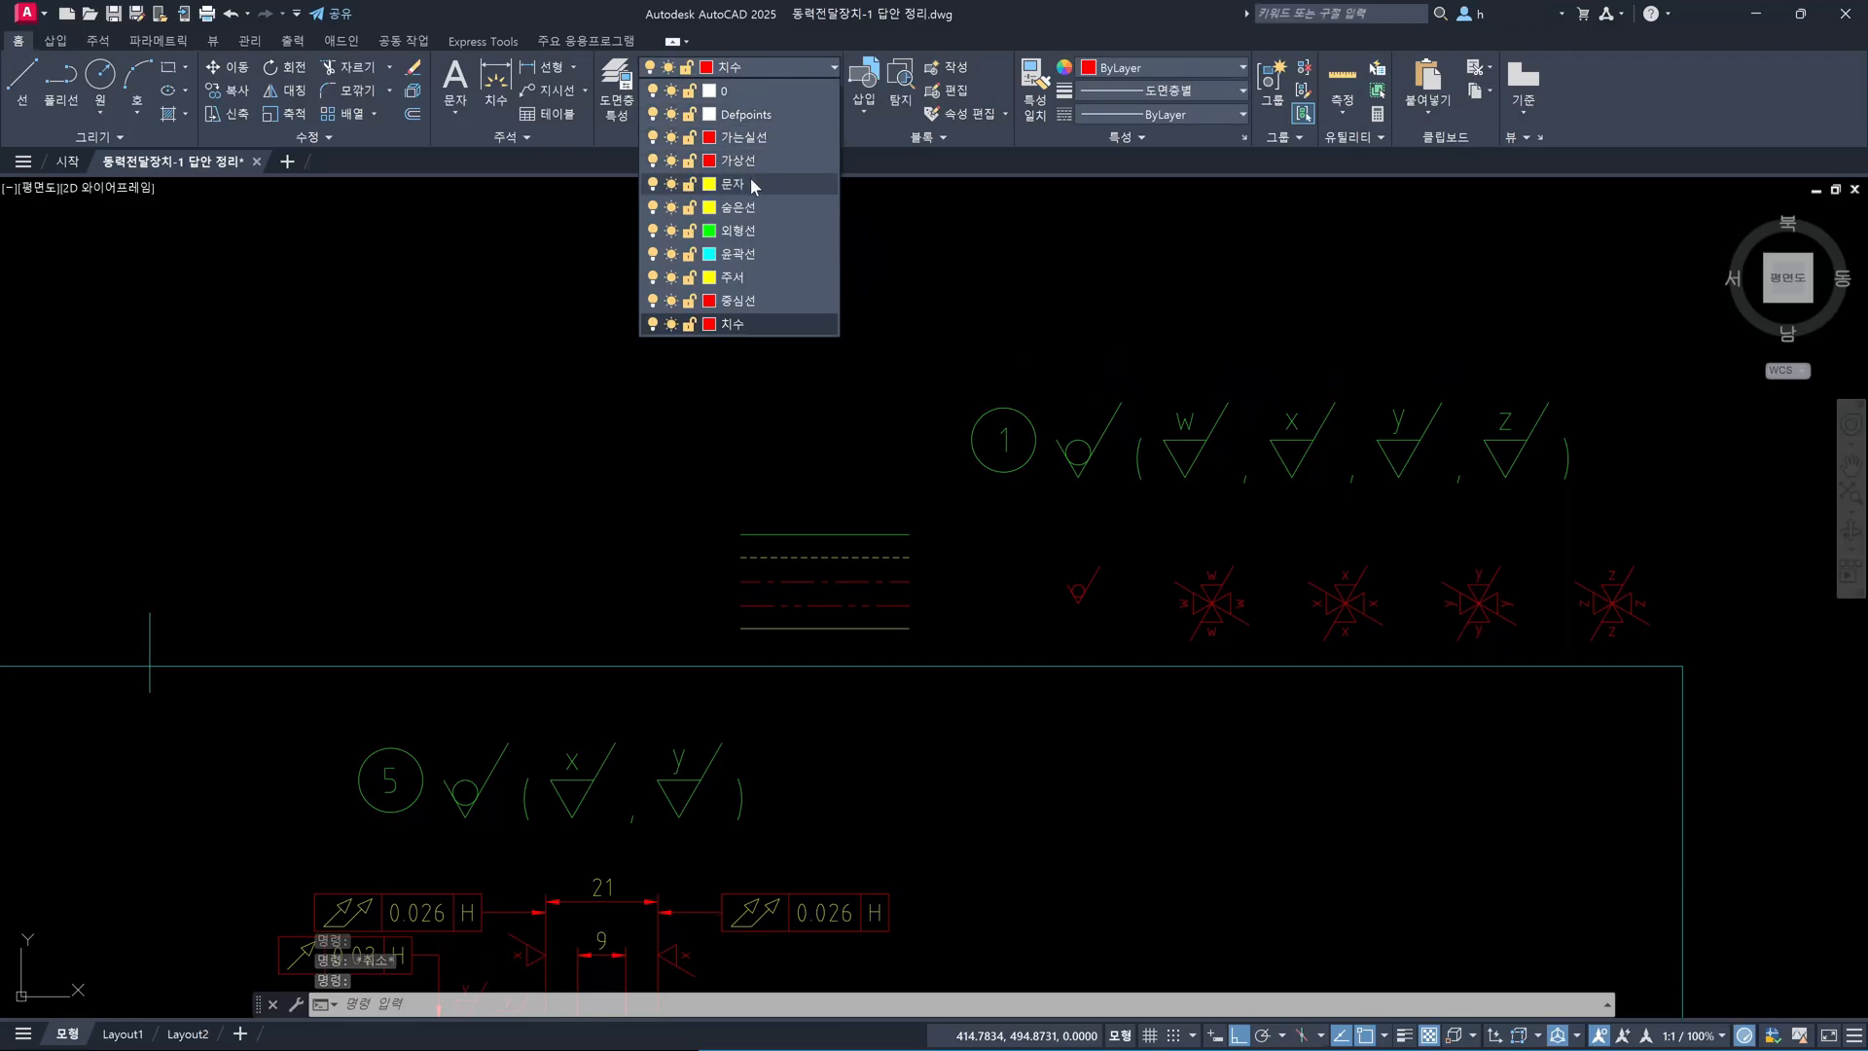
pyautogui.press('Escape')
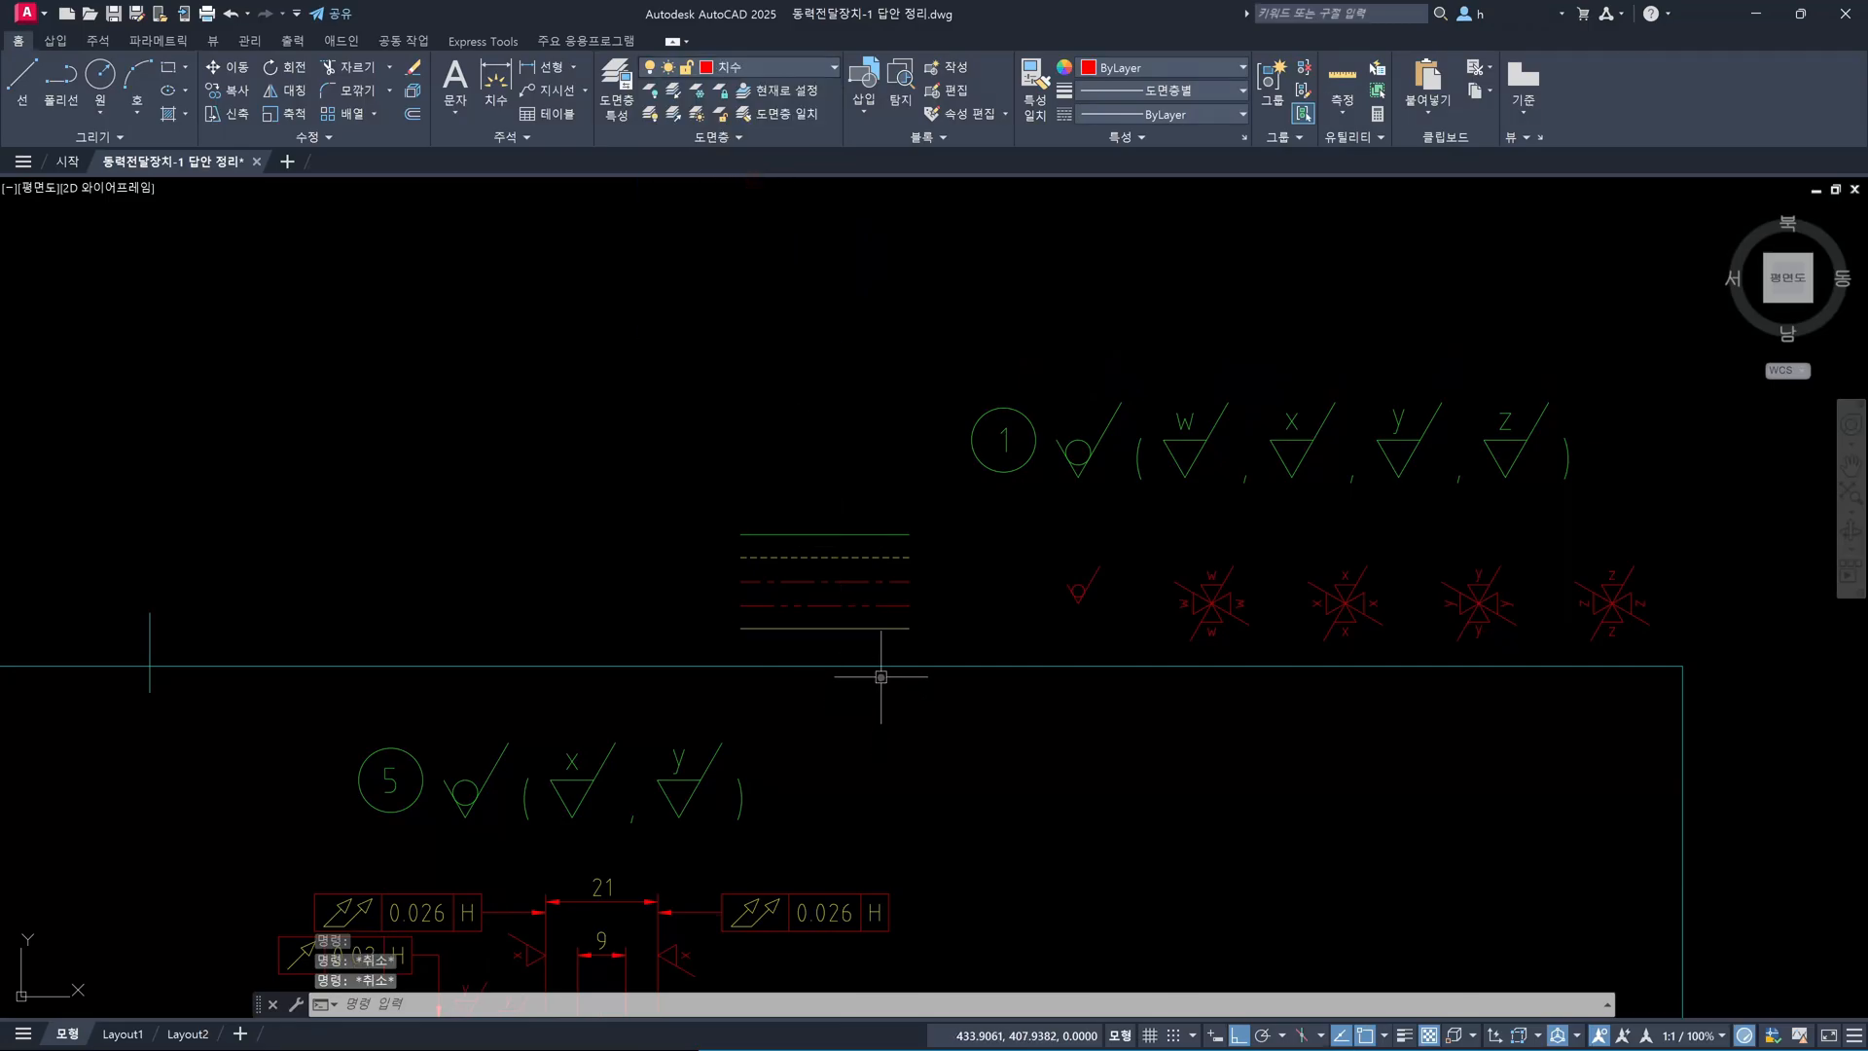
# Copy the lowest yellow line once straight down, placing the copy just above the sheet's top border
pyautogui.write('co')
pyautogui.press('Return')
pyautogui.click(896, 631)
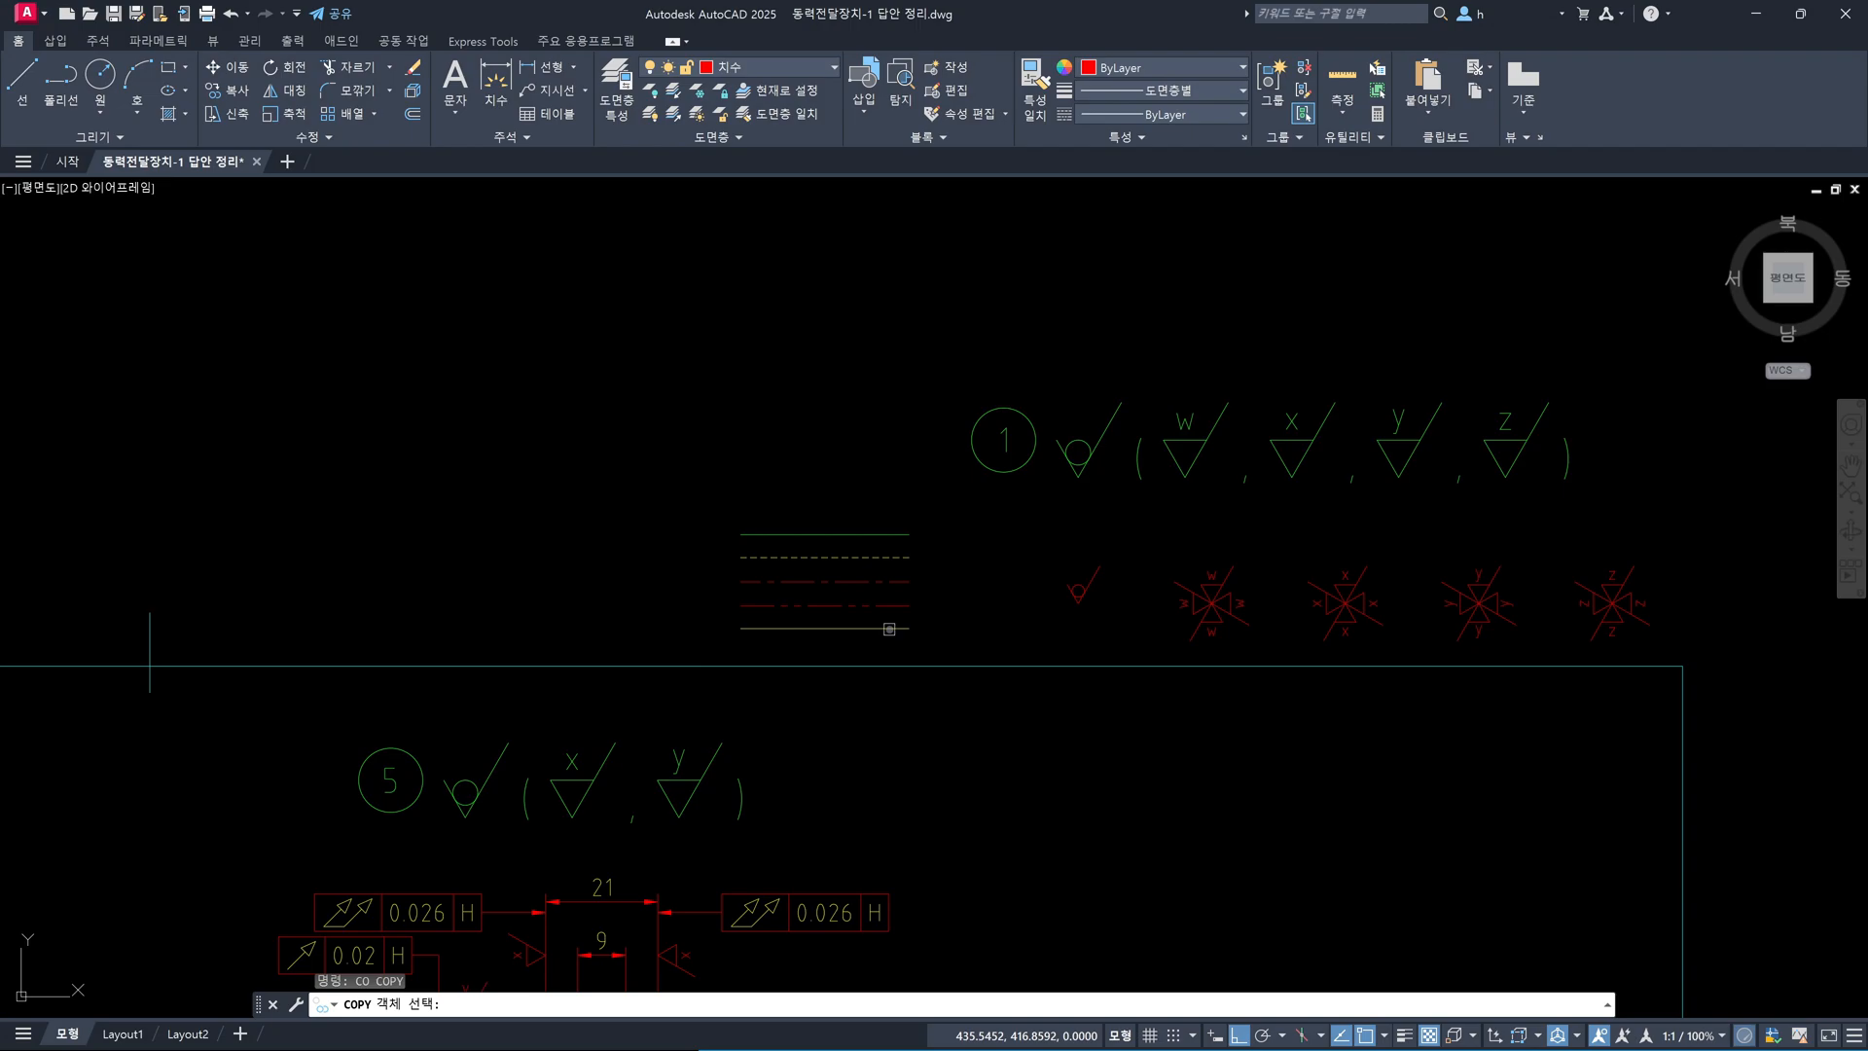
pyautogui.press('Return')
pyautogui.click(962, 550)
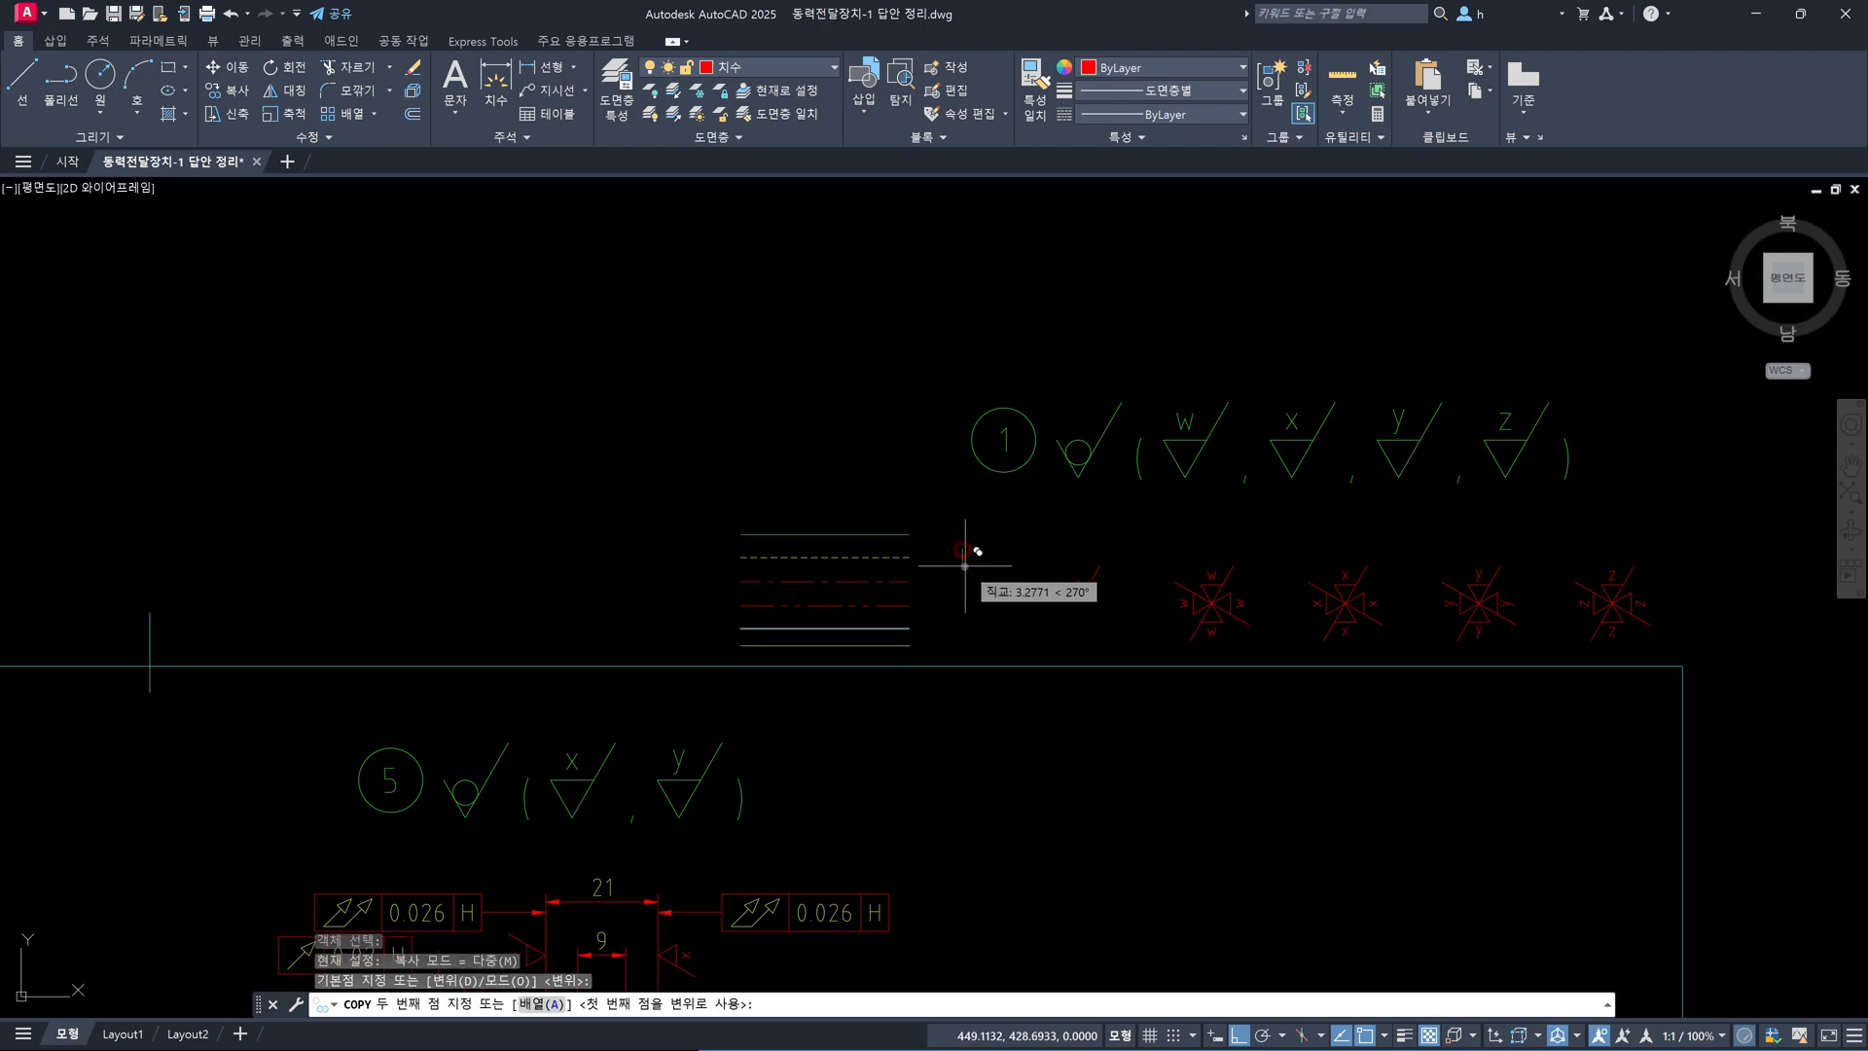
pyautogui.click(964, 572)
pyautogui.press('Escape')
# Assign the new sixth line at the bottom of the stack to layer 가는실선
pyautogui.click(889, 651)
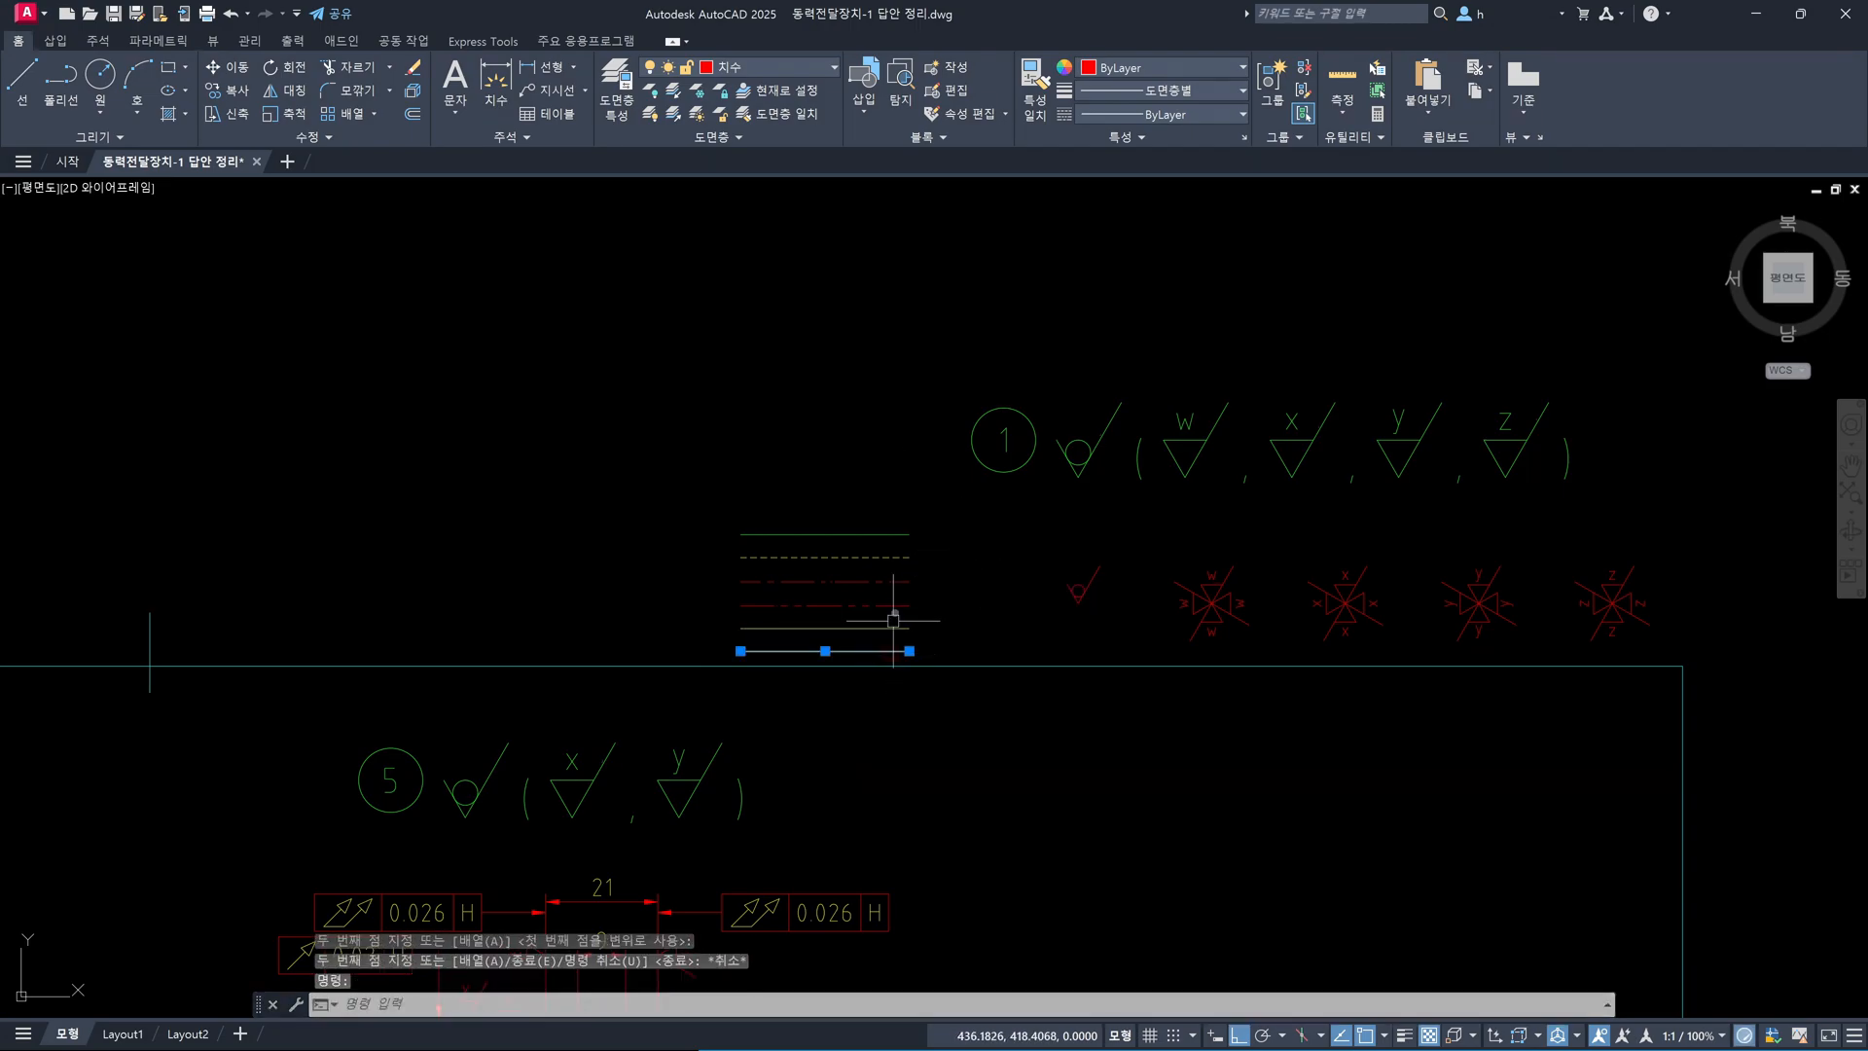
pyautogui.click(816, 66)
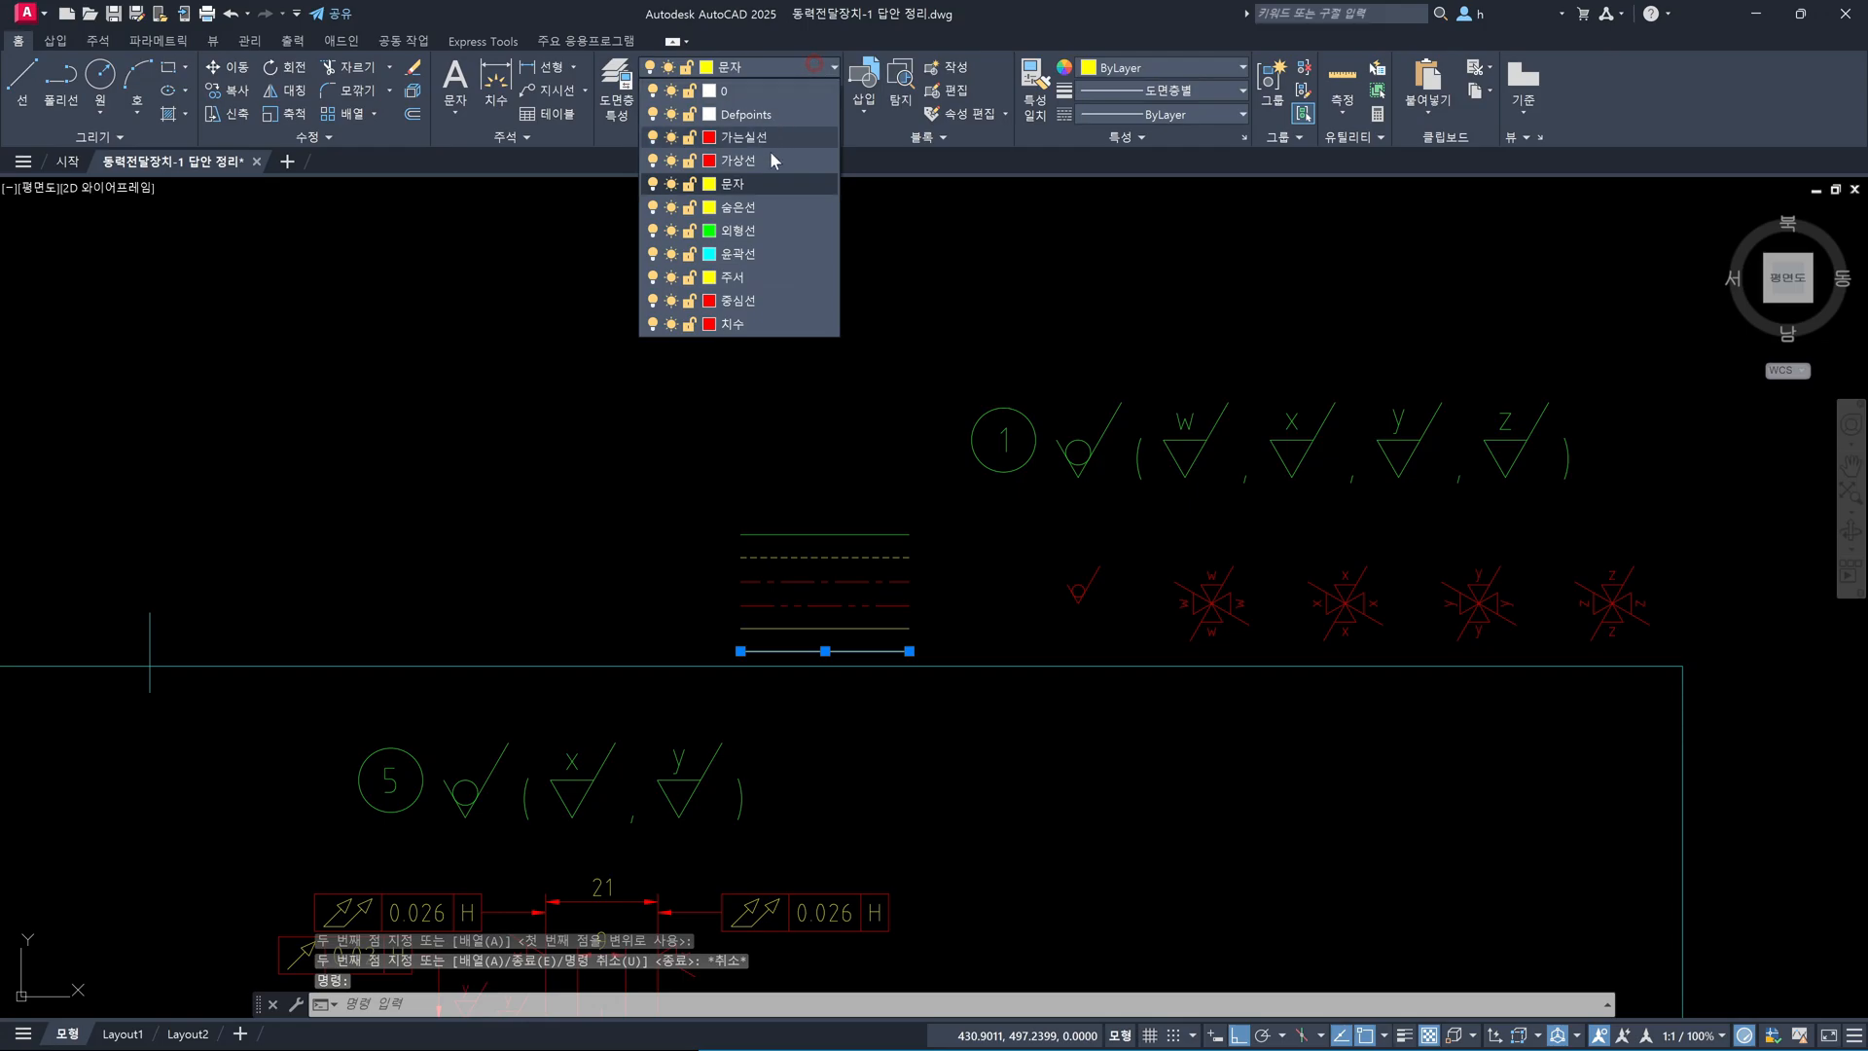
pyautogui.press('Escape')
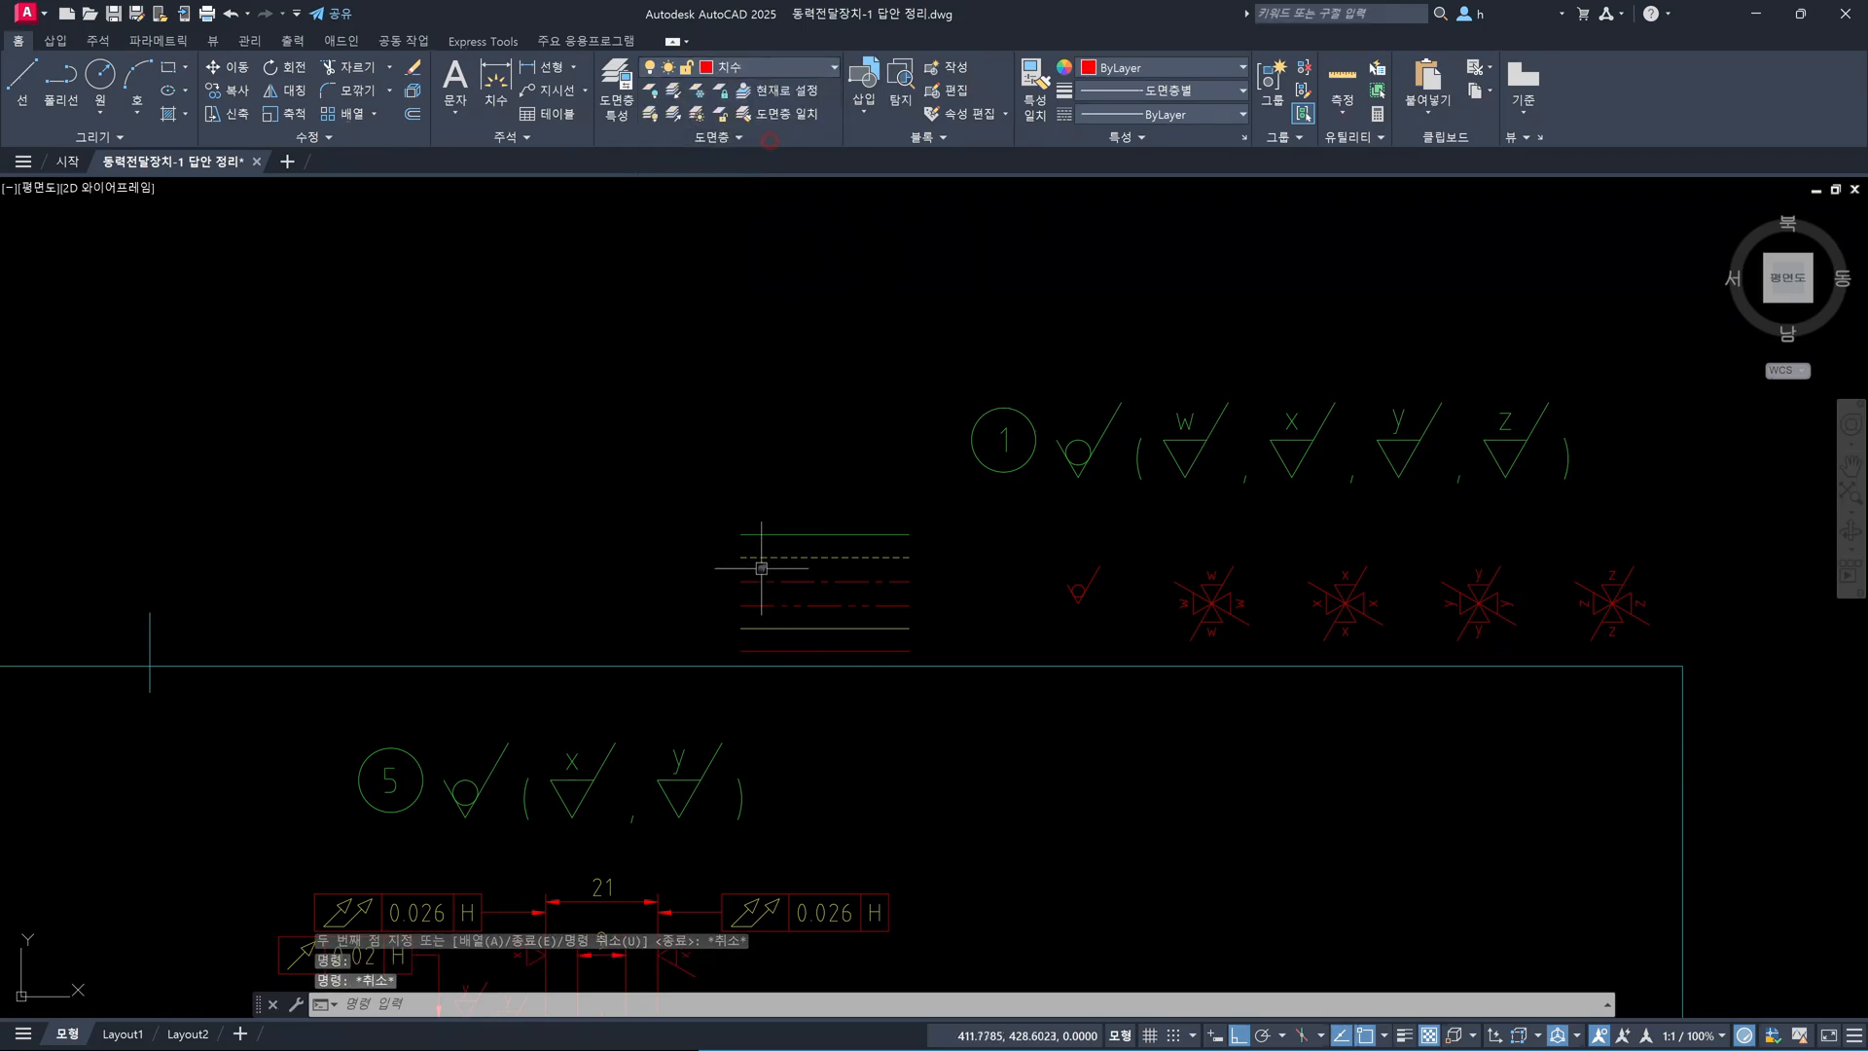
# Add the single-line text 외형선 at the left end of the top green line, with height 3.5 and rotation 0
pyautogui.scroll(2, 673, 534)
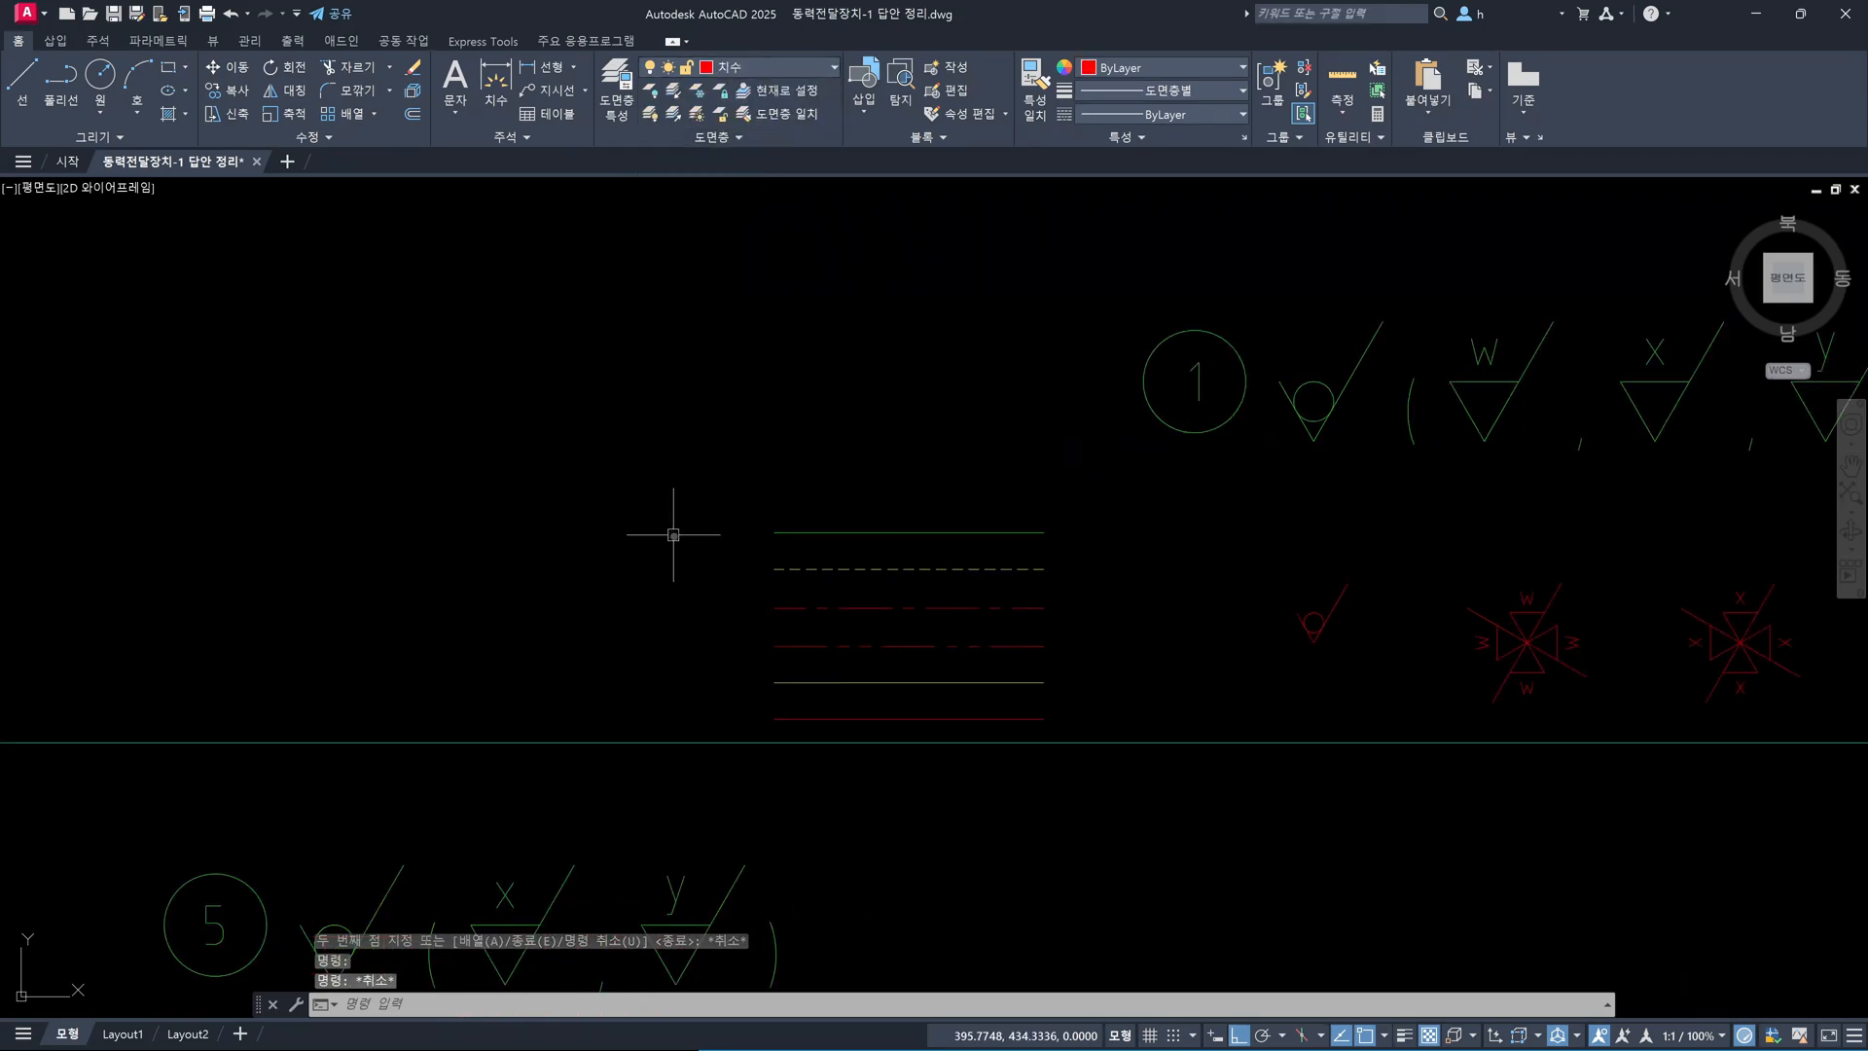
pyautogui.write('dt')
pyautogui.press('Return')
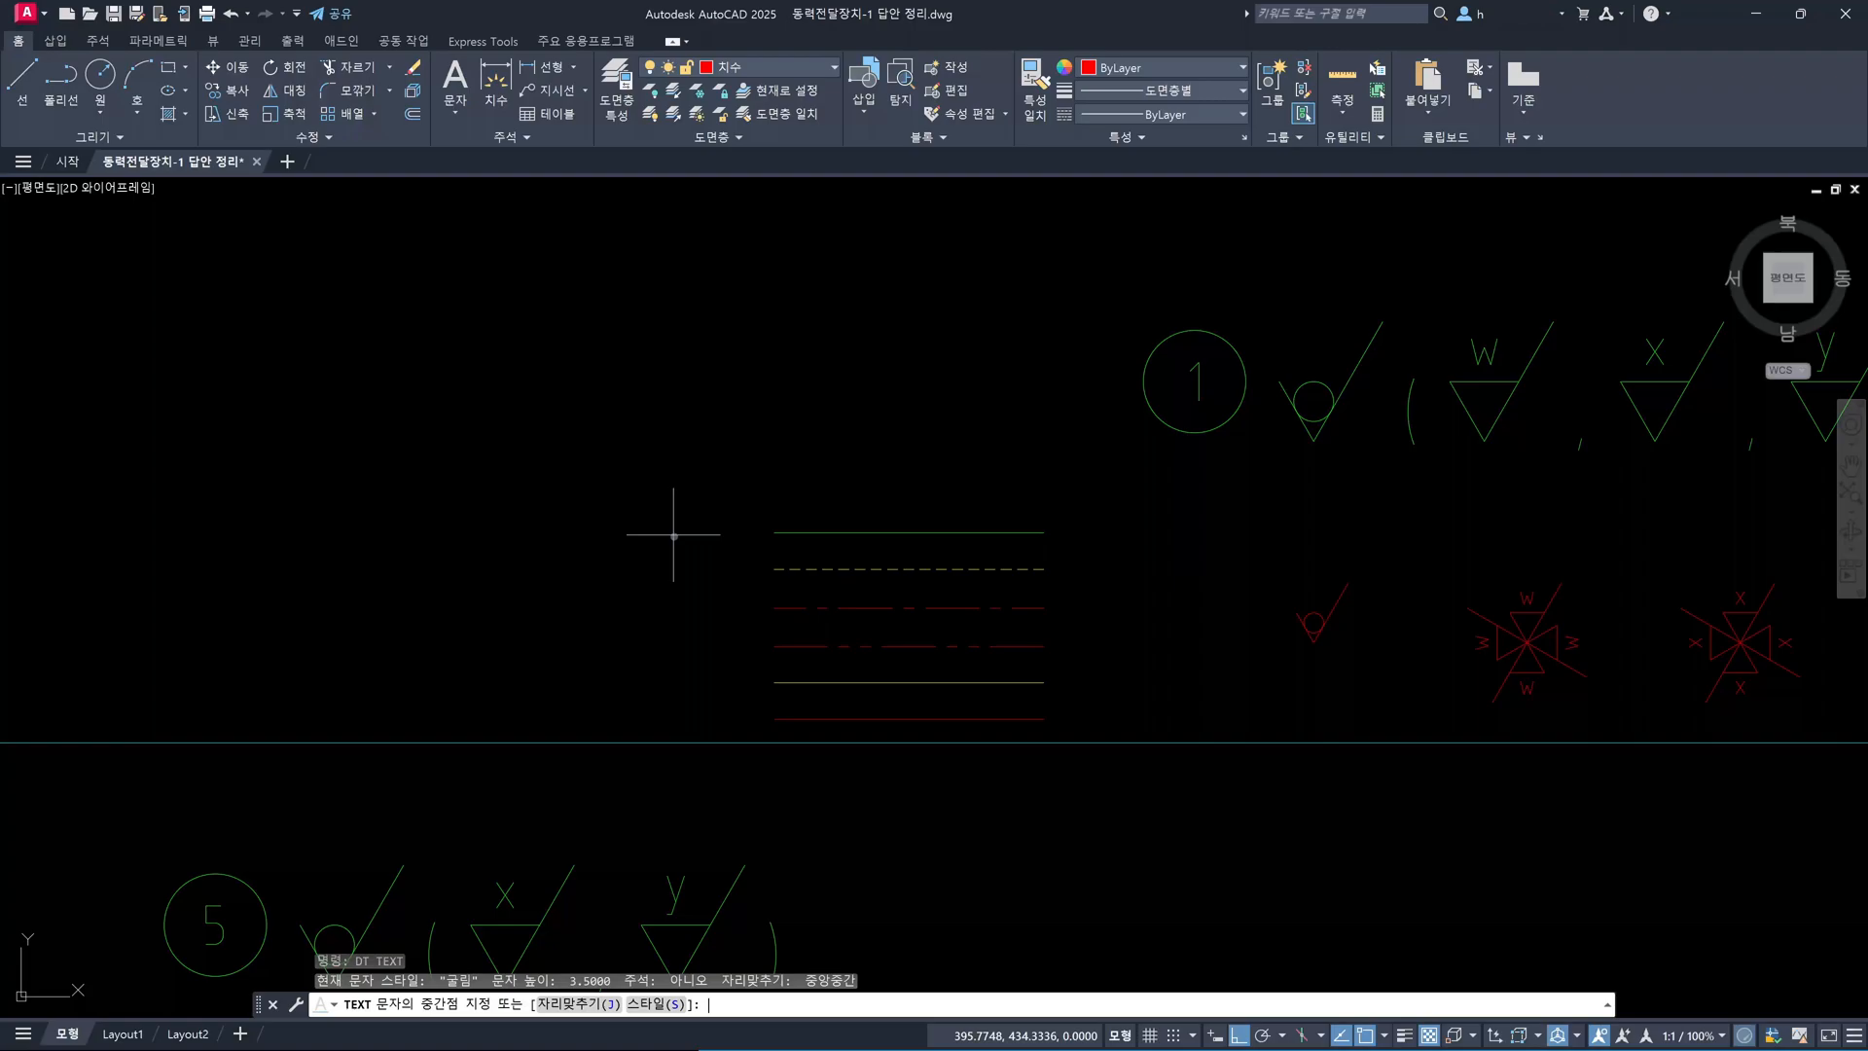
pyautogui.click(779, 533)
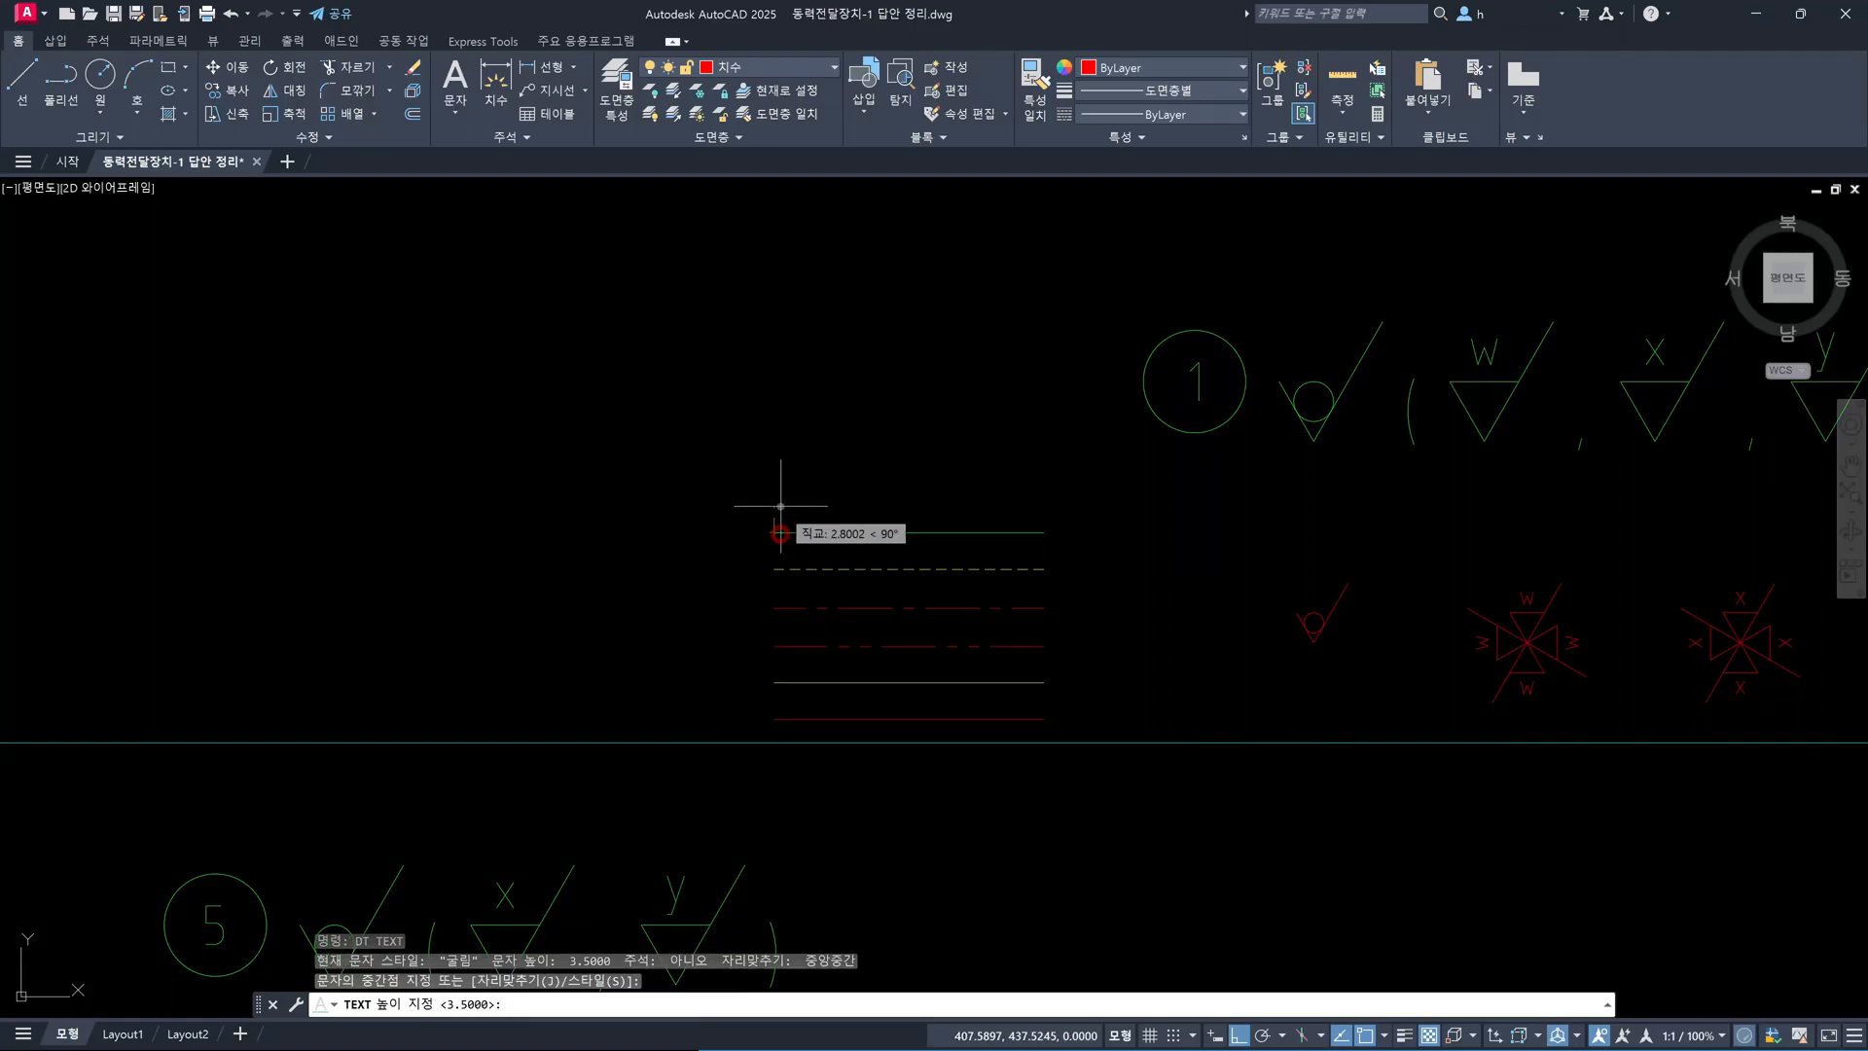
pyautogui.press('Return')
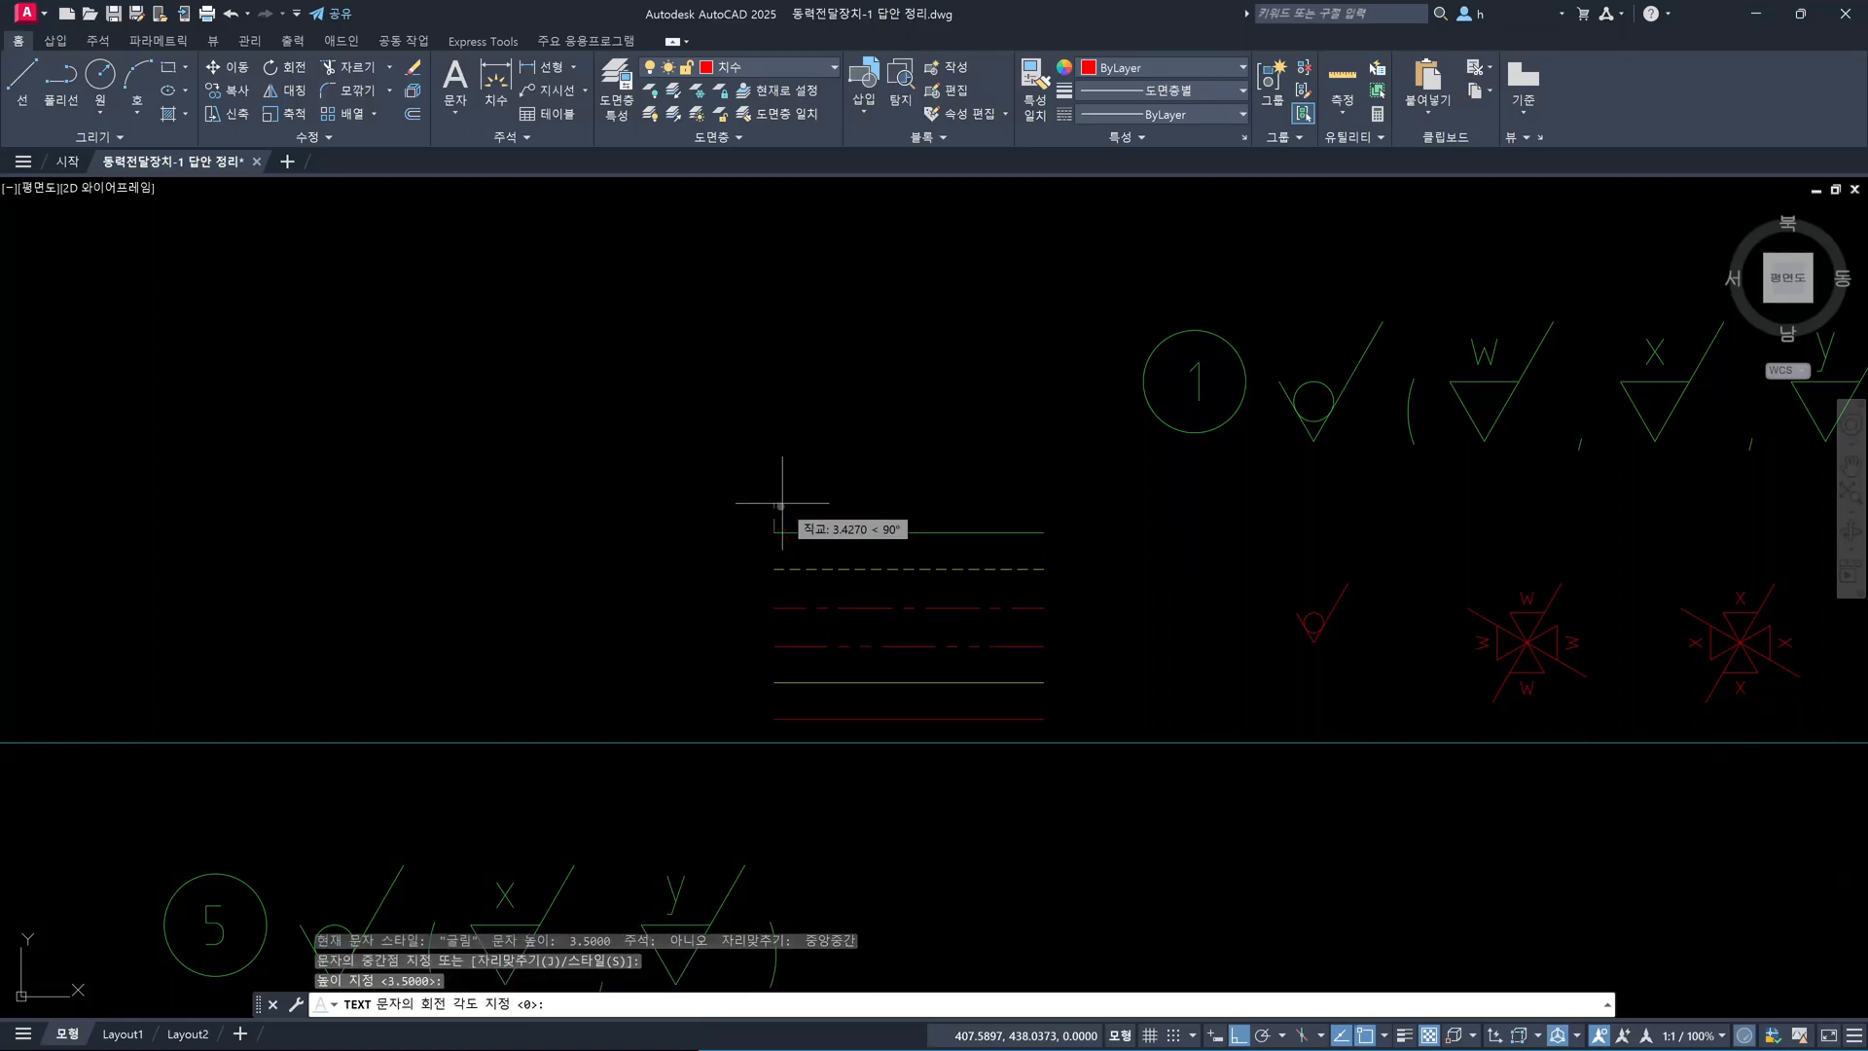
pyautogui.press('Return')
pyautogui.write('외')
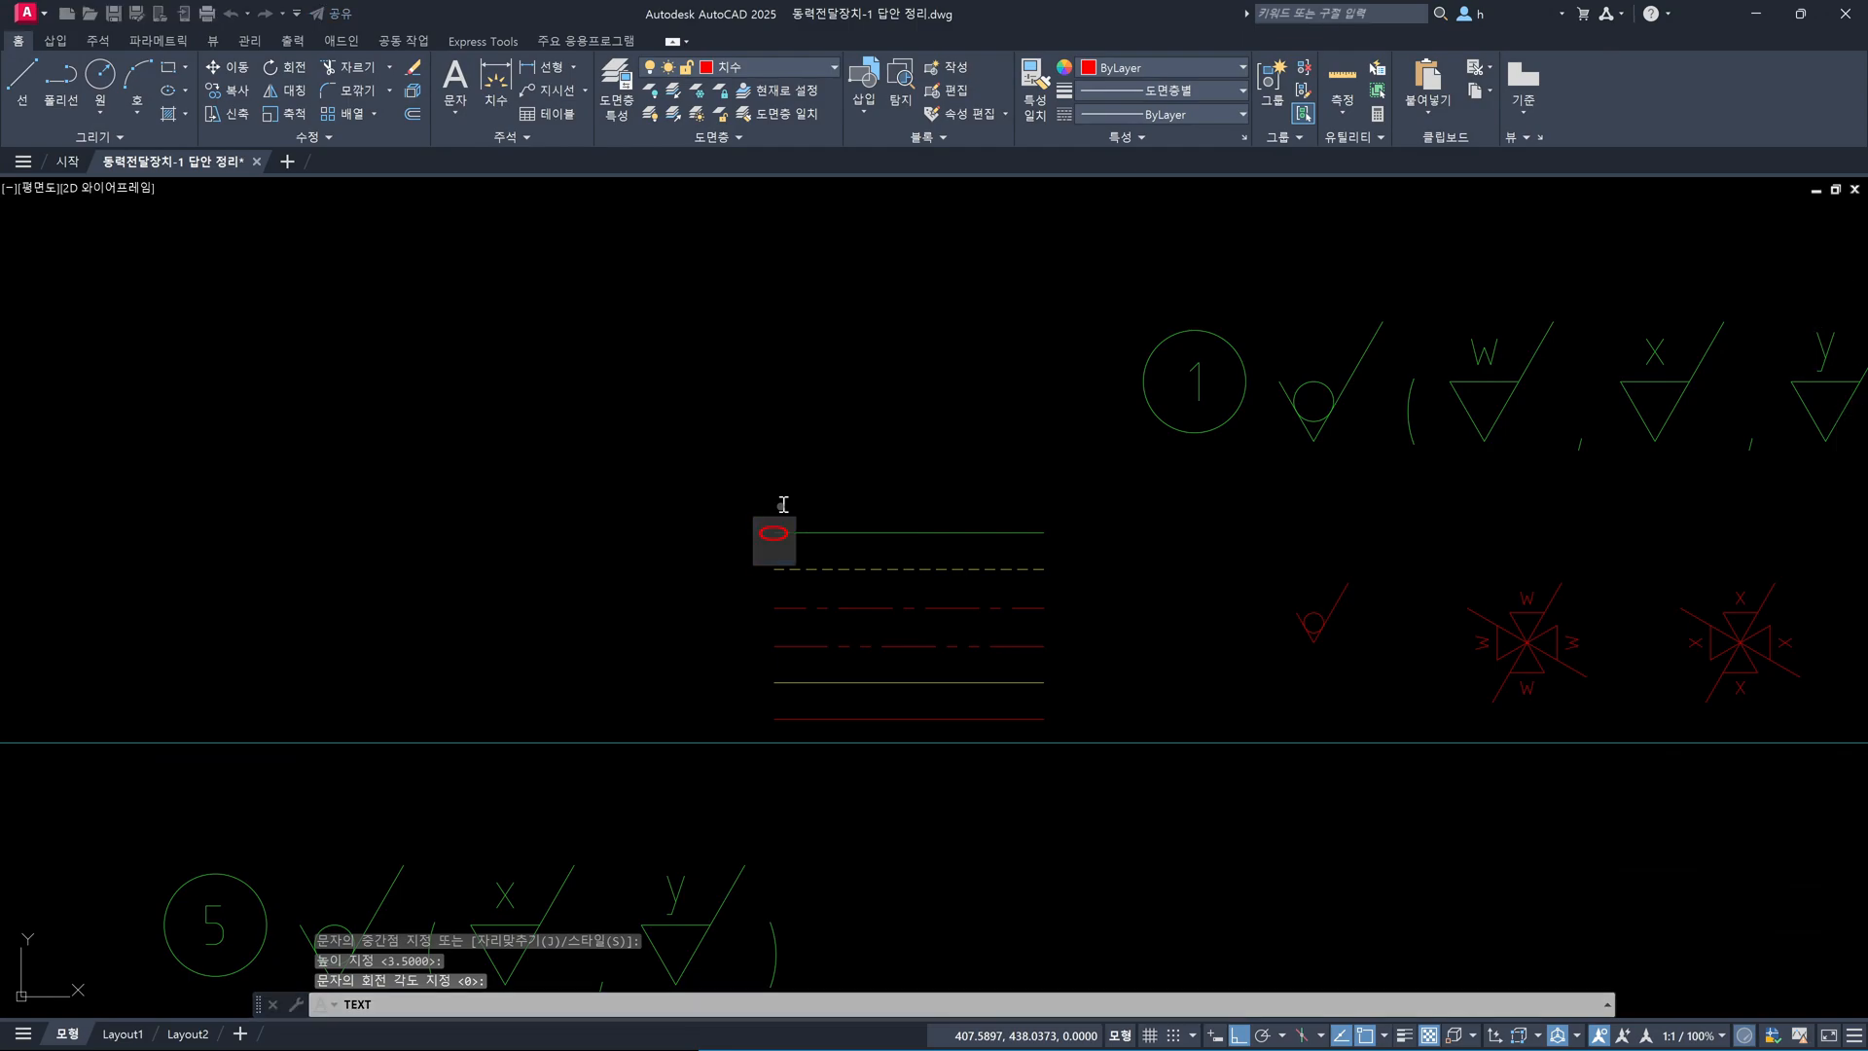
pyautogui.write('형선')
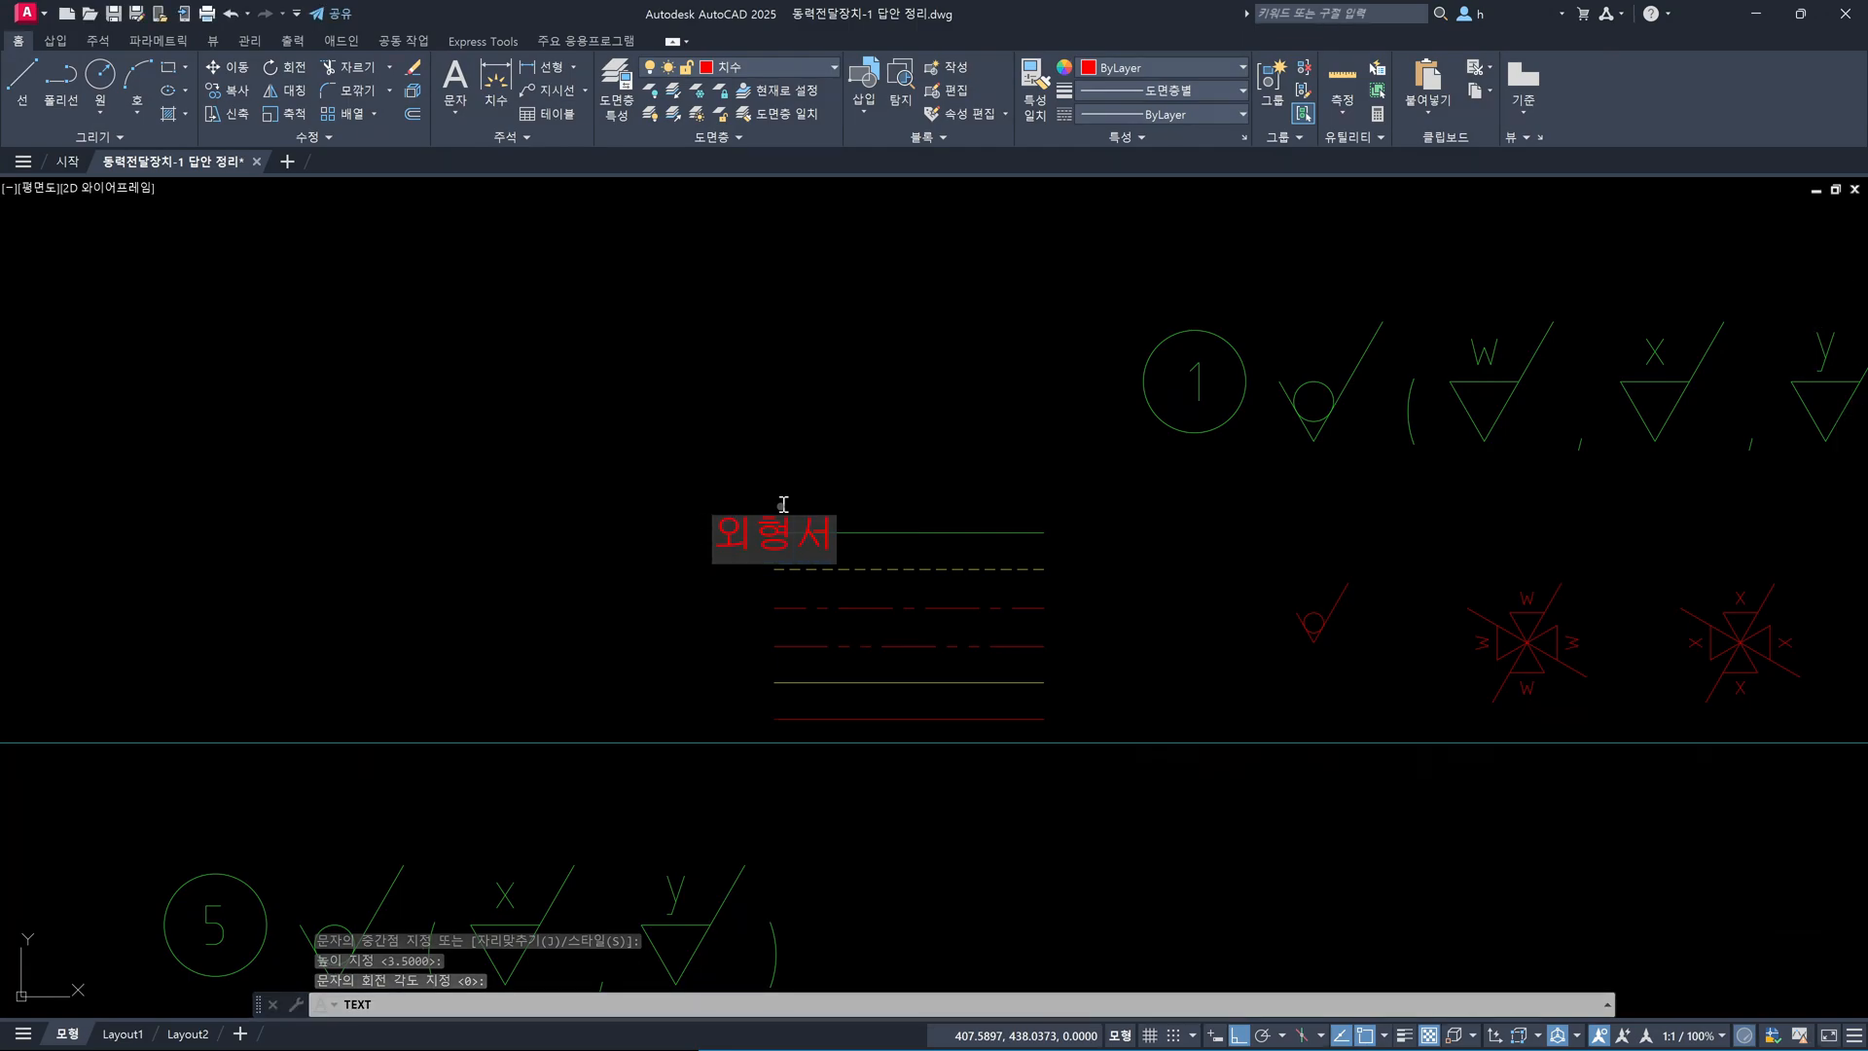
pyautogui.press('Return')
pyautogui.press('Return')
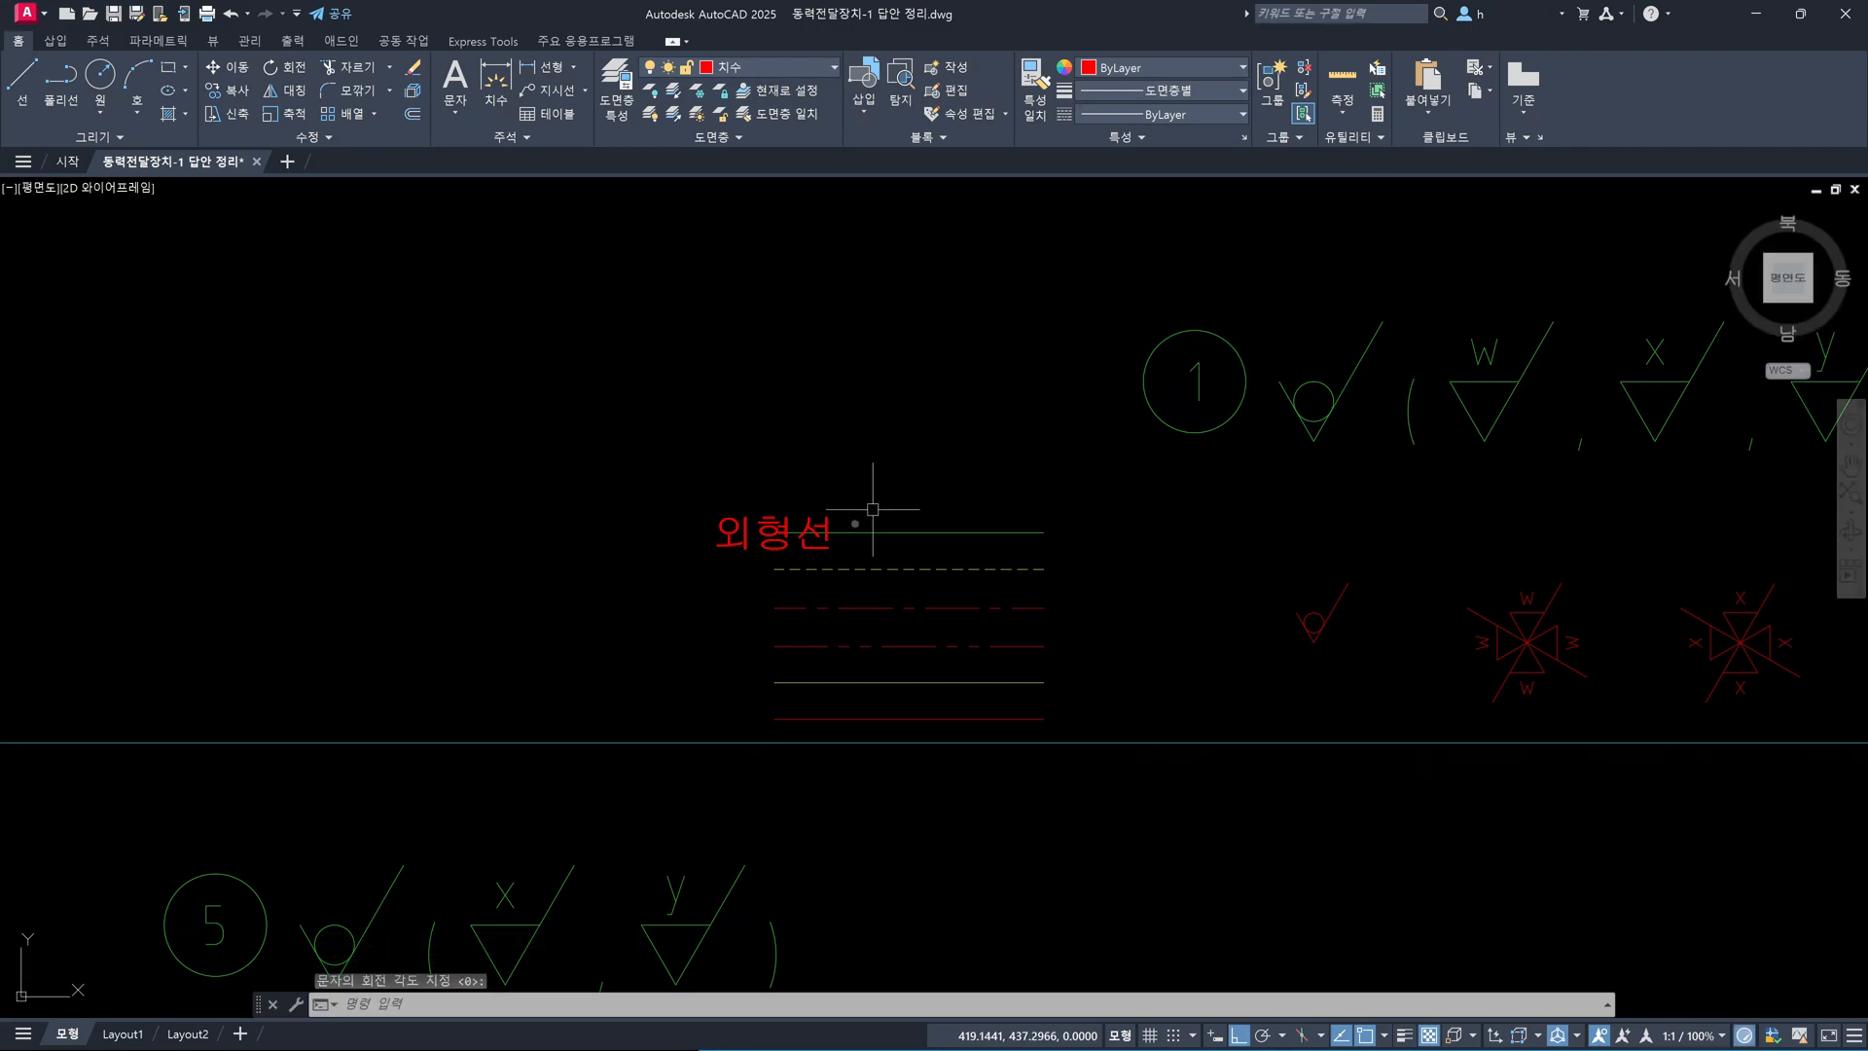
pyautogui.press('Return')
pyautogui.press('Escape')
# Move the 외형선 label about 8.5 units horizontally to the left, clear of the green line's end
pyautogui.write('ㅁ')
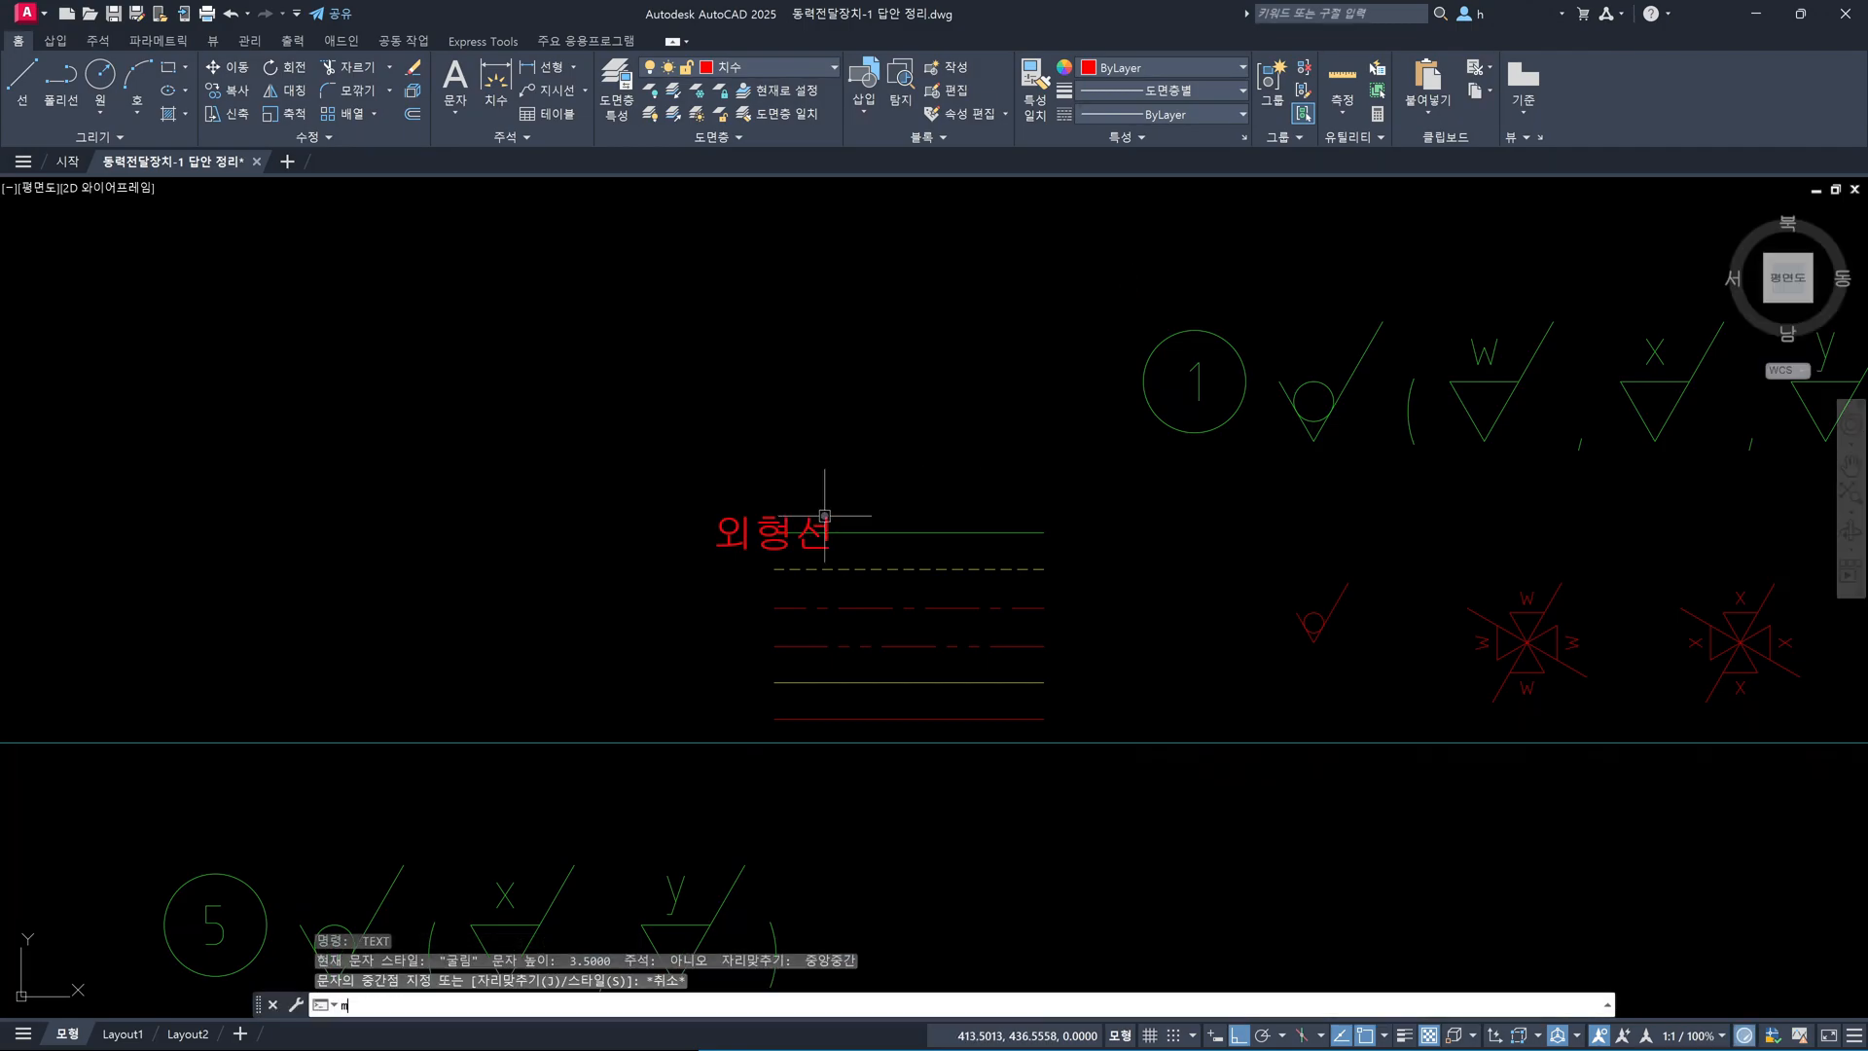
pyautogui.press('Return')
pyautogui.click(824, 516)
pyautogui.press('Return')
pyautogui.click(888, 459)
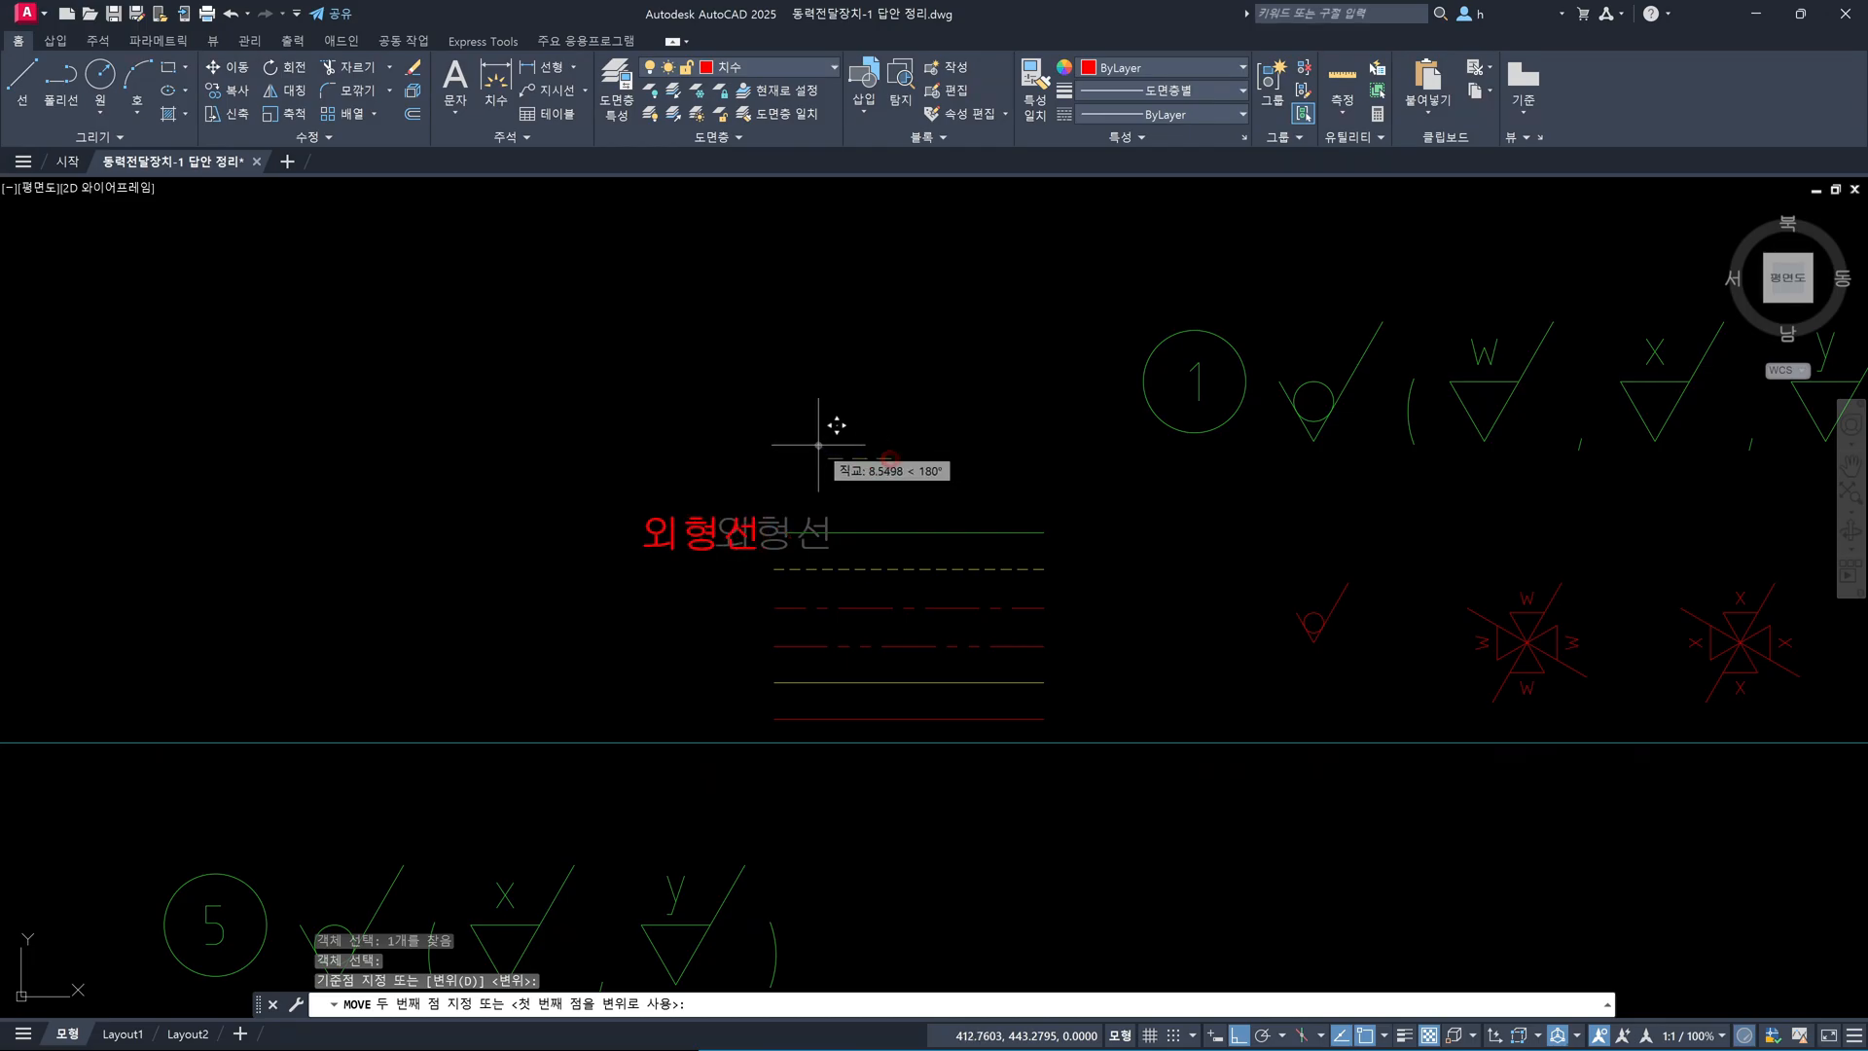
pyautogui.press('Escape')
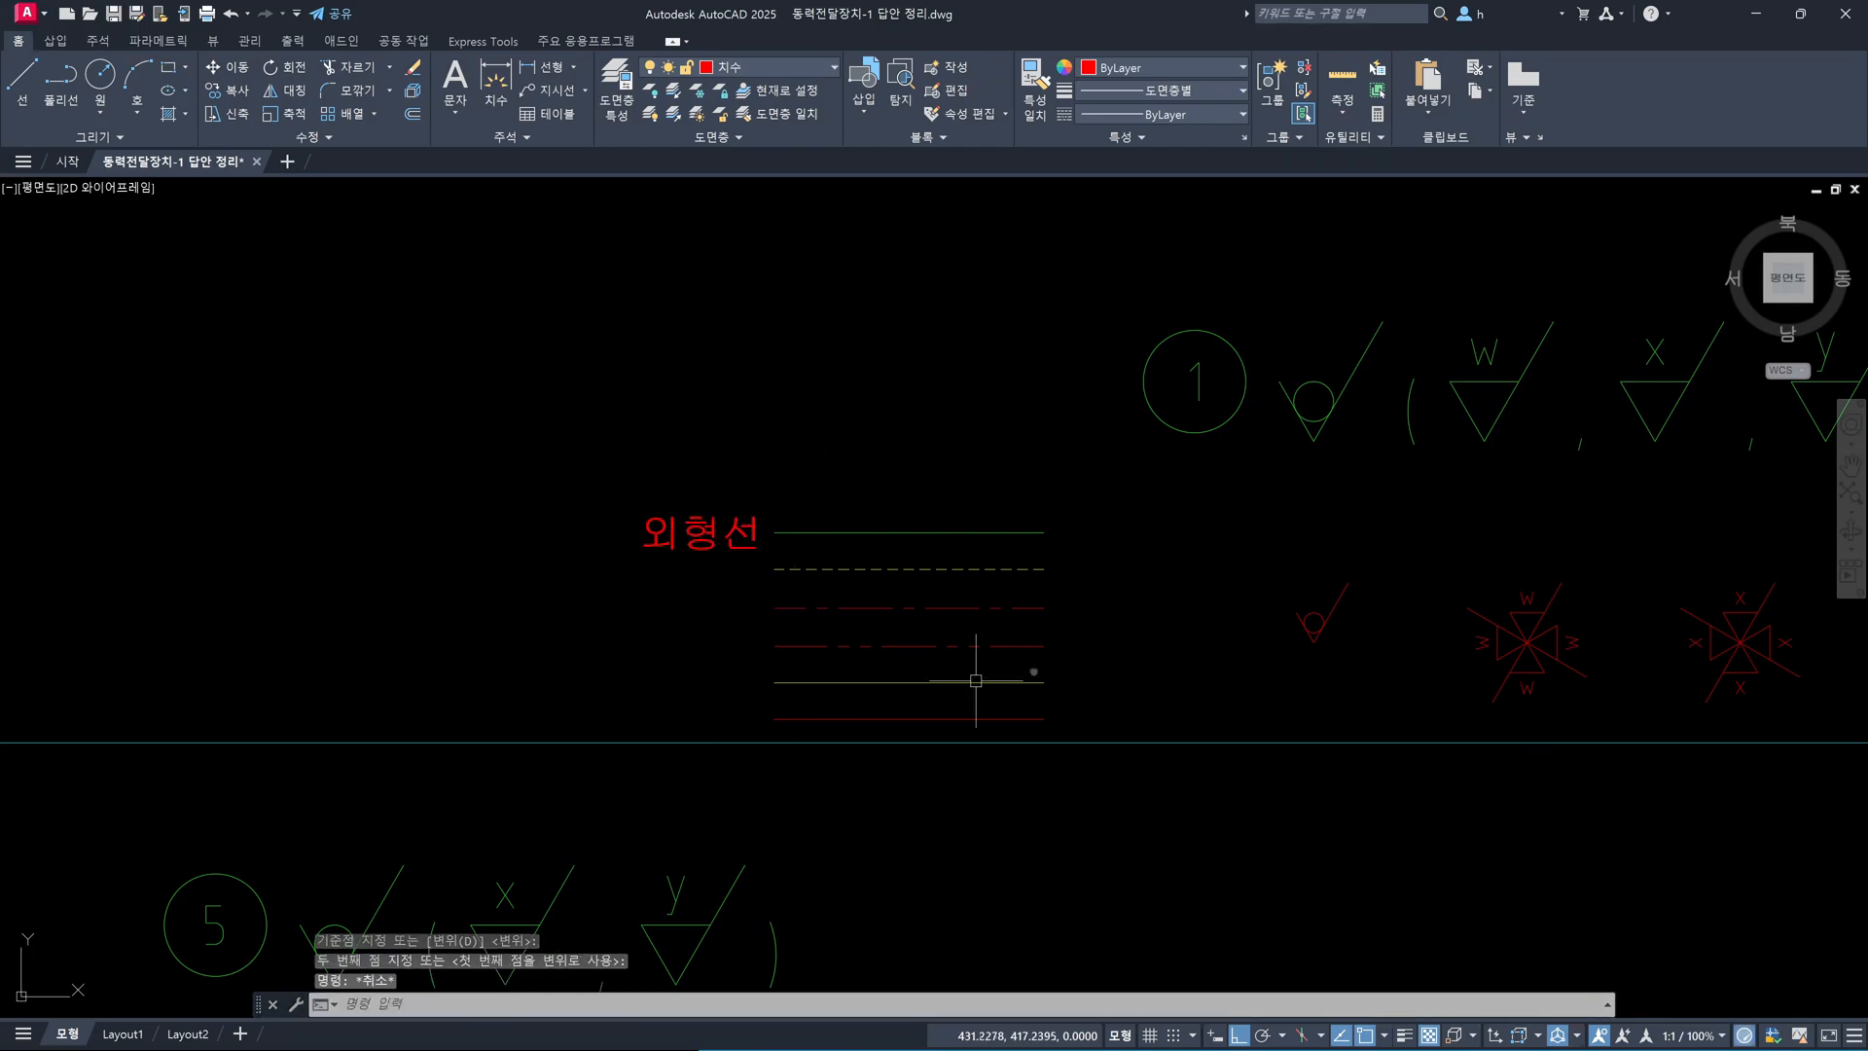
pyautogui.scroll(-3, 1031, 674)
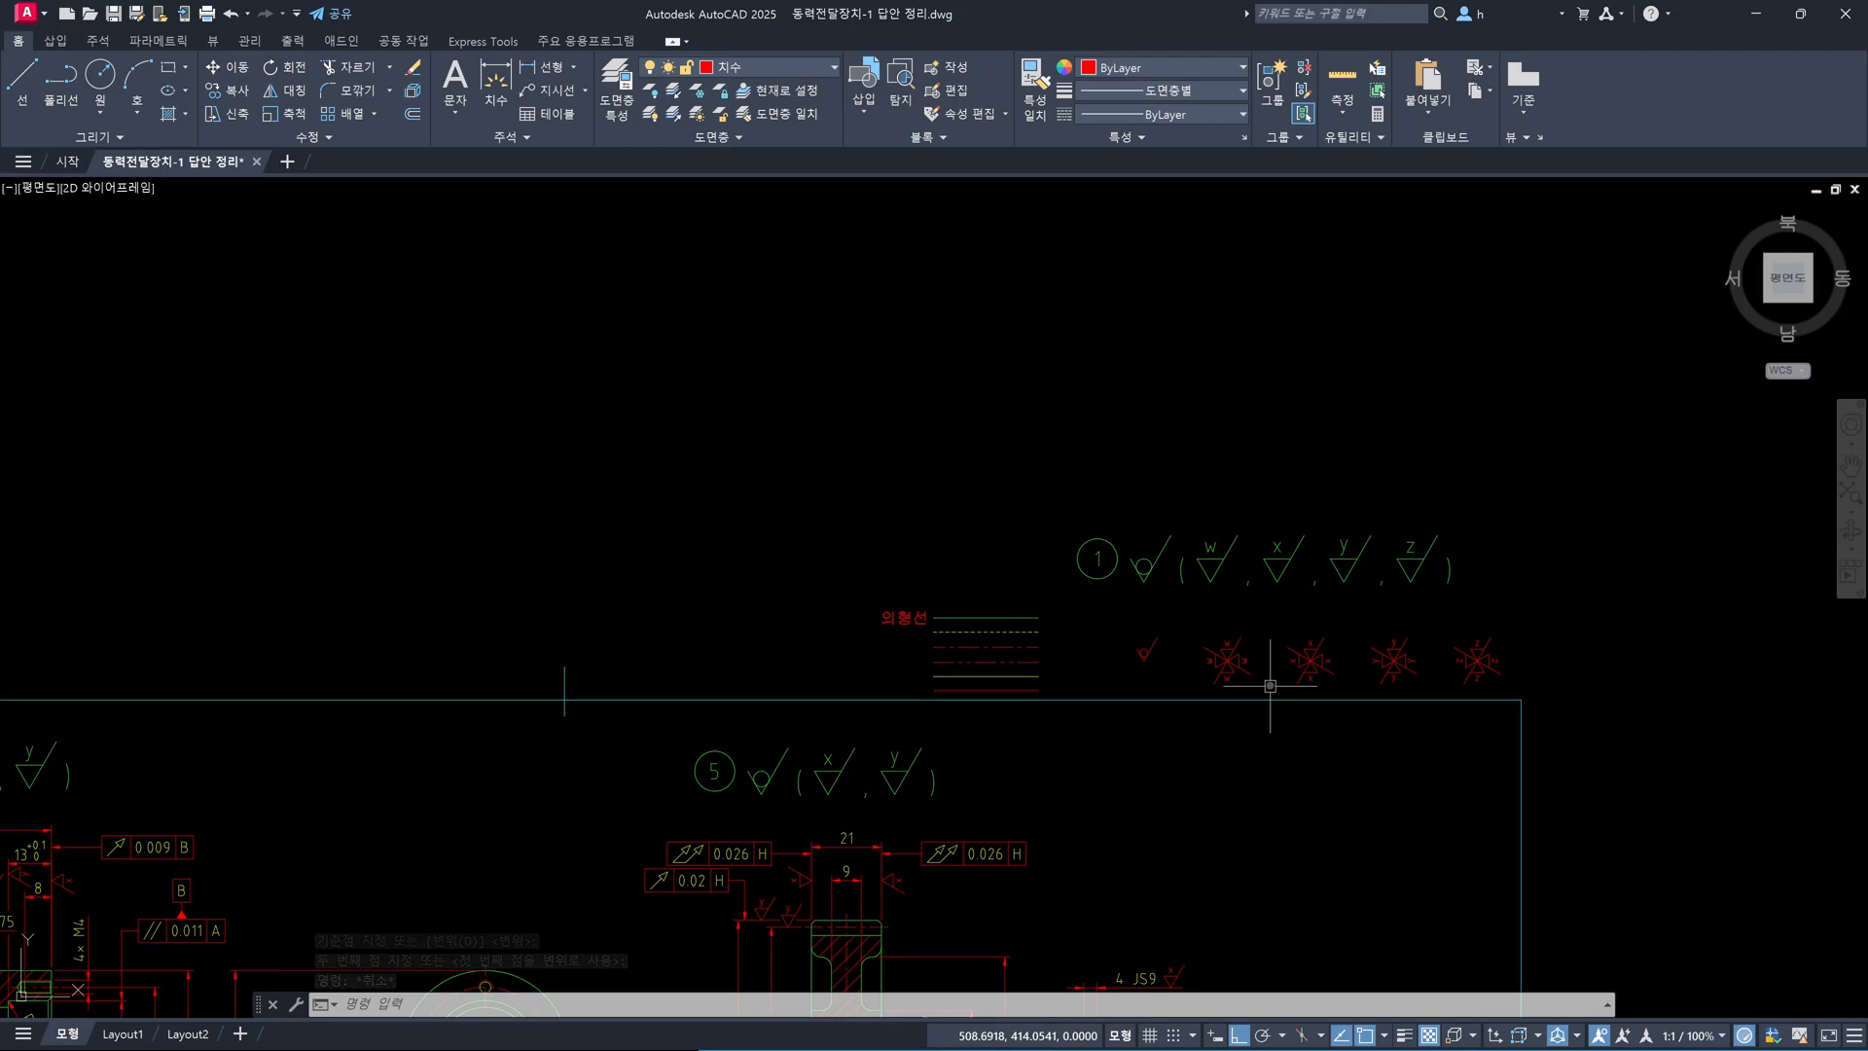
pyautogui.click(1118, 606)
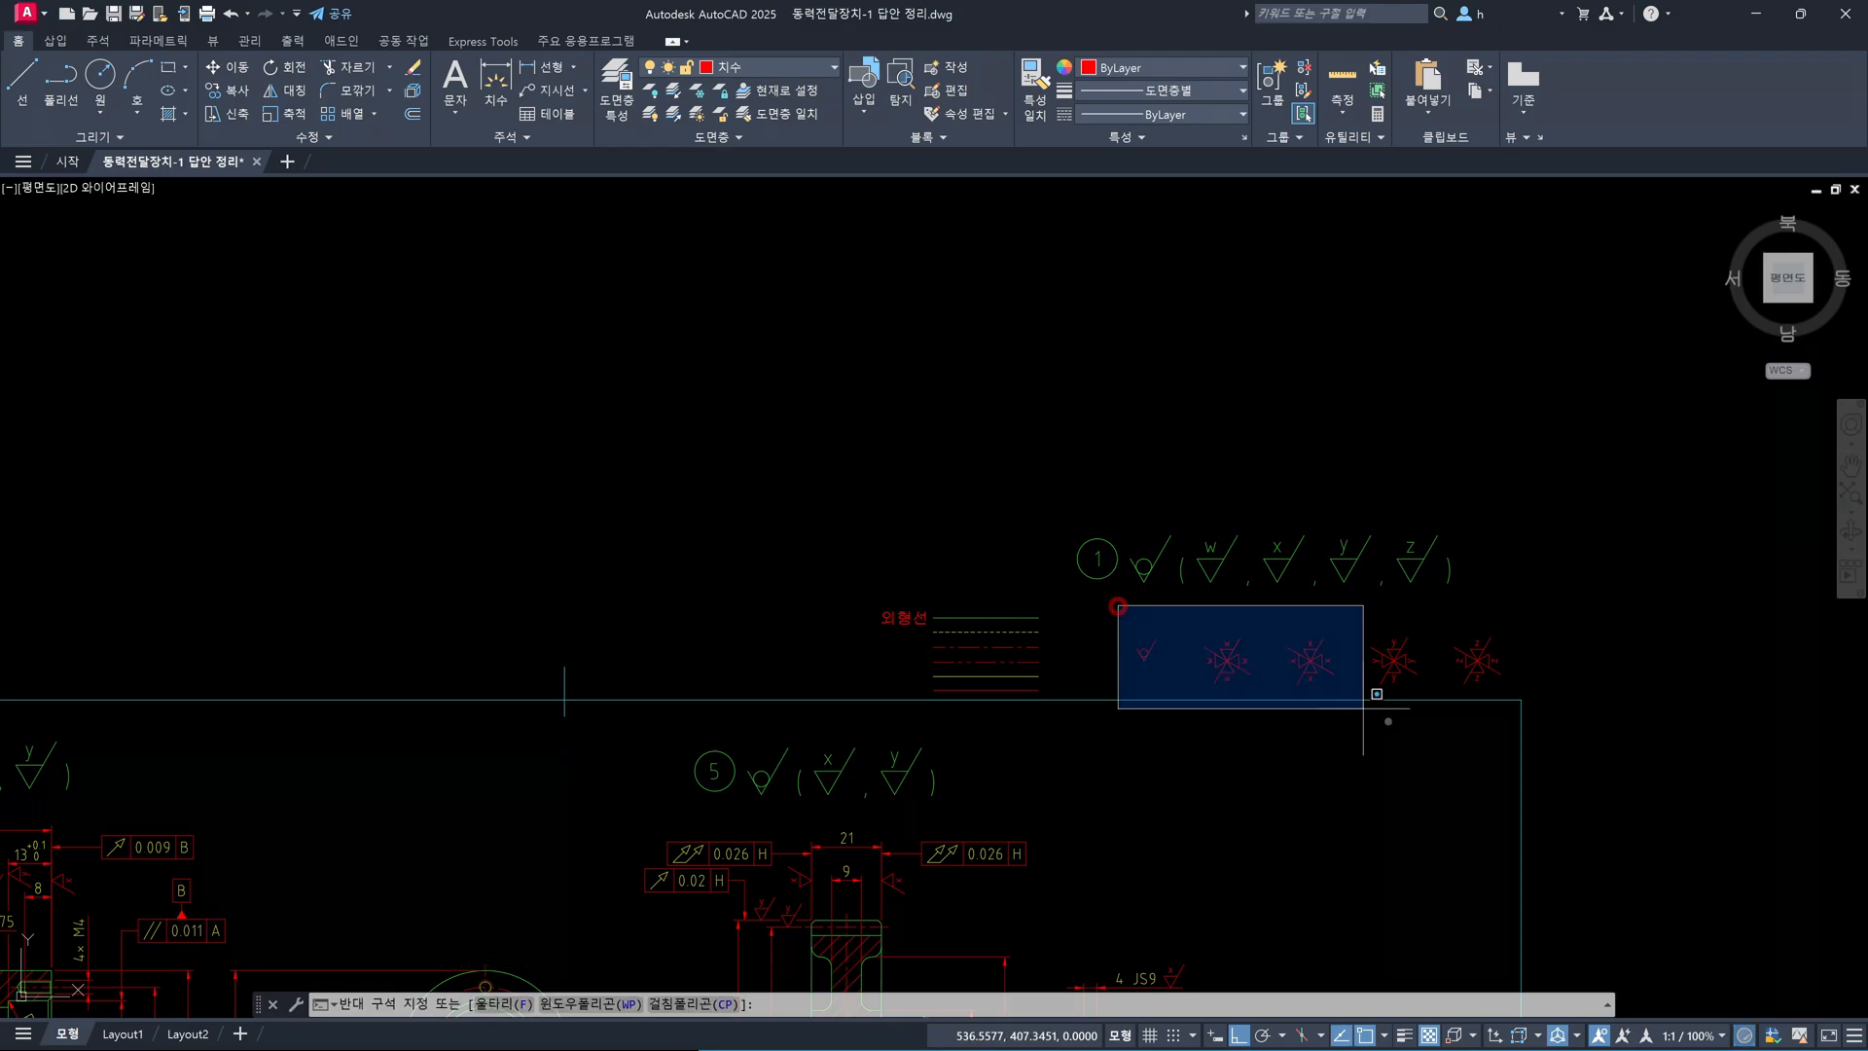
pyautogui.click(1655, 784)
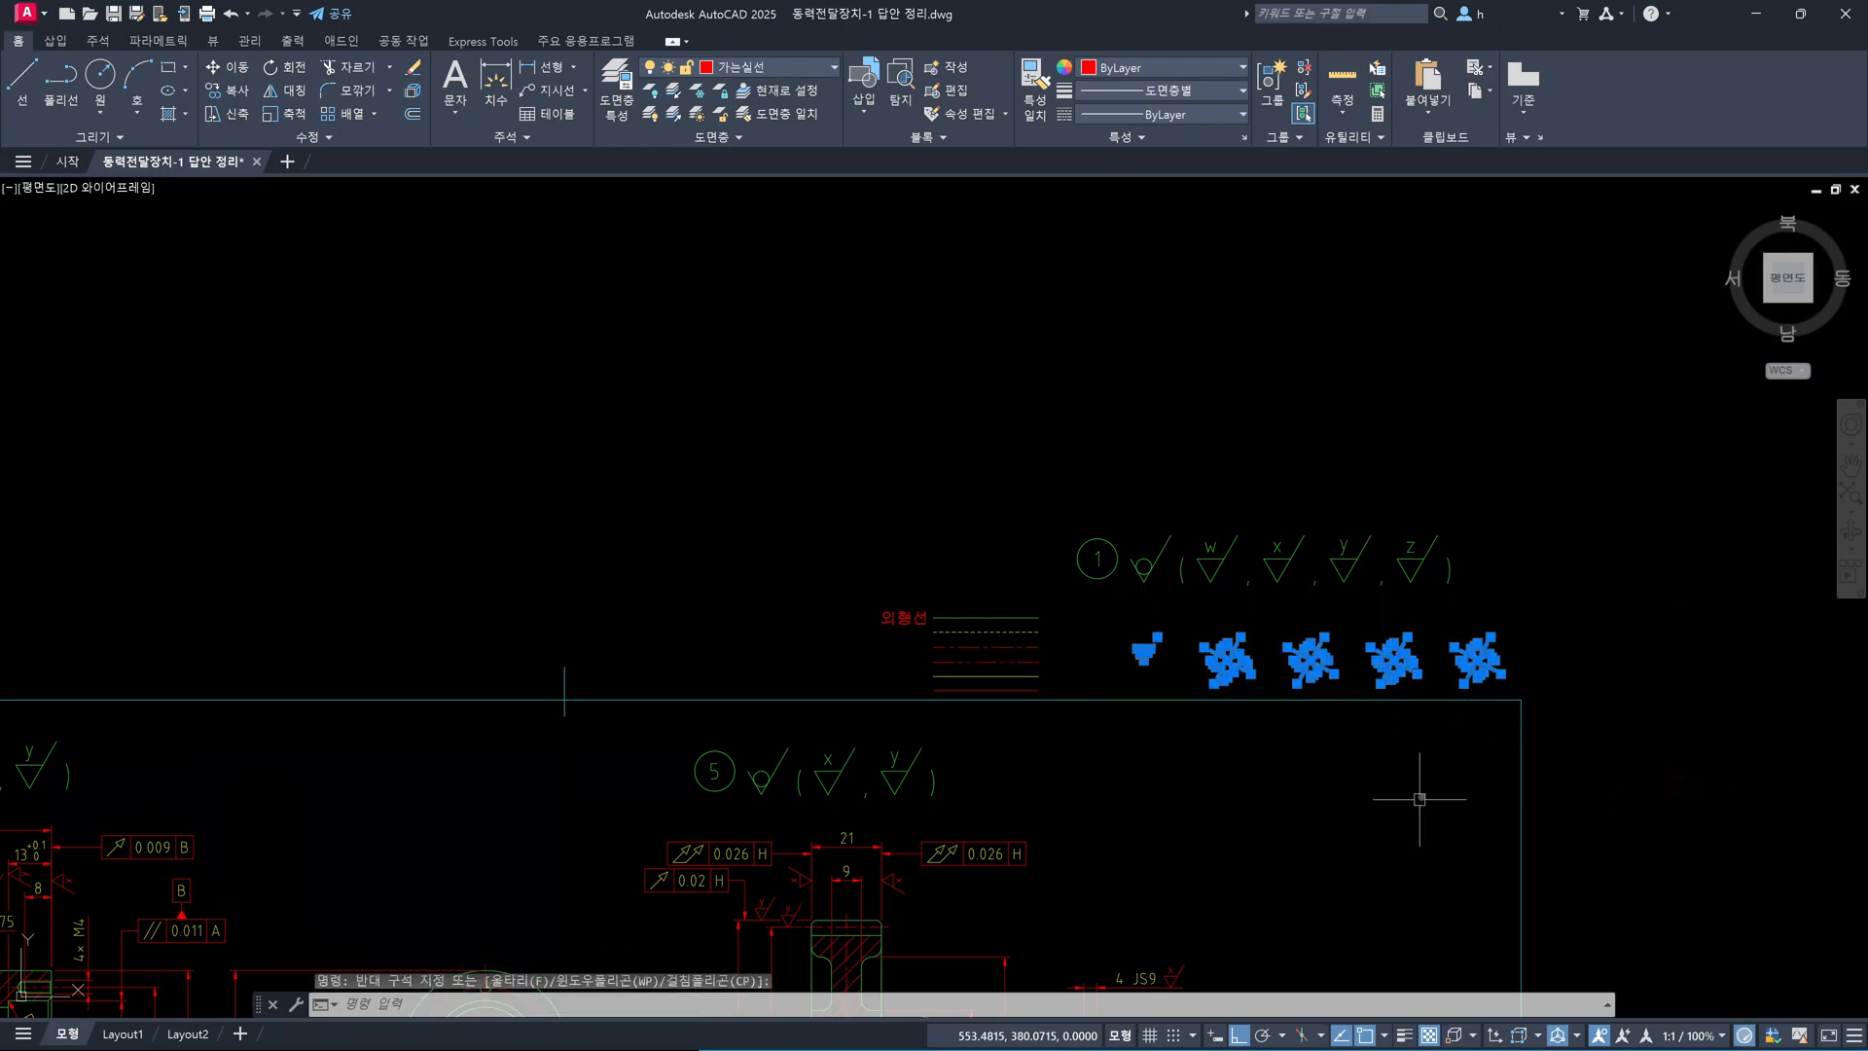
pyautogui.press('Escape')
pyautogui.click(906, 586)
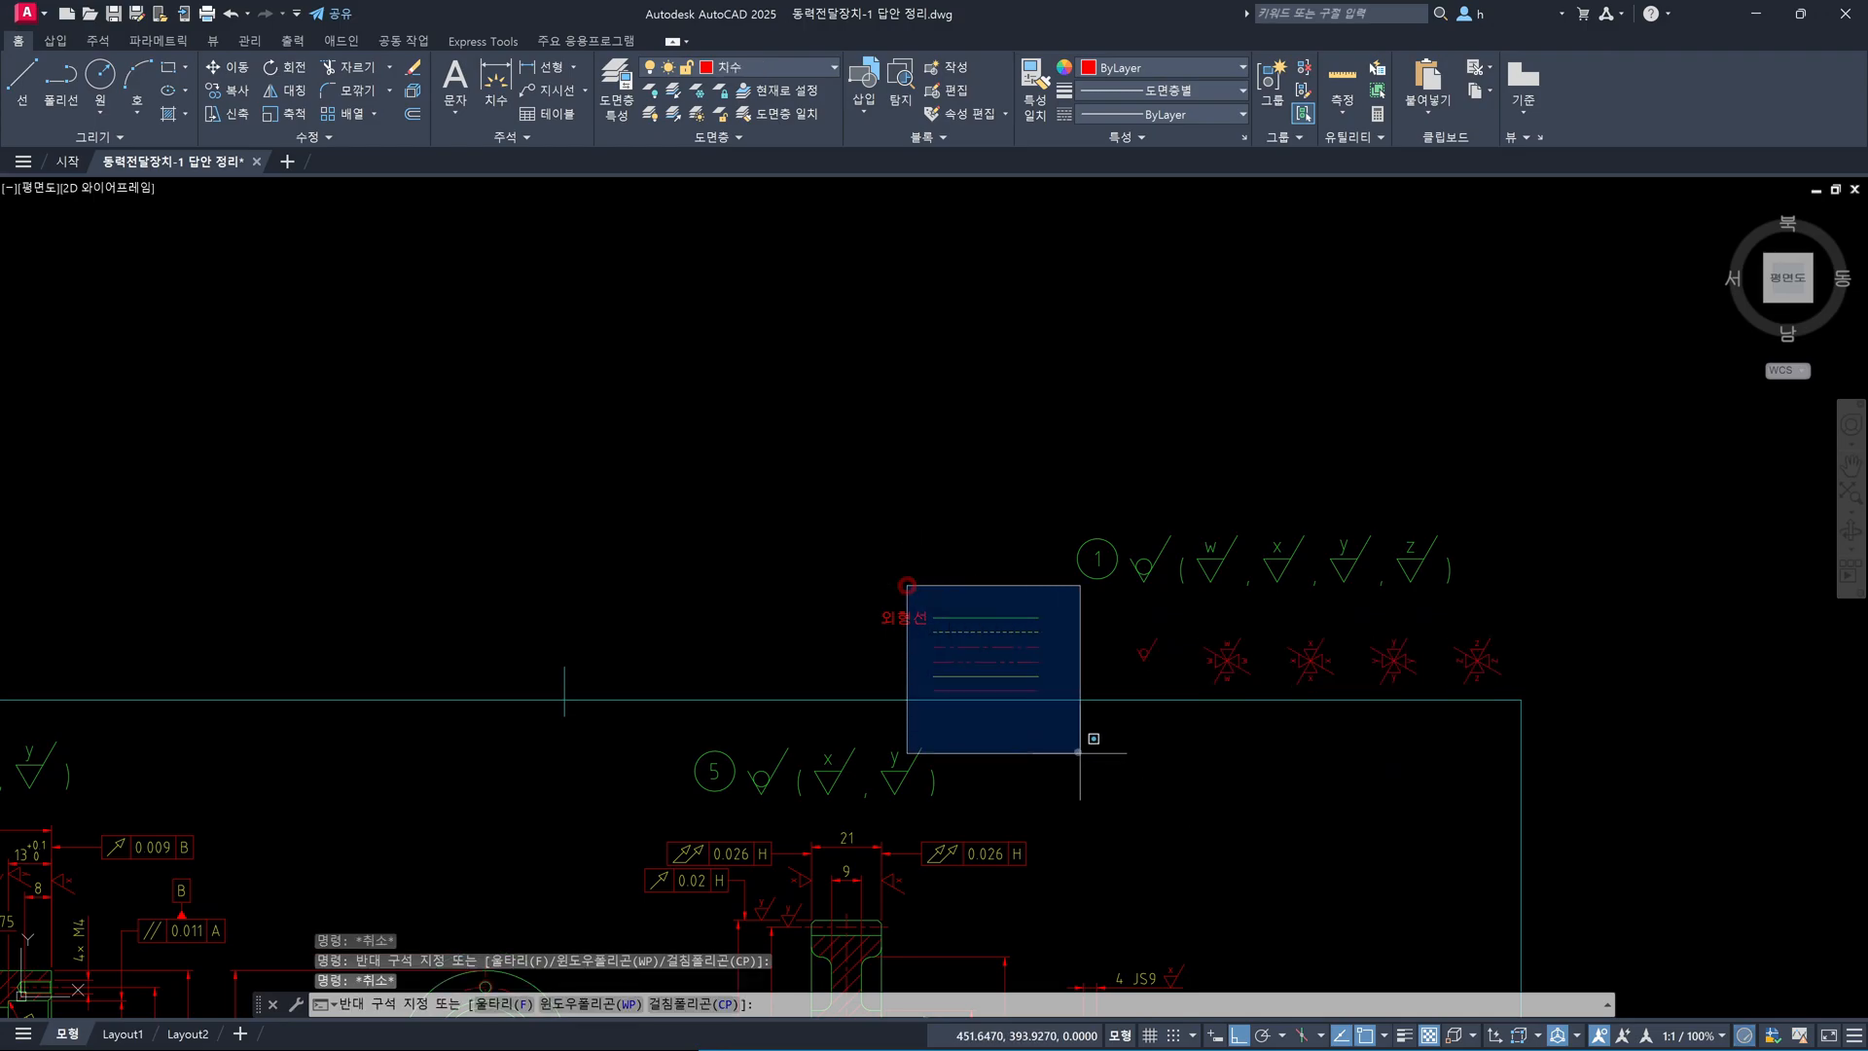
pyautogui.press('Escape')
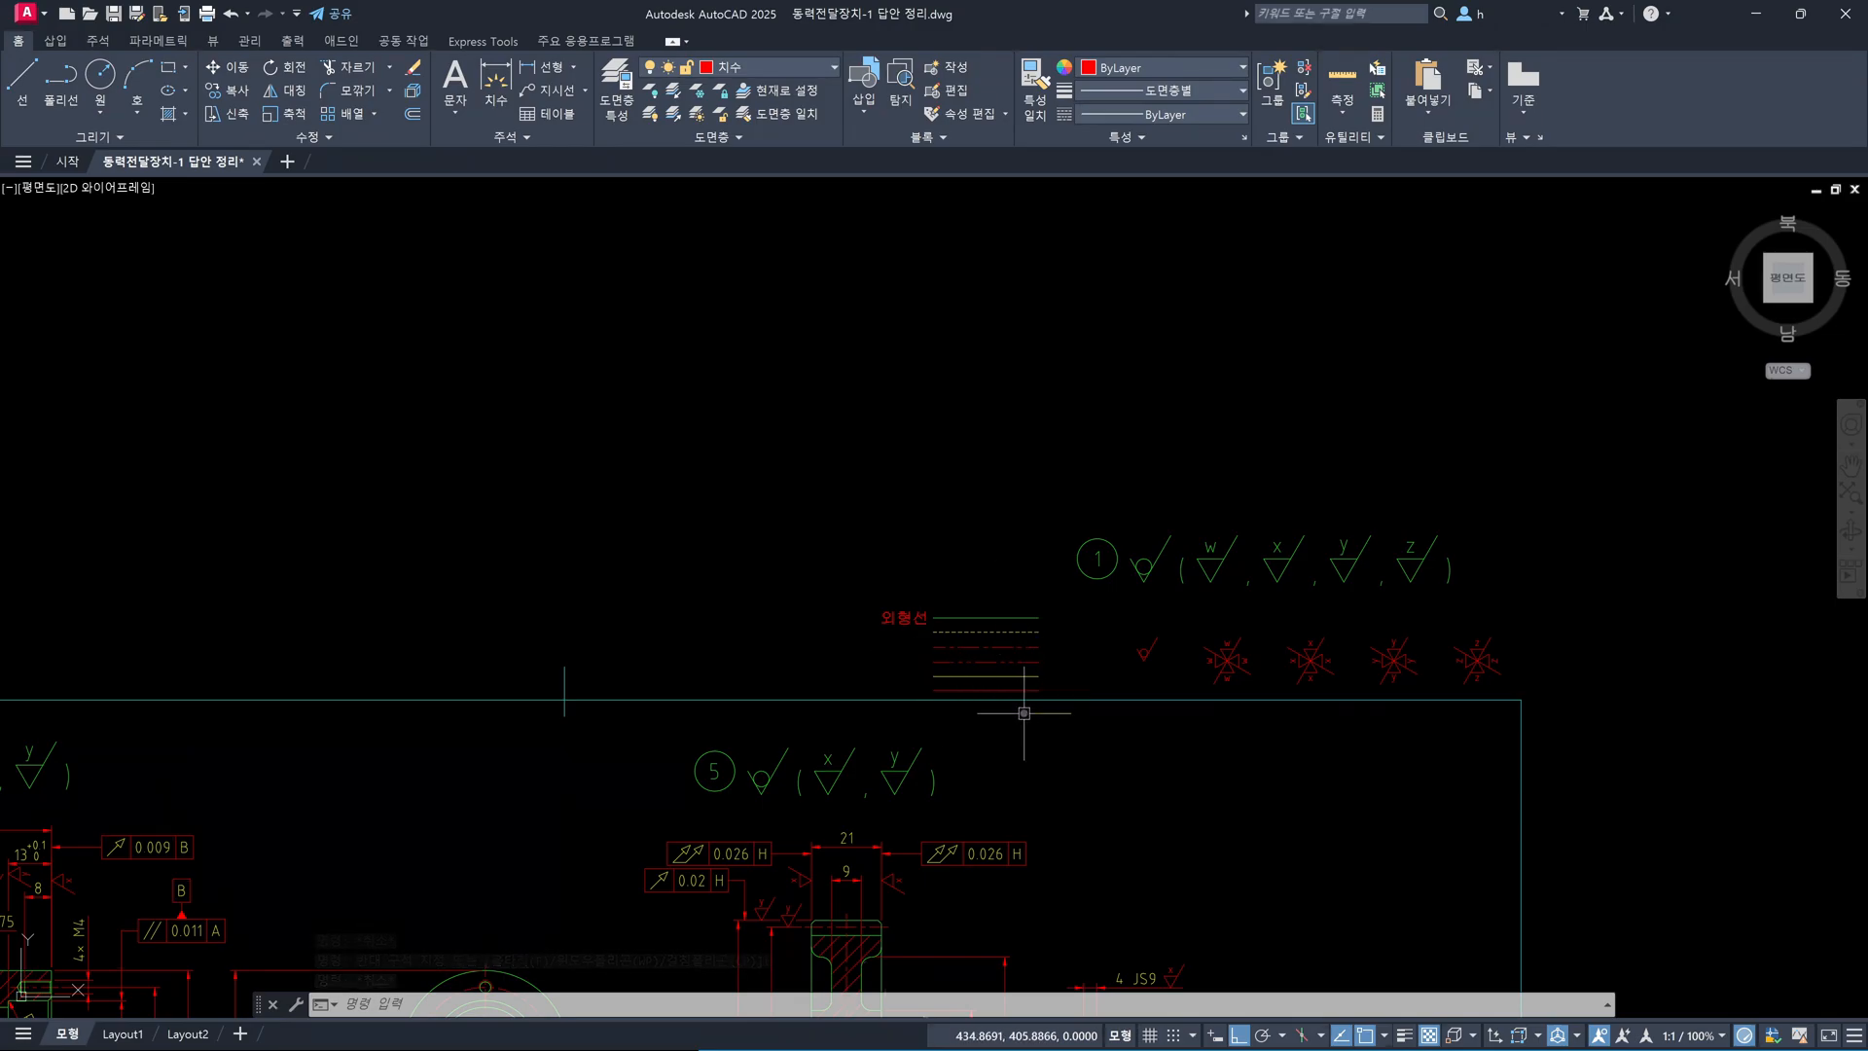
pyautogui.click(844, 588)
pyautogui.click(1052, 732)
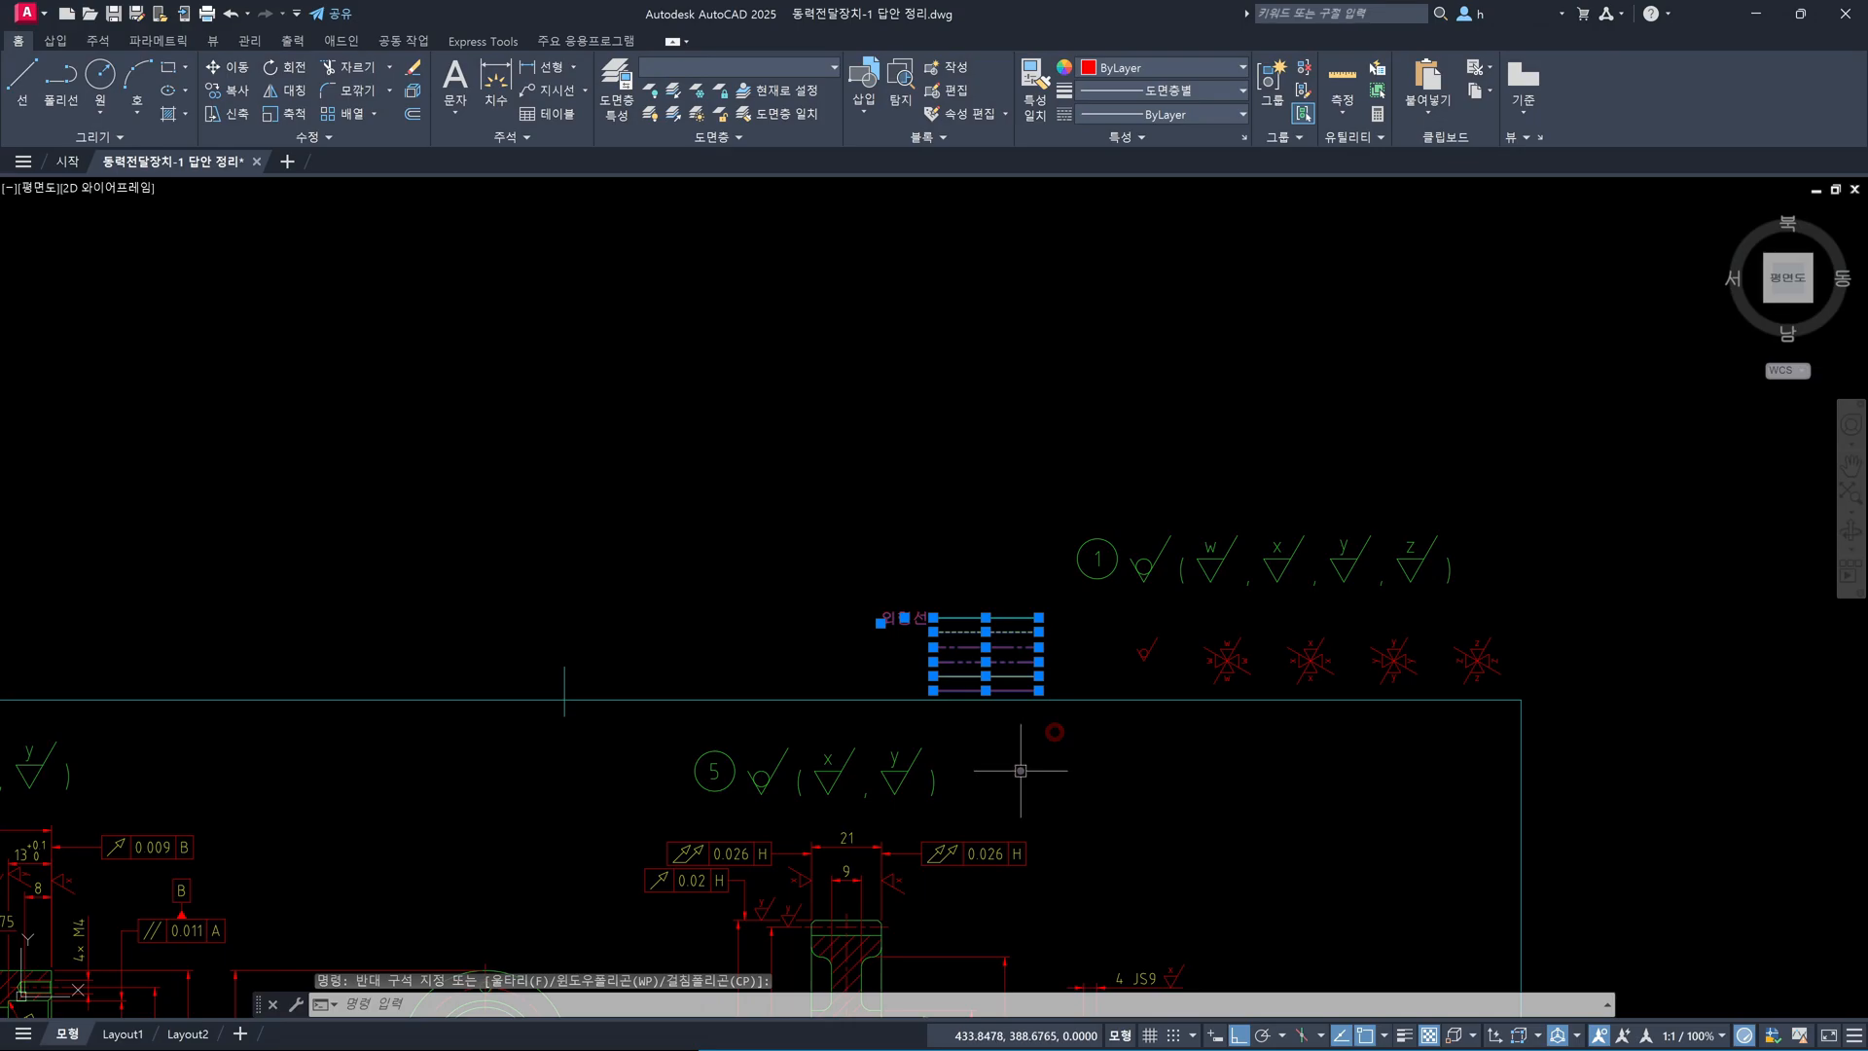
pyautogui.press('Escape')
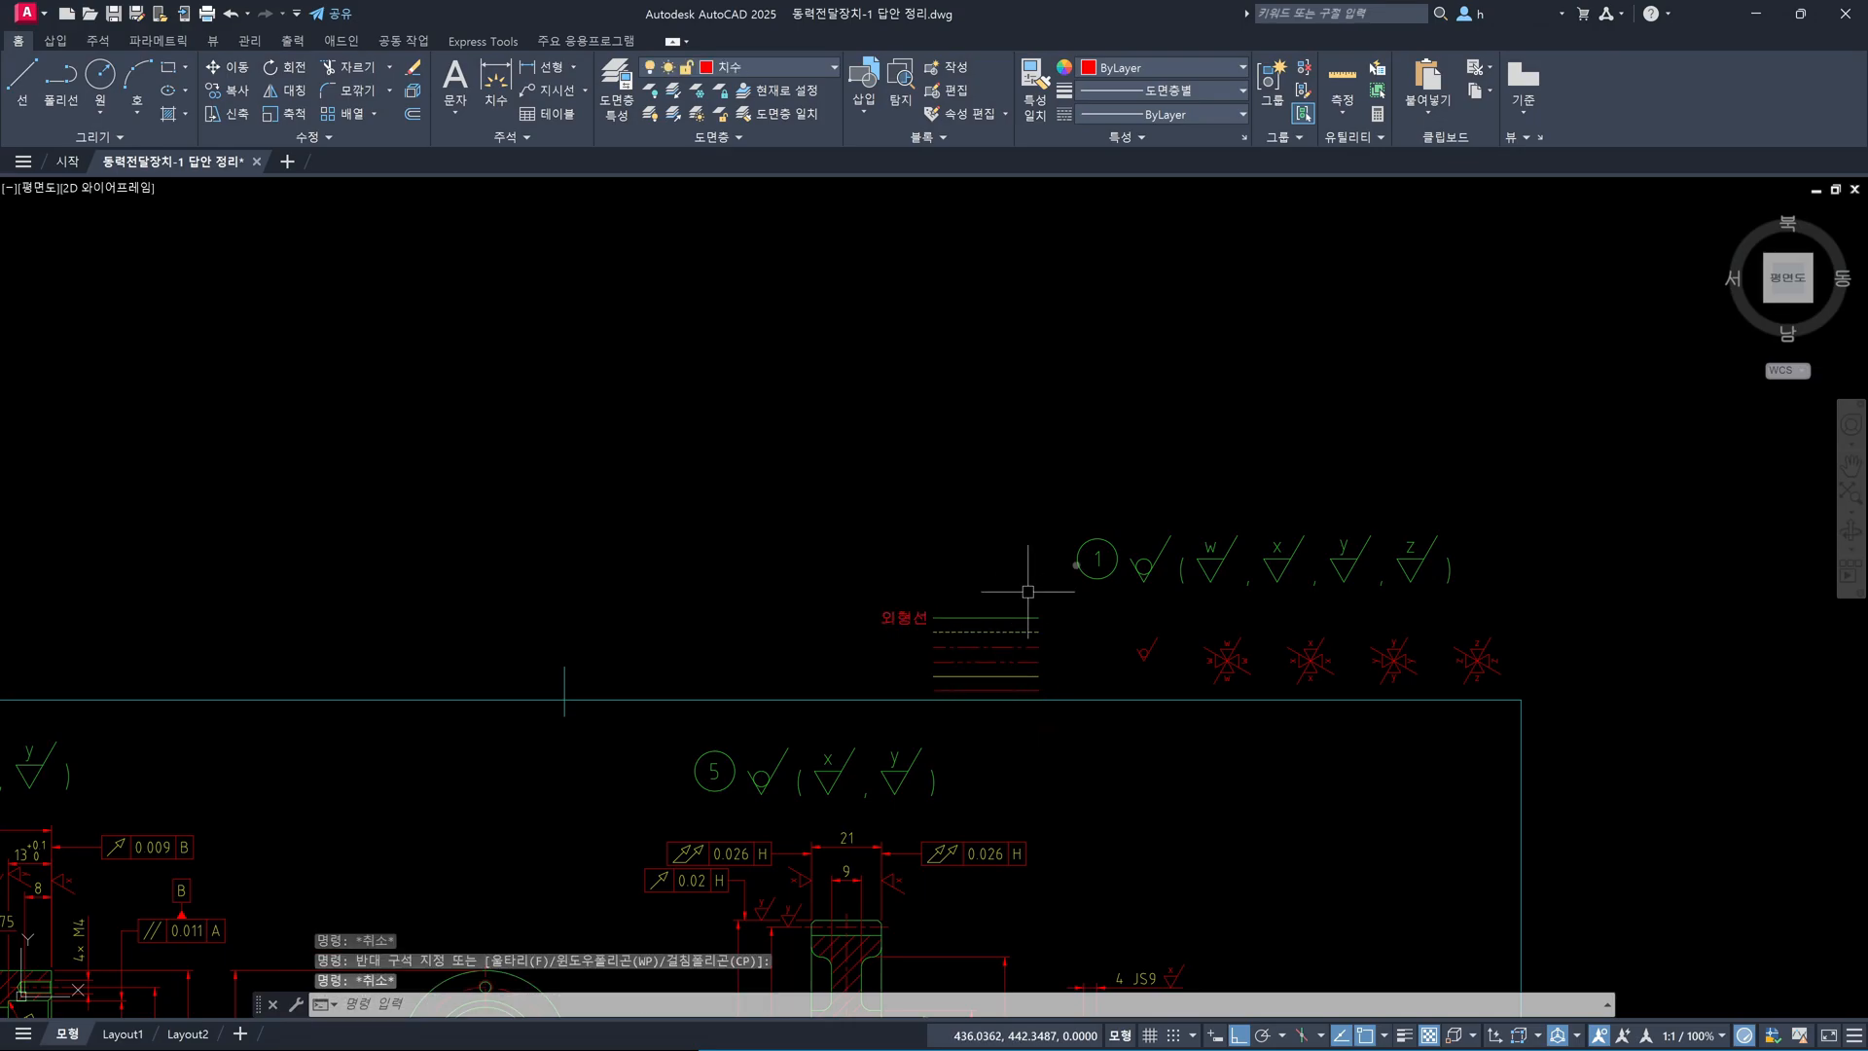
pyautogui.moveTo(1272, 702)
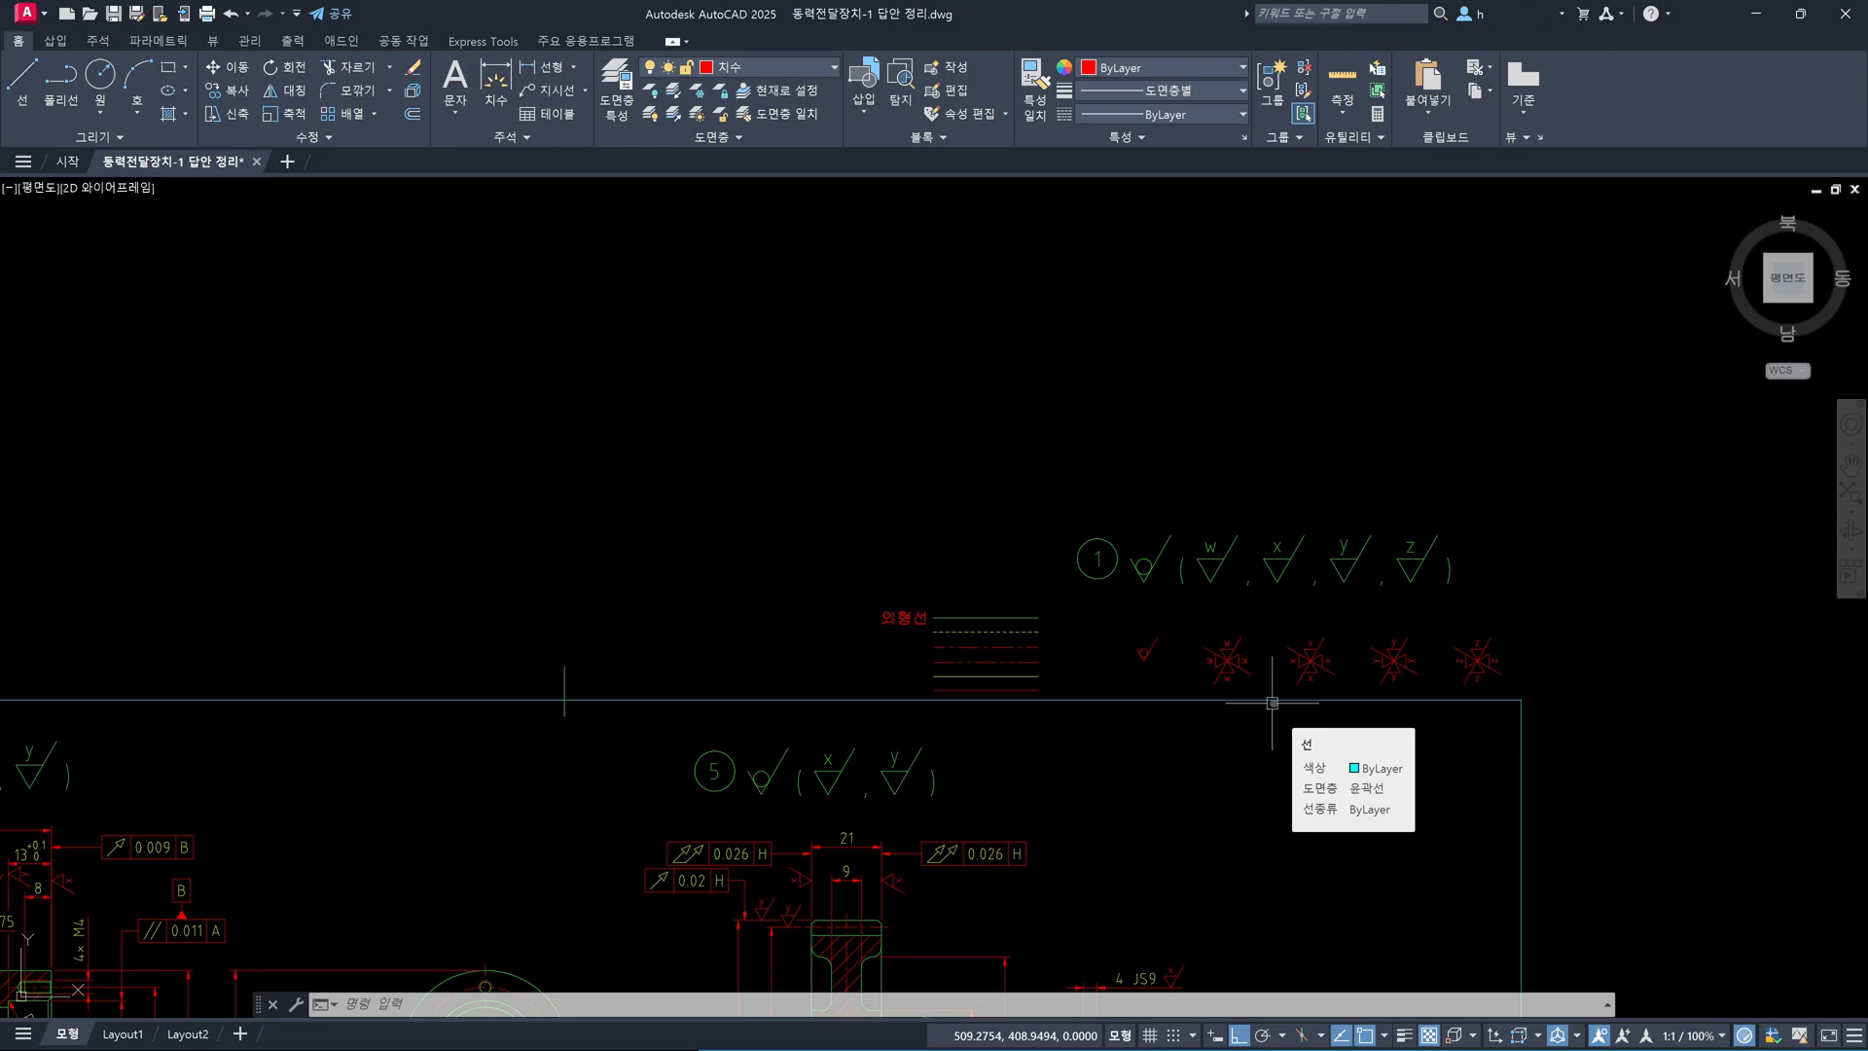
pyautogui.press('Escape')
pyautogui.press('Escape')
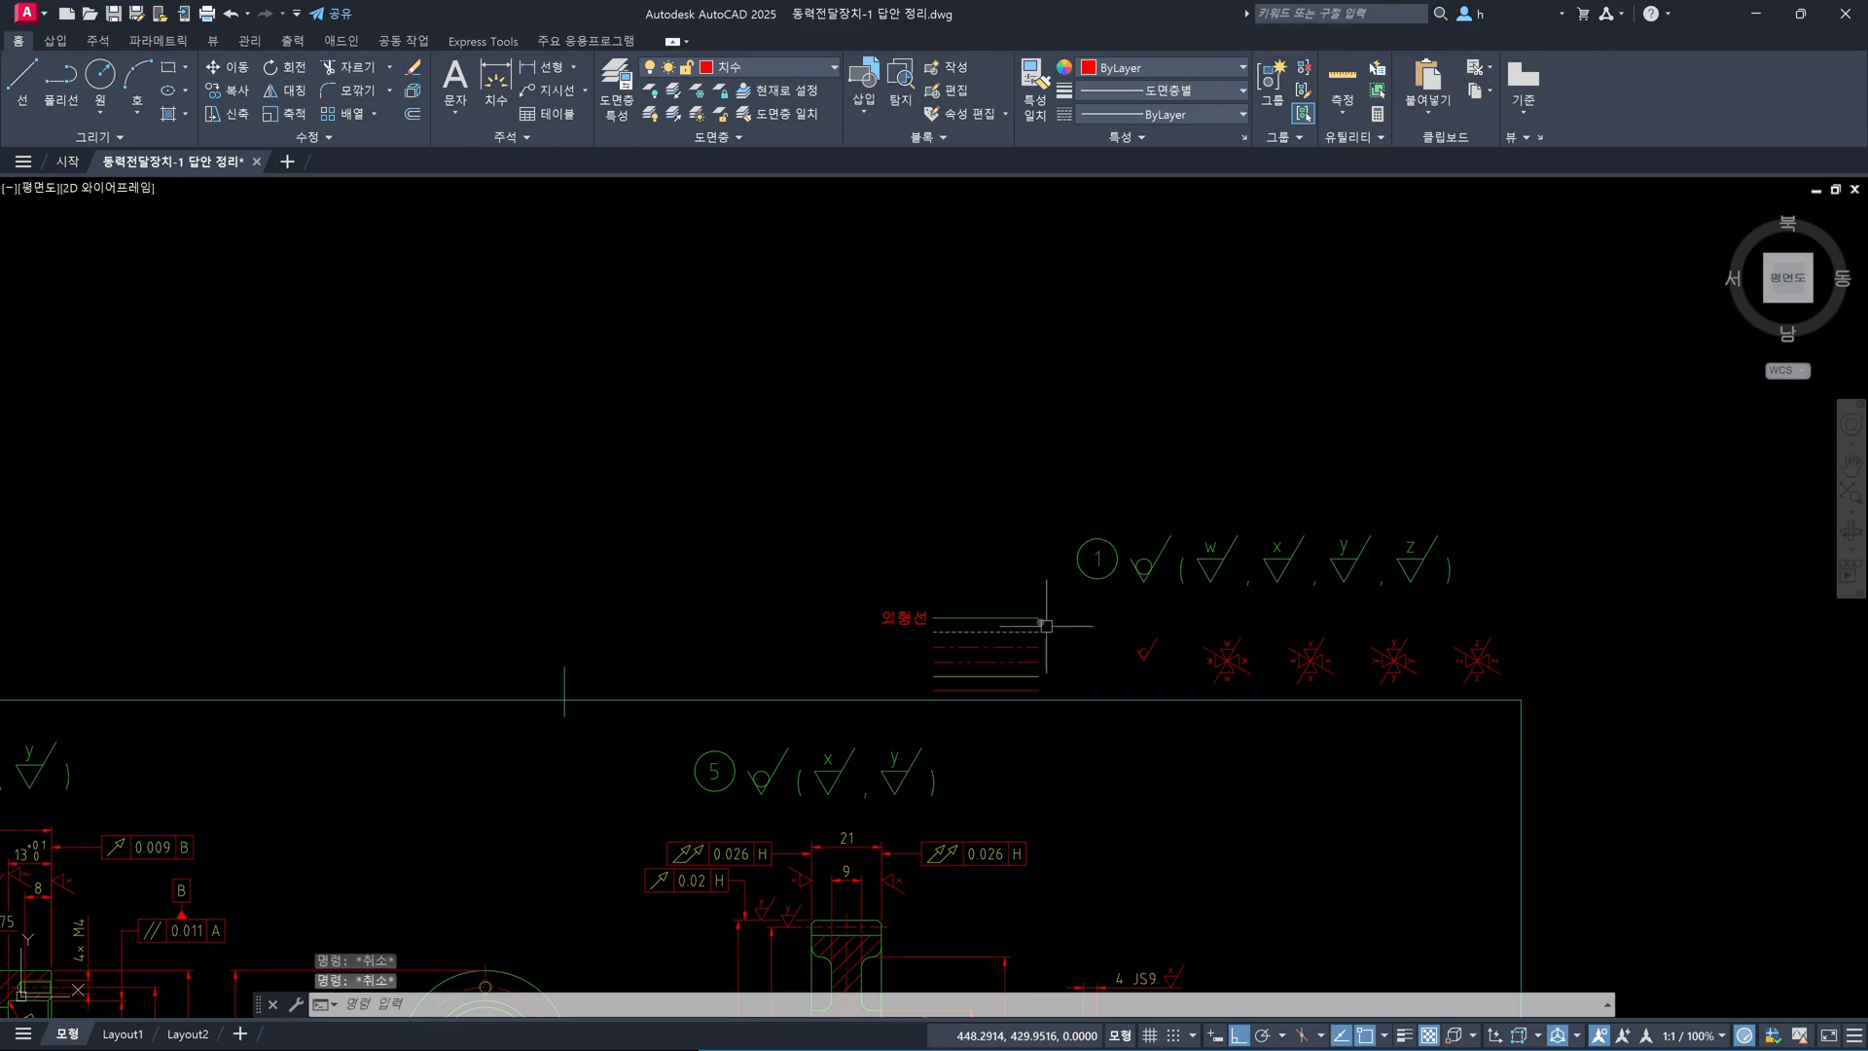
pyautogui.click(823, 471)
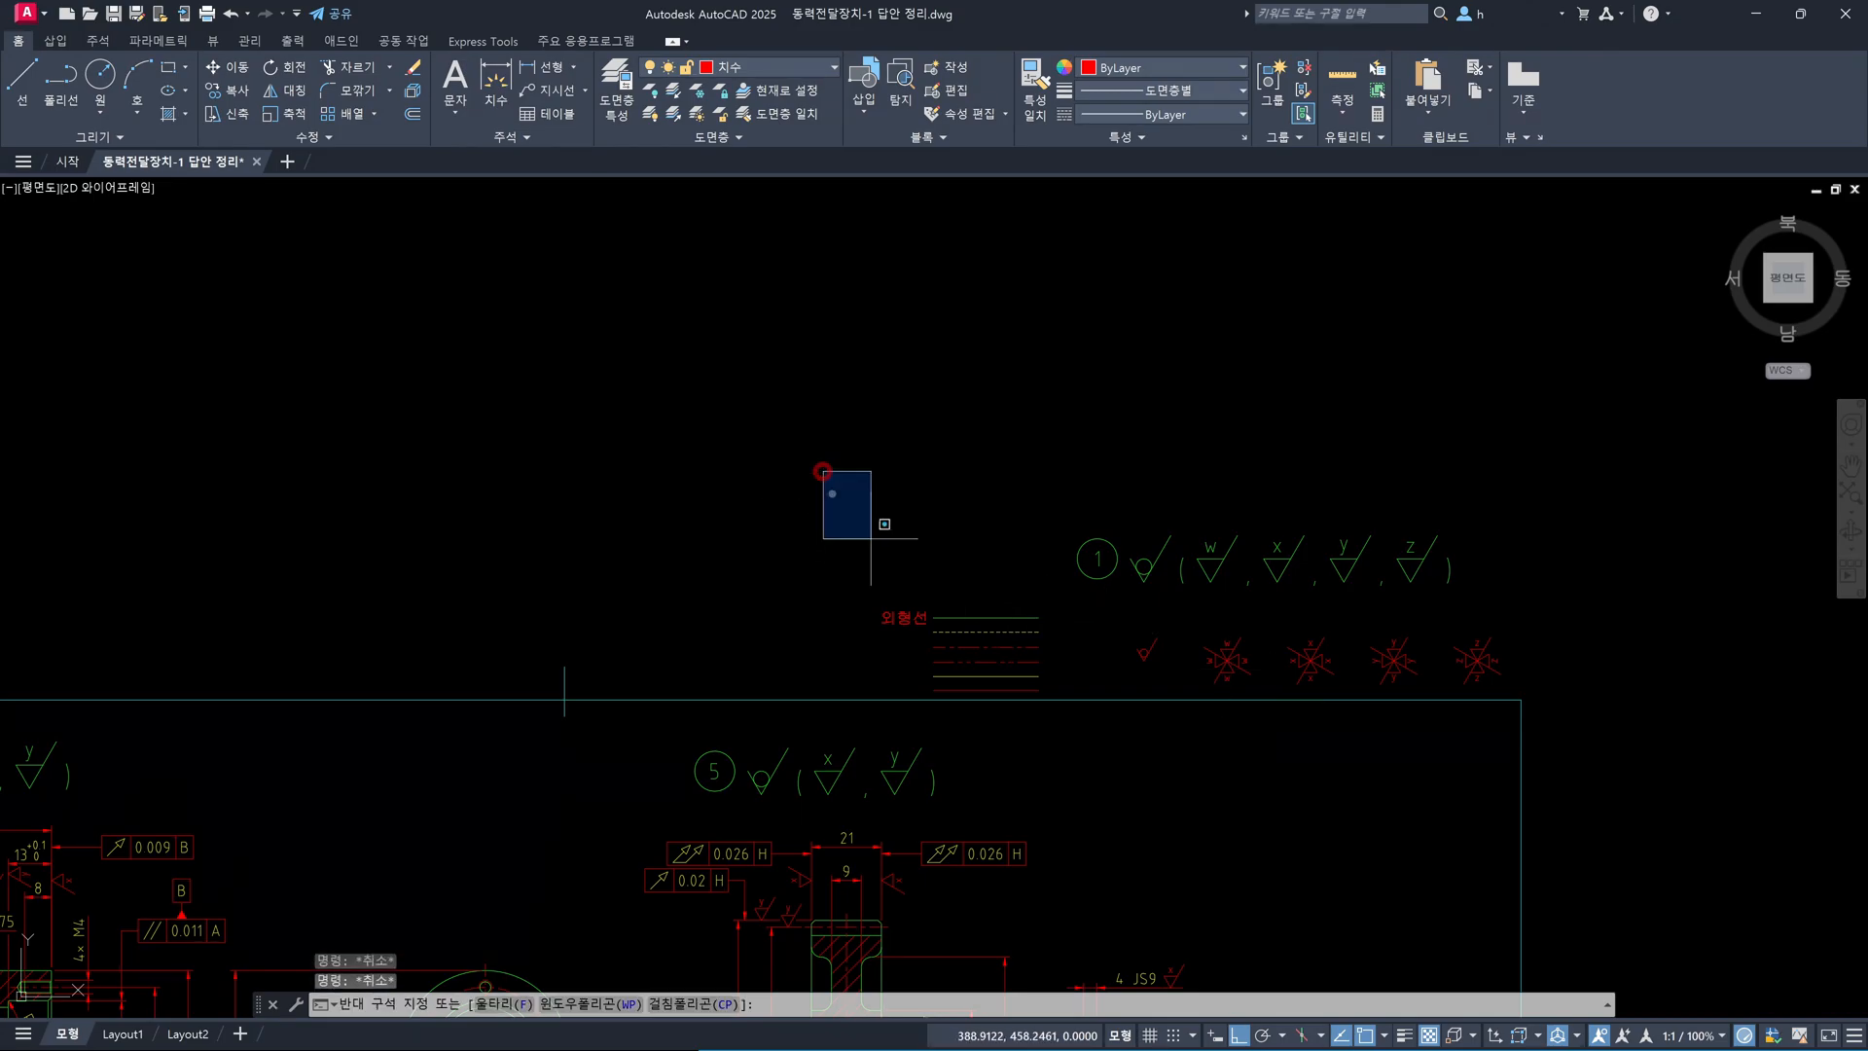
pyautogui.click(1566, 726)
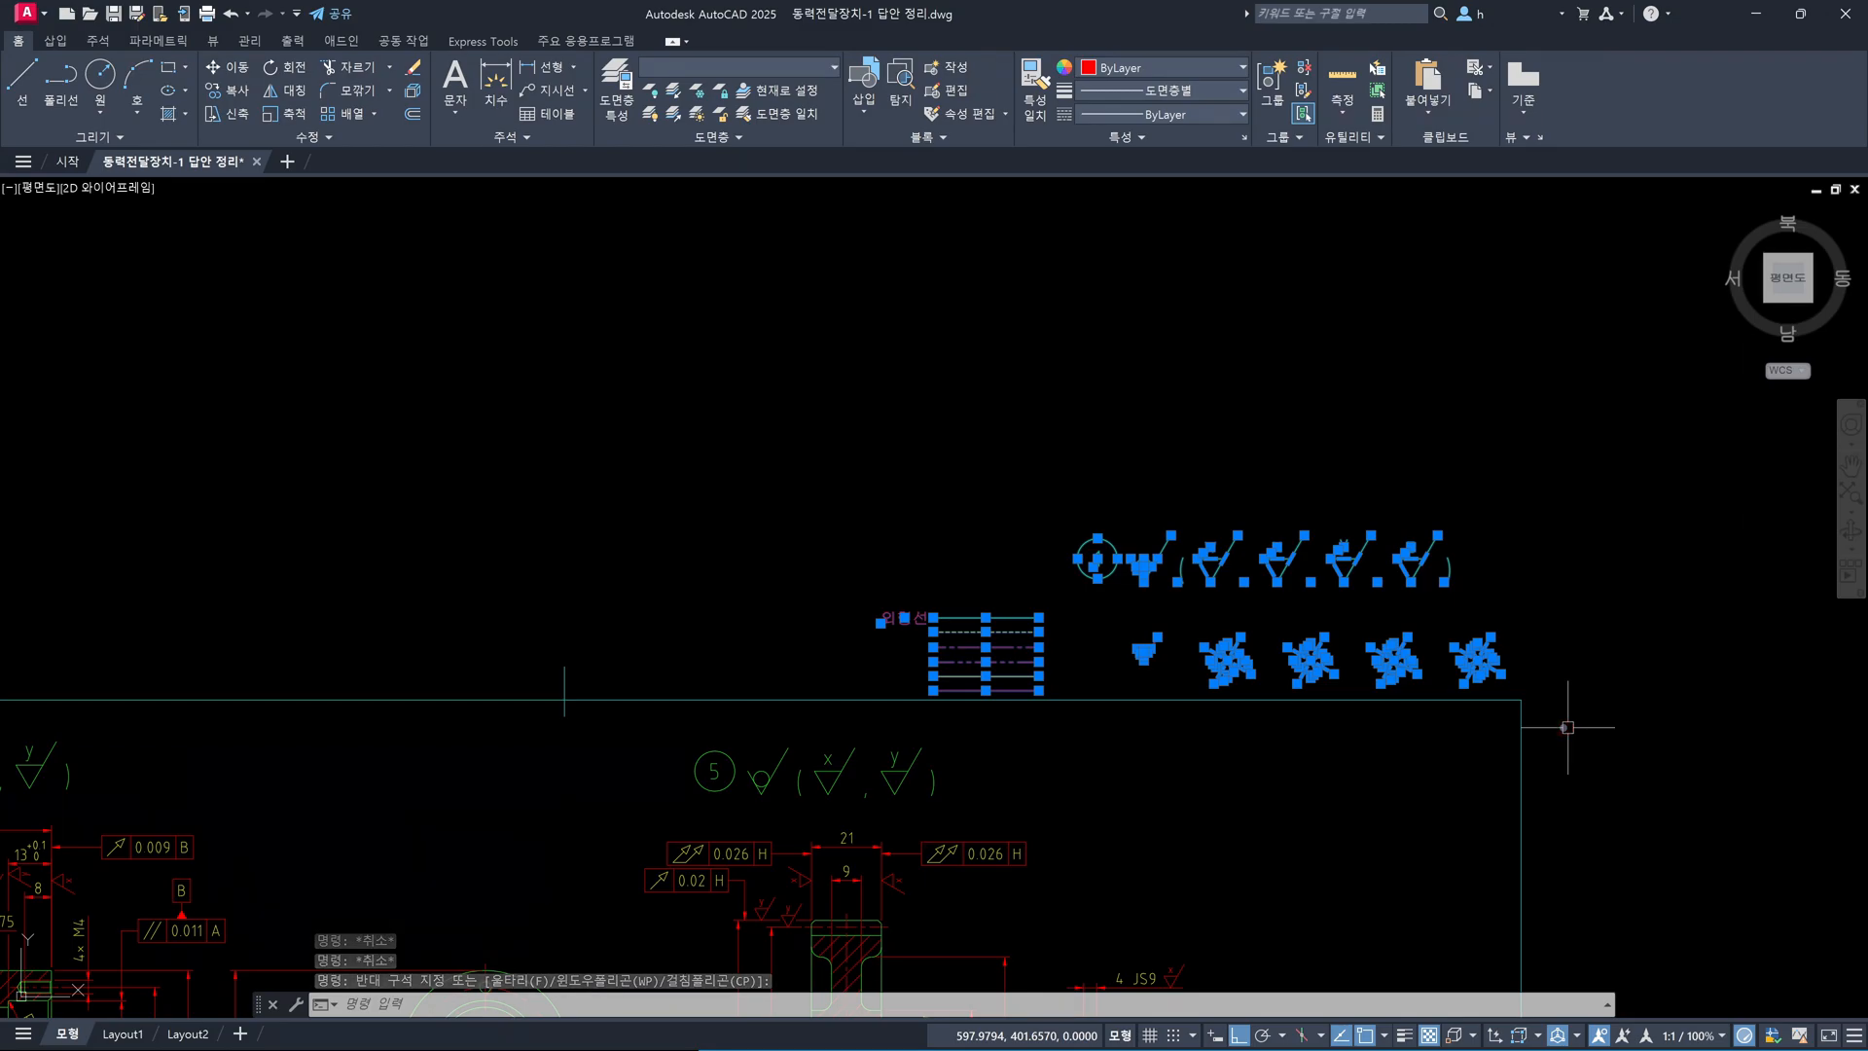
pyautogui.press('Escape')
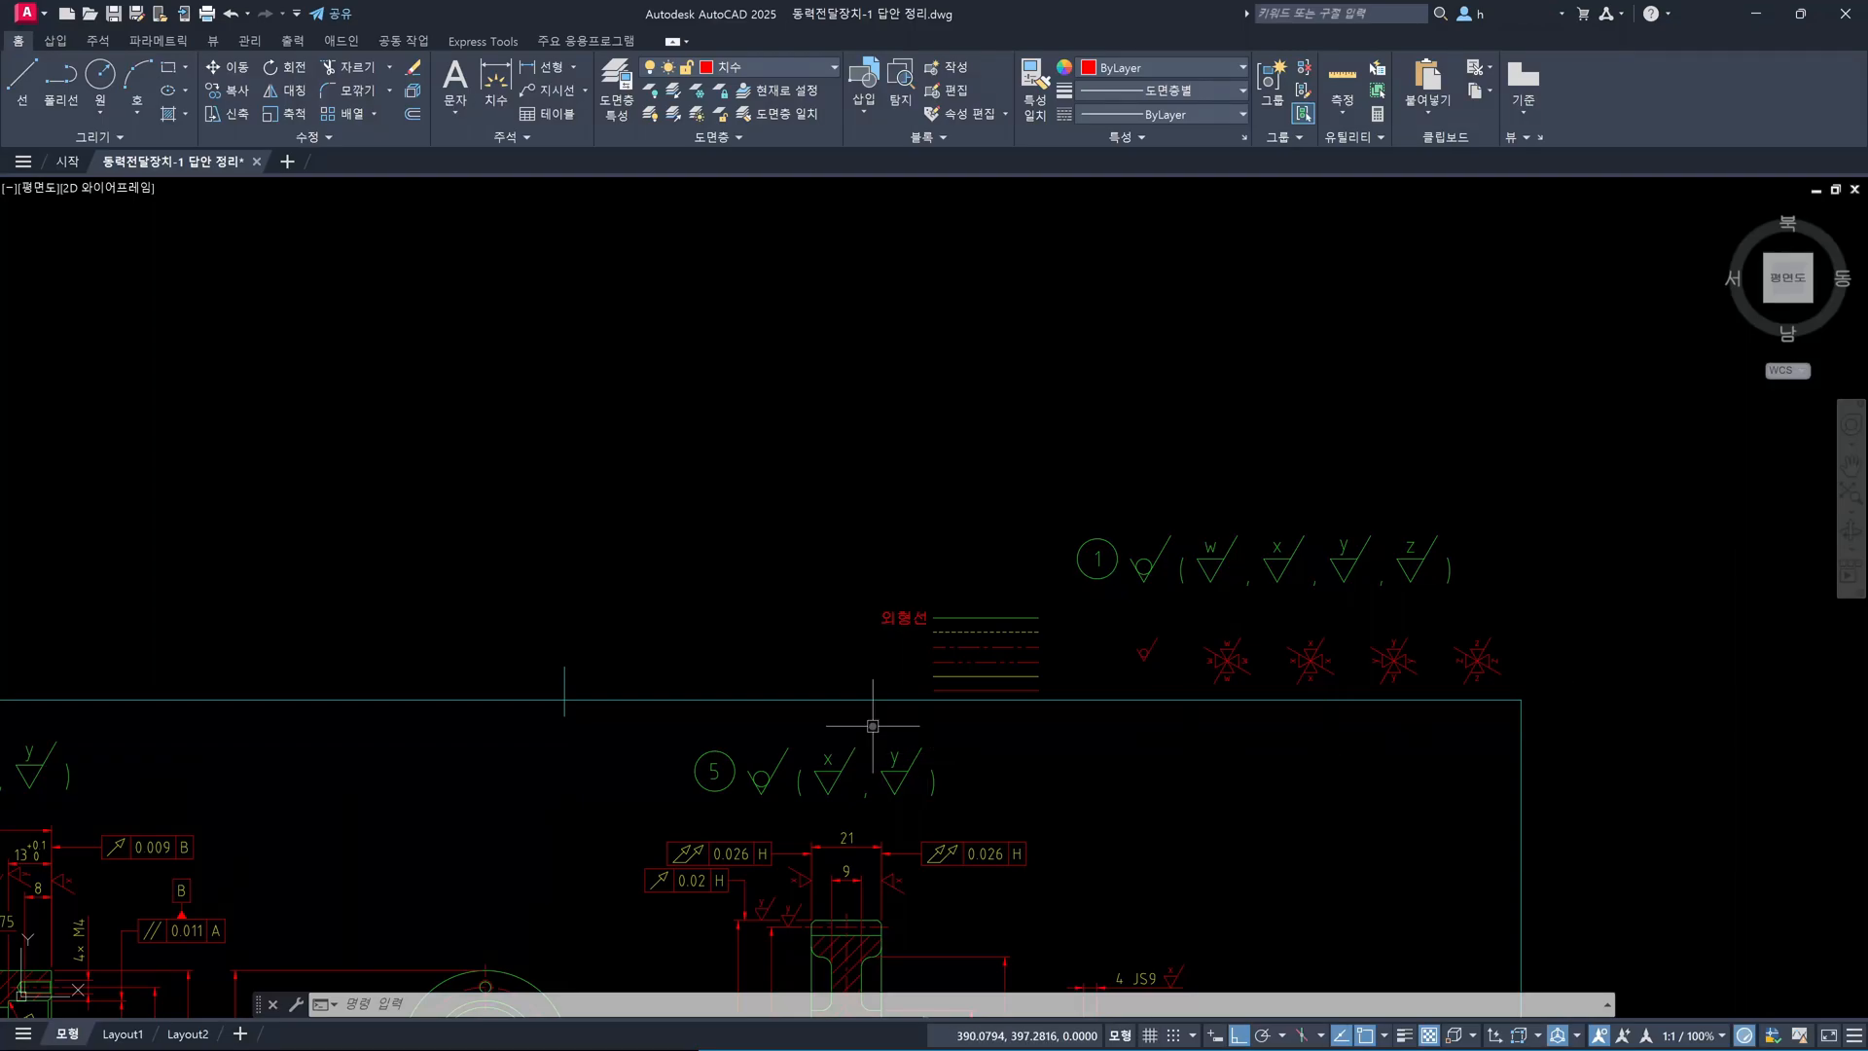
# Delete the six sample lines, the 외형선 label and all spare surface-finish symbols above the sheet's top border
pyautogui.click(844, 485)
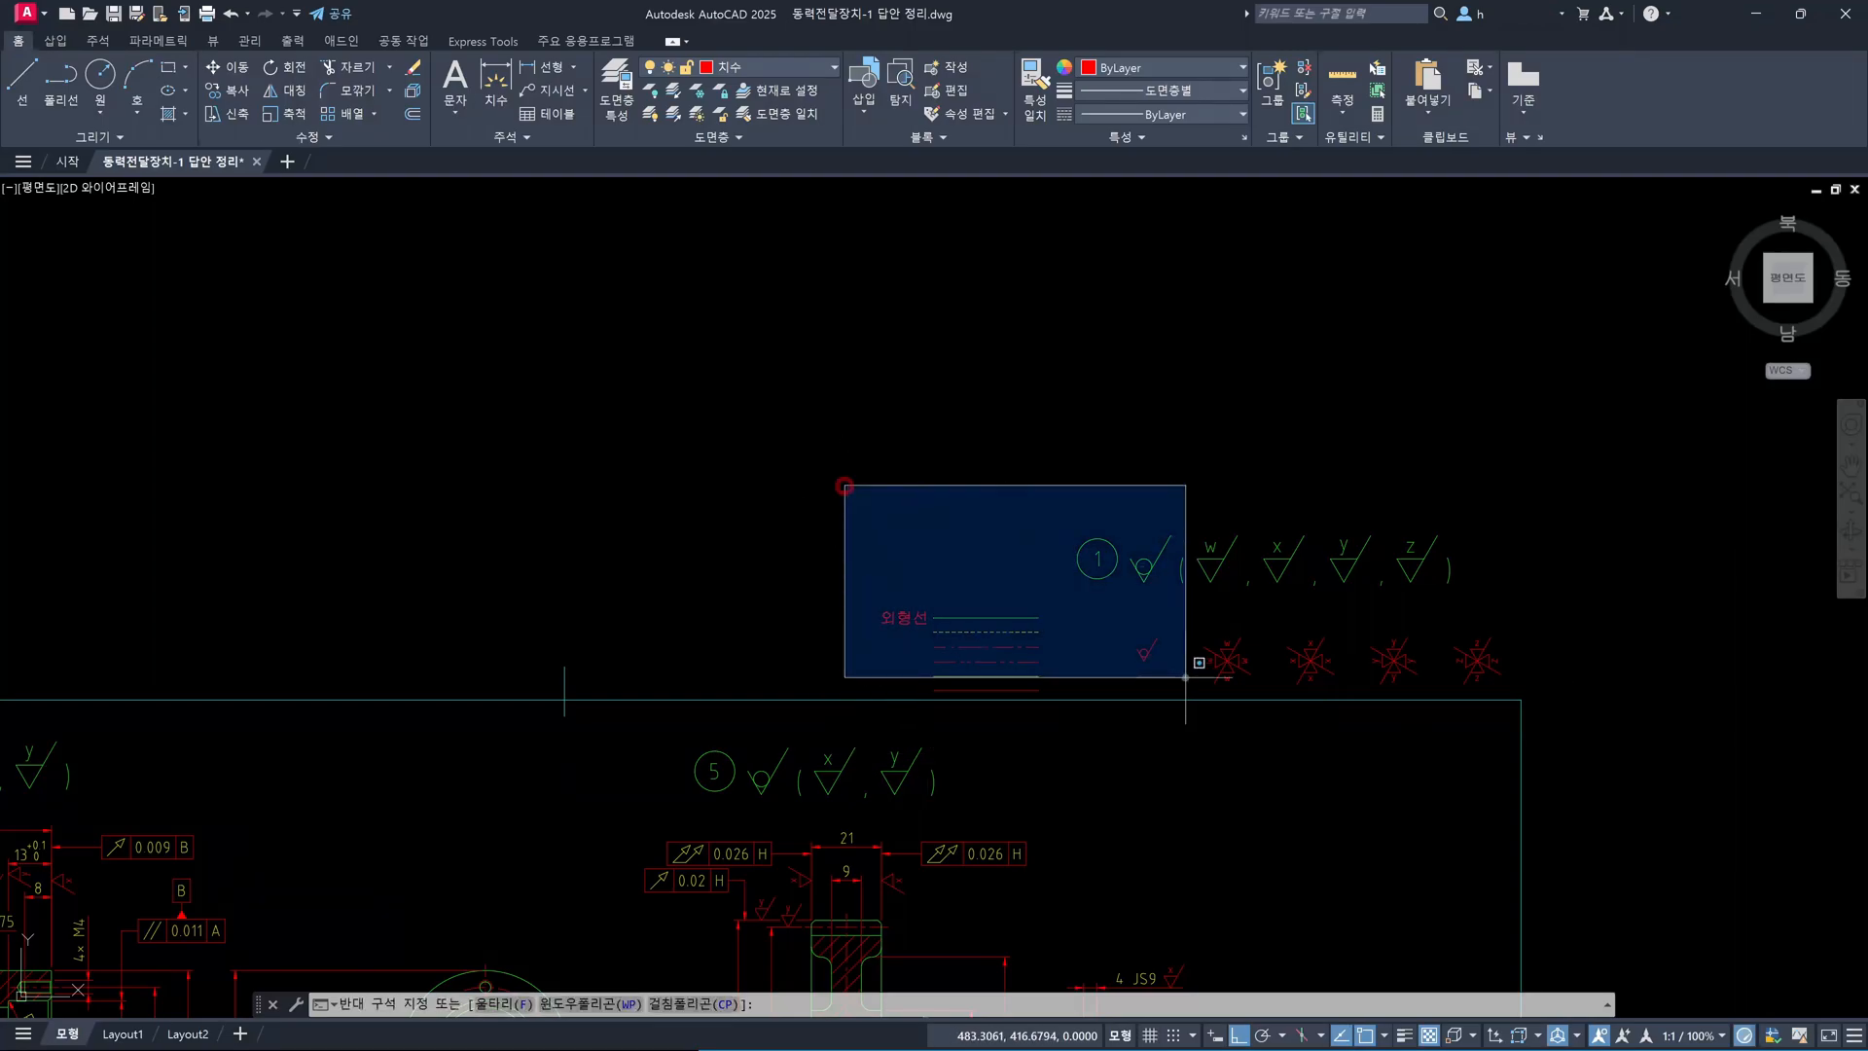
pyautogui.click(1597, 720)
pyautogui.press('Delete')
# Examine the dimensioned housing views, the spur gear views and the 스퍼기어 요목표 table within the whole drawing sheet
pyautogui.scroll(-3, 1519, 715)
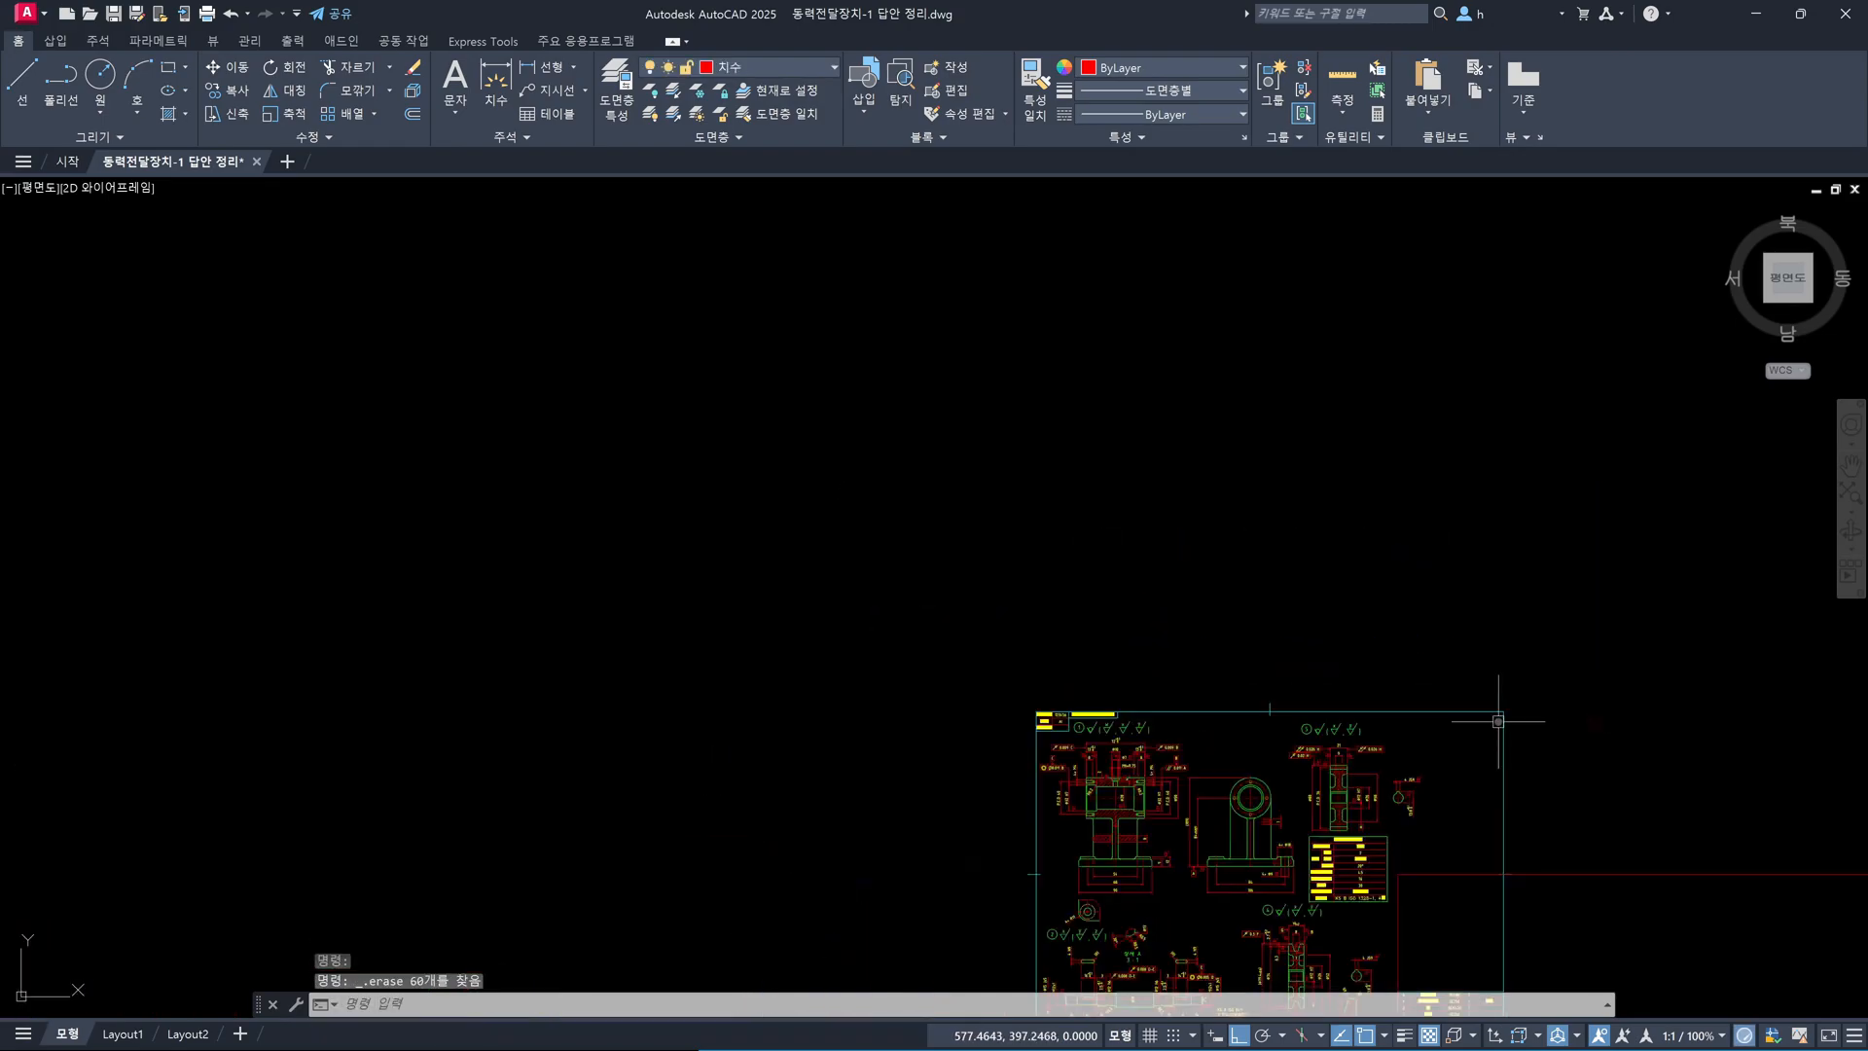
pyautogui.moveTo(1466, 802); pyautogui.dragTo(1208, 620, button='middle')
pyautogui.scroll(2, 1175, 685)
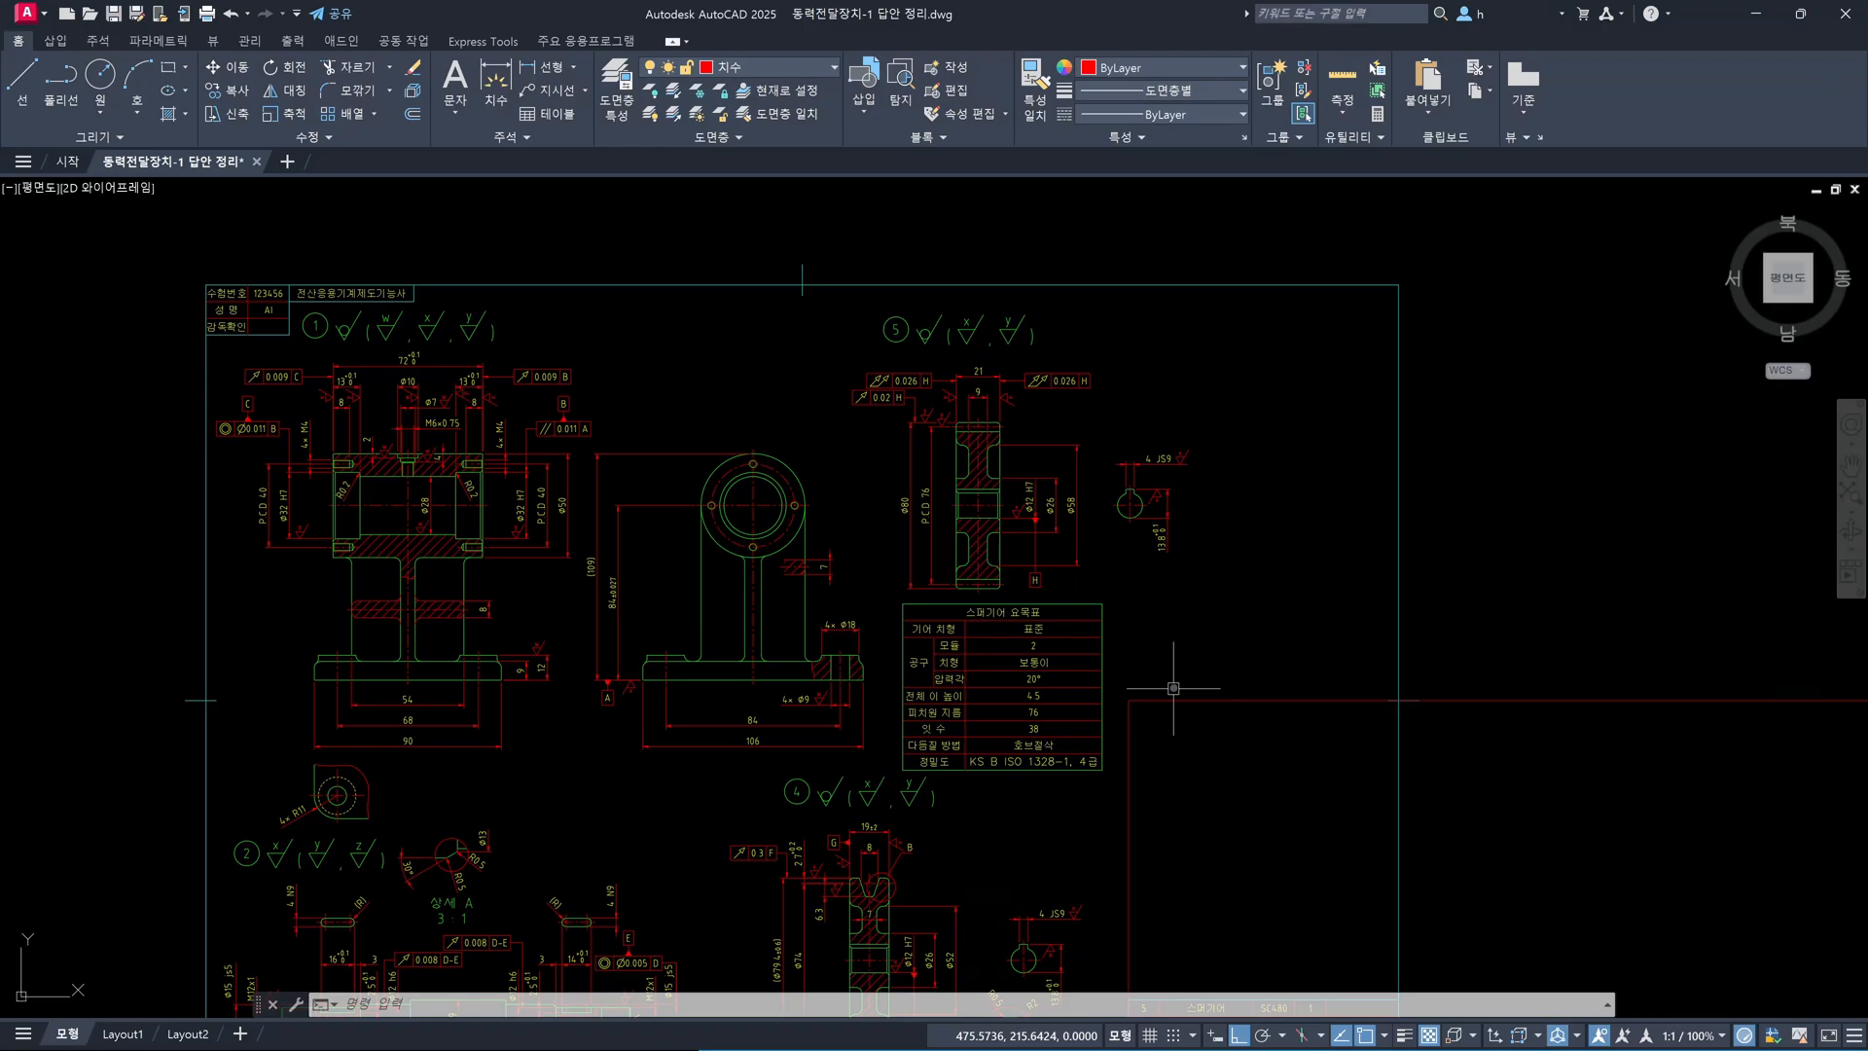
pyautogui.scroll(4, 505, 521)
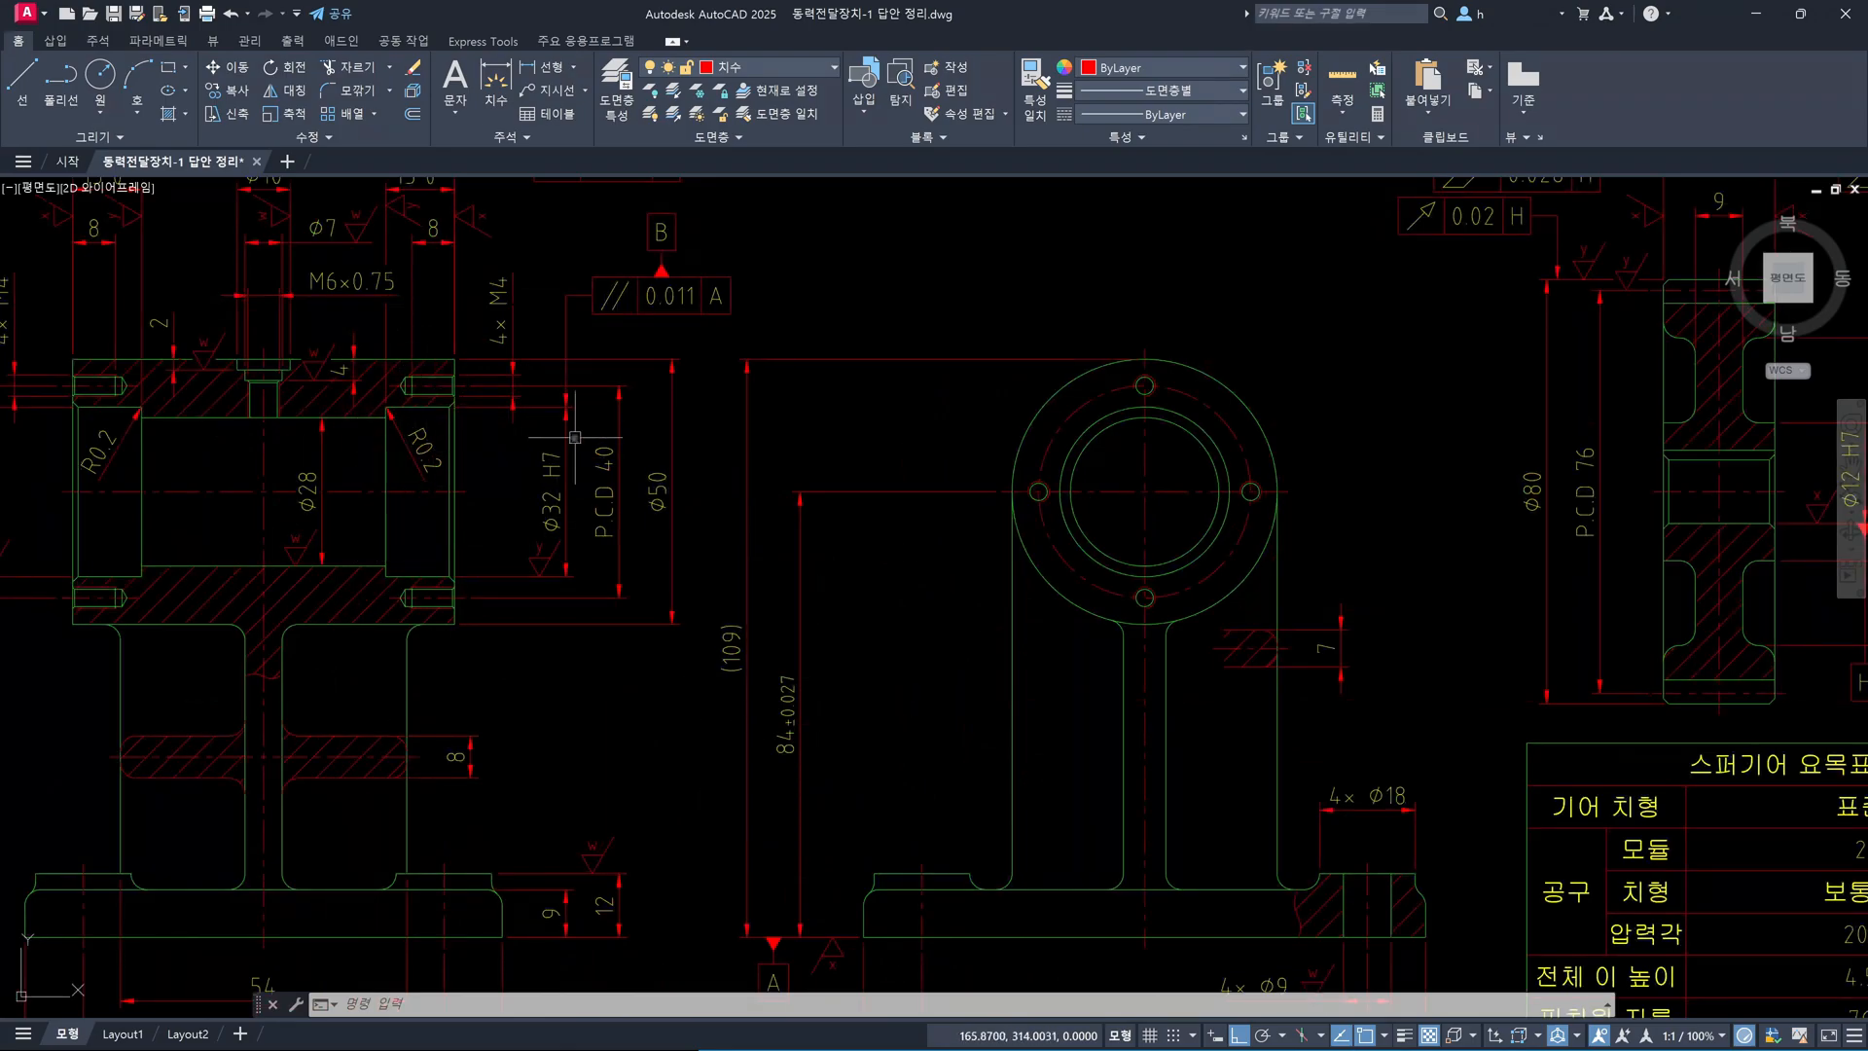
pyautogui.moveTo(575, 437); pyautogui.dragTo(539, 548, button='middle')
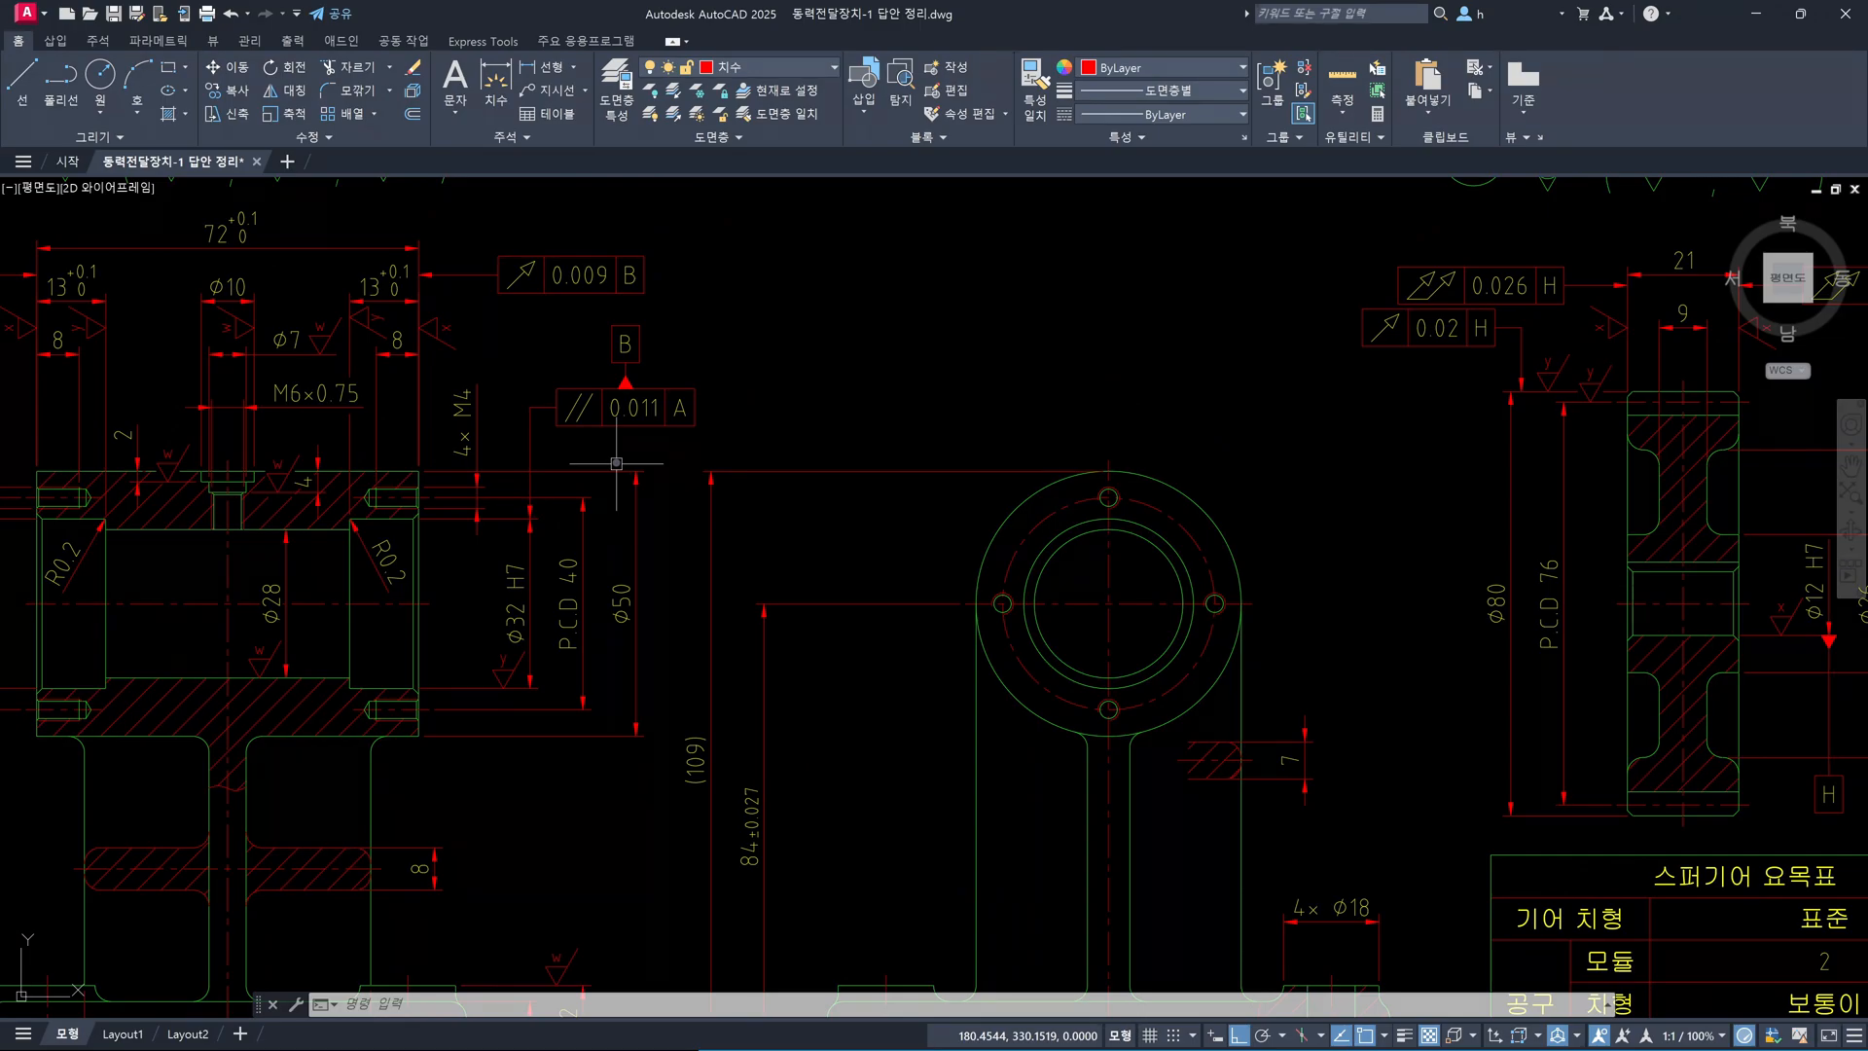
pyautogui.scroll(-3, 1056, 472)
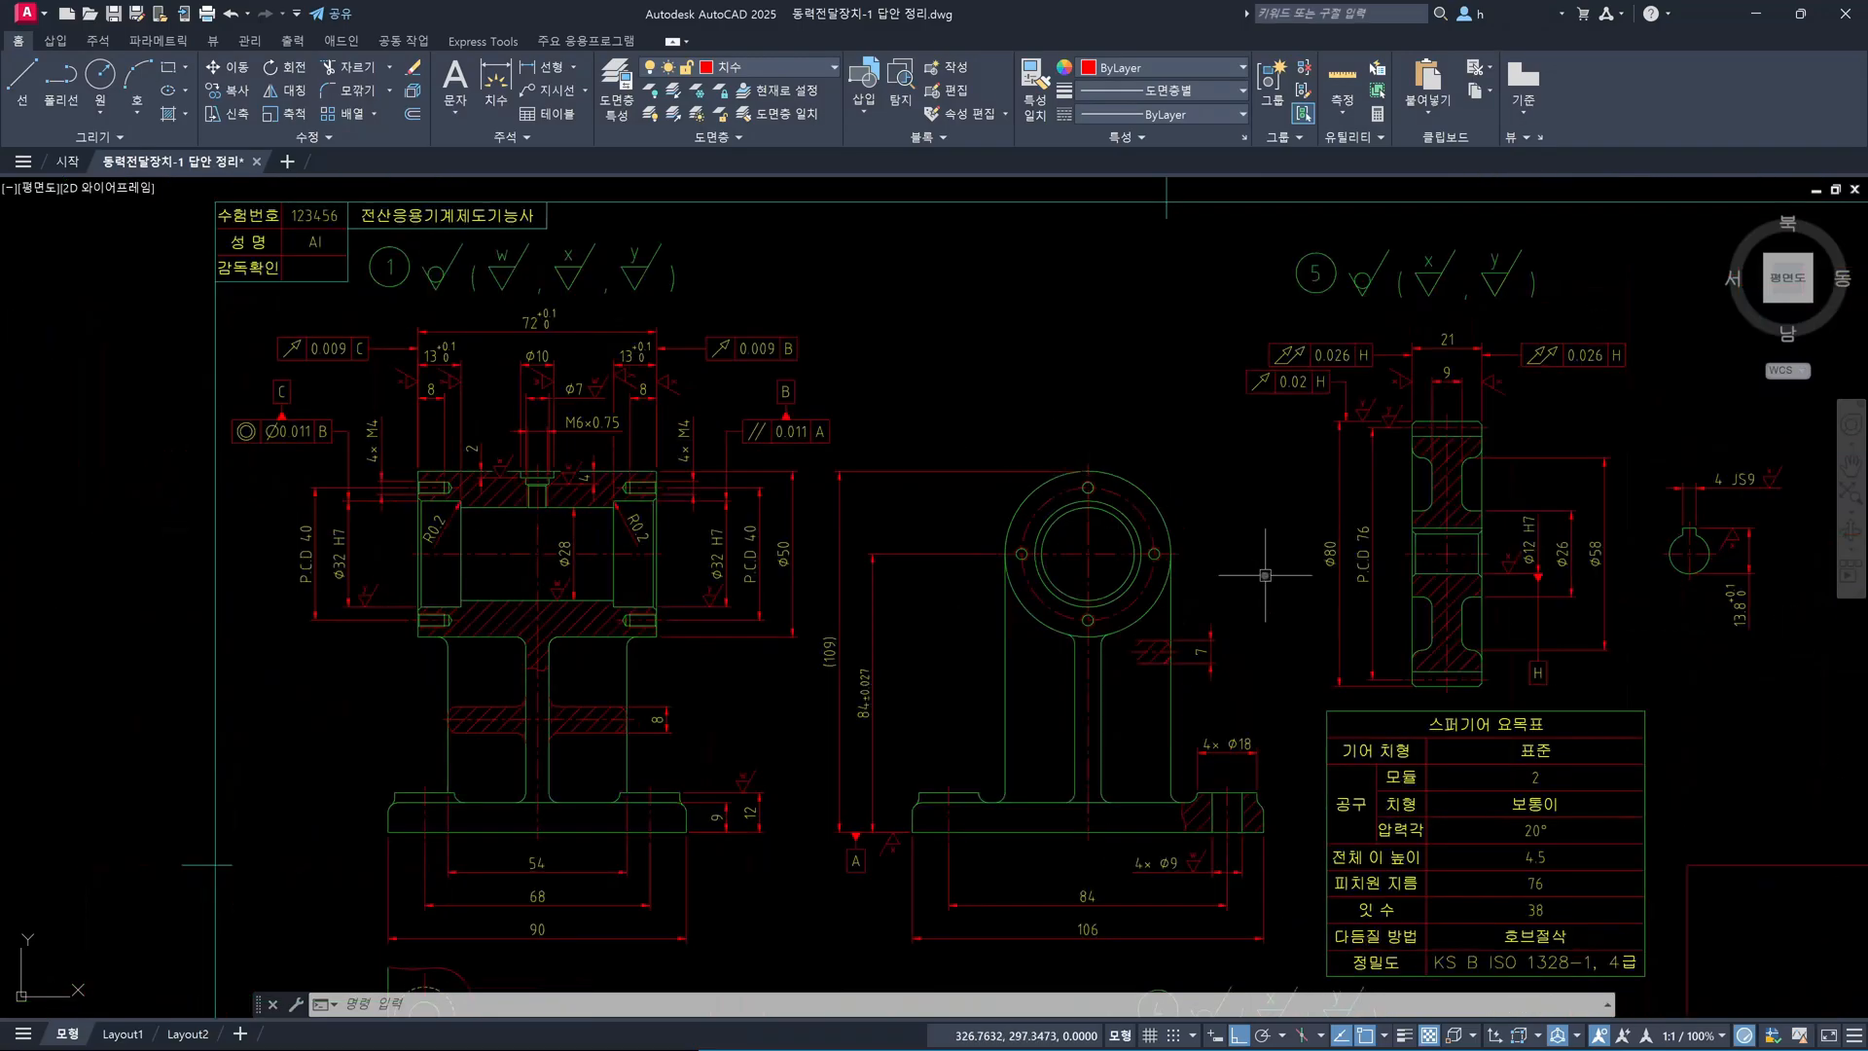
pyautogui.moveTo(1333, 611); pyautogui.dragTo(1124, 572, button='middle')
pyautogui.scroll(2, 1207, 614)
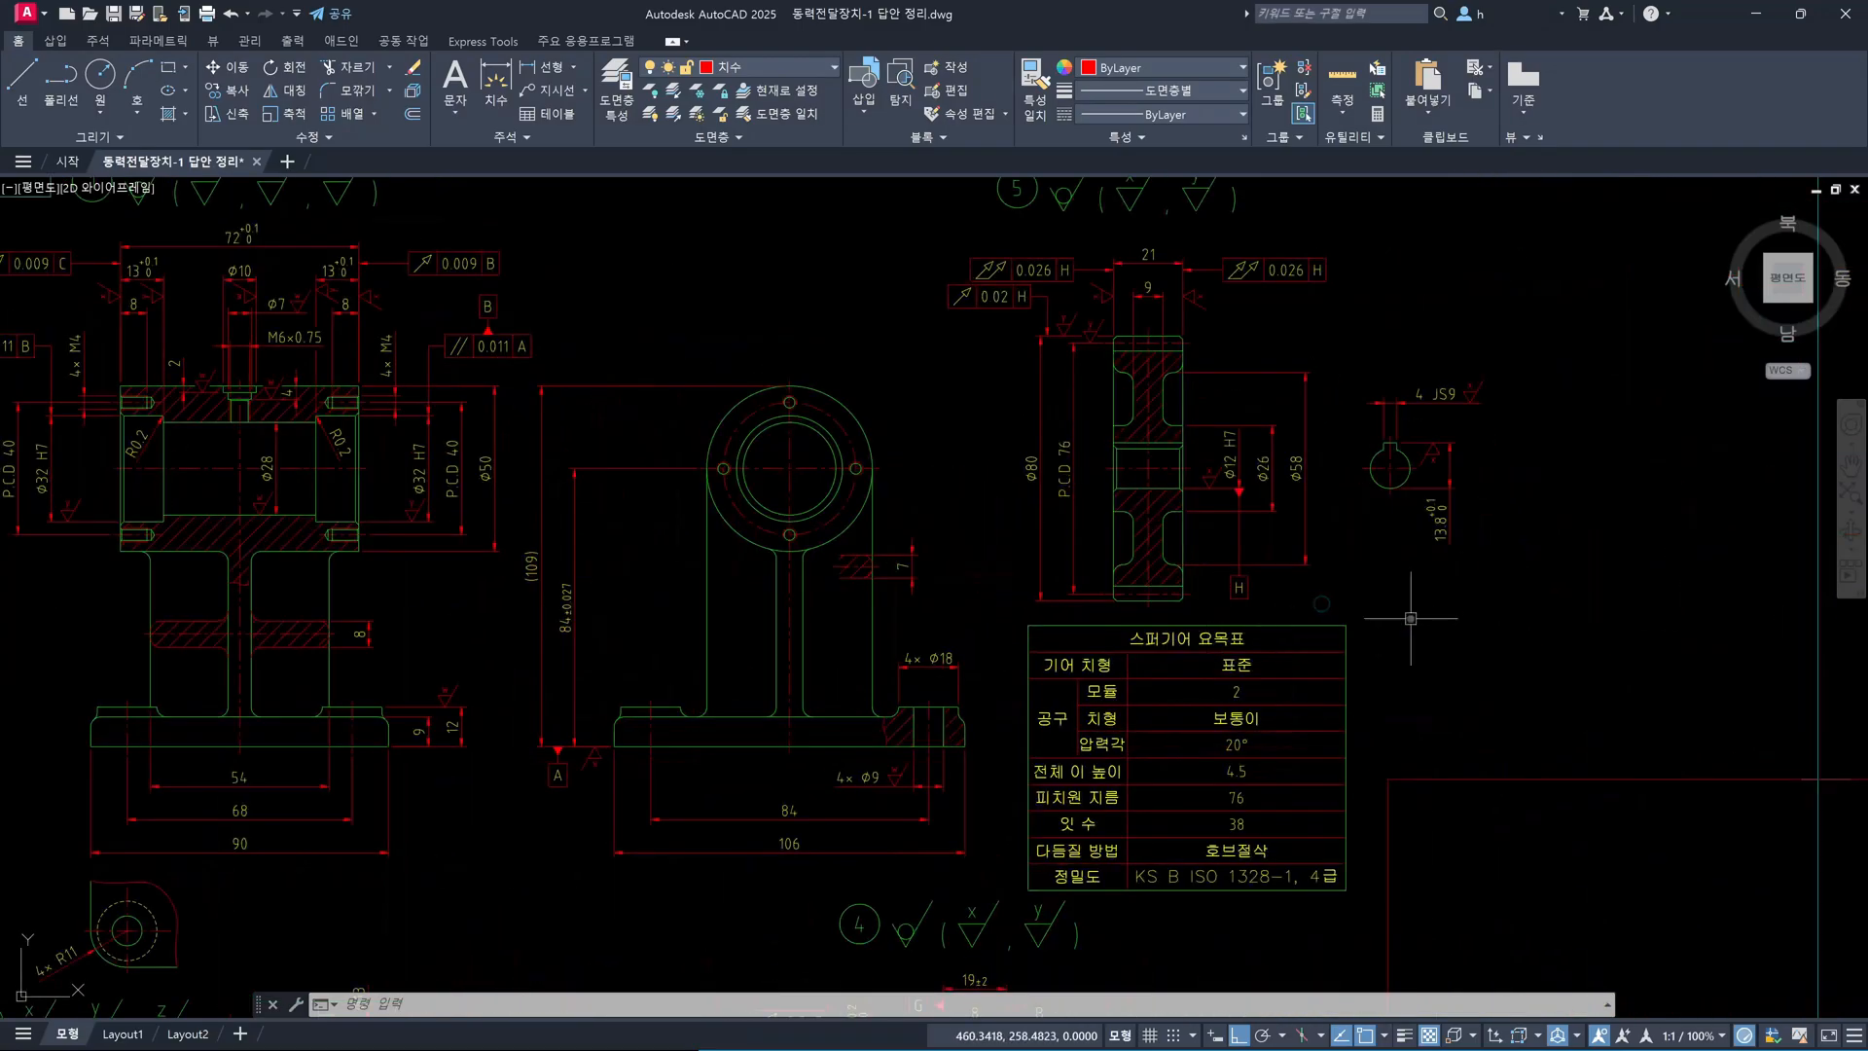
pyautogui.scroll(-2, 1415, 617)
pyautogui.moveTo(1464, 633); pyautogui.dragTo(1388, 639, button='middle')
pyautogui.scroll(2, 1388, 638)
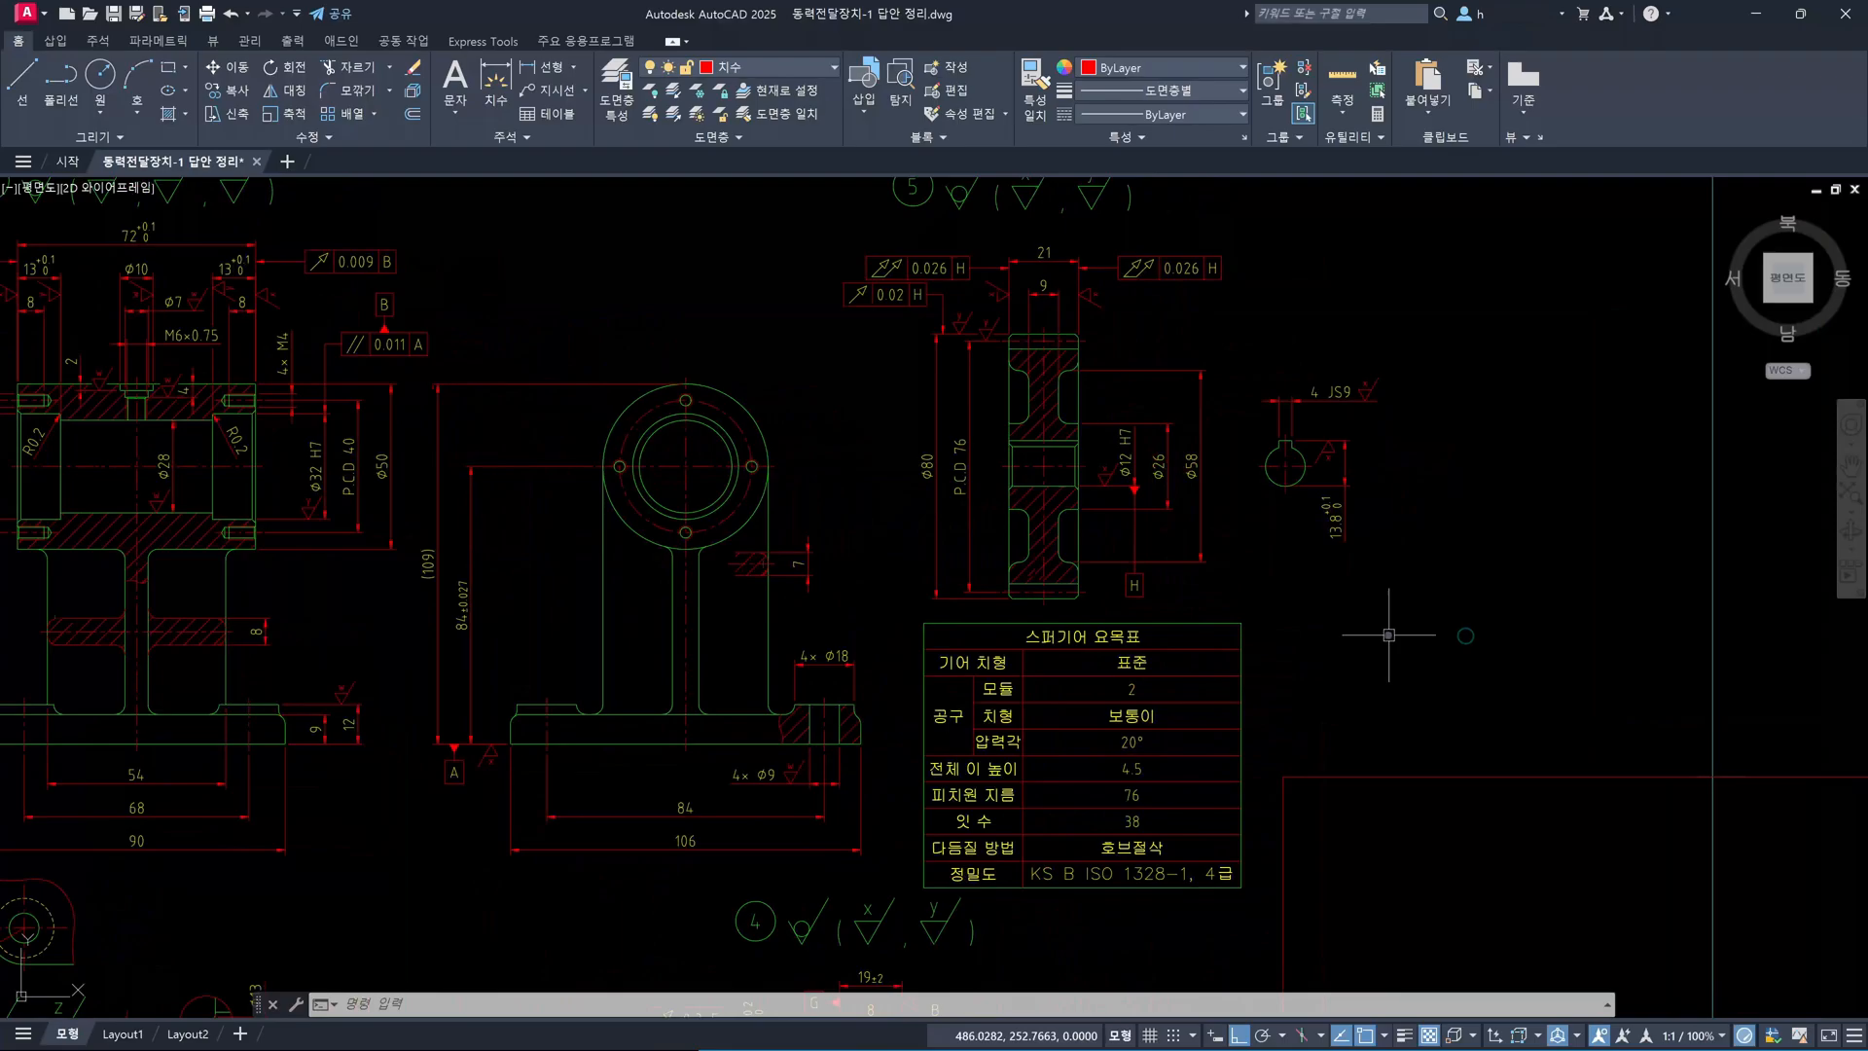
pyautogui.scroll(-2, 1388, 634)
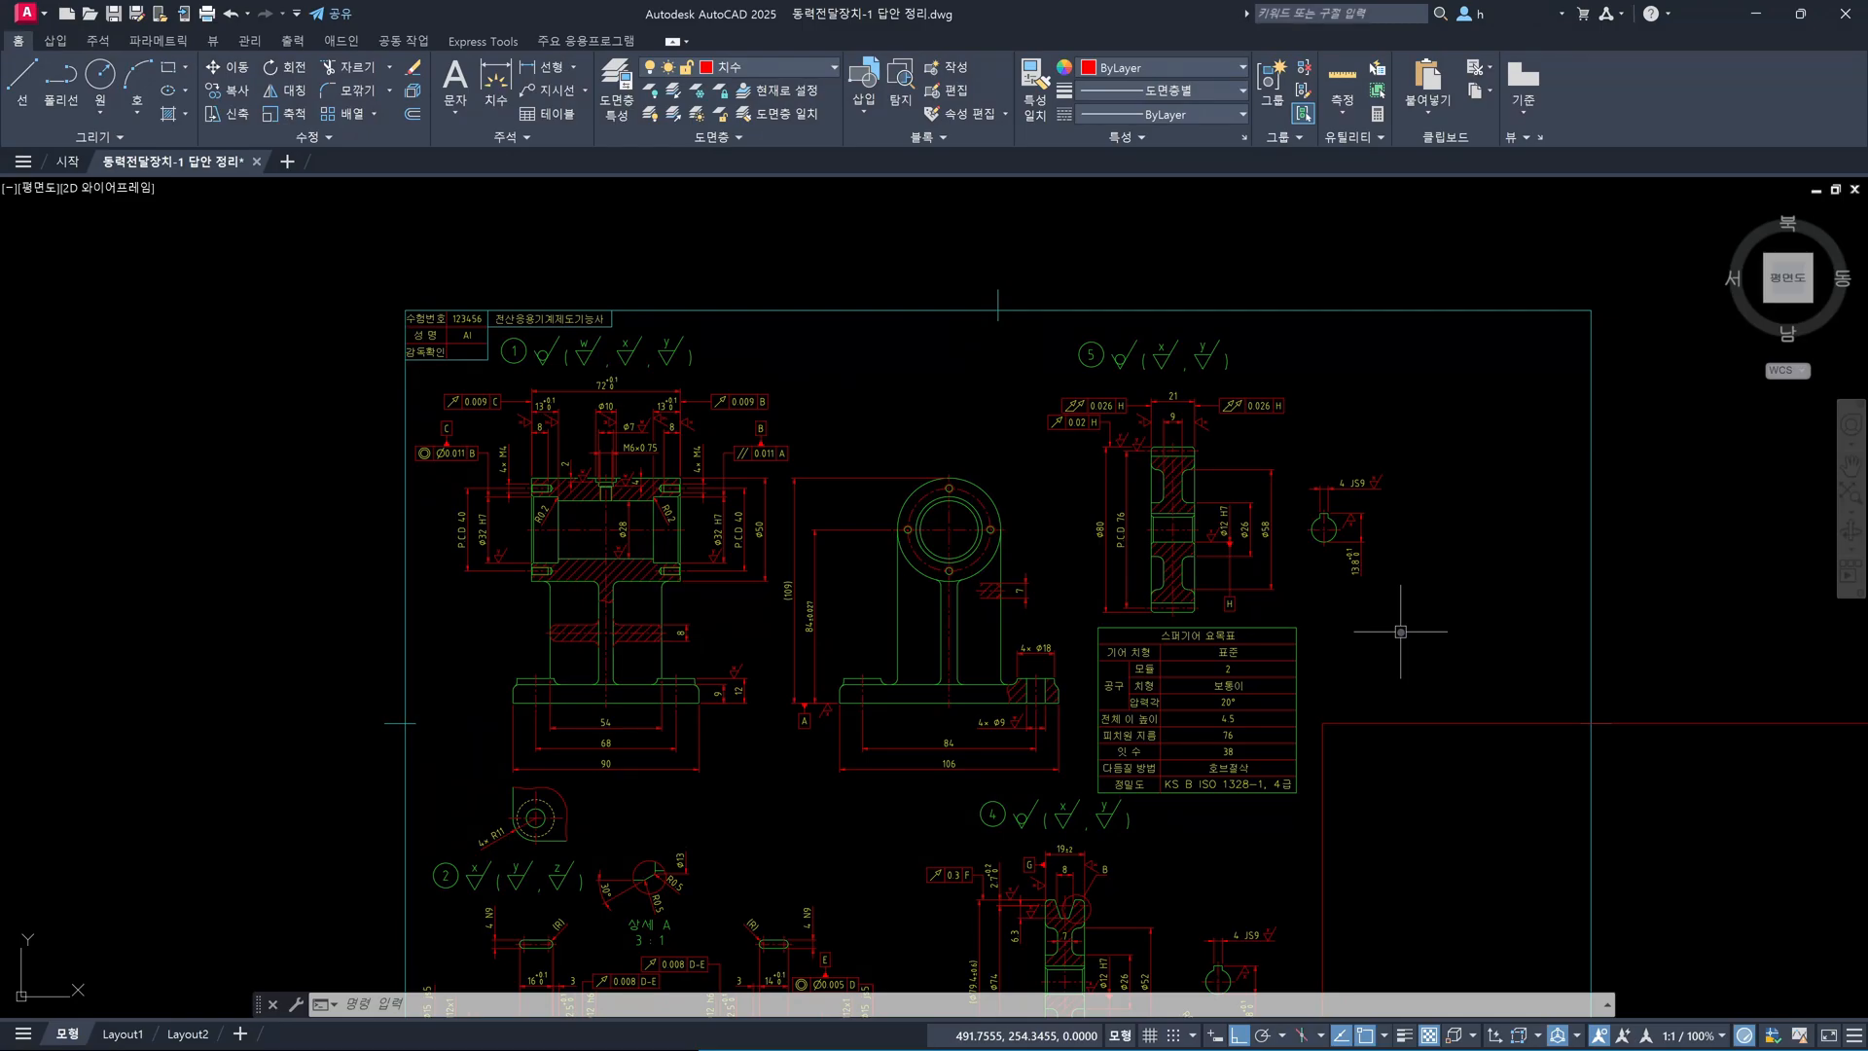
pyautogui.scroll(-3, 1401, 631)
pyautogui.moveTo(1468, 701); pyautogui.dragTo(1326, 613, button='middle')
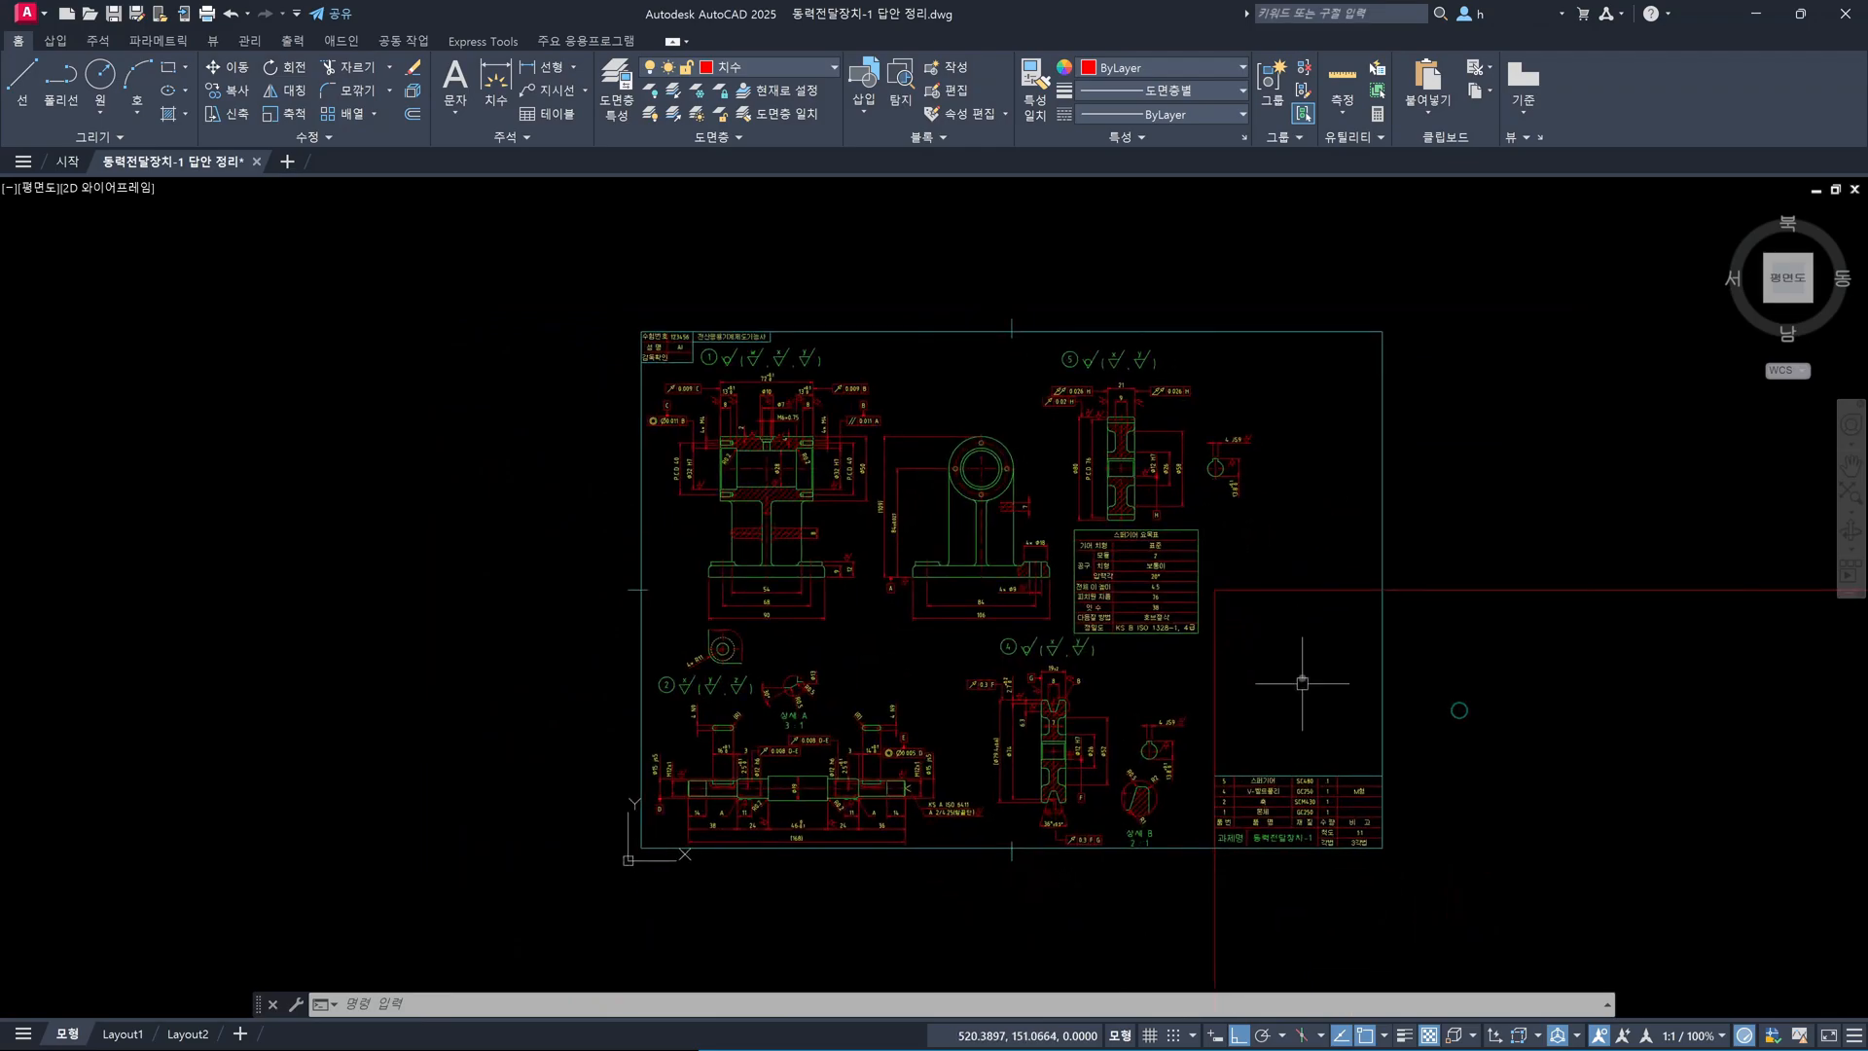